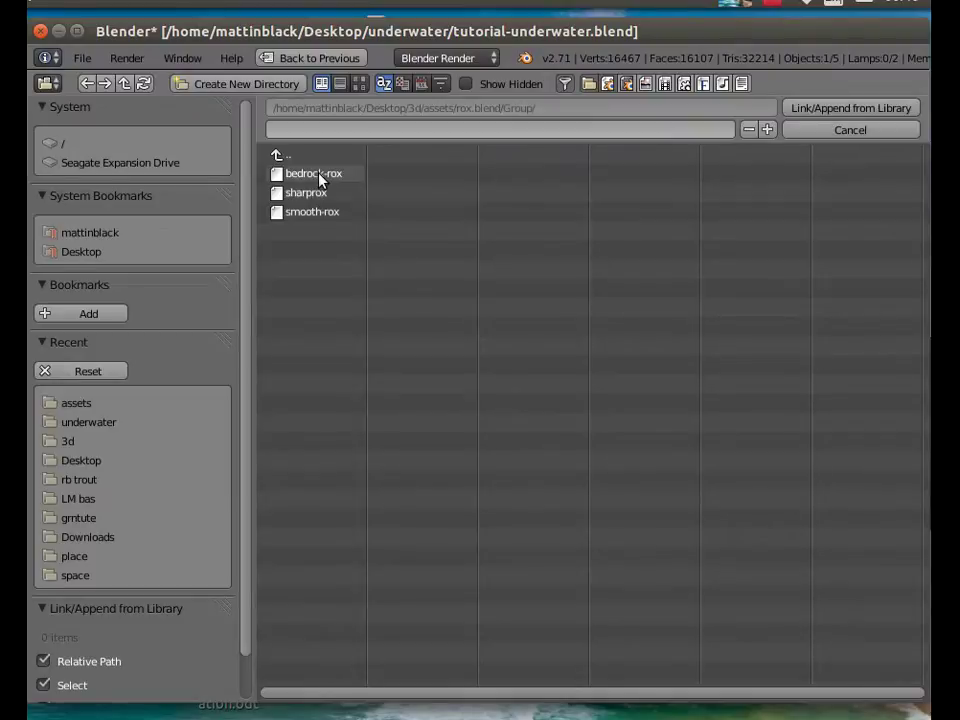
- Append the bedrock-rox group from the rox.blend library into the underwater scene
left_click(330, 176)
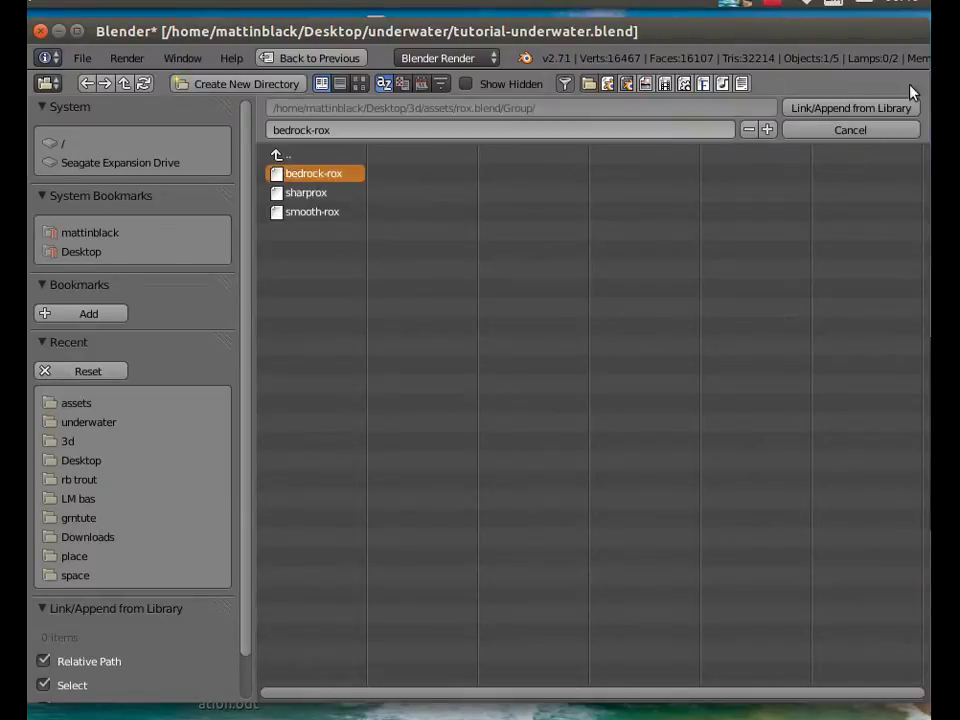
left_click(868, 110)
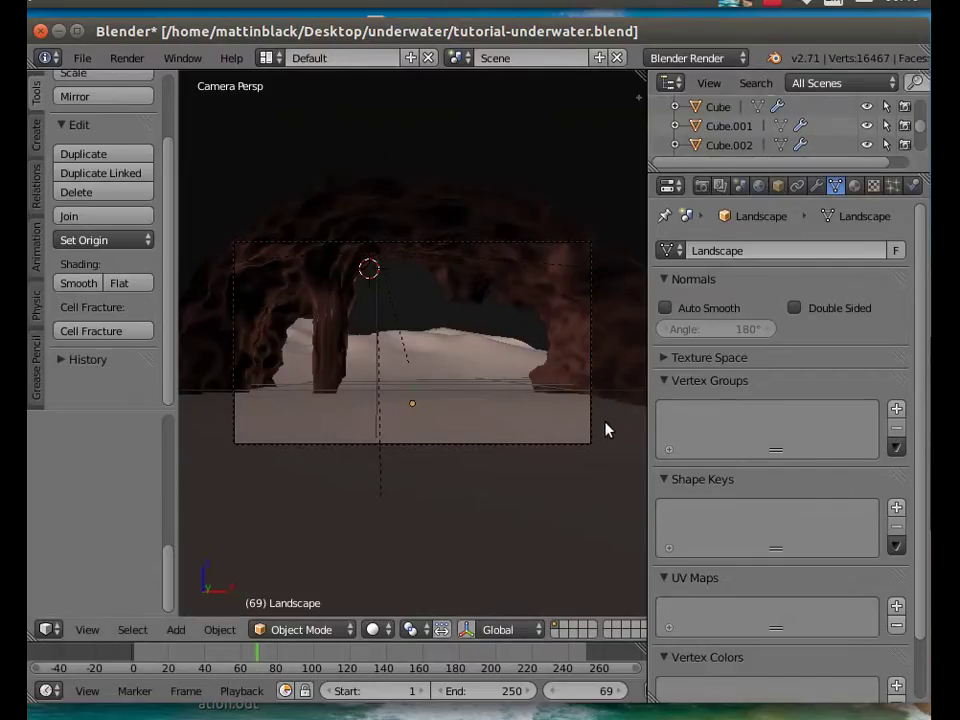
- Find the appended rocks beyond the landscape, select the Cube.002 rock and enable the translate manipulator
scroll(618, 430, "down", 3)
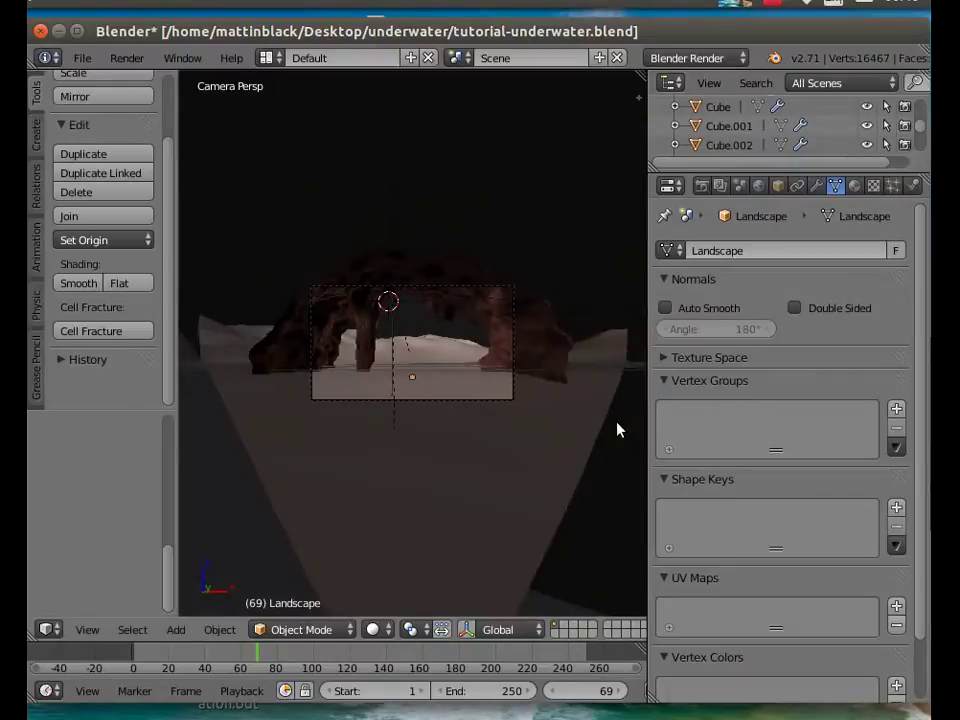
scroll(617, 430, "down", 3)
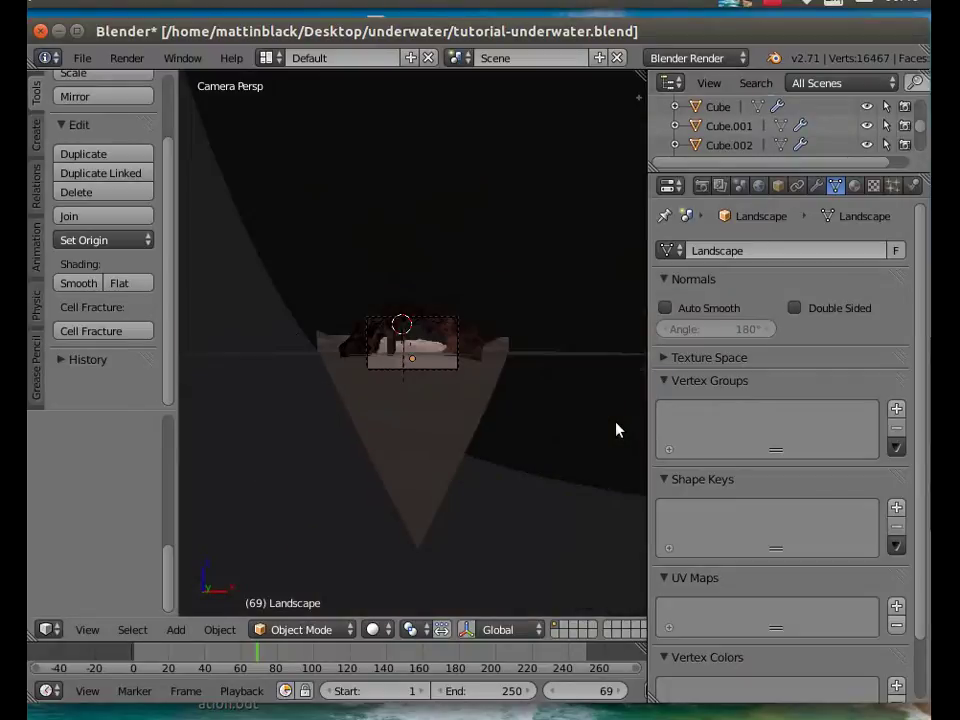
middle_click_drag(592, 456, 205, 455)
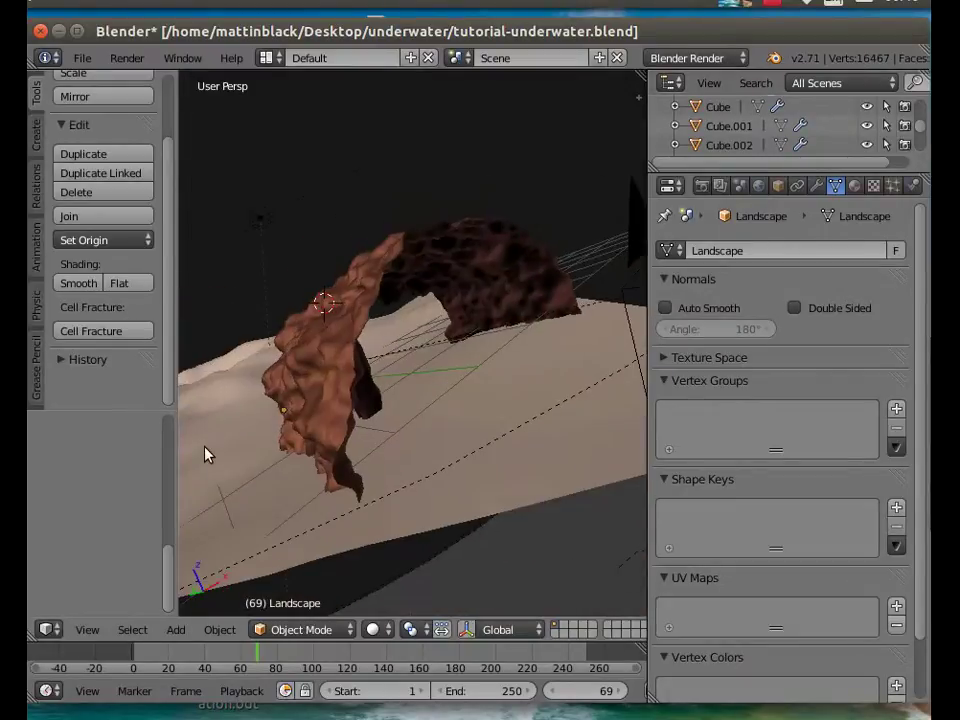
scroll(413, 424, "down", 4)
middle_click_drag(422, 427, 449, 430)
right_click(460, 432)
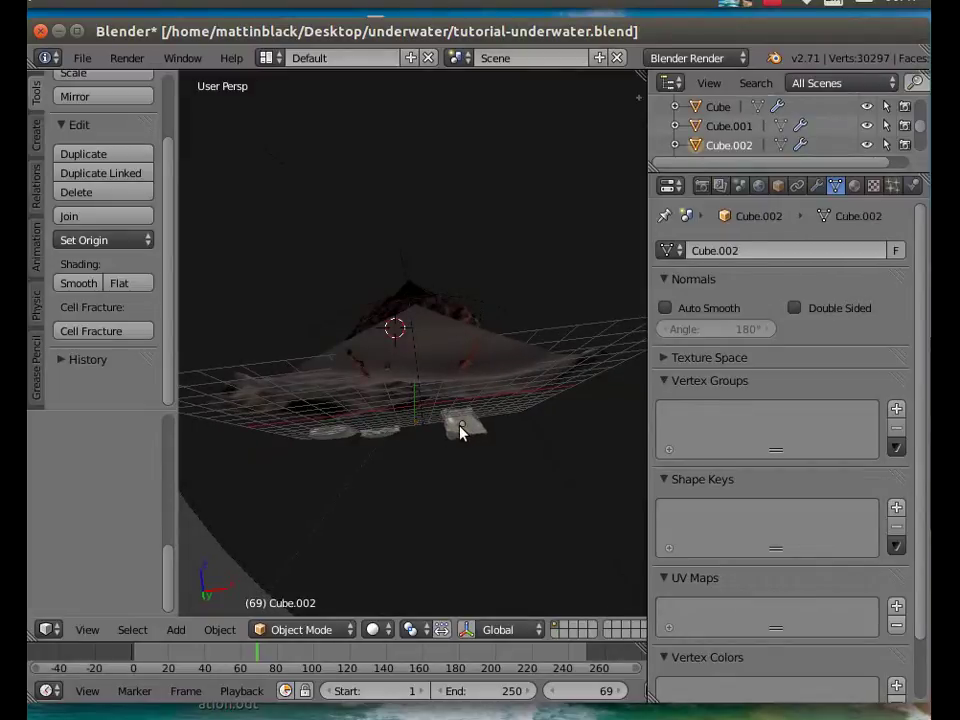
left_click(473, 636)
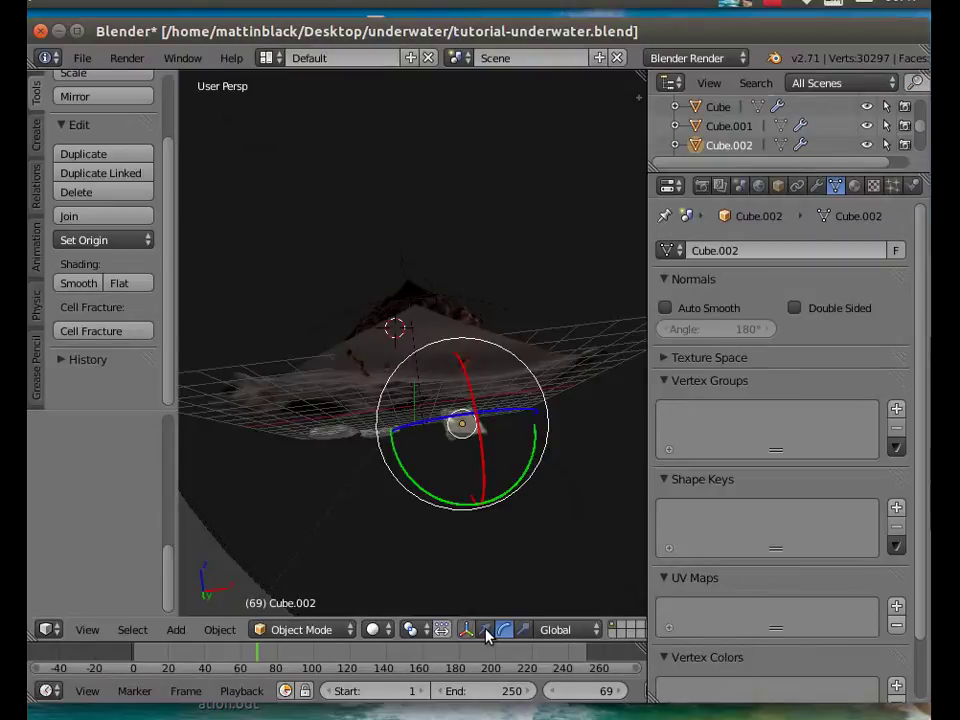
left_click(485, 630)
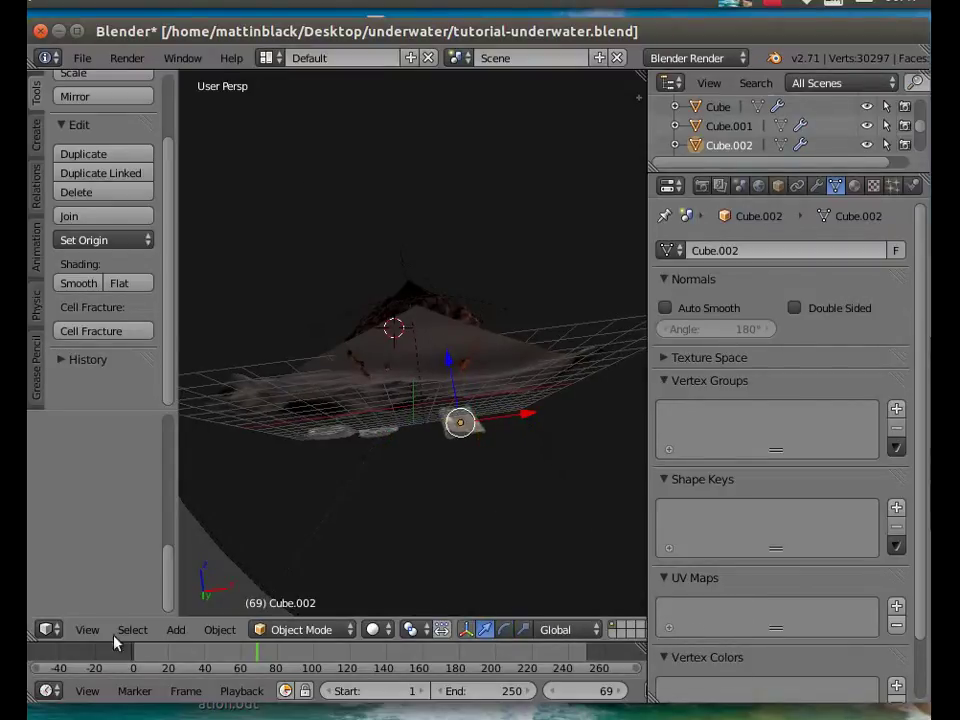
- In top view, move the Cube.002 rock along negative Y until it sits beside the rock arch
left_click(88, 629)
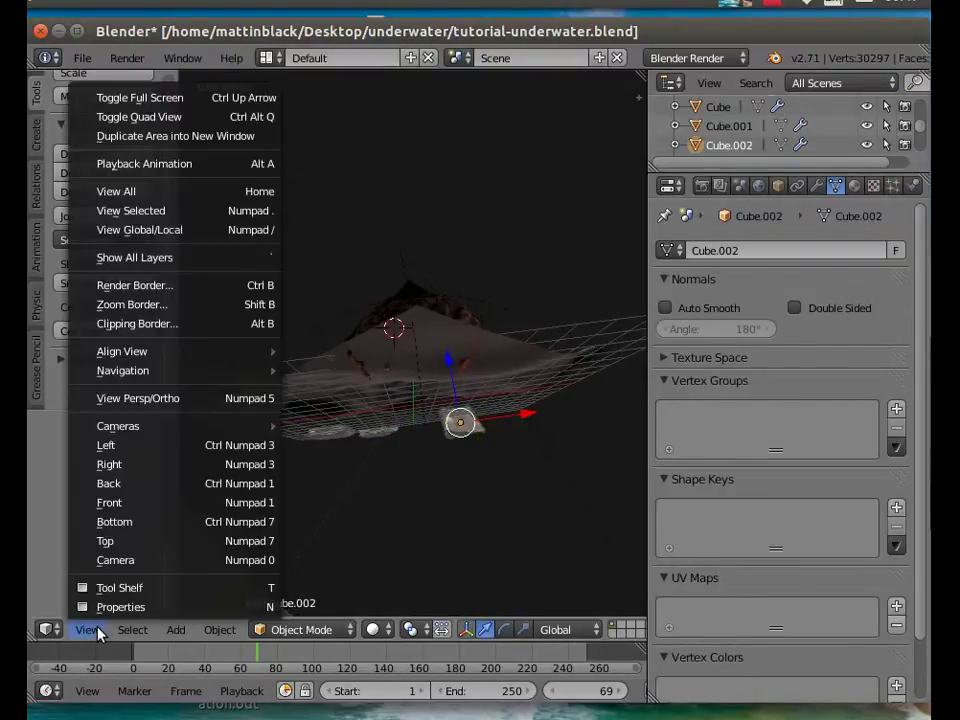
left_click(122, 541)
scroll(473, 472, "down", 5)
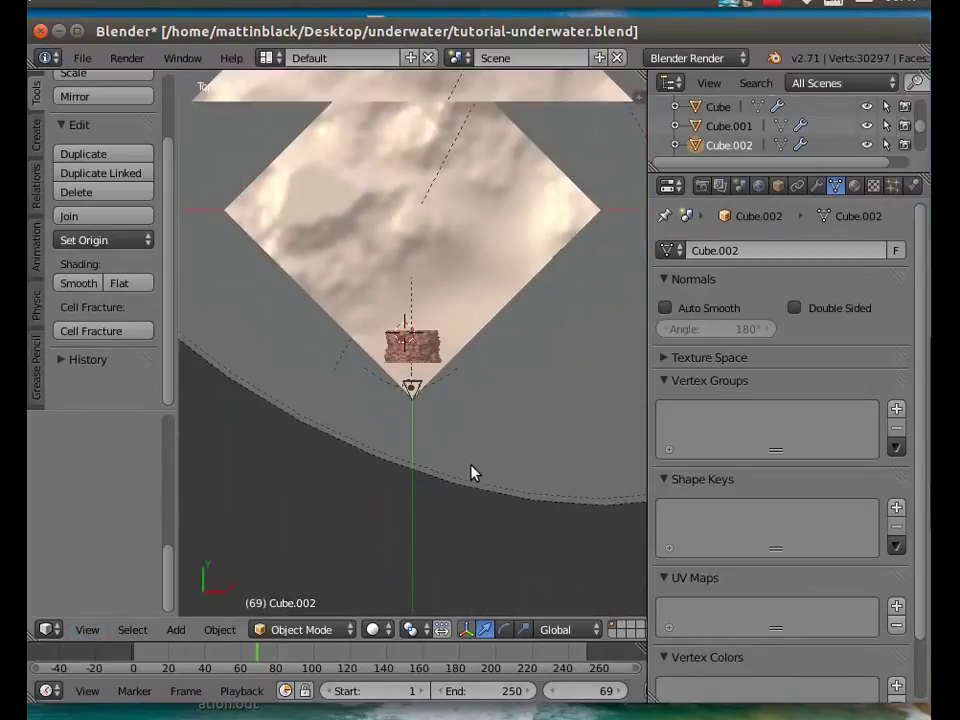
left_click_drag(448, 135, 448, 285)
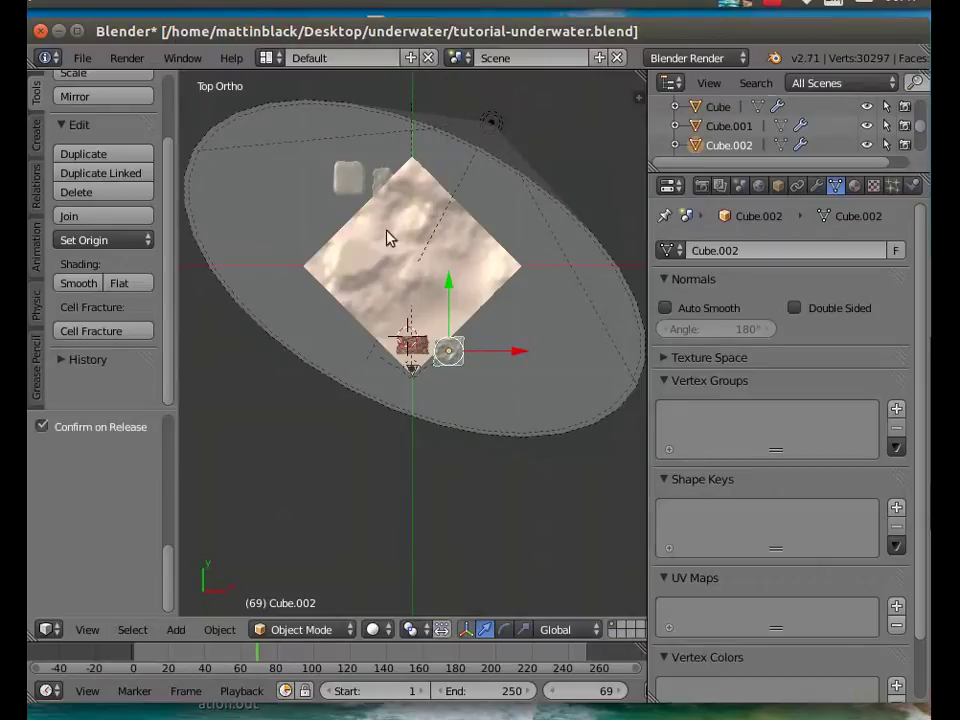
- Move the Cube.001 and Cube rocks along negative Y to the camera end of the landscape, Cube by about 17.6 units
right_click(385, 183)
left_click_drag(386, 114, 390, 310)
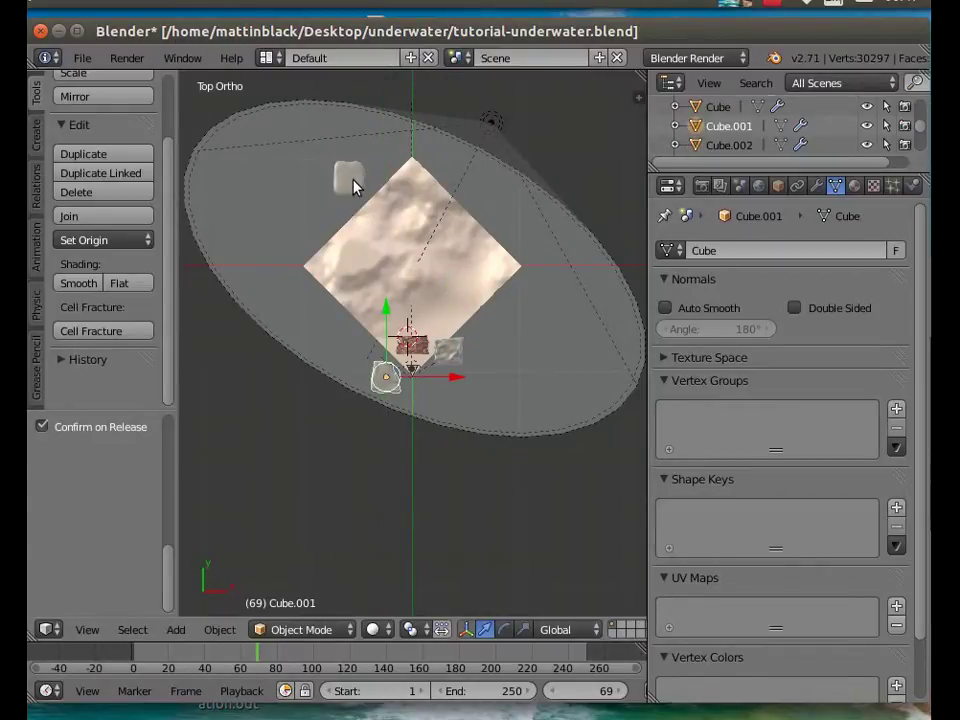
right_click(355, 180)
left_click_drag(351, 106, 352, 292)
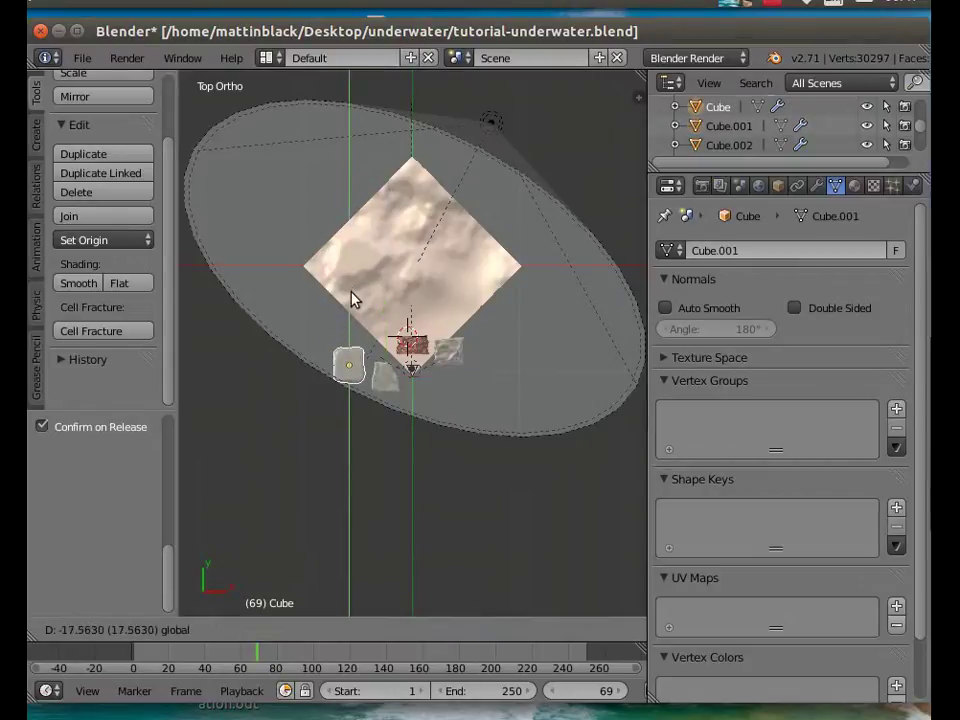
left_click_drag(401, 495, 401, 495)
- Move the Cube.001 rock along positive X, closer to the Cube.002 rock
middle_click_drag(401, 495, 409, 279)
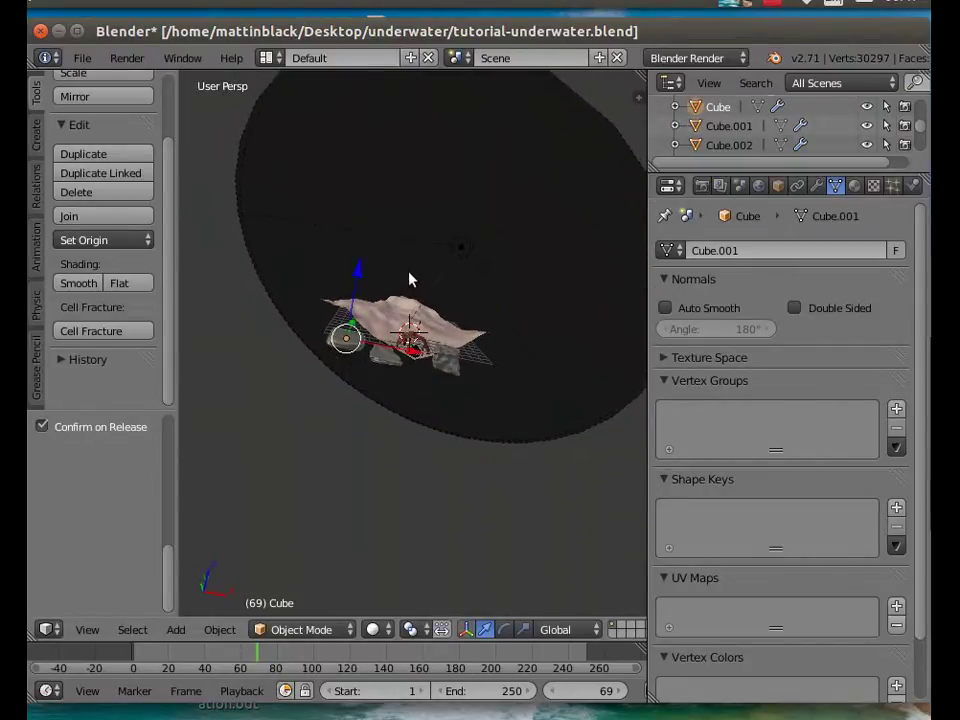
right_click(446, 376)
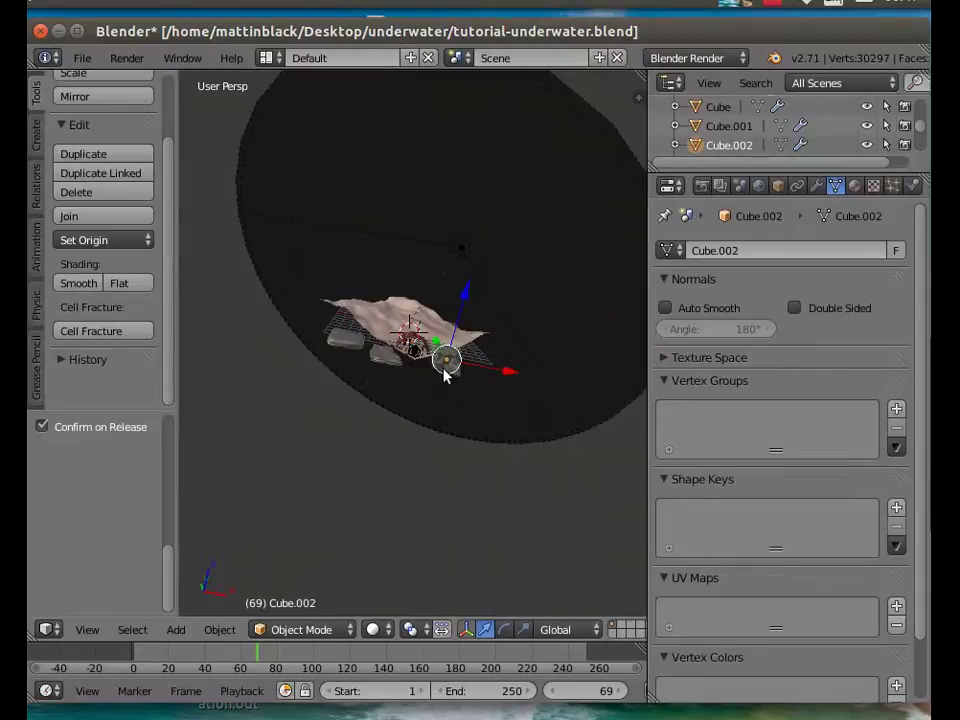
right_click(344, 342)
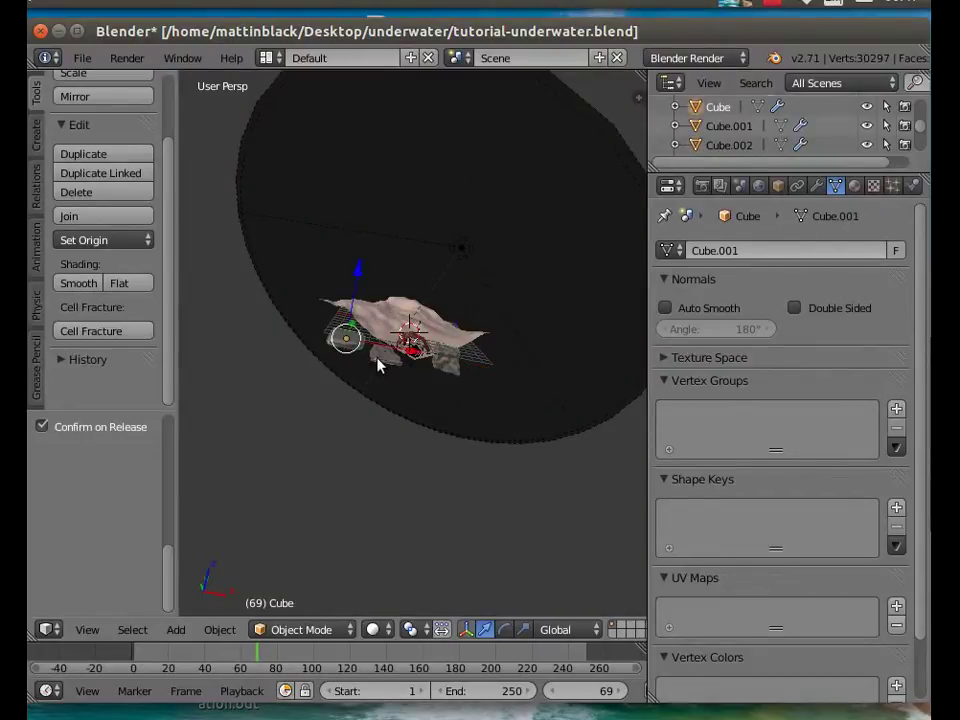
right_click(447, 366)
key("g")
key("x")
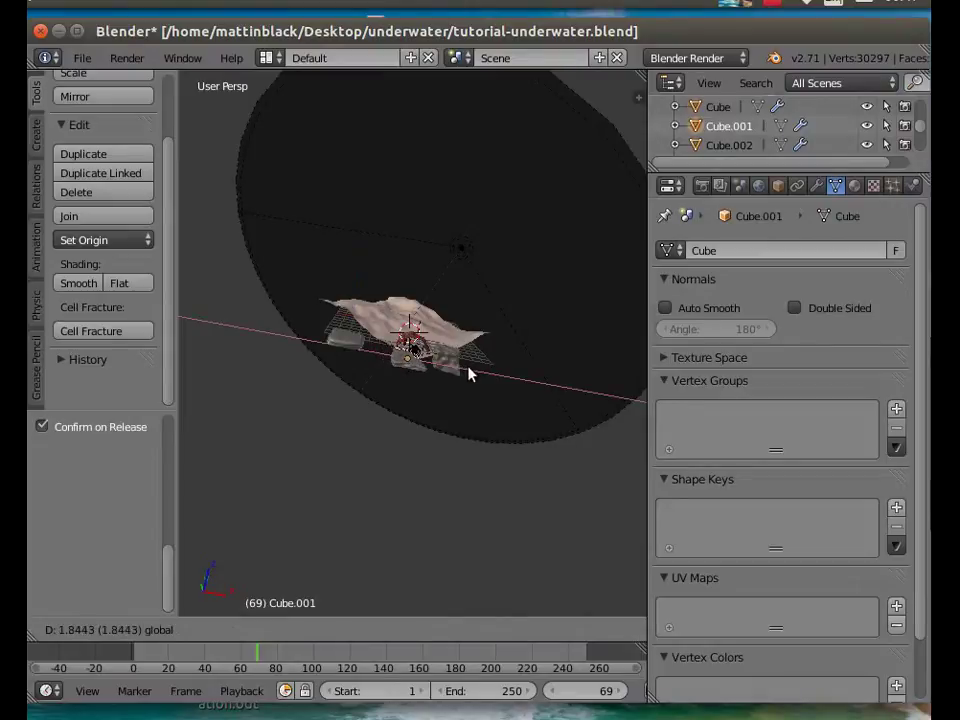
left_click(470, 387)
- Move the Cube rock about 2.6 units along positive X, next to the Cube.001 rock
right_click(347, 337)
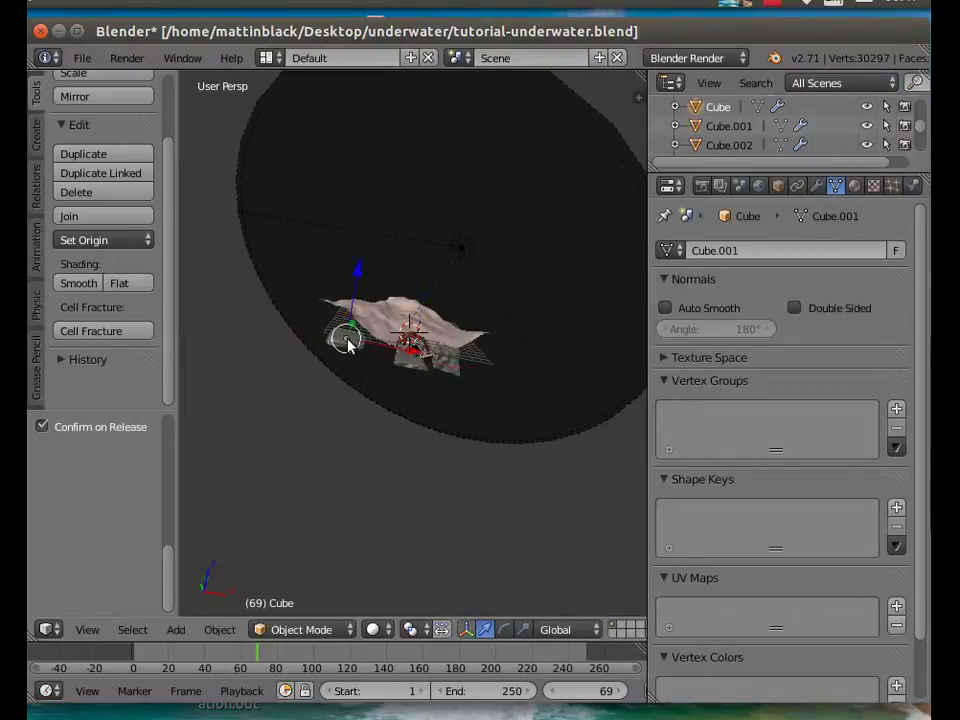
key("g")
key("x")
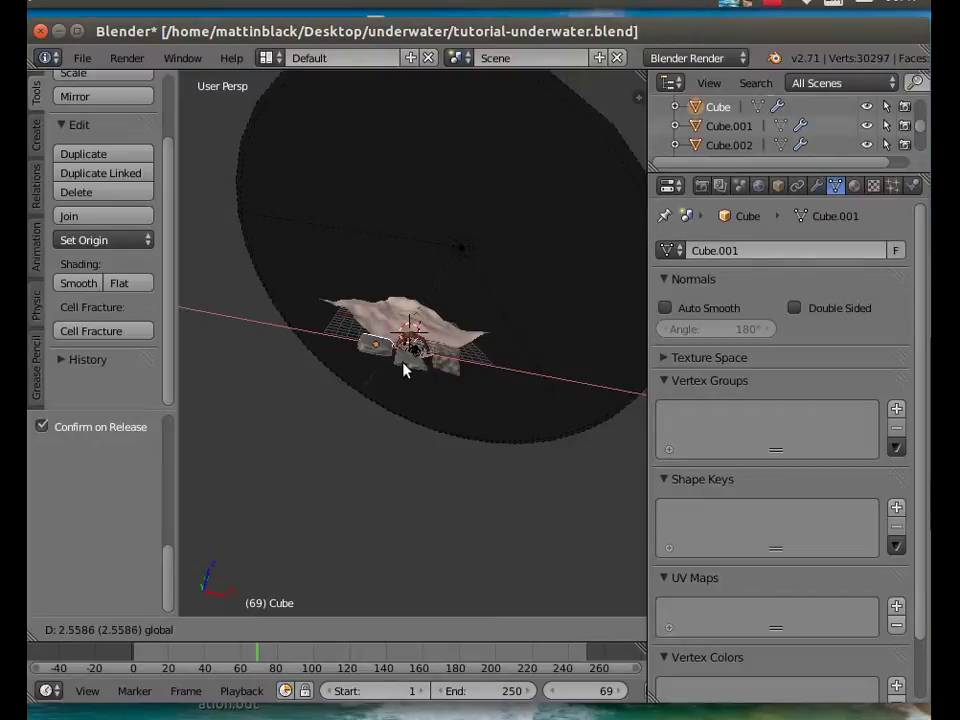
left_click(416, 370)
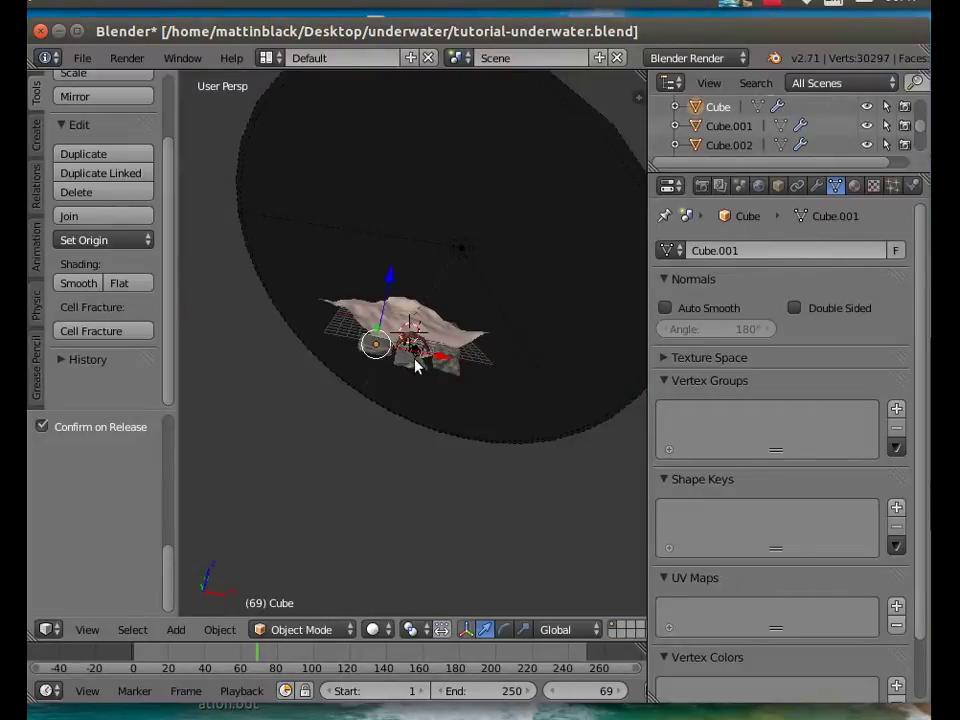
- Select all three bedrock rocks and scale them down together into a small cluster near the camera
right_click(452, 368)
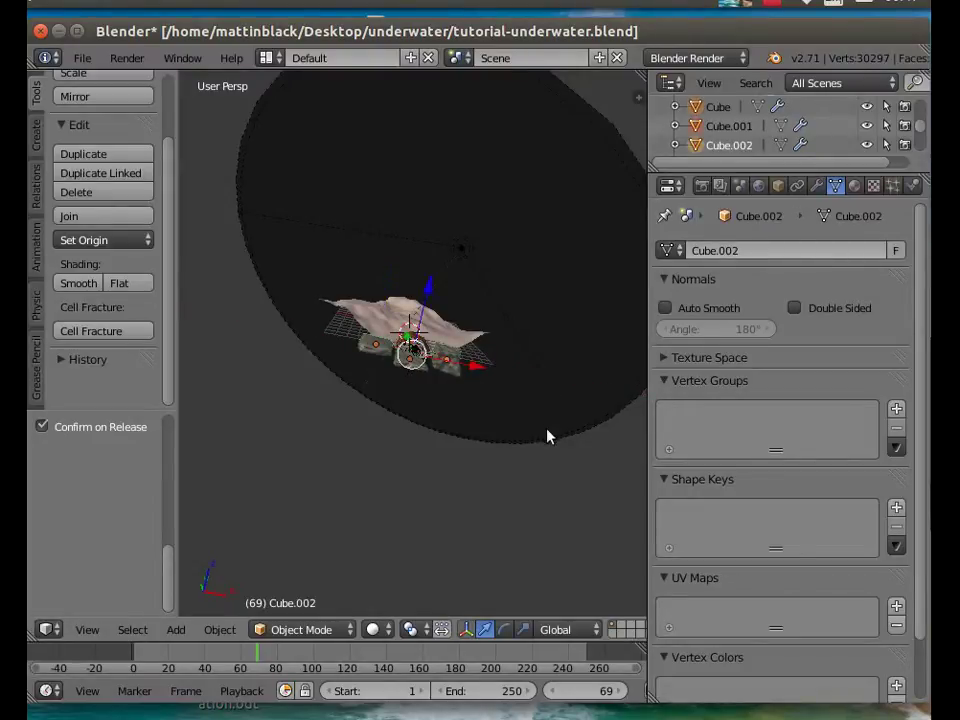
key("s")
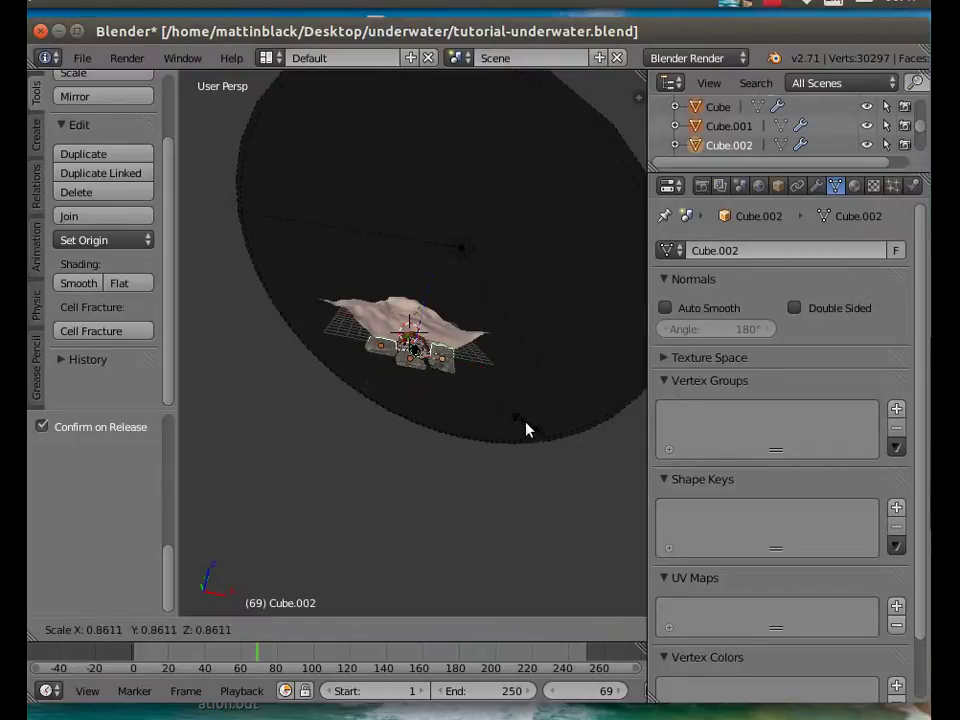
left_click(437, 389)
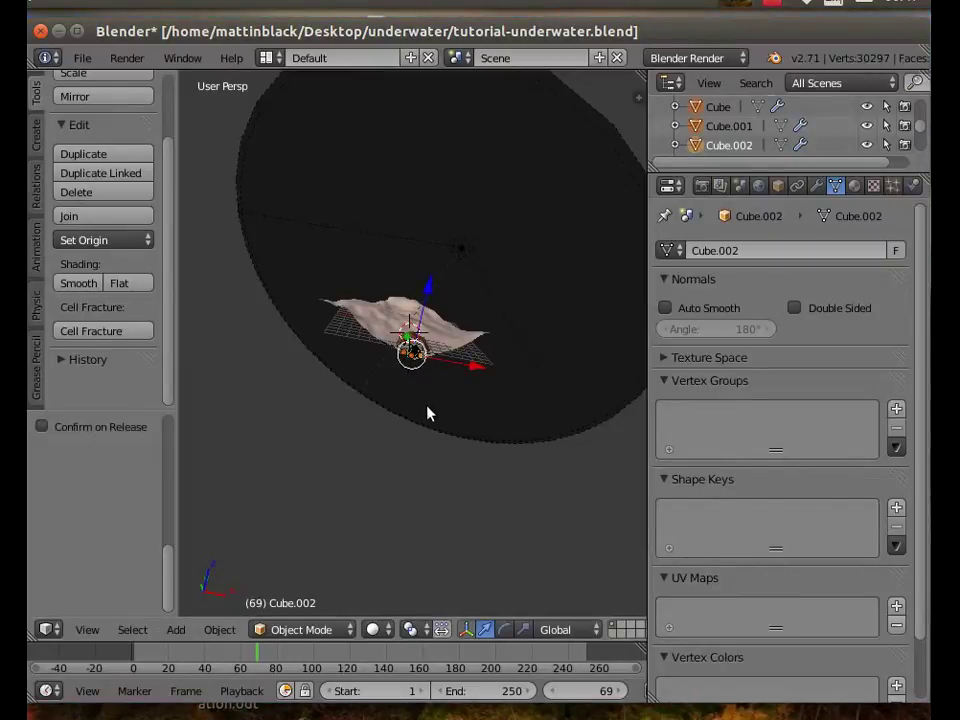
- In top view, frame the three selected rocks, move them along positive Y under the arch and nudge them slightly along positive X
left_click(87, 629)
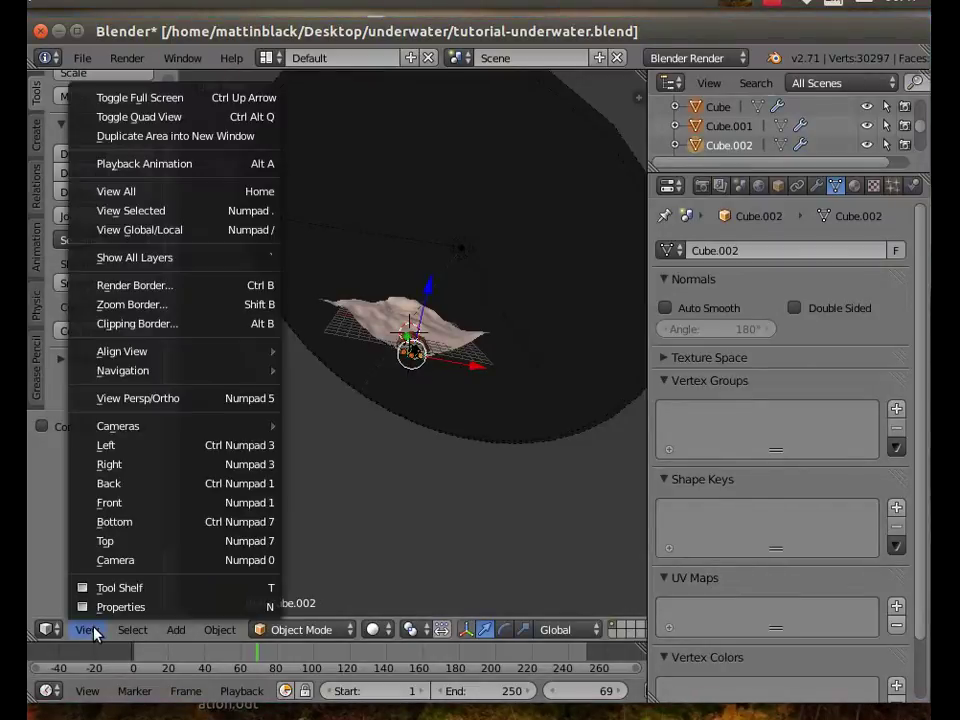
left_click(115, 542)
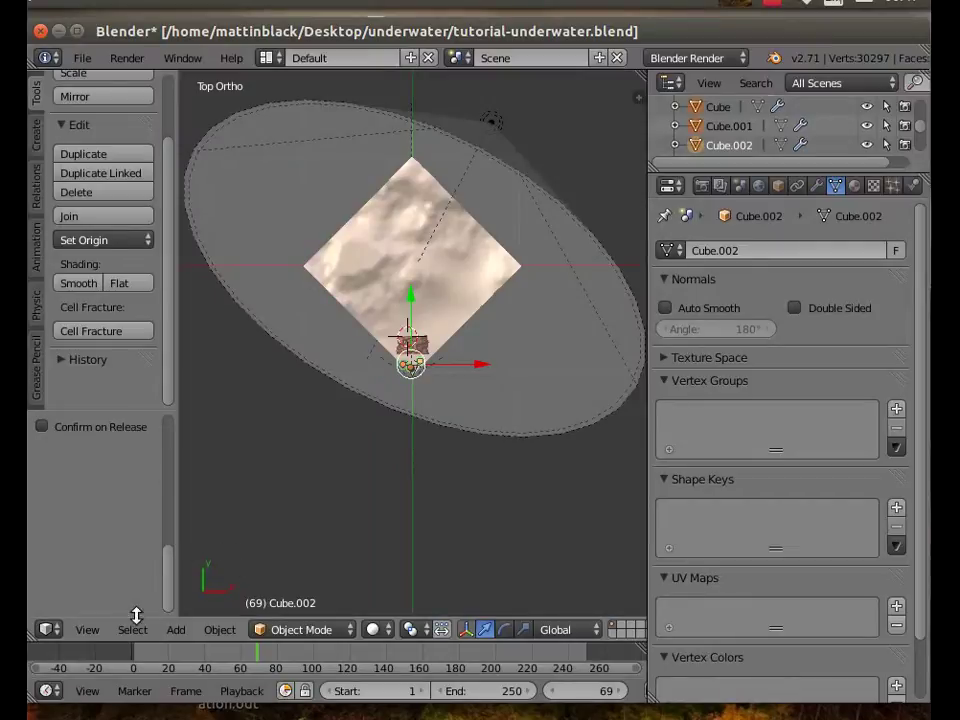
left_click(87, 629)
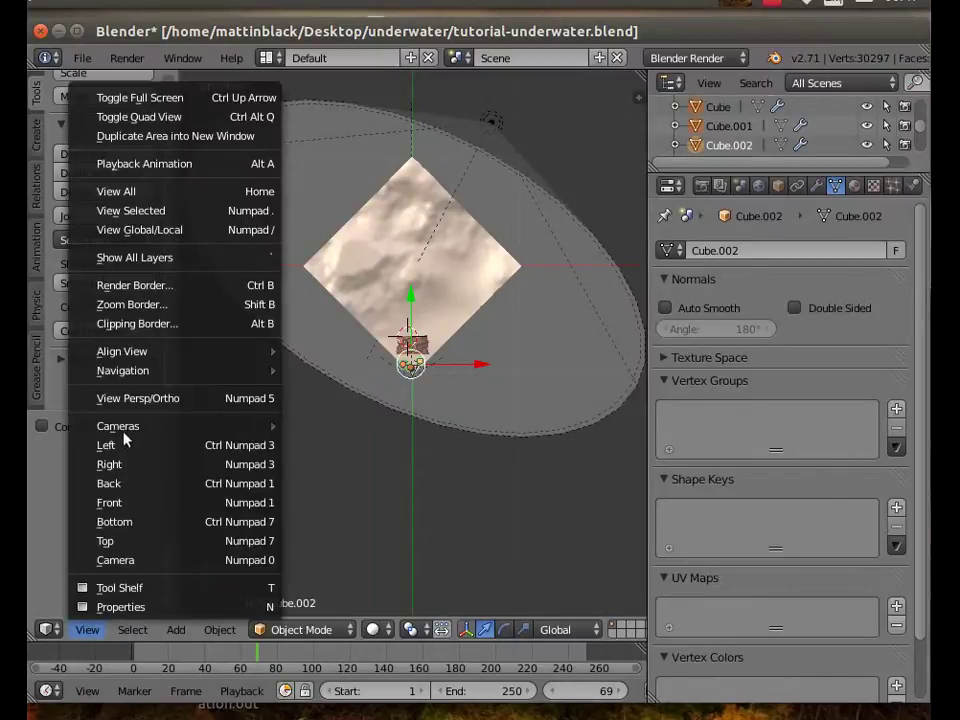
left_click(150, 211)
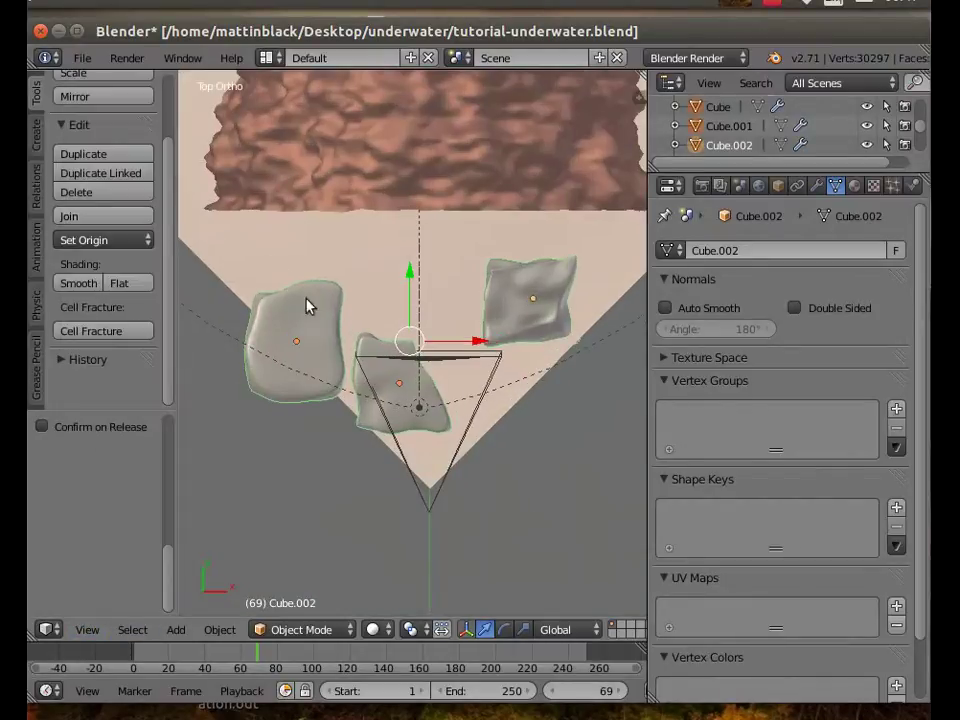
scroll(560, 395, "down", 3)
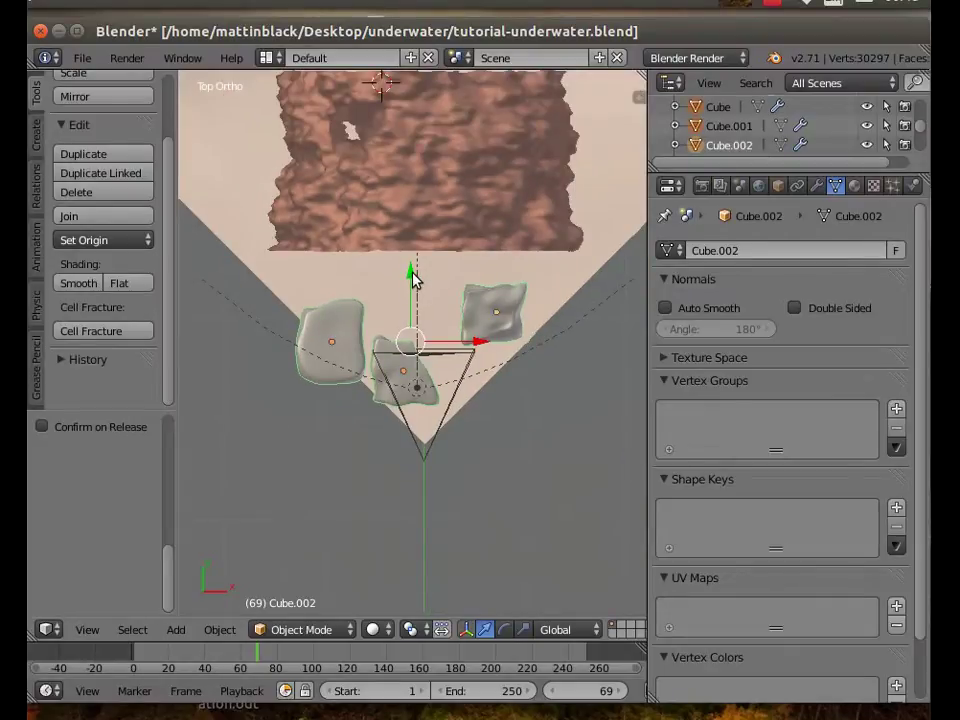
key("g")
key("y")
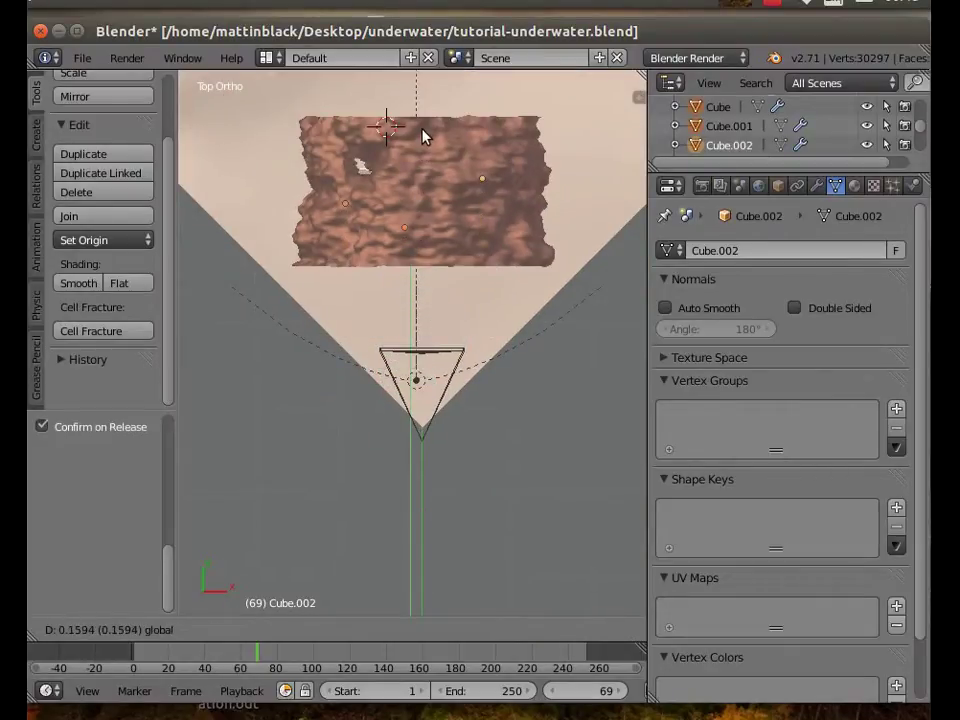
left_click(426, 140)
left_click_drag(482, 203, 494, 207)
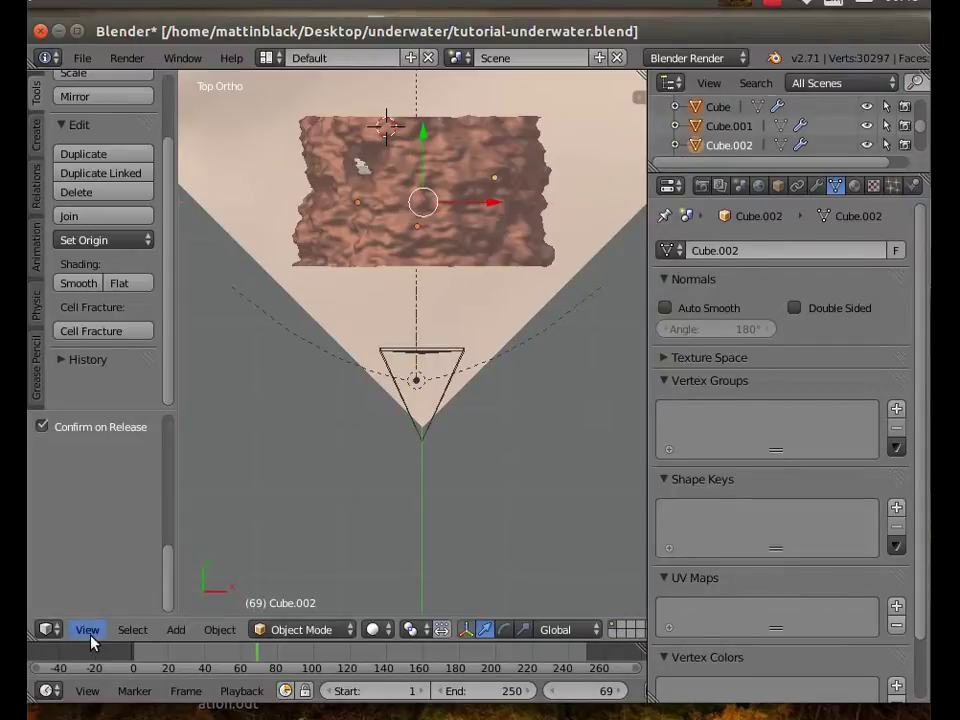
- In camera view, raise the Cube.002 rock about 0.43 units in Z and shift it along negative X toward the frame's centre
left_click(88, 630)
left_click(115, 560)
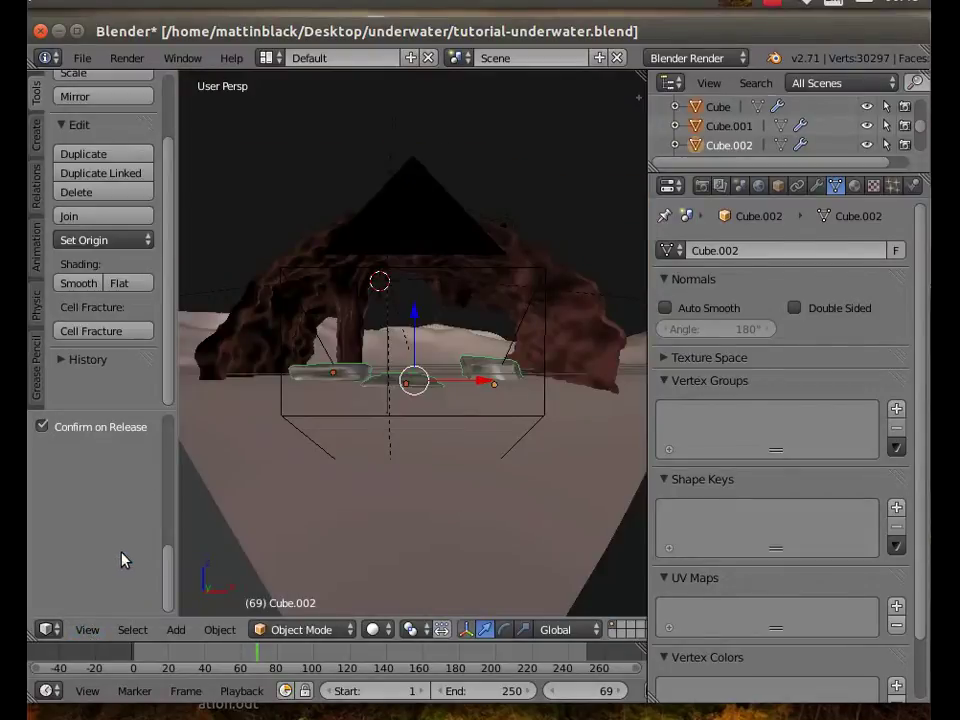
key("Home")
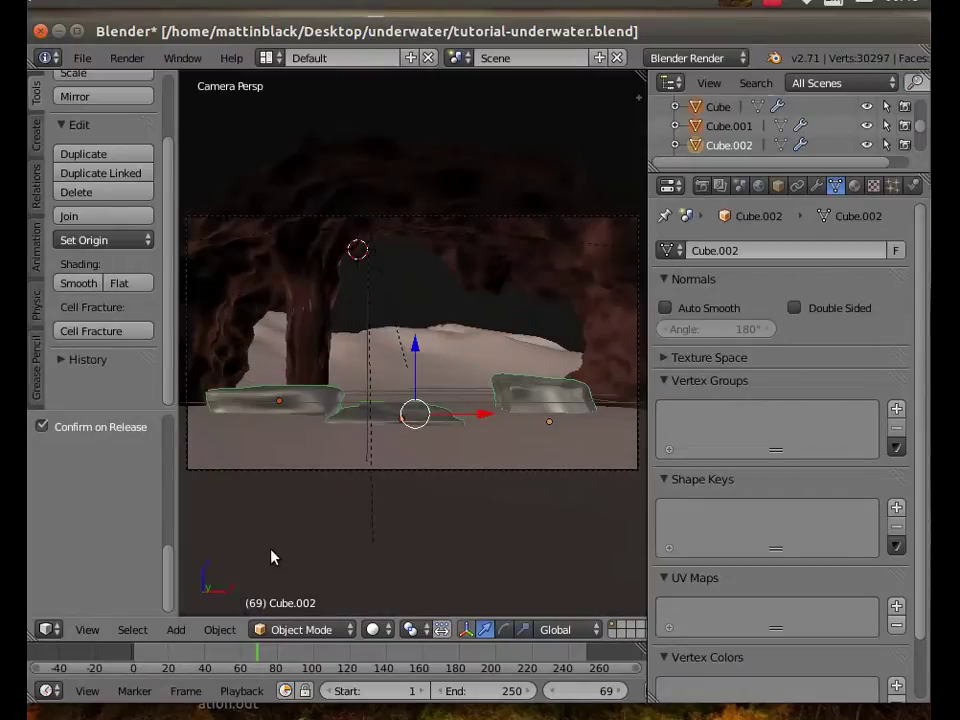
scroll(532, 376, "down", 1)
right_click(525, 390)
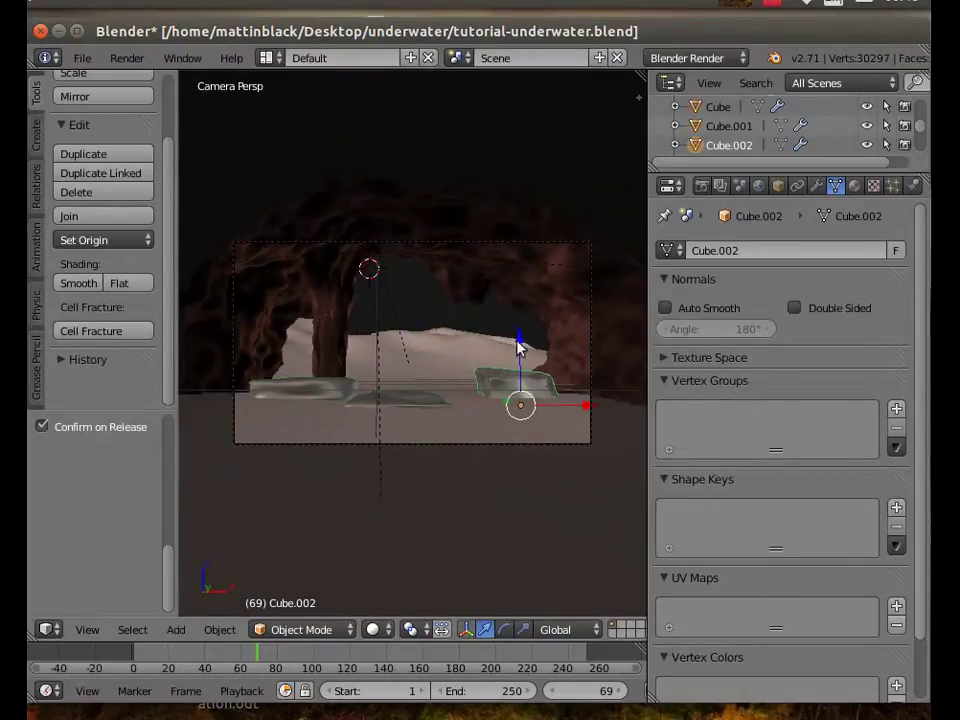
left_click_drag(514, 336, 510, 283)
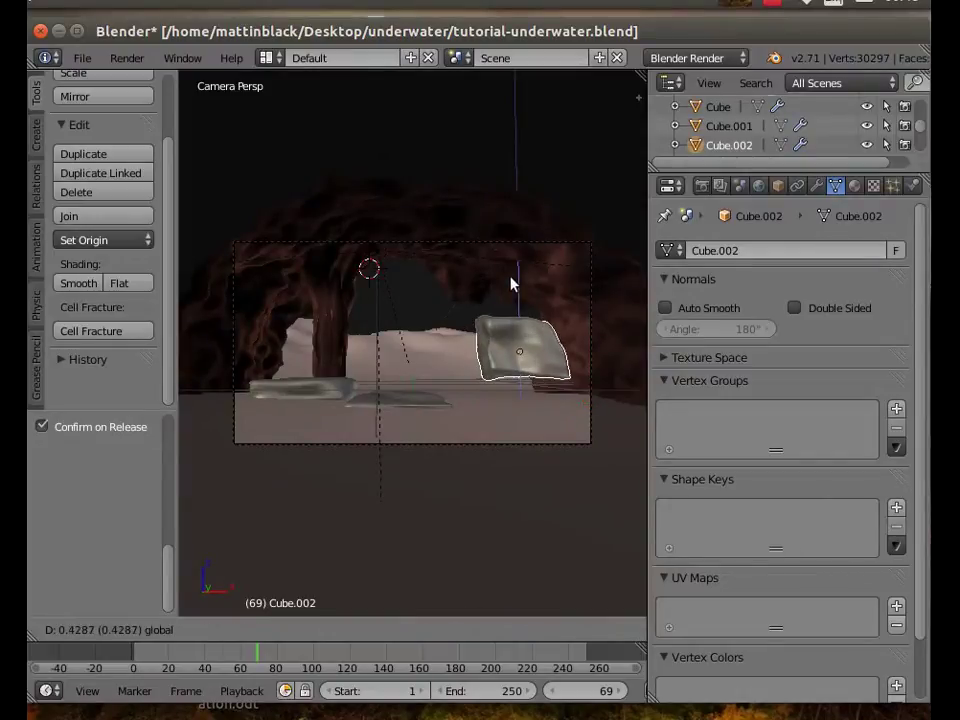
left_click_drag(579, 356, 483, 375)
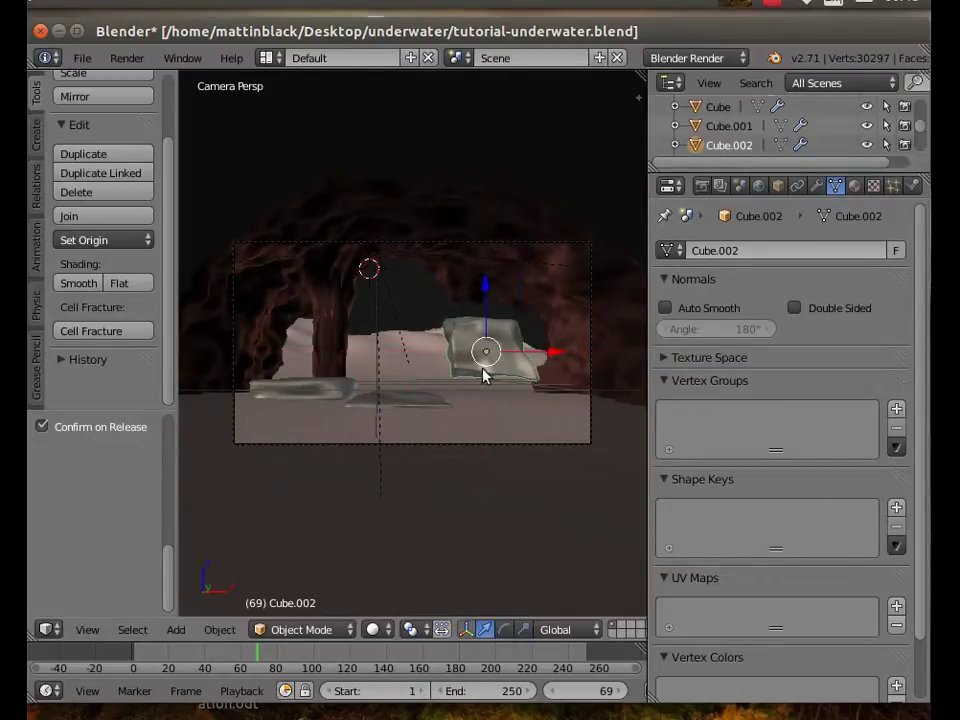
- Move the Cube.001 rock along positive X below the Cube.002 rock and shift the Cube rock slightly along positive X
right_click_drag(469, 407, 576, 416)
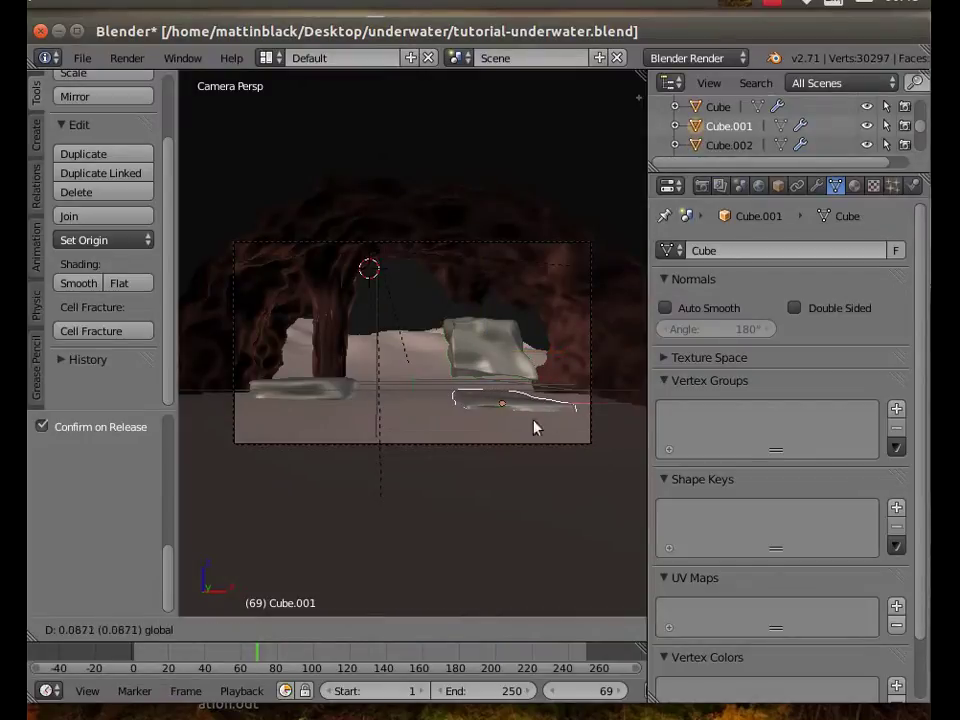
left_click(510, 460)
middle_click_drag(510, 460, 470, 517)
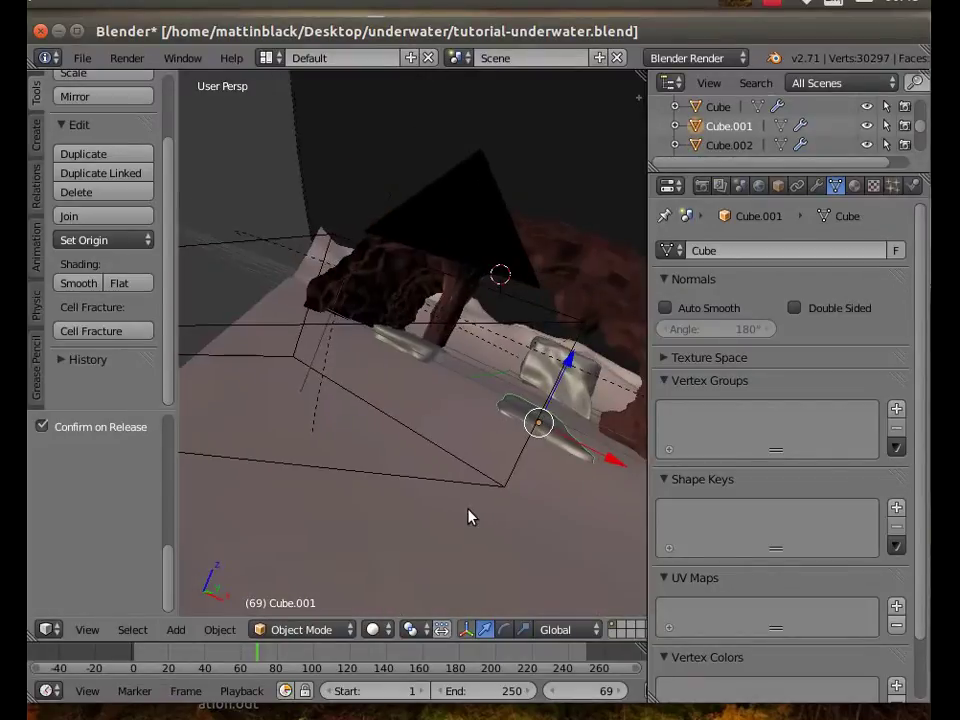
right_click(425, 347)
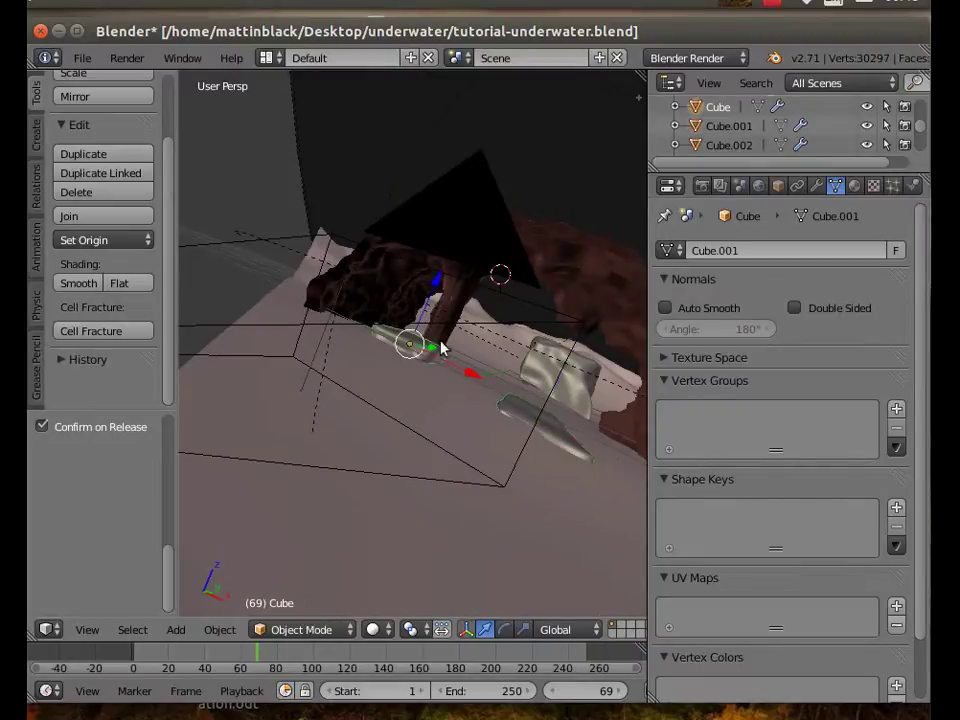
key("g")
left_click(480, 390)
- Select the Cube.001 rock and move it further along positive X, toward the edge of the camera frame
right_click(521, 407)
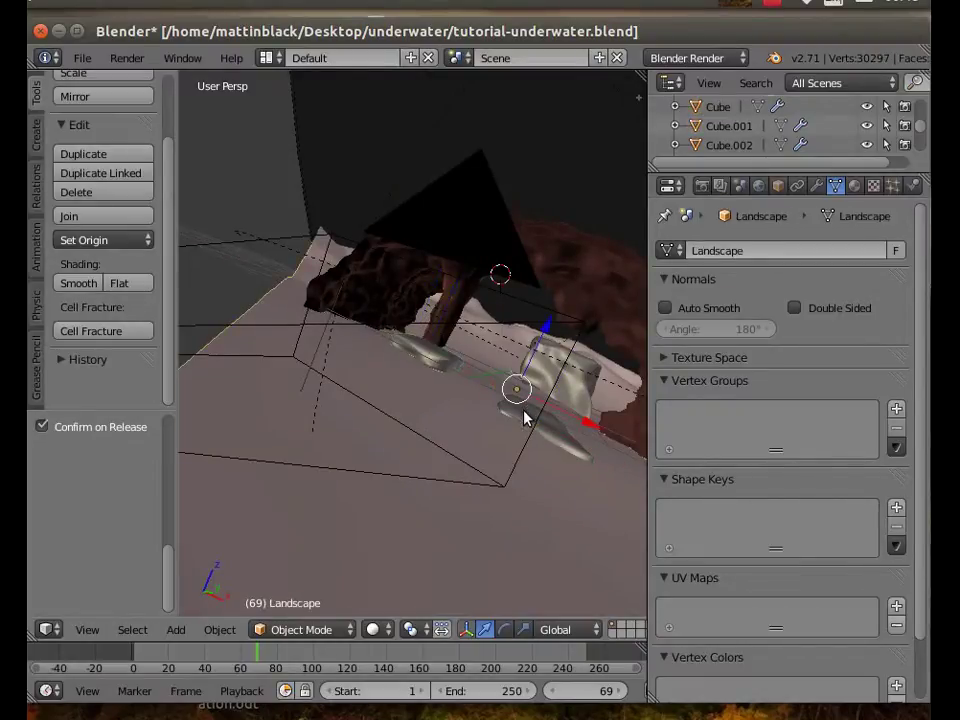
right_click(604, 456)
key("g")
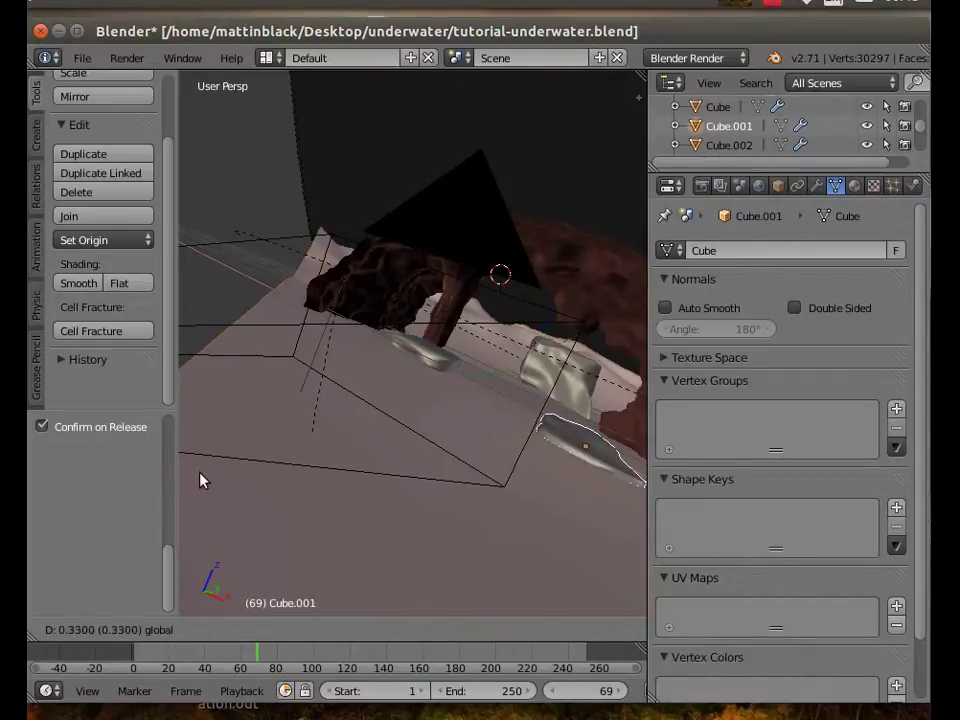
left_click_drag(216, 491, 219, 492)
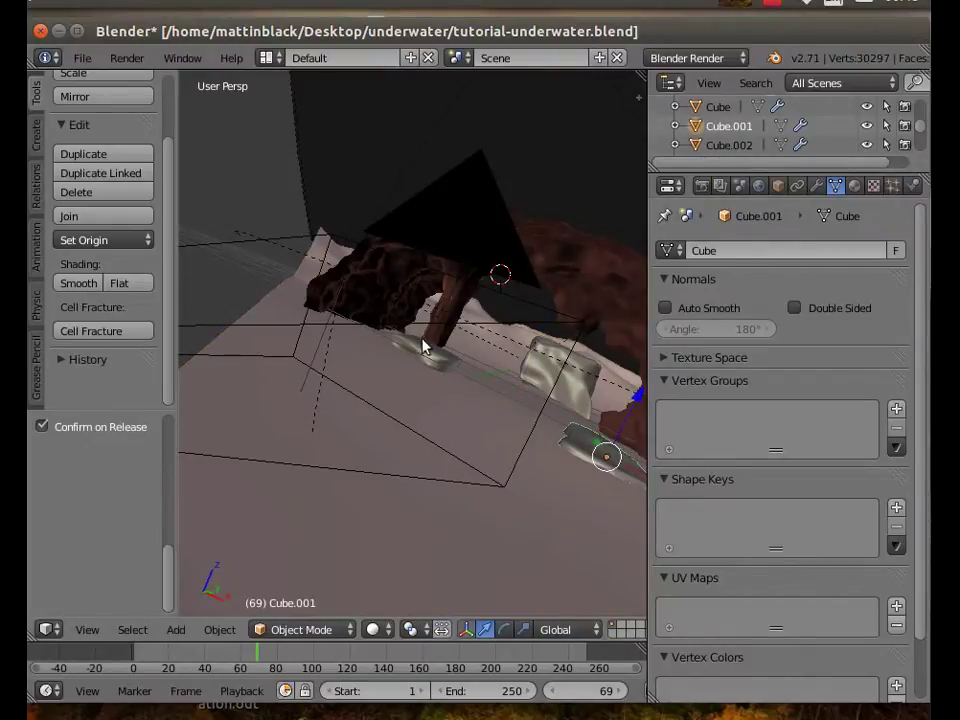
- In camera view, select the Cube rock and move it along positive X until it lies beneath the Cube.002 rock
left_click(88, 628)
left_click(112, 560)
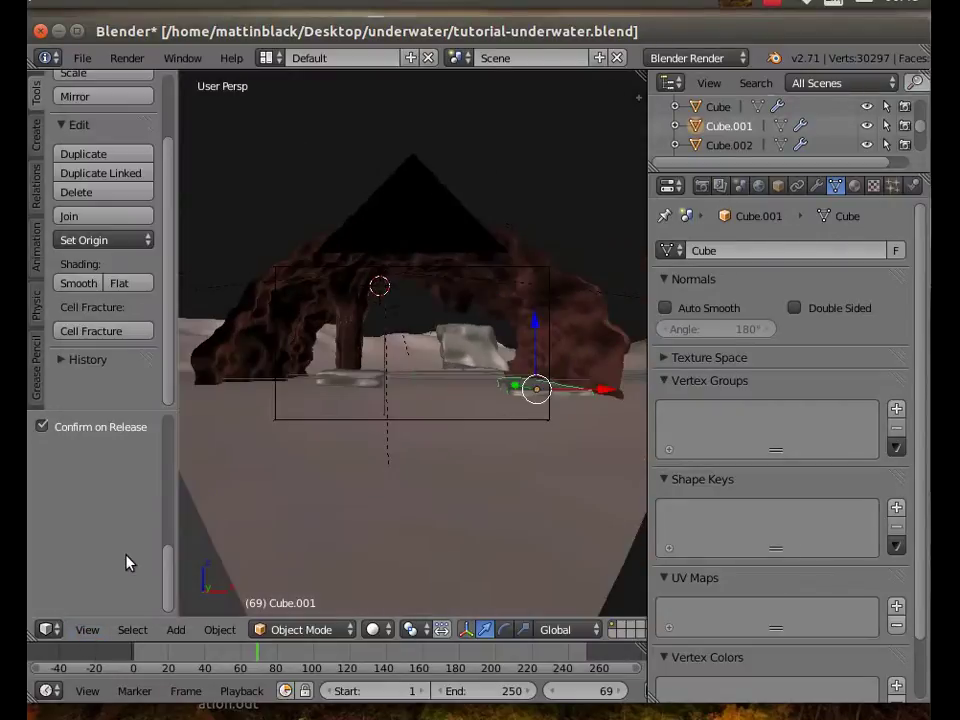
right_click(343, 397)
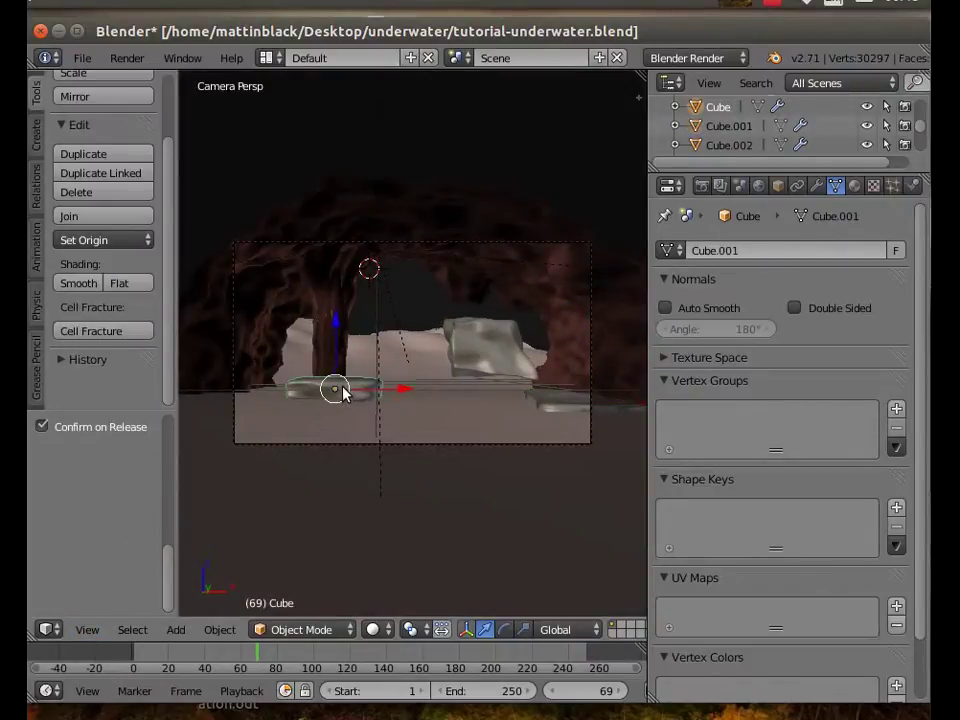
right_click(343, 392)
right_click(343, 392)
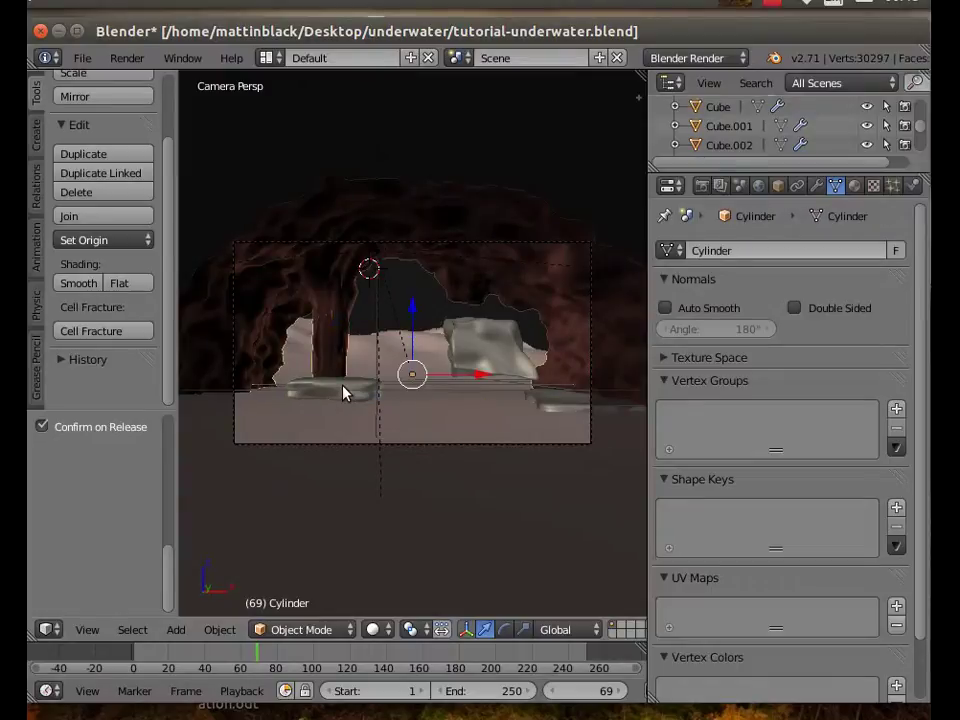
right_click(336, 389)
right_click(345, 404)
right_click(345, 404)
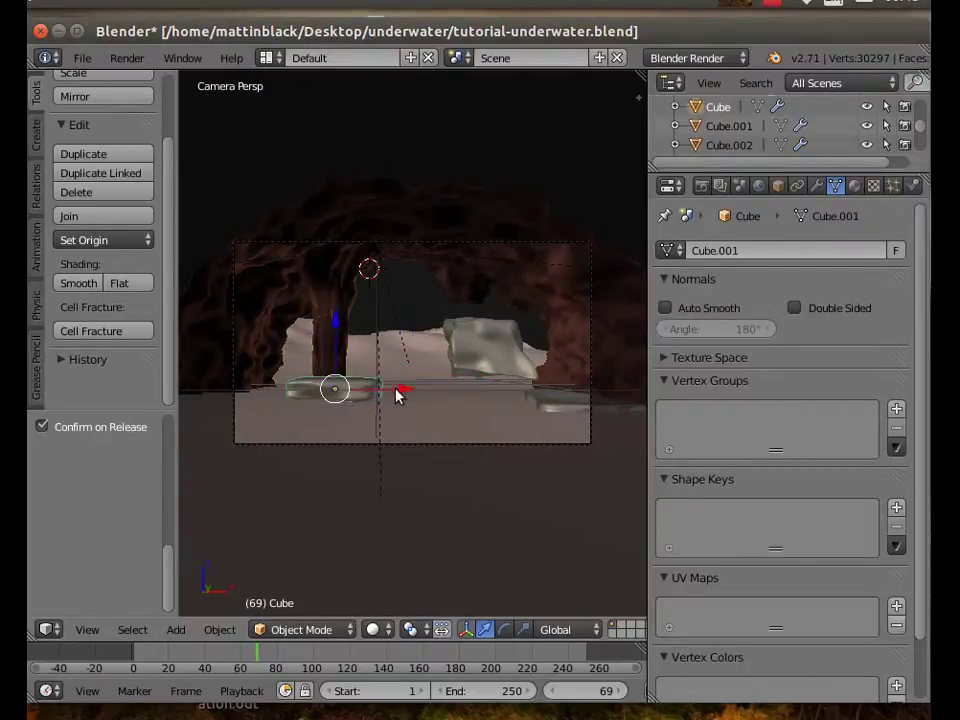
key("g")
left_click(529, 398)
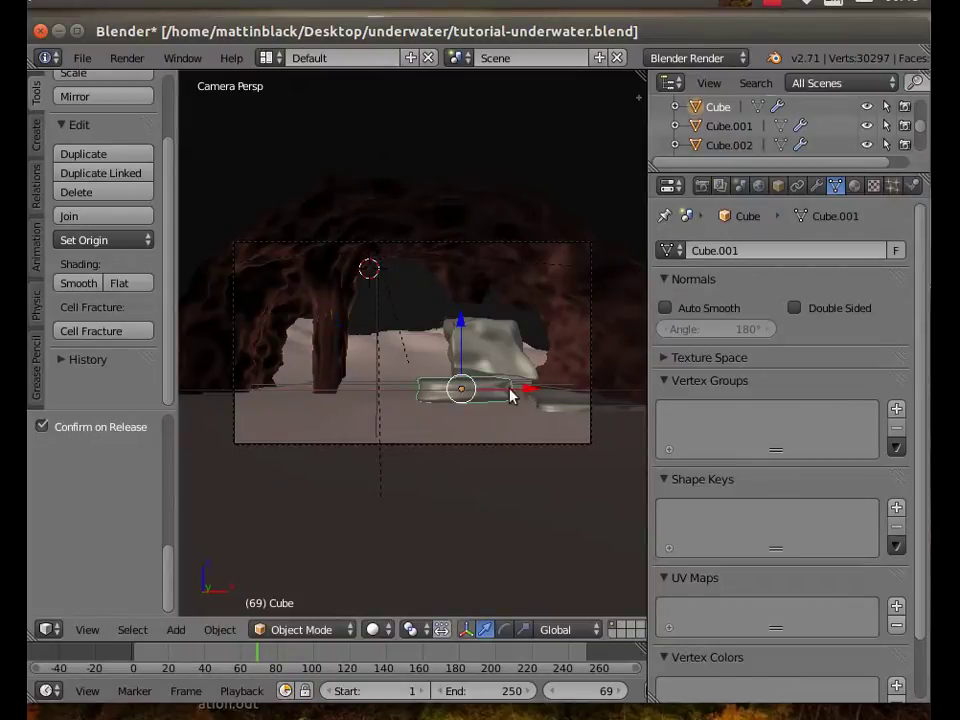
- Bring the Cube rock along negative Y into the camera foreground and lower it in Z to sink it into the seabed
key("g")
key("z")
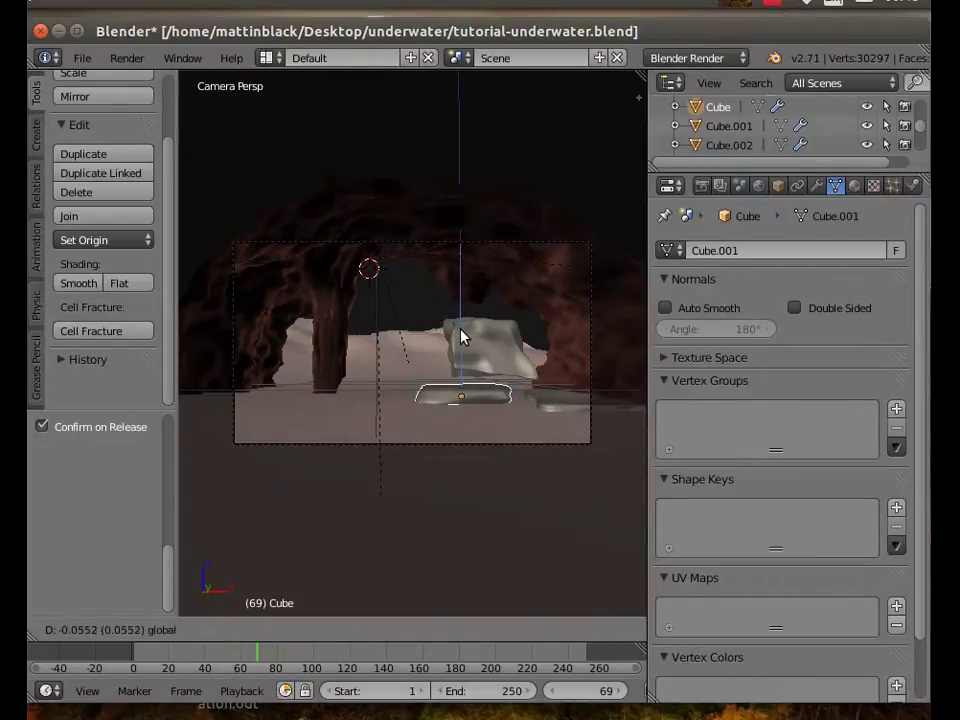
left_click(459, 337)
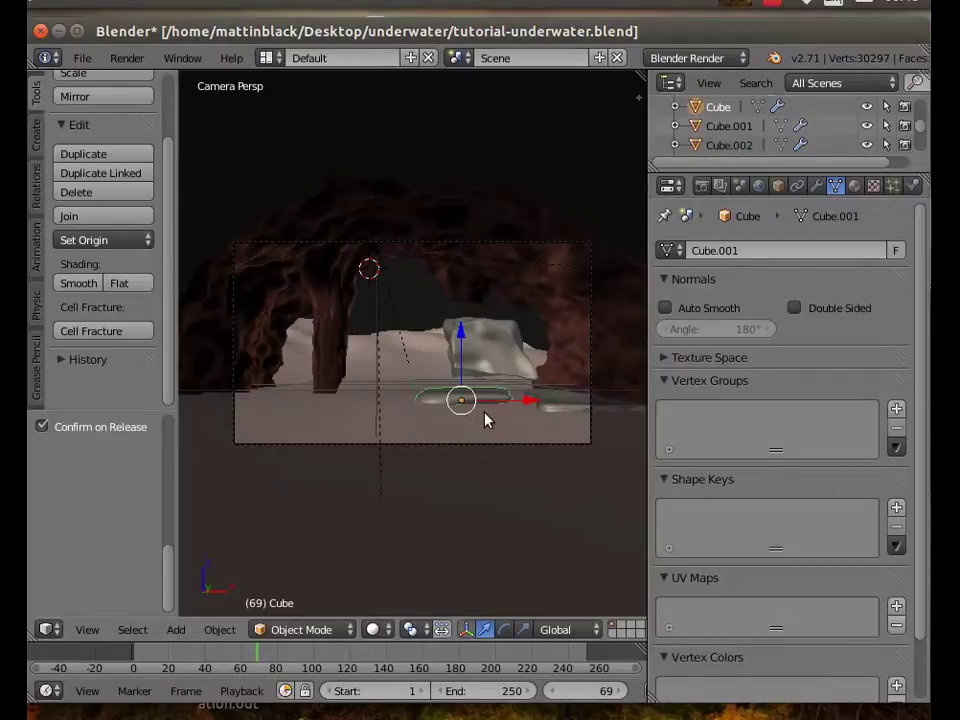
key("g")
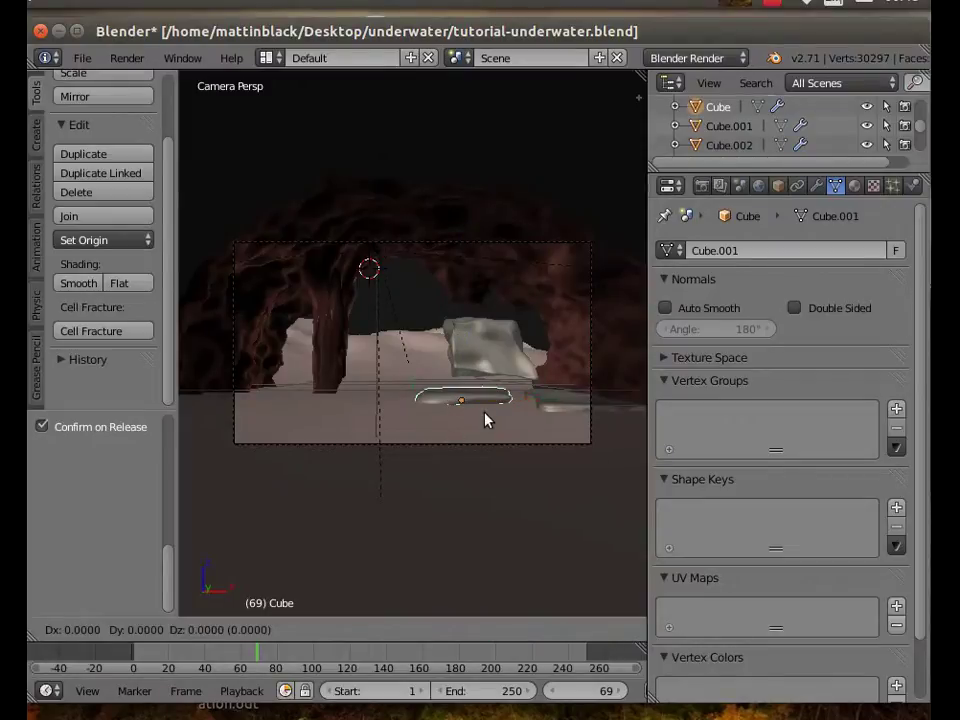
key("y")
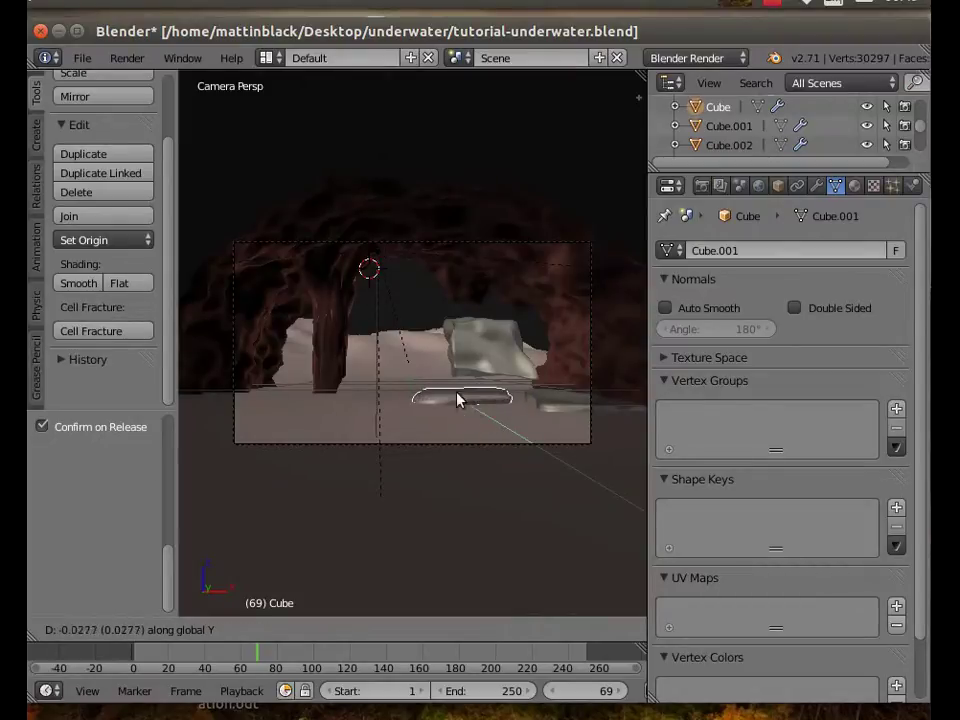
left_click(381, 335)
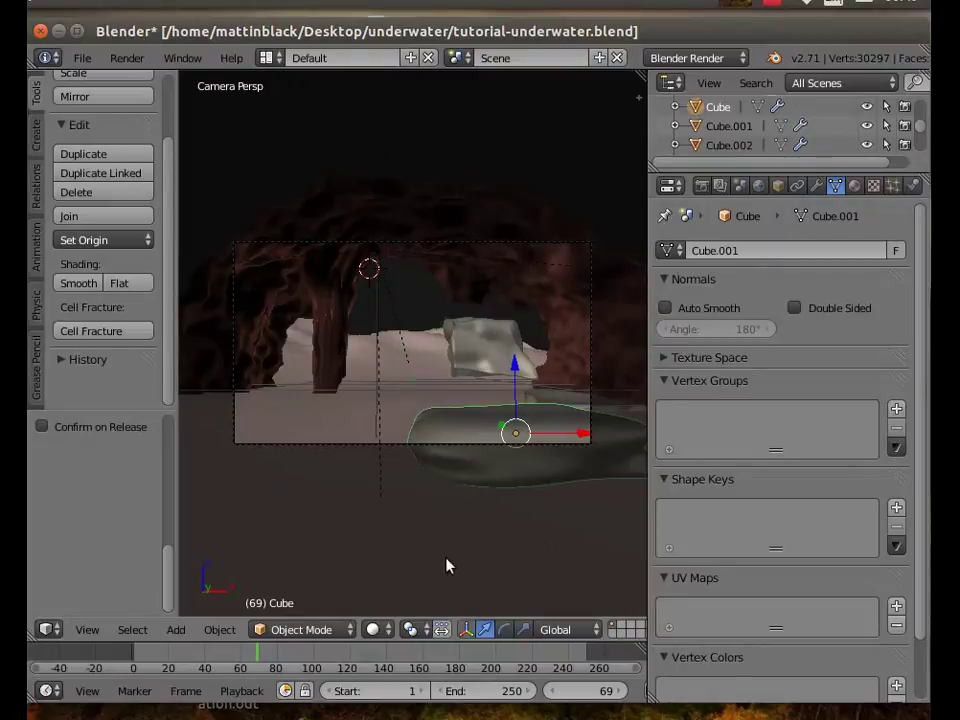
left_click_drag(514, 369, 509, 391)
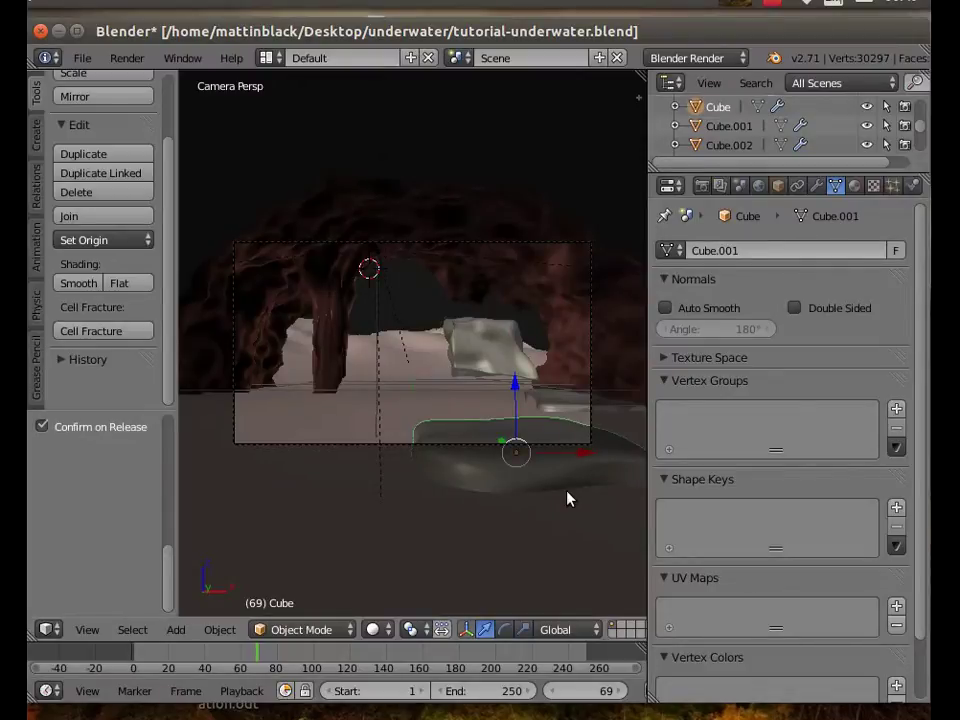
- Move the Cube rock back about 0.28 units along positive Y and rotate it about 4.7° around the global Y axis
key("g")
key("y")
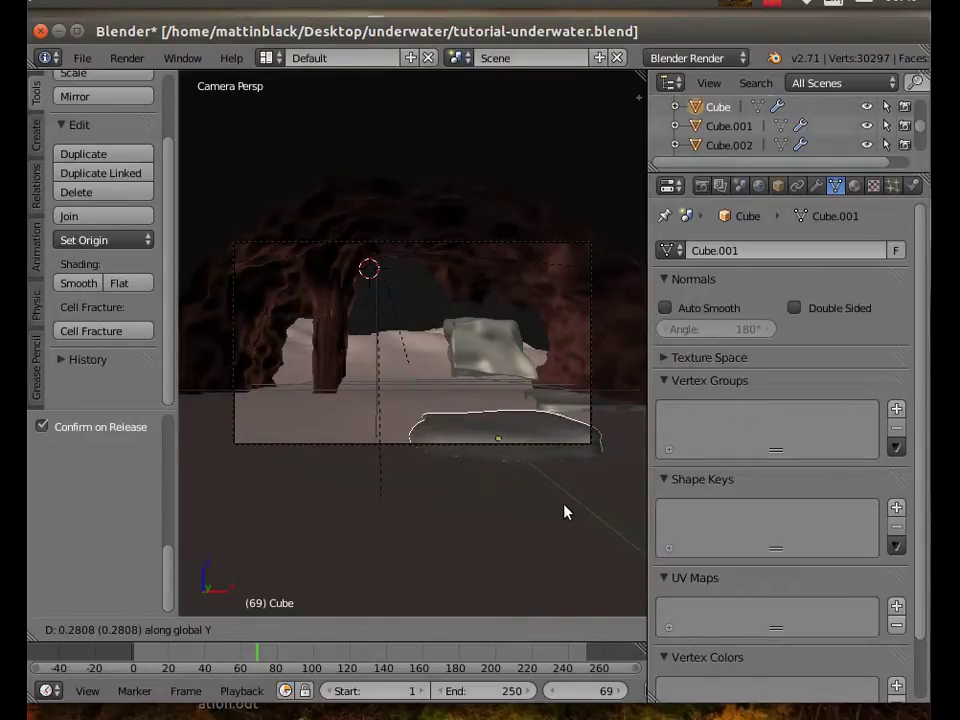
left_click(520, 609)
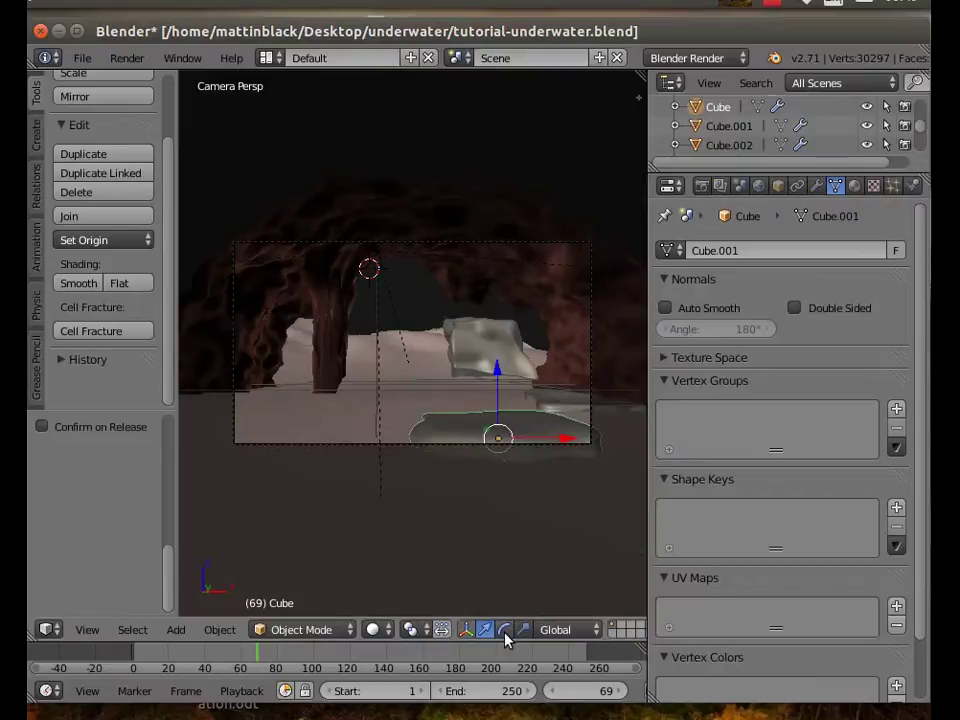
left_click(504, 629)
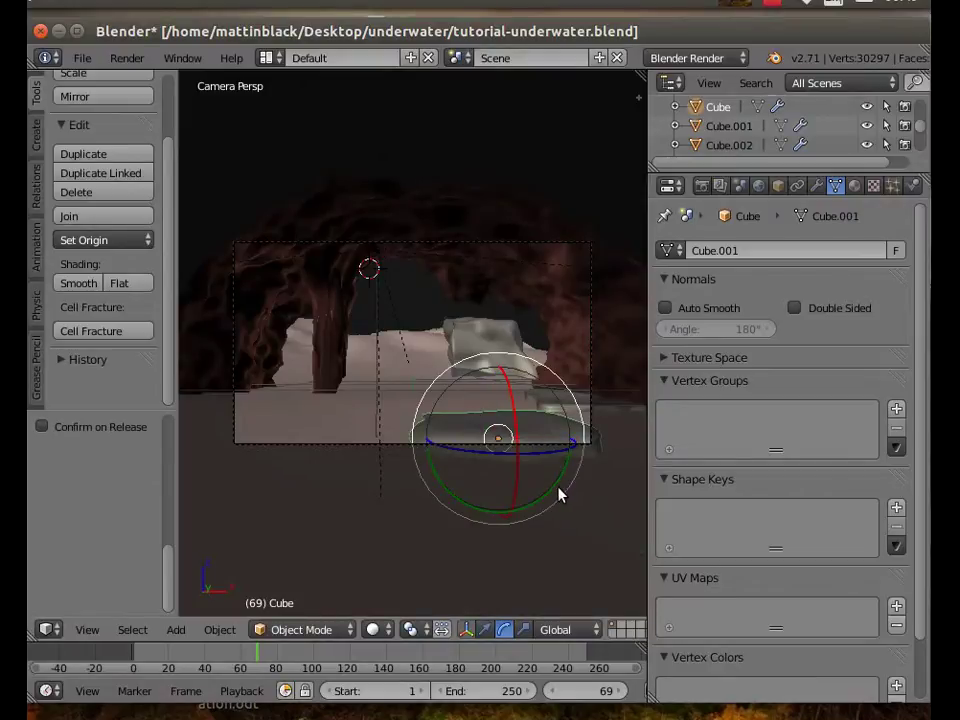
left_click_drag(558, 491, 557, 499)
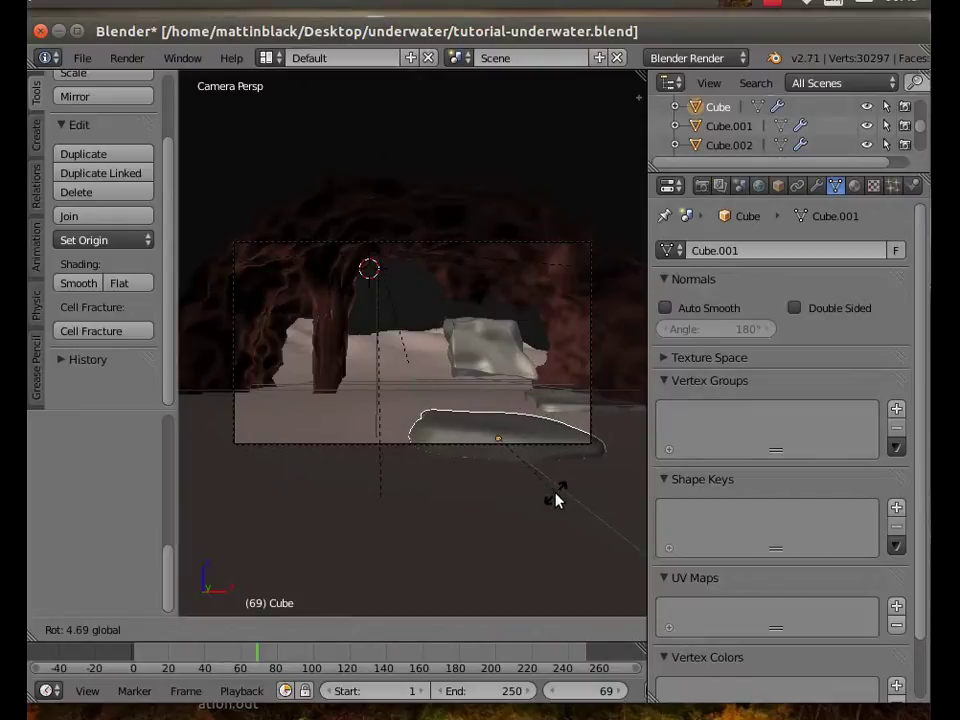
left_click(585, 410)
- Move the Cube.001 rock along negative X past the Cube rock and bring it toward the camera along negative Y
right_click(585, 410)
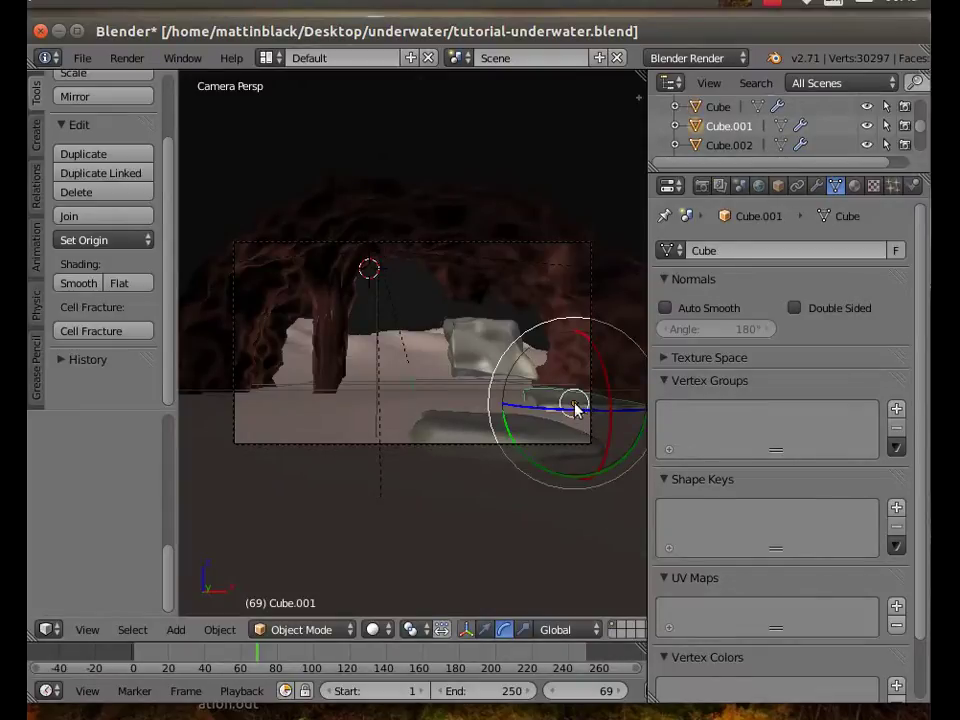
left_click(485, 629)
left_click_drag(640, 407, 447, 428)
middle_click_drag(336, 488, 364, 512)
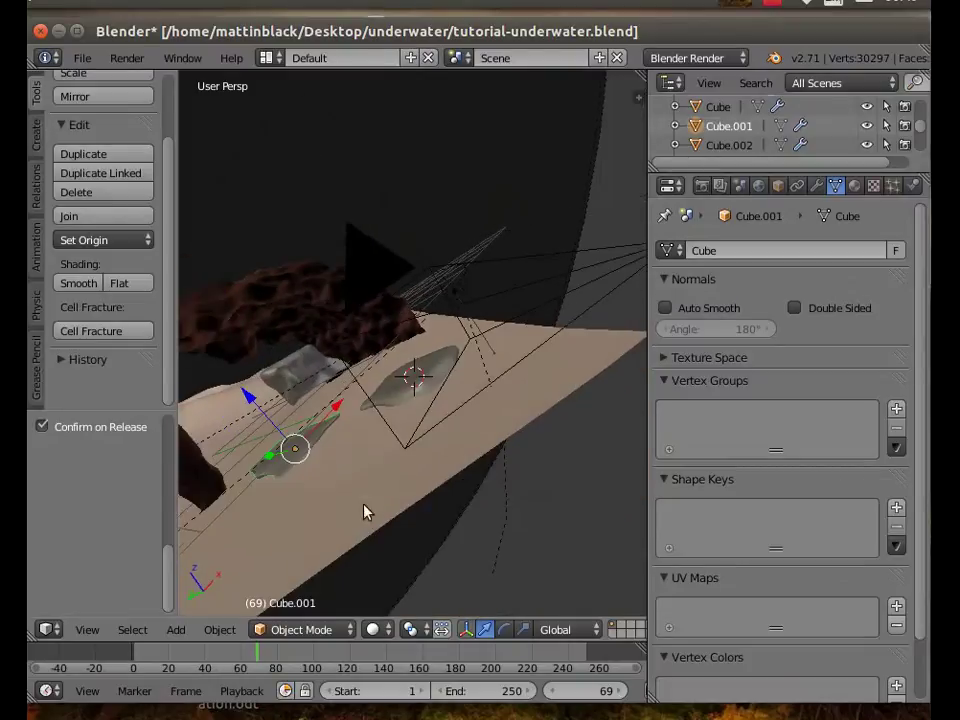
left_click_drag(268, 460, 332, 476)
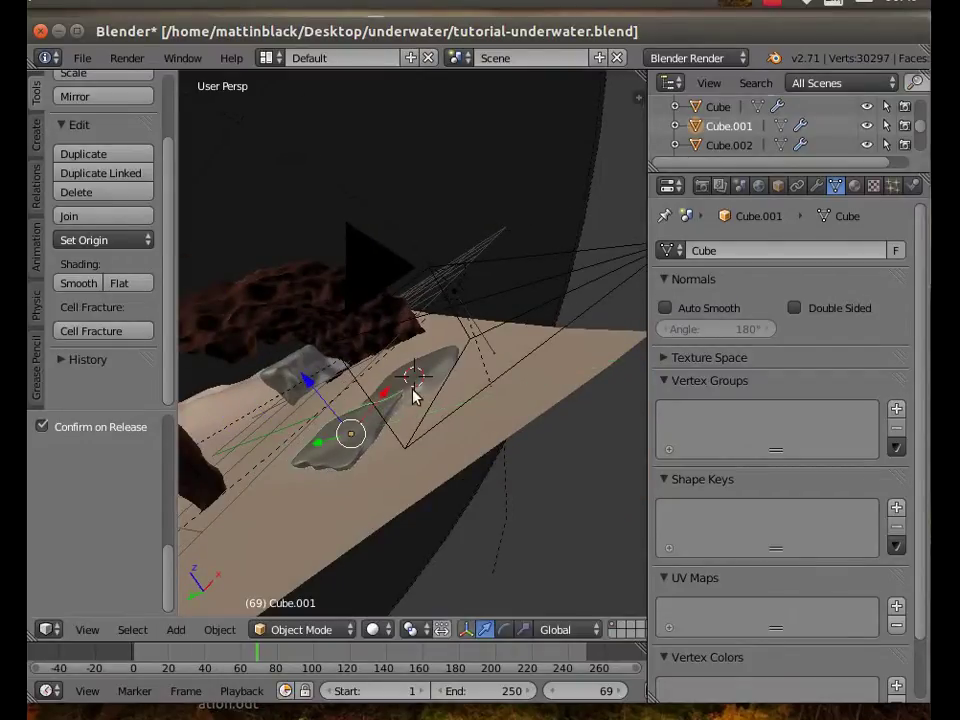
left_click_drag(388, 394, 381, 417)
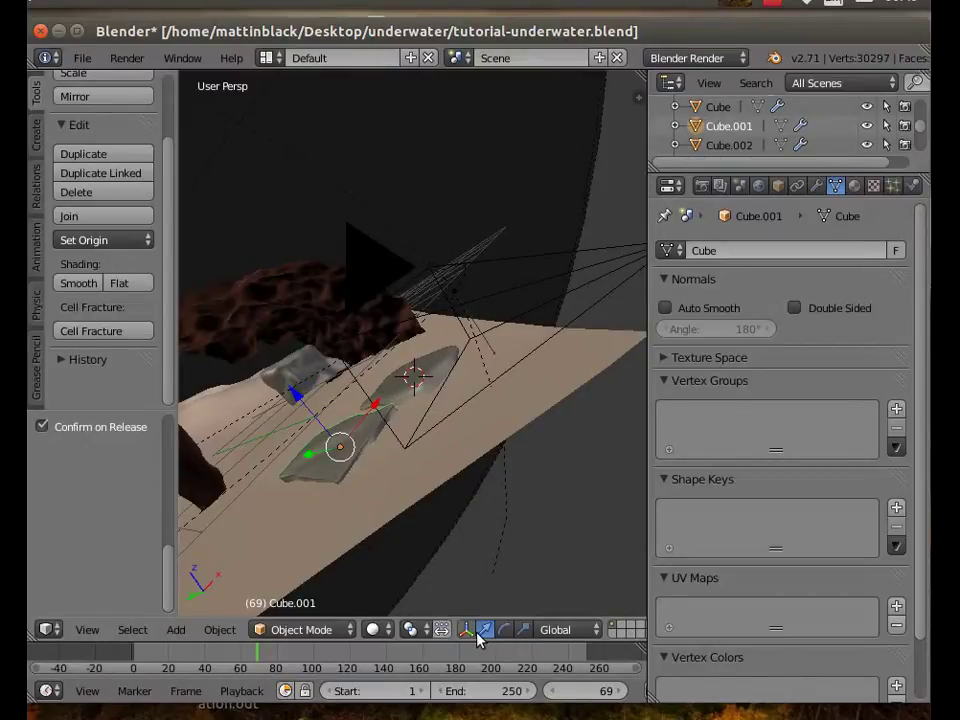
- Rotate the Cube.001 rock around the global Z axis and return to camera view
left_click(508, 630)
left_click_drag(364, 467, 412, 368)
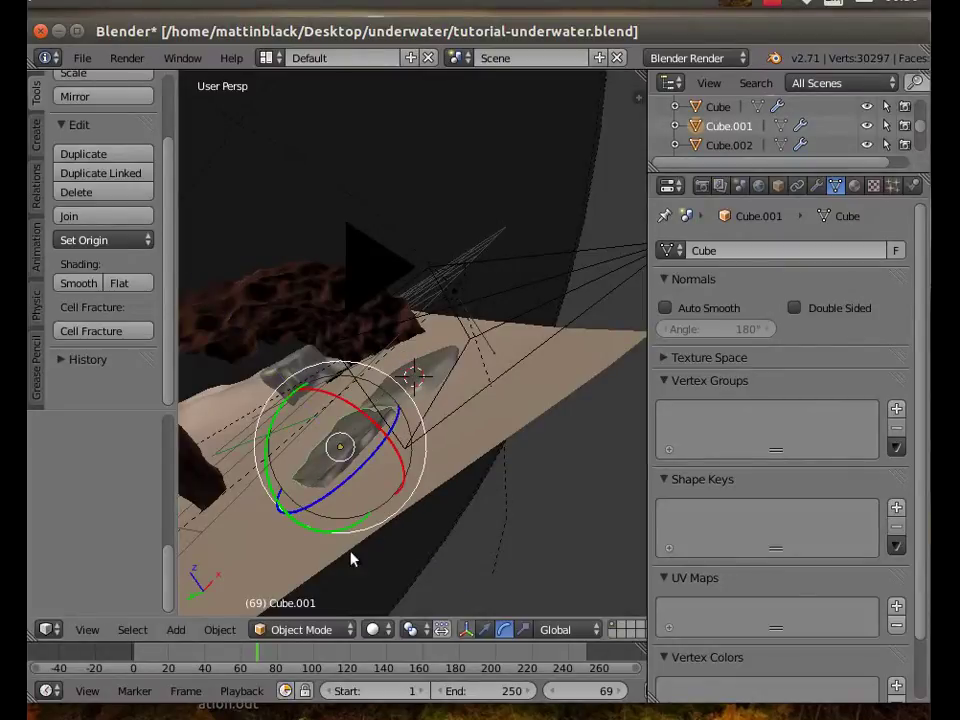
left_click(92, 628)
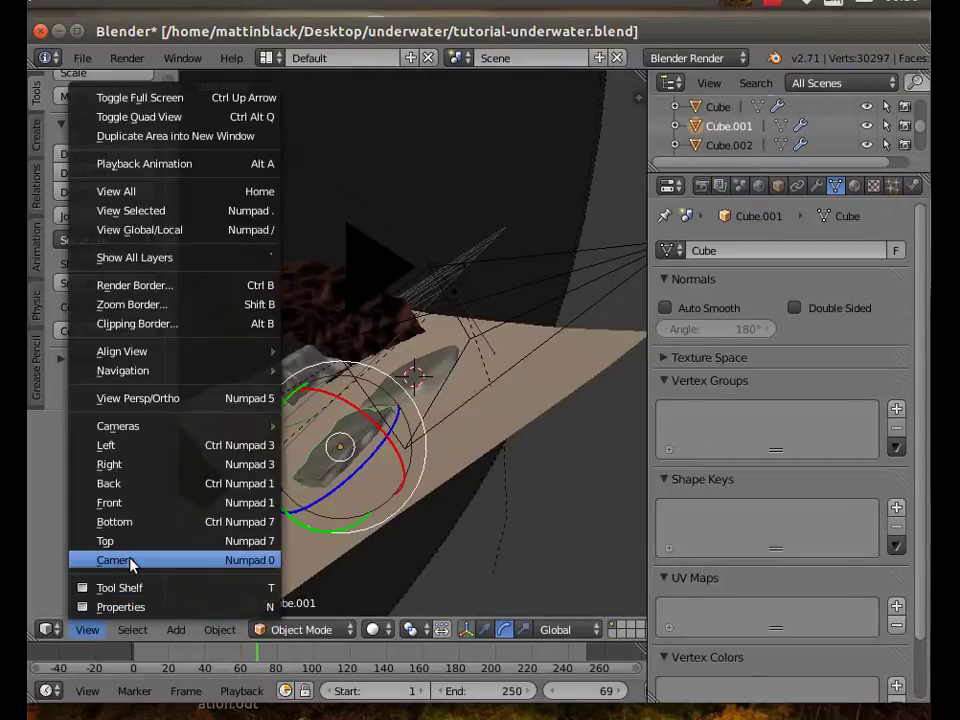
left_click(128, 561)
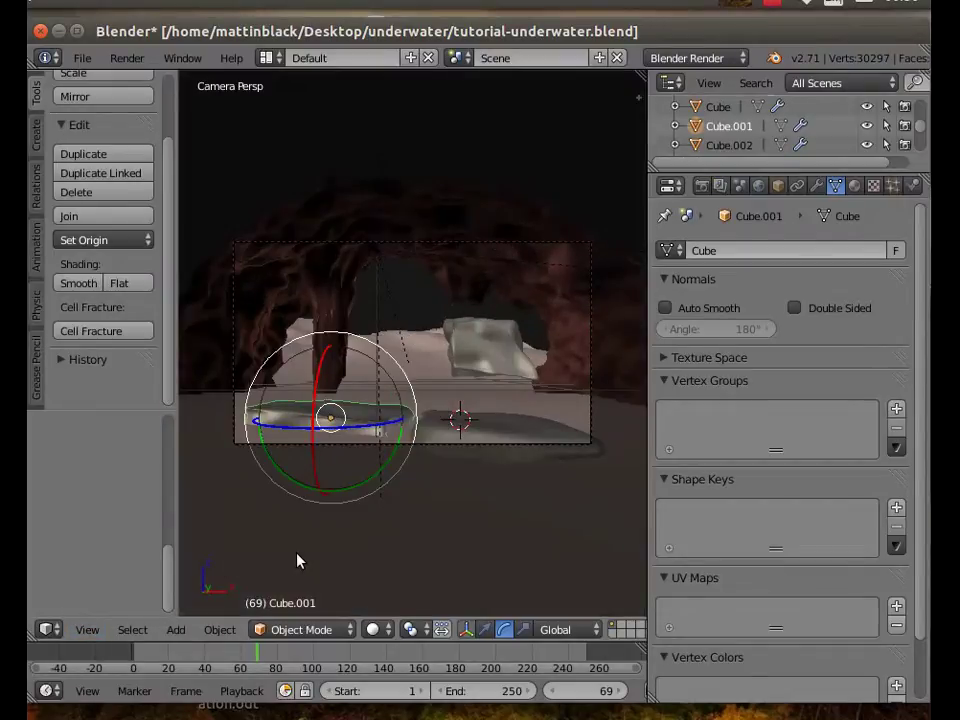
- Nudge the Cube.001 rock slightly along positive X and down in Z, and bring it about 0.23 units closer along negative Y
left_click(484, 629)
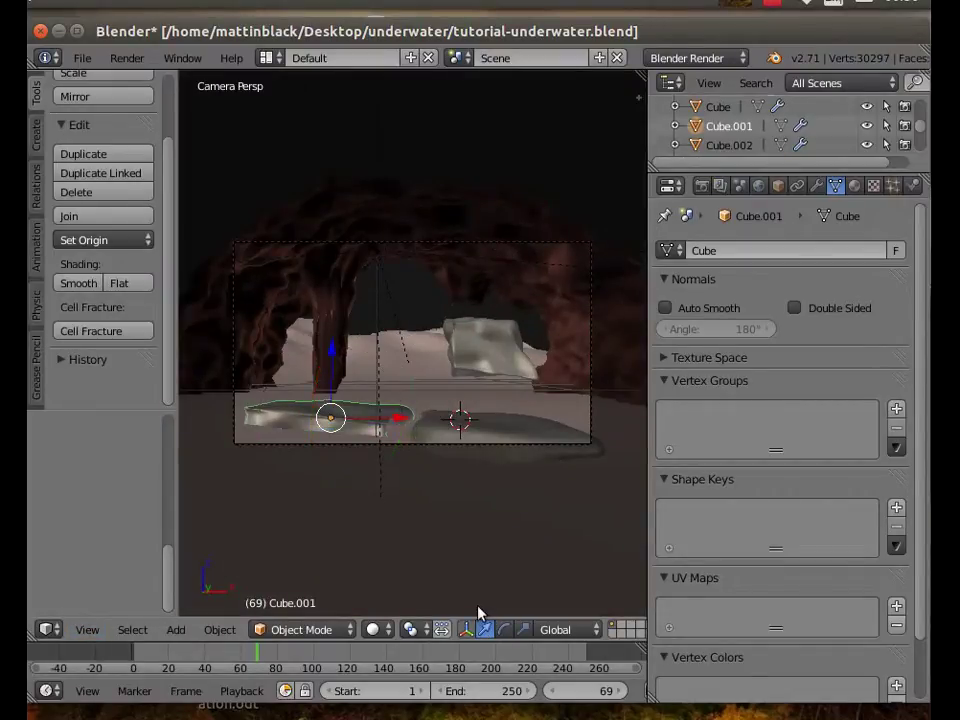
left_click_drag(402, 421, 405, 420)
left_click_drag(339, 360, 337, 368)
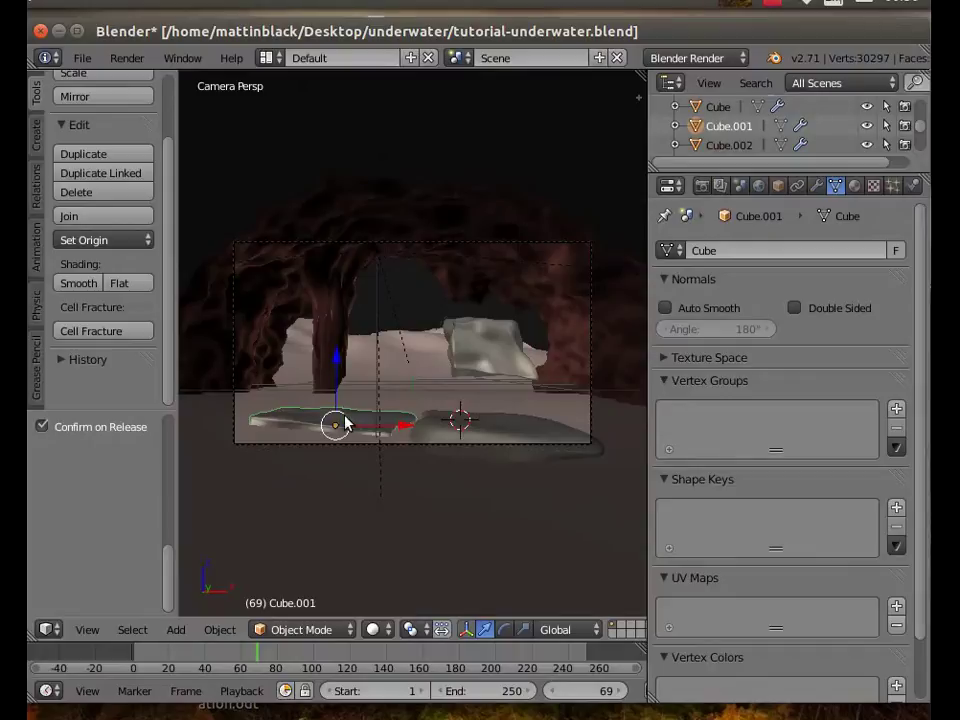
left_click_drag(345, 424, 418, 369)
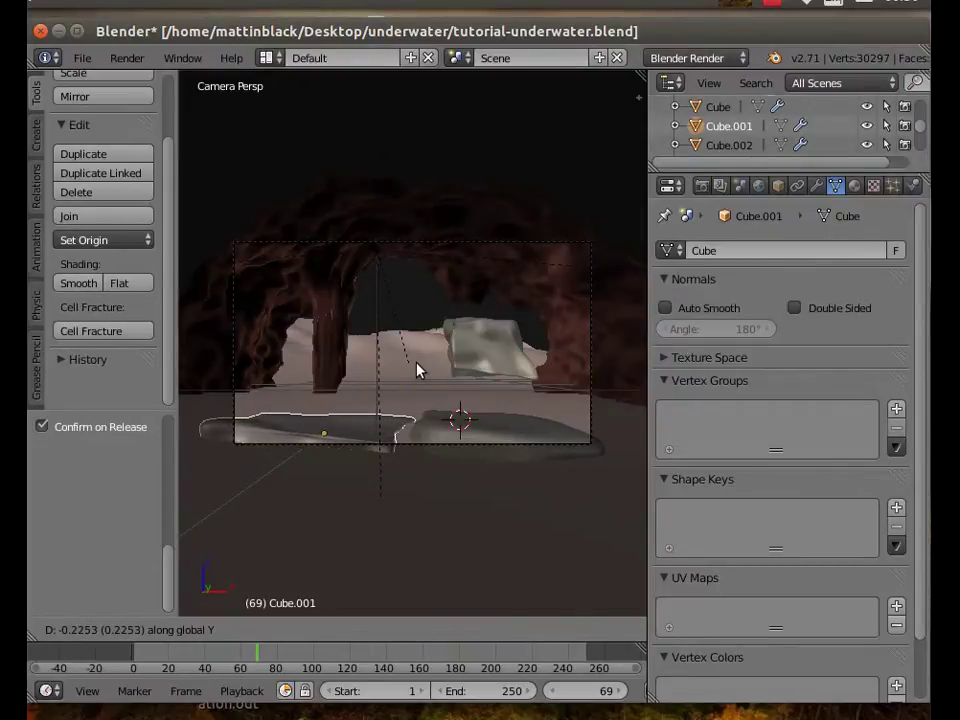
left_click(405, 537)
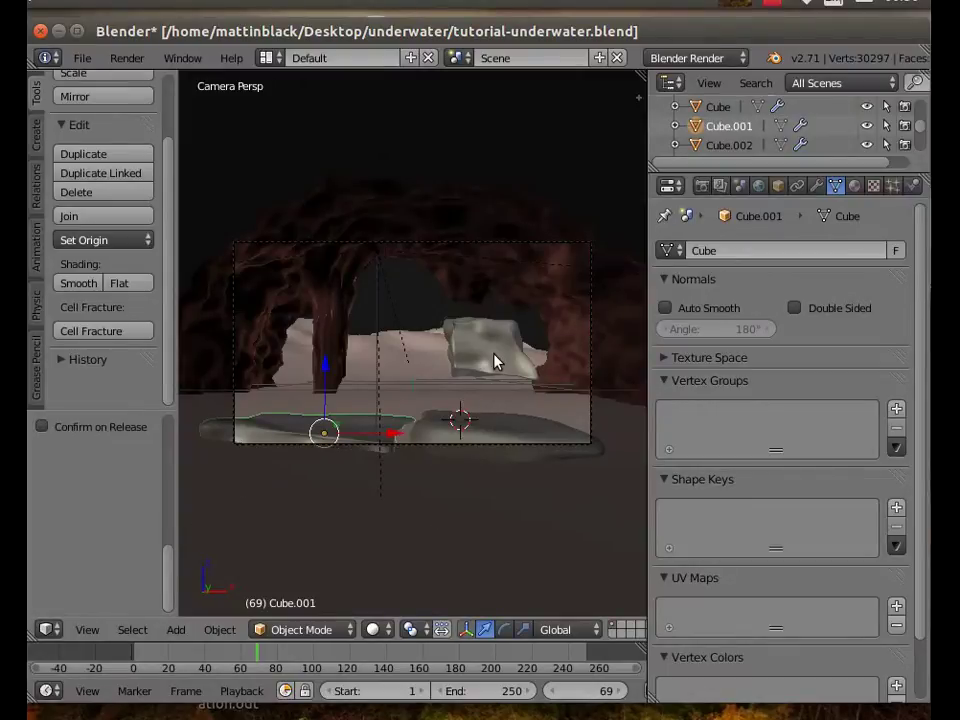
- Select the Cube.002 rock and shift it slightly along negative X within the arch opening
right_click(519, 350)
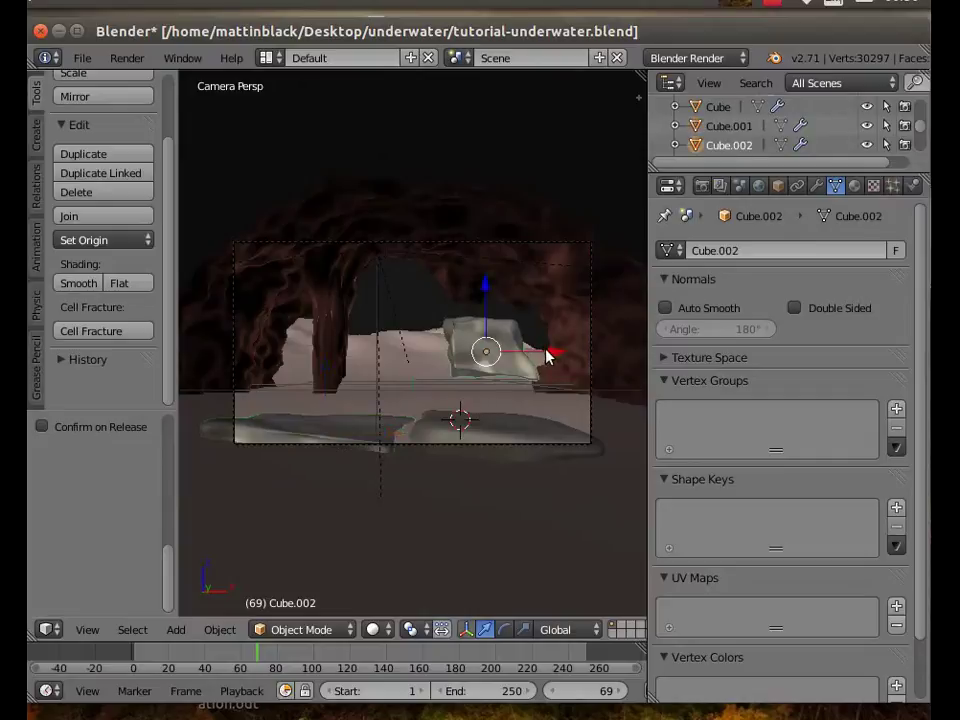
key("g")
key("x")
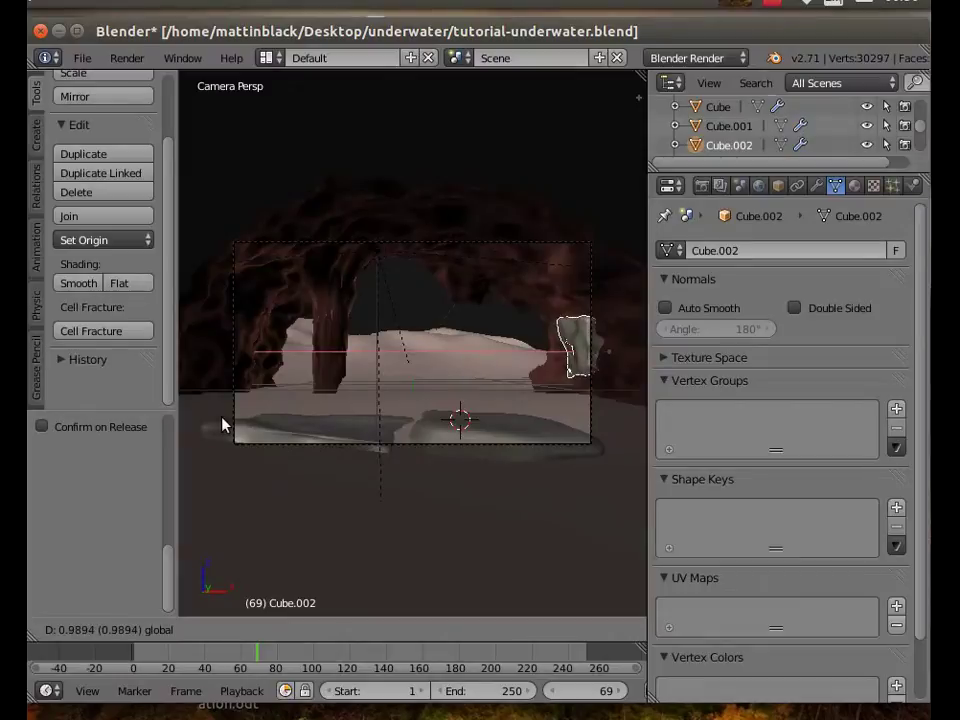
left_click(545, 442)
left_click(545, 440)
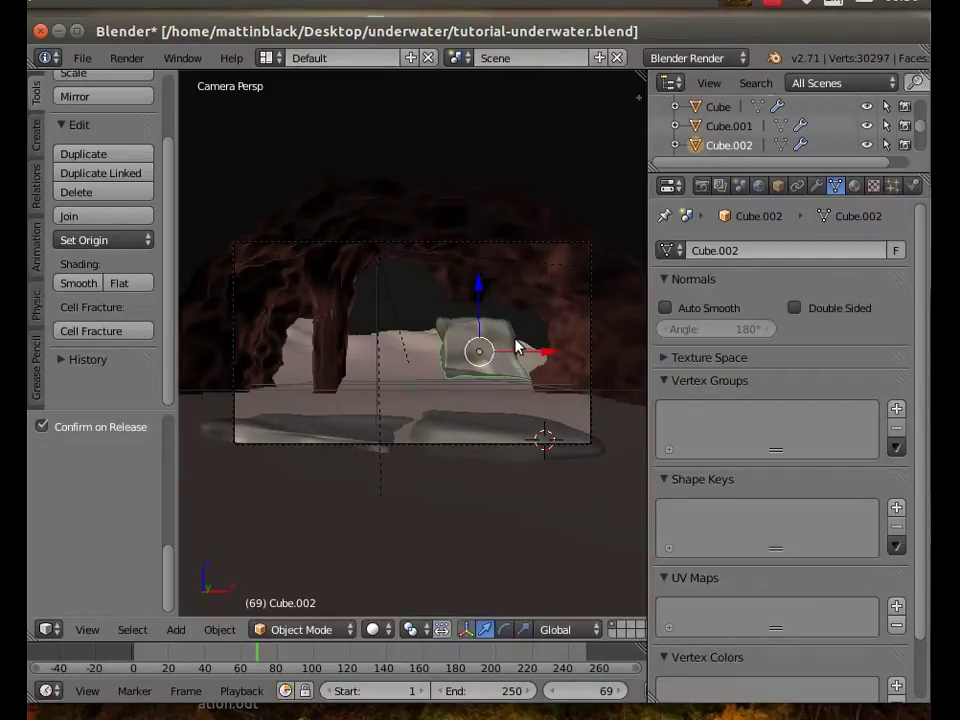
- Move the Cube.002 rock from under the arch along positive Y until it sits behind the arch in top view
middle_click_drag(386, 530, 443, 43)
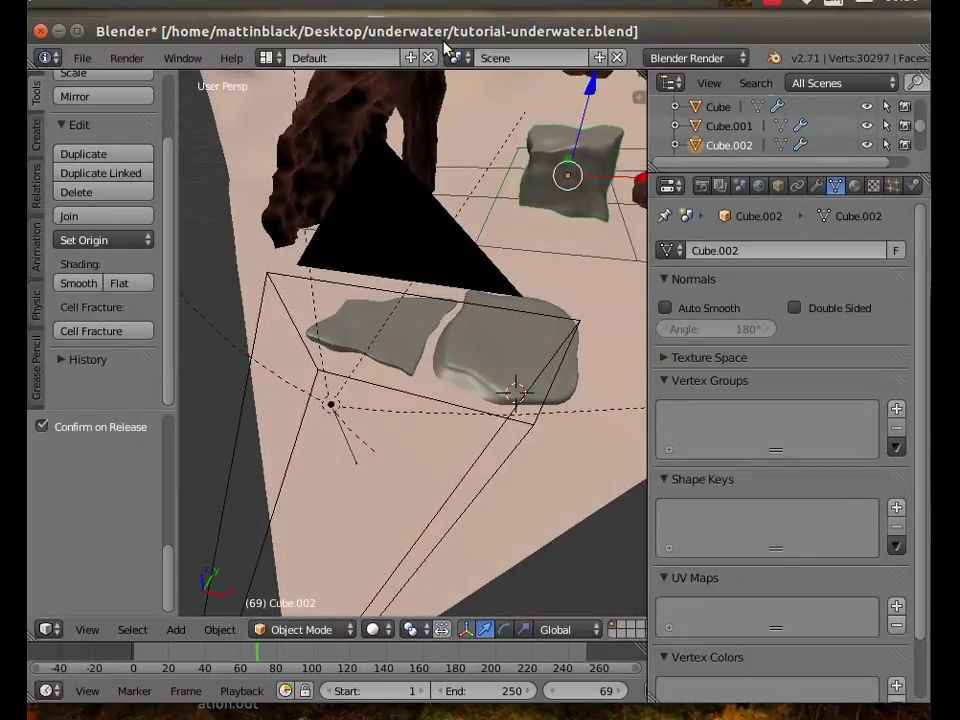
scroll(443, 55, "down", 1)
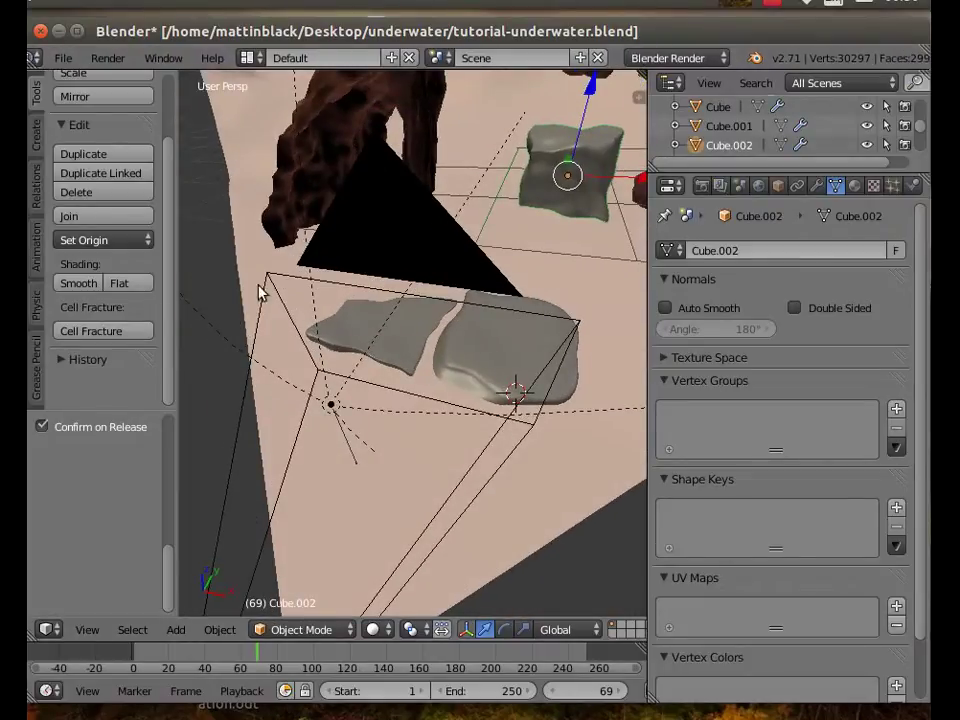
left_click(86, 628)
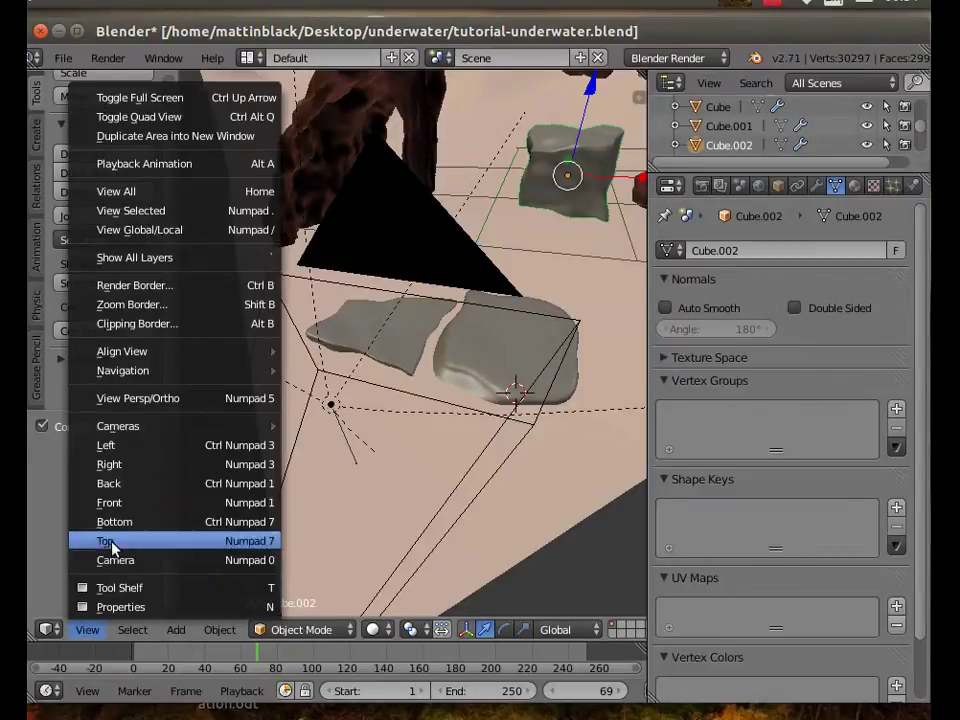
left_click(112, 542)
scroll(300, 394, "down", 6)
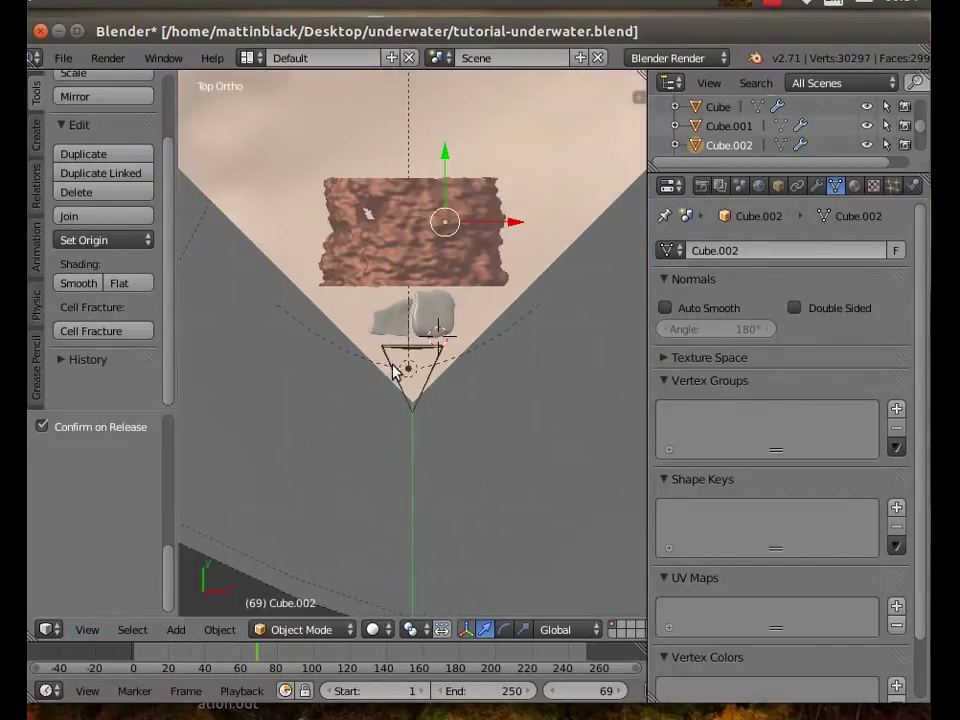
left_click_drag(443, 154, 448, 575)
left_click(448, 575)
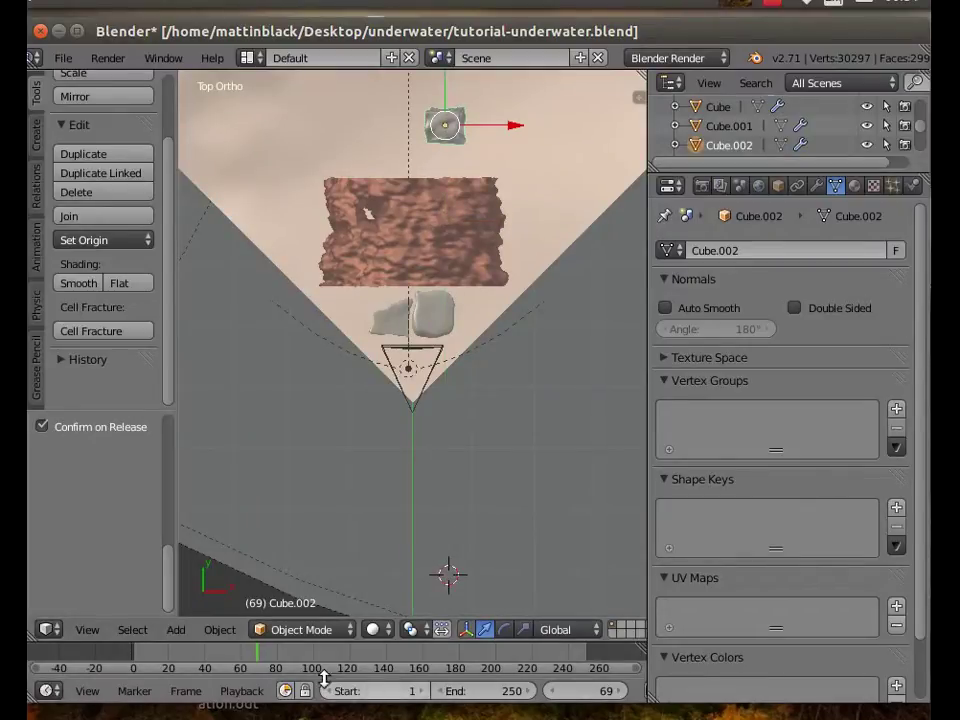
- From the camera view, lower the Cube.002 rock in Z until it is partly sunk in the sand and shift it along positive X
left_click(88, 630)
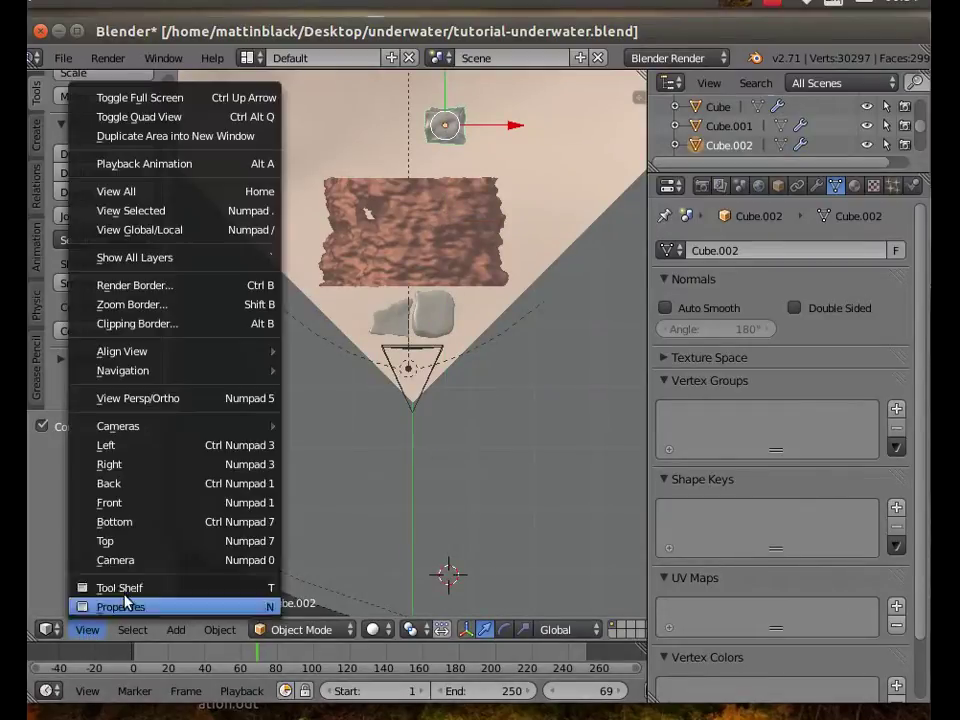
left_click(158, 559)
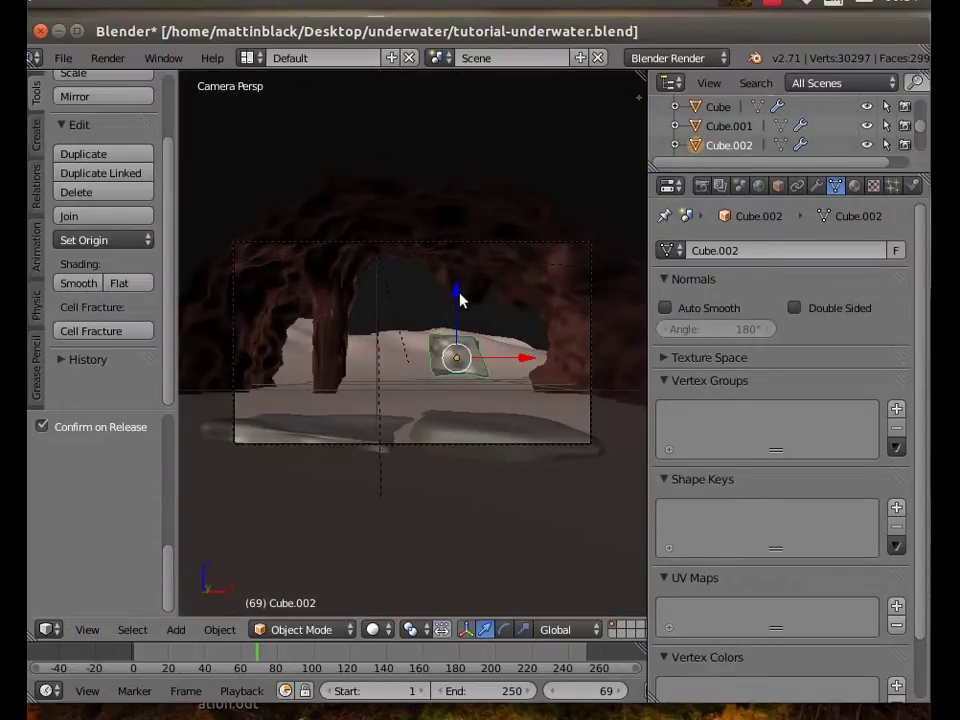
left_click_drag(458, 297, 460, 333)
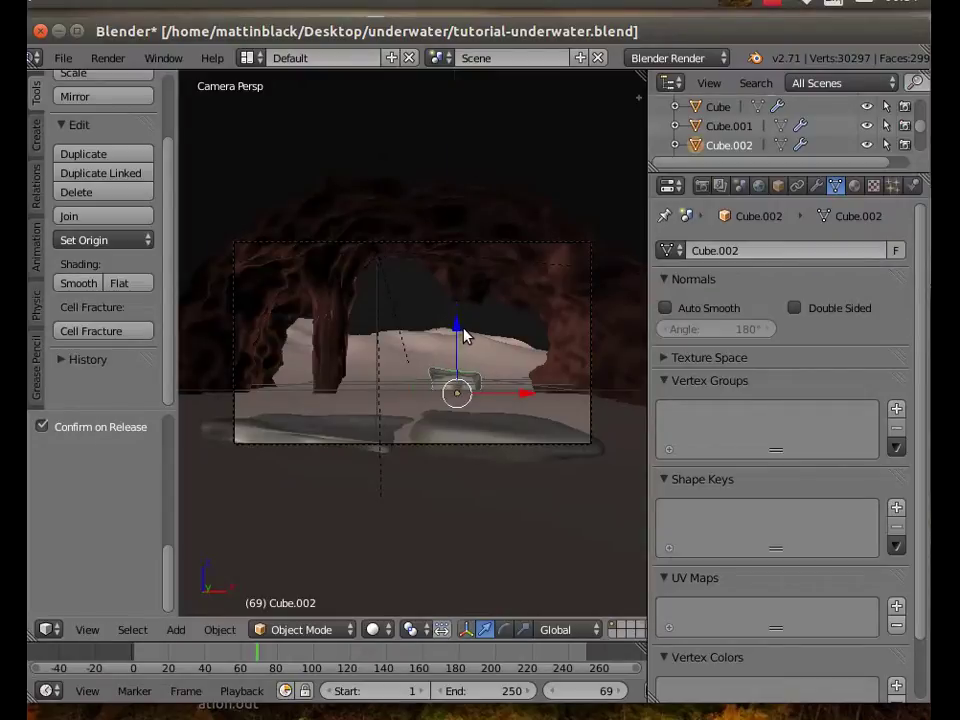
left_click_drag(533, 401, 576, 400)
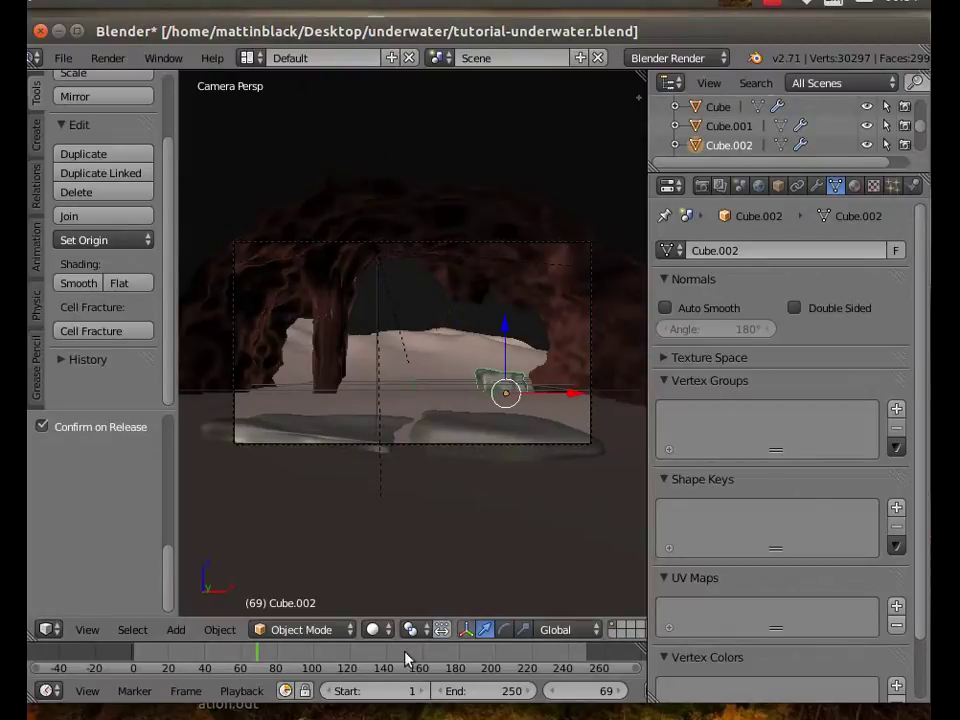
- Tilt the Cube.002 rock slightly around the global Y axis and nudge it along positive X beside the arch's leg
left_click(503, 629)
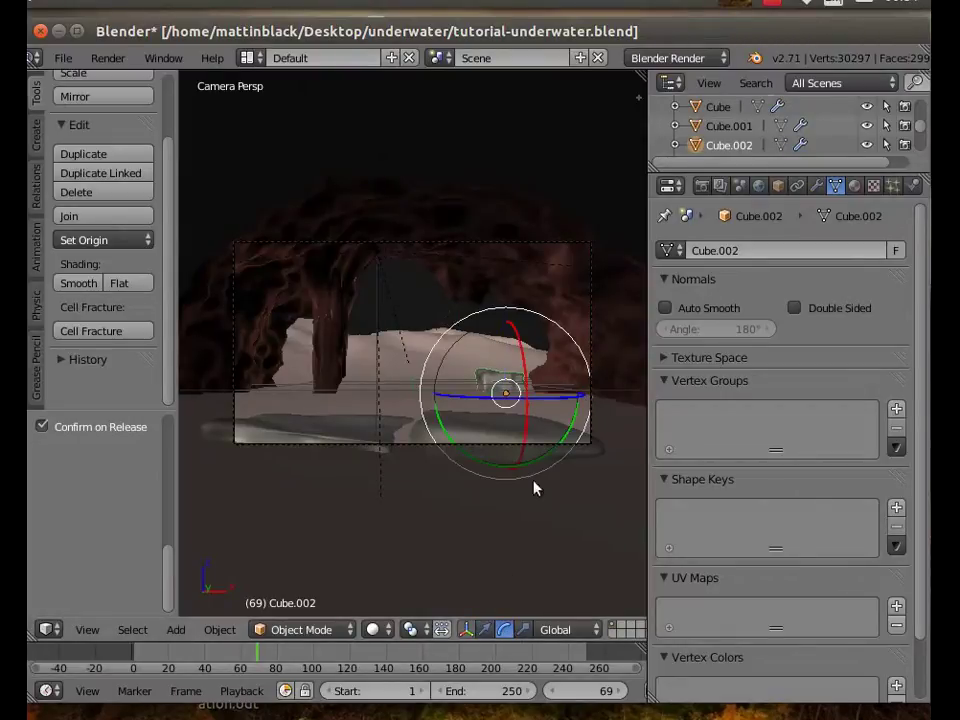
left_click_drag(568, 437, 558, 462)
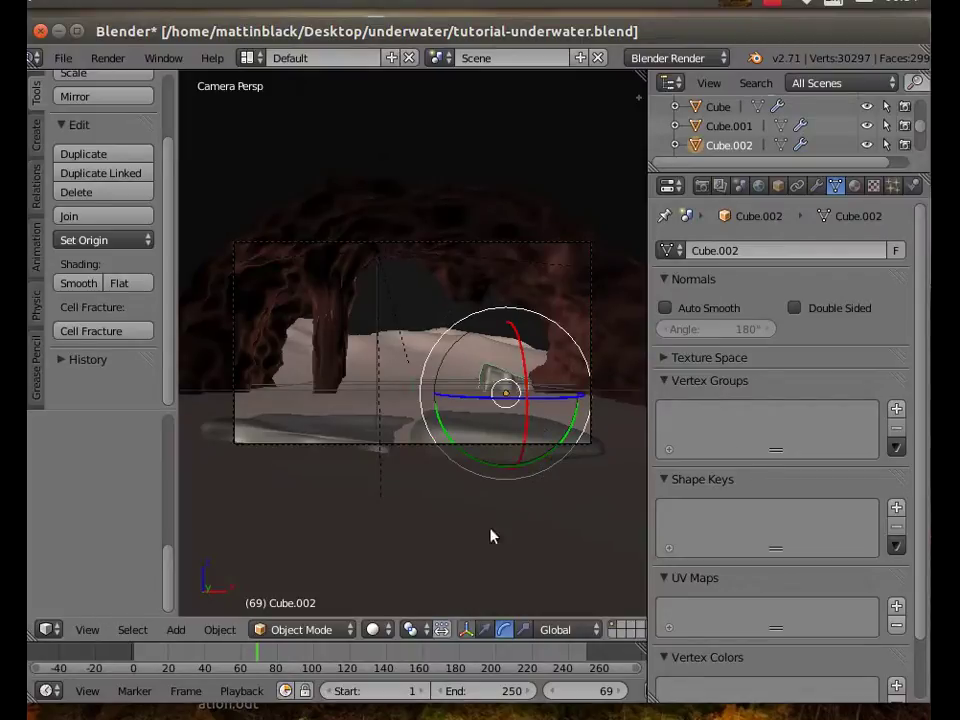
left_click(488, 630)
left_click_drag(574, 396, 589, 400)
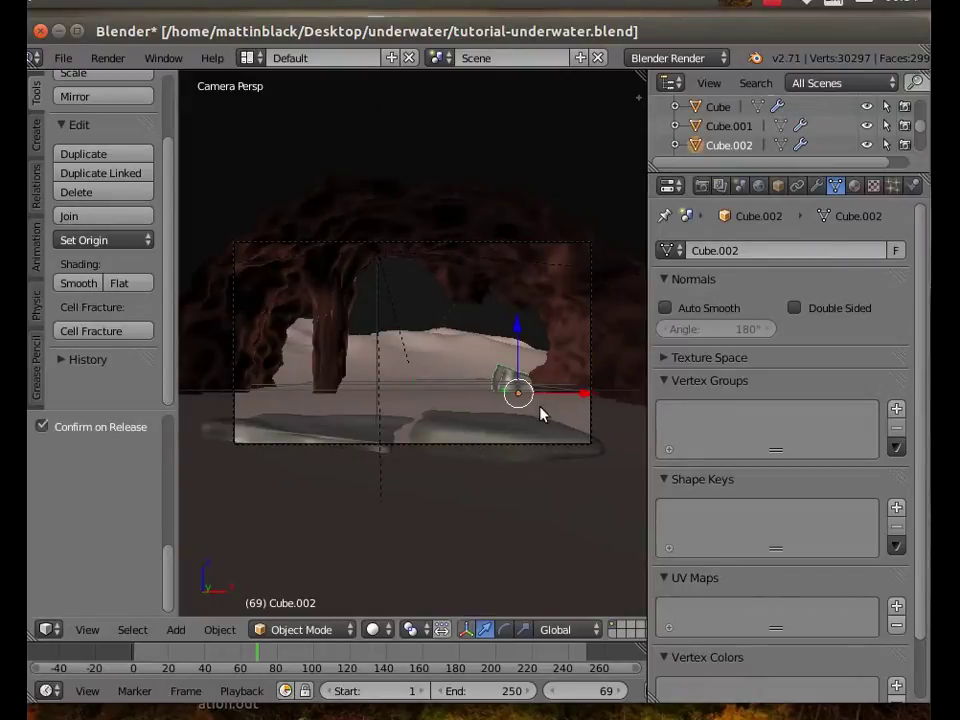
- Render the current frame to examine the rock arrangement, then close the render view
left_click(108, 58)
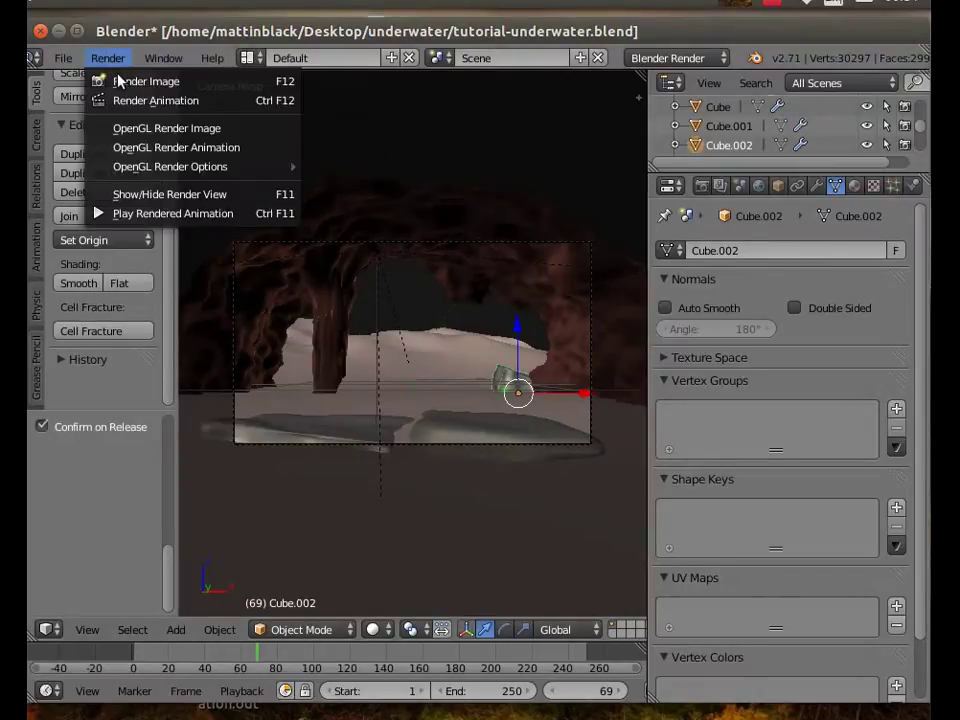
left_click(120, 80)
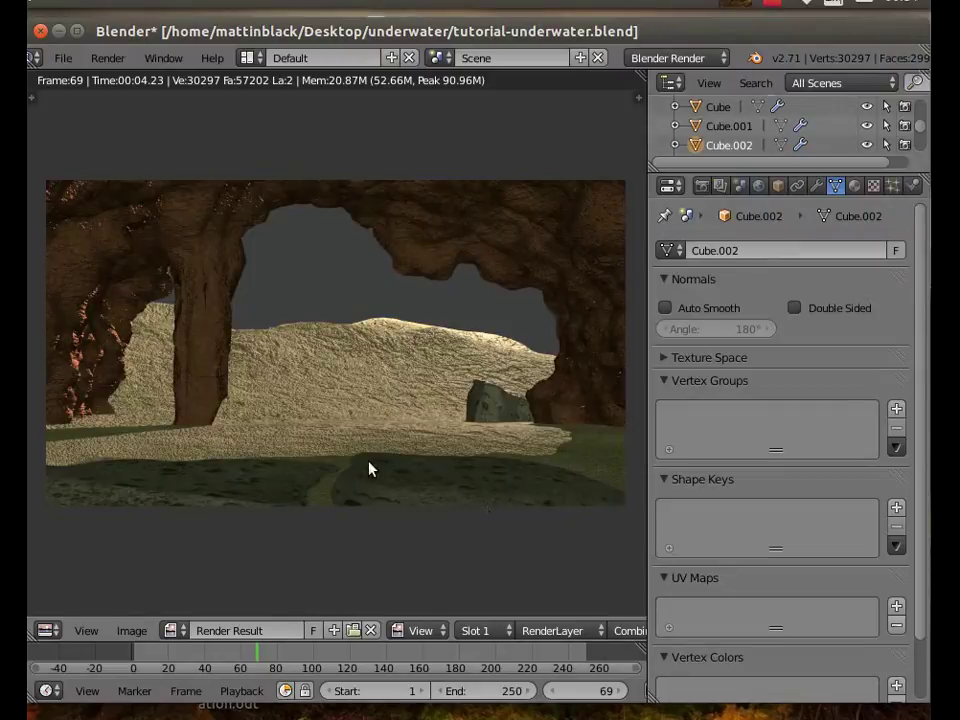
left_click(107, 58)
left_click(165, 196)
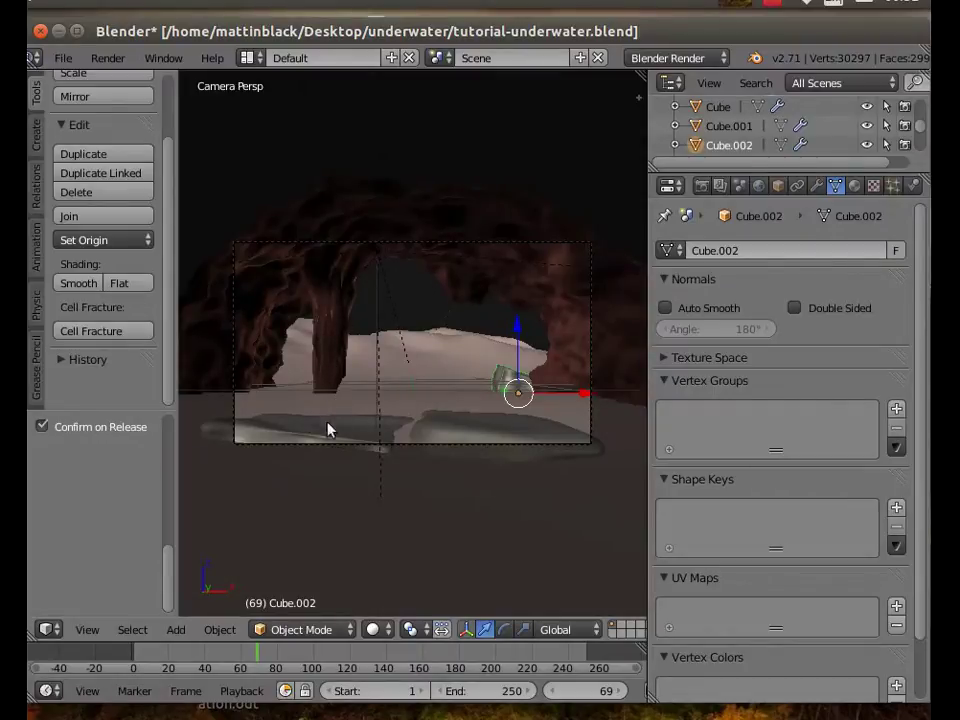
- Place the 3D cursor at the centre of the rock arch in top view and add a mesh plane there
right_click(446, 405)
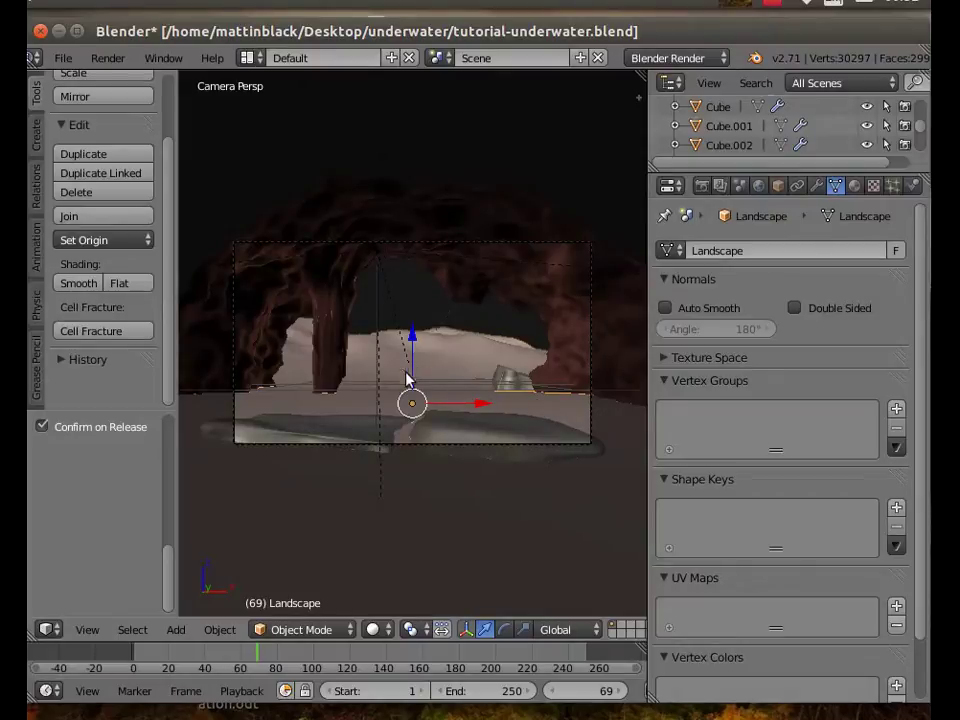
left_click(88, 630)
left_click(125, 540)
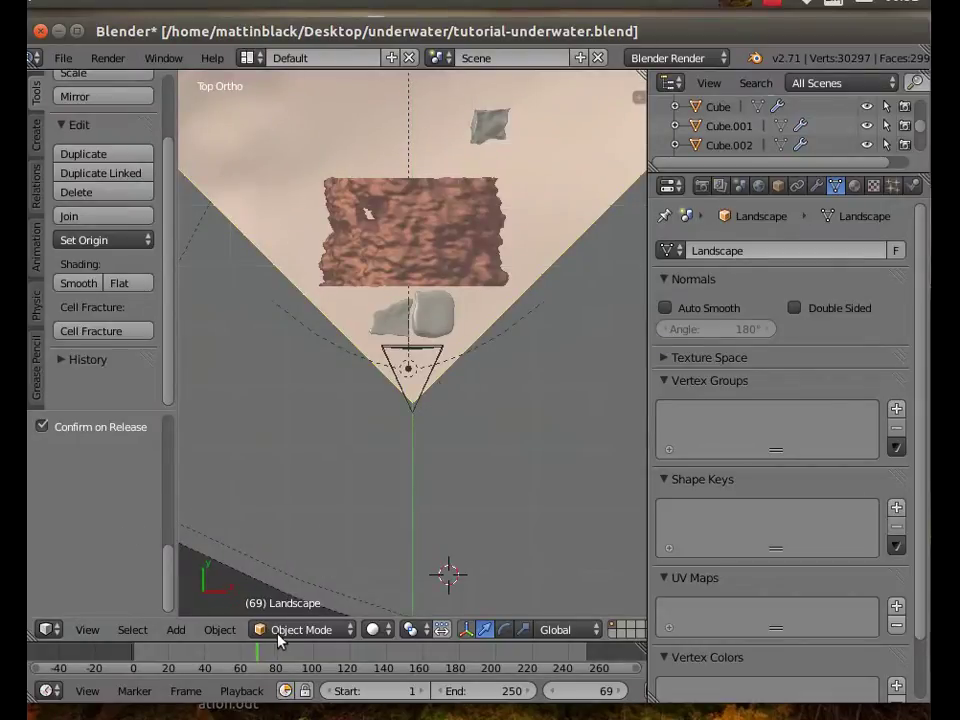
left_click(419, 236)
left_click(175, 629)
mouse_move(203, 592)
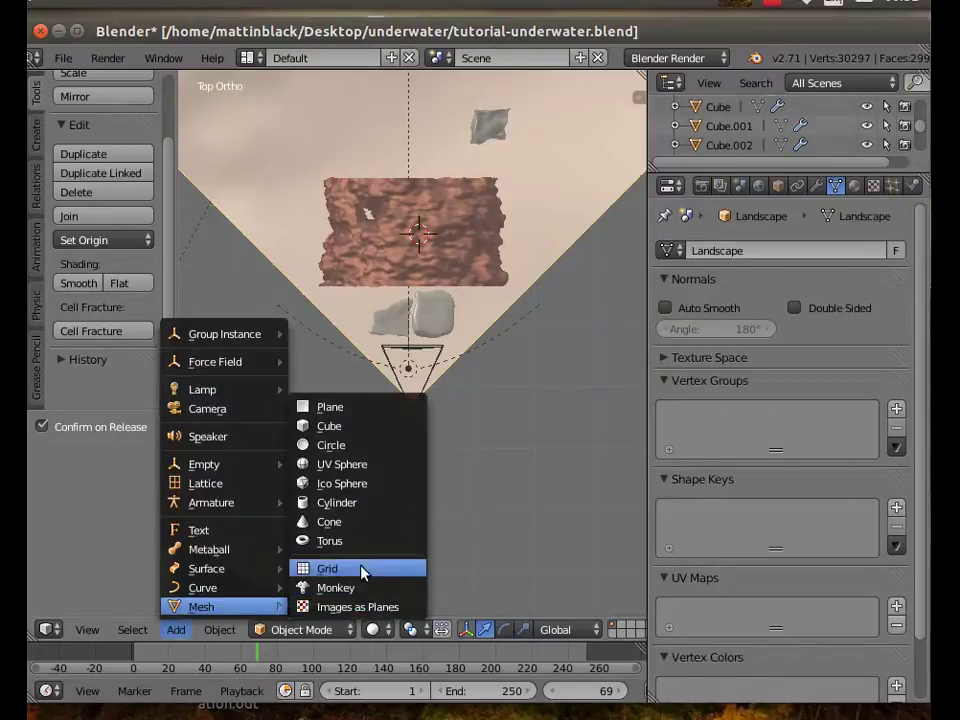
left_click(380, 413)
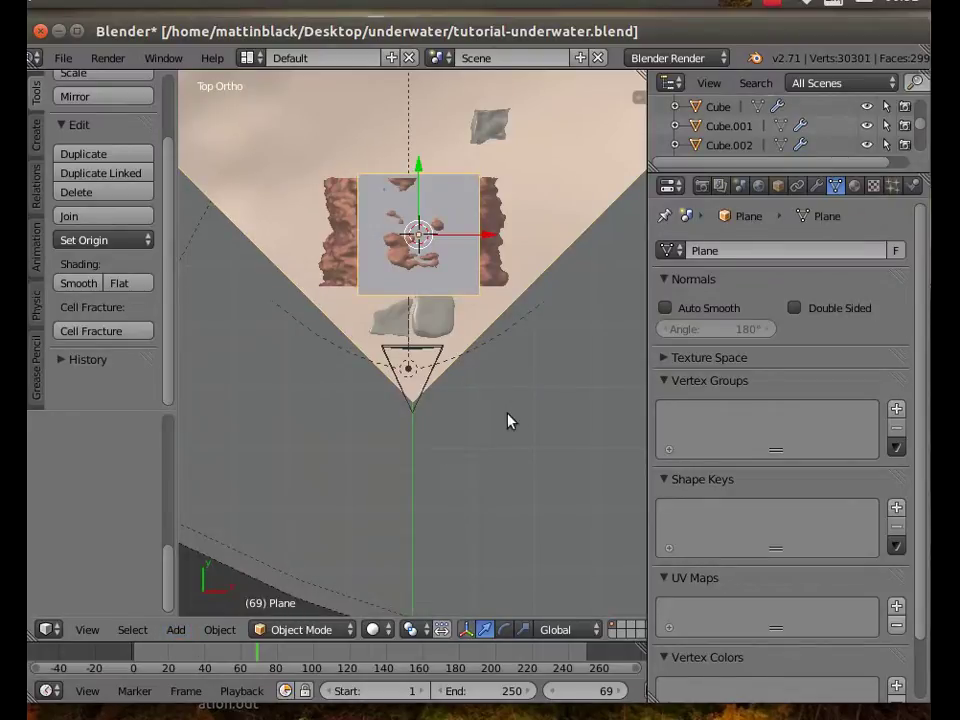
left_click(380, 408)
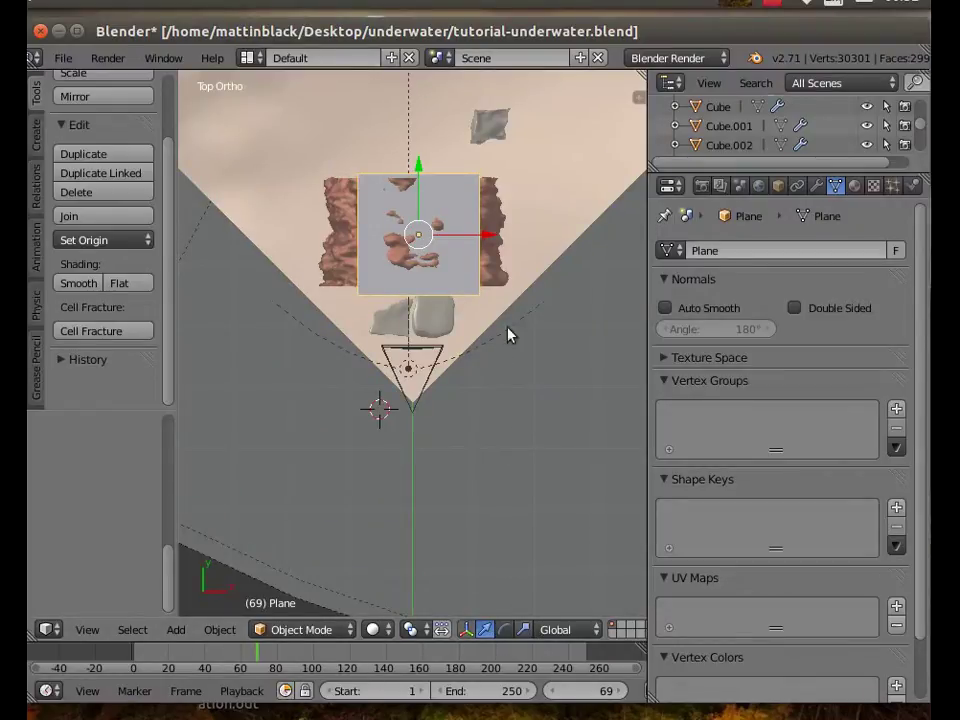
- Nudge the plane along negative X, widen it in X and scale it to about 0.77 in Y to fit within the arch's footprint
left_click_drag(497, 243, 493, 242)
left_click(522, 629)
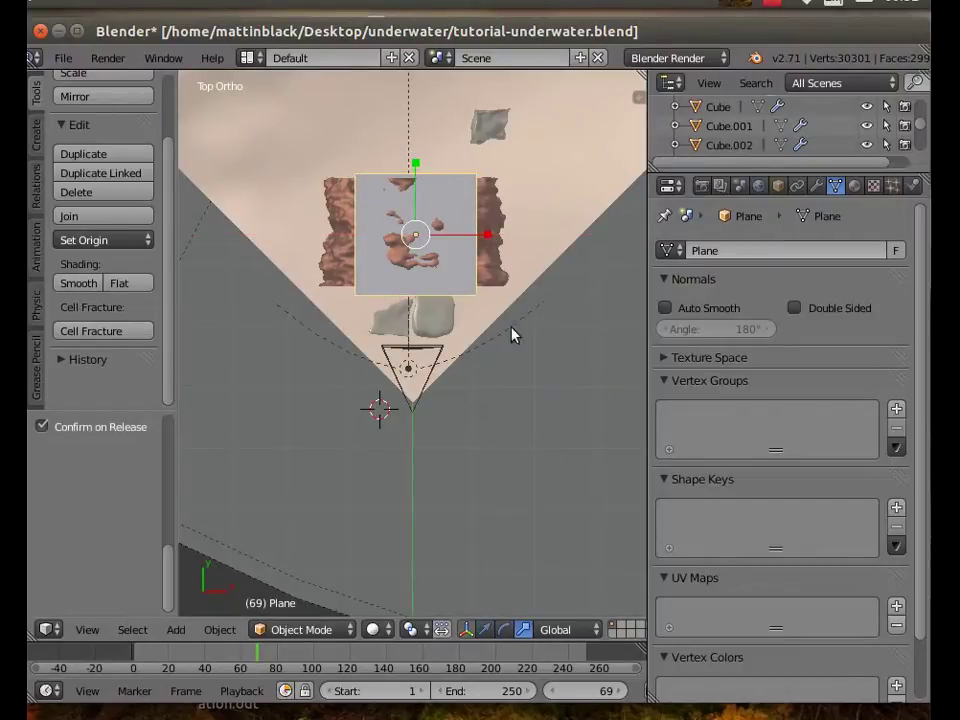
left_click_drag(489, 236, 515, 240)
left_click_drag(418, 167, 411, 184)
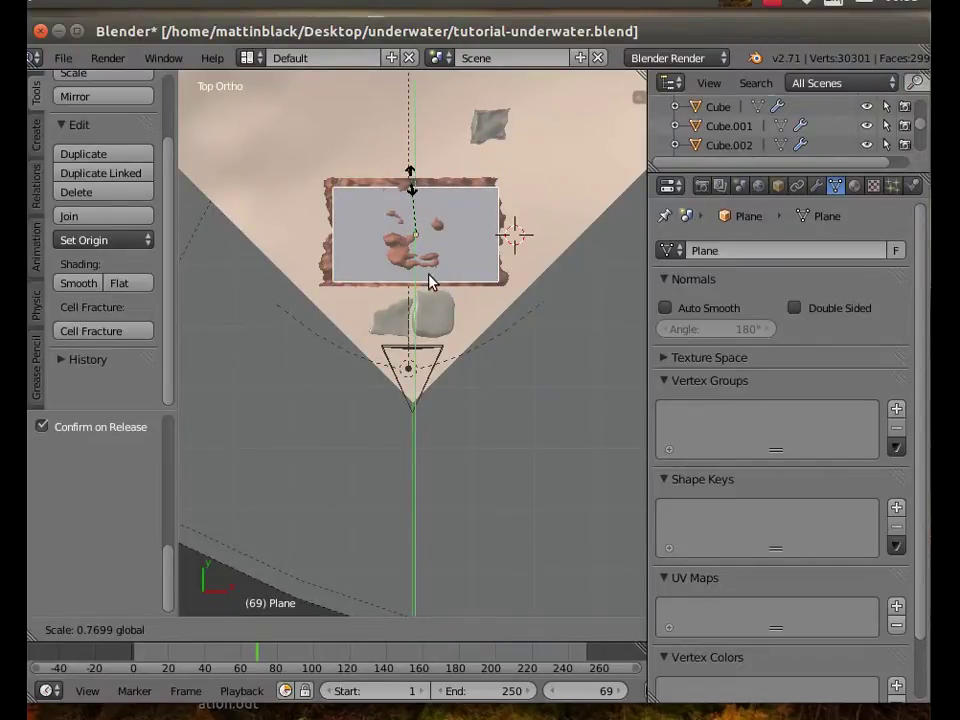
left_click_drag(440, 290, 489, 244)
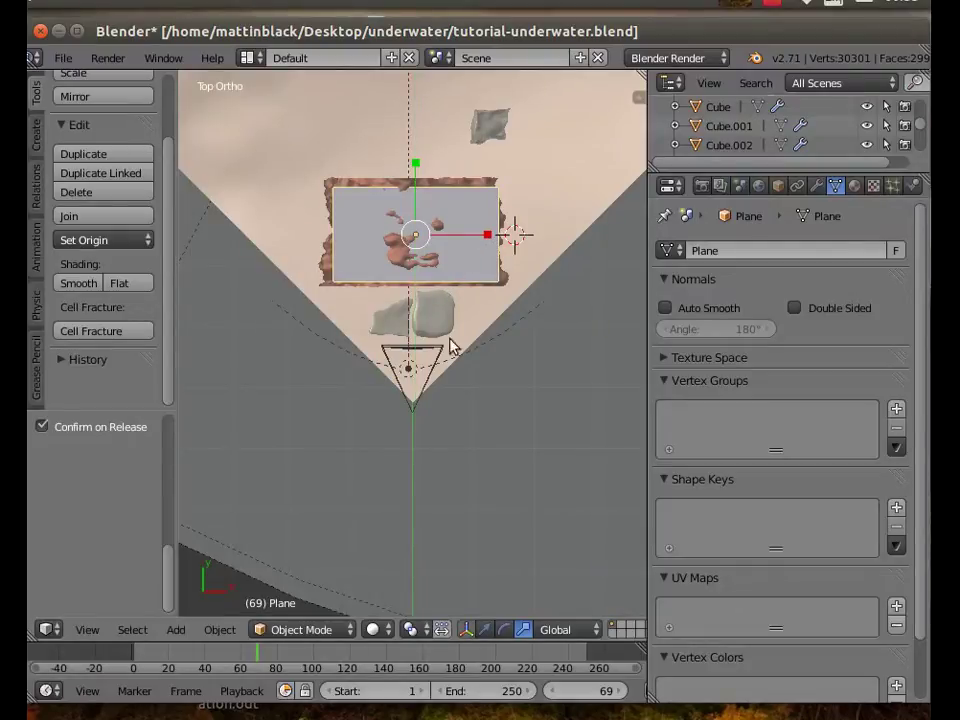
- Append the sharprox group from the rox.blend asset library into the scene
middle_click_drag(305, 500, 318, 323)
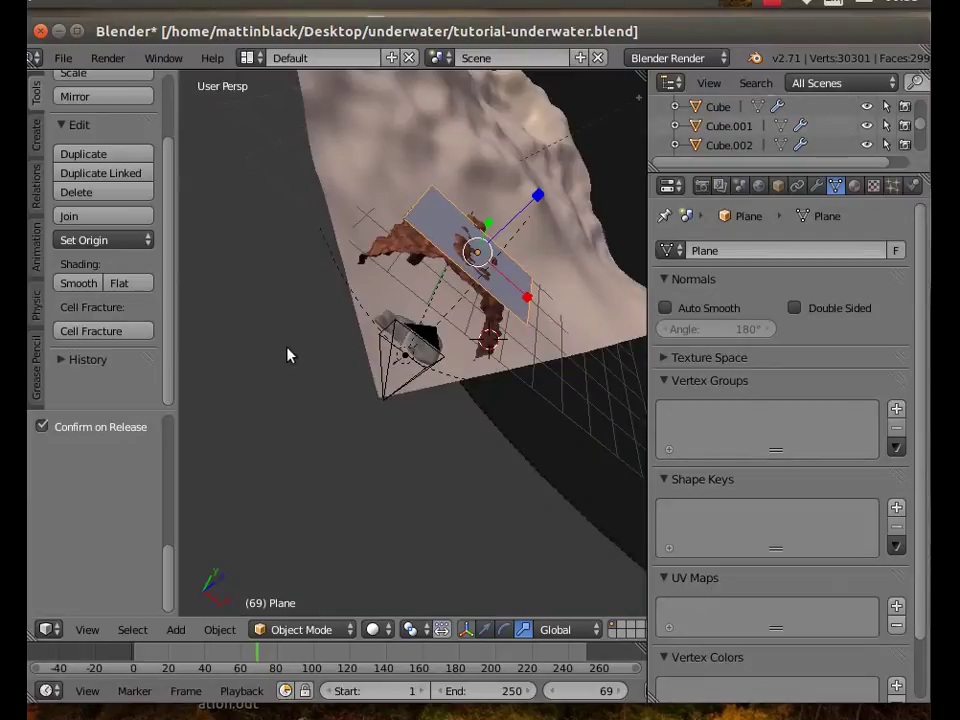
middle_click_drag(476, 467, 514, 437)
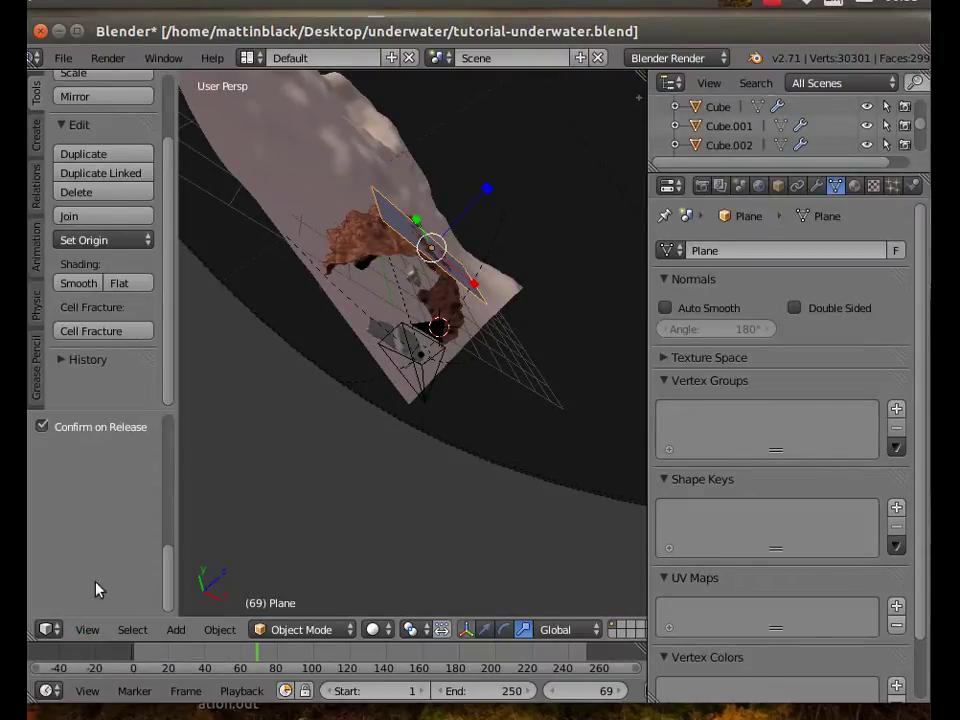
left_click(64, 59)
left_click(137, 360)
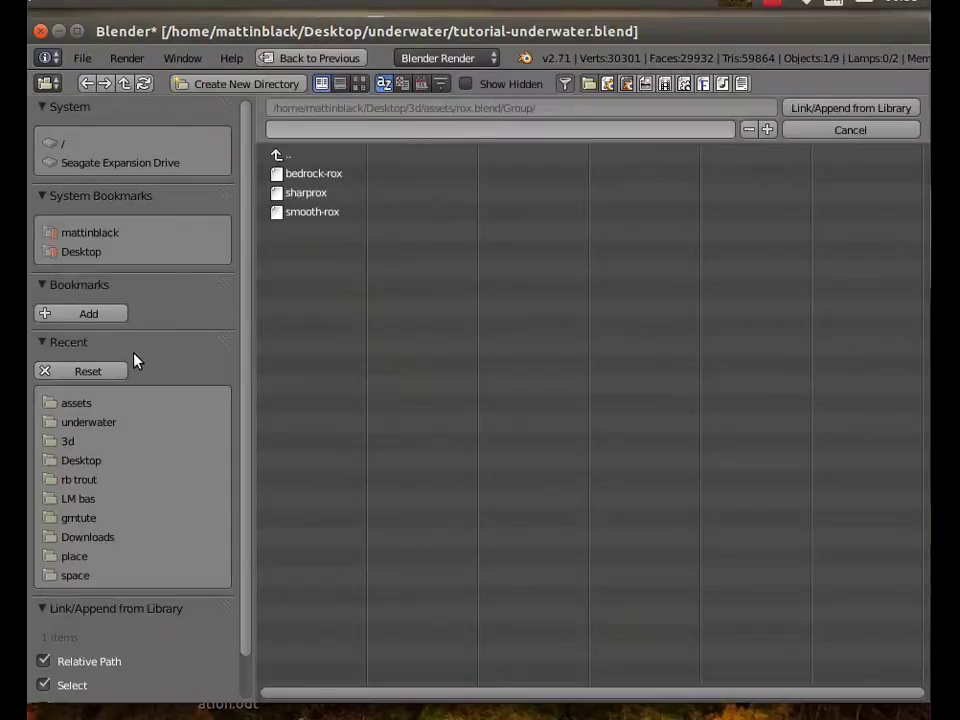
left_click(305, 194)
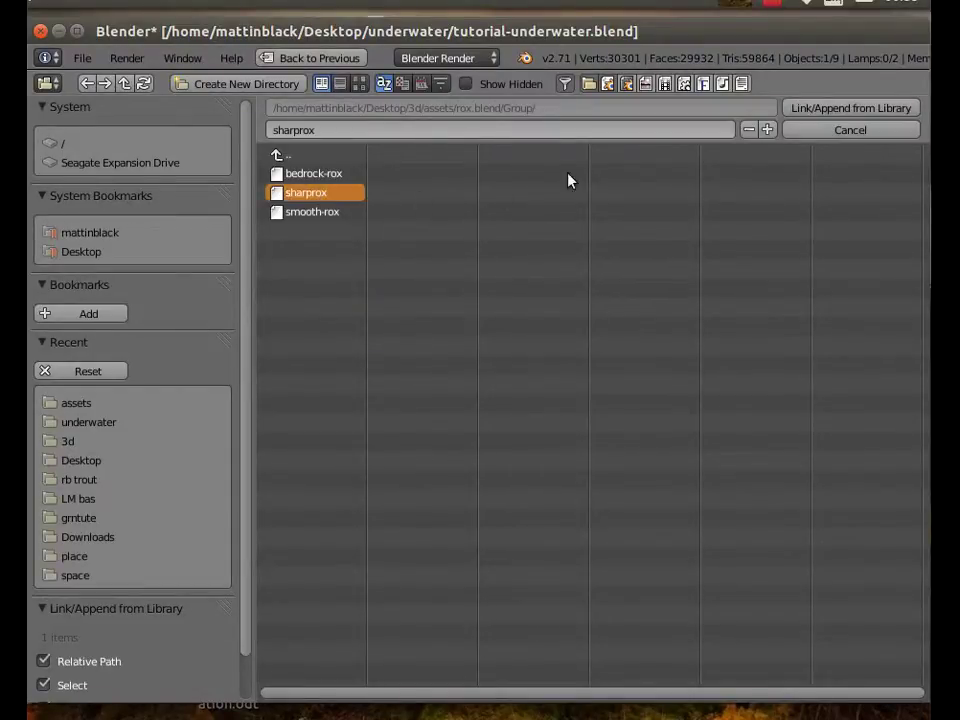
left_click(843, 107)
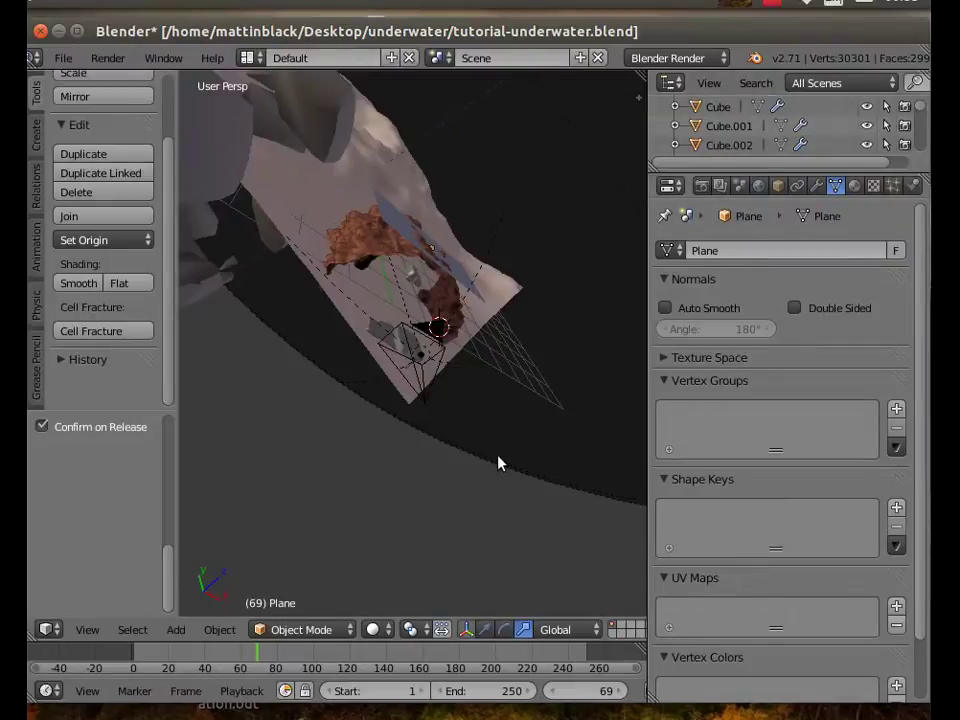
scroll(500, 460, "down", 5)
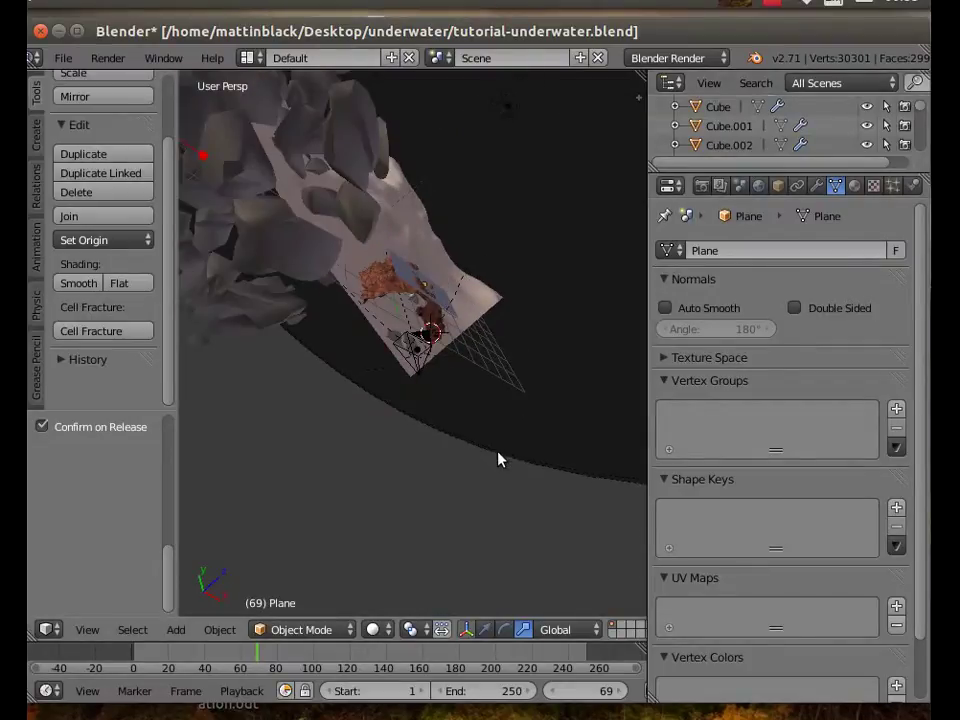
scroll(500, 460, "down", 2)
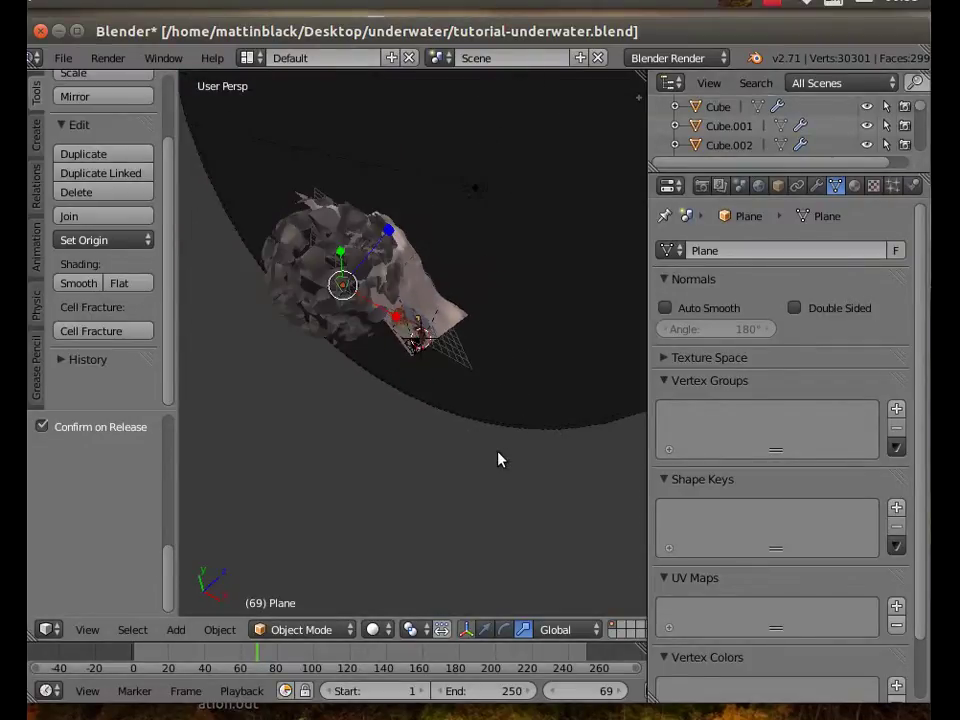
middle_click_drag(375, 504, 373, 572)
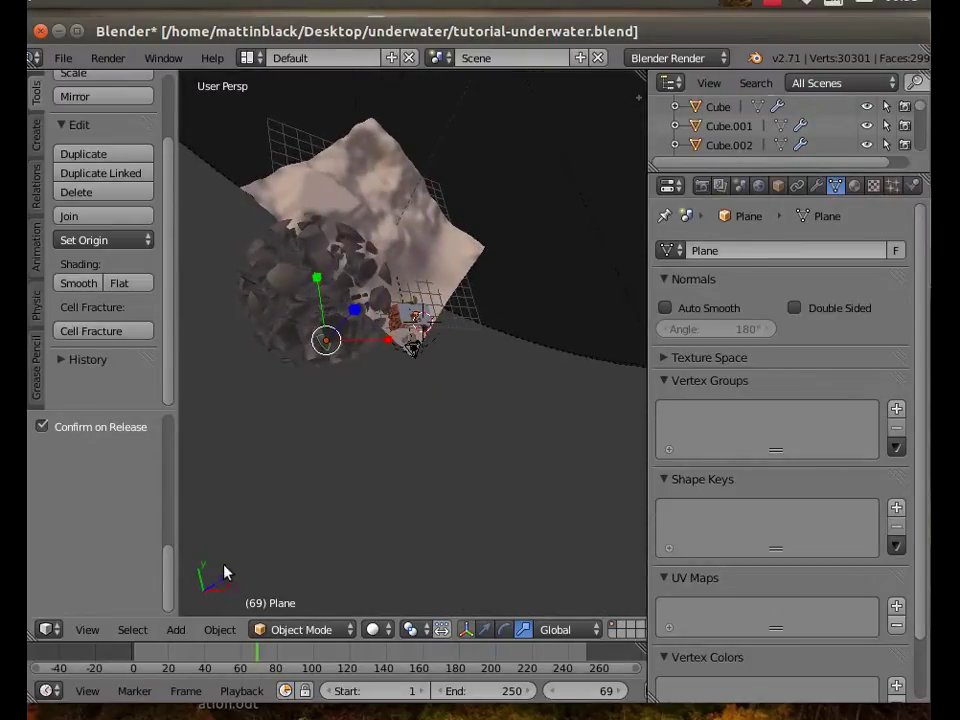
- Select all the appended sharp rock pieces using the name pattern shro
right_click(284, 280)
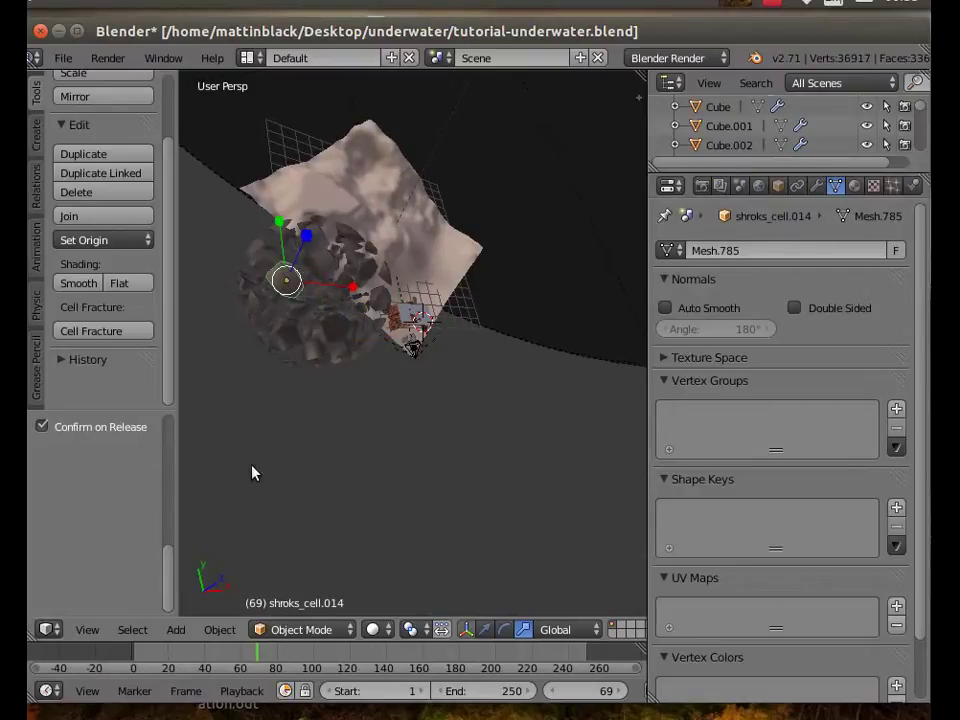
left_click(135, 630)
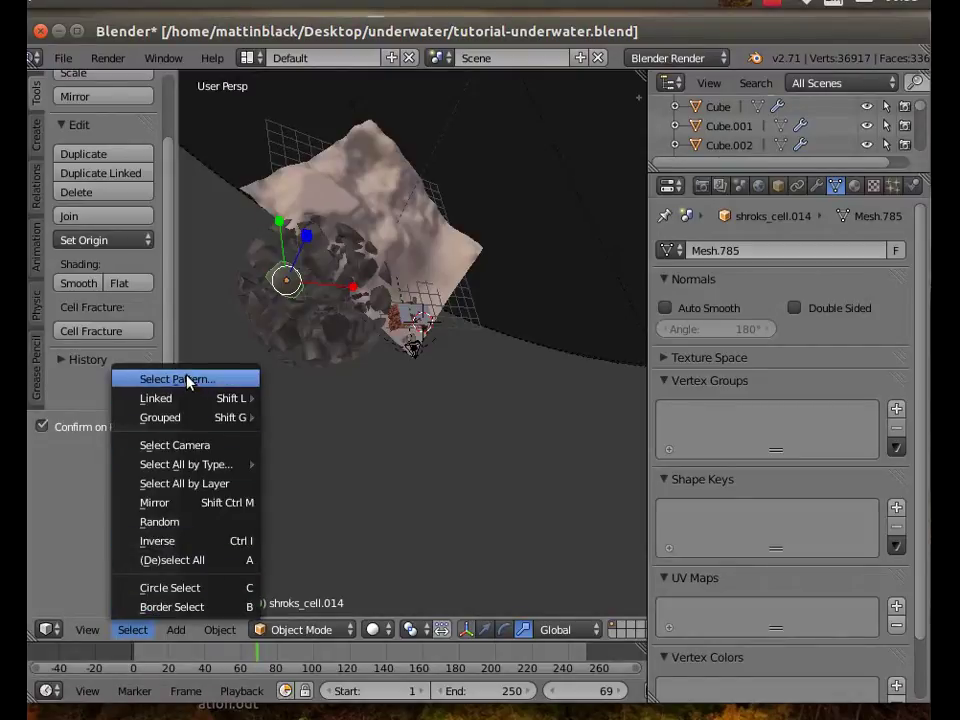
left_click(187, 379)
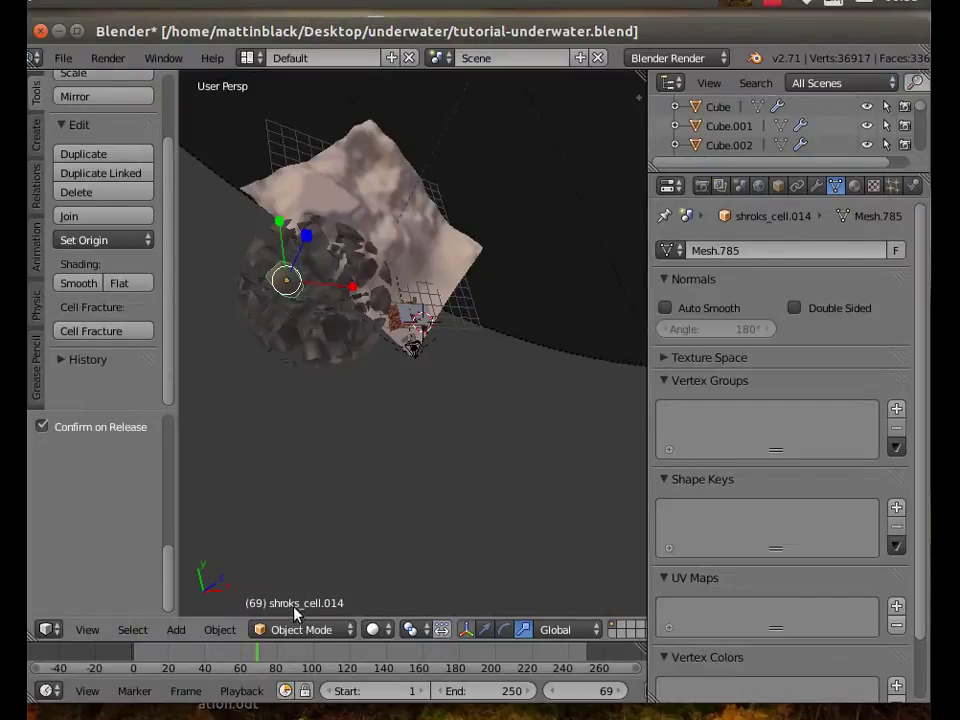
left_click(131, 632)
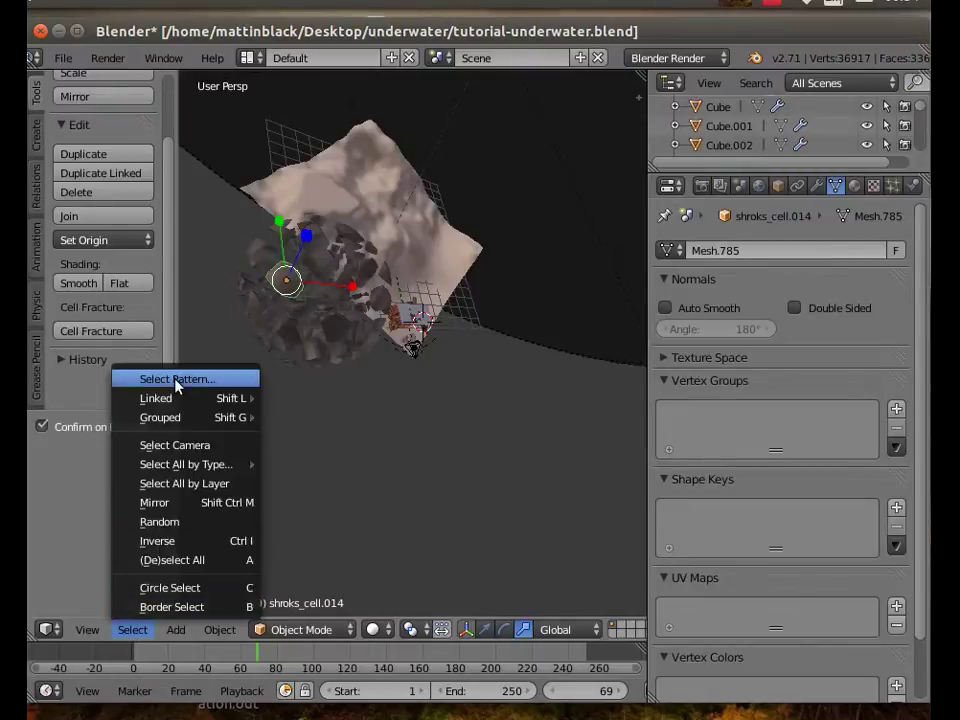
left_click(182, 378)
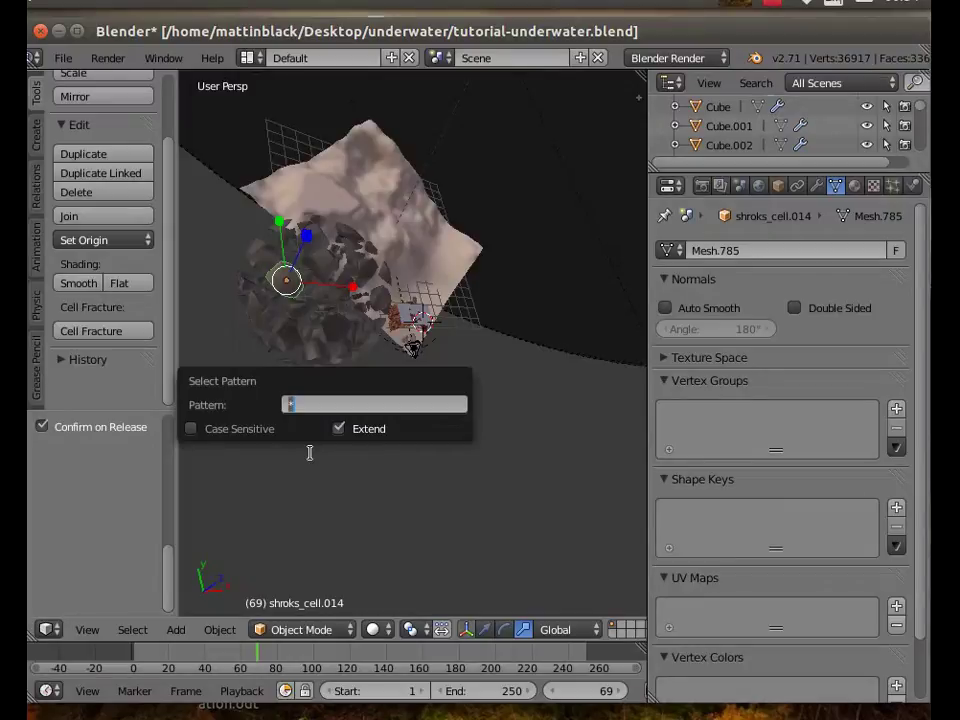
type("shro")
key("Return")
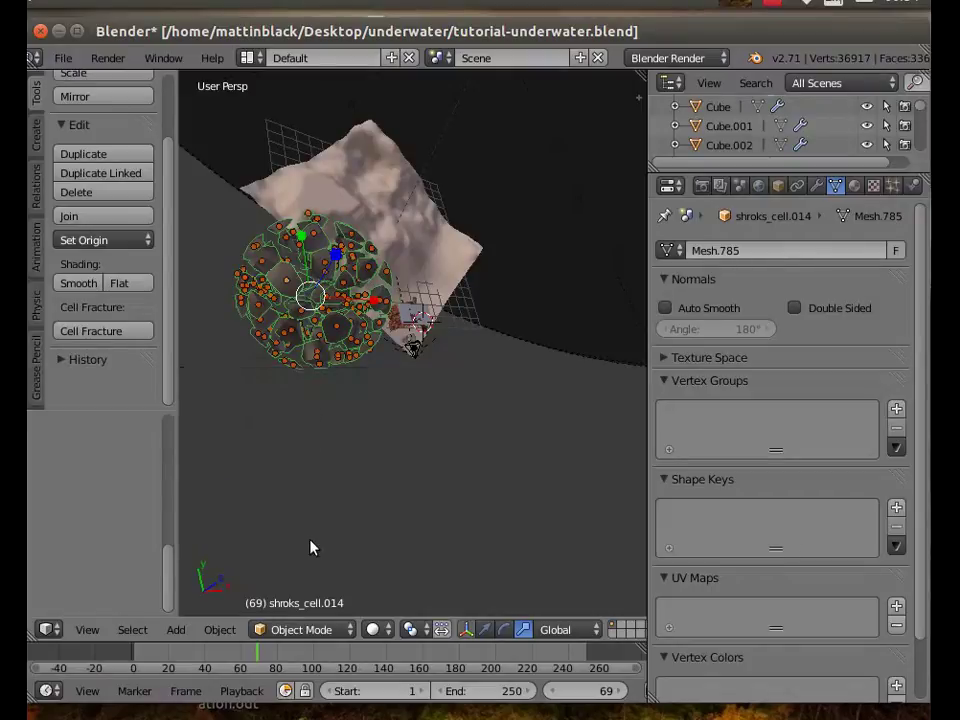
- Move the selected sharp rocks along negative Y clear of the terrain and scale them to about 0.59
left_click(486, 629)
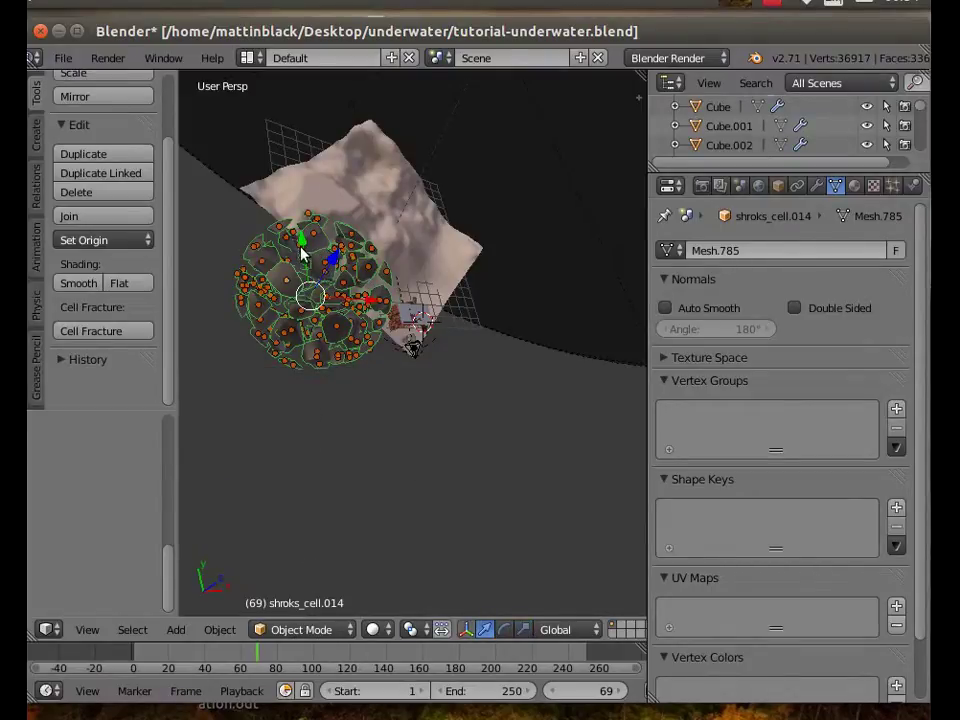
left_click_drag(305, 245, 336, 410)
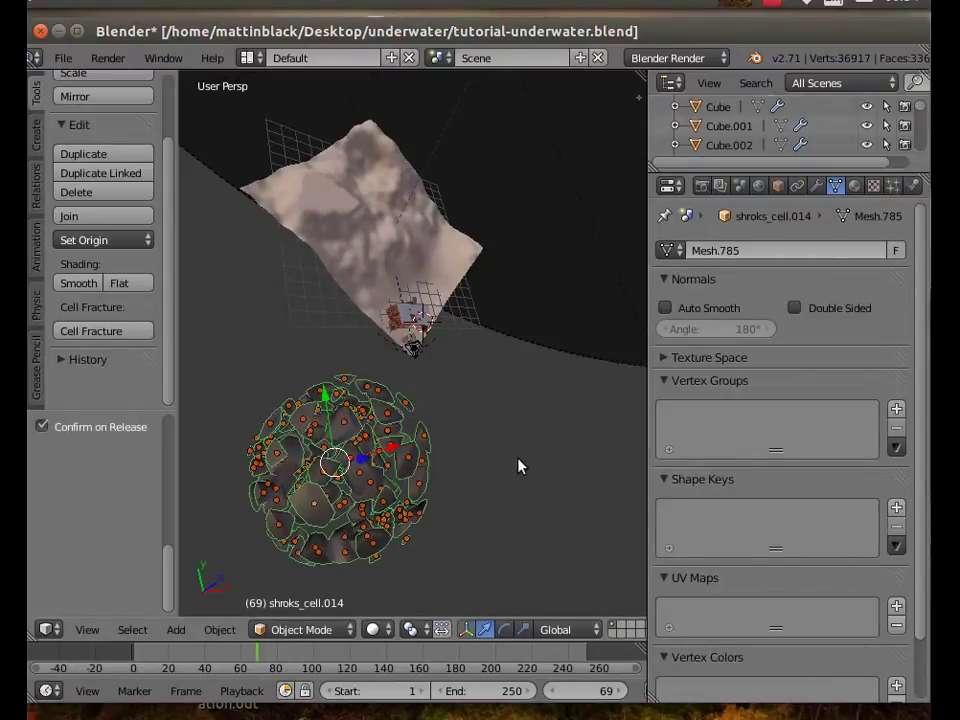
key("s")
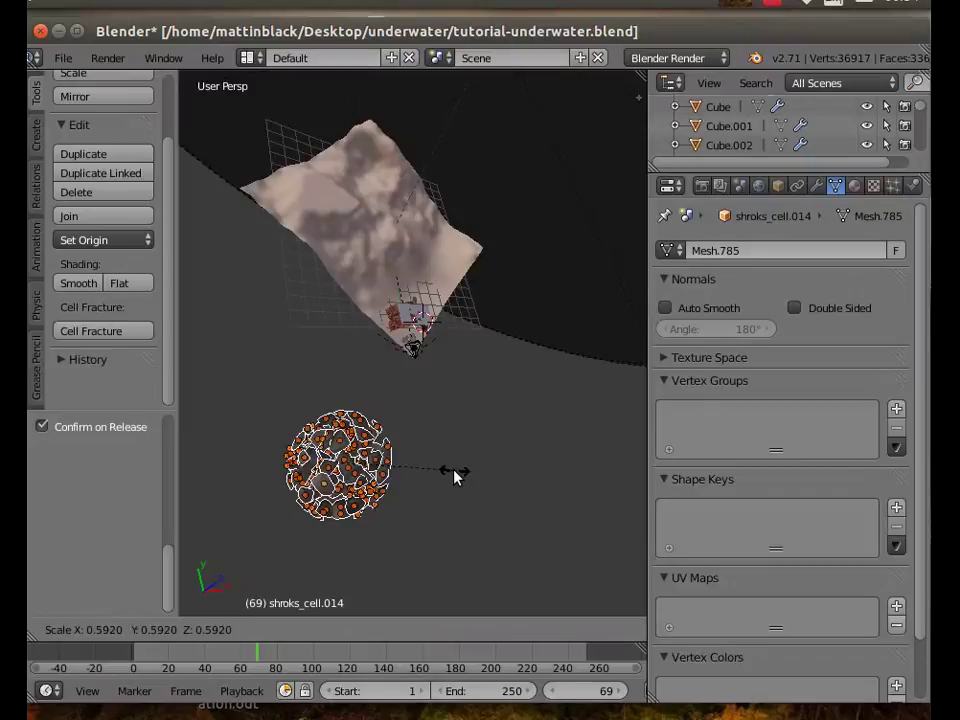
left_click(454, 477)
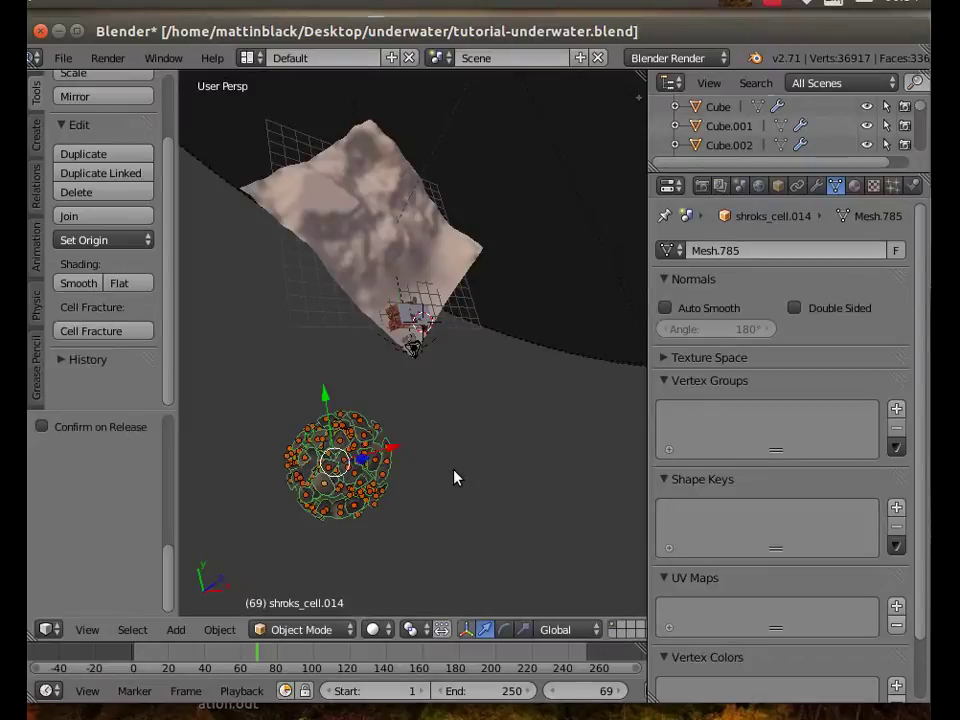
- Select the plane spanning the rock arch and add a new particle system to it
left_click(100, 629)
left_click(138, 561)
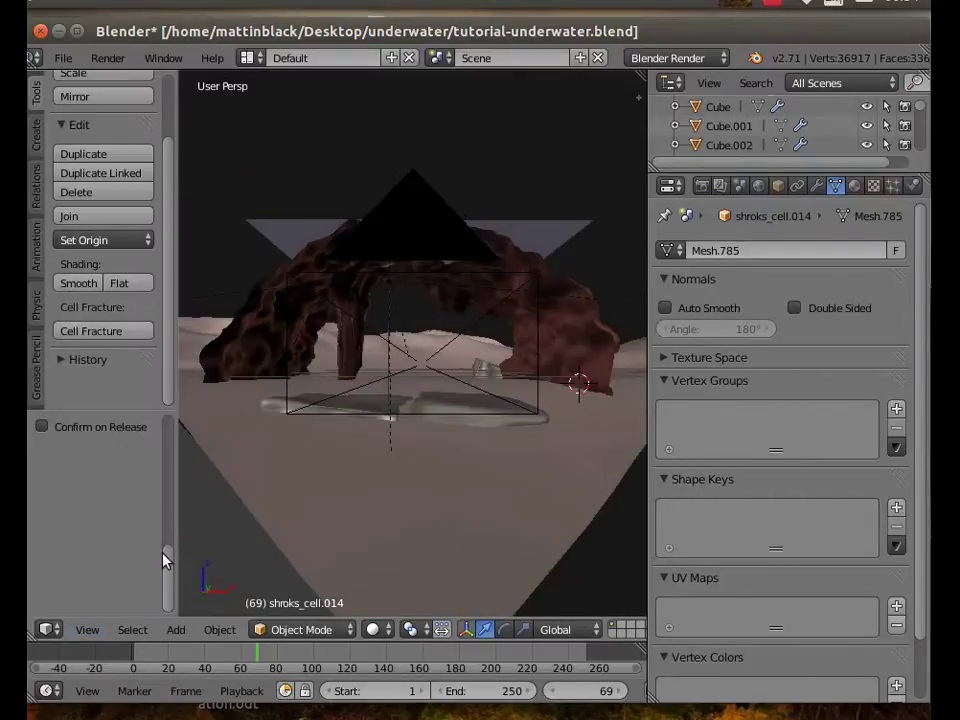
scroll(315, 549, "up", 1)
middle_click_drag(315, 549, 311, 594)
middle_click_drag(499, 393, 531, 306)
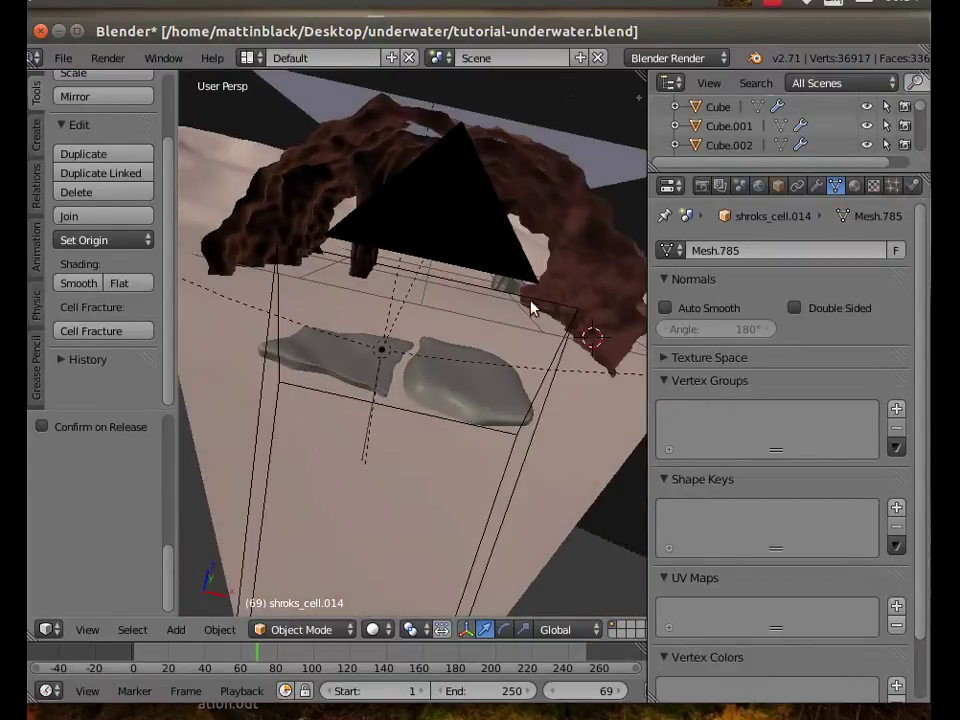
right_click(560, 143)
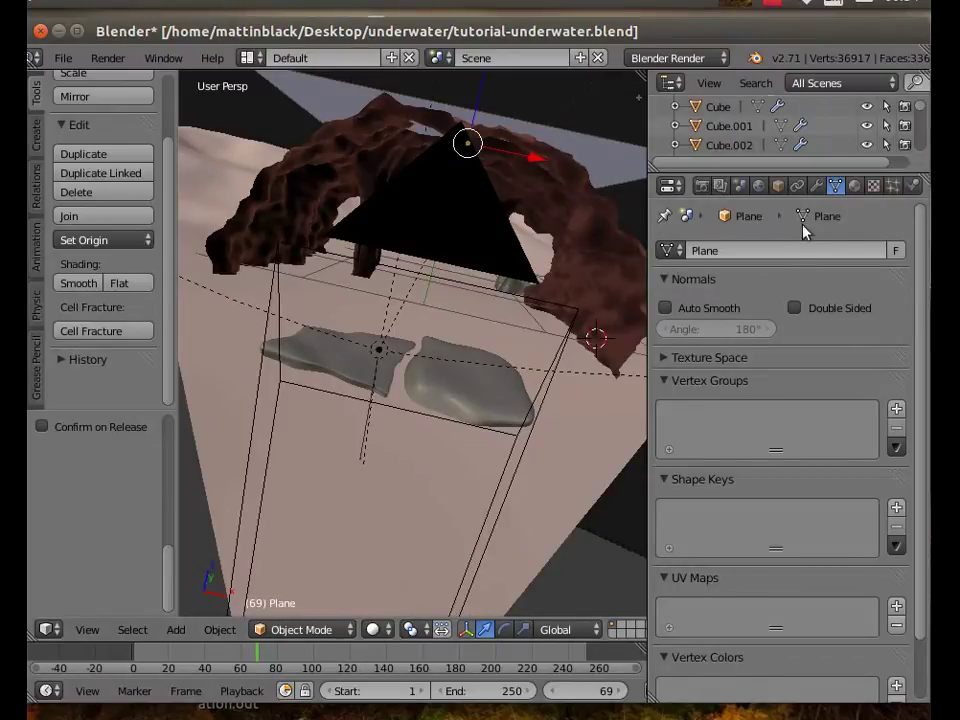
left_click(893, 188)
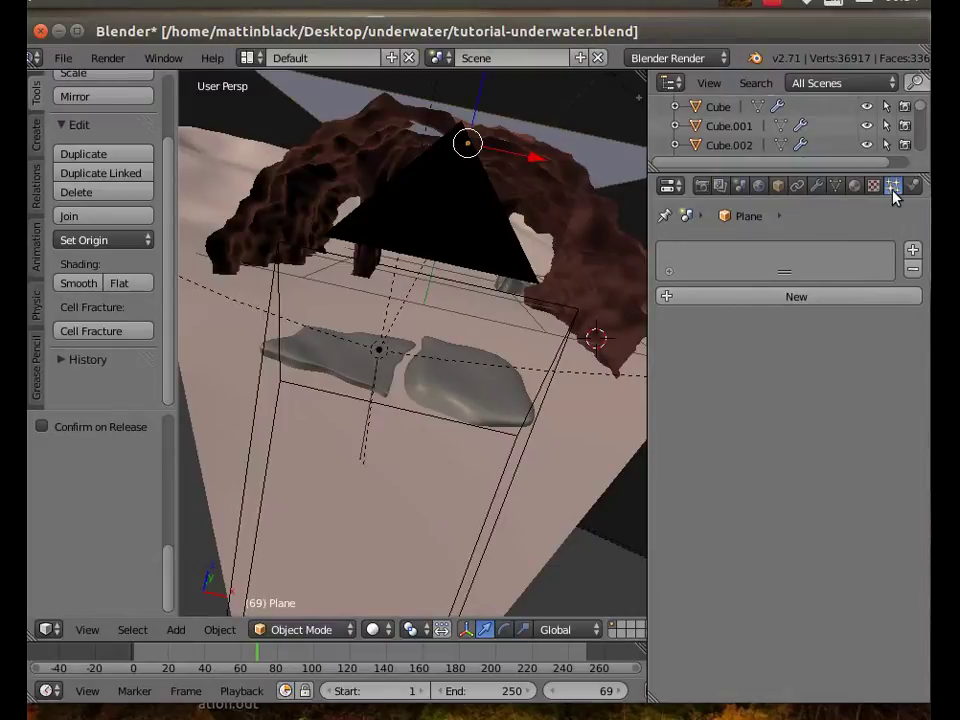
left_click(677, 300)
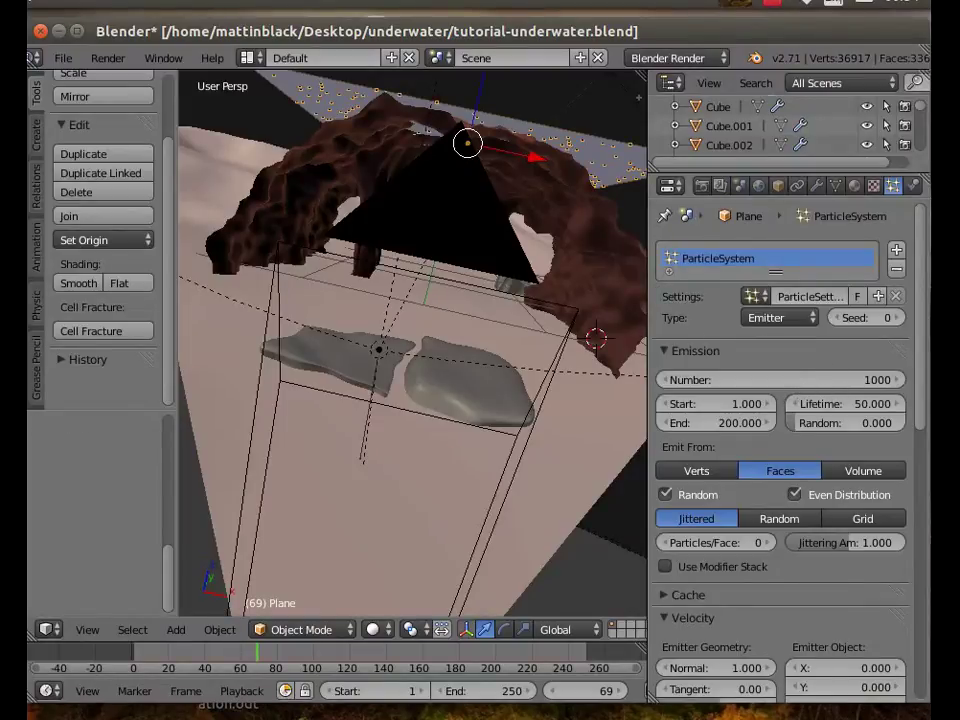
- Set the plane's particle emission to 500 particles with an end frame of 1
left_click(791, 381)
type("500")
key("Return")
left_click(735, 425)
type("1")
key("Return")
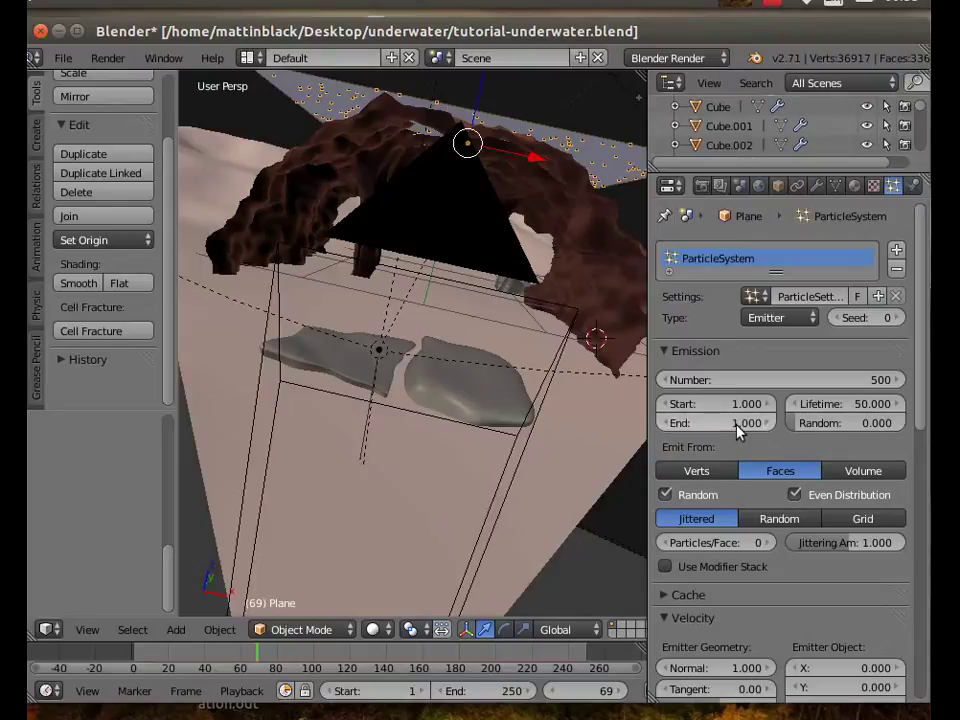
- Turn off particle physics and render the particles as randomly picked objects from the sharprox group
scroll(758, 532, "down", 2)
scroll(692, 568, "down", 5)
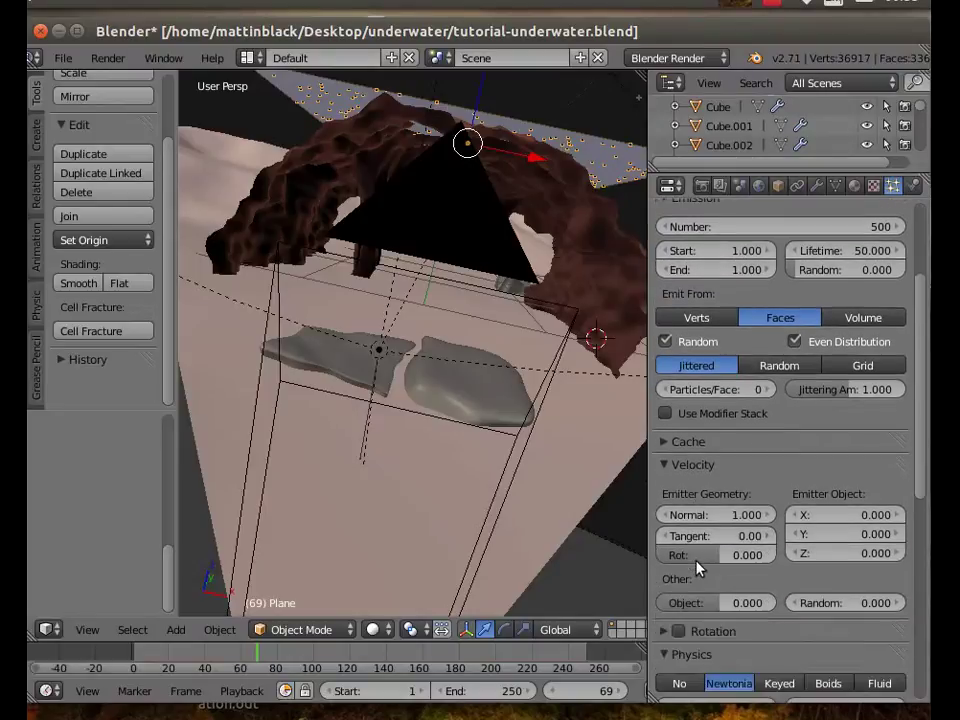
left_click(674, 567)
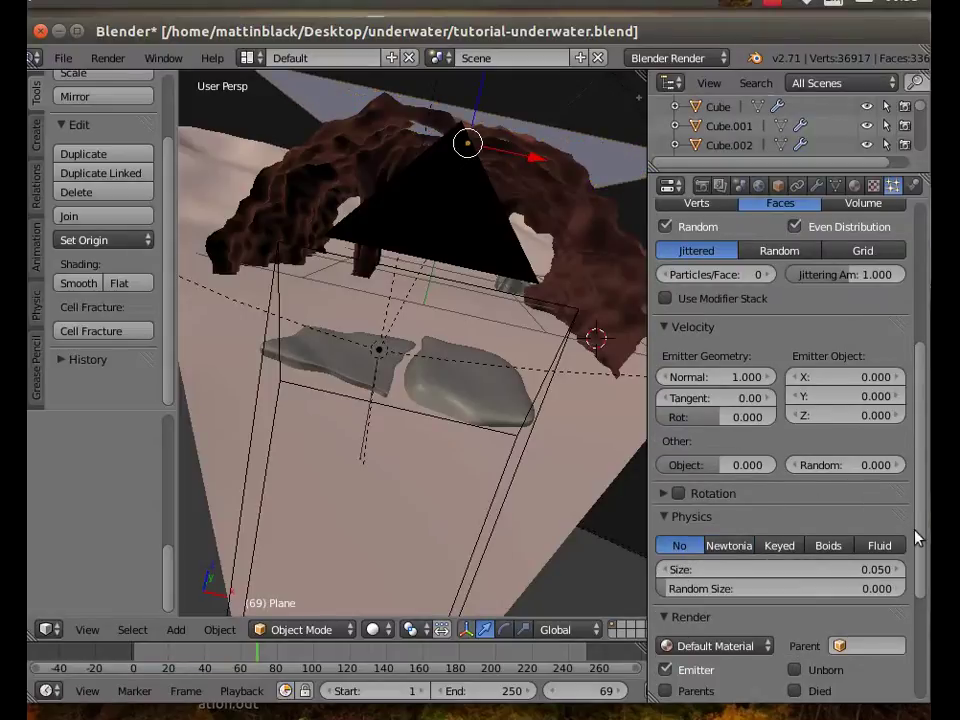
left_click_drag(917, 543, 915, 622)
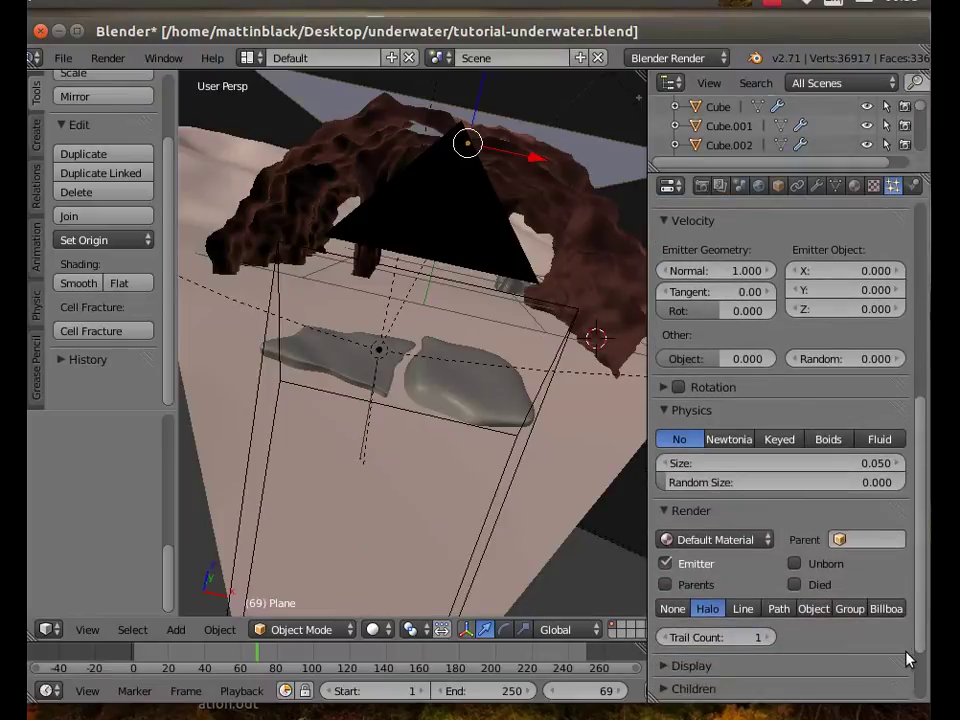
left_click(843, 614)
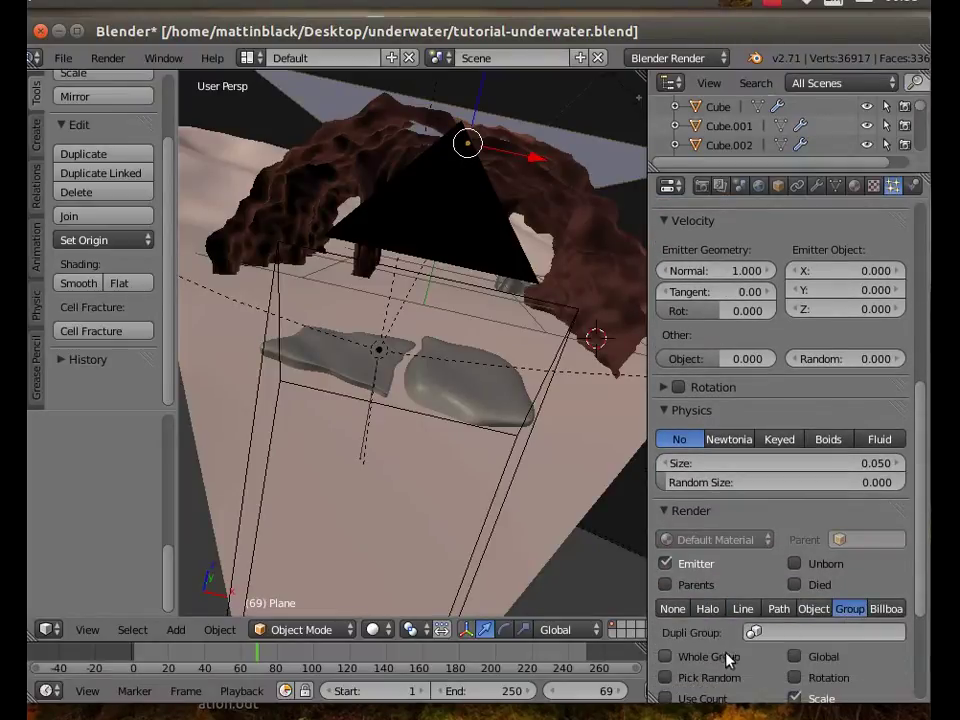
left_click(666, 678)
left_click(793, 634)
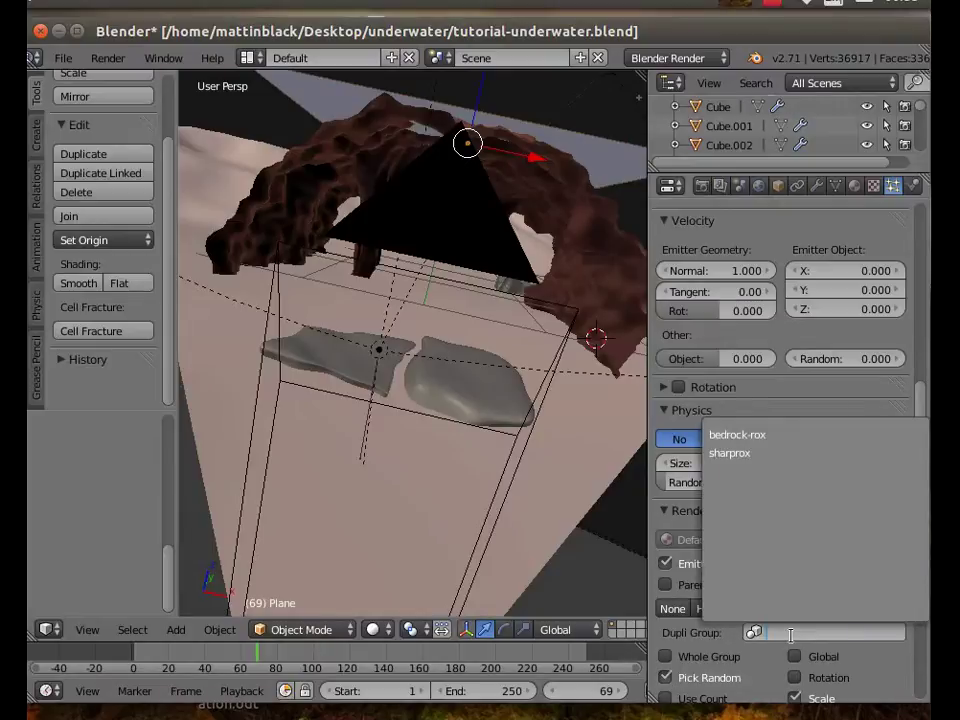
left_click(749, 452)
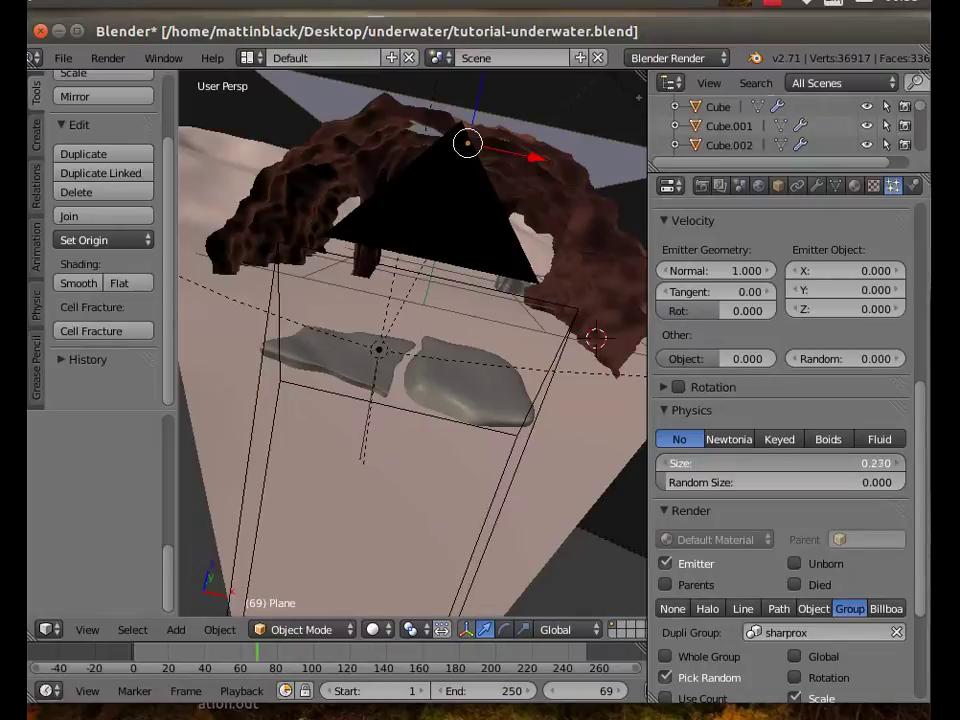
- Set the particle size to 0.840 and examine the plane from above and at an angle
left_click_drag(740, 463, 790, 467)
left_click_drag(724, 470, 719, 470)
middle_click_drag(550, 405, 505, 455)
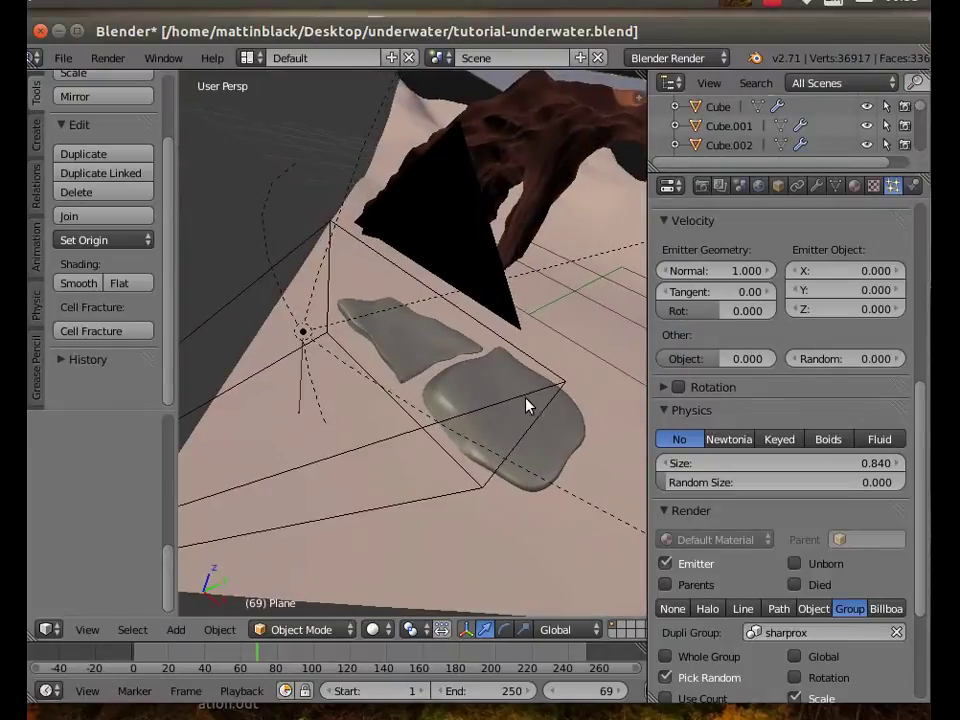
middle_click_drag(531, 261, 258, 398)
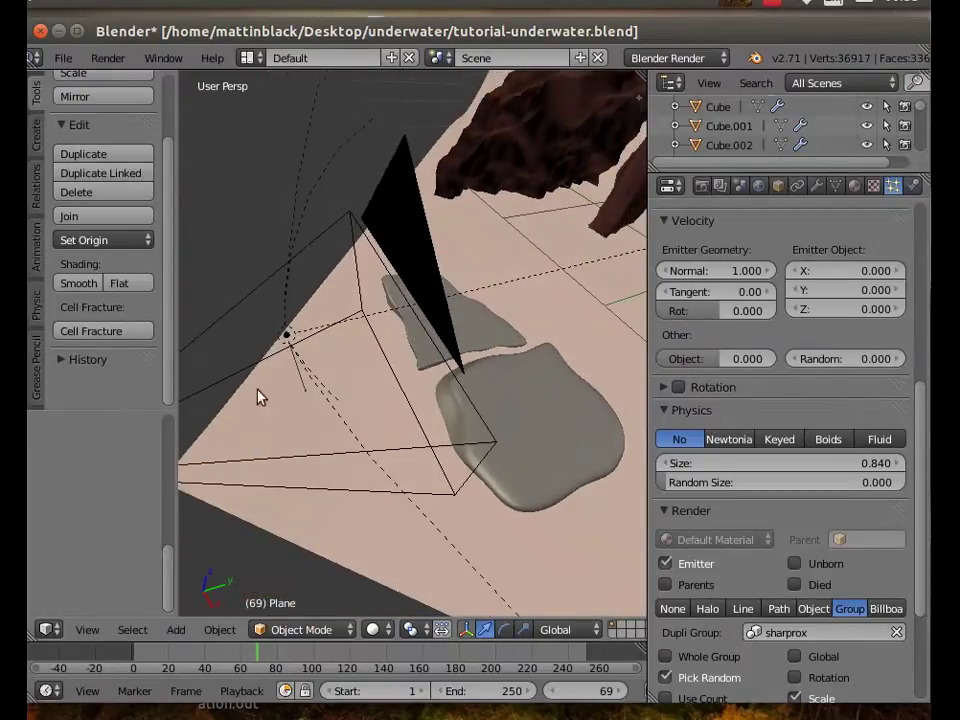
left_click(87, 630)
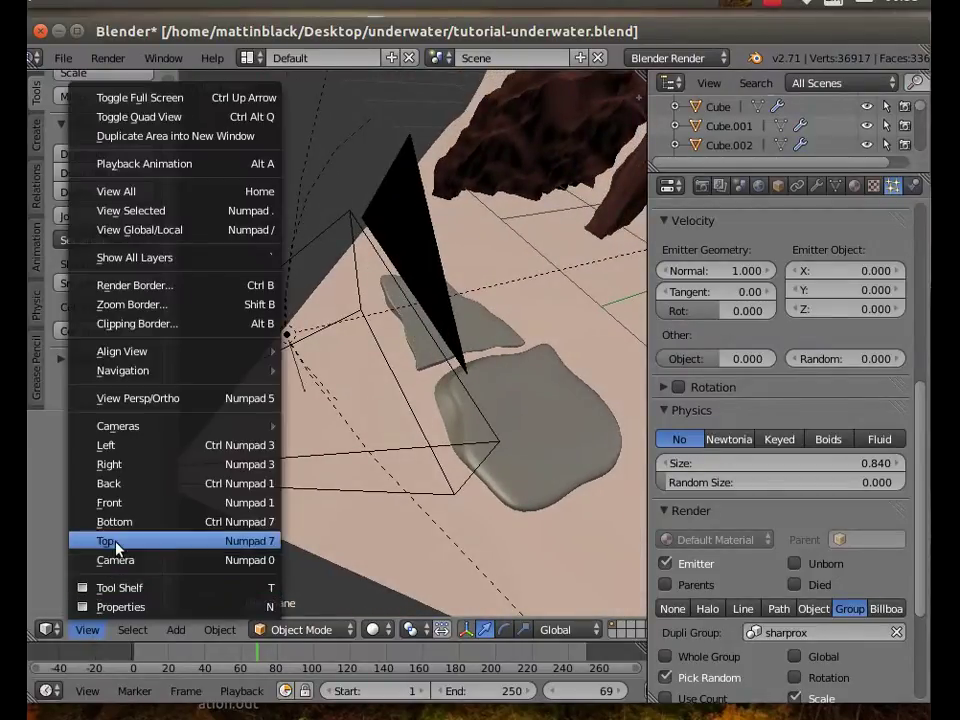
left_click(116, 548)
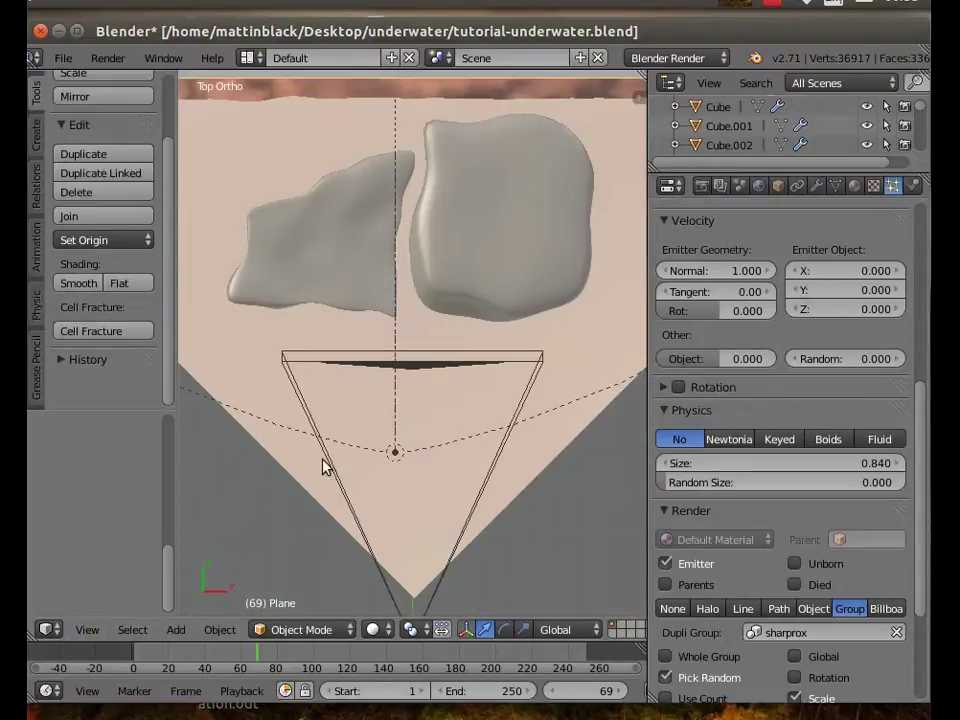
scroll(380, 450, "down", 4)
scroll(379, 449, "down", 2)
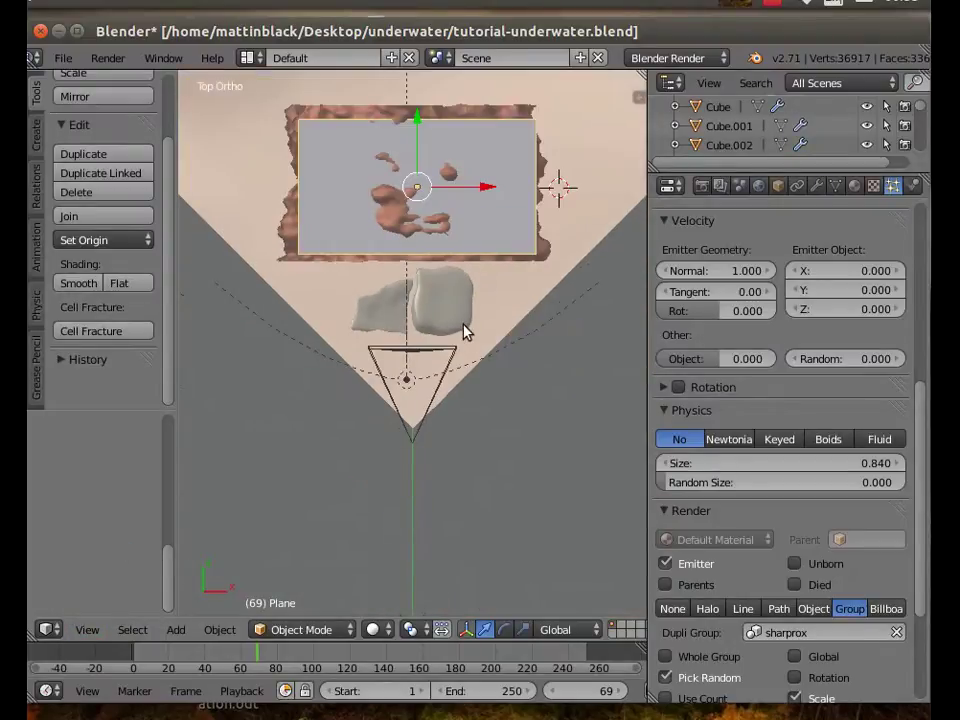
middle_click_drag(465, 328, 458, 350)
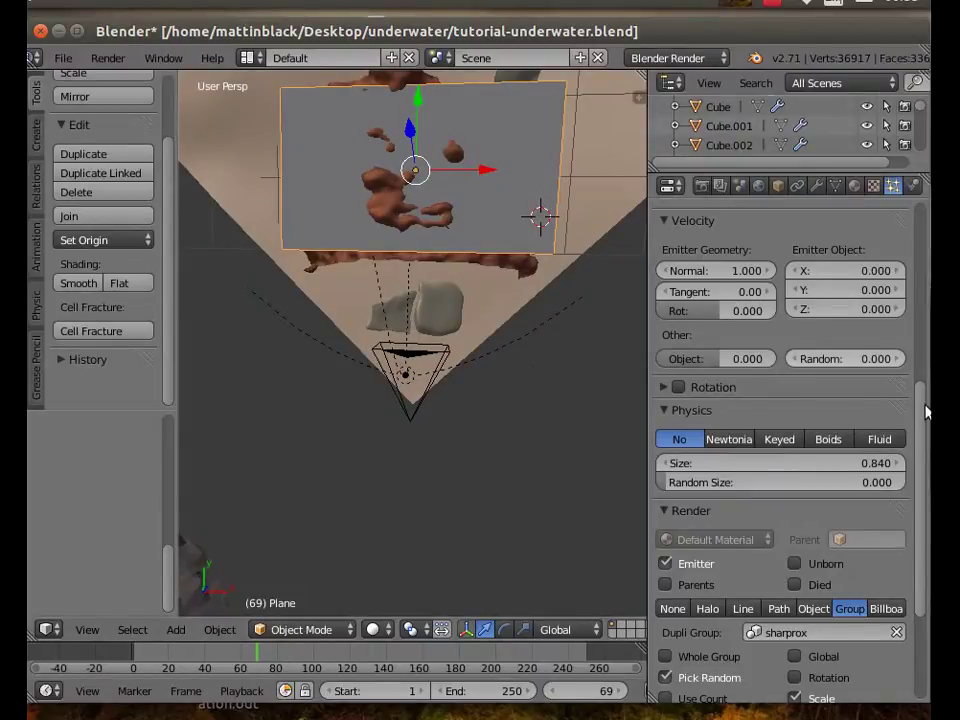
left_click_drag(922, 412, 896, 407)
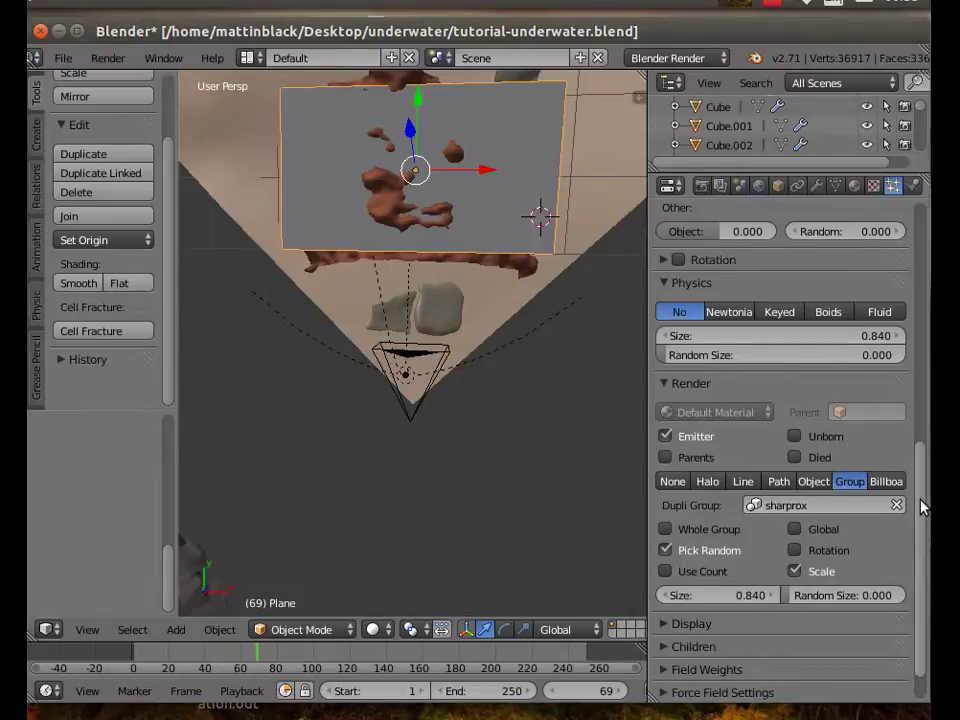
scroll(917, 510, "down", 1)
middle_click_drag(566, 494, 521, 450)
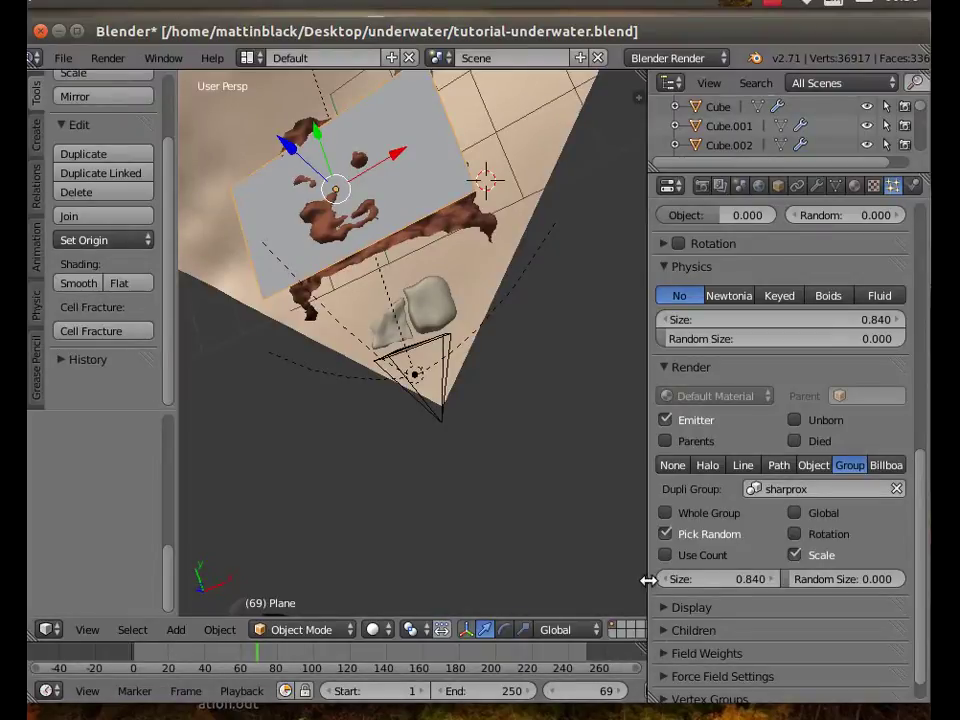
- Widen the 3D view, return the animation to frame 1 and set the particle size to 0.130
left_click_drag(649, 580, 745, 580)
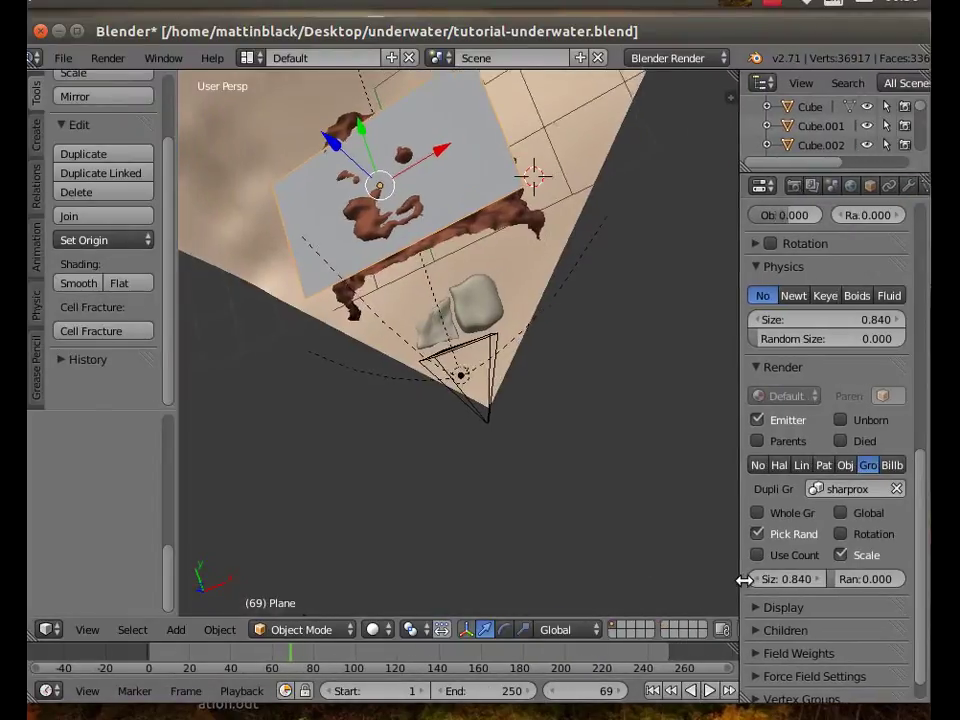
left_click(651, 690)
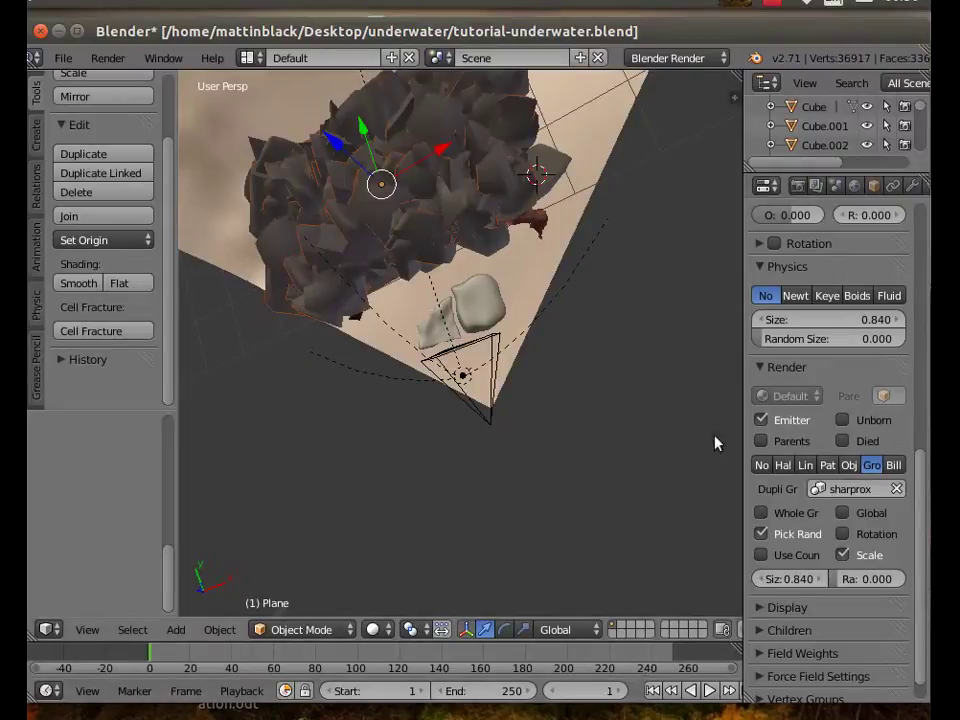
left_click_drag(855, 320, 670, 320)
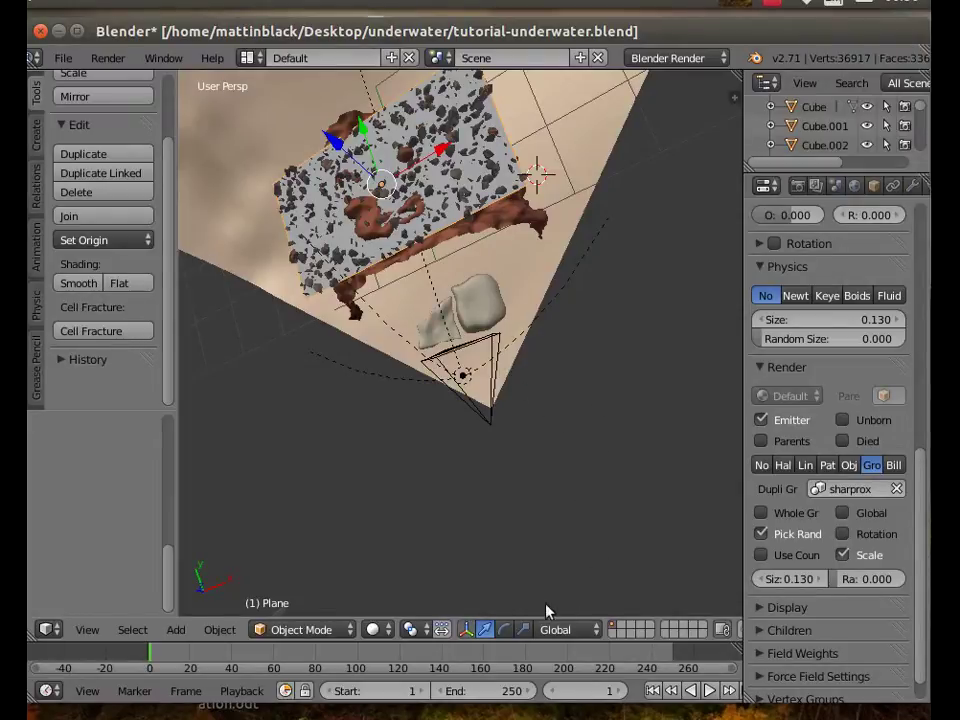
- Scale the rock-covered plane down slightly along X to sit within the arch's footprint
left_click(523, 632)
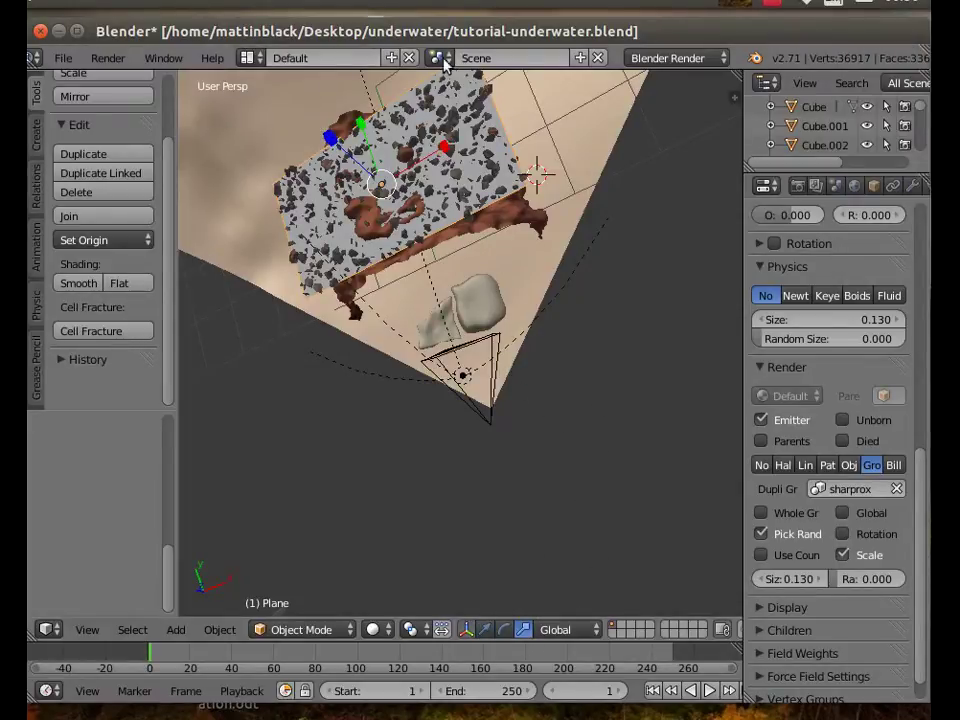
left_click_drag(447, 155, 444, 158)
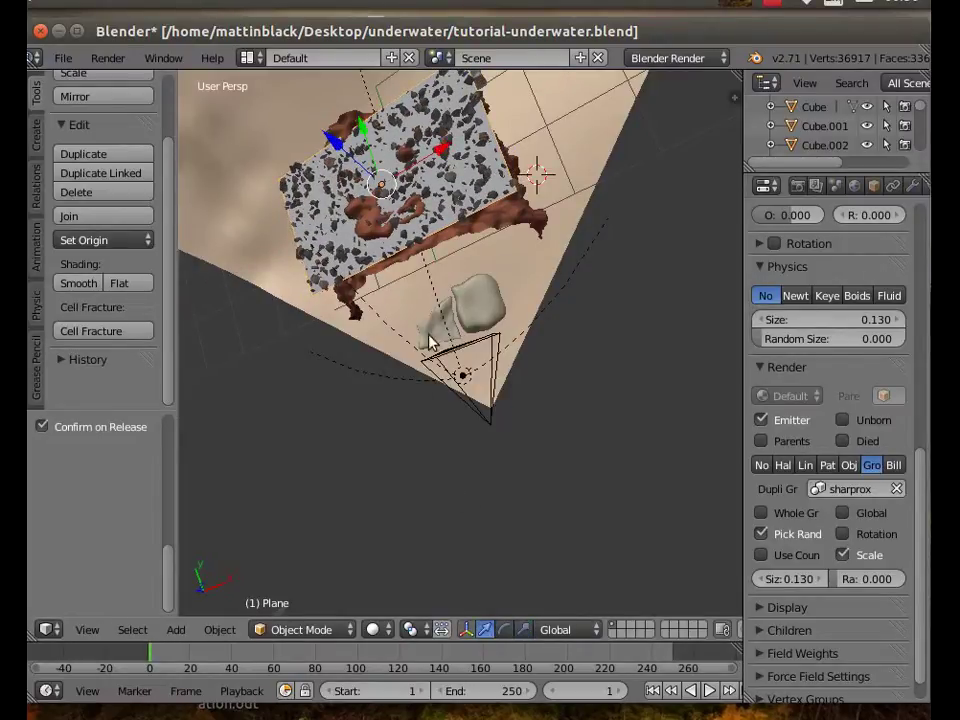
- Shift the rock-covered plane along Y over the arch and set its particle number to 516
left_click_drag(362, 128, 372, 280)
middle_click_drag(372, 280, 408, 265)
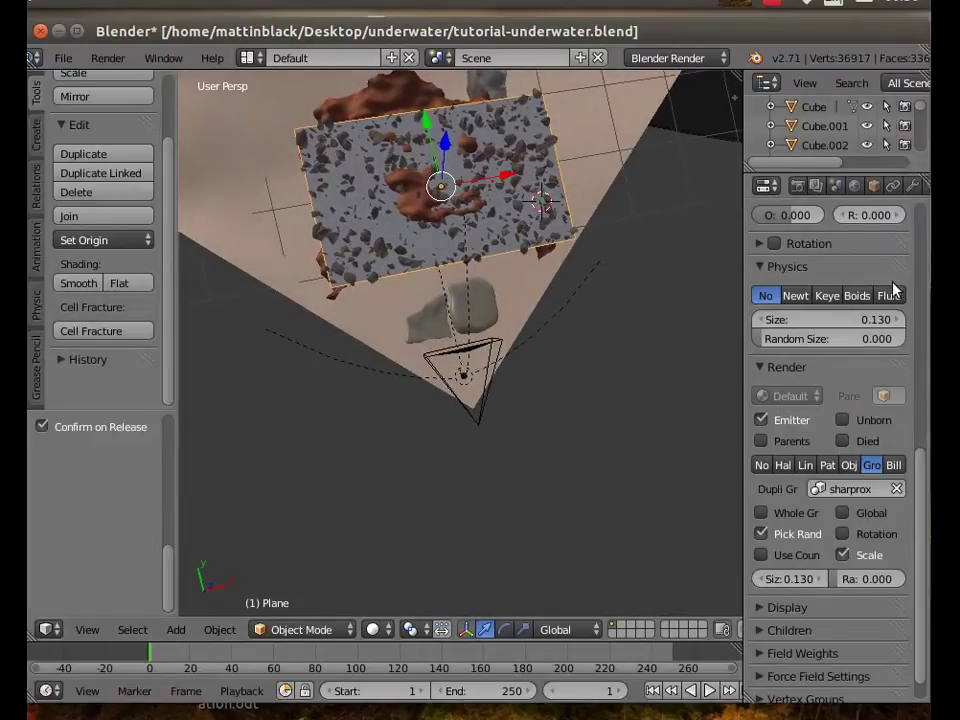
left_click_drag(921, 467, 925, 182)
left_click_drag(784, 380, 808, 380)
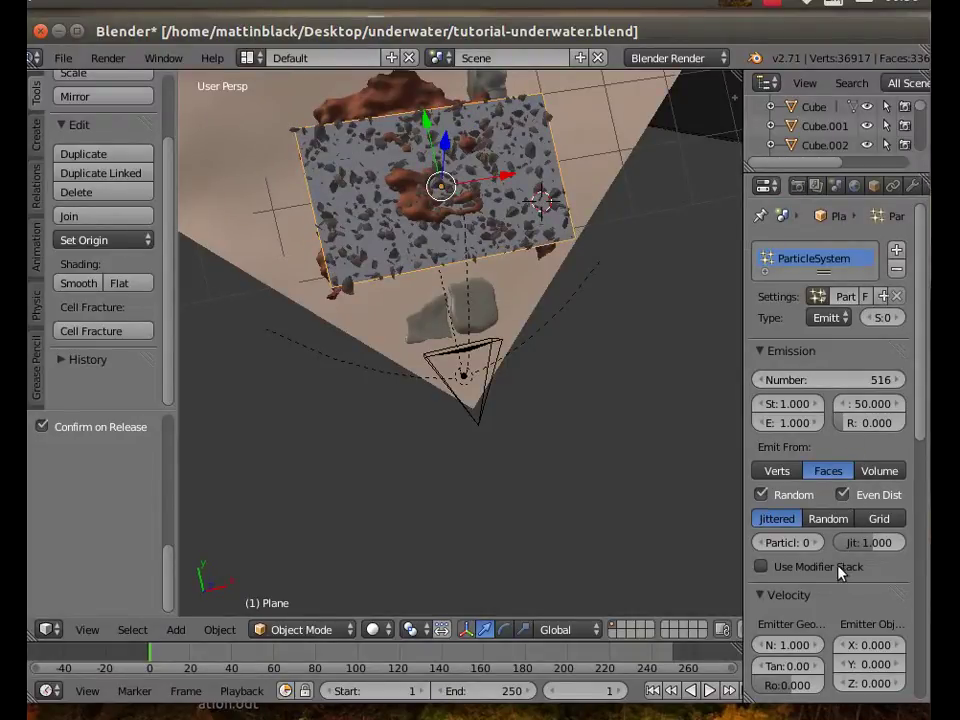
- Set the particles' random size to 0.855 and their base size to 0.170
scroll(910, 533, "down", 4)
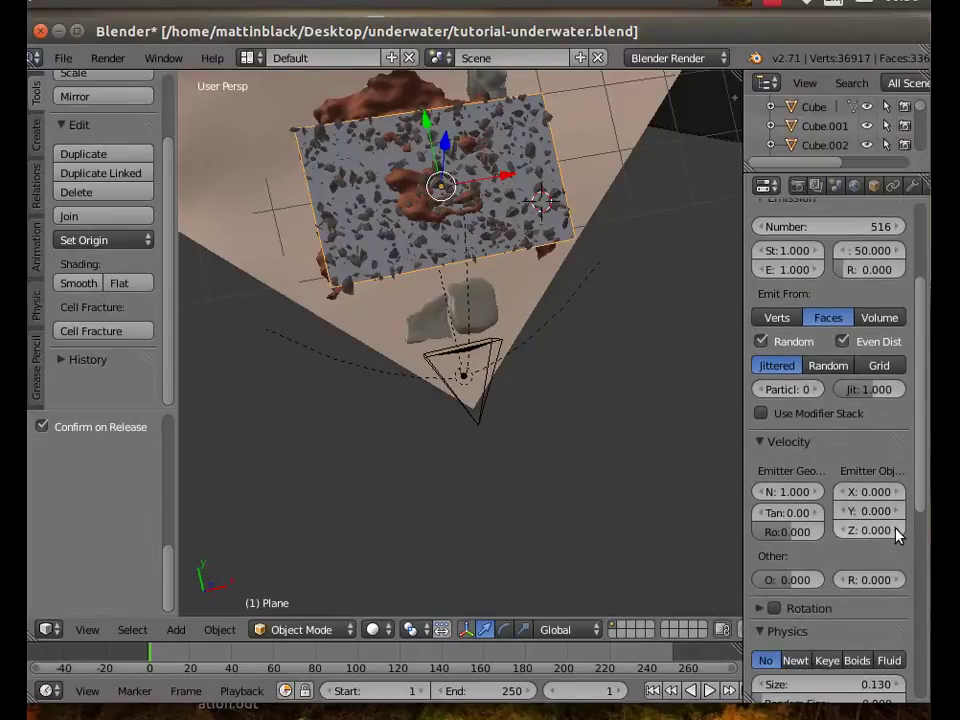
scroll(890, 514, "down", 6)
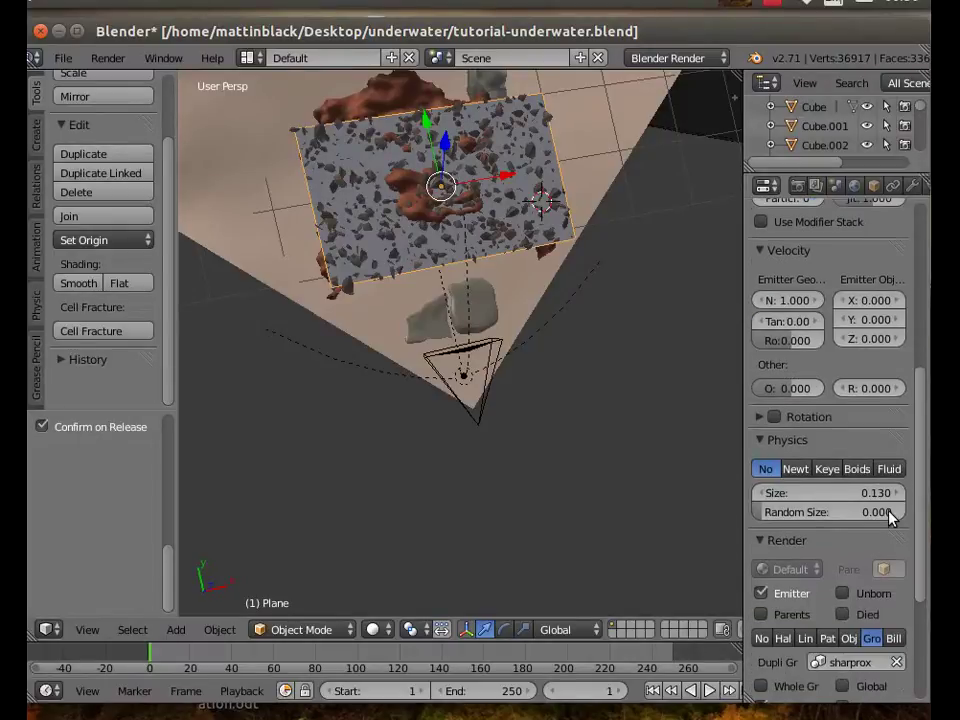
left_click_drag(824, 484, 947, 484)
left_click_drag(870, 473, 885, 455)
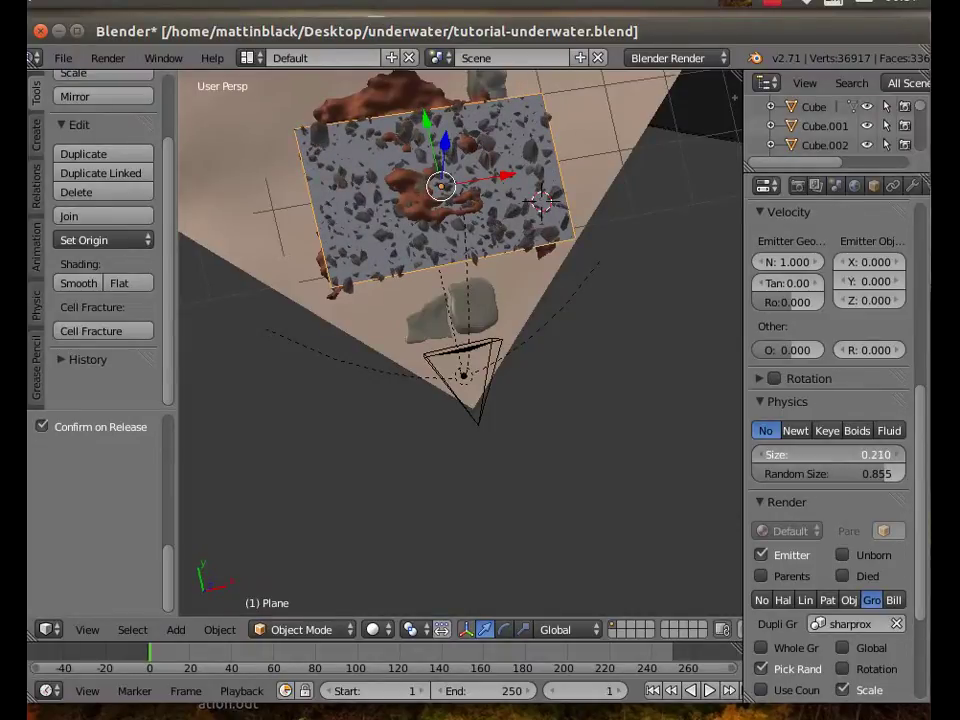
left_click_drag(816, 457, 804, 459)
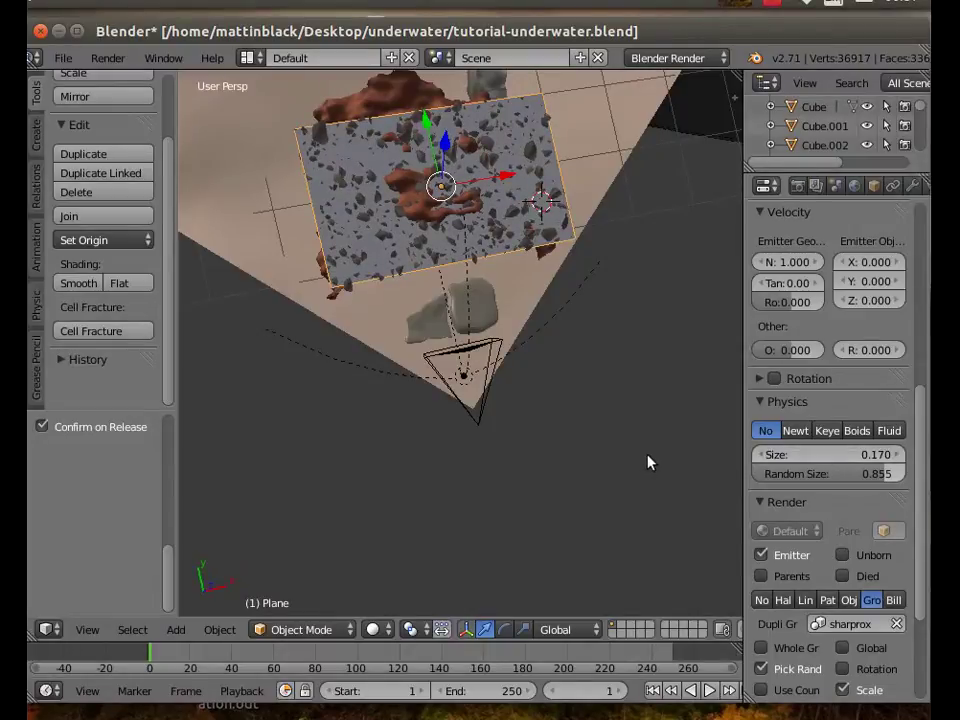
- Widen the properties area and enable collision physics on the Landscape object
right_click(536, 298)
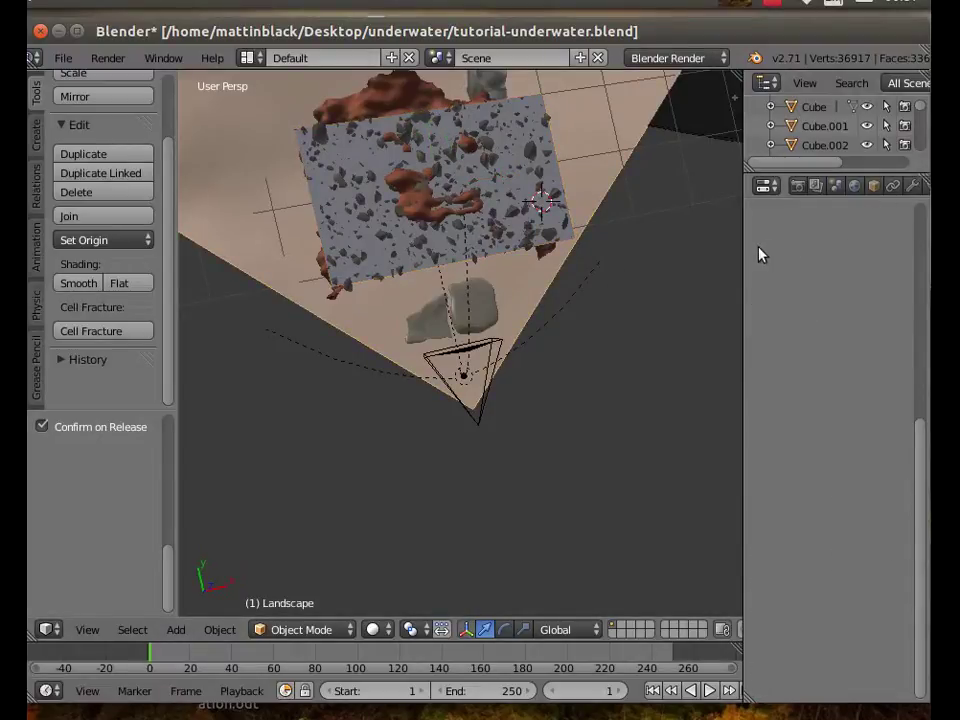
left_click_drag(745, 260, 624, 255)
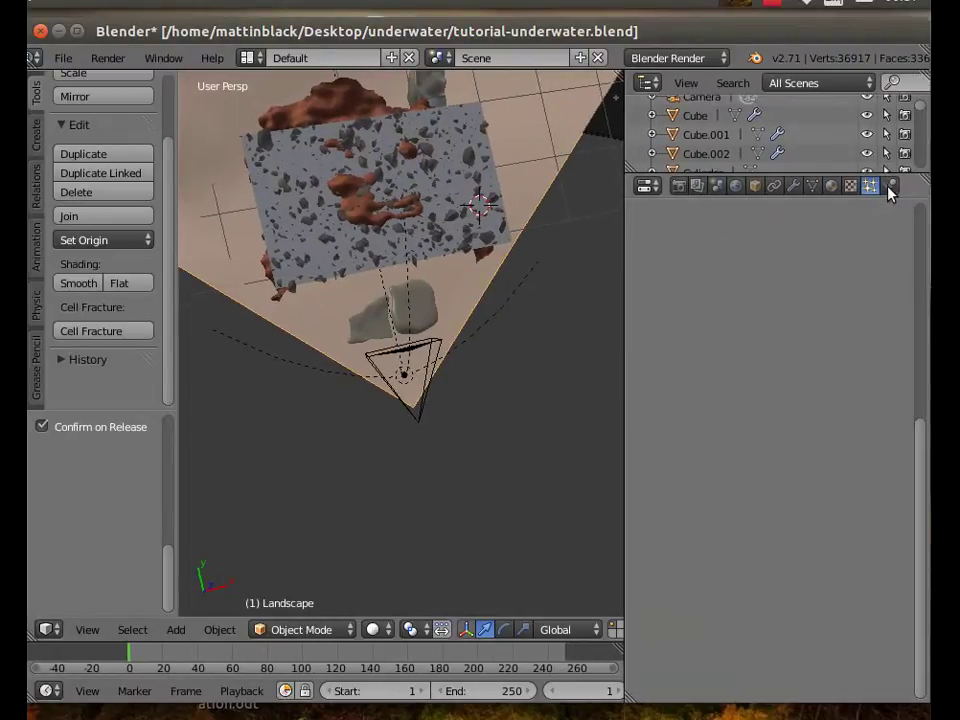
left_click(889, 186)
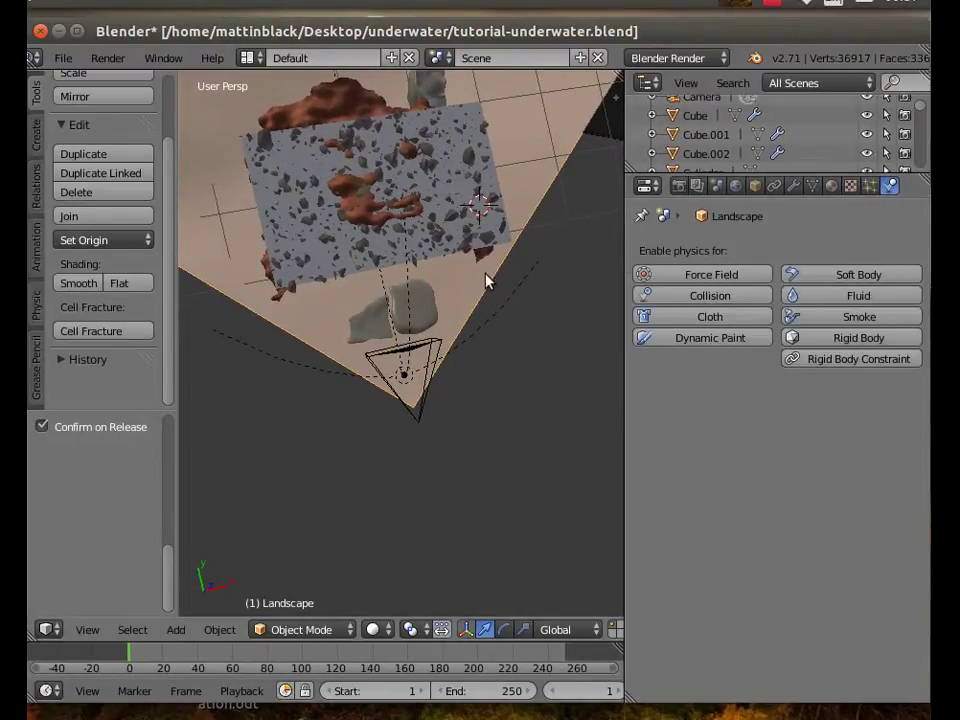
left_click(706, 298)
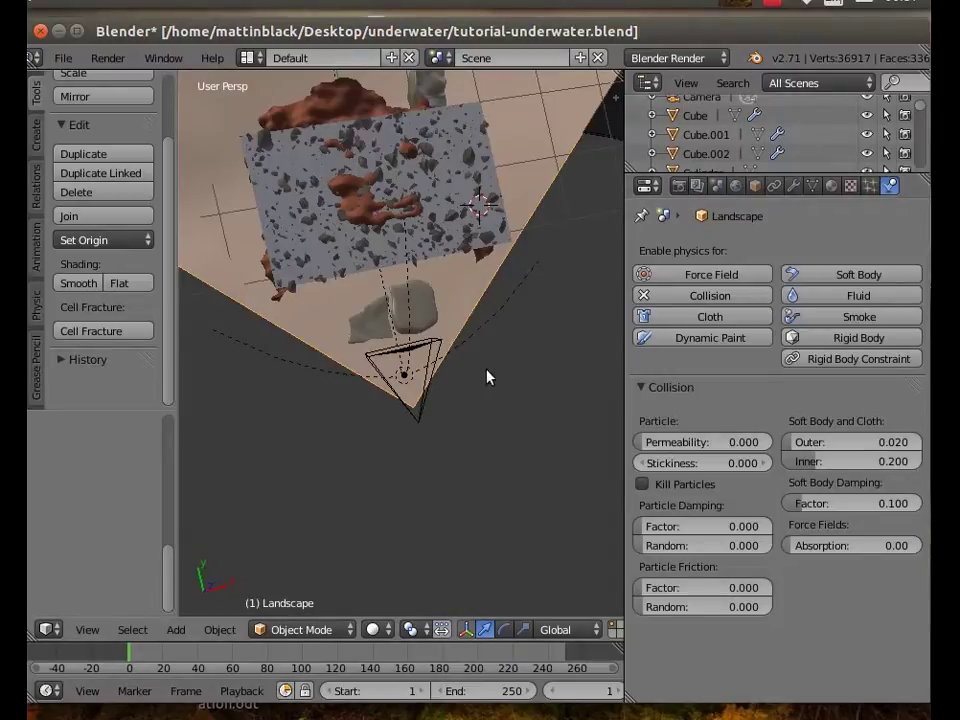
- Convert the plane's particle system modifier into real rock objects
middle_click_drag(452, 378, 447, 320)
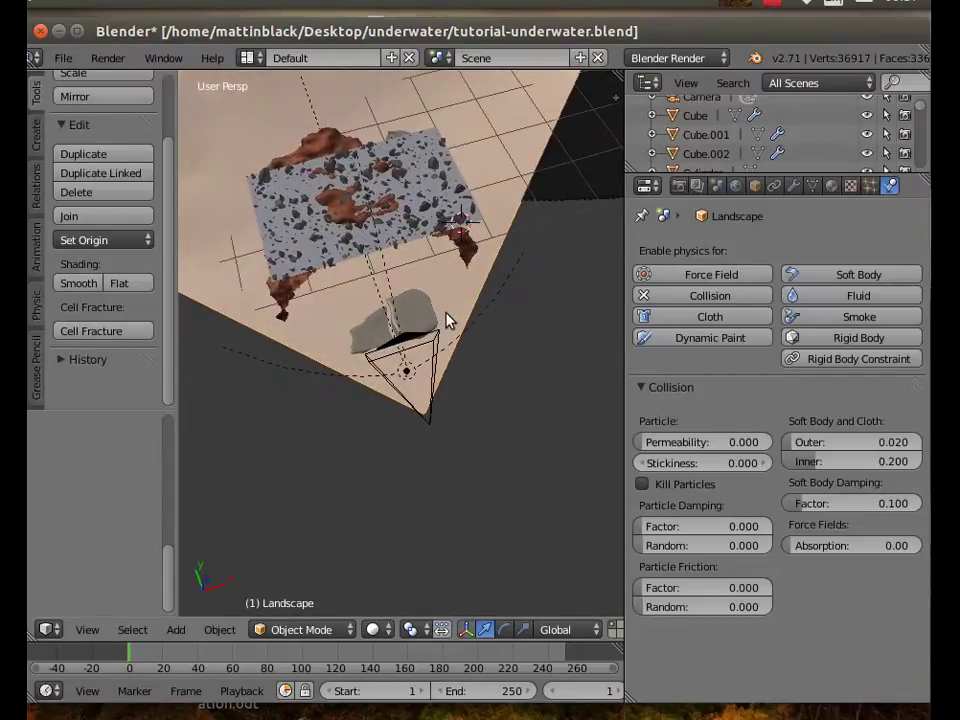
right_click(364, 255)
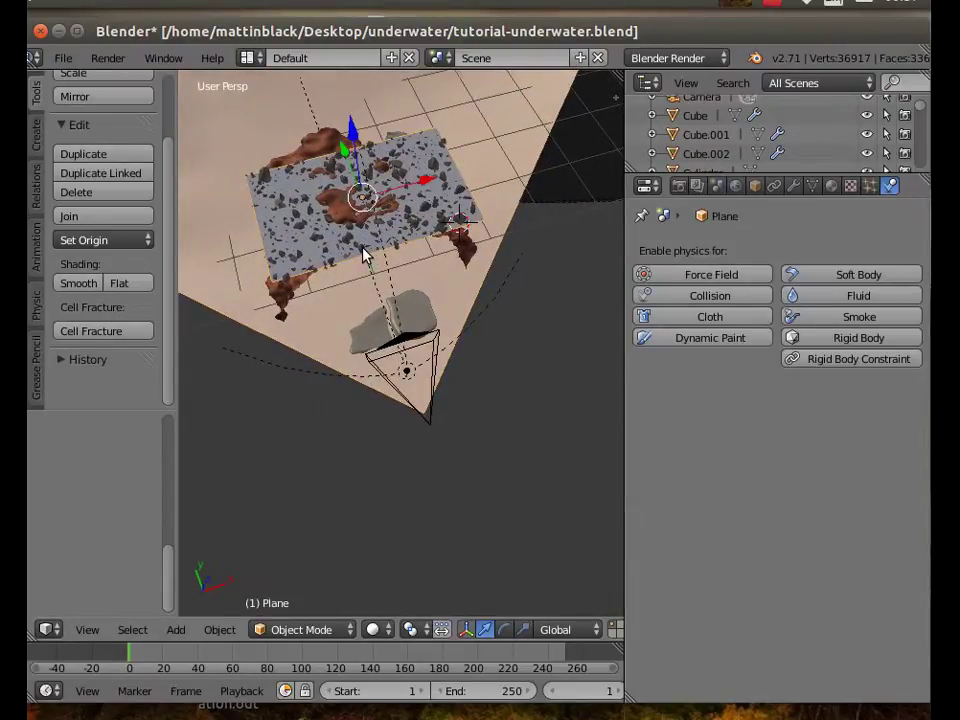
scroll(390, 397, "down", 3)
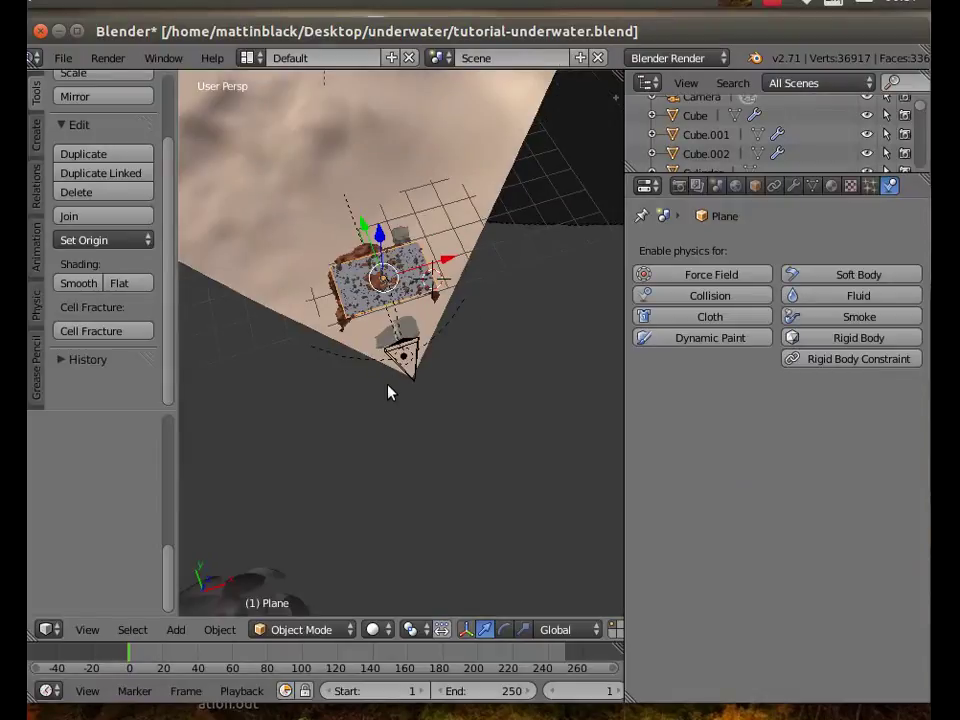
middle_click_drag(388, 388, 431, 405)
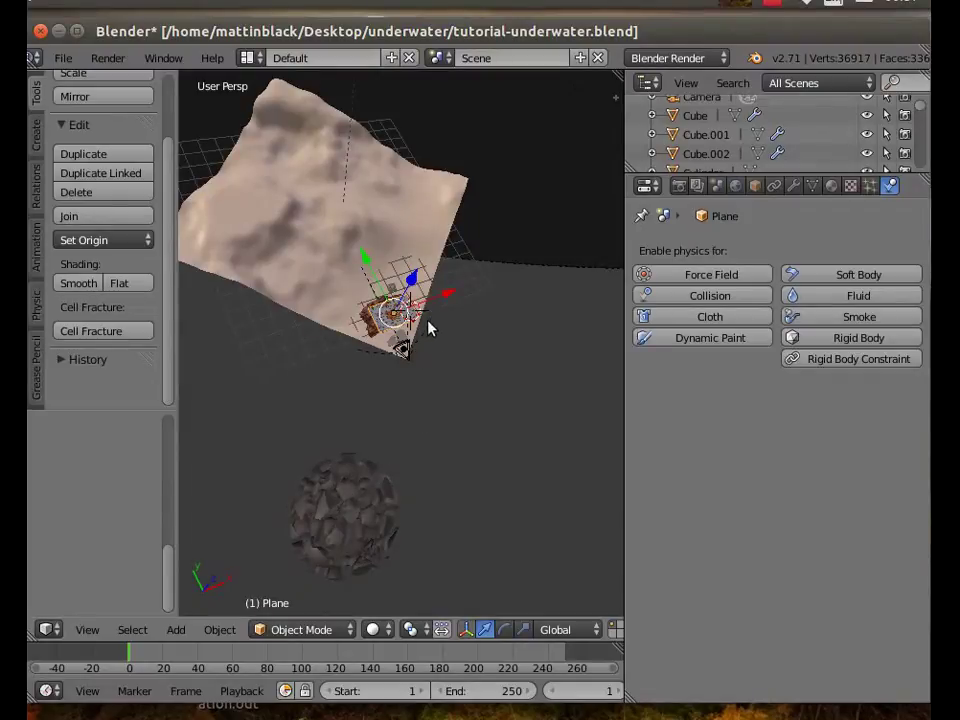
left_click(795, 188)
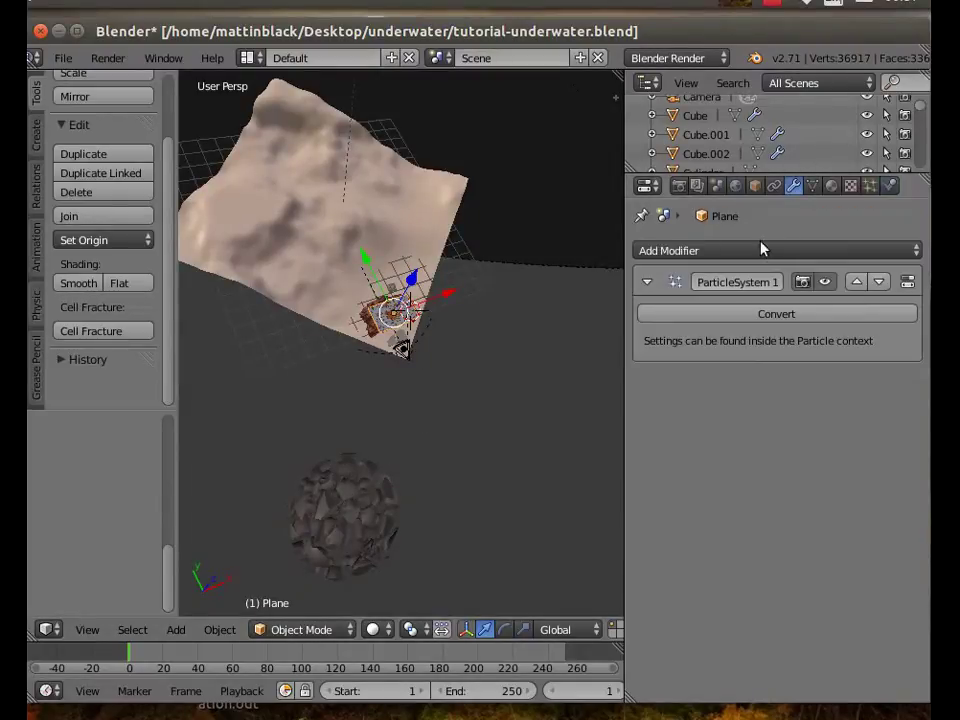
left_click(777, 315)
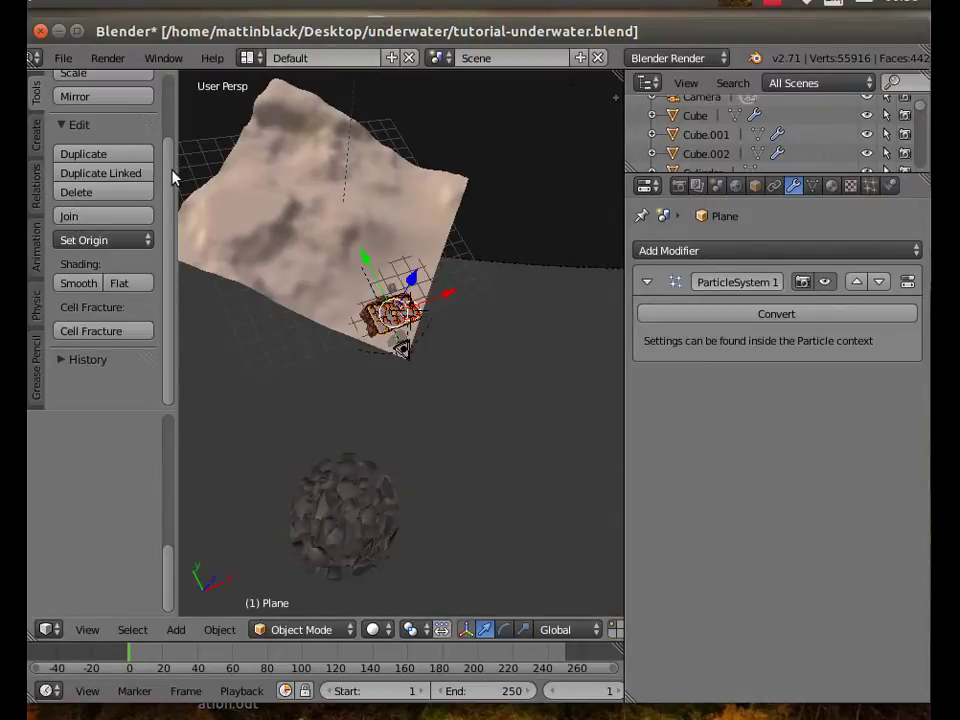
- Add the selected rocks and plane to the rigid body simulation as active bodies
scroll(170, 178, "up", 3)
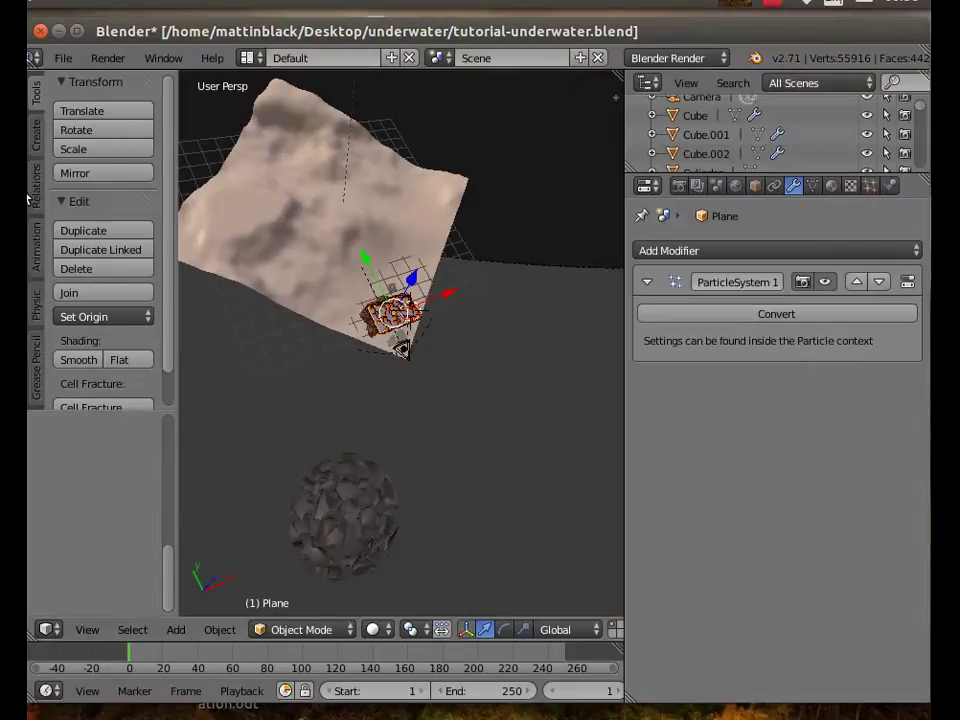
left_click(29, 190)
left_click(36, 316)
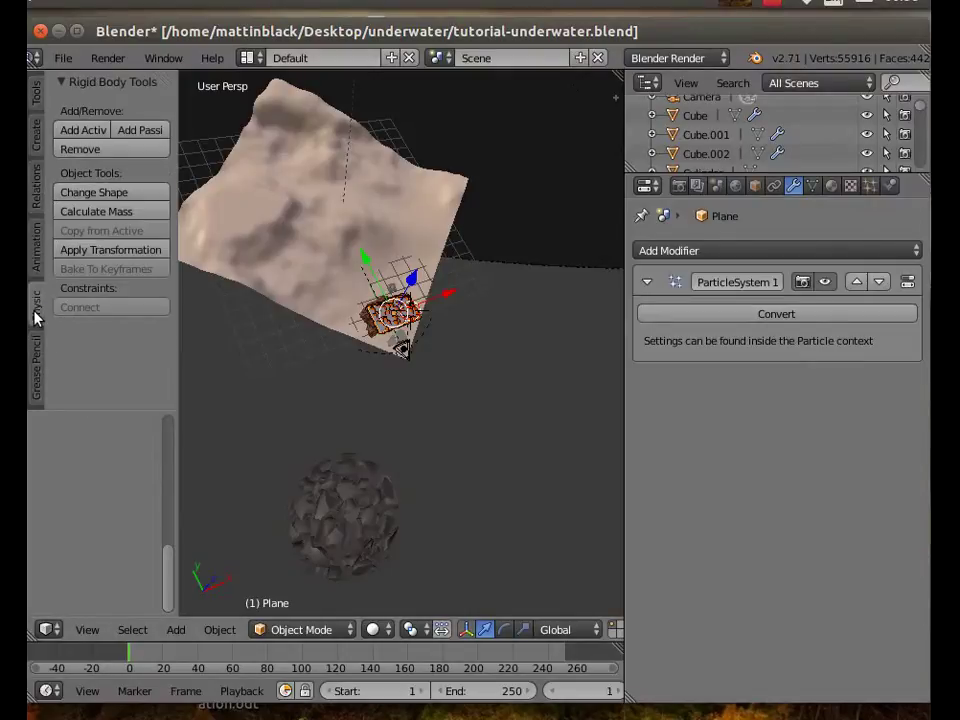
left_click(80, 132)
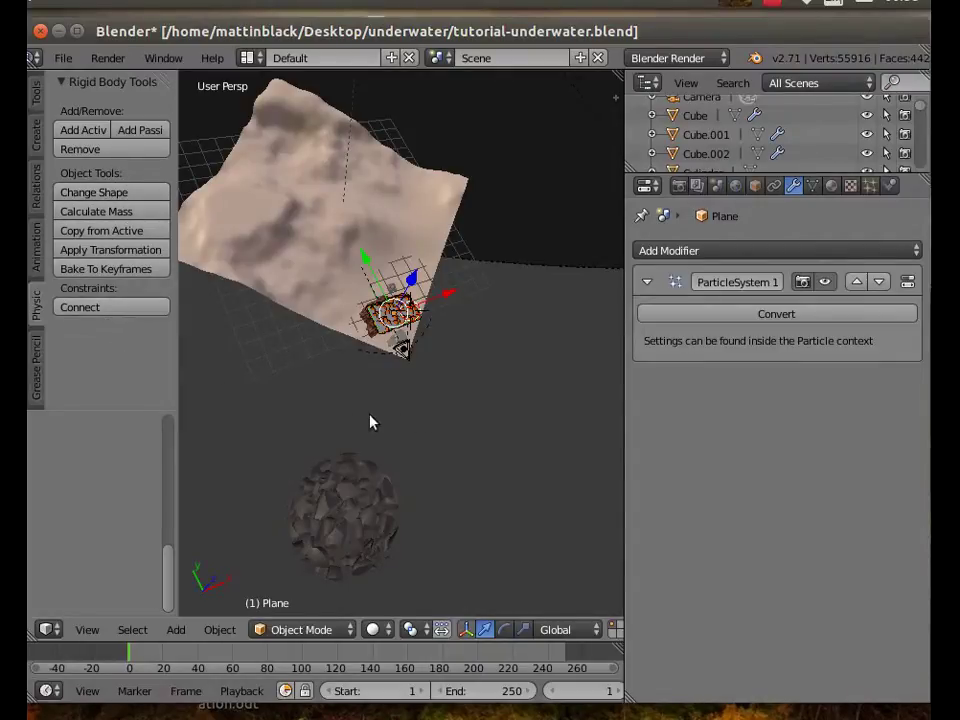
- Enable rigid body physics on the Landscape and set its type to Passive
right_click(423, 239)
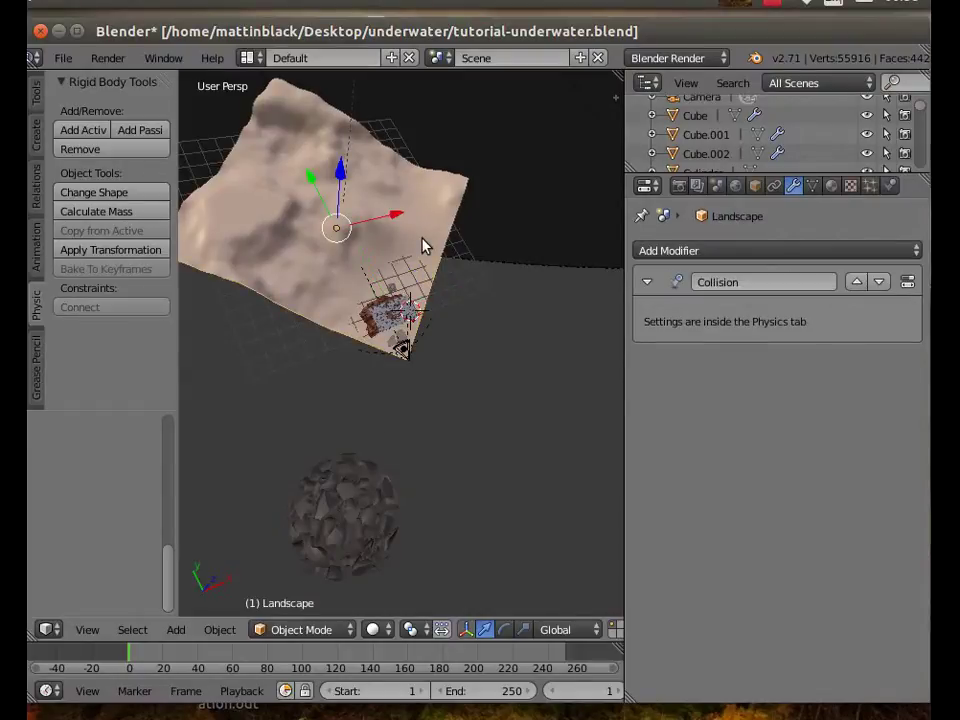
left_click(889, 188)
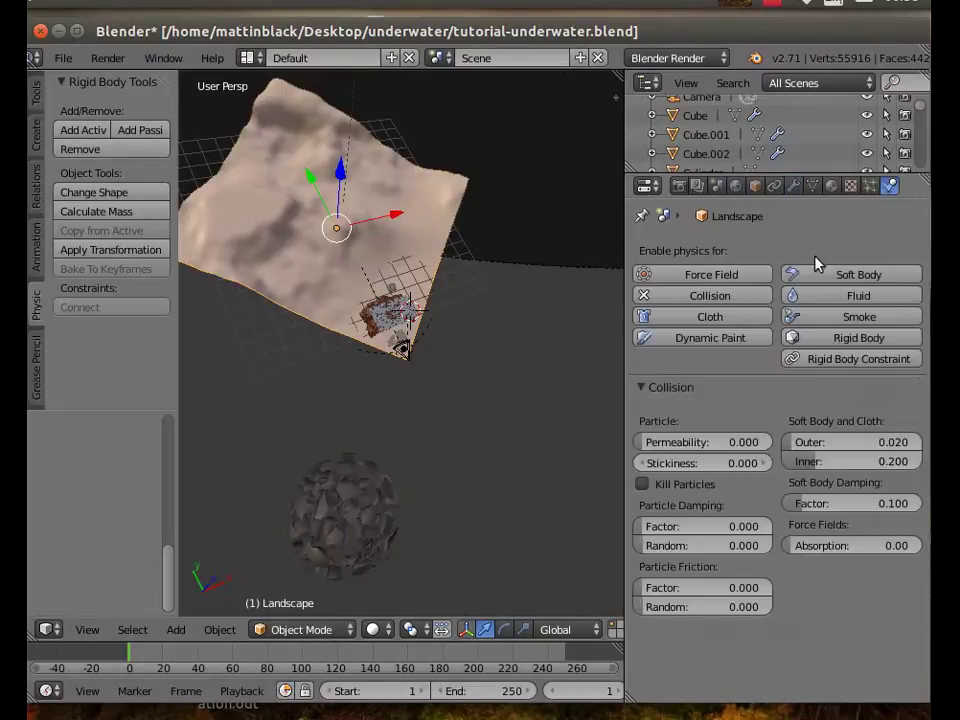
left_click(834, 338)
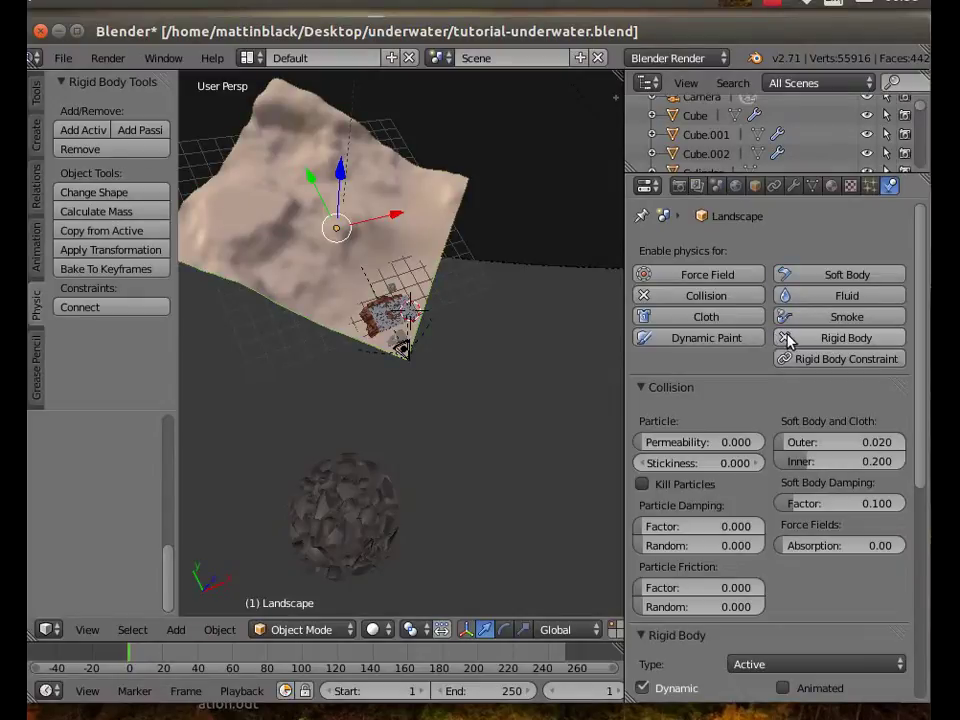
scroll(722, 581, "down", 5)
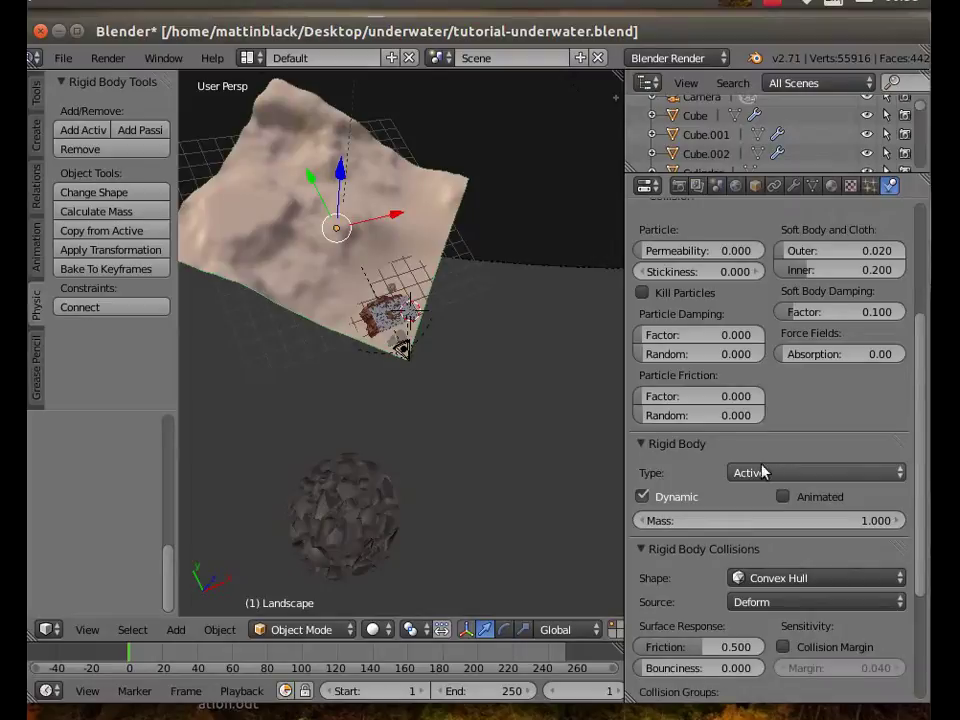
left_click(762, 472)
left_click(760, 432)
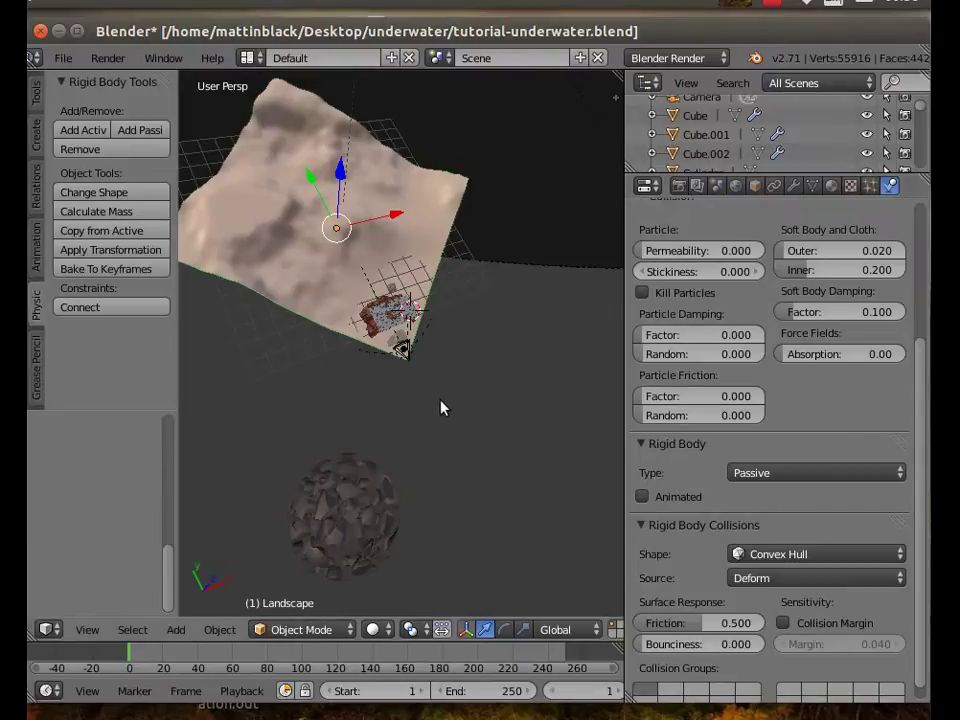
- Select the emitter plane among the scattered rocks above the arch and delete it
middle_click_drag(444, 433, 419, 363)
scroll(414, 389, "up", 6)
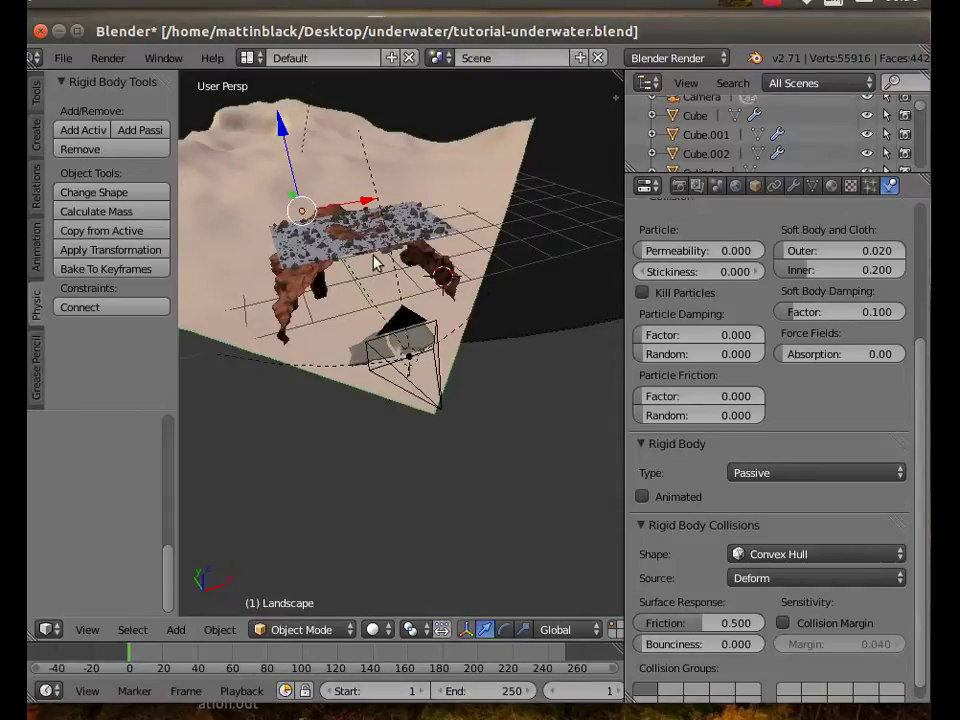
right_click(305, 240)
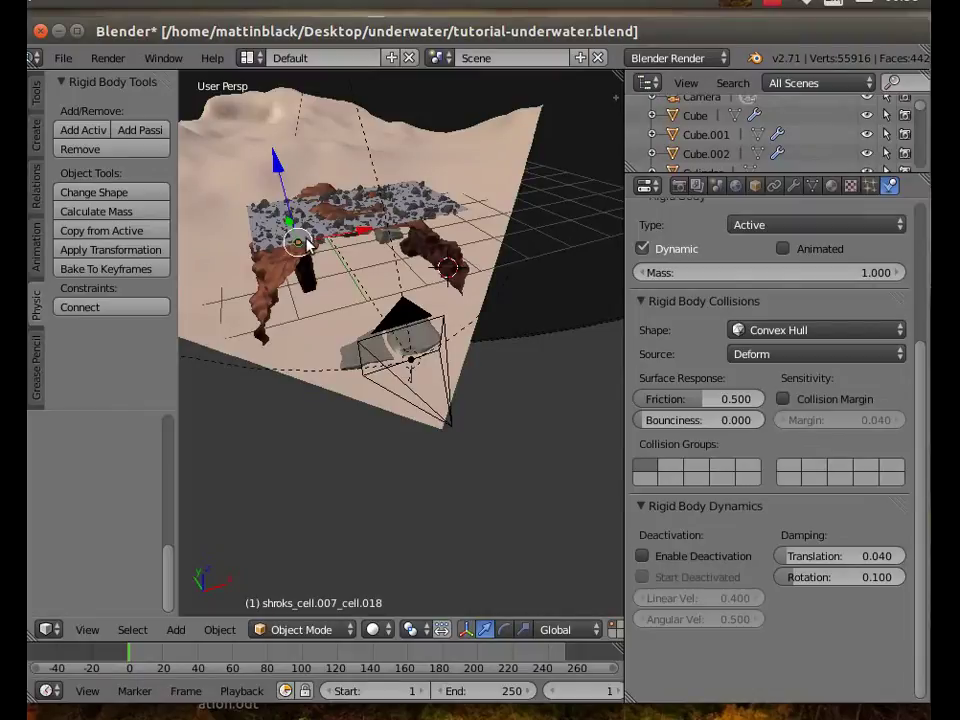
right_click(308, 247)
right_click(310, 248)
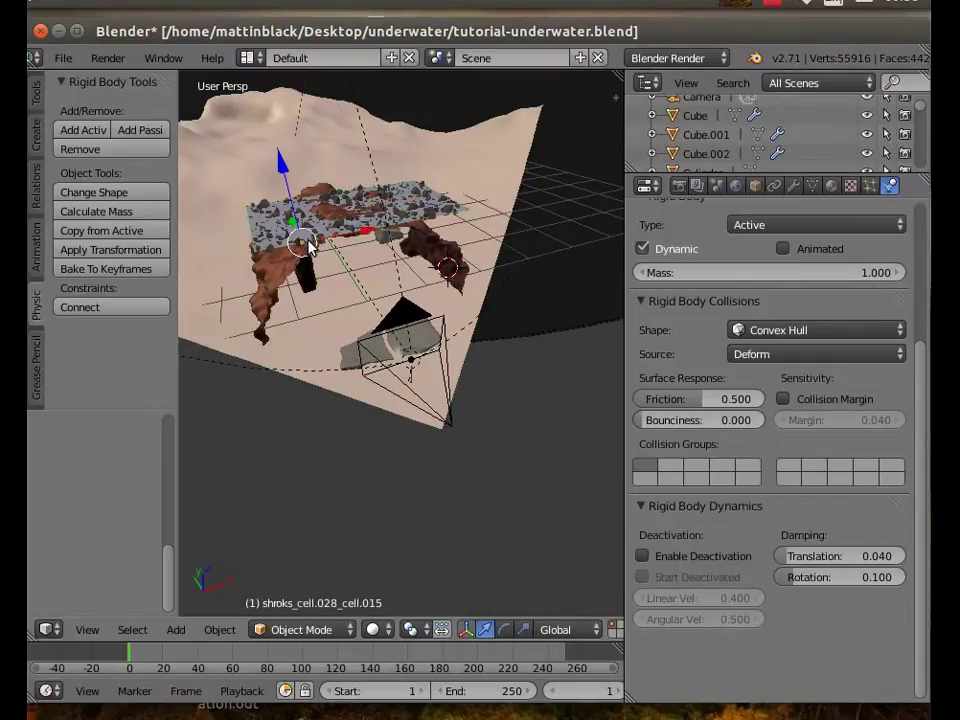
right_click(308, 242)
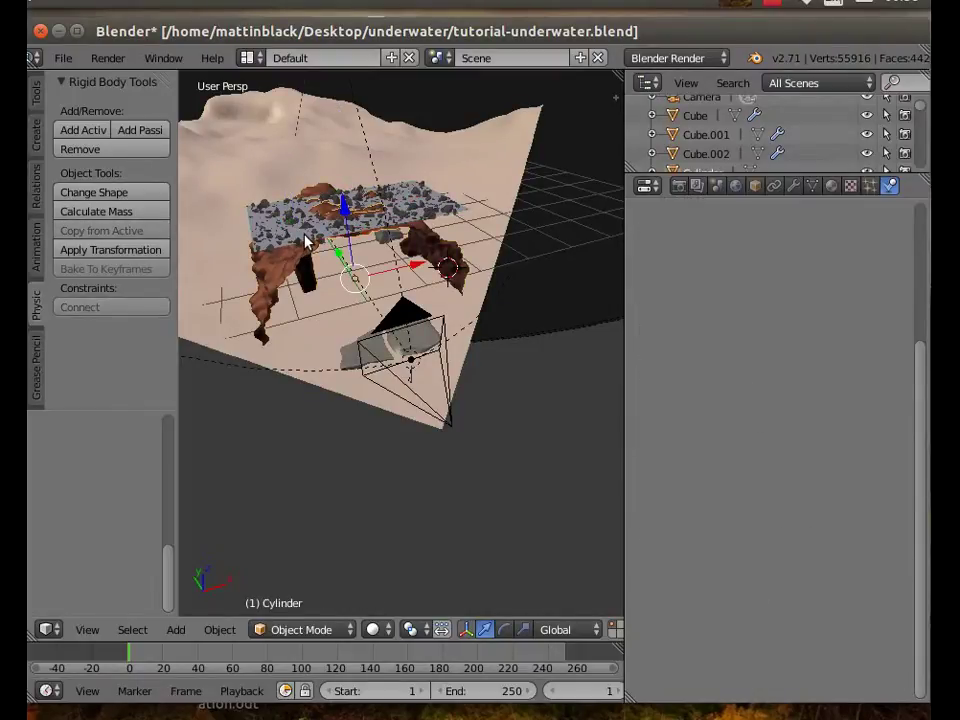
right_click(464, 214)
right_click(462, 215)
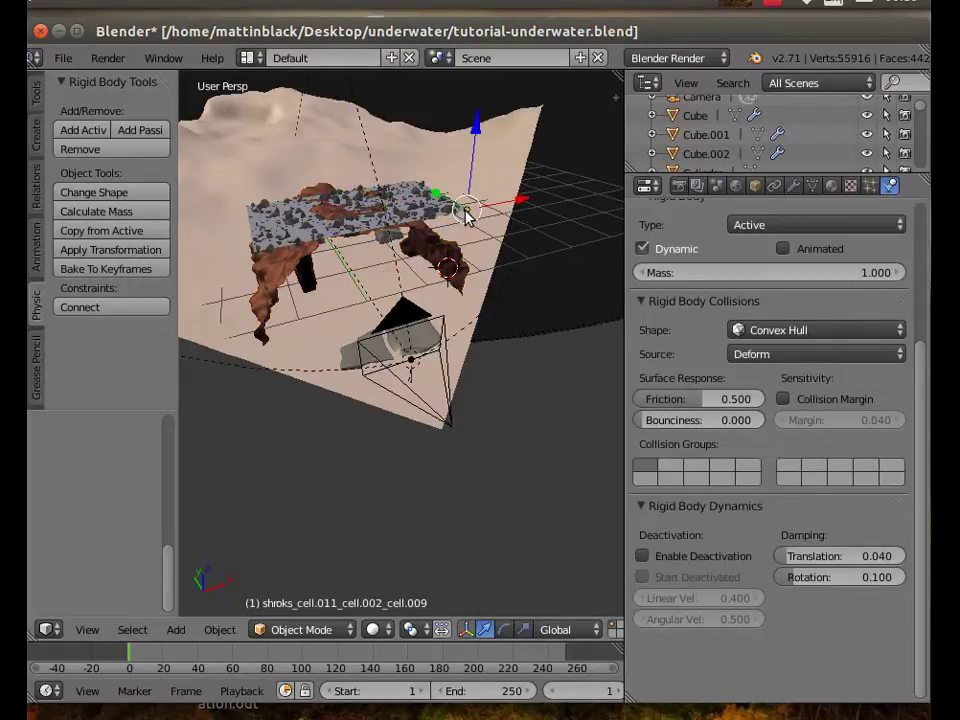
right_click(466, 215)
right_click(466, 216)
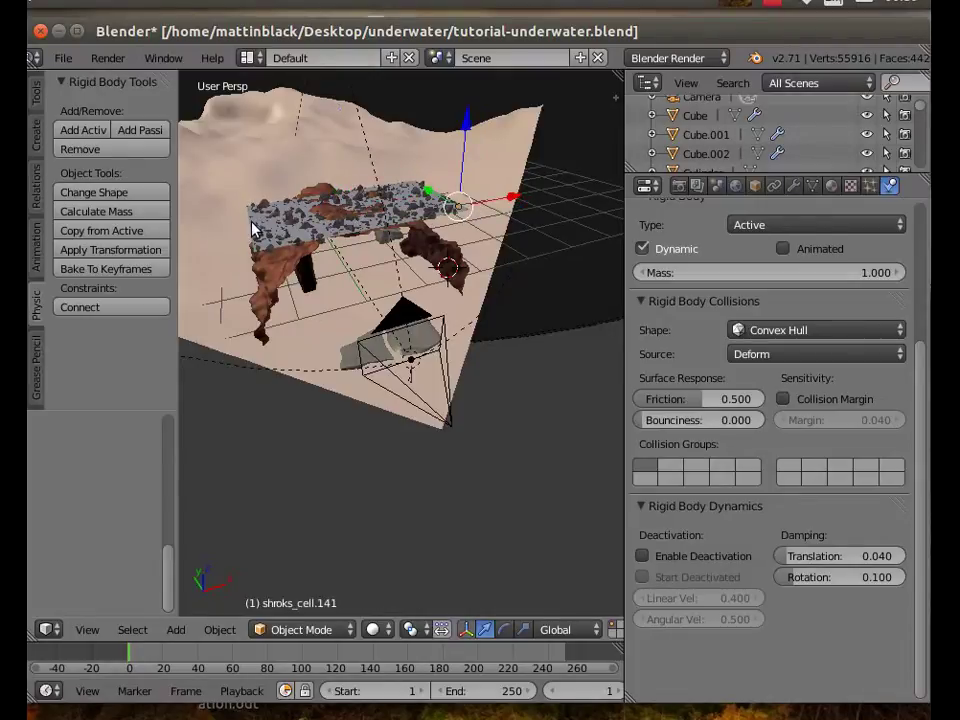
right_click(540, 328)
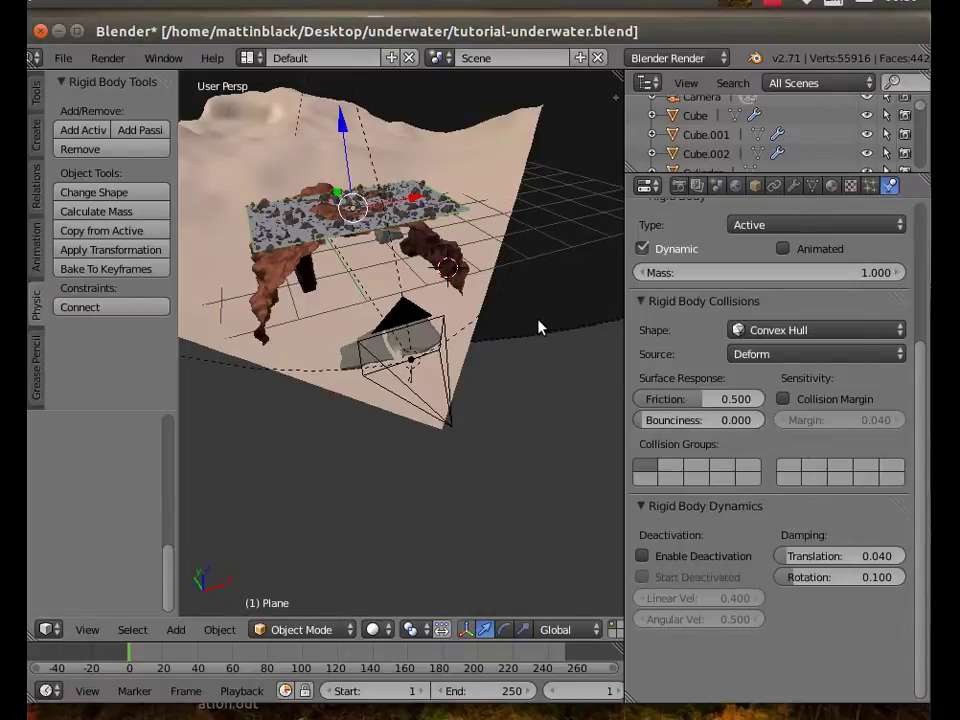
key("x")
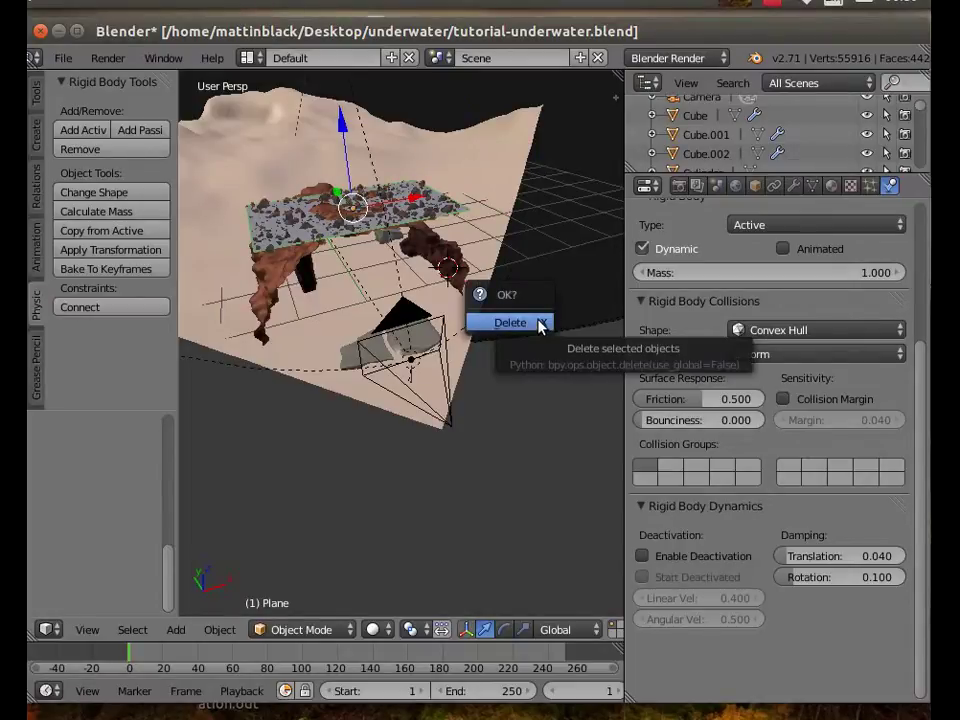
left_click(510, 322)
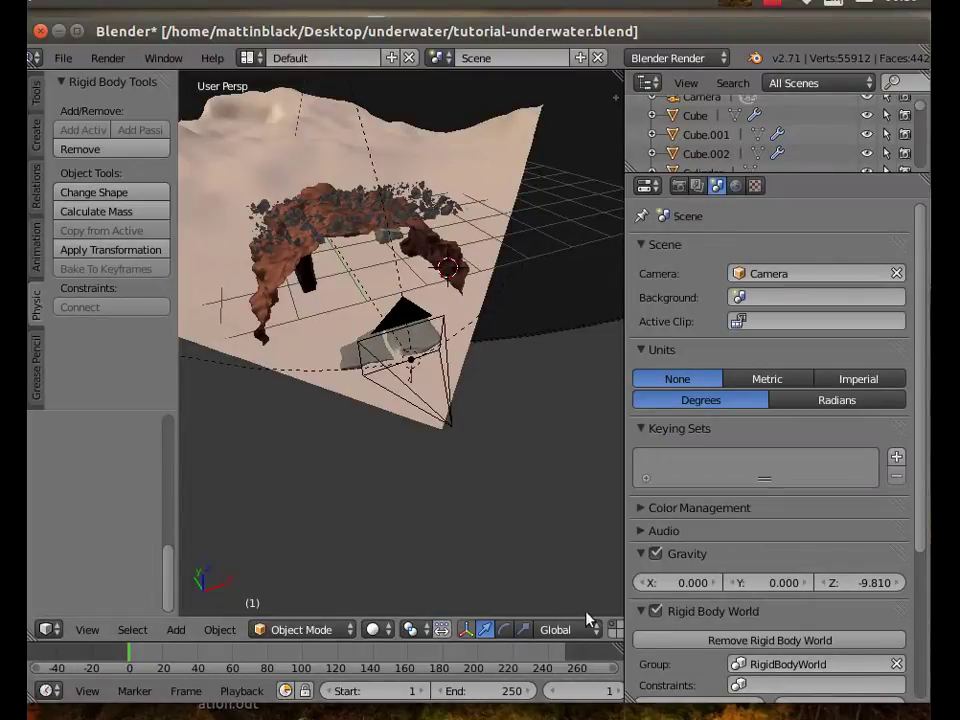
- Widen the 3D view and play the rigid body simulation to watch the rocks fall
left_click_drag(624, 559, 744, 557)
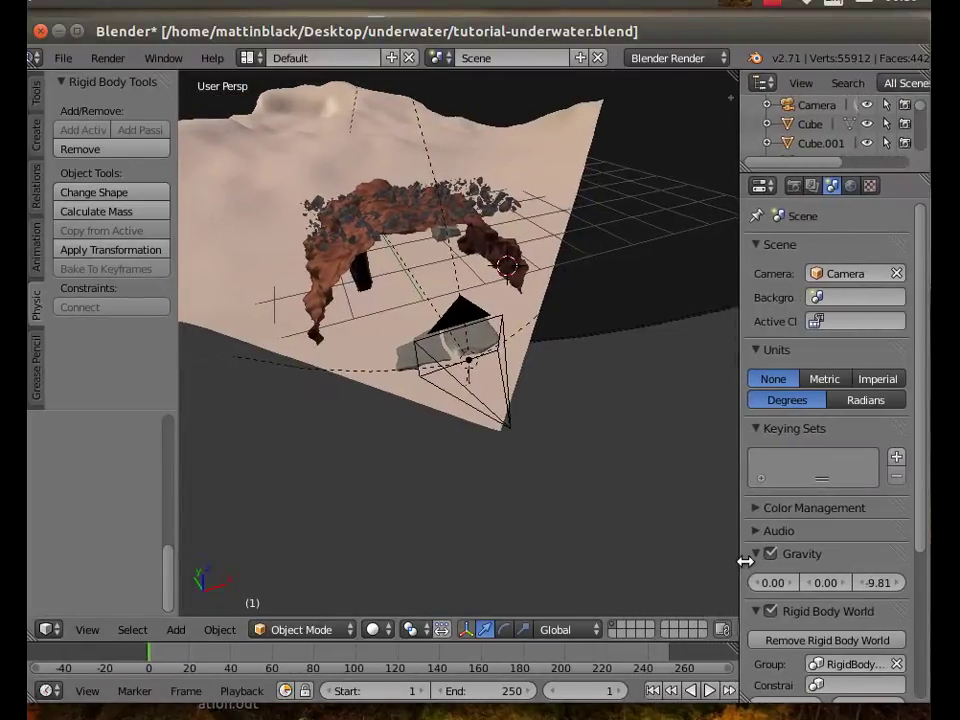
left_click(710, 690)
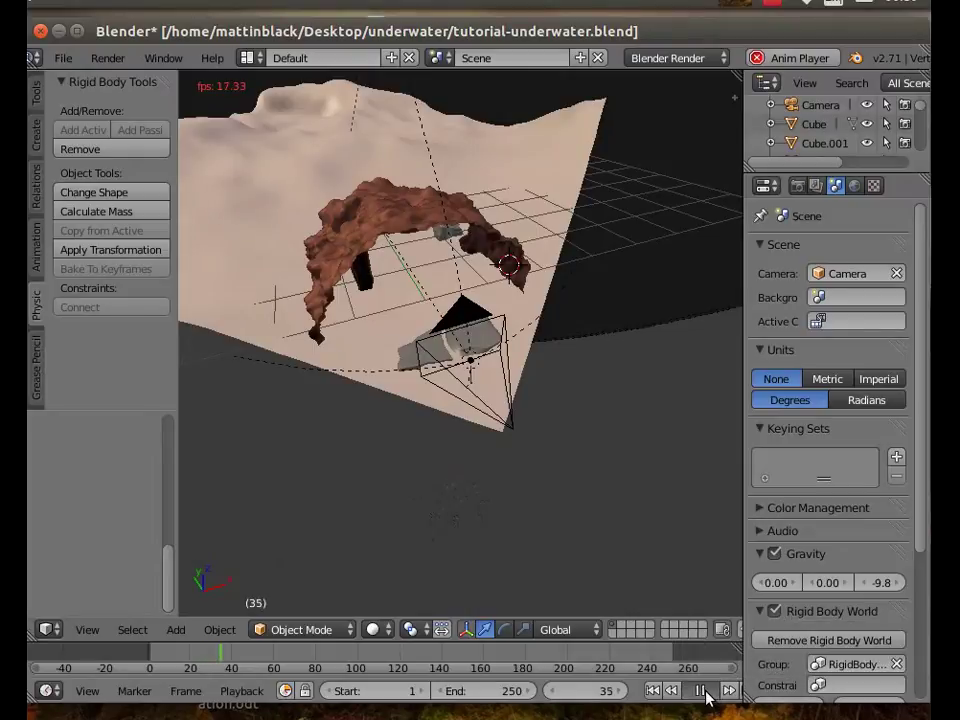
- Stop the simulation, return to frame 1, and set the Landscape's rigid body collision shape to Mesh
left_click(702, 690)
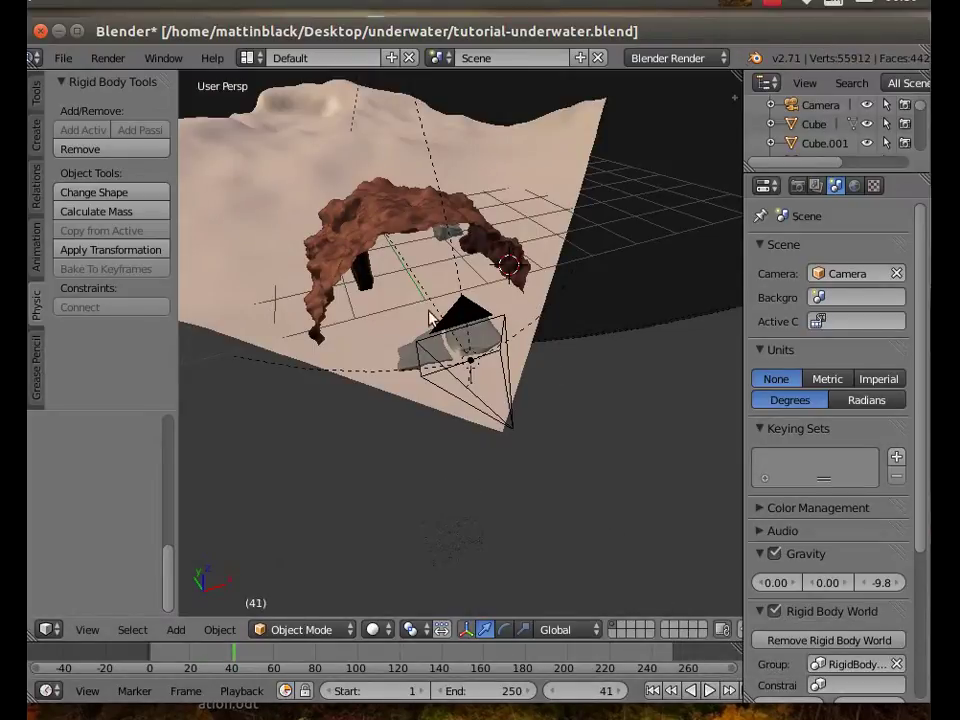
right_click(519, 313)
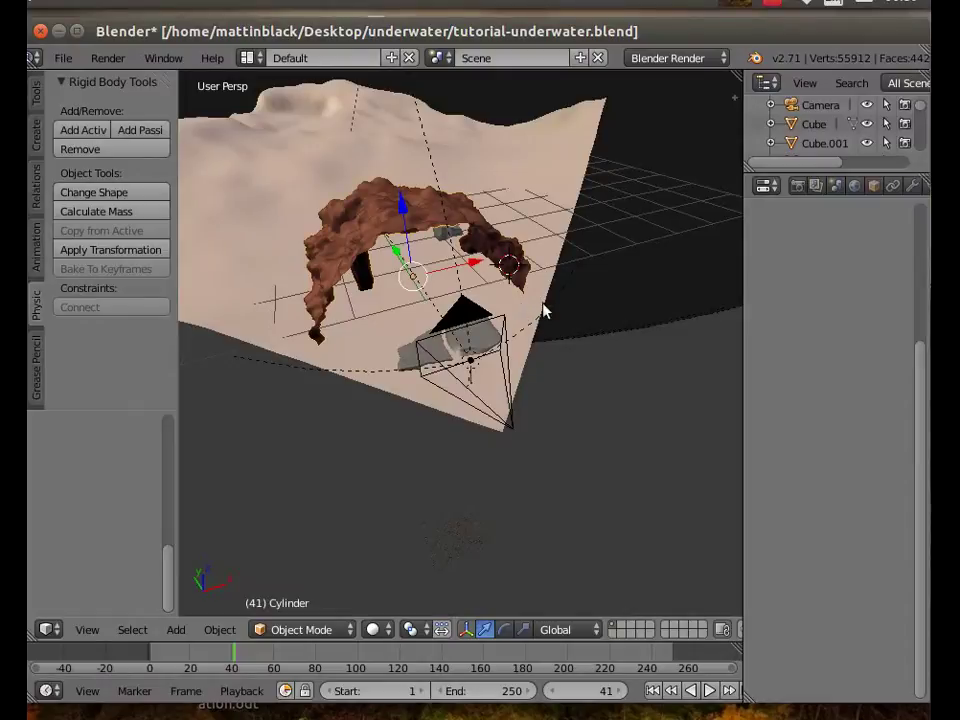
right_click(543, 312)
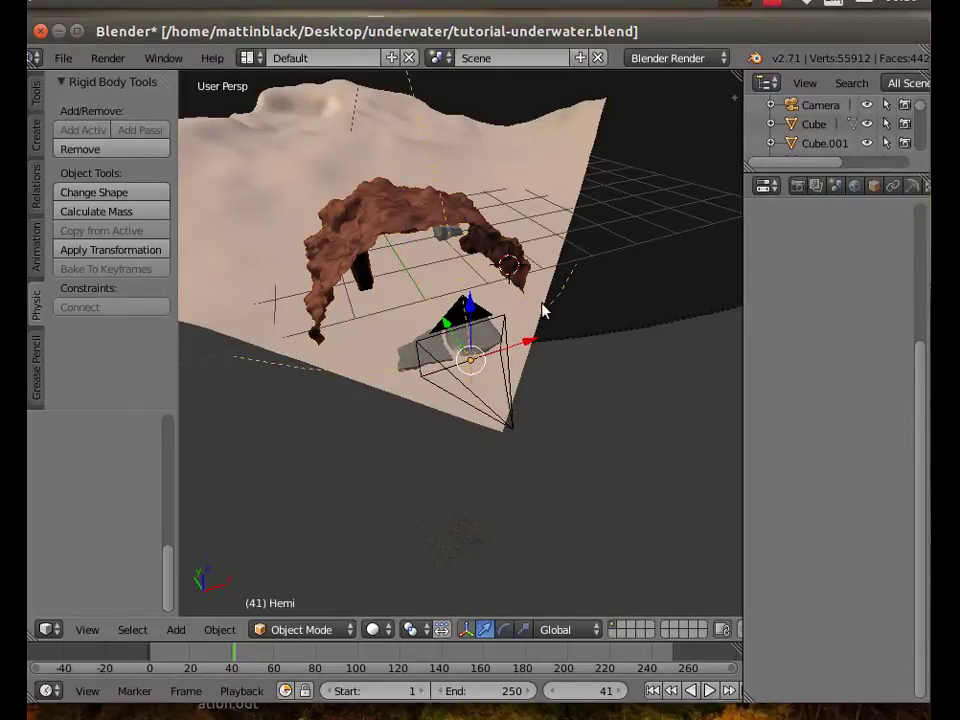
right_click(666, 431)
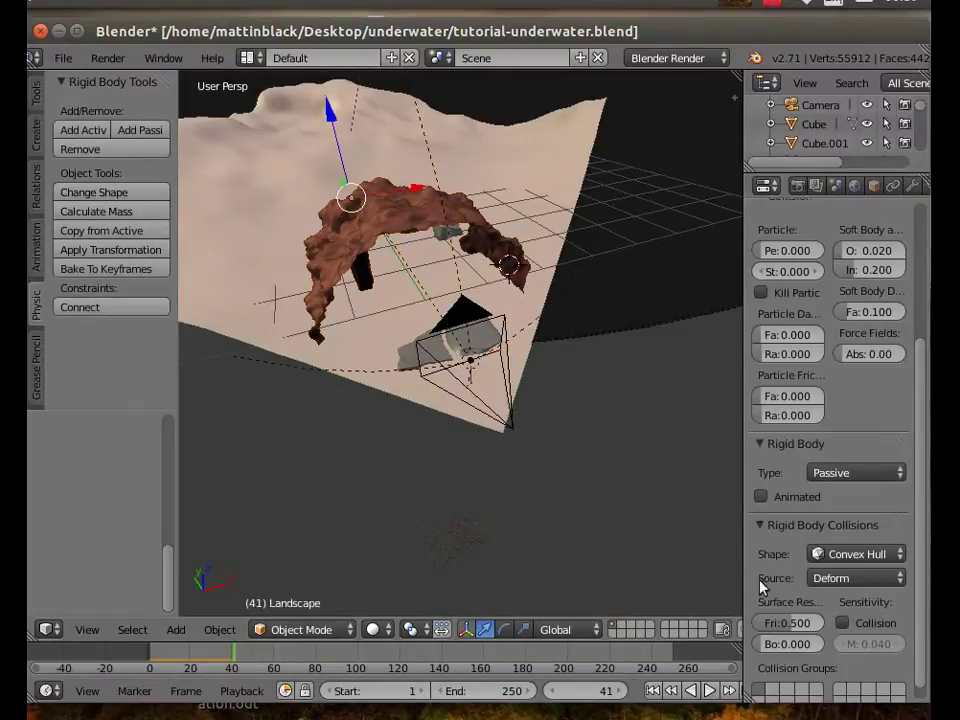
left_click(653, 690)
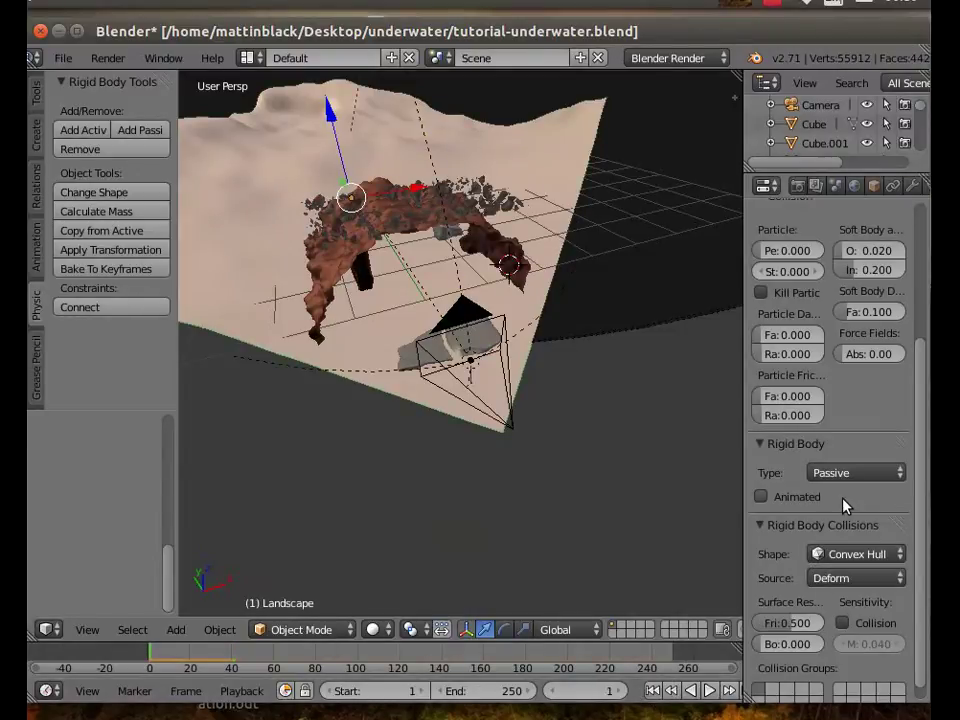
left_click(855, 555)
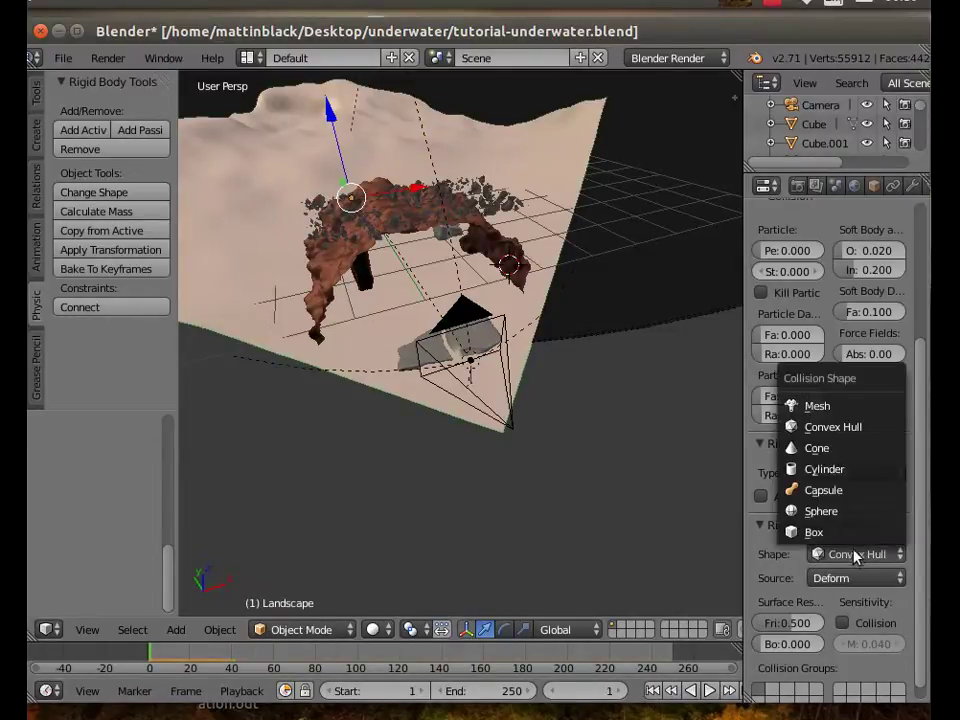
left_click(840, 406)
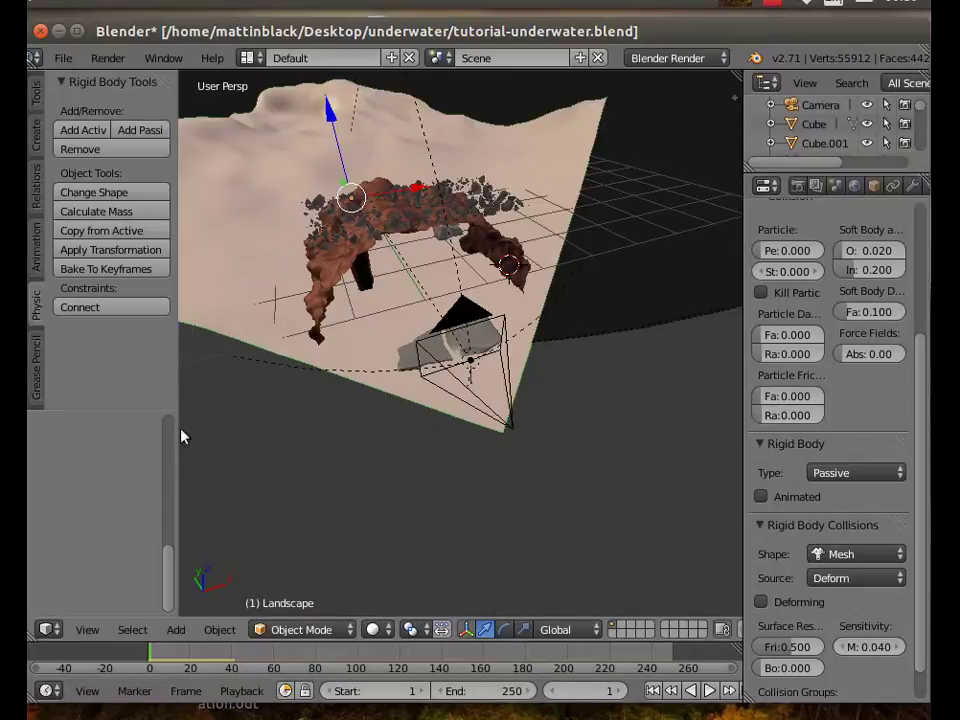
- Play the rigid body simulation until the rocks settle on the landscape, and stop it at frame 174
left_click(710, 691)
left_click(710, 691)
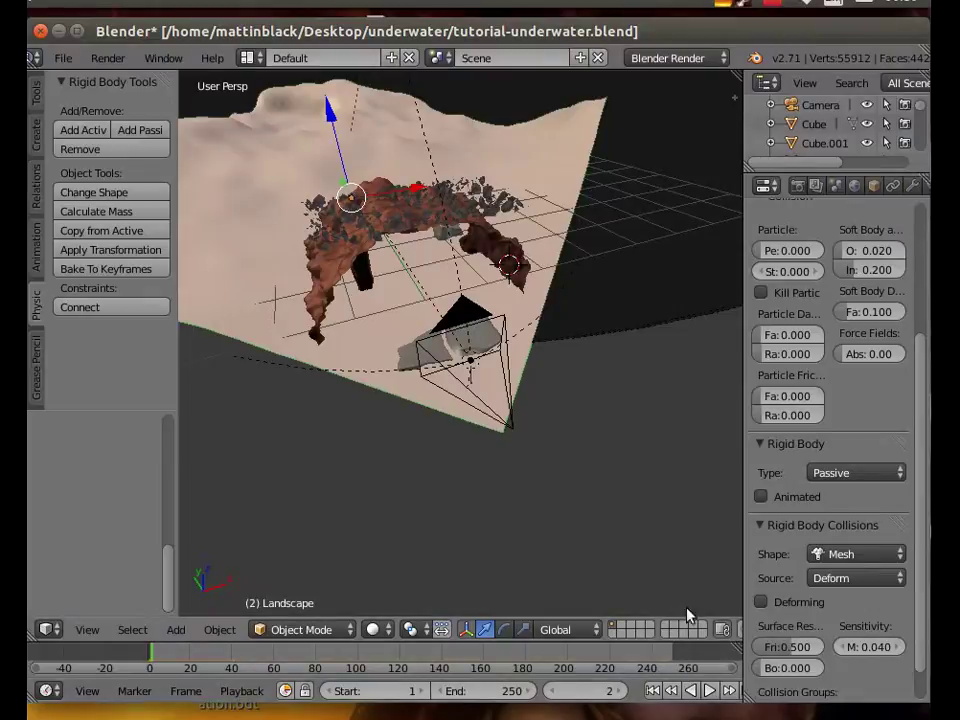
left_click(711, 692)
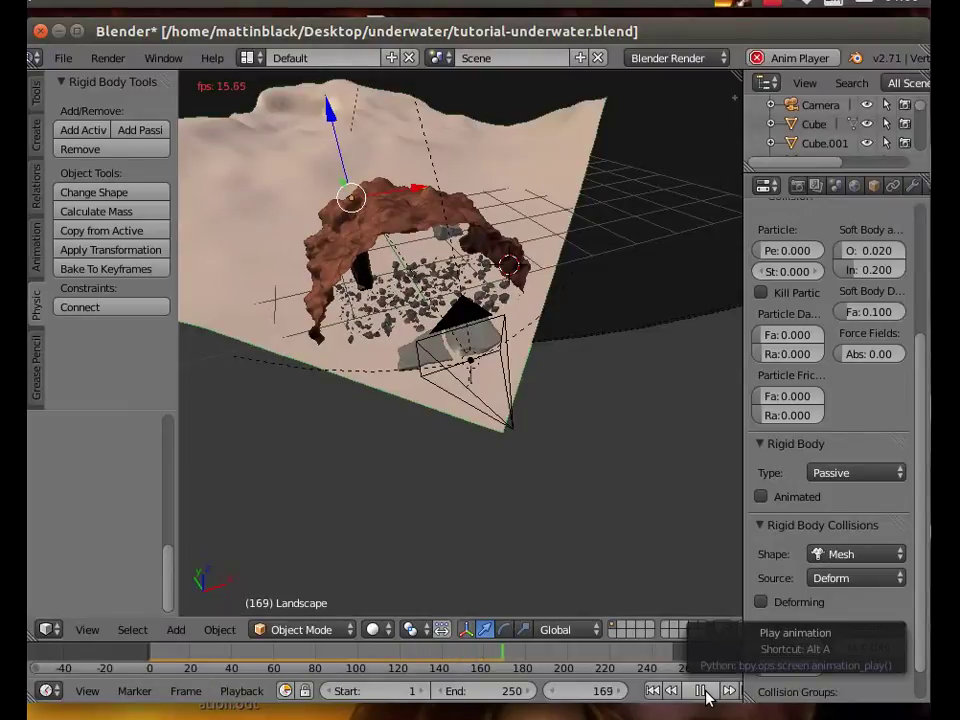
left_click(706, 697)
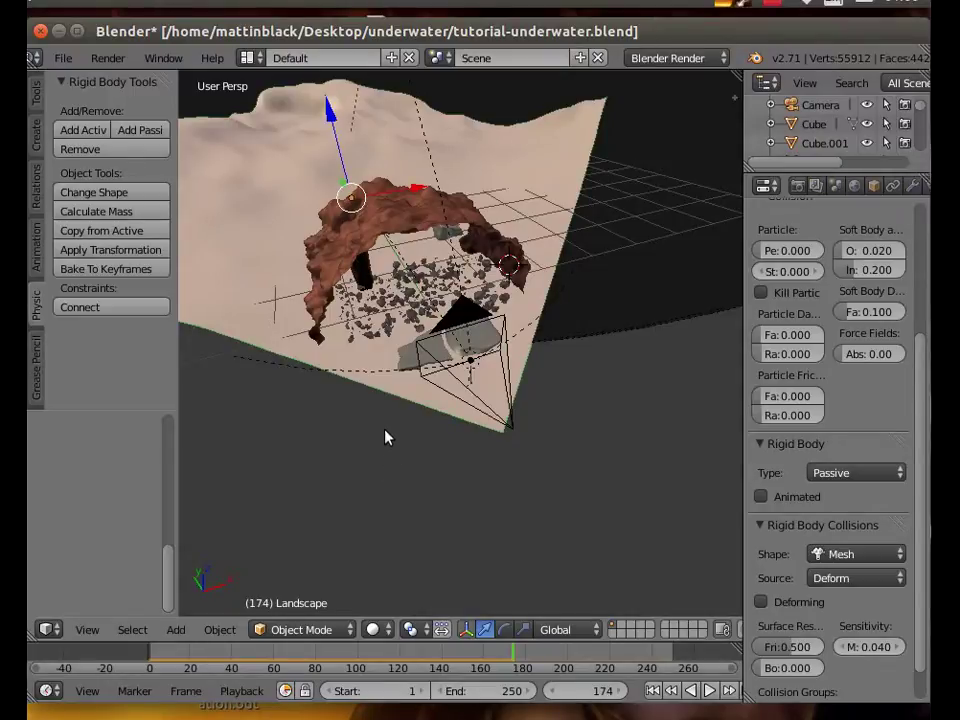
- Box-select the round cluster of original rocks below the landscape, exclude the lamp from the selection, and delete the cluster
scroll(360, 474, "down", 4)
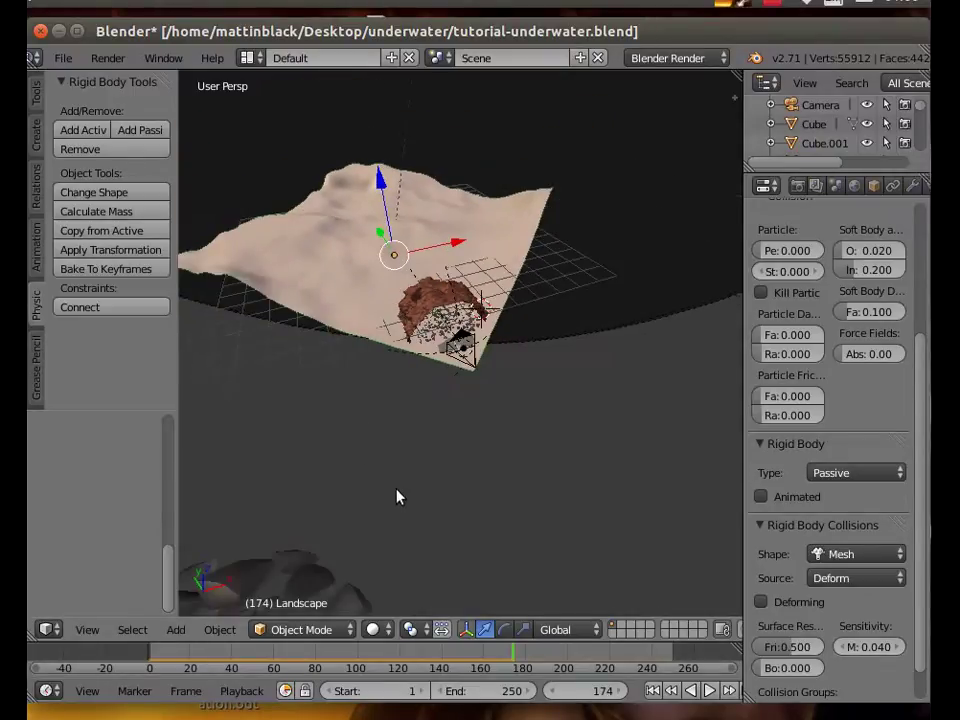
scroll(405, 495, "down", 3)
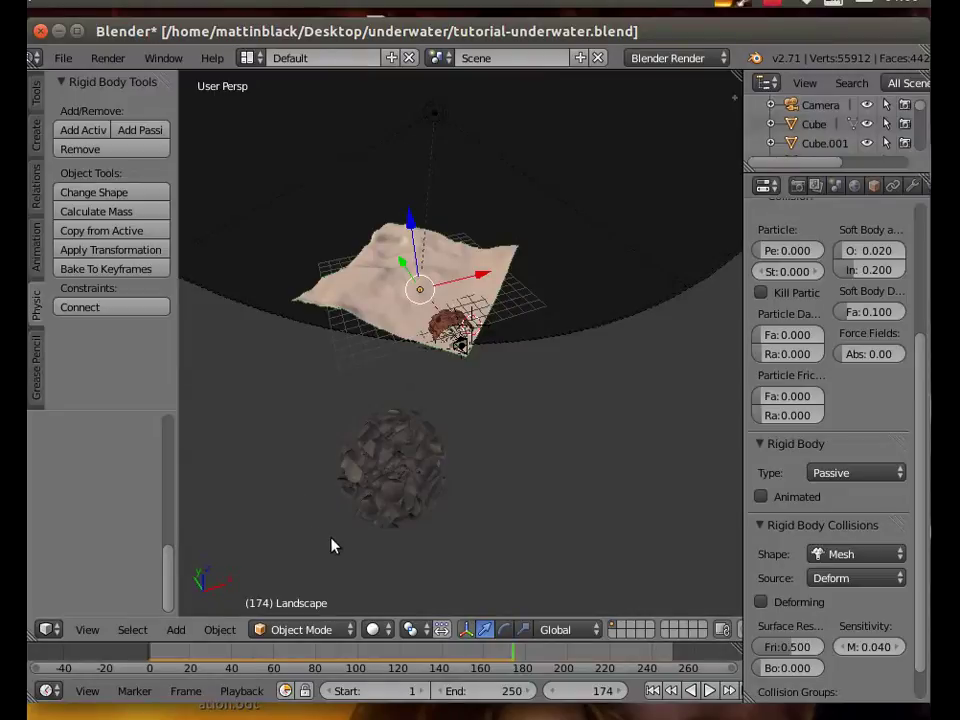
key("ctrl+space")
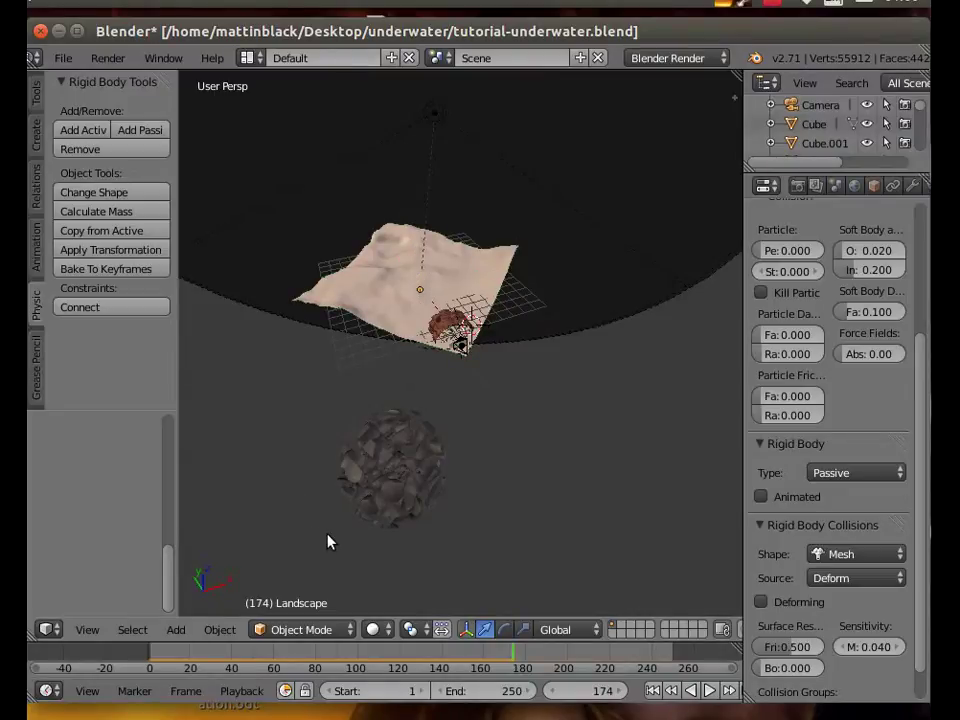
key("b")
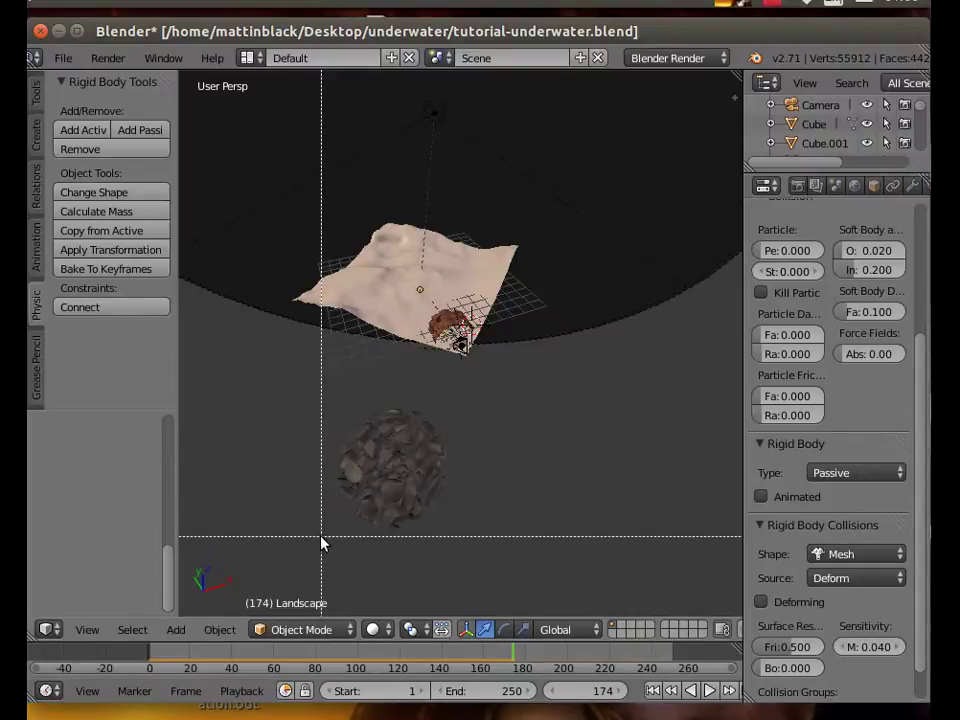
left_click_drag(321, 537, 481, 398)
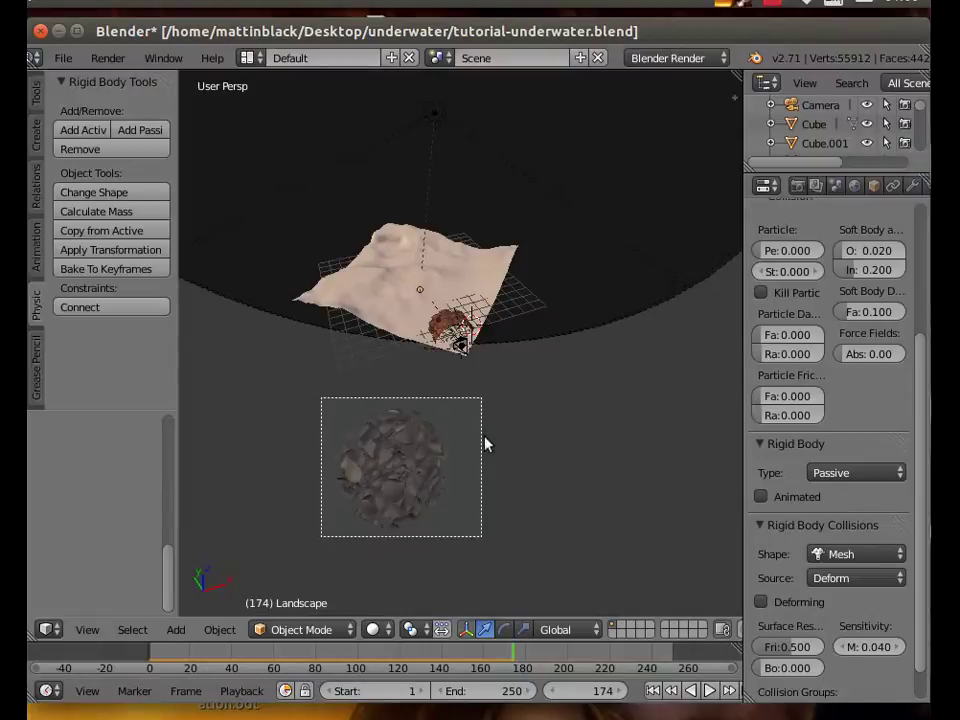
left_click_drag(481, 398, 481, 398)
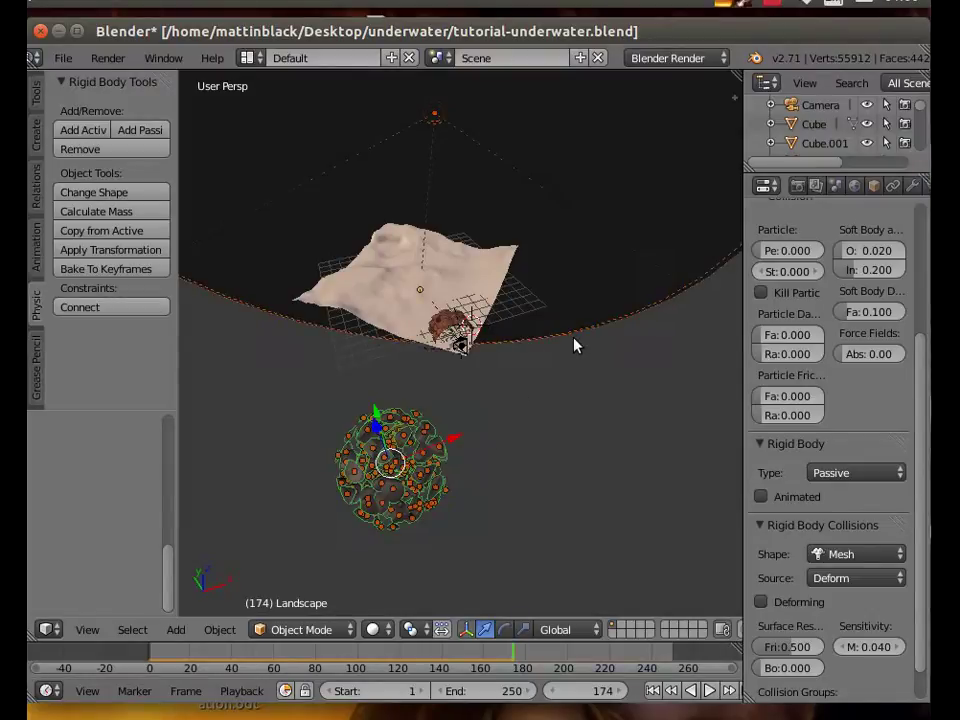
right_click(576, 336)
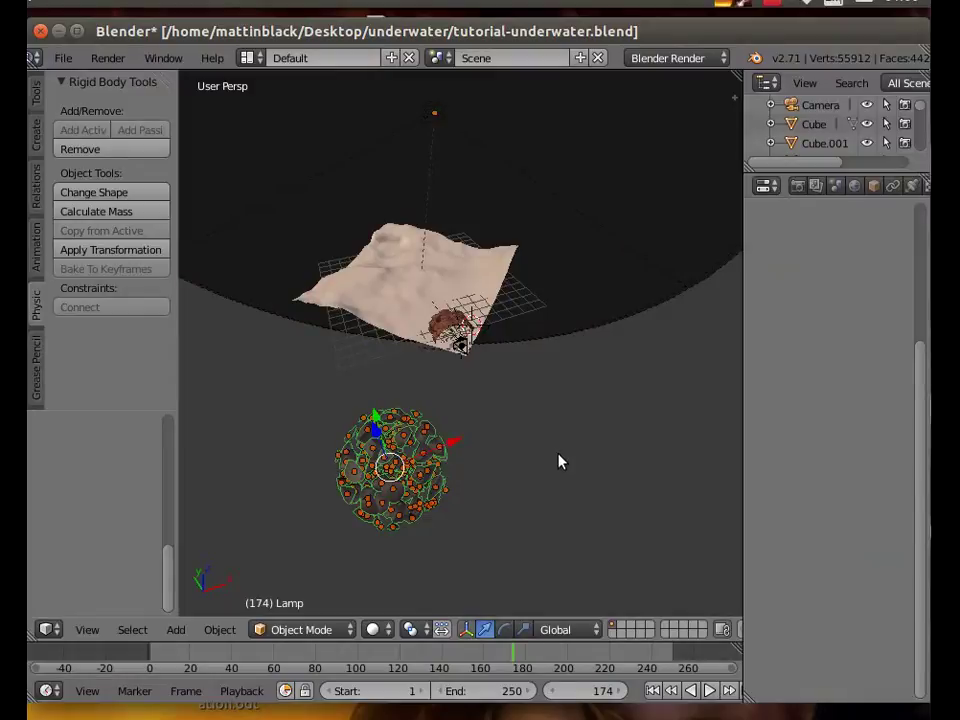
key("x")
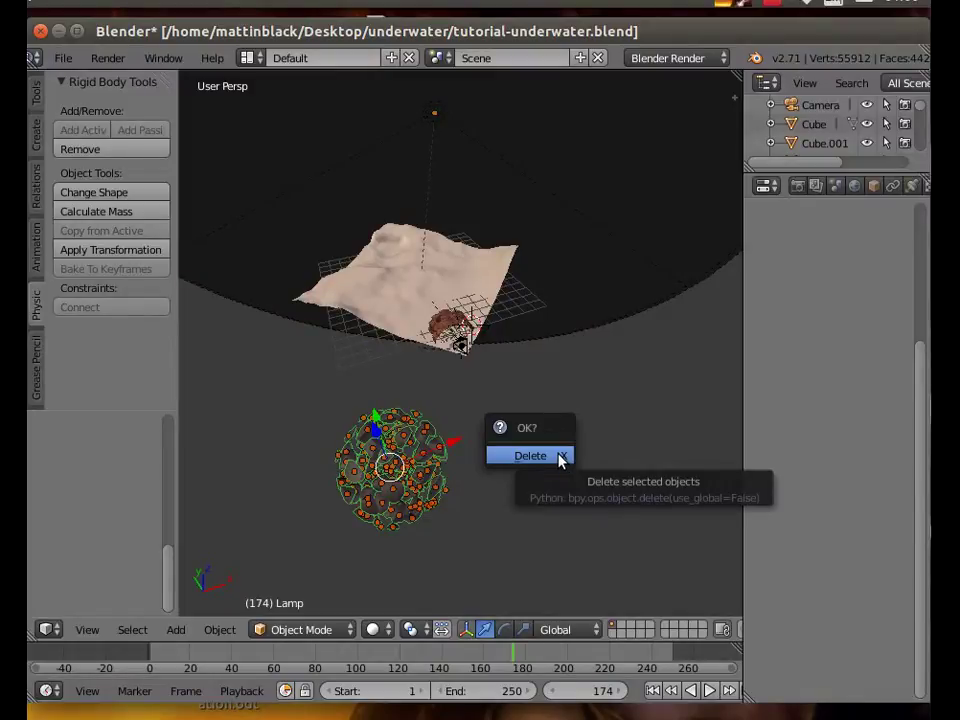
left_click(559, 457)
- Select one fallen rock under the arch, and extend the selection to all objects matching the pattern shroks*
scroll(494, 487, "up", 10)
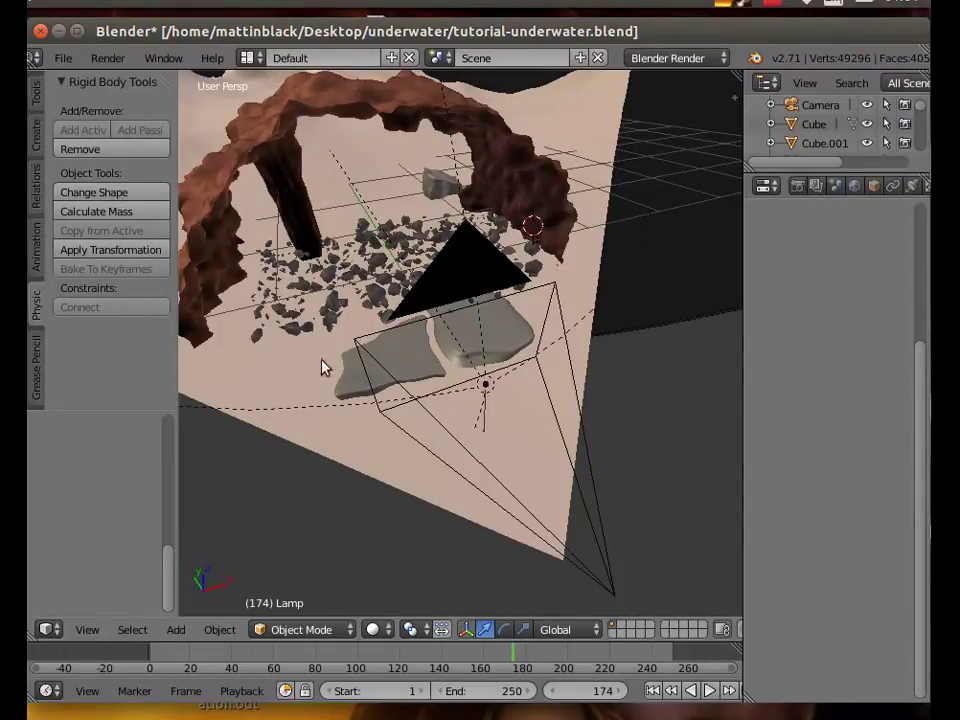
right_click(258, 341)
right_click(258, 341)
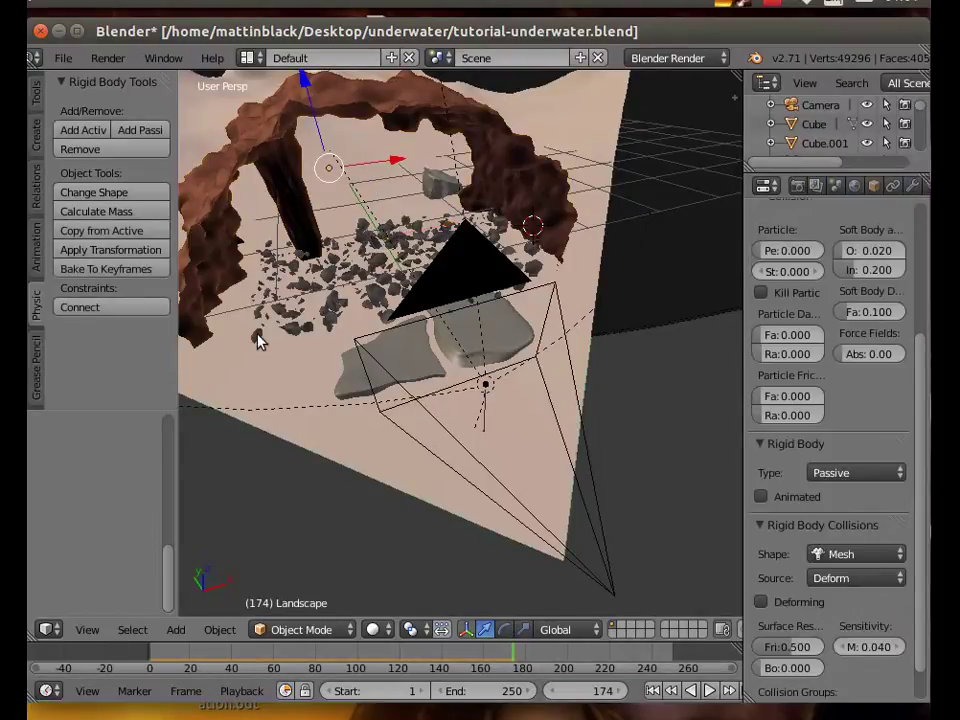
right_click(258, 341)
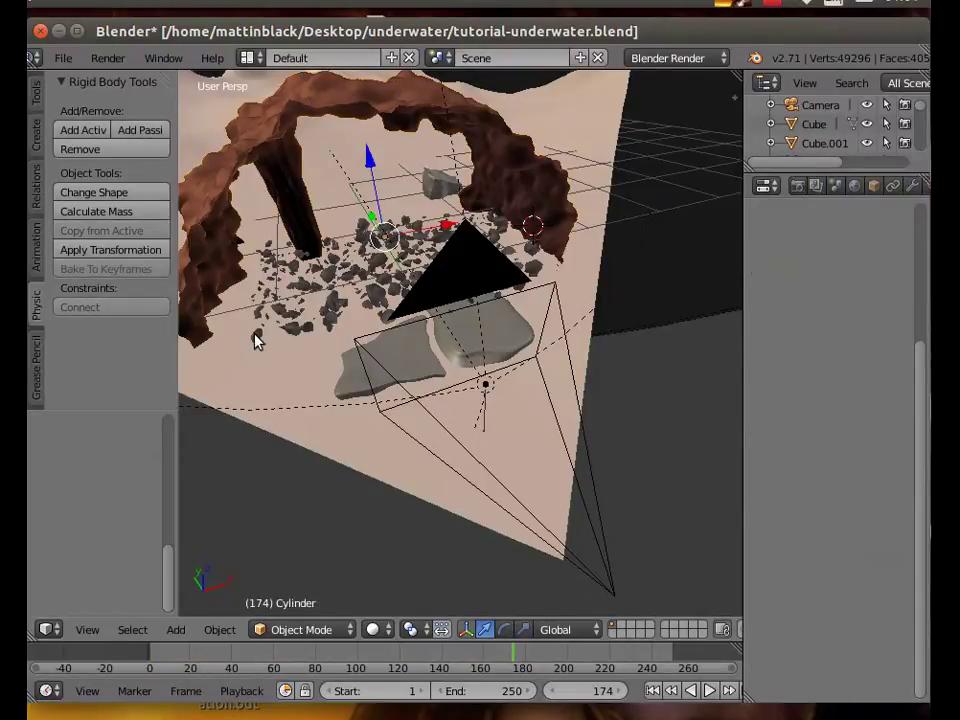
right_click(256, 340)
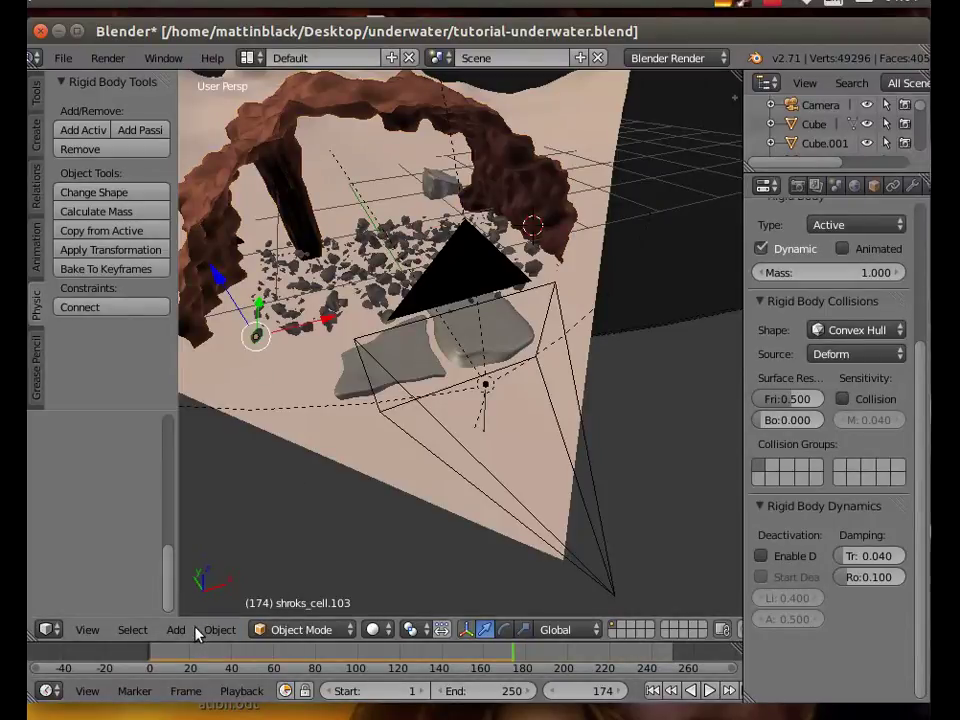
left_click(133, 630)
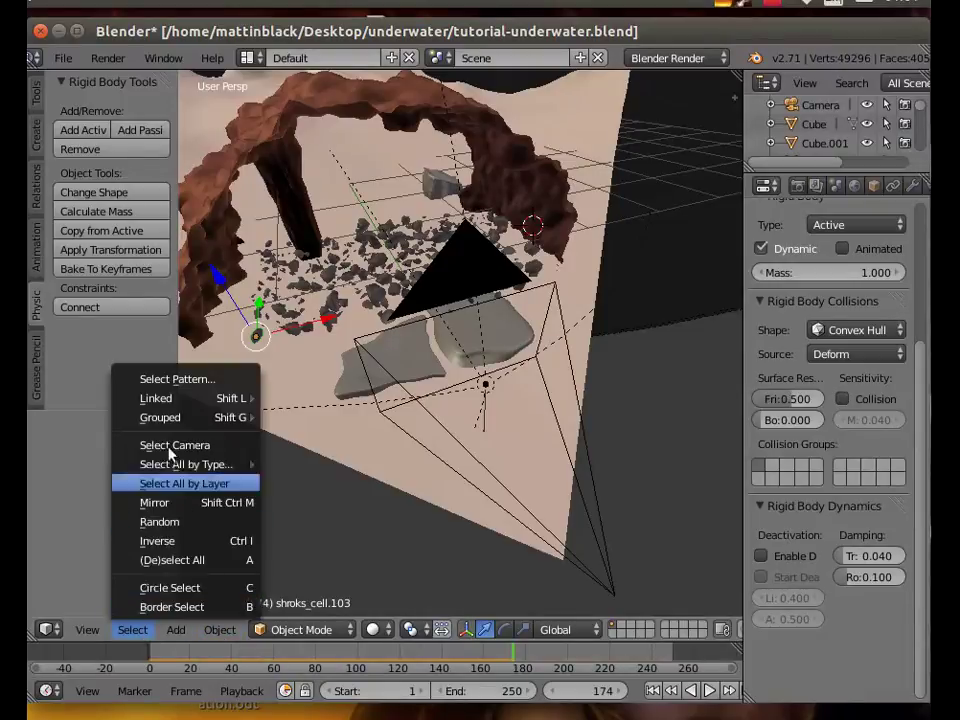
left_click(185, 382)
left_click(337, 416)
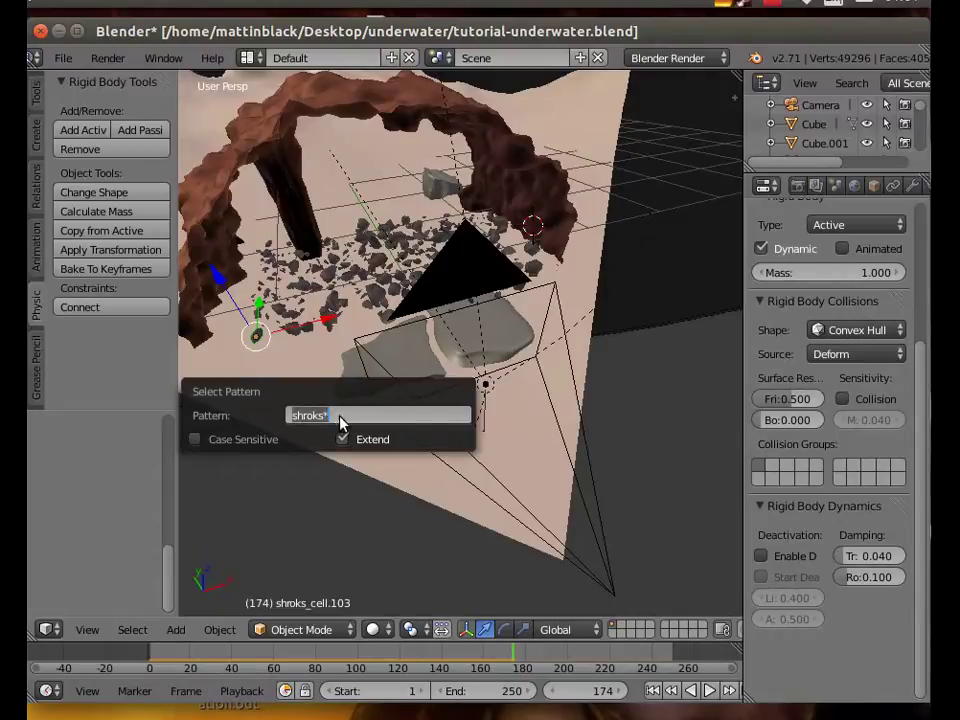
key("Return")
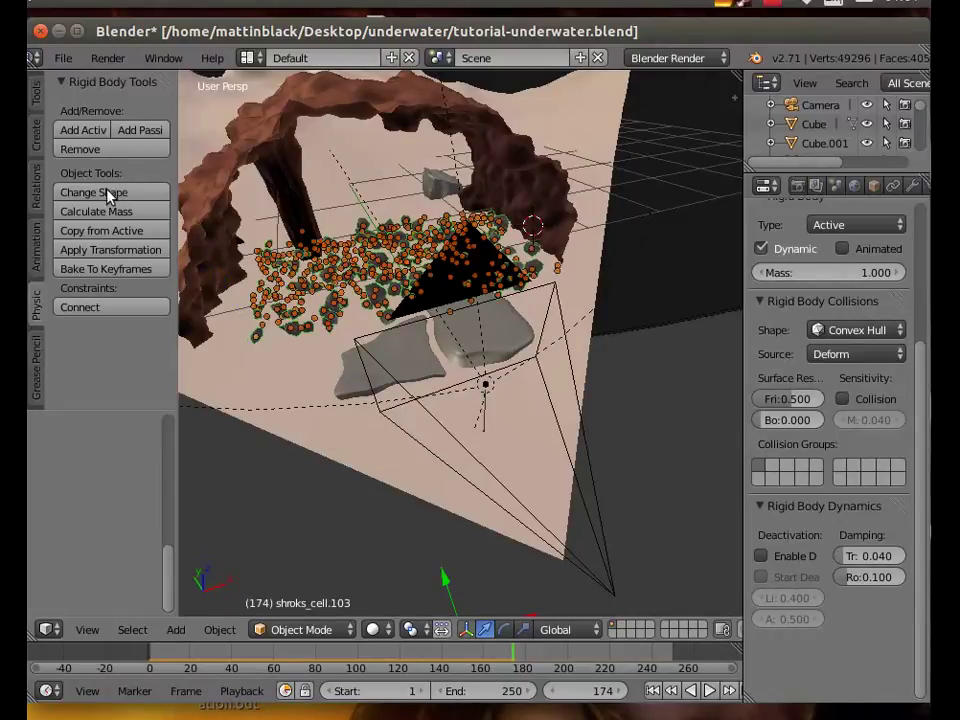
- Apply the simulated transformation to the selected rocks and remove their rigid body physics
left_click(103, 251)
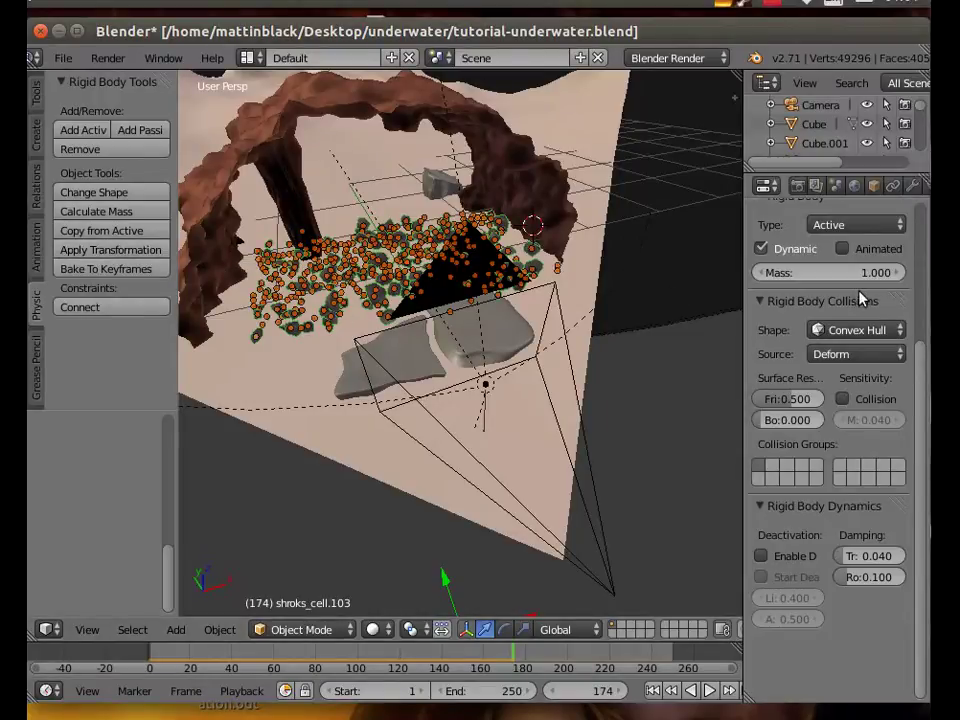
left_click_drag(744, 353, 572, 352)
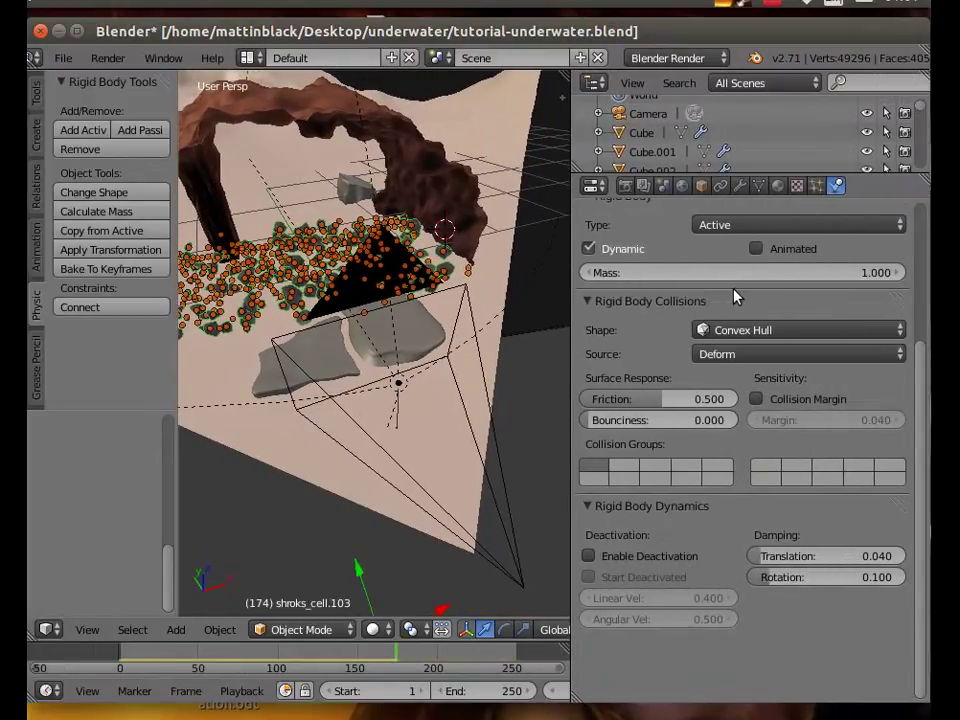
left_click(95, 150)
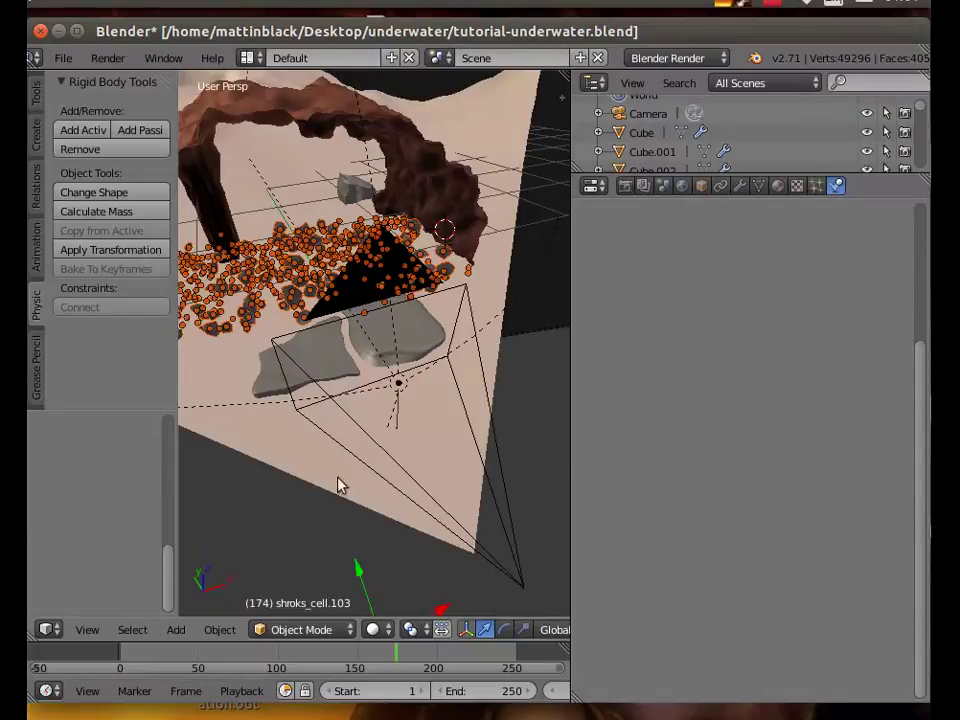
- Examine how the scattered rocks lie under the arch, through the scene camera and from above
left_click(87, 629)
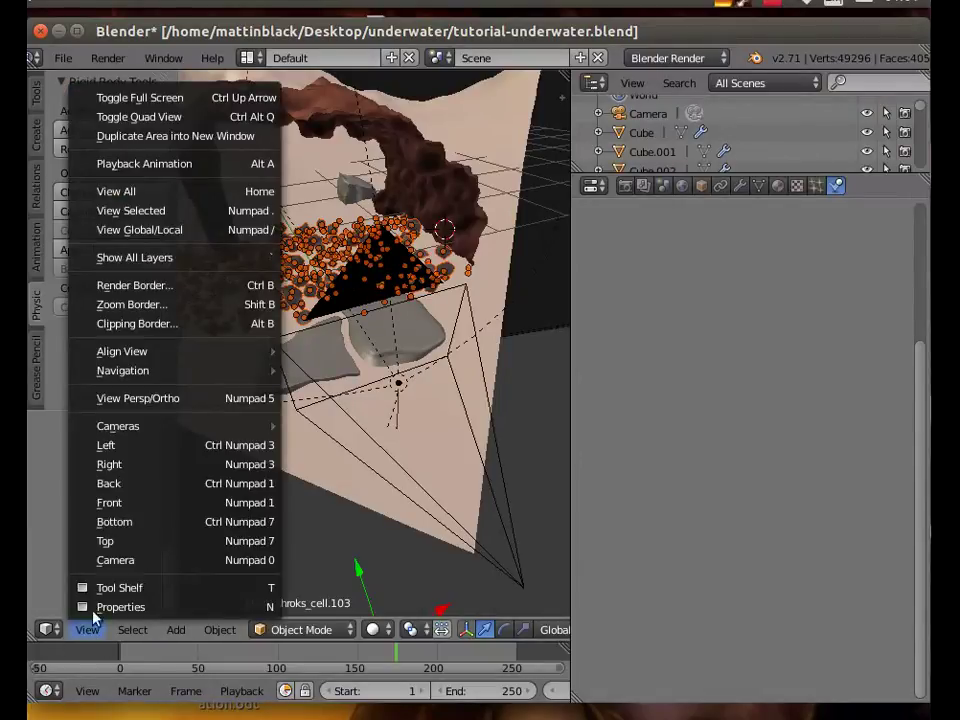
left_click(116, 560)
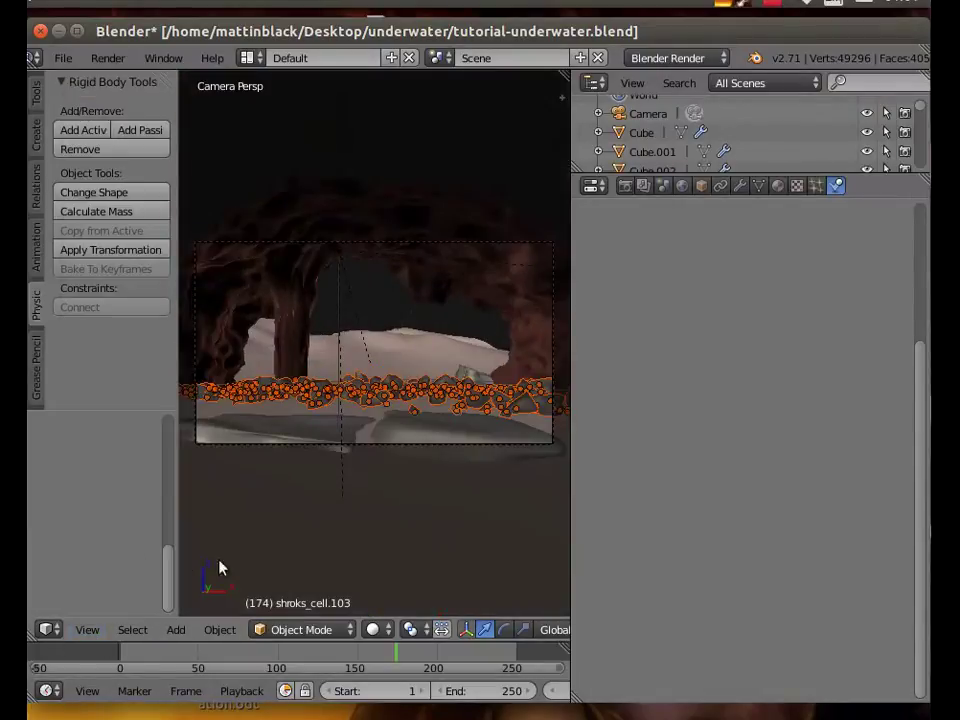
scroll(298, 568, "up", 2)
scroll(298, 568, "down", 2)
scroll(305, 421, "up", 1)
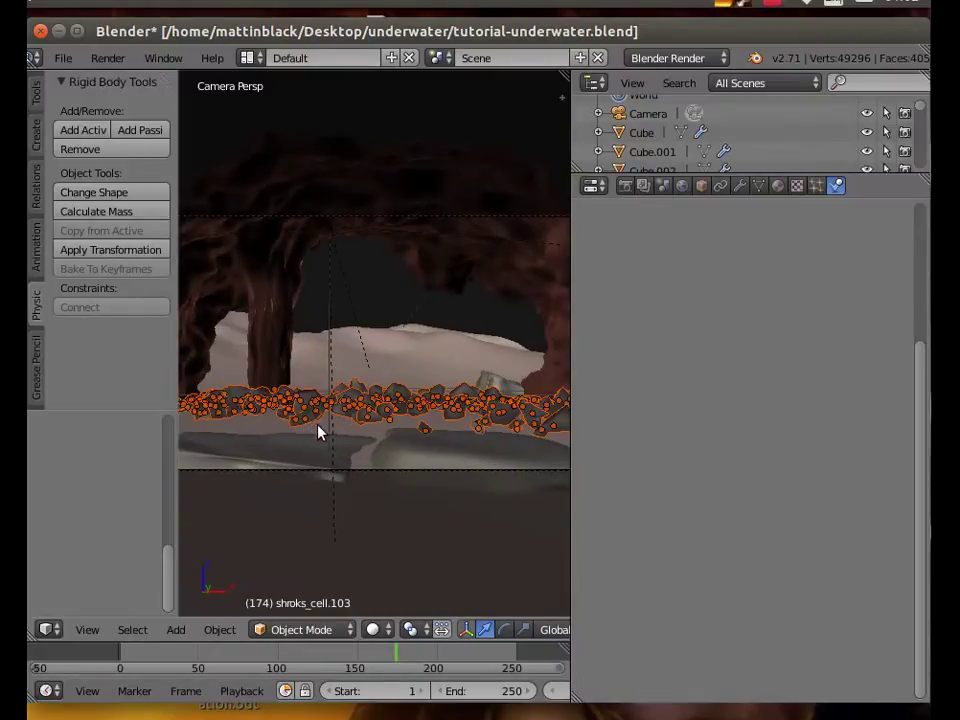
scroll(337, 432, "down", 2)
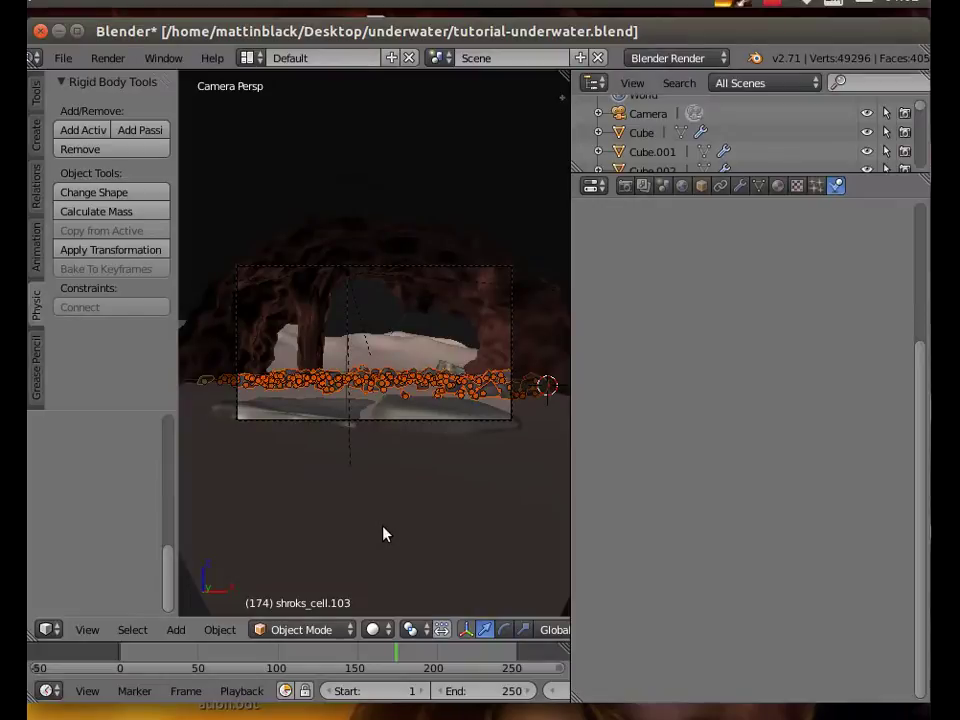
middle_click_drag(366, 491, 378, 116)
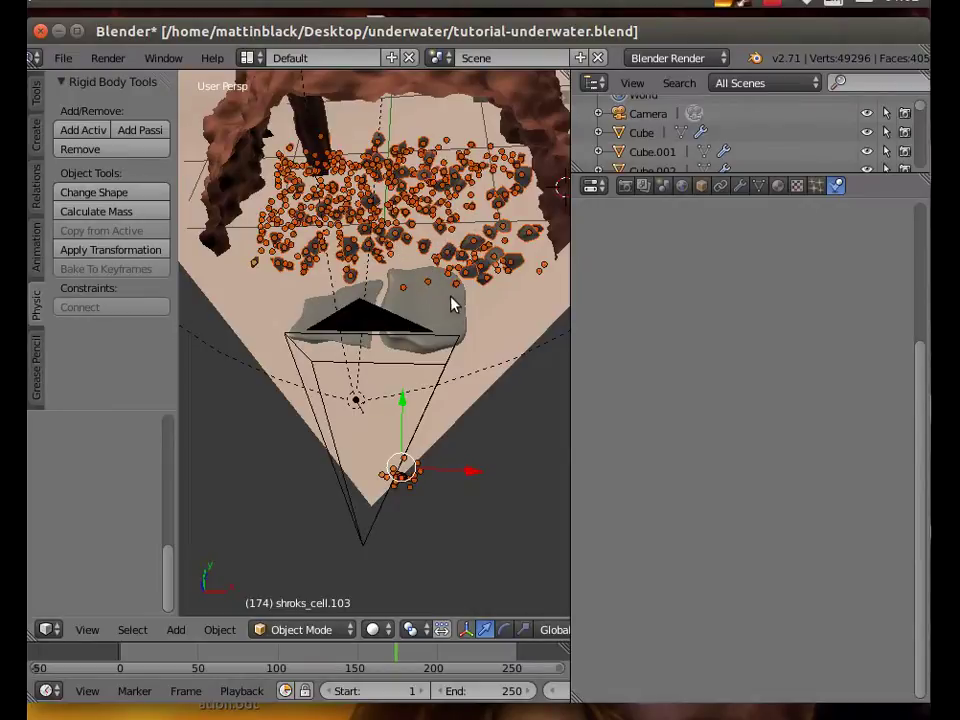
mouse_move(431, 364)
middle_mouse_down()
mouse_move(368, 364)
mouse_move(364, 336)
mouse_move(399, 280)
mouse_move(422, 292)
mouse_move(420, 345)
middle_mouse_up()
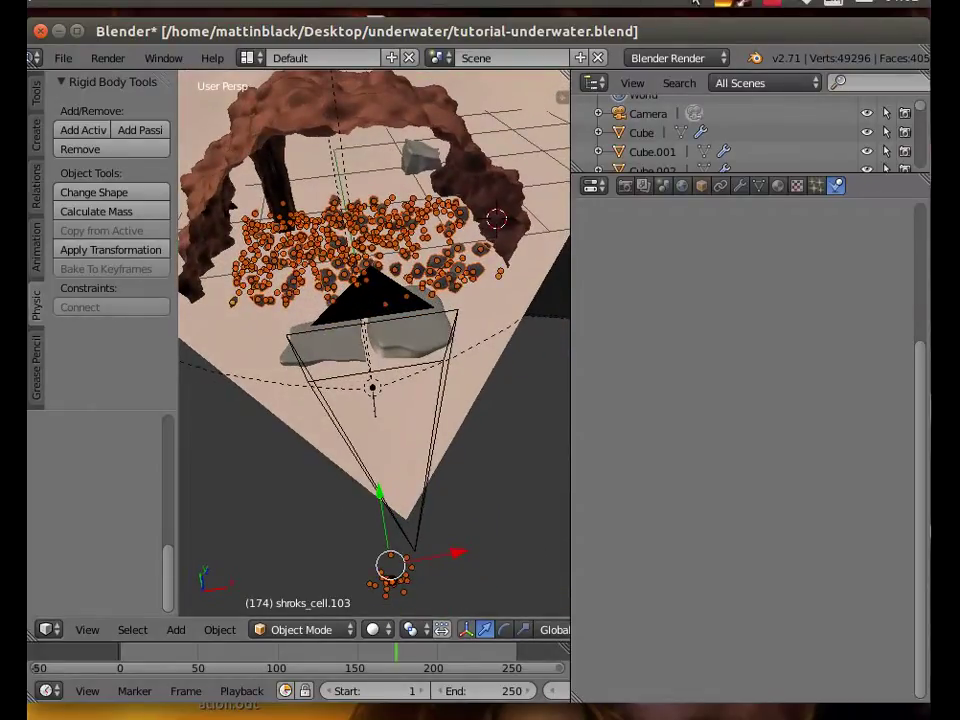
left_click(777, 6)
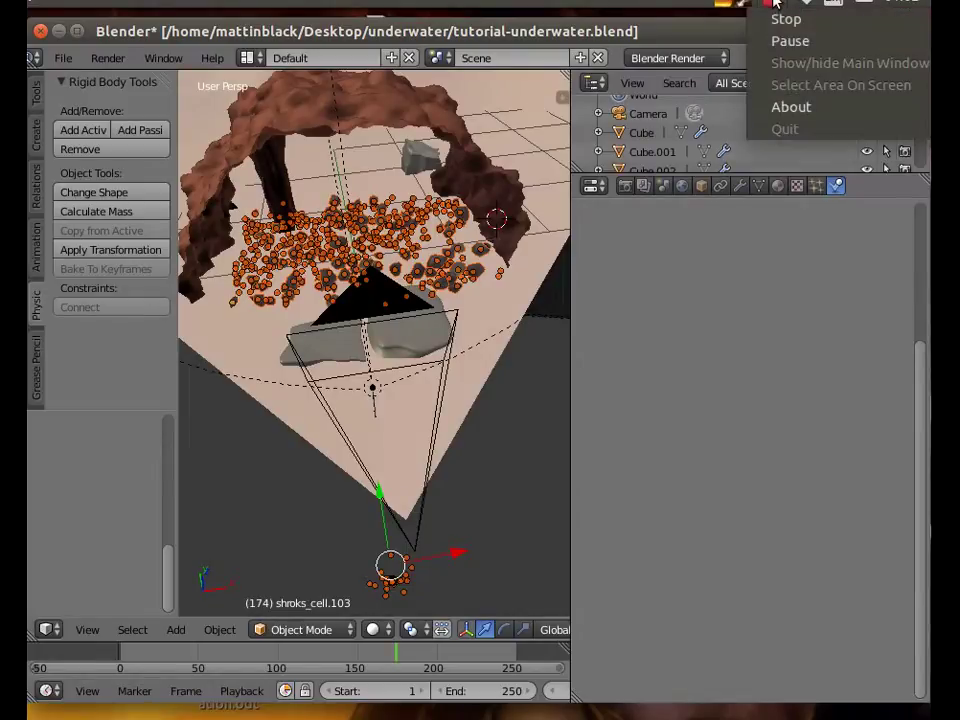
- Review the rendered image of the rocks under the arch and hide the render view
left_click(782, 42)
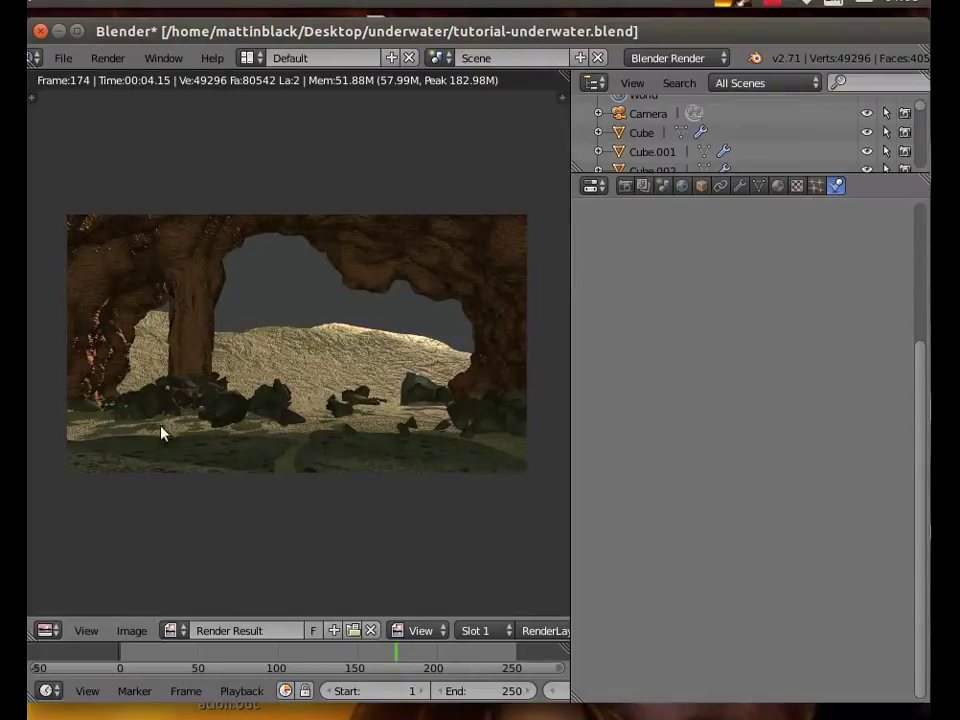
left_click(109, 59)
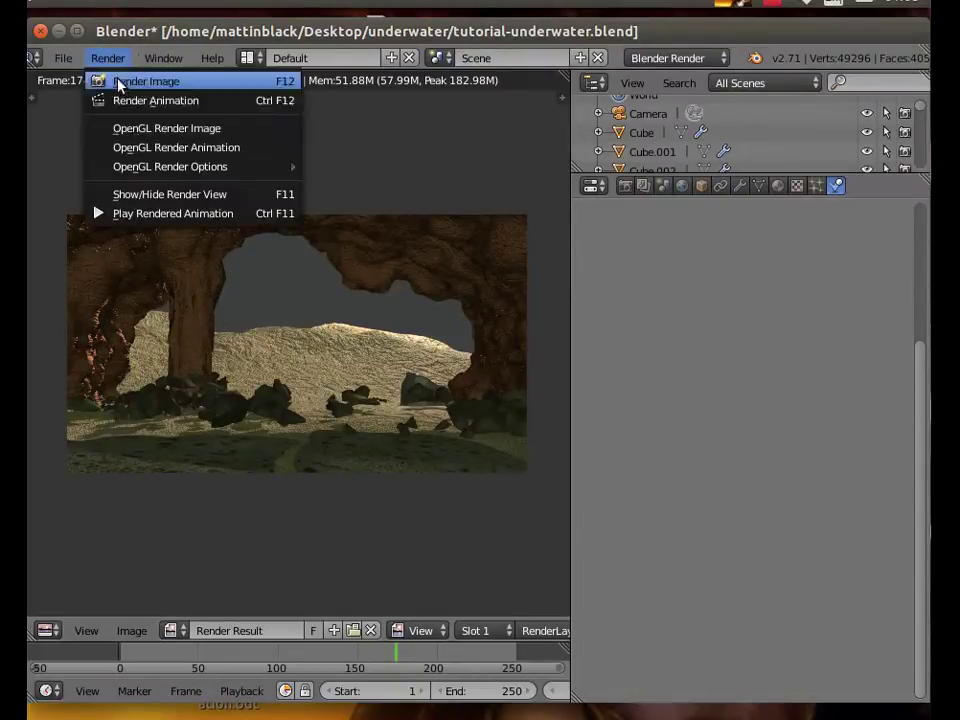
left_click(163, 200)
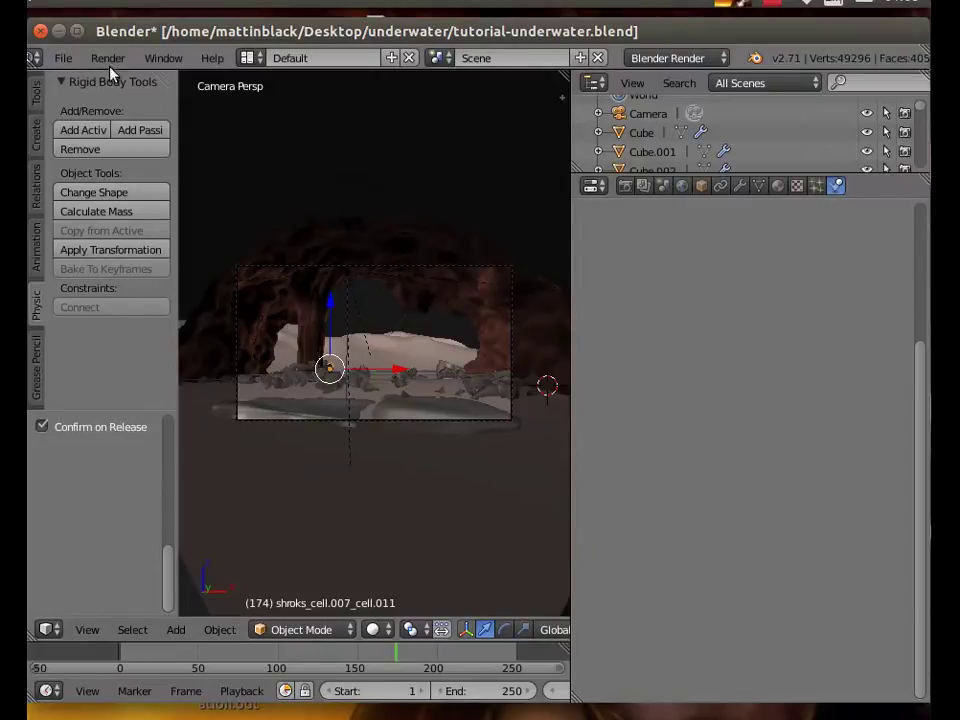
- Append the smooth-rox group from rox.blend and show the appended rocks from the top view
left_click(62, 58)
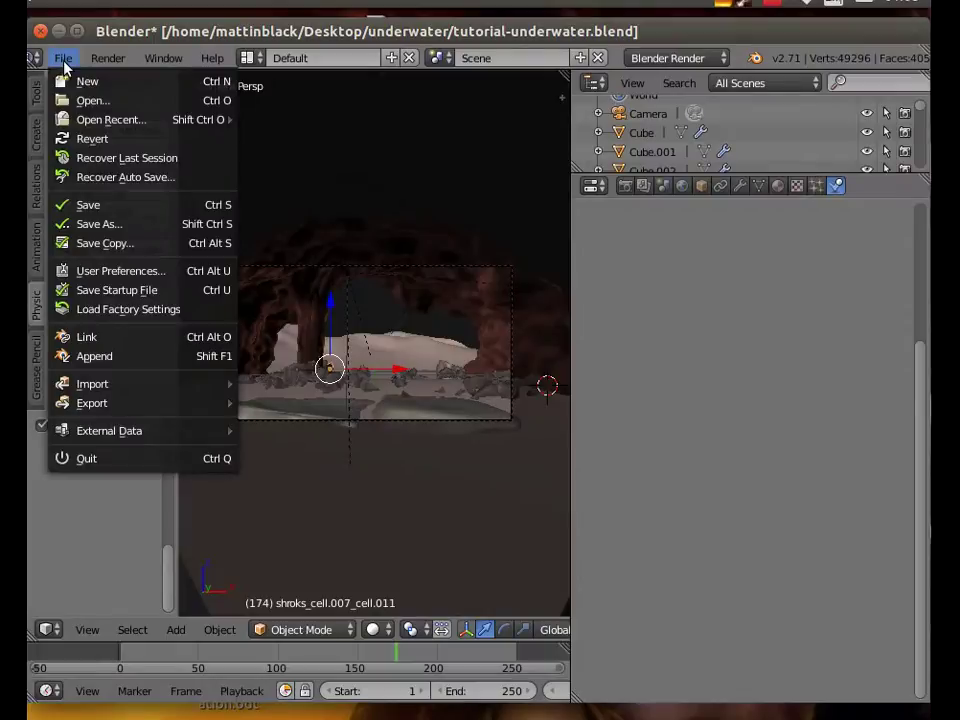
left_click(107, 358)
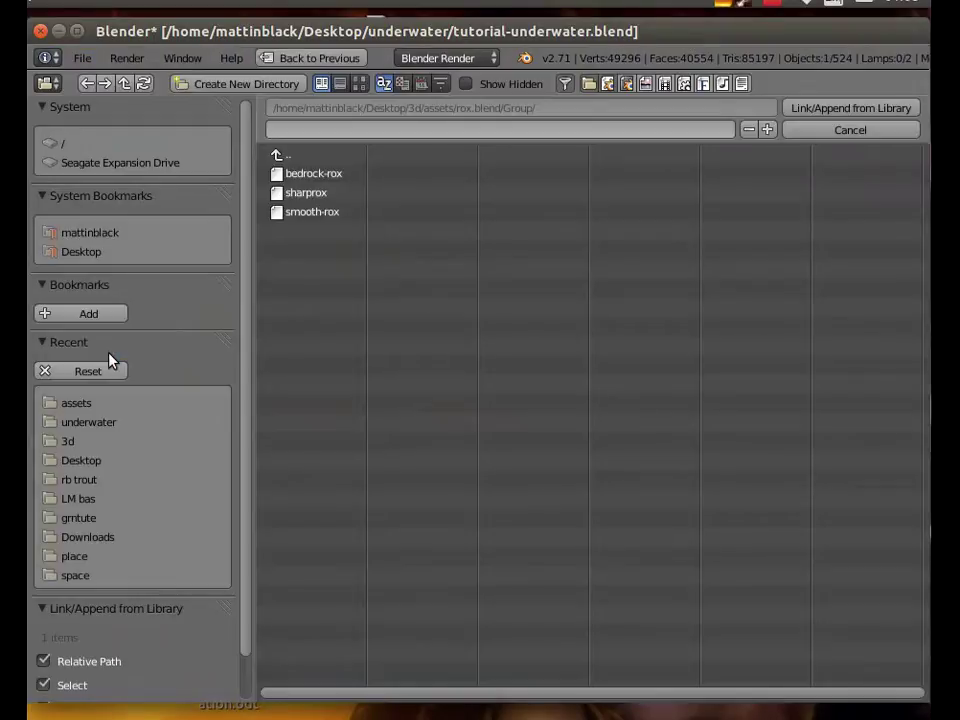
left_click(317, 212)
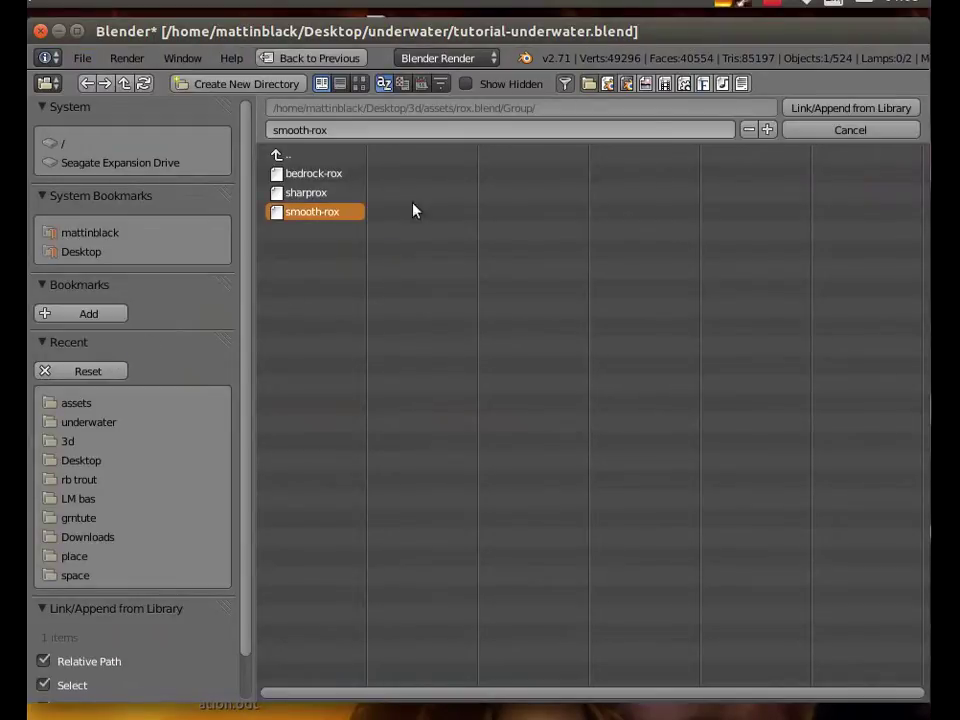
left_click(852, 107)
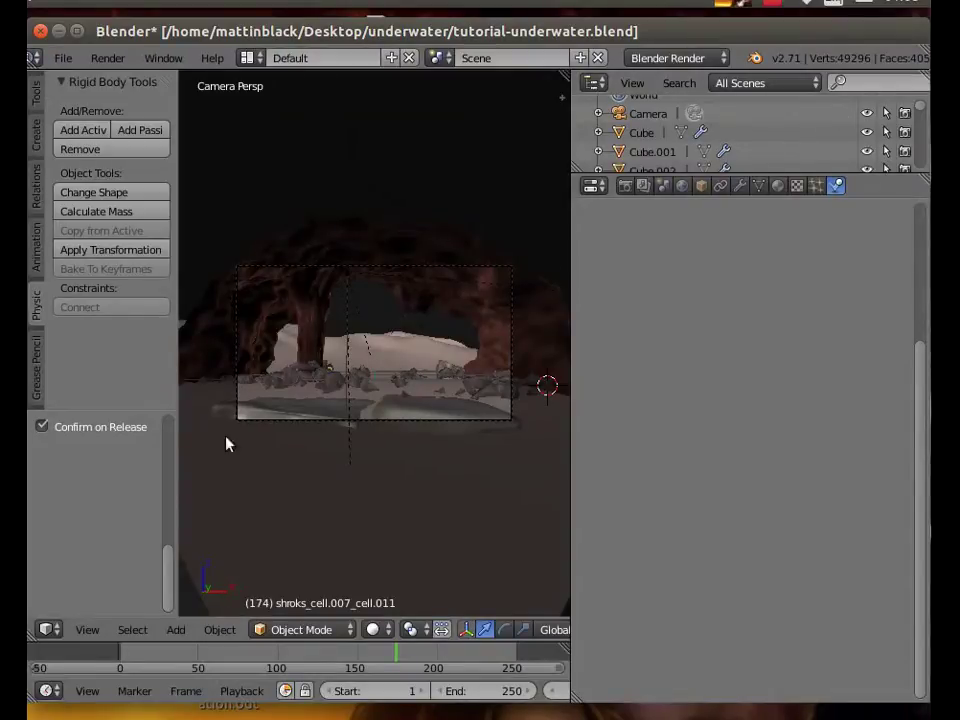
left_click(90, 632)
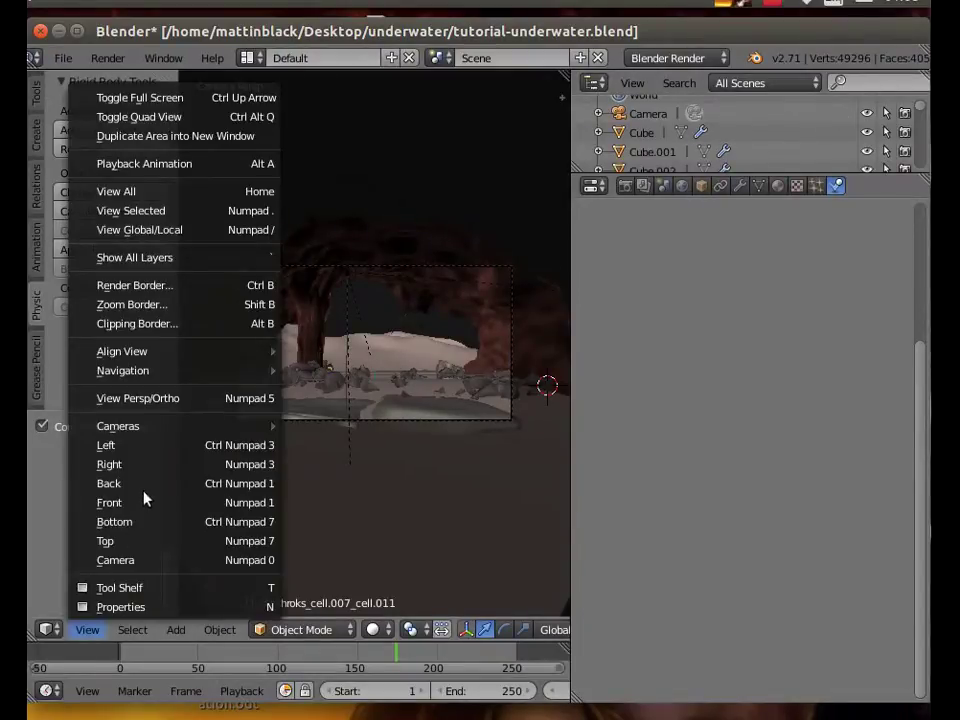
left_click(128, 544)
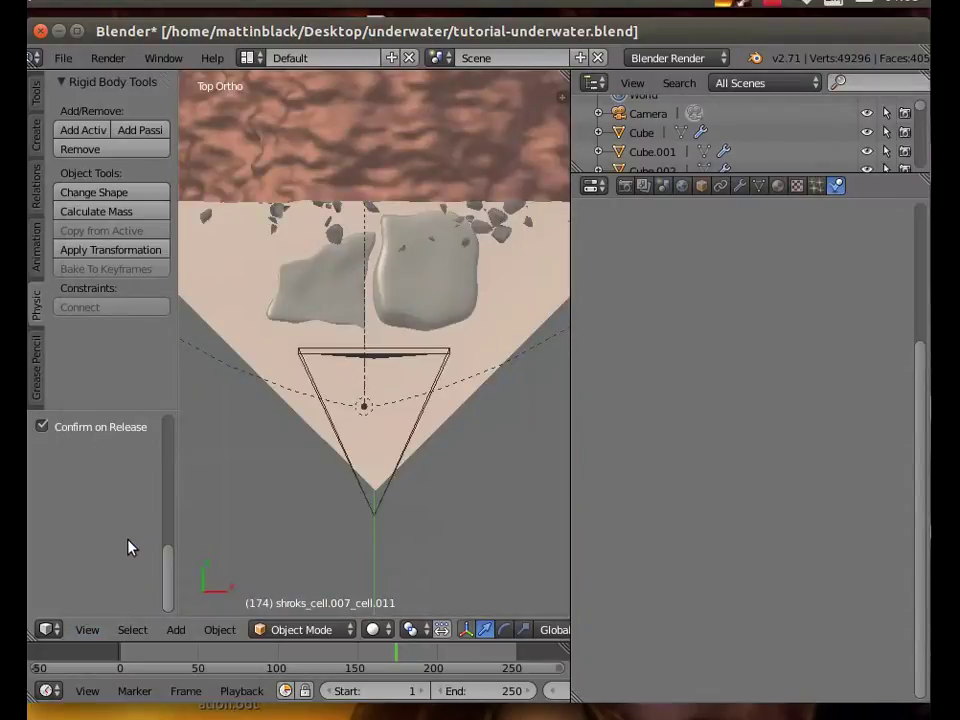
scroll(384, 431, "down", 6)
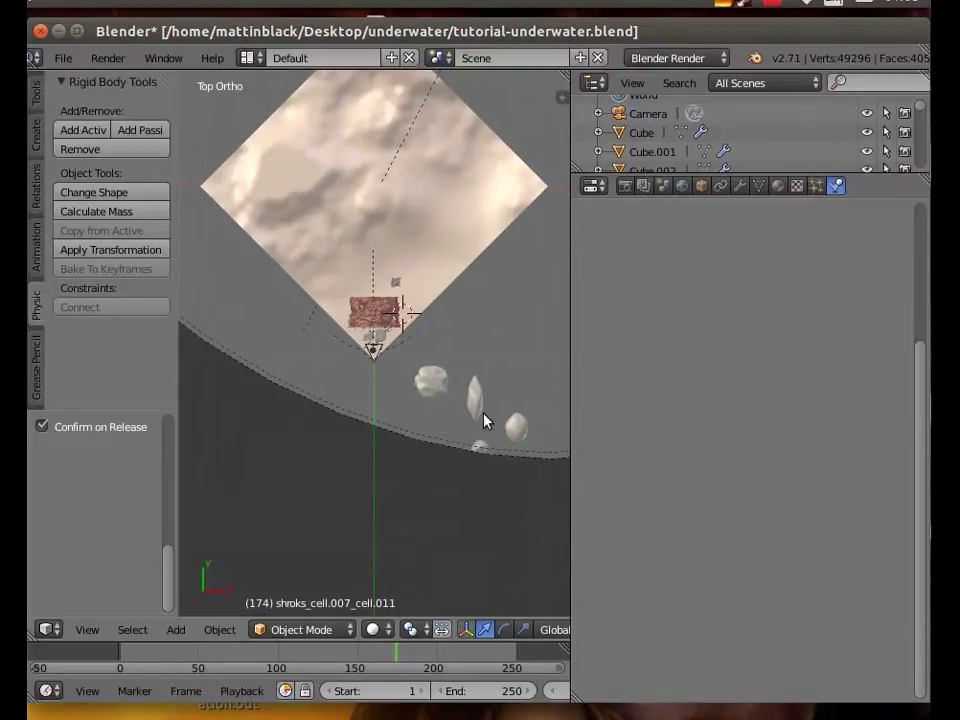
right_click(481, 410)
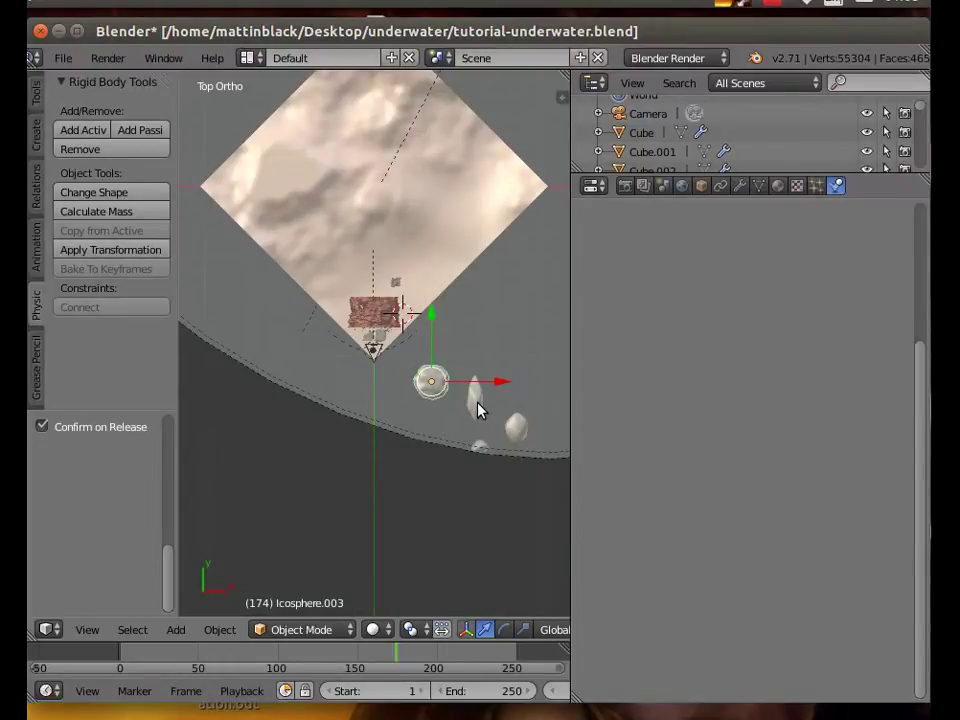
right_click(519, 432, "shift")
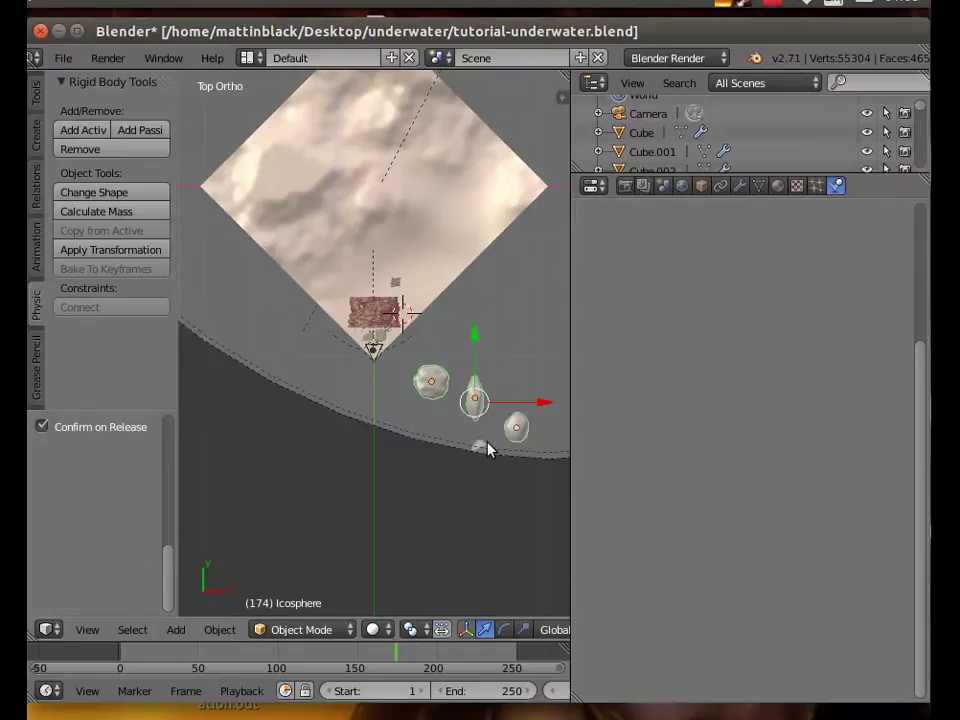
right_click(483, 448, "shift")
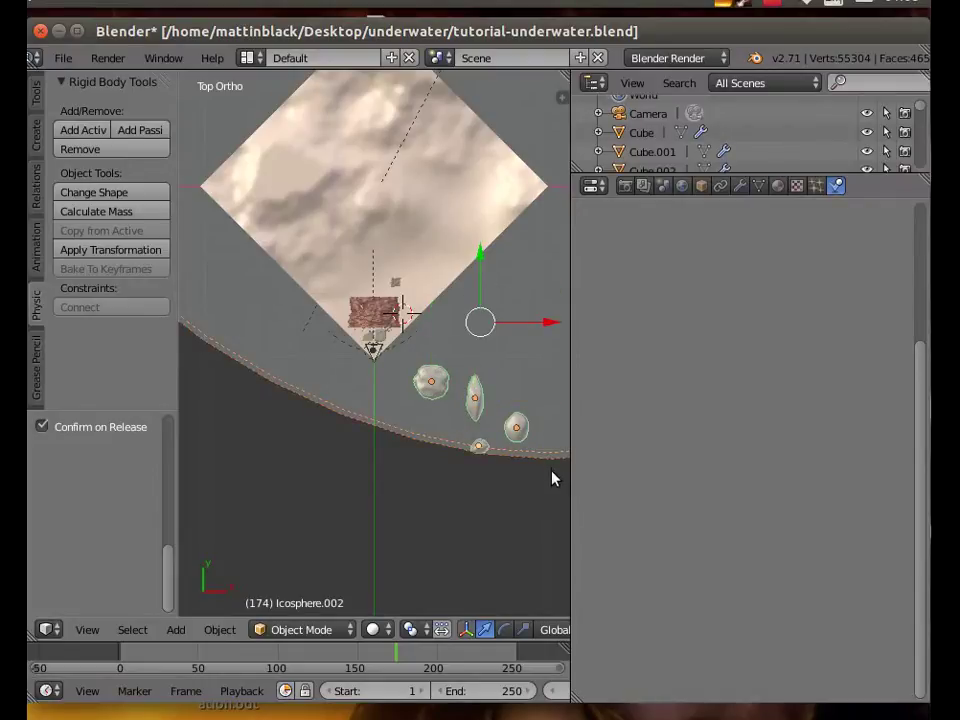
right_click(464, 428)
right_click(481, 449)
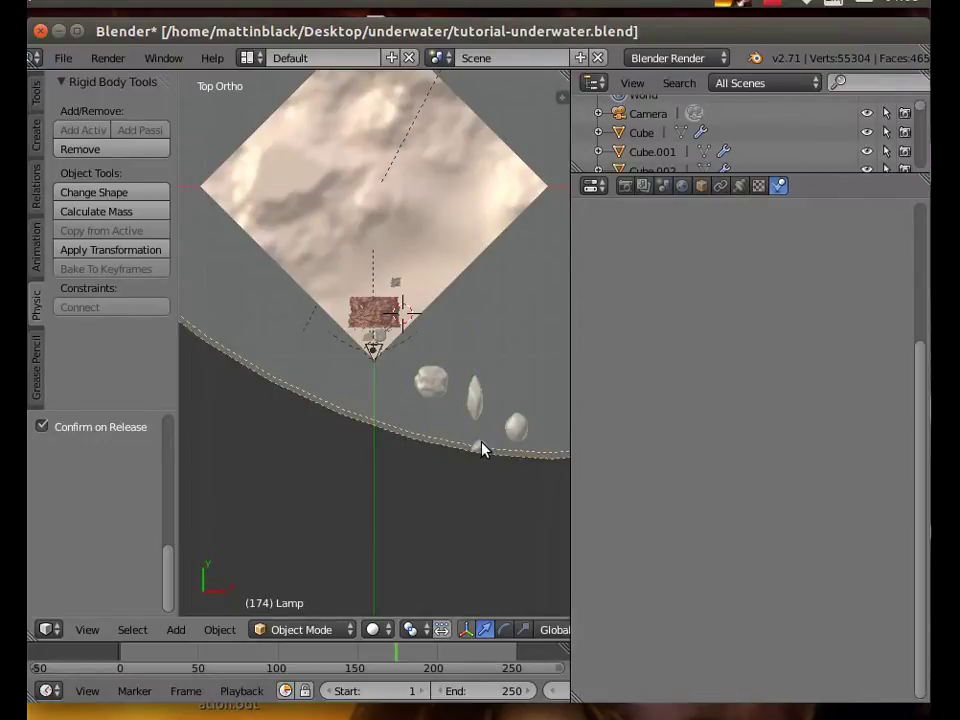
- Move the smallest smooth rock along Y, away from the lamp's circle and up beside the other smooth rocks
right_click(481, 449)
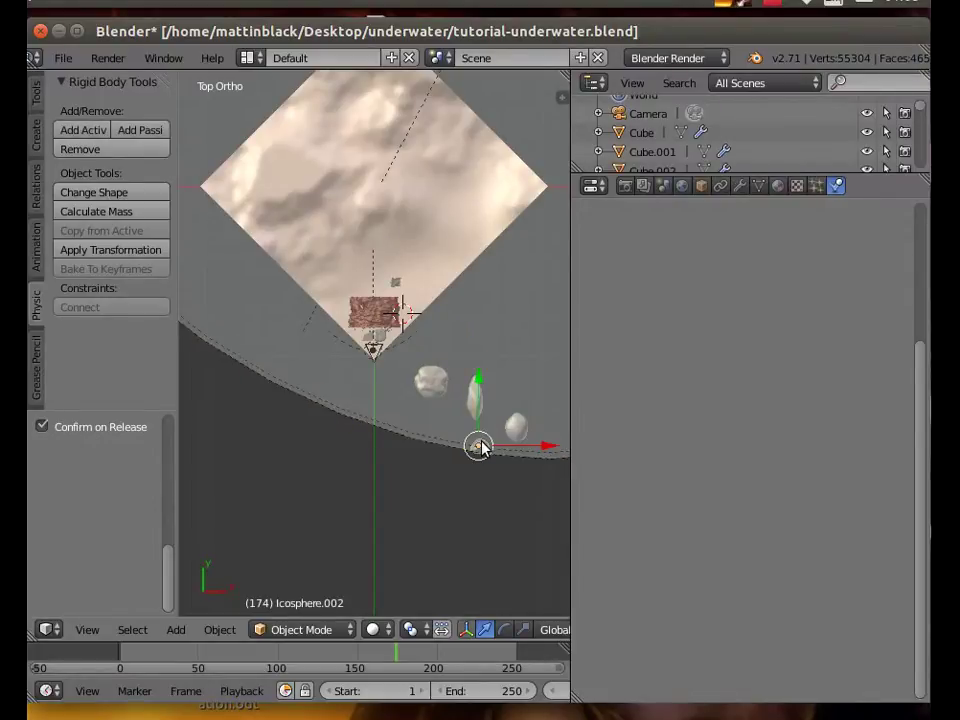
key("g")
key("y")
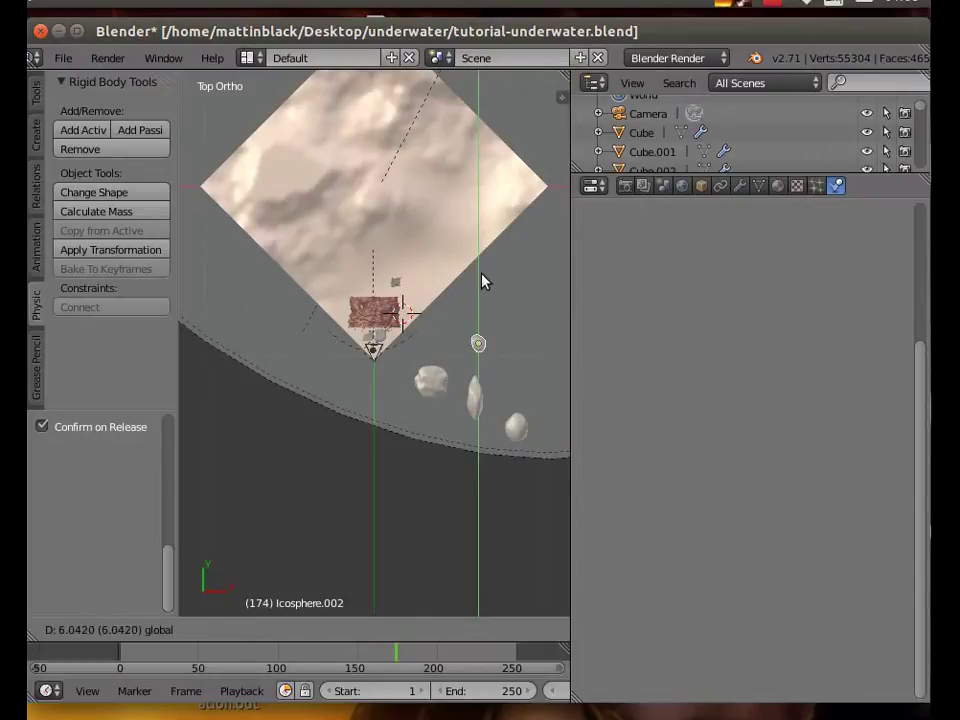
left_click(482, 289)
- Select all four smooth rocks and scale them down together to about a quarter of their size
right_click(428, 378)
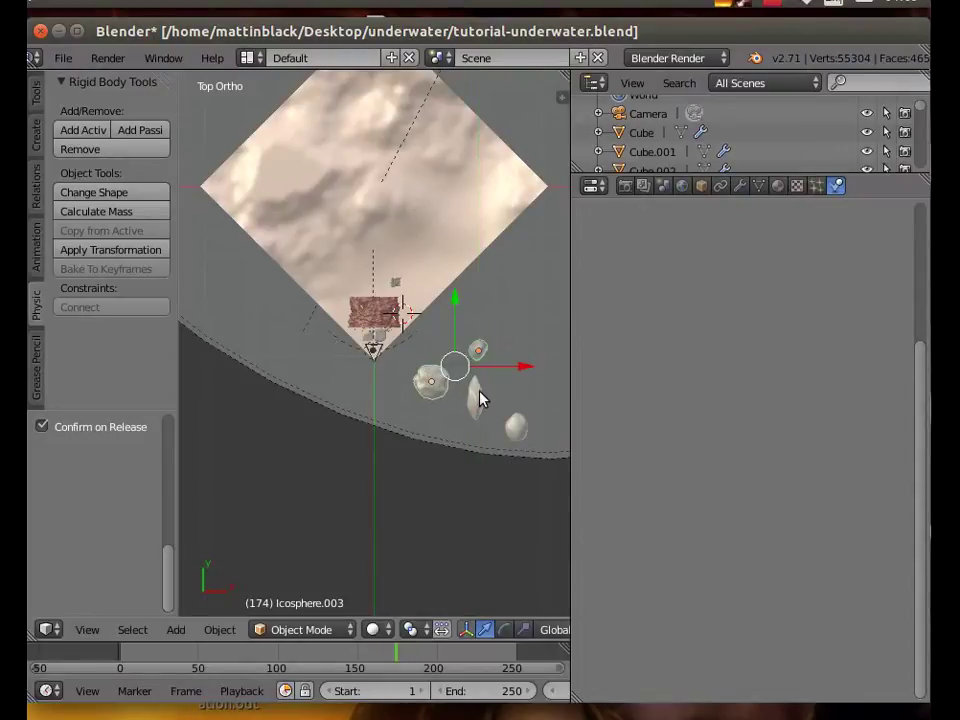
right_click(516, 430, "shift")
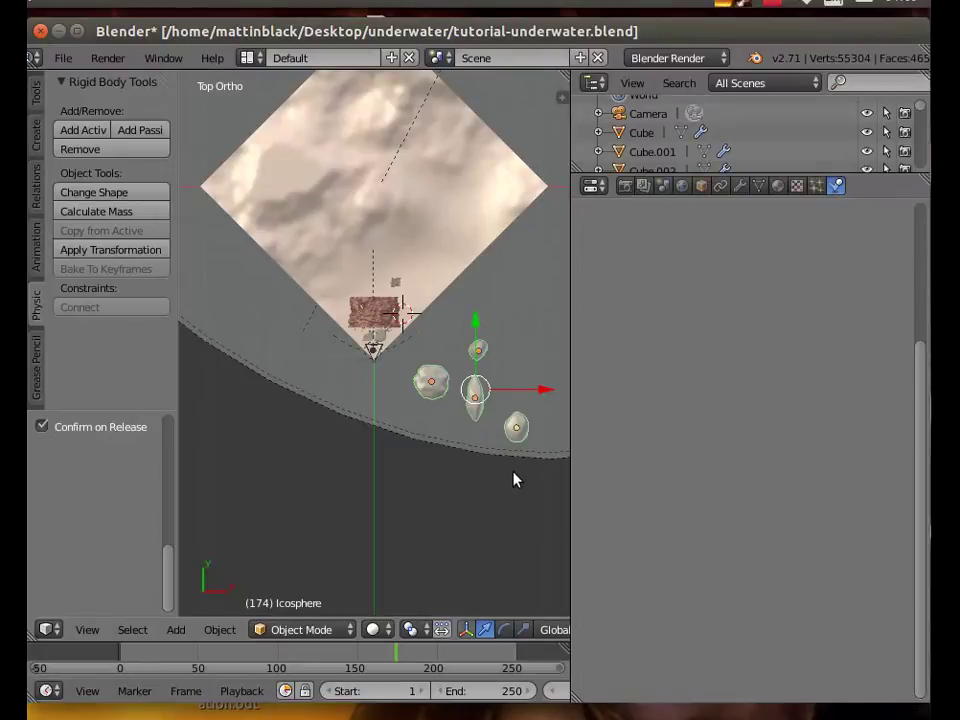
key("s")
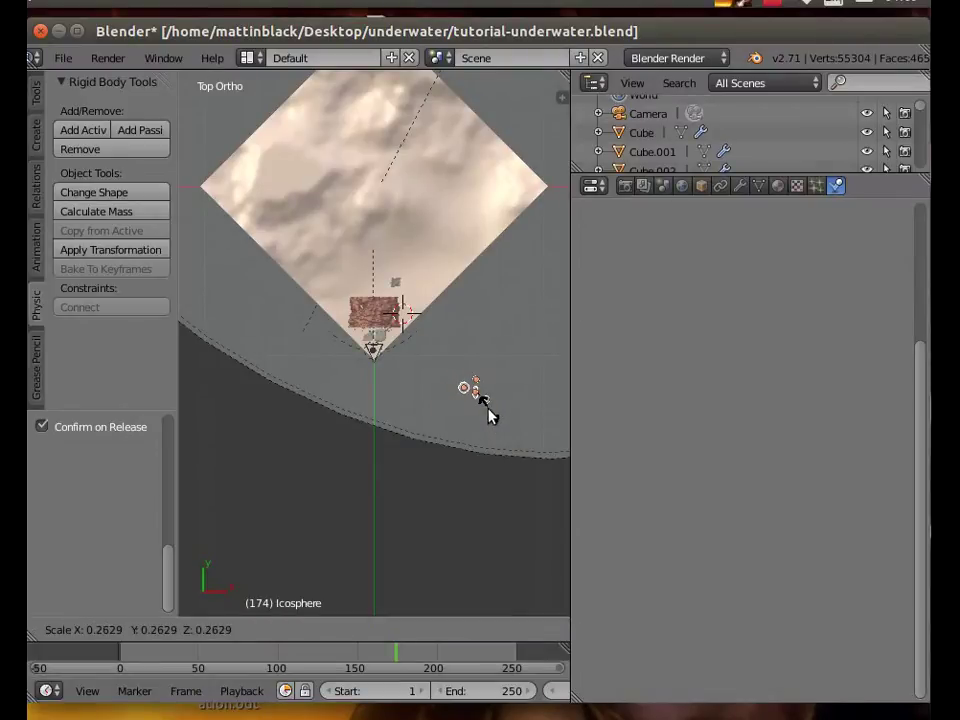
left_click(488, 405)
- Move the four smooth rocks along X and Y to the arch, and adjust their height just above the ground
left_click_drag(547, 392, 446, 387)
left_click_drag(376, 325, 379, 251)
middle_click_drag(375, 484, 381, 242)
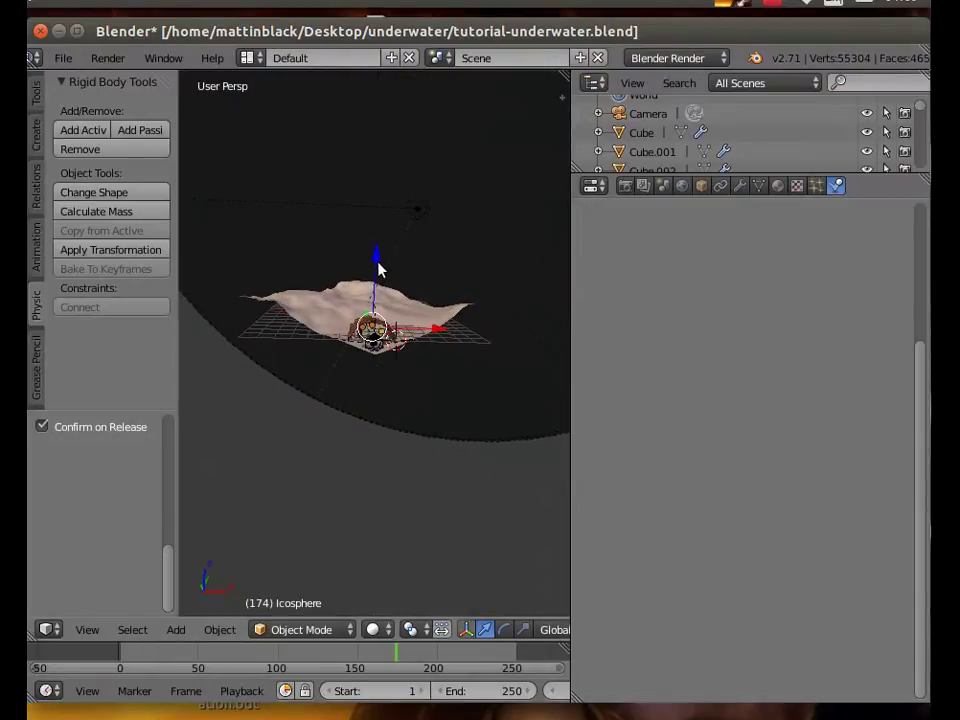
left_click_drag(378, 268, 377, 273)
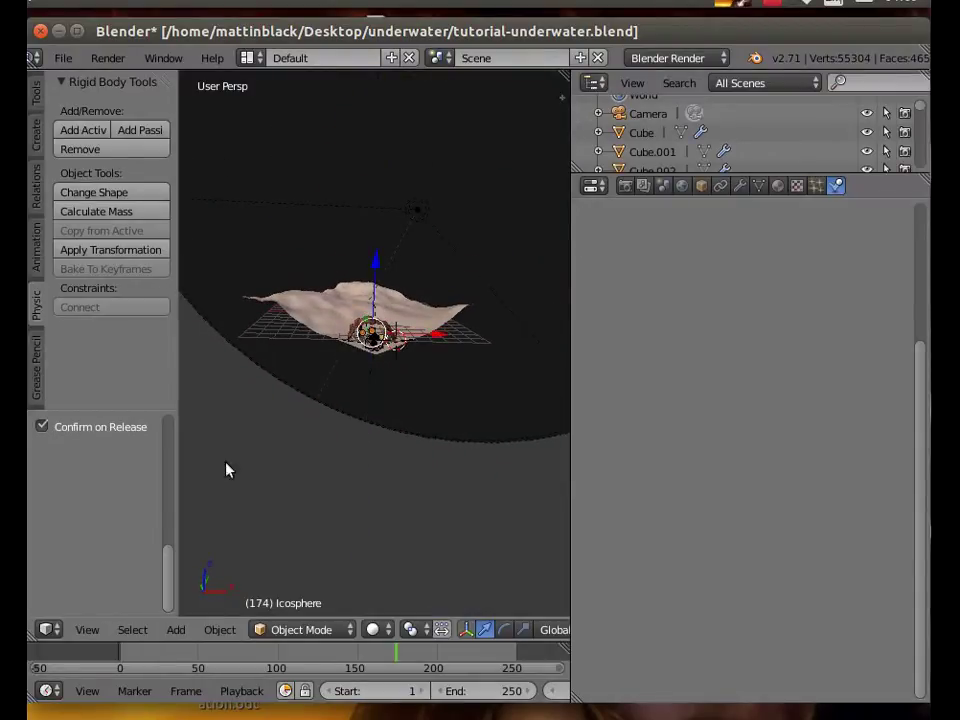
- In the camera view, shift the flat smooth rock beside the pillar along X away from the others, and lower it toward the ground
left_click(94, 630)
left_click(139, 562)
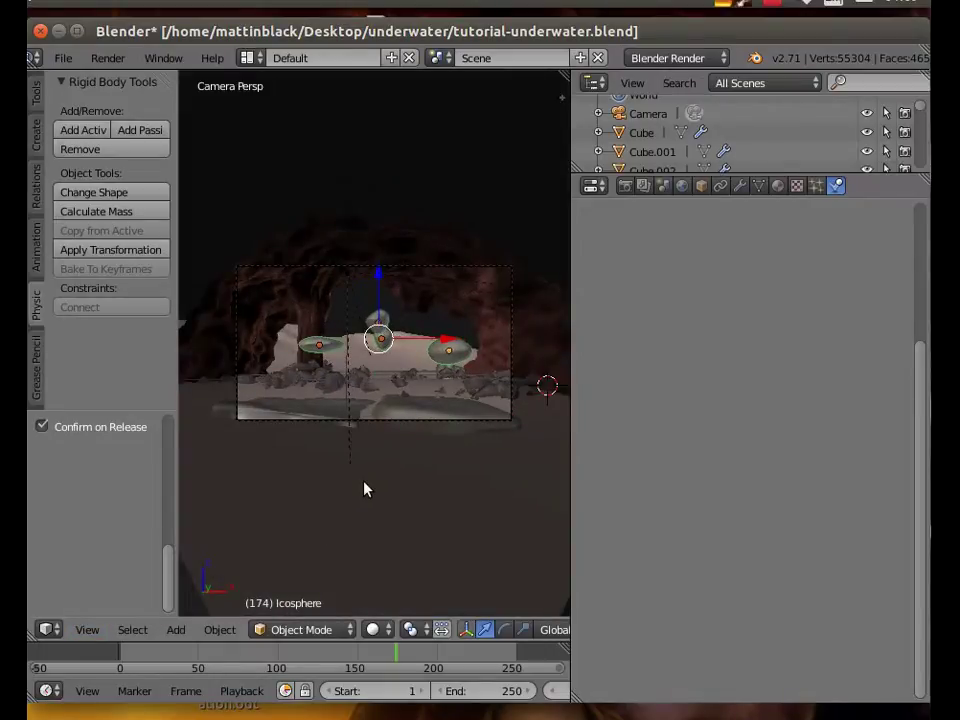
scroll(372, 447, "down", 2)
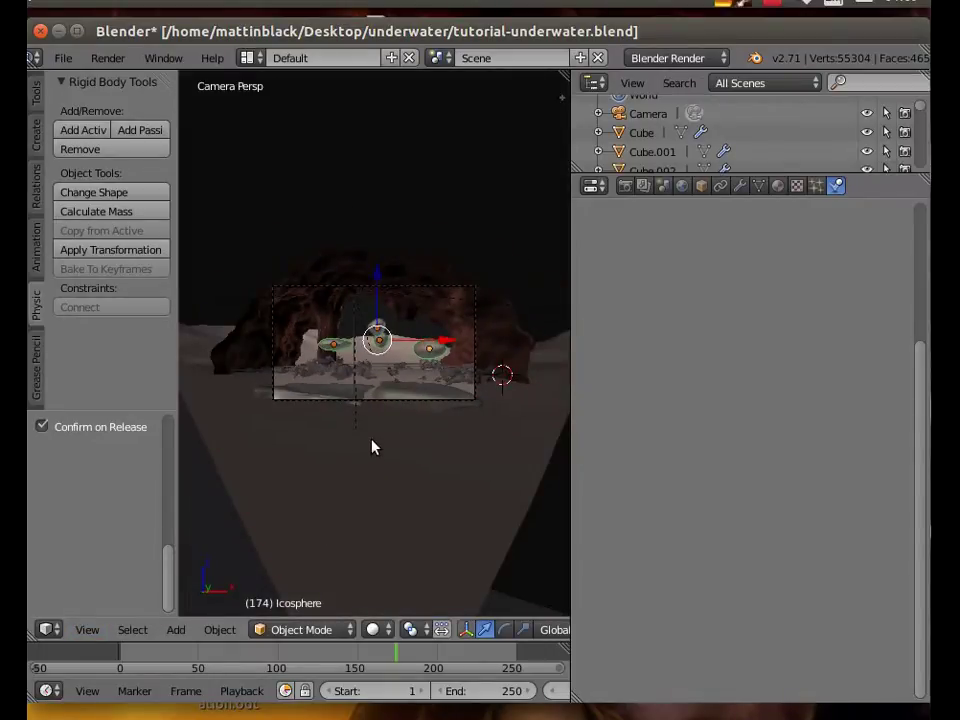
scroll(358, 425, "up", 4)
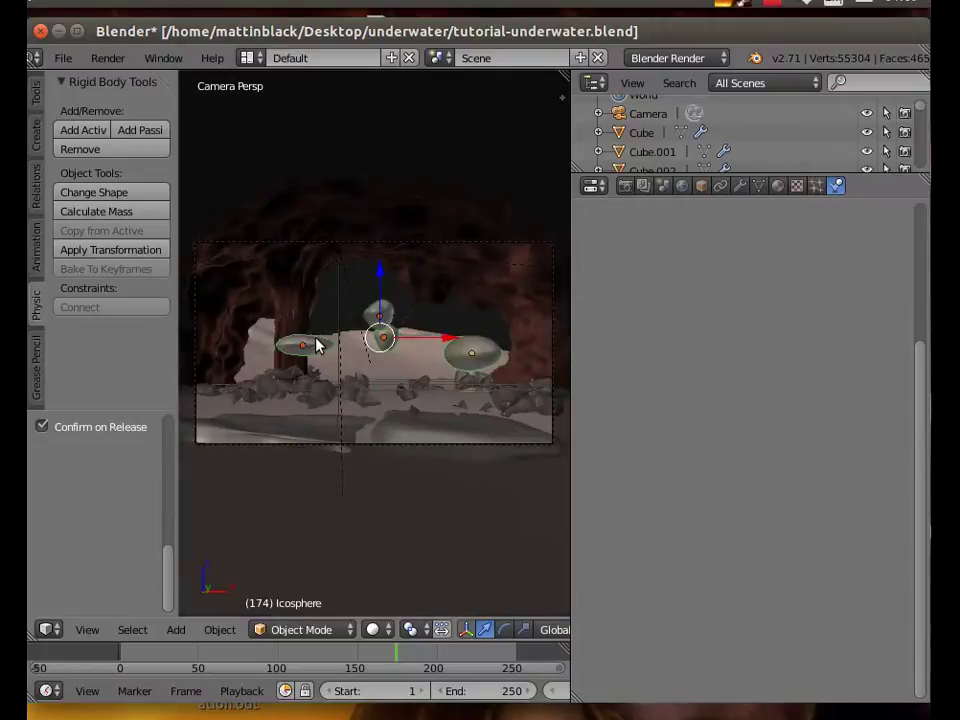
right_click(316, 345)
key("g")
key("x")
left_click(340, 350)
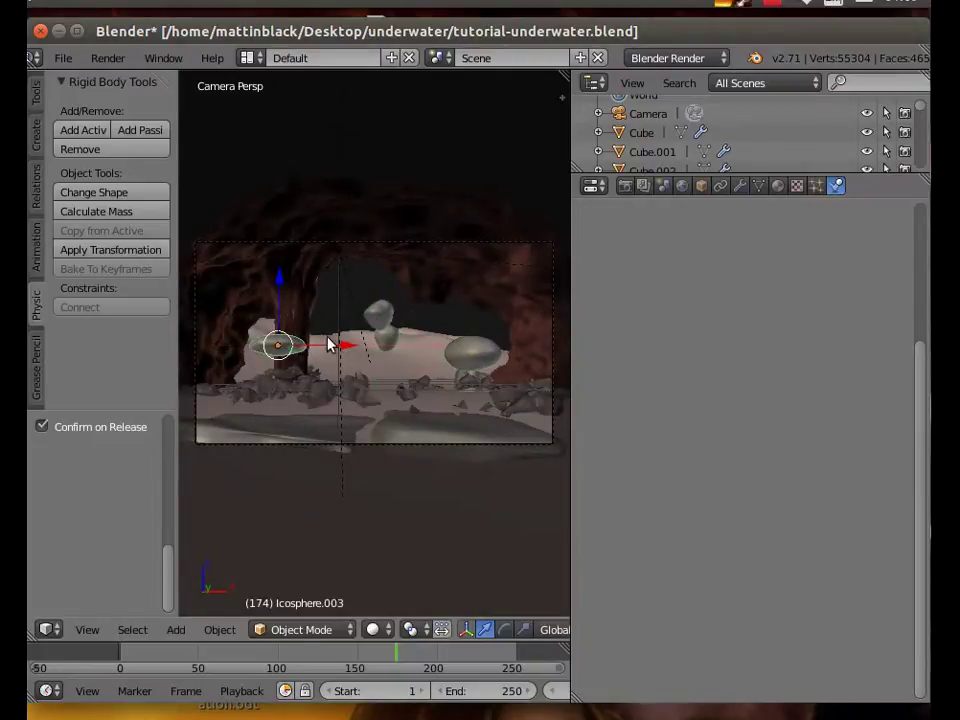
left_click_drag(281, 285, 296, 404)
- Move the flat smooth rock along Y toward the camera and scale it down to about two thirds
key("g")
key("y")
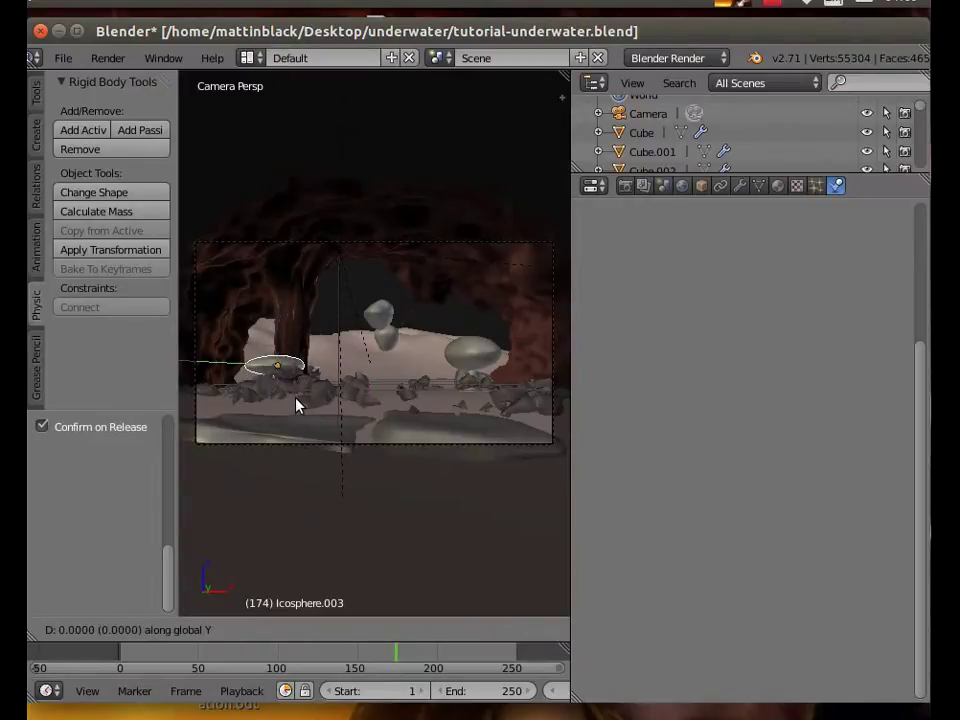
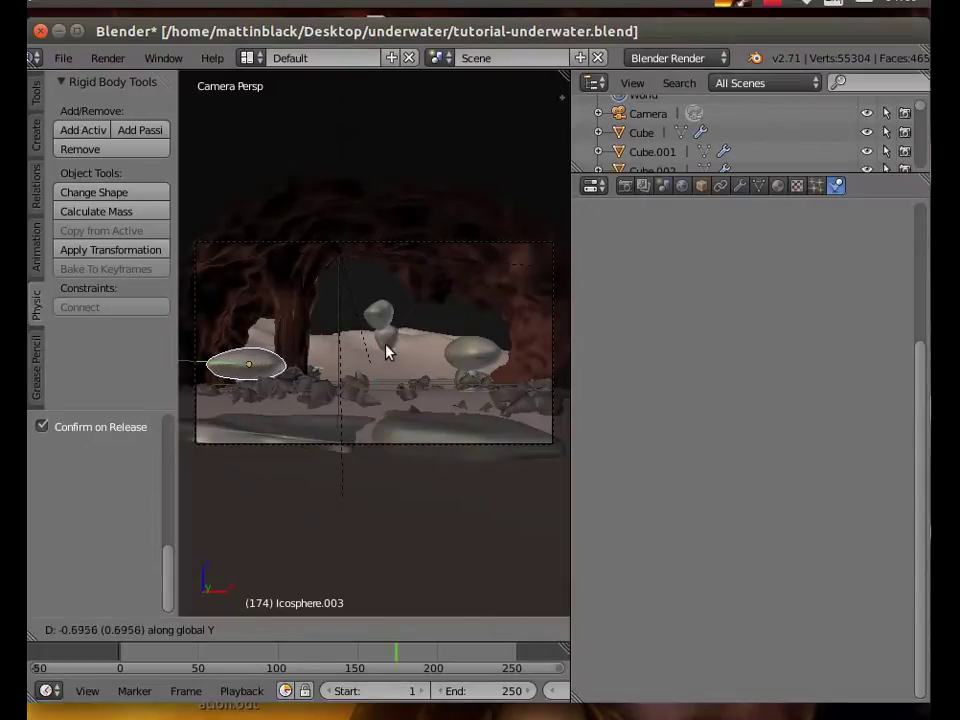
left_click(459, 340)
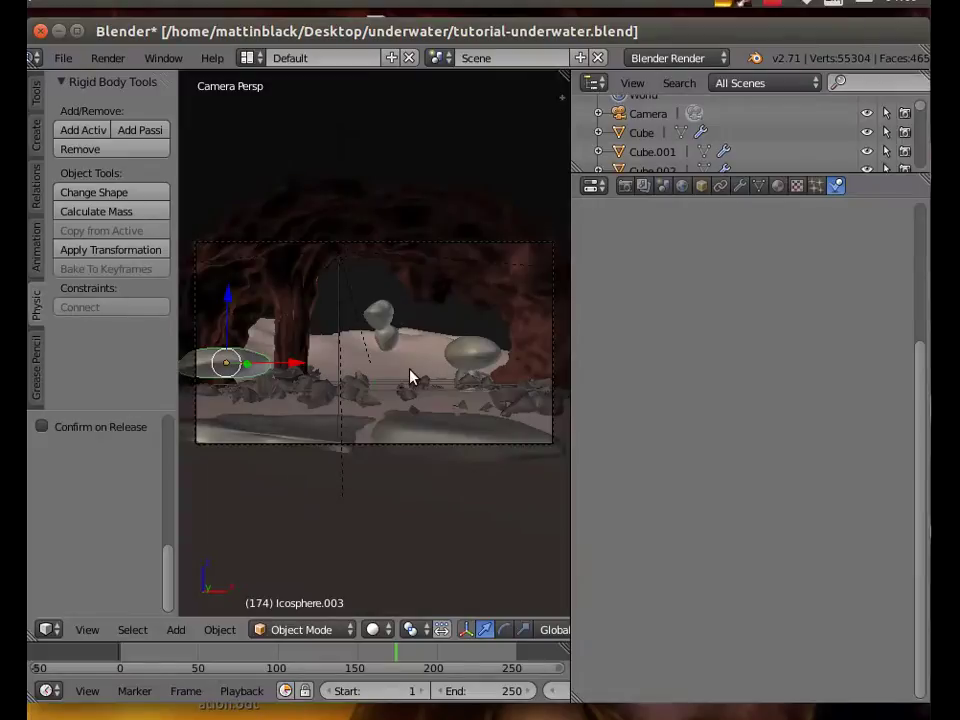
key("s")
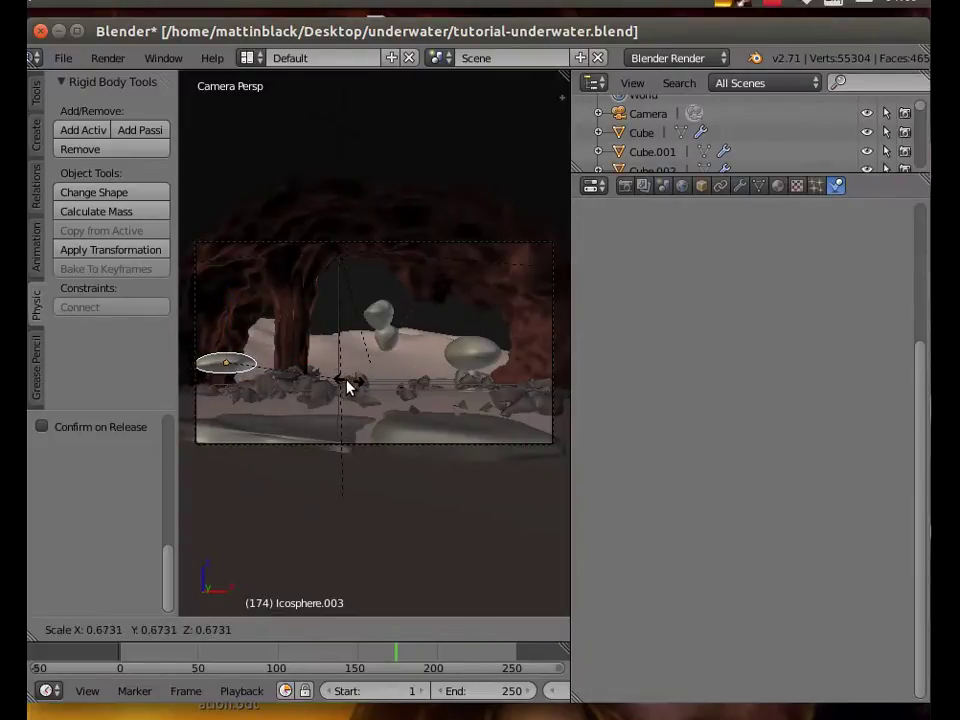
left_click(295, 375)
- Move the flat smooth rock along X to the ground in front of the pillar, and lower it about 0.22 along Z
key("g")
key("x")
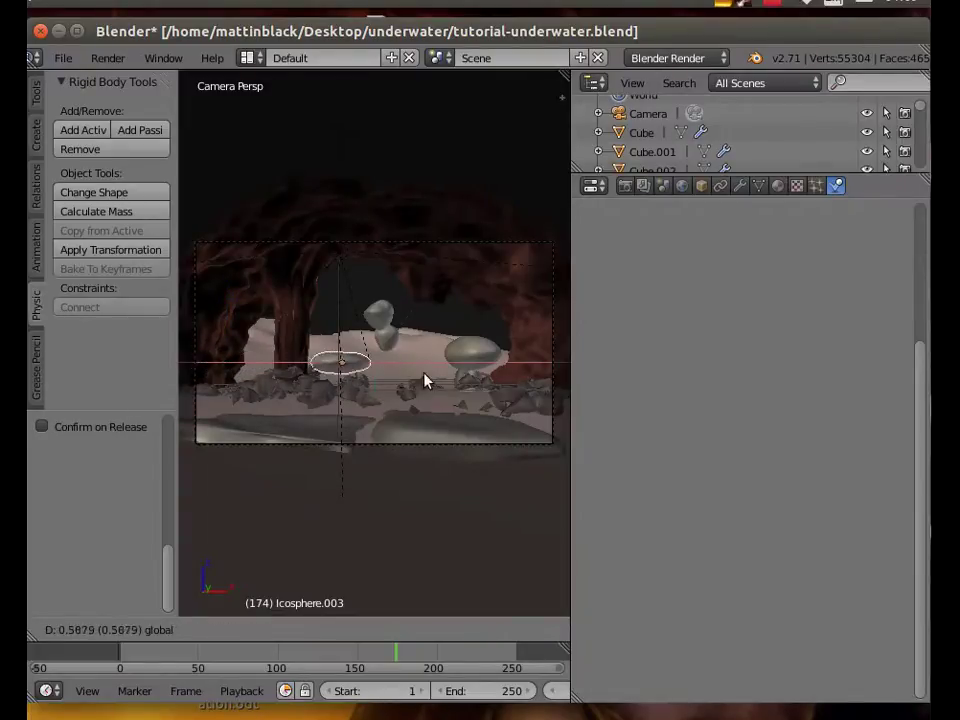
left_click(193, 403)
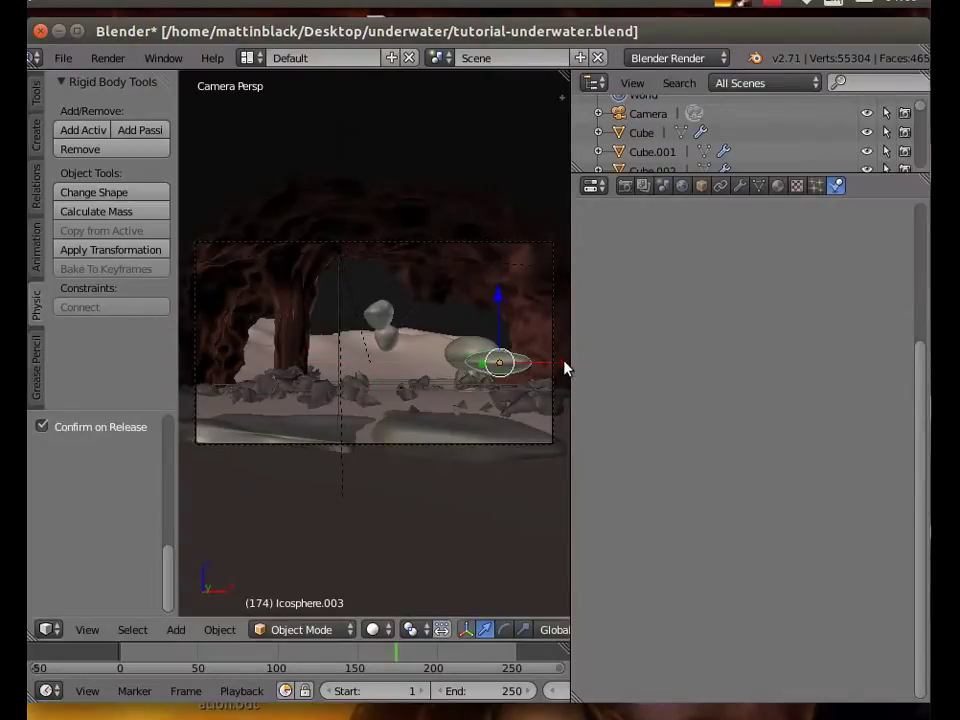
key("g")
key("x")
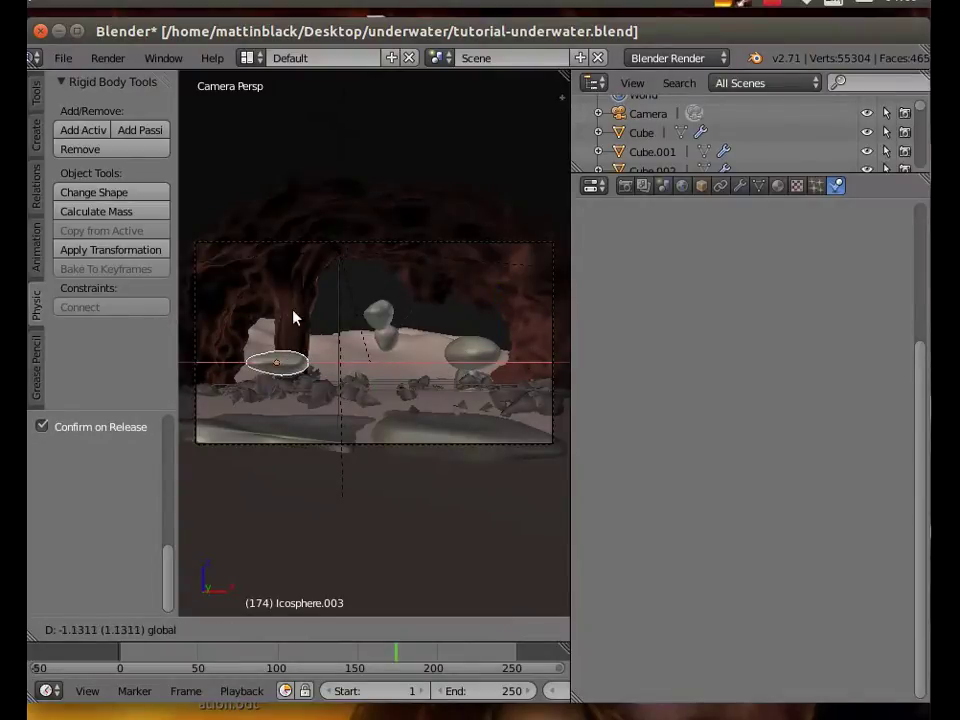
key("z")
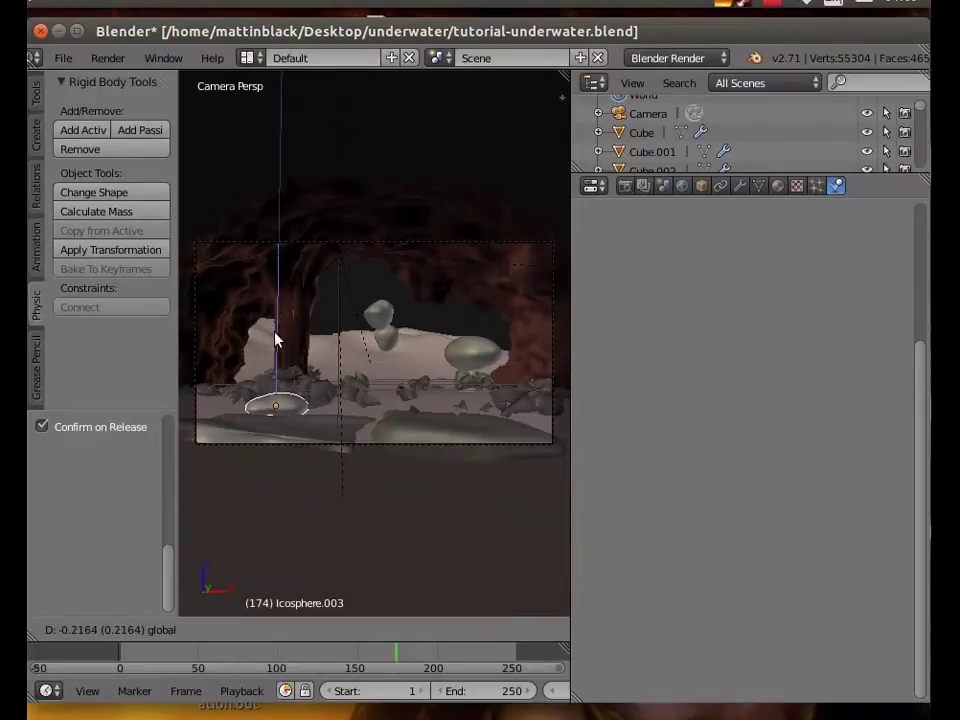
left_click(277, 345)
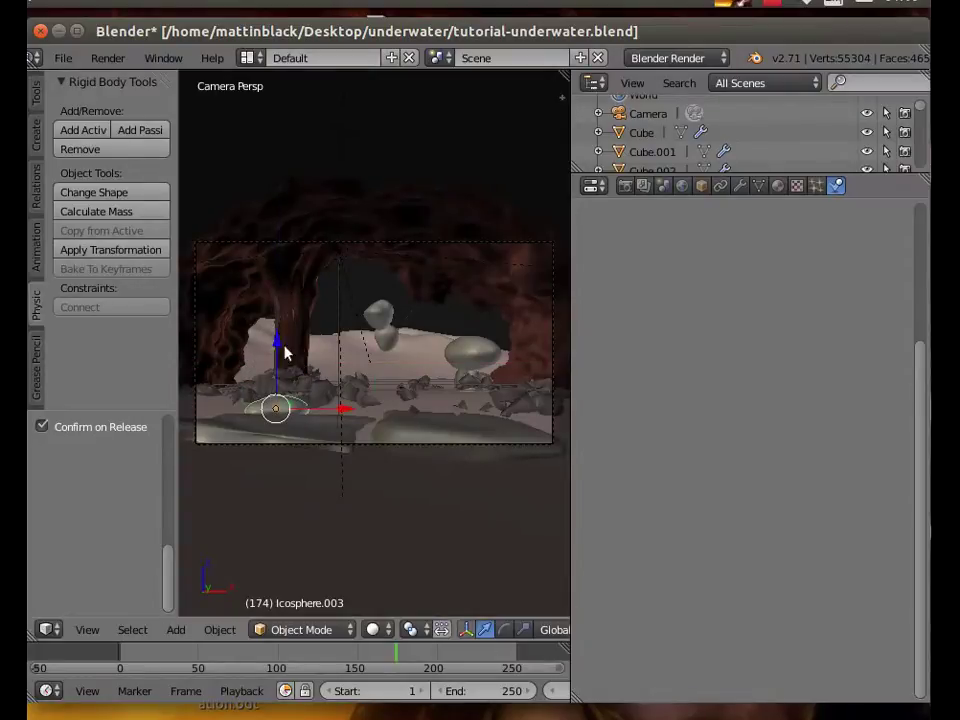
- Fine-tune the flat smooth rock's height so it sits in the ground, and shift it slightly along Y toward the camera
key("g")
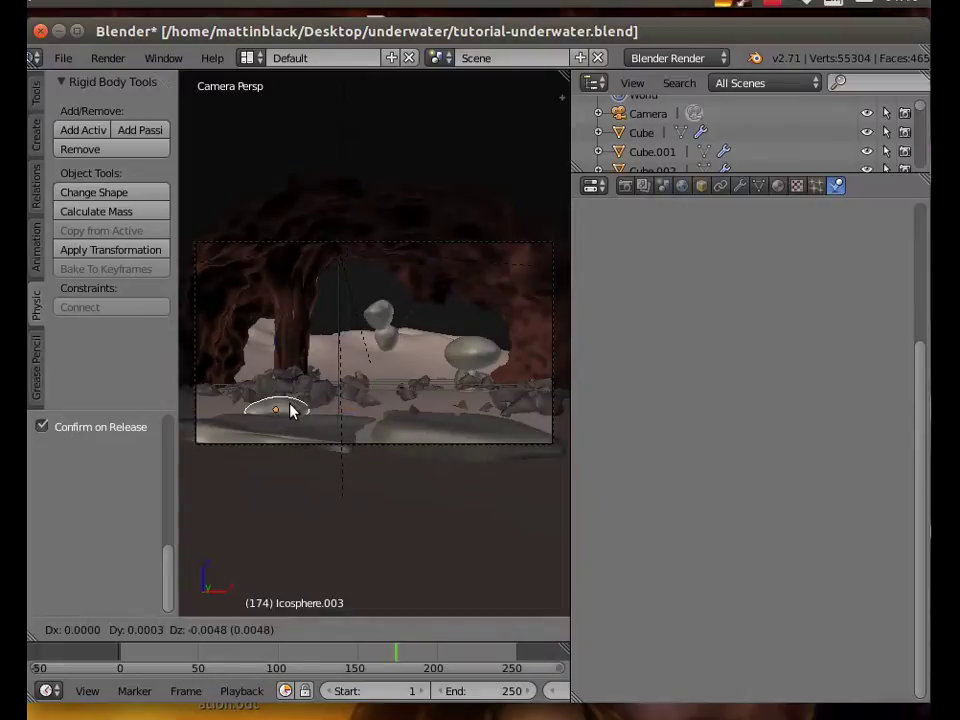
left_click(291, 405)
key("g")
key("z")
left_click(288, 420)
middle_click_drag(261, 474, 240, 432)
left_click(196, 410)
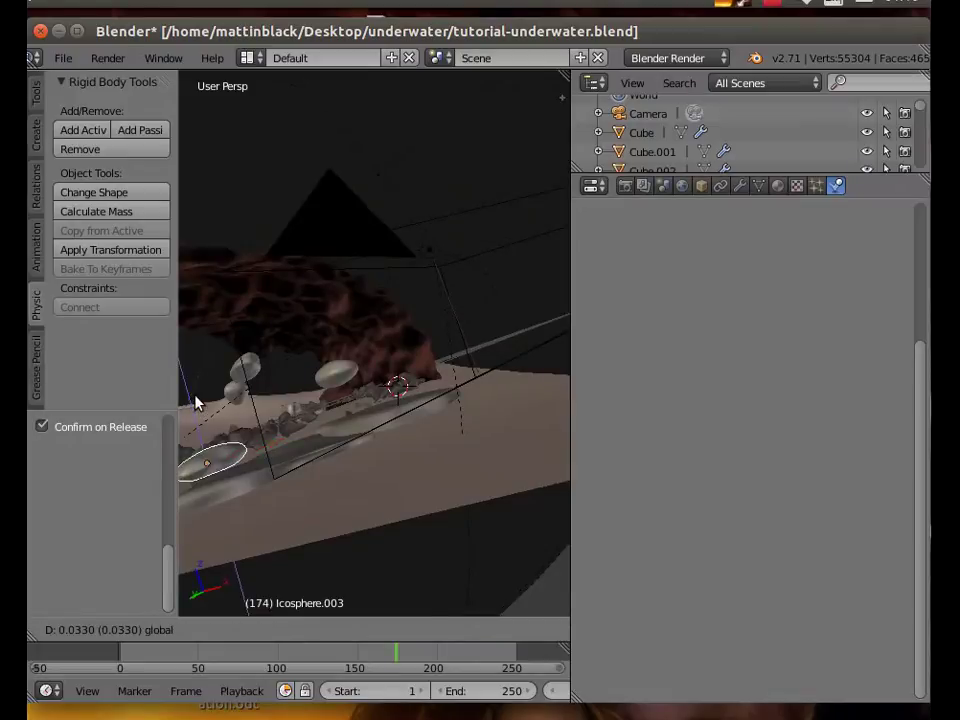
middle_click_drag(221, 476, 261, 459)
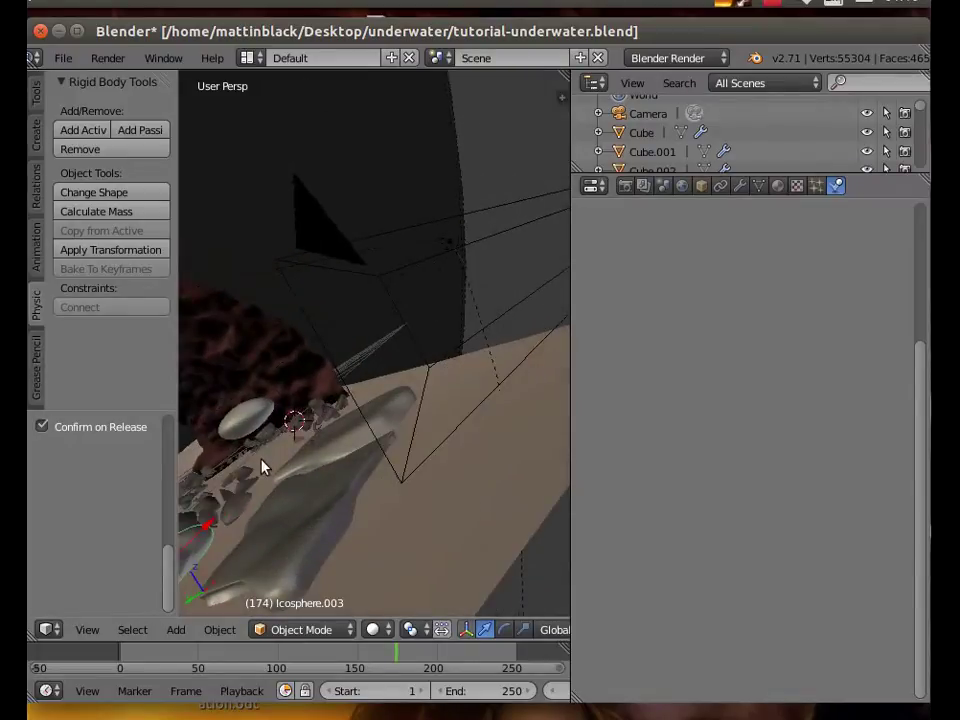
scroll(261, 457, "down", 2)
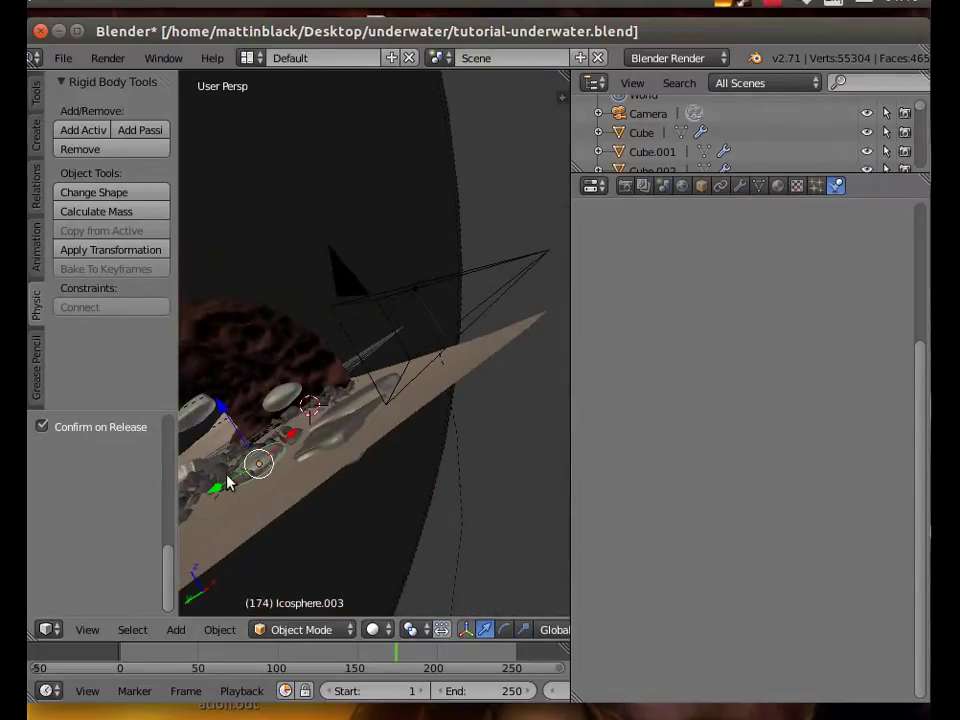
left_click_drag(216, 490, 258, 482)
- Lower the large oval smooth rock about 0.3 along Z to the ground, and move it about 0.63 along Y toward the camera
middle_click_drag(379, 471, 332, 542)
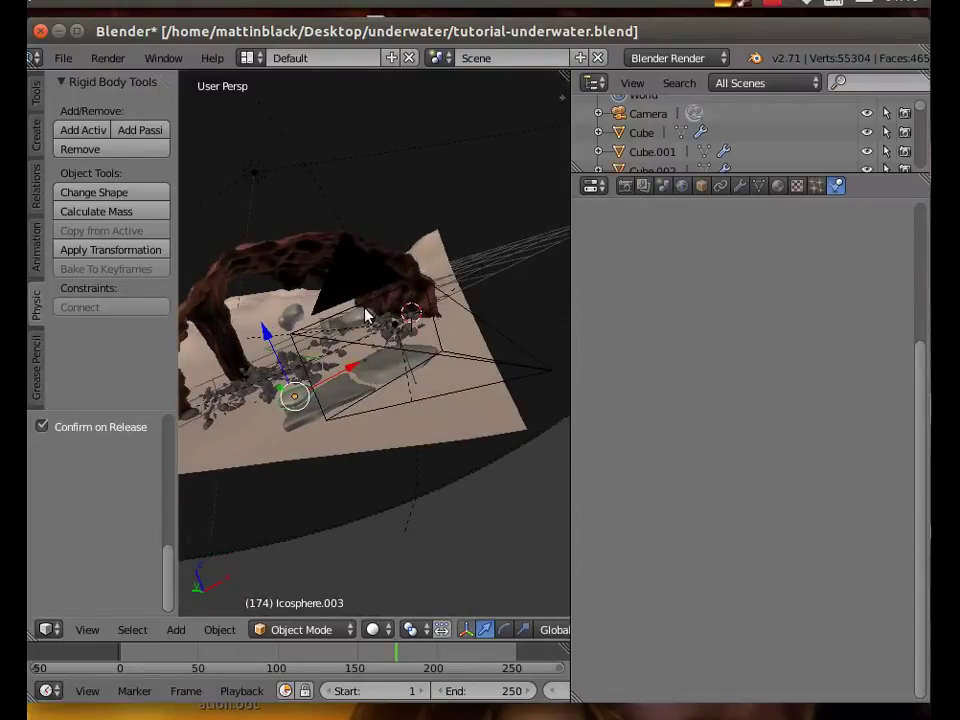
right_click(333, 245)
key("g")
key("z")
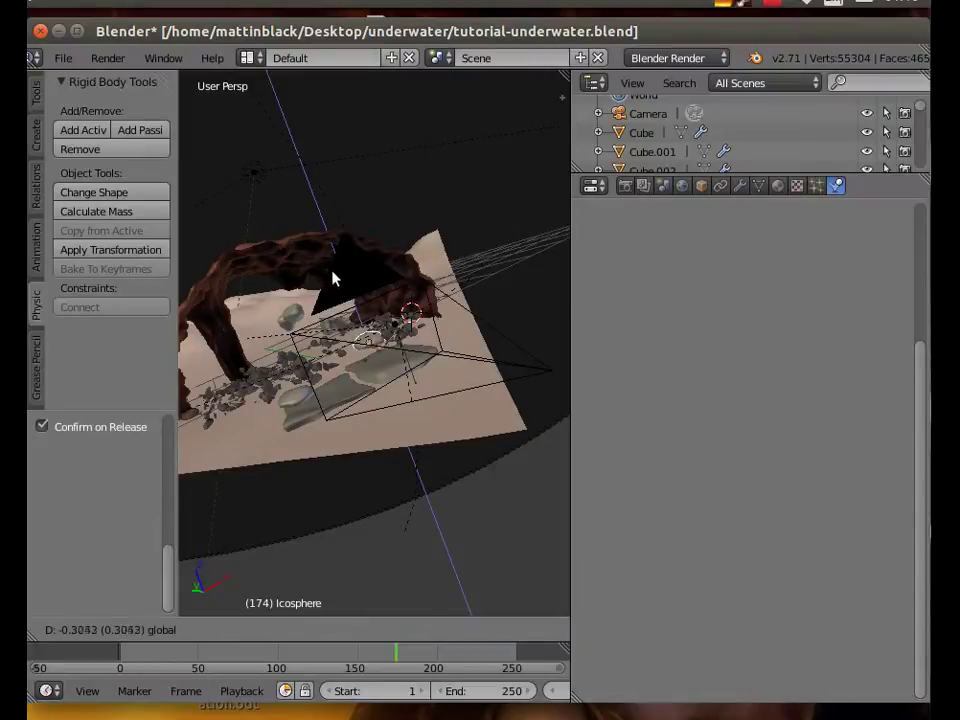
key("y")
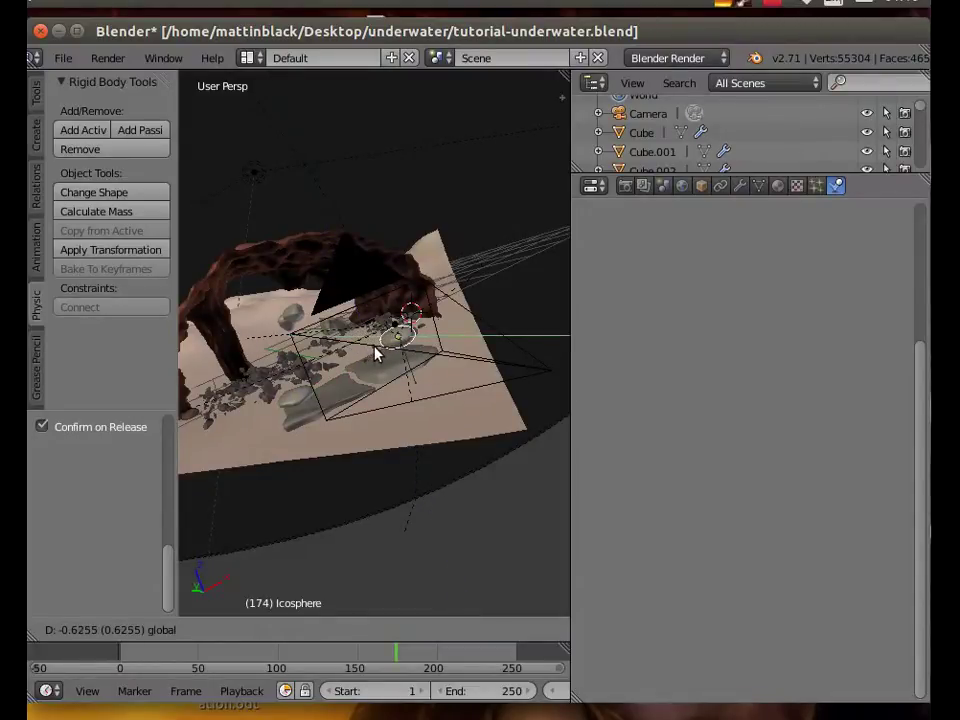
left_click(375, 352)
- Move the upper of the two stacked smooth rocks toward the camera, and lower it to the ground near the foreground slabs
right_click(303, 318)
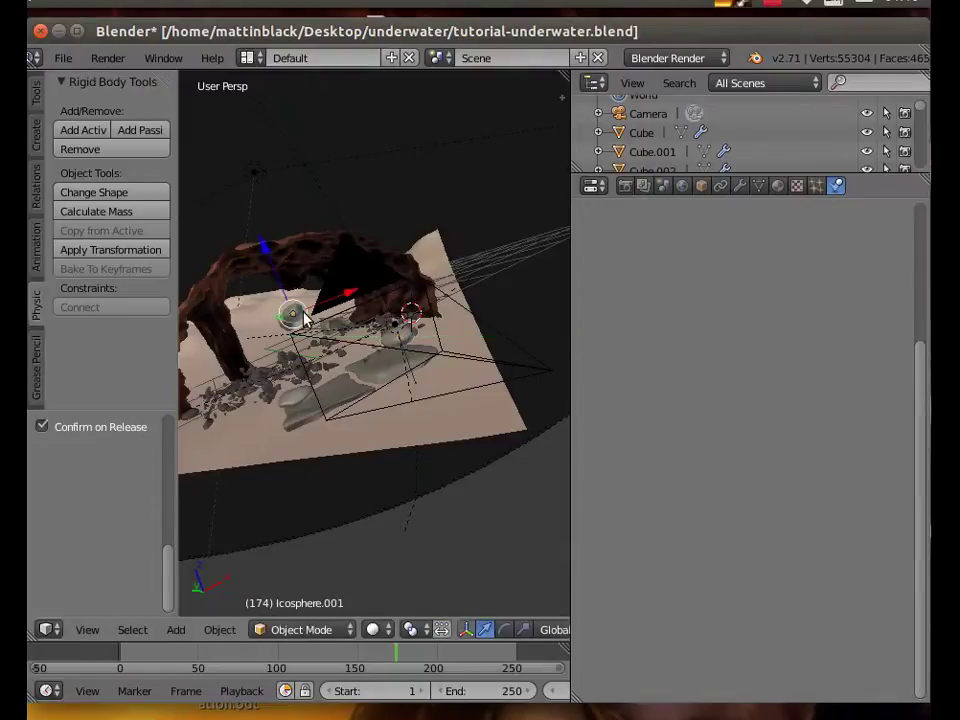
left_click_drag(353, 295, 285, 321)
key("z")
- Lower the remaining small smooth rock to the ground among the sharp rocks, and move it about 1.06 along Y toward the camera
right_click(286, 321)
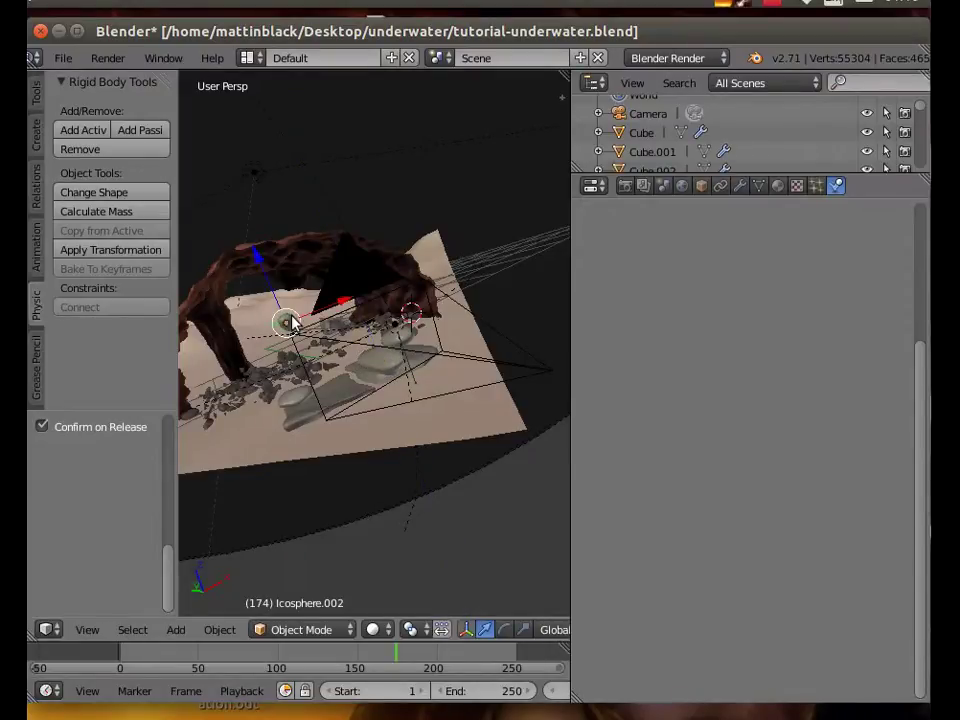
left_click_drag(286, 322, 320, 345)
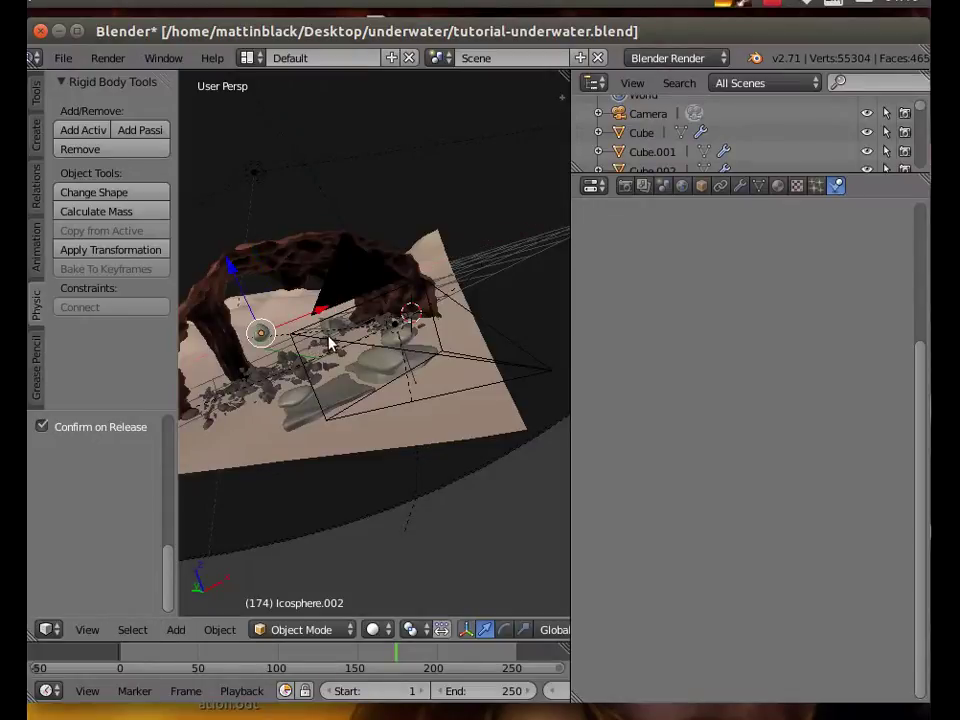
left_click_drag(229, 274, 268, 433)
mouse_move(268, 433)
middle_mouse_down()
mouse_move(300, 437)
mouse_move(257, 437)
middle_mouse_up()
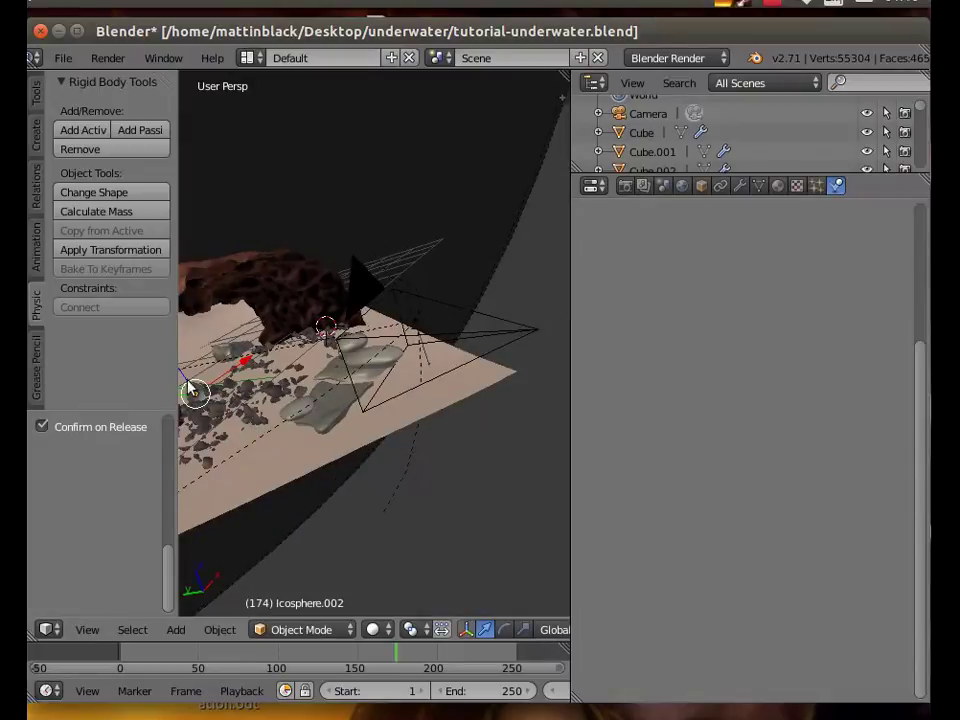
key("g")
key("y")
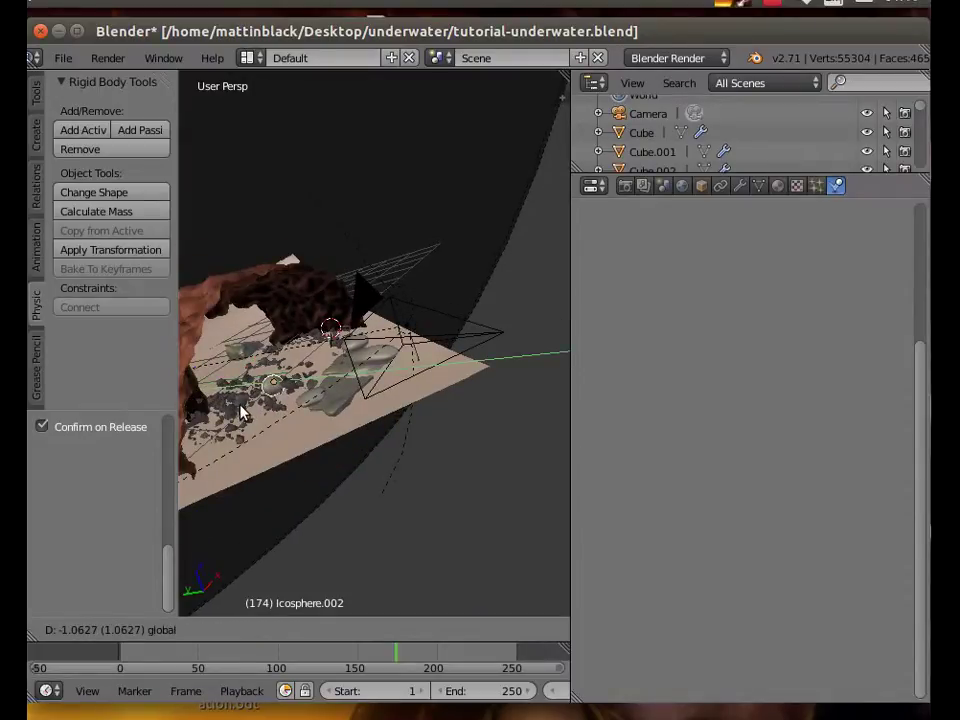
left_click(246, 420)
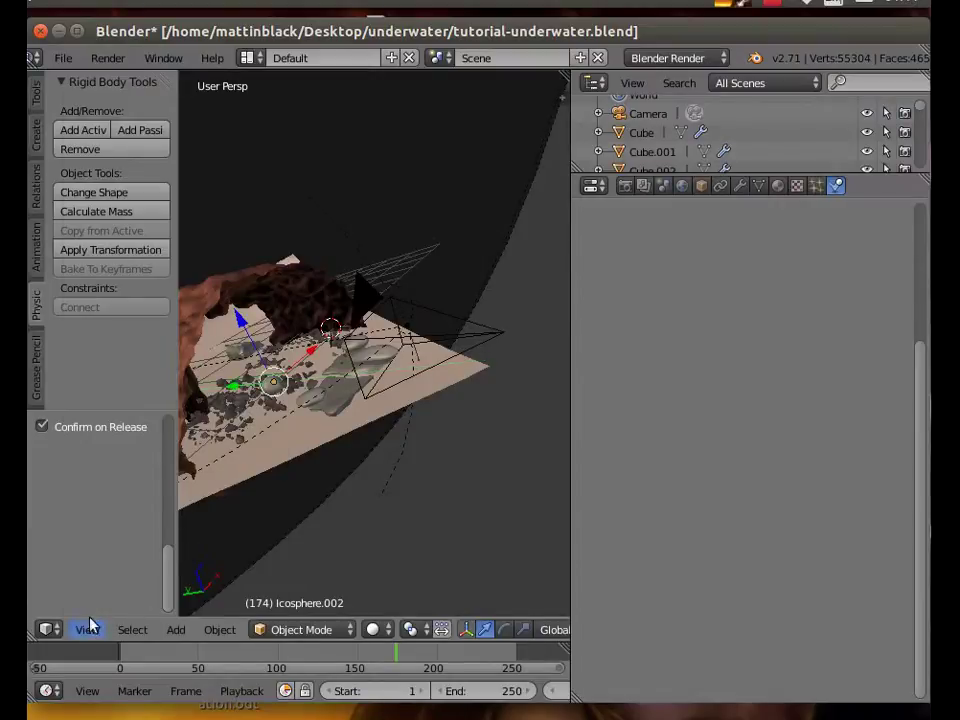
- In the camera view, move the large round foreground rock along X toward the pillar and scale it down to about half
left_click(90, 628)
left_click(118, 561)
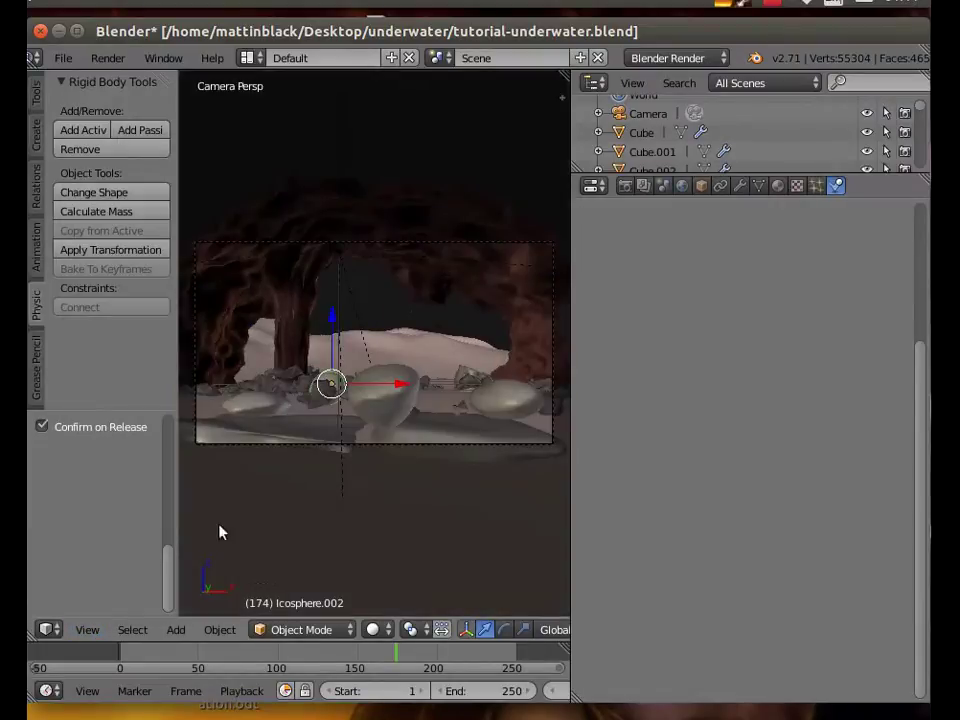
right_click(447, 400)
key("g")
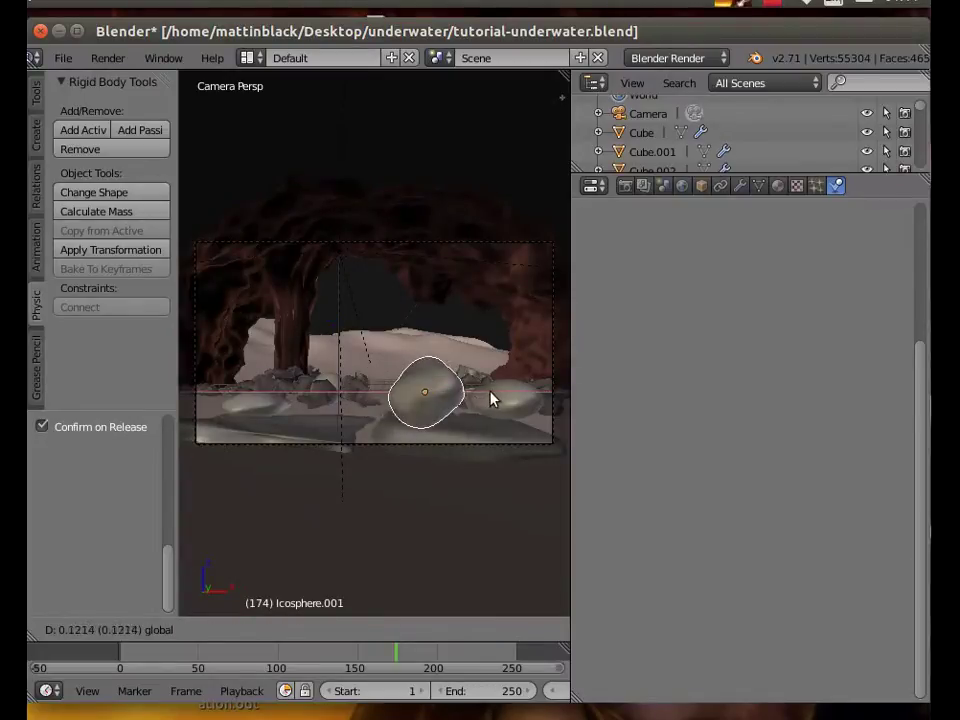
left_click(381, 412)
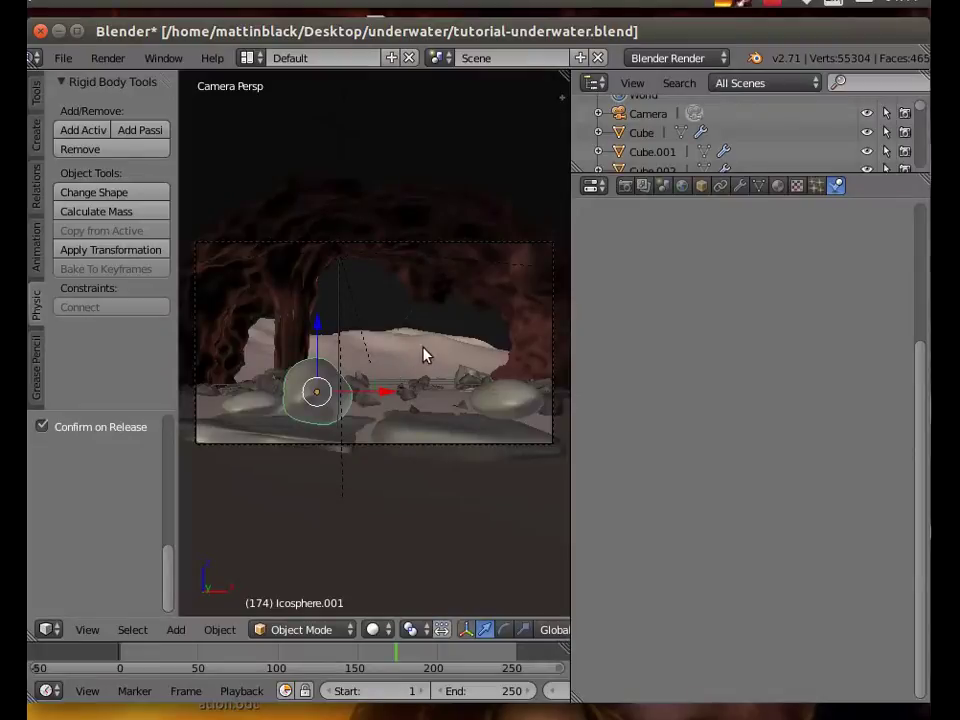
key("s")
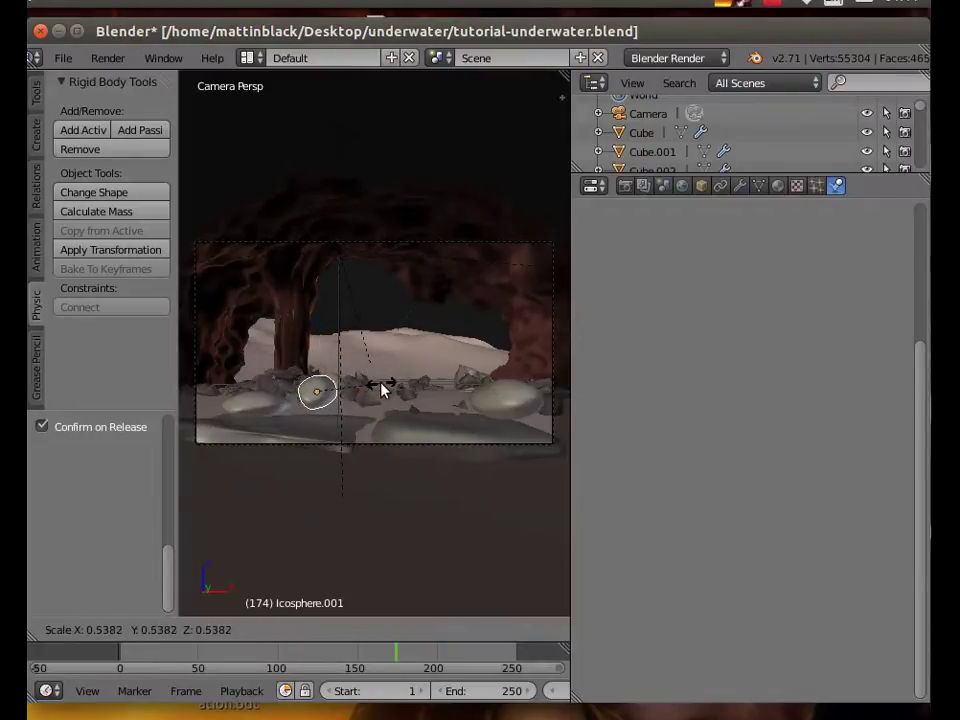
- Lower the scaled-down round rock about 0.08 along Z onto the foreground slab, and rotate it around its Z axis
key("g")
key("z")
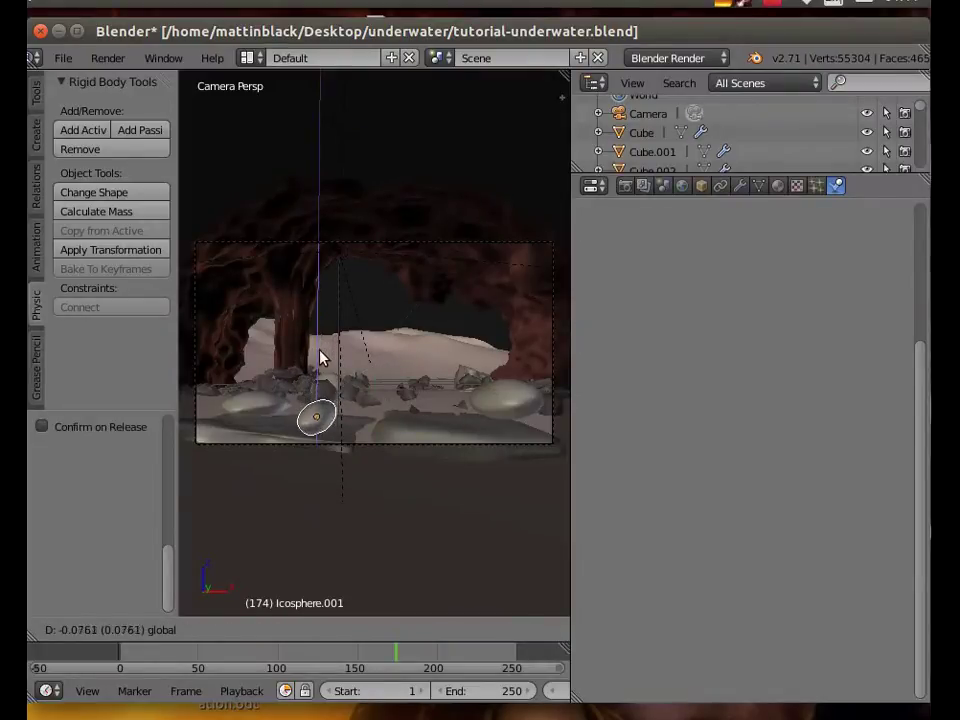
left_click(322, 388)
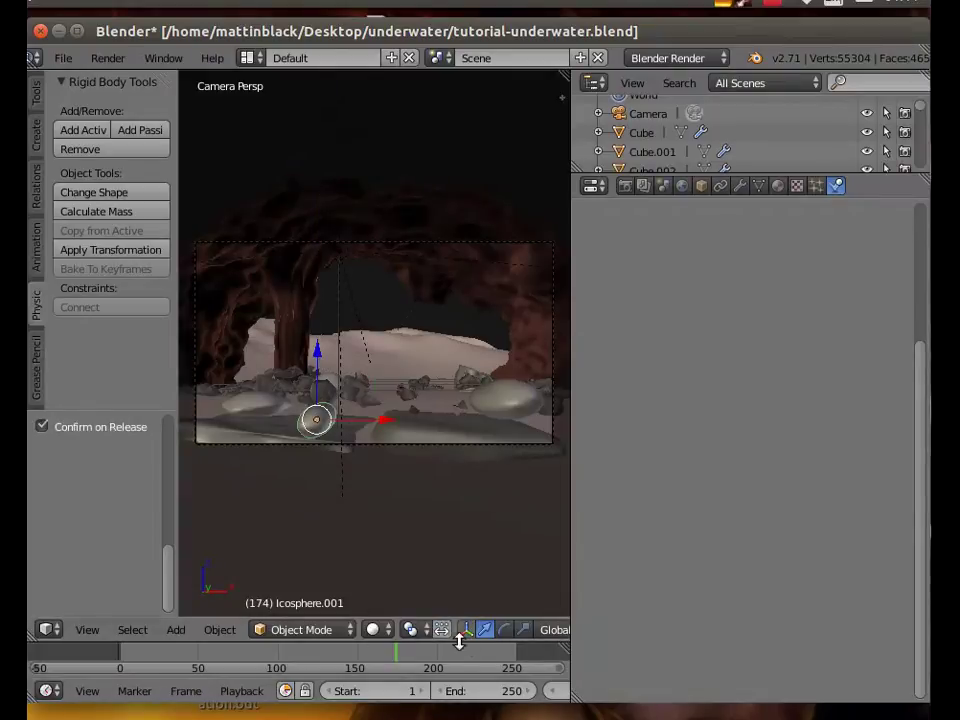
left_click(504, 630)
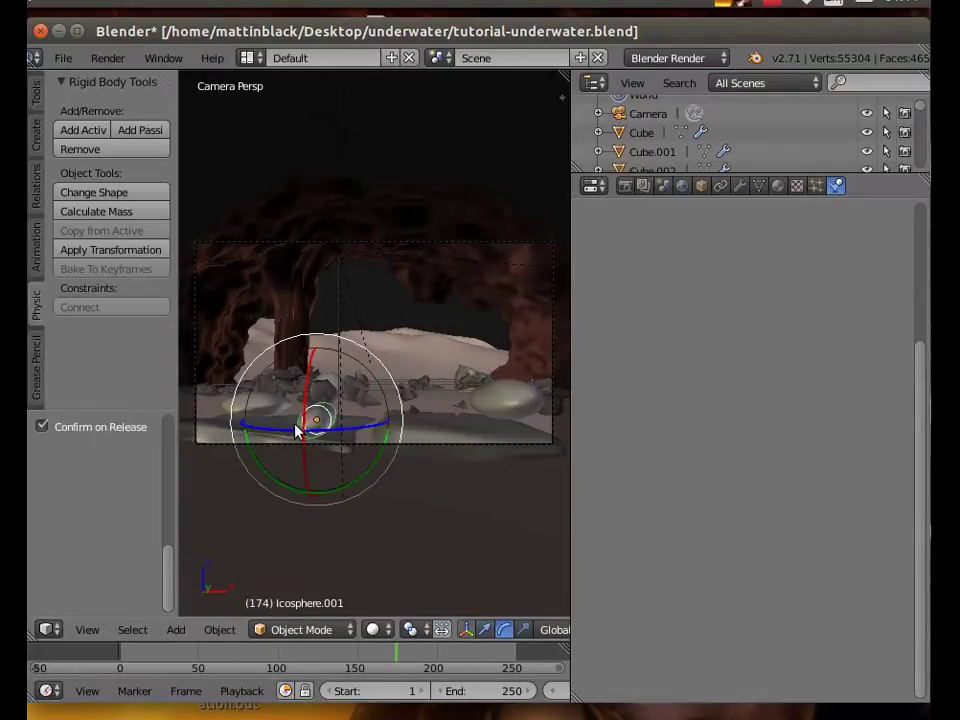
left_click_drag(297, 431, 243, 426)
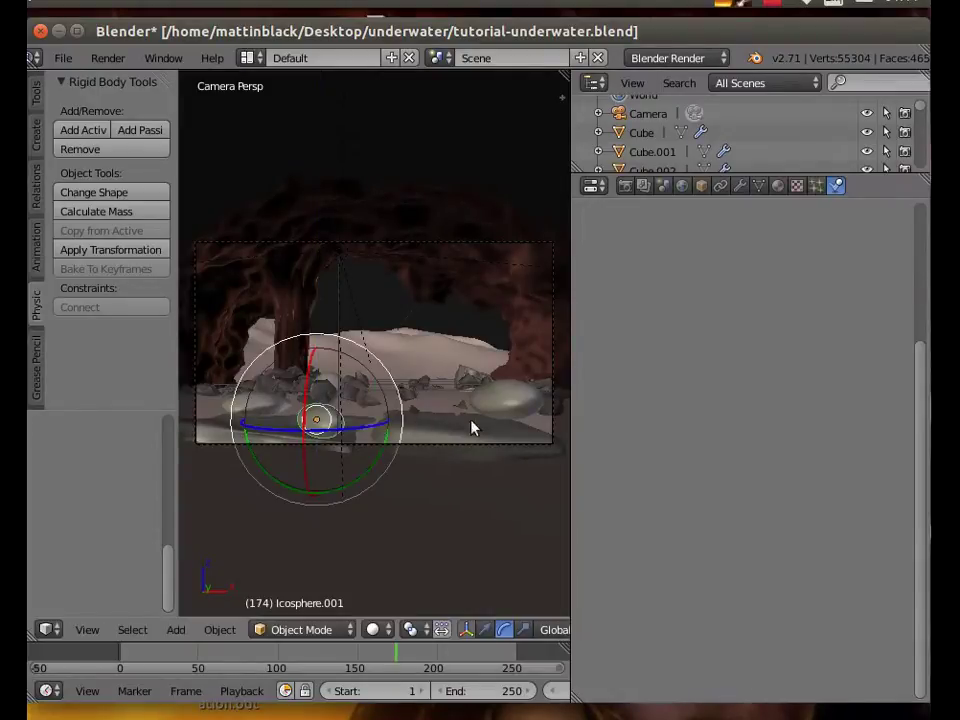
- Move the large oval smooth rock along X to the opposite edge of the camera frame, beside the flat rock
left_click(506, 395)
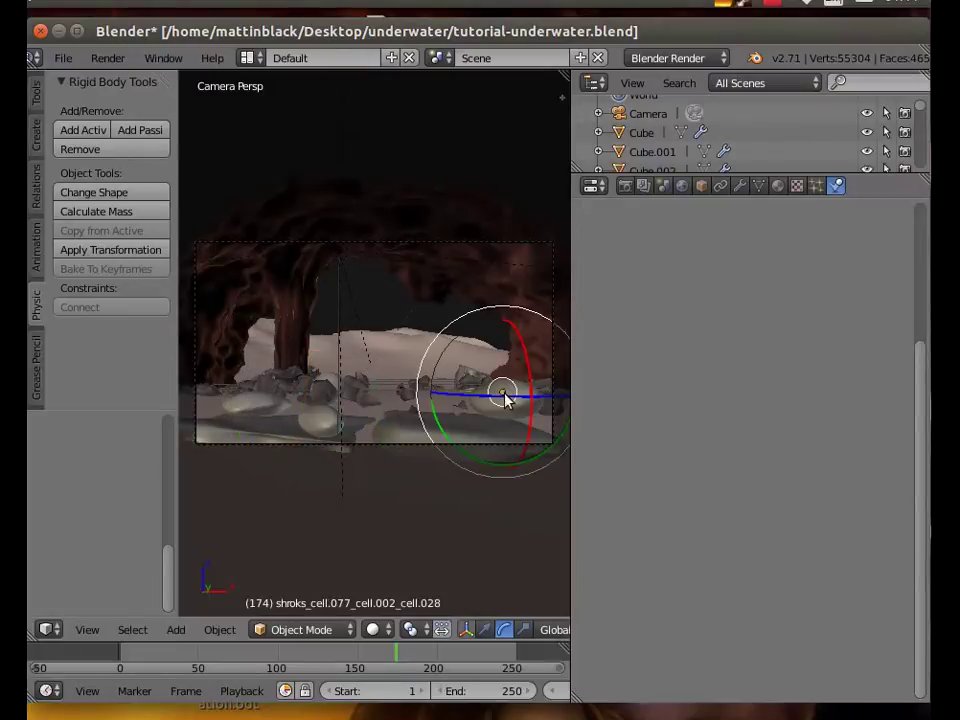
right_click(509, 399)
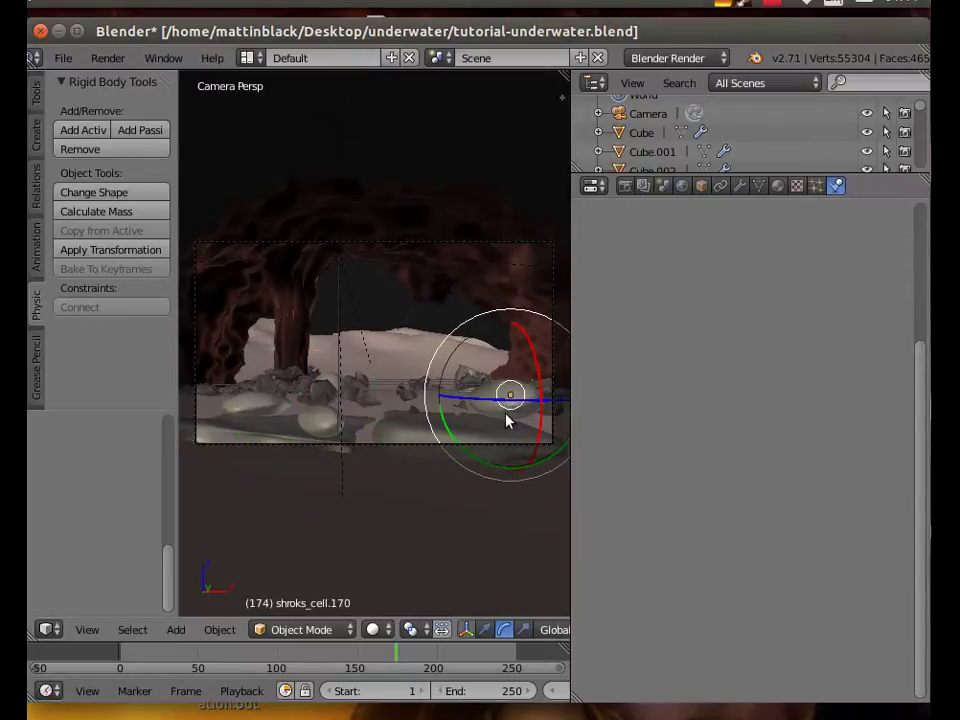
right_click(401, 507)
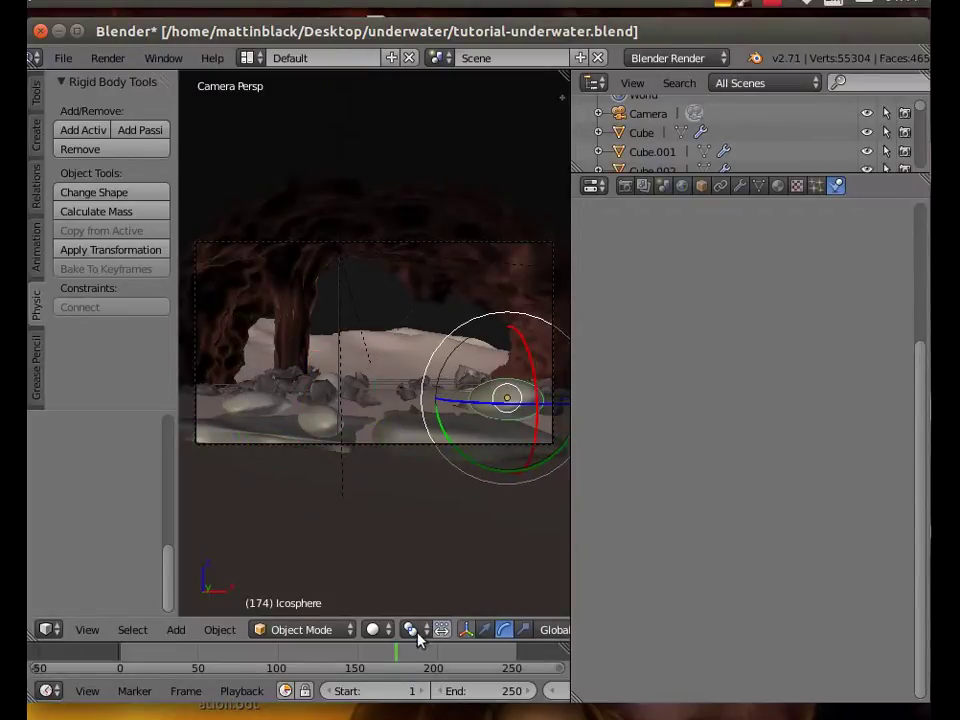
left_click(486, 629)
scroll(534, 382, "down", 1)
left_click(542, 384)
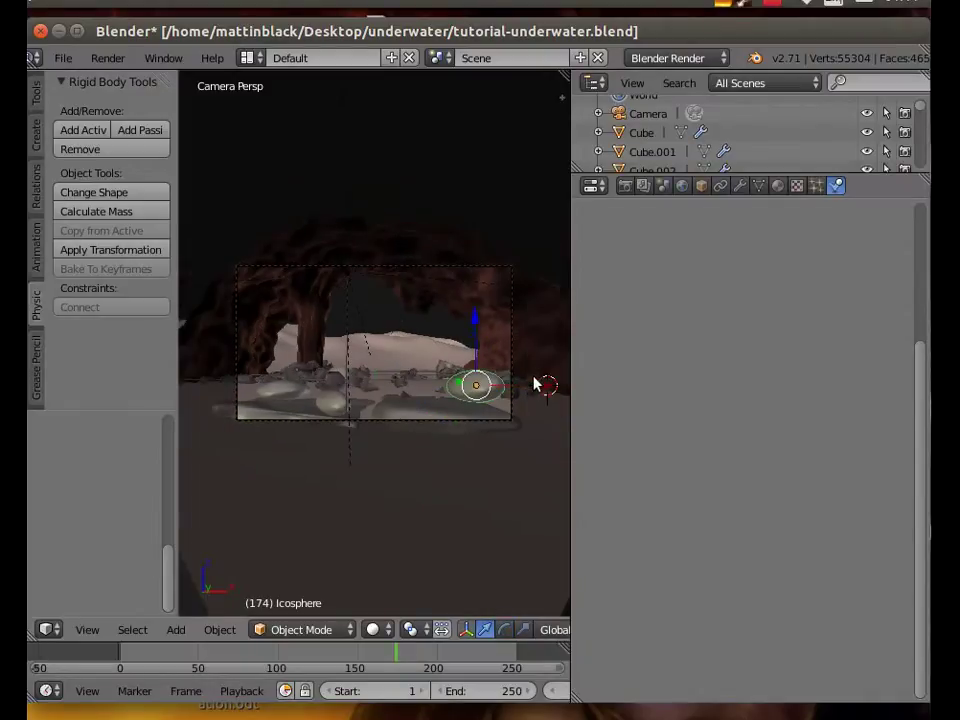
left_click_drag(519, 382, 337, 387)
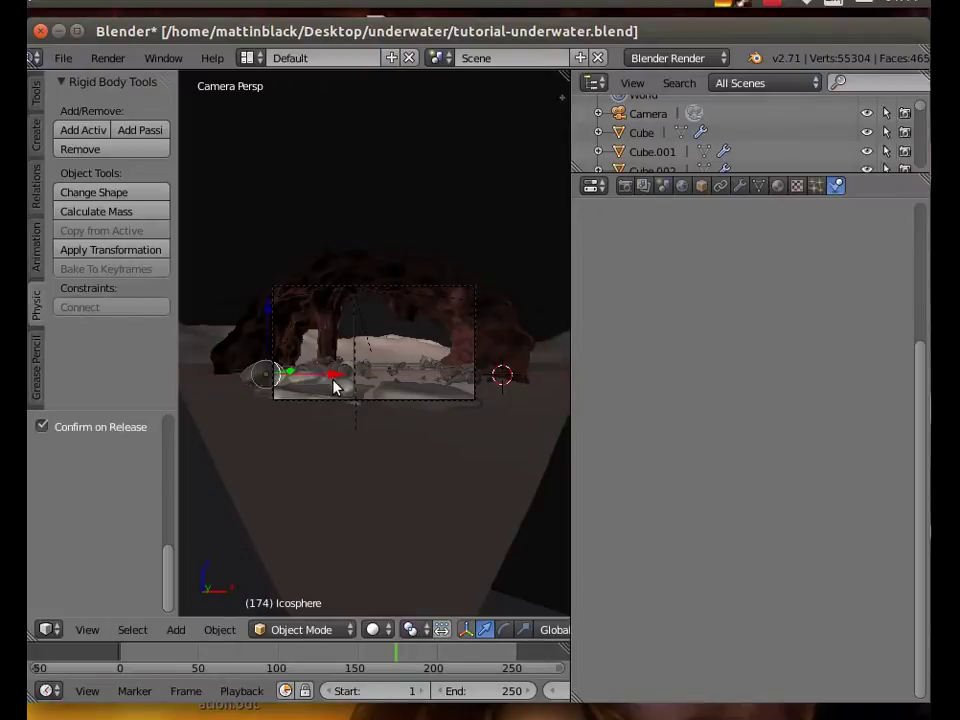
- Move the scaled-down round foreground rock along X to the opposite edge of the camera frame, and lower it slightly along Z
right_click(340, 388)
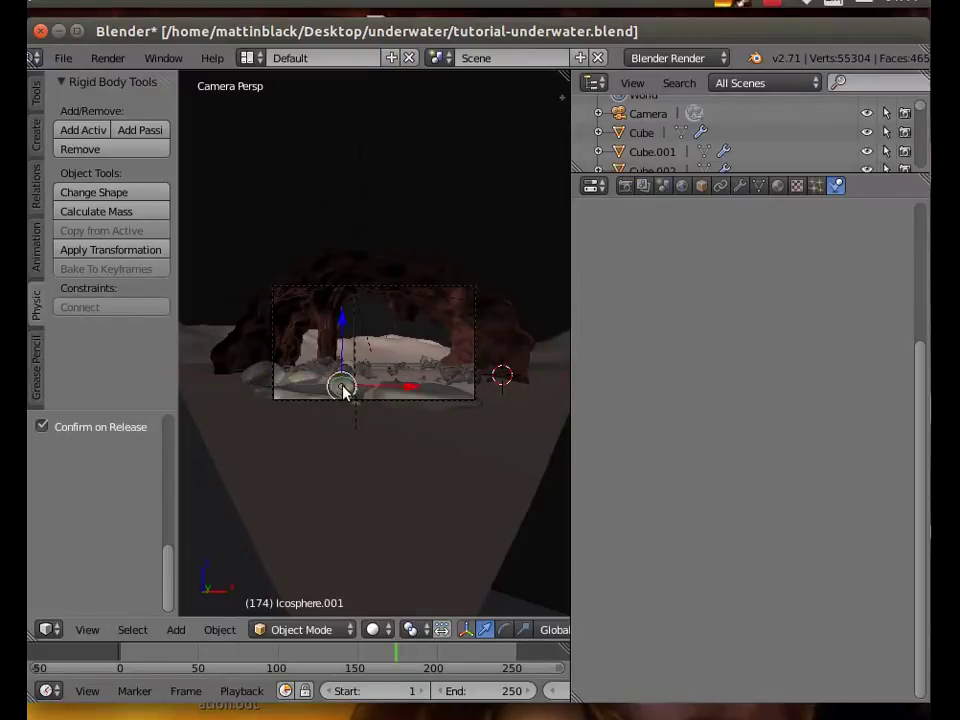
scroll(337, 452, "up", 3)
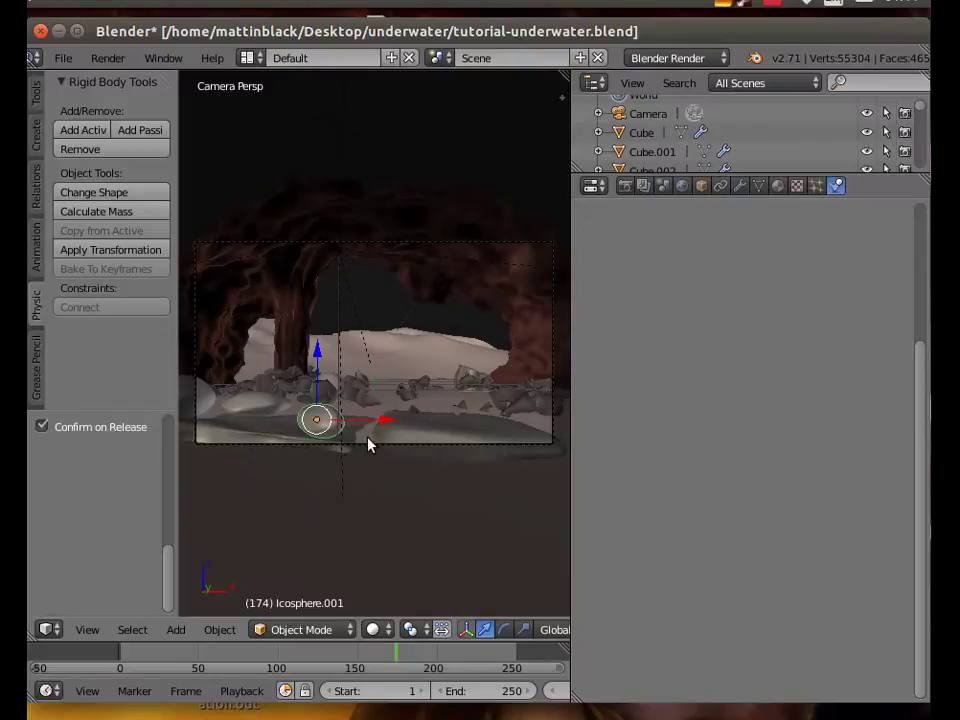
left_click_drag(386, 421, 199, 428)
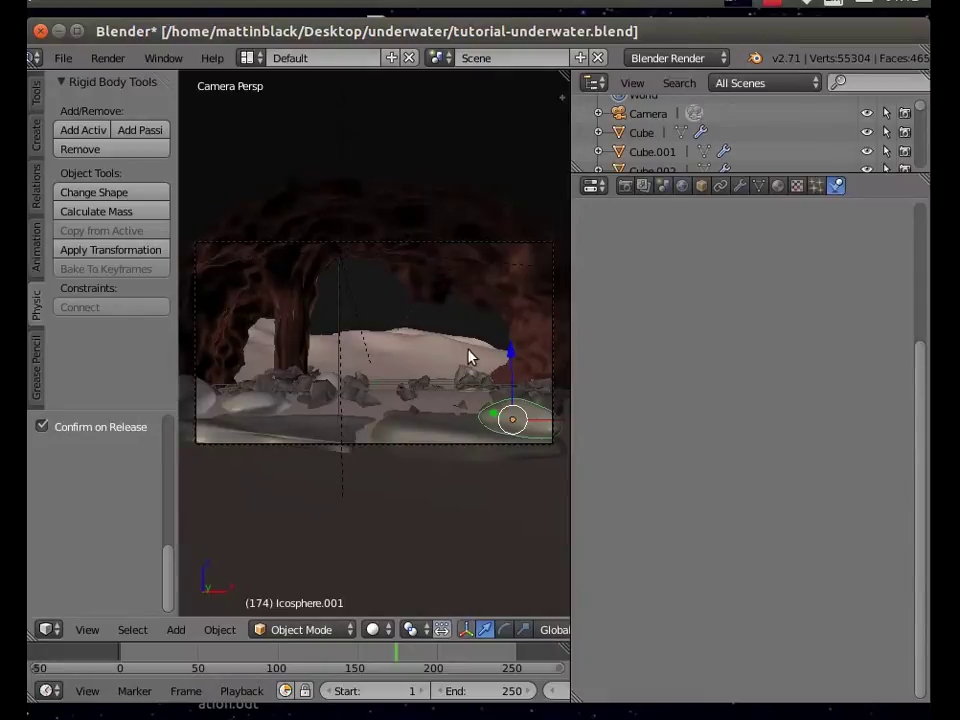
left_click_drag(512, 358, 510, 456)
- Scale the moved foreground rock up by about 1.3, and shift it slightly along X back toward the middle of the frame
key("s")
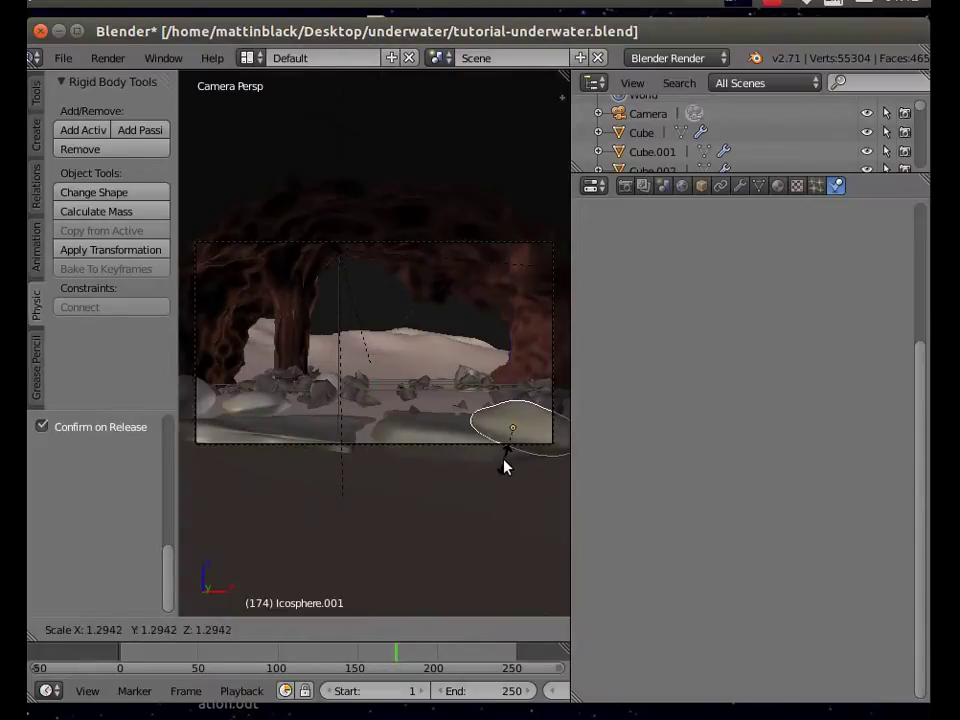
left_click(512, 462)
scroll(518, 470, "down", 1)
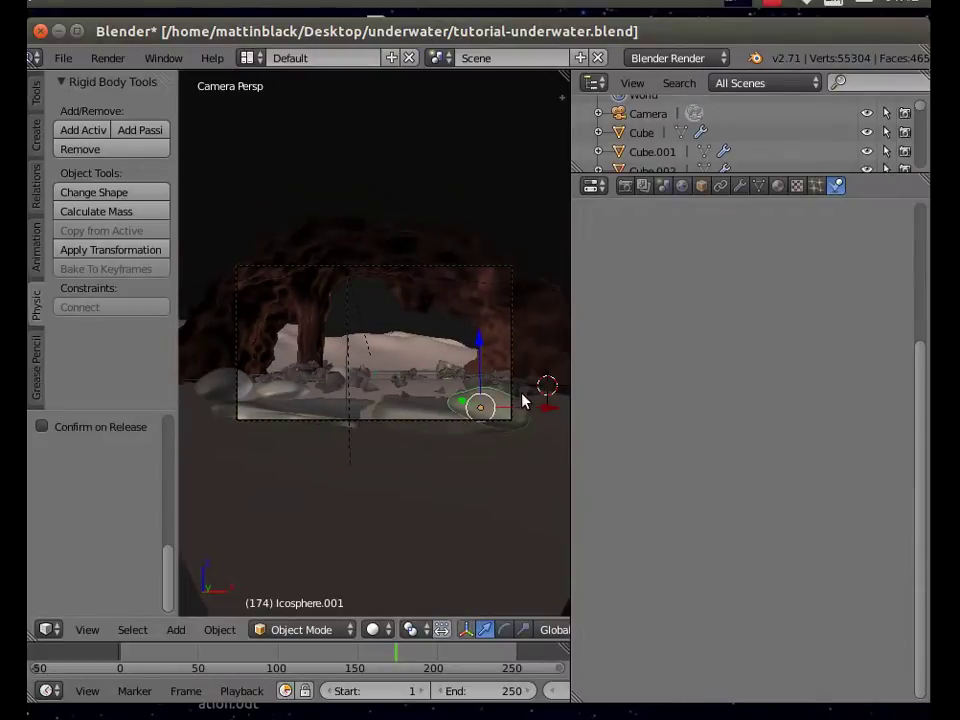
scroll(520, 393, "down", 1)
left_click_drag(519, 392, 458, 411)
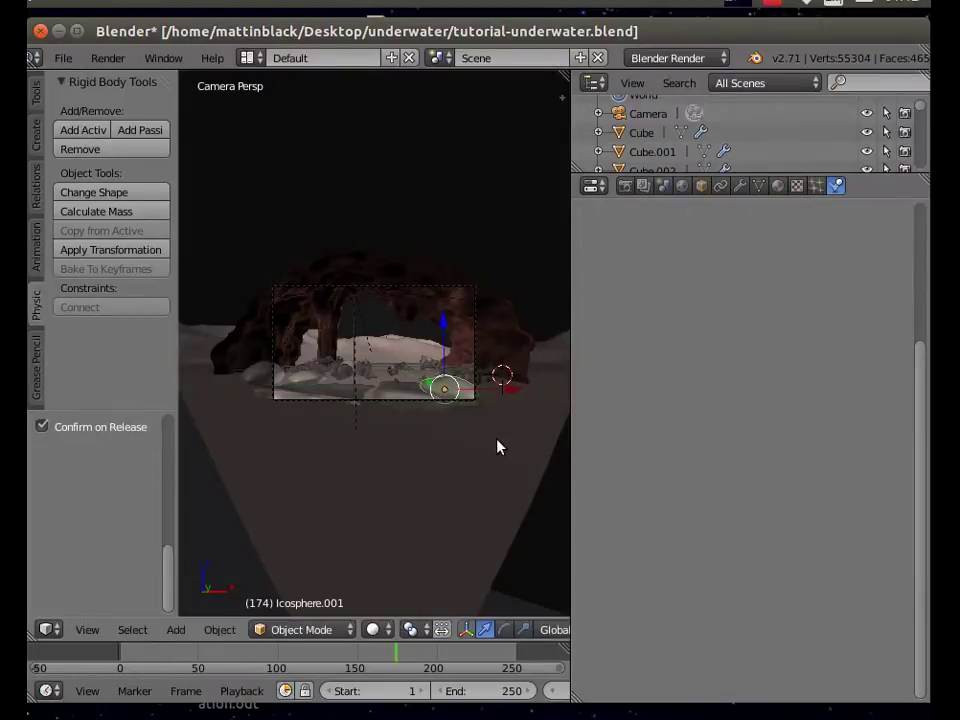
- Enlarge the same foreground rock slightly more, and move it along X back toward the nearby frame edge
scroll(320, 515, "up", 3)
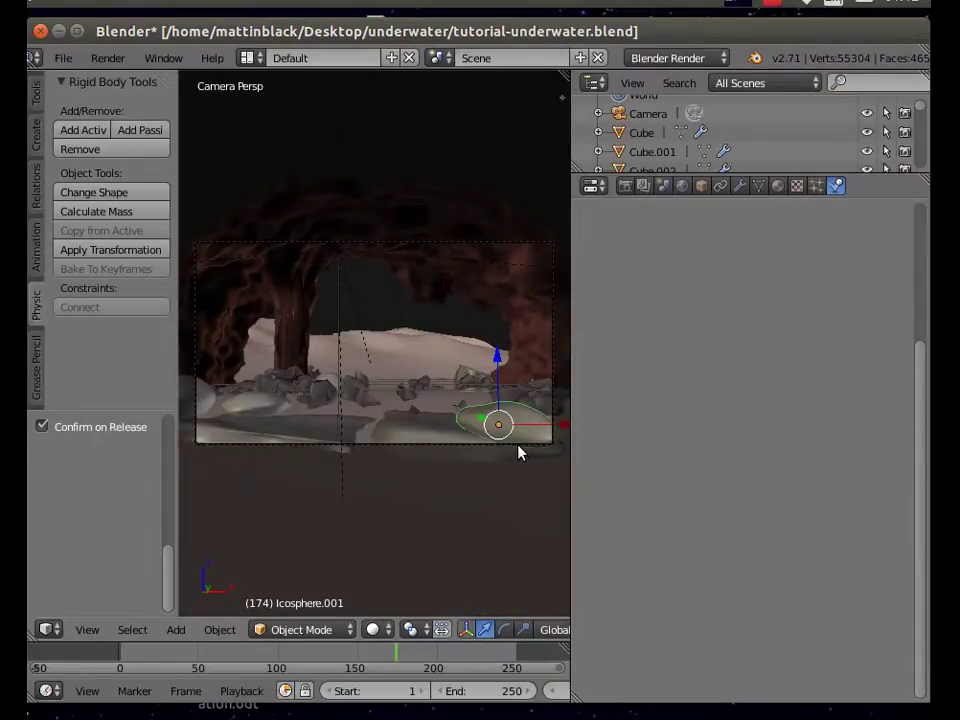
key("s")
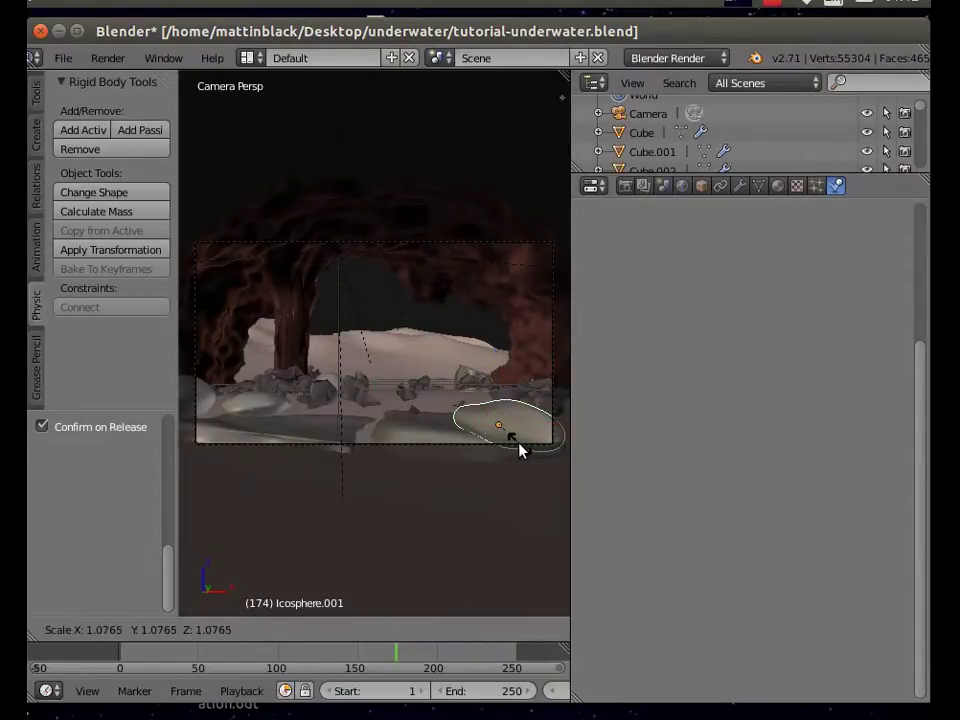
left_click(522, 452)
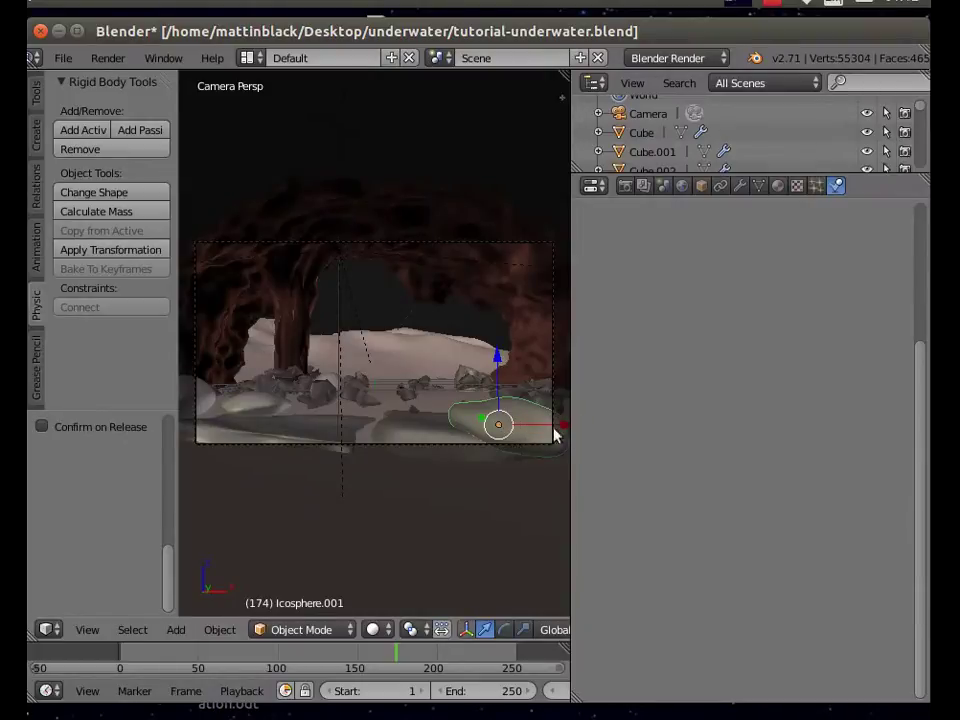
left_click_drag(566, 432, 201, 431)
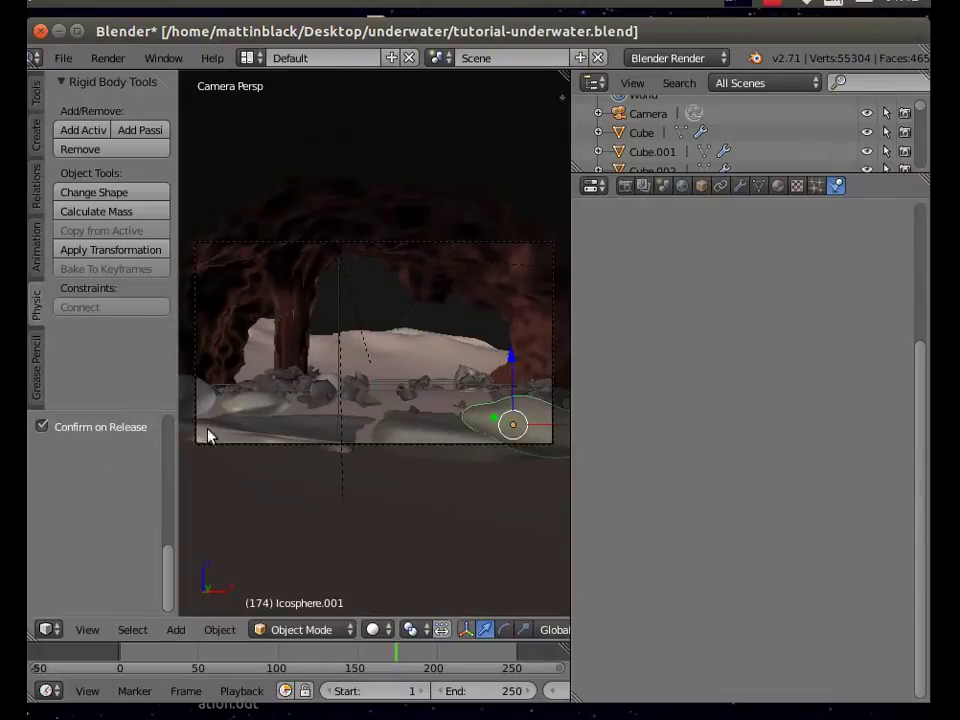
- Move the flat oval smooth rock a short distance along X, in front of the pillar
right_click(247, 399)
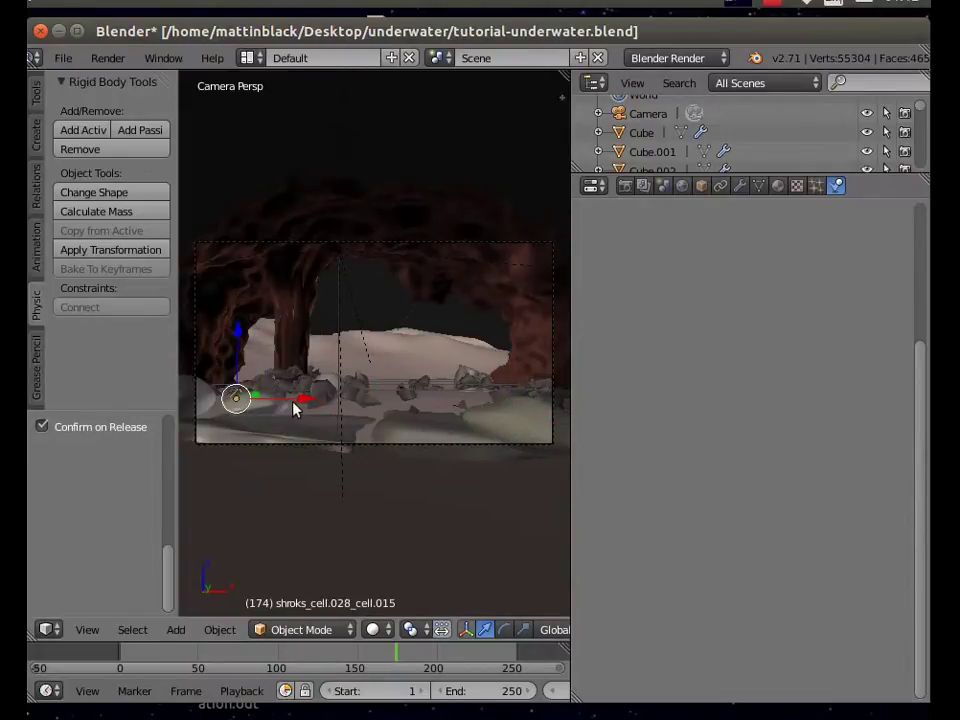
right_click(320, 408)
left_click_drag(320, 408, 362, 427)
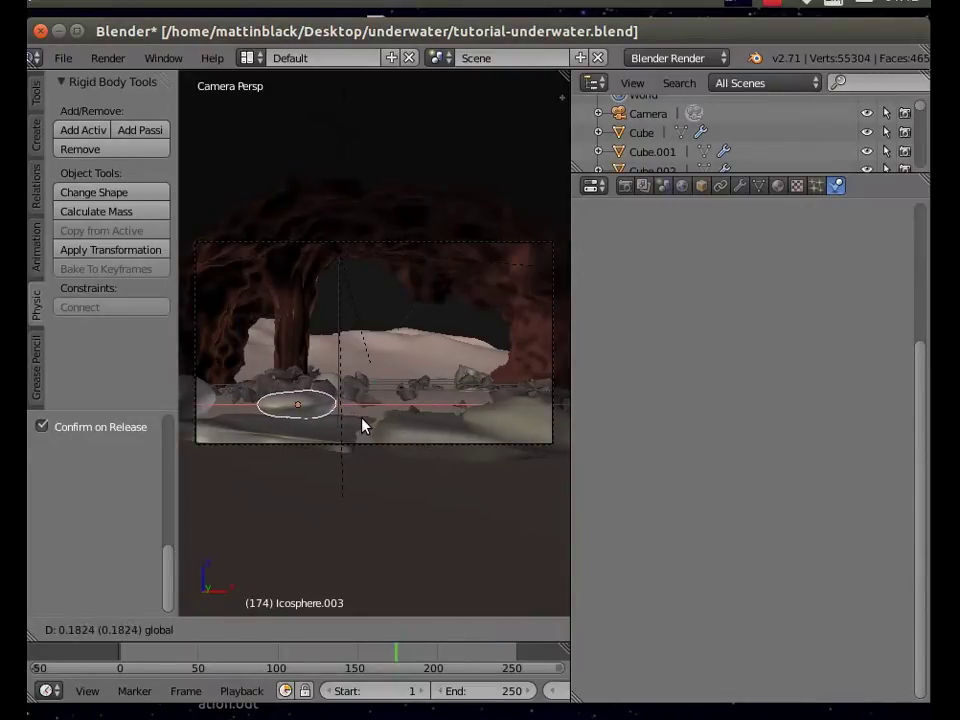
left_click_drag(362, 427, 354, 424)
- Move the large oval rock at the frame edge along X to the opposite edge, behind the enlarged rock, and raise it about 0.06 along Z
right_click(207, 406)
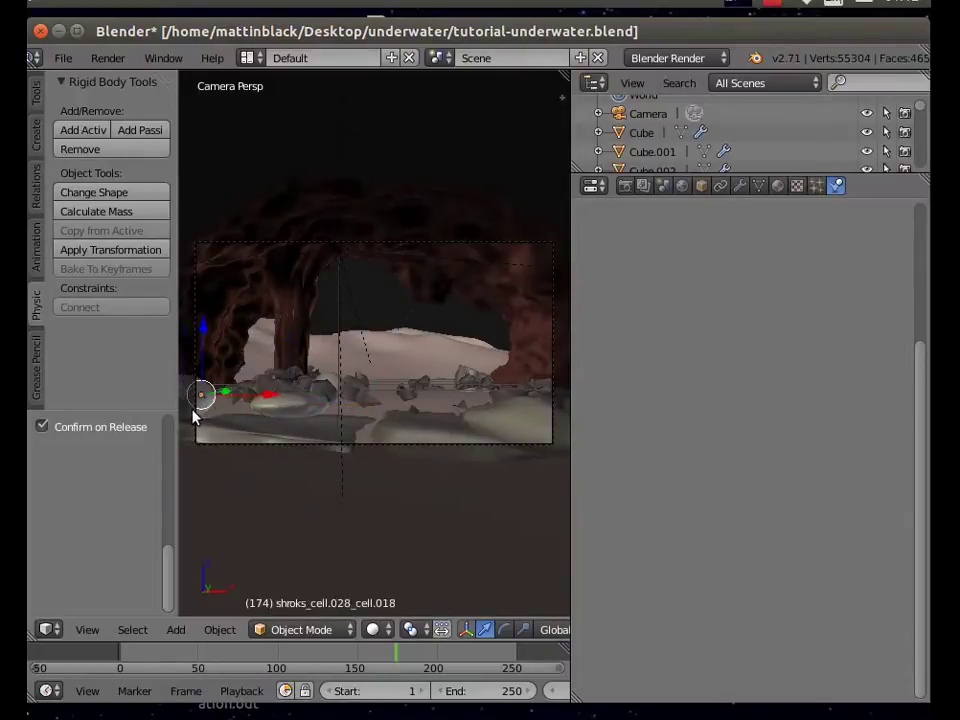
right_click(198, 405)
left_click_drag(256, 400, 230, 418)
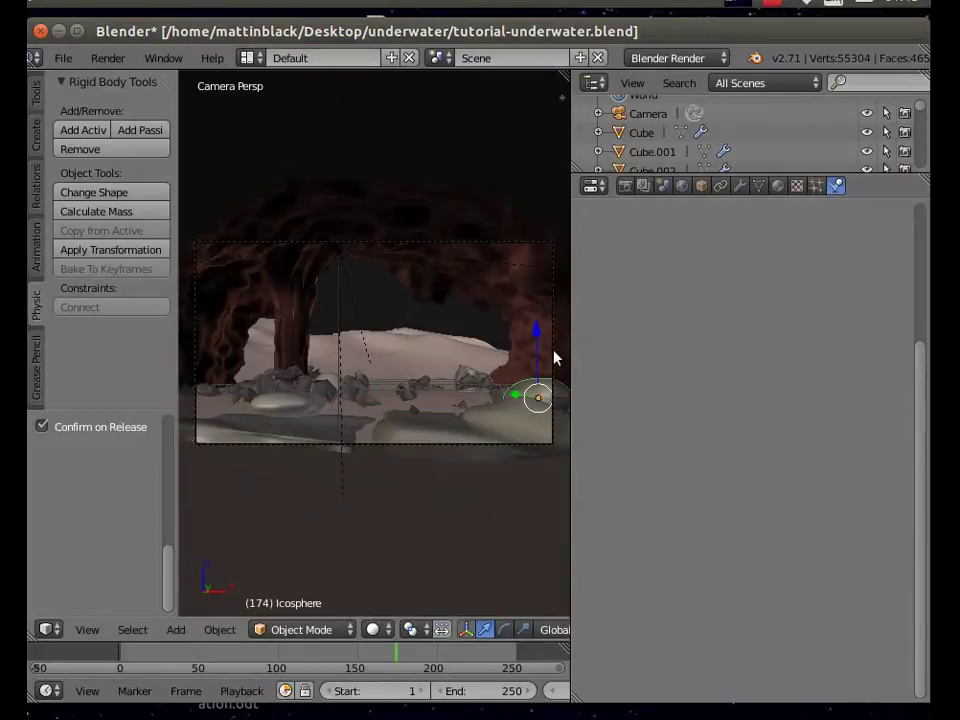
left_click_drag(536, 336, 536, 326)
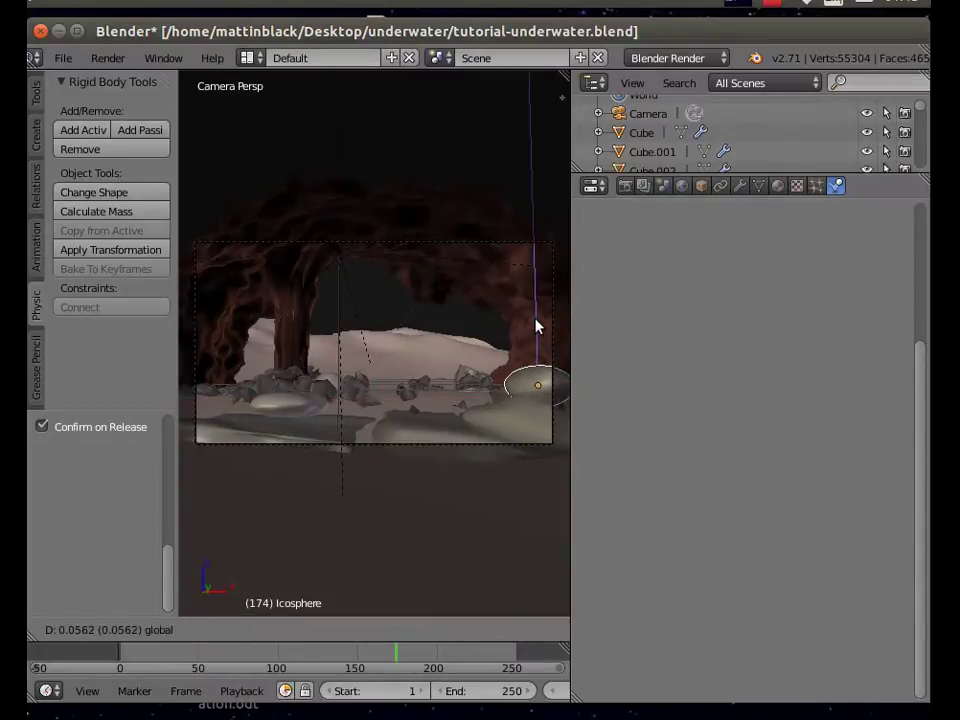
left_click_drag(497, 412, 495, 409)
- Scale the large oval rock up by about 1.2, and lower it about 0.07 along Z behind the foreground rock
key("s")
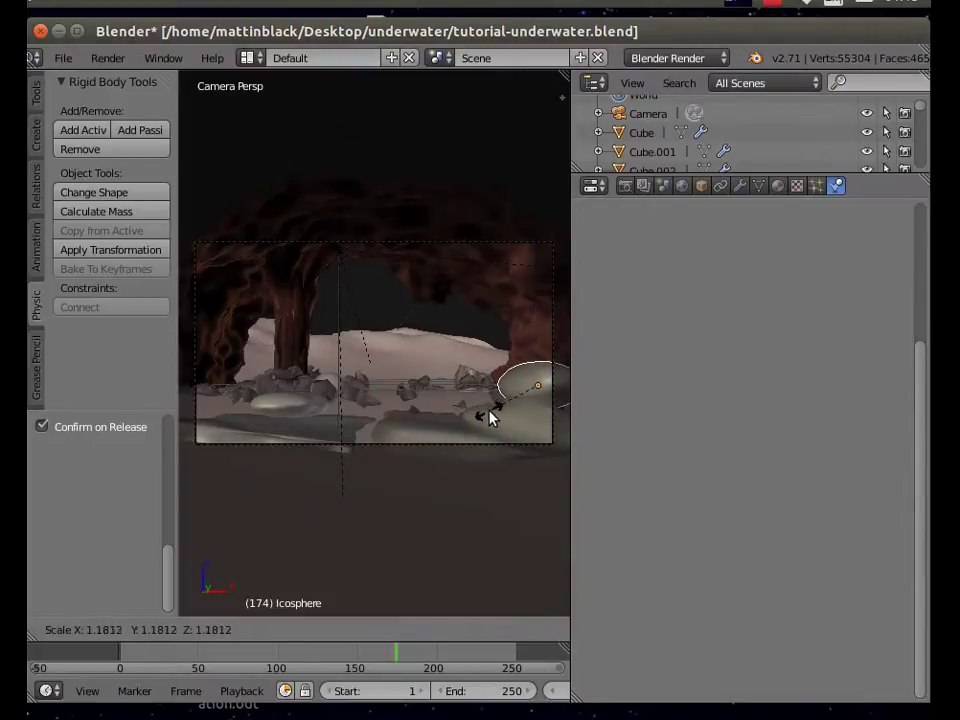
left_click(536, 325)
key("g")
key("z")
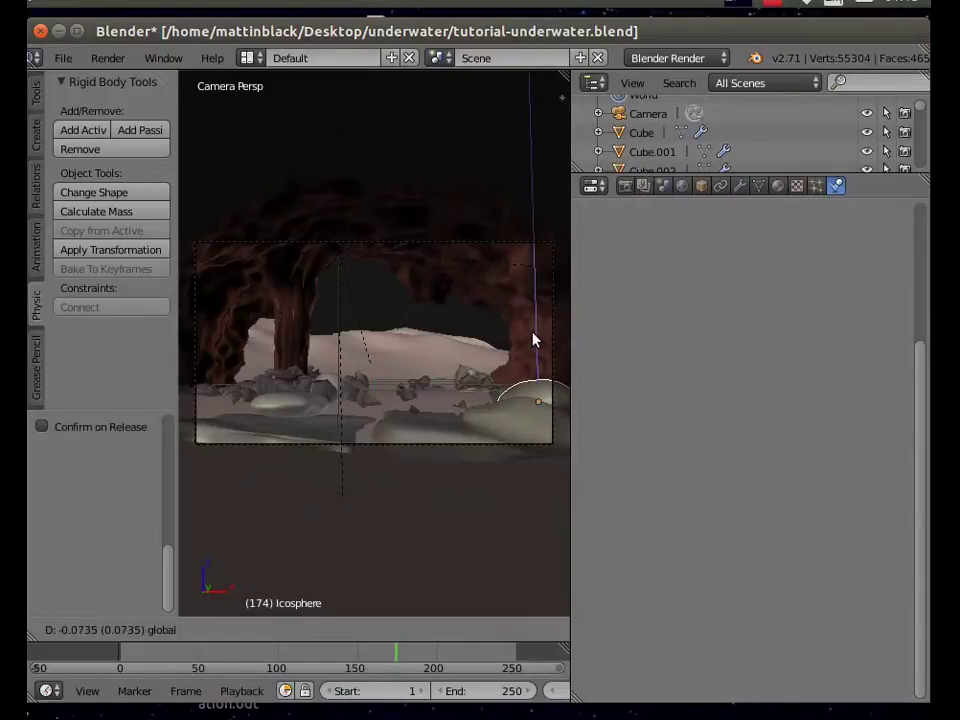
left_click(298, 405)
- Move the flat oval rock by the pillar along X to the nearby frame edge, and scale it up by about 1.29
right_click(290, 404)
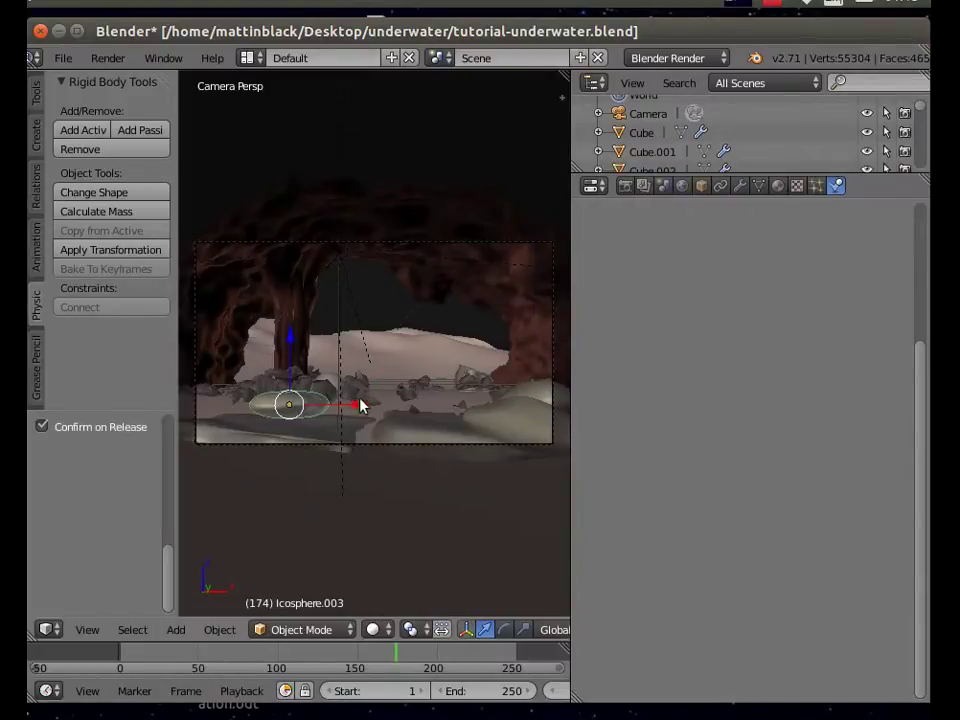
left_click_drag(358, 407, 264, 412)
key("s")
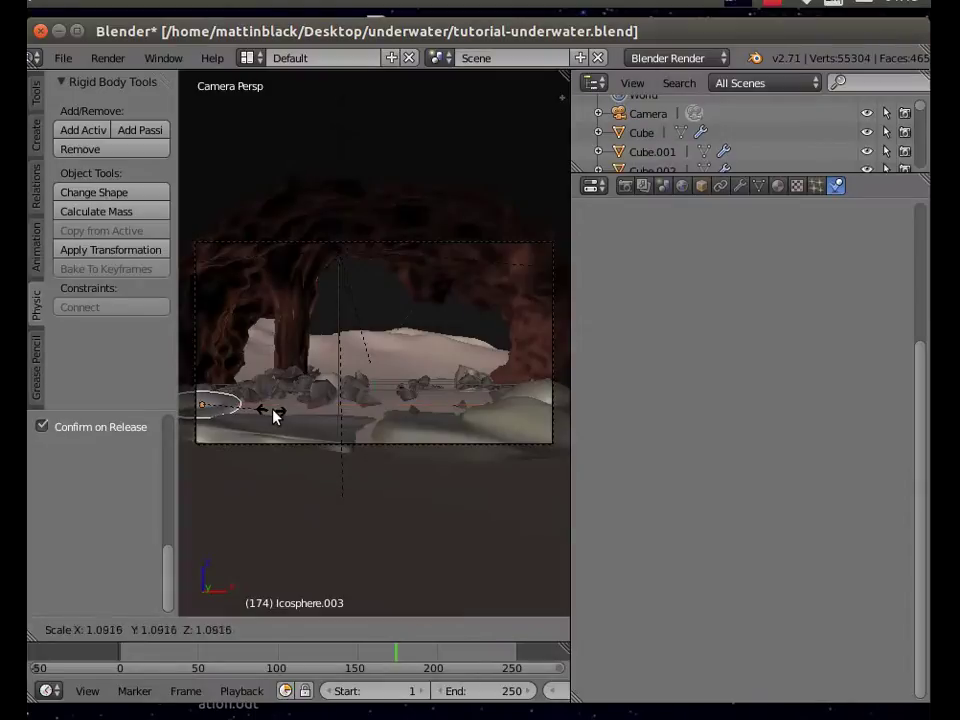
left_click(283, 416)
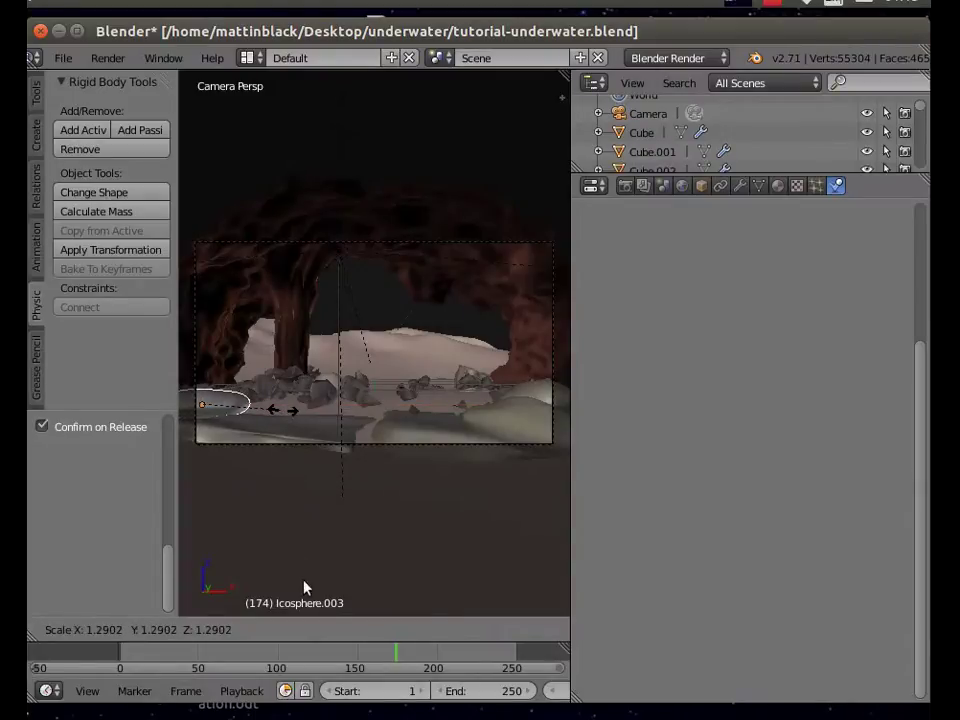
- Rotate the enlarged flat oval rock slightly around its Y axis to tilt it
left_click(503, 629)
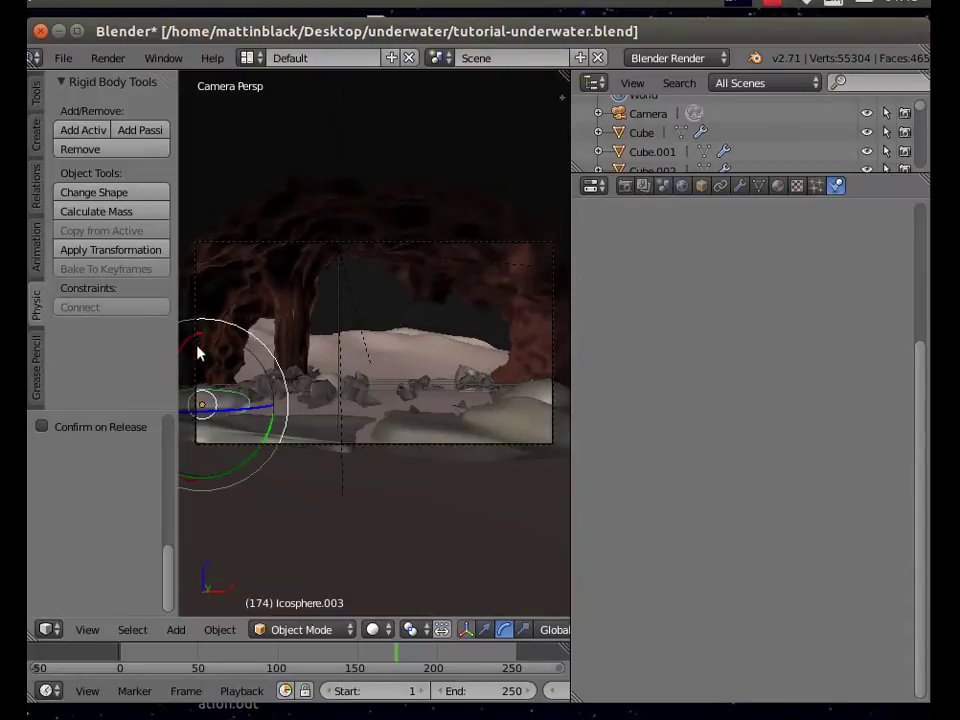
left_click_drag(269, 435, 272, 424)
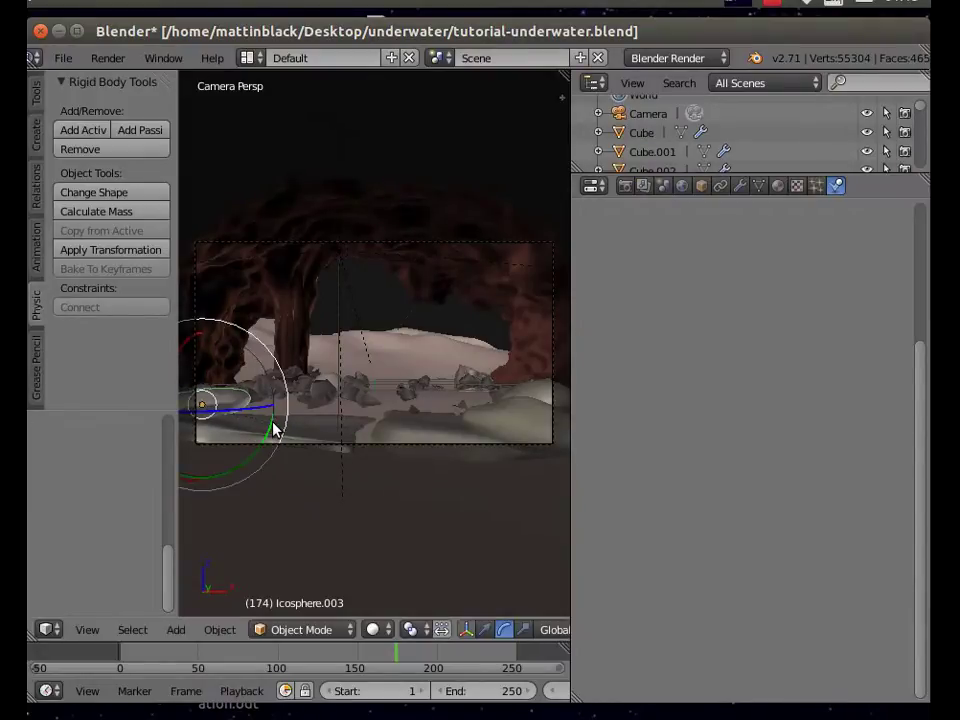
middle_click_drag(264, 474, 349, 534)
left_click_drag(246, 553, 321, 581)
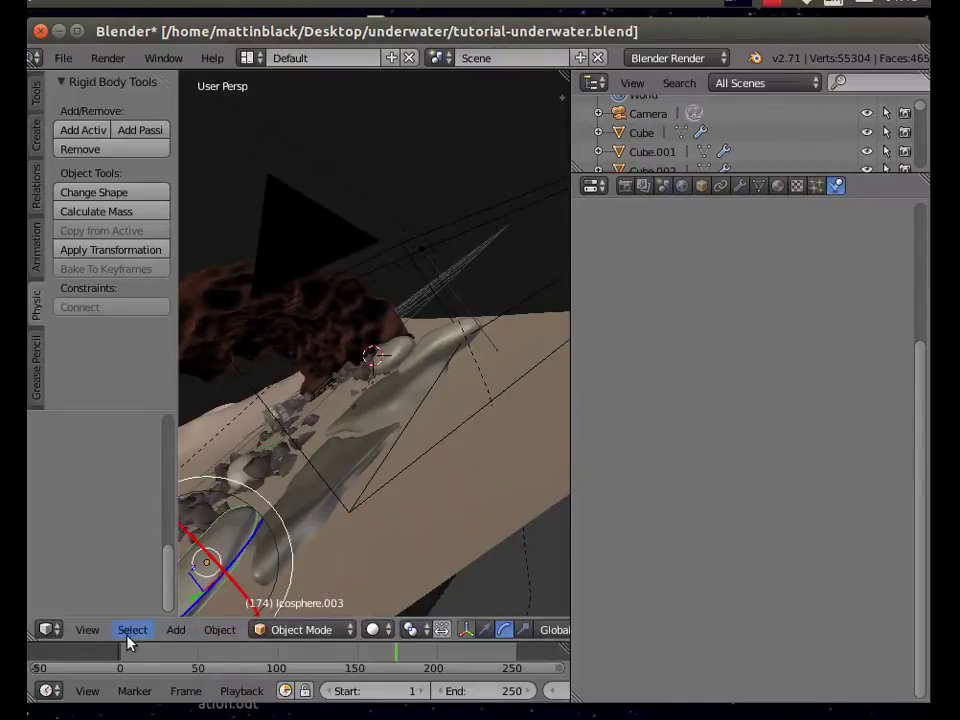
left_click(92, 630)
left_click(118, 560)
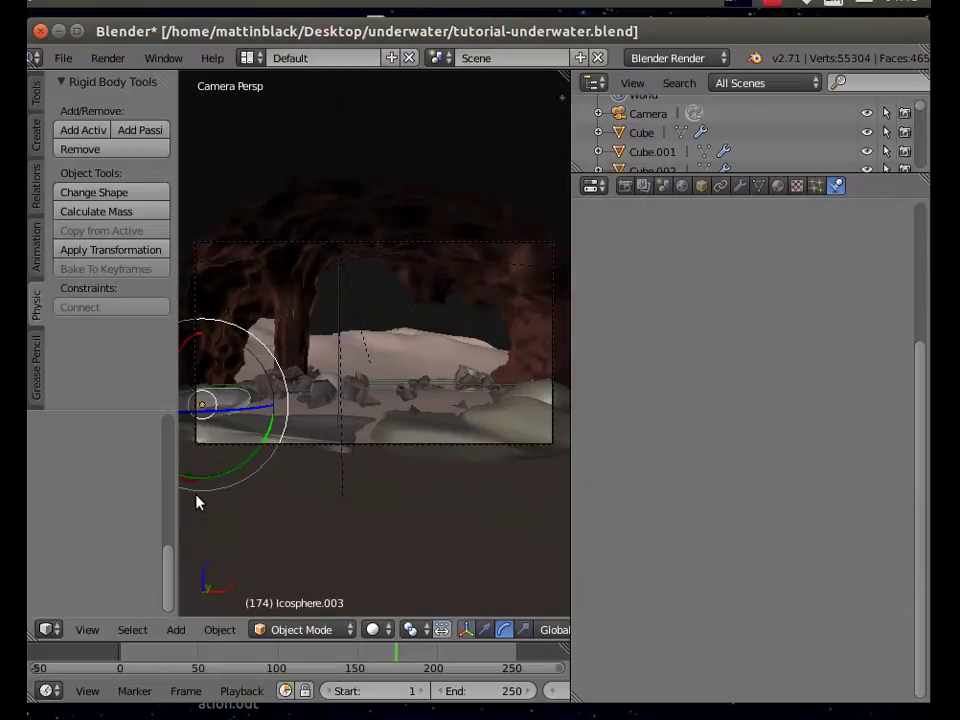
scroll(340, 540, "down", 1)
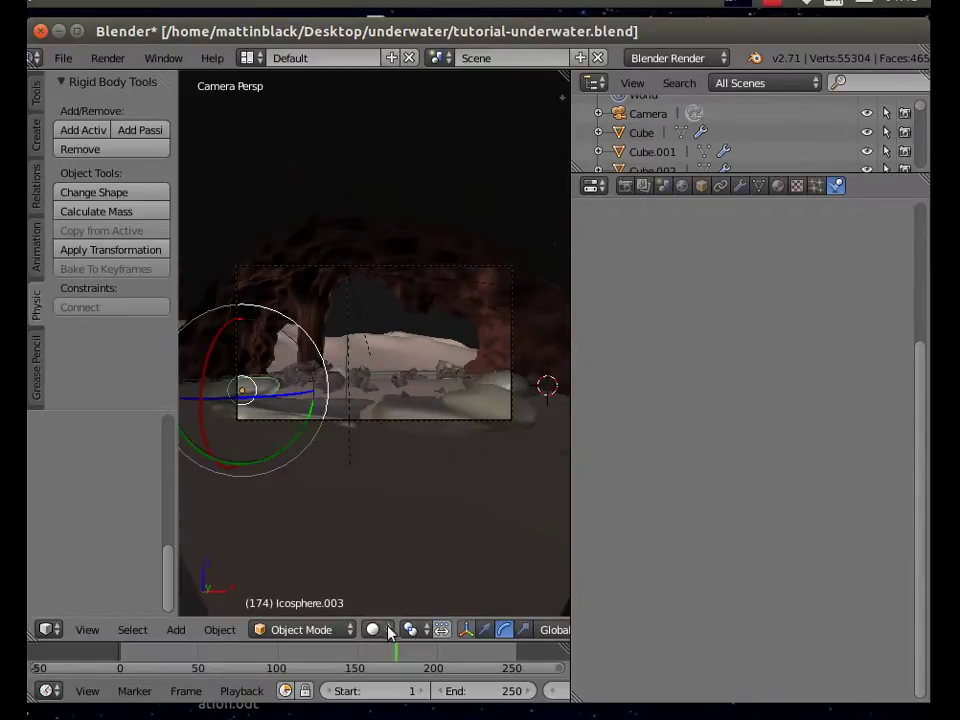
- Lower the flat oval rock slightly along Z onto the slab, and move it about 0.07 along X into the frame
left_click(486, 629)
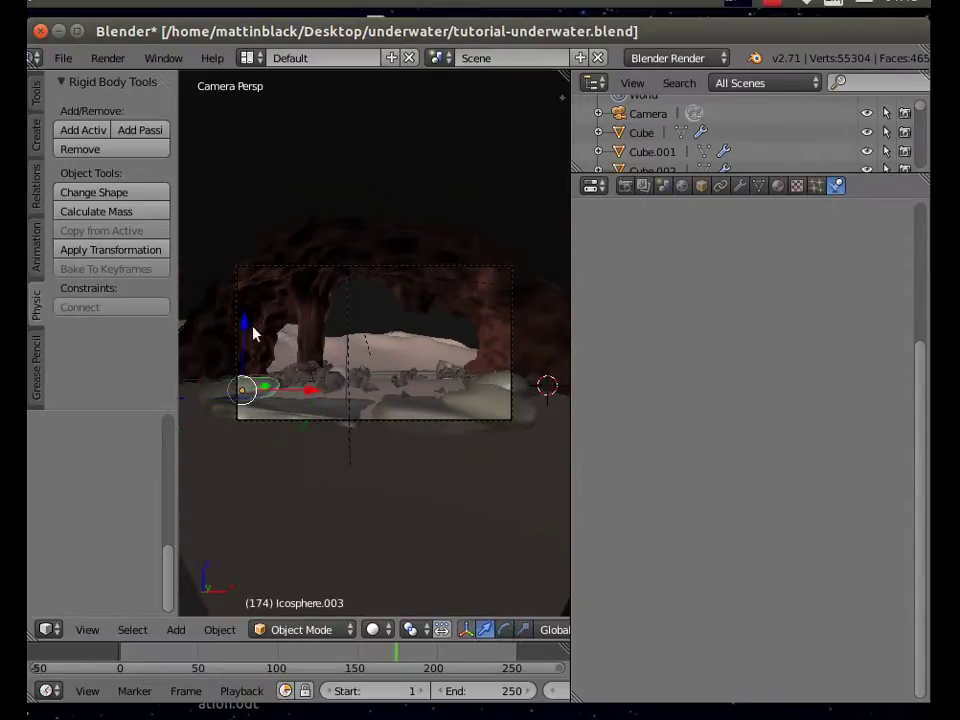
left_click_drag(243, 323, 252, 337)
left_click_drag(308, 400, 321, 400)
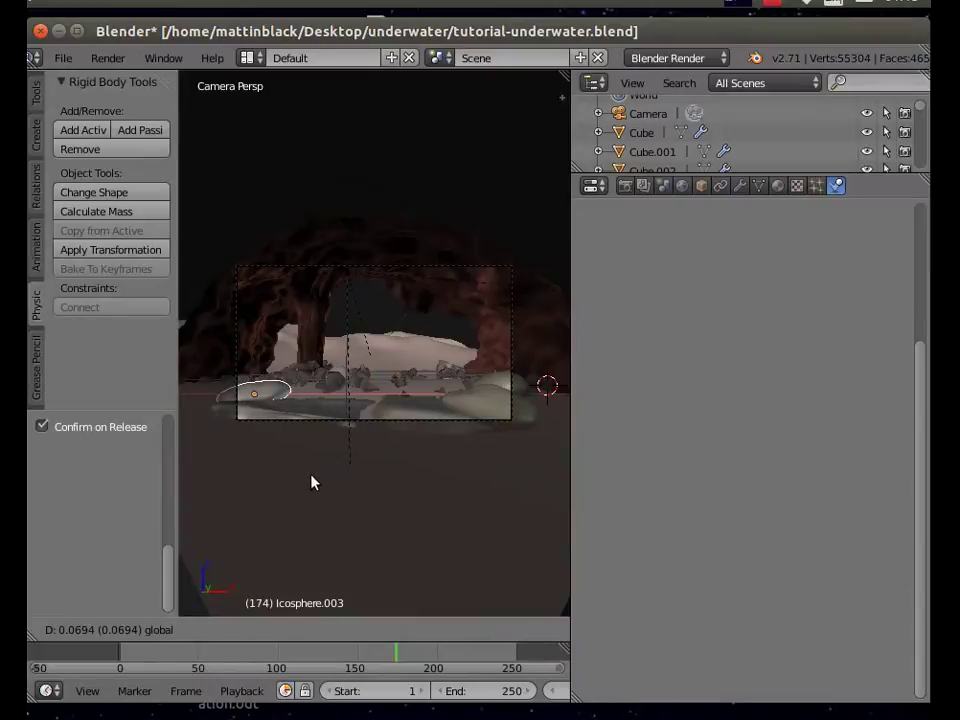
left_click_drag(311, 483, 311, 483)
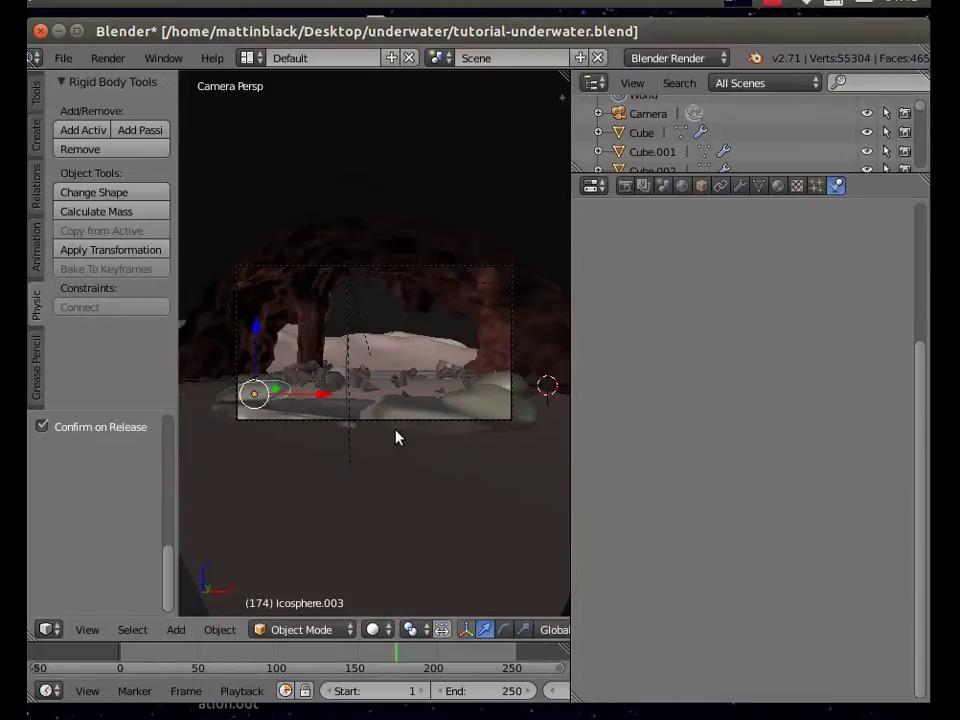
- Select the four smooth rocks lying around the foreground slabs together, outside the camera view
mouse_move(336, 461)
middle_mouse_down()
mouse_move(360, 484)
mouse_move(326, 499)
mouse_move(332, 508)
mouse_move(342, 483)
middle_mouse_up()
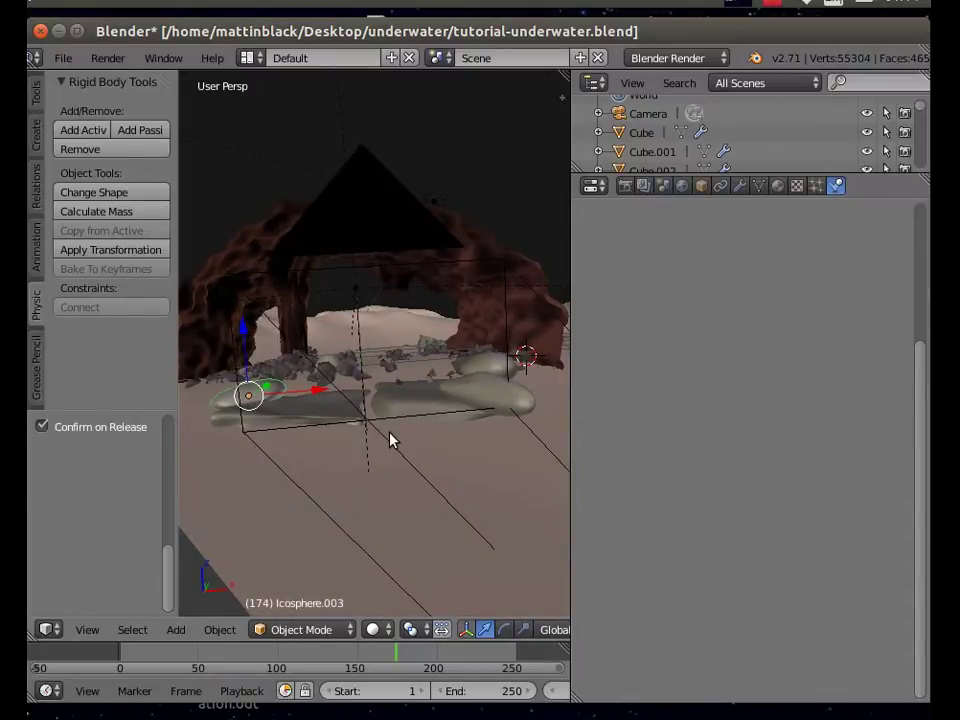
middle_click_drag(390, 440, 425, 425)
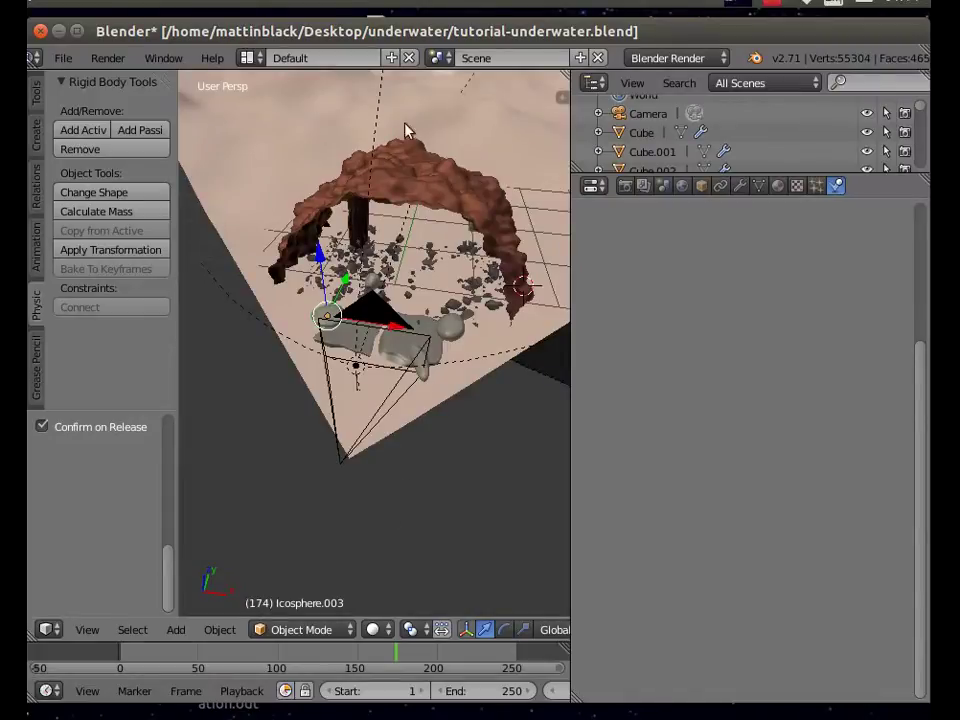
right_click(420, 365)
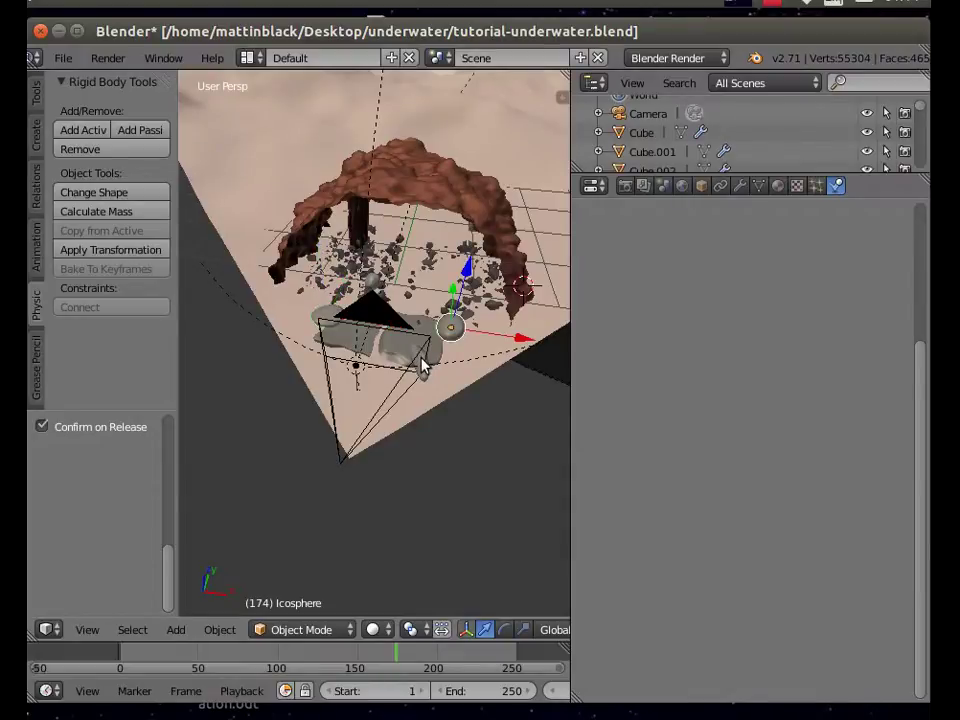
right_click(421, 367)
right_click(426, 382)
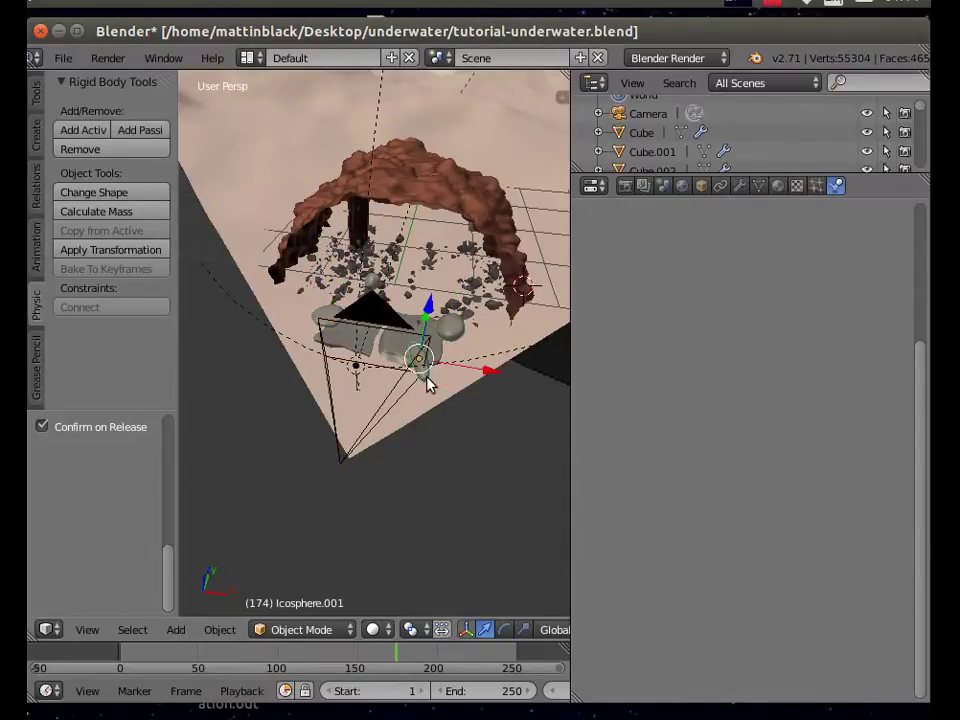
right_click(327, 318)
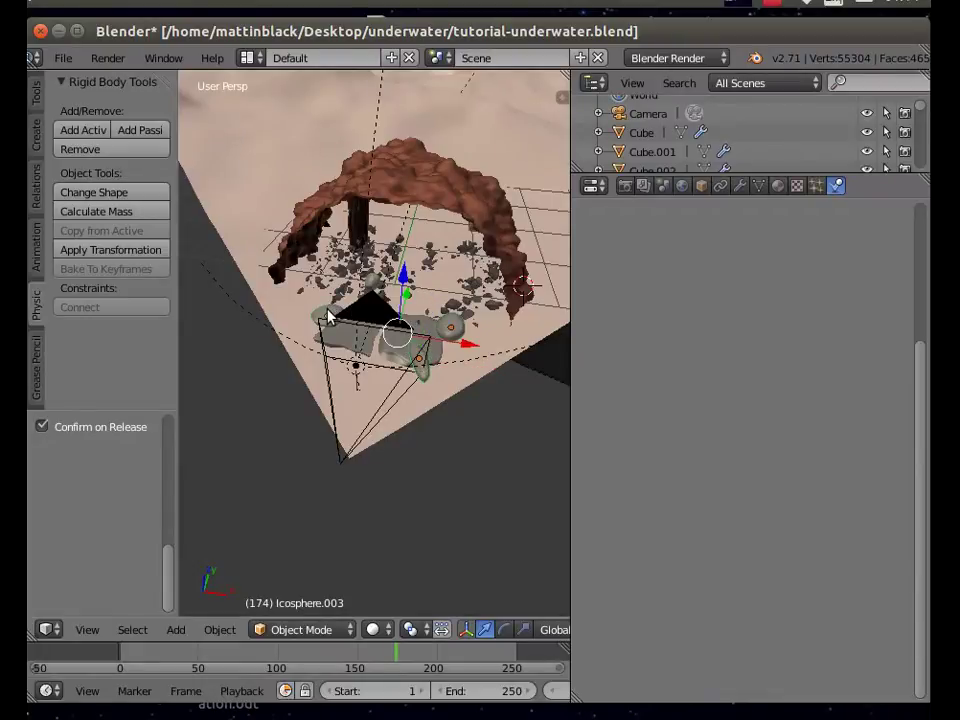
right_click(375, 283, "shift")
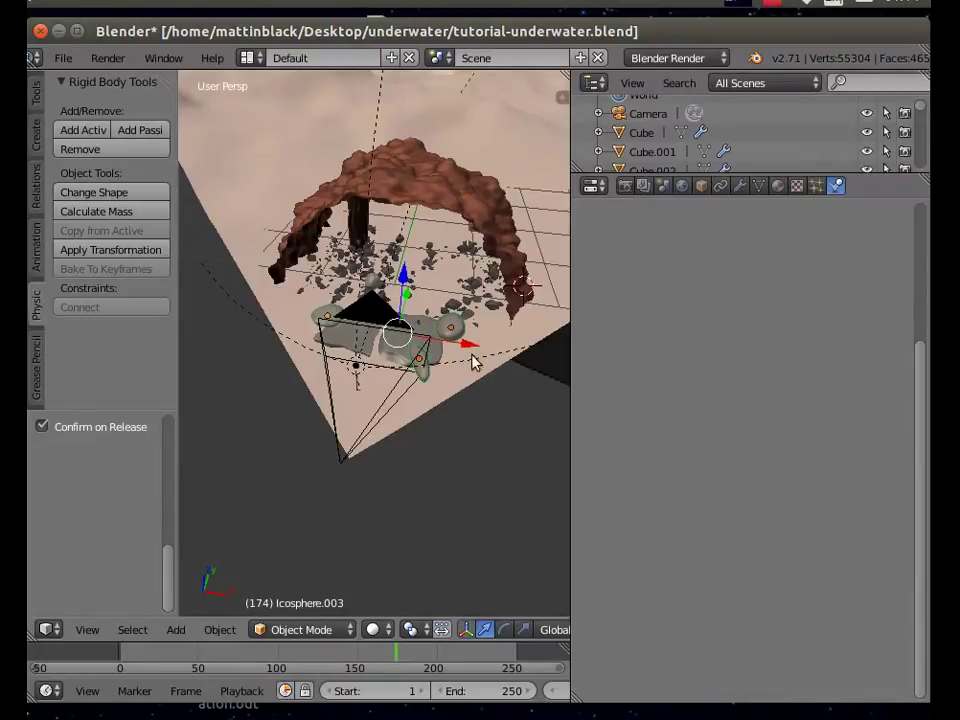
- Duplicate the four selected smooth rocks in place, and move the copies along Y to behind the rock arch
left_click(35, 92)
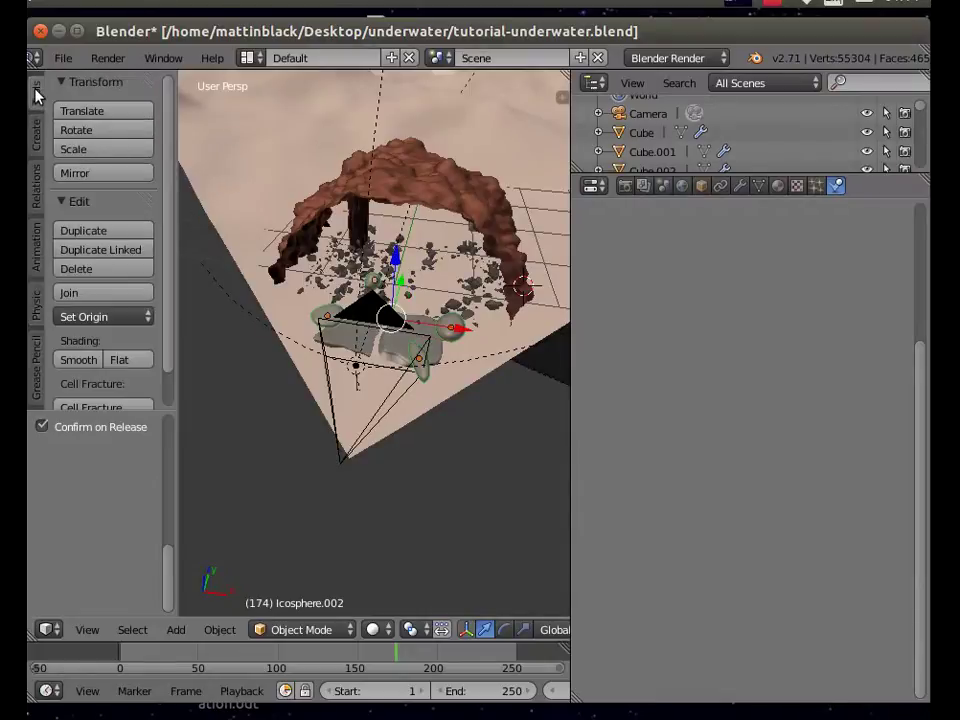
left_click(96, 233)
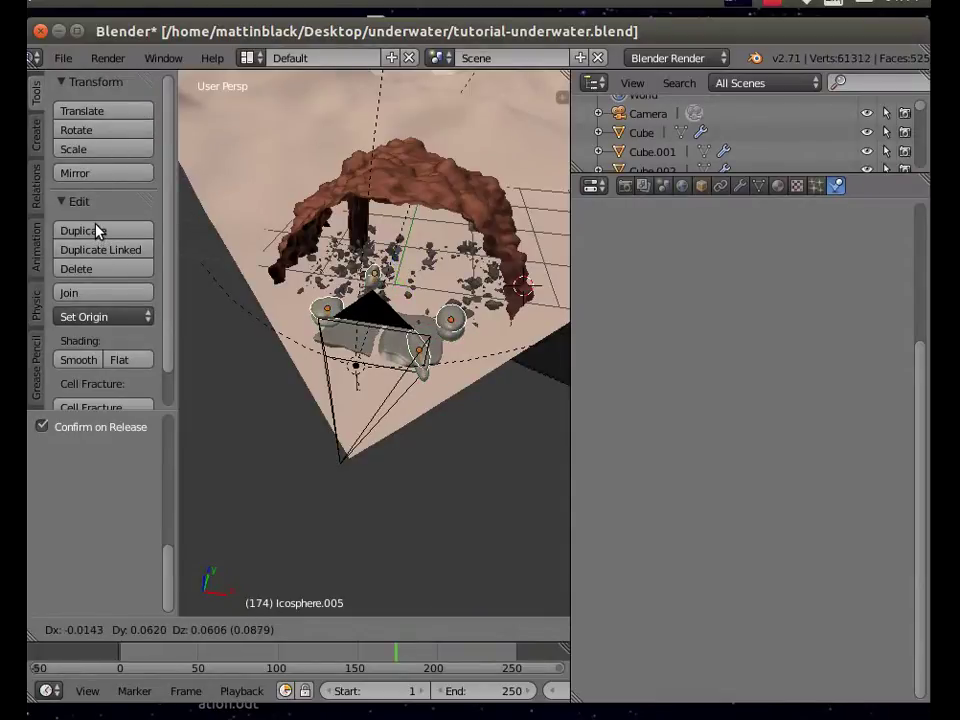
right_click(96, 231)
left_click_drag(399, 284, 434, 165)
left_click(88, 629)
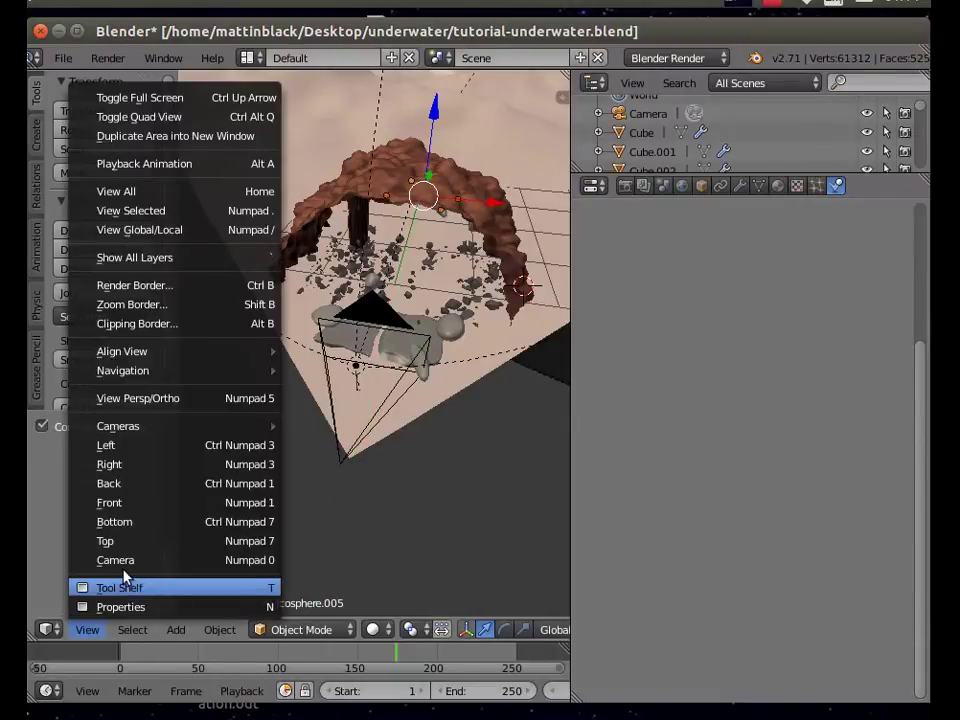
left_click(124, 561)
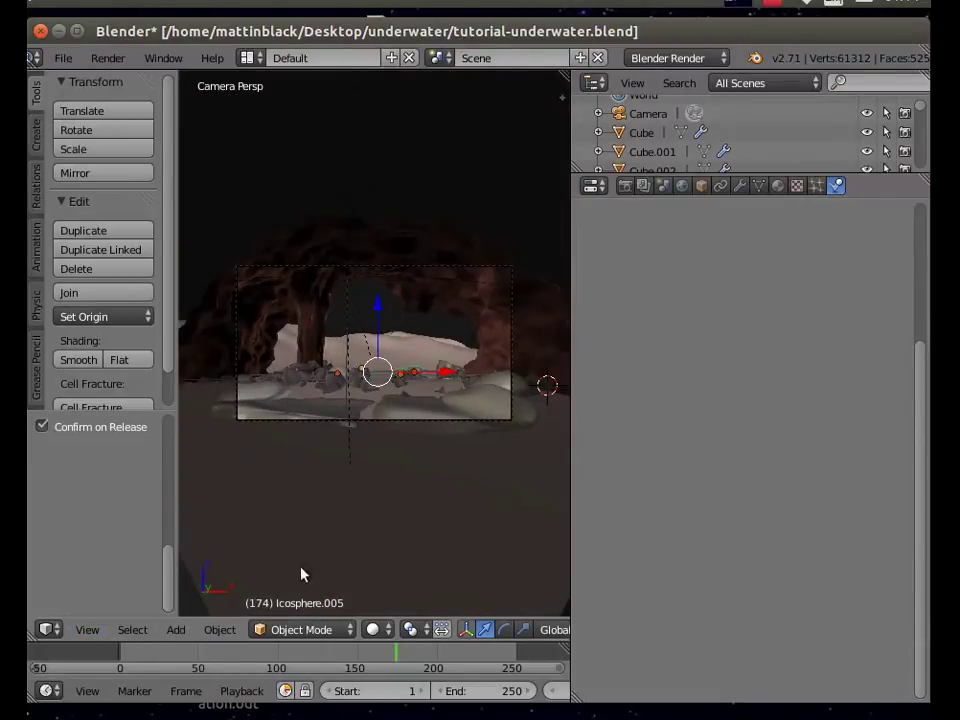
- Move the four duplicated rocks farther back along Y toward the distant sand hill, working from the top view
left_click(90, 630)
left_click(118, 544)
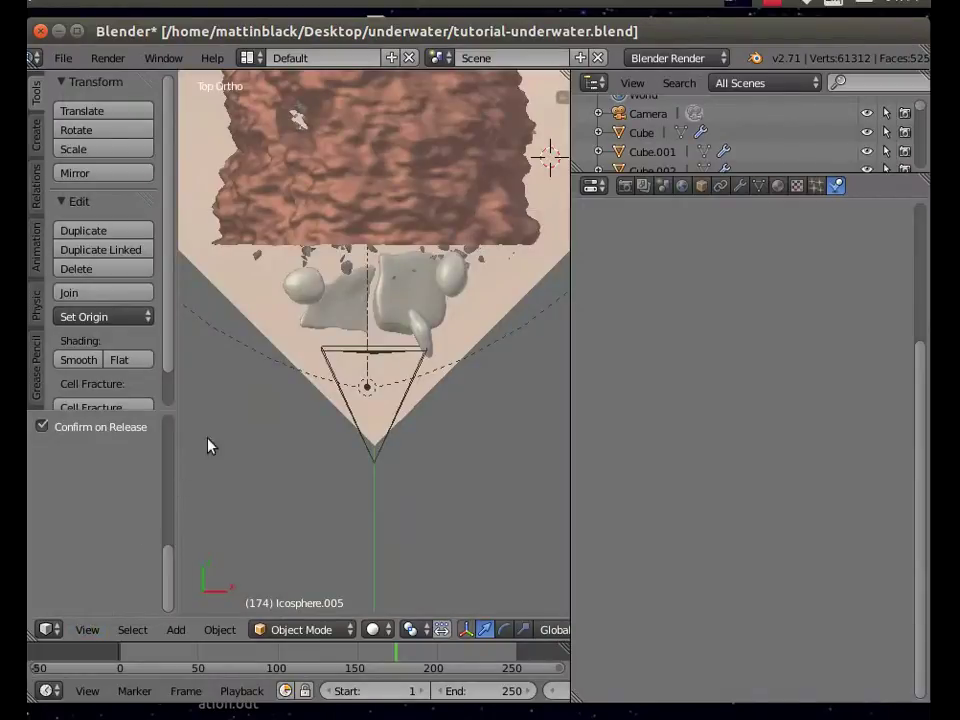
scroll(315, 325, "down", 5)
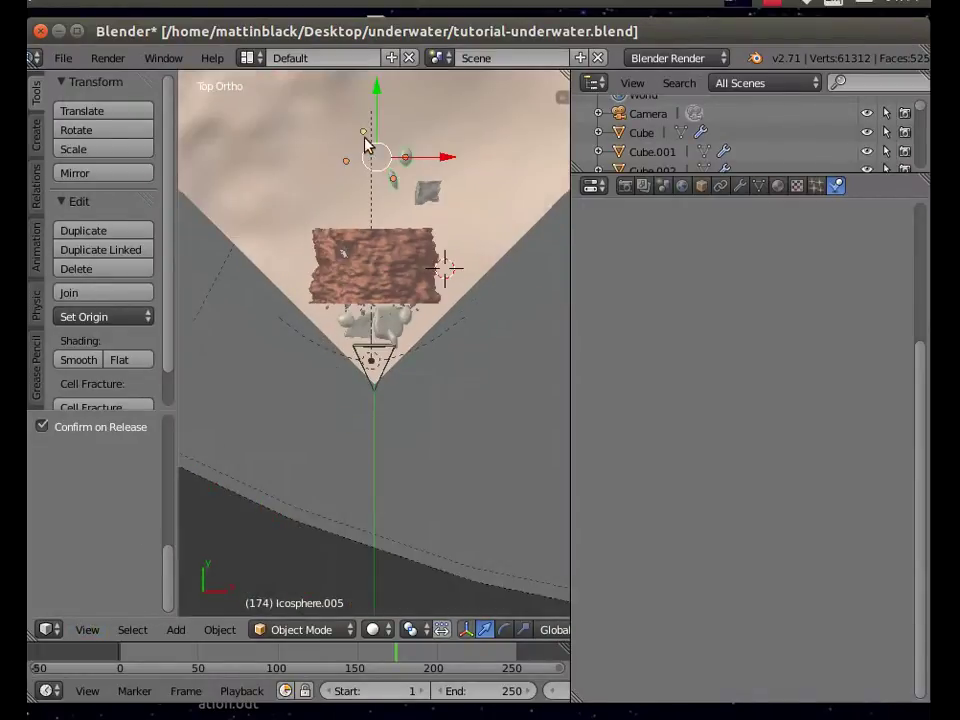
left_click_drag(377, 120, 366, 592)
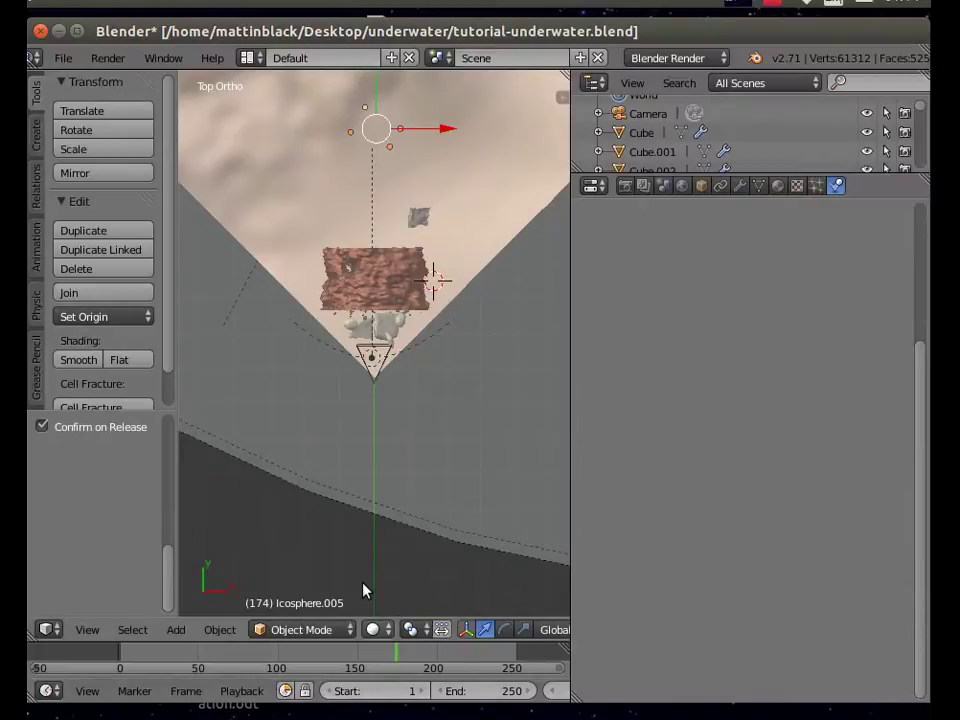
- Raise the four duplicated rocks along Z onto the distant hillside, and return to the camera view
middle_click_drag(398, 471, 395, 232)
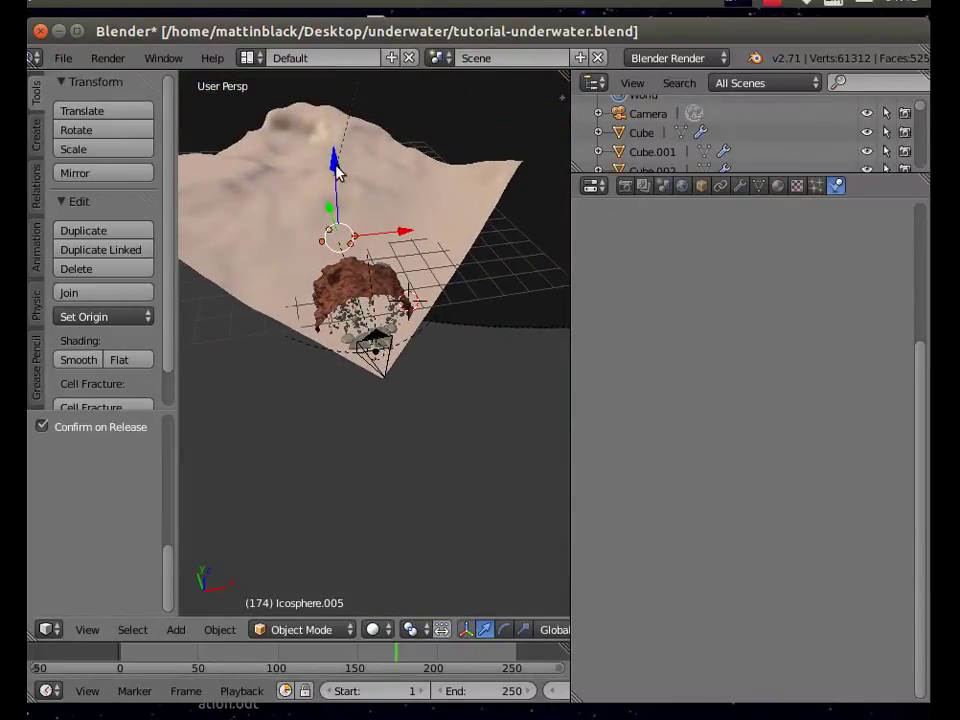
left_click_drag(336, 176, 332, 161)
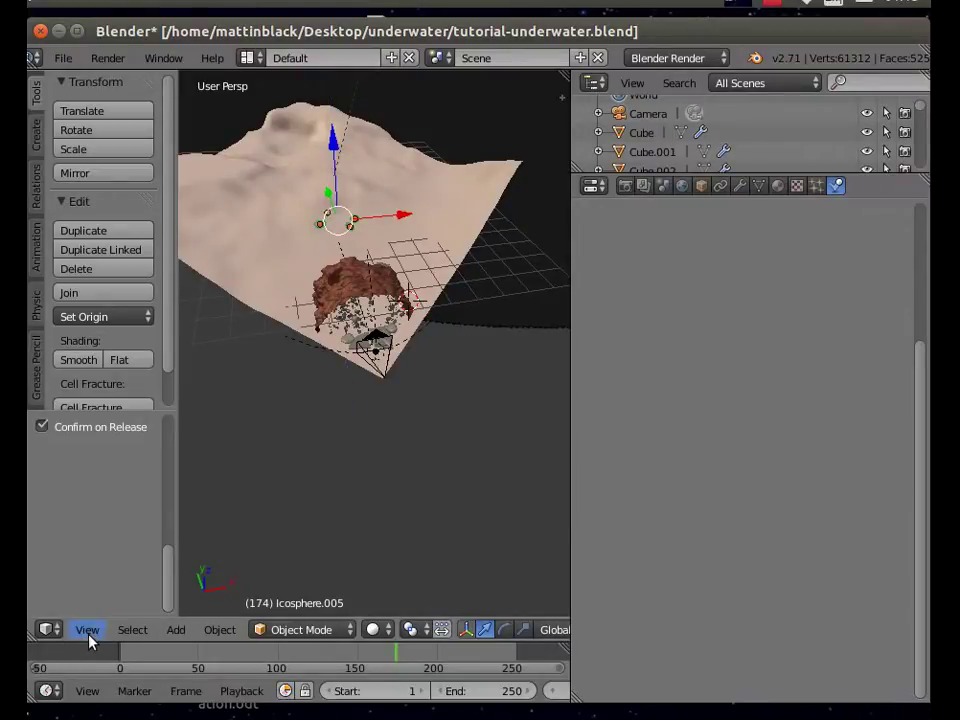
left_click(86, 630)
left_click(116, 560)
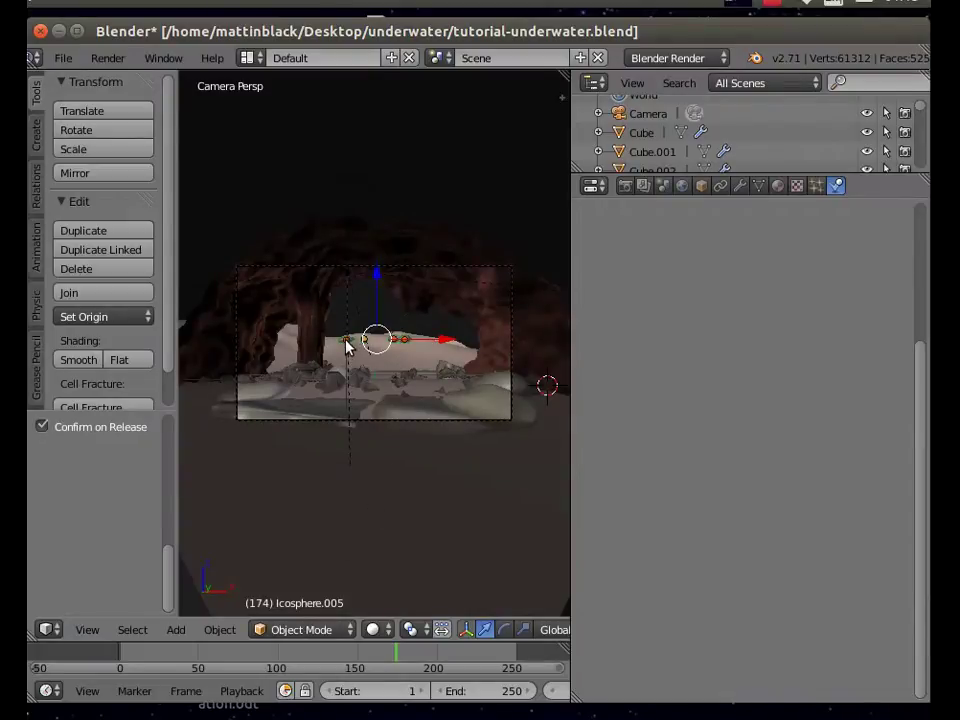
- Move the outermost duplicated rock along positive X toward the far side of the arch opening, and lower it slightly along Z
right_click(346, 346)
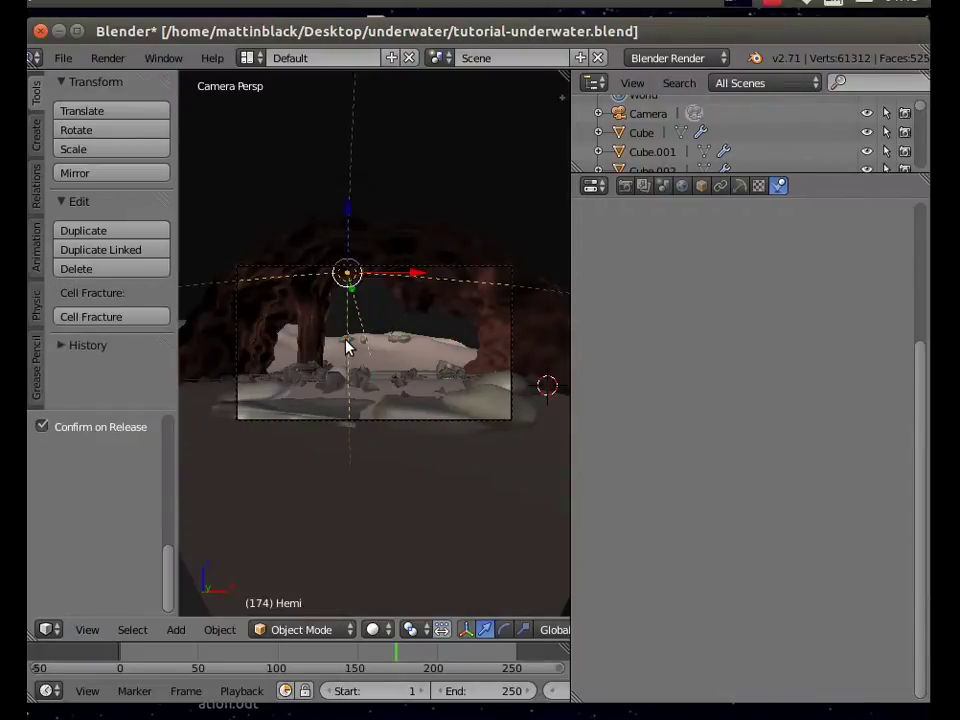
right_click(408, 347)
left_click_drag(466, 345, 493, 337)
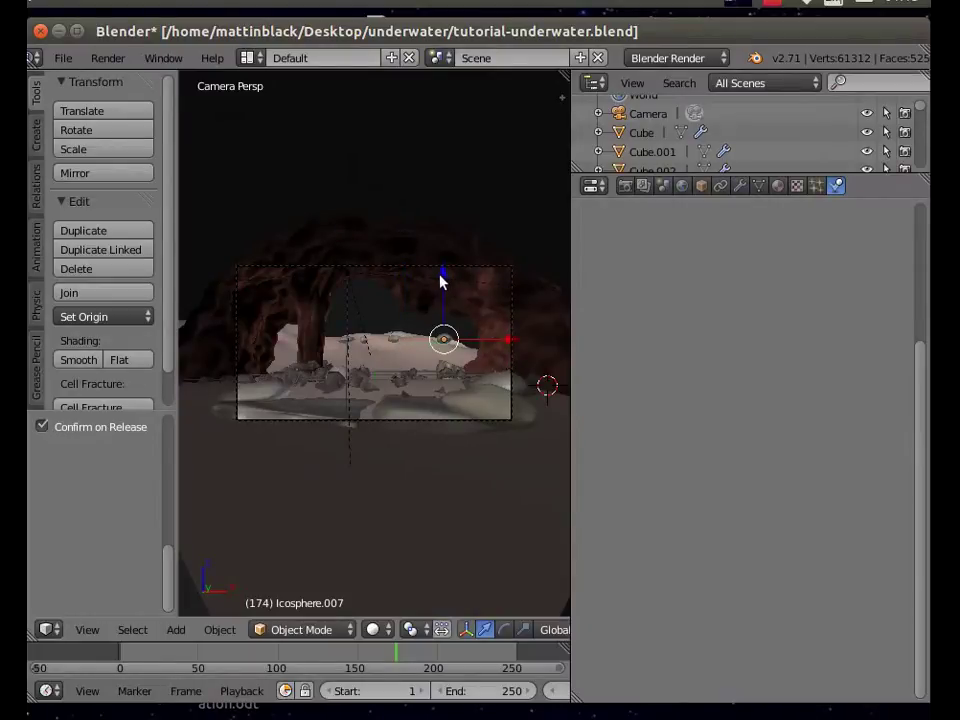
left_click_drag(441, 283, 343, 345)
- Move the elongated duplicated rock Icosphere.006 a short distance along positive X across the hillside
right_click(343, 345)
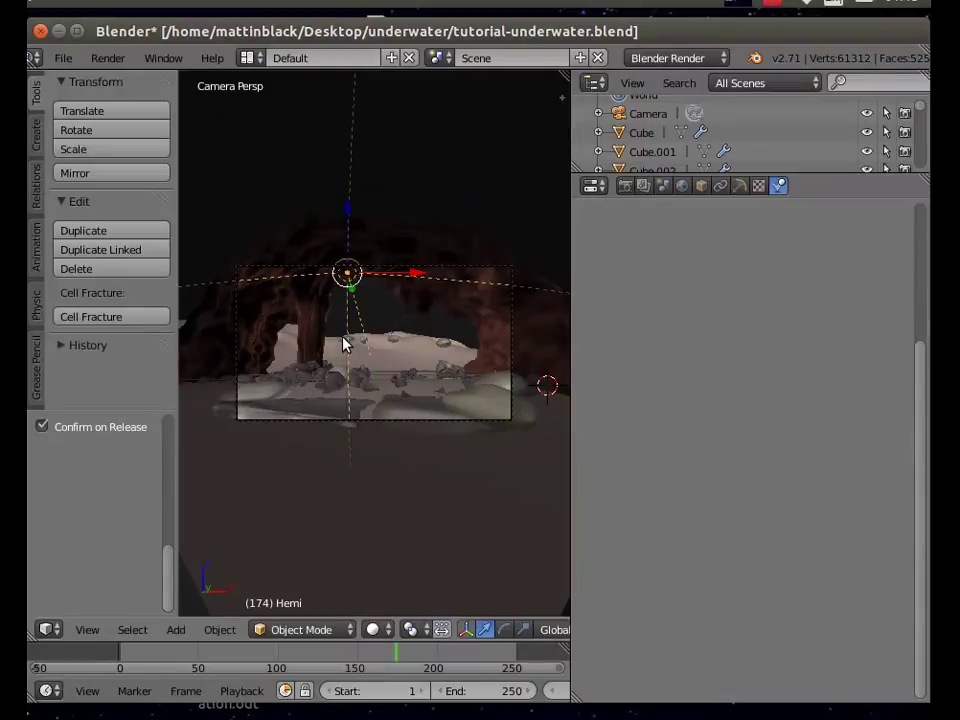
right_click(394, 343)
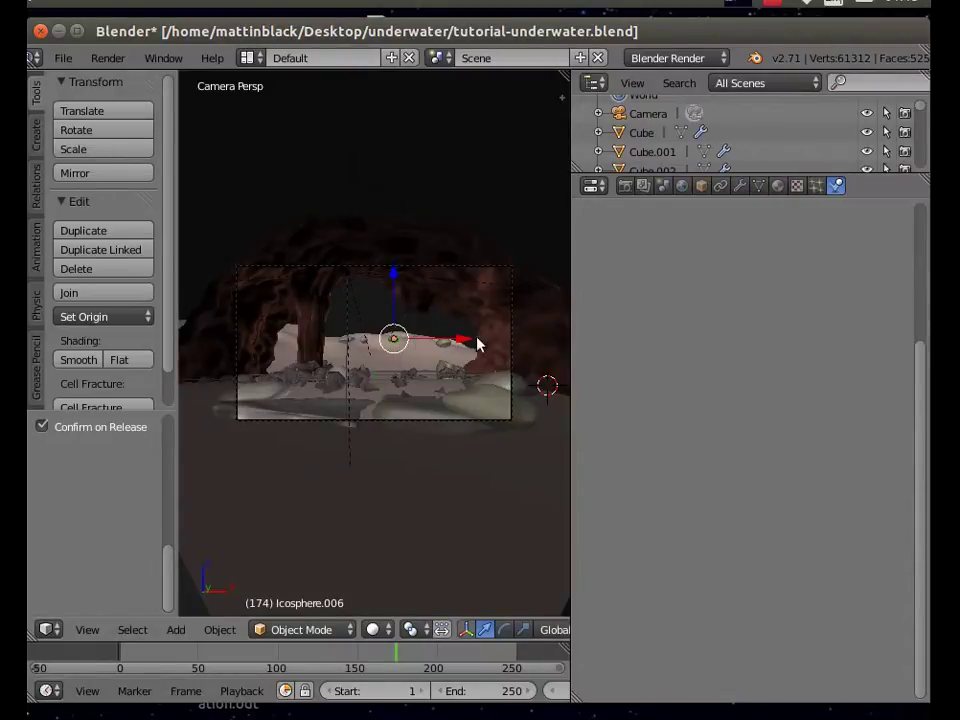
left_click_drag(466, 344, 360, 343)
- Move the duplicated rock Icosphere.005 along negative X into the opening beyond the pillar, and lower it slightly along Z
right_click(360, 343)
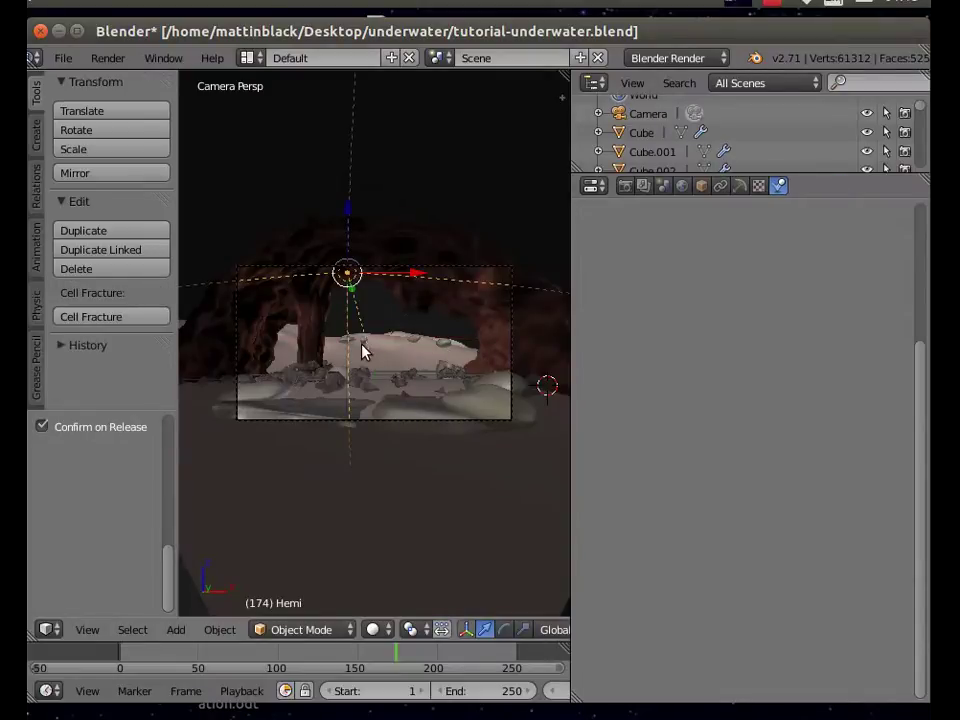
right_click(361, 348)
right_click(363, 346)
right_click(363, 346)
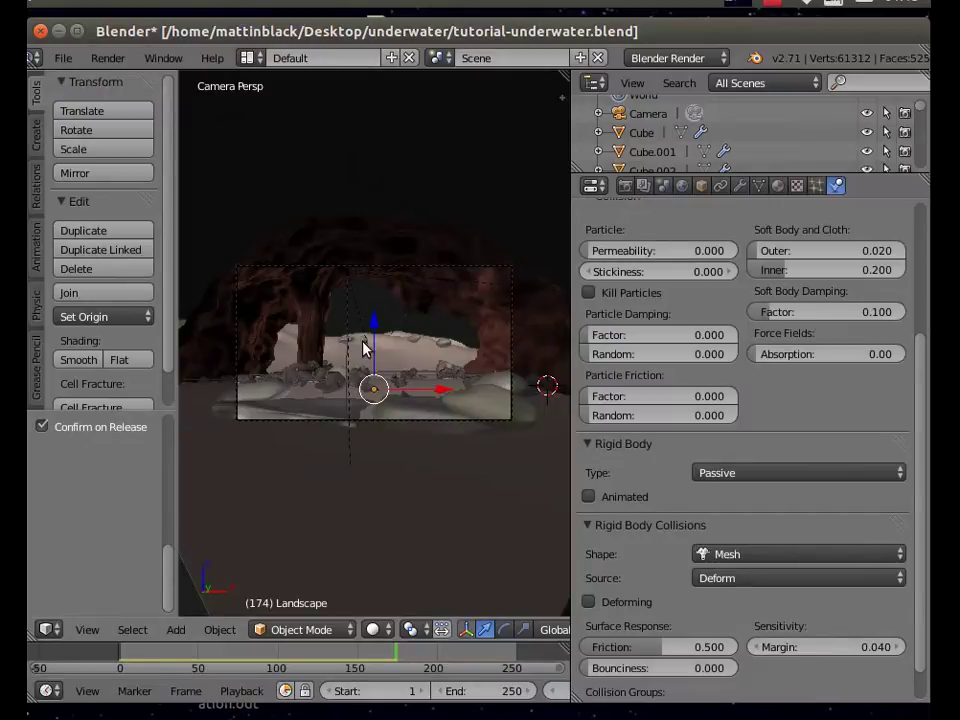
right_click(420, 343)
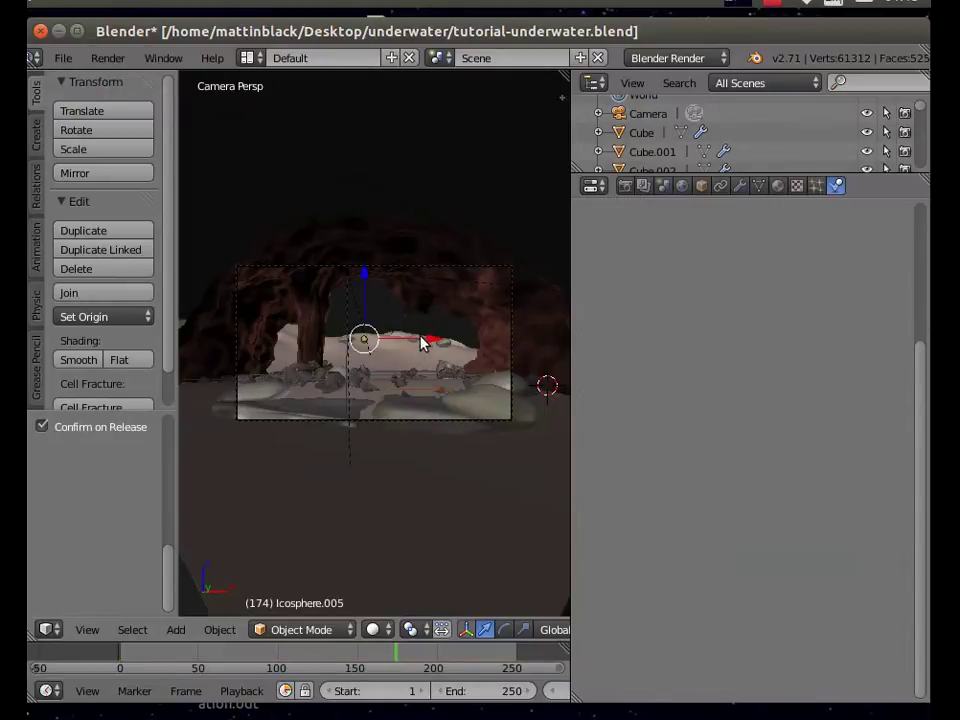
left_click_drag(430, 343, 348, 357)
left_click_drag(291, 276, 291, 281)
- Move the remaining duplicated rock Icosphere.004 along positive X to the middle of the arch opening
right_click(345, 347)
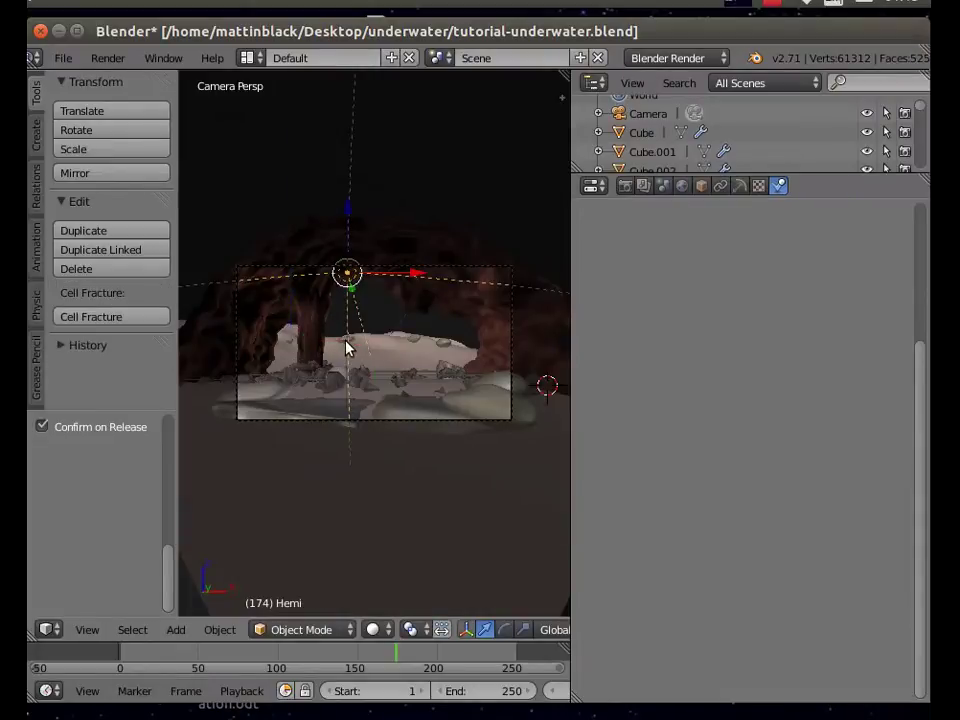
right_click(345, 343)
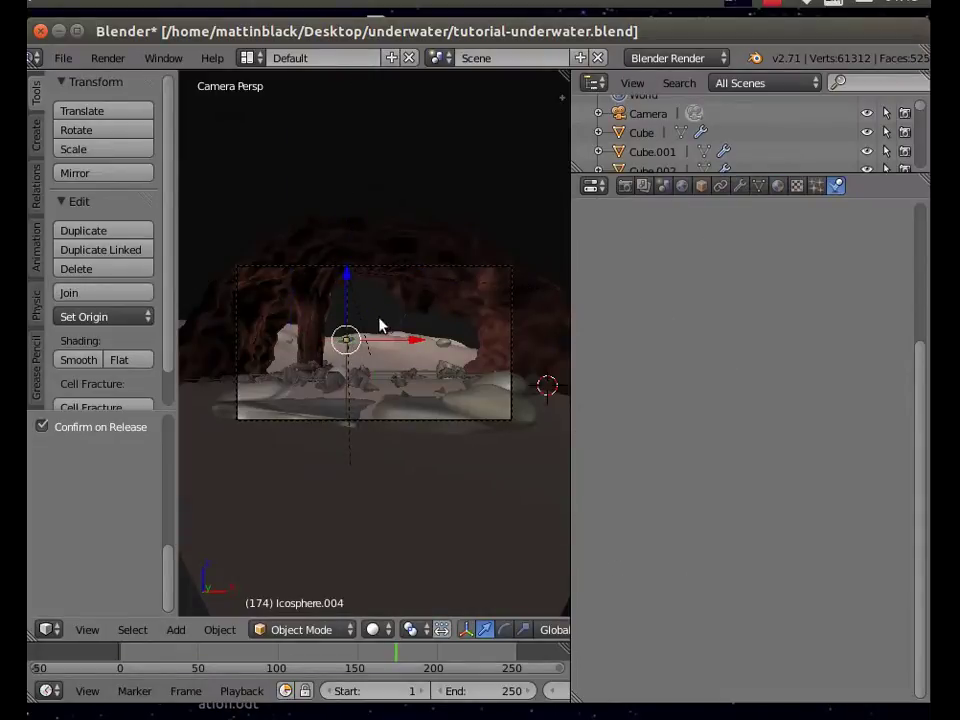
left_click_drag(418, 343, 441, 360)
- Bring Icosphere.004 about 1.47 closer to the arch along Y, working from the top view
left_click(87, 630)
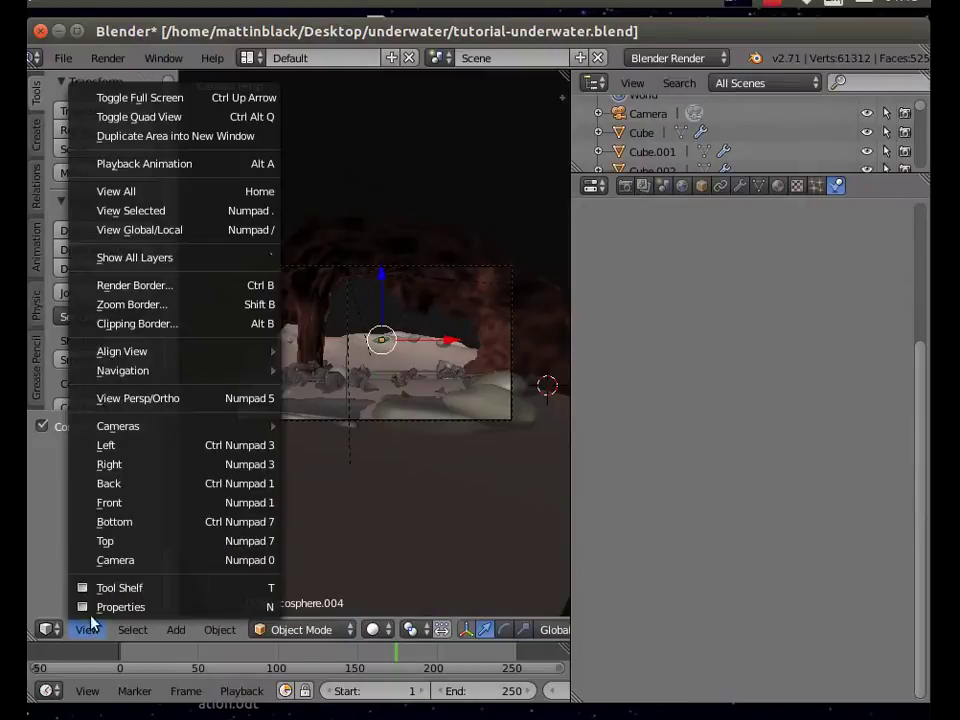
left_click(117, 543)
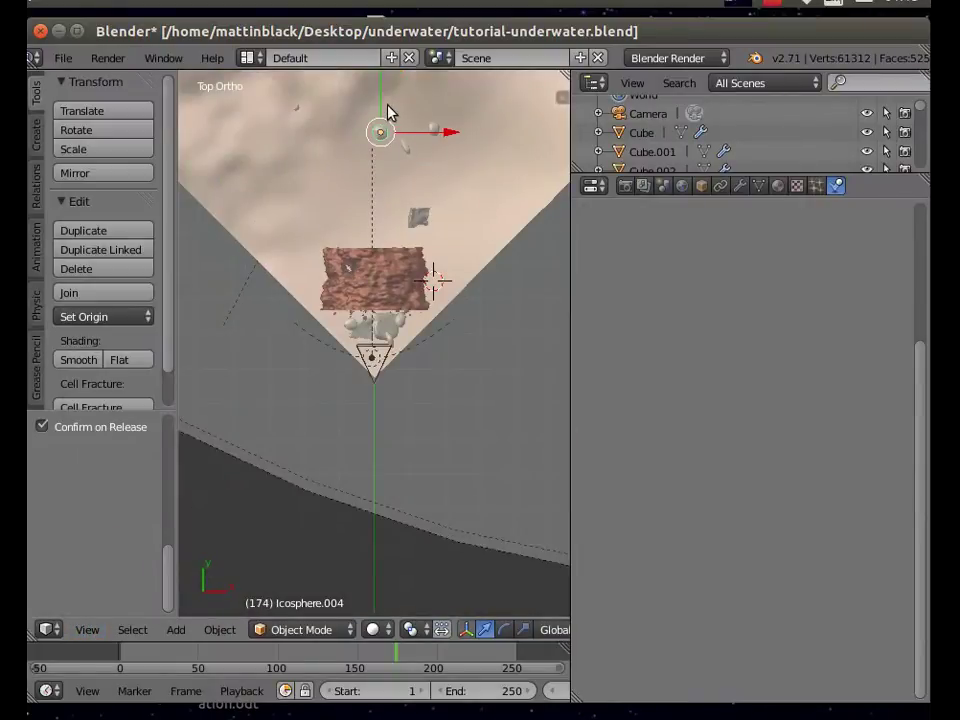
left_click_drag(384, 109, 390, 145)
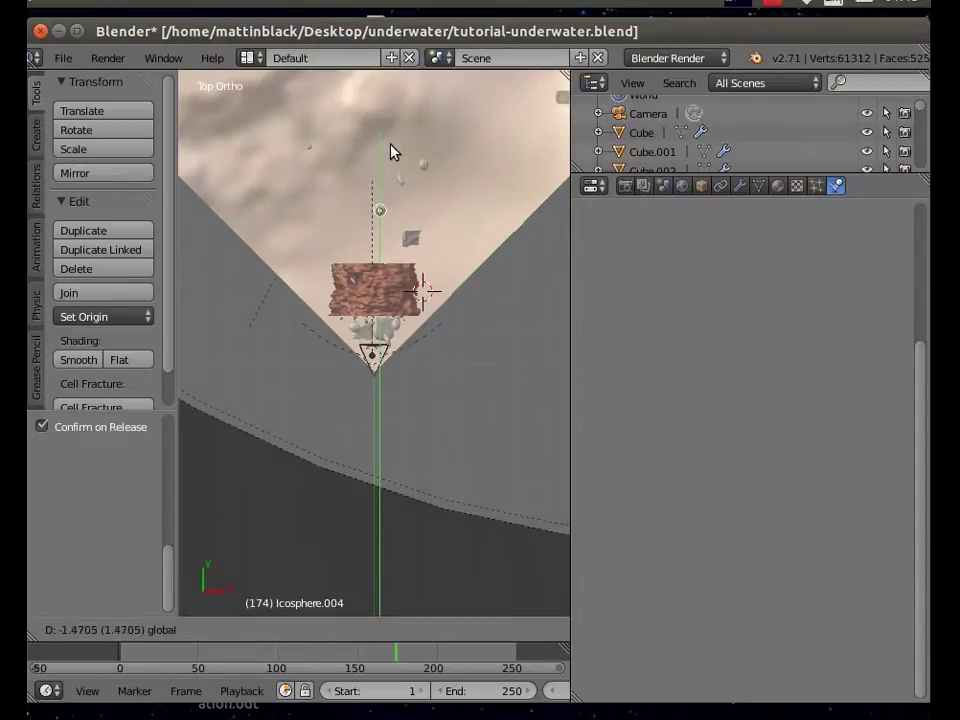
- Move the isolated rock Icosphere.005 along Y toward the arch and along positive X toward the other rocks
right_click(310, 155)
right_click(310, 155)
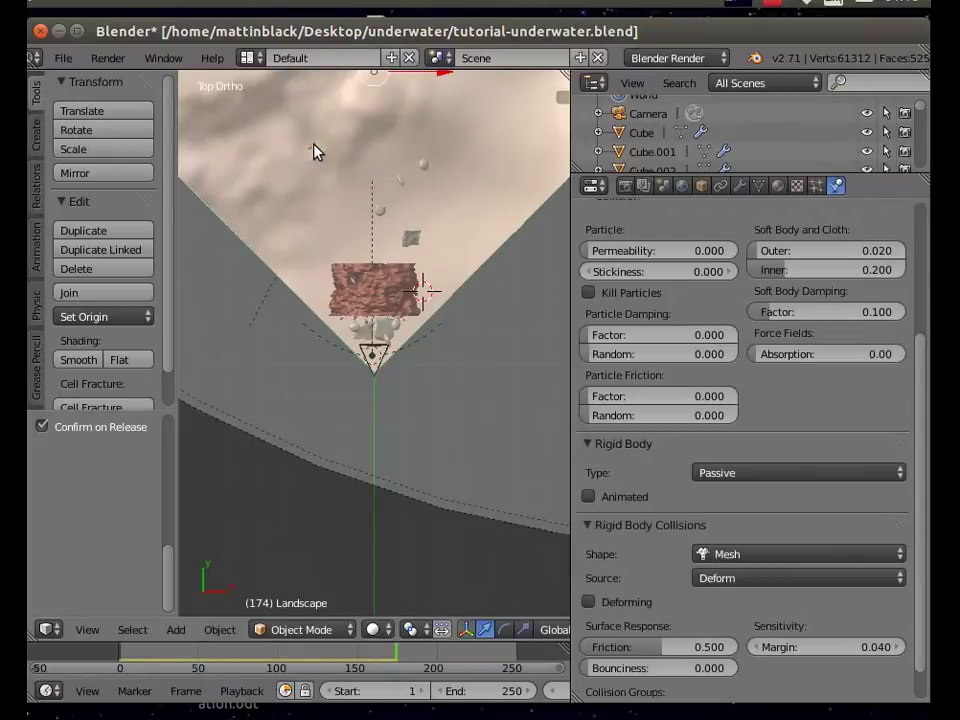
key("ctrl+z")
left_click_drag(311, 78, 310, 107)
left_click_drag(375, 182, 398, 184)
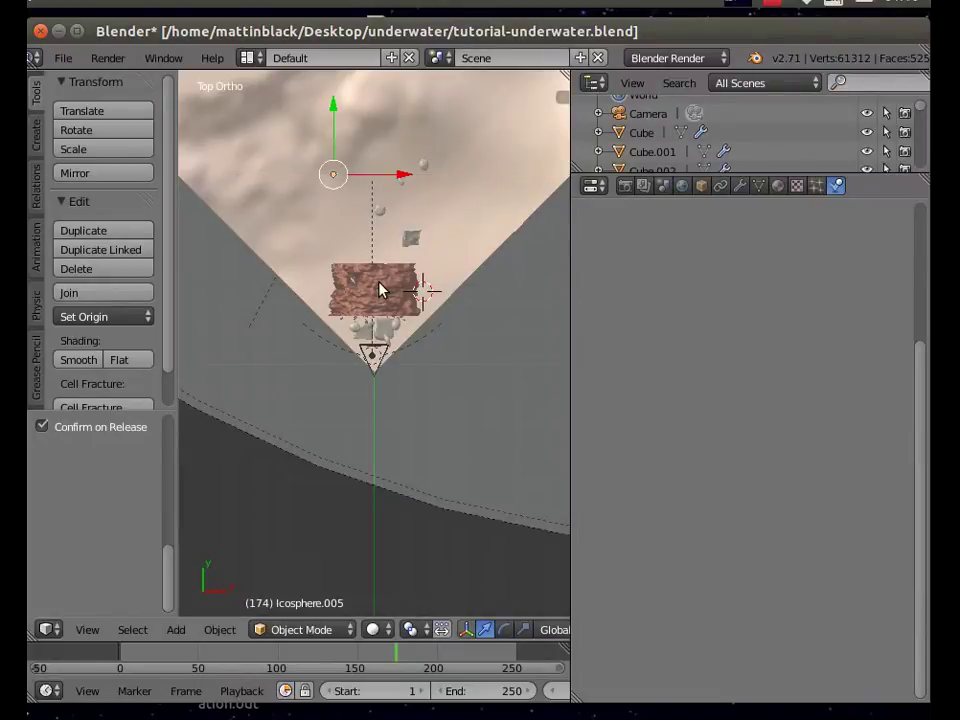
- Frame Icosphere.005 up close and lower it along Z so that it sits in the hillside surface
left_click(86, 630)
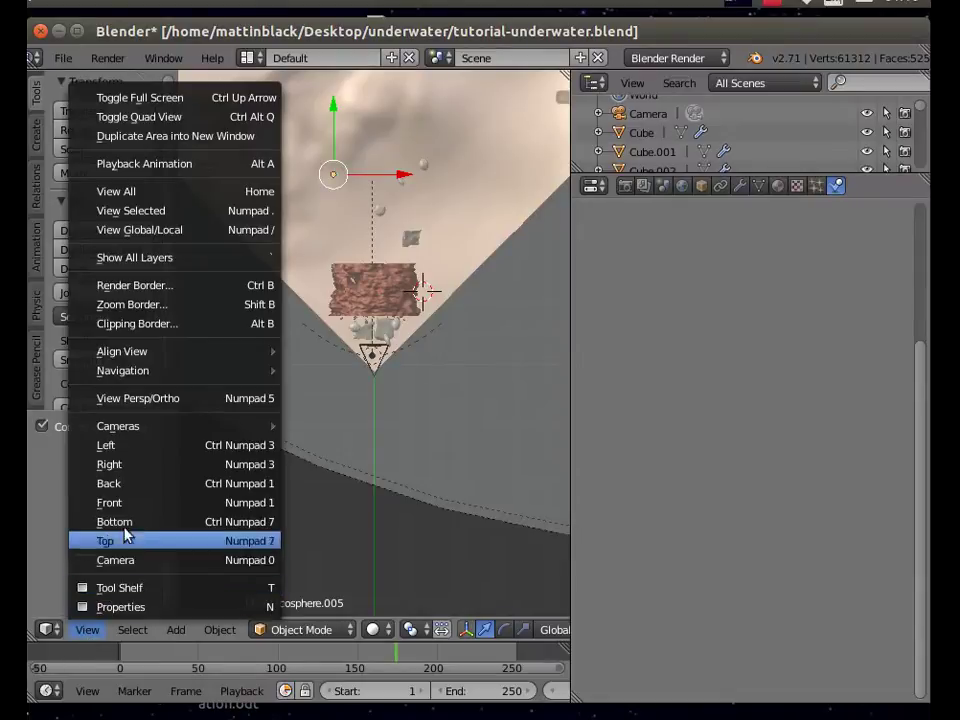
left_click(156, 210)
middle_click_drag(323, 519, 334, 313)
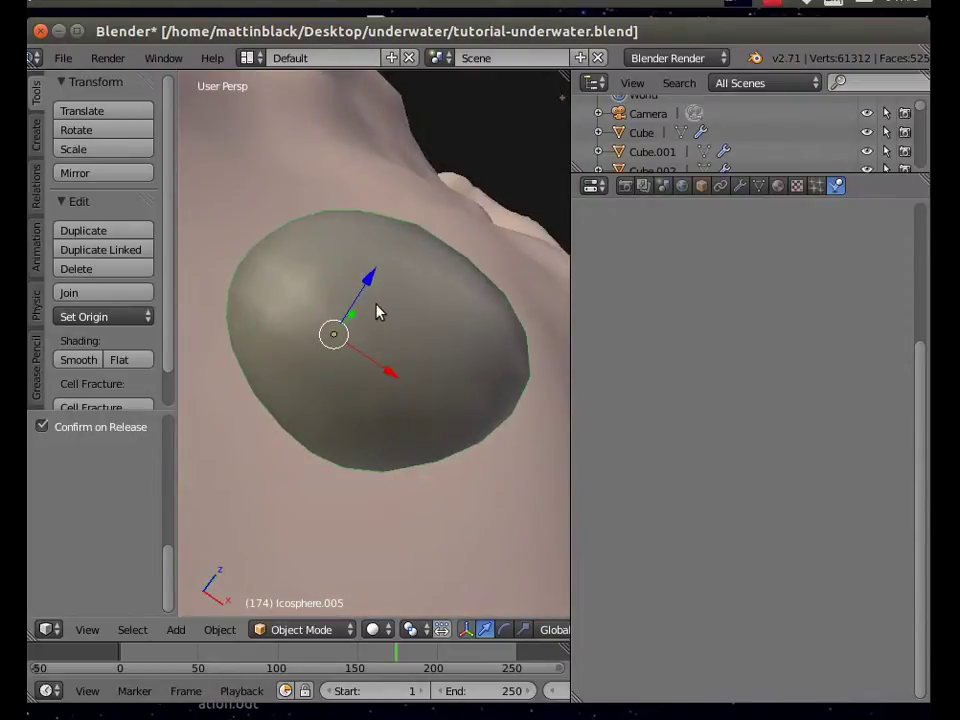
key("g")
key("z")
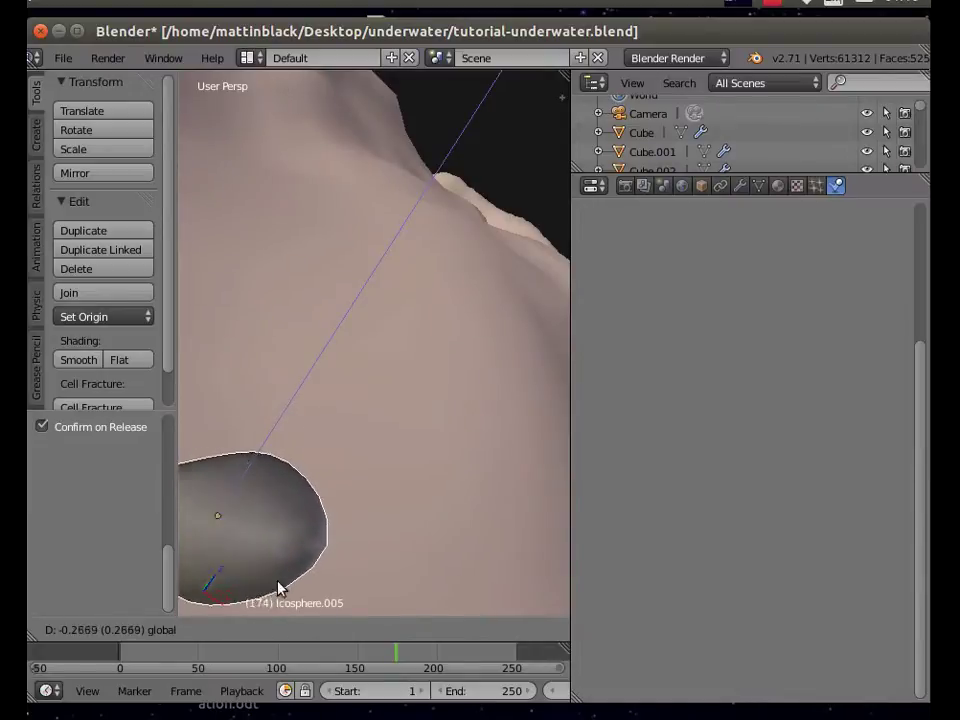
left_click(295, 563)
scroll(292, 561, "down", 4)
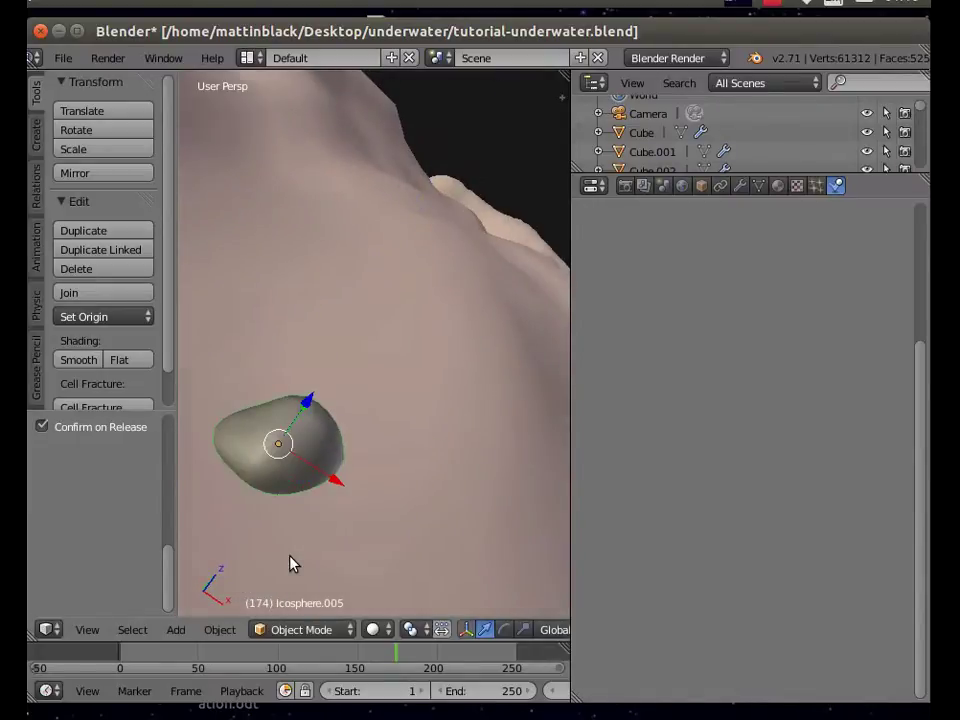
middle_click_drag(265, 535, 328, 418)
left_click_drag(329, 418, 324, 466)
right_click(324, 467)
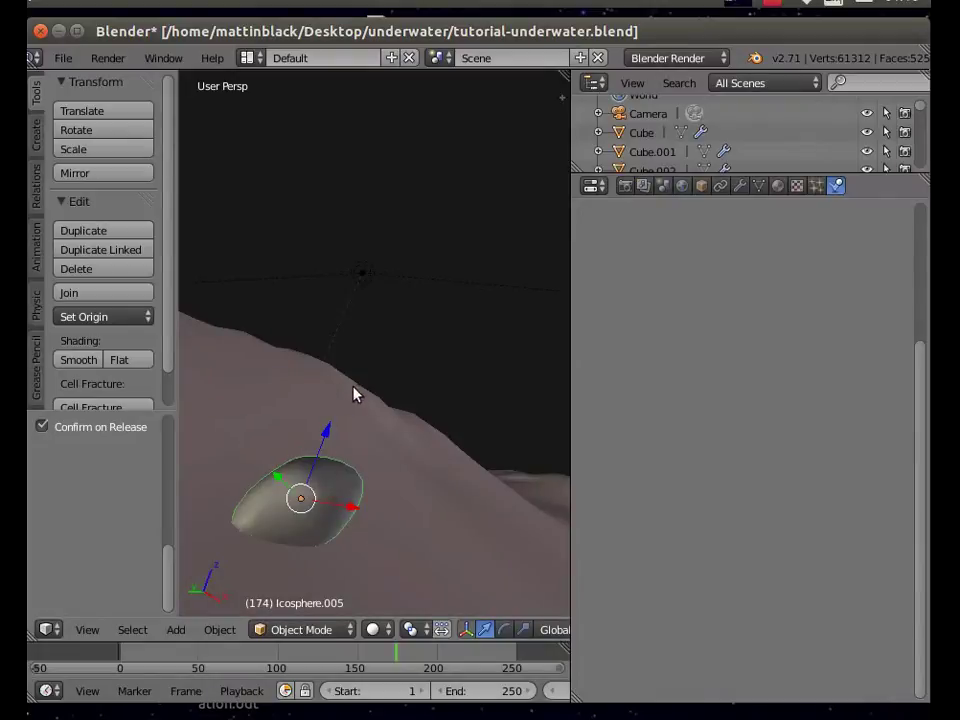
- Fine-tune Icosphere.005's height along Z, and lower the neighbouring rock Icosphere.006 by about 0.52 along Z onto the hillside
mouse_move(342, 418)
left_mouse_down()
mouse_move(343, 431)
mouse_move(349, 403)
mouse_move(343, 419)
left_mouse_up()
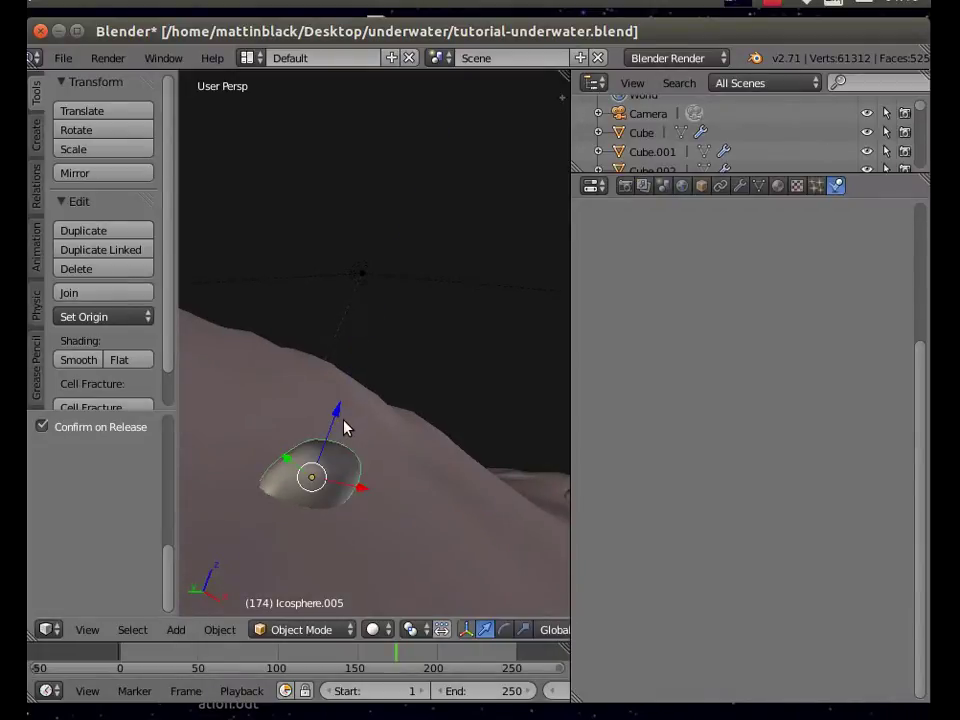
scroll(348, 446, "down", 2)
middle_click_drag(420, 537, 492, 102)
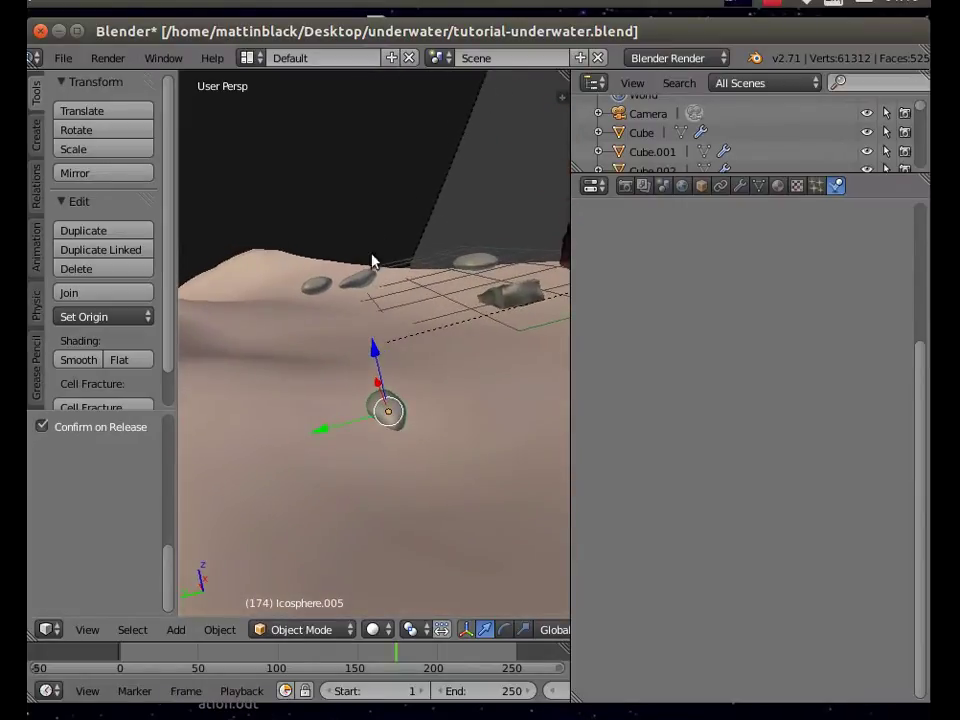
right_click(360, 279)
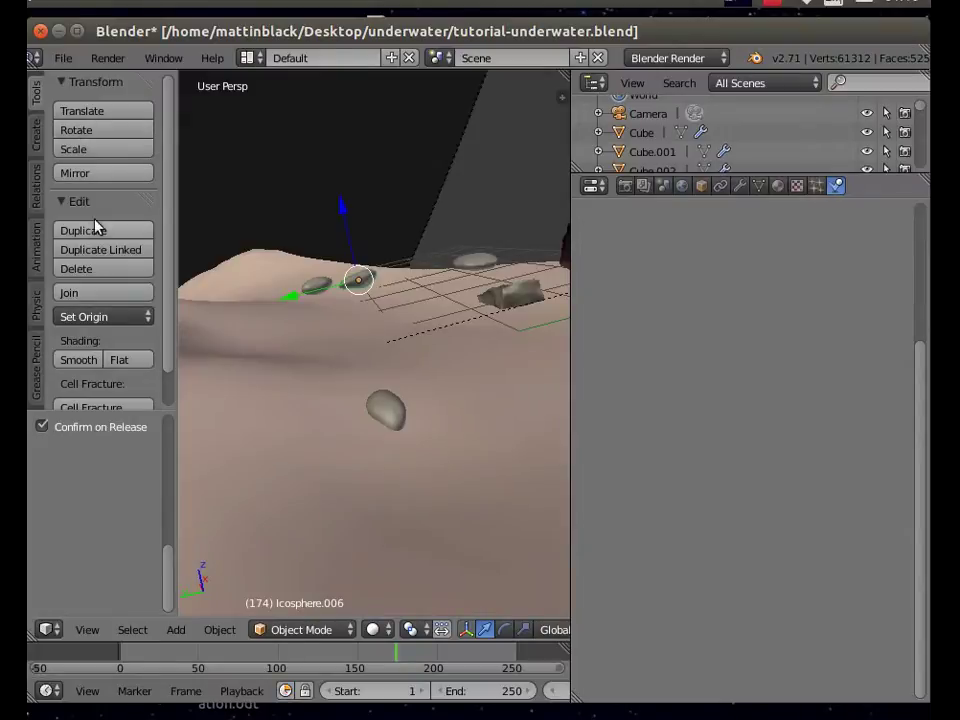
left_click(87, 632)
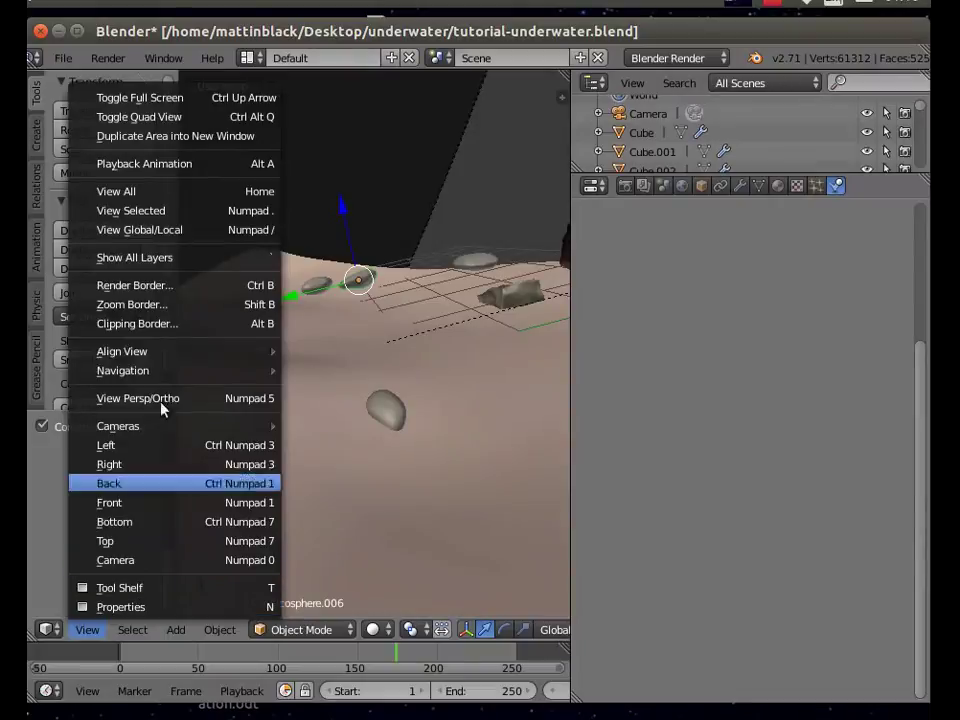
left_click(188, 212)
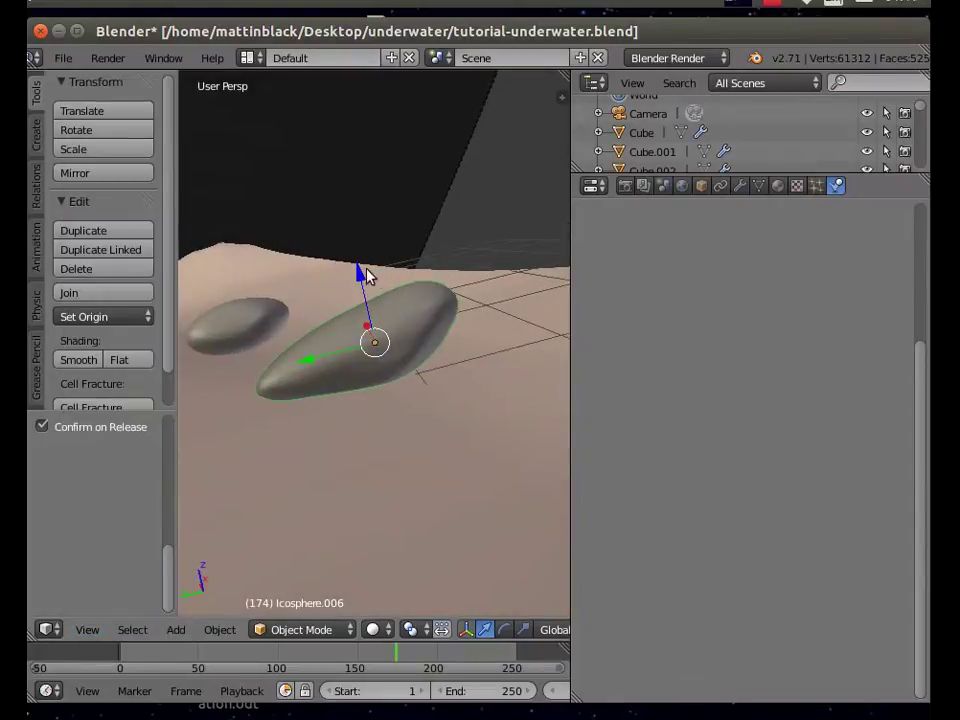
left_click_drag(365, 285, 408, 484)
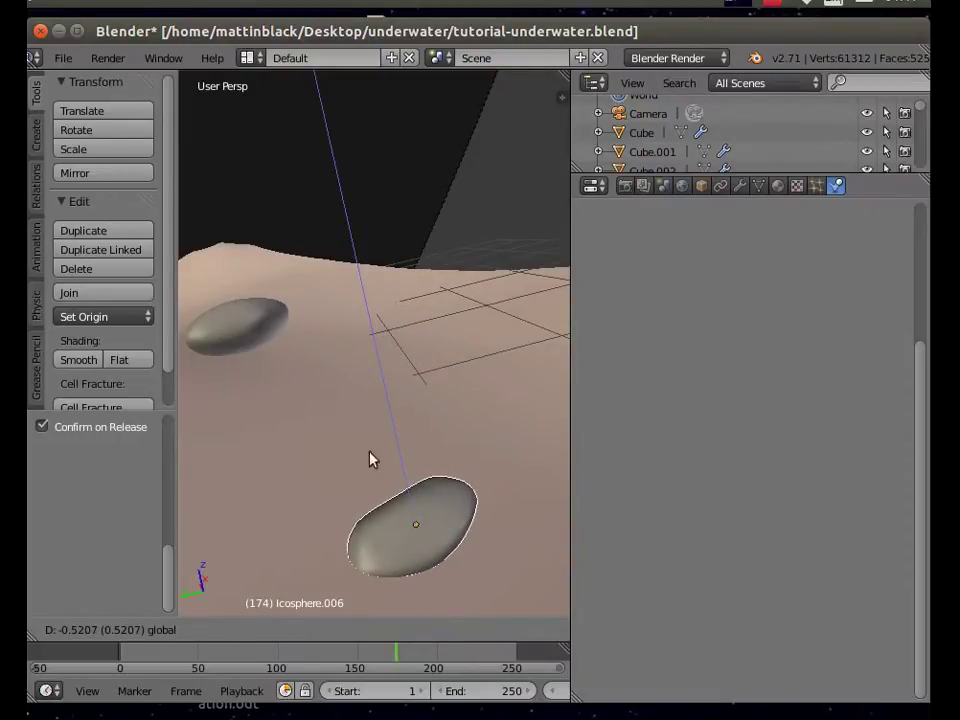
- Lower the small rock Icosphere.007 by about 0.38 along Z so that it sits in the hillside
left_click_drag(230, 317, 230, 317)
right_click(232, 318)
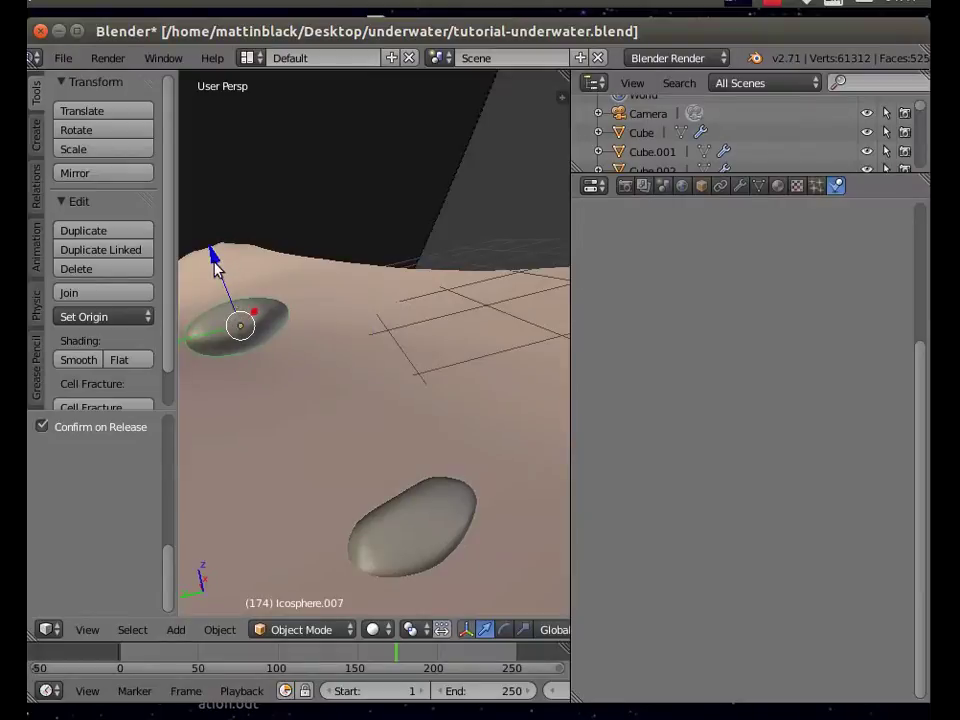
left_click_drag(216, 266, 240, 343)
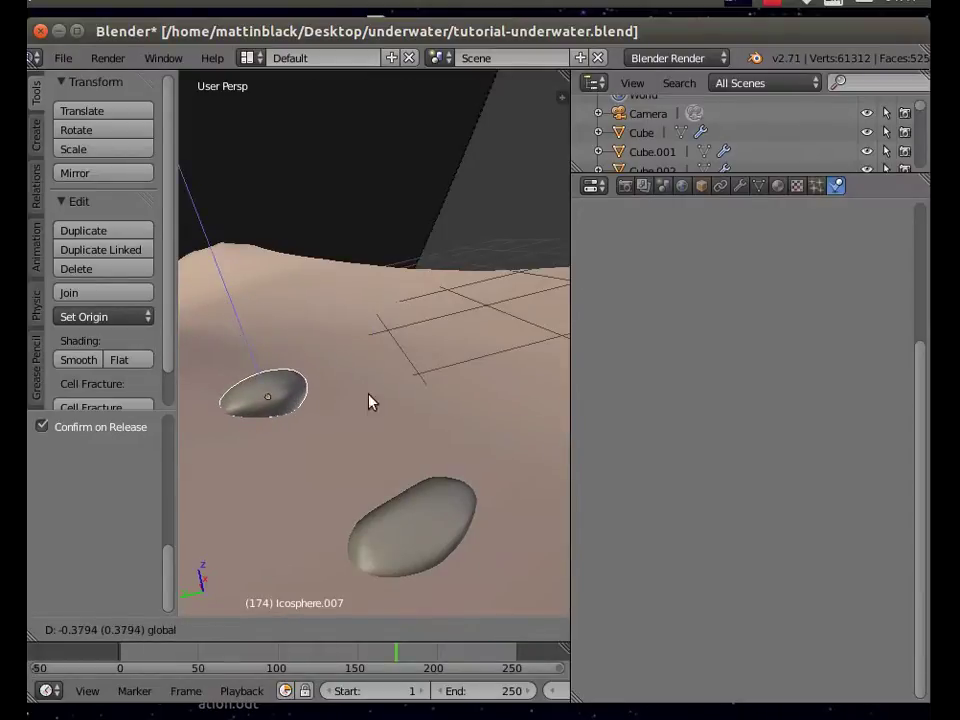
left_click_drag(488, 538, 482, 508)
- Lower the rock Icosphere.004 beside the sharp rock by about 0.65 along Z into the hillside
middle_click_drag(482, 508, 530, 383)
right_click(506, 340)
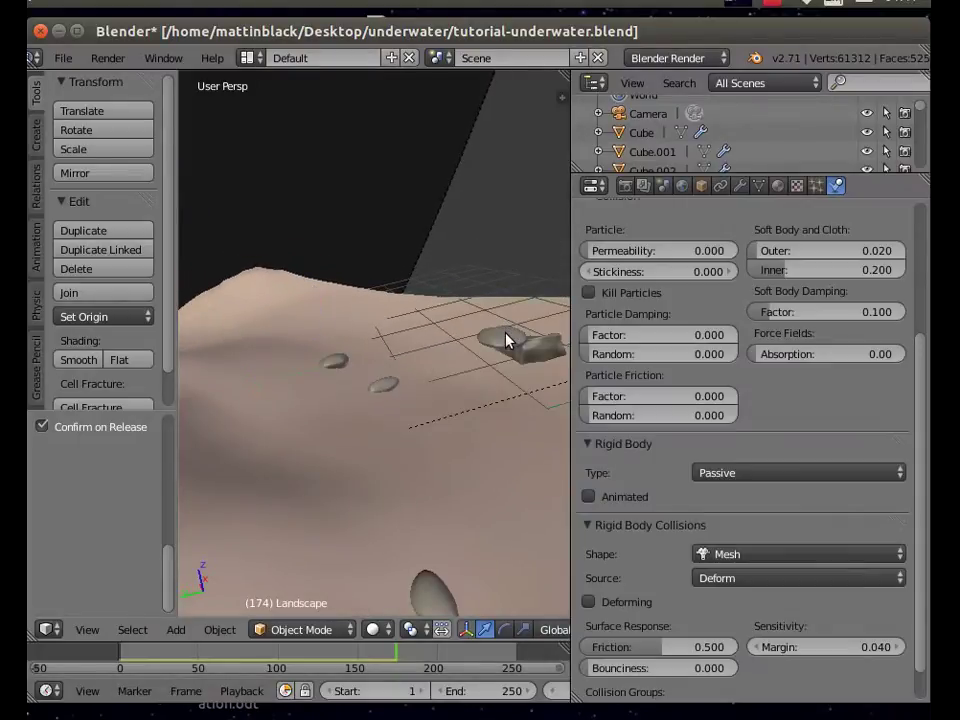
right_click(503, 338)
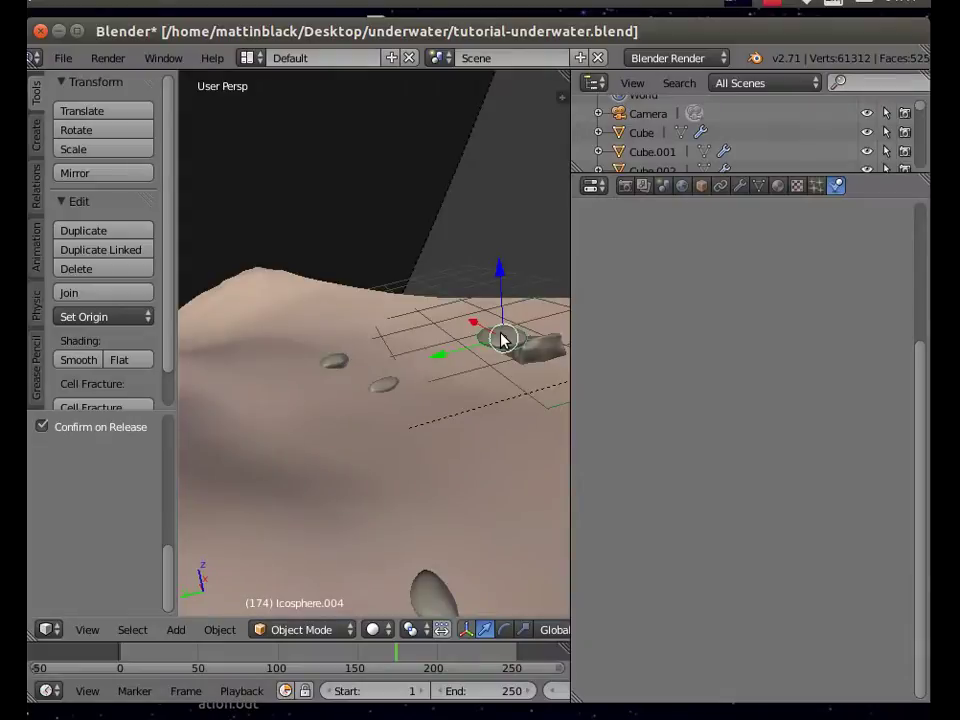
key("g")
key("z")
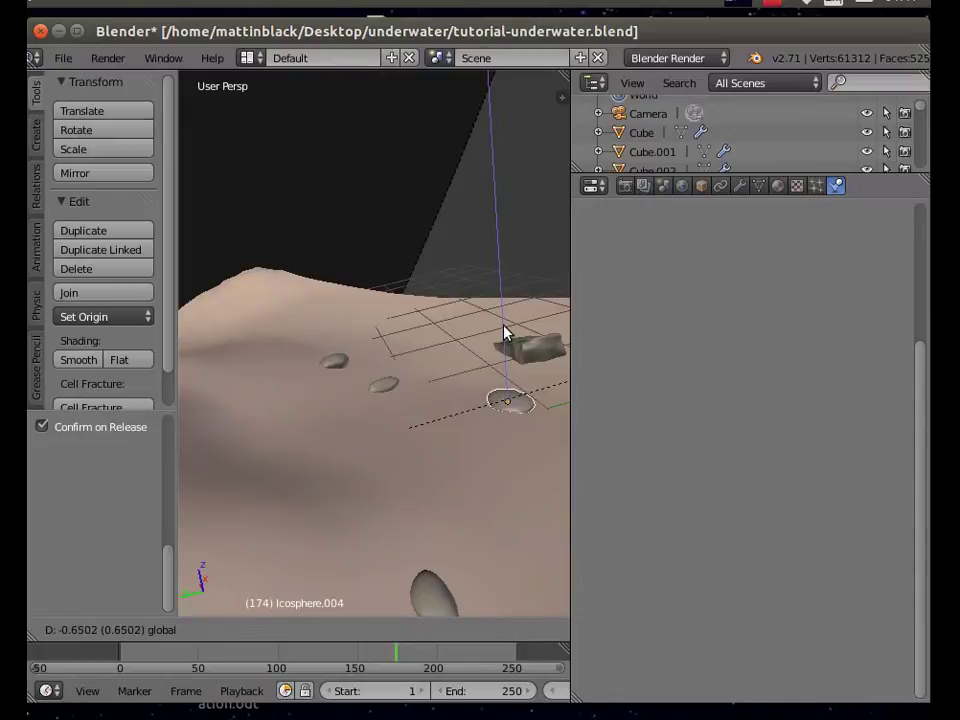
left_click(357, 497)
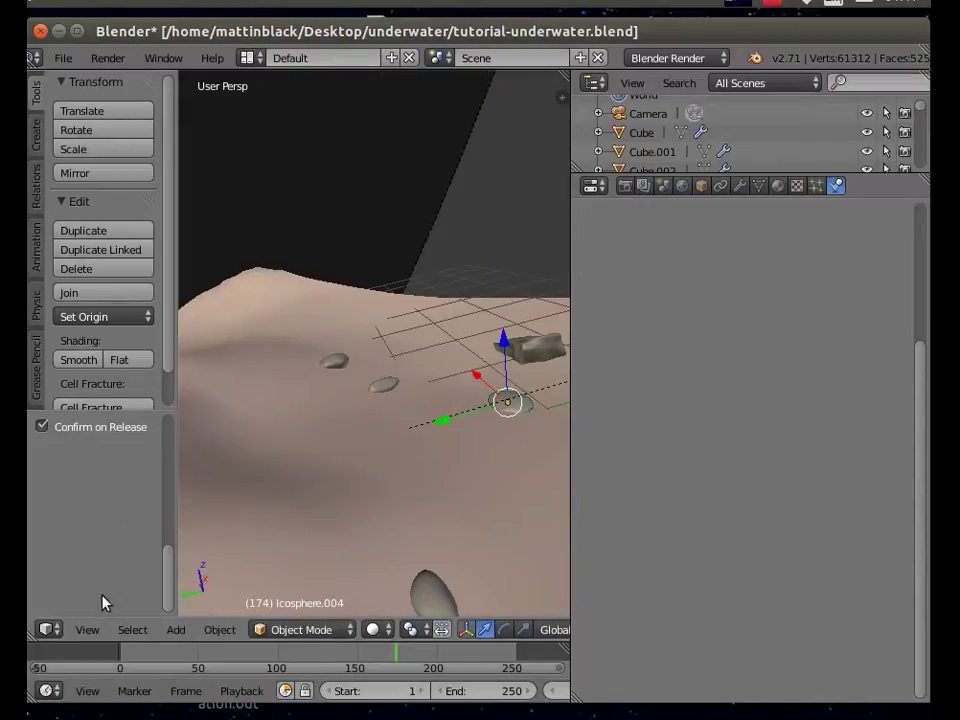
- From the camera view, rotate Icosphere.004 slightly about Y and scale it up a little
left_click(90, 630)
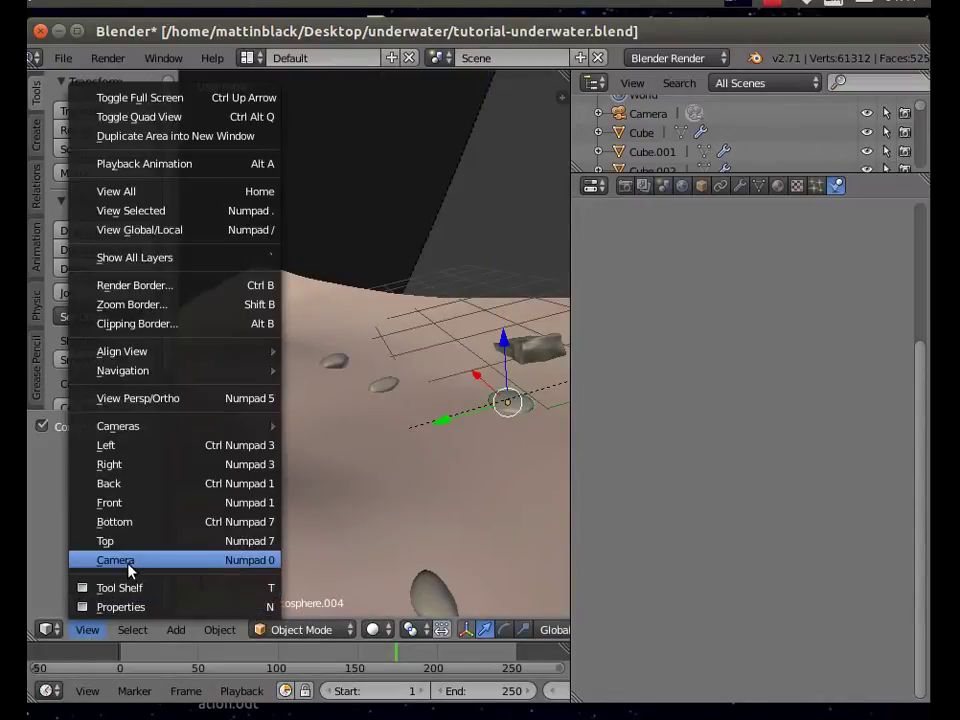
left_click(130, 566)
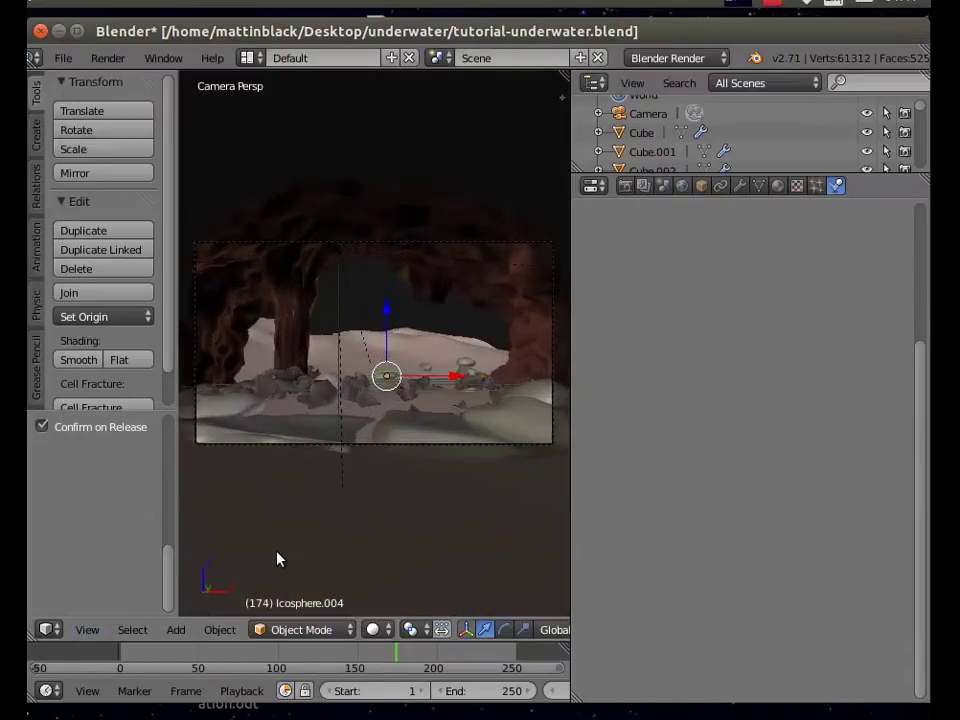
scroll(280, 555, "up", 2)
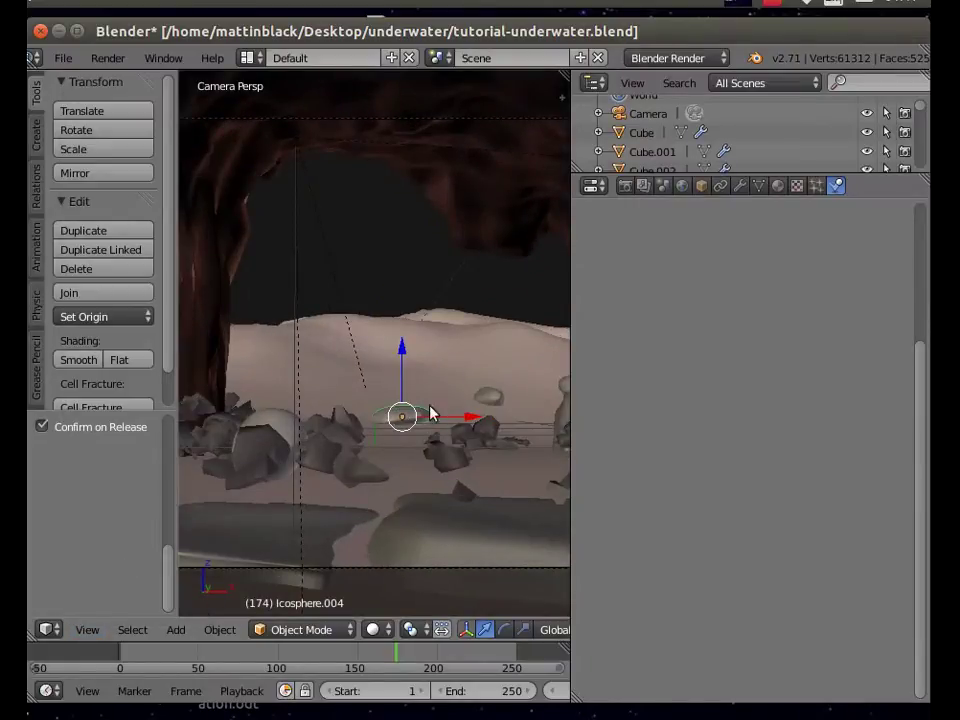
left_click(504, 630)
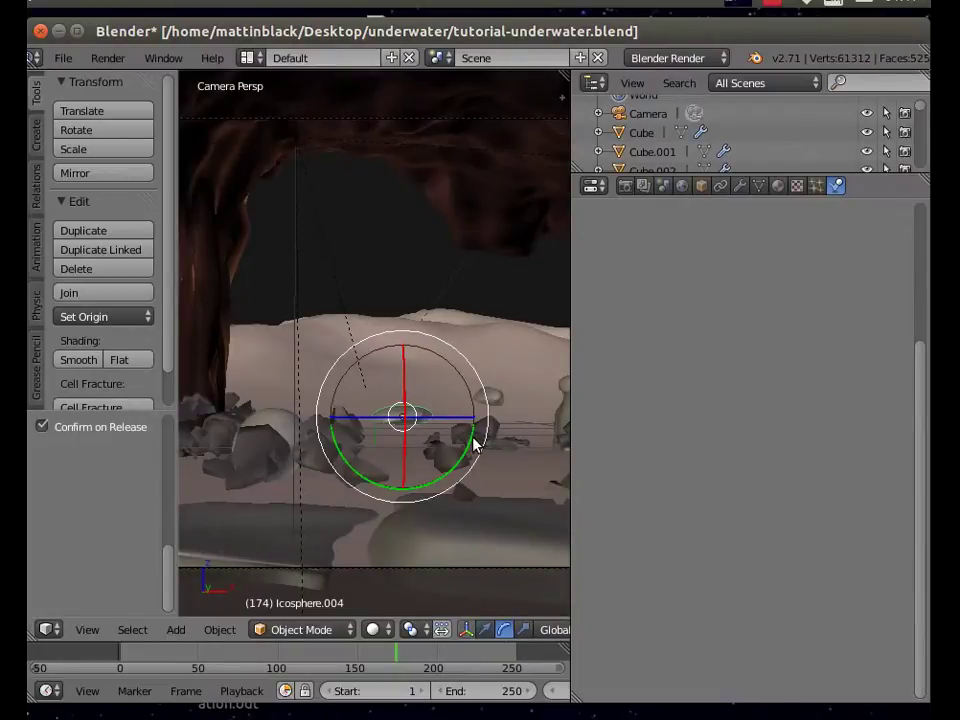
left_click_drag(470, 448, 466, 464)
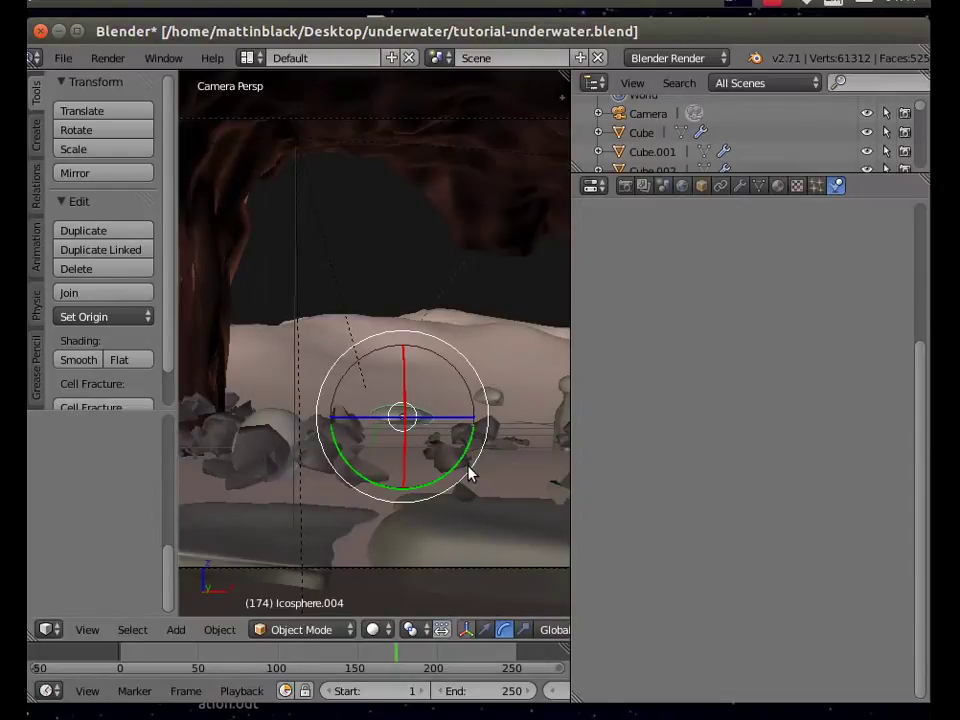
key("s")
left_click(489, 480)
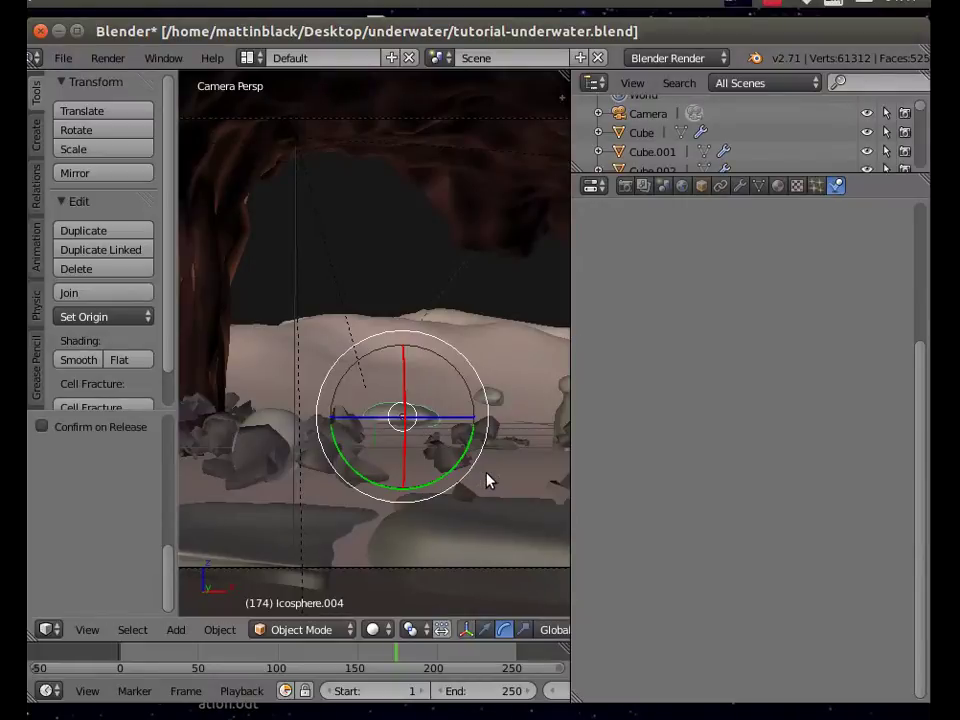
- Move the enlarged rock Icosphere.004 a short distance along positive X within the arch opening
left_click(485, 629)
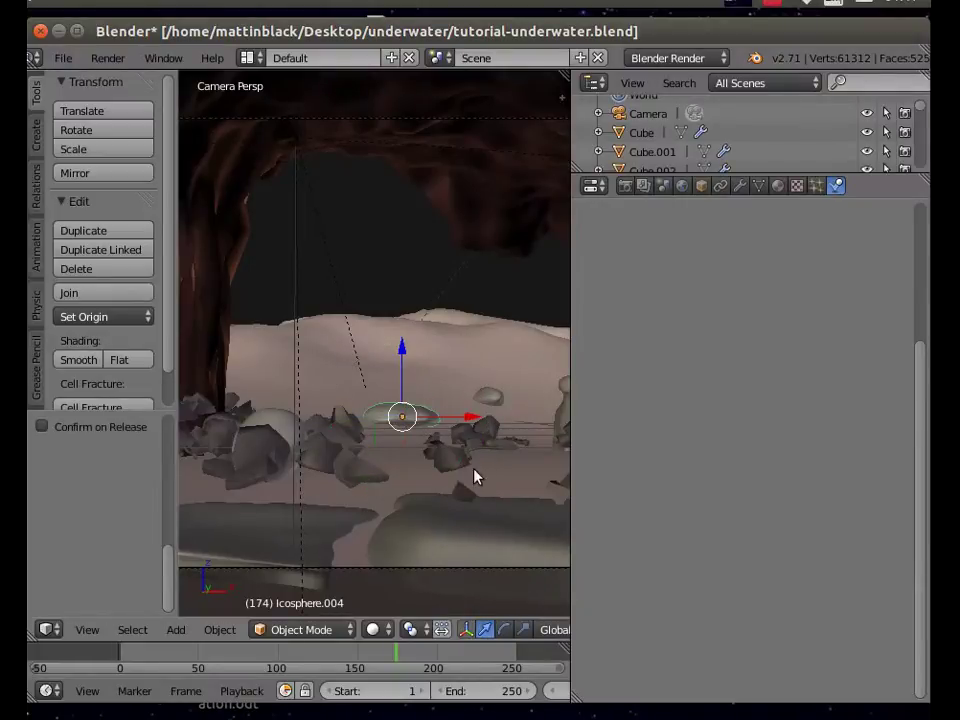
left_click_drag(474, 424, 503, 432)
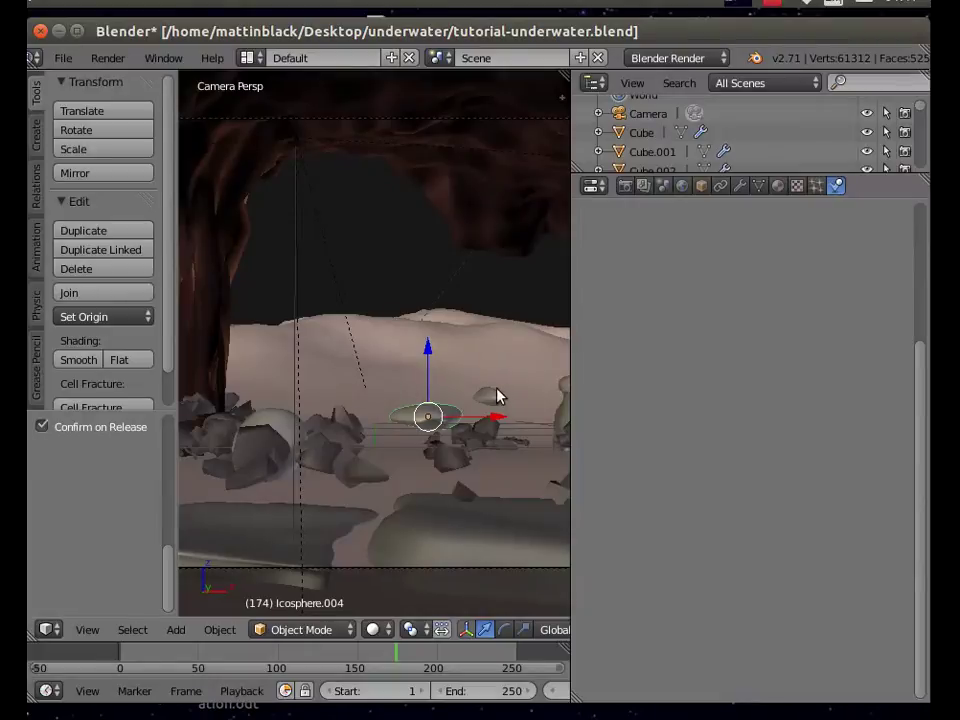
- Shift the rock Icosphere.006 slightly along positive X and lower it by about 0.03 along Z into the sand
key("shift+d")
left_click(560, 402)
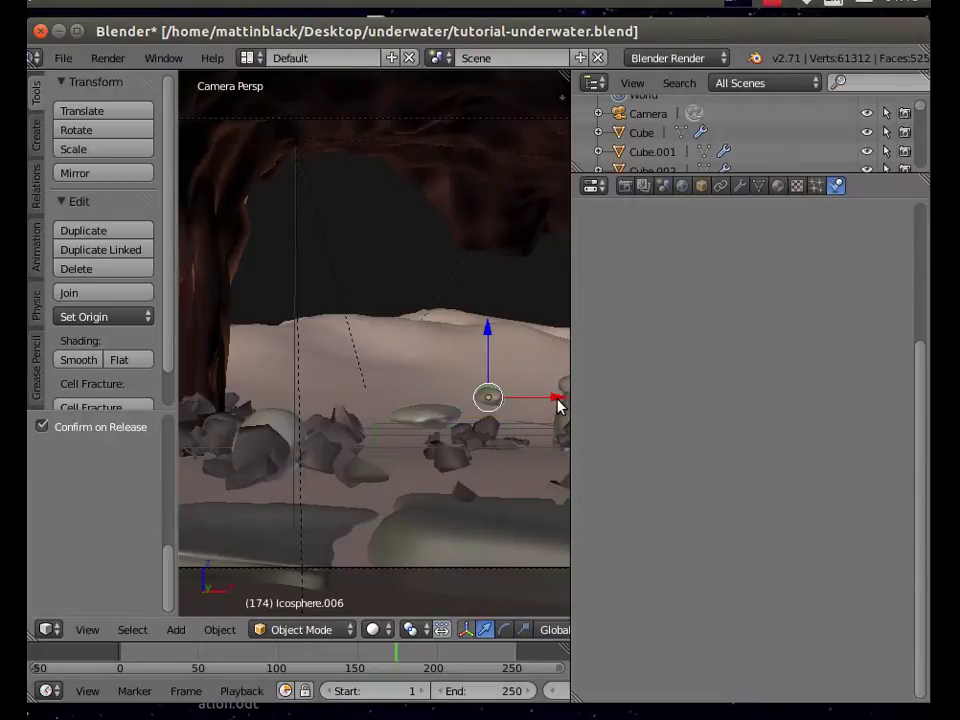
left_click_drag(558, 404, 563, 407)
left_click_drag(495, 341, 497, 345)
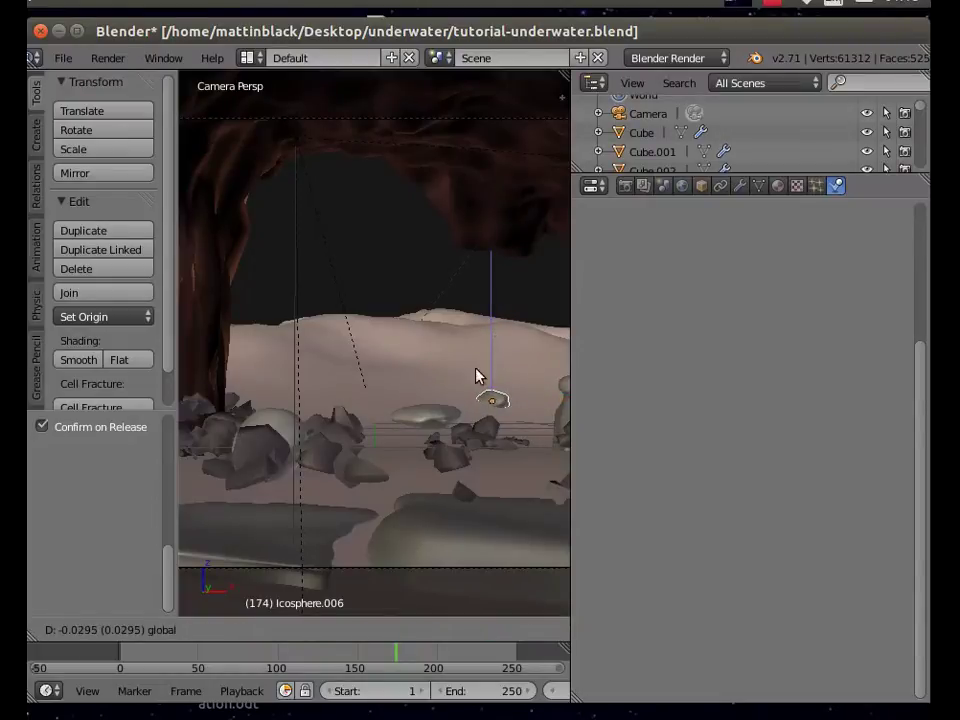
left_click_drag(370, 465, 370, 465)
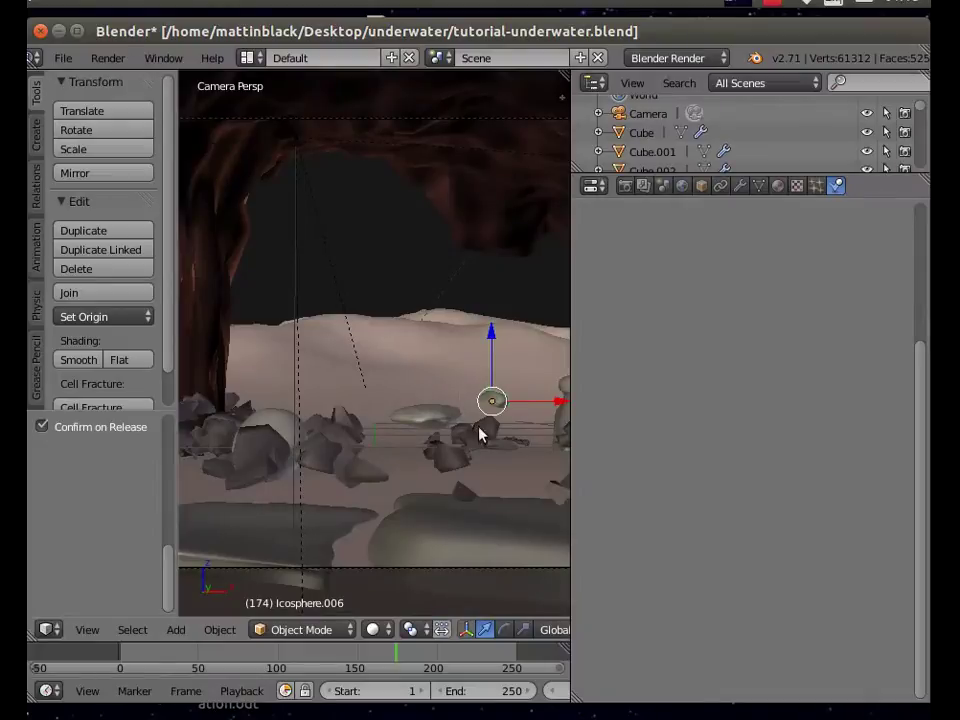
- Select the large rounded rock Icosphere.002 behind the pile of sharp rocks beside the arch pillar
right_click(295, 416)
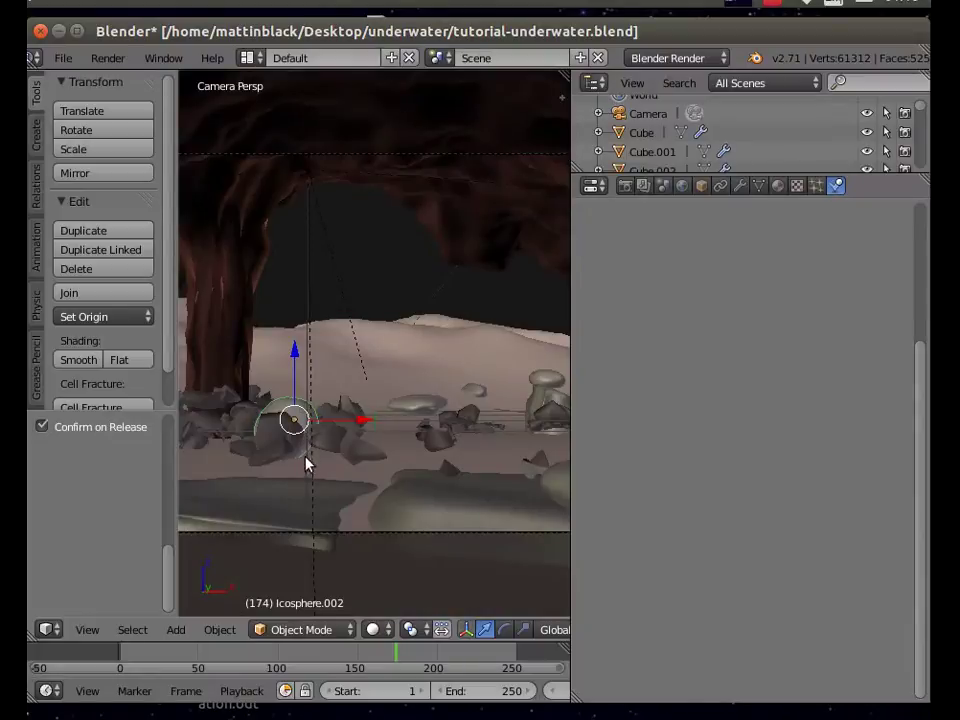
- Move the selected icosphere rock about 0.52 units along Y toward the camera and scale it down
middle_click_drag(295, 472, 330, 500)
key("g")
key("y")
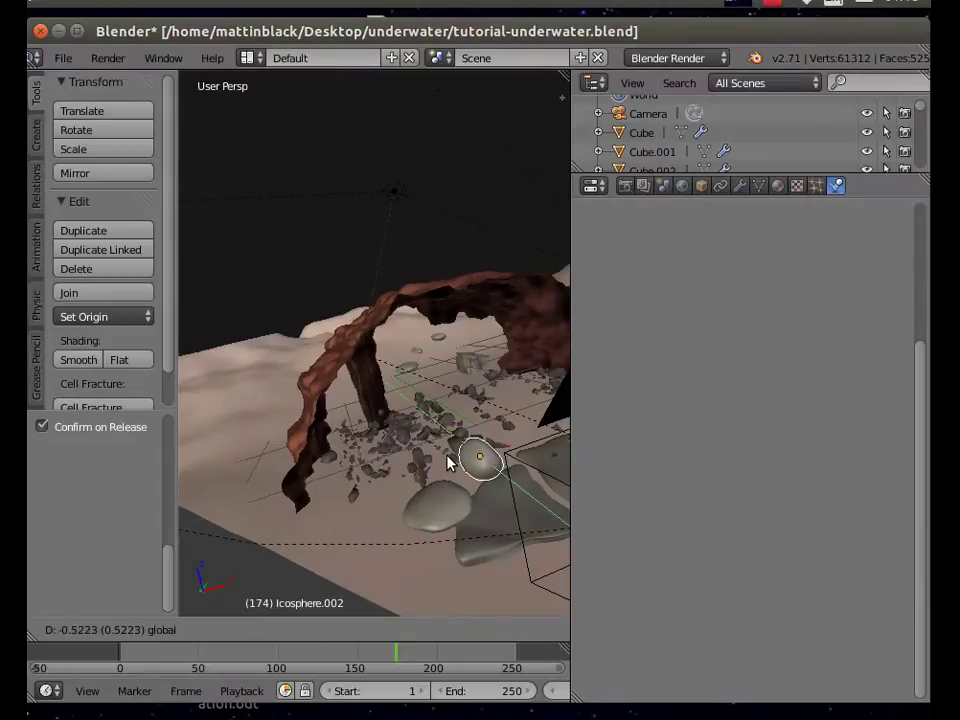
left_click(448, 462)
key("s")
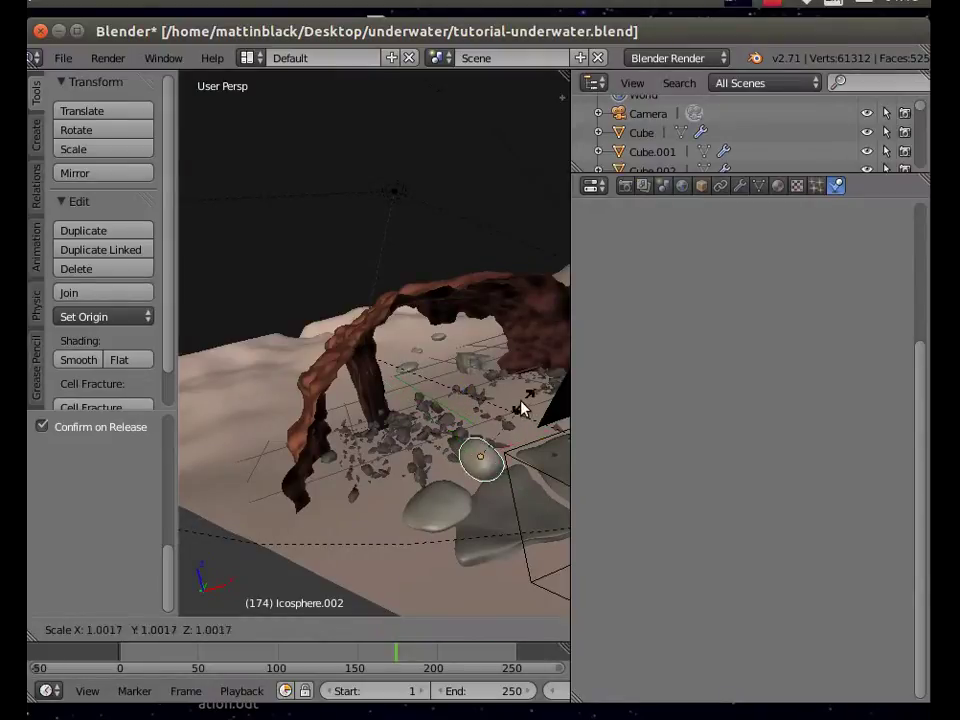
left_click(505, 435)
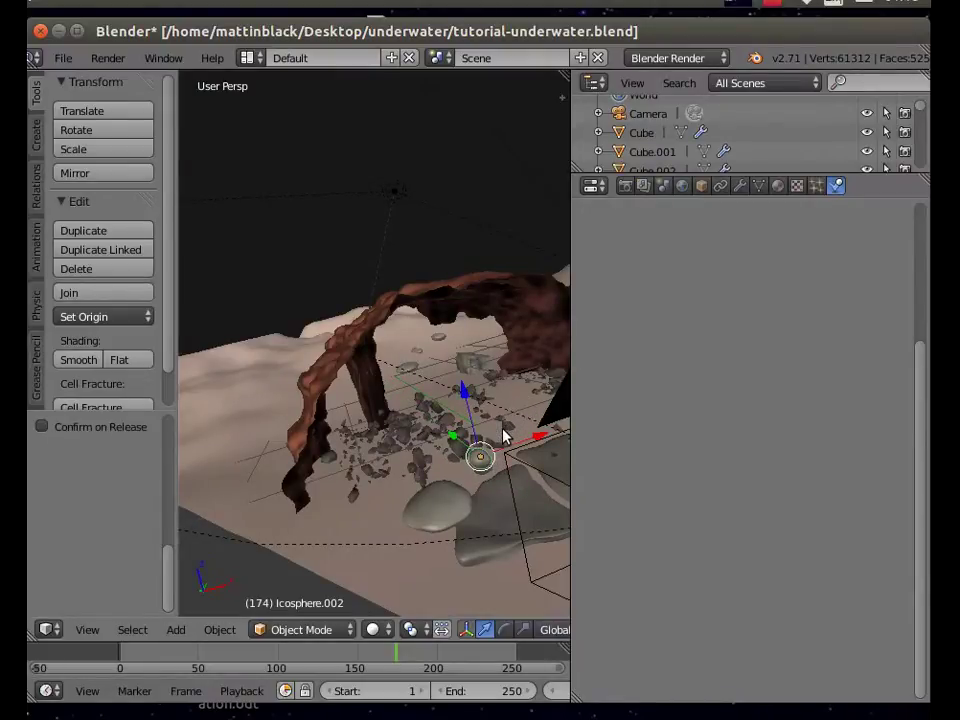
- In camera view, lower the icosphere rock to the sand in front of the rubble and shrink it further
left_click(87, 630)
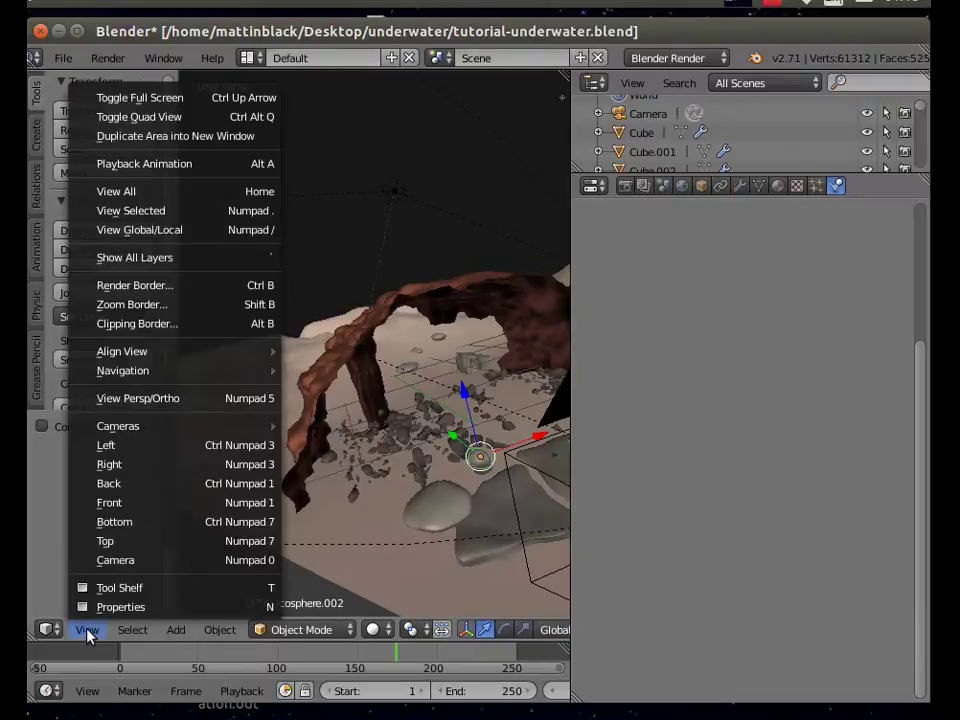
left_click(125, 561)
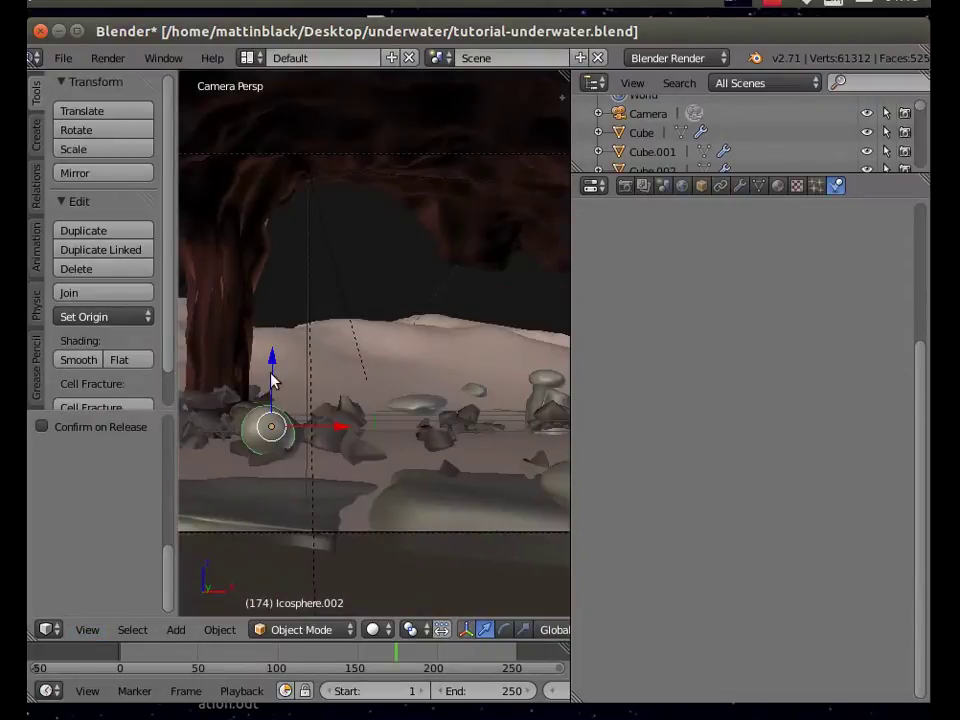
left_click_drag(270, 360, 272, 411)
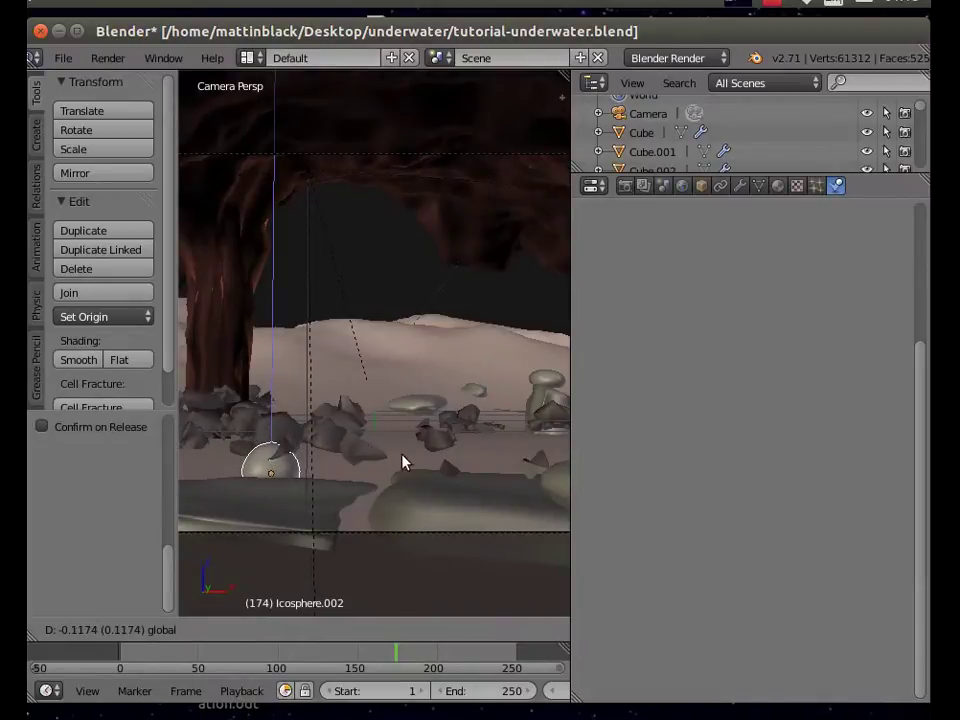
key("s")
left_click(365, 457)
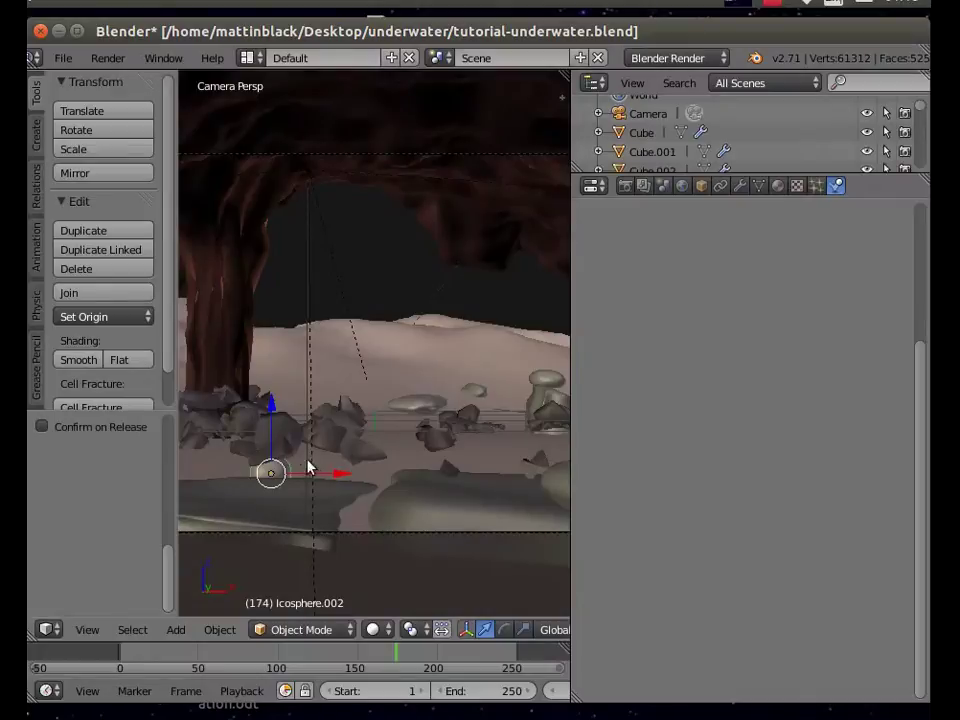
left_click_drag(273, 412, 275, 408)
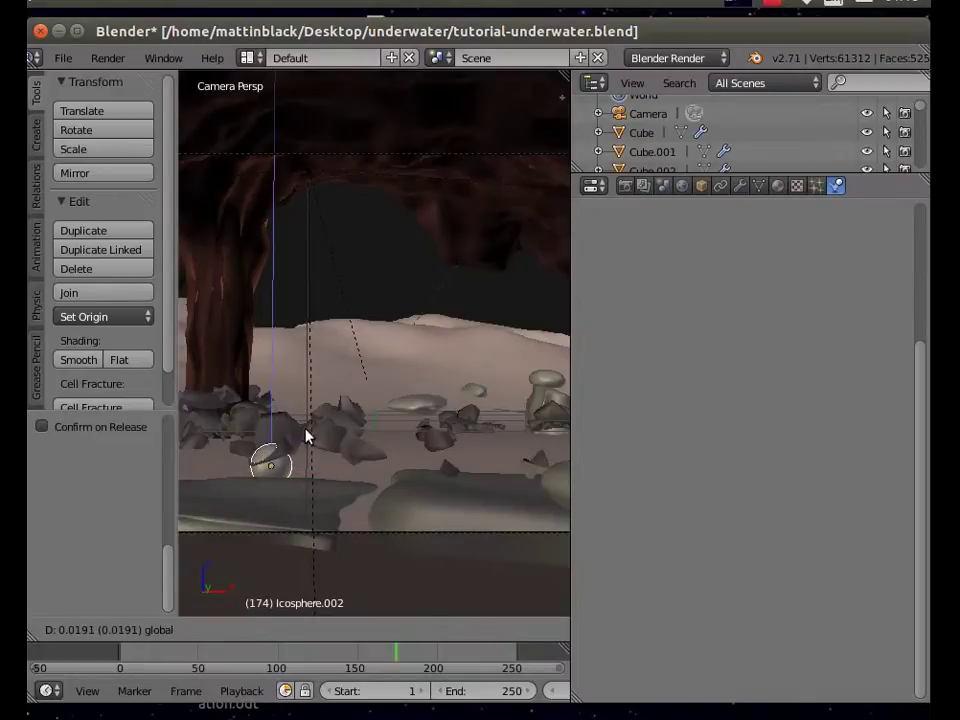
- Shift the small icosphere rock along X to just in front of the middle rubble pile and push it slightly back along Y
left_click_drag(348, 466, 398, 484)
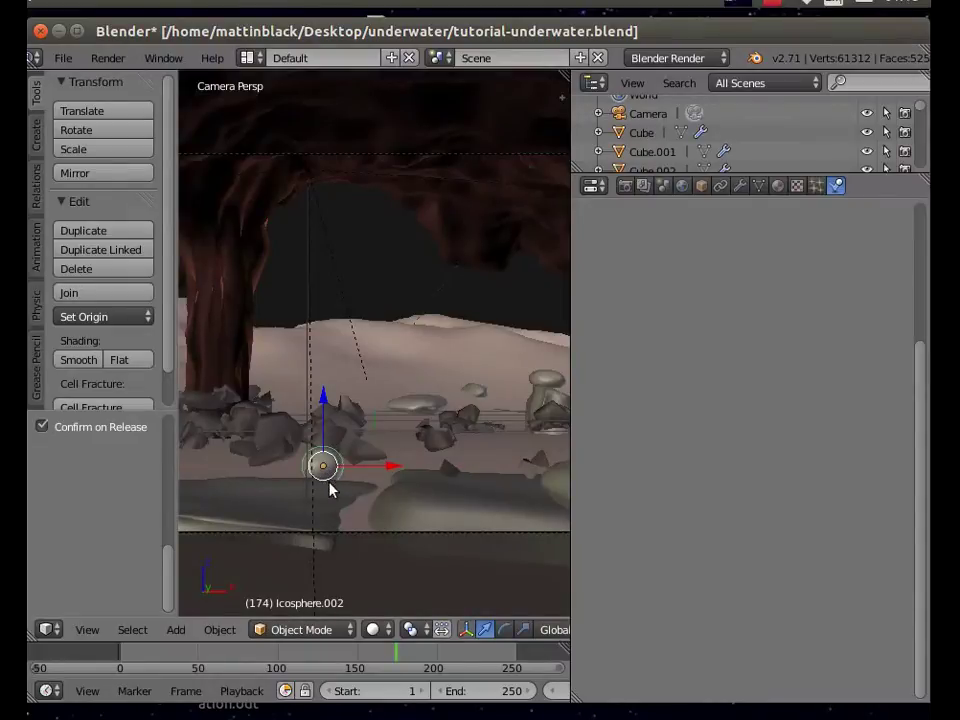
key("g")
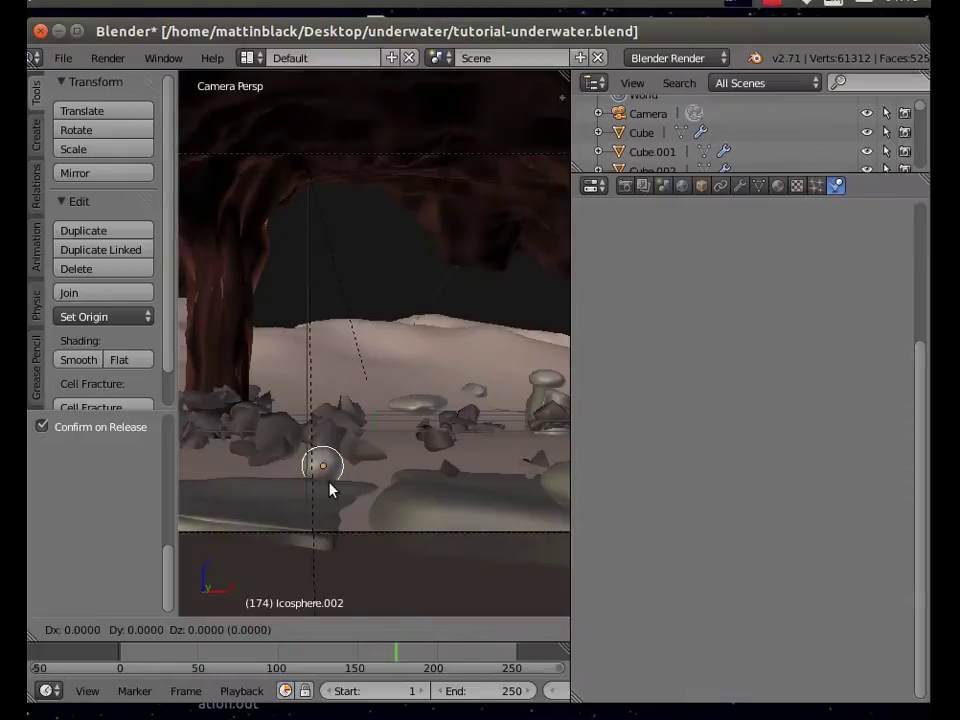
key("y")
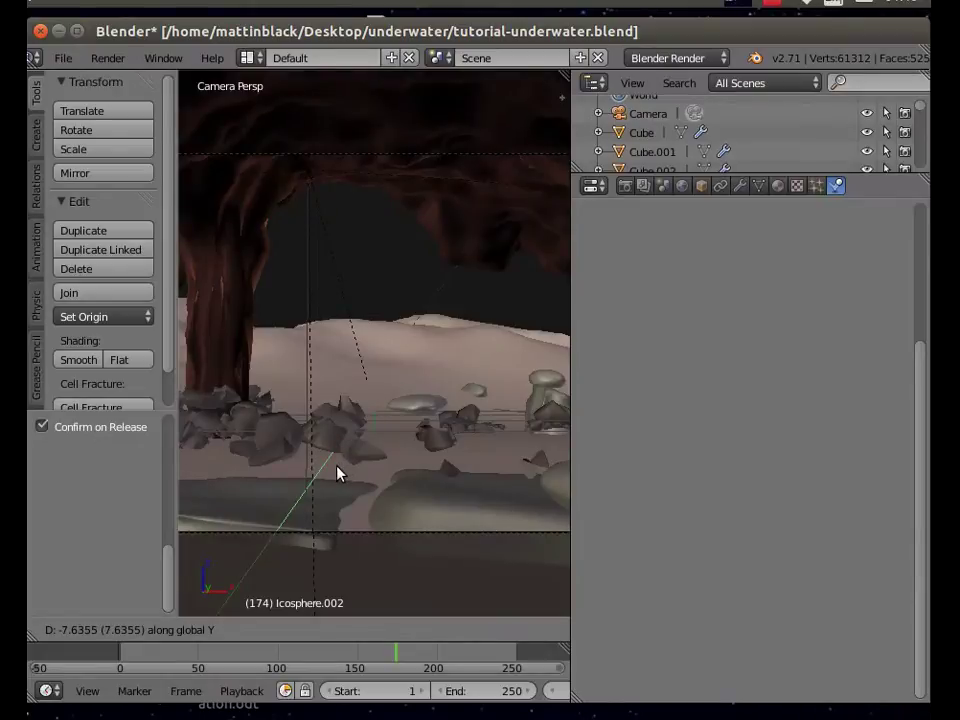
key("y")
key("y")
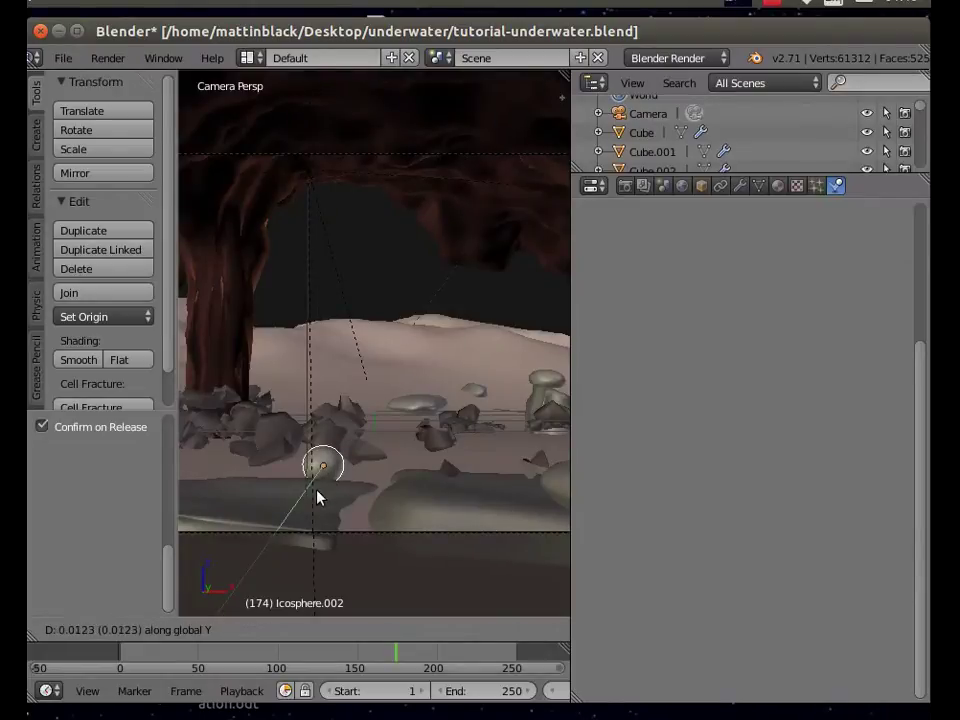
left_click(255, 572)
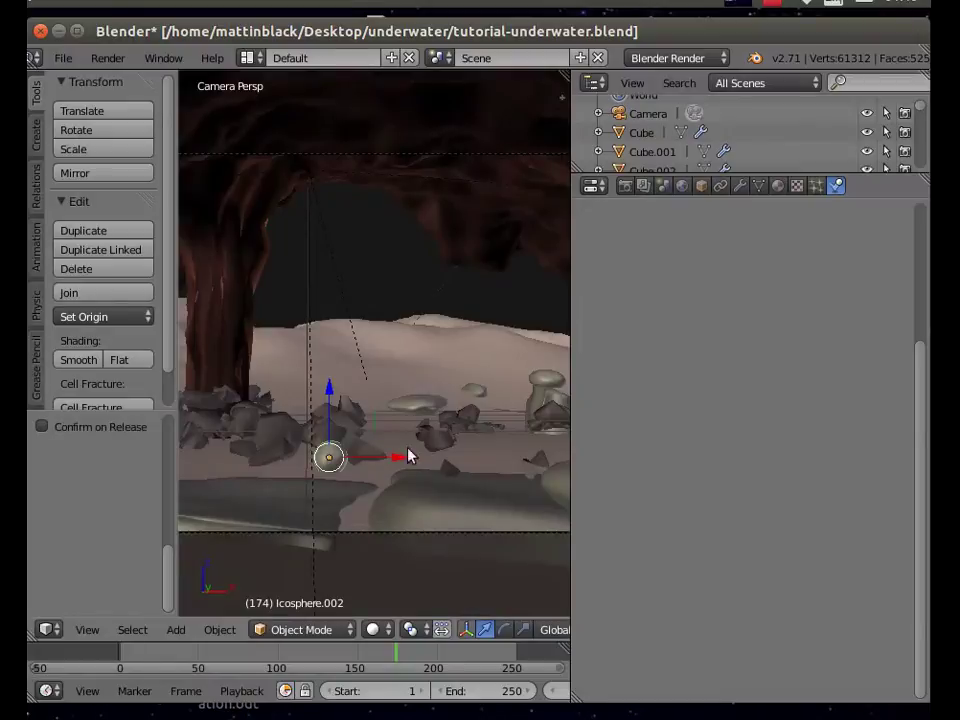
- Move the rounded rock perched on the distant stone block along X to beside the arch's right-hand pillar
scroll(300, 480, "down", 2)
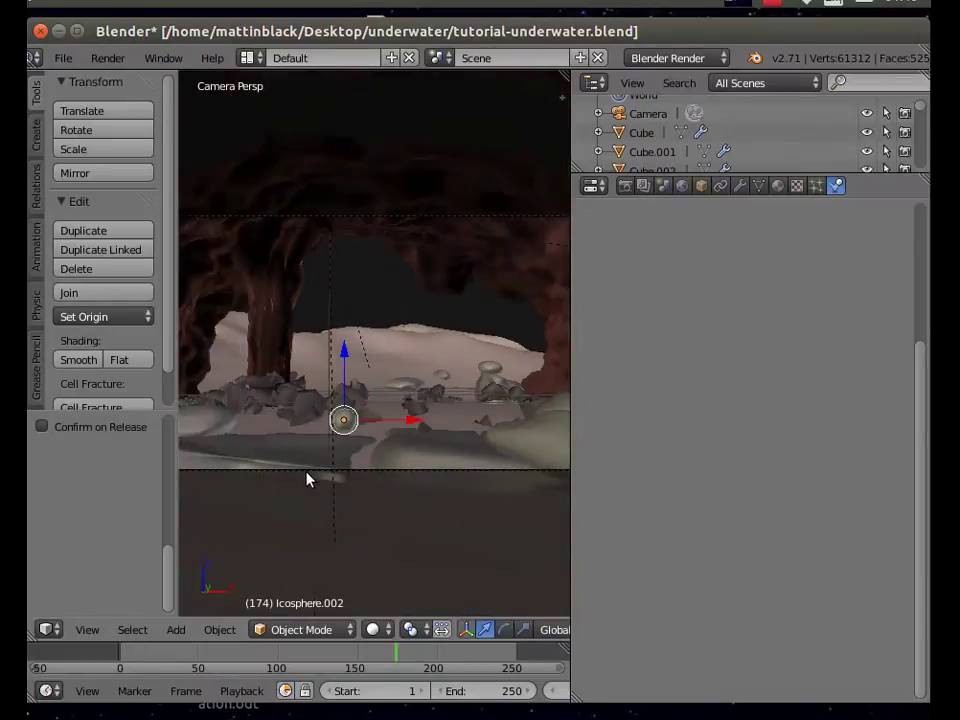
right_click(490, 371)
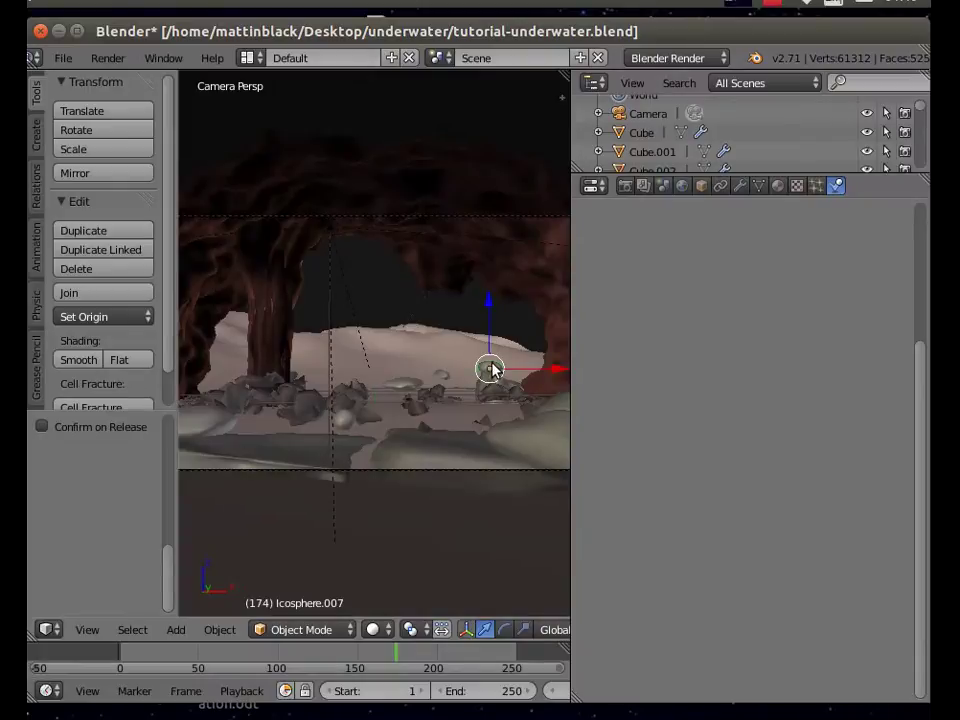
left_click_drag(560, 372, 230, 370)
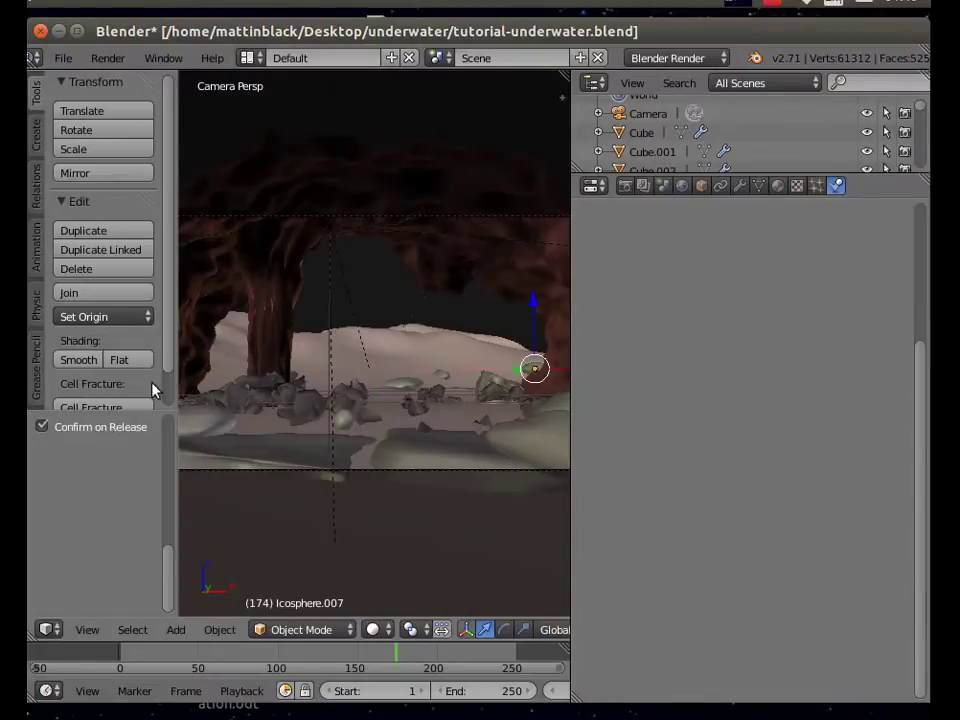
scroll(261, 467, "down", 3)
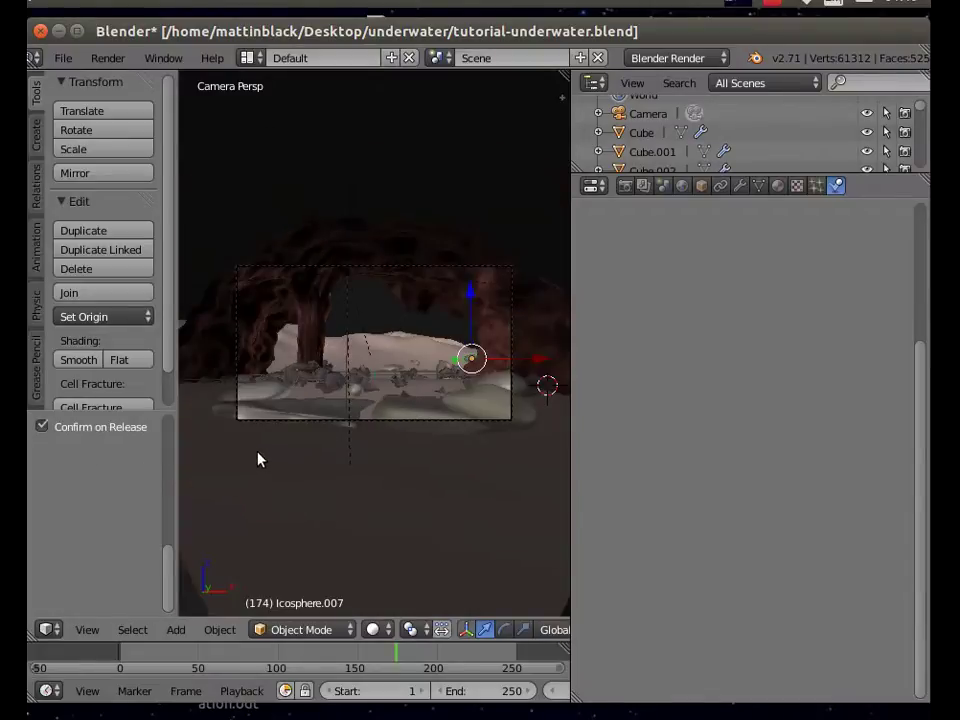
scroll(257, 459, "up", 3)
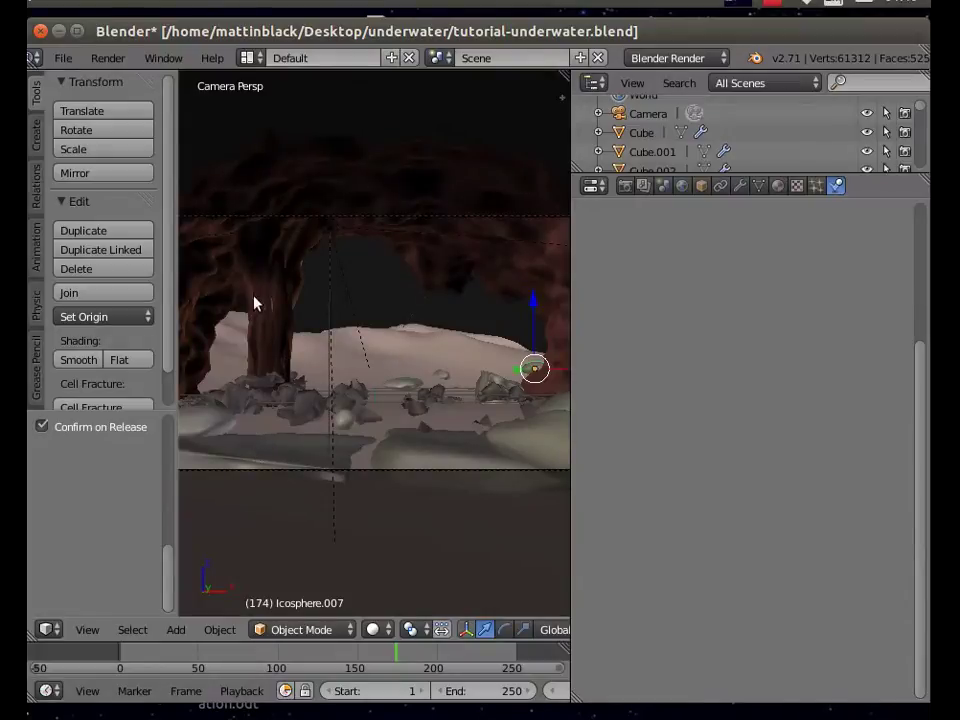
scroll(268, 274, "down", 2)
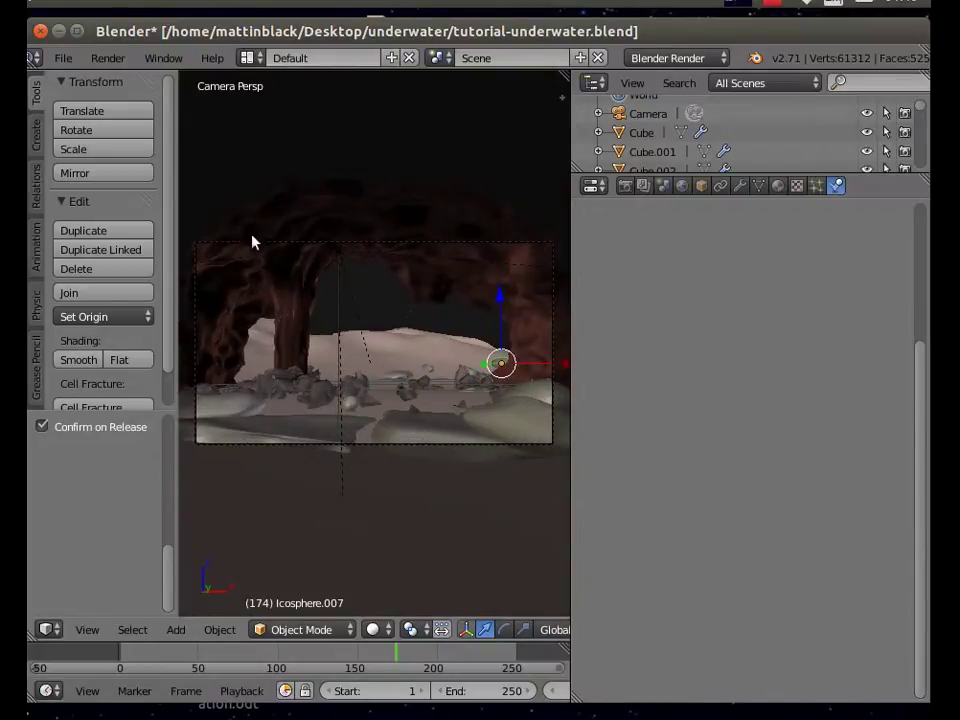
- Render the current frame, examine the placement of the rocks up close, and return to the 3D view
left_click(108, 58)
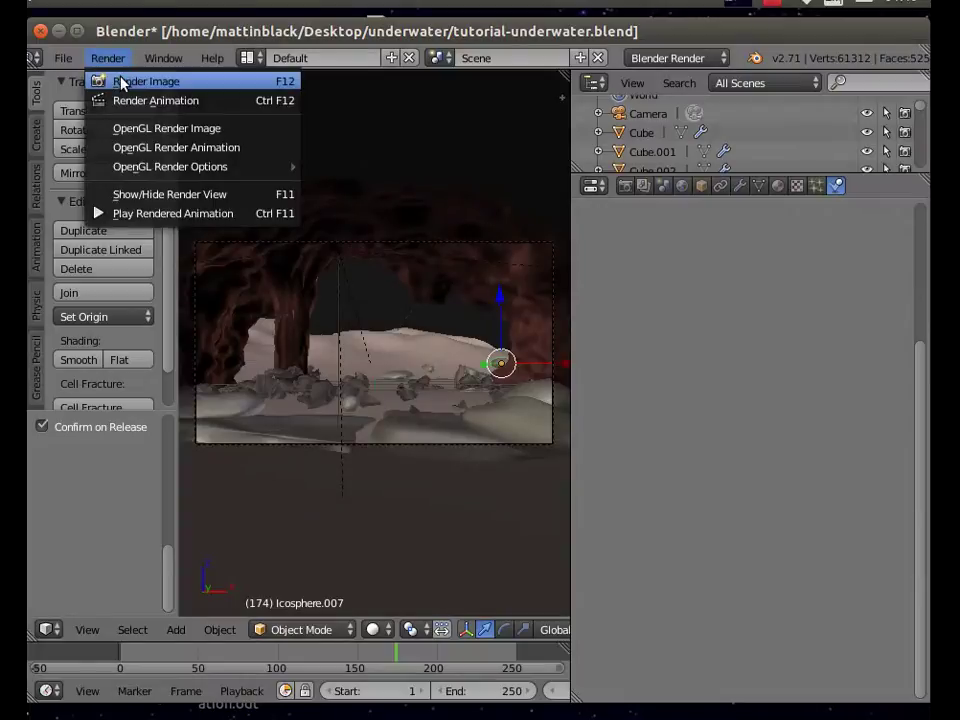
left_click(121, 82)
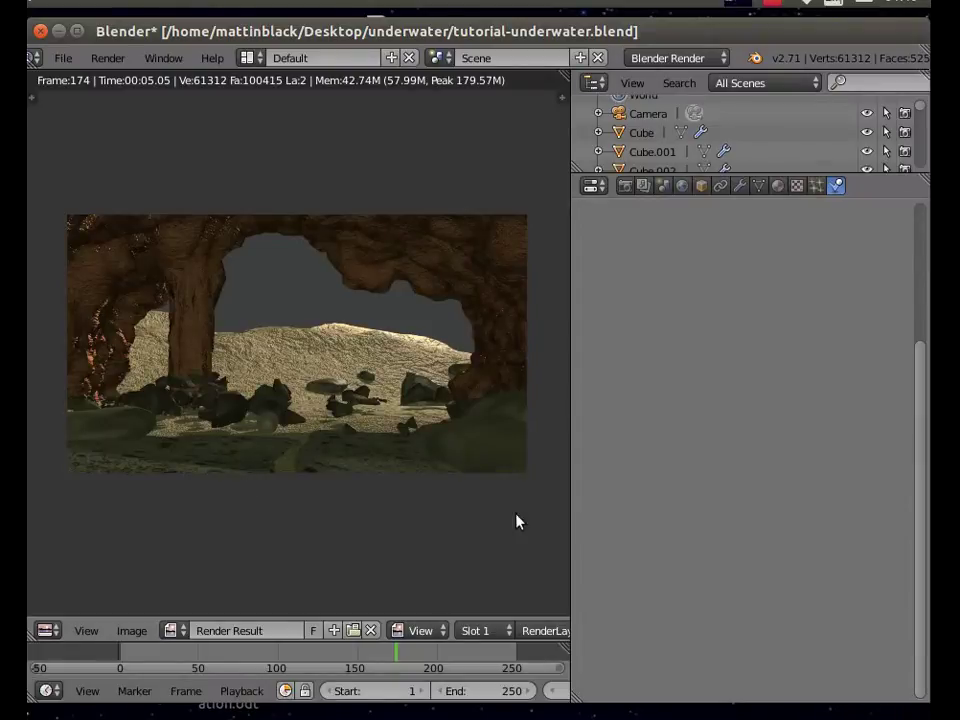
scroll(396, 486, "up", 1)
scroll(396, 486, "up", 3)
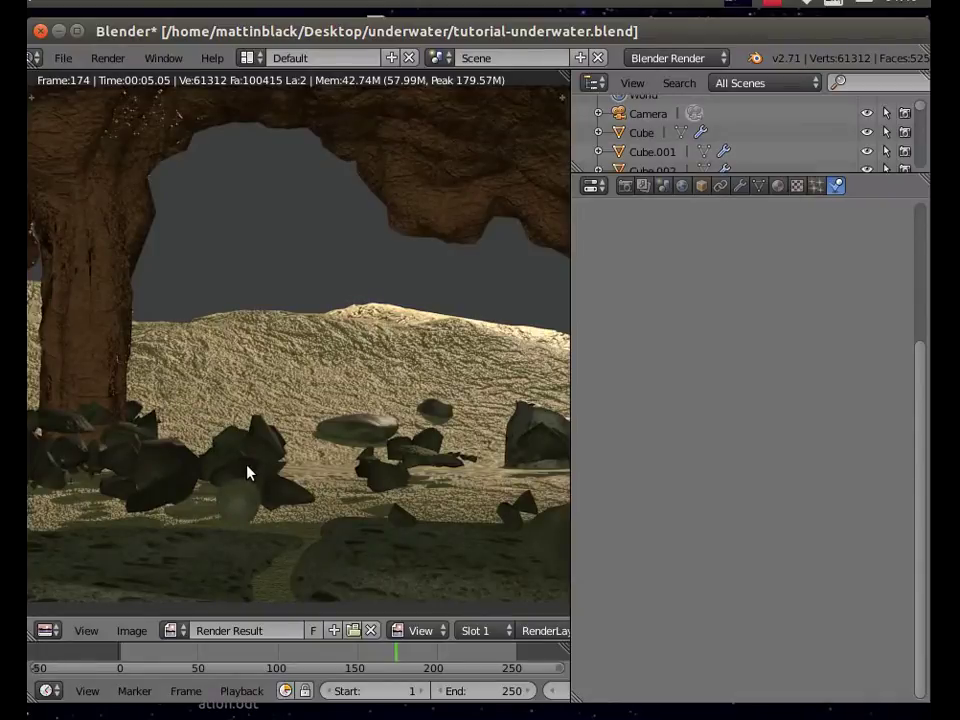
scroll(279, 560, "down", 1)
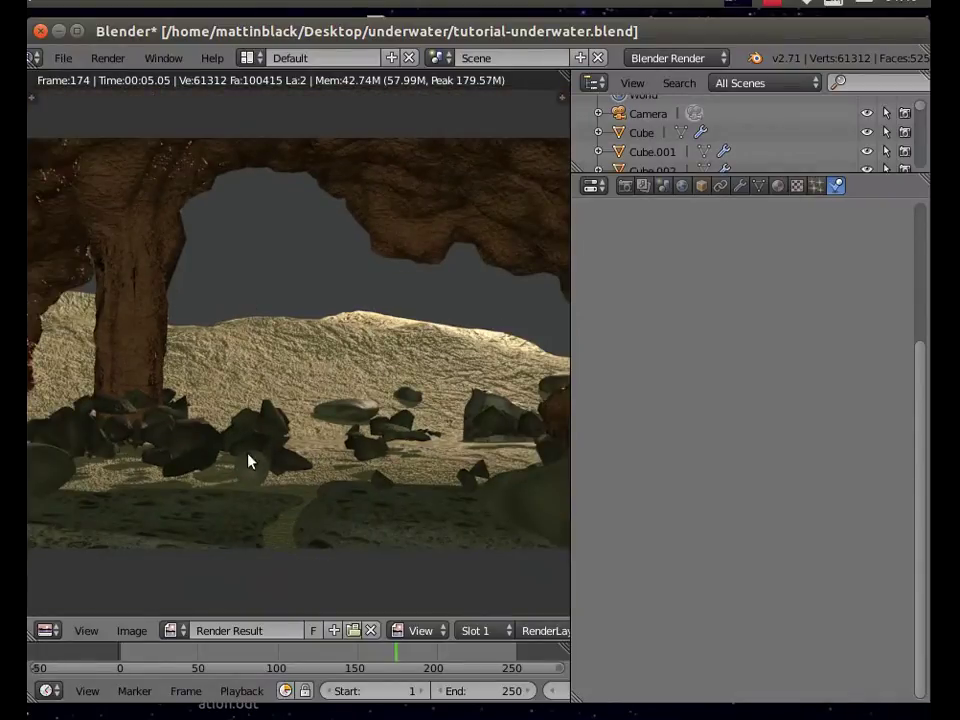
left_click(105, 58)
left_click(166, 194)
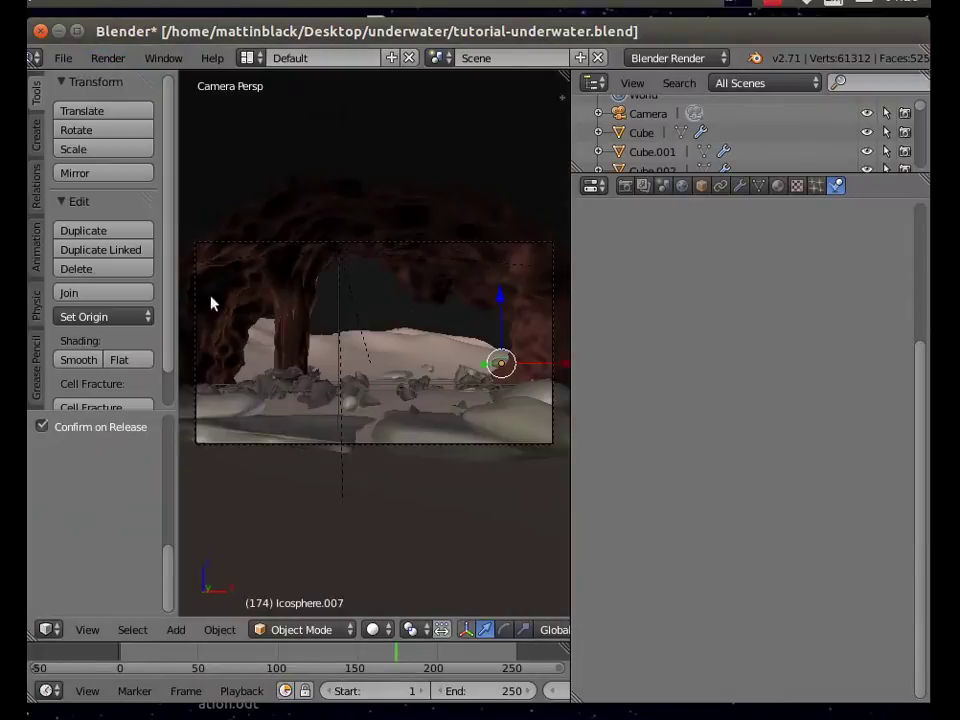
- Select the small icosphere rock in front of the rubble and lower it slightly along Z into the sand
right_click(350, 405)
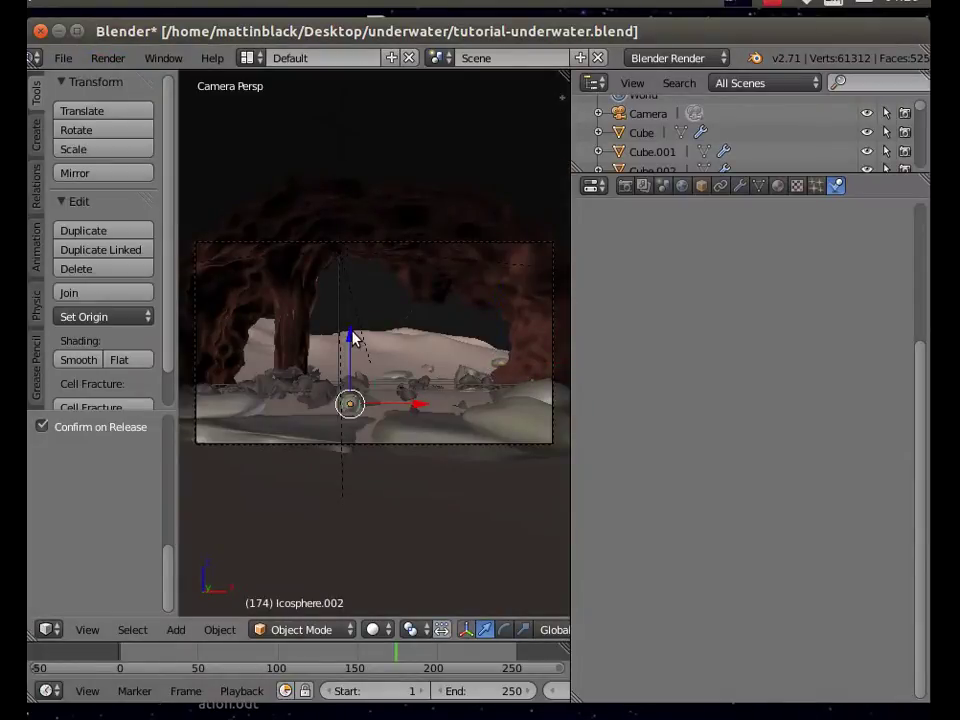
left_click_drag(350, 338, 349, 346)
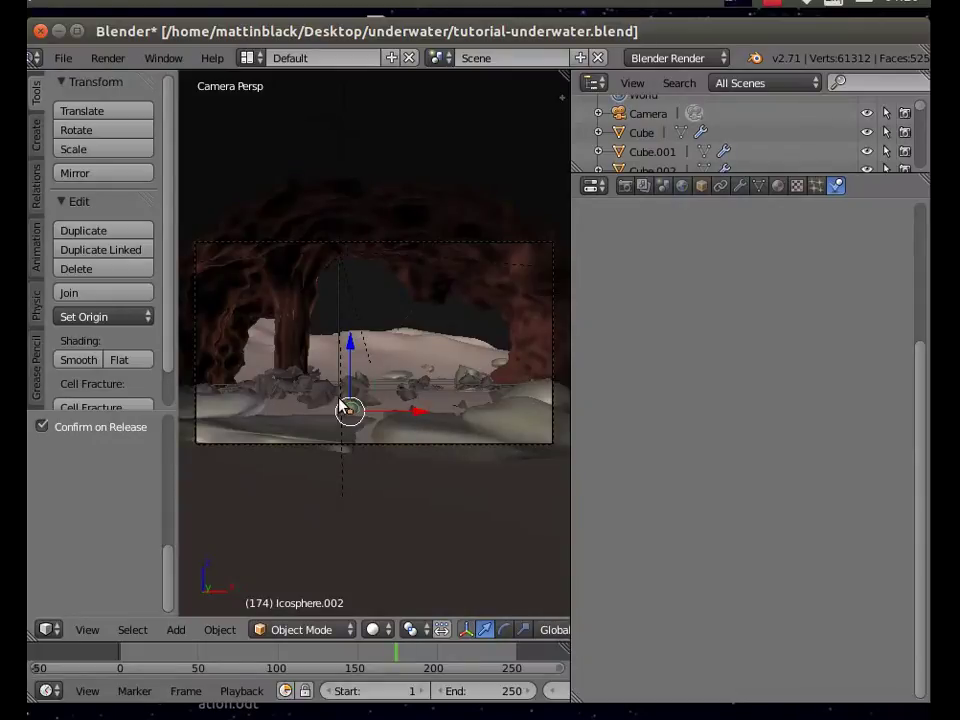
scroll(343, 396, "up", 2)
- Render the frame again to examine how the lowered rock sits in the sand, and return to the camera view
left_click(108, 58)
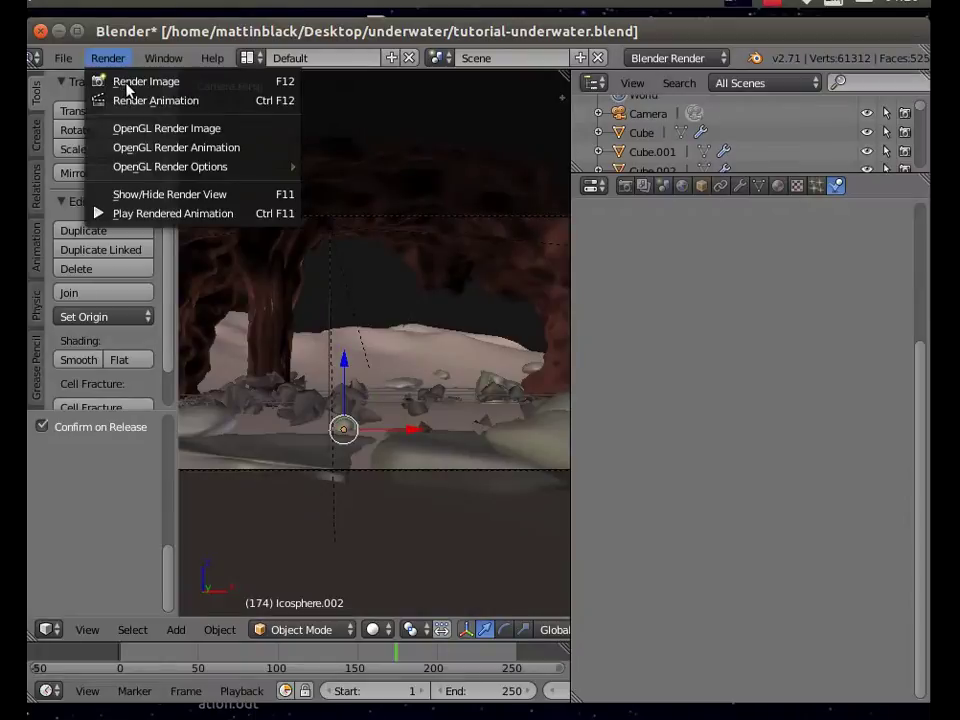
left_click(146, 81)
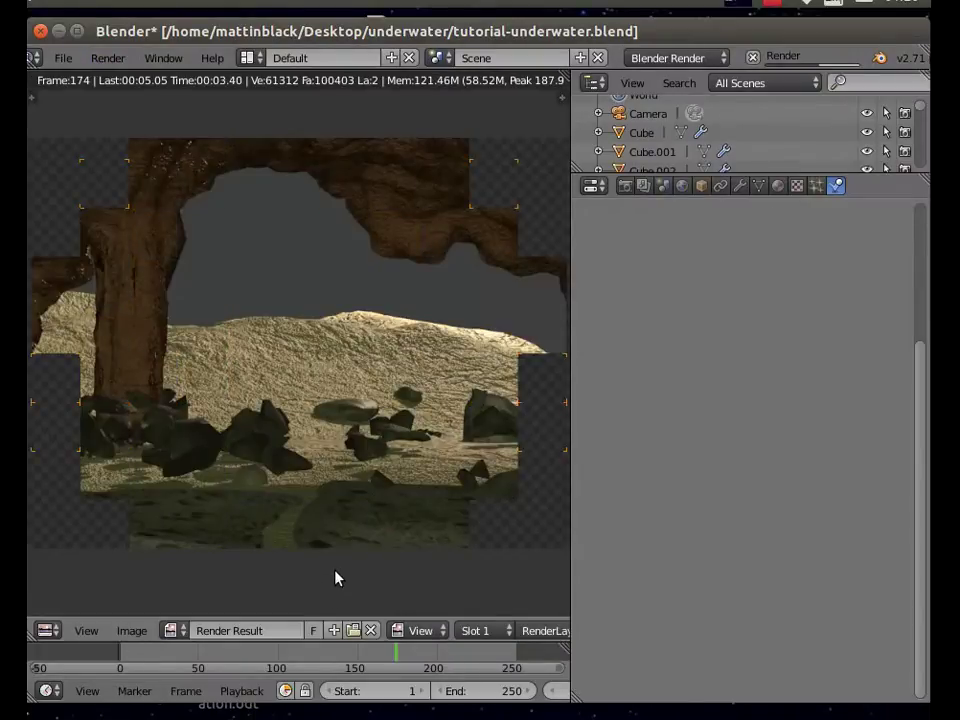
scroll(335, 573, "down", 2)
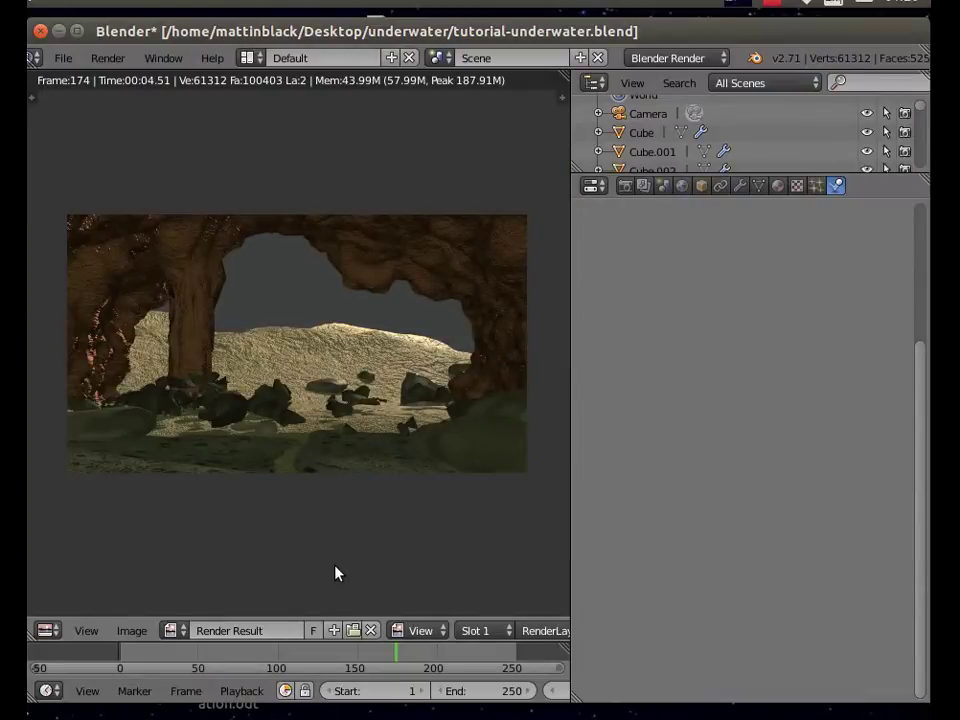
scroll(335, 573, "up", 1)
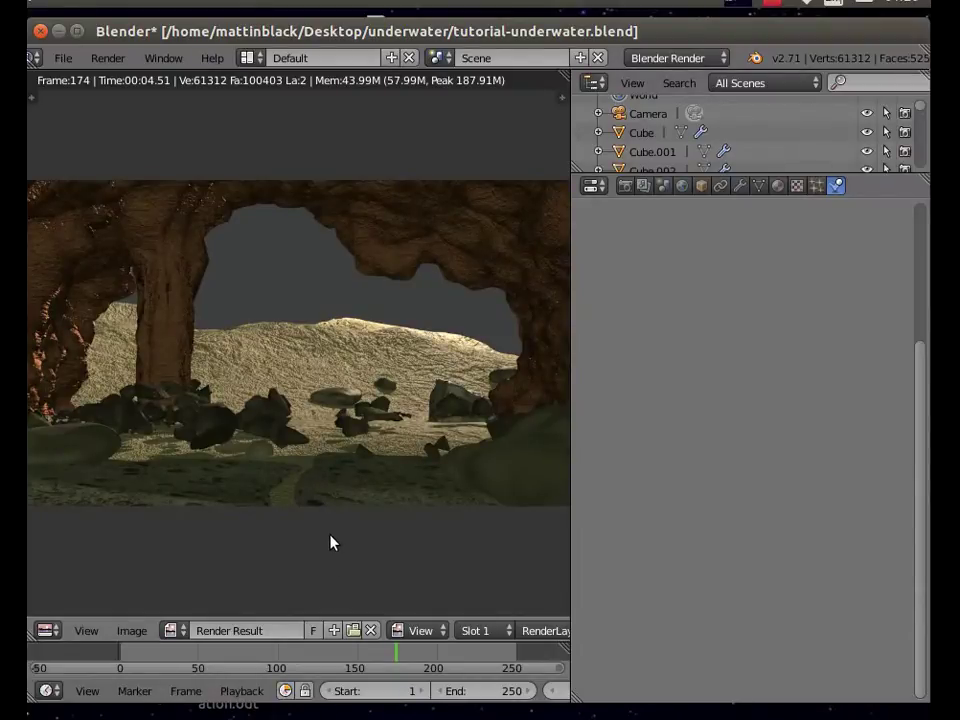
scroll(332, 542, "down", 1)
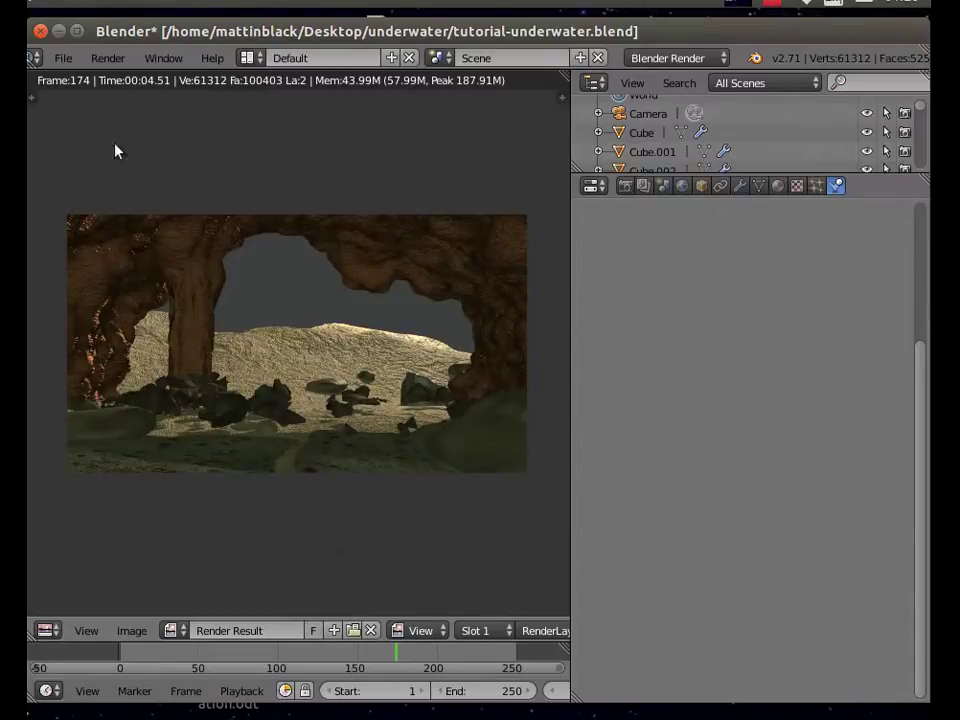
left_click(106, 58)
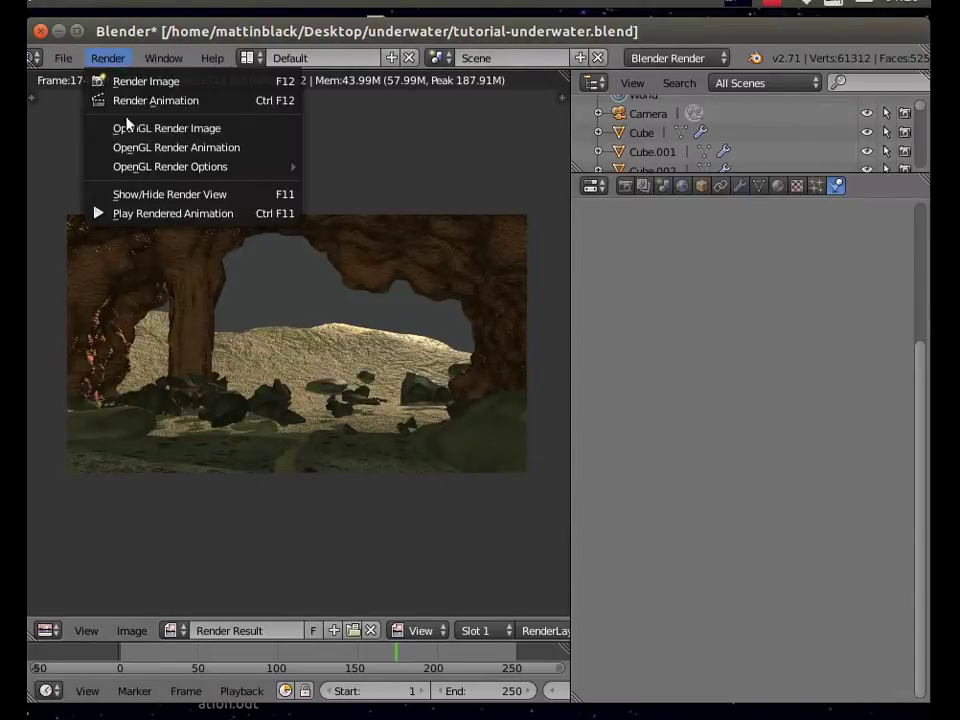
left_click(152, 194)
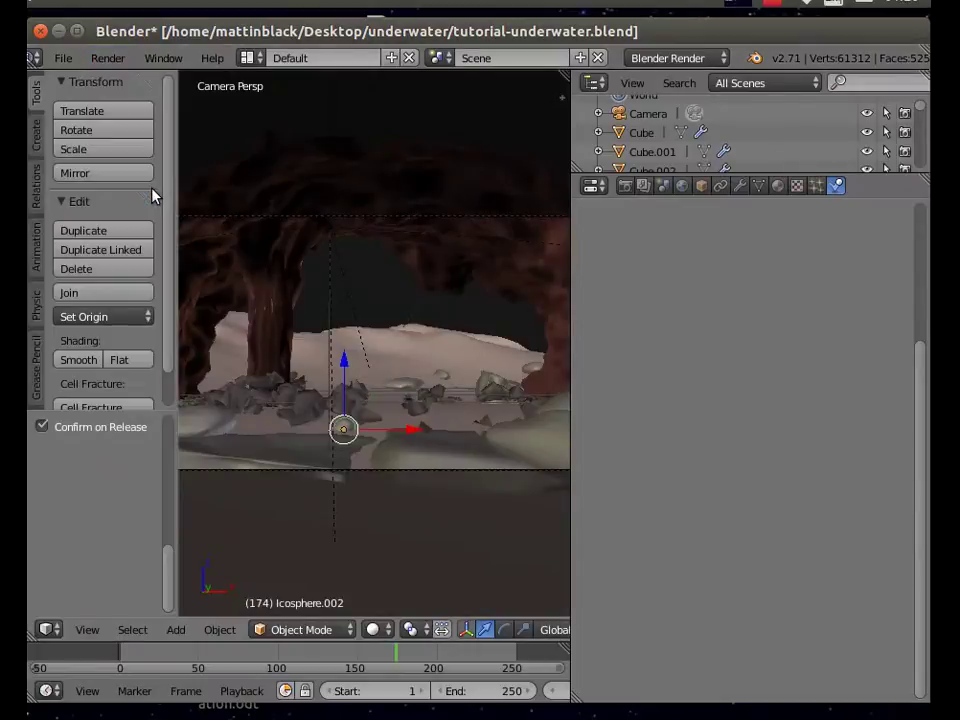
scroll(370, 481, "down", 2)
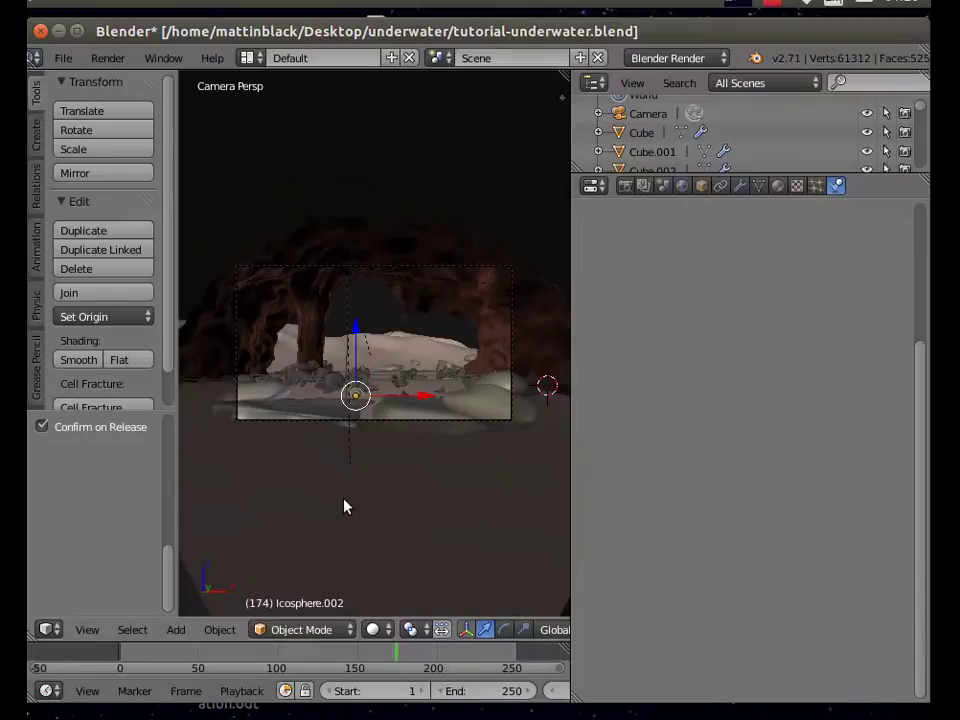
scroll(343, 506, "up", 2)
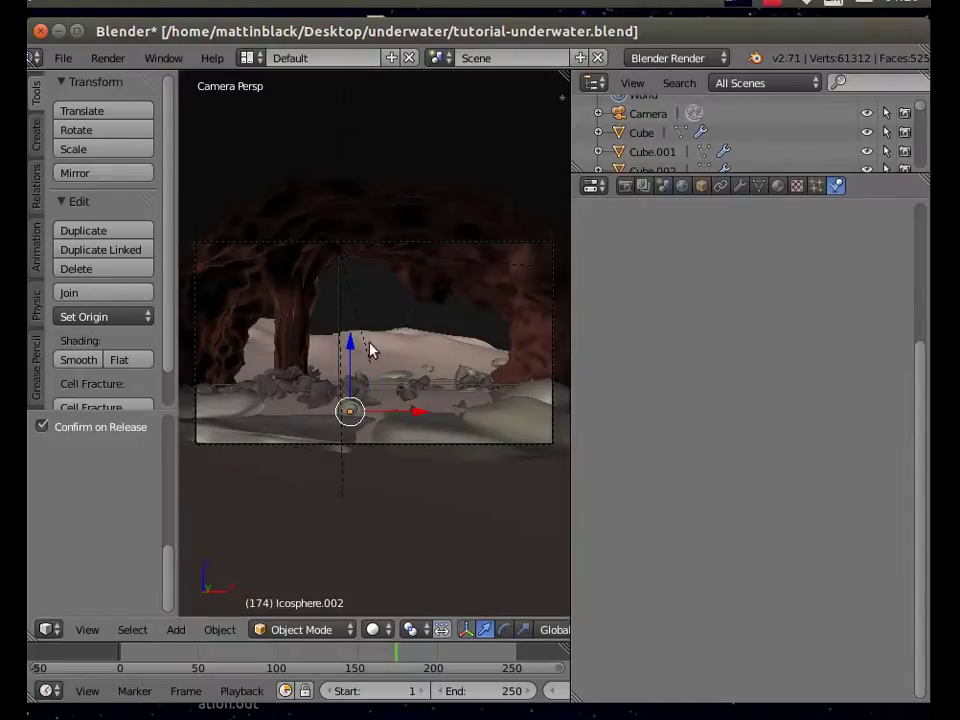
- Select the rock arch object and rename it from its generic name to "cave"
right_click(279, 282)
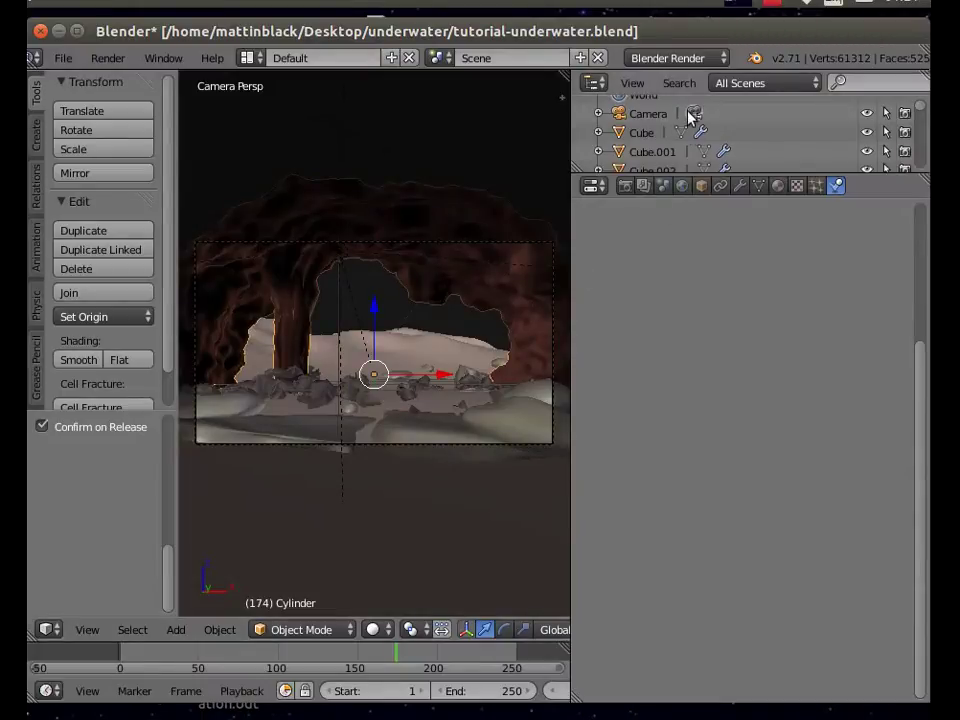
scroll(744, 146, "down", 5)
scroll(738, 138, "up", 3)
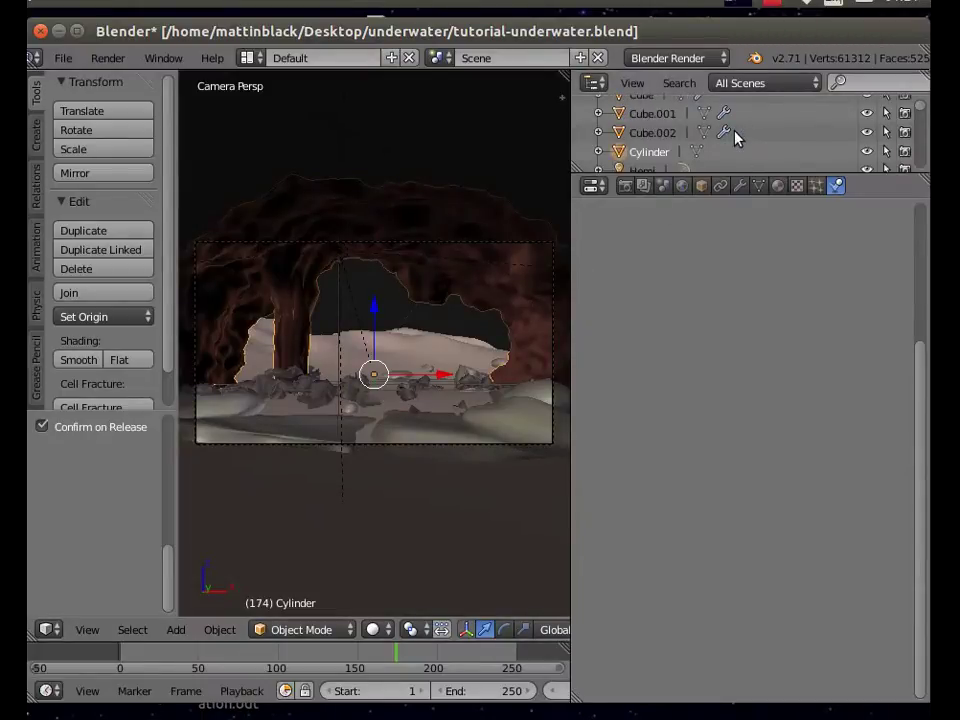
left_click(701, 186)
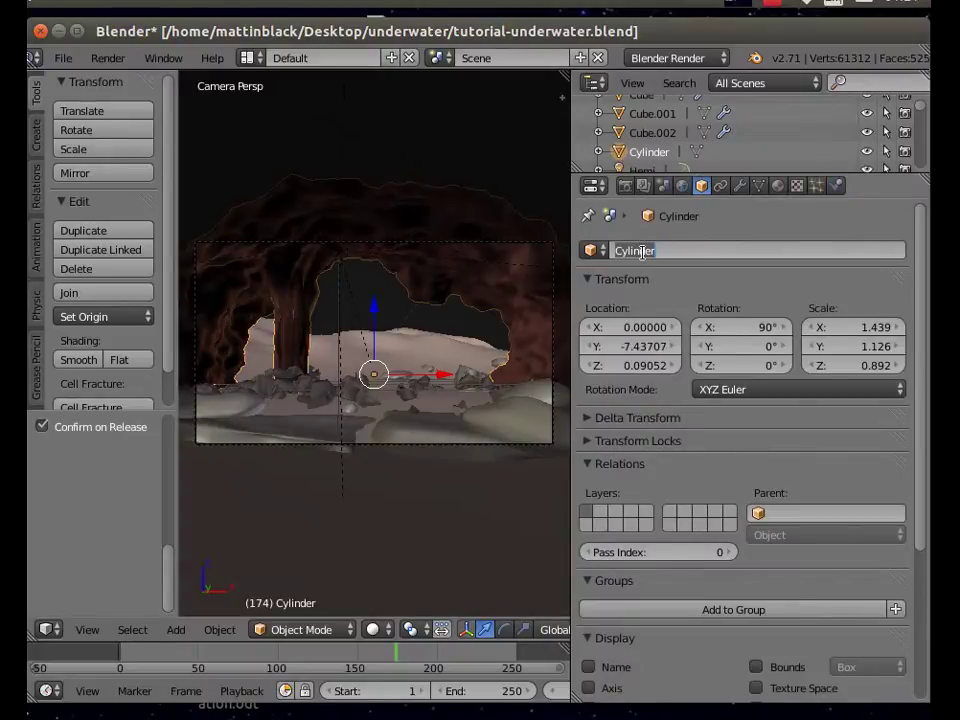
type("cave")
key("Return")
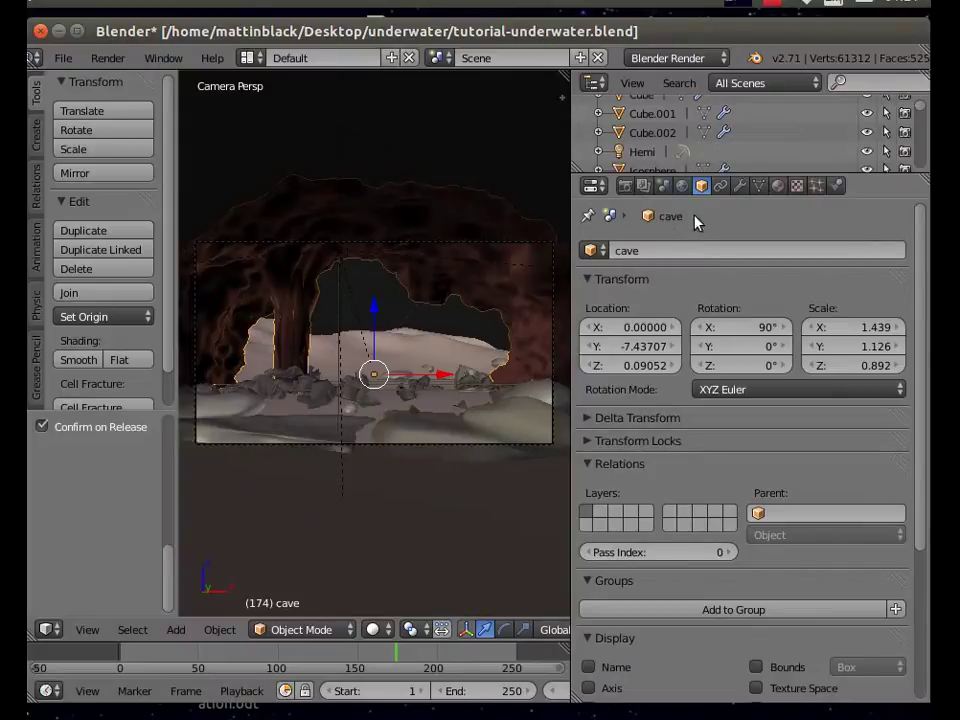
- Hide the cave object in the viewport to expose the seabed and rubble beneath it
scroll(754, 143, "up", 3)
scroll(754, 143, "down", 4)
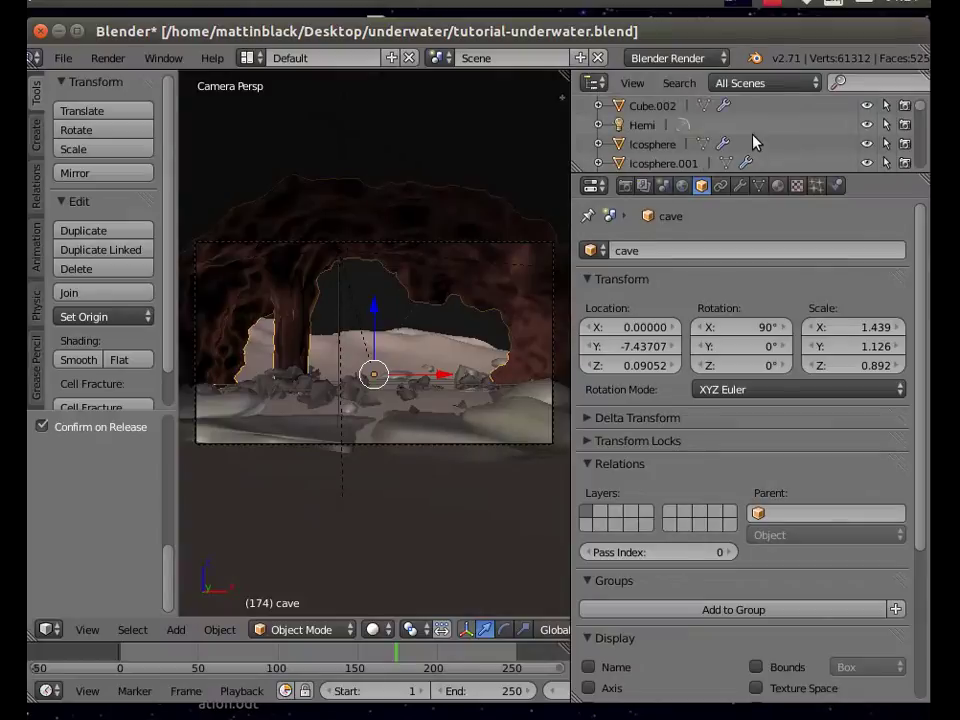
scroll(754, 143, "down", 4)
scroll(876, 146, "down", 2)
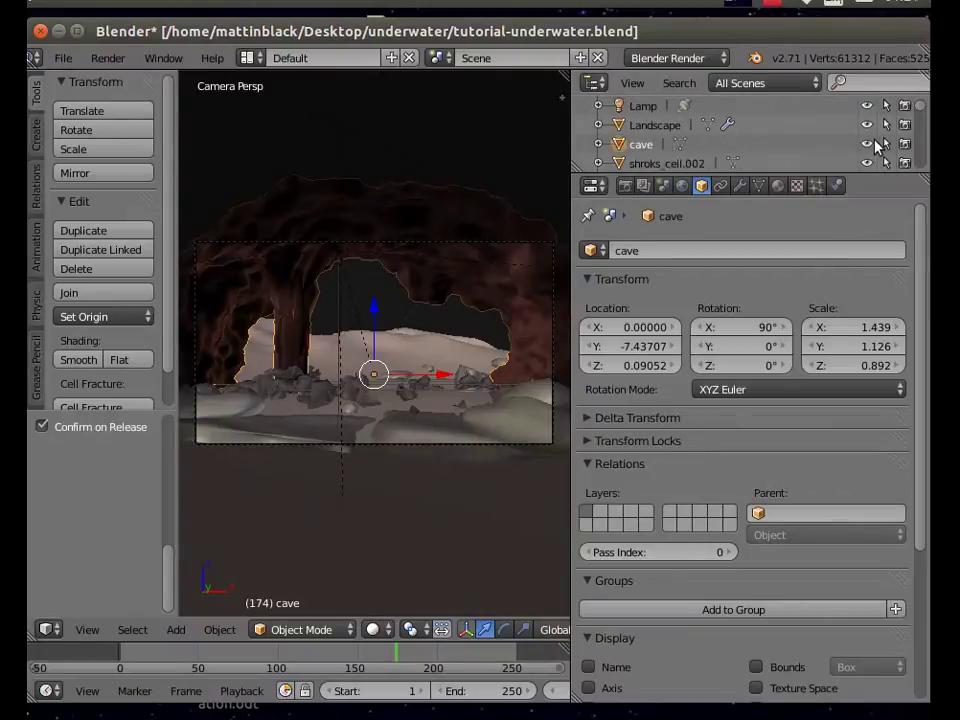
left_click(866, 145)
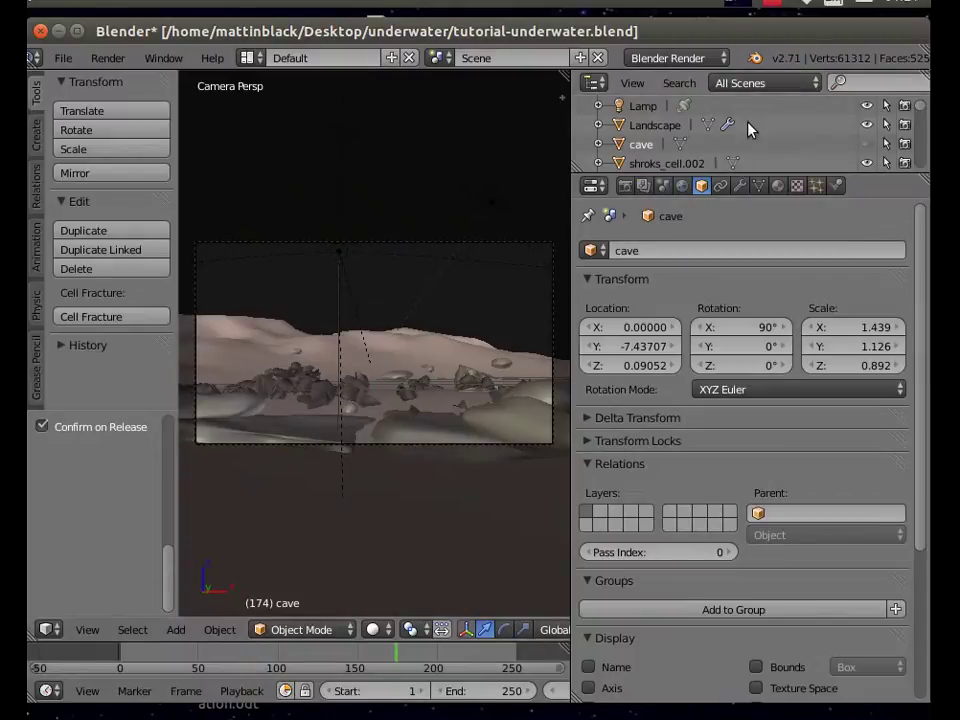
left_click(867, 146)
left_click(867, 146)
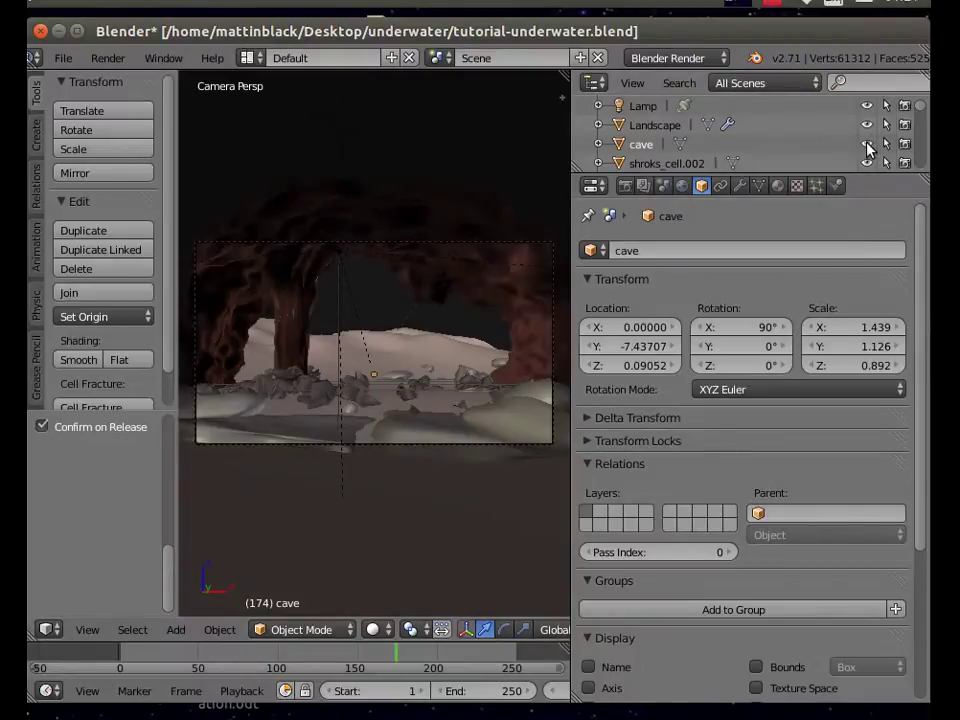
left_click(866, 146)
left_click(867, 146)
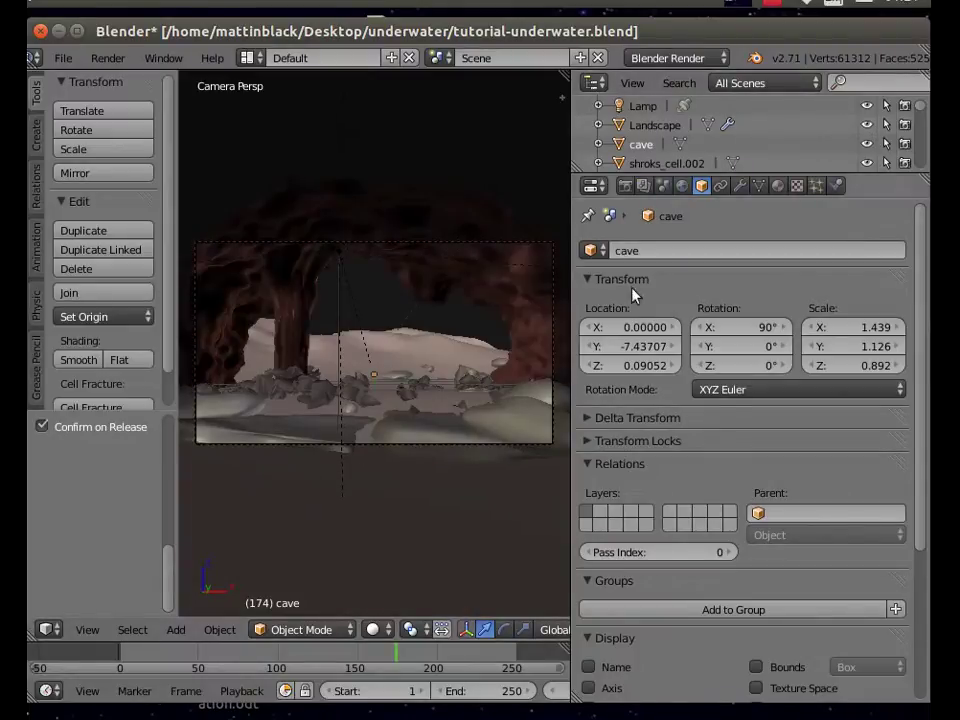
middle_click_drag(369, 495, 374, 560)
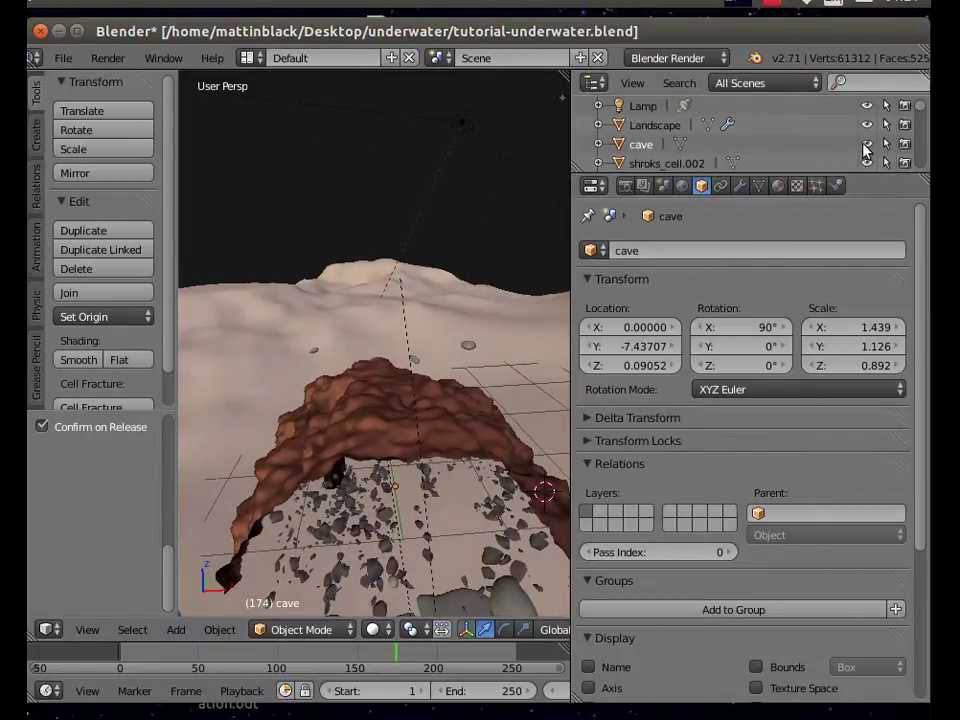
left_click(866, 146)
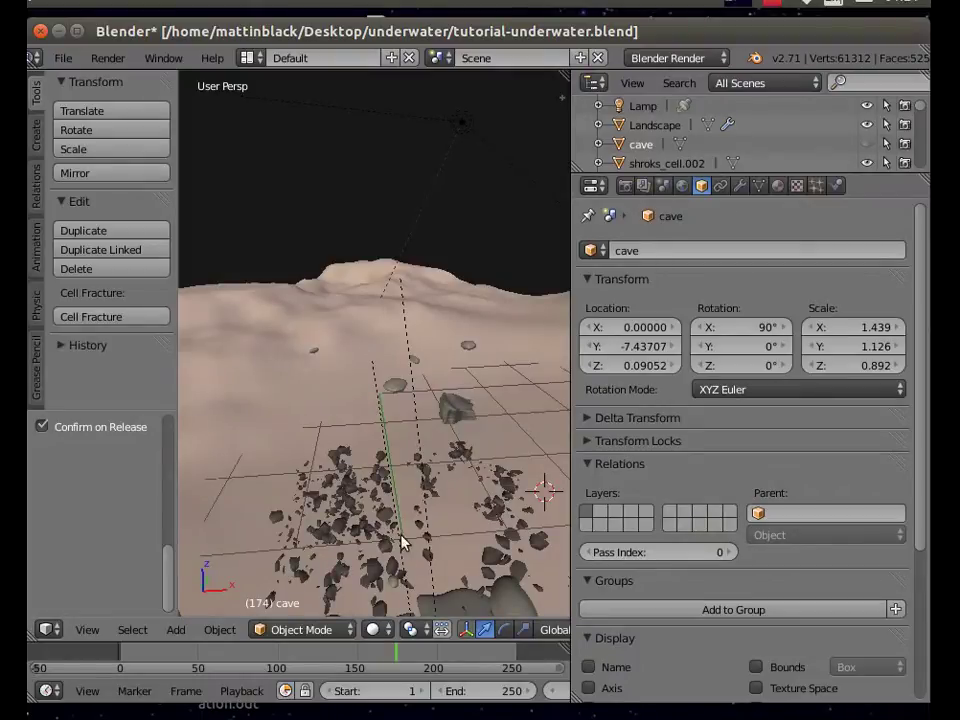
- Select the Landscape, switch it to Weight Paint mode, and undo the trial stroke beside the foreground rocks
middle_click_drag(446, 557, 443, 574)
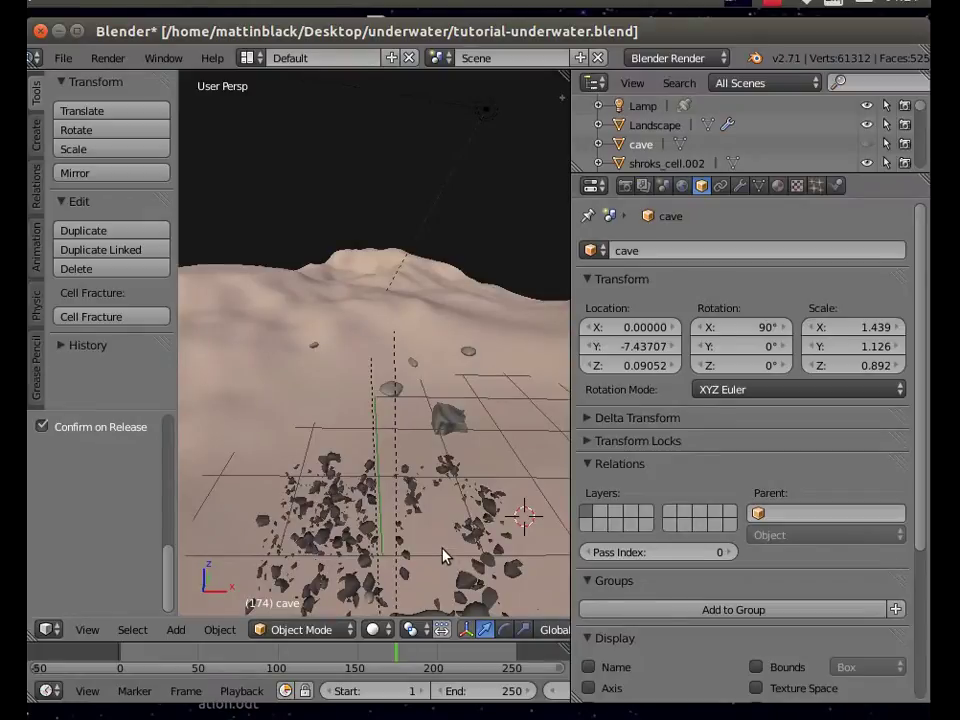
middle_click_drag(360, 444, 230, 470)
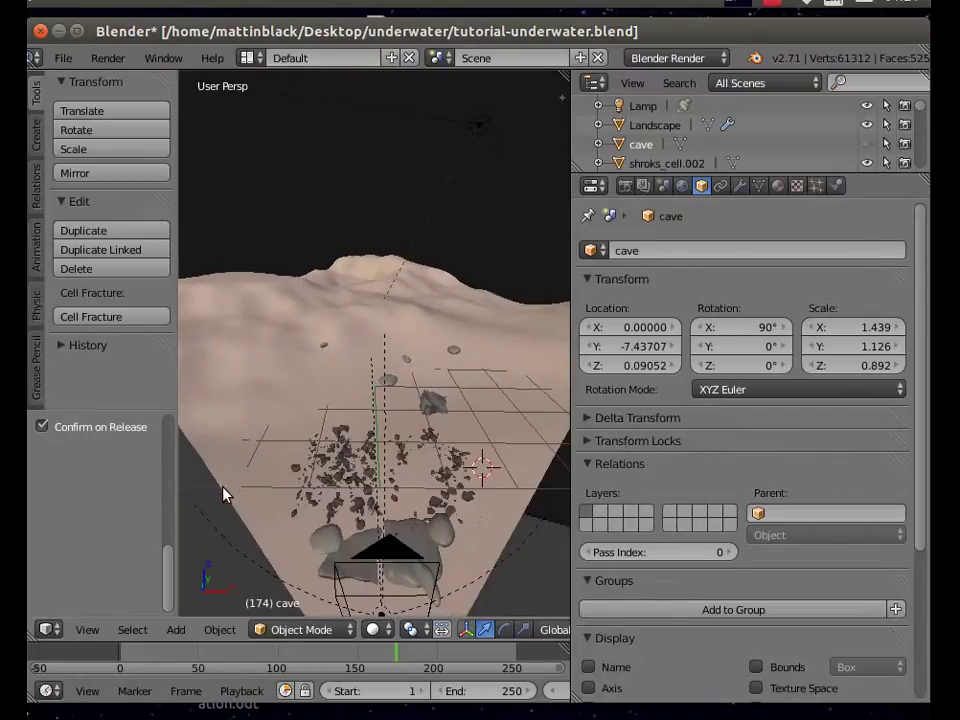
right_click(230, 500)
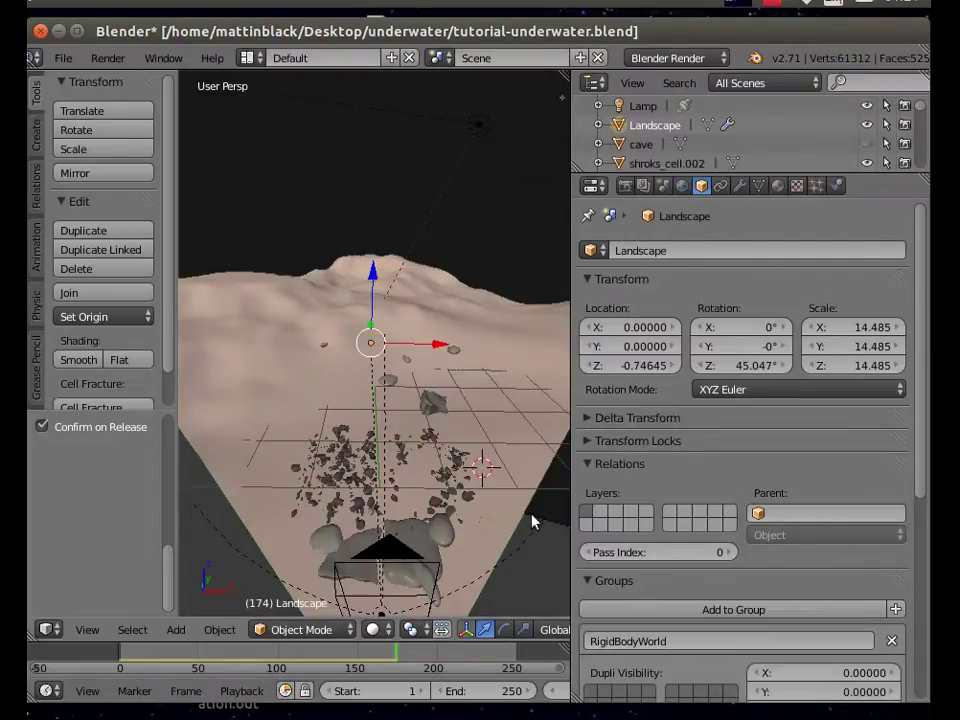
left_click(318, 632)
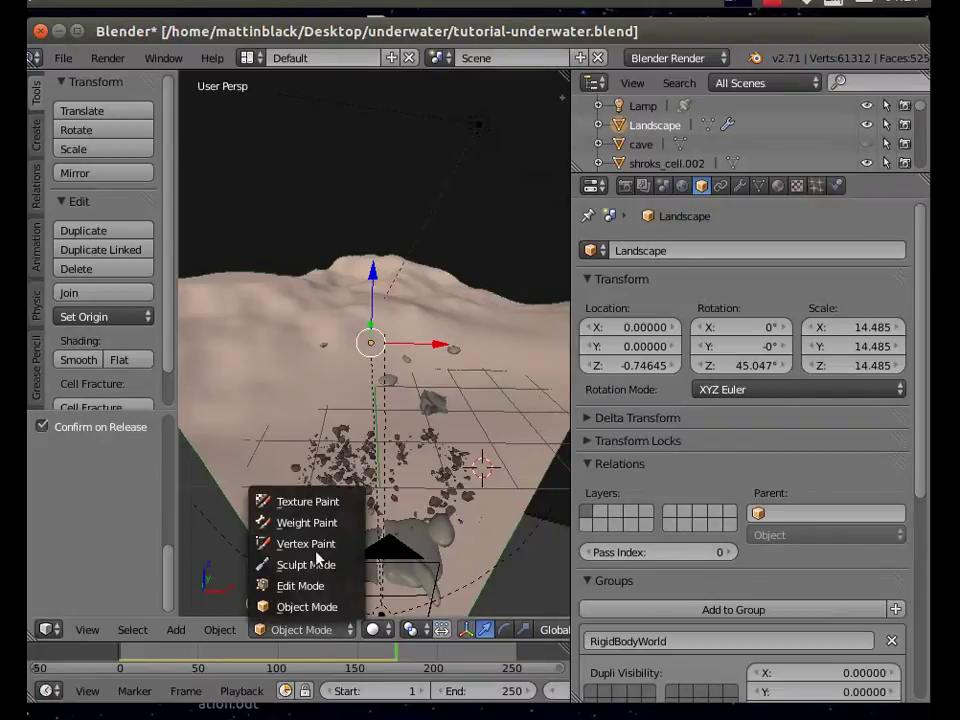
left_click(315, 523)
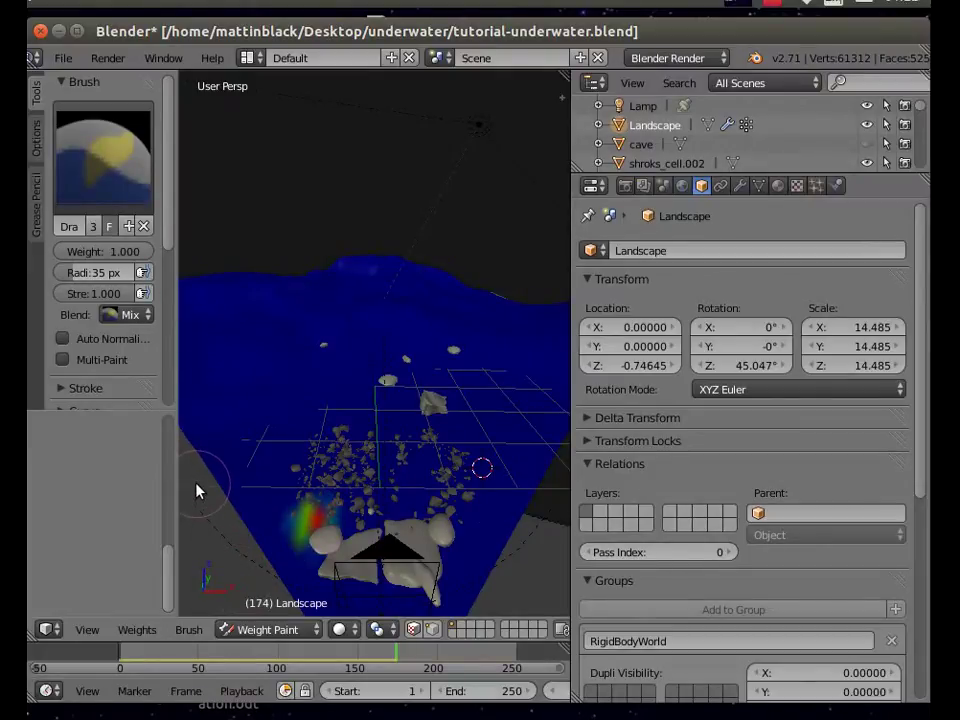
key("ctrl+z")
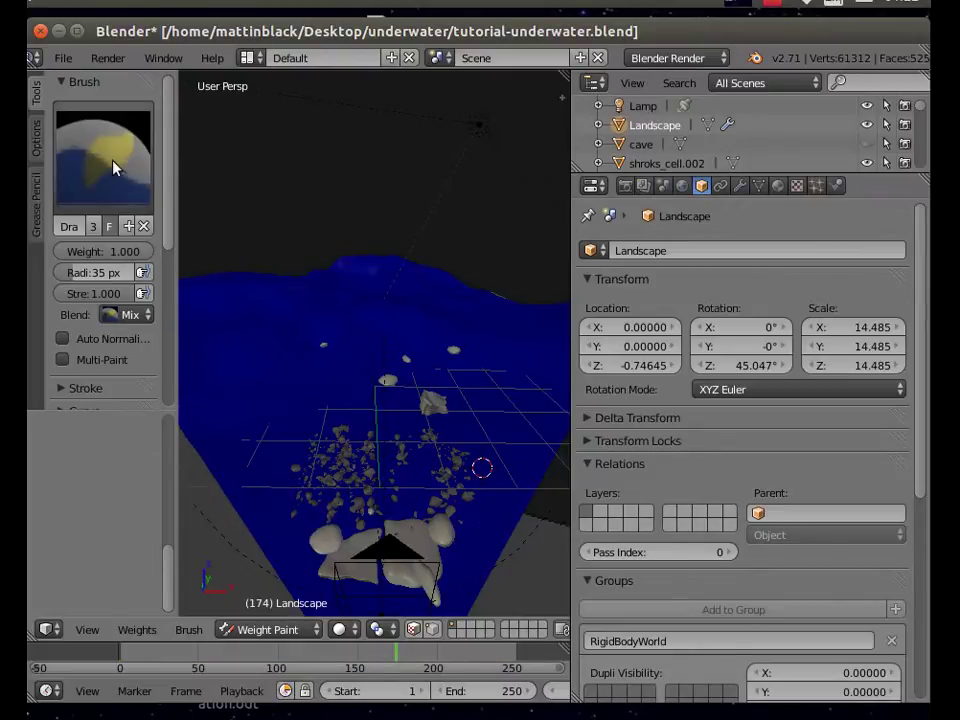
- Choose the Add weight brush and set its radius to 9 px and strength to 0.937
left_click(74, 205)
left_click(98, 284)
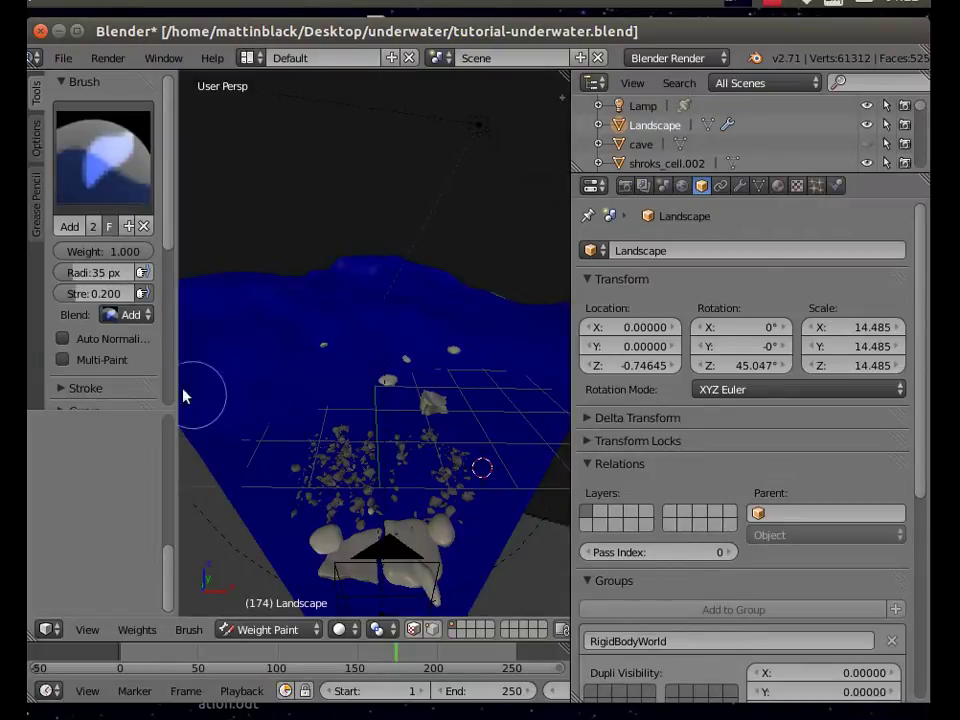
mouse_move(97, 272)
left_mouse_down()
mouse_move(64, 272)
mouse_move(120, 293)
left_mouse_up()
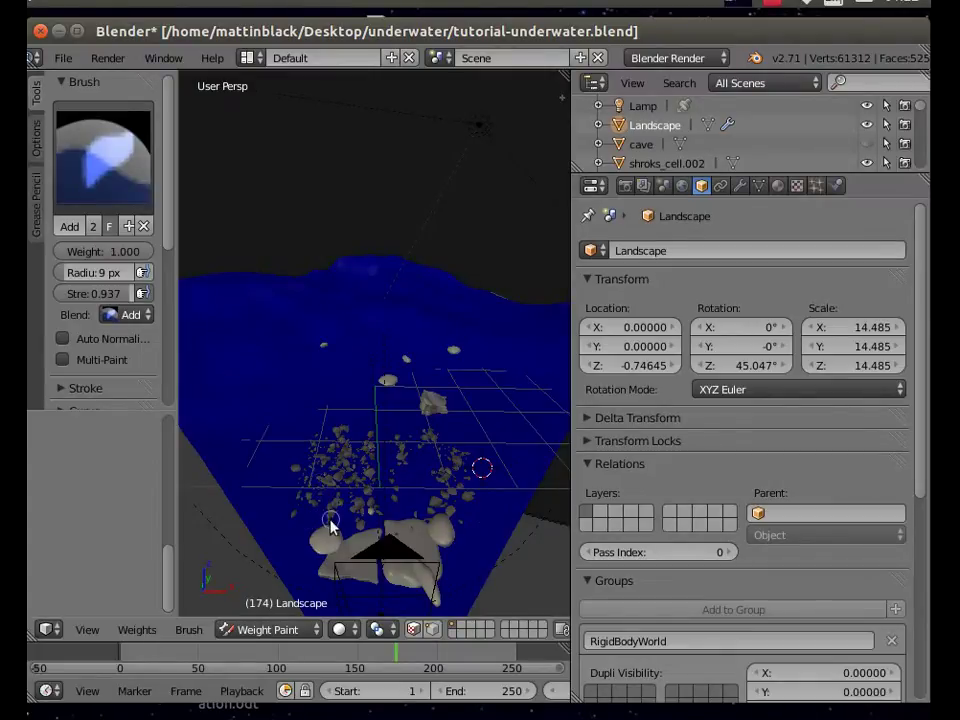
- Paint patches of weight on the Landscape among the scattered rubble on both sides of the seabed
scroll(332, 516, "up", 1)
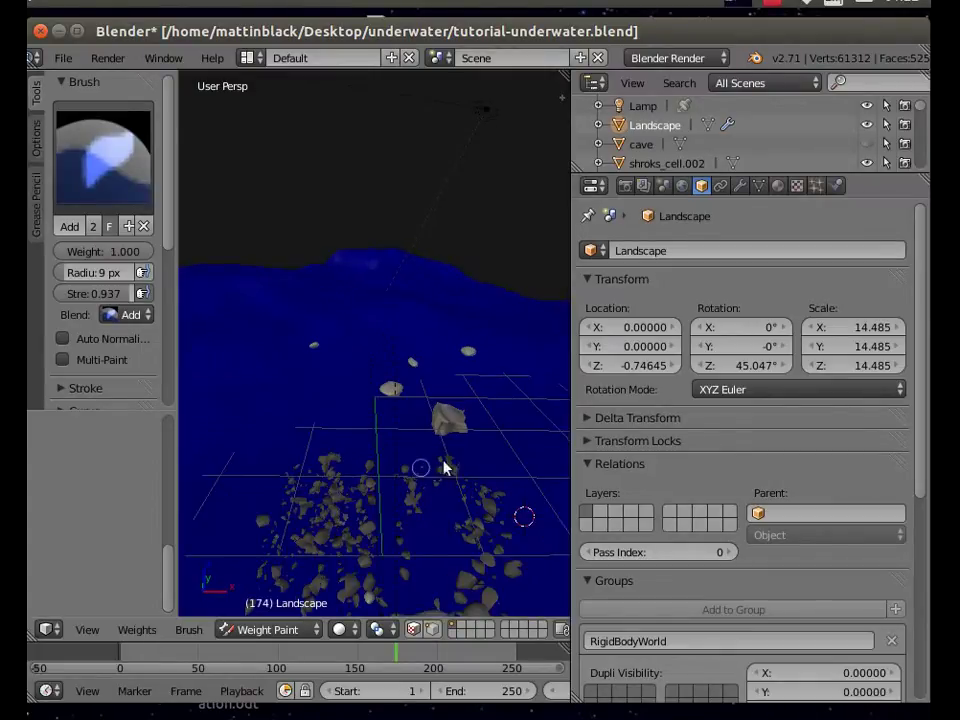
mouse_move(454, 452)
left_mouse_down()
mouse_move(429, 478)
mouse_move(431, 461)
mouse_move(414, 463)
left_mouse_up()
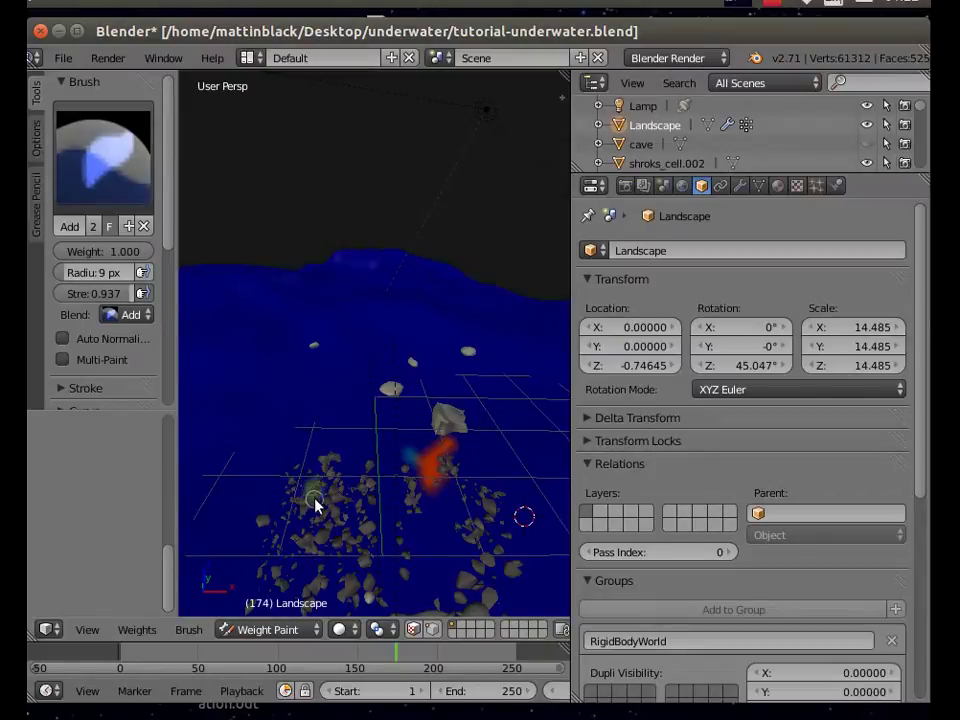
left_click_drag(315, 515, 296, 531)
mouse_move(285, 557)
left_mouse_down()
mouse_move(313, 499)
mouse_move(294, 521)
left_mouse_up()
left_click_drag(496, 538, 499, 533)
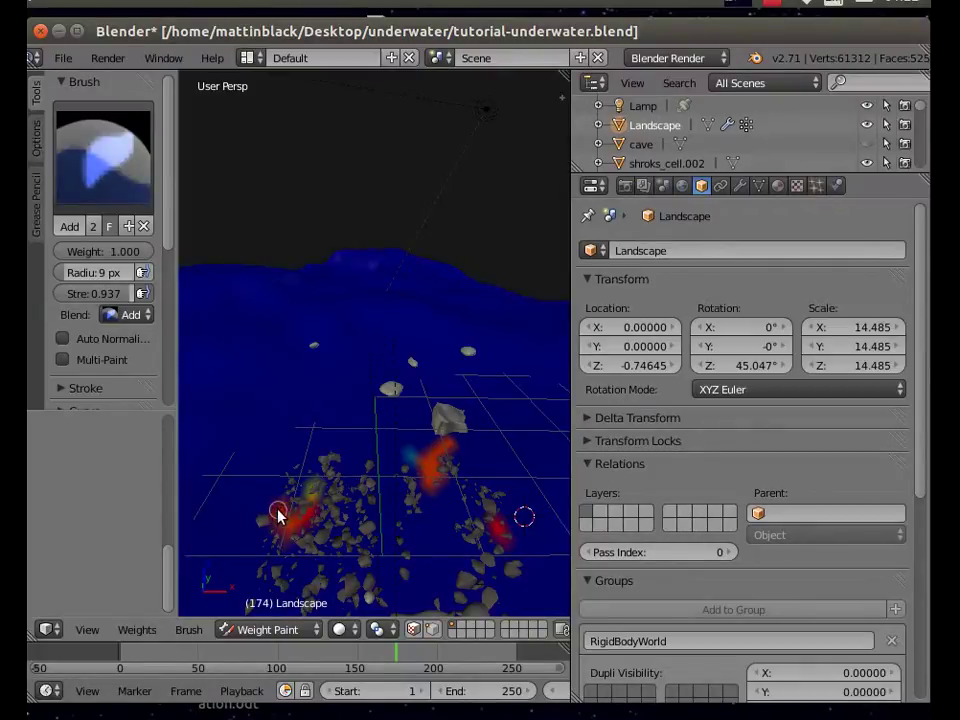
left_click(347, 455)
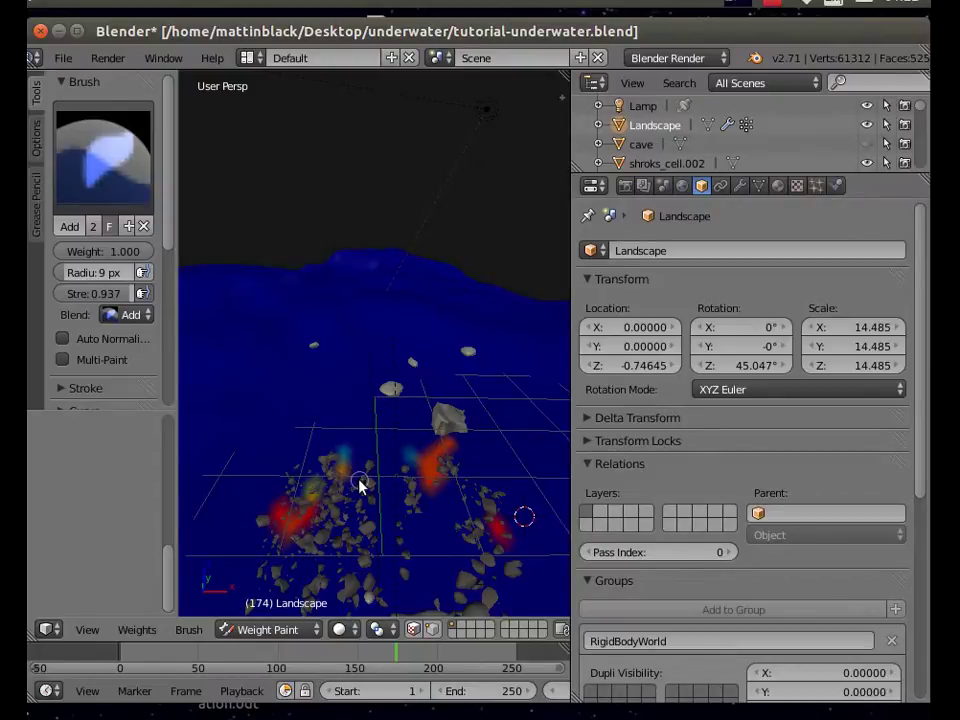
- Paint small weight patches on the Landscape behind the large stone block and around the distant rounded rocks
left_click(428, 416)
left_click(430, 402)
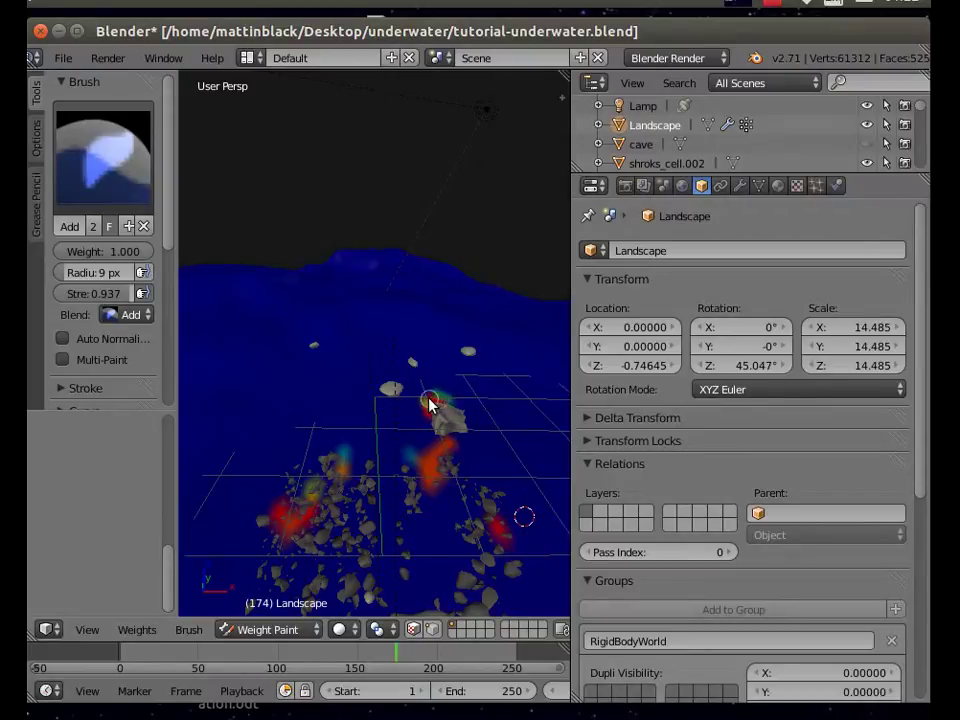
left_click(430, 392)
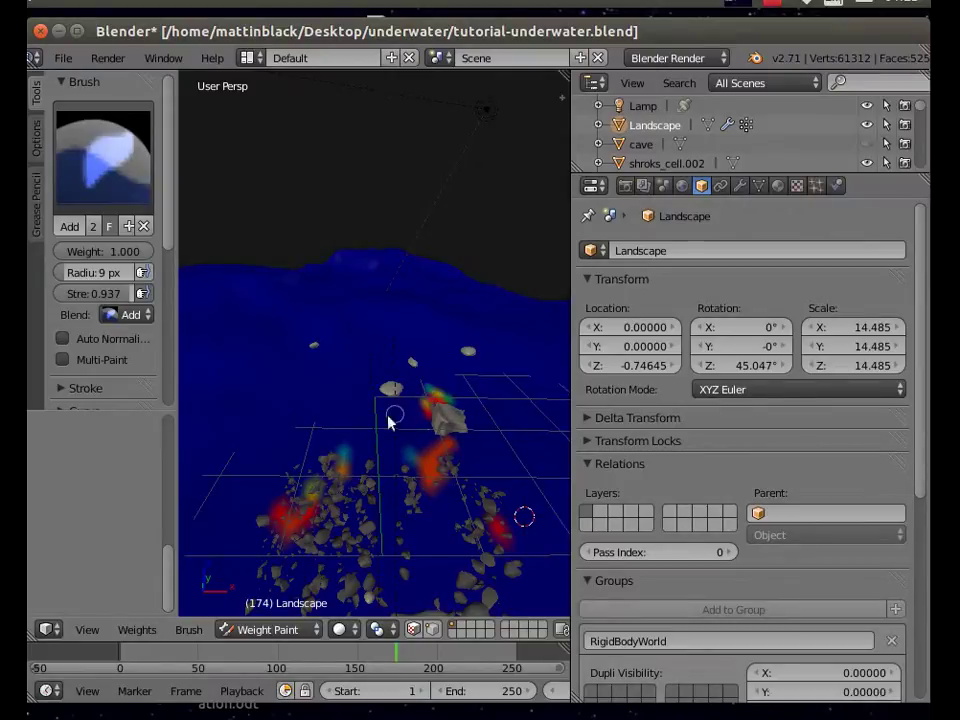
left_click(302, 360)
left_click(308, 363)
left_click(392, 350)
mouse_move(405, 347)
left_mouse_down()
mouse_move(403, 336)
mouse_move(381, 338)
left_mouse_up()
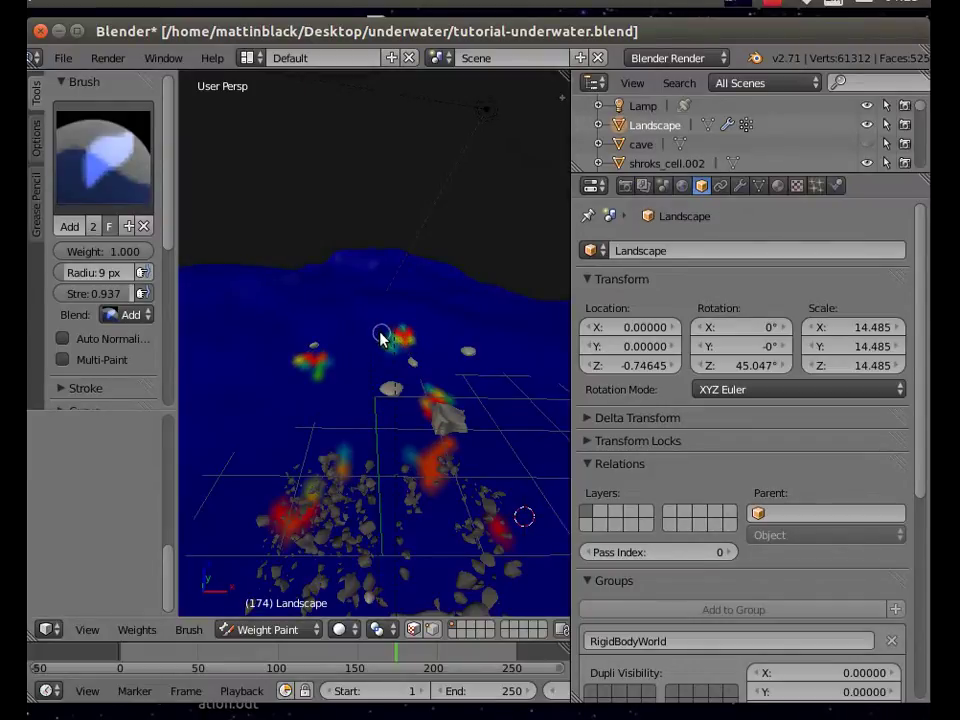
left_click(443, 364)
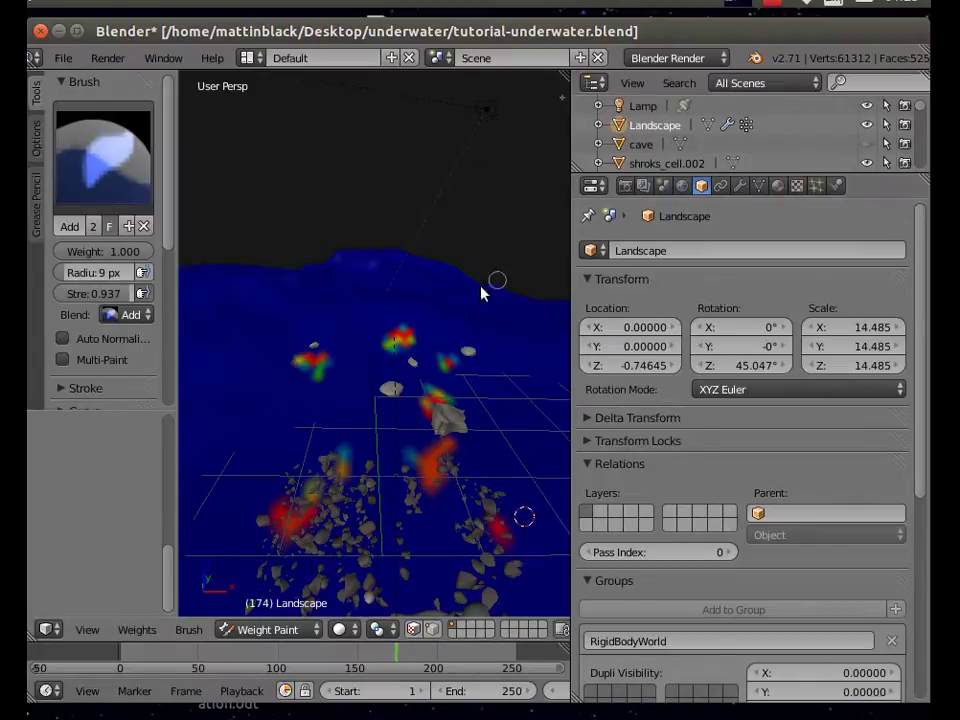
- Rename the Landscape's painted vertex group to "weedhair"
left_click(759, 186)
double_click(622, 420)
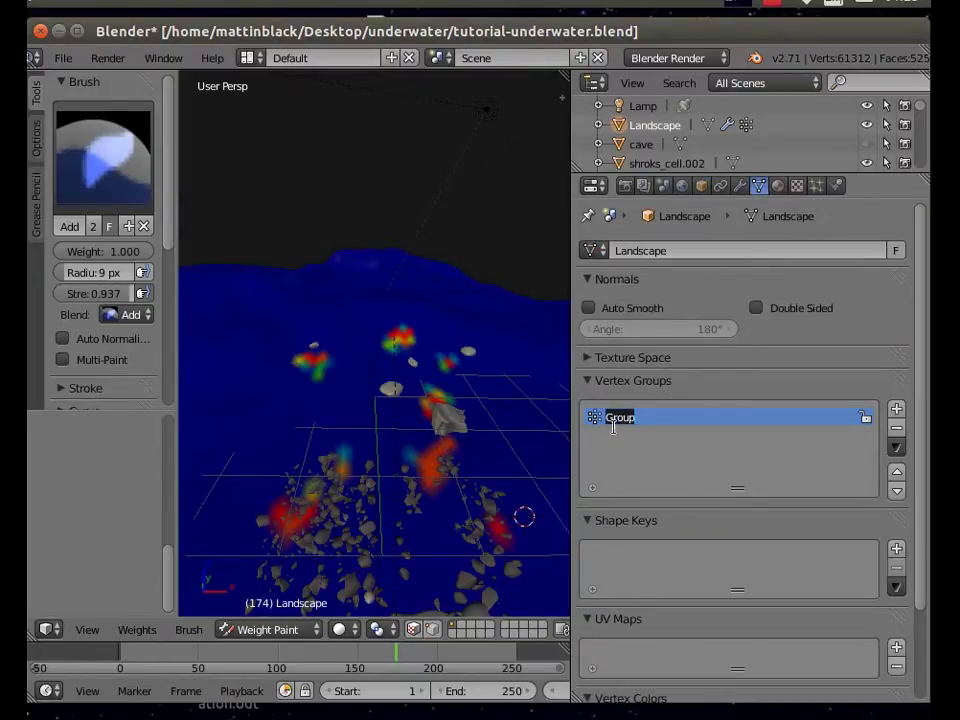
type("weedhair")
- Add a particle system to the Landscape and assign the weedhair vertex group to its density
left_click(817, 185)
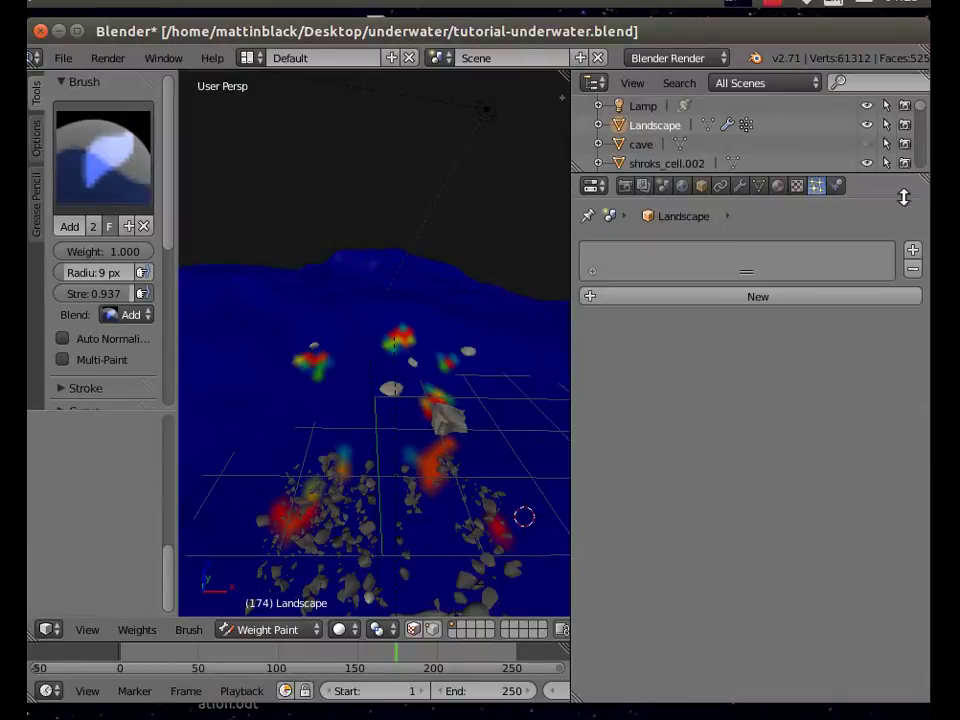
left_click(911, 250)
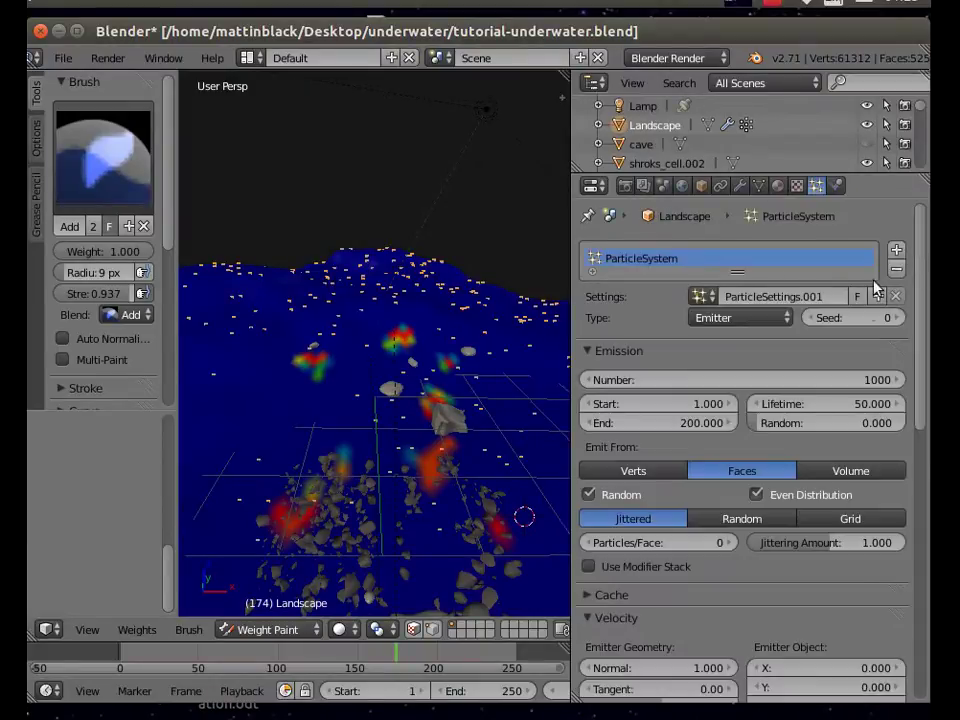
left_click_drag(922, 351, 922, 616)
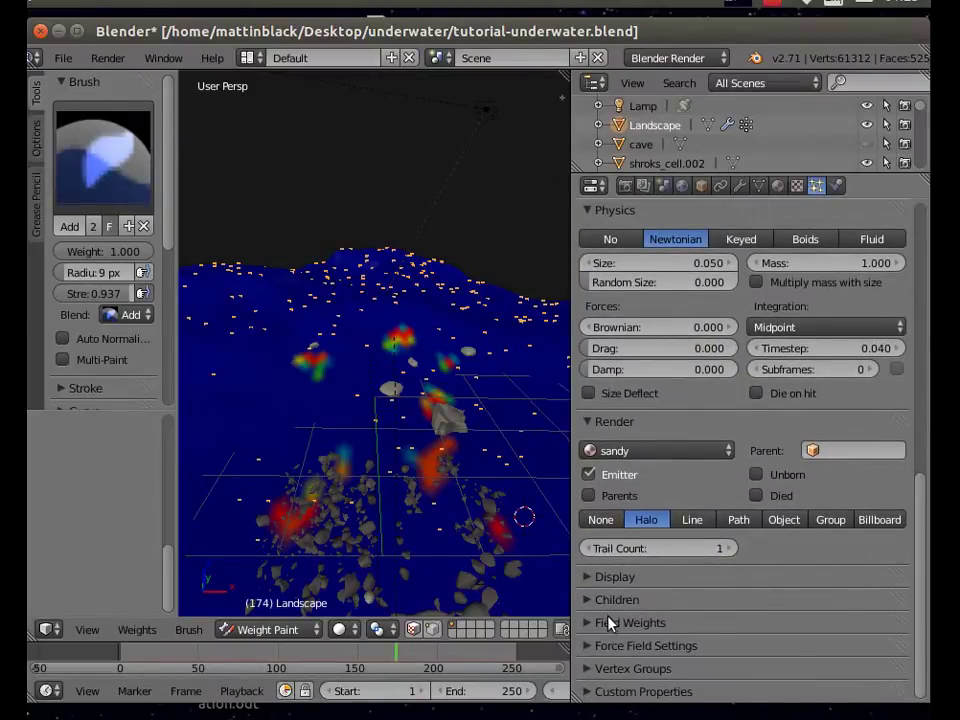
left_click(600, 668)
scroll(610, 660, "down", 3)
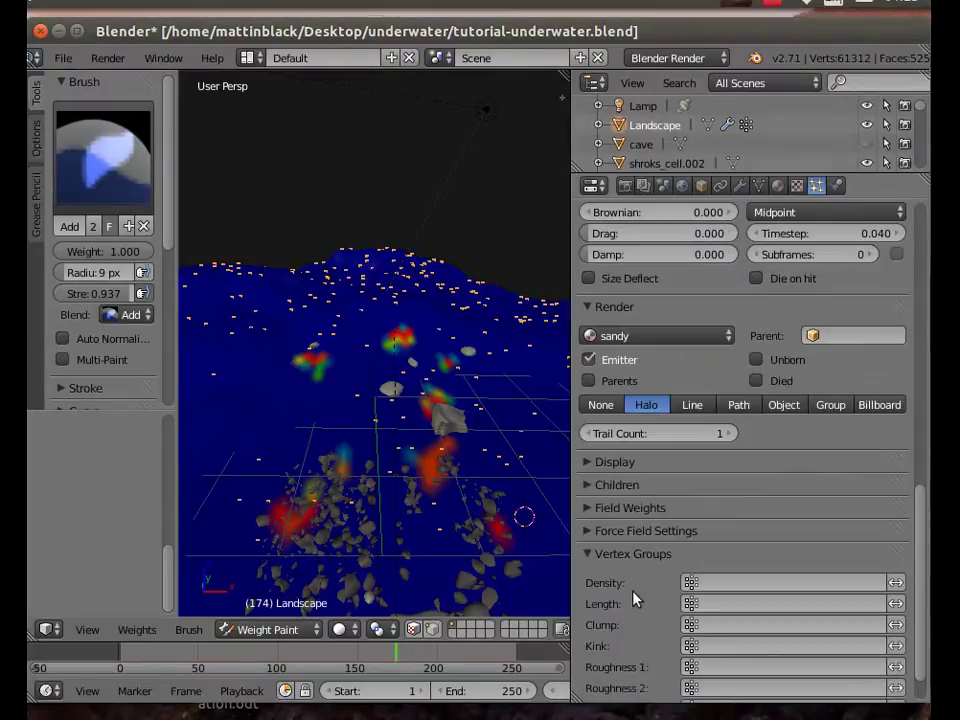
left_click(703, 587)
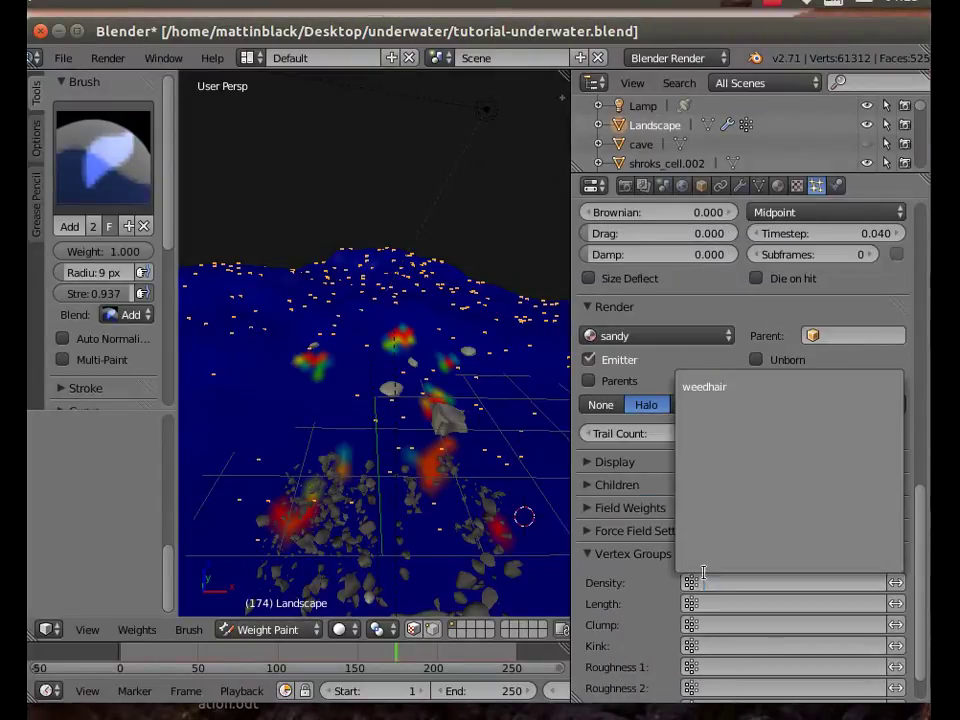
left_click(712, 390)
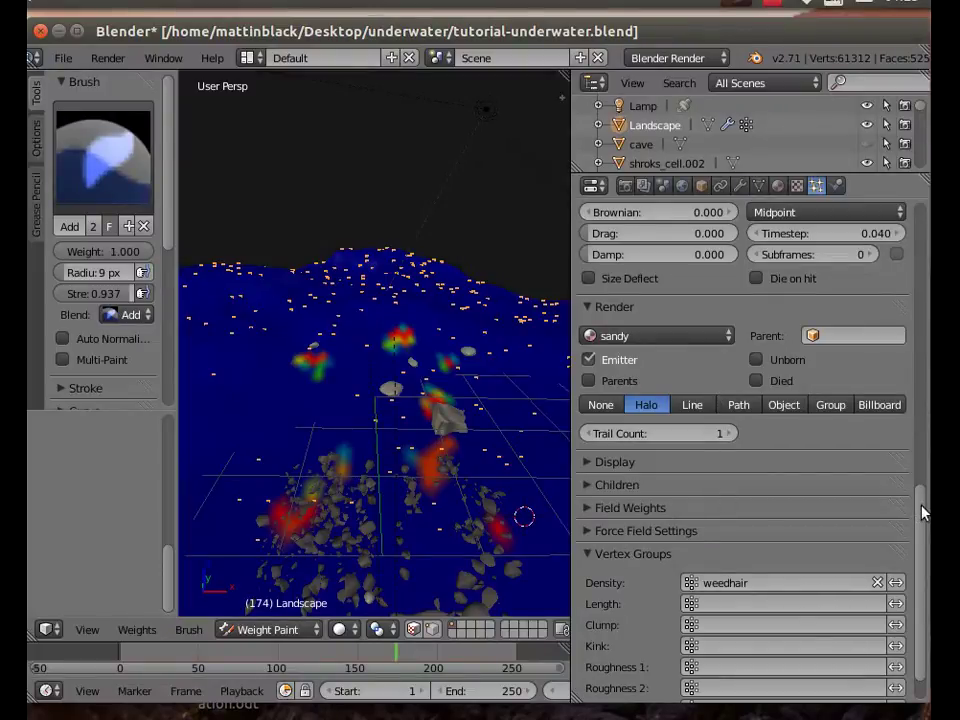
left_click_drag(922, 512, 883, 178)
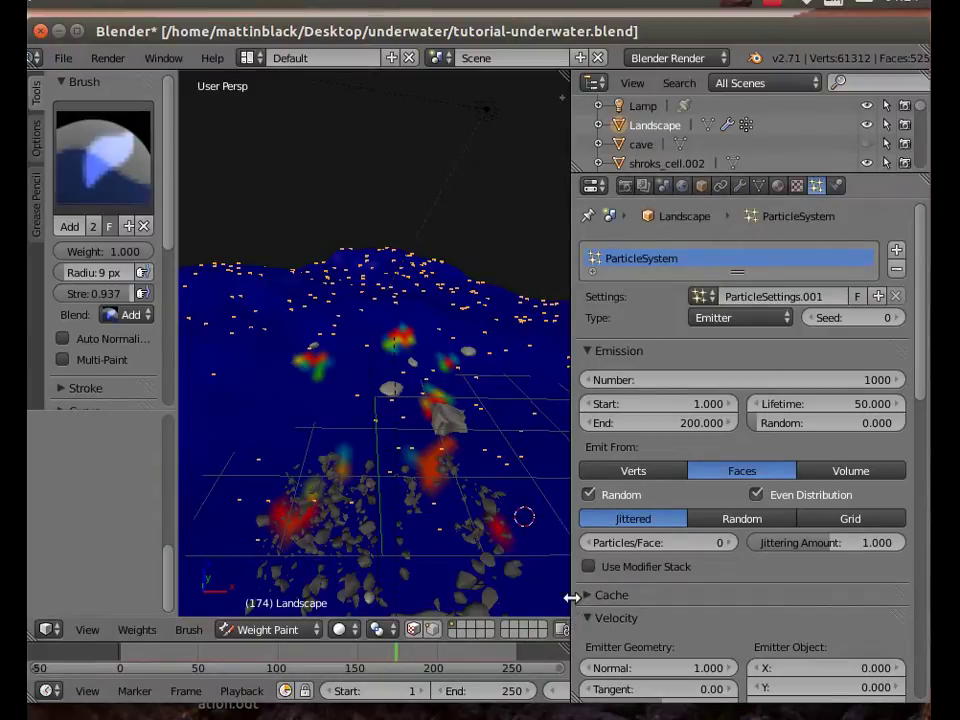
- Widen the 3D view, return the timeline to frame 1 and set the particle emission End to 1
left_click_drag(570, 597, 689, 596)
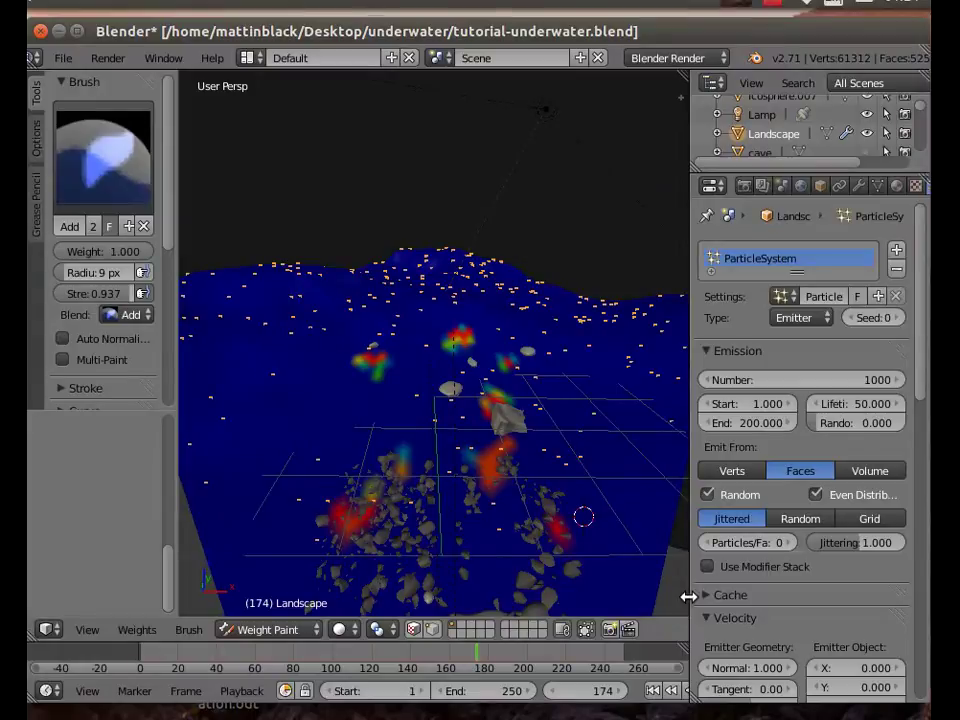
left_click(655, 692)
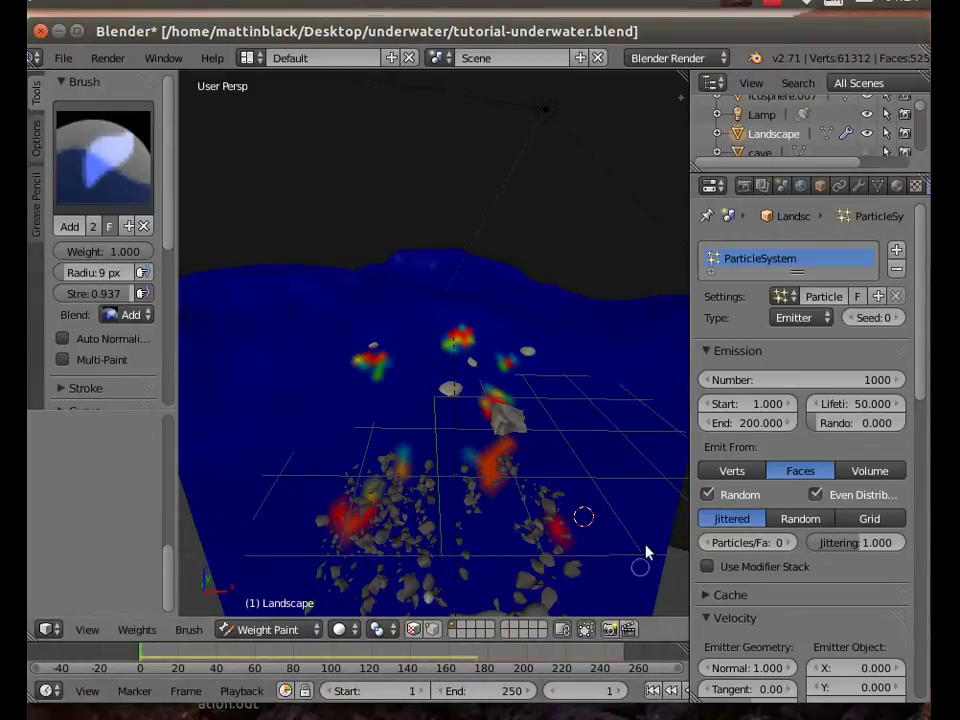
left_click(760, 422)
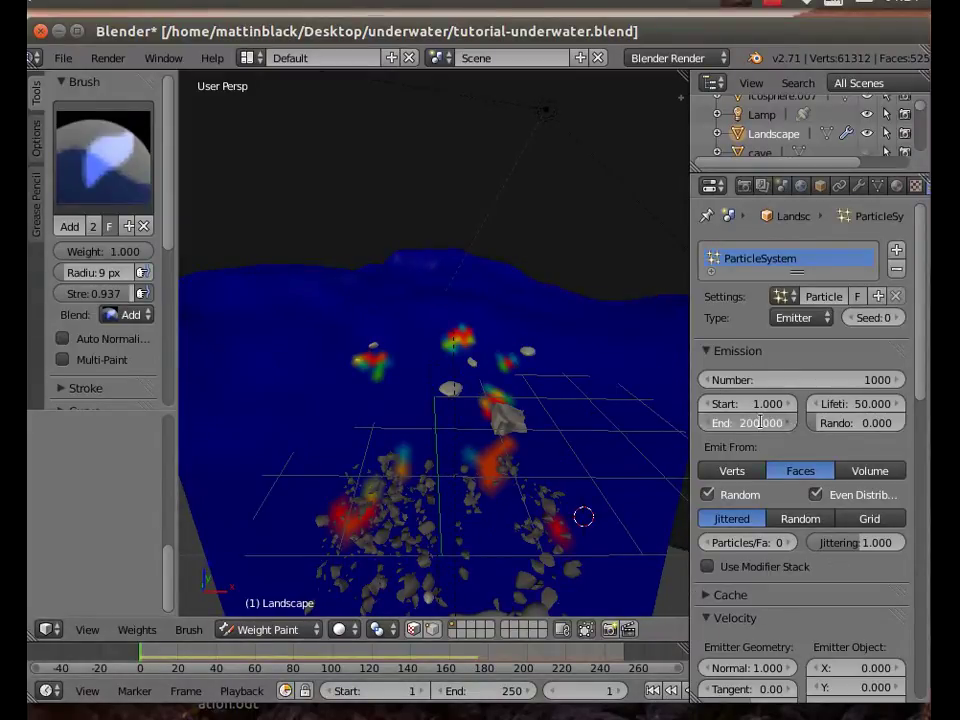
type("1")
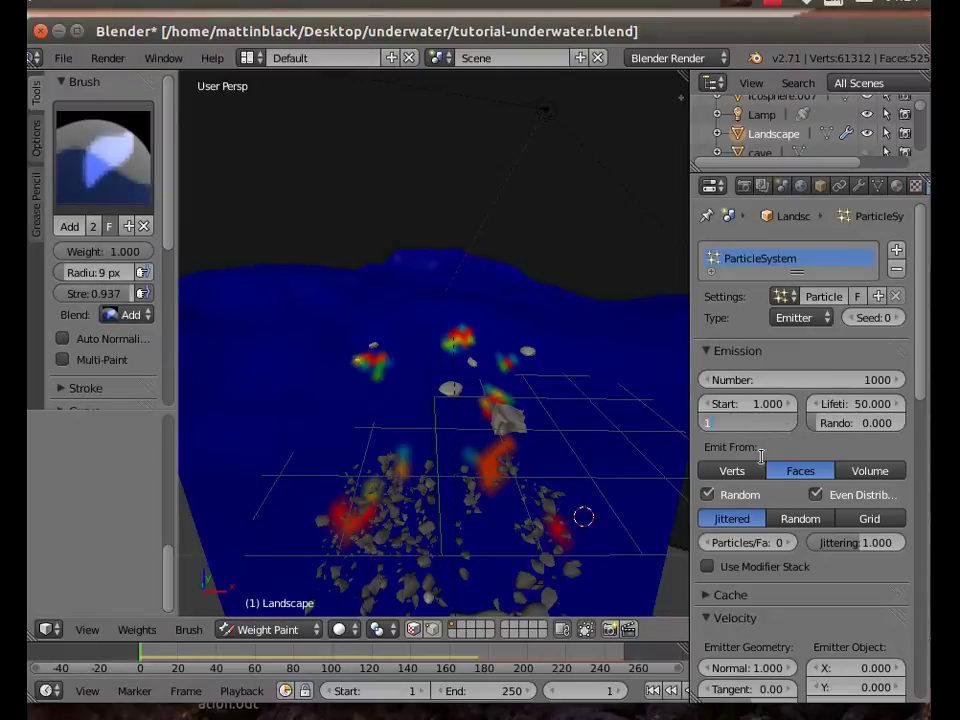
key("Return")
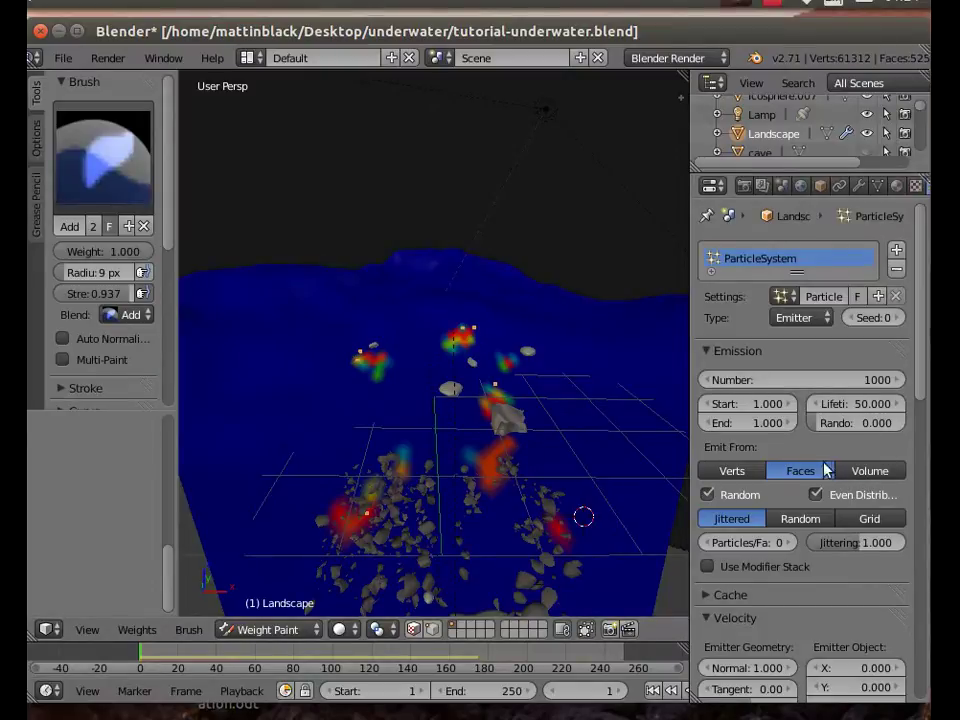
- Set the particles to emit from Verts and give them a lifetime of 450
left_click(800, 519)
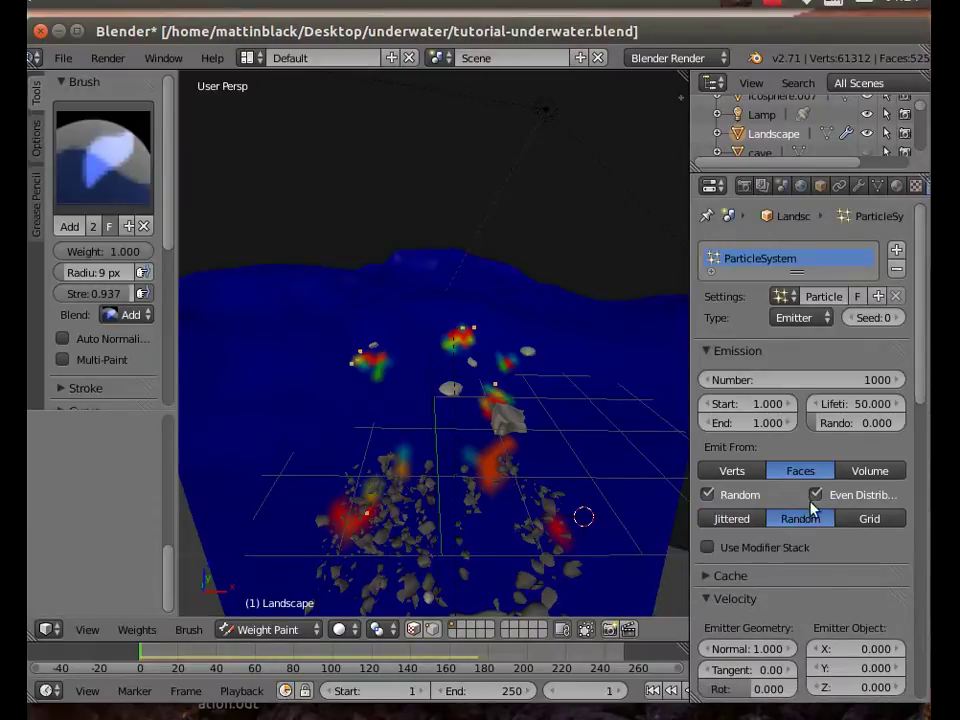
left_click(737, 472)
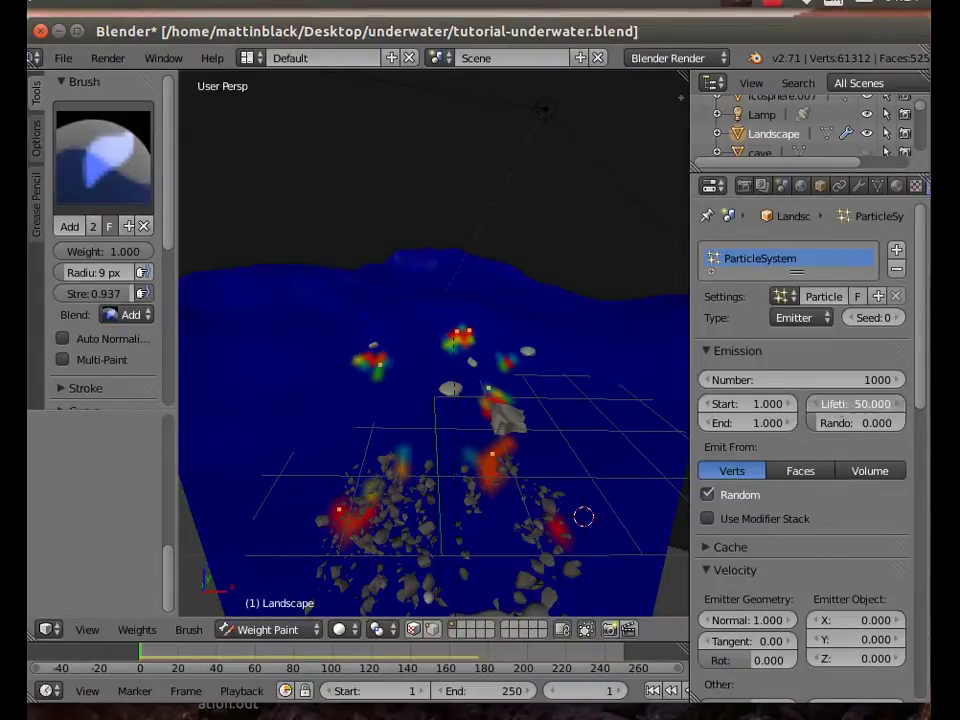
left_click(831, 404)
type("450")
key("Return")
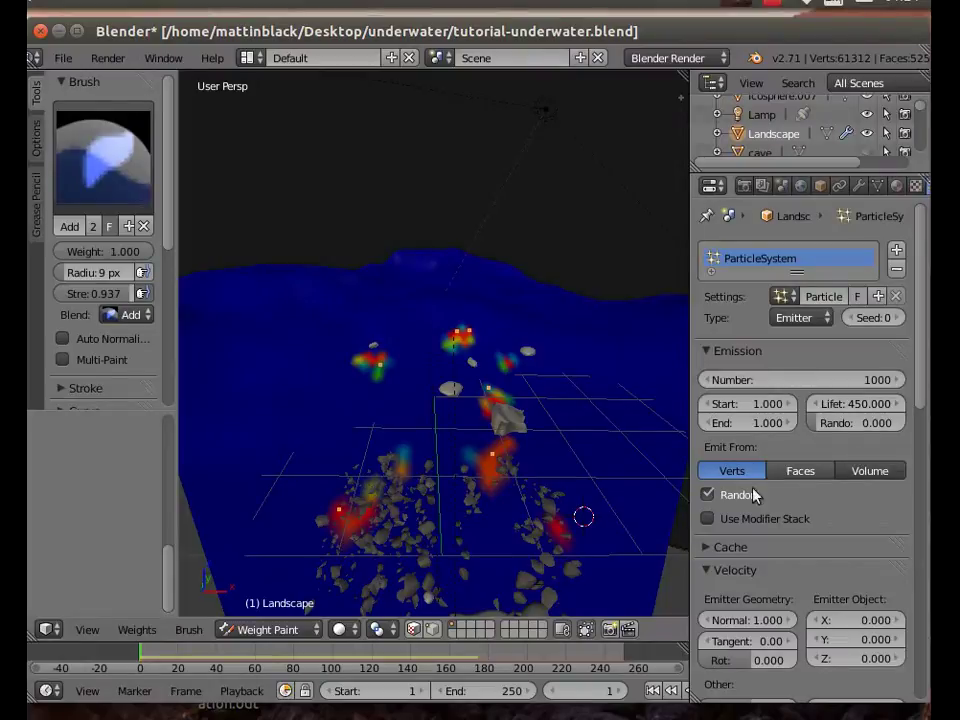
- Change the particle system type to Hair and reduce the hair length to 0.49
left_click(806, 317)
left_click(777, 279)
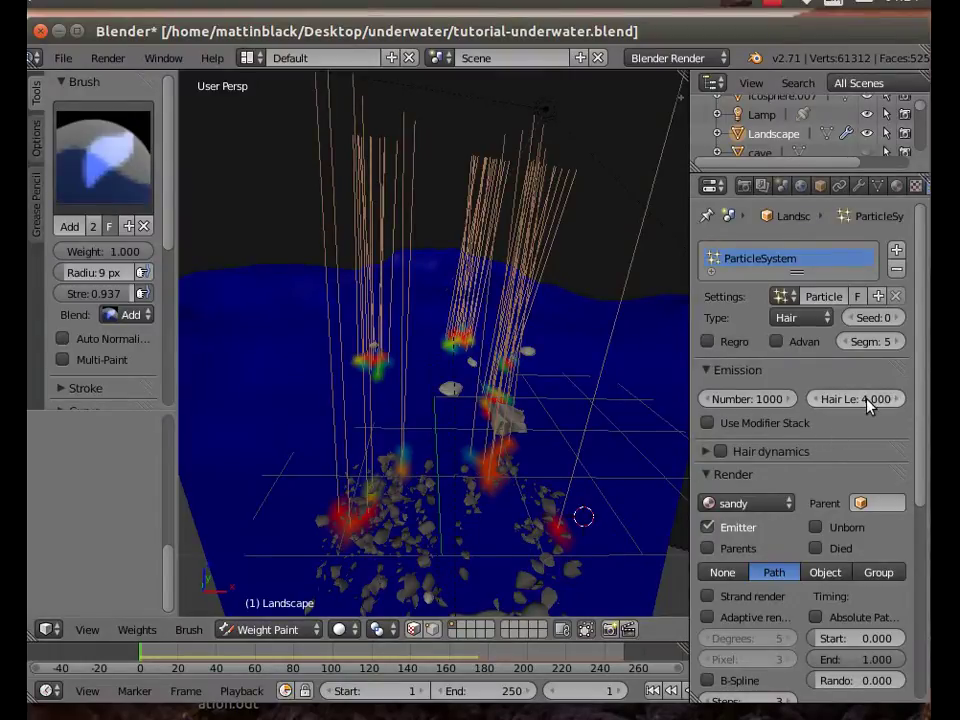
left_click_drag(855, 398, 750, 398)
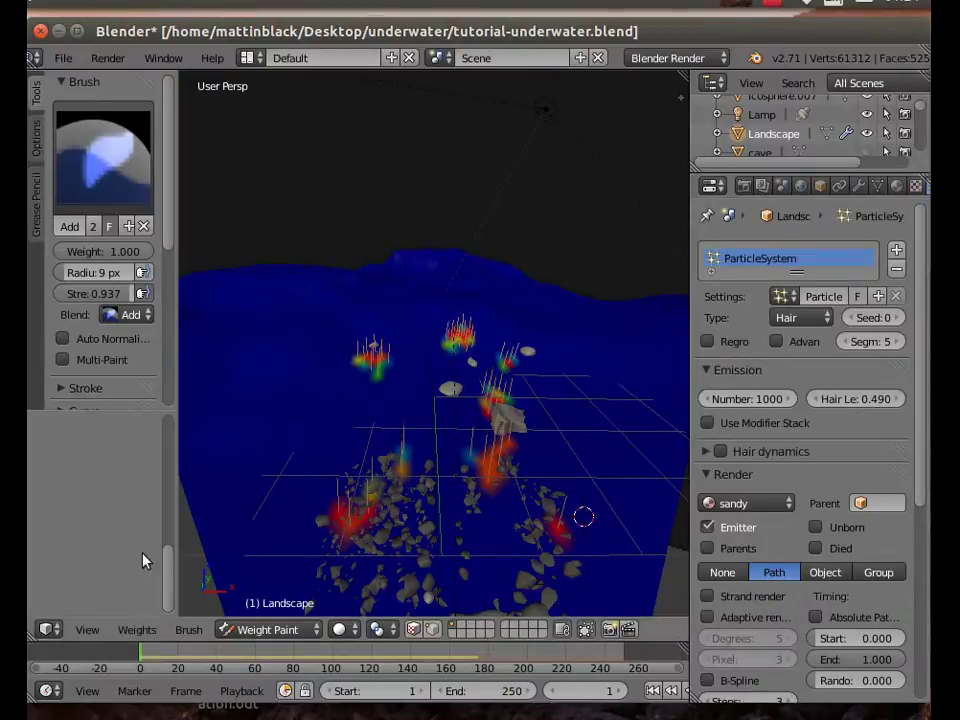
- Look through the camera and shorten the hair length to 0.19
left_click(88, 630)
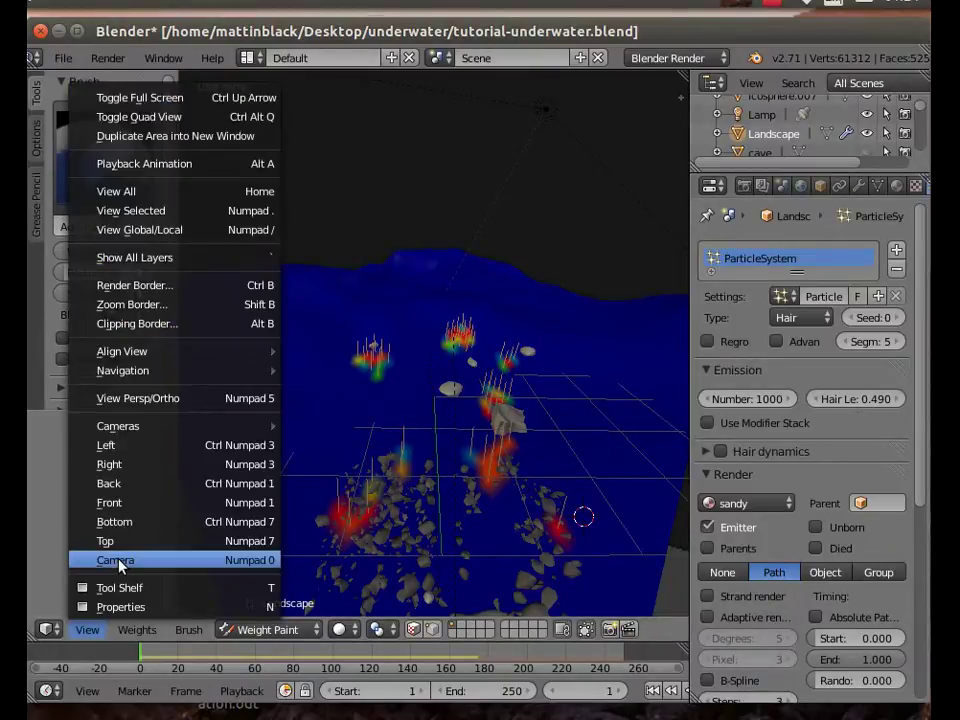
left_click(117, 561)
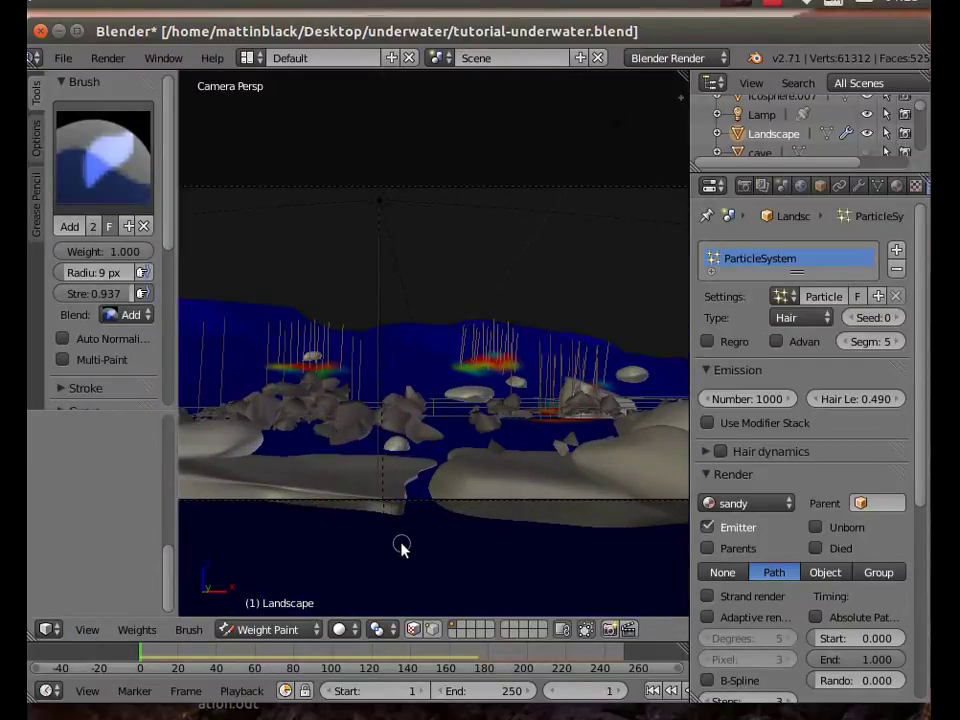
left_click(880, 408)
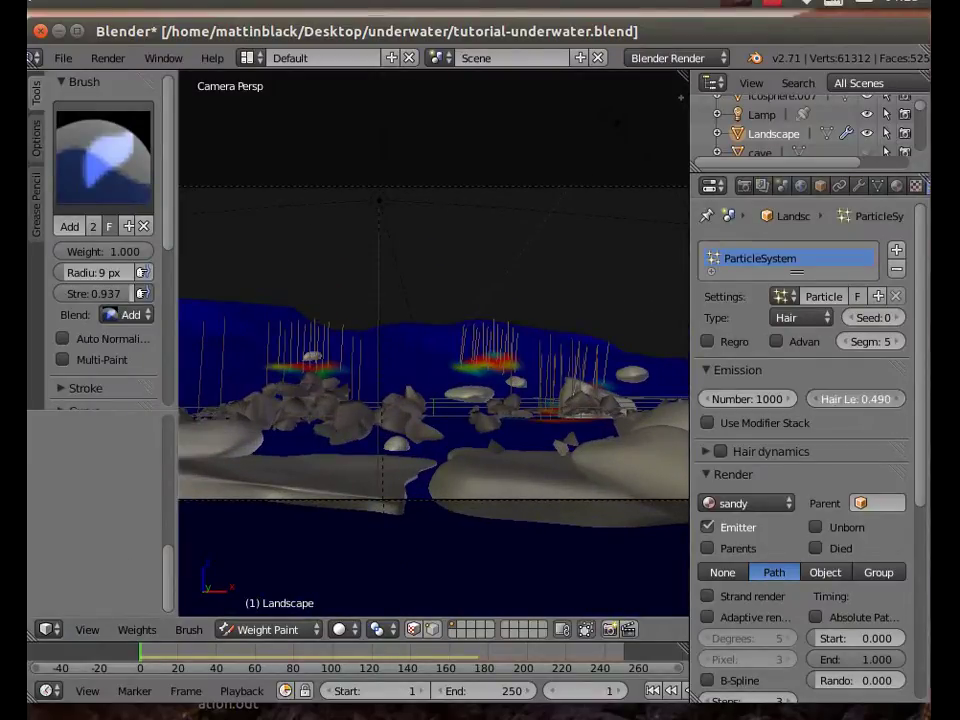
left_click_drag(880, 398, 820, 398)
left_click_drag(856, 399, 848, 399)
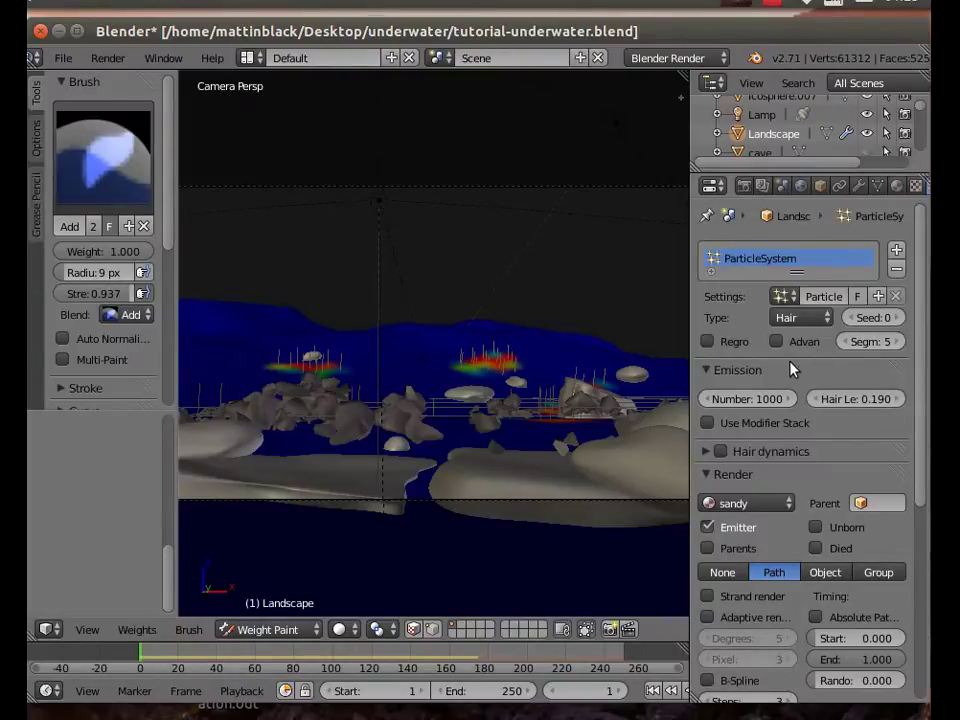
- Try a hair particle number of 25
left_click(772, 399)
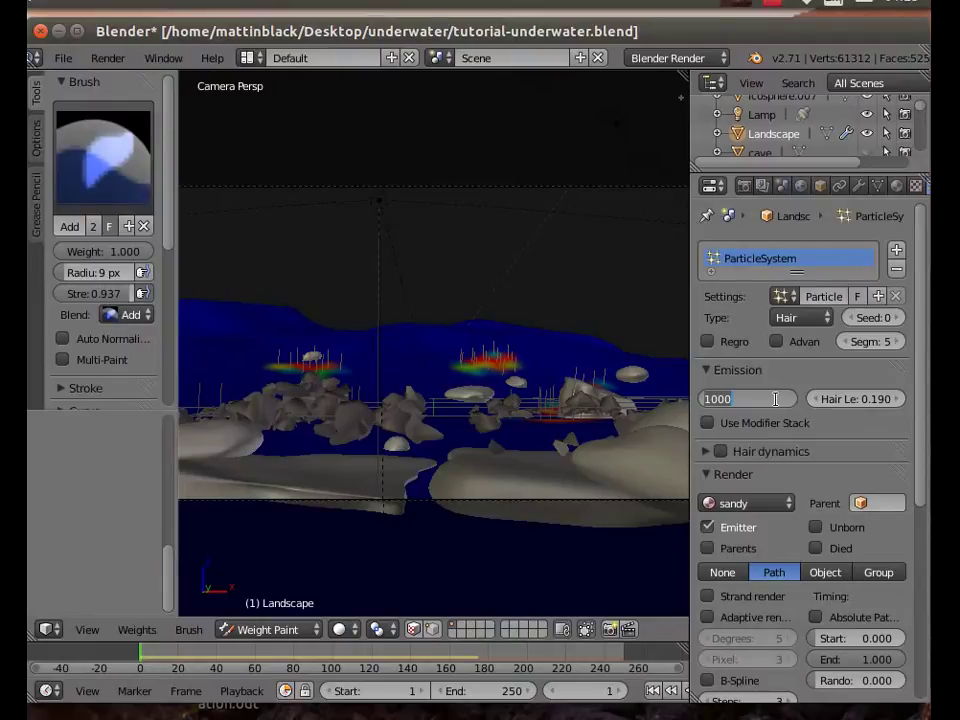
type("25")
key("Return")
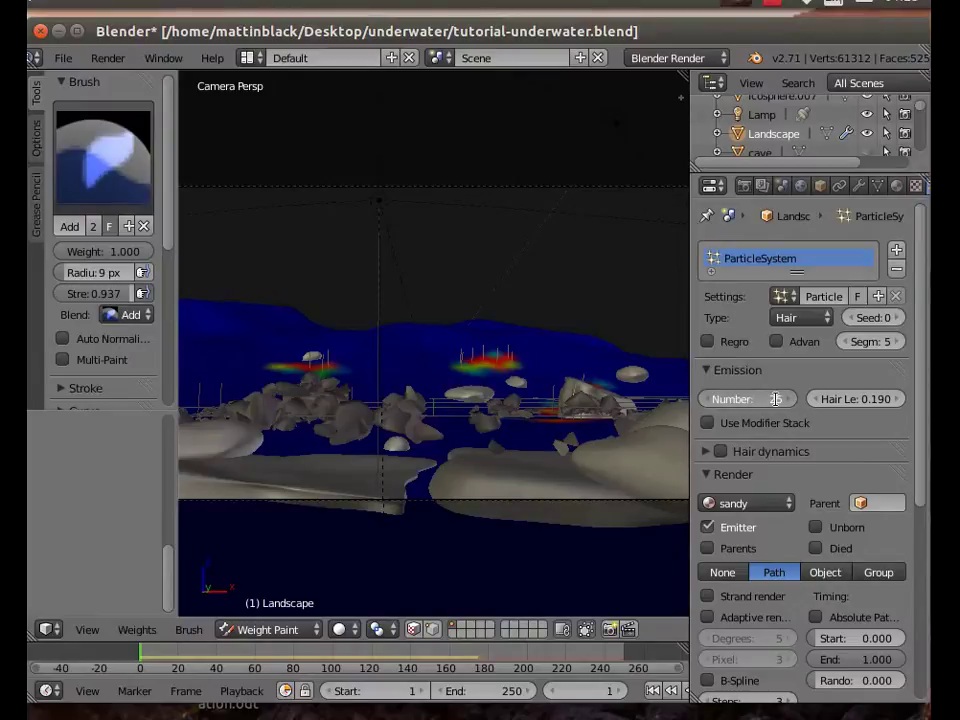
- Set the hair particle number to 100
left_click(775, 399)
type("100")
key("Return")
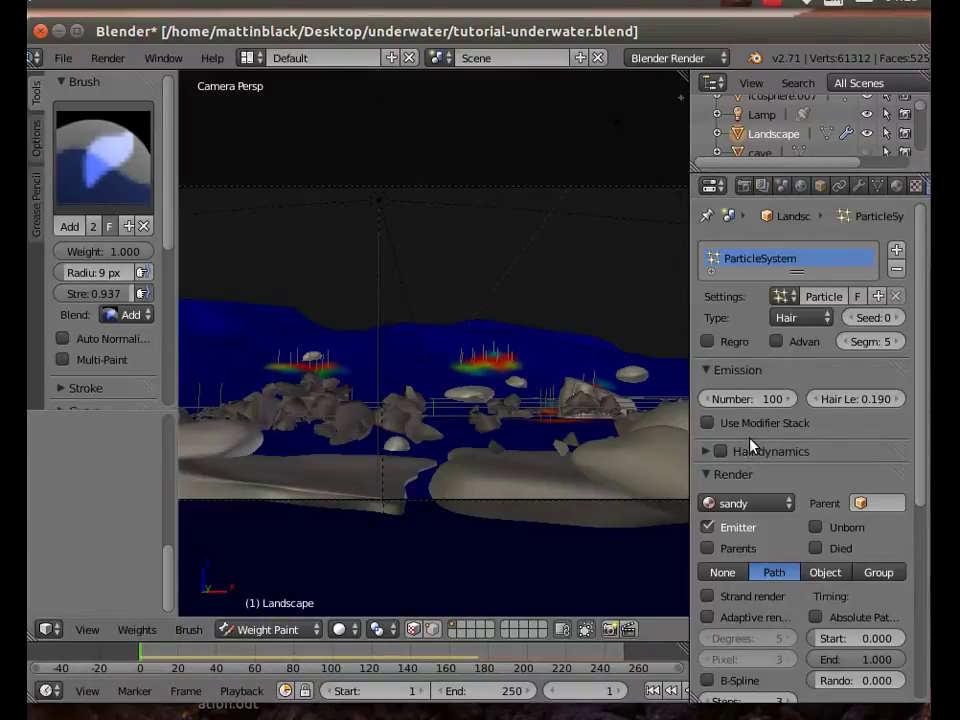
- Add a new material in a second slot on the Landscape and make its diffuse color dark green
left_click(896, 187)
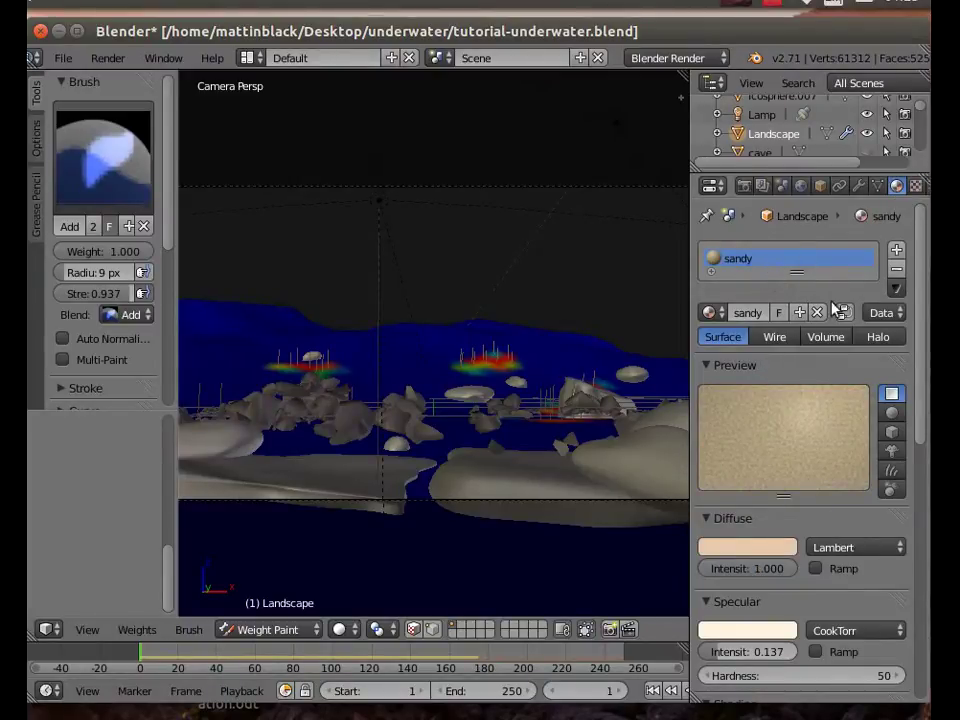
left_click(896, 251)
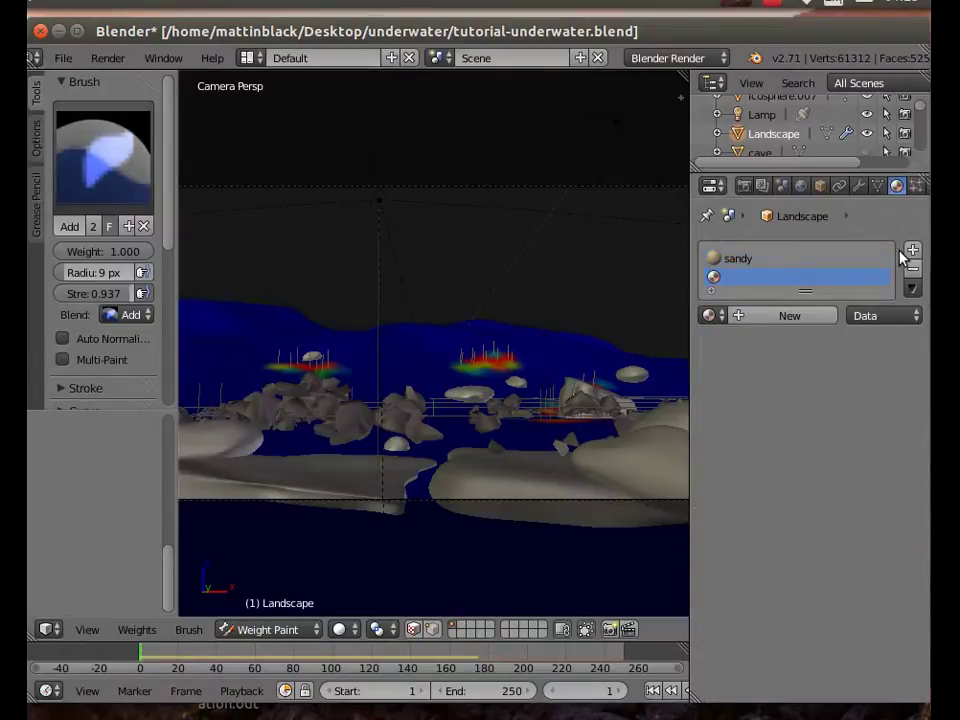
left_click(738, 320)
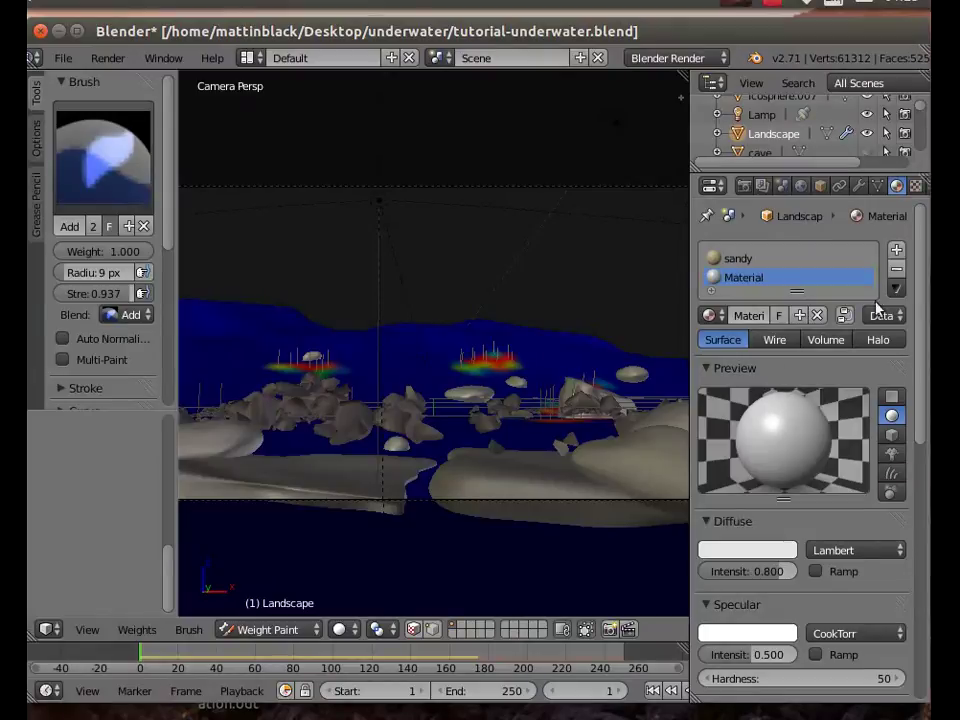
mouse_move(925, 305)
left_mouse_down()
mouse_move(911, 617)
mouse_move(917, 454)
mouse_move(857, 415)
left_mouse_up()
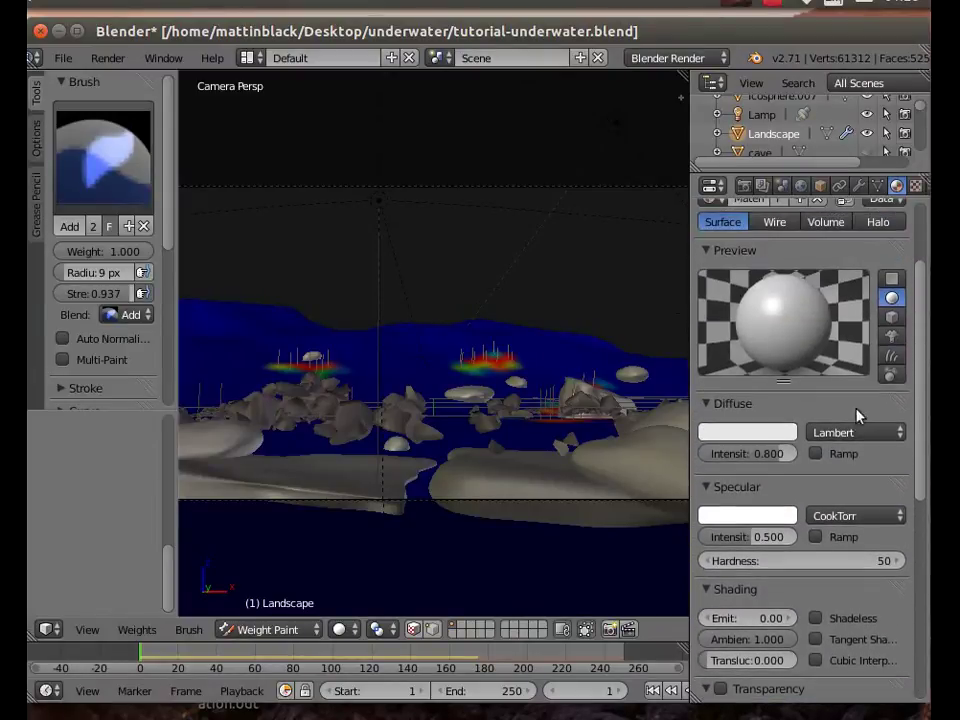
left_click(733, 438)
left_click_drag(694, 251, 641, 207)
left_click_drag(782, 190, 782, 279)
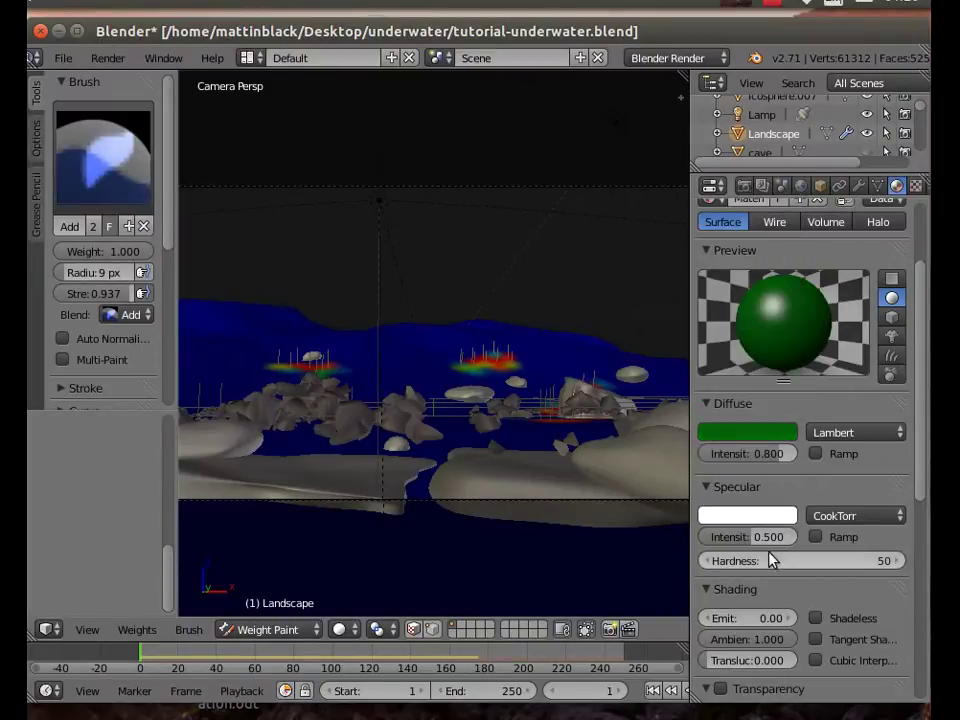
- Give the green material a pale yellow specular color and set its translucency to 0.8
left_click(736, 515)
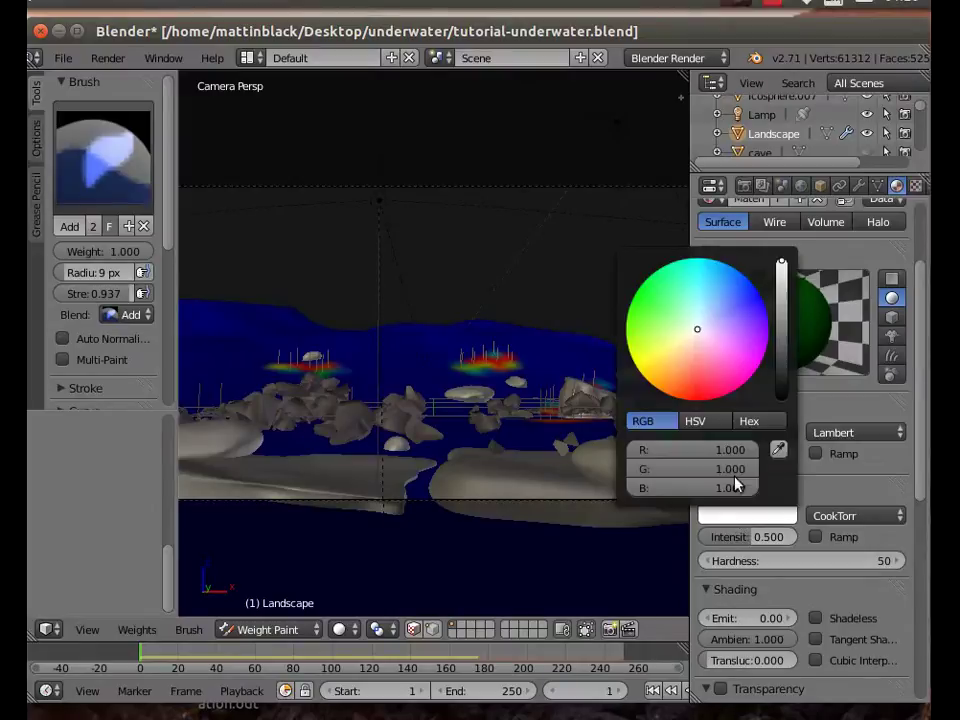
left_click(663, 302)
left_click_drag(663, 302, 683, 335)
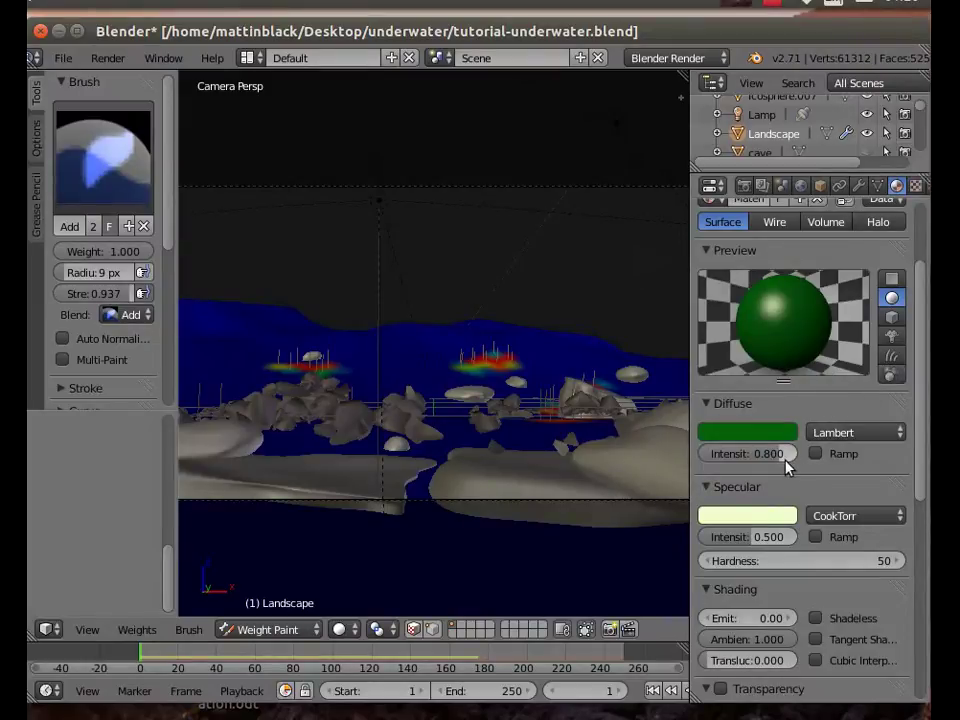
scroll(795, 578, "down", 1)
left_click_drag(713, 622, 843, 602)
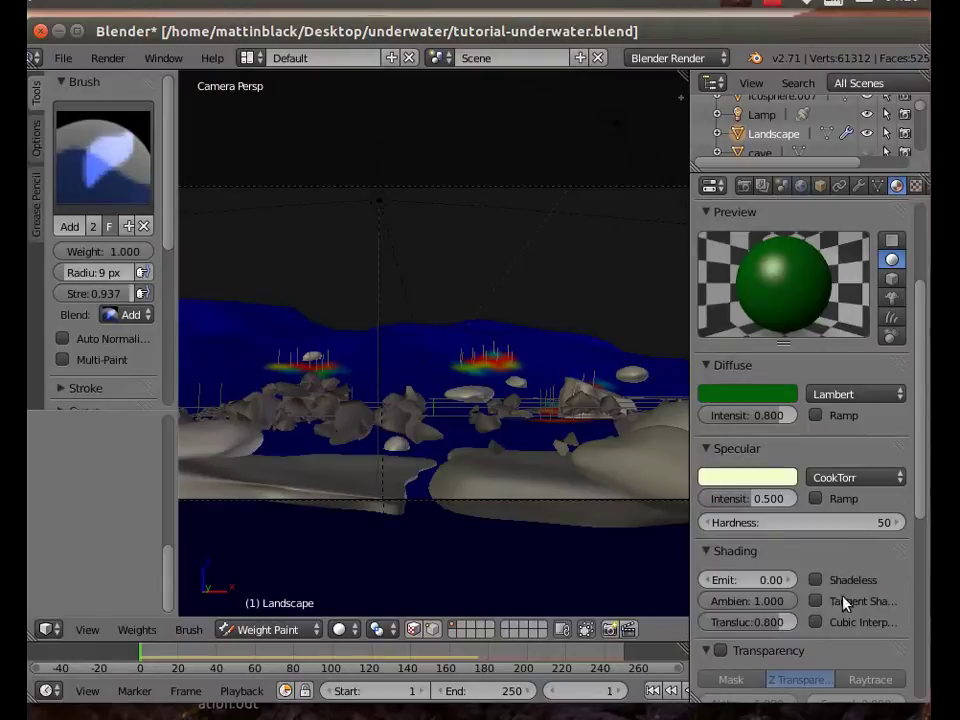
- Set the green material's strand root size to 4, keep the tip at 1, and set the width fade to 1.2
left_click_drag(917, 504, 921, 690)
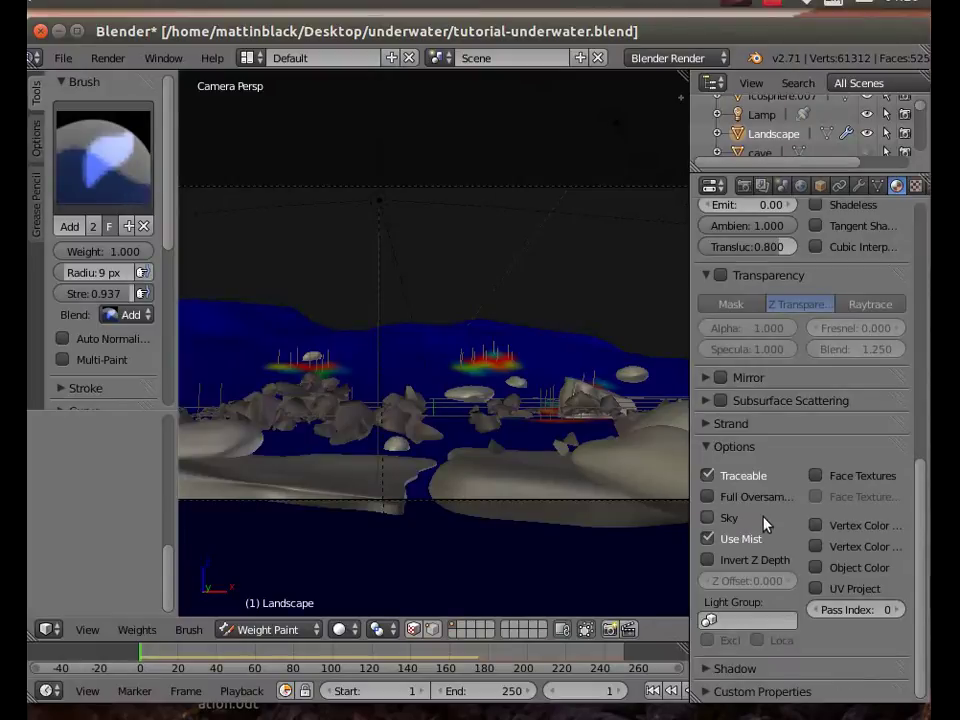
left_click(714, 423)
left_click(742, 470)
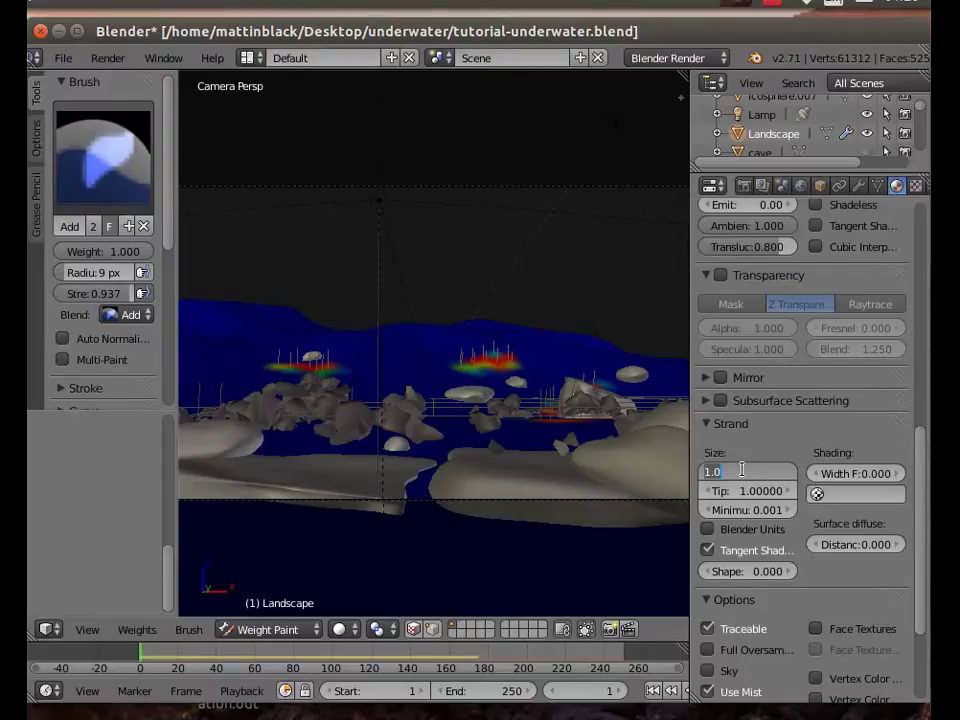
type("4")
key("Return")
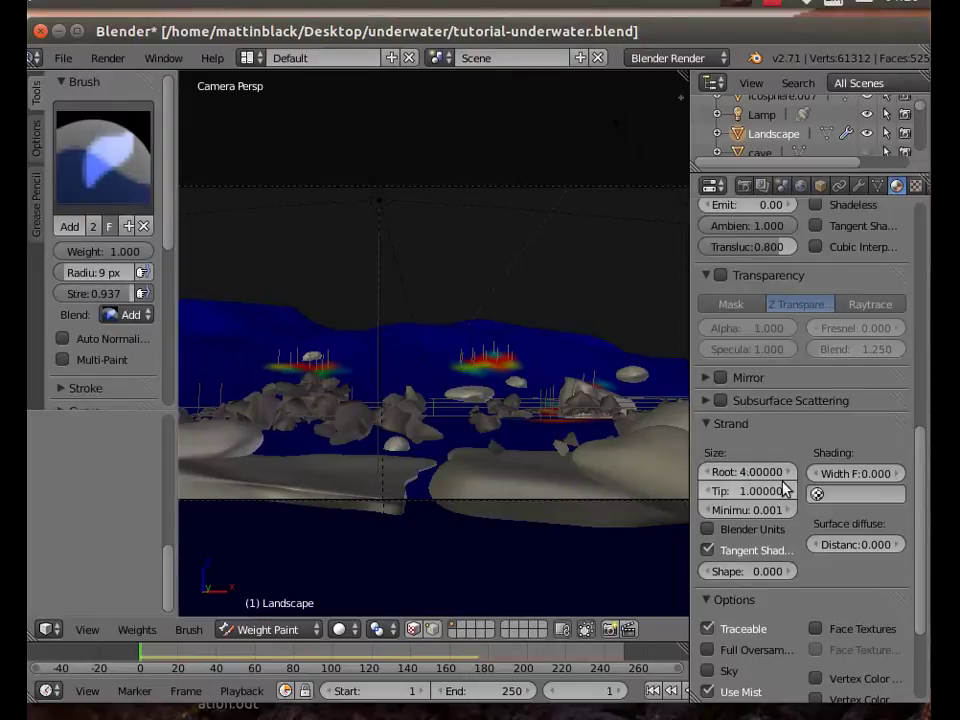
left_click(752, 491)
key("Return")
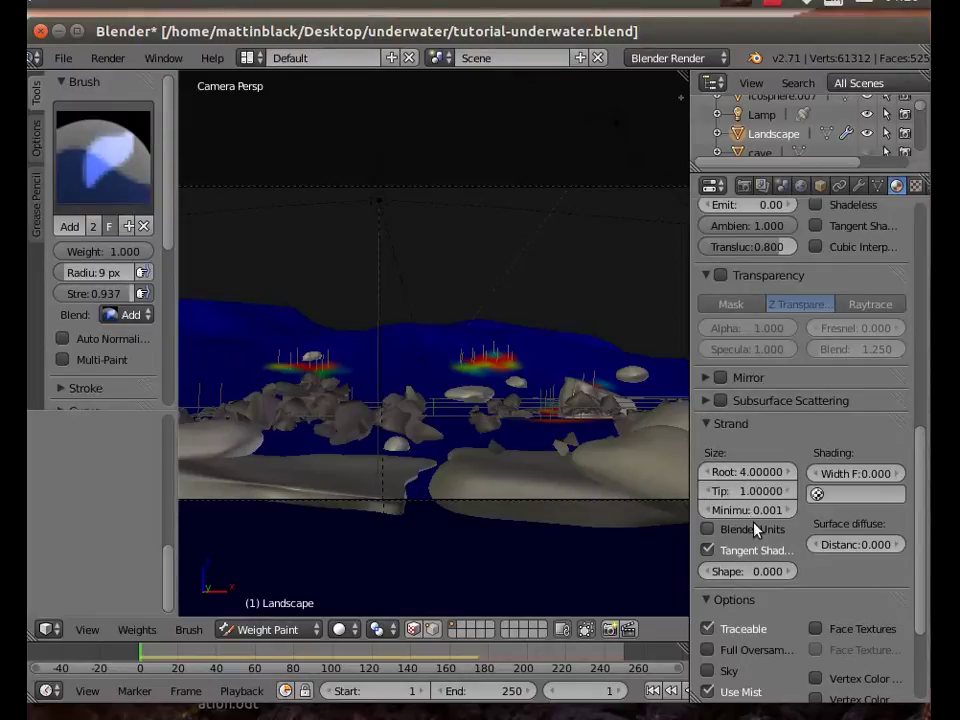
left_click_drag(855, 473, 880, 473)
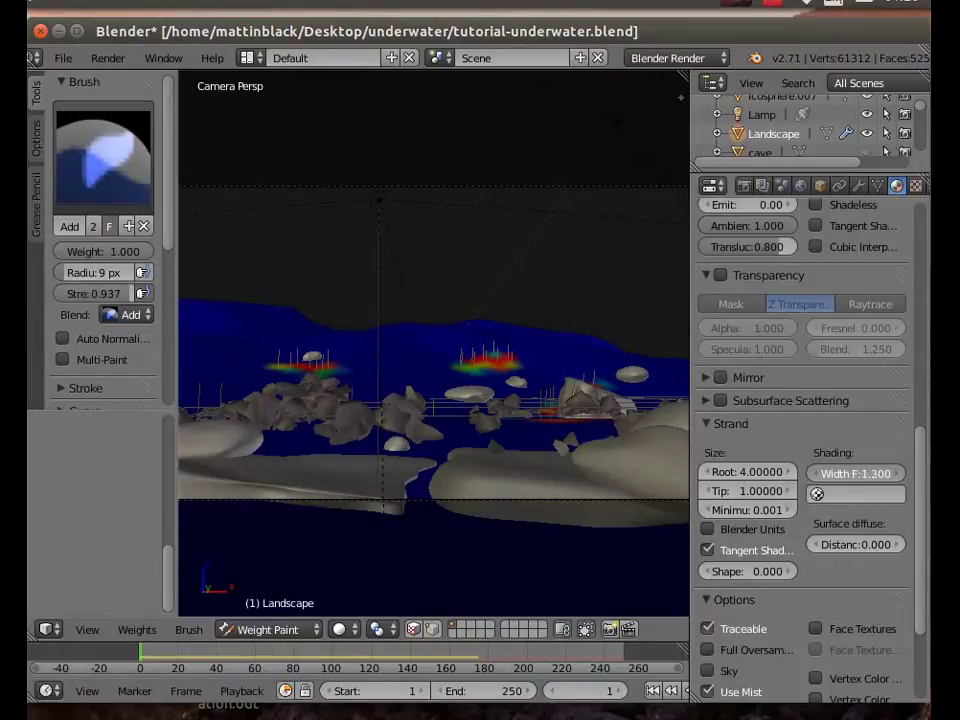
left_click(819, 476)
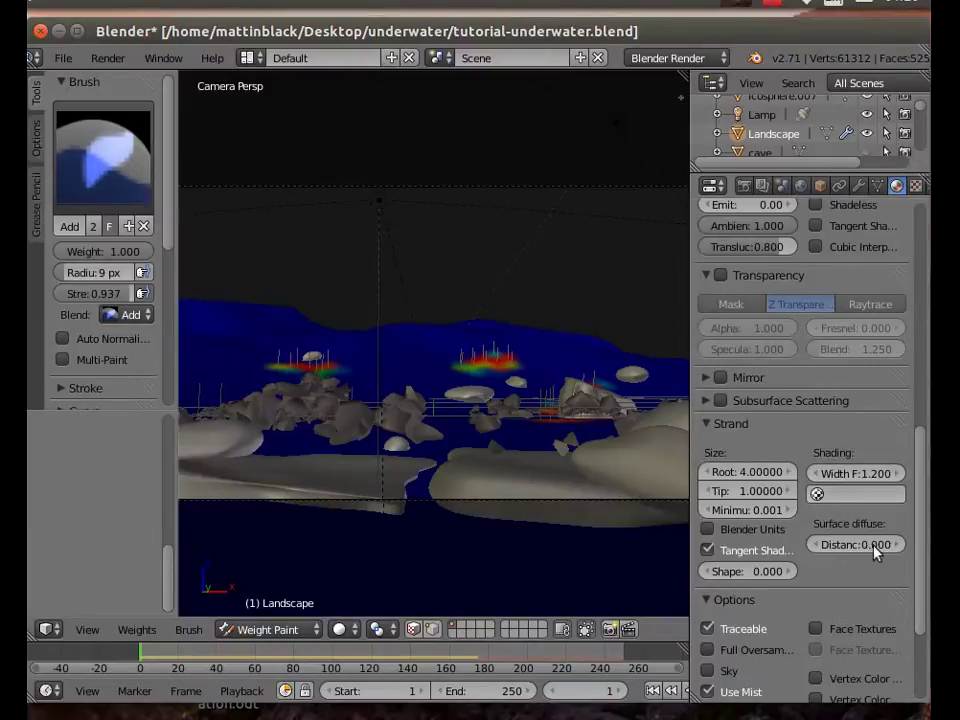
- Assign the green material as the material used for rendering the hair particles
scroll(848, 563, "down", 4)
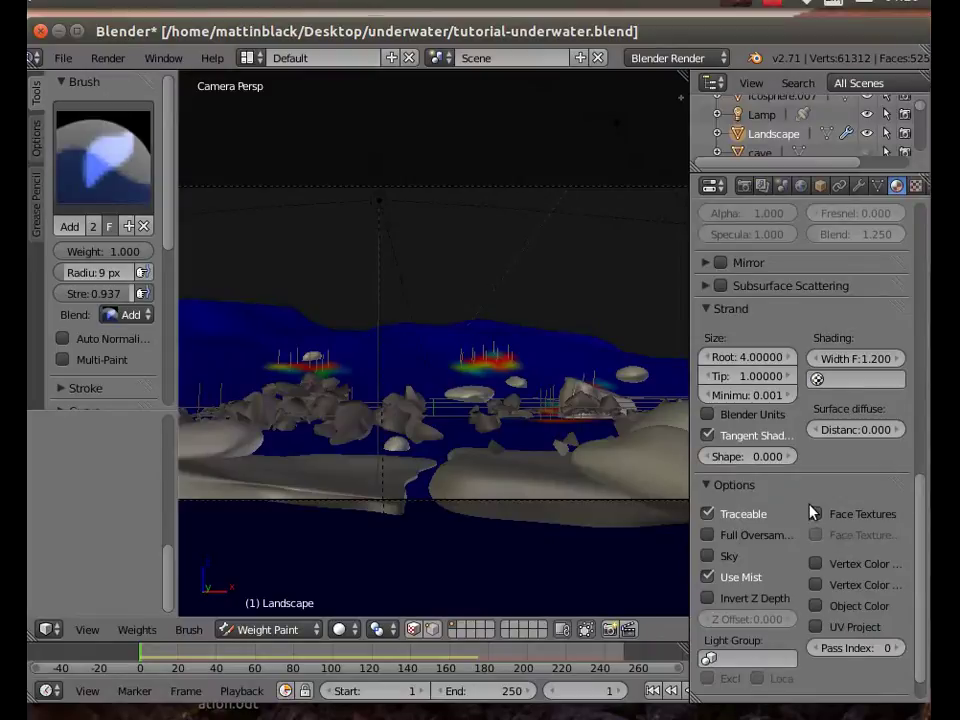
scroll(785, 480, "down", 1)
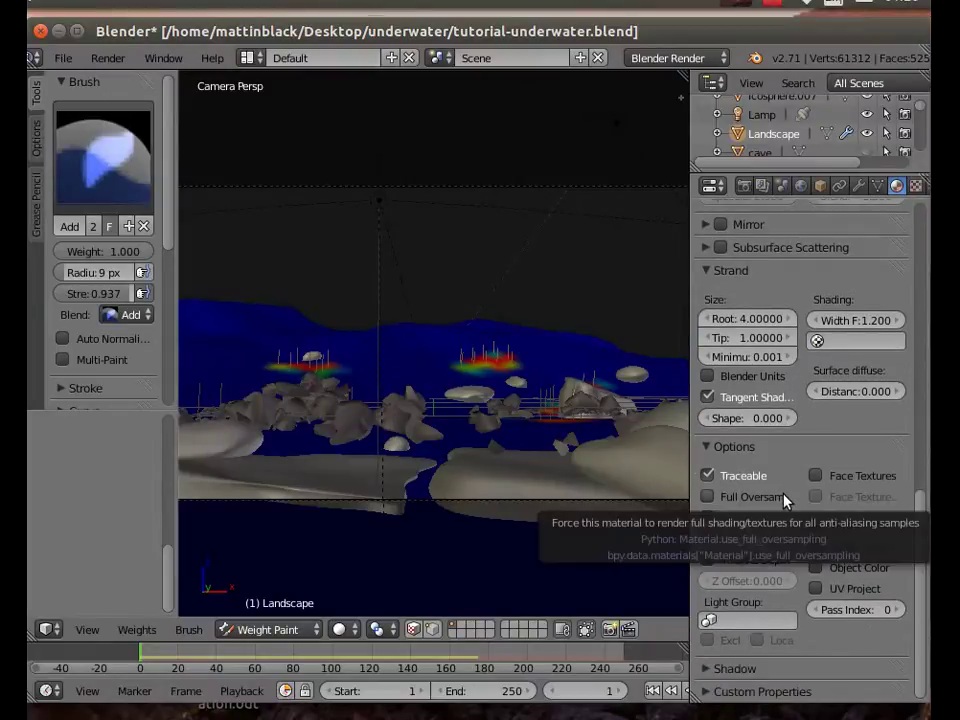
scroll(785, 495, "up", 6)
scroll(785, 484, "up", 15)
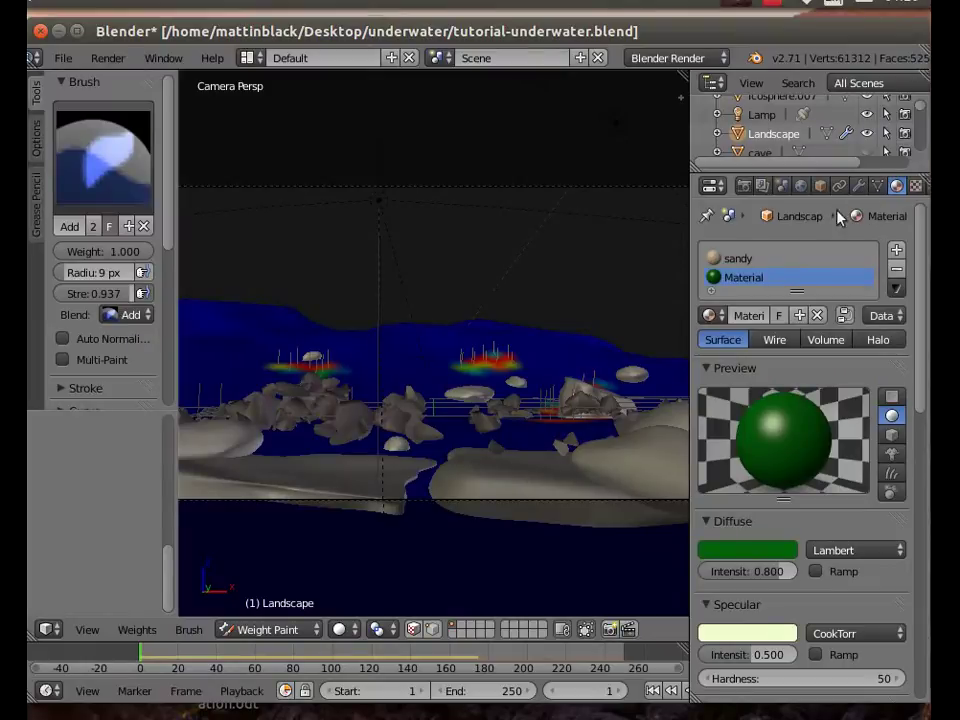
left_click(917, 186)
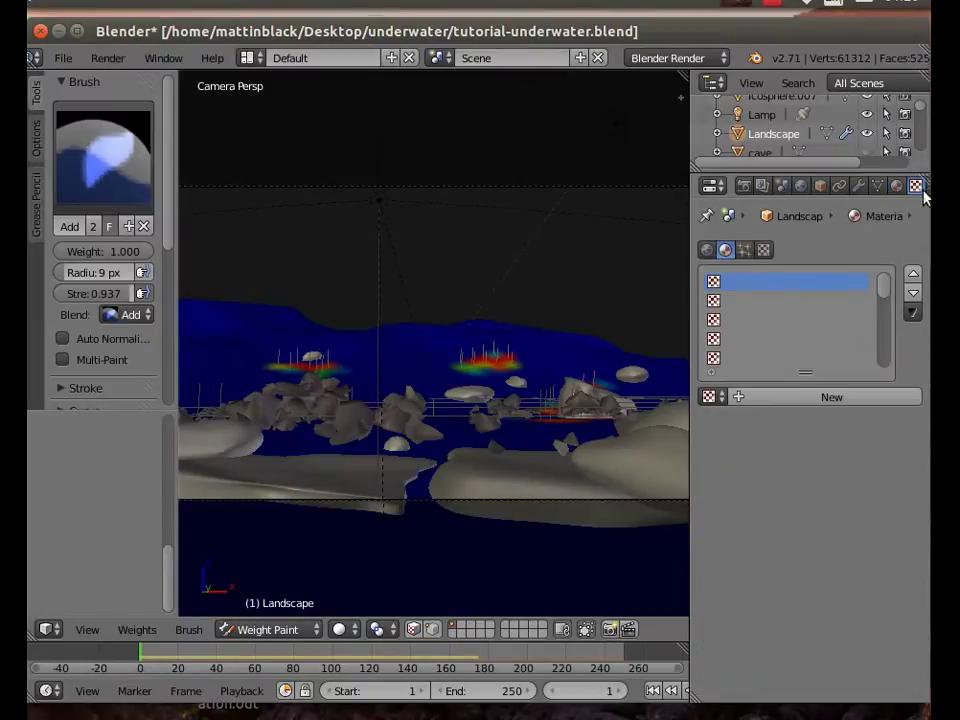
scroll(882, 191, "down", 3)
left_click(877, 187)
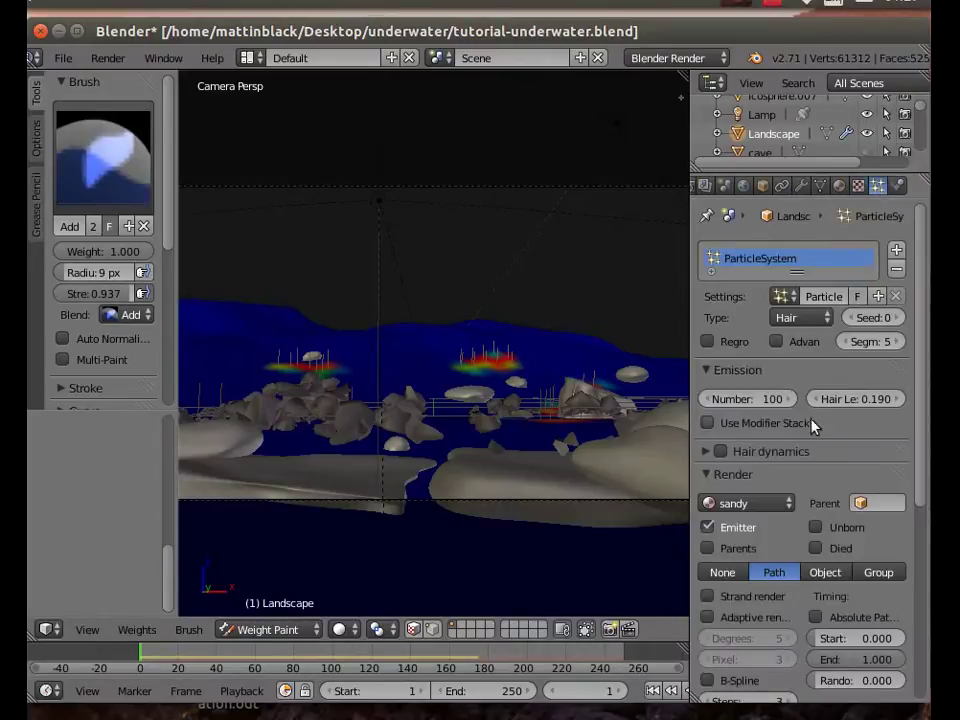
scroll(812, 424, "down", 3)
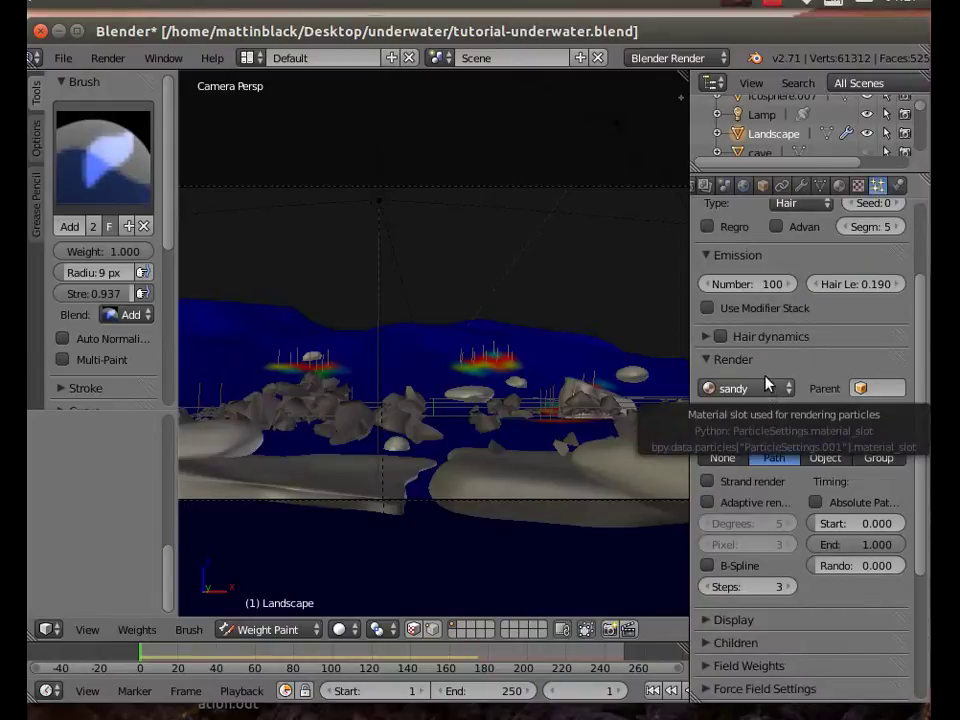
left_click(767, 388)
left_click(768, 346)
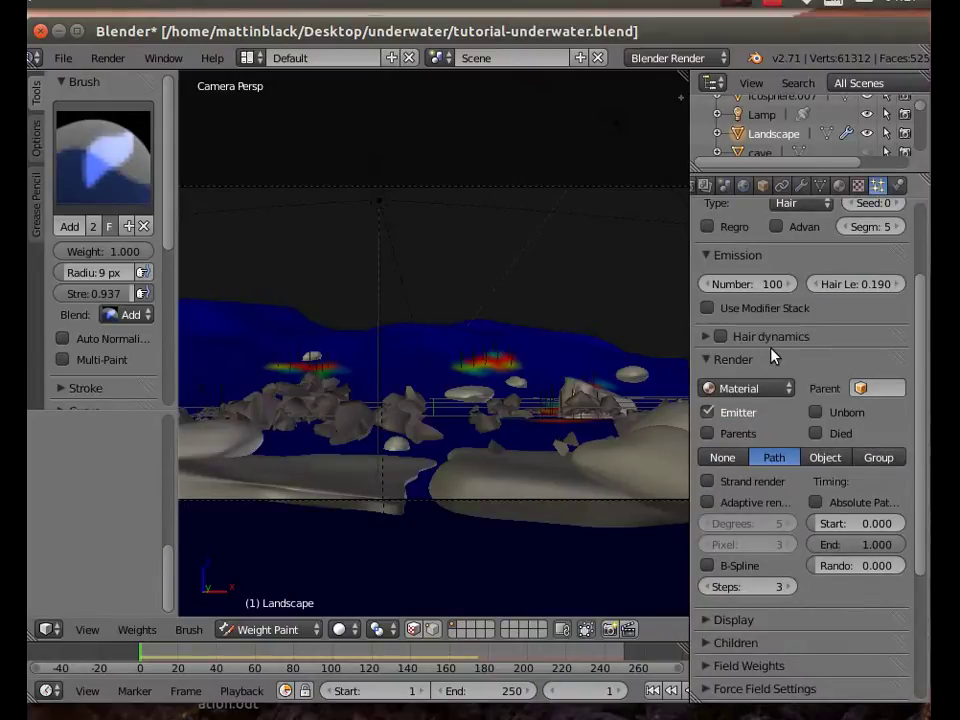
- Rename the green material on the Landscape to hairweed
left_click(840, 188)
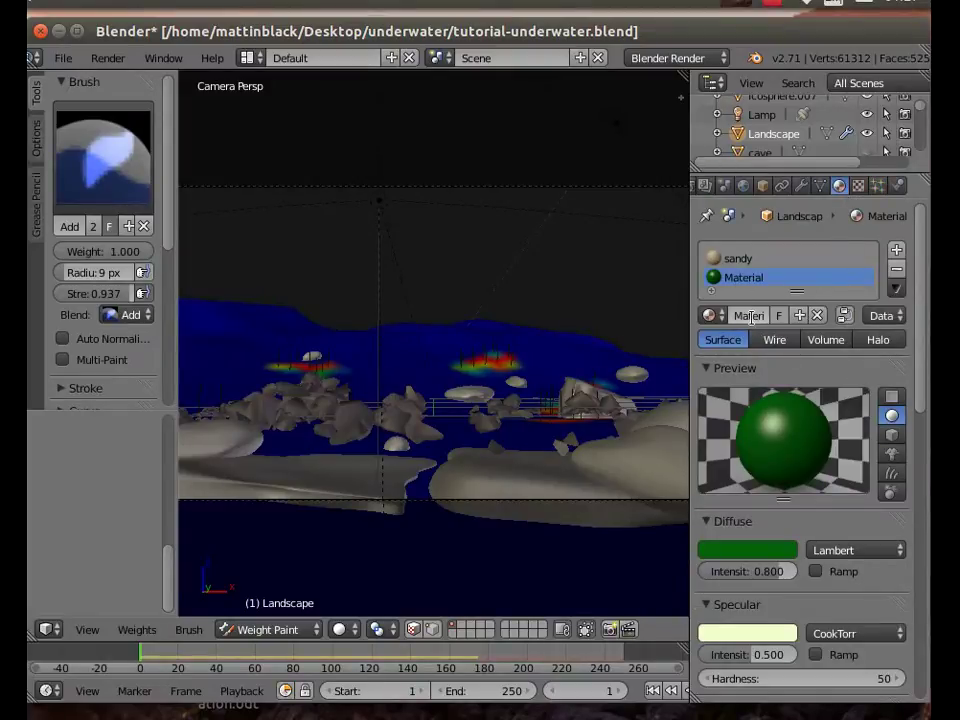
left_click(742, 317)
type("w")
key("BackSpace")
type("n")
type("irw")
type("eed")
key("Return")
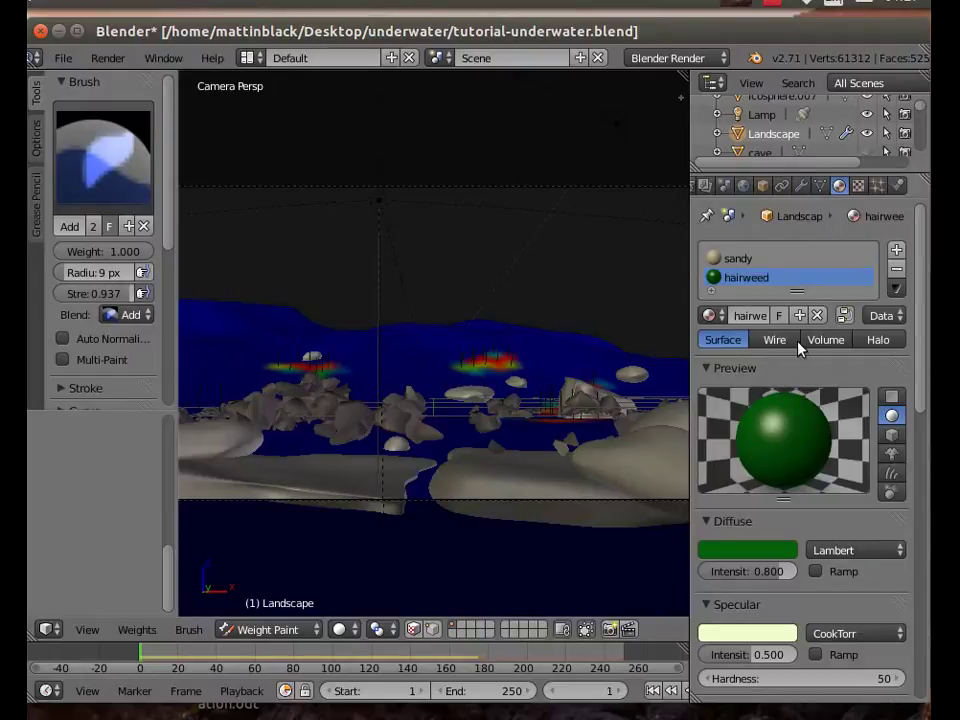
- Turn on strand rendering for the hair particles, keeping the emitter rendered
left_click(877, 187)
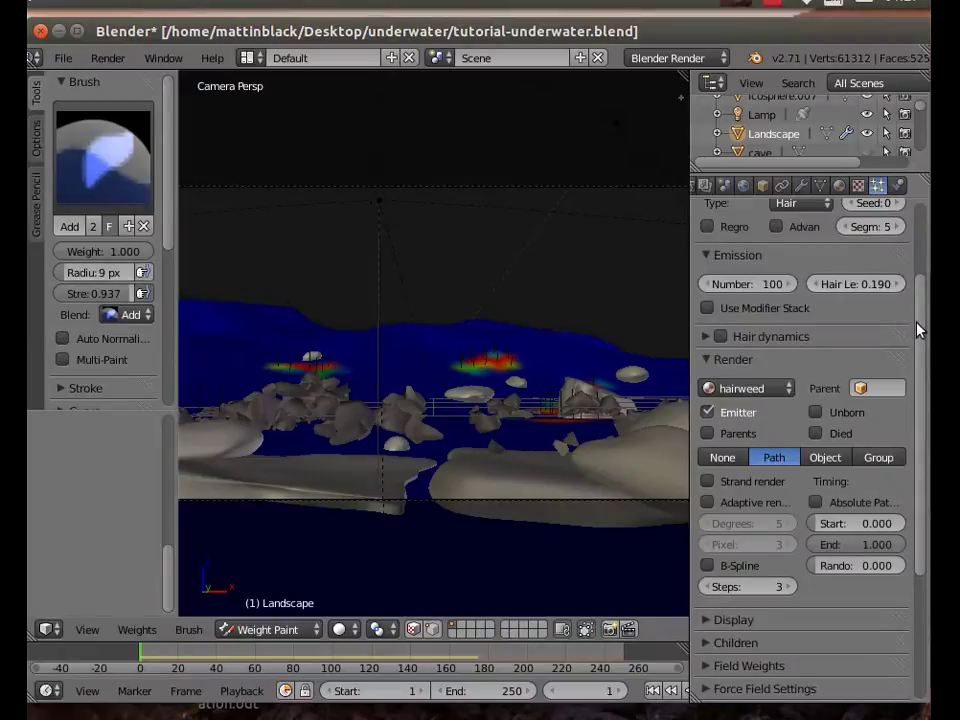
scroll(917, 330, "down", 3)
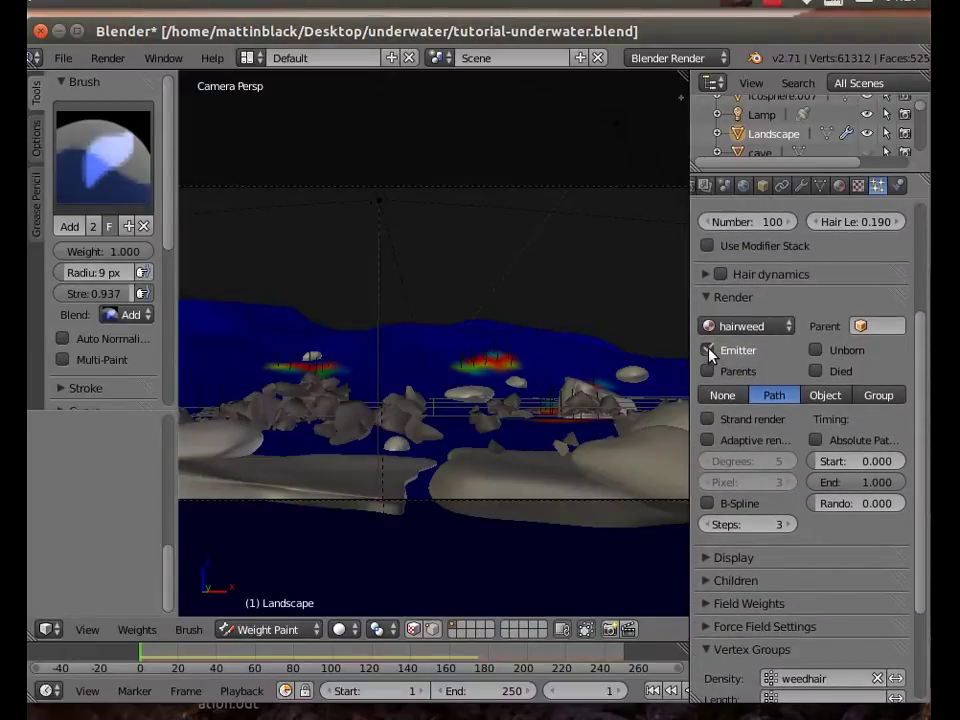
left_click(708, 351)
scroll(917, 425, "down", 2)
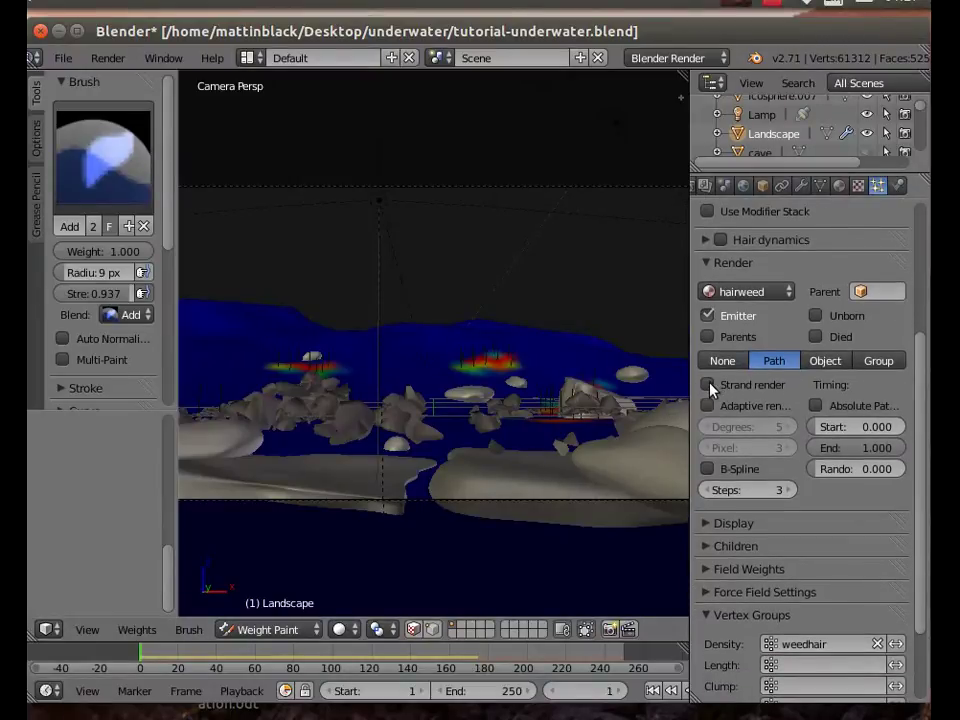
left_click(708, 385)
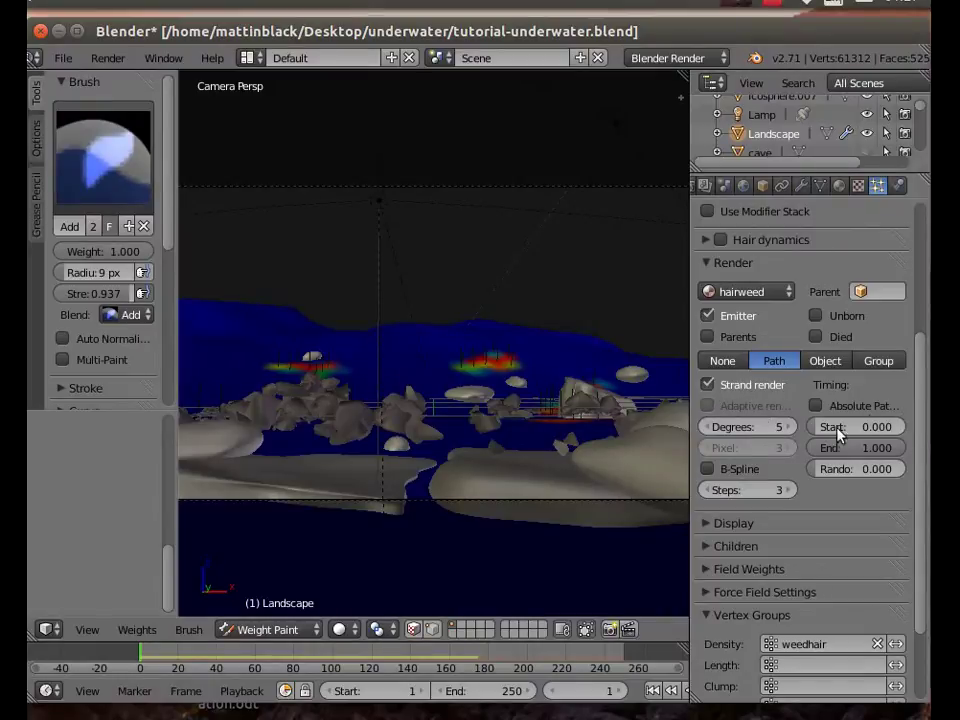
- Enable hair dynamics with a spring damping of 0.2 and a bending stiffness of 0.1
scroll(915, 380, "up", 3)
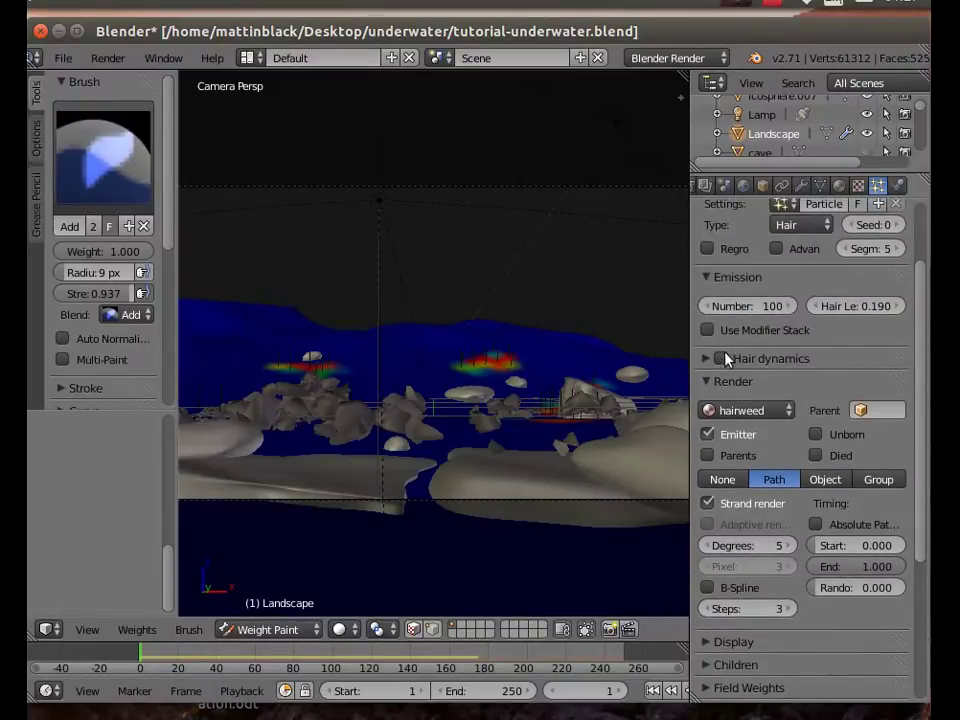
left_click(721, 358)
left_click(711, 360)
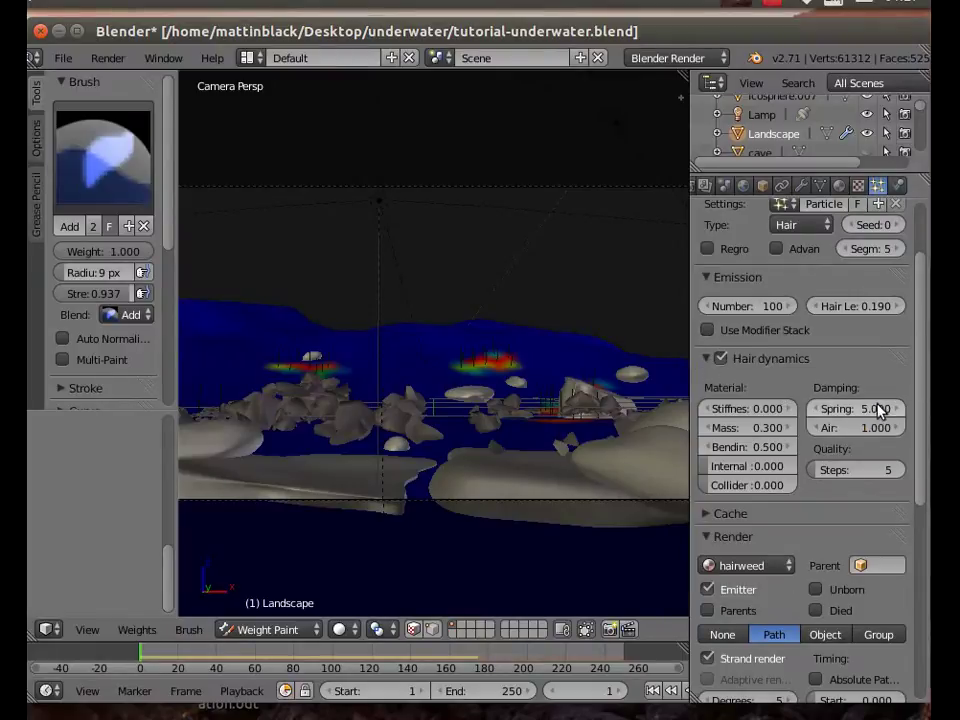
mouse_move(879, 410)
left_mouse_down()
mouse_move(815, 410)
mouse_move(898, 410)
left_mouse_up()
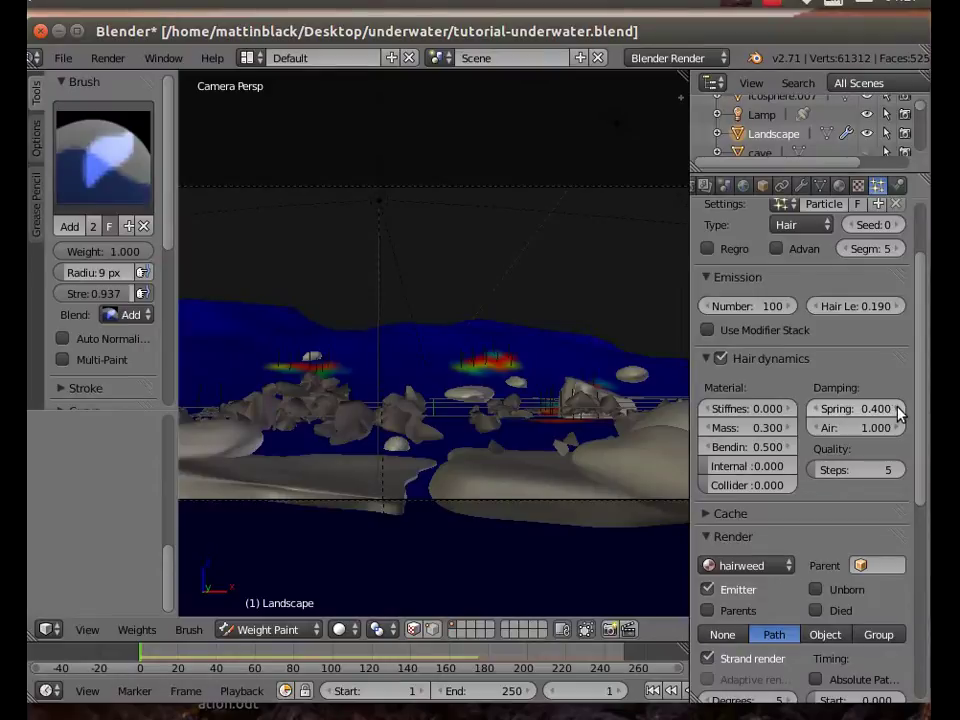
left_click(818, 410)
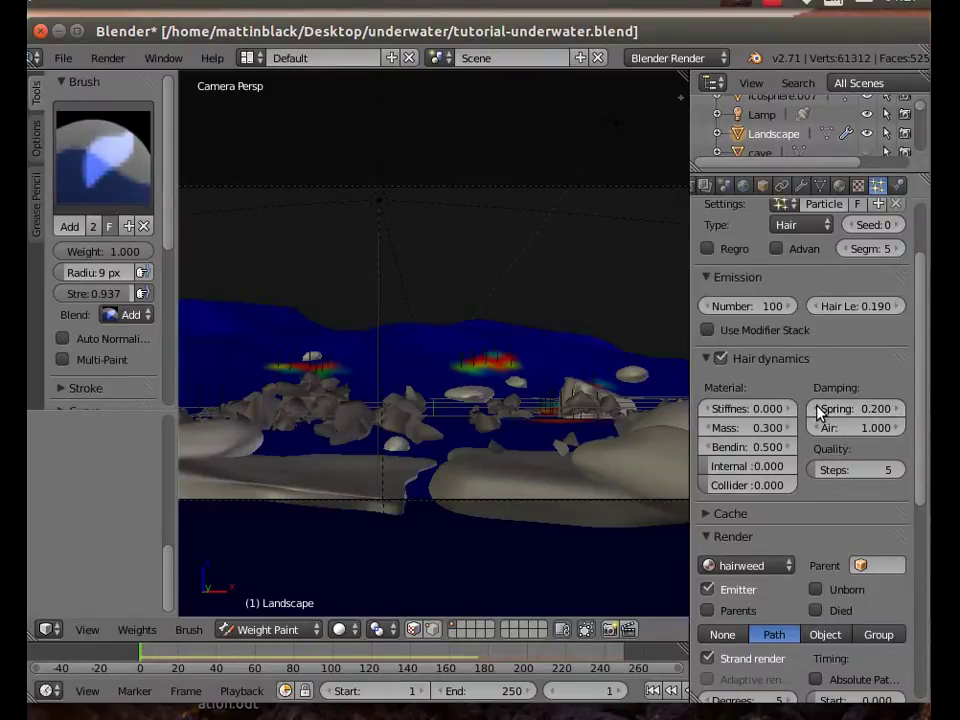
left_click(749, 447)
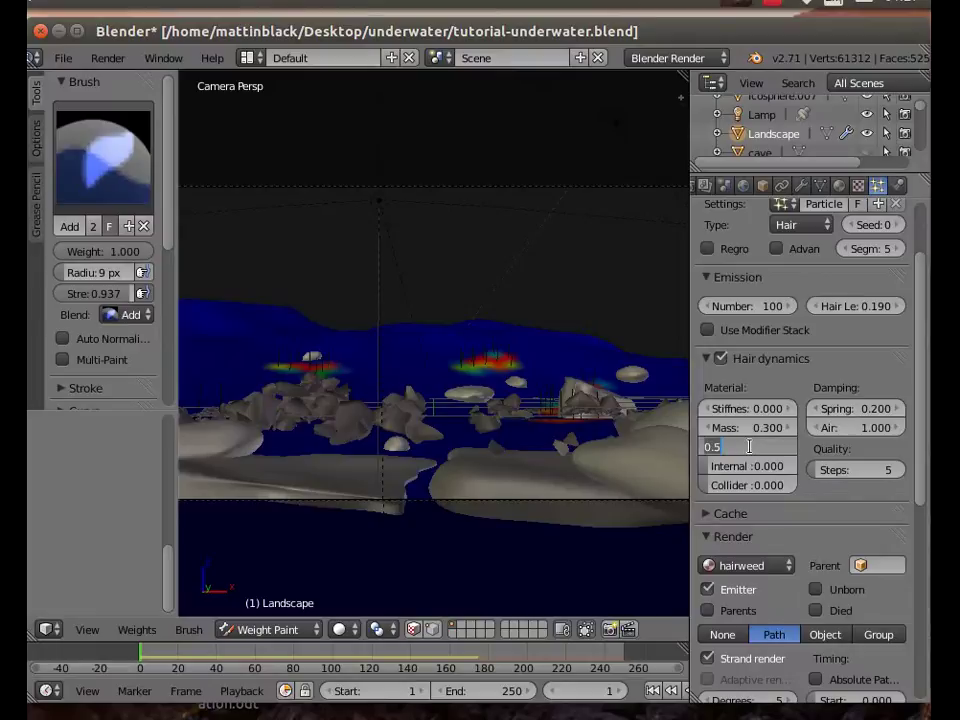
type("1")
key("Return")
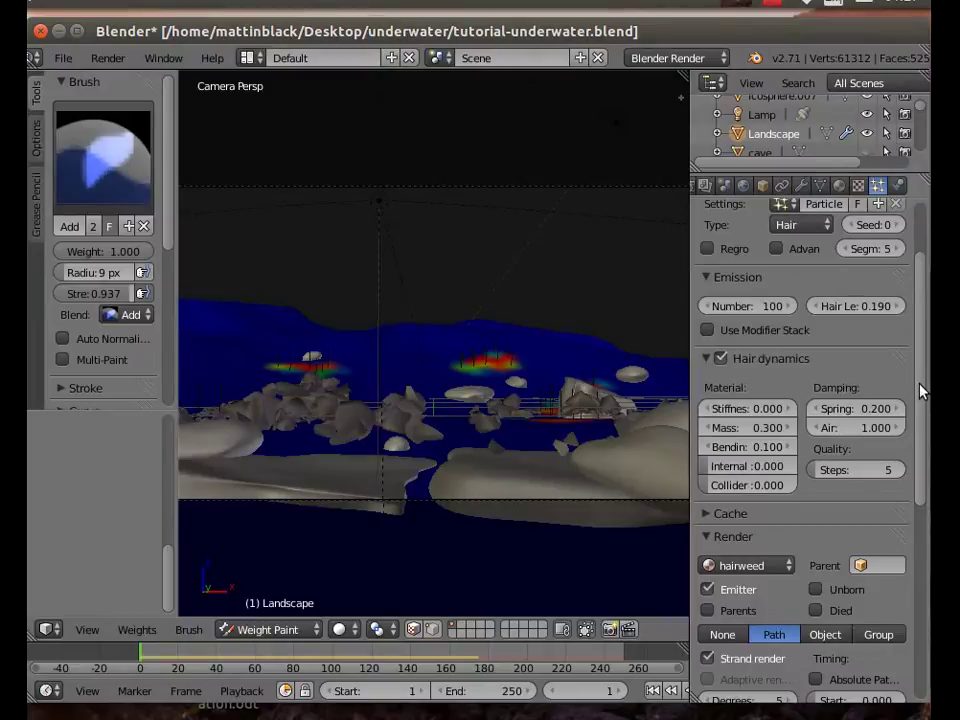
- Raise the hair segment count and the seed of the particle system
scroll(921, 391, "up", 3)
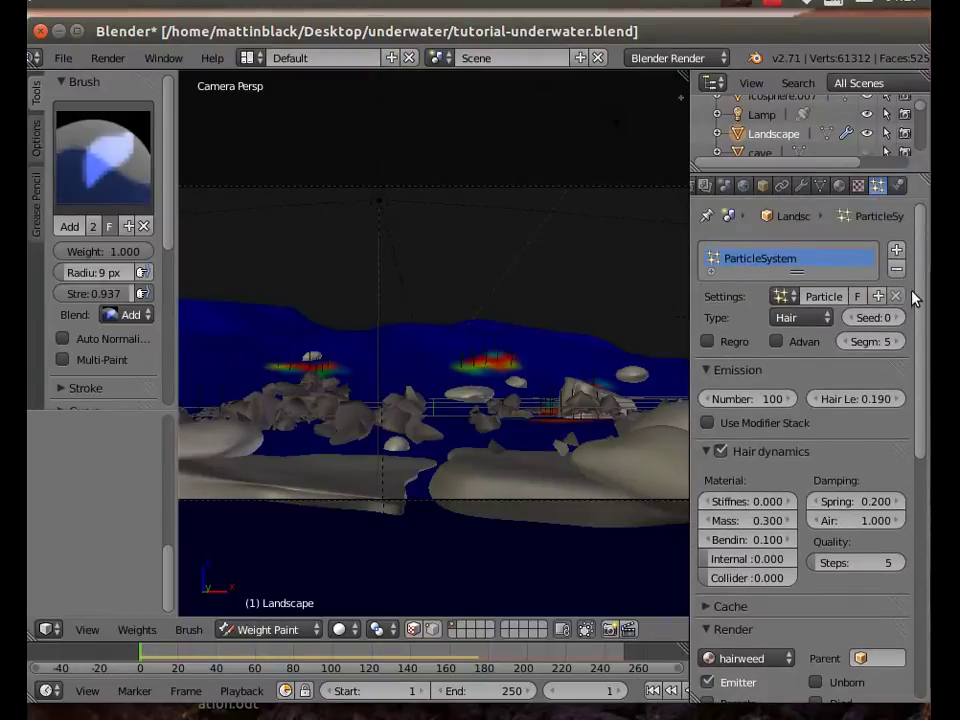
left_click(898, 342)
left_click(898, 342)
left_click(898, 342)
left_click(898, 342)
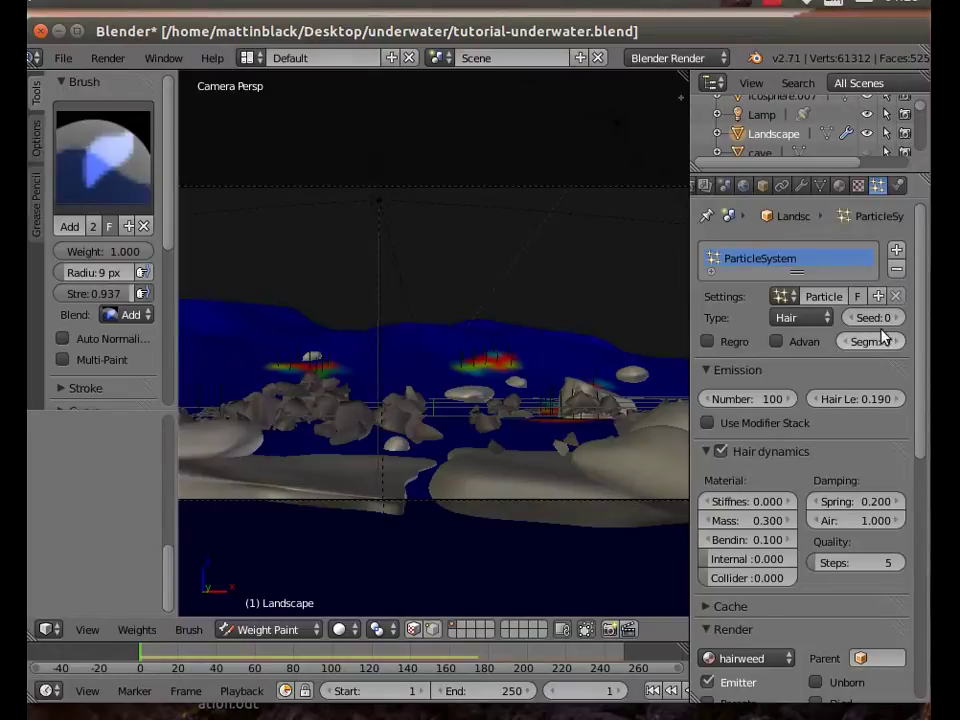
left_click(897, 317)
- Give the hair particles simple children, with 20 displayed and 20 rendered per parent
left_click_drag(921, 354, 909, 628)
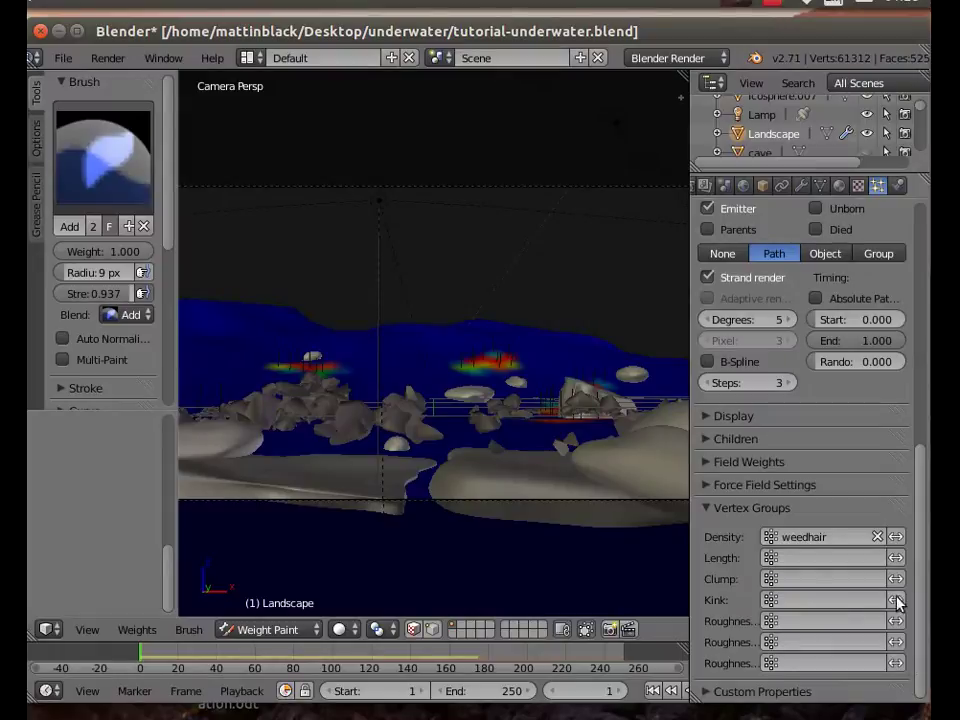
left_click(708, 441)
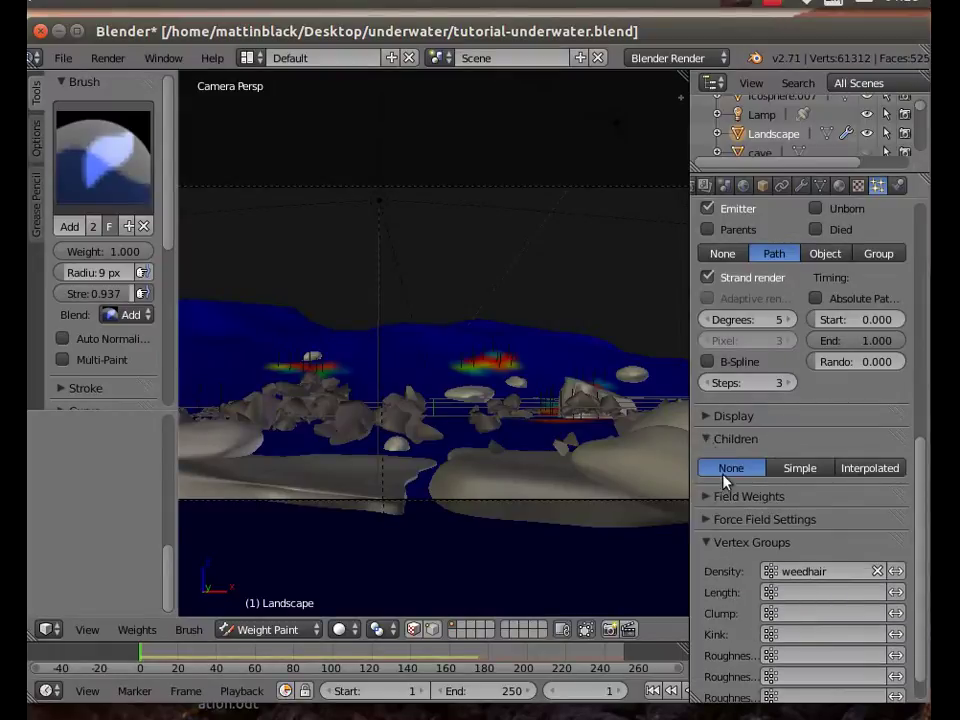
left_click(797, 467)
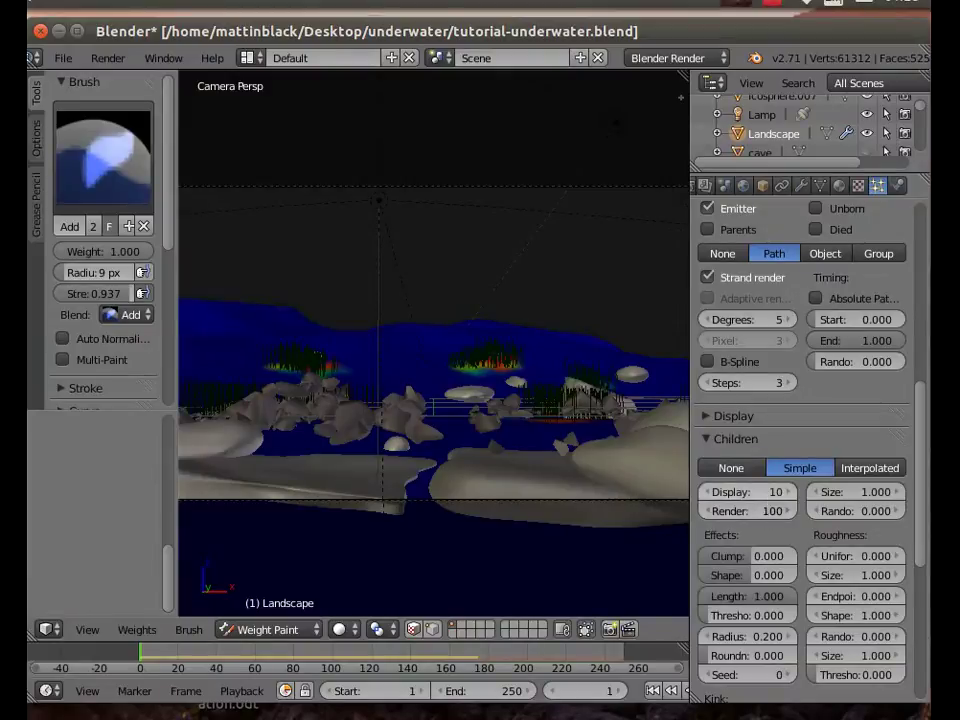
left_click(768, 492)
type("20")
key("Return")
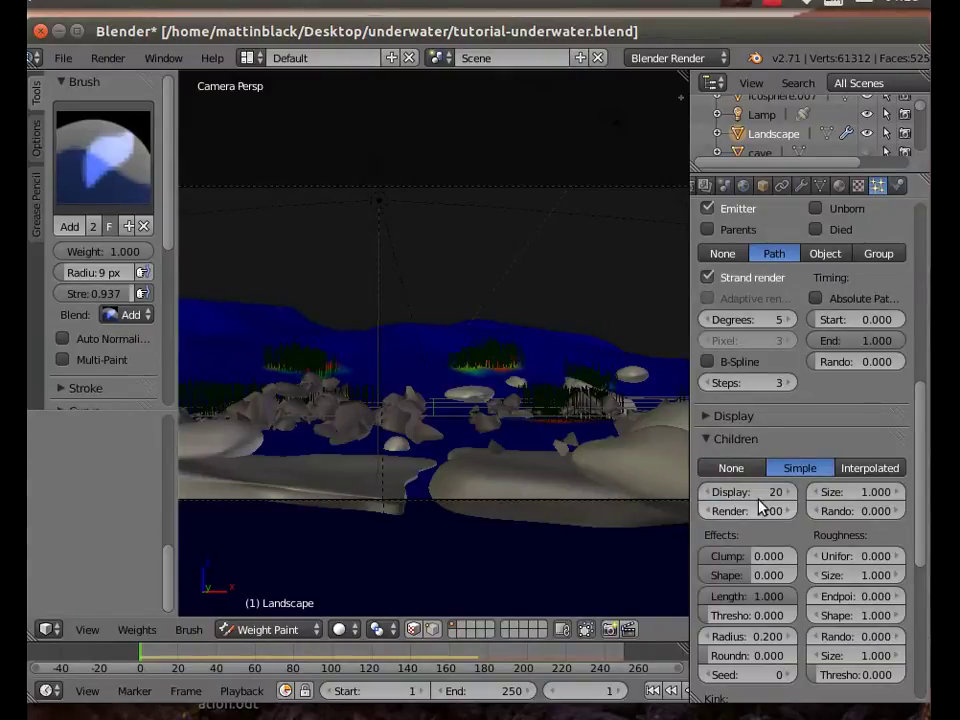
left_click(765, 511)
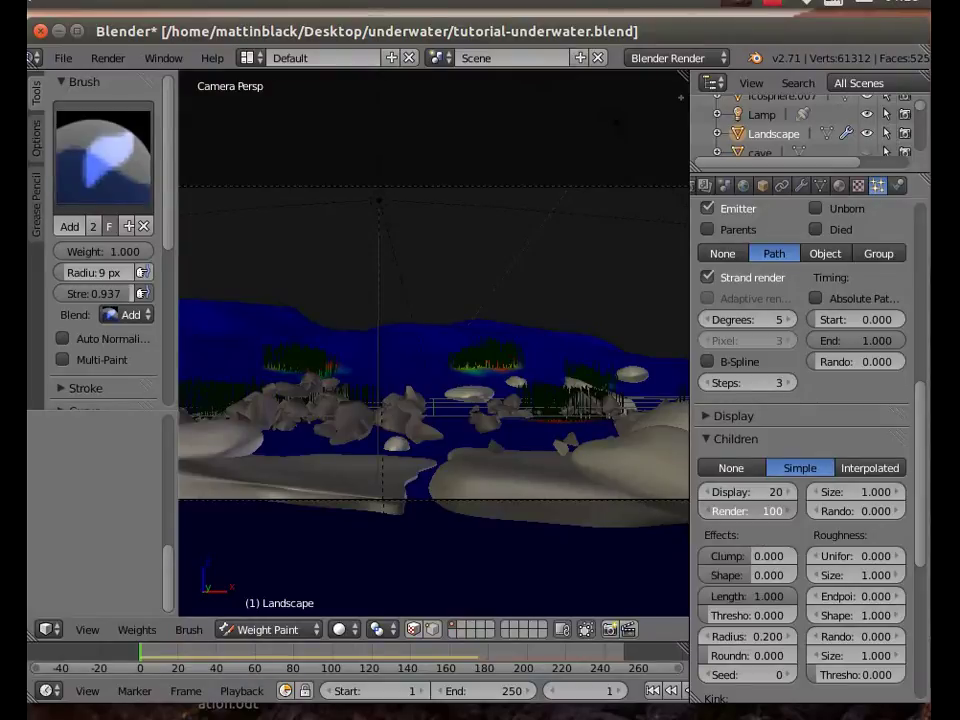
left_click(733, 511)
type("20")
key("Return")
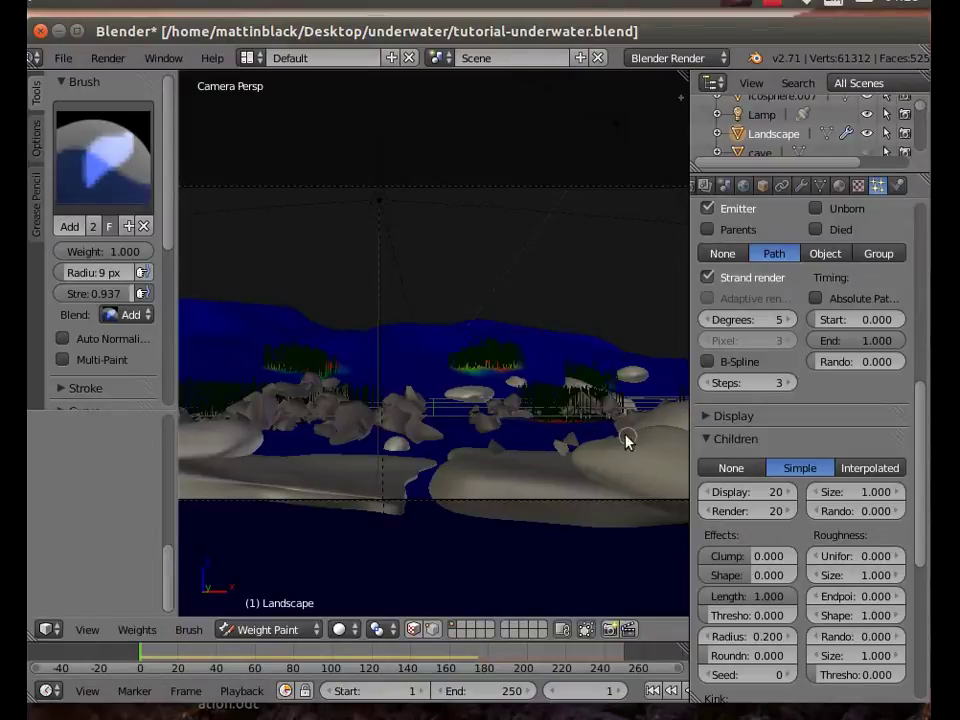
- Inspect the weed clumps in the camera view and make the cave object visible again
scroll(564, 510, "up", 4)
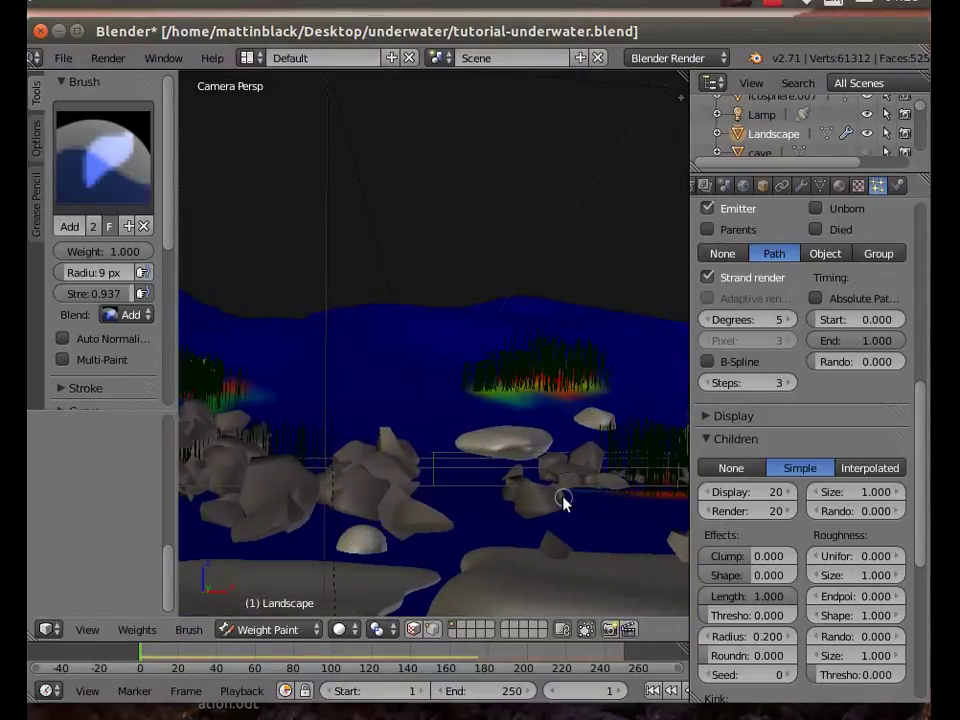
scroll(563, 502, "down", 4)
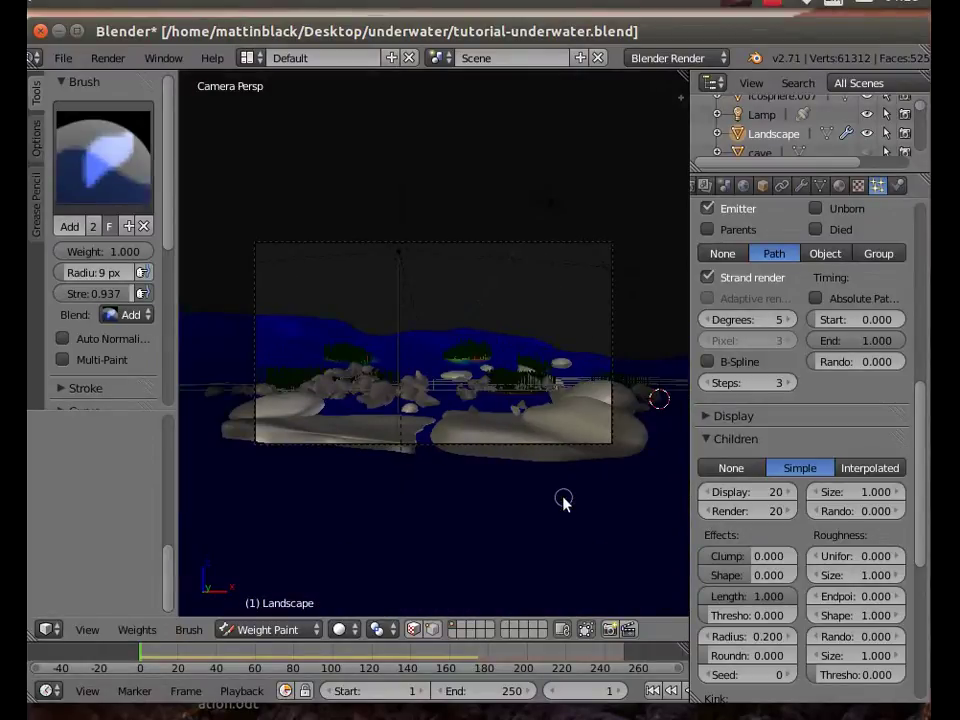
scroll(563, 502, "up", 2)
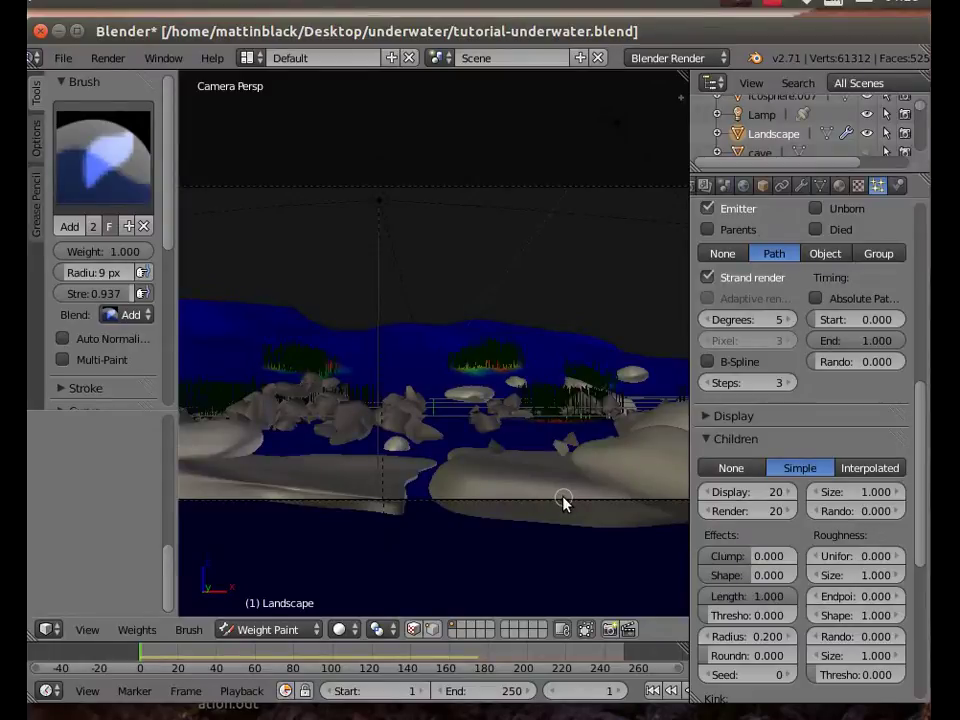
scroll(563, 502, "down", 3)
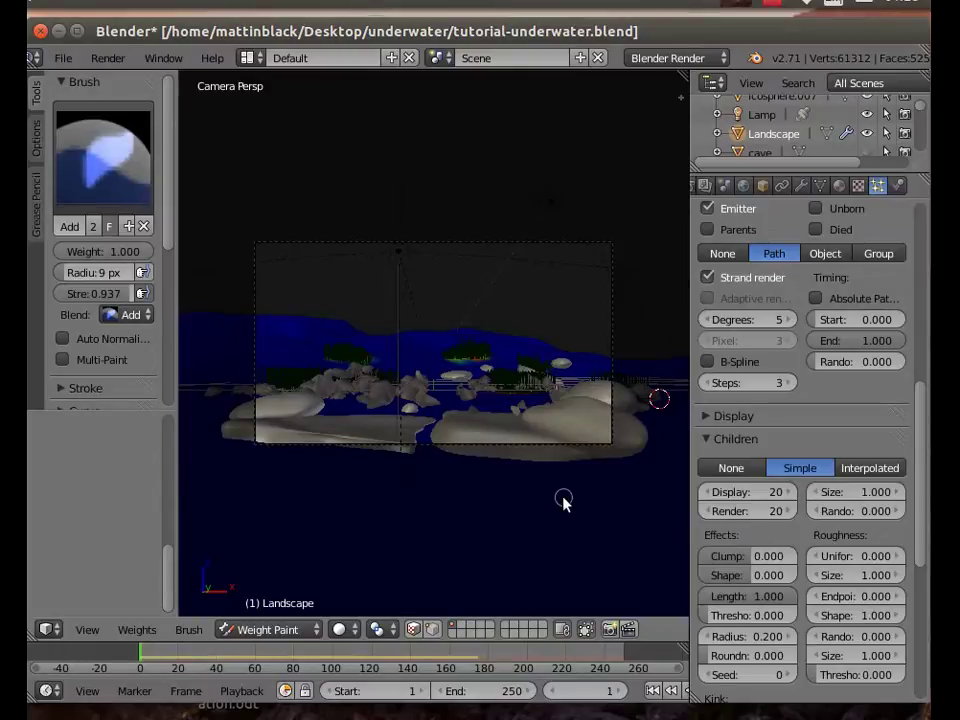
scroll(563, 502, "up", 1)
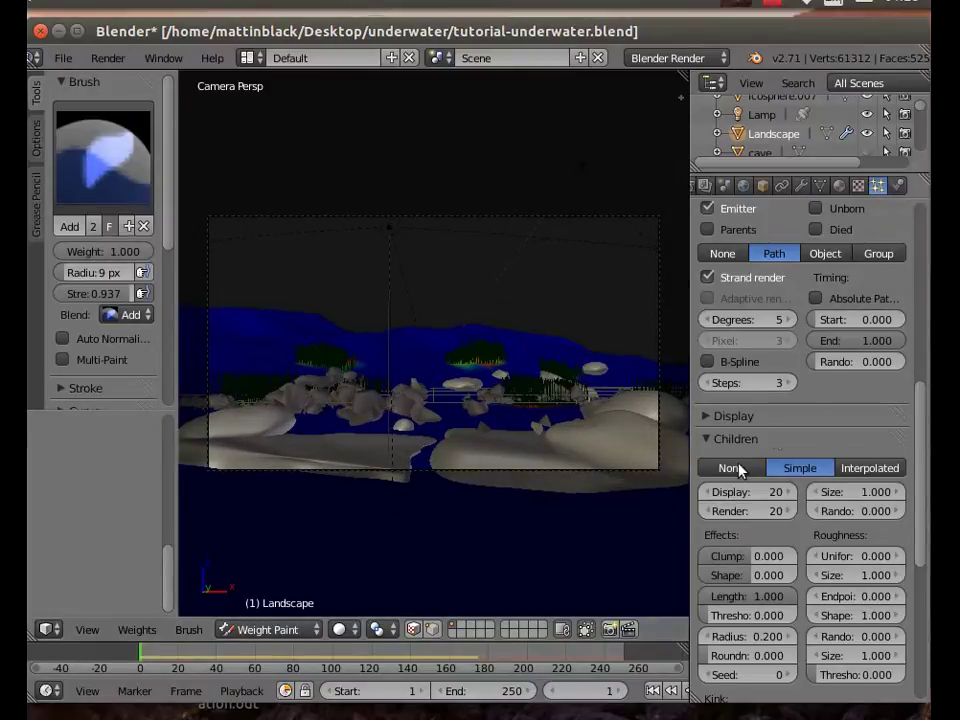
left_click(867, 152)
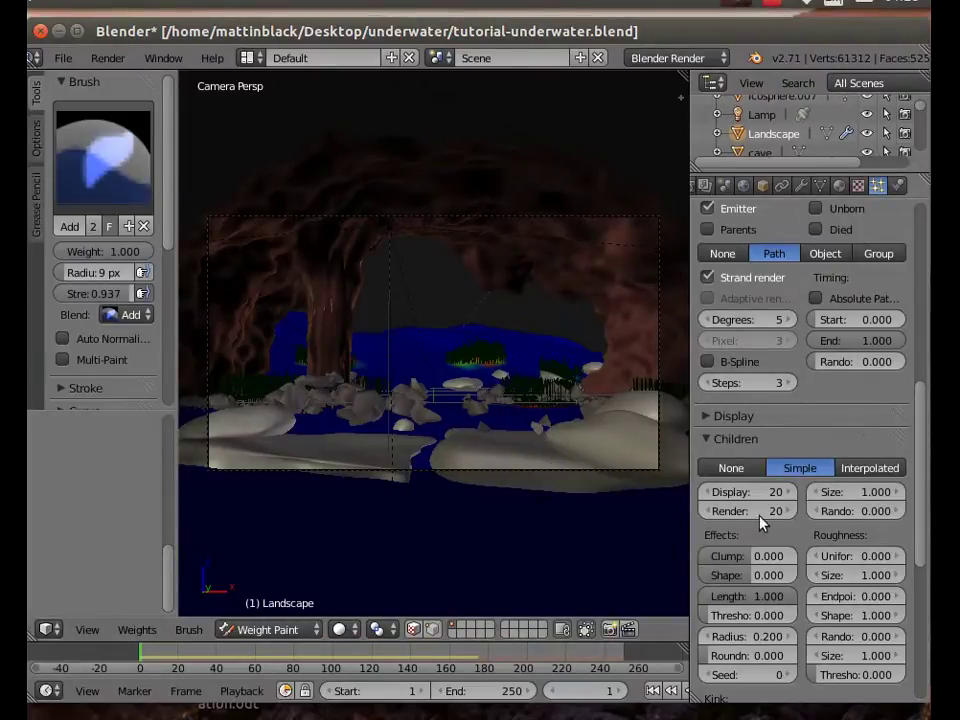
- Shape the child hairs with clump 0.4, shape 0.273, uniform roughness 0.011, random roughness 0.005, random size 0.7 and radius 0
left_click_drag(743, 566, 829, 558)
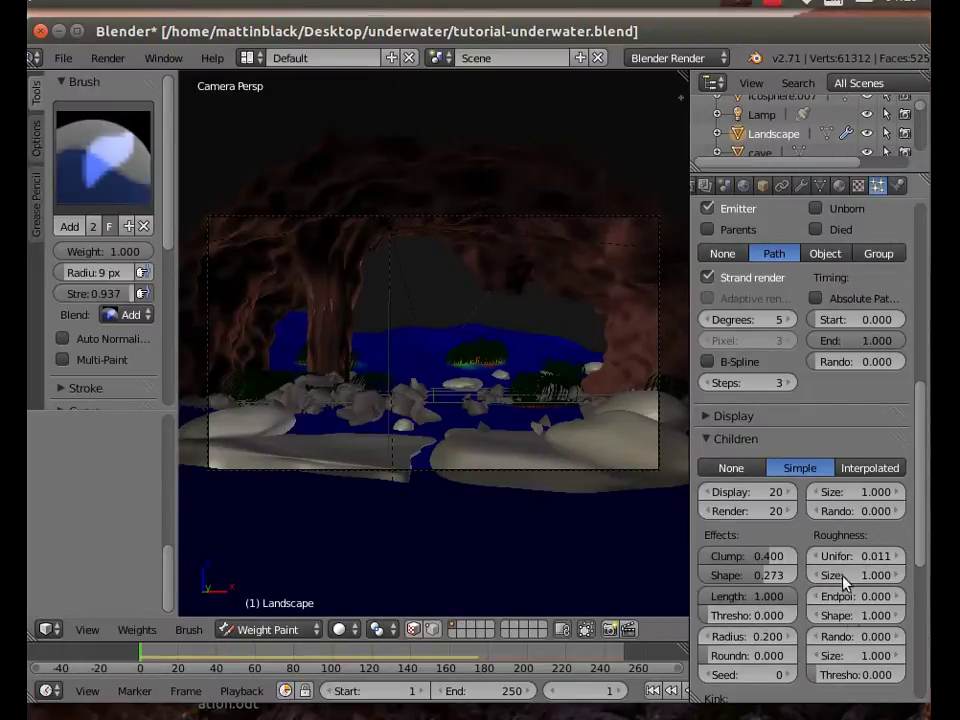
left_click_drag(861, 508, 829, 518)
left_click_drag(846, 637, 842, 638)
left_click_drag(750, 636, 720, 636)
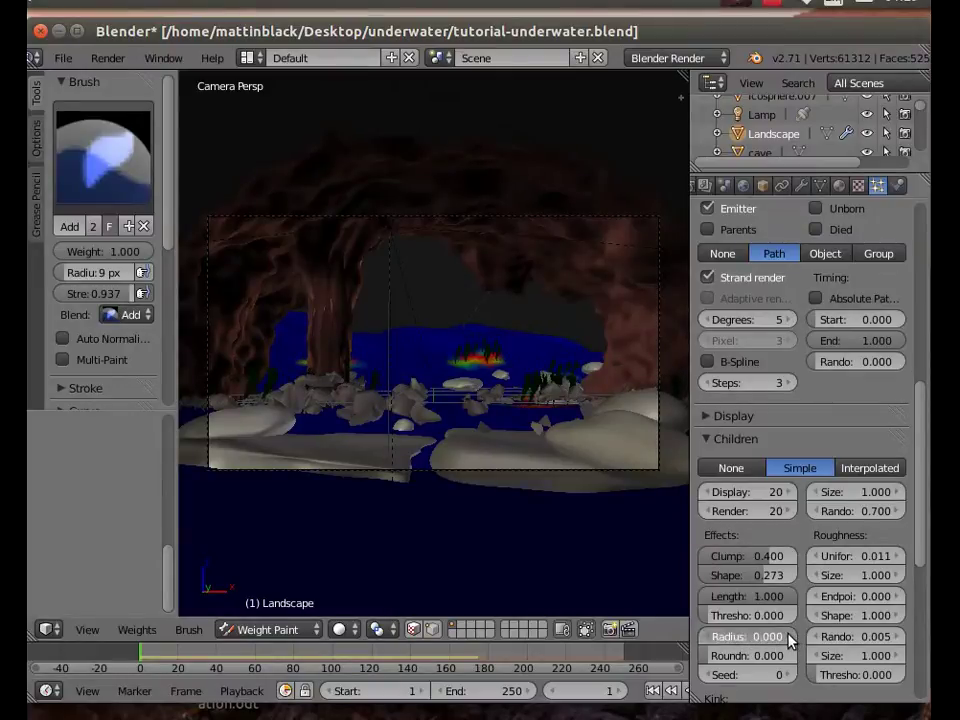
- Set the radius of the simple child hairs to 0.1
left_click(790, 637)
left_click(790, 637)
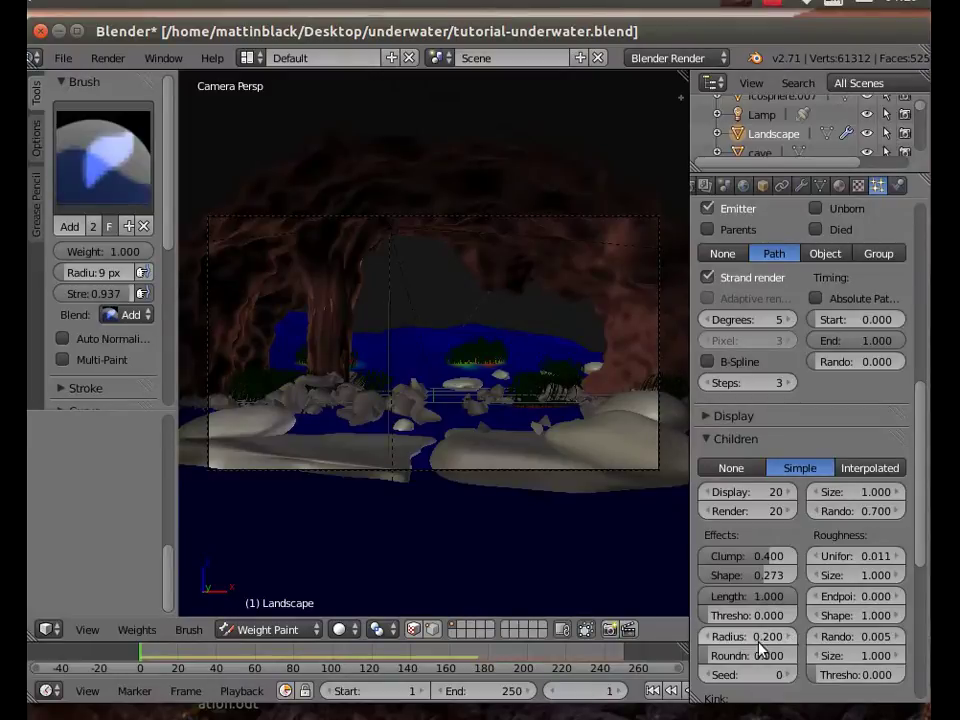
left_click(703, 637)
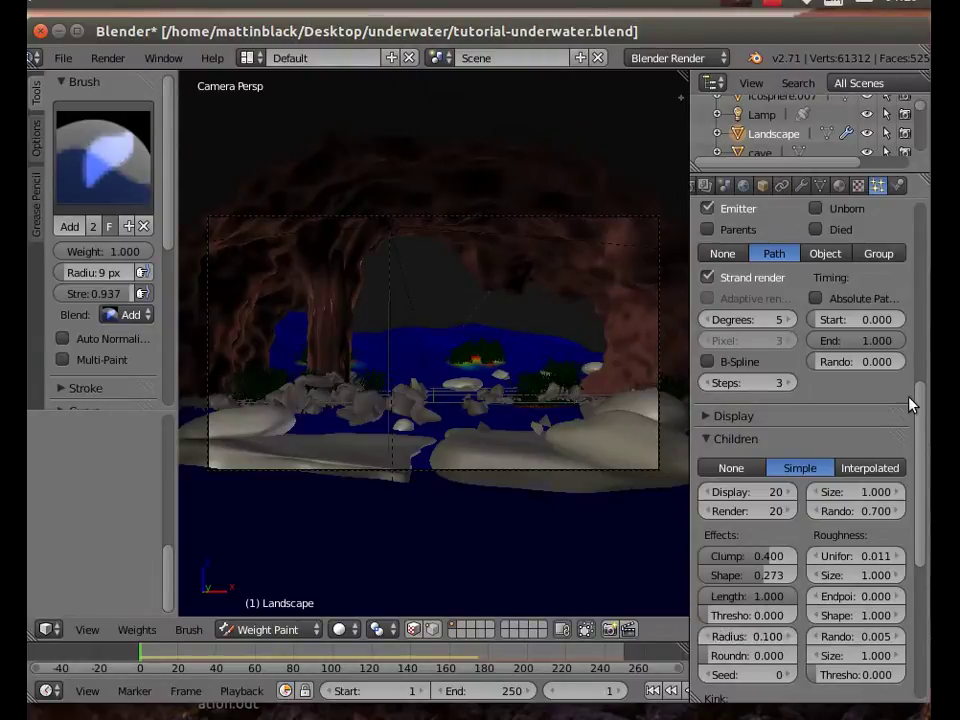
- Reduce the emission number of the landscape's hair particle system to 44
left_click_drag(918, 400, 921, 190)
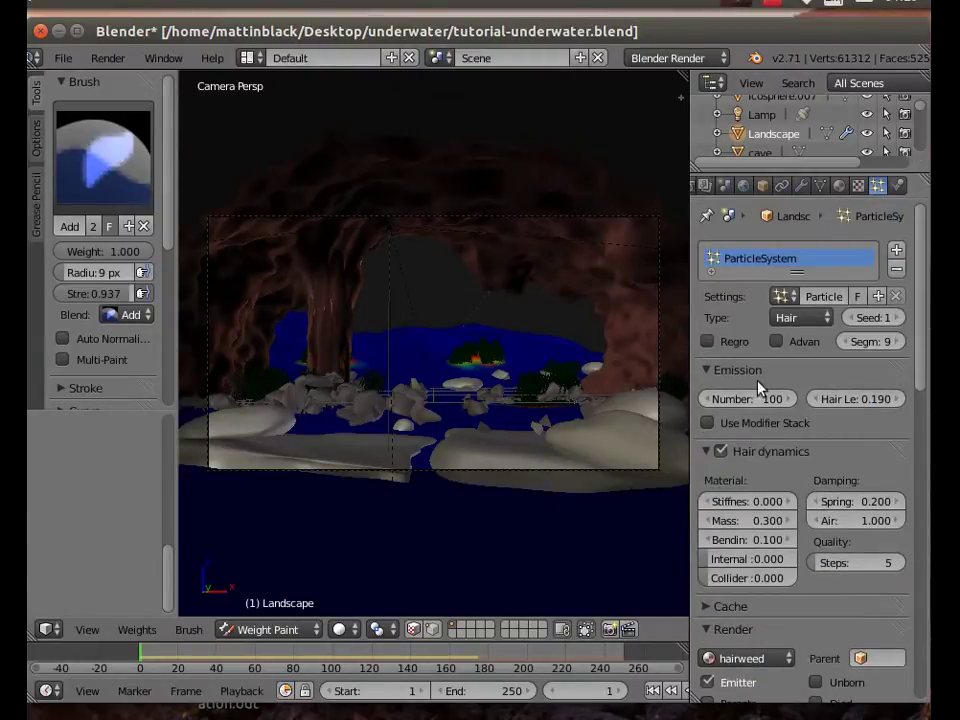
left_click(705, 398)
left_click(705, 398)
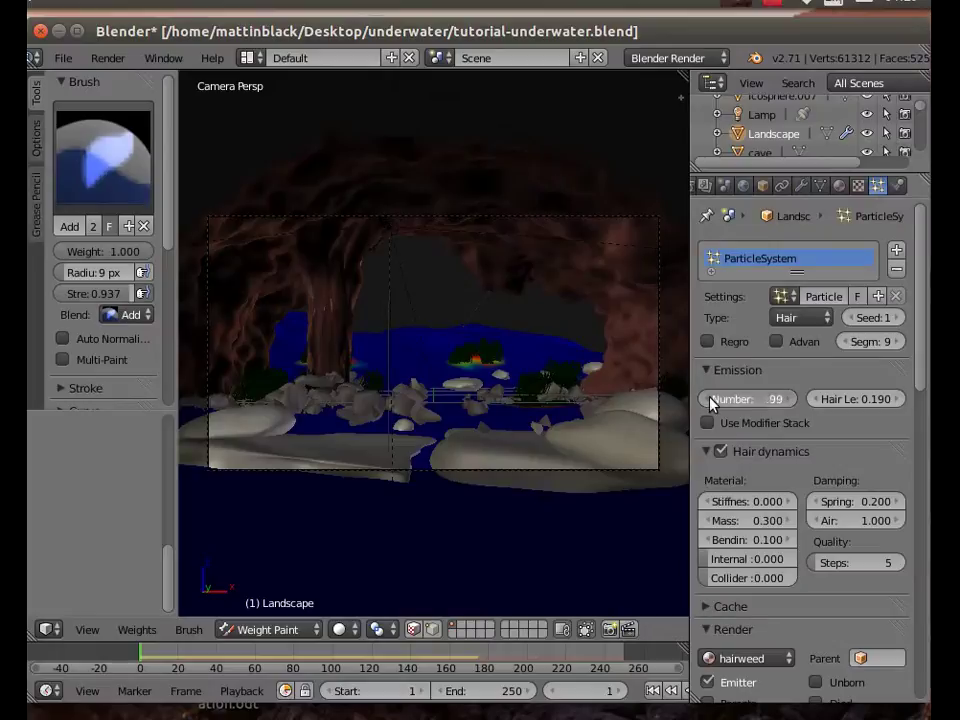
left_click(705, 398)
left_click(705, 398)
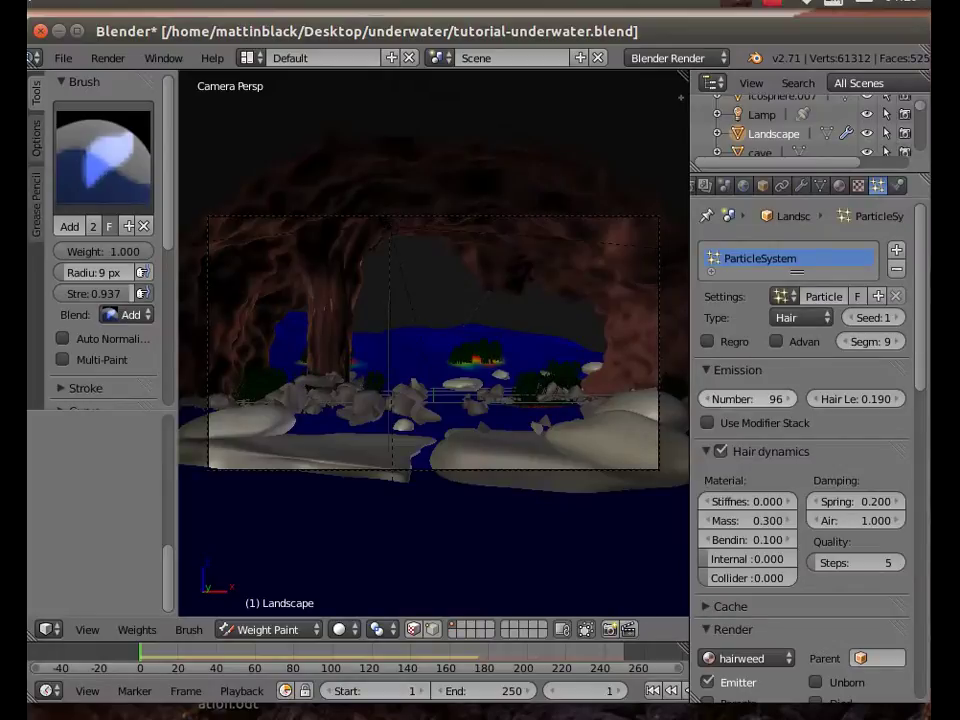
left_click(706, 398)
left_click(706, 398)
left_click(706, 398)
left_click(706, 398)
left_click(706, 398)
left_click(706, 398)
left_click(706, 398)
left_click(706, 398)
left_click(706, 398)
left_click(706, 398)
left_click(706, 398)
left_click(706, 398)
left_click(706, 398)
left_click(706, 398)
left_click(706, 398)
left_click(706, 398)
left_click(706, 398)
left_click(706, 398)
left_click(706, 398)
left_click(706, 398)
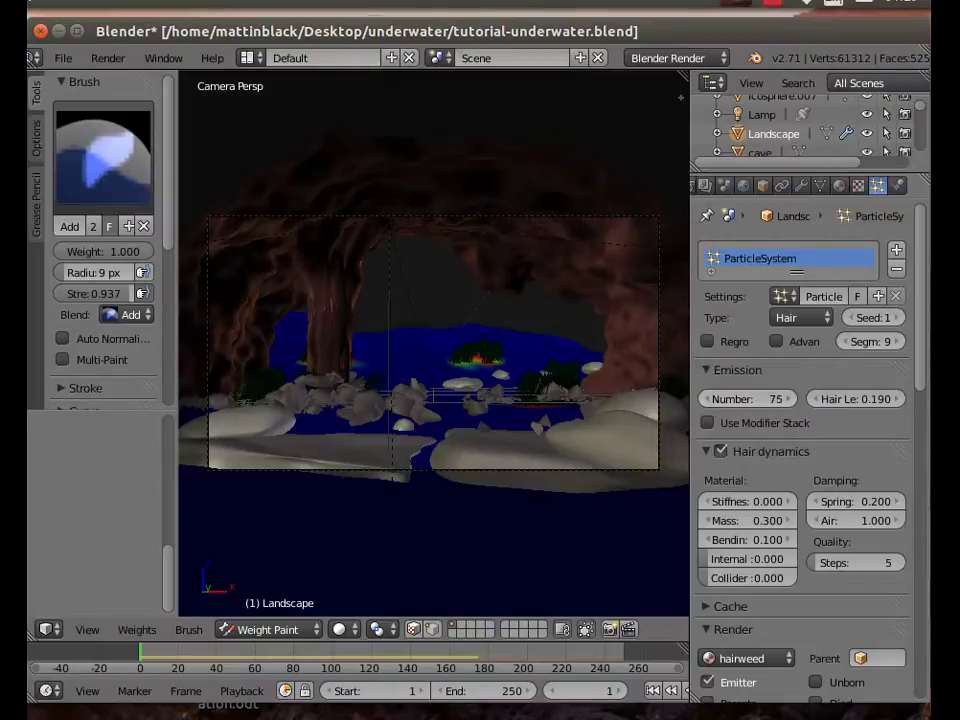
left_click(706, 398)
left_click(706, 398)
left_click(706, 398)
left_click(706, 398)
left_click(706, 398)
left_click(706, 398)
left_click(706, 398)
left_click(706, 398)
left_click(706, 398)
left_click(706, 398)
left_click(706, 398)
left_click(706, 398)
left_click(706, 398)
left_click(706, 398)
left_click(706, 398)
left_click(706, 398)
left_click(706, 398)
left_click(706, 398)
left_click(706, 398)
left_click(706, 398)
left_click(706, 398)
left_click(706, 398)
left_click(706, 398)
left_click(706, 398)
left_click(706, 398)
left_click(706, 398)
left_click(706, 398)
left_click(706, 398)
left_click(706, 398)
left_click(706, 398)
left_click(706, 398)
left_click(706, 398)
left_click(708, 399)
left_click(708, 399)
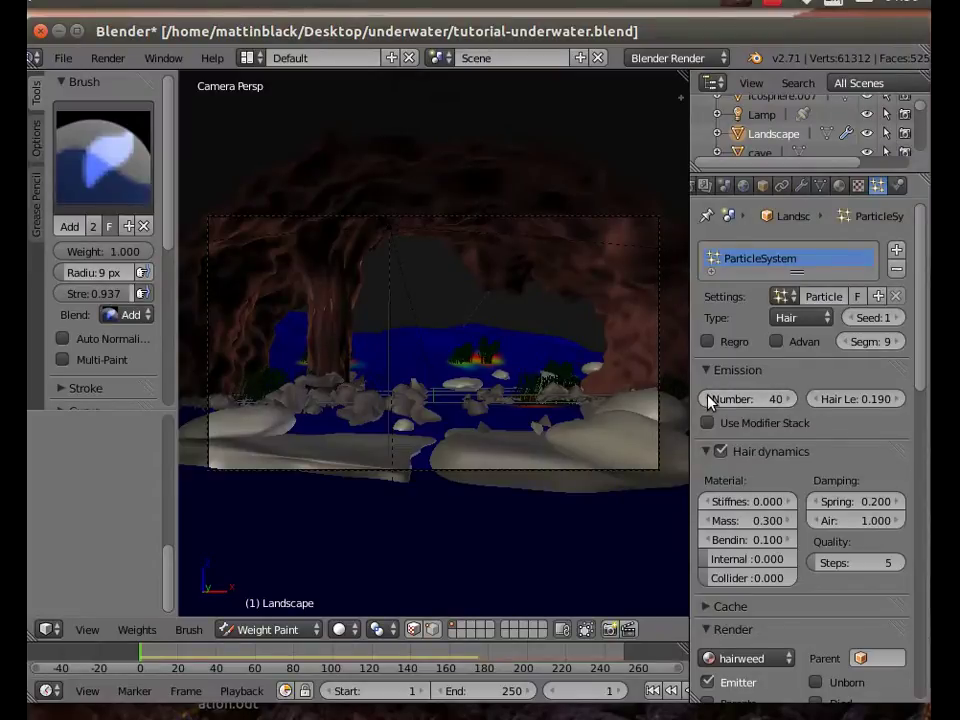
left_click(791, 399)
left_click(791, 399)
left_click(791, 399)
left_click(791, 399)
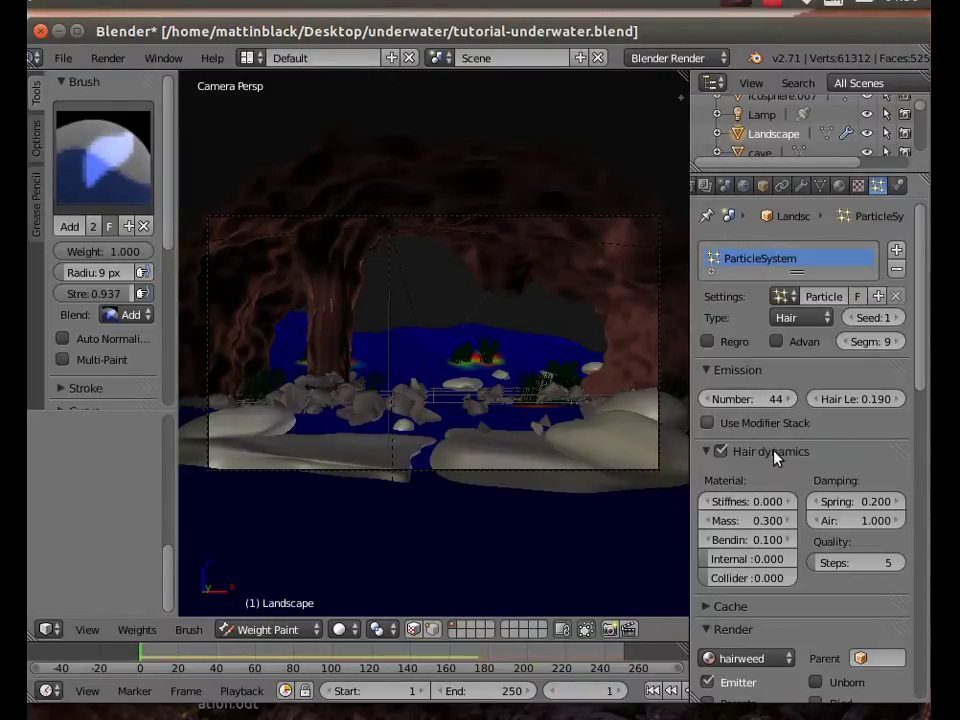
- Increase the hair length of the weed particles to about 0.35
left_click(898, 400)
left_click(898, 400)
left_click(898, 400)
left_click(898, 400)
left_click(898, 400)
left_click(898, 400)
left_click(898, 400)
left_click(898, 400)
left_click(898, 400)
left_click(898, 400)
left_click(898, 400)
left_click(898, 400)
left_click(898, 400)
left_click(898, 400)
left_click(898, 400)
left_click(898, 400)
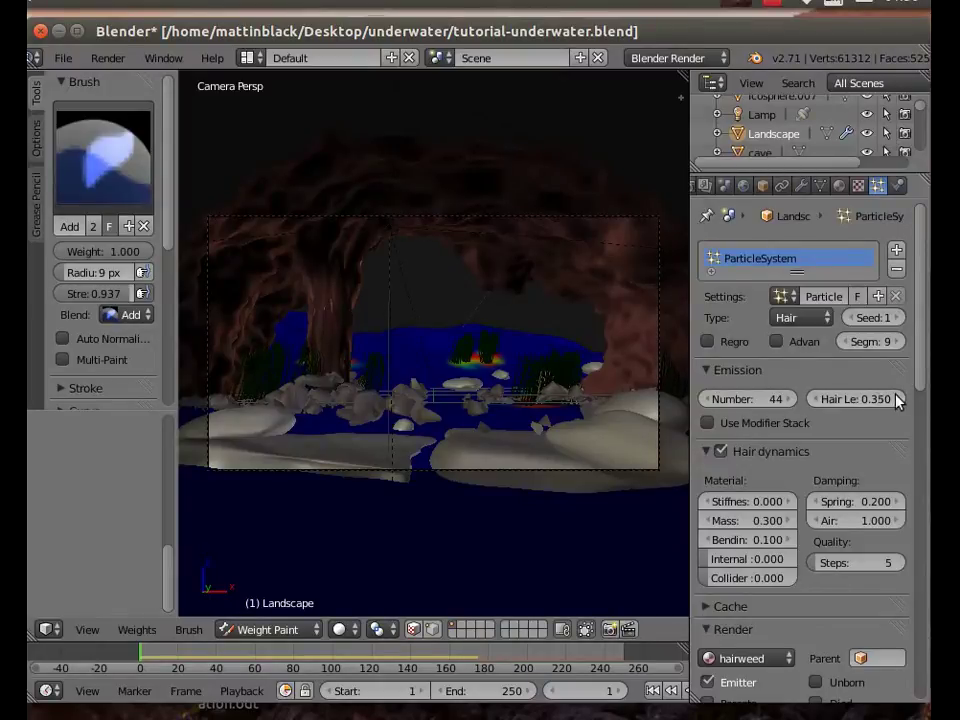
left_click(898, 400)
- Set the particle system's field weights to gravity -0.05 and wind 5
left_click_drag(922, 365, 924, 690)
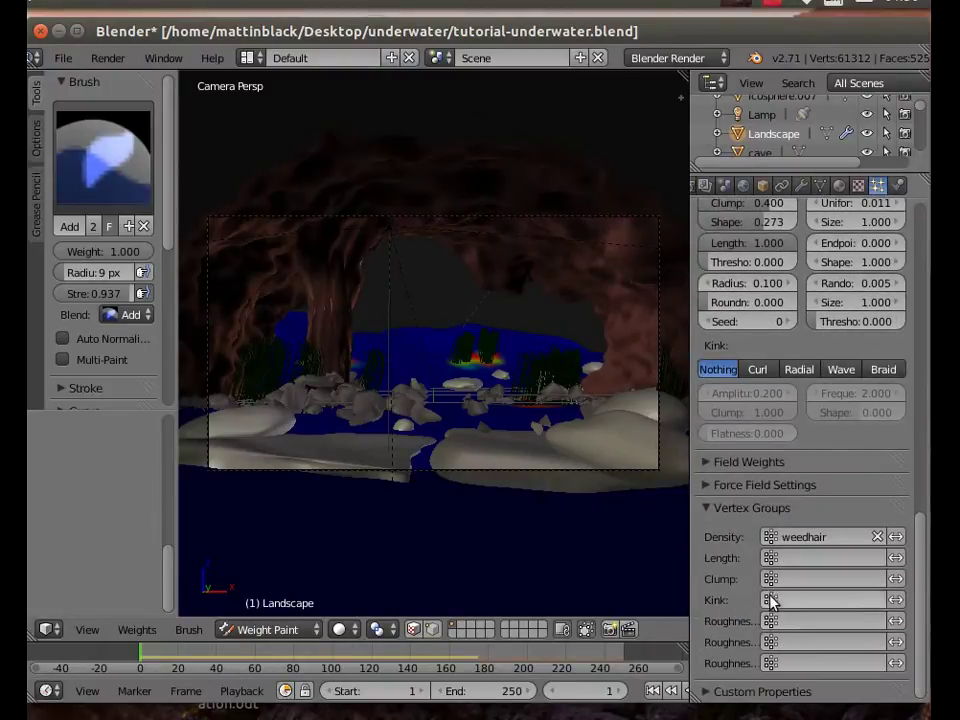
left_click(718, 463)
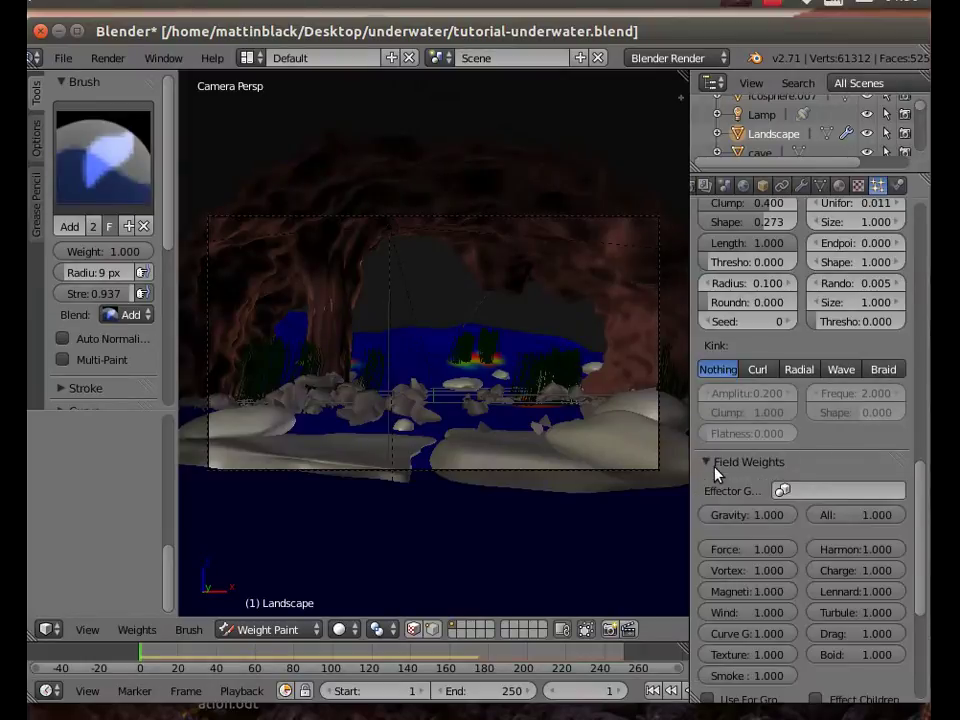
left_click(741, 516)
key("BackSpace")
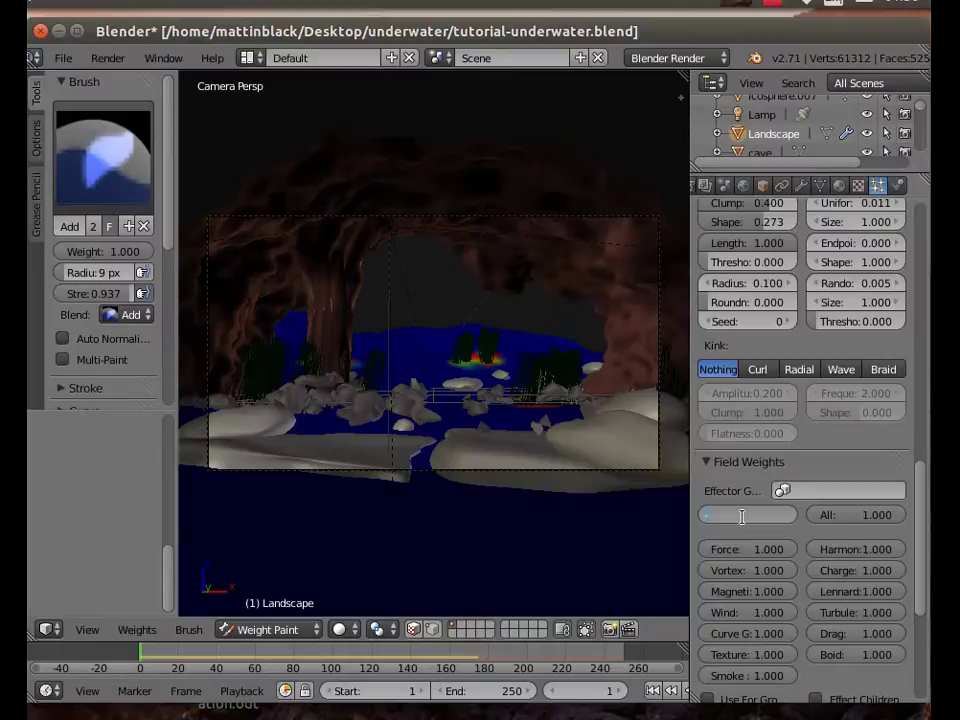
type("-0.05")
key("Return")
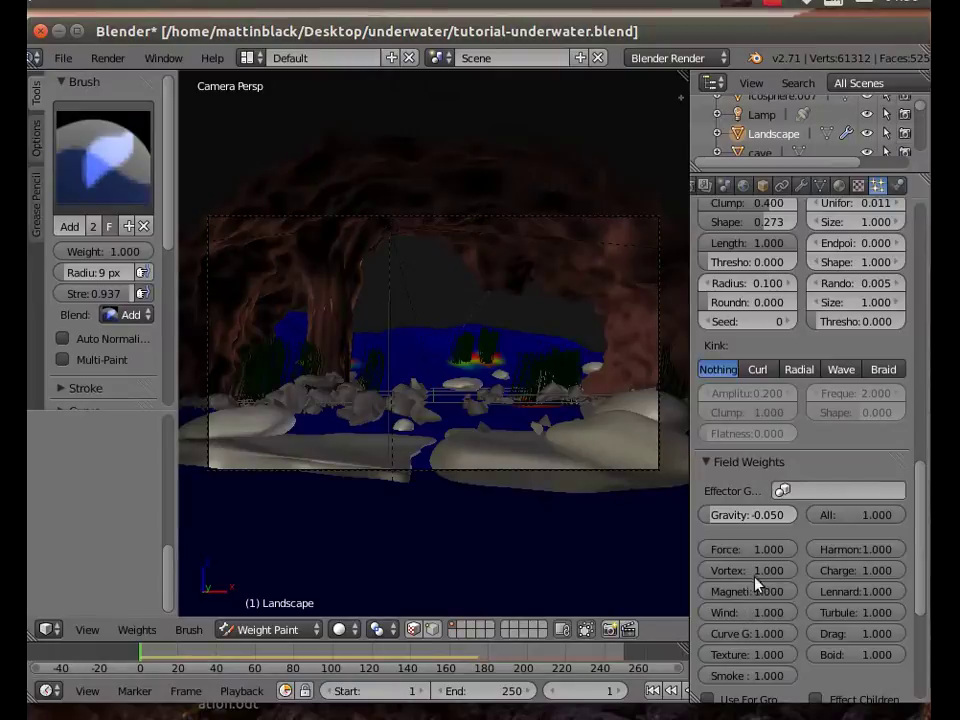
left_click(745, 610)
type("5")
key("Return")
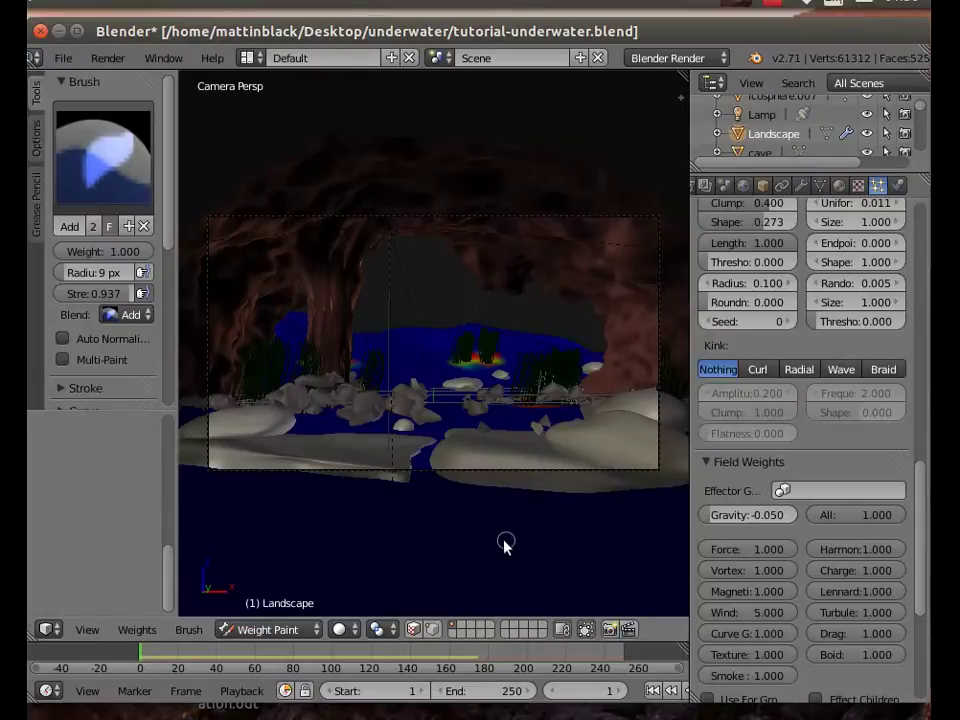
- Return the landscape to Object Mode and render a still image to check the weed, closing the render view when done
left_click(265, 632)
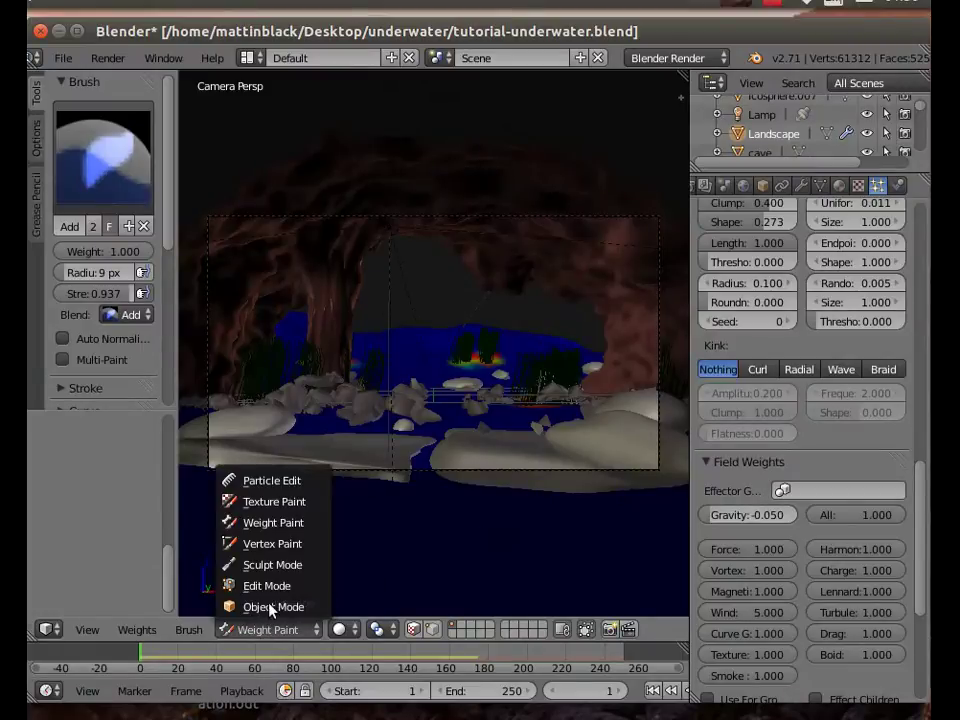
left_click(270, 607)
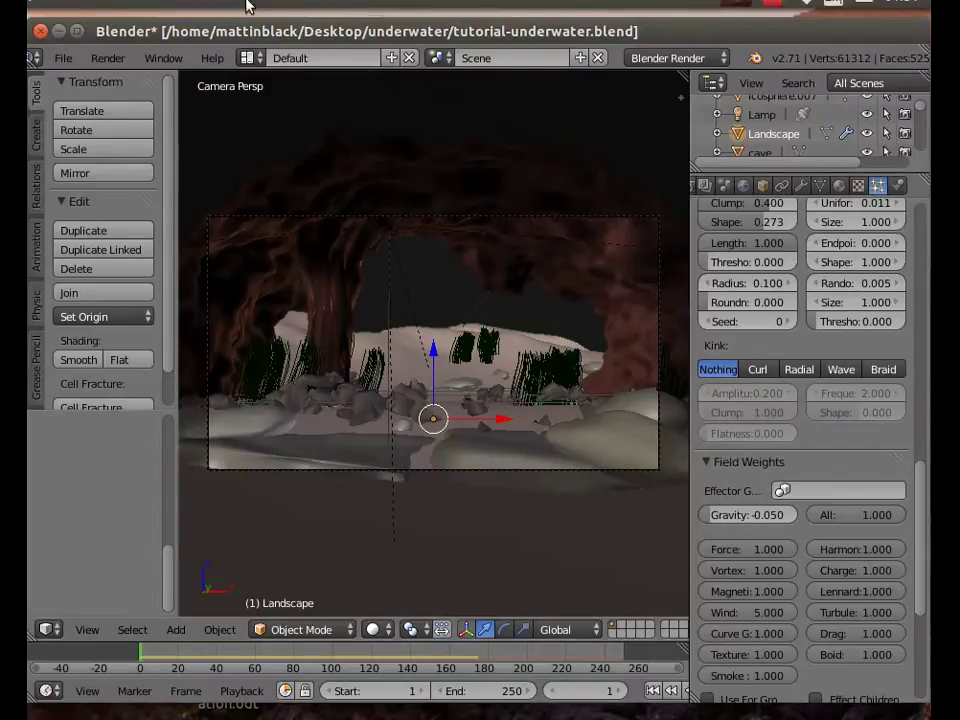
left_click(106, 58)
left_click(137, 85)
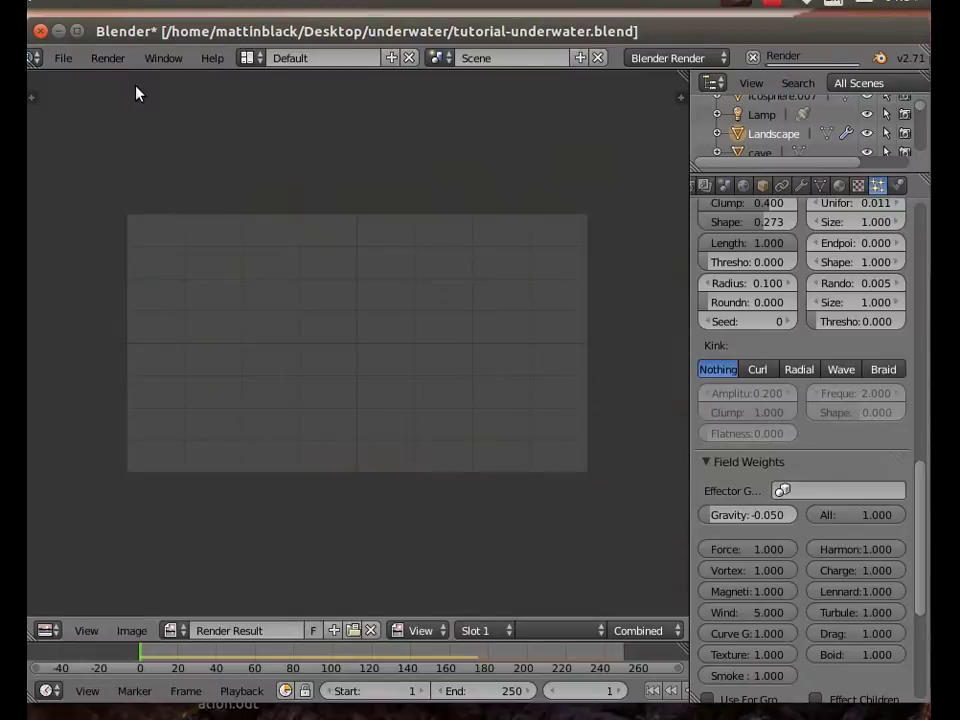
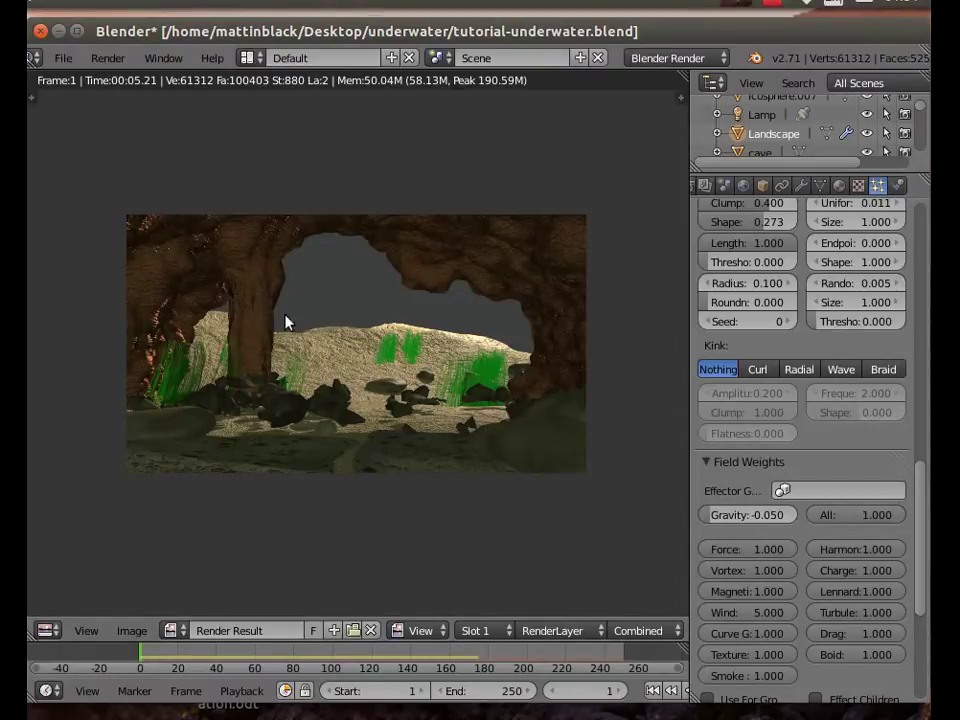
left_click(107, 58)
left_click(168, 202)
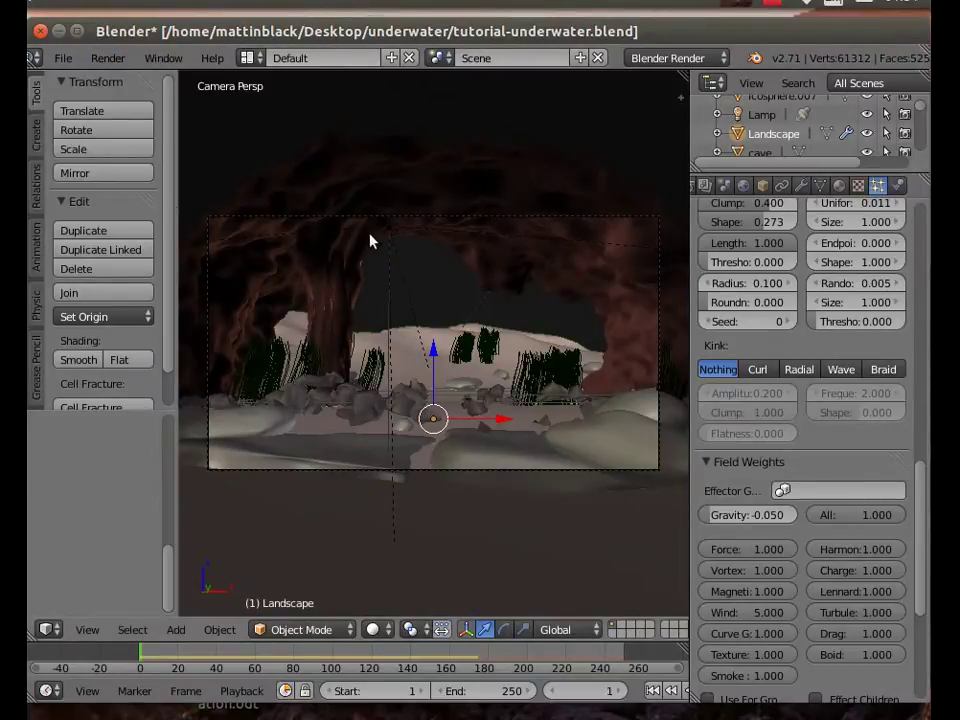
- Append the Field object from seaweed.blend in the 3d/assets folder
left_click(61, 58)
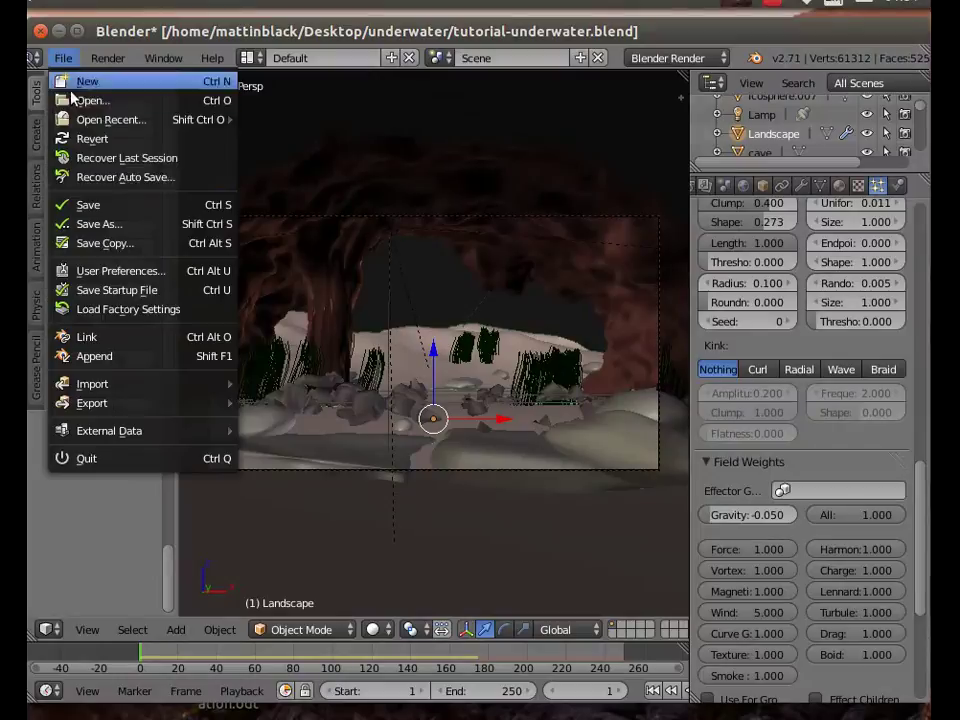
left_click(101, 364)
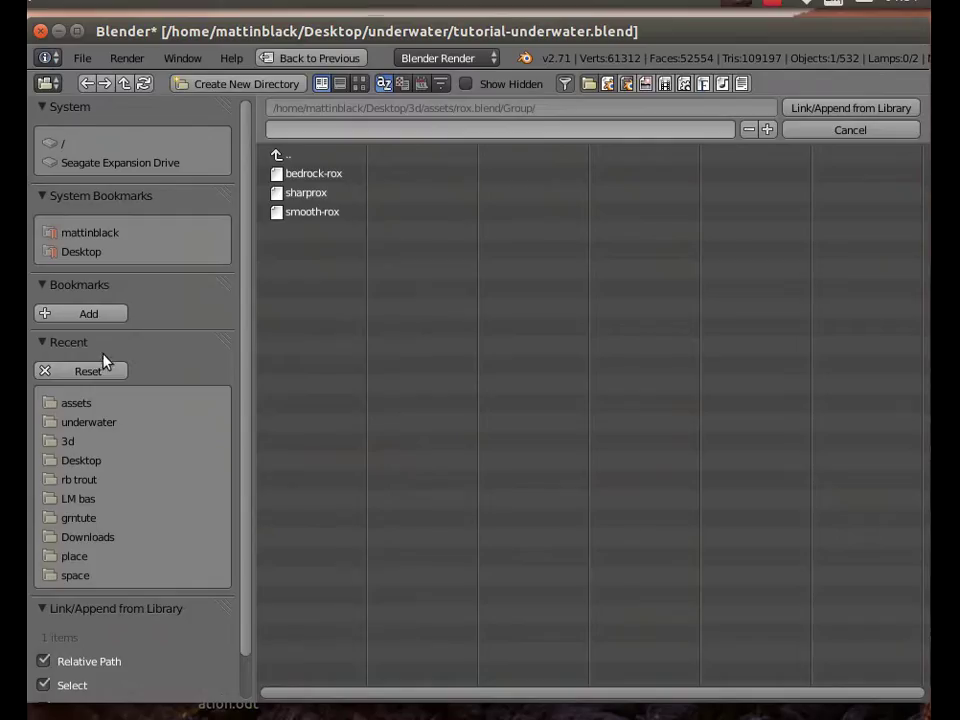
left_click(288, 157)
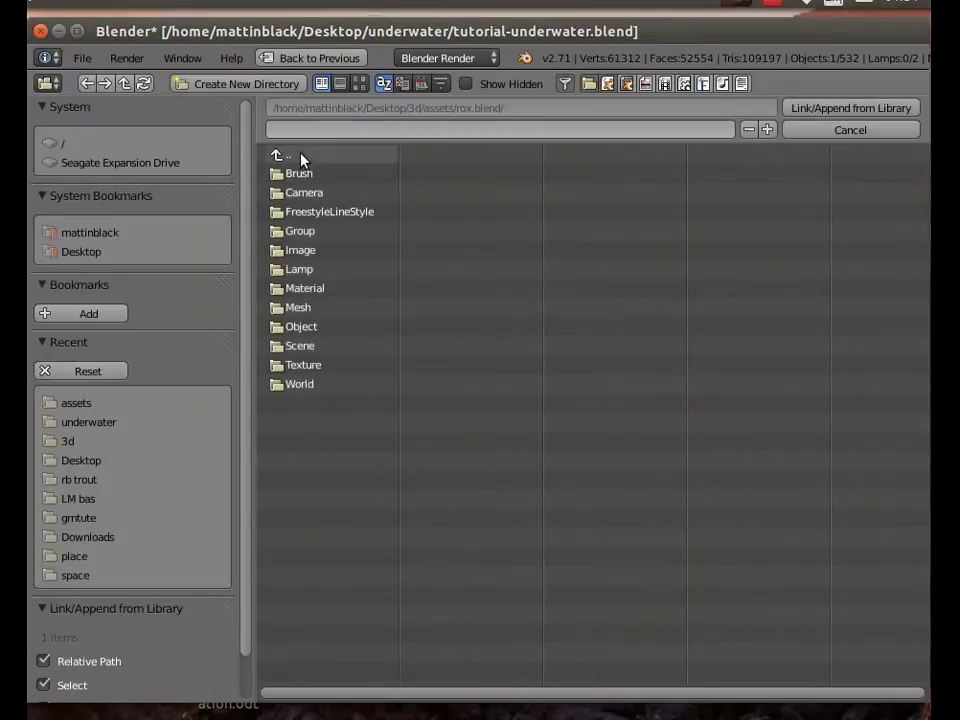
left_click(288, 157)
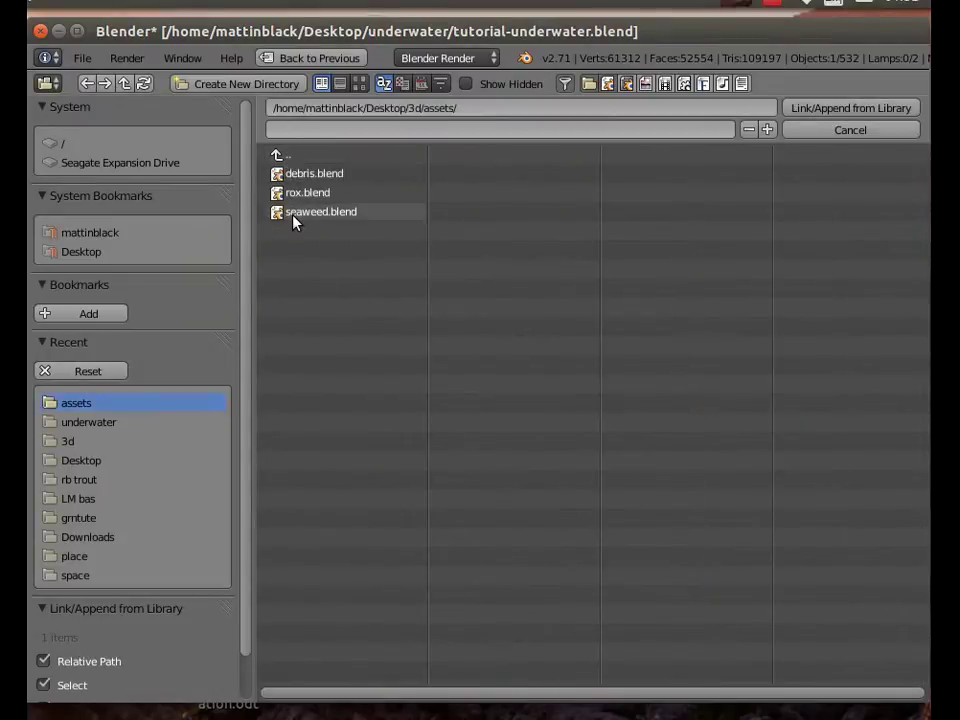
double_click(297, 216)
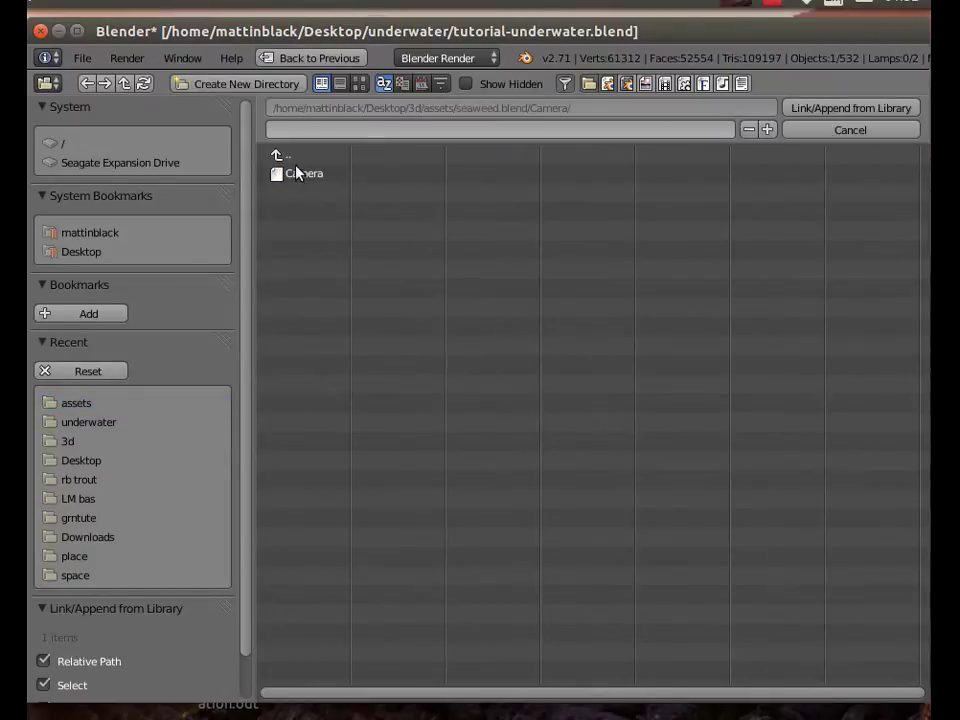
left_click(290, 159)
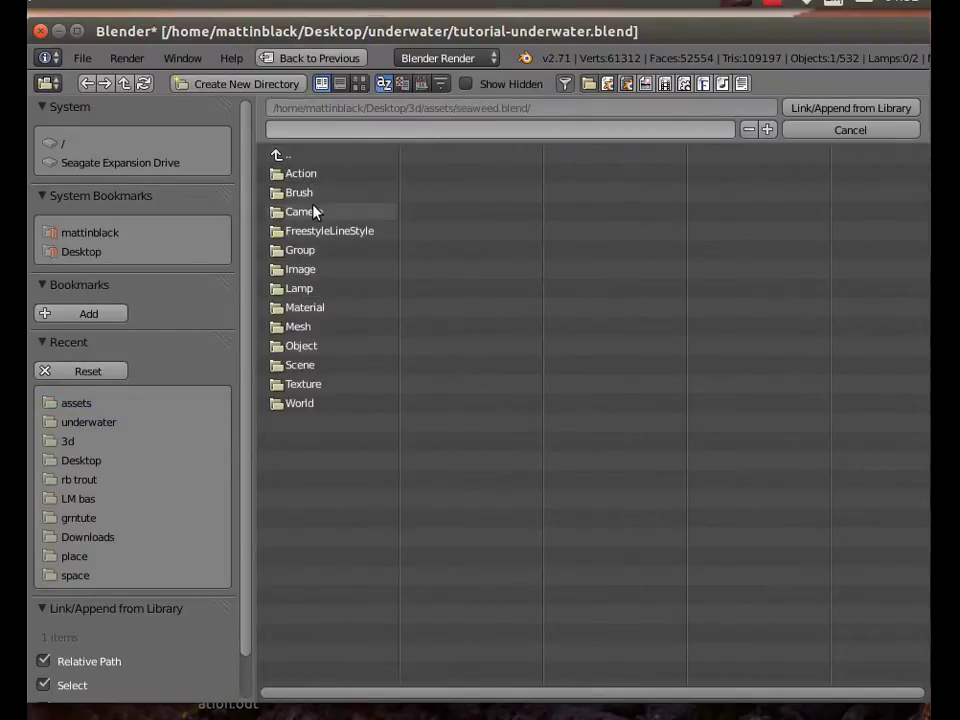
left_click(311, 345)
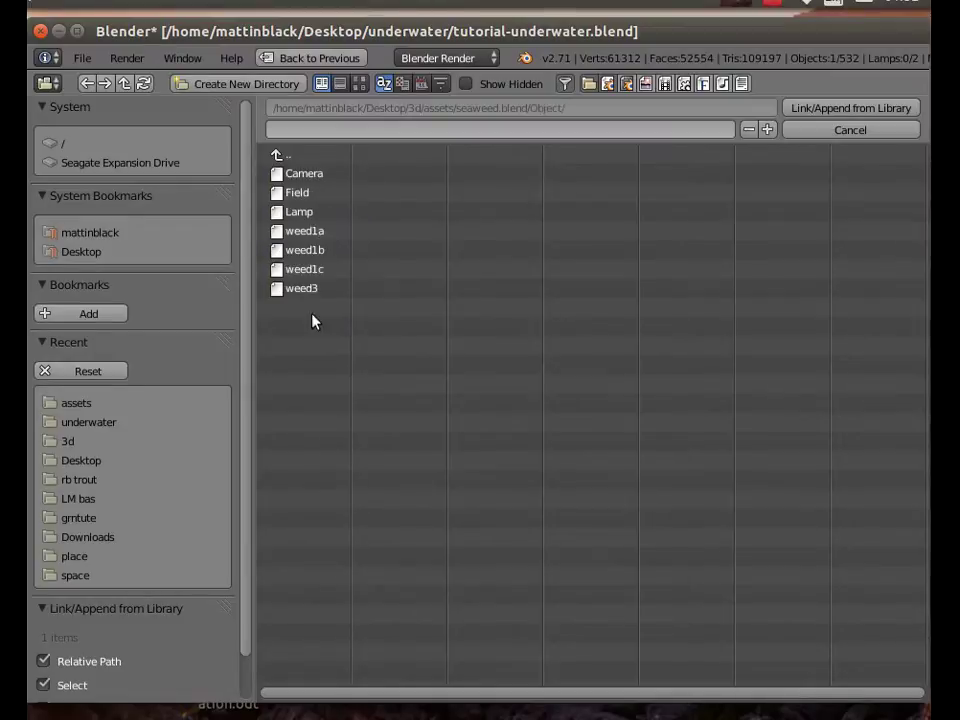
left_click(313, 194)
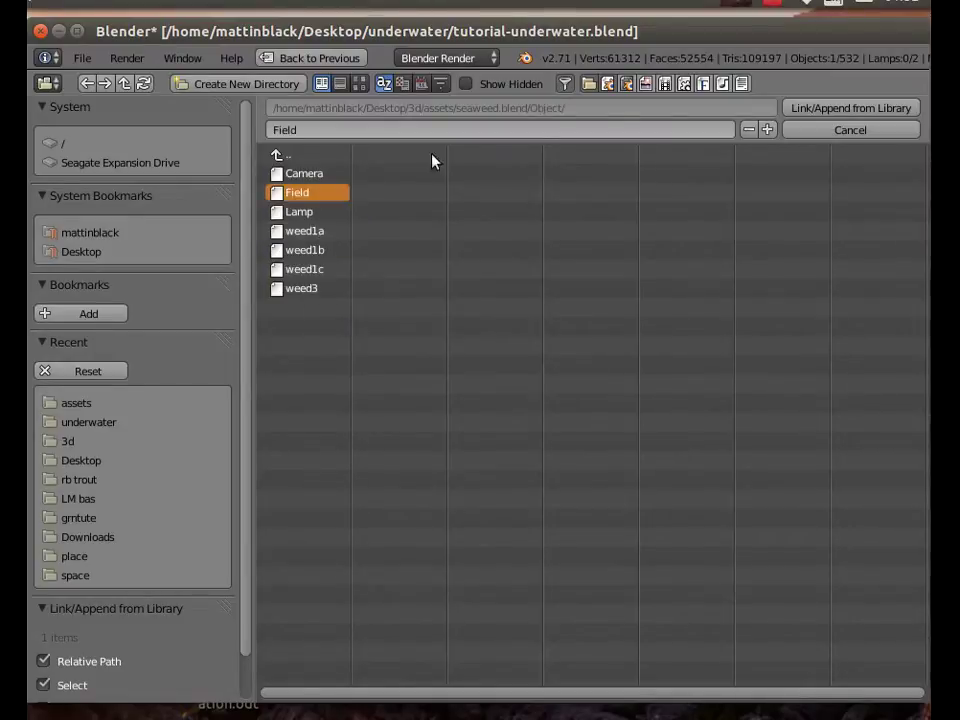
left_click(855, 112)
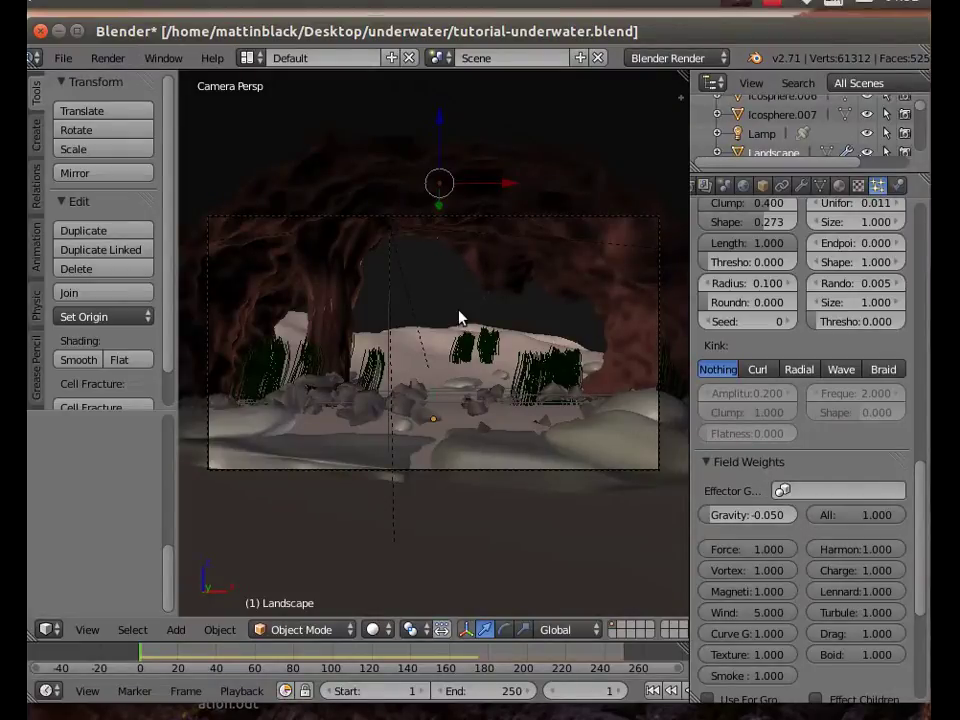
- Select the appended Field object and lower it along the Z axis into the cave opening, to a height of about 0.93
scroll(783, 134, "up", 2)
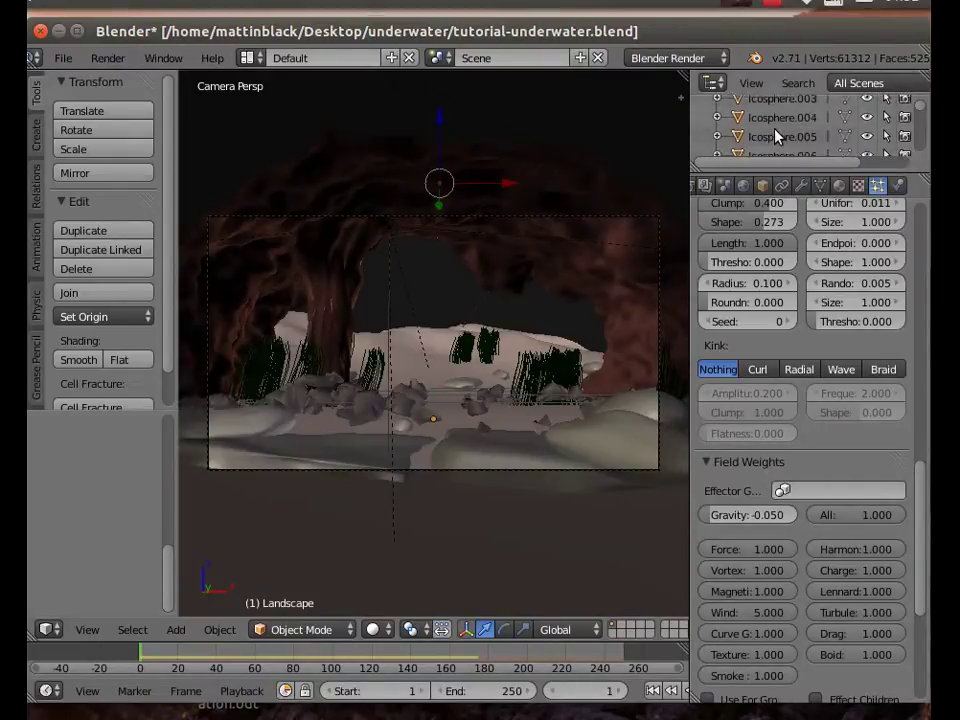
scroll(778, 136, "up", 3)
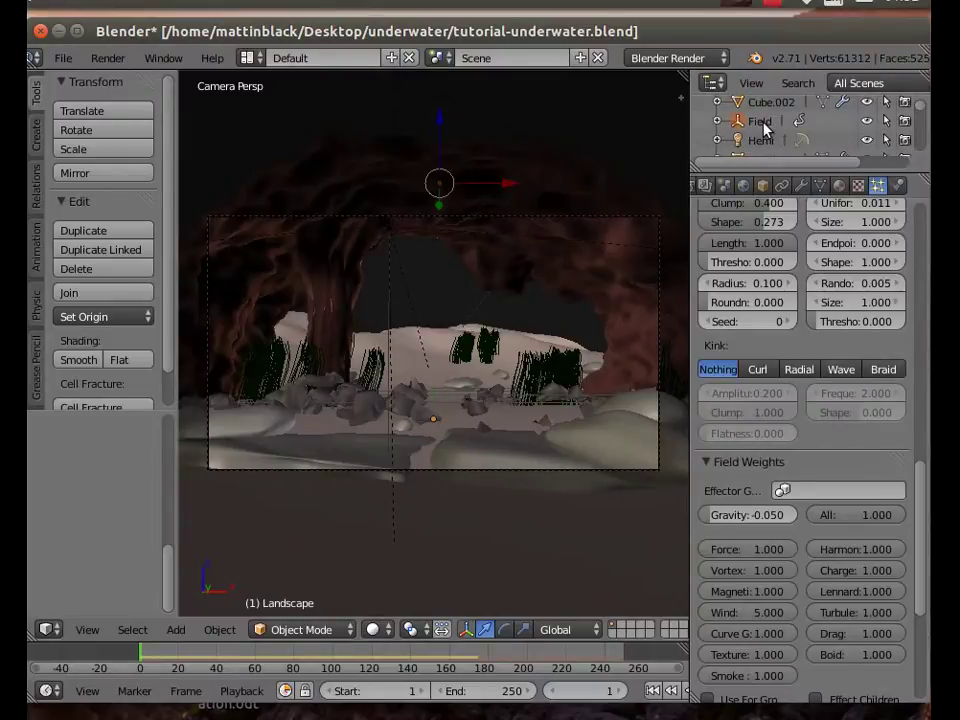
left_click(763, 124)
left_click_drag(443, 125, 444, 253)
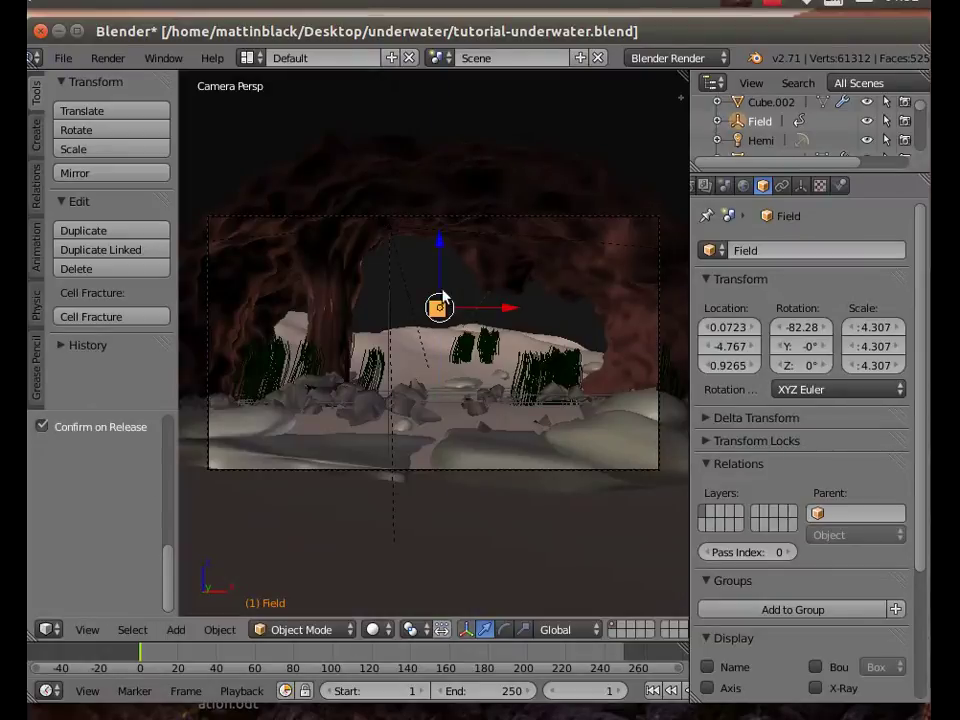
- Scale the Field object down uniformly to about 1.506 so its range surrounds the weed clumps
scroll(447, 364, "down", 8)
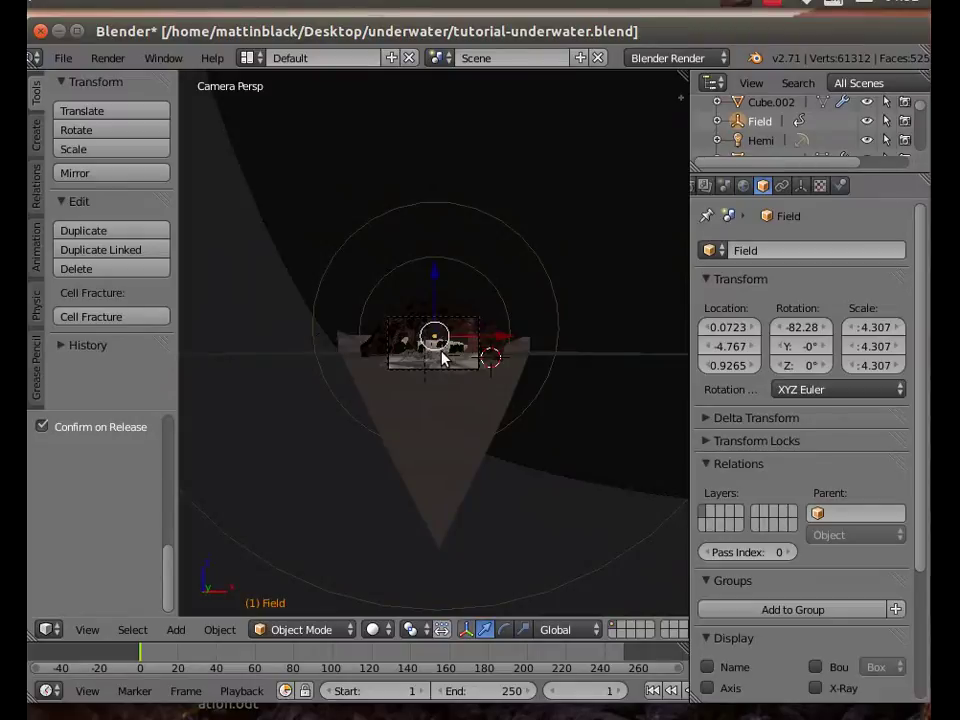
middle_click_drag(440, 357, 435, 457)
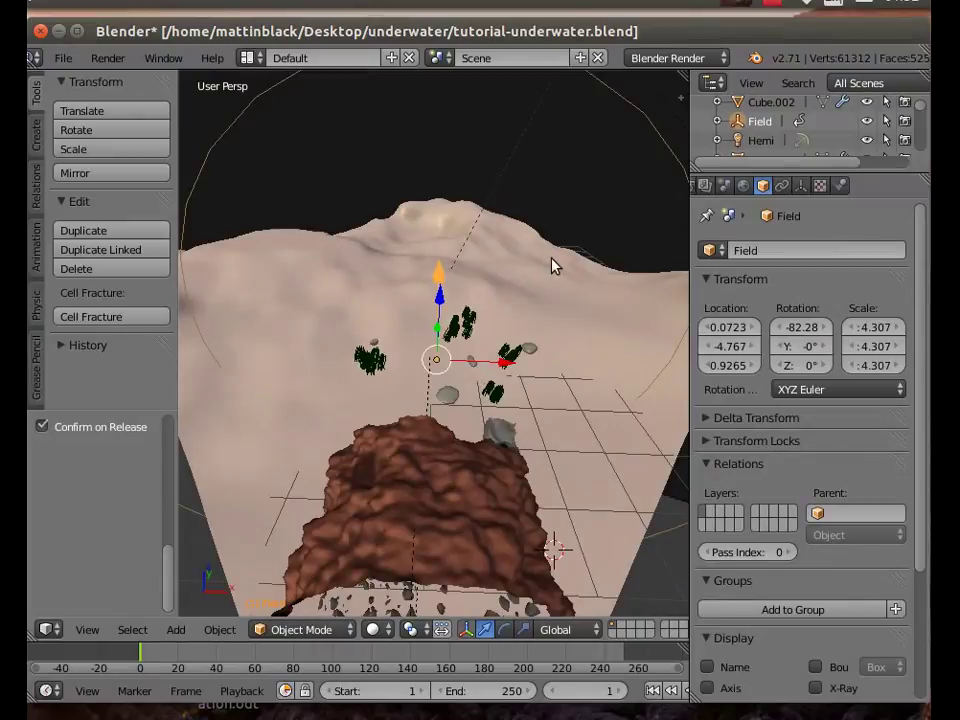
key("s")
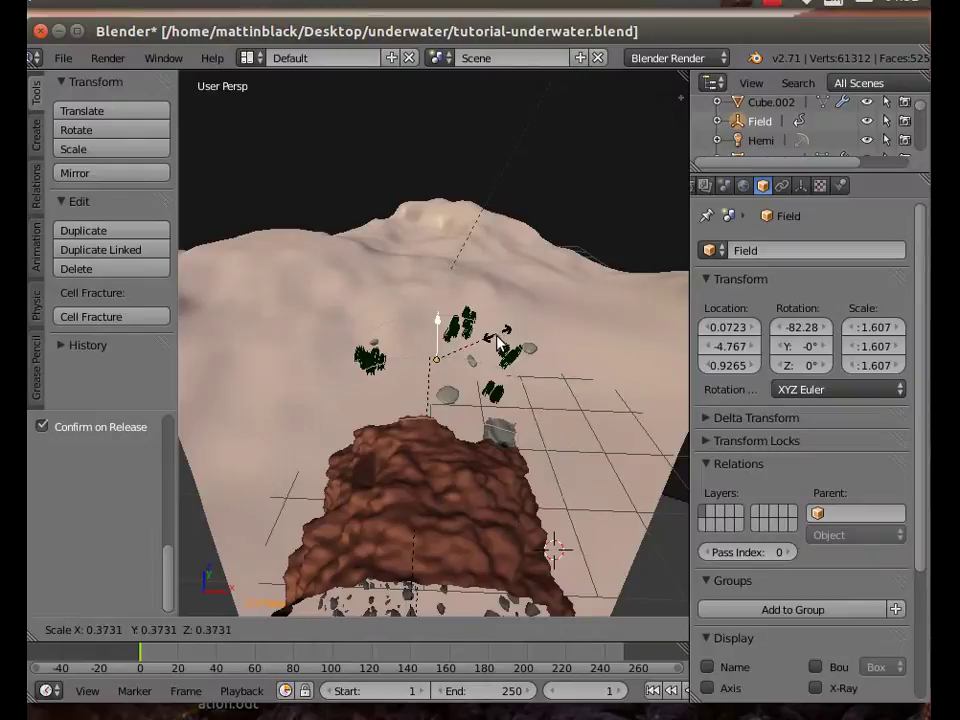
left_click(508, 347)
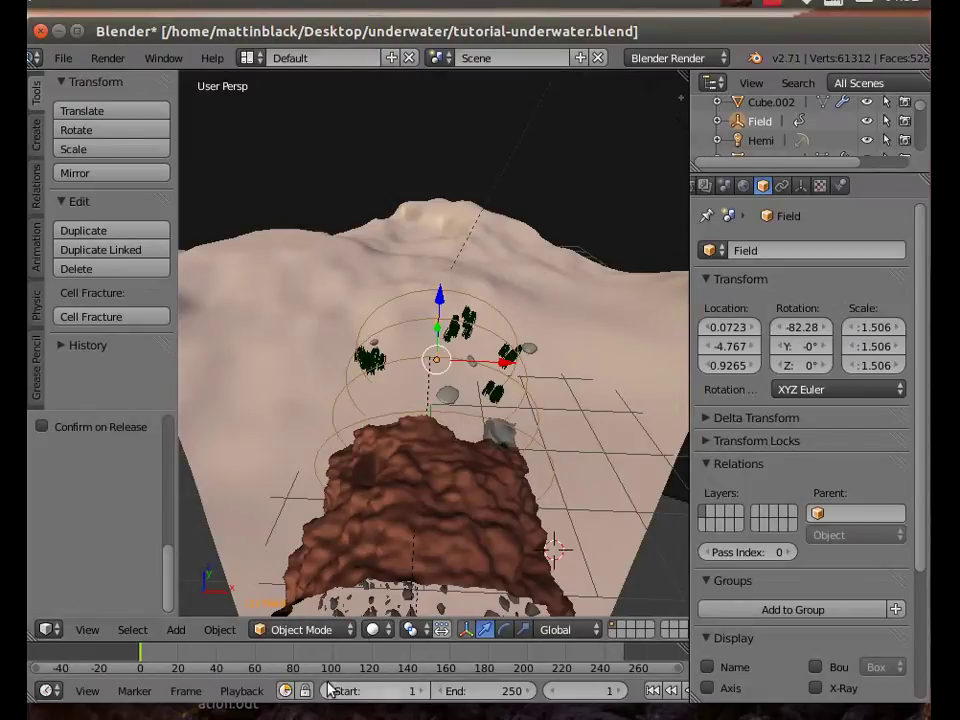
- Rotate the Field object with the rotation manipulator to about -99.73° on X, 8.085° on Y and 155.89° on Z
left_click(505, 630)
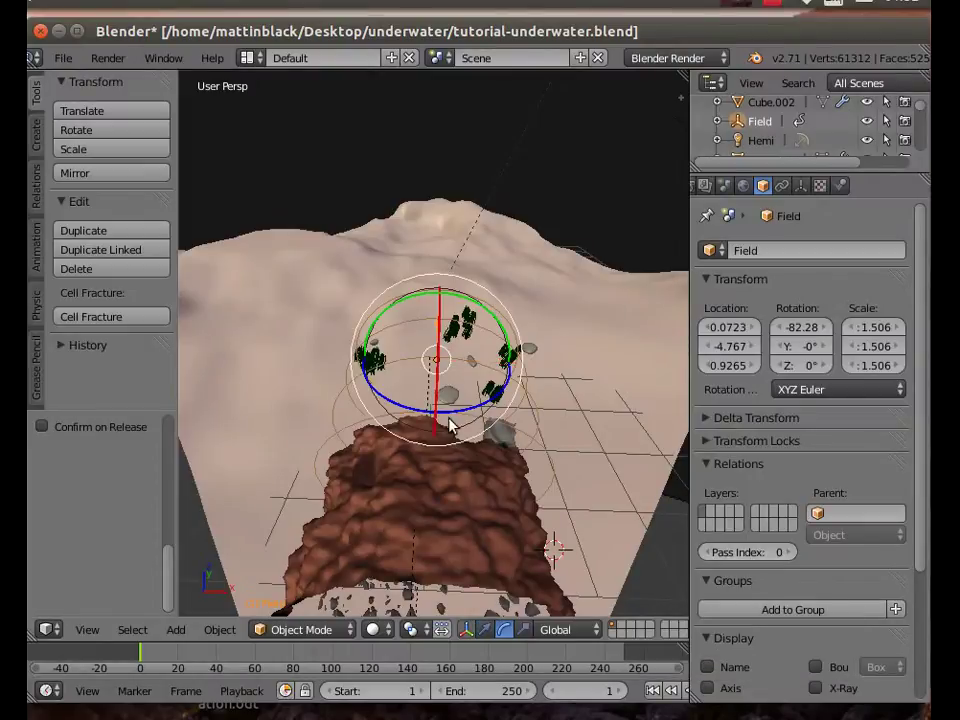
left_click_drag(450, 420, 461, 222)
middle_click_drag(448, 500, 370, 453)
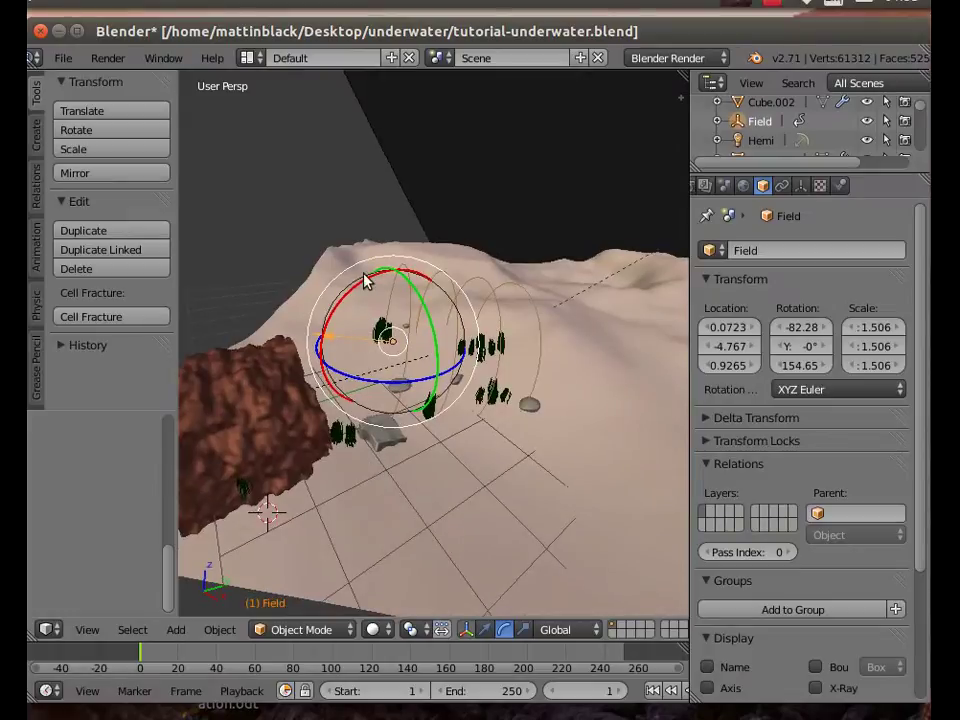
mouse_move(365, 288)
left_mouse_down()
mouse_move(350, 277)
mouse_move(340, 296)
mouse_move(350, 303)
left_mouse_up()
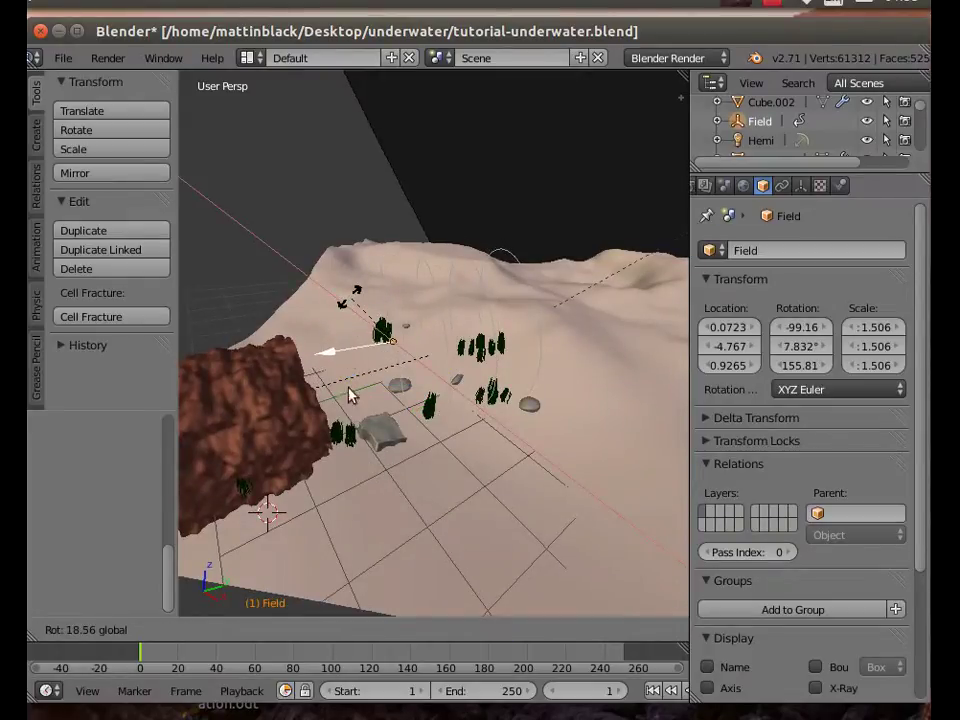
left_click_drag(353, 499, 360, 499)
middle_click_drag(360, 499, 432, 447)
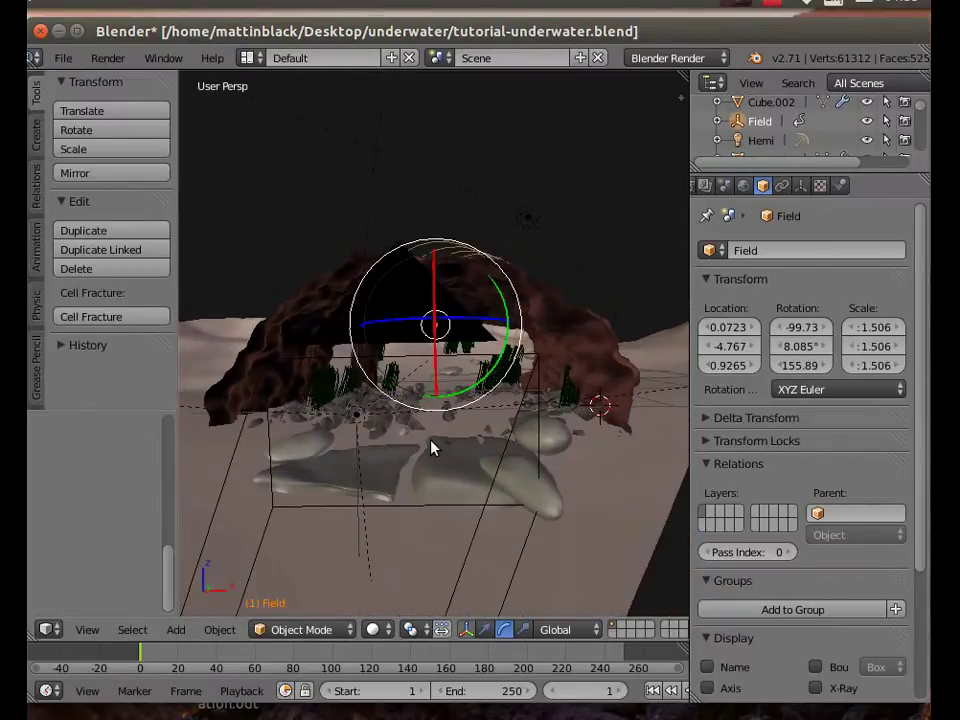
- Play the animation with the cave opening in view to check how the wind field moves the weed
scroll(435, 495, "up", 3)
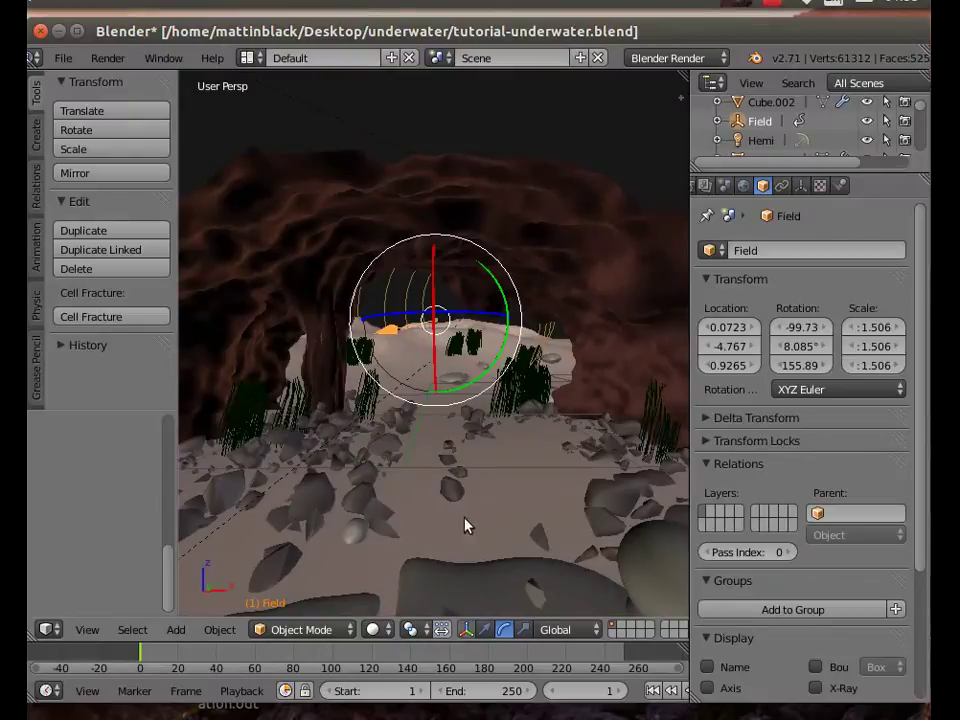
middle_click_drag(465, 523, 627, 646)
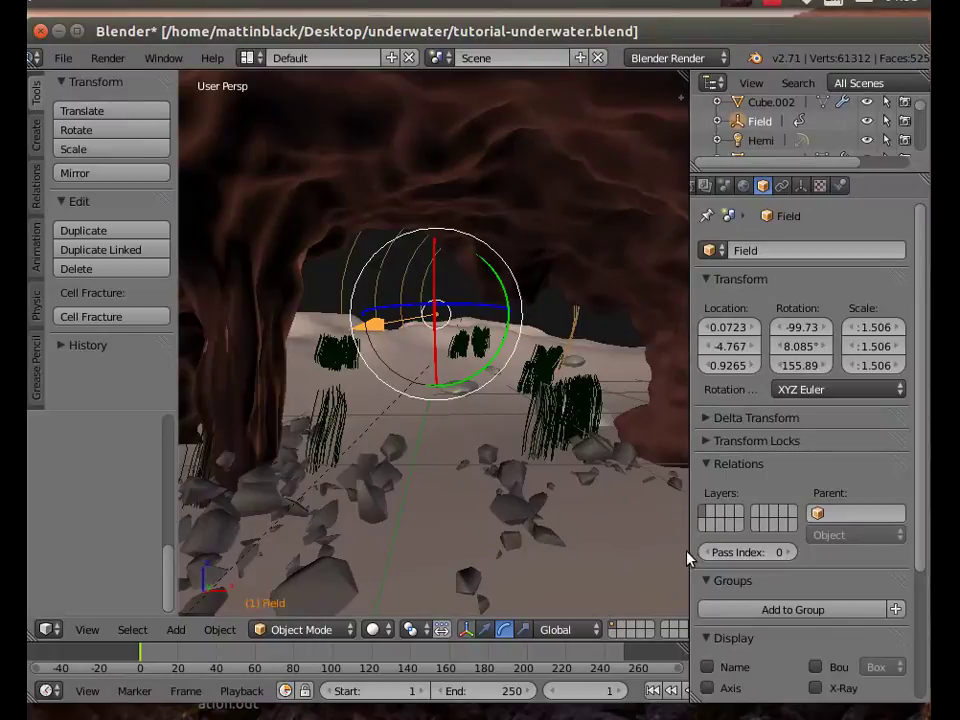
left_click_drag(690, 555, 800, 555)
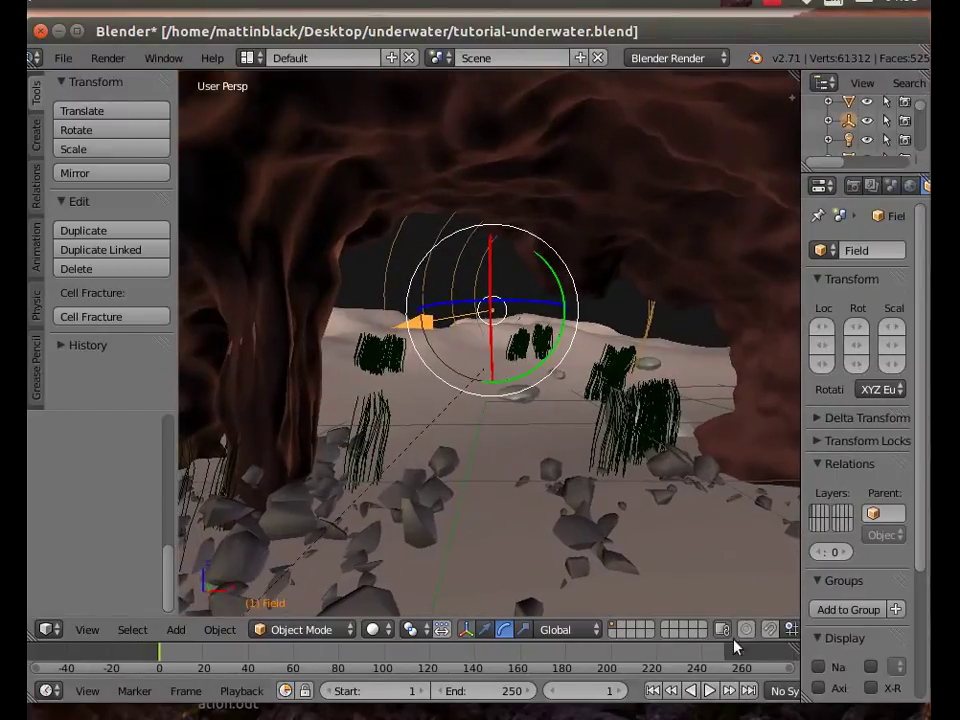
left_click(707, 691)
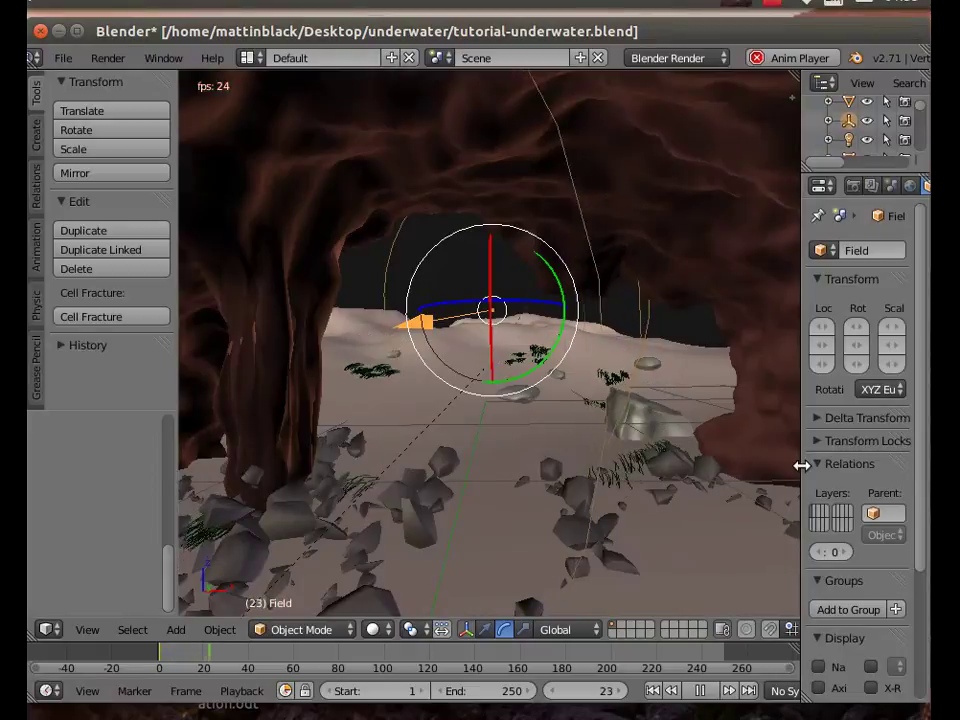
- Scale the Field object down uniformly to about 0.83 while the animation plays
left_click_drag(799, 467, 728, 480)
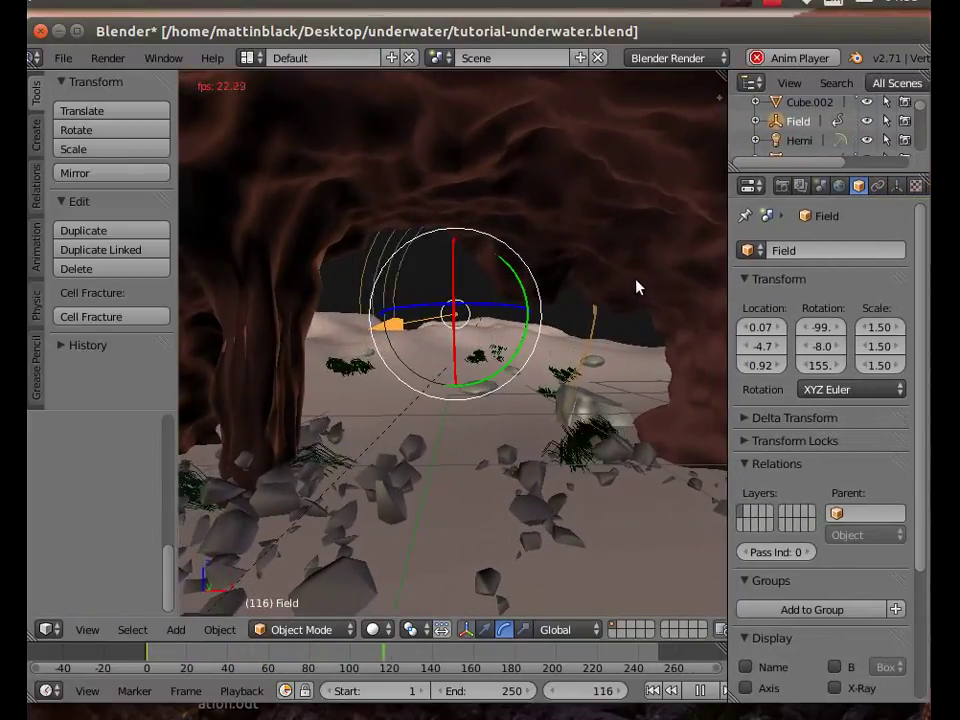
key("s")
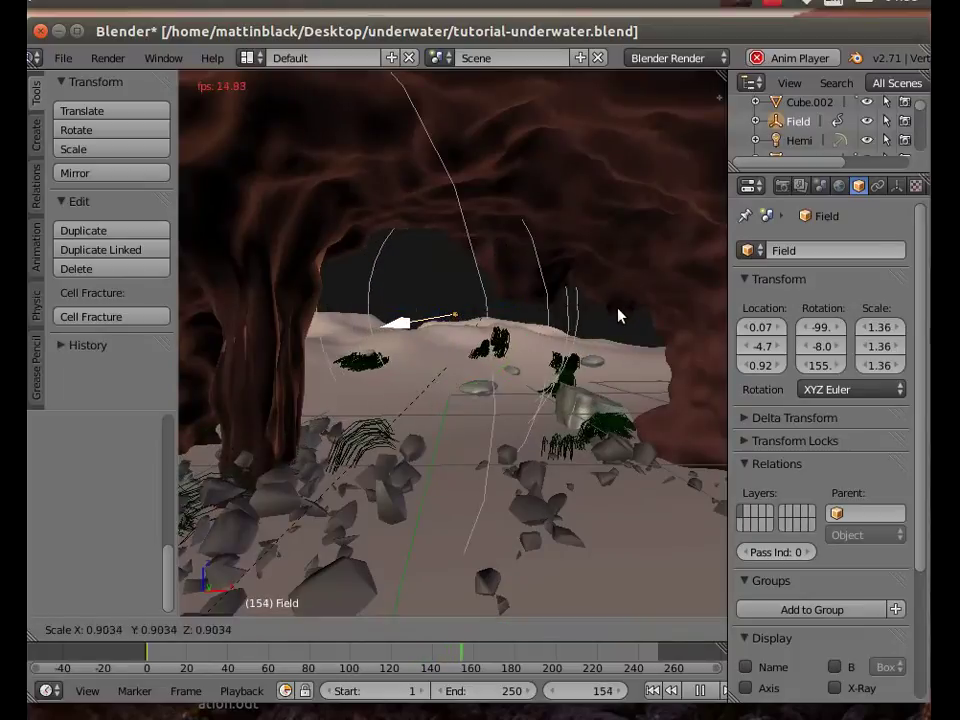
left_click(545, 362)
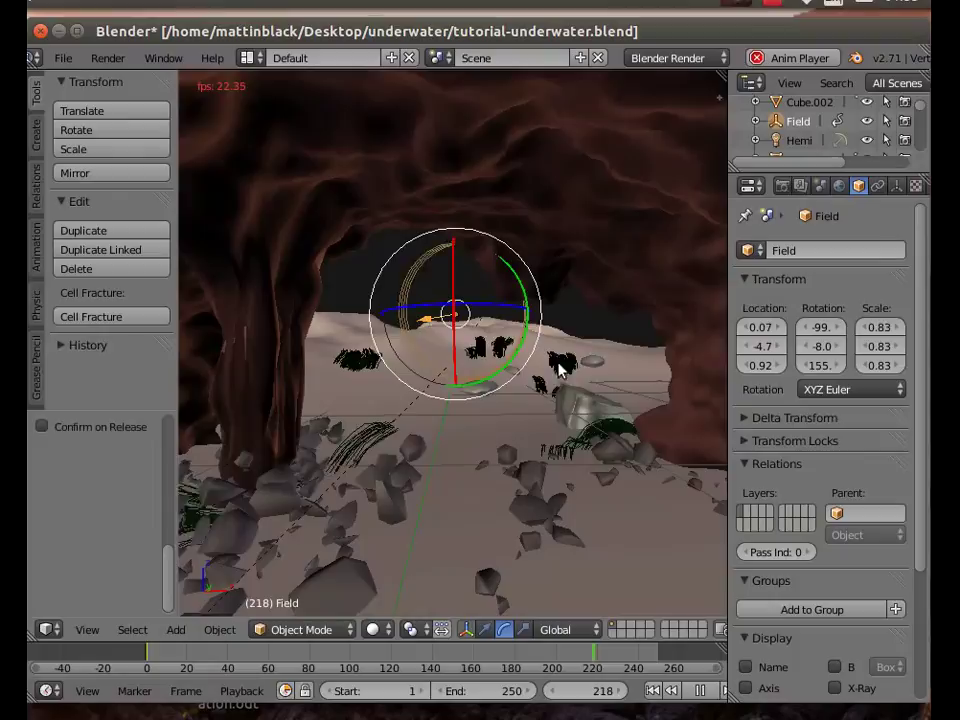
- Select the landscape and set the Wind field weight of its hair particle system to 1
scroll(915, 550, "down", 5)
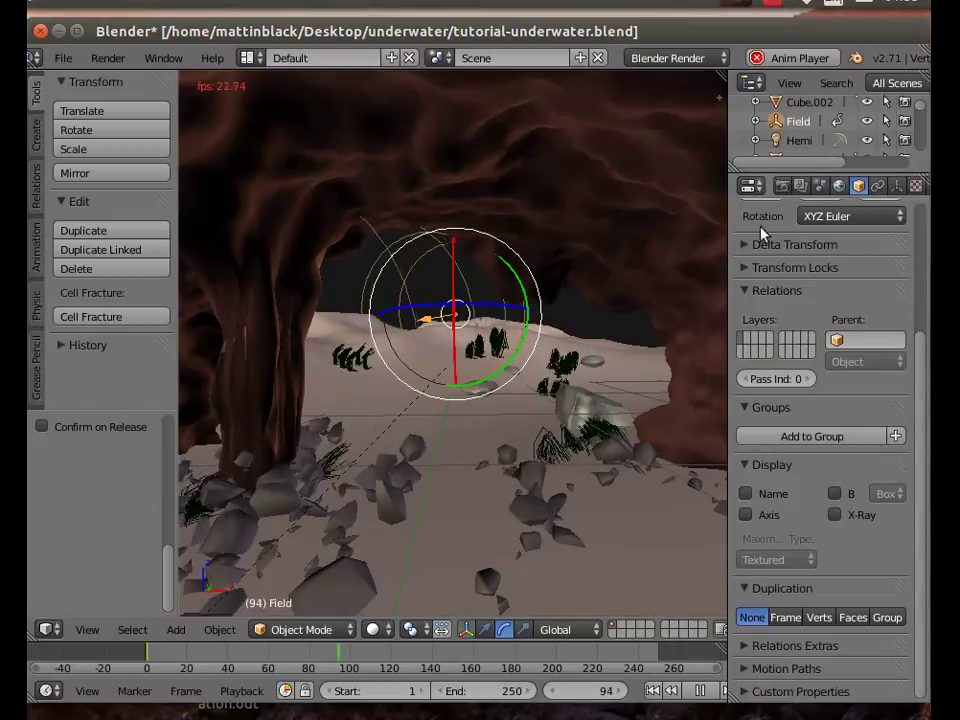
right_click(606, 523)
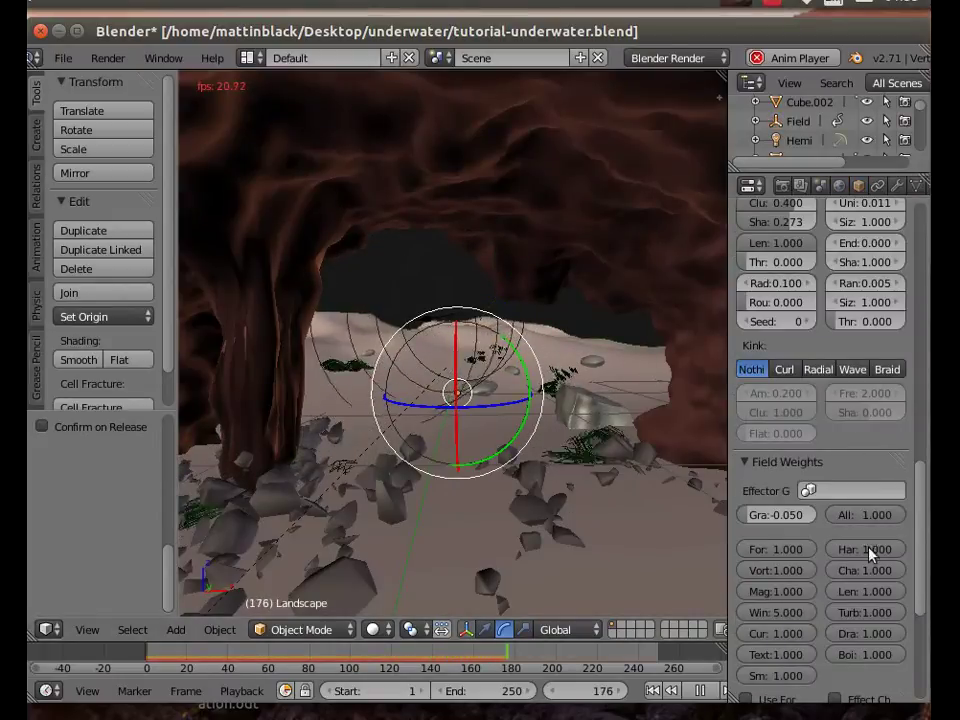
left_click(792, 613)
type("1")
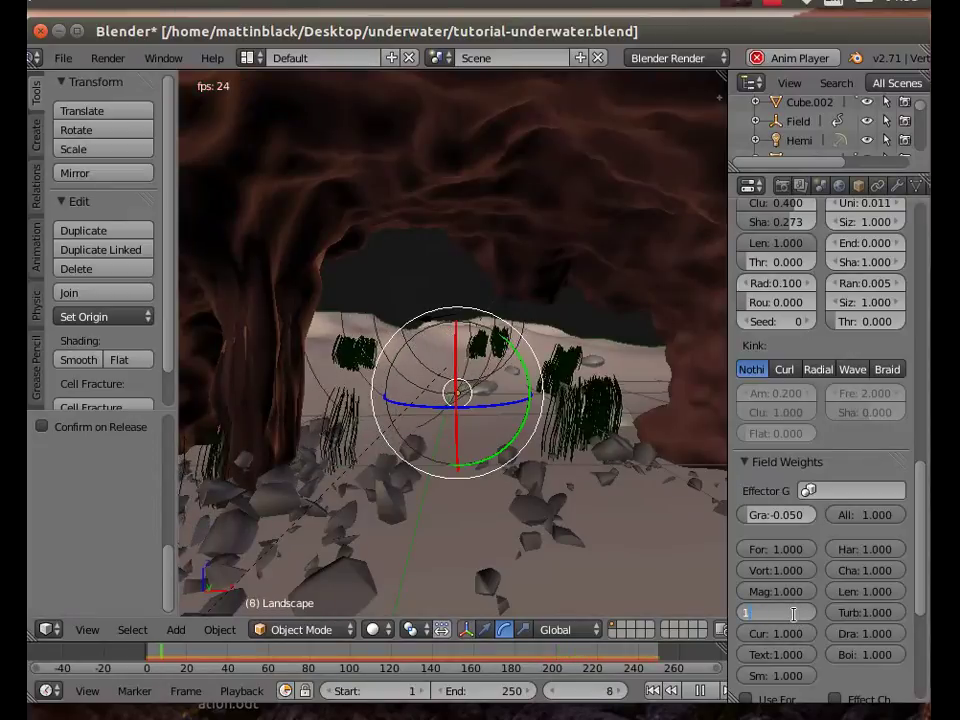
key("Return")
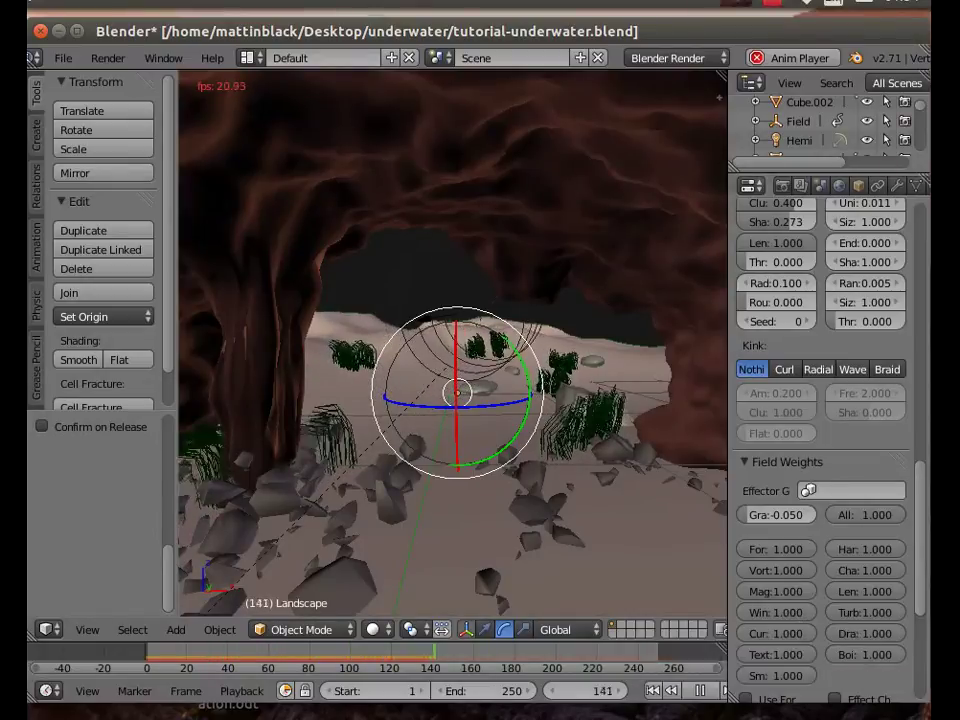
- Raise the seed of the landscape's hair particle system to 11 and restart playback from the first frame
scroll(924, 440, "up", 15)
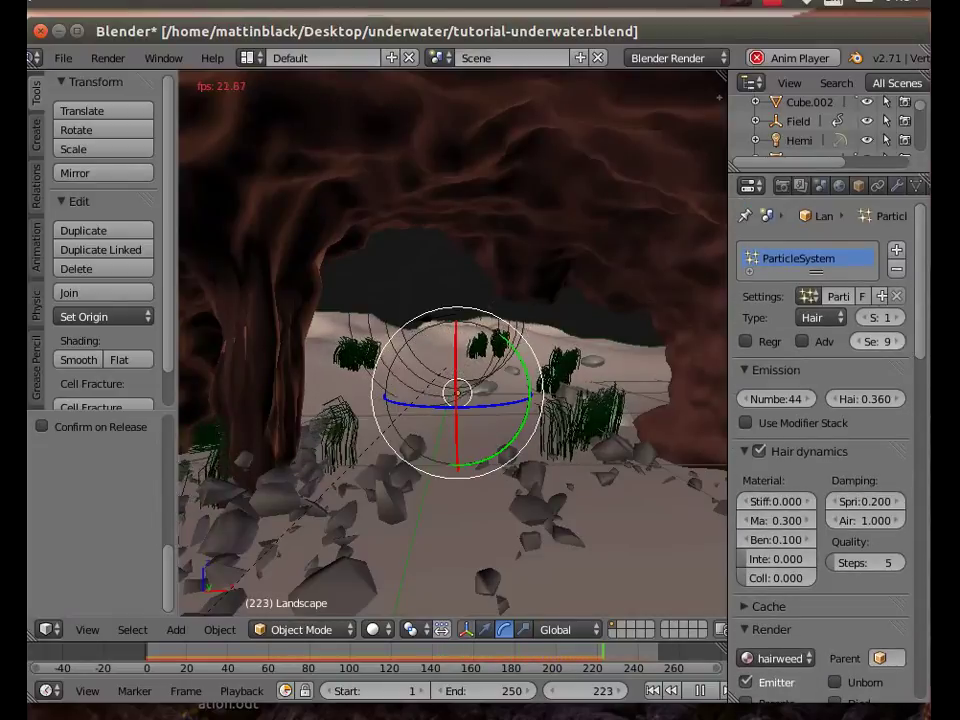
left_click(900, 341)
left_click(900, 341)
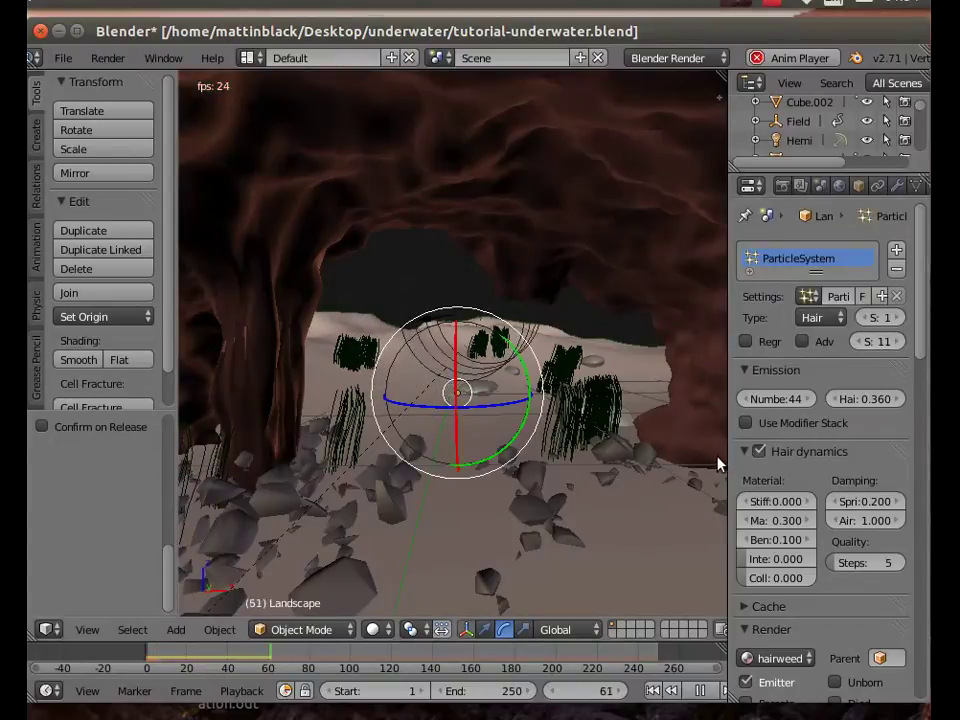
left_click(653, 691)
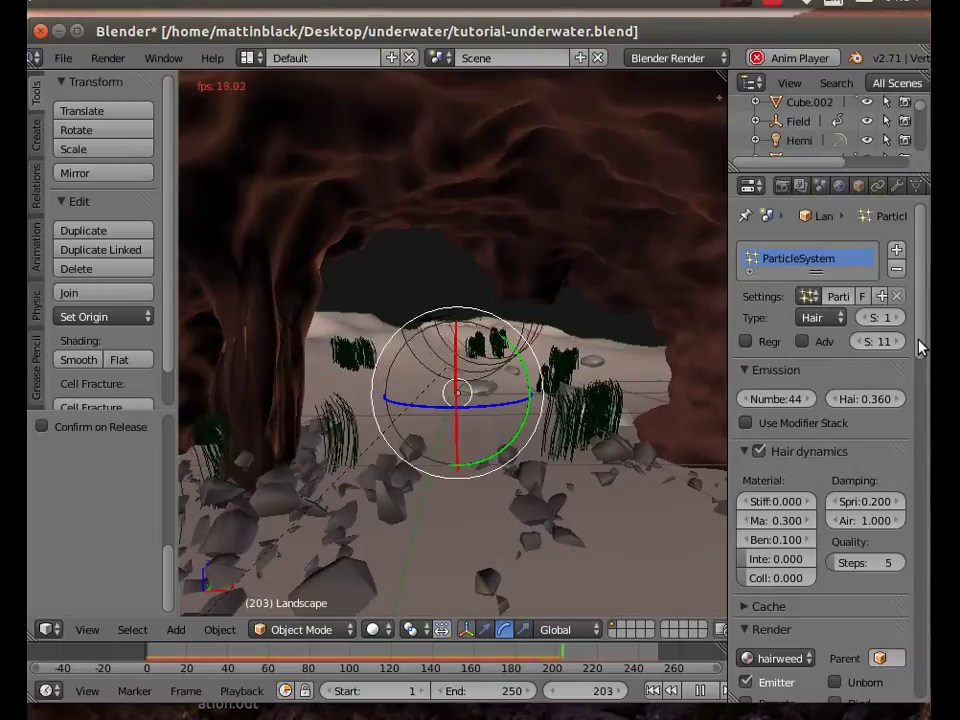
- Set the Wind field weight of the landscape's hair particle system to 0.5
left_click_drag(920, 345, 920, 665)
scroll(867, 540, "down", 1)
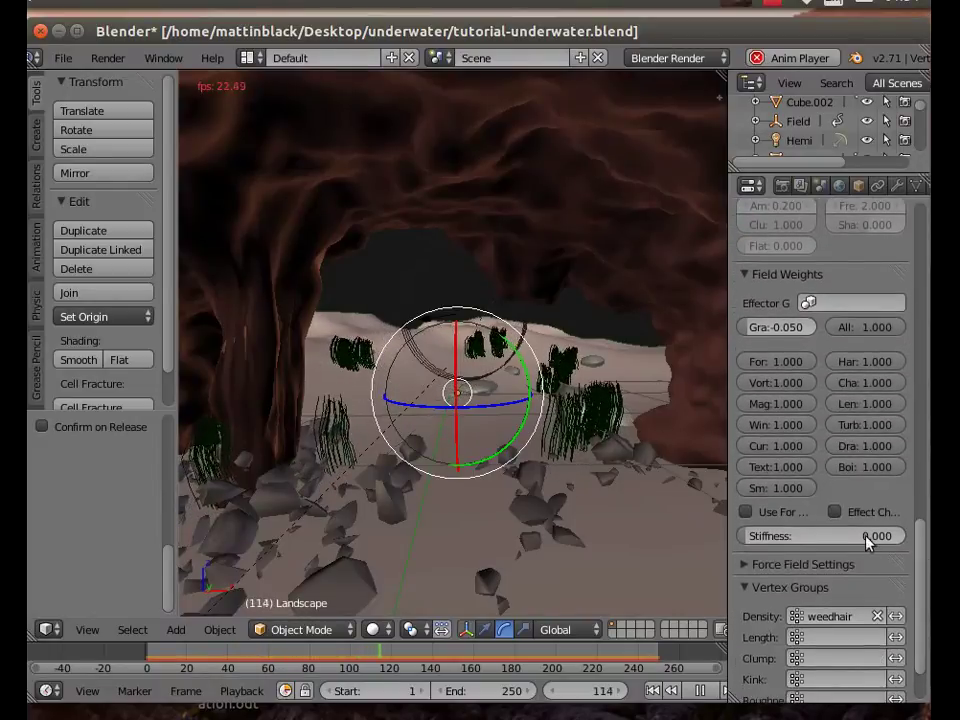
left_click(785, 426)
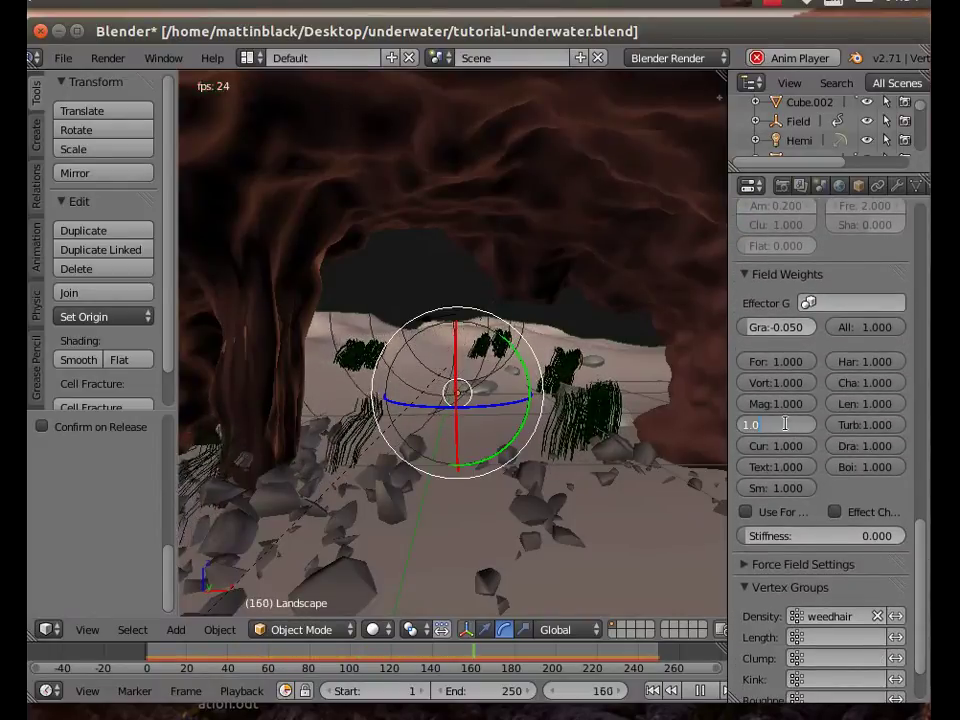
key("BackSpace")
key("Return")
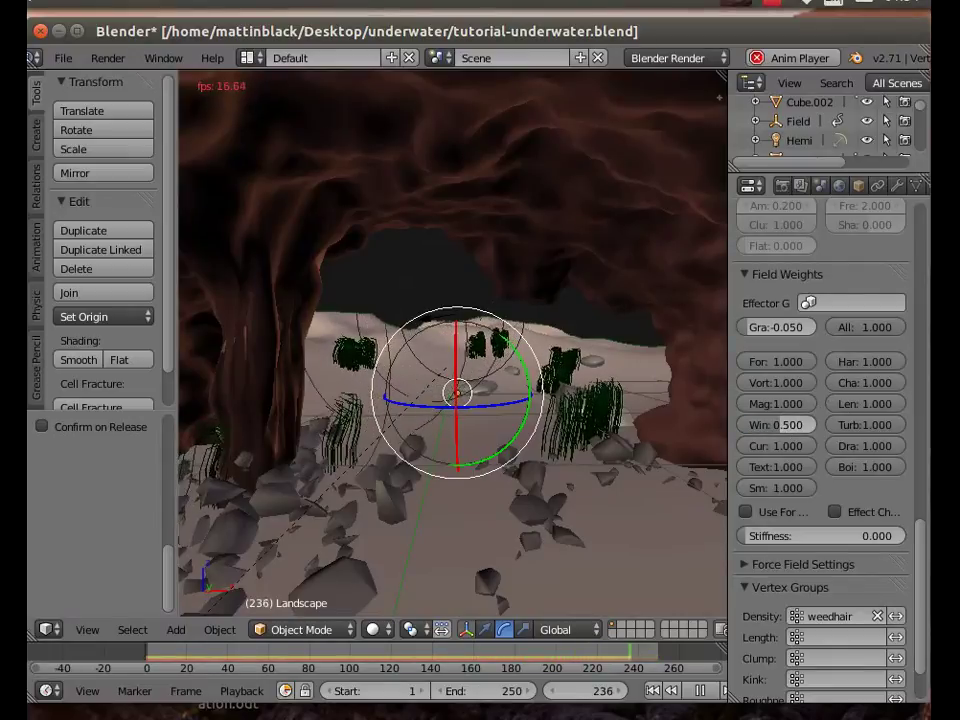
- Stop the animation at frame 194 and render a still image to check the swaying weed
left_click_drag(917, 531, 920, 333)
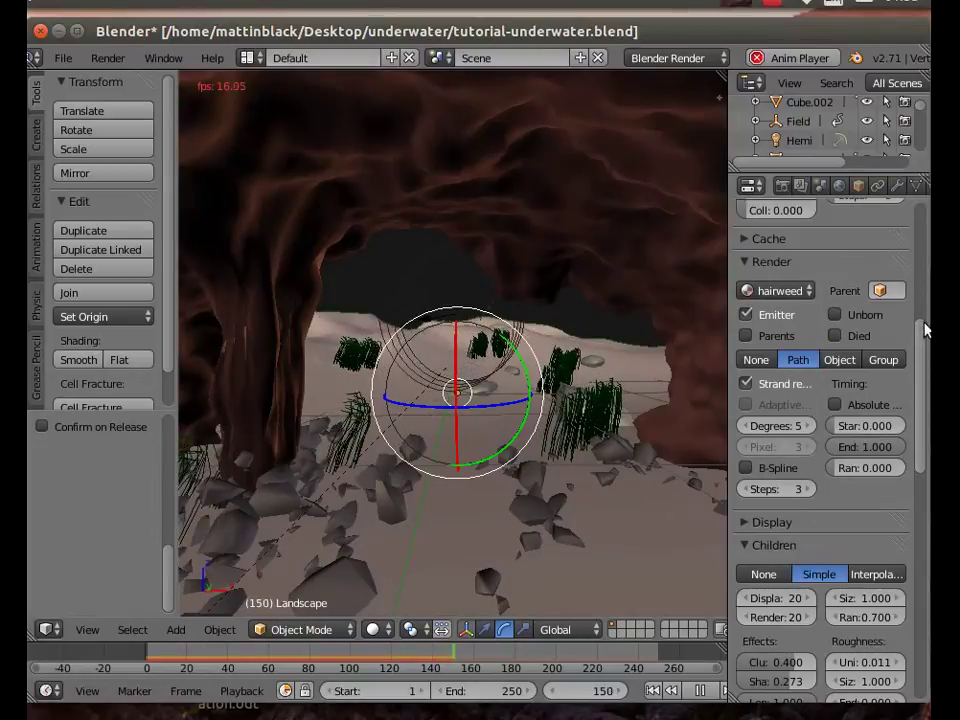
left_click(697, 694)
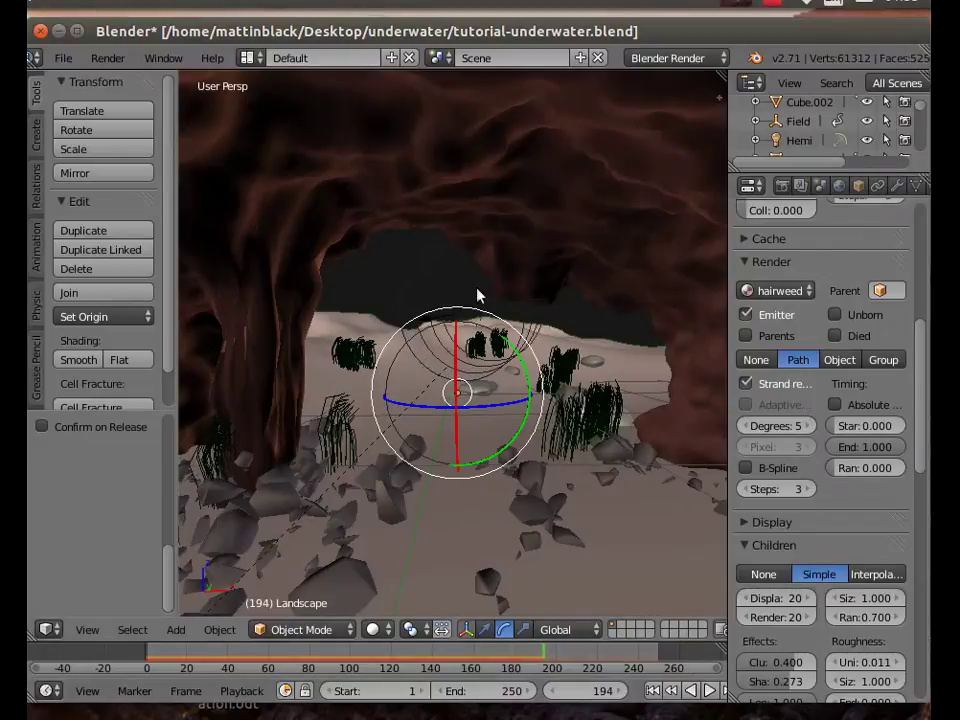
left_click(108, 58)
left_click(128, 81)
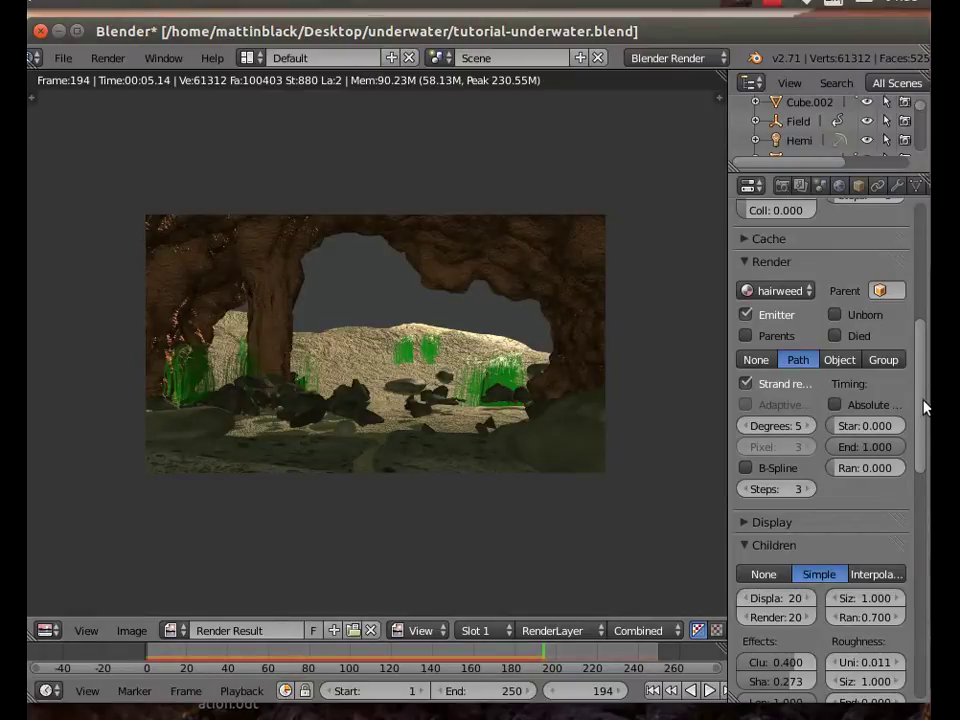
- Set the translucency of the landscape's hairweed material to about 0.206 and render the frame again
left_click_drag(924, 403, 924, 230)
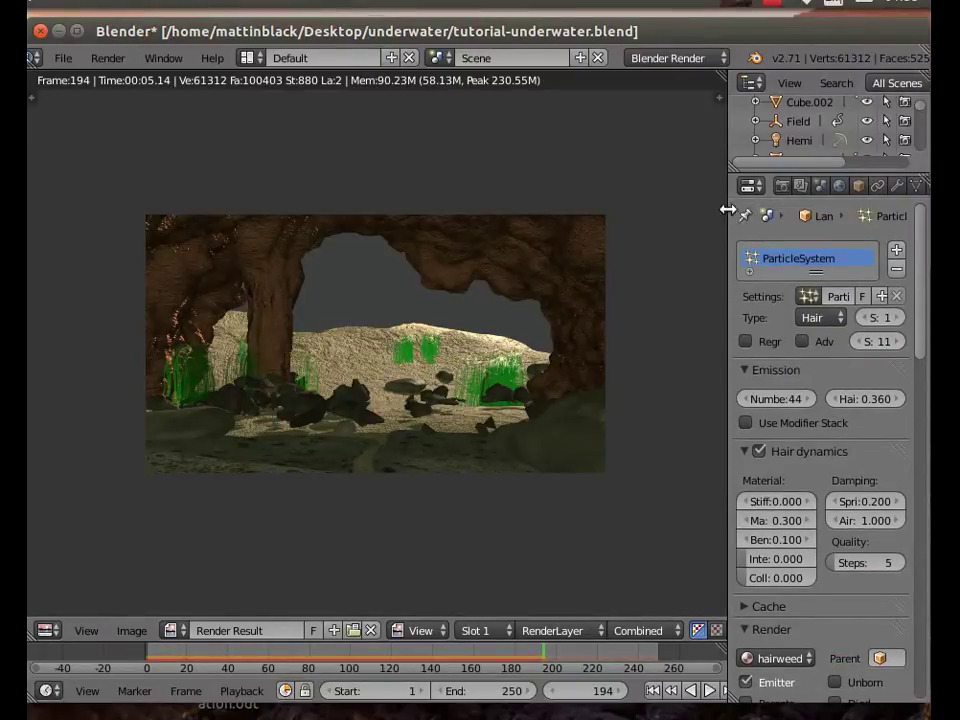
left_click_drag(730, 214, 617, 211)
left_click(823, 187)
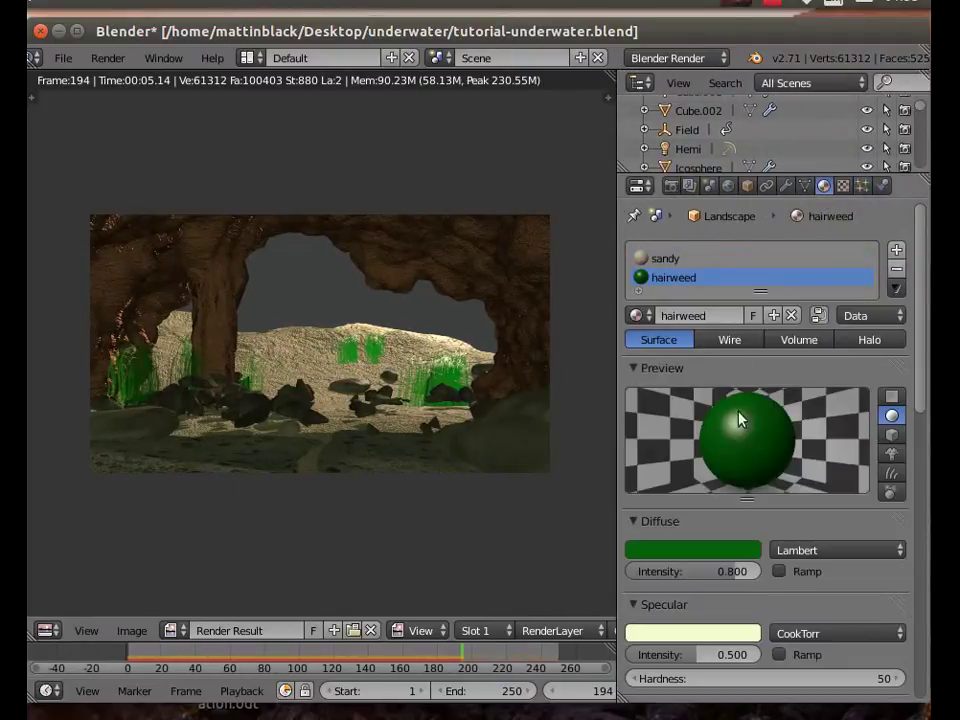
left_click_drag(918, 385, 917, 552)
left_click_drag(690, 396, 618, 396)
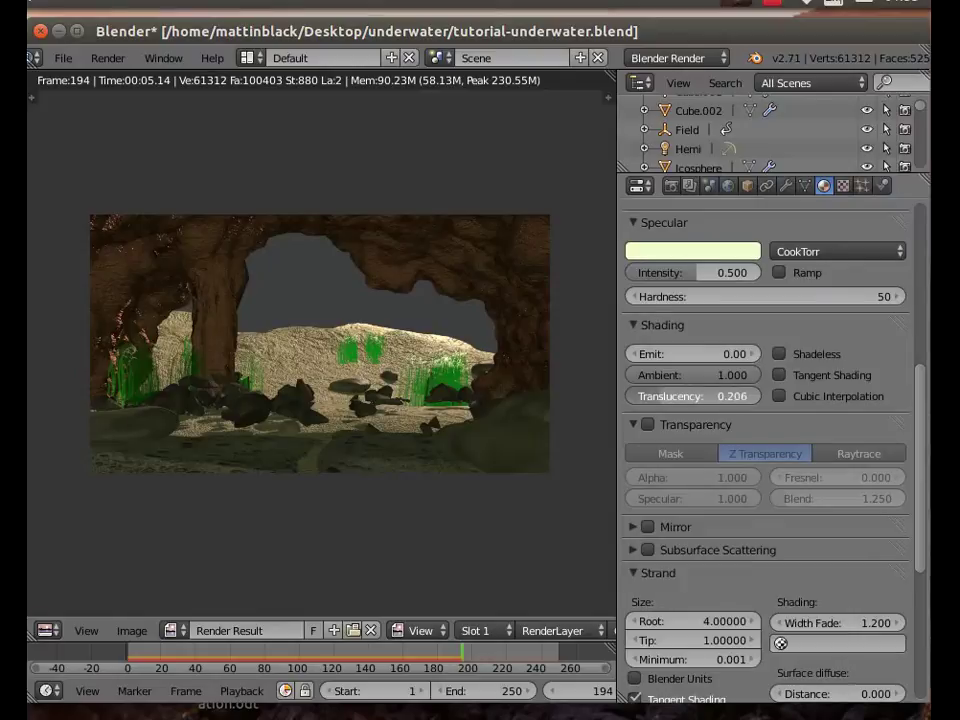
left_click(107, 58)
left_click(120, 79)
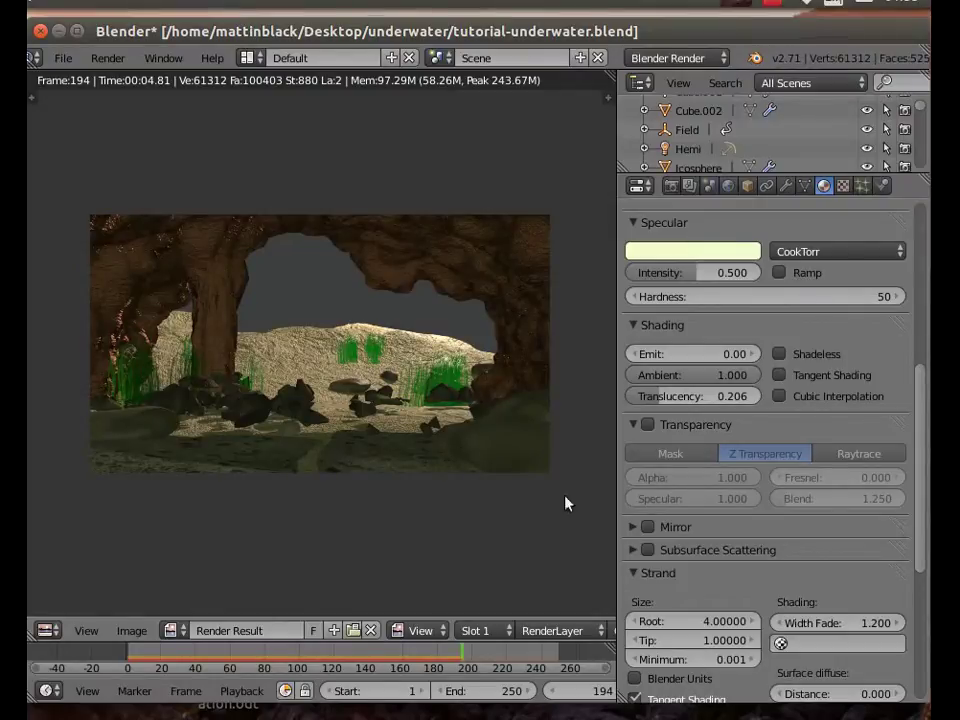
- Lower the hairweed material's specular intensity to about 0.139 and render the frame again
scroll(910, 440, "down", 3)
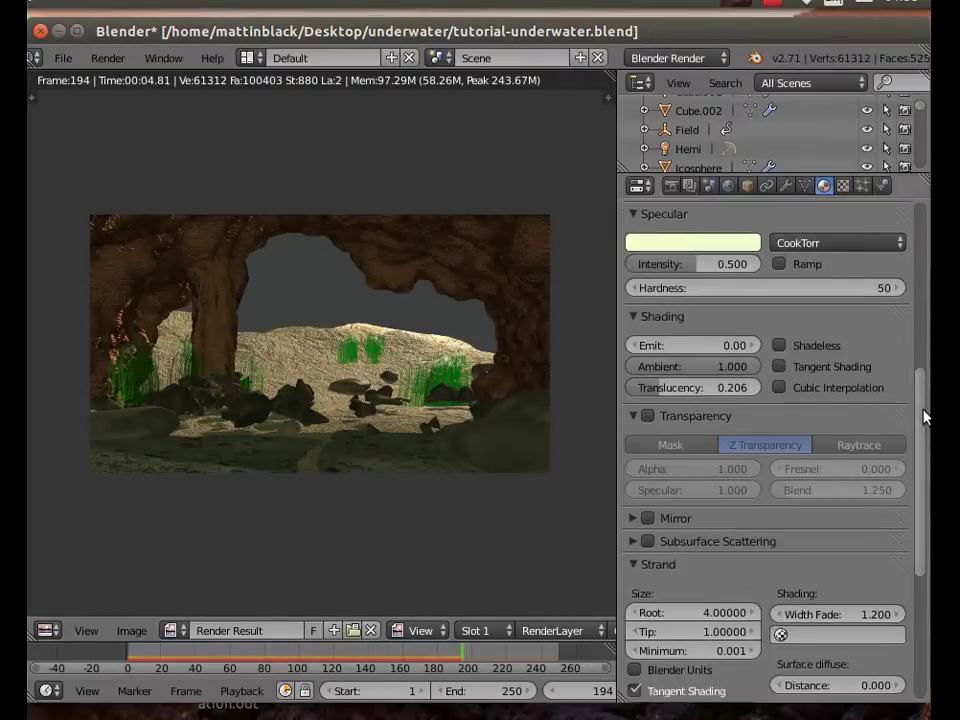
scroll(905, 500, "down", 4)
scroll(898, 515, "up", 2)
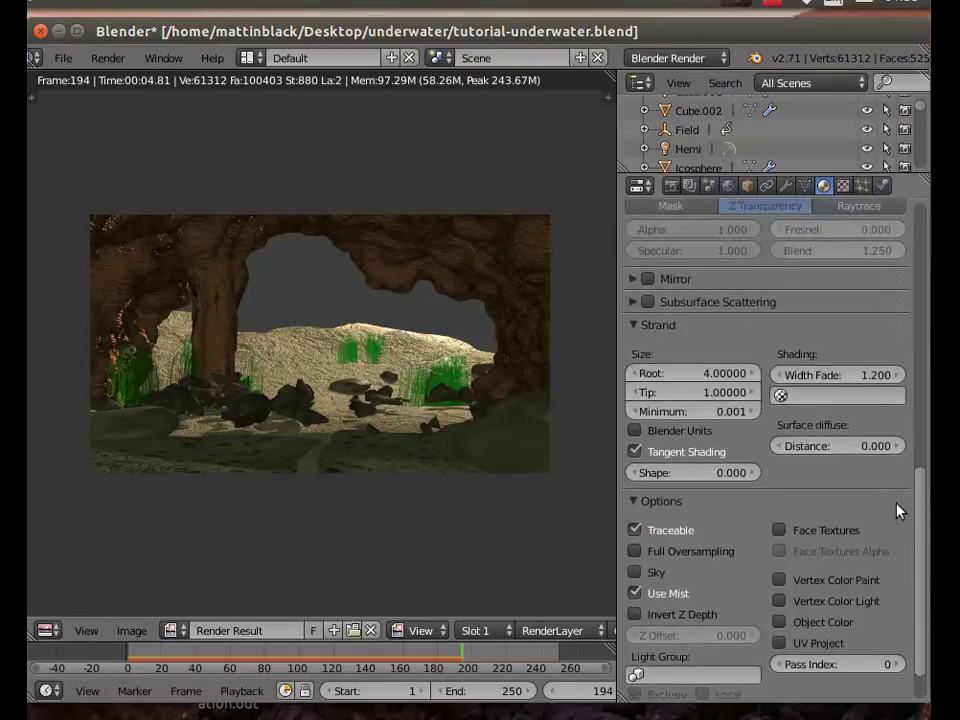
scroll(898, 490, "up", 10)
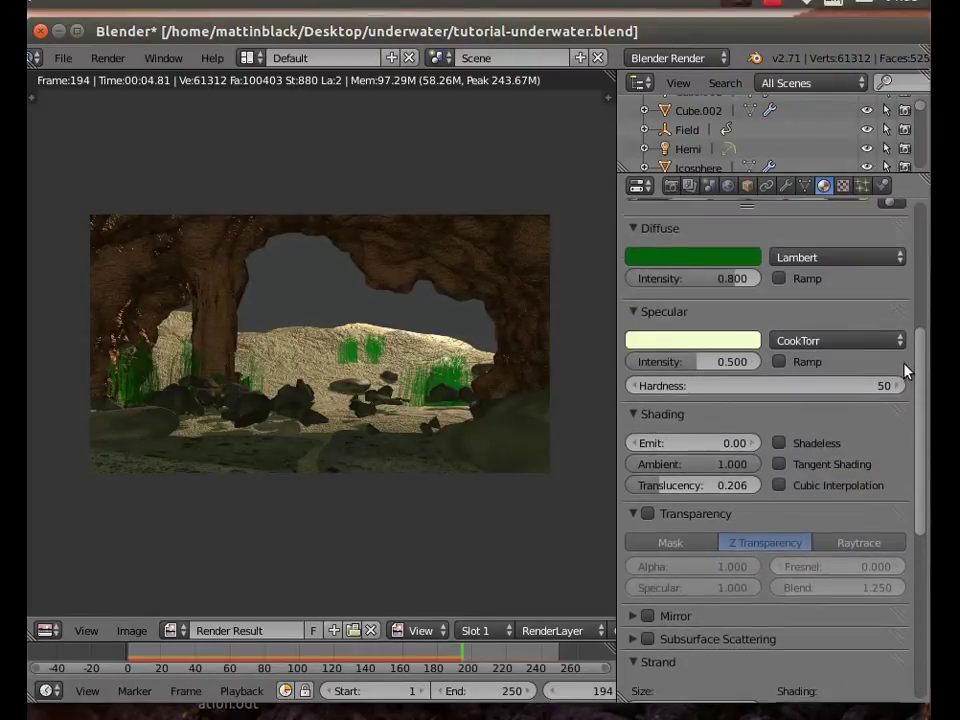
left_click_drag(908, 305, 908, 304)
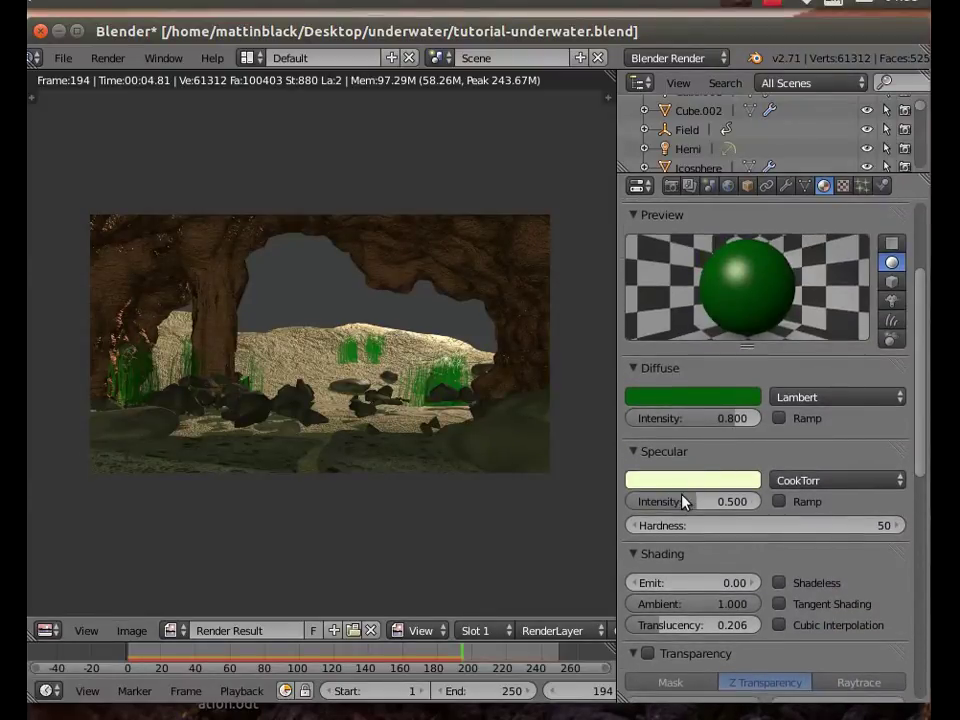
left_click_drag(690, 502, 641, 502)
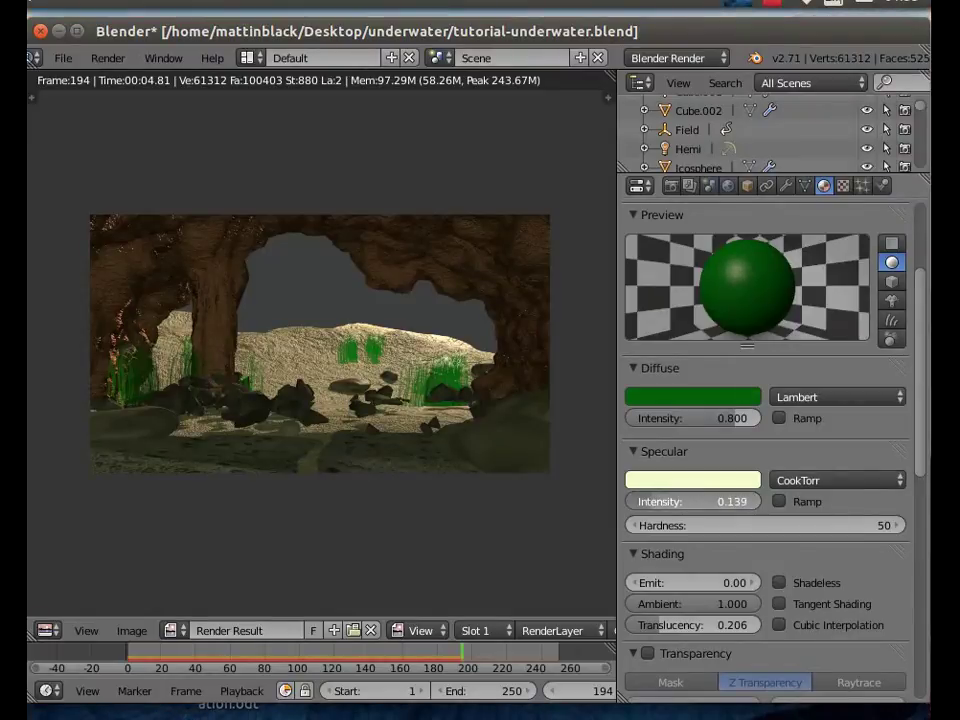
left_click(109, 58)
left_click(105, 80)
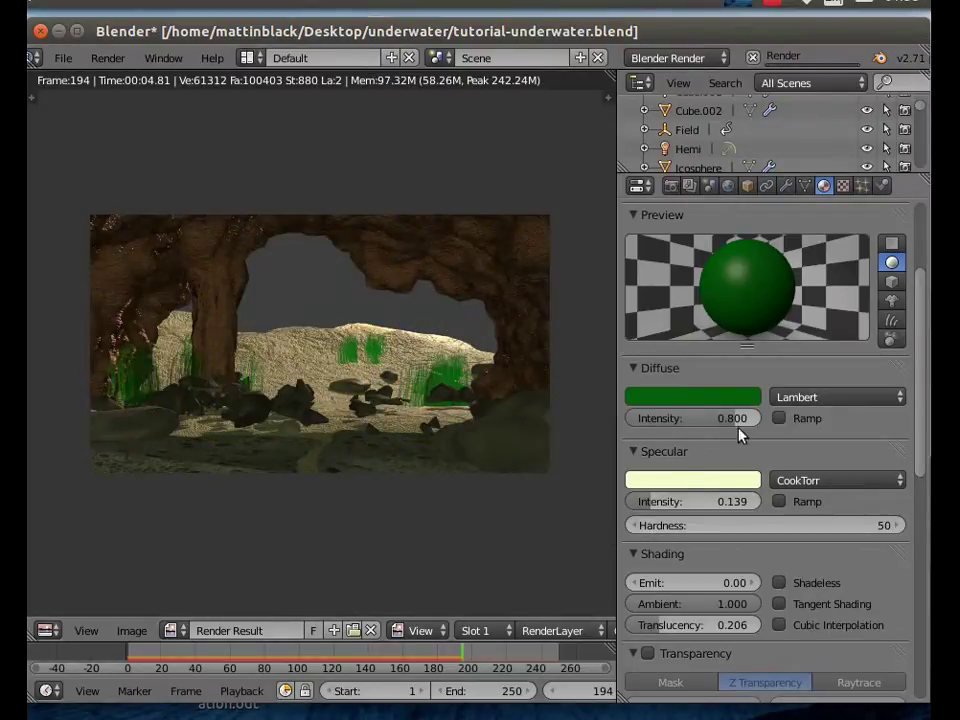
- Darken the green diffuse colour of the landscape's hairweed material and add a new Clouds texture to it
left_click(722, 403)
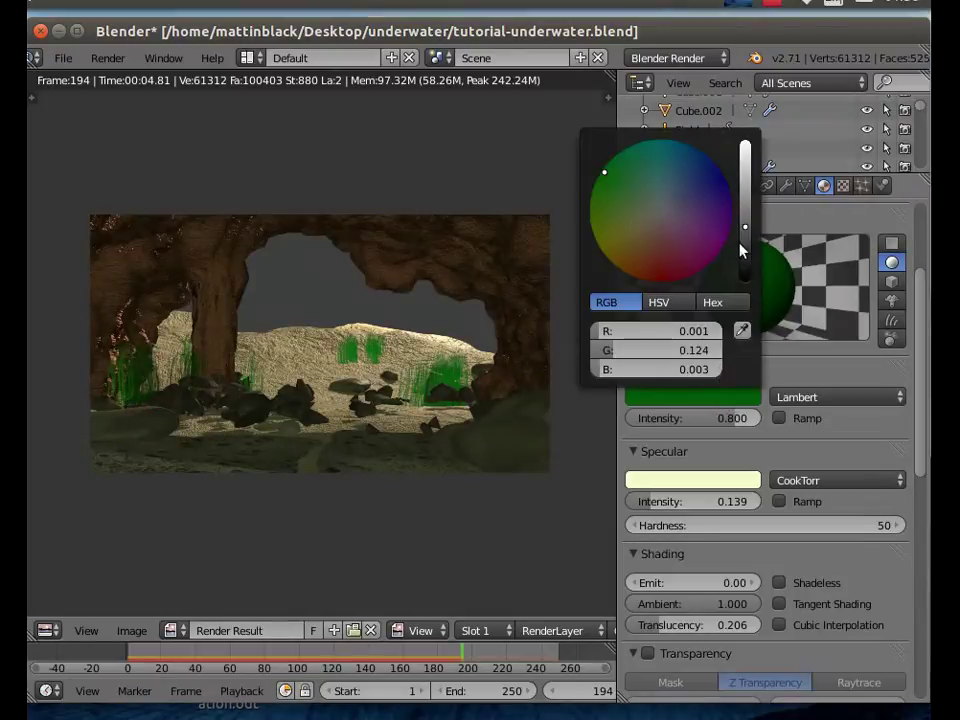
left_click_drag(751, 228, 745, 241)
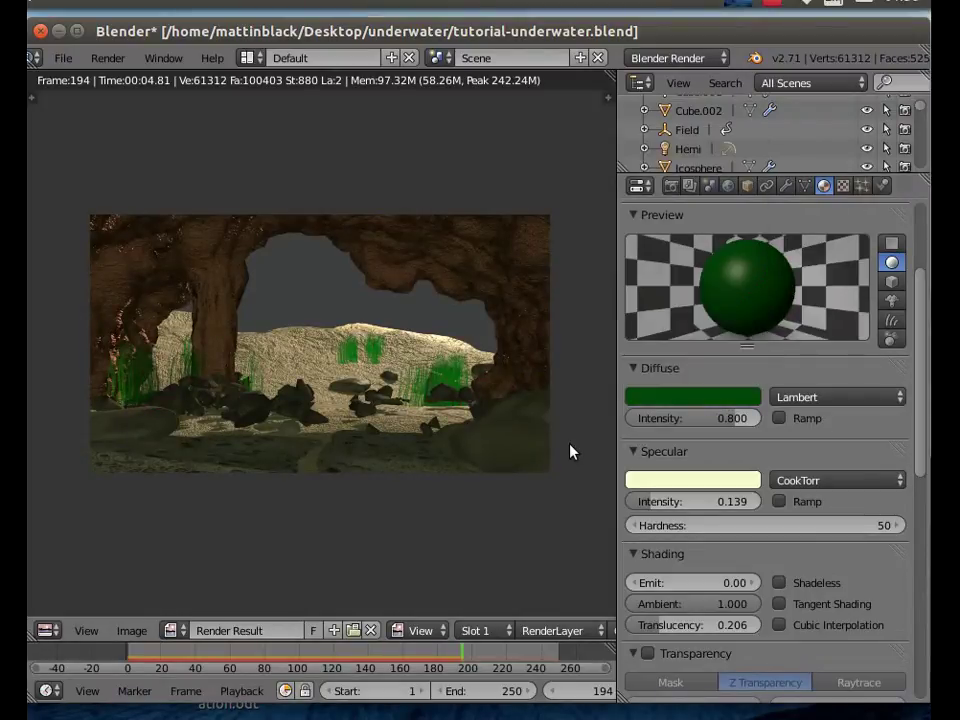
left_click(843, 185)
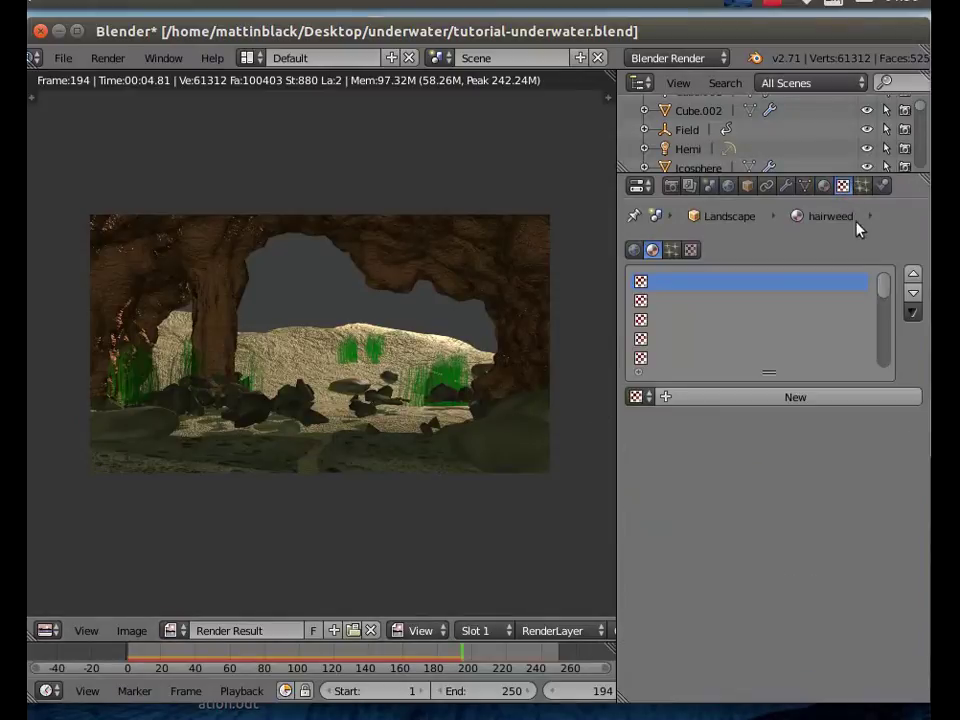
left_click(668, 398)
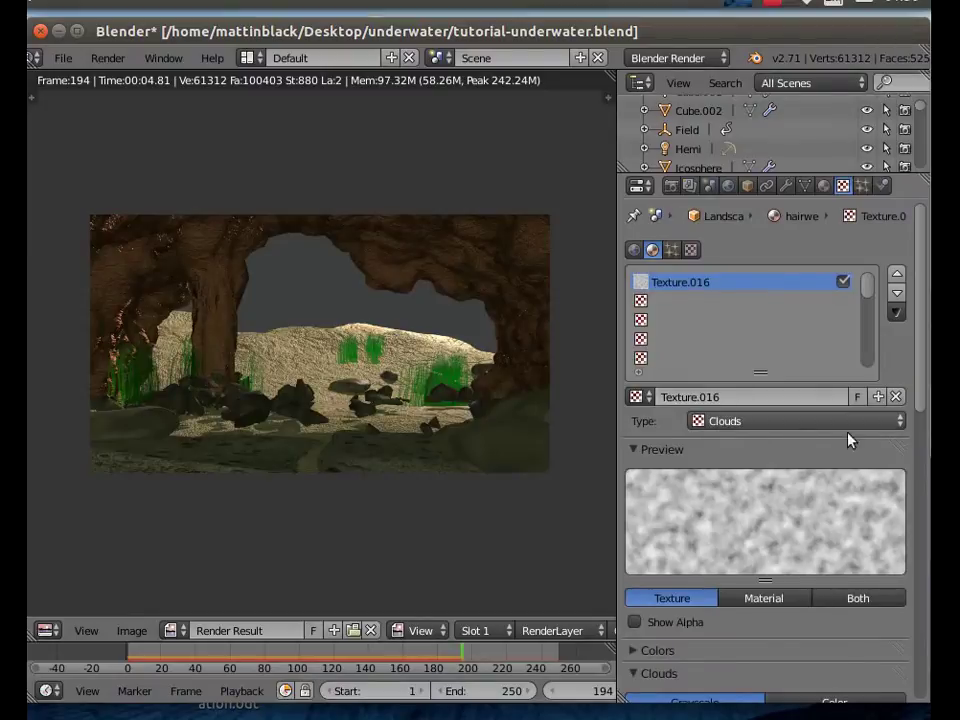
- Change the hairweed texture's influence colour from magenta to a dark green
left_click_drag(917, 302, 900, 660)
left_click(704, 616)
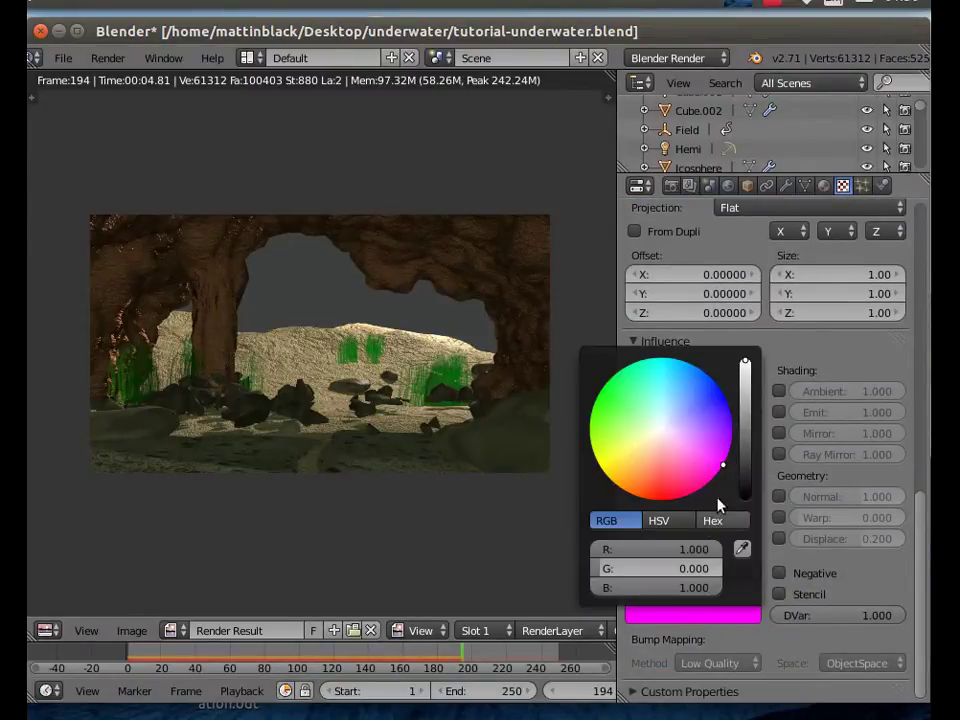
left_click_drag(745, 362, 741, 478)
left_click_drag(621, 401, 607, 390)
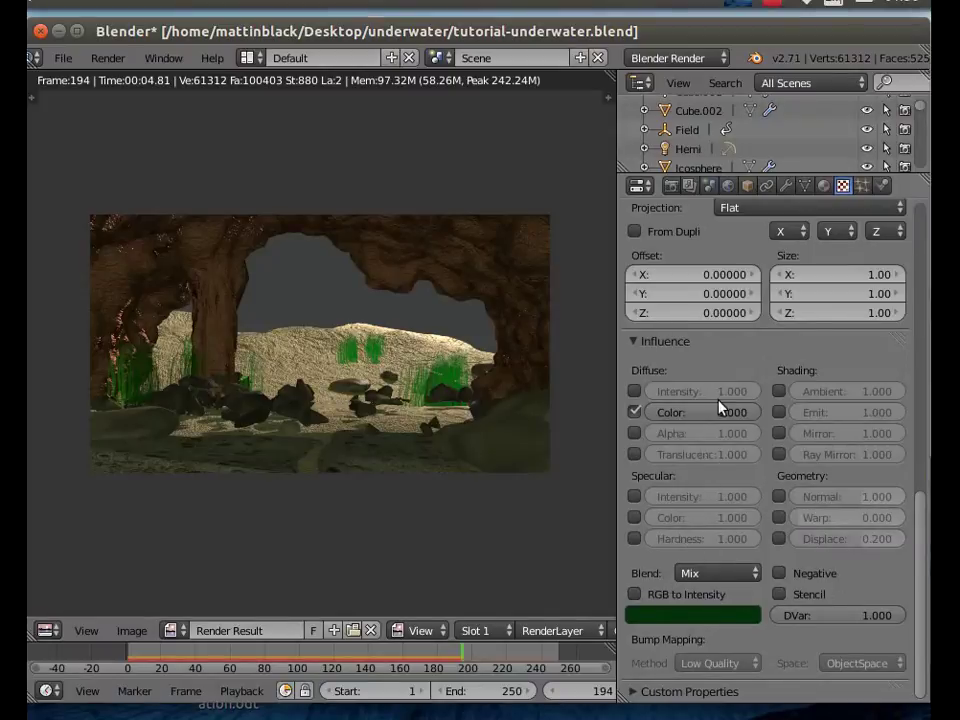
- Set the texture's diffuse Color influence to 0.664, then enable its Normal influence and reduce the amount
left_click_drag(668, 418, 635, 418)
left_click(780, 497)
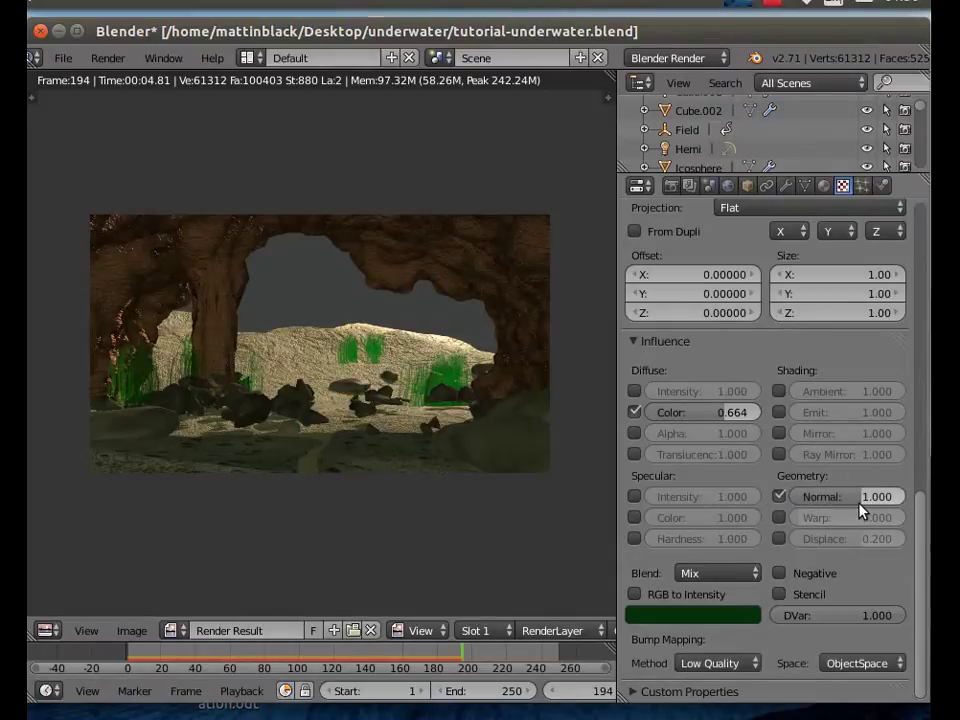
left_click_drag(860, 497, 826, 497)
- Preview both the texture and the hairweed material together, and render the frame again
scroll(921, 499, "up", 15)
scroll(895, 543, "up", 1)
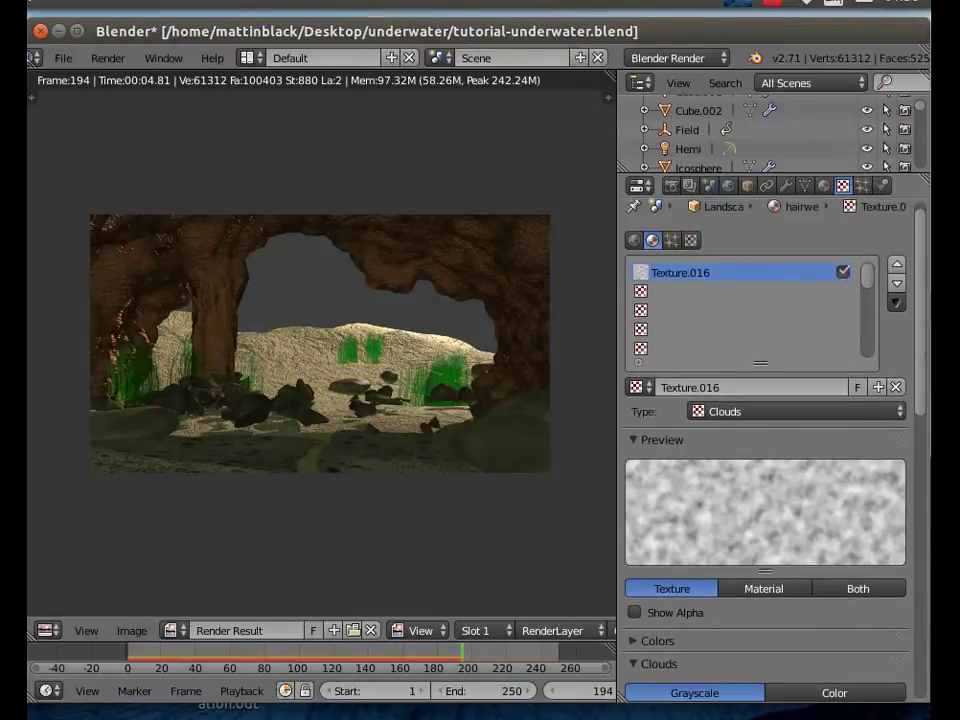
left_click(860, 596)
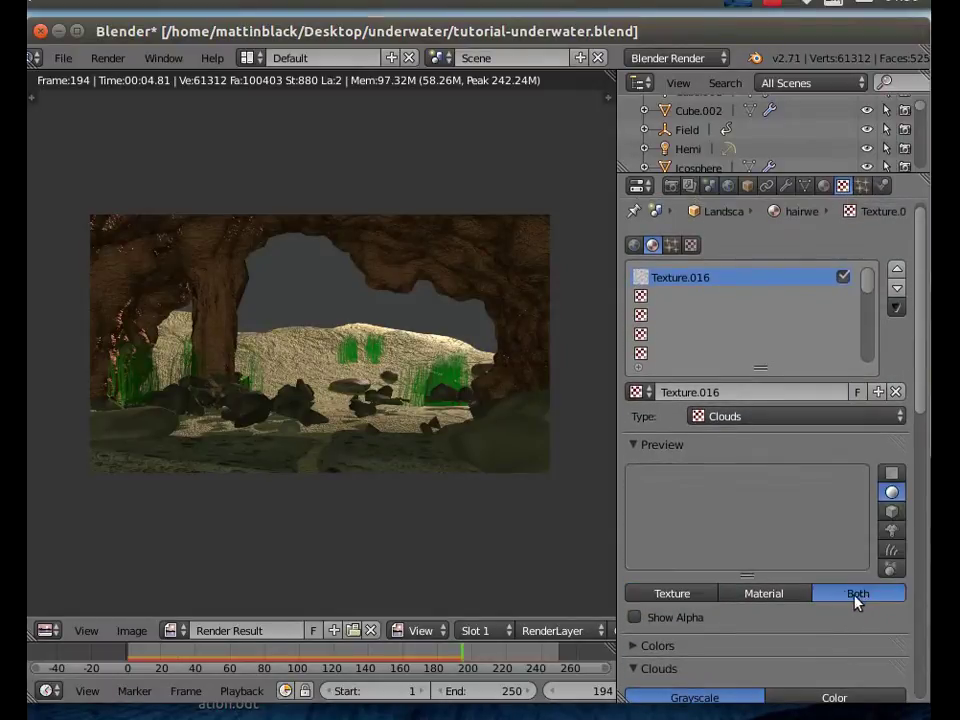
left_click(105, 58)
left_click(141, 80)
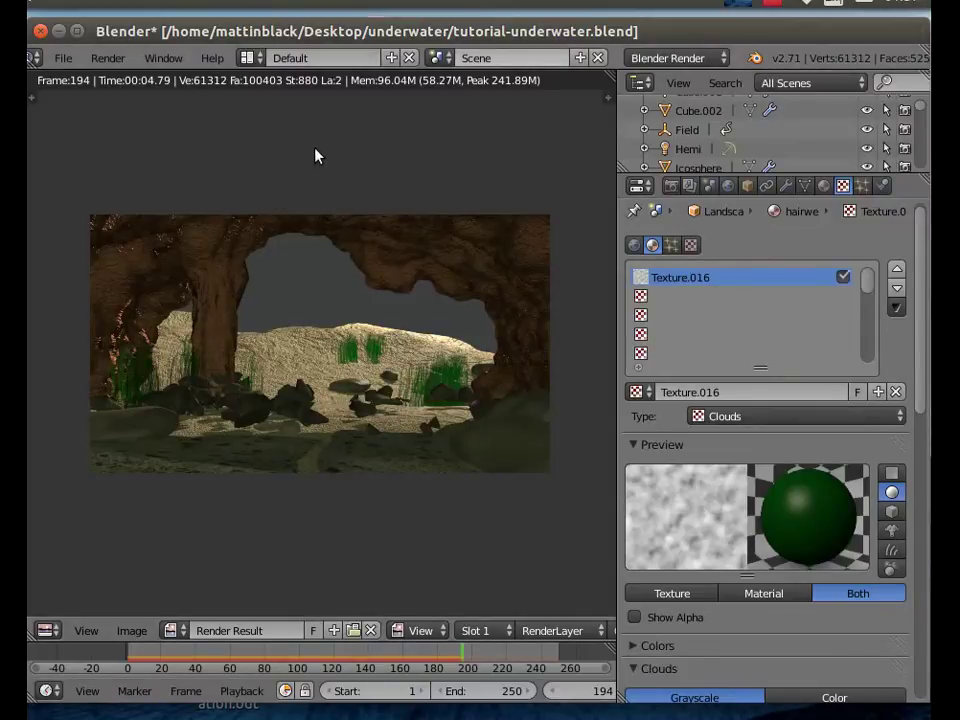
left_click(64, 60)
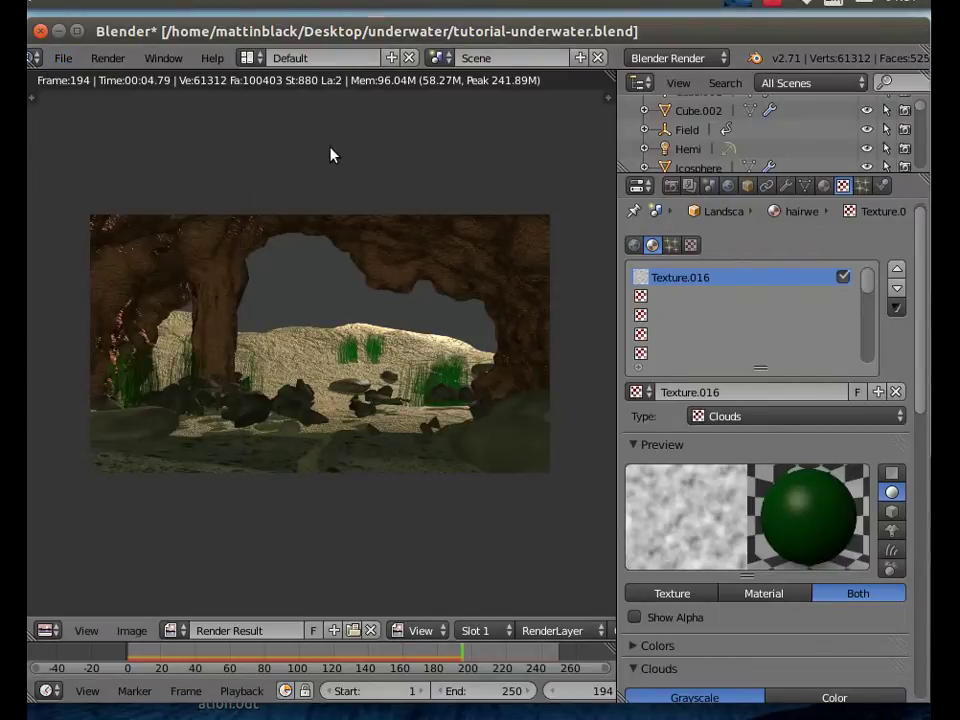
left_click(773, 5)
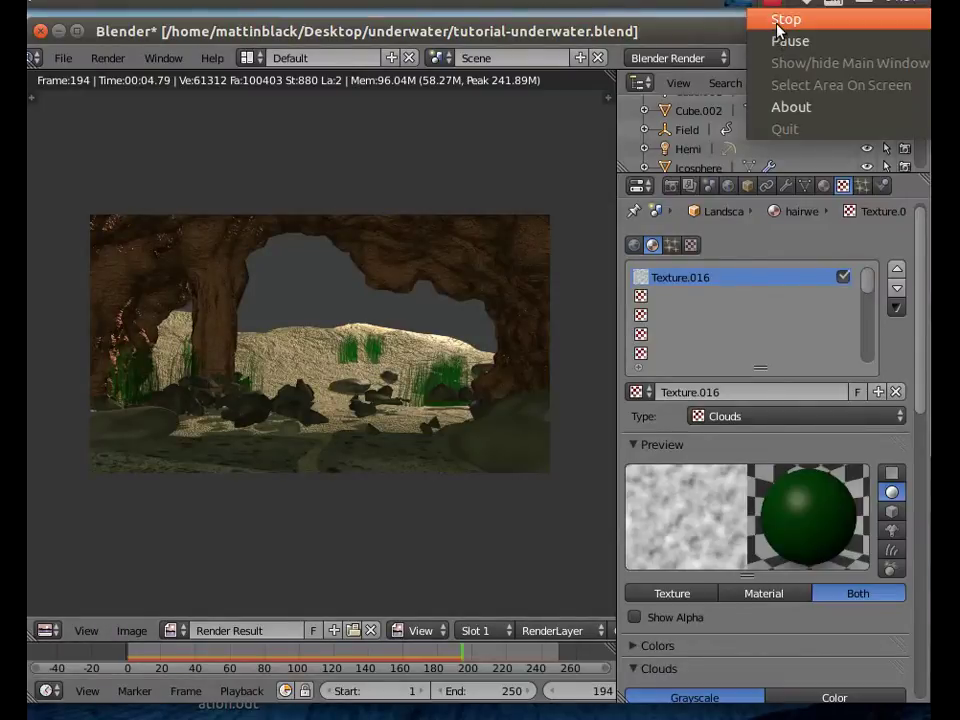
left_click(774, 19)
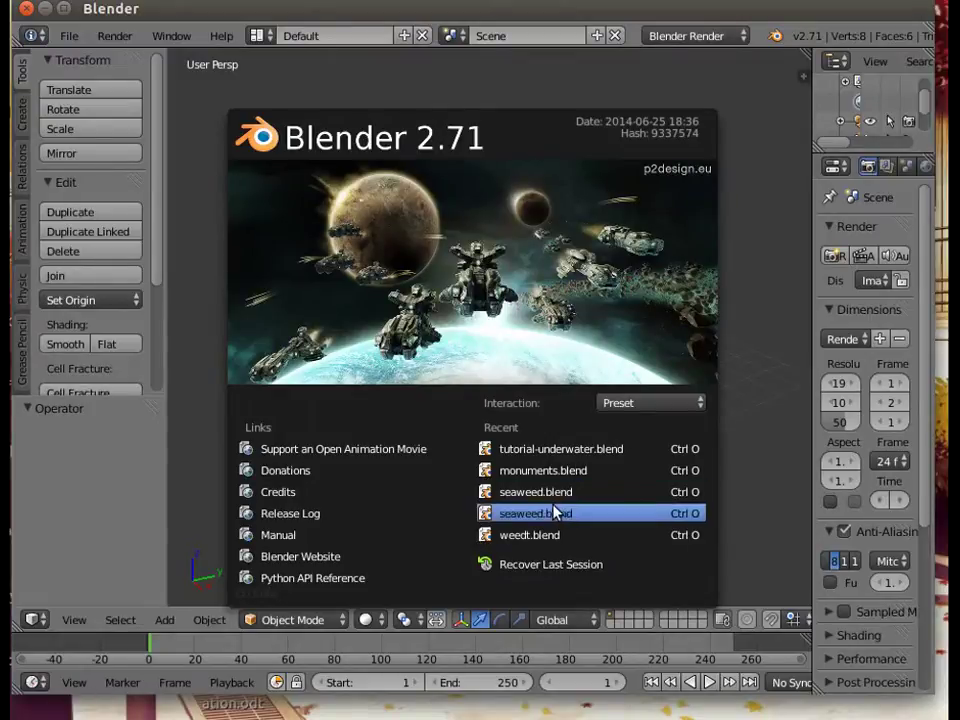
- Open the recent seaweed.blend from the 3d/assets folder and inspect its brownweed-clump, greenweed-bed and greenweed-clump objects
left_click(536, 492)
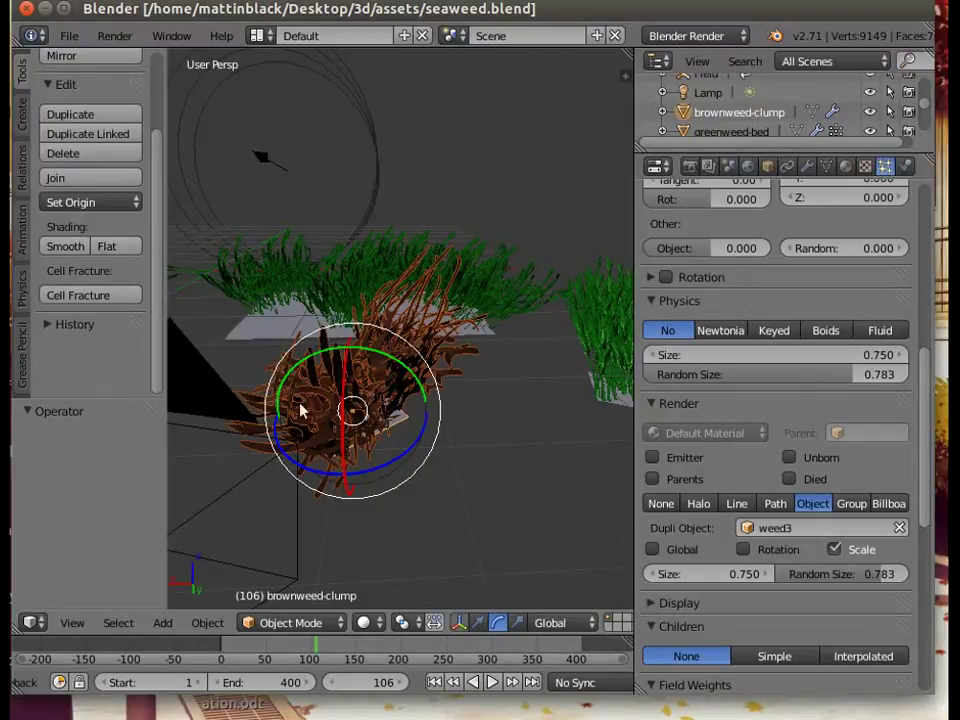
middle_click_drag(478, 473, 385, 327)
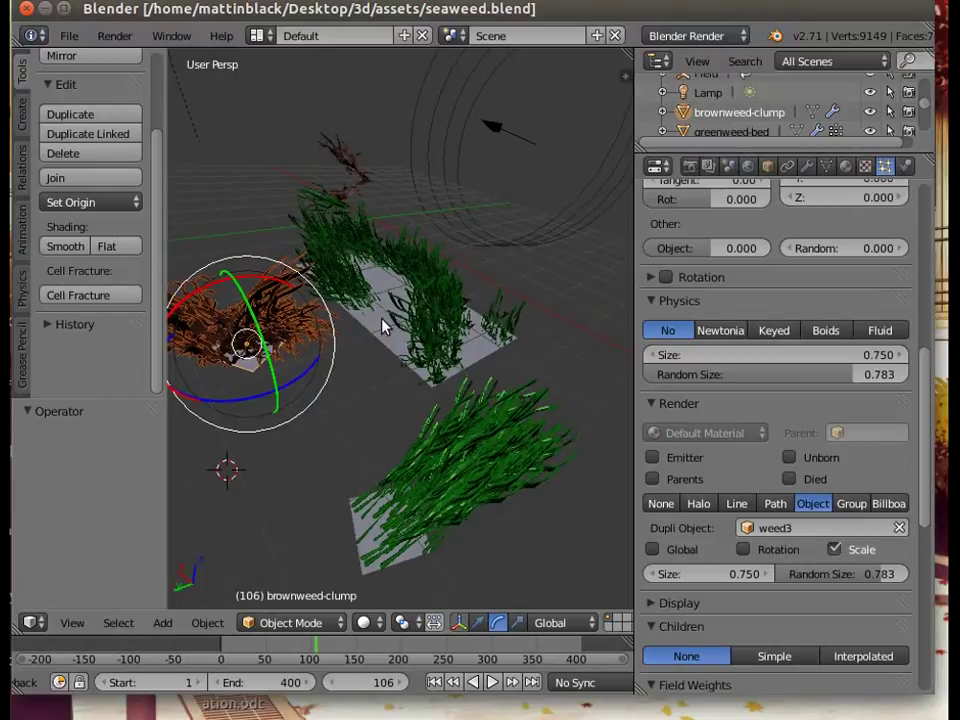
right_click(380, 330)
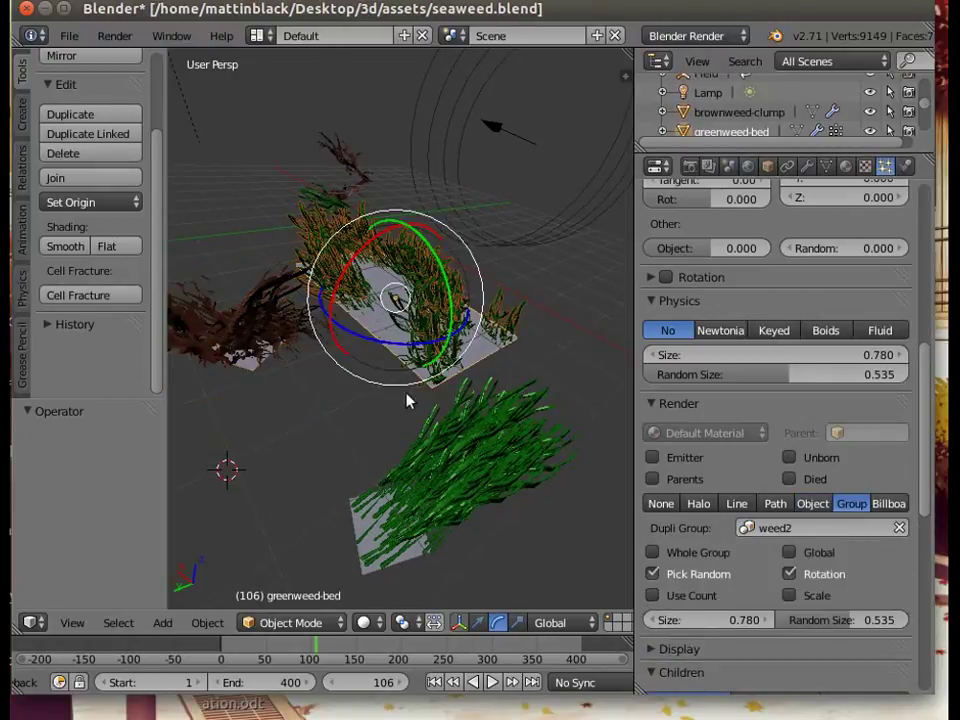
right_click(362, 546)
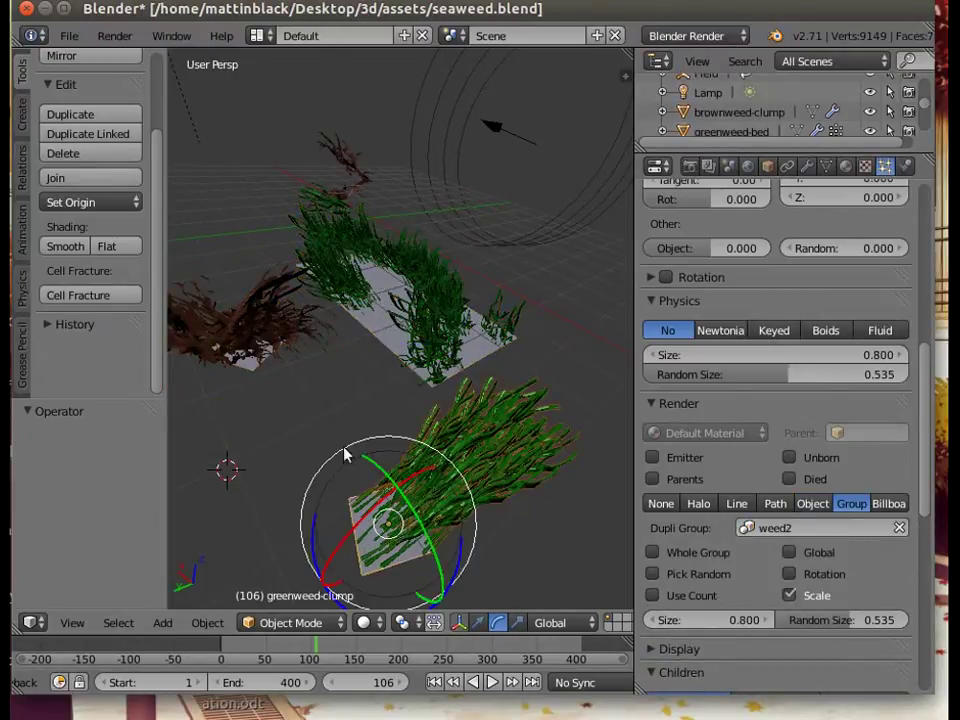
right_click(244, 364)
right_click(380, 330)
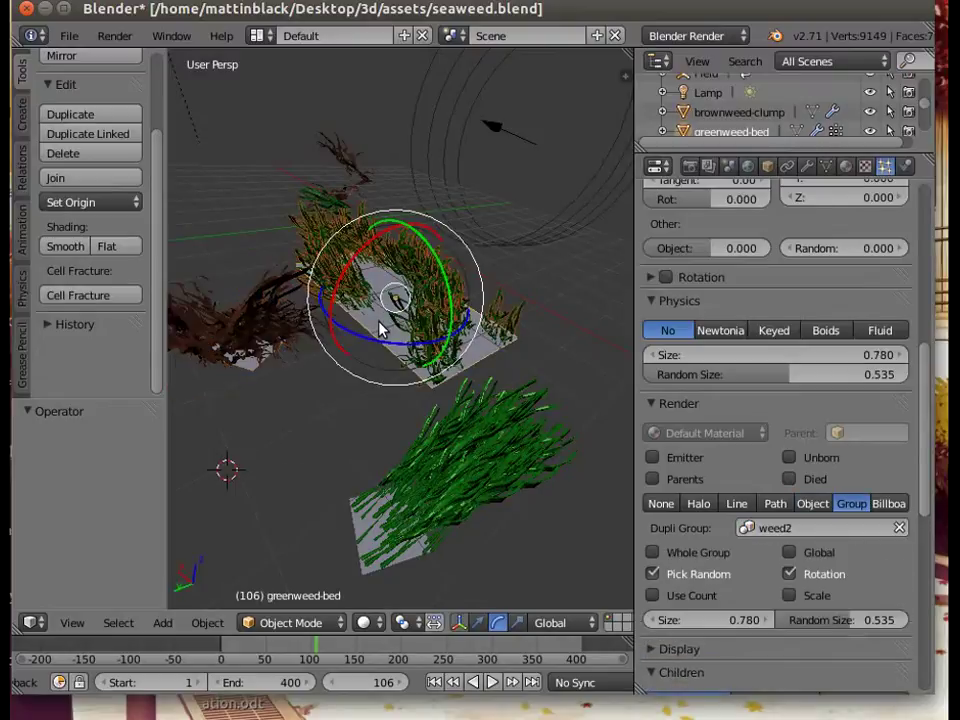
middle_click_drag(318, 488, 362, 540)
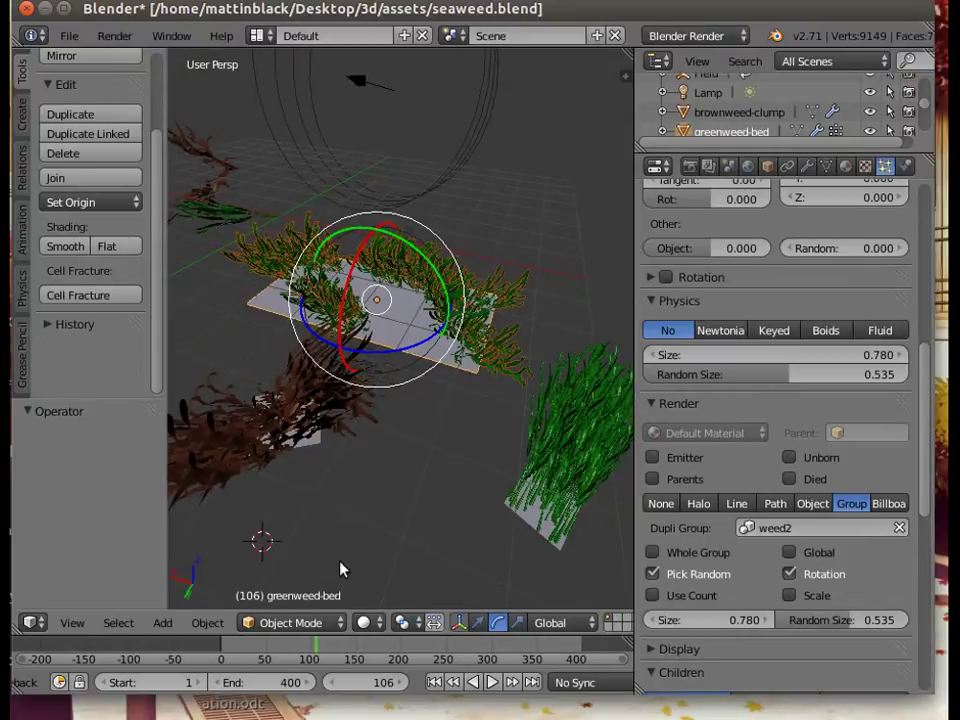
- Examine greenweed-bed's painted weights in Weight Paint mode and its mesh in Edit Mode, then return to Object Mode
left_click(304, 622)
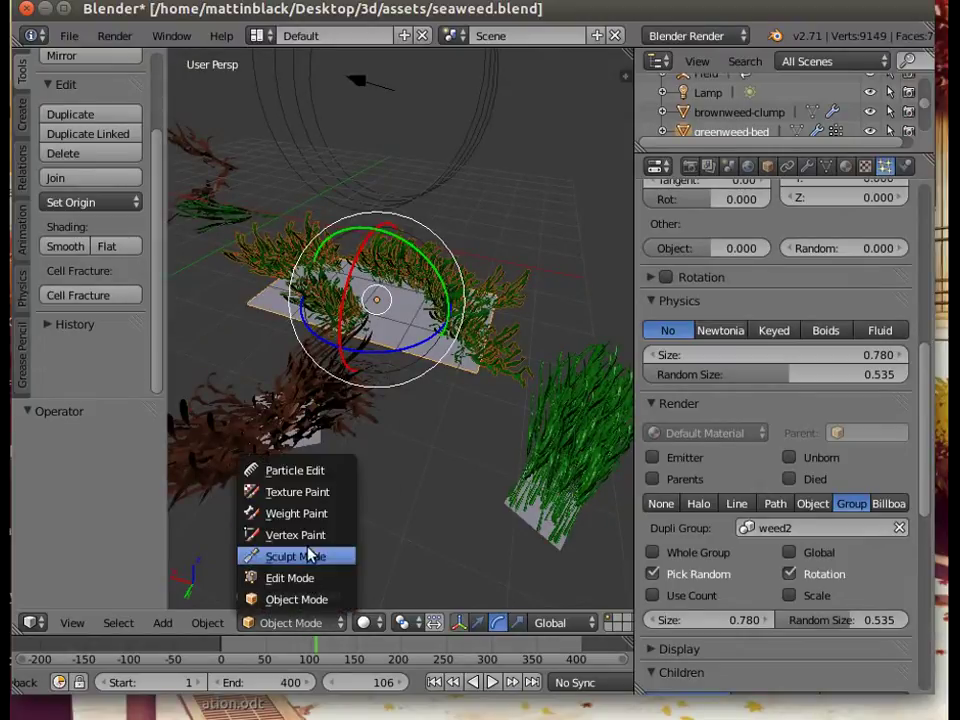
left_click(300, 513)
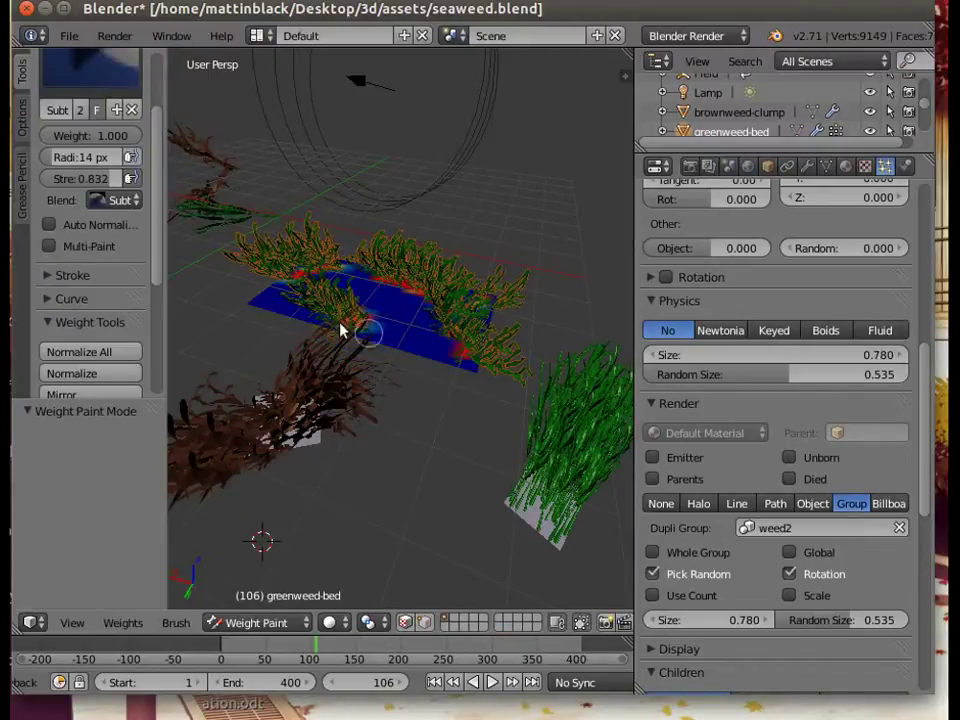
left_click(272, 624)
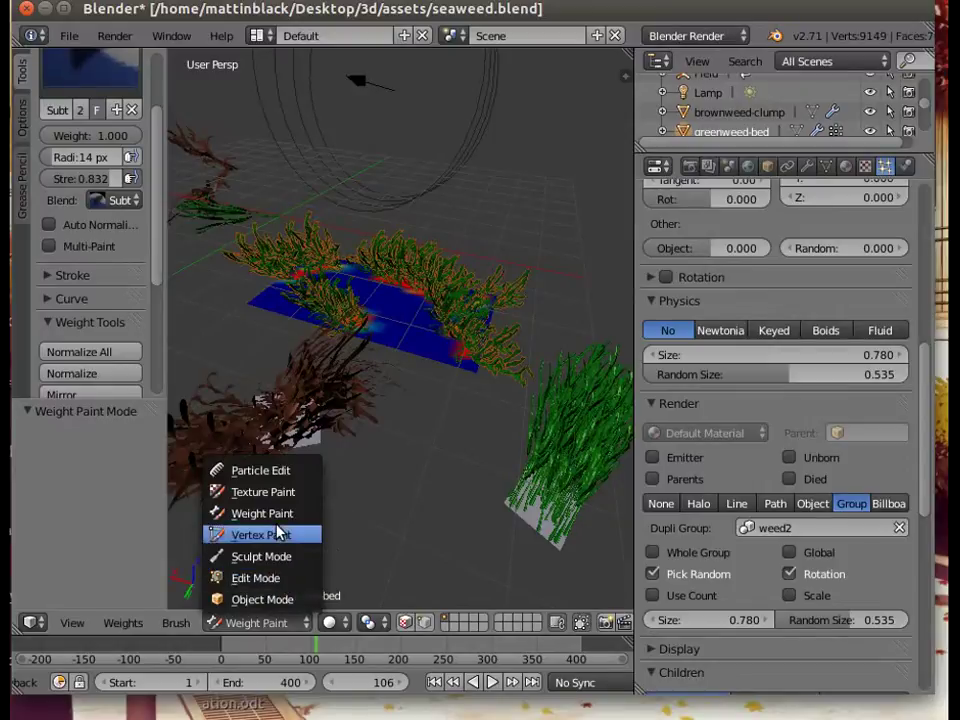
left_click(262, 578)
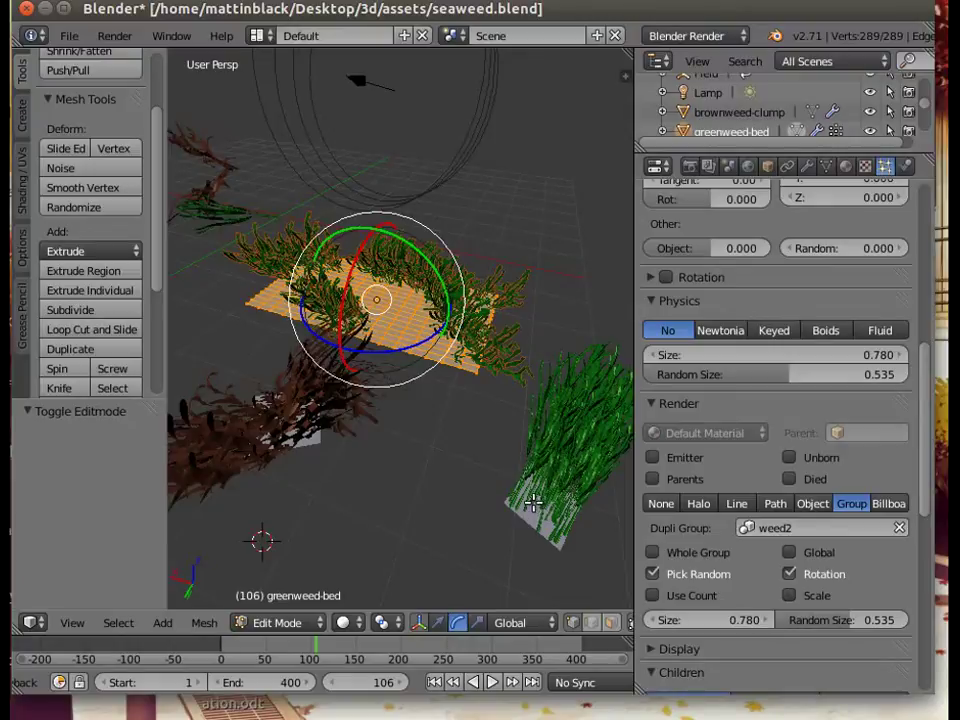
left_click(276, 622)
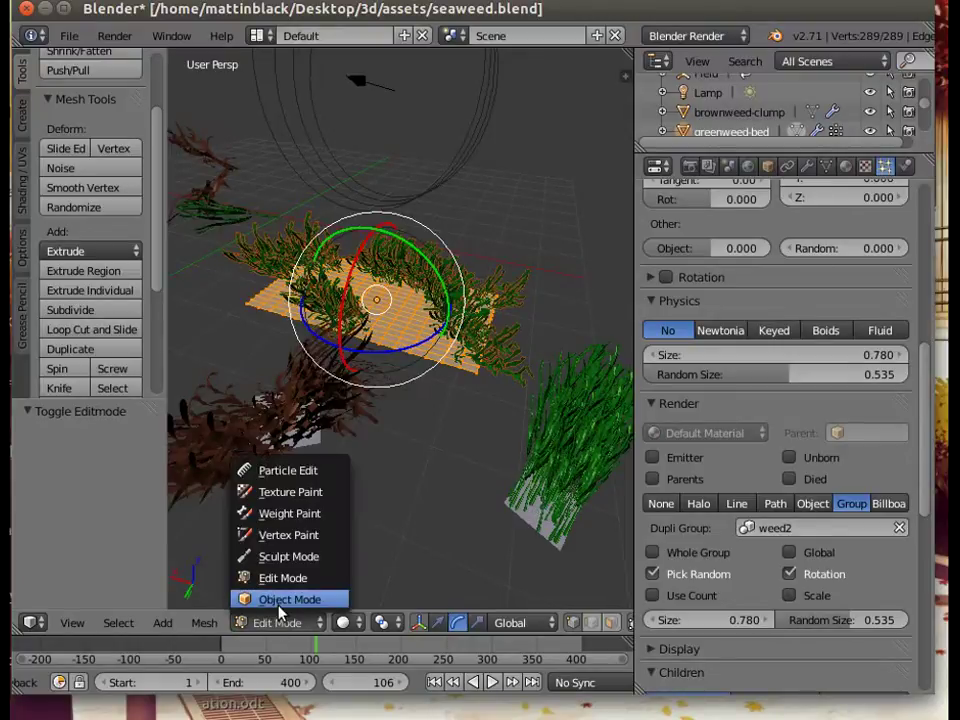
left_click(285, 600)
- Inspect greenweed-clump and brownweed-clump, then play the animation to watch the weed sway and stop it
right_click(533, 514)
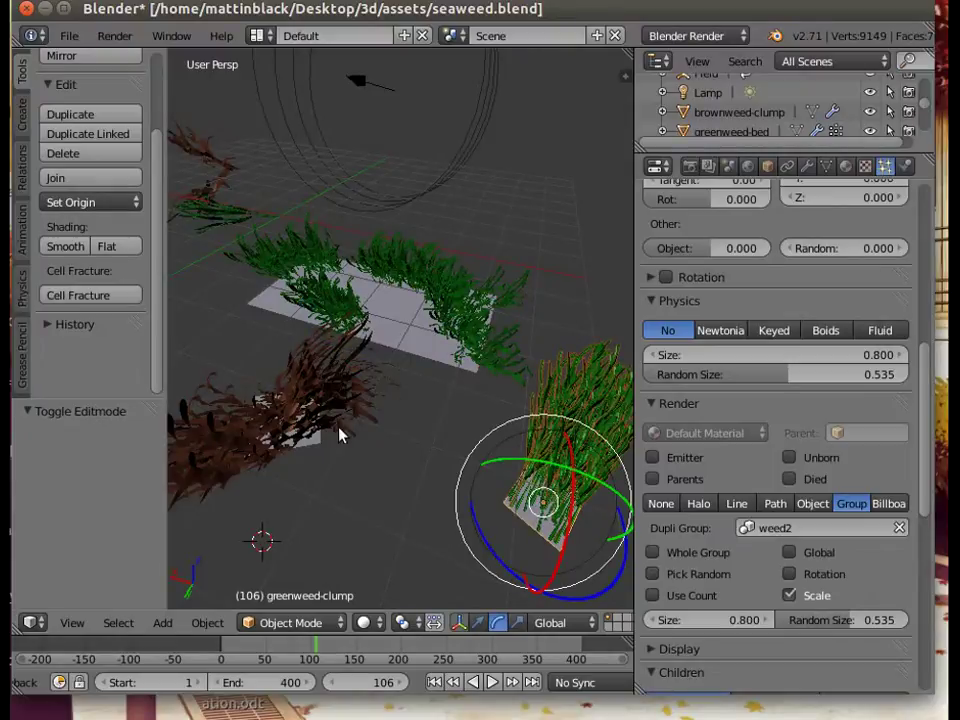
right_click(307, 451)
mouse_move(317, 510)
middle_mouse_down()
mouse_move(355, 420)
mouse_move(369, 479)
mouse_move(330, 527)
mouse_move(328, 508)
middle_mouse_up()
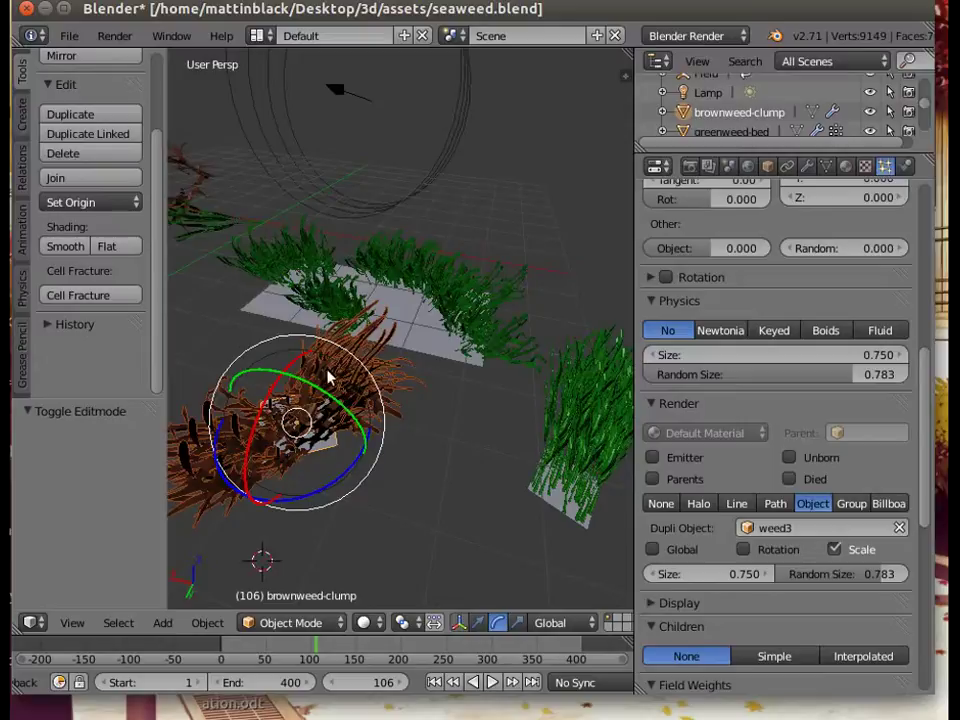
middle_click_drag(343, 476, 356, 516)
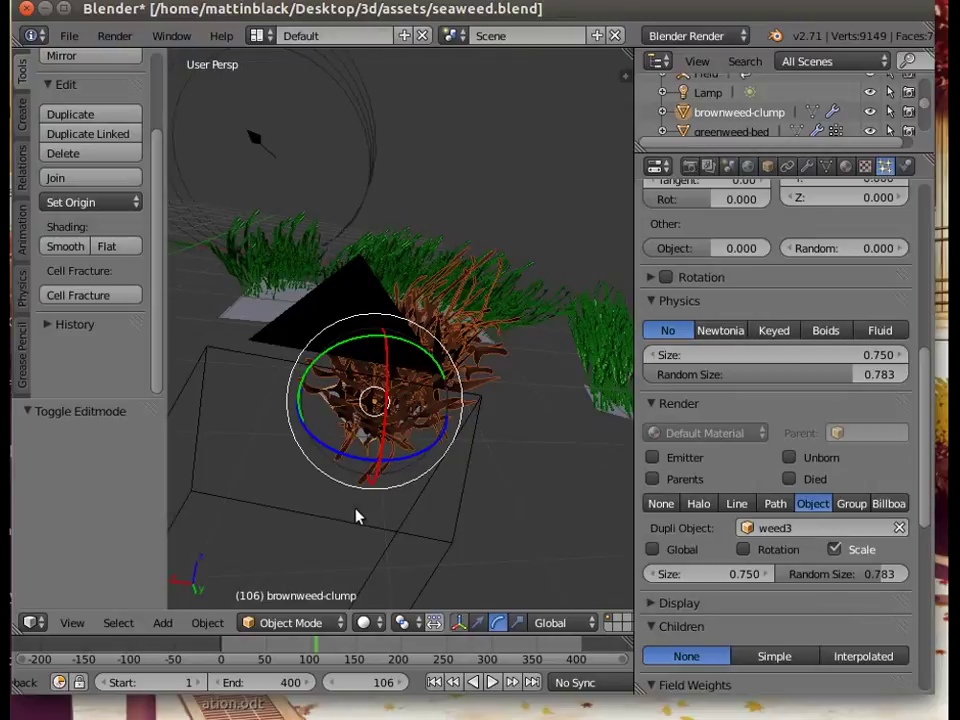
left_click(494, 682)
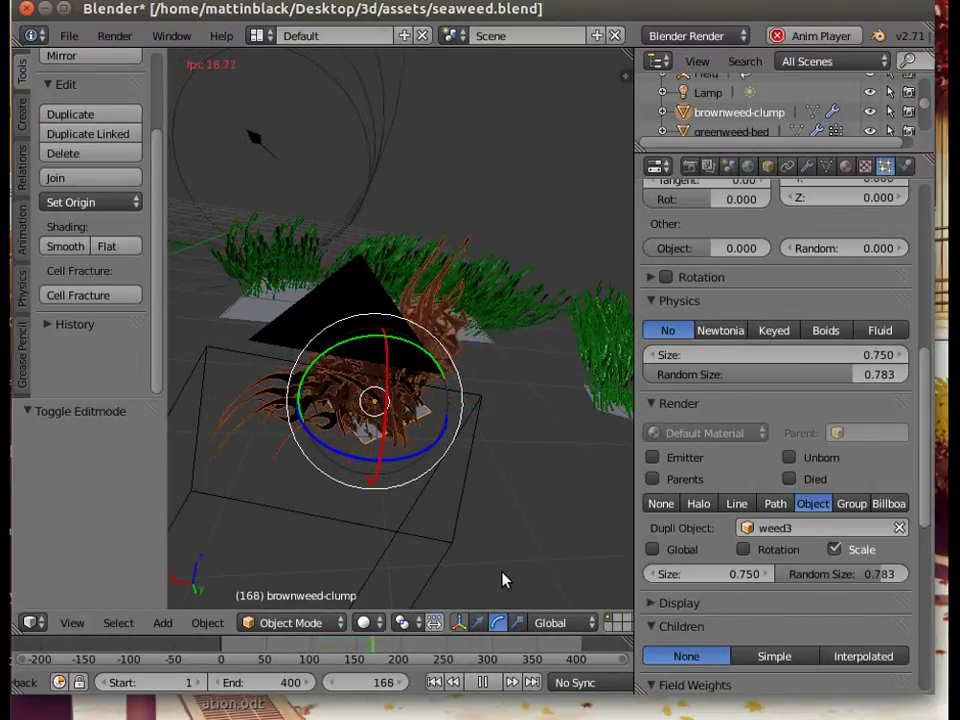
left_click(482, 682)
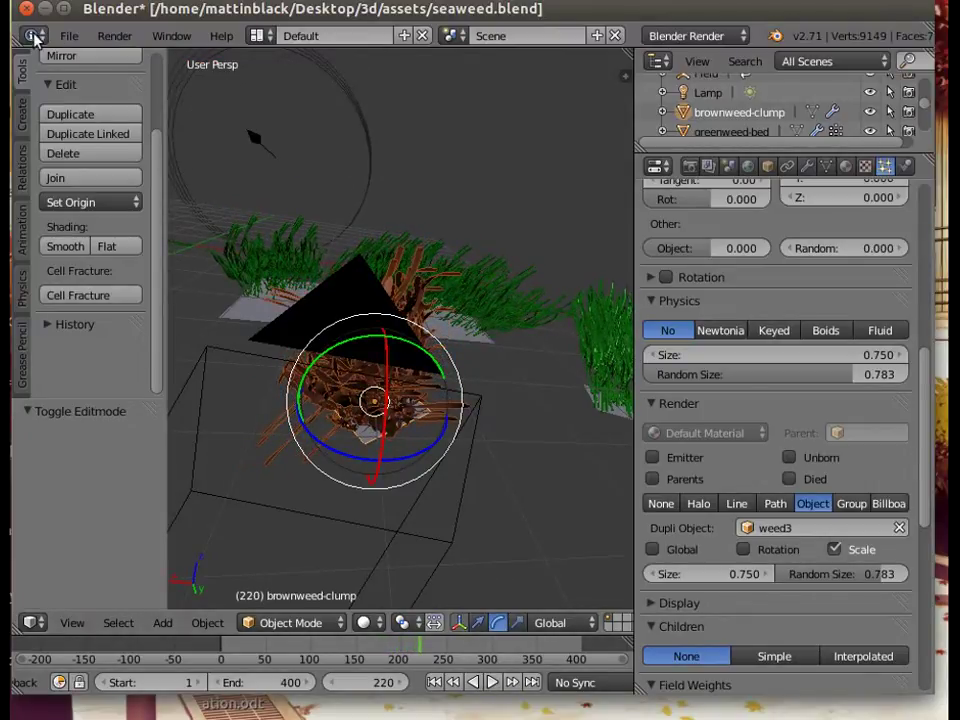
- Reopen the recent tutorial-underwater.blend scene
left_click(72, 37)
mouse_move(109, 104)
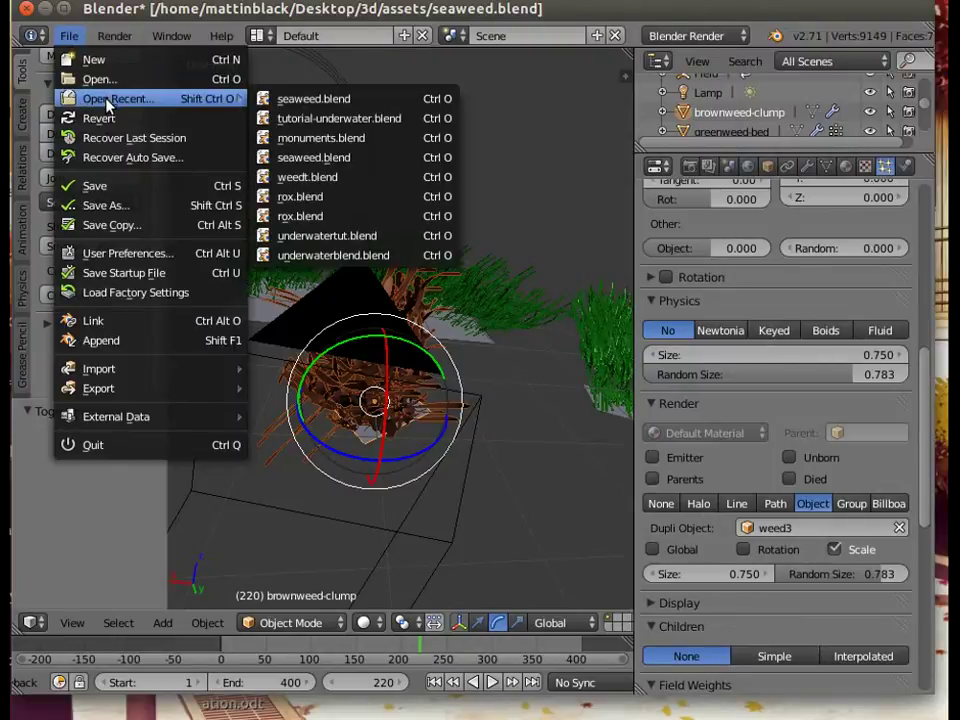
left_click(320, 118)
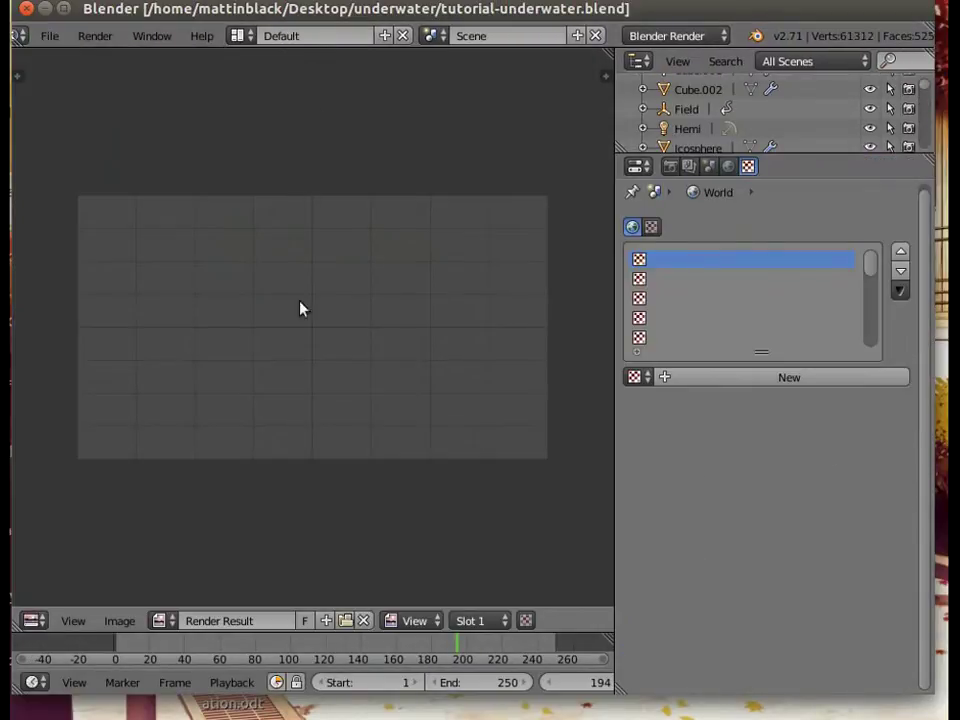
- Leave the render result for the 3D view and show the whole cave scene through the camera
left_click(100, 37)
left_click(180, 175)
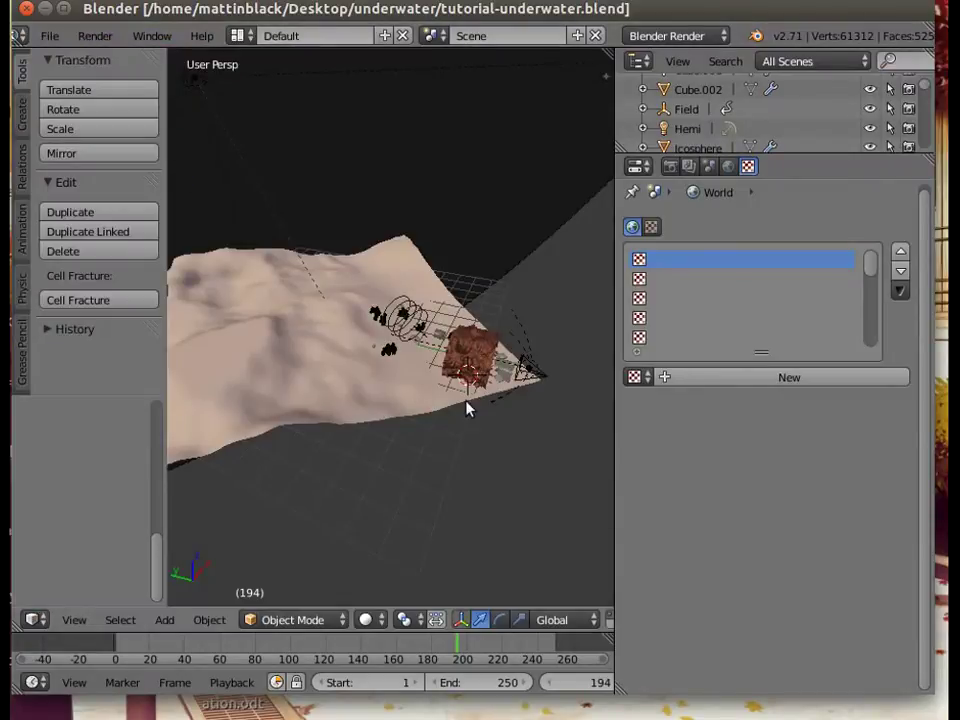
left_click(72, 621)
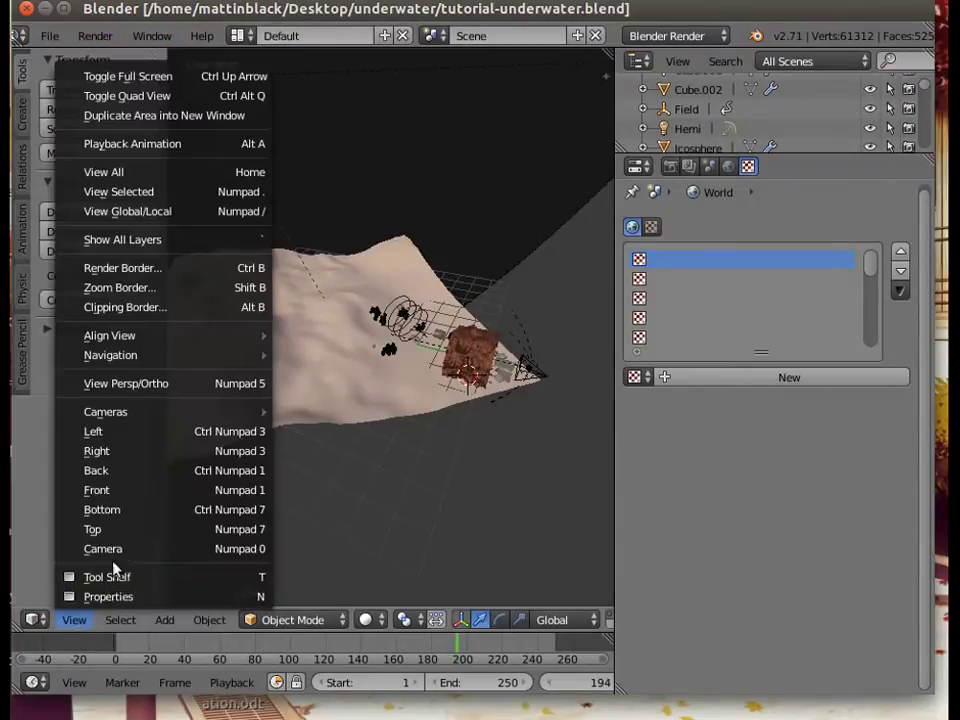
left_click(124, 551)
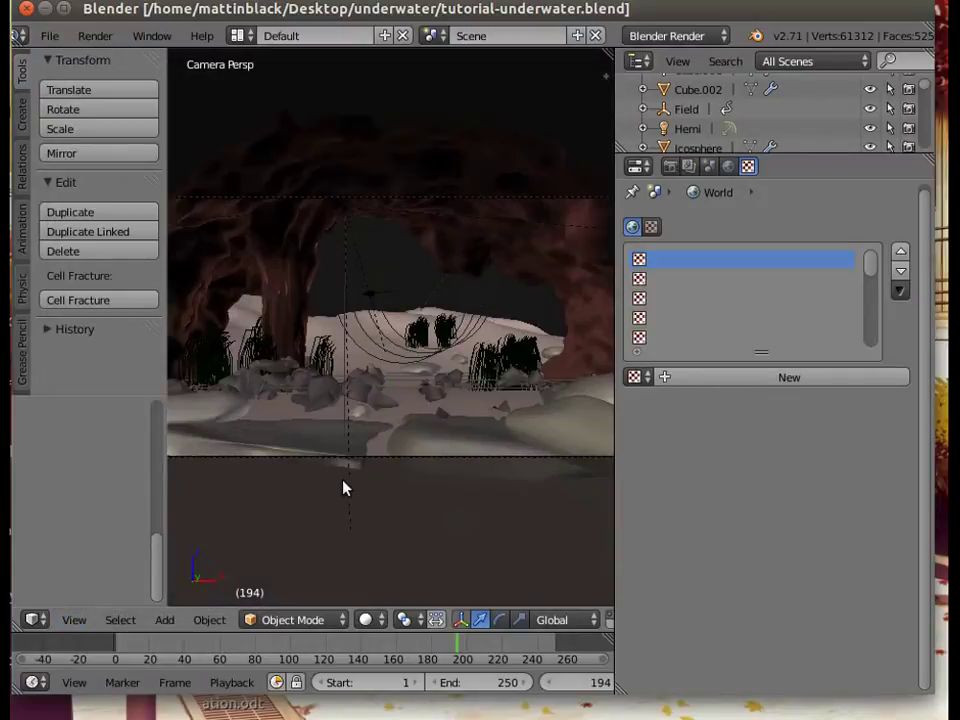
scroll(366, 490, "down", 2)
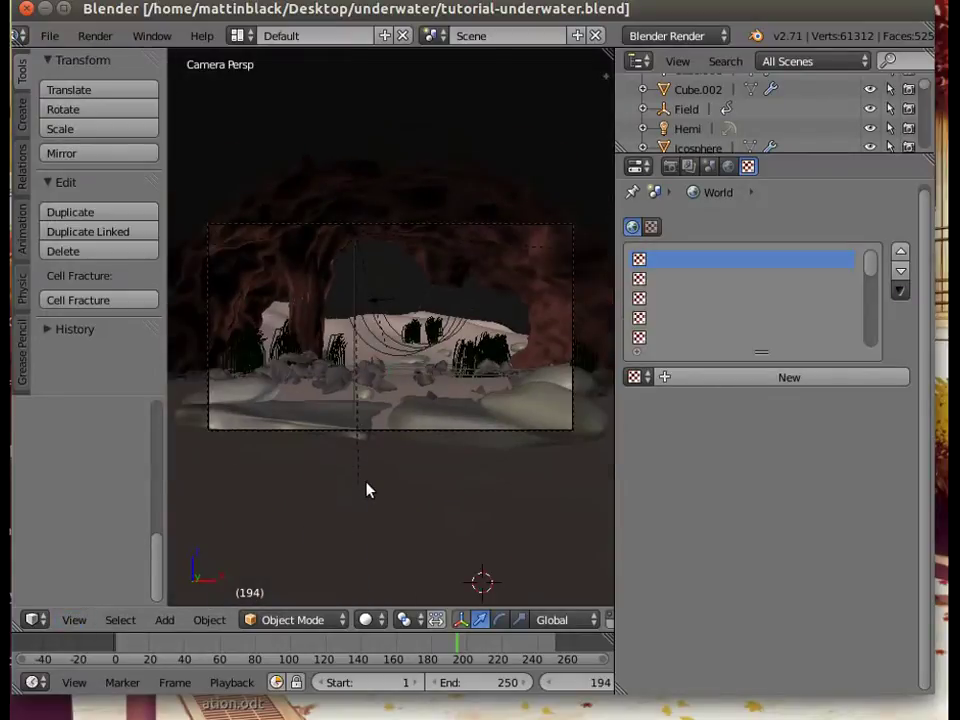
- Append the greenweed-bed object from seaweed.blend in the 3d/assets folder into the cave scene
scroll(366, 490, "down", 1)
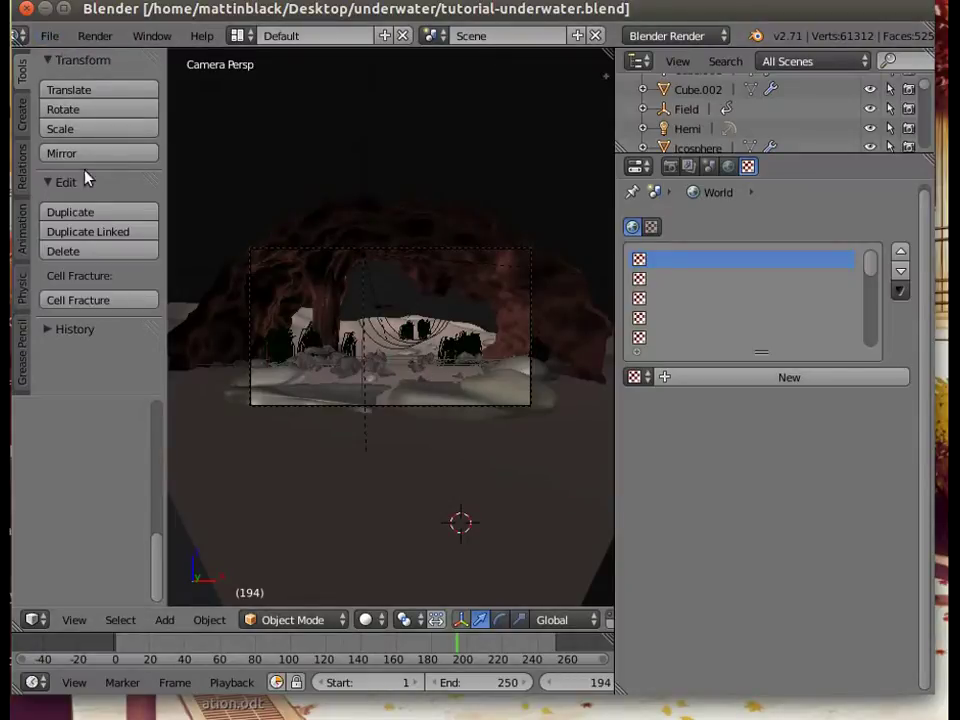
left_click(48, 37)
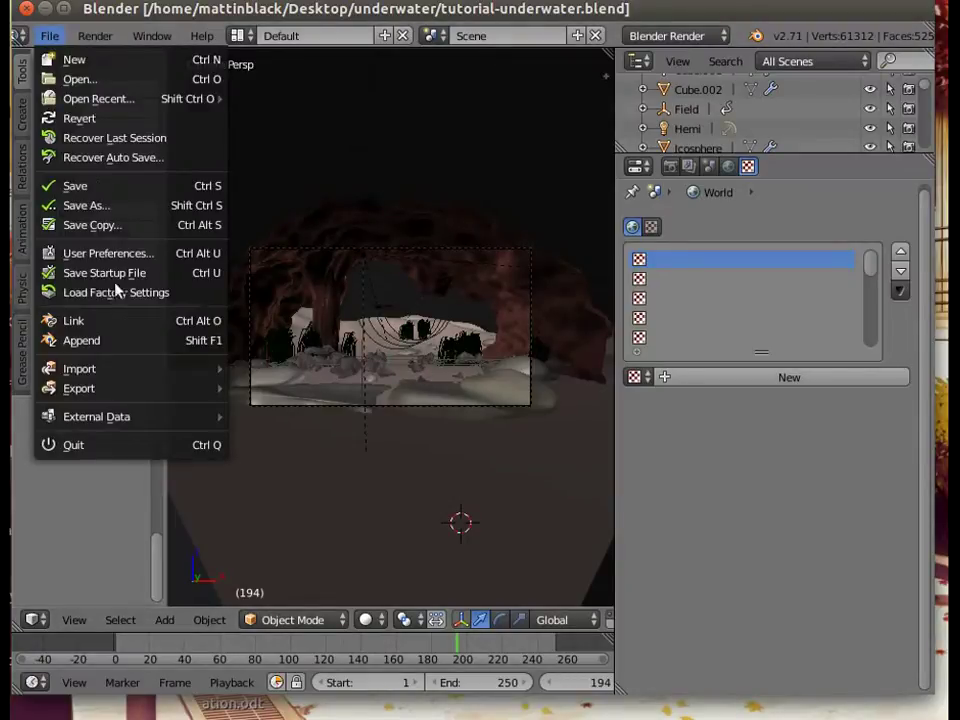
left_click(82, 343)
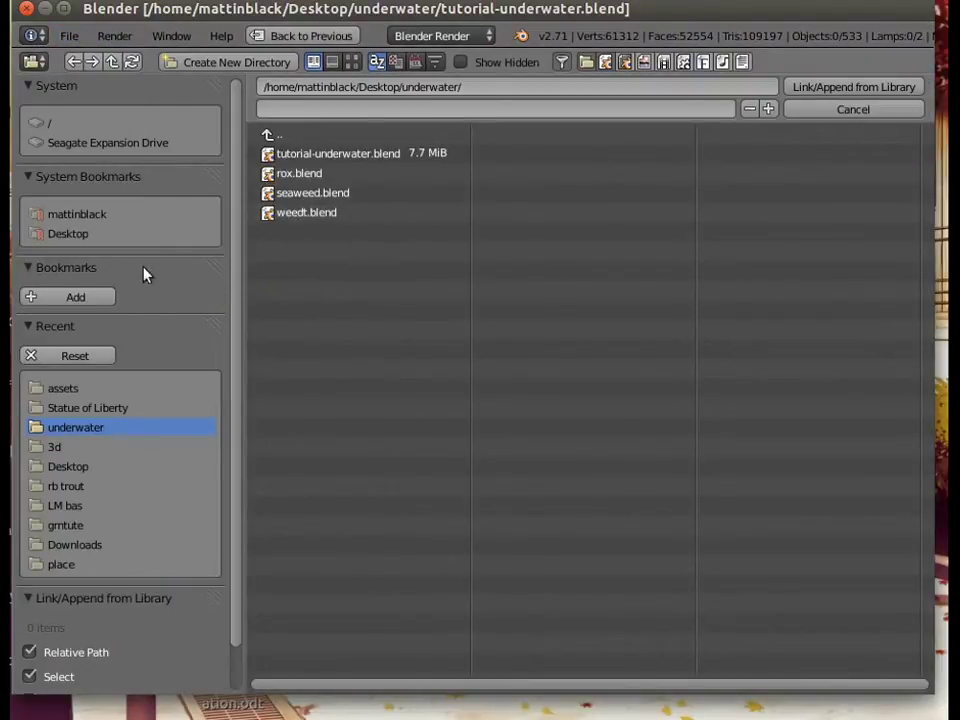
left_click(64, 389)
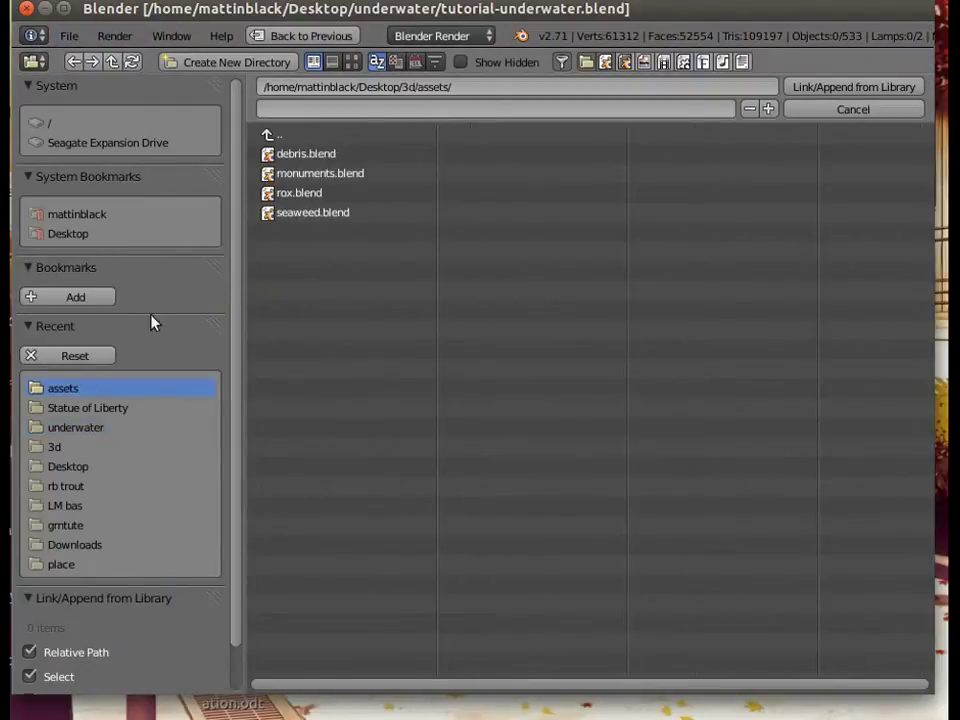
double_click(322, 220)
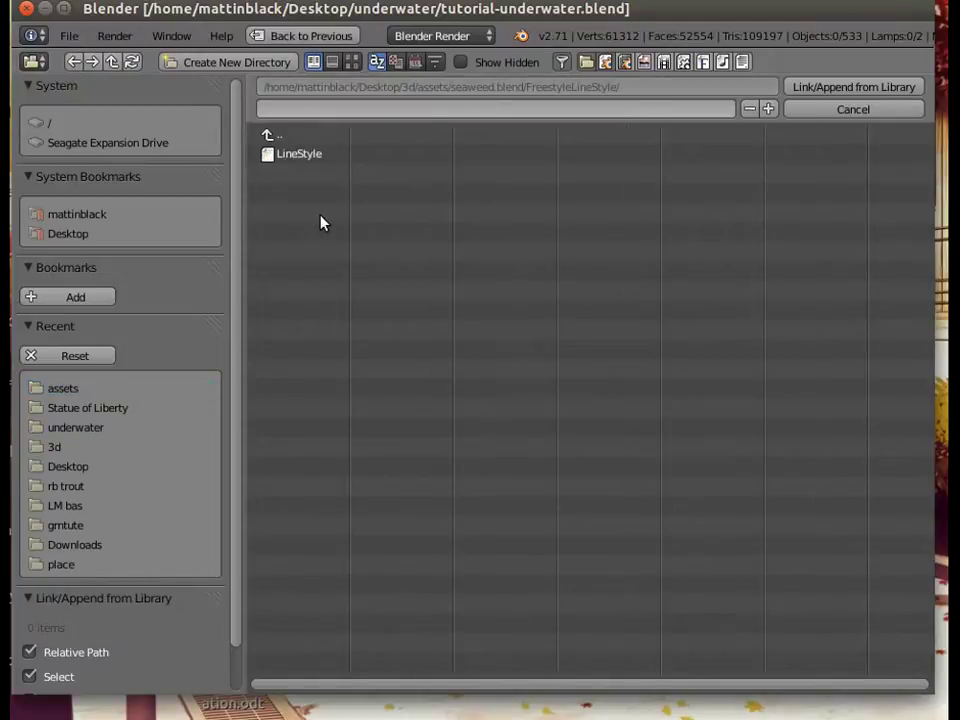
left_click(287, 138)
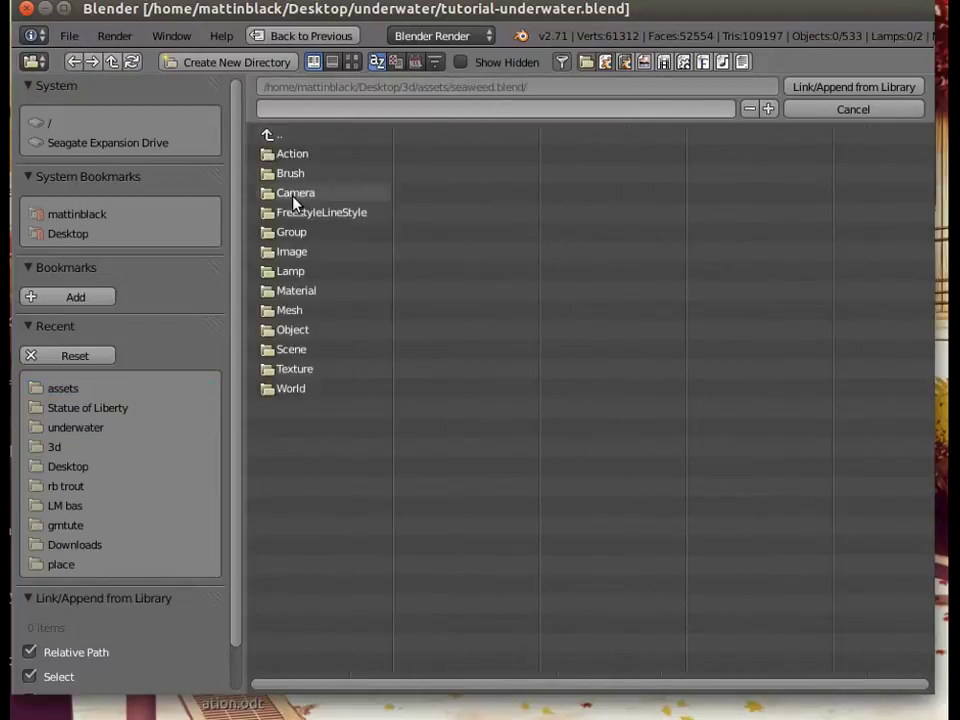
left_click(293, 334)
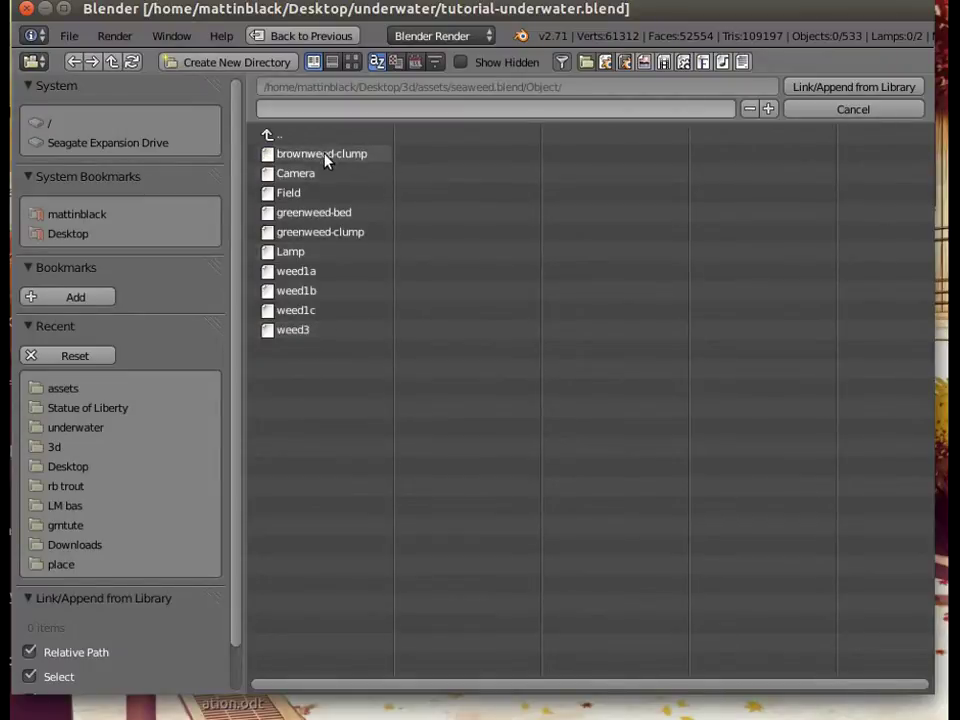
left_click(320, 211)
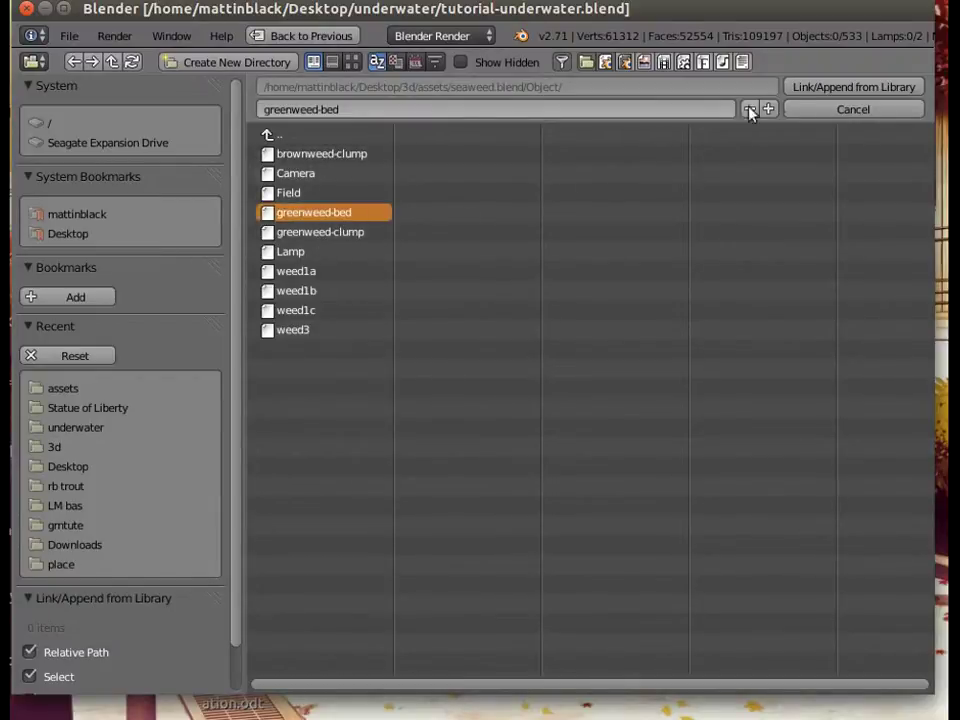
left_click(834, 87)
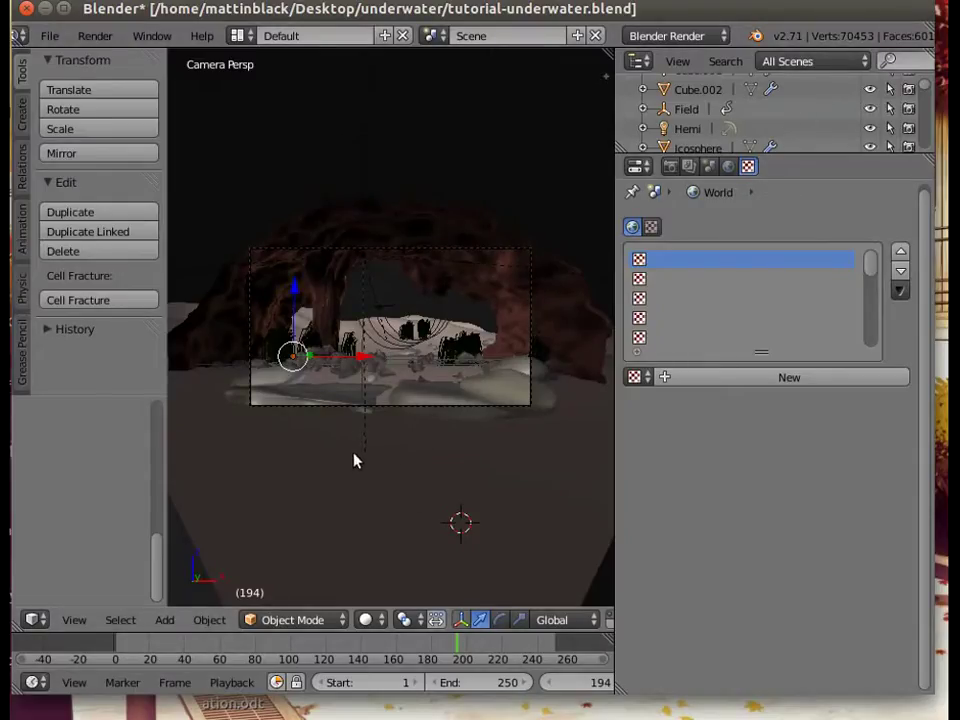
- Move the appended weed bed from the far end of the seabed toward the cave end
middle_click_drag(340, 420, 411, 497)
scroll(347, 357, "down", 1)
left_click_drag(334, 324, 587, 291)
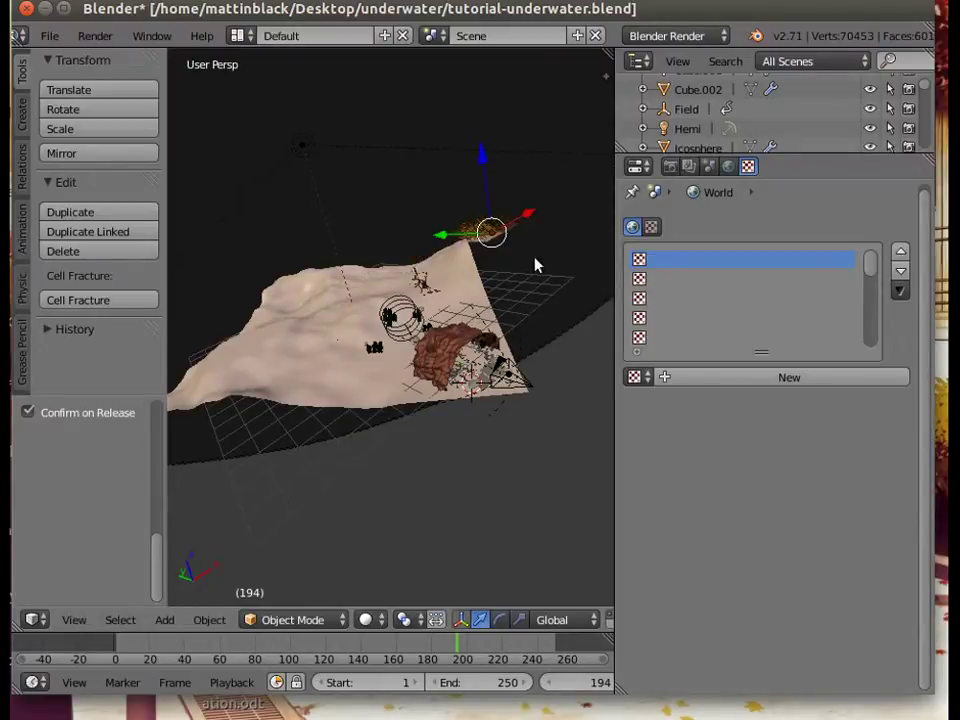
middle_click_drag(544, 294, 609, 285)
left_click_drag(609, 285, 528, 300)
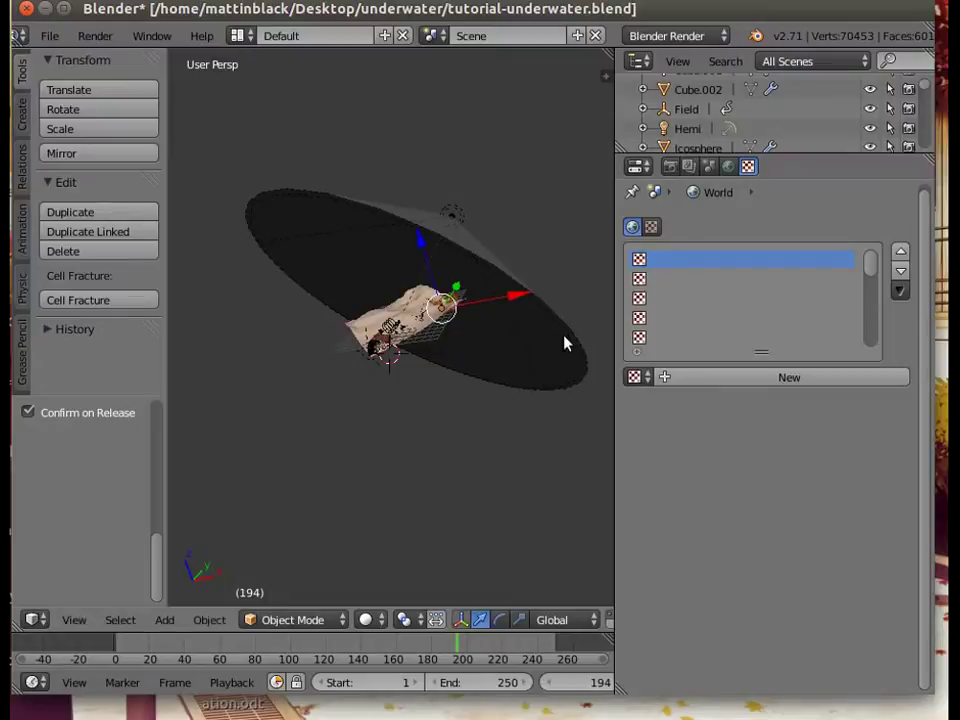
left_click_drag(458, 294, 433, 348)
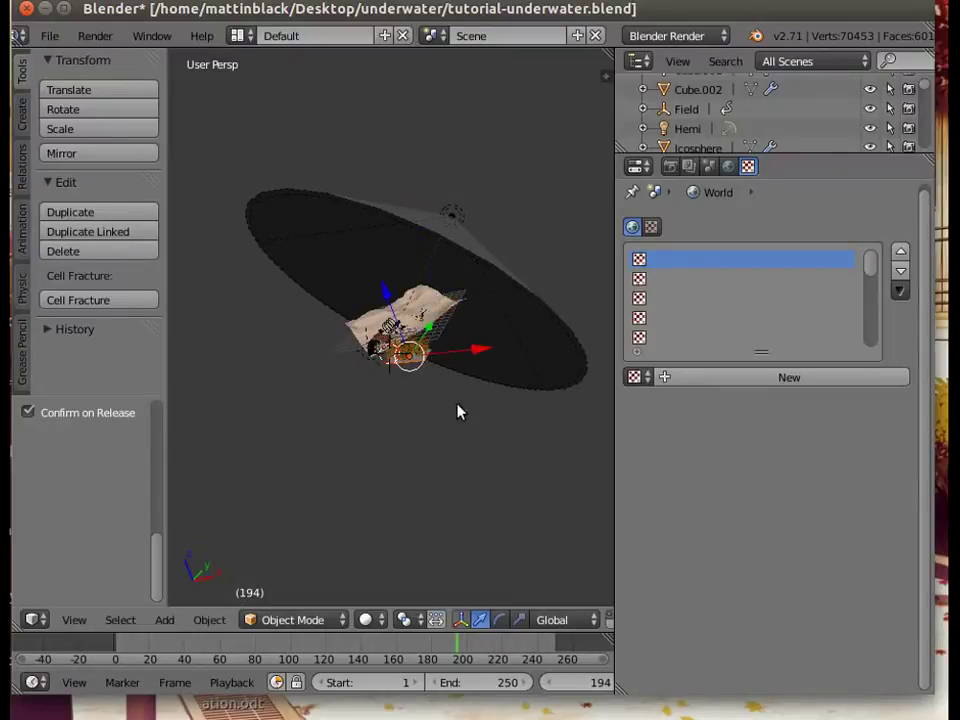
- Scale the weed bed down and shift it along X to sit in front of the cave mouth
middle_click_drag(422, 454, 474, 463)
scroll(448, 460, "up", 5)
middle_click_drag(558, 416, 572, 416)
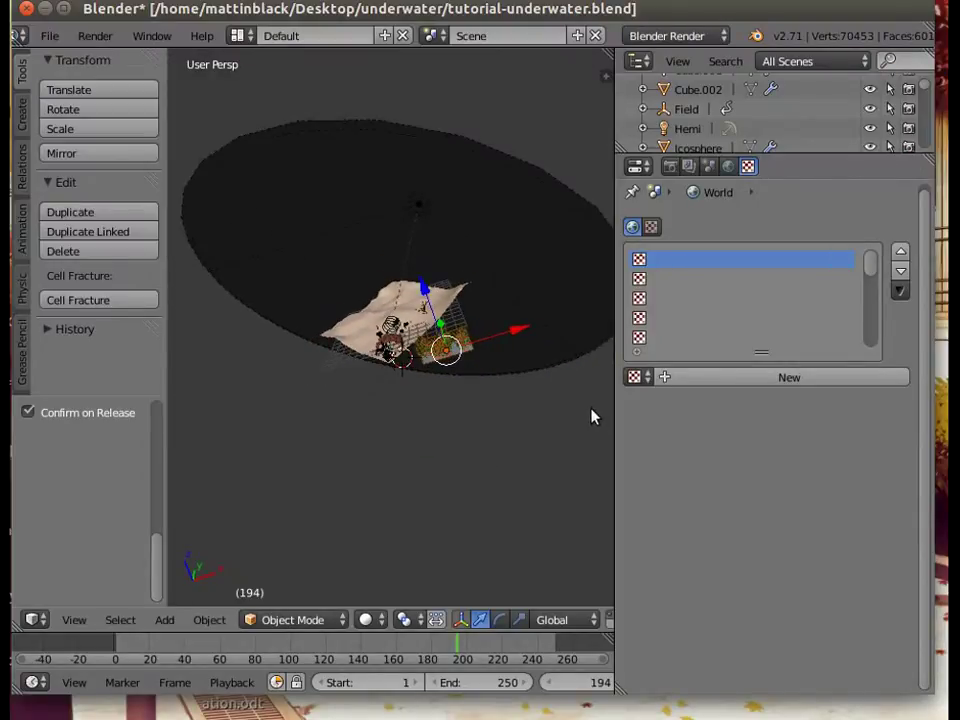
key("s")
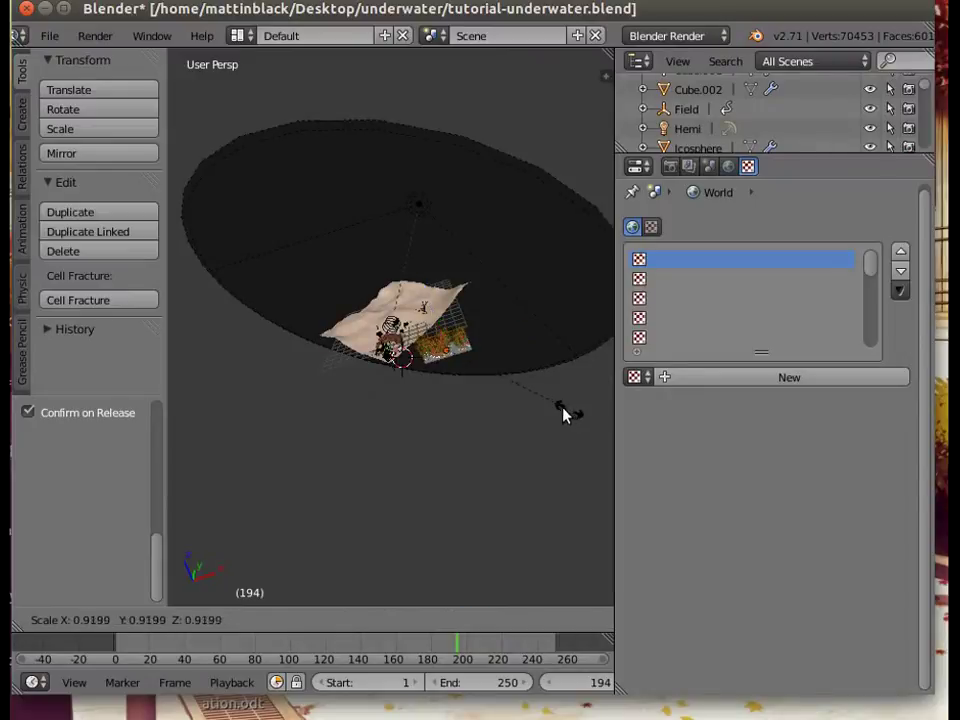
left_click(507, 402)
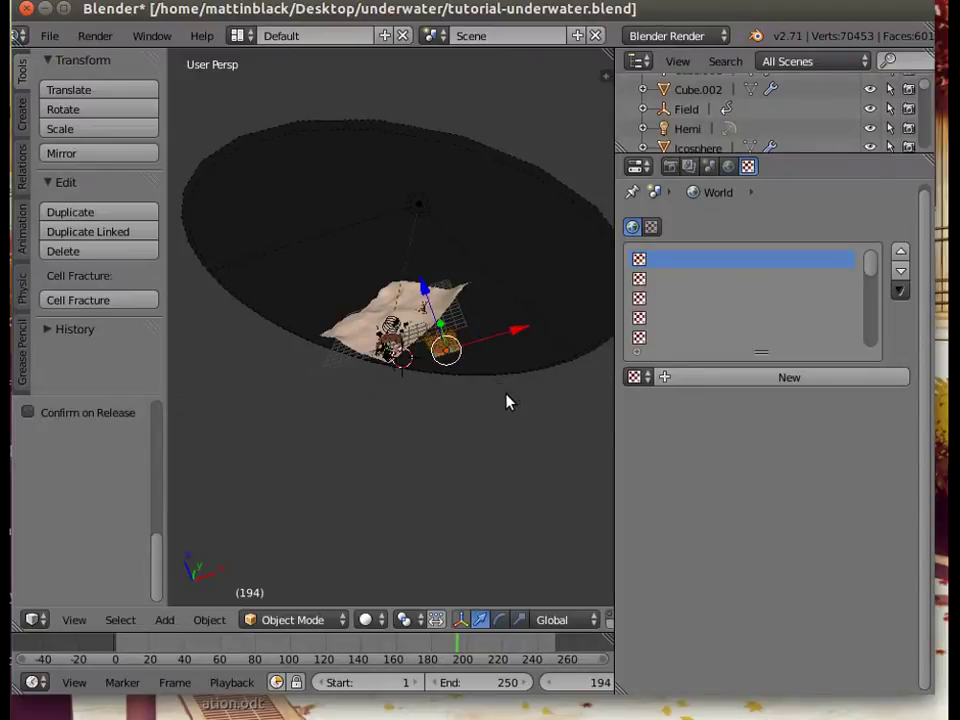
left_click_drag(491, 335, 469, 339)
scroll(340, 573, "up", 4)
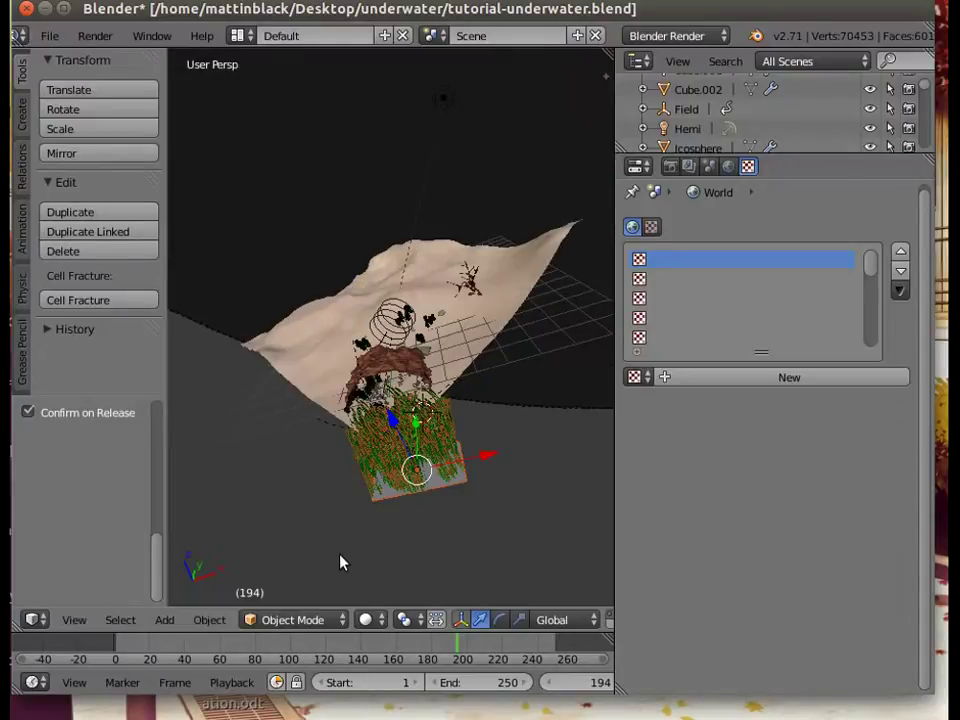
- Make greenweed-bed the active object and set its particle system's weed2 group size to 0.140
middle_click_drag(340, 556, 346, 506)
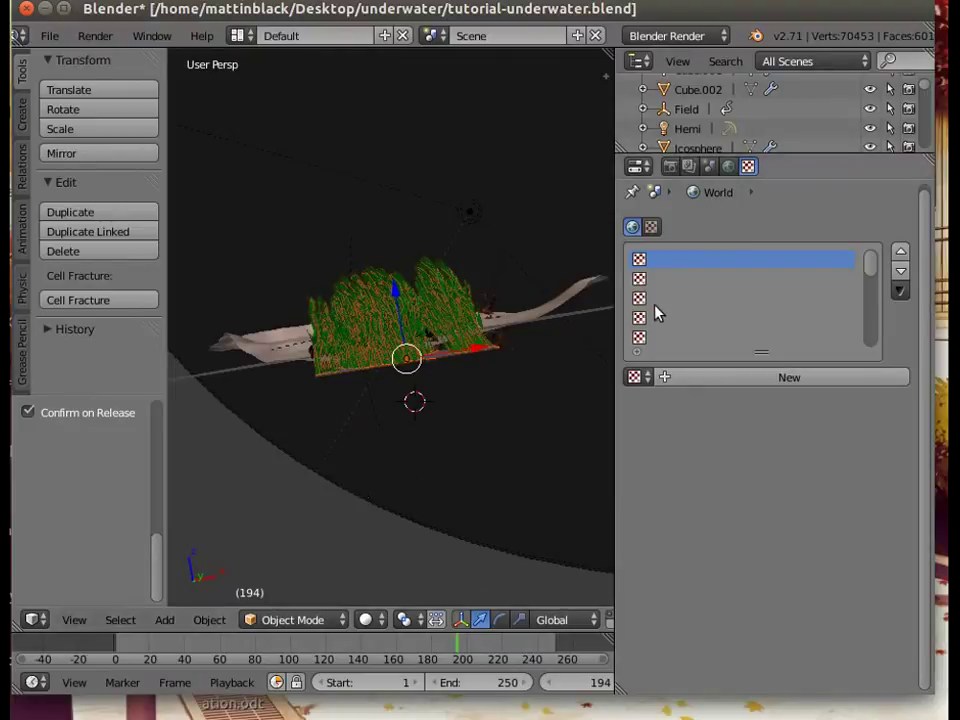
scroll(740, 100, "down", 3)
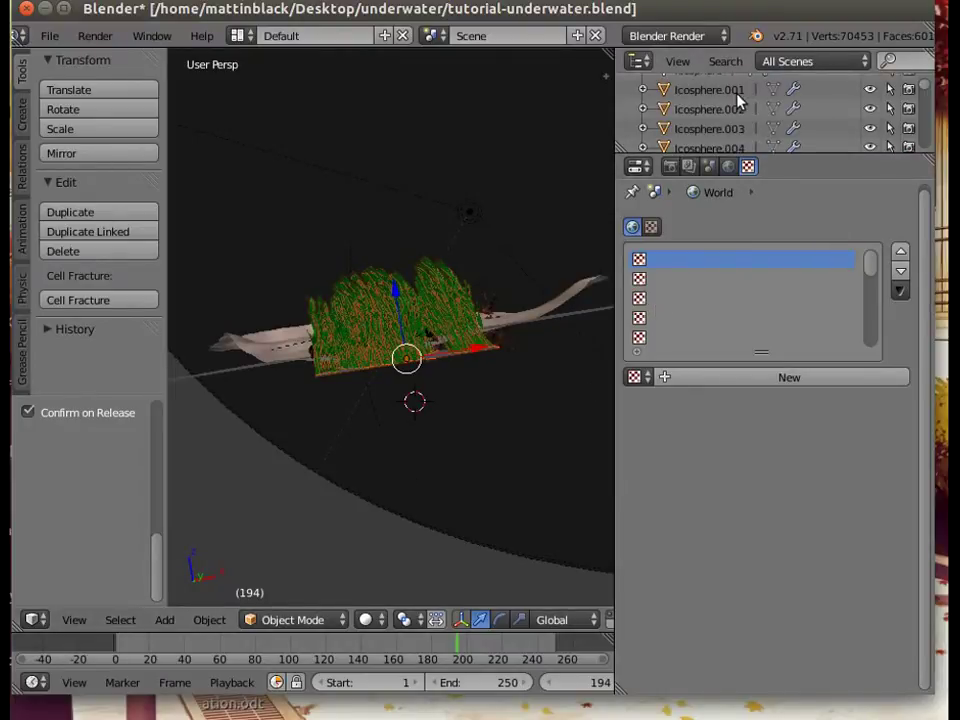
scroll(738, 100, "down", 3)
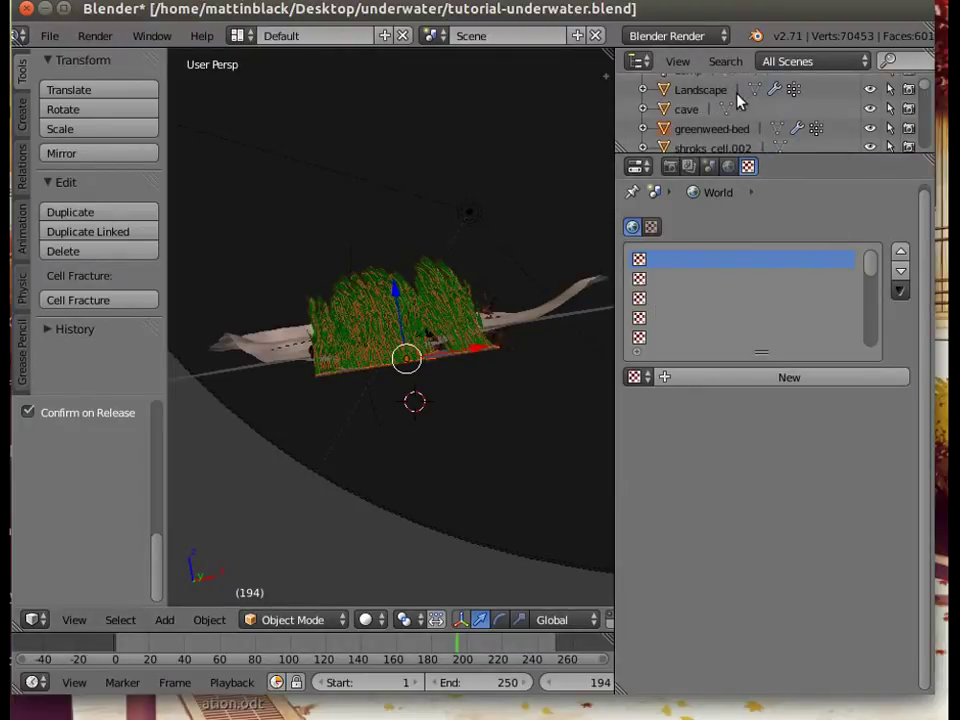
left_click(702, 133)
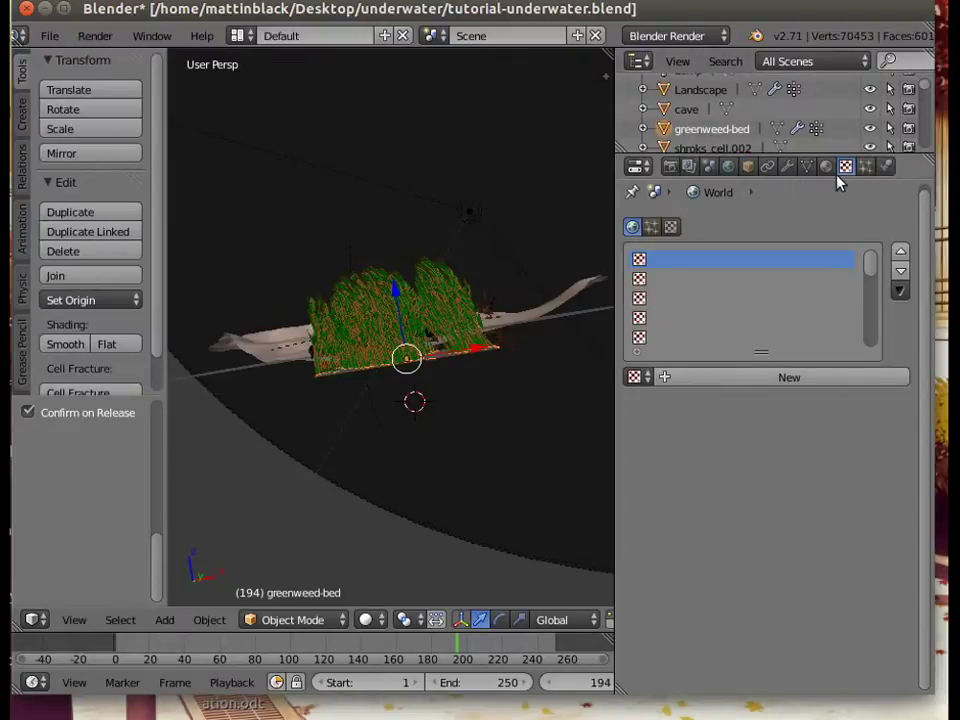
left_click(866, 168)
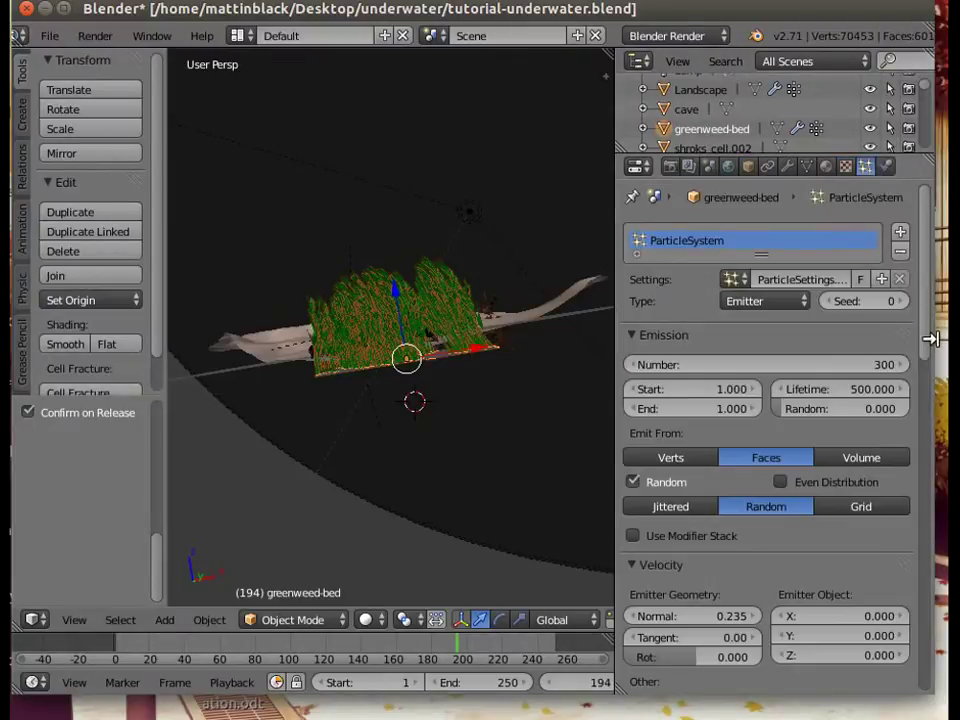
left_click_drag(927, 342, 928, 558)
left_click_drag(722, 466, 655, 440)
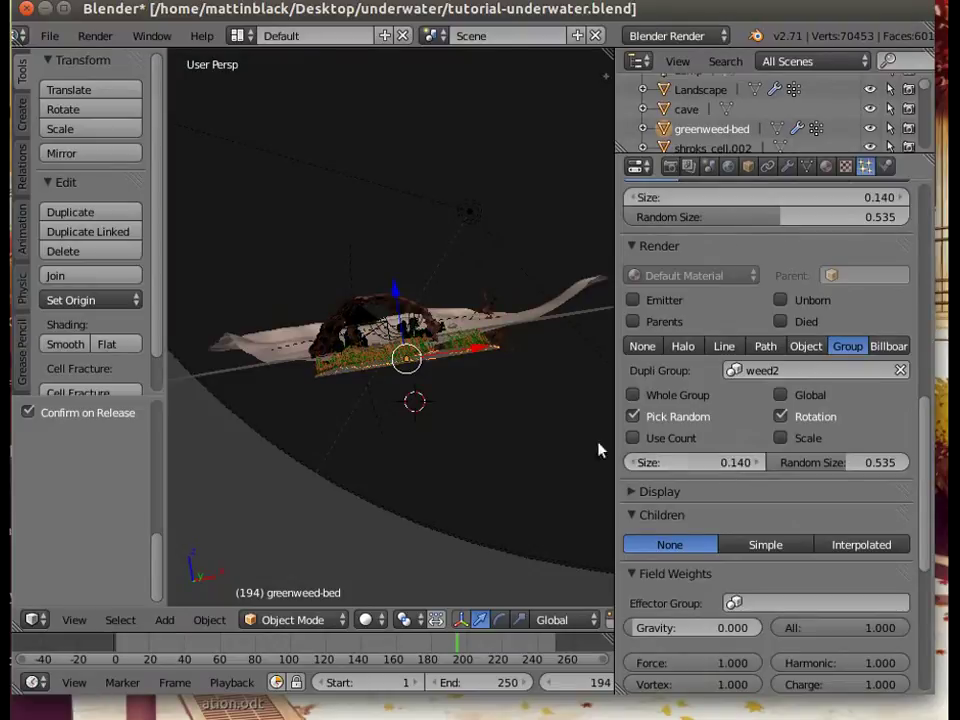
- Scale greenweed-bed to about 0.4 and move it onto the seabed between the camera and the cave
middle_click_drag(461, 456, 545, 520)
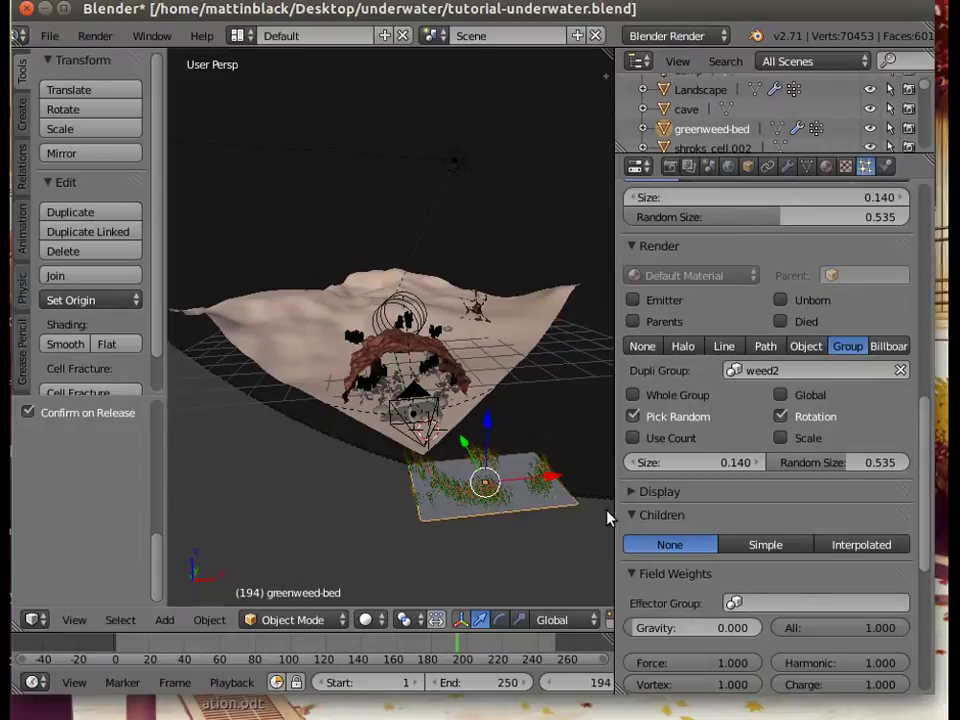
key("s")
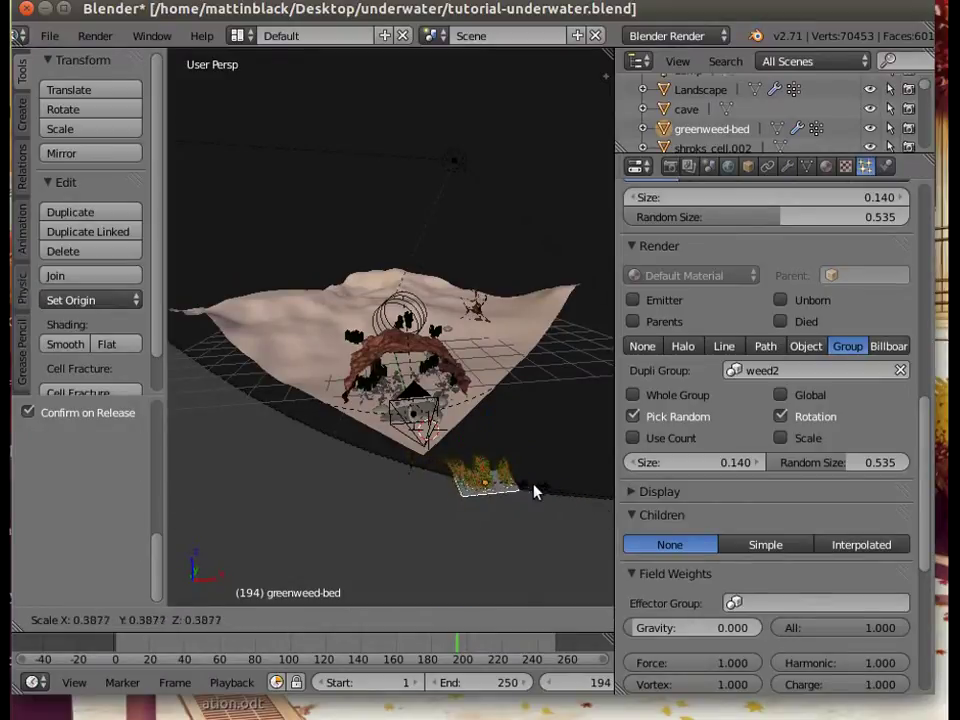
left_click(540, 490)
left_click_drag(551, 484, 505, 476)
left_click_drag(440, 445, 440, 386)
left_click_drag(437, 439, 409, 387)
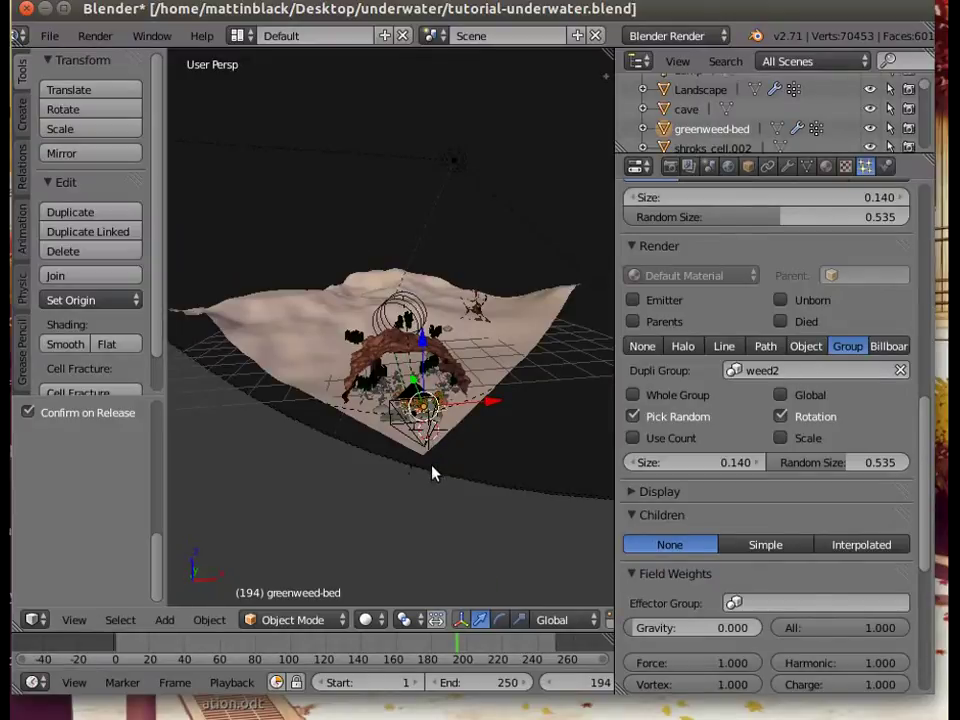
- Frame greenweed-bed in the view and scrub the timeline to frame 254 to check how the weed sways
scroll(435, 474, "up", 3)
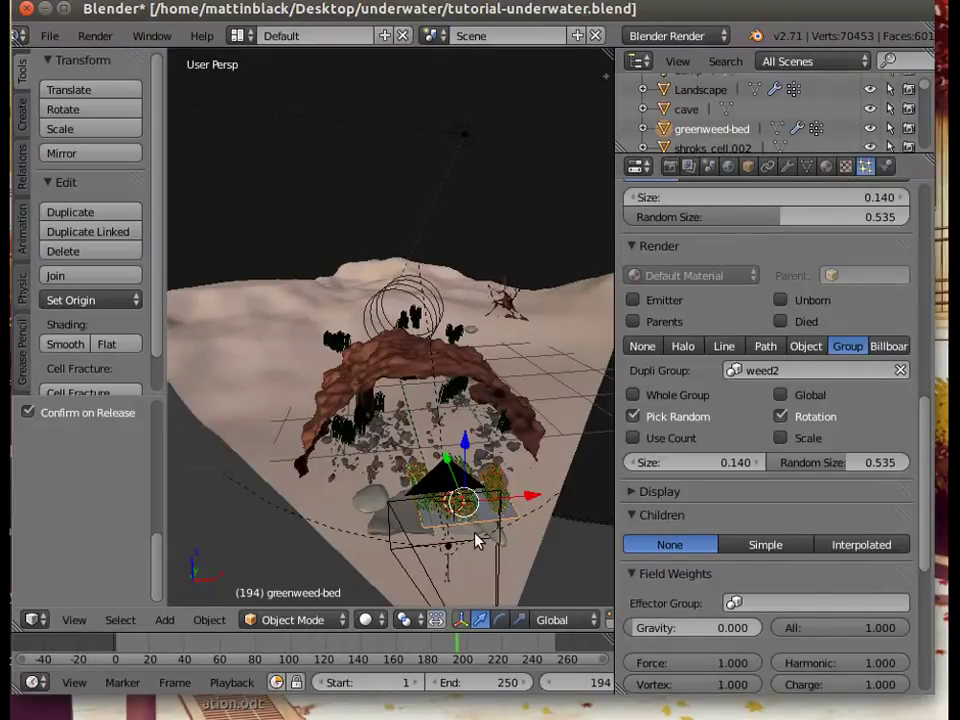
mouse_move(461, 566)
middle_mouse_down()
mouse_move(443, 585)
mouse_move(445, 567)
middle_mouse_up()
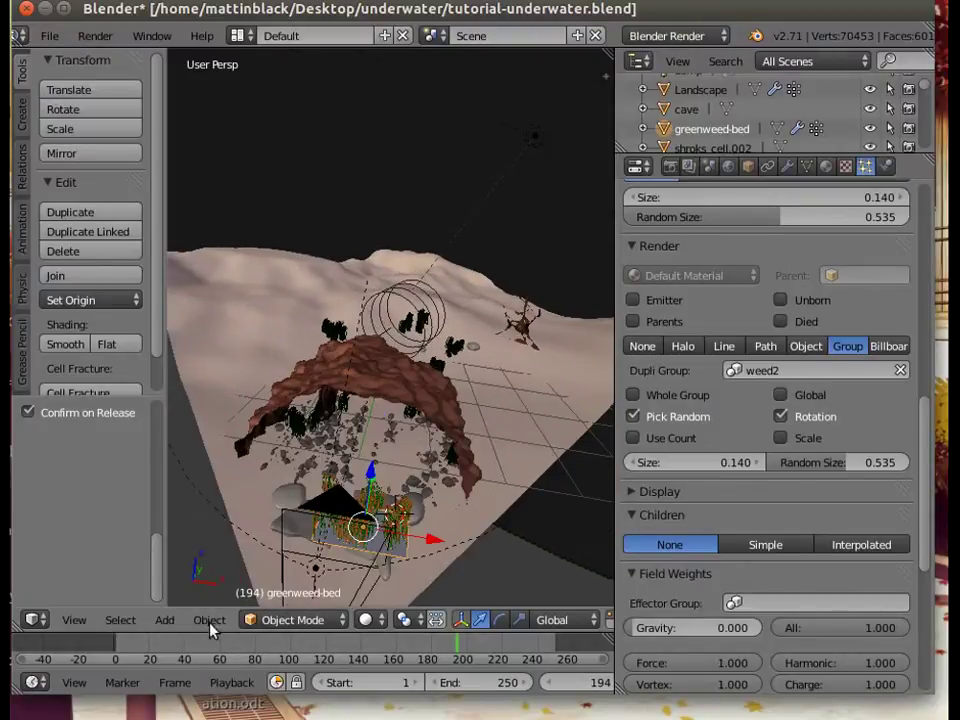
left_click(76, 620)
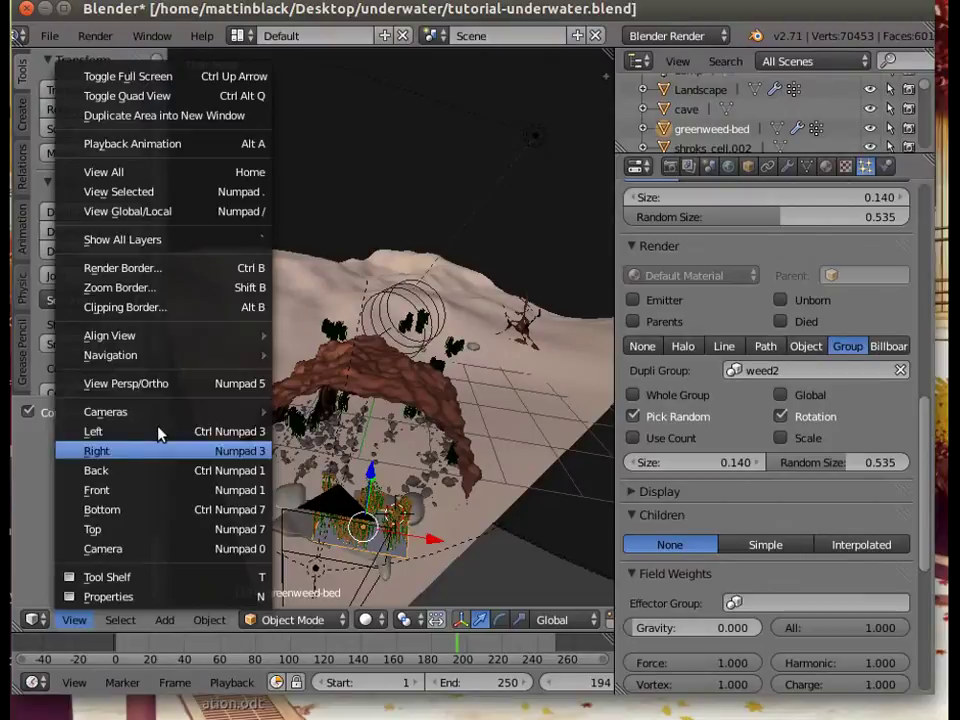
left_click(160, 192)
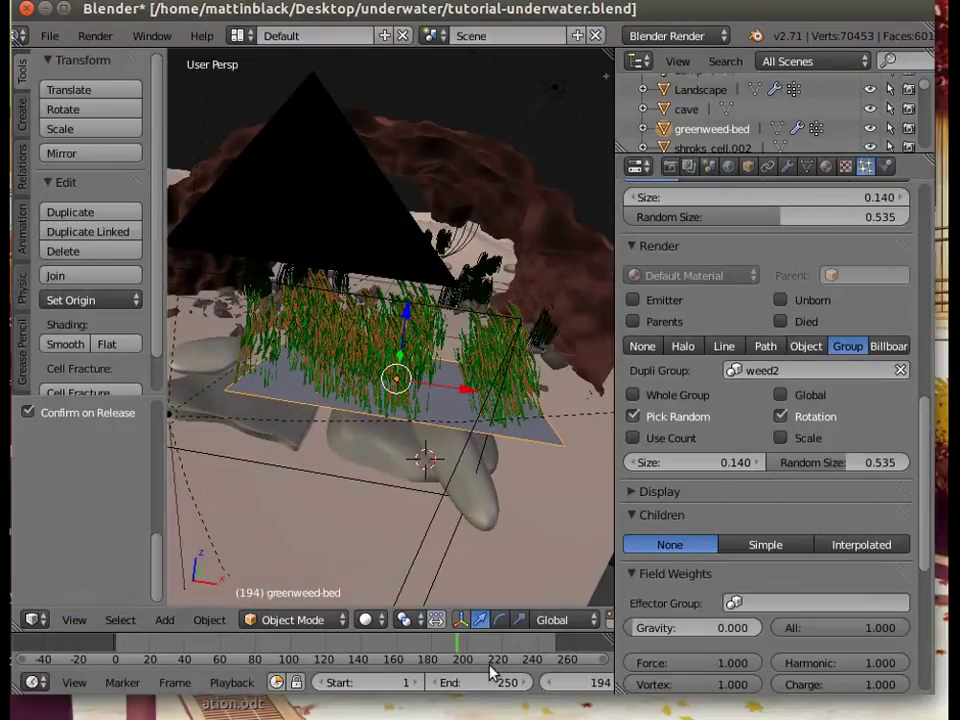
left_click(141, 648)
left_click_drag(133, 645, 561, 647)
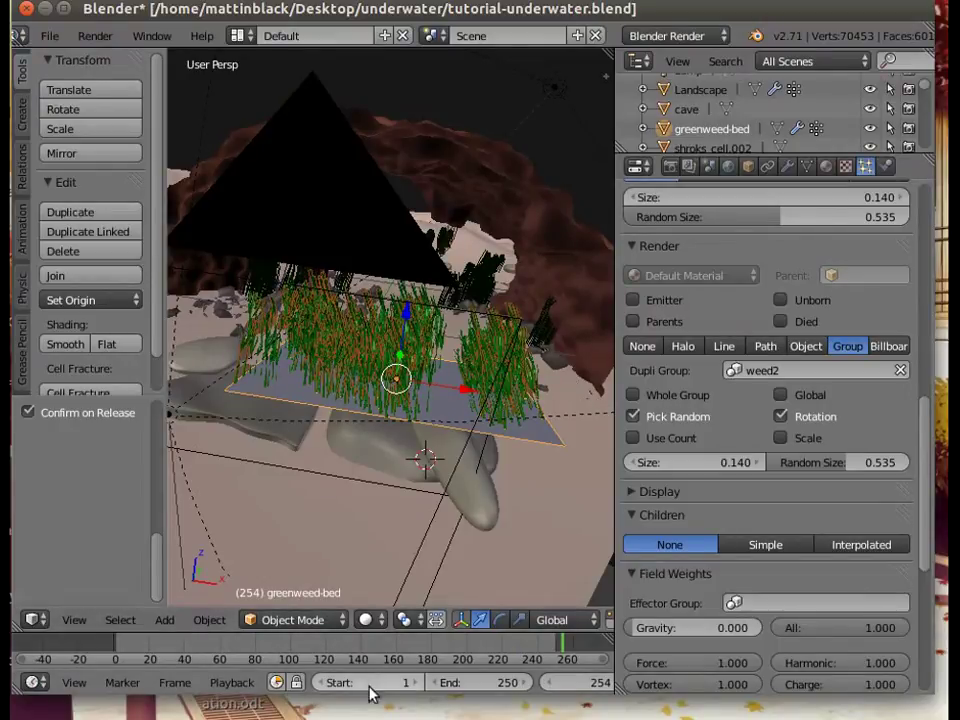
- Rotate greenweed-bed about the Z axis with the rotation manipulator and scrub the animation back to frame 11
left_click(500, 619)
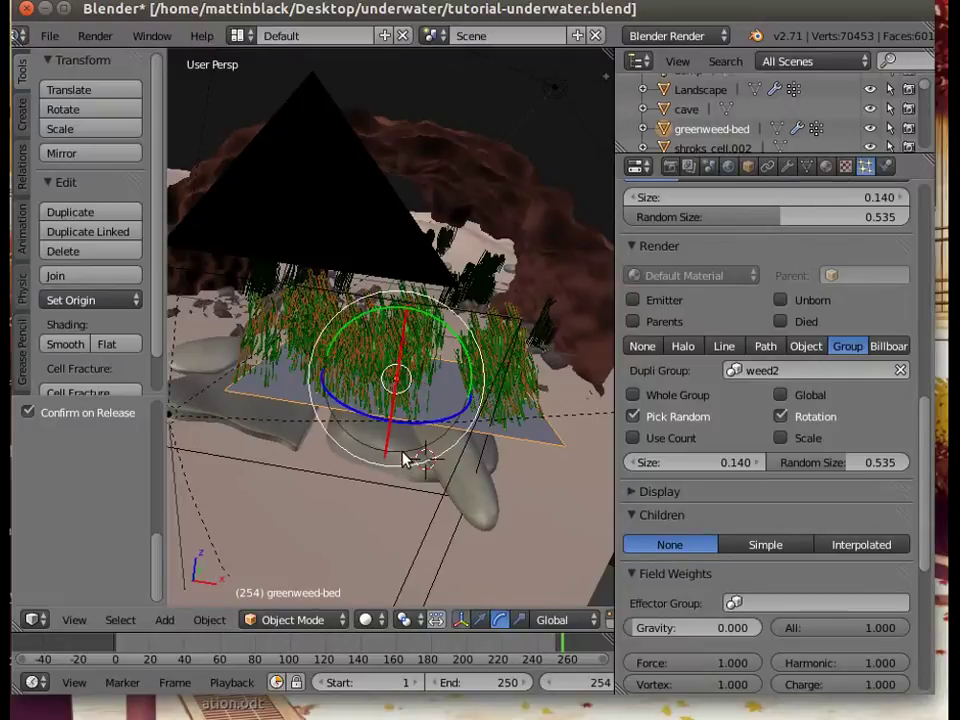
left_click_drag(380, 427, 498, 413)
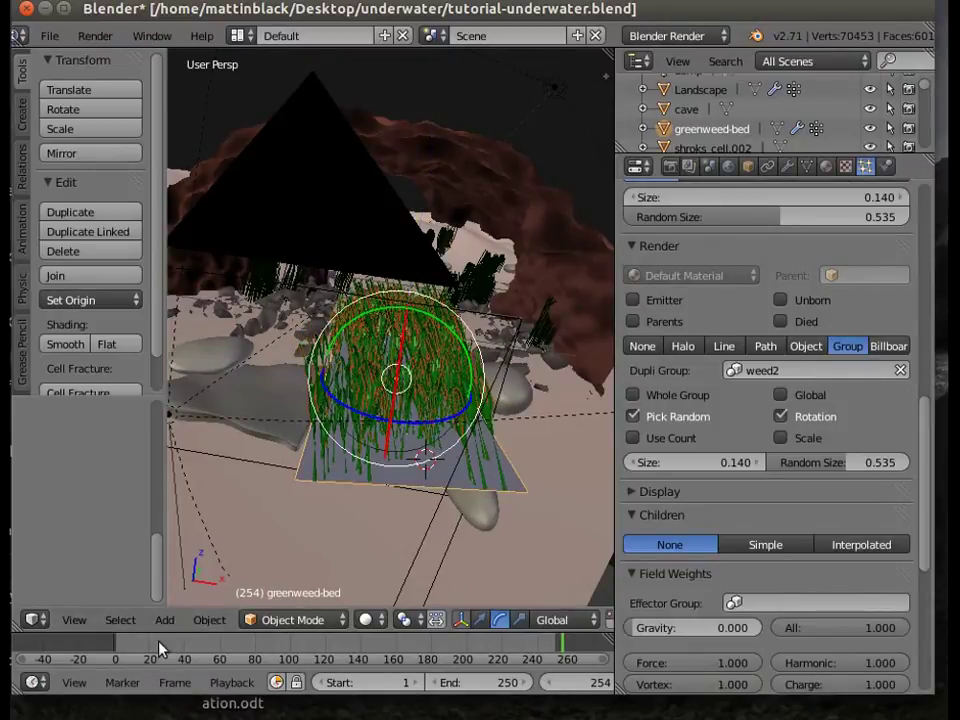
left_click(130, 655)
mouse_move(162, 664)
left_mouse_down()
mouse_move(571, 663)
mouse_move(113, 659)
mouse_move(549, 649)
mouse_move(134, 650)
left_mouse_up()
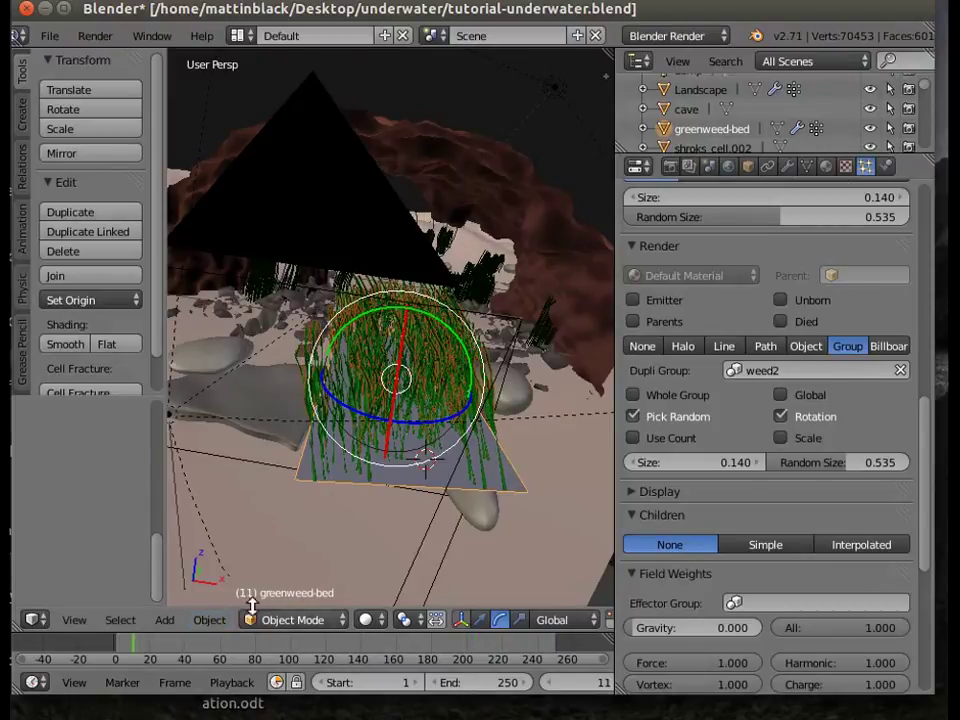
- Set the animation's end frame to 400
middle_click_drag(296, 573, 360, 545)
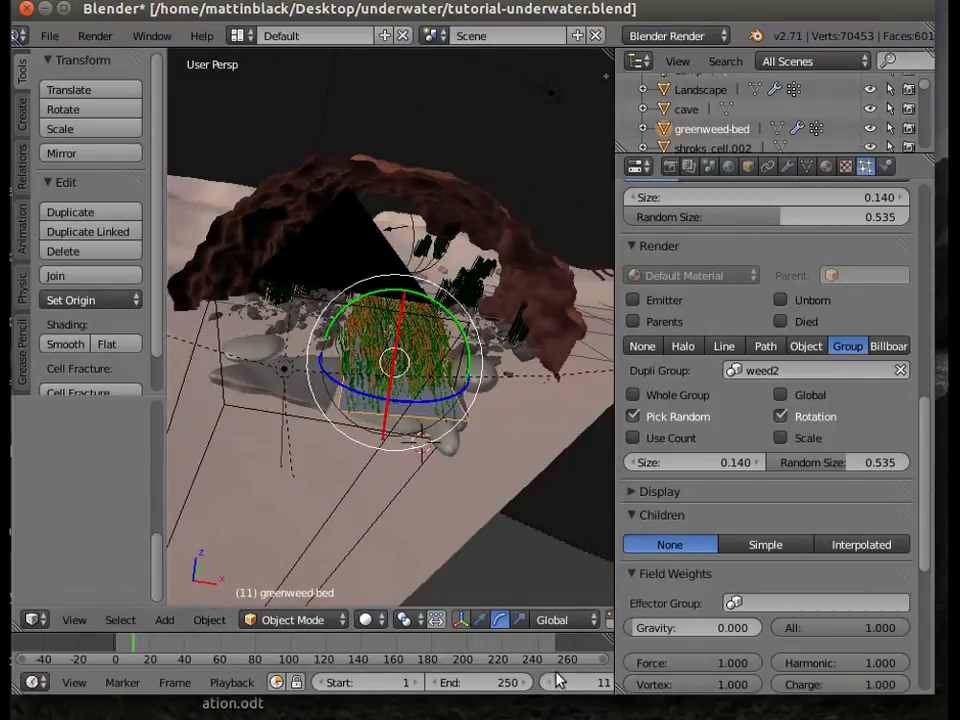
left_click(507, 684)
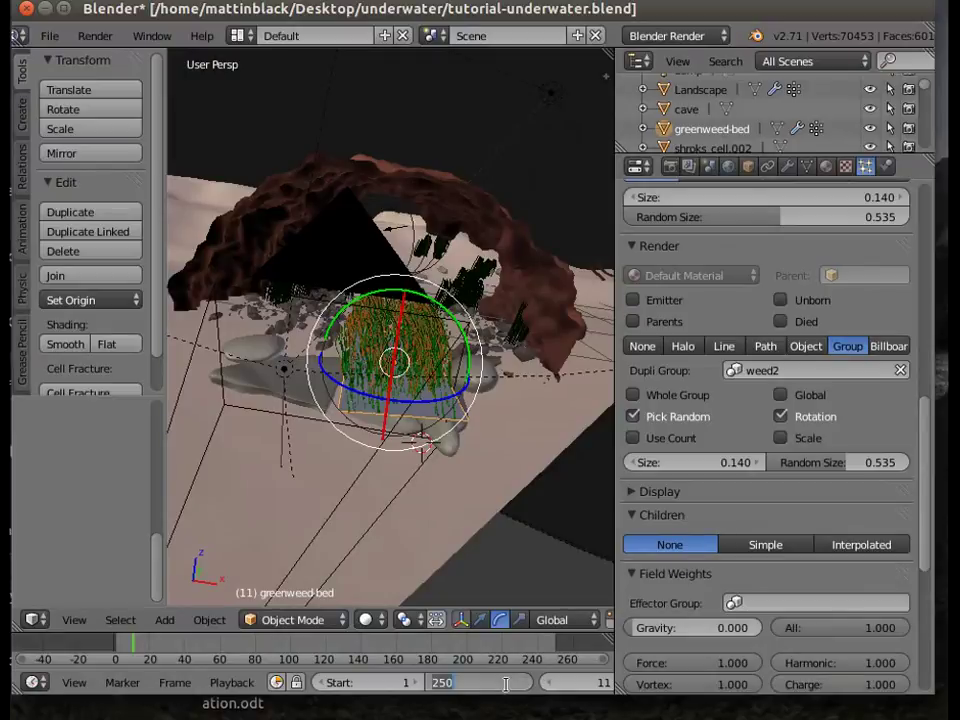
type("400")
key("Return")
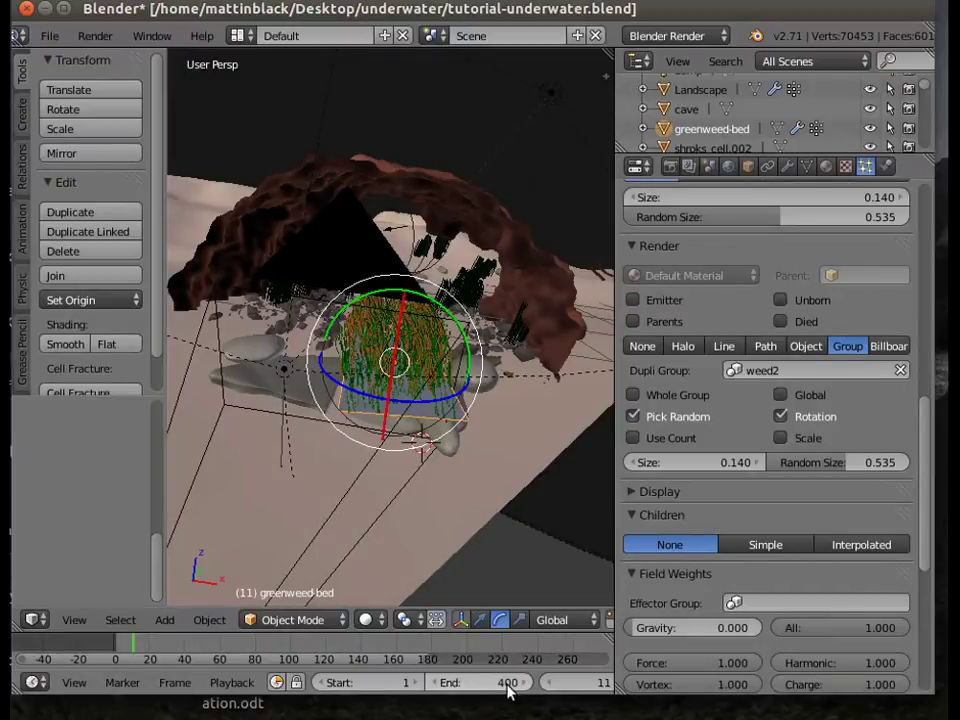
- Move greenweed-bed along Y towards the cave, and about 0.73 along X towards the cave's right-hand wall
middle_click_drag(467, 549, 396, 584)
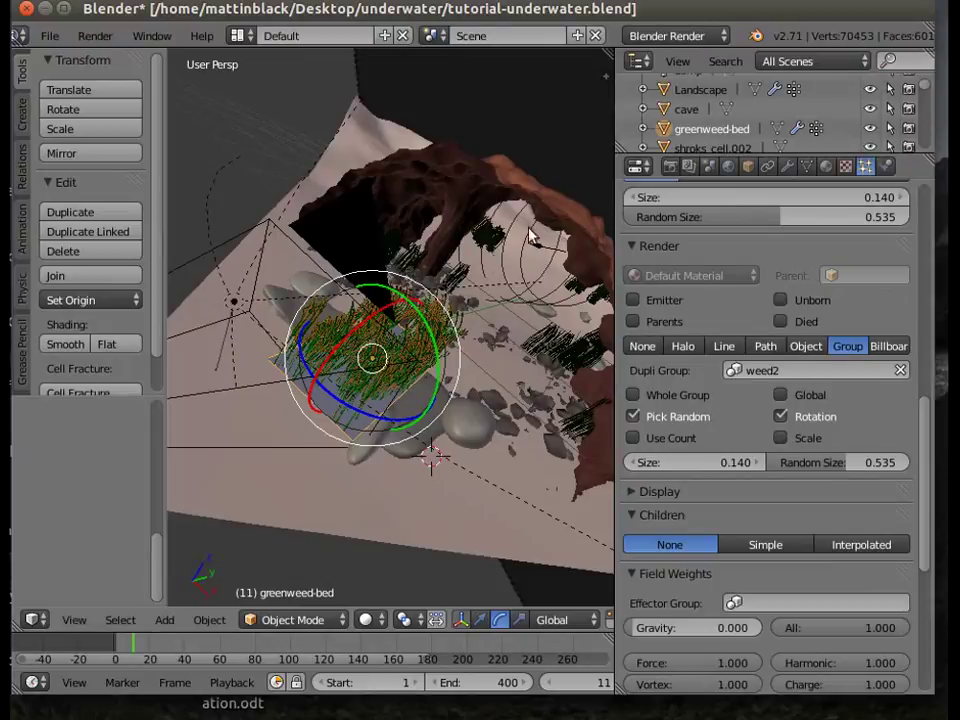
middle_click_drag(306, 516, 207, 621)
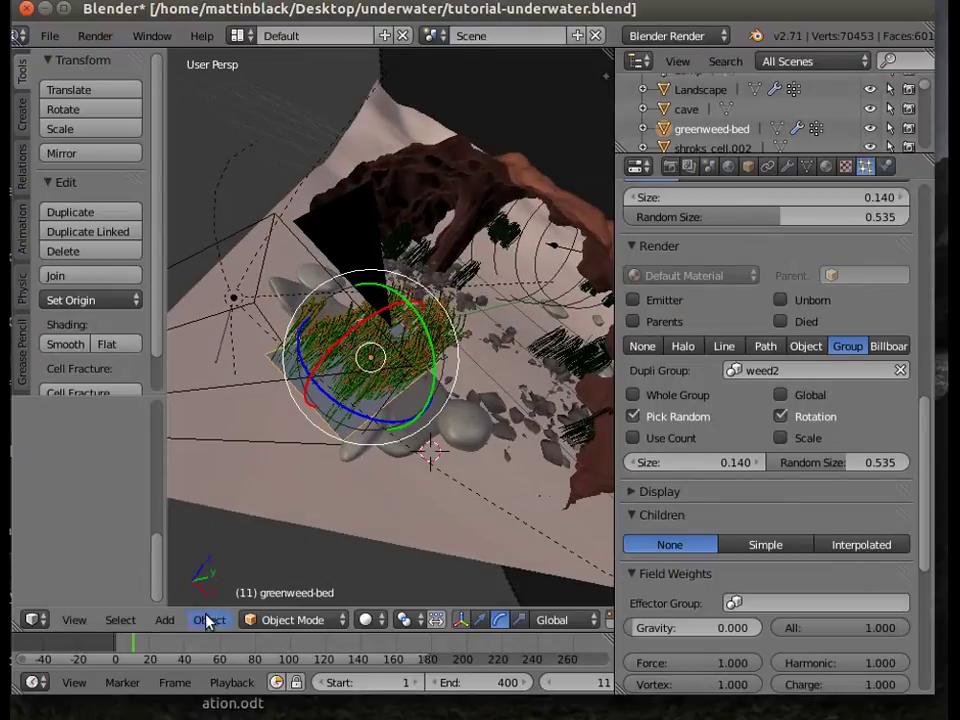
left_click(481, 620)
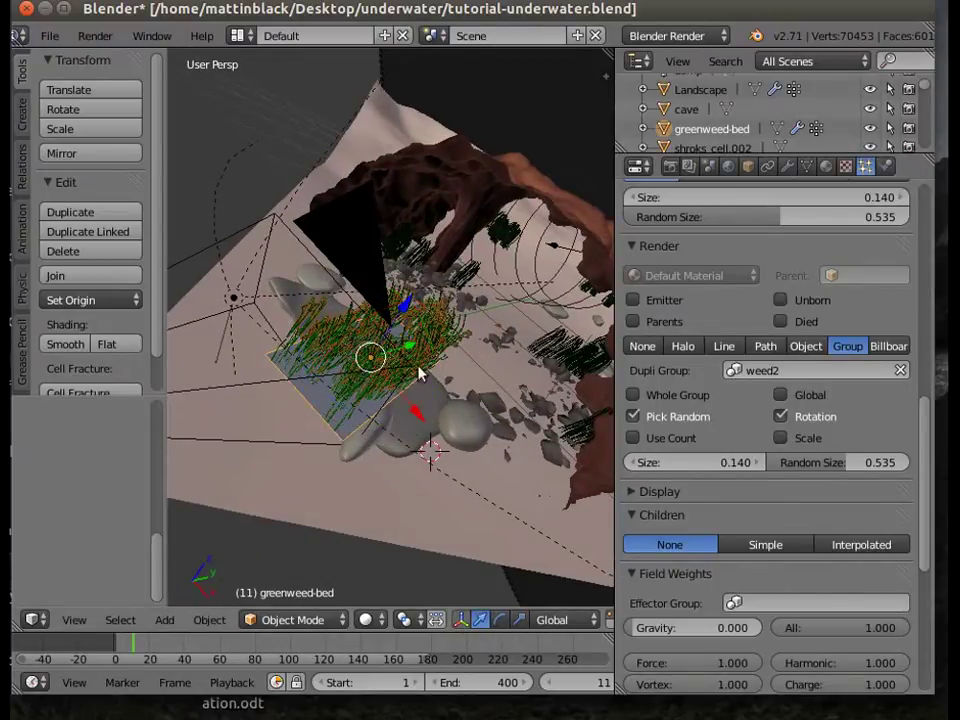
left_click_drag(412, 347, 497, 310)
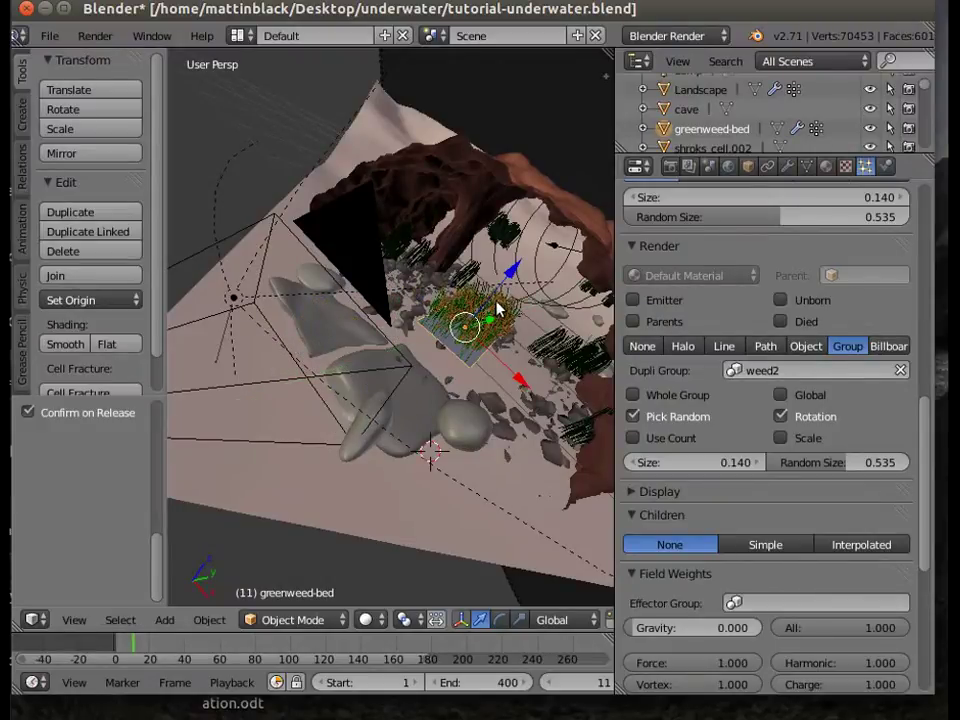
middle_click_drag(475, 460, 545, 370)
key("g")
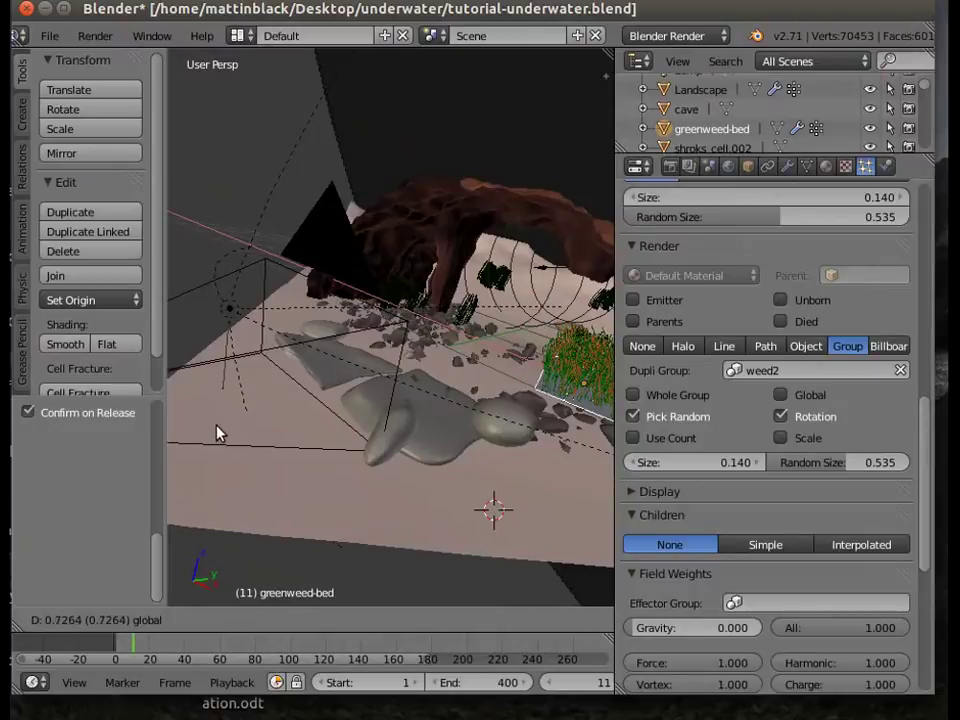
left_click(219, 432)
middle_click_drag(219, 432, 180, 424)
middle_click_drag(440, 354, 612, 334)
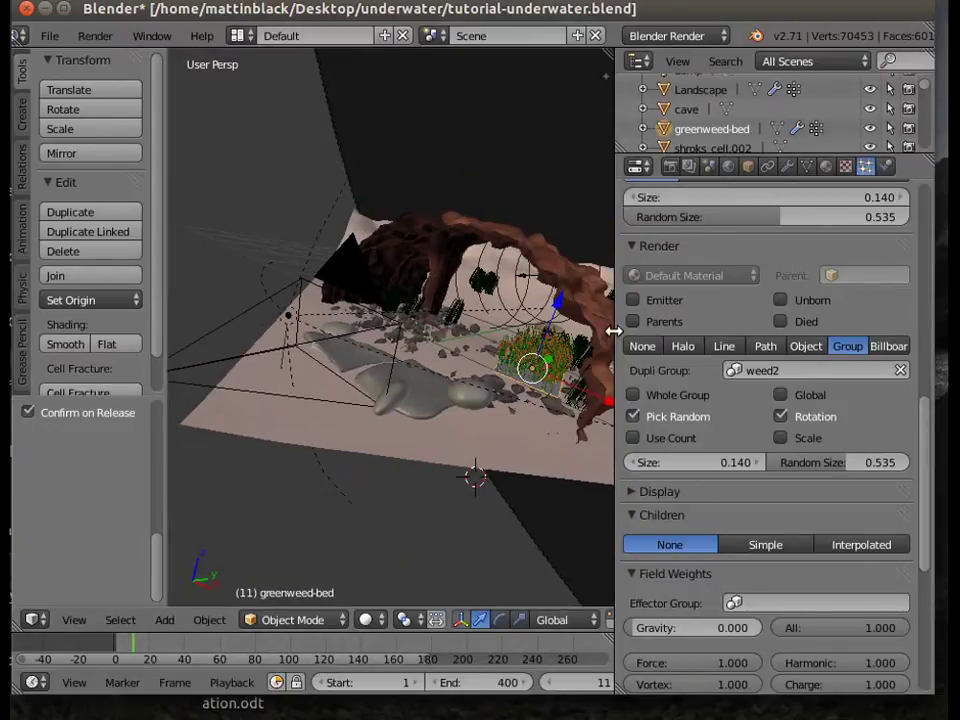
- Lower greenweed-bed onto the seabed and shift it about 0.52 along Y and 0.09 along X
key("g")
key("z")
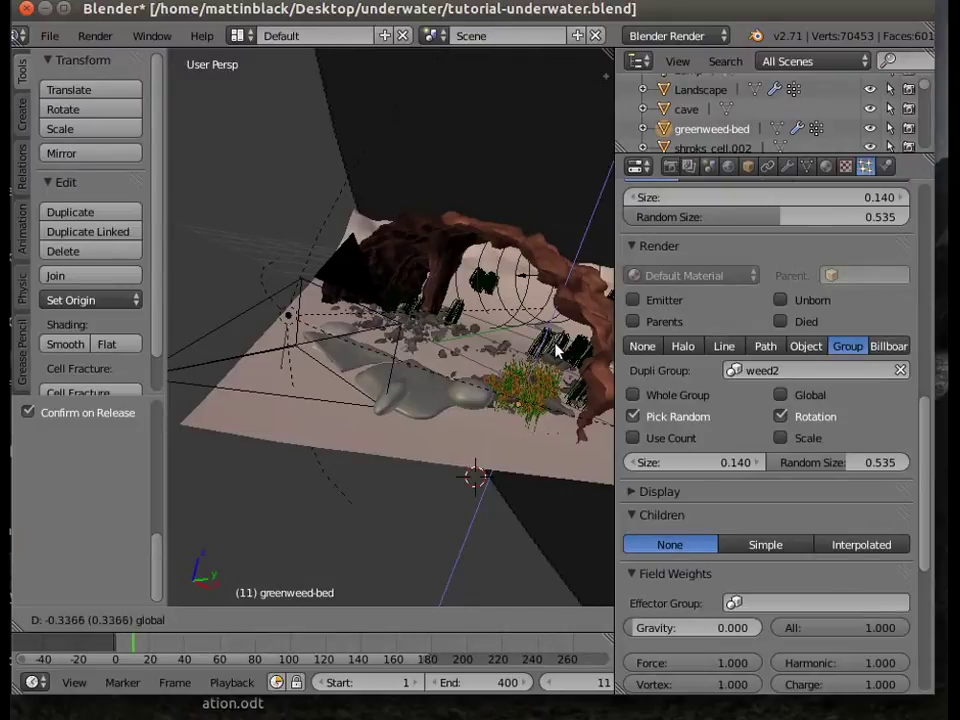
left_click(537, 396)
key("g")
key("y")
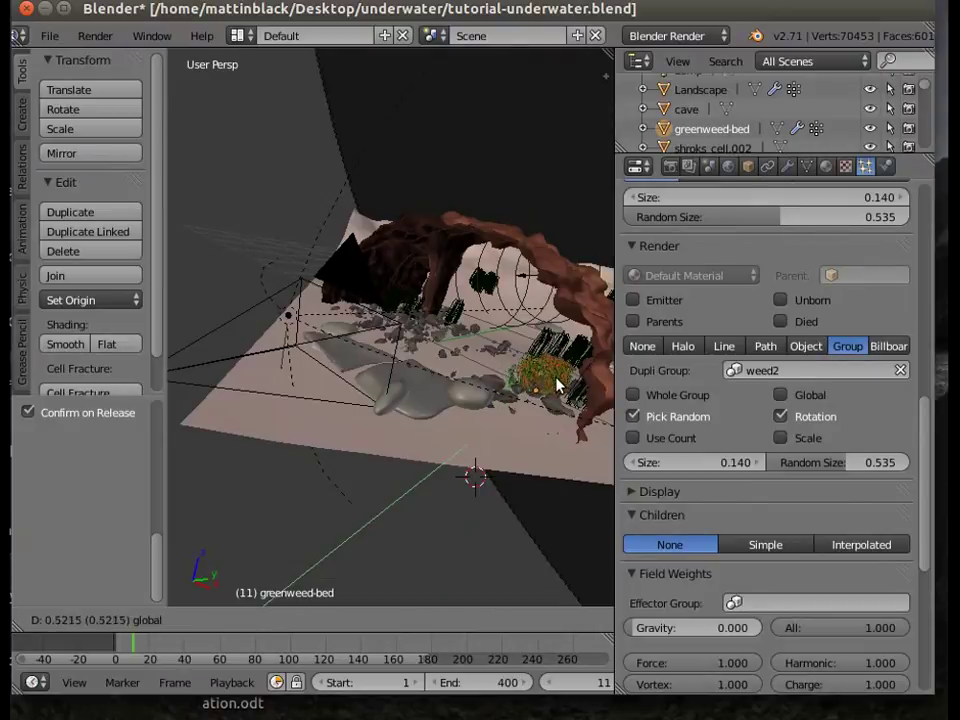
left_click(584, 408)
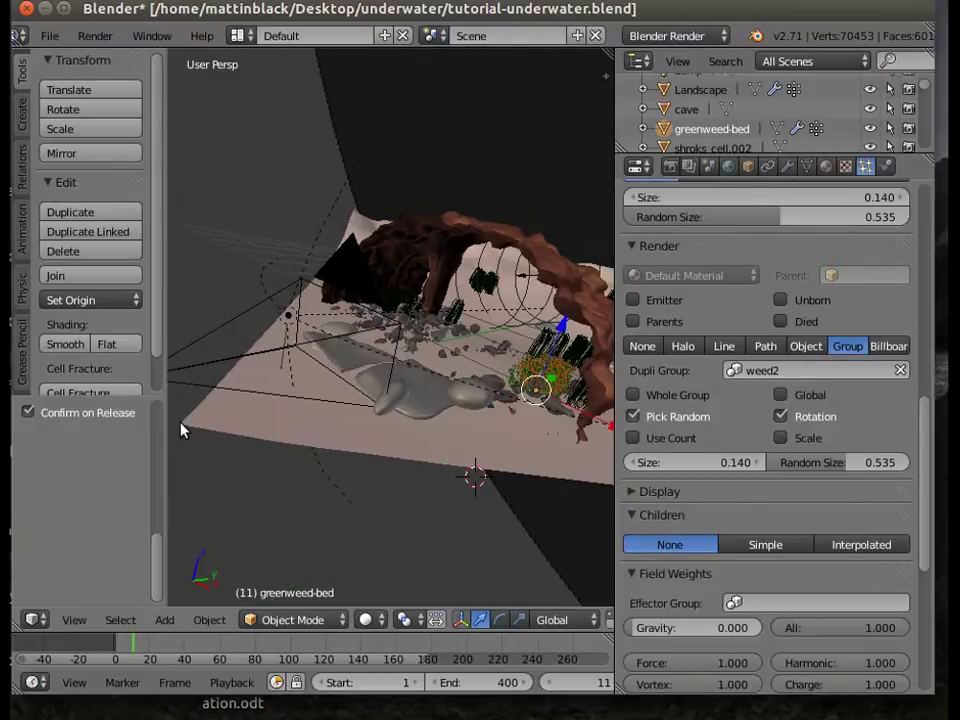
key("g")
key("y")
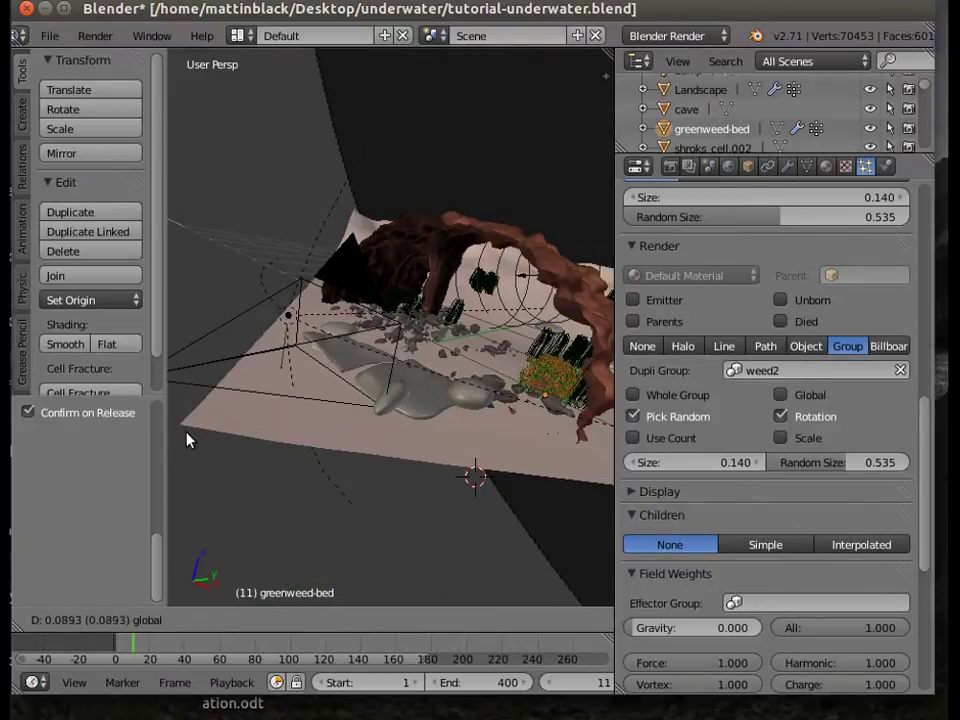
left_click(190, 440)
- Look through the camera, fit its frame in the view and raise greenweed-bed by about 0.01 along Z
left_click(74, 622)
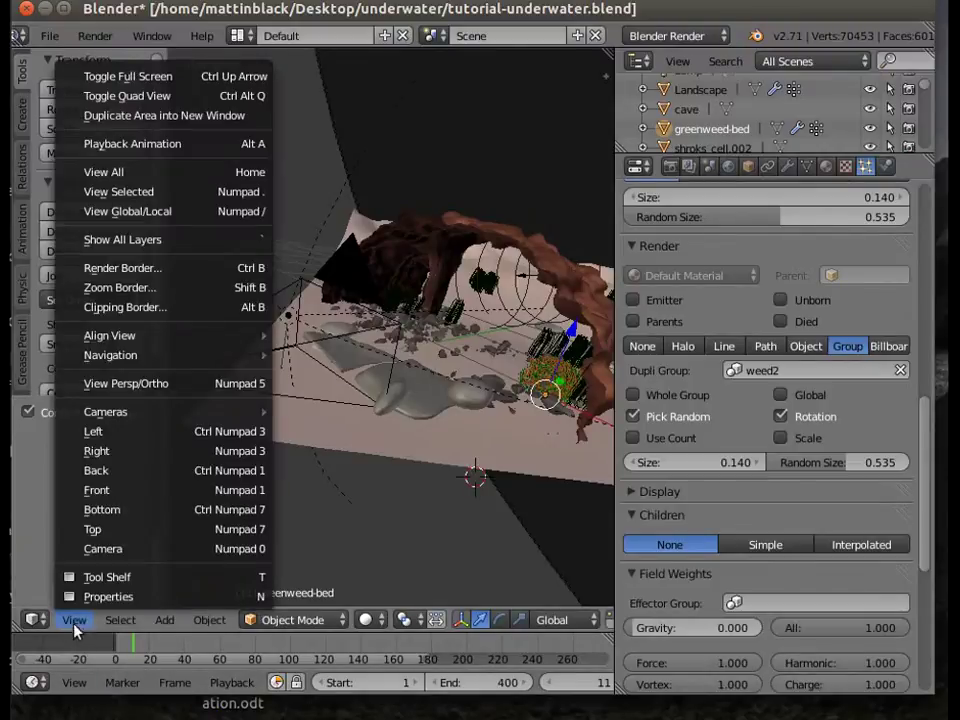
left_click(80, 549)
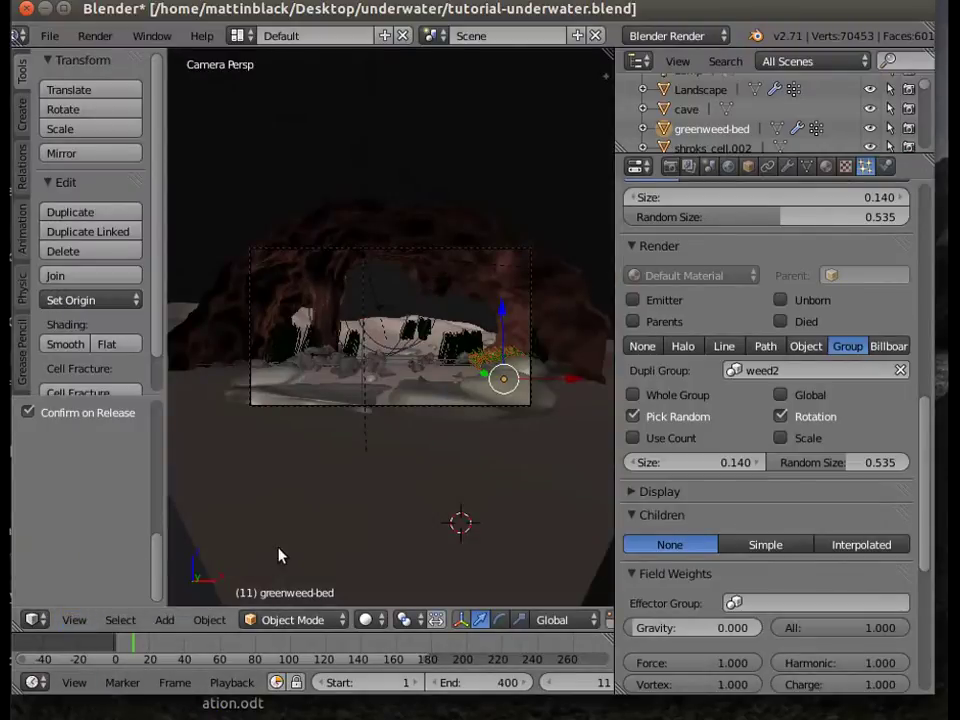
key("Home")
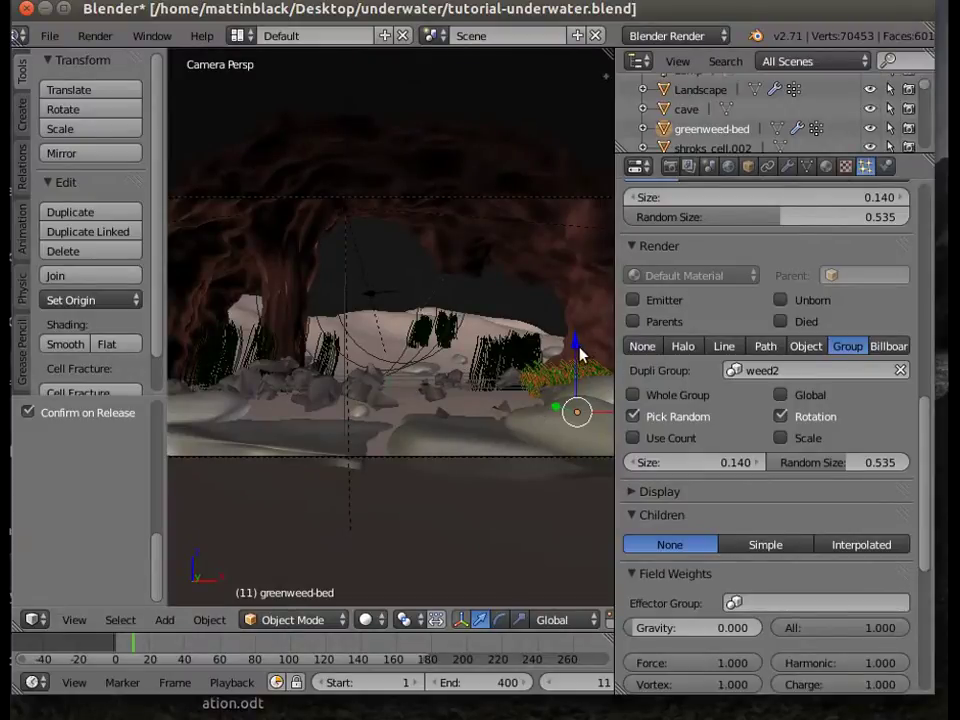
left_click_drag(575, 348, 575, 350)
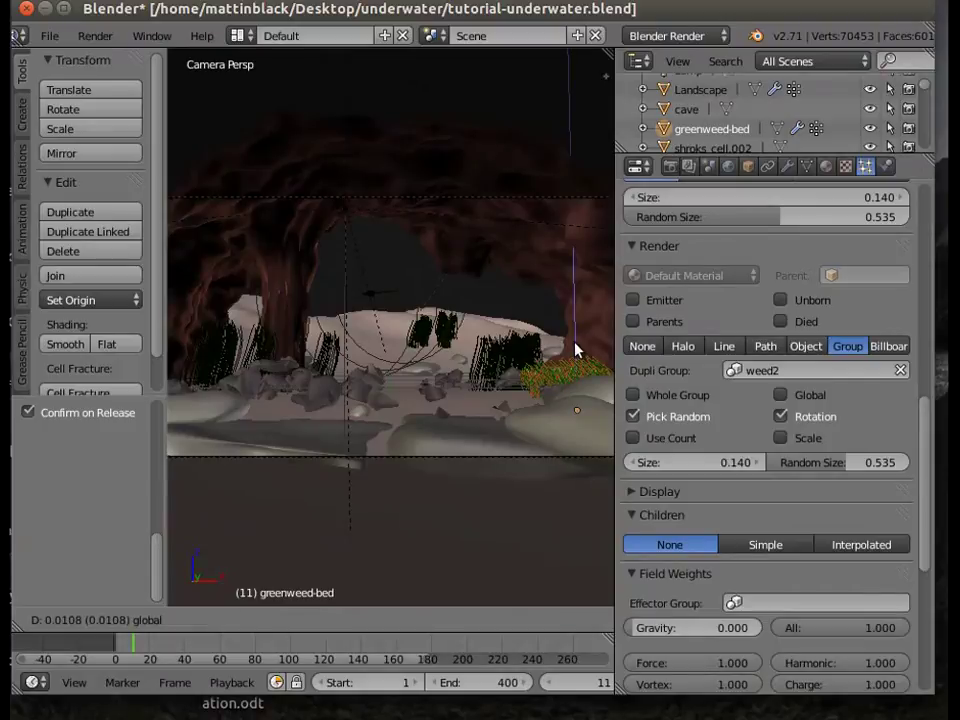
left_click_drag(575, 348, 575, 349)
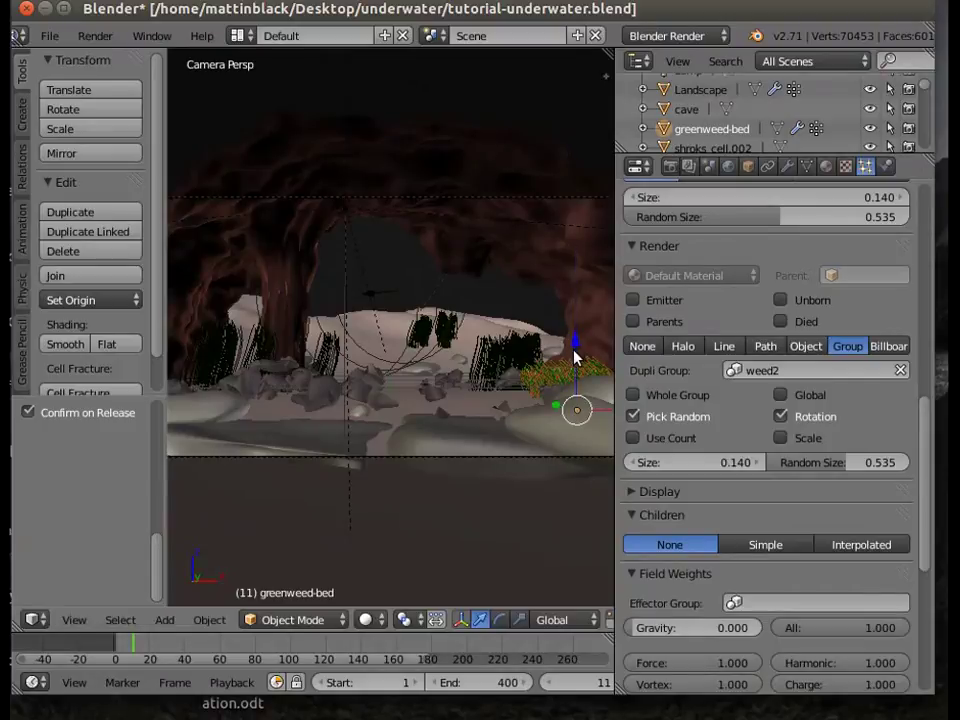
- Increase the weed2 group size in greenweed-bed's particle render settings to 0.170
left_click(708, 466)
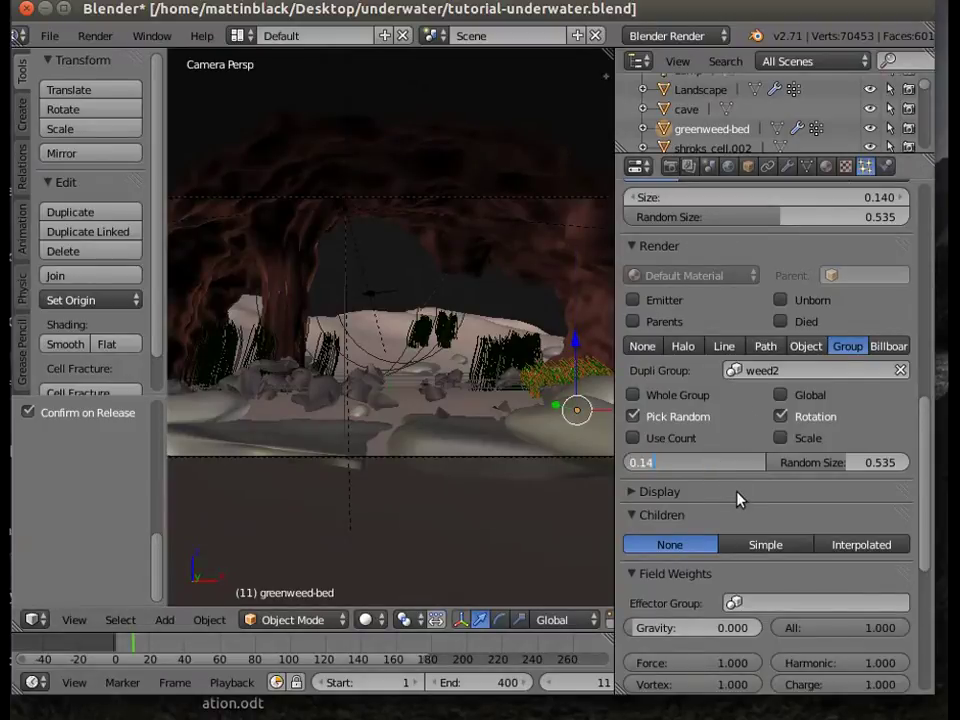
left_click(738, 499)
left_click(757, 466)
left_click(757, 466)
left_click(757, 466)
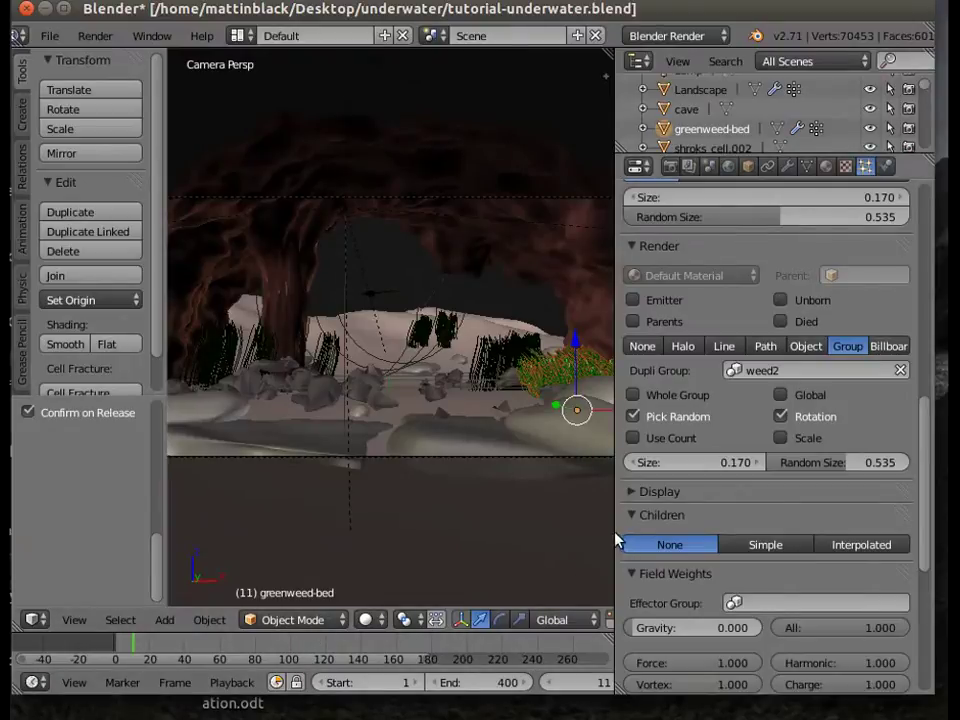
- Widen the 3D view and play the animation up to frame 181 to check the weed's movement through the camera
left_click_drag(617, 532, 705, 546)
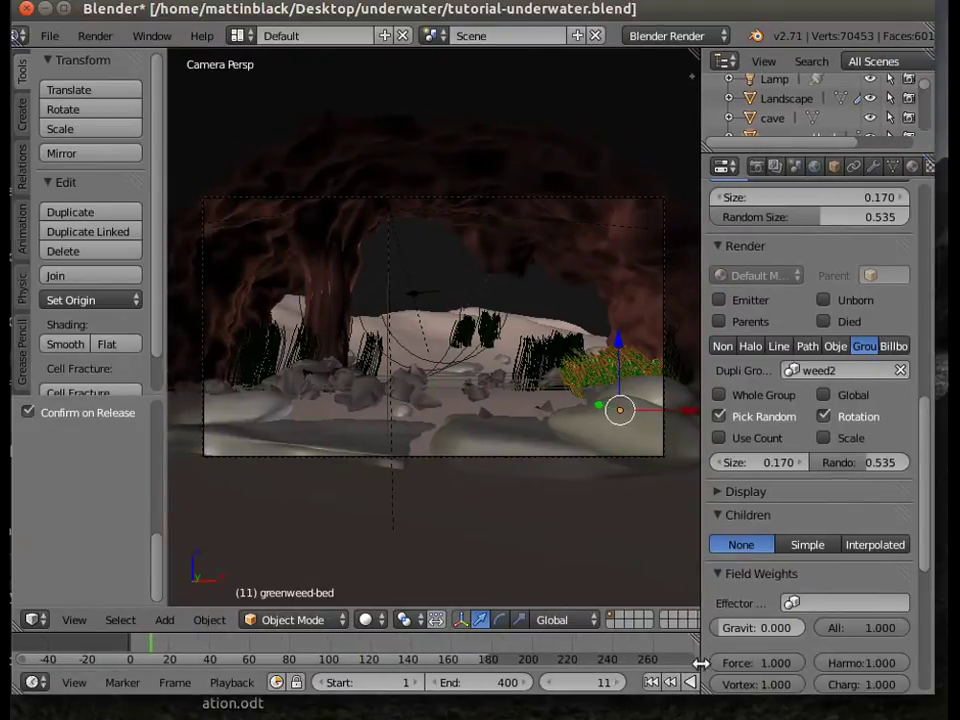
left_click_drag(701, 582, 737, 579)
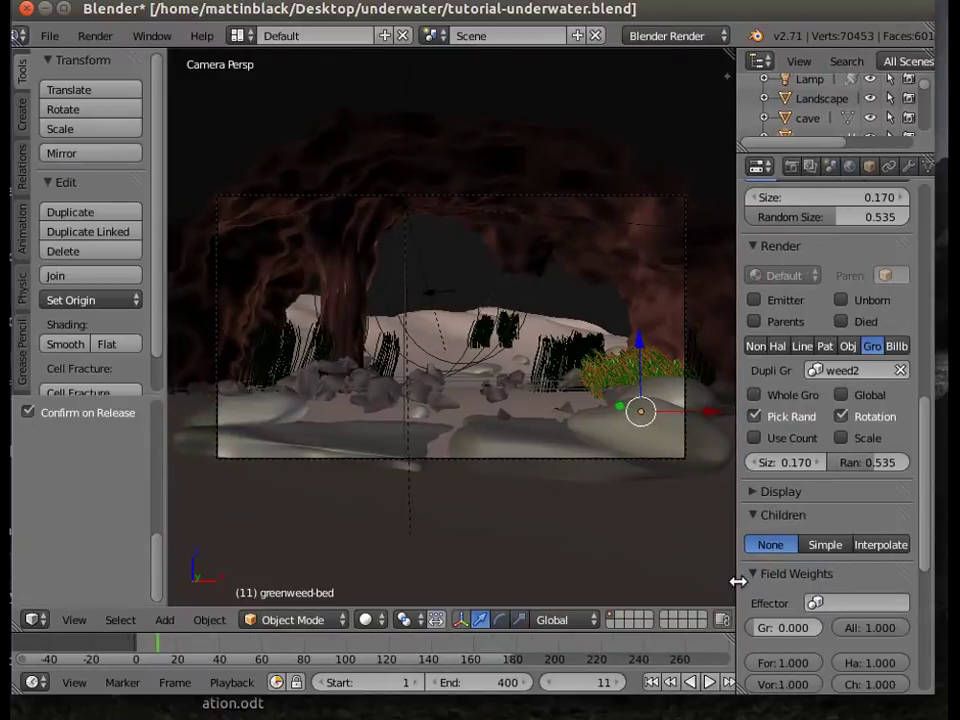
left_click(711, 682)
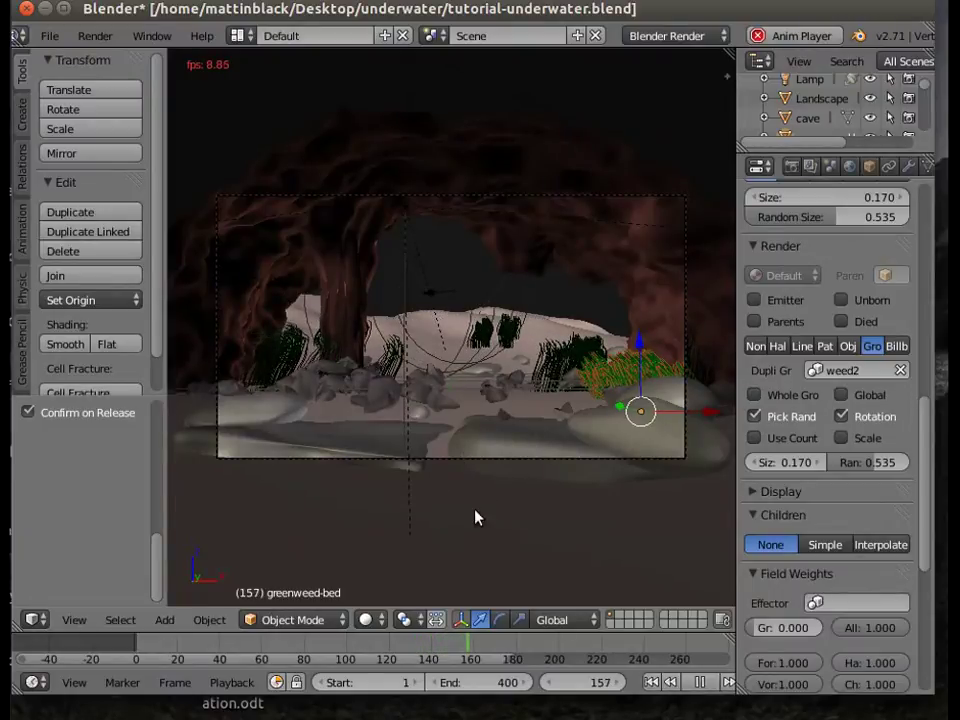
left_click(700, 682)
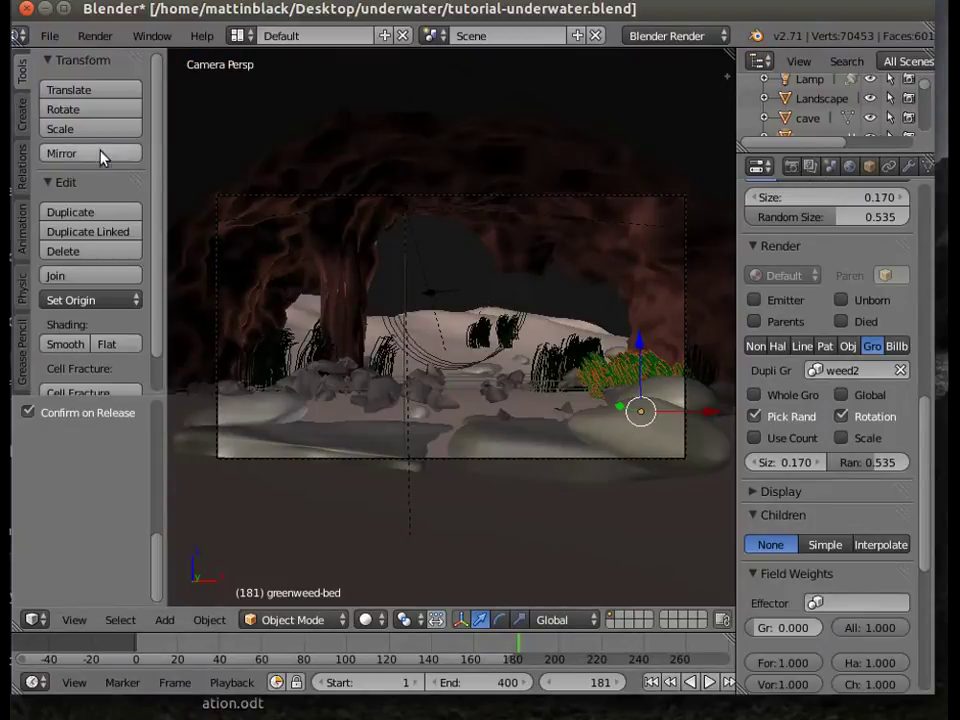
- Duplicate greenweed-bed and move the copy along X to the rocks on the left side of the camera frame
left_click(77, 214)
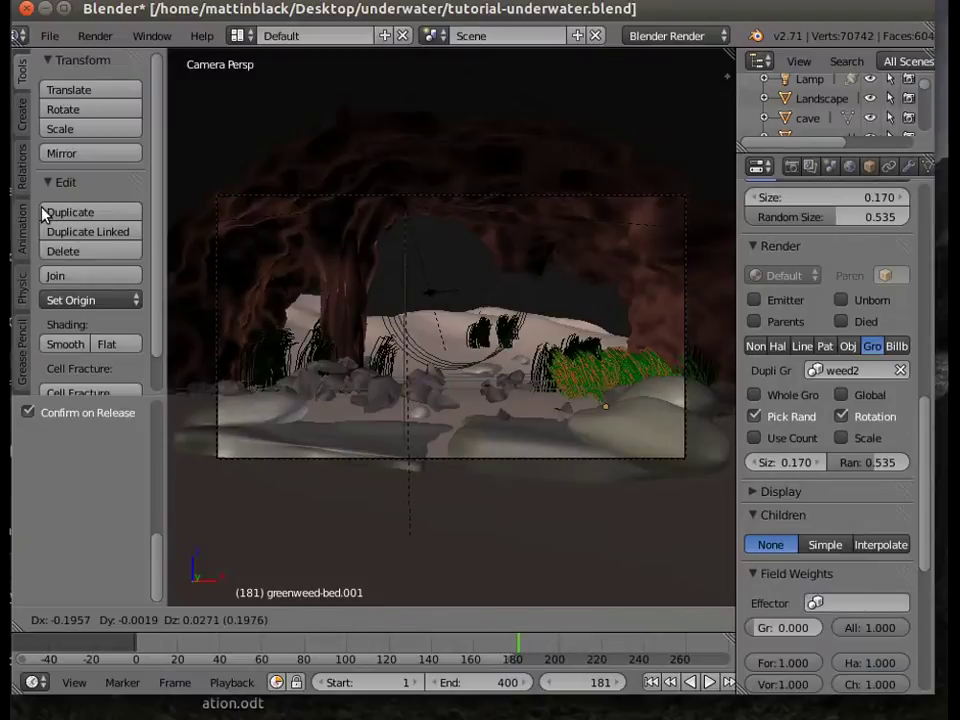
left_click(44, 214)
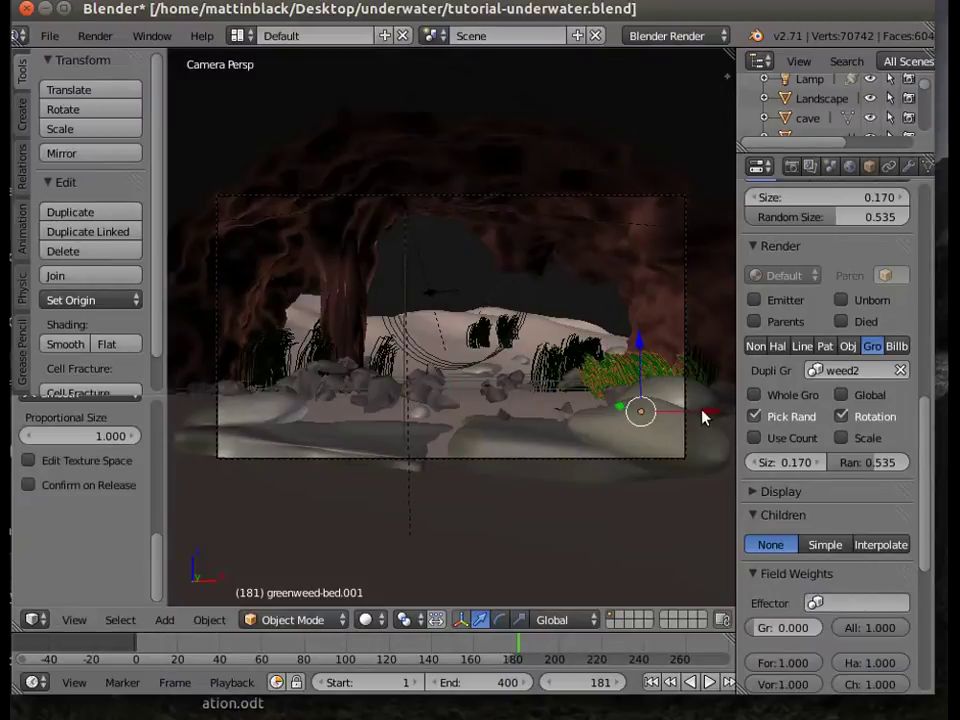
left_click_drag(710, 418, 340, 410)
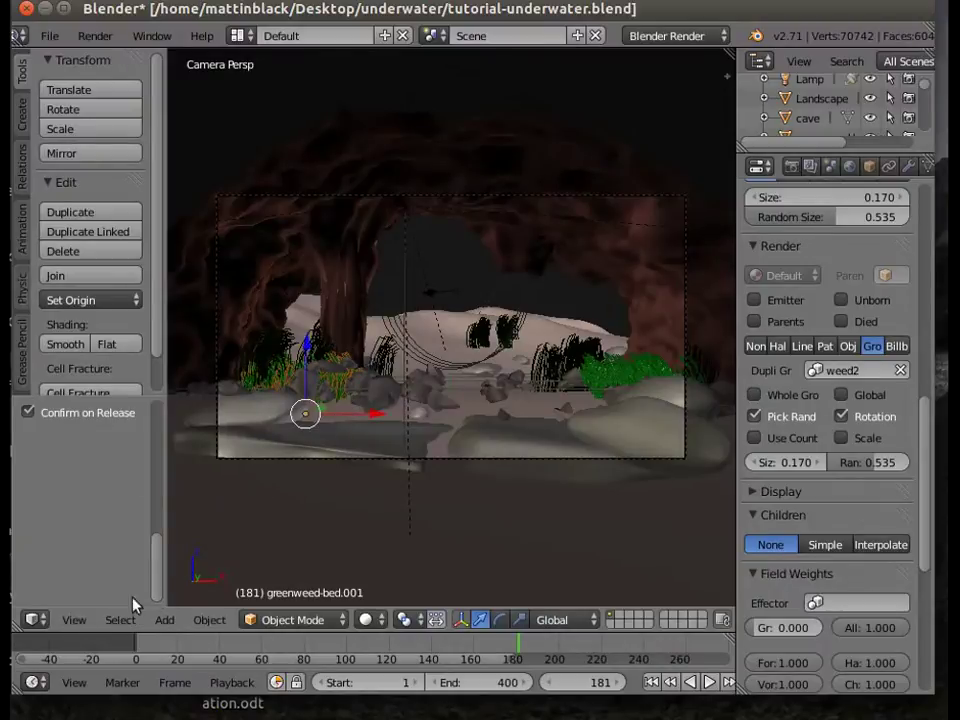
- Push the duplicated weed bed back along Y until it stands beside and behind the cave's left pillar
middle_click_drag(291, 504, 285, 538)
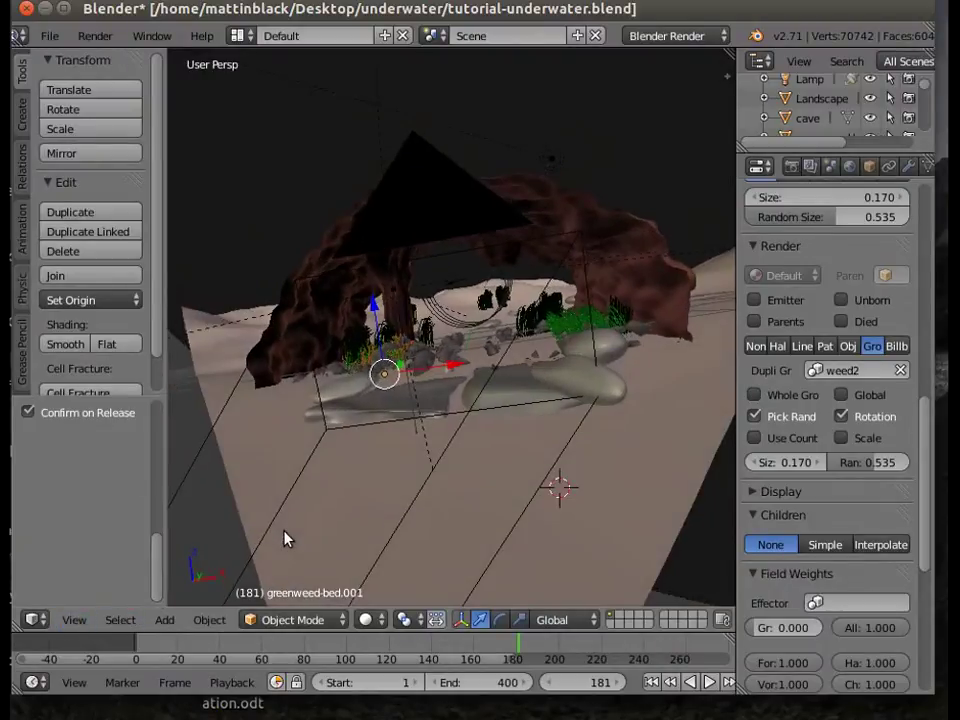
left_click_drag(390, 378, 463, 330)
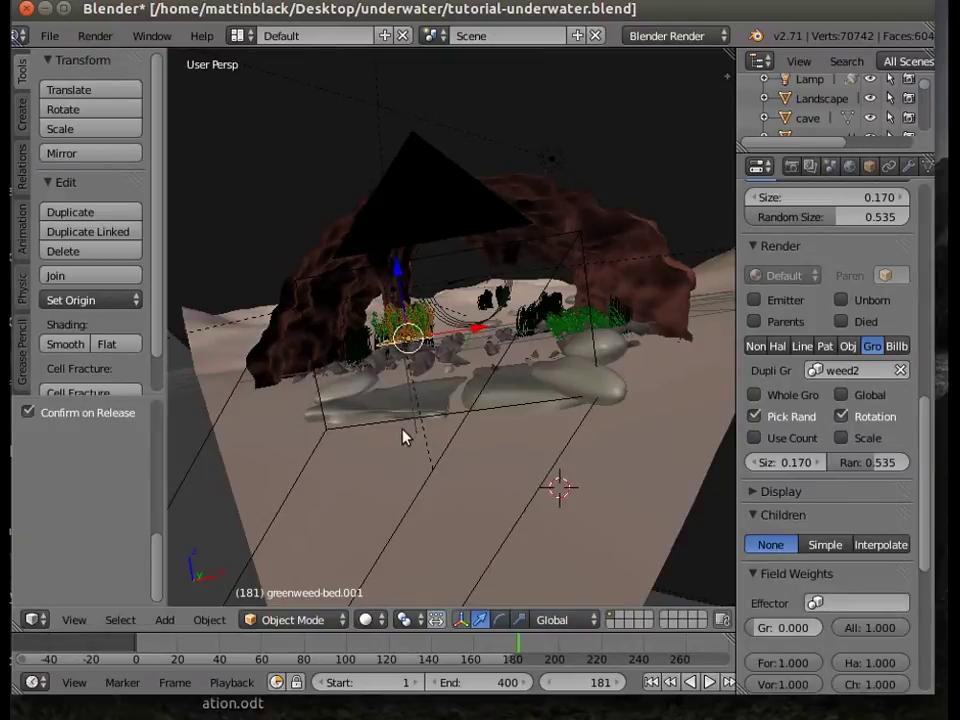
scroll(403, 437, "up", 3)
scroll(330, 405, "up", 1)
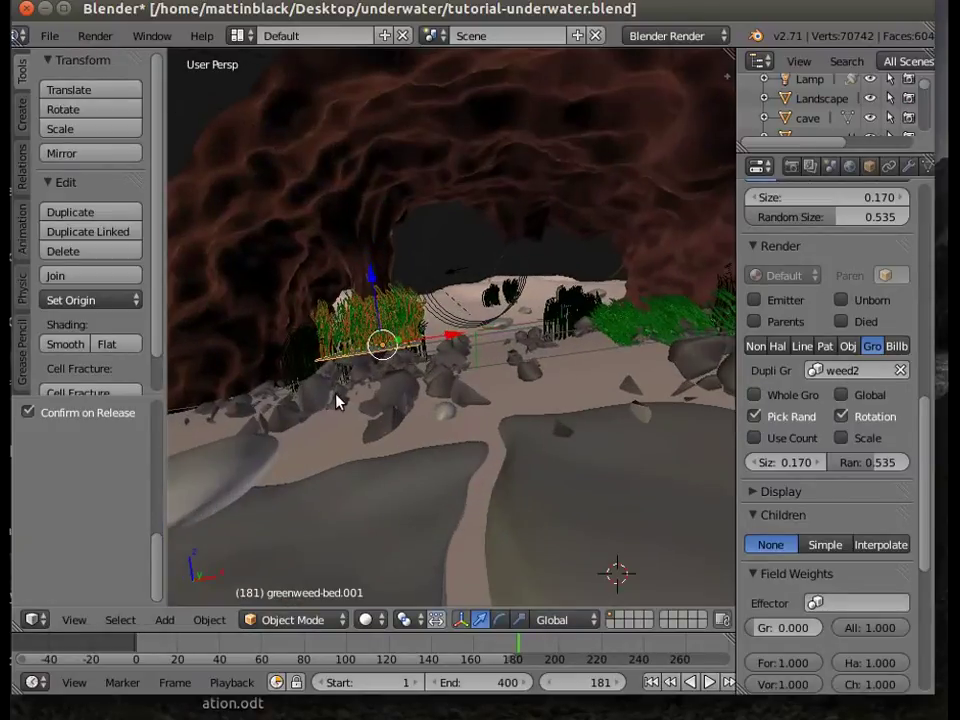
key("g")
key("y")
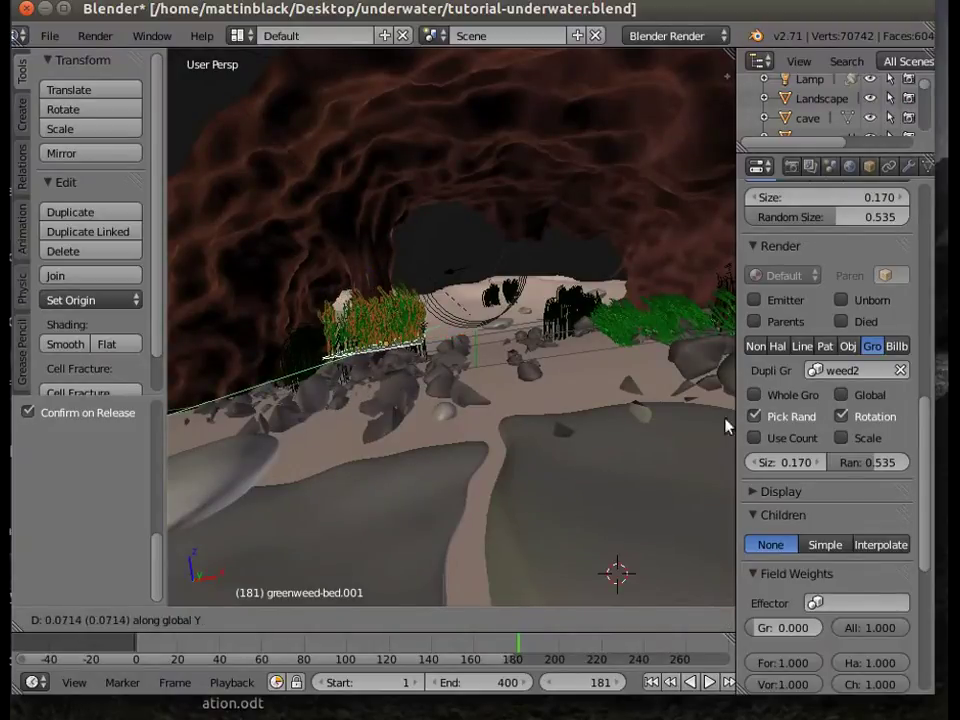
left_click(457, 488)
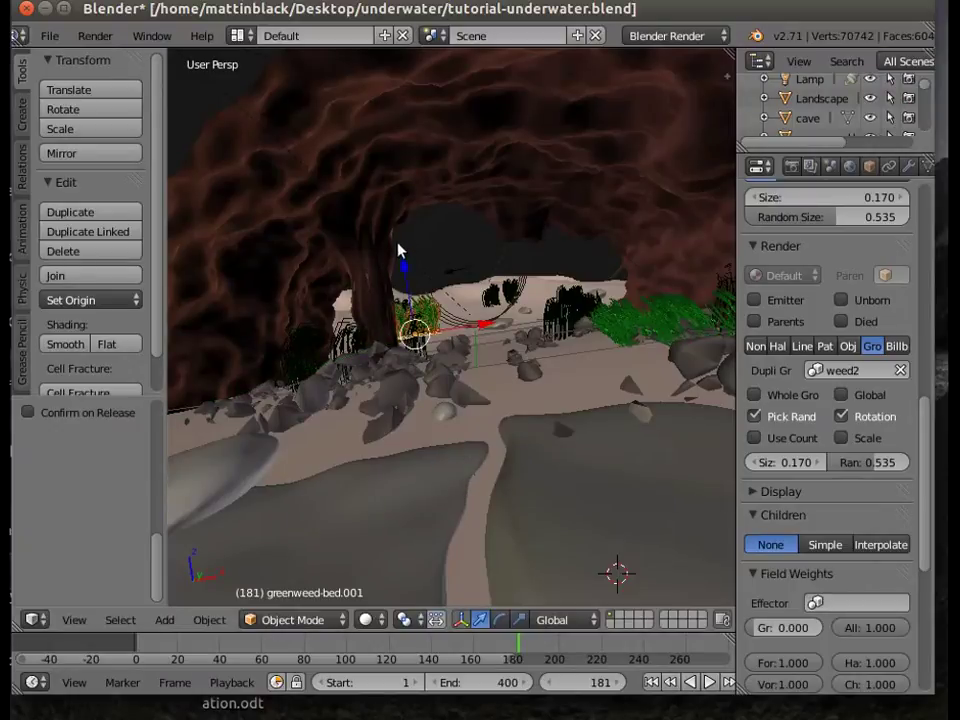
- Lower the duplicated weed bed about 0.2 along Z onto the seabed and check its placement through the camera
key("g")
key("z")
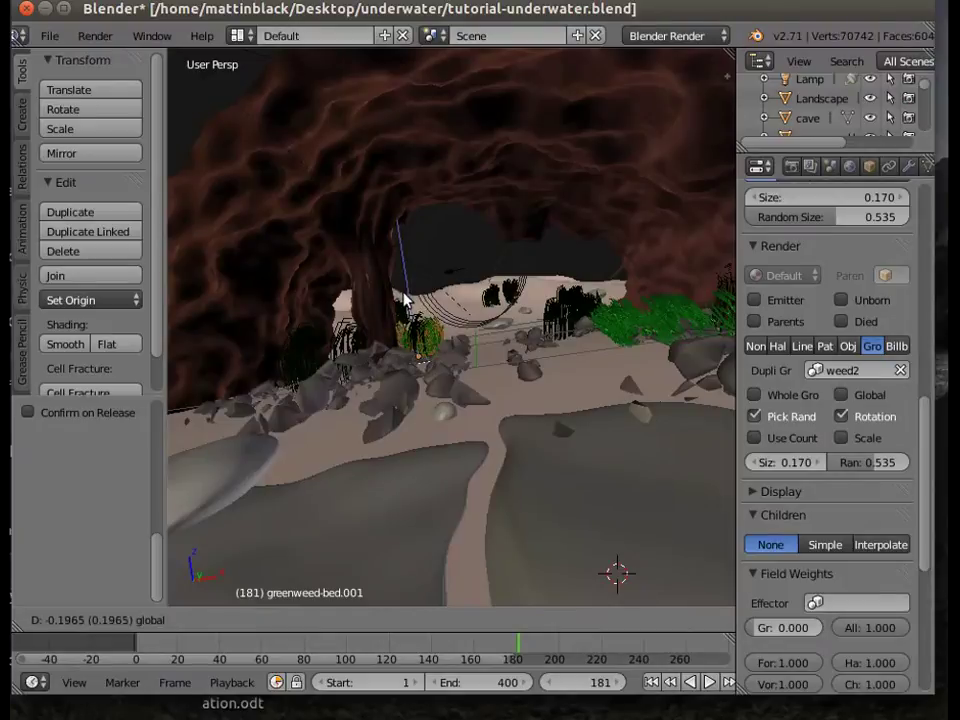
left_click(405, 300)
left_click(78, 621)
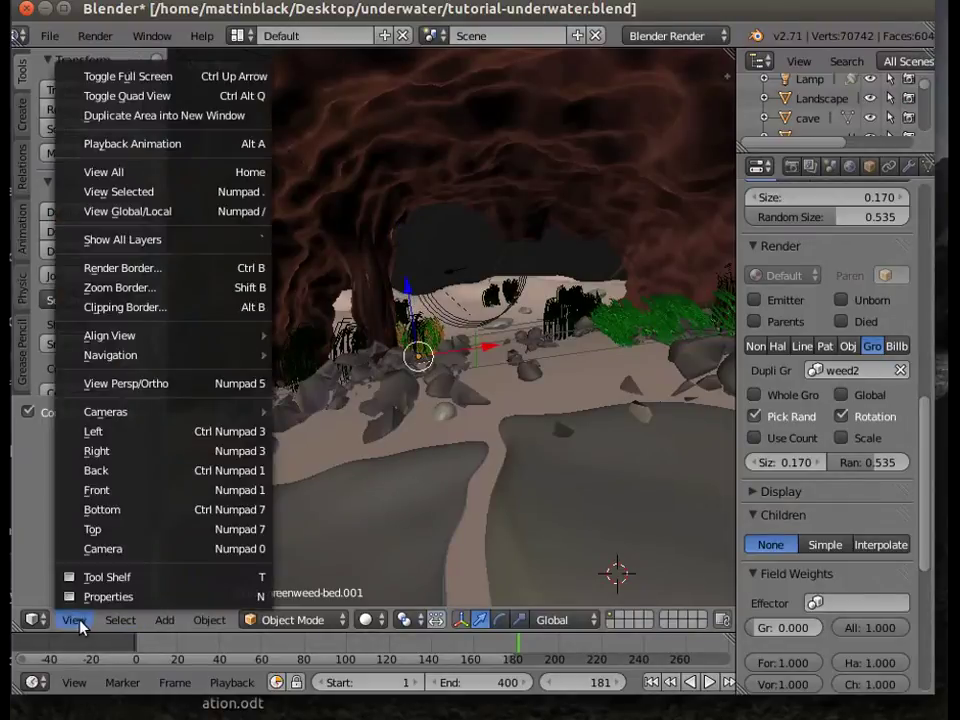
left_click(92, 550)
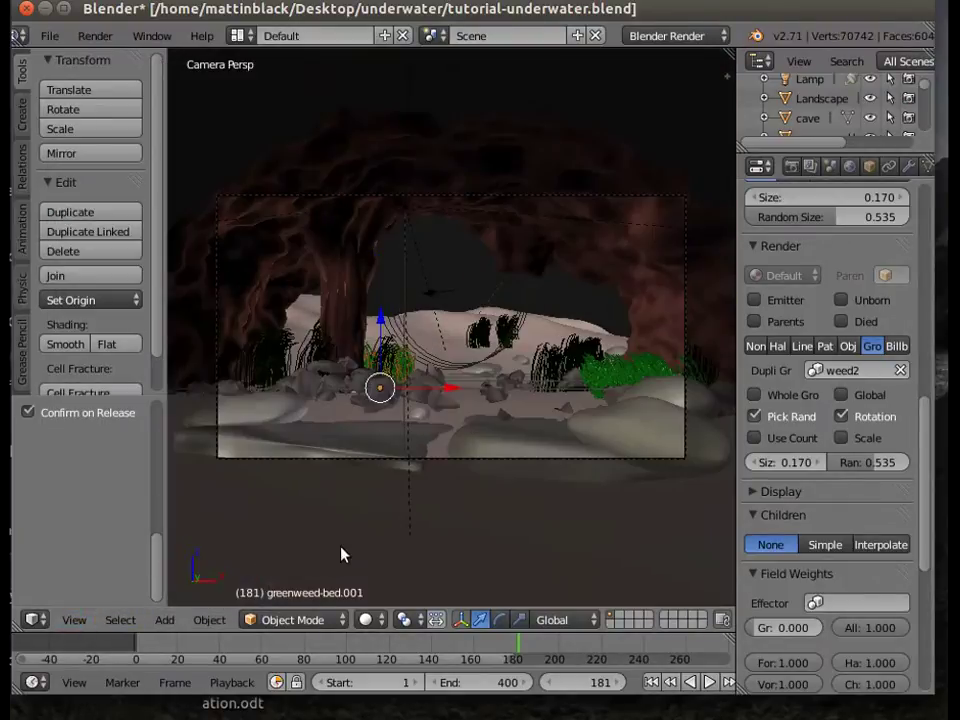
- Nudge the weed bed by the left pillar along X, then duplicate it and move the copy across to the weeds on the cave's right side
scroll(341, 555, "up", 2)
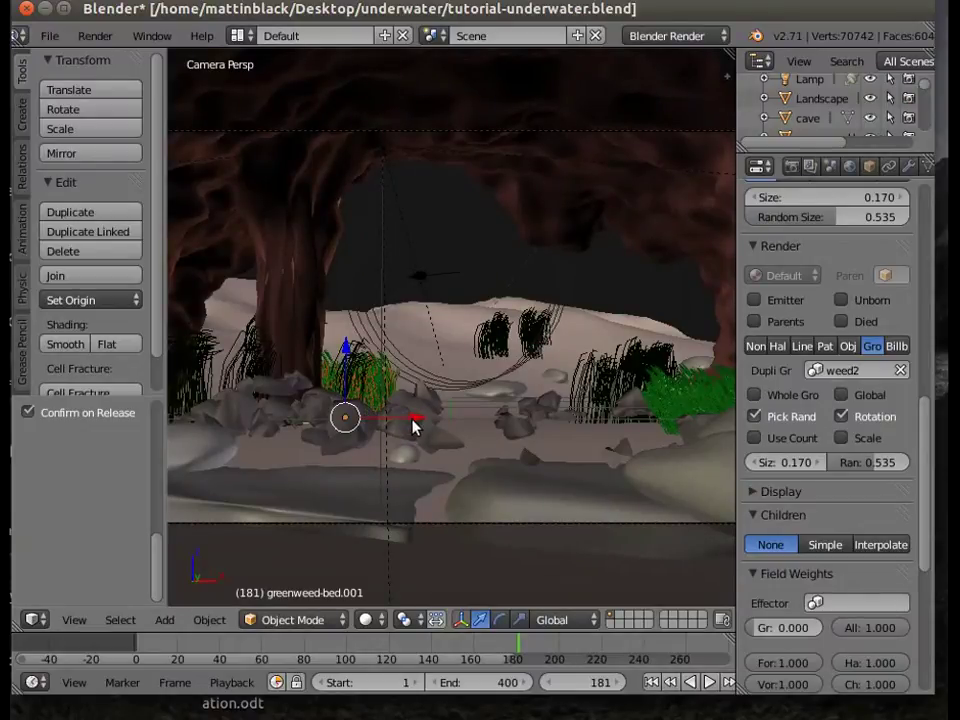
left_click_drag(415, 427, 434, 427)
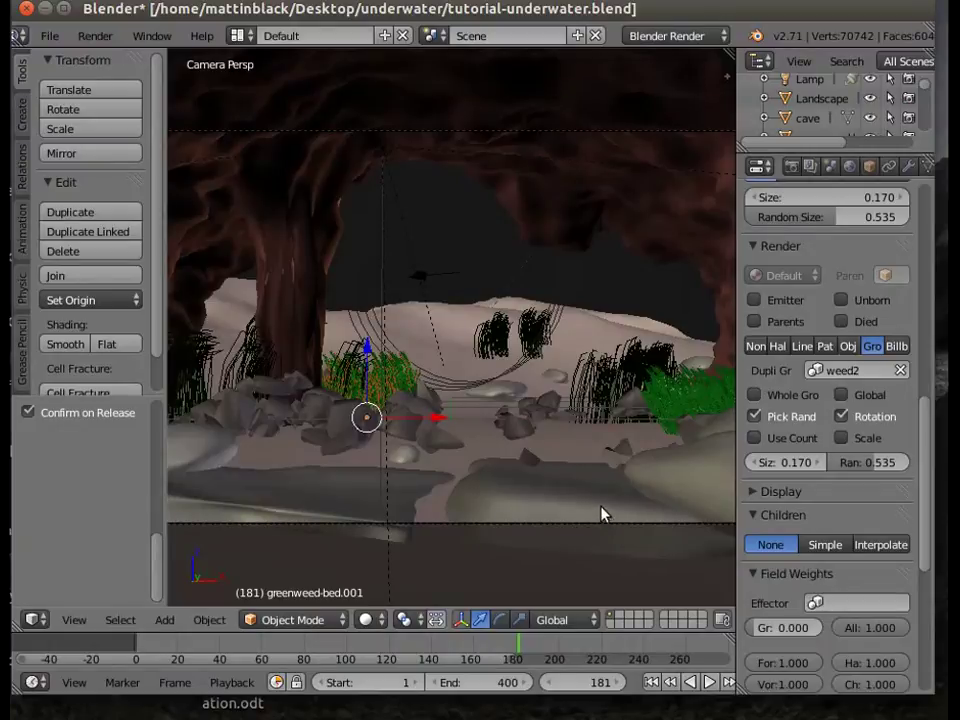
left_click(70, 215)
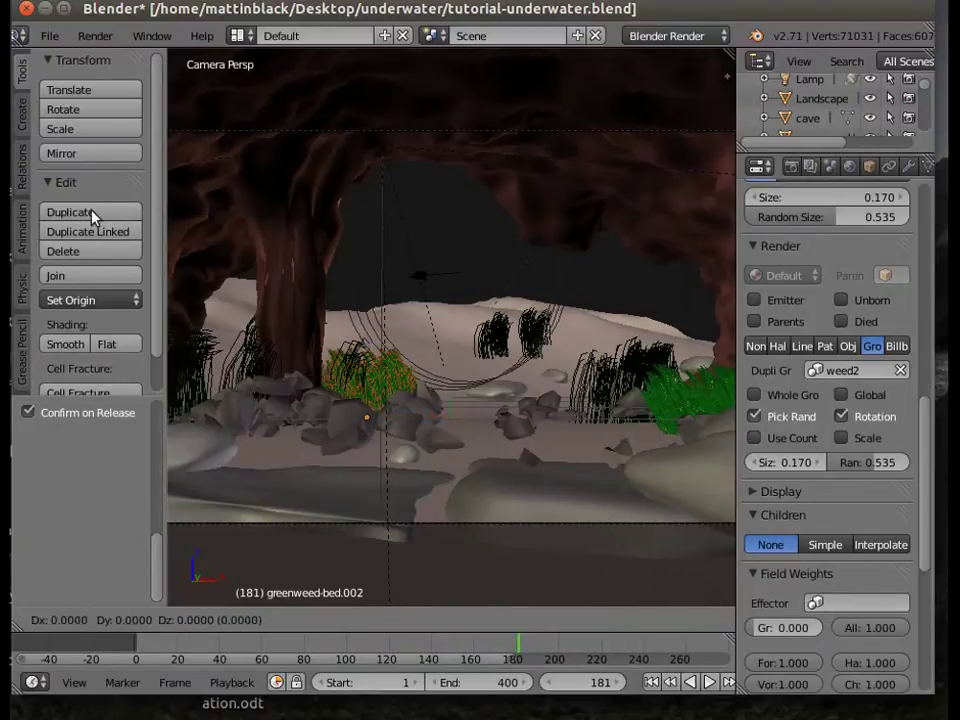
right_click(111, 216)
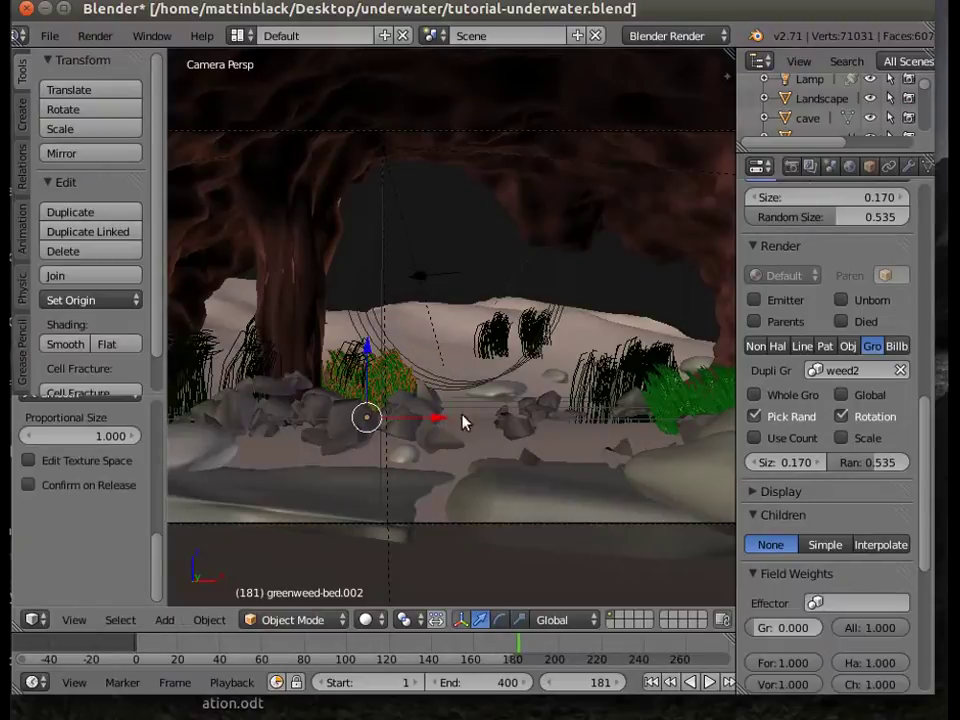
left_click_drag(441, 424, 696, 446)
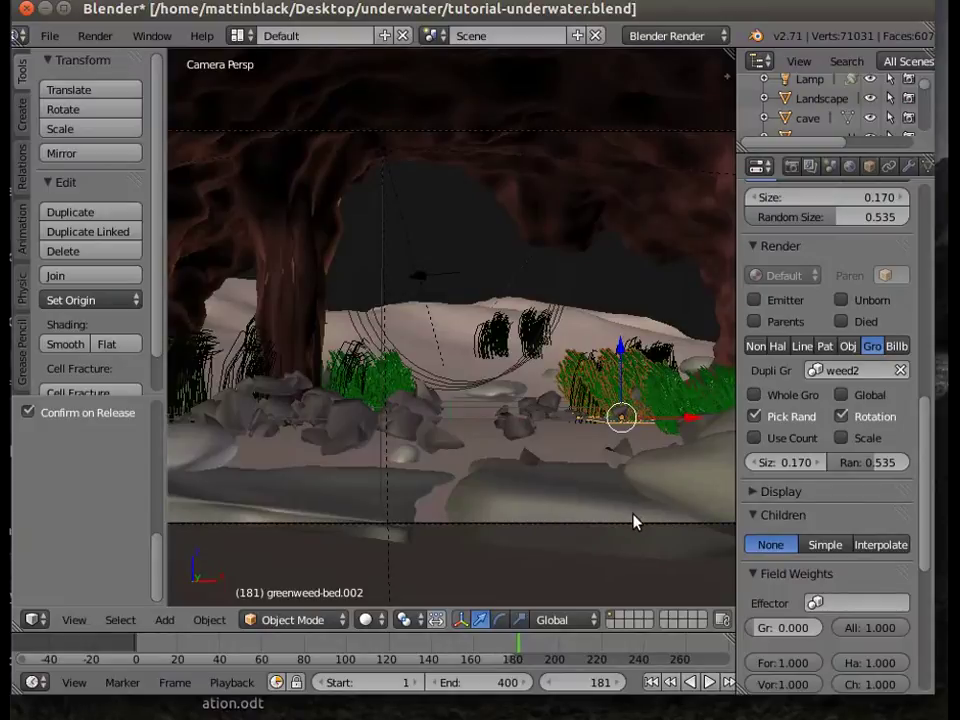
- Push the new weed bed copy back about 0.7 along Y among the dark weeds and lower it along Z onto the seabed
key("g")
key("y")
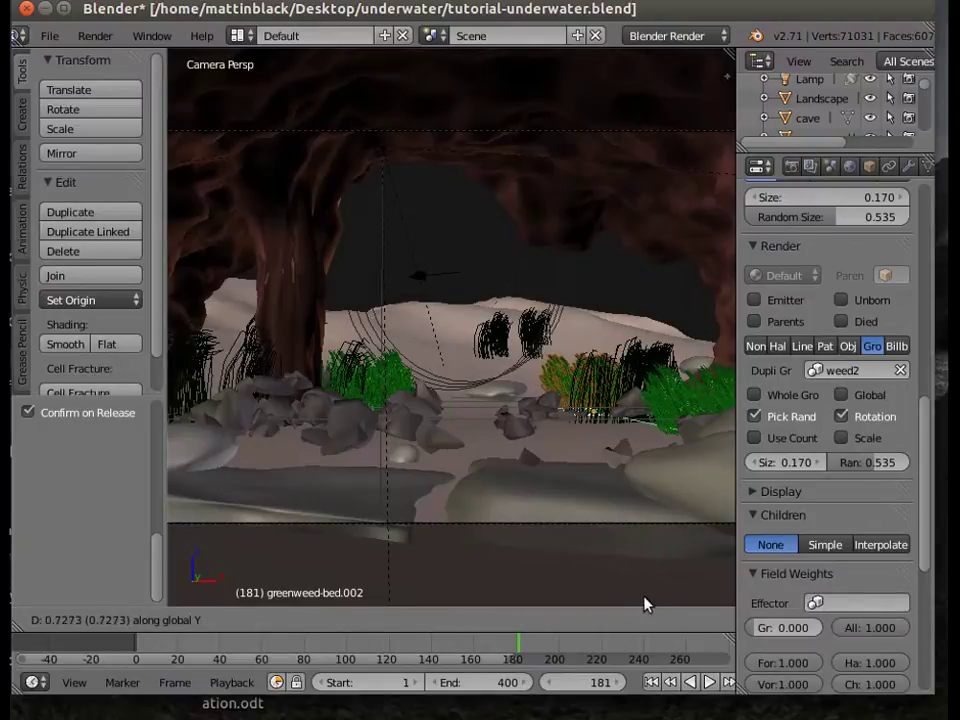
left_click(632, 70)
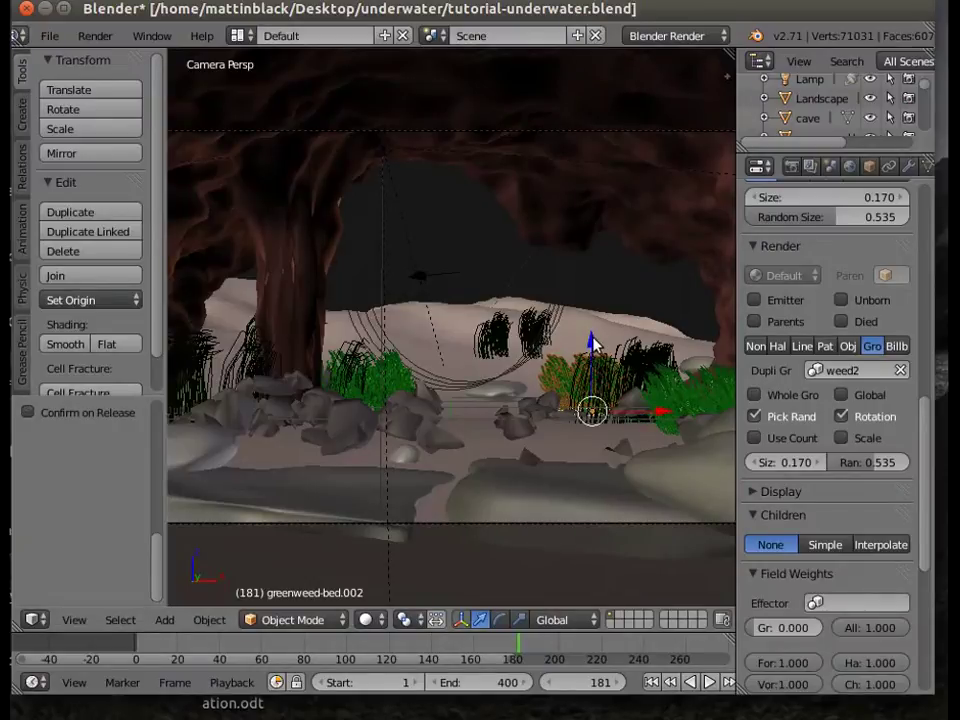
left_click_drag(593, 345, 592, 354)
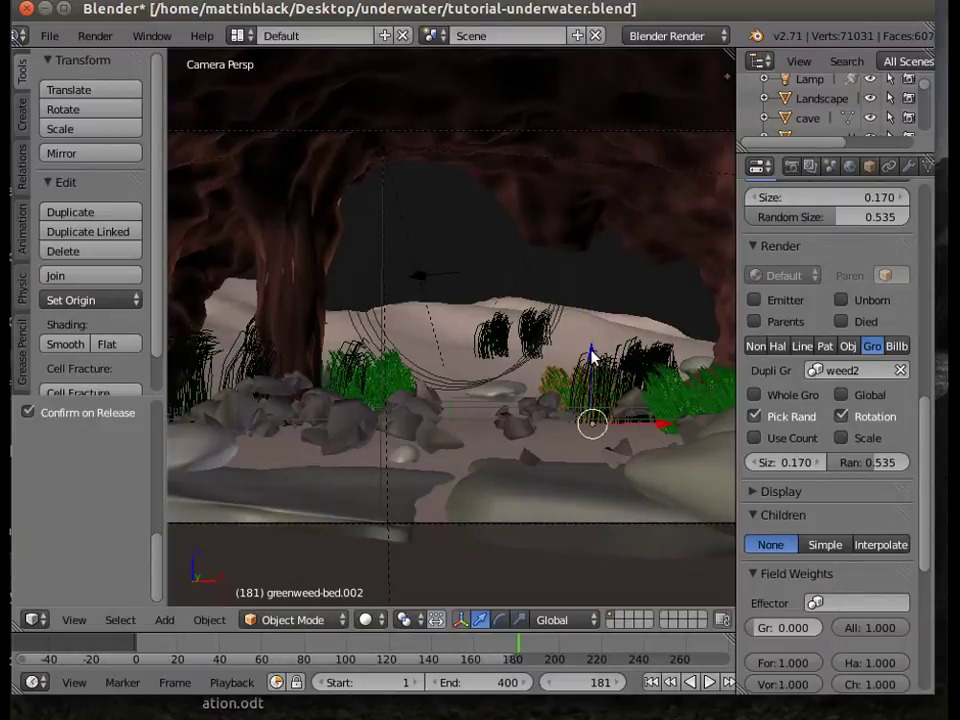
- Lower the weed bed beside the left pillar along Z into the rocks and adjust its depth slightly along Y
right_click(392, 375)
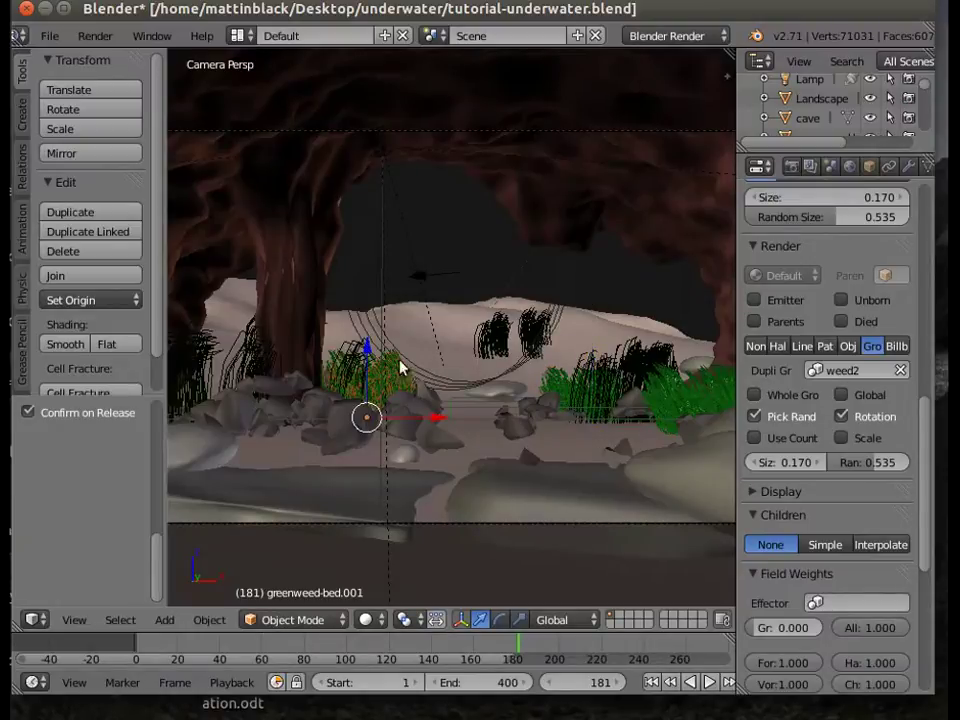
left_click_drag(366, 358, 391, 441)
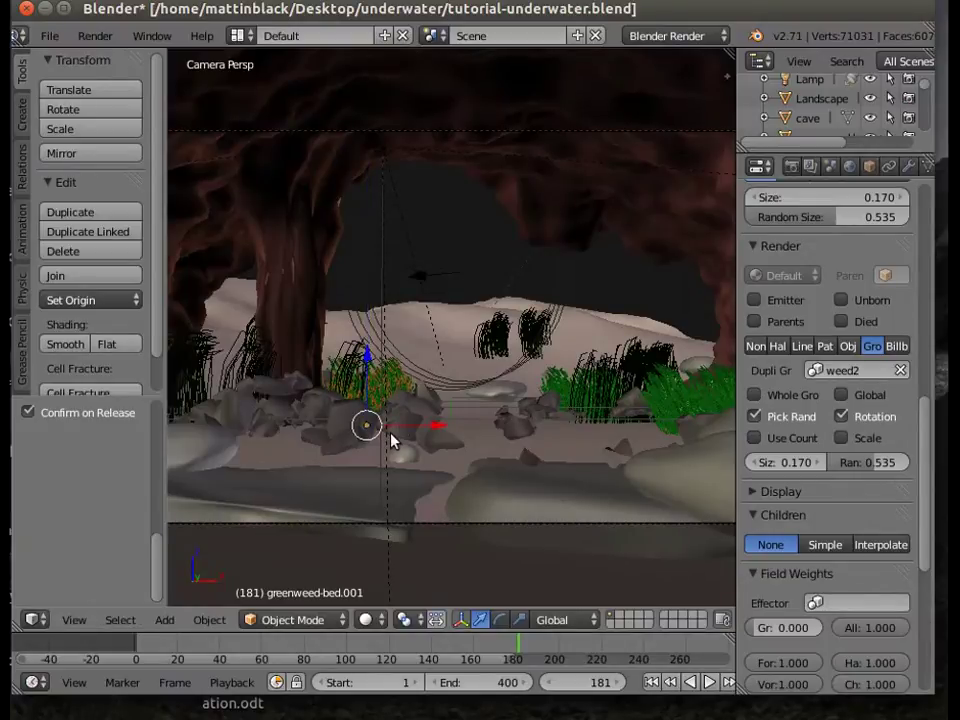
key("g")
key("y")
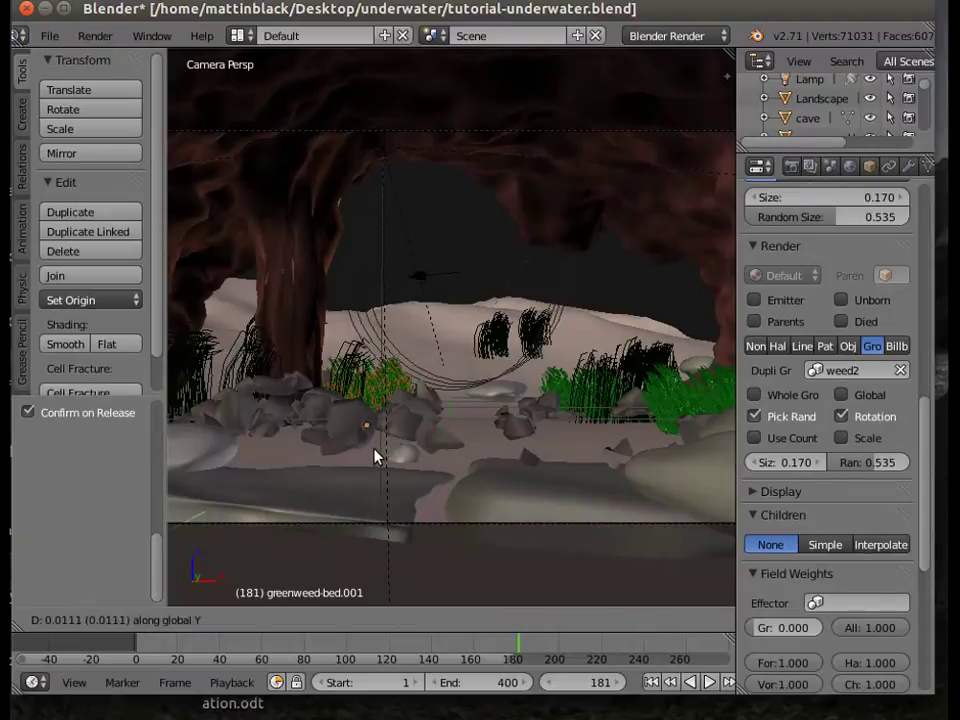
left_click(351, 471)
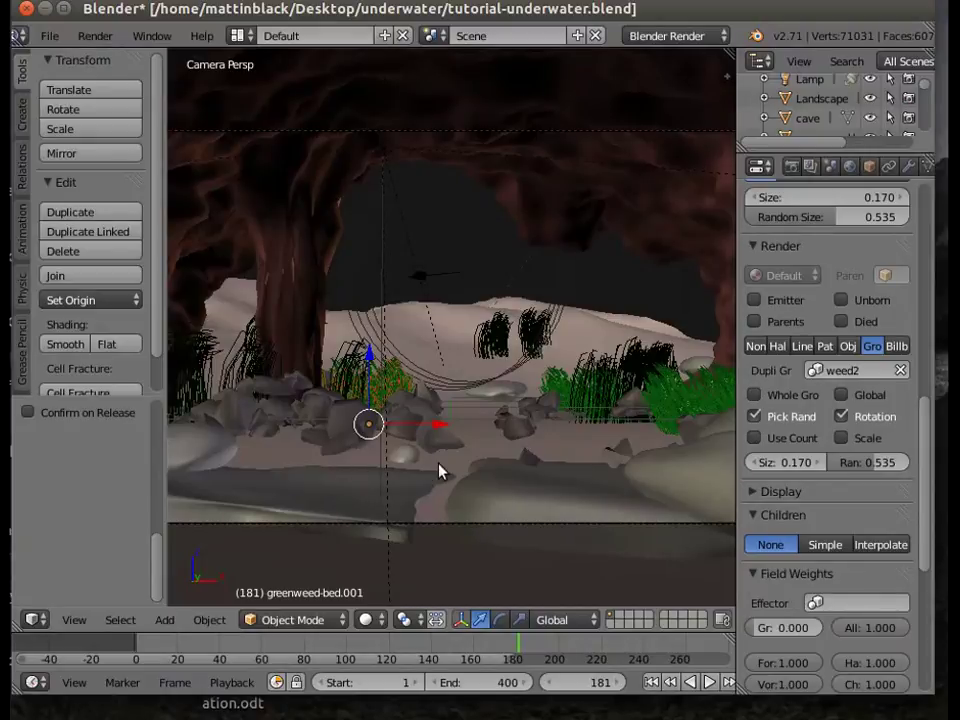
scroll(435, 365, "down", 1)
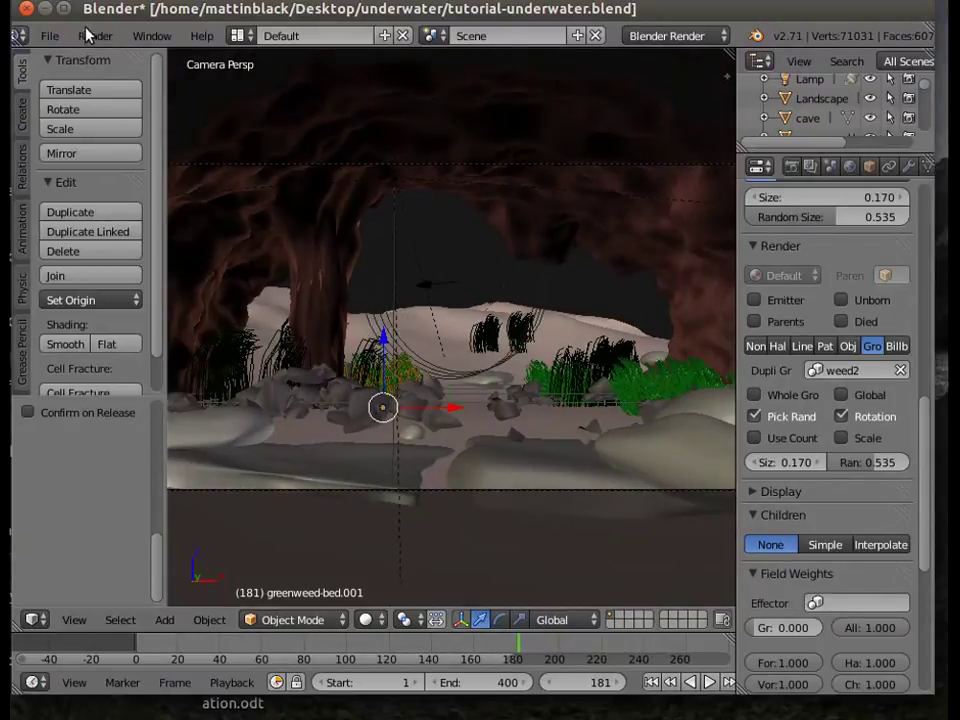
- Append the greenweed-clump object from seaweed.blend into the scene
left_click(48, 38)
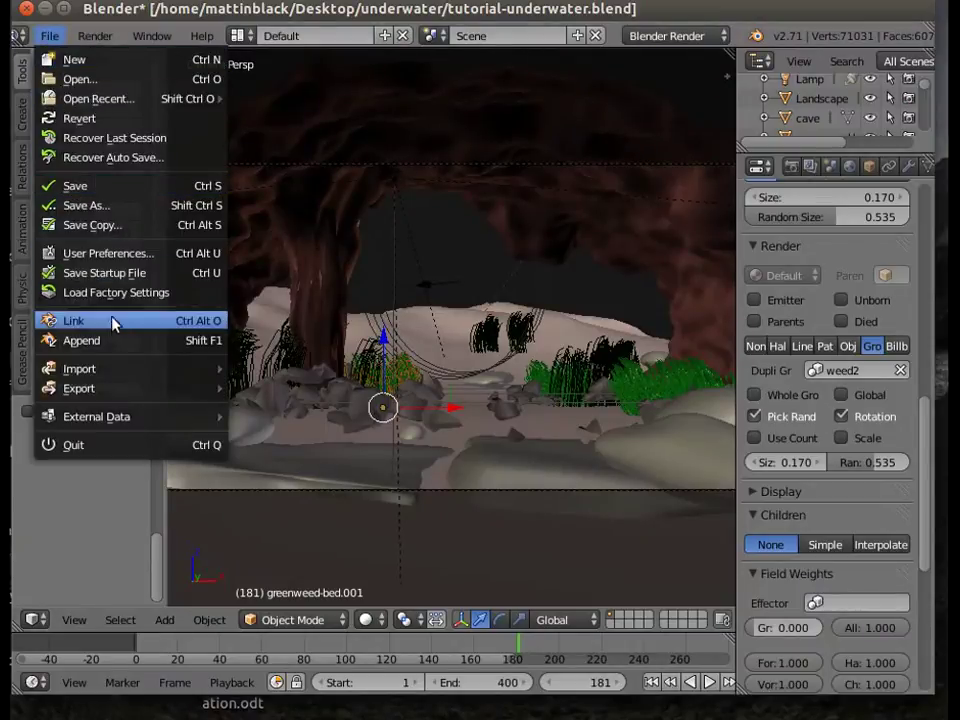
left_click(111, 342)
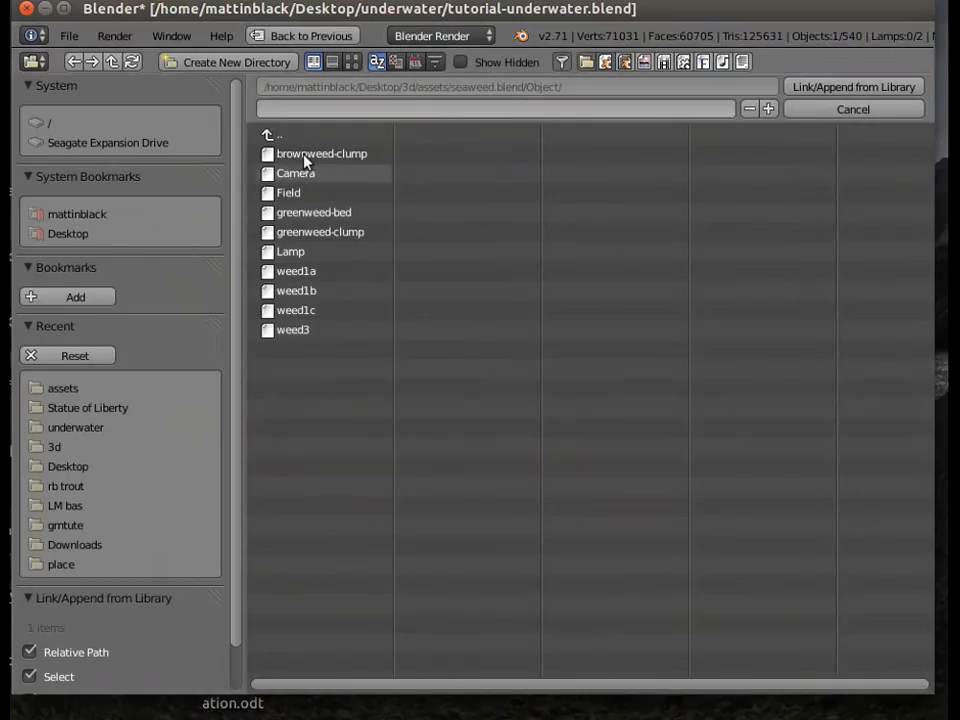
left_click(318, 233)
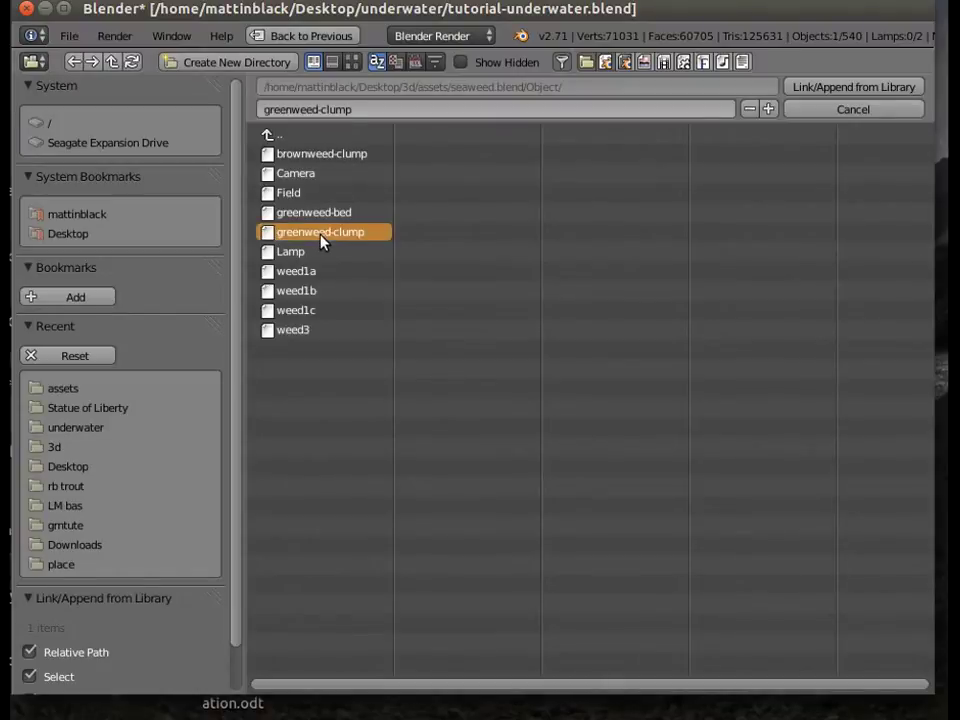
left_click(838, 92)
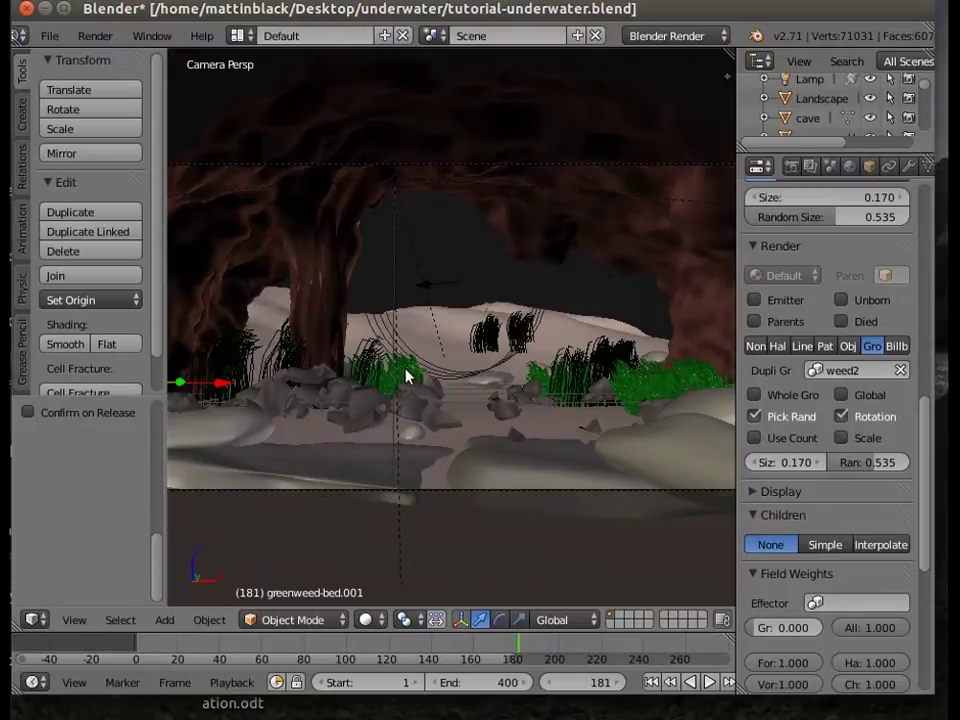
- In top view, move the appended weed clump along X and Y from outside the landscape to the cave in front of the camera
left_click(72, 621)
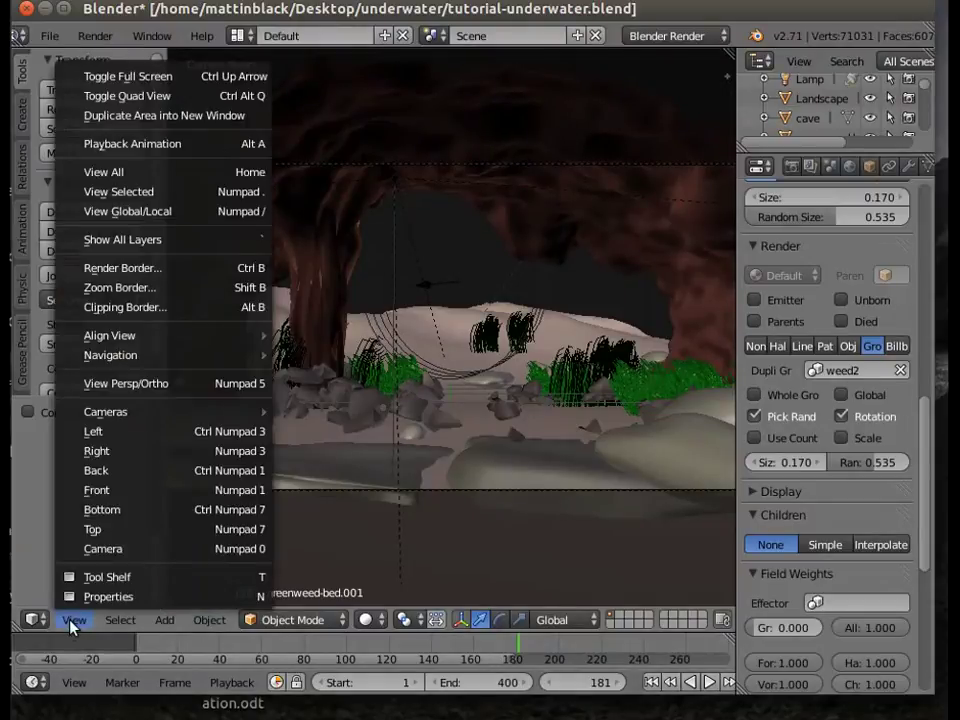
left_click(138, 530)
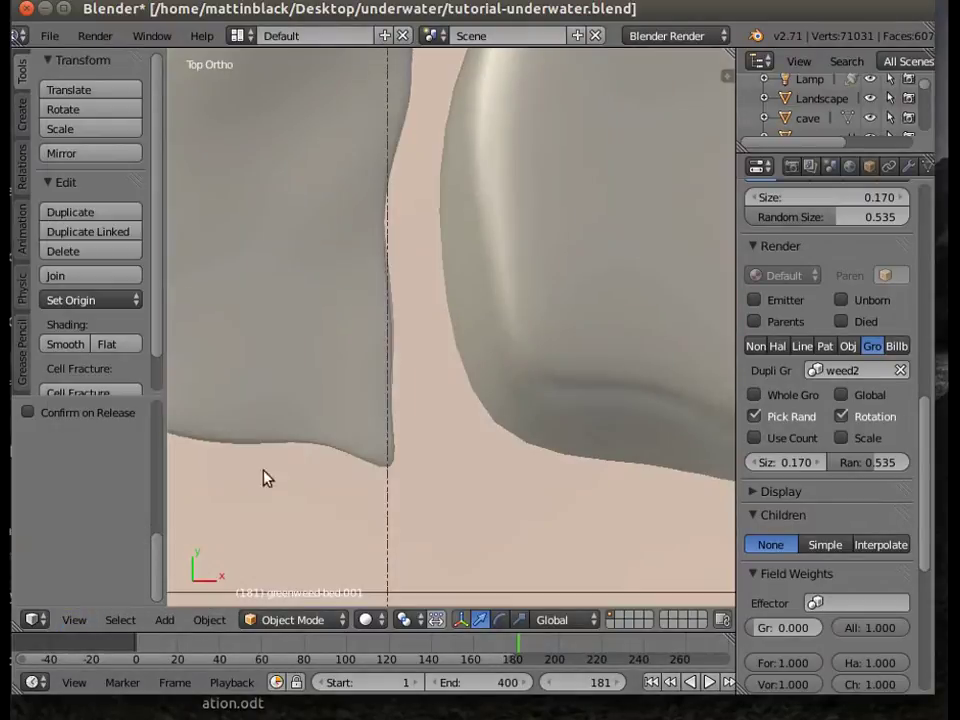
scroll(264, 476, "down", 6)
scroll(392, 445, "down", 6)
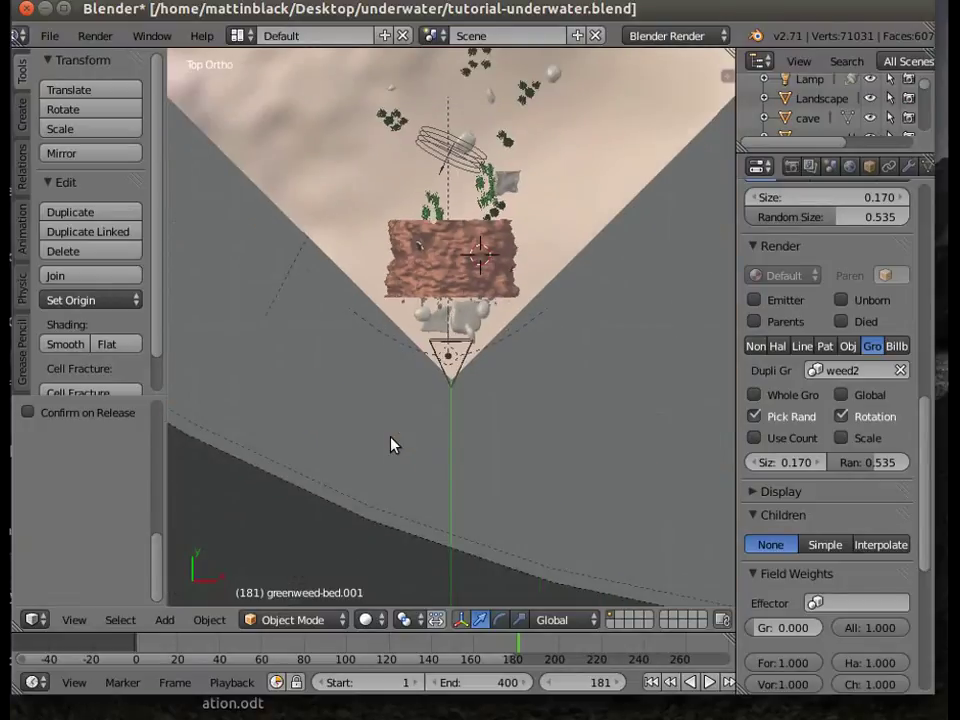
scroll(392, 445, "down", 3)
scroll(392, 445, "down", 4)
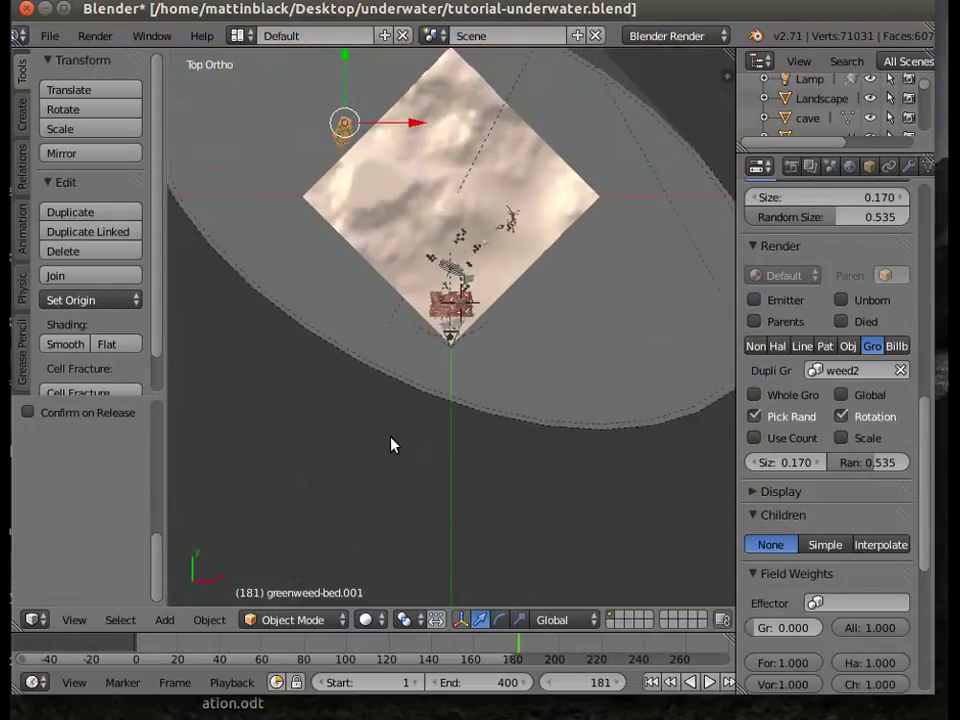
left_click_drag(343, 58, 362, 218)
left_click_drag(414, 270, 515, 286)
left_click_drag(446, 198, 587, 324)
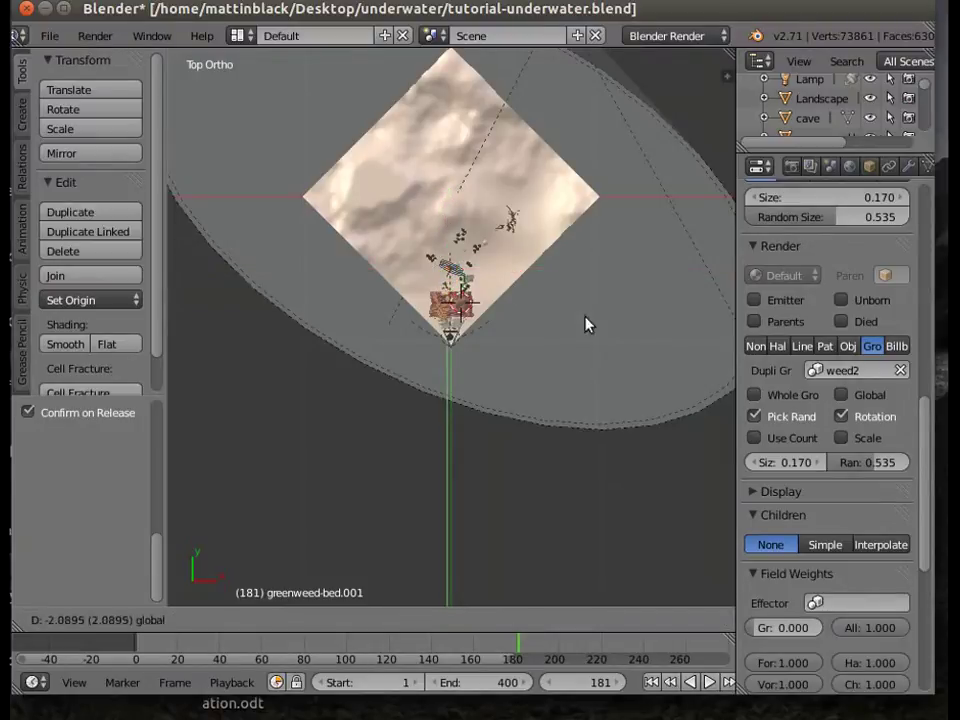
left_click_drag(641, 344, 675, 347)
- Scale the appended weed clump down and check it through the camera
key("s")
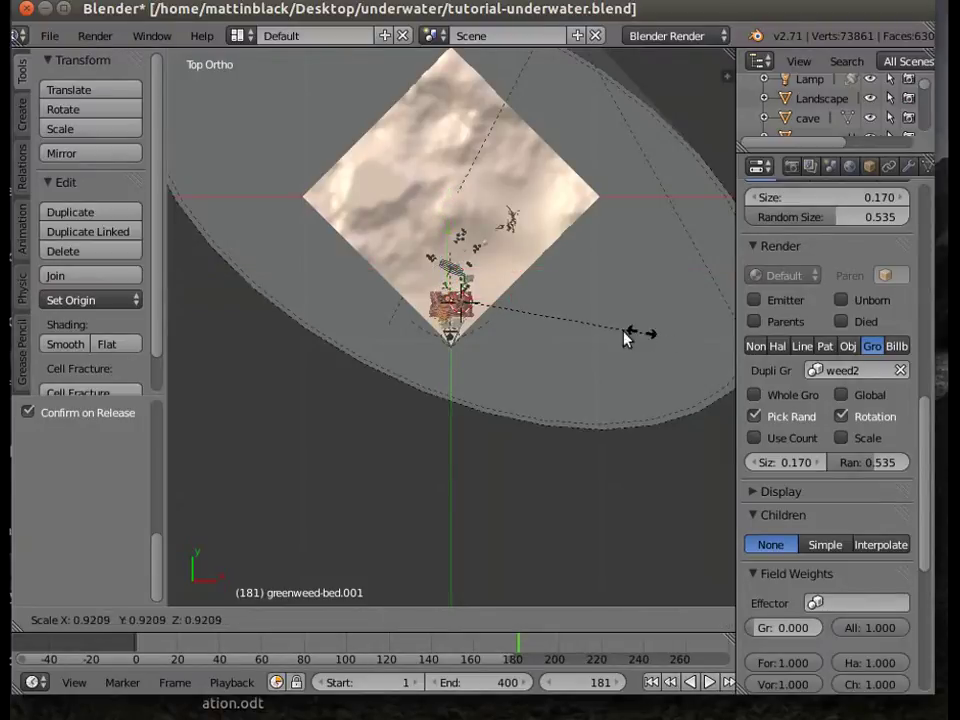
left_click(578, 329)
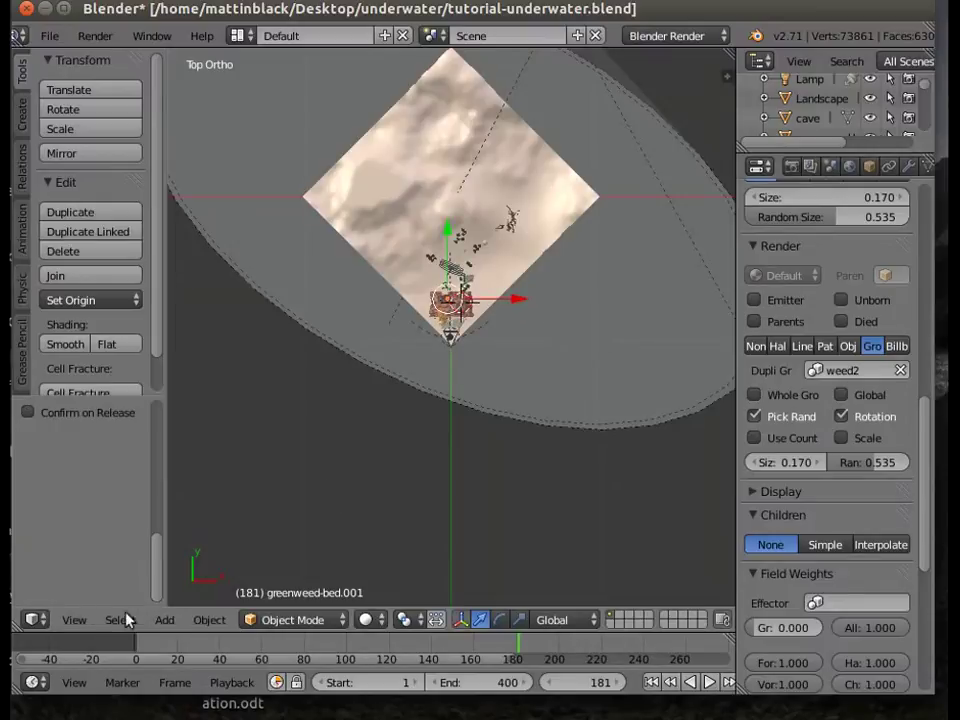
left_click(78, 620)
left_click(111, 546)
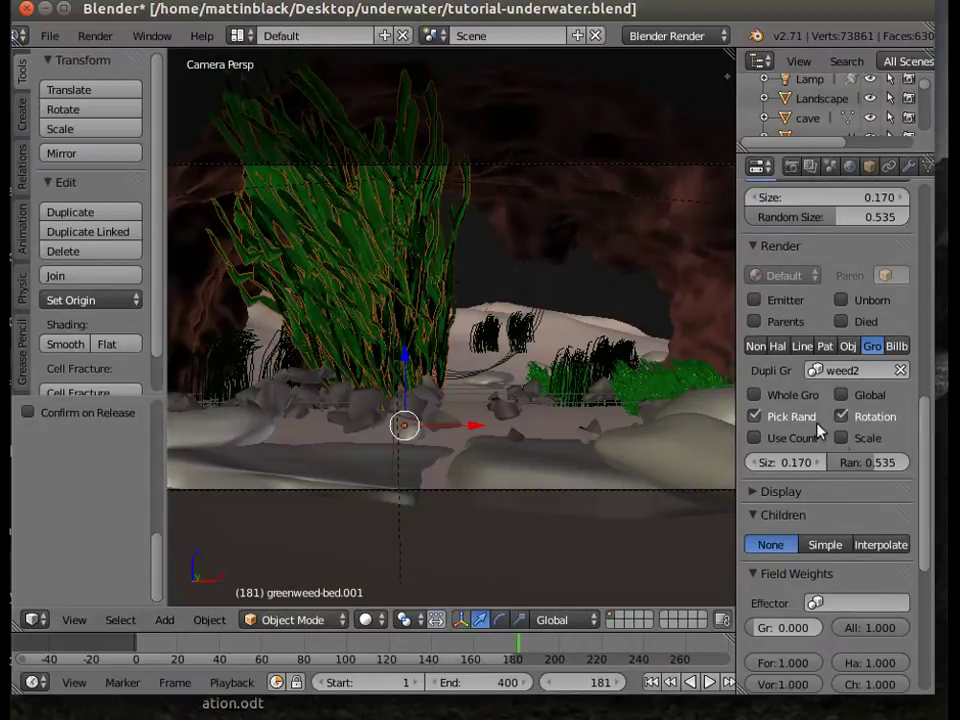
mouse_move(808, 471)
left_mouse_down()
mouse_move(752, 471)
mouse_move(808, 470)
left_mouse_up()
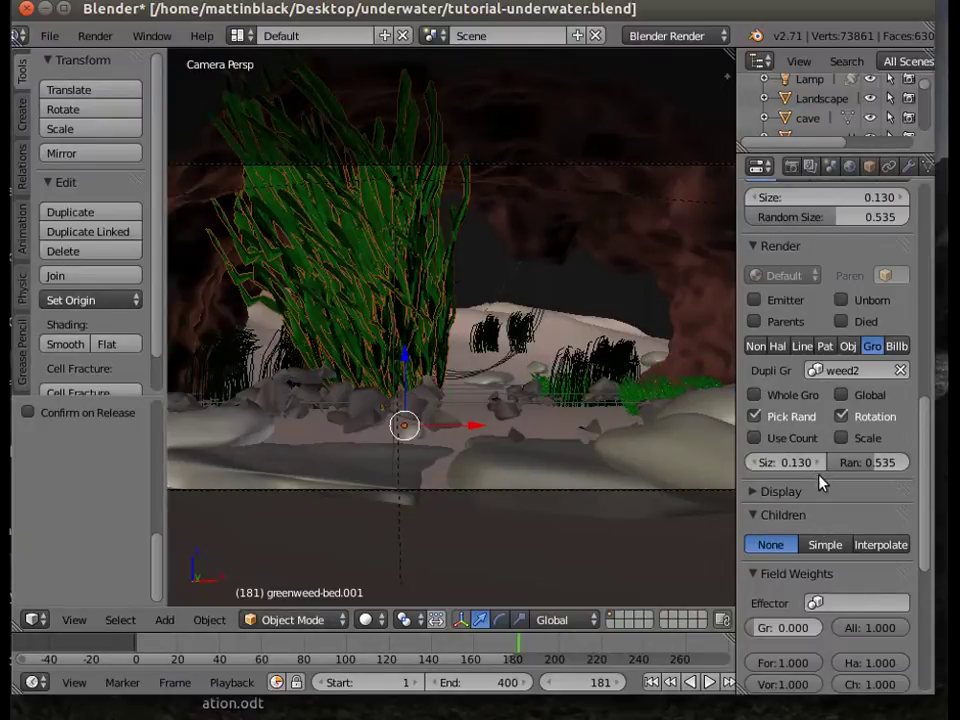
key("ctrl+z")
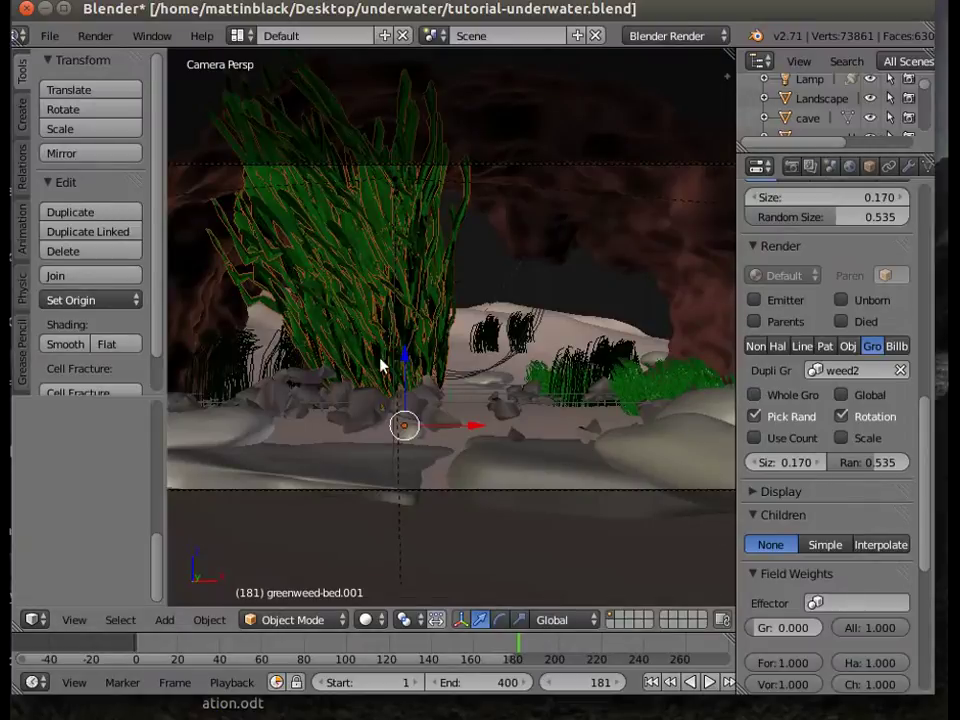
key("ctrl+z")
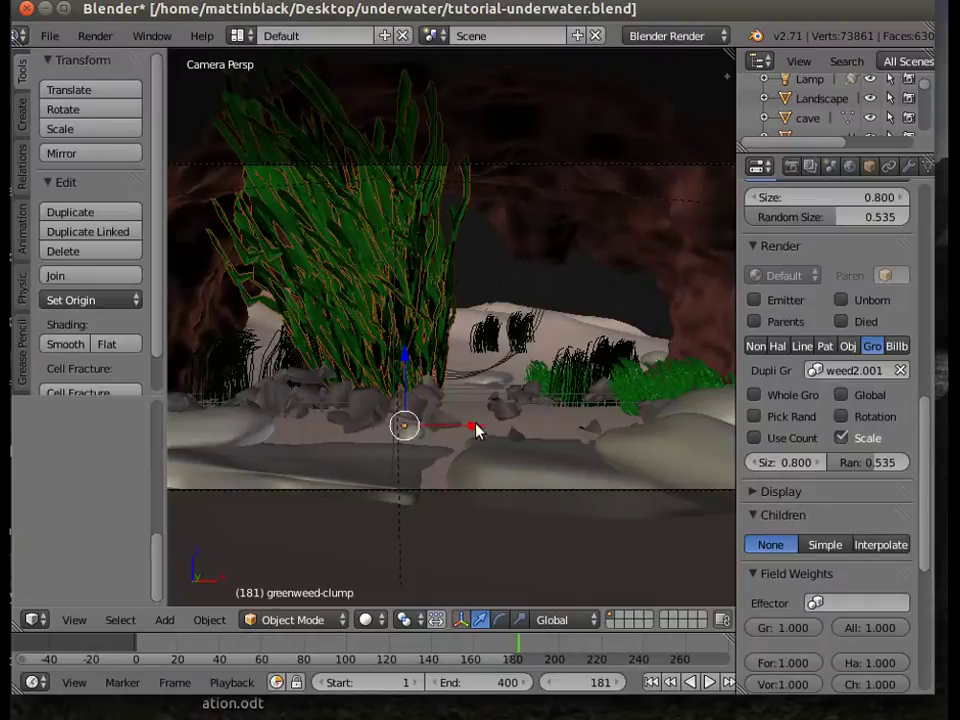
- Nudge greenweed-clump slightly along X and set its particle size to 0.300
left_click_drag(474, 433, 468, 437)
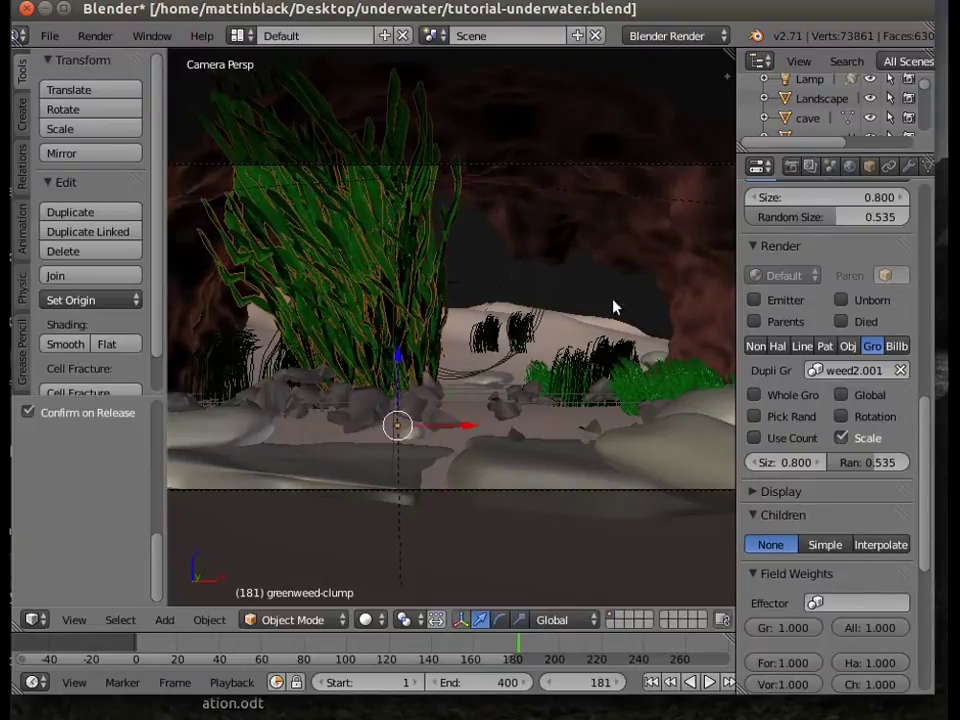
scroll(806, 92, "down", 2)
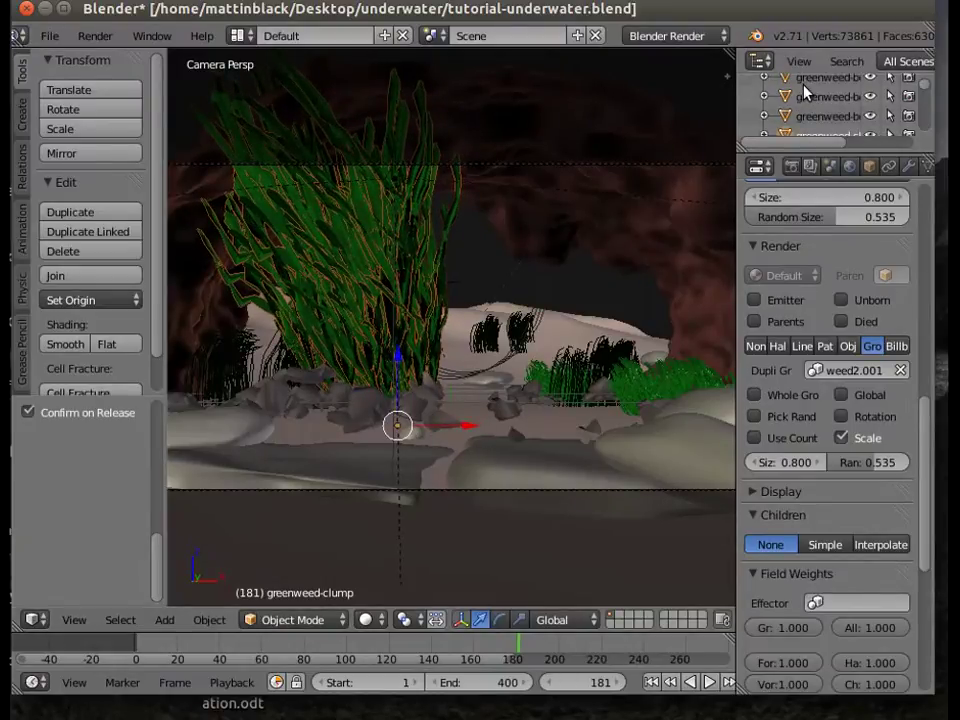
scroll(836, 111, "down", 2)
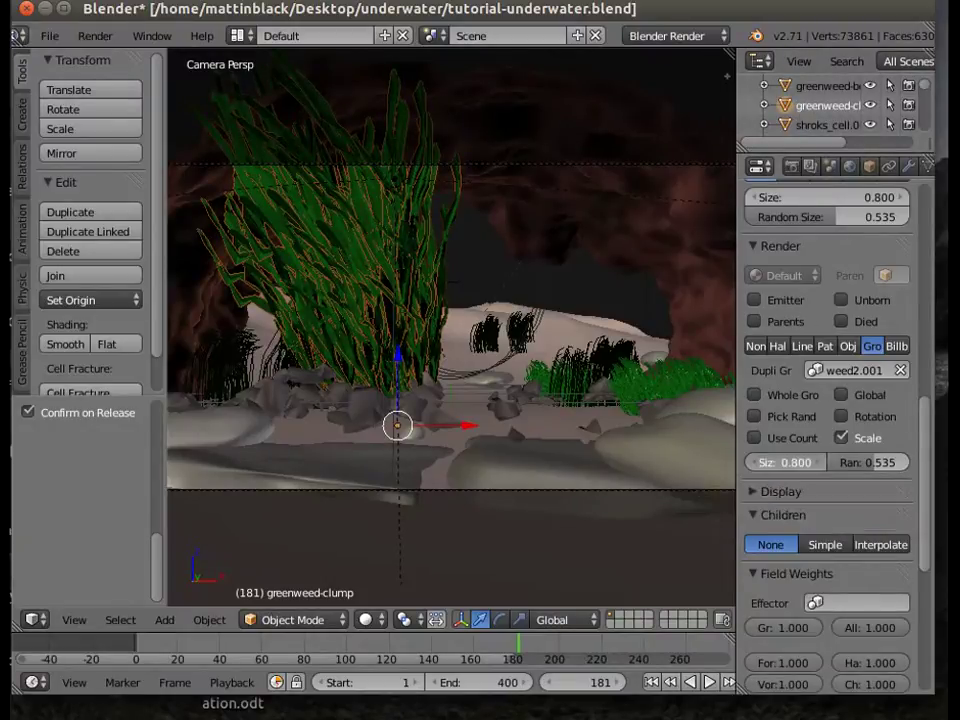
left_click_drag(785, 462, 641, 452)
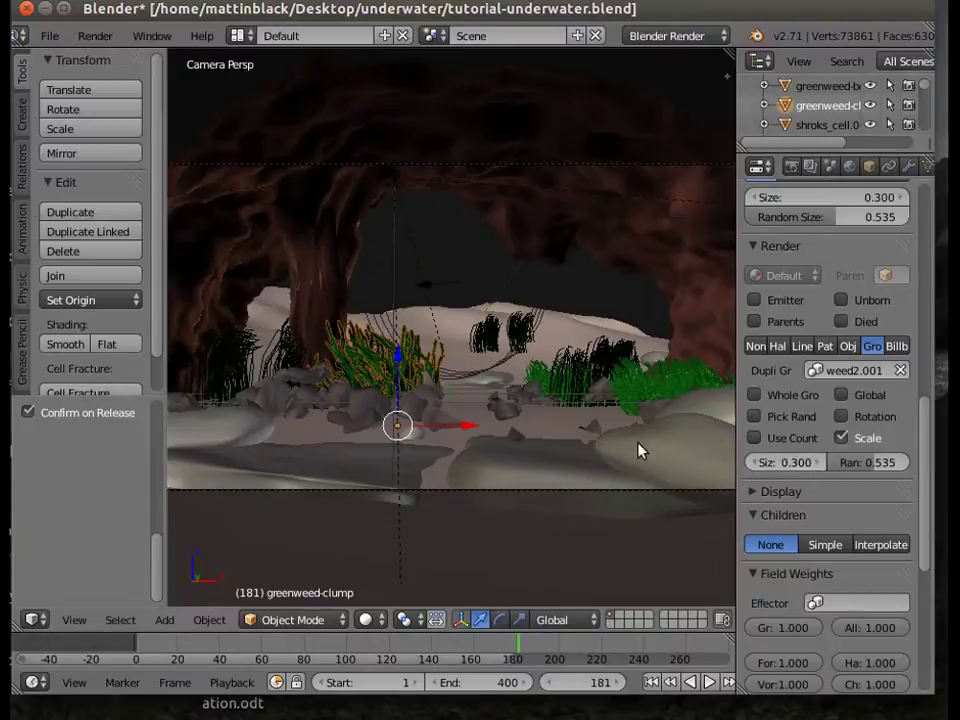
- Scale greenweed-clump down and move it along the global Y axis towards the camera, in front of the rocks
key("s")
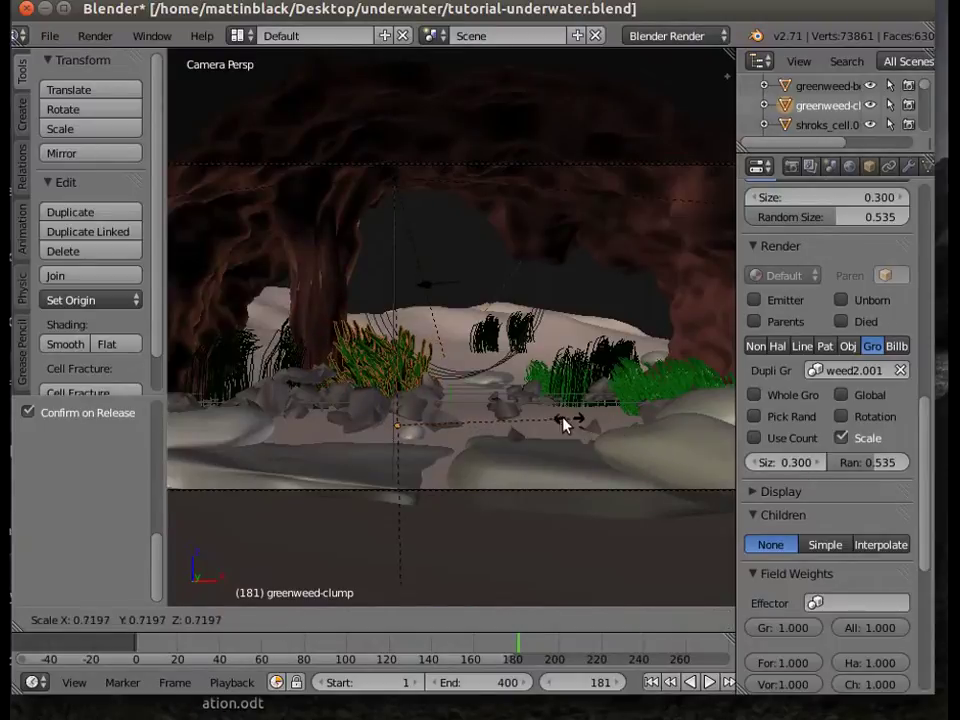
left_click(447, 428)
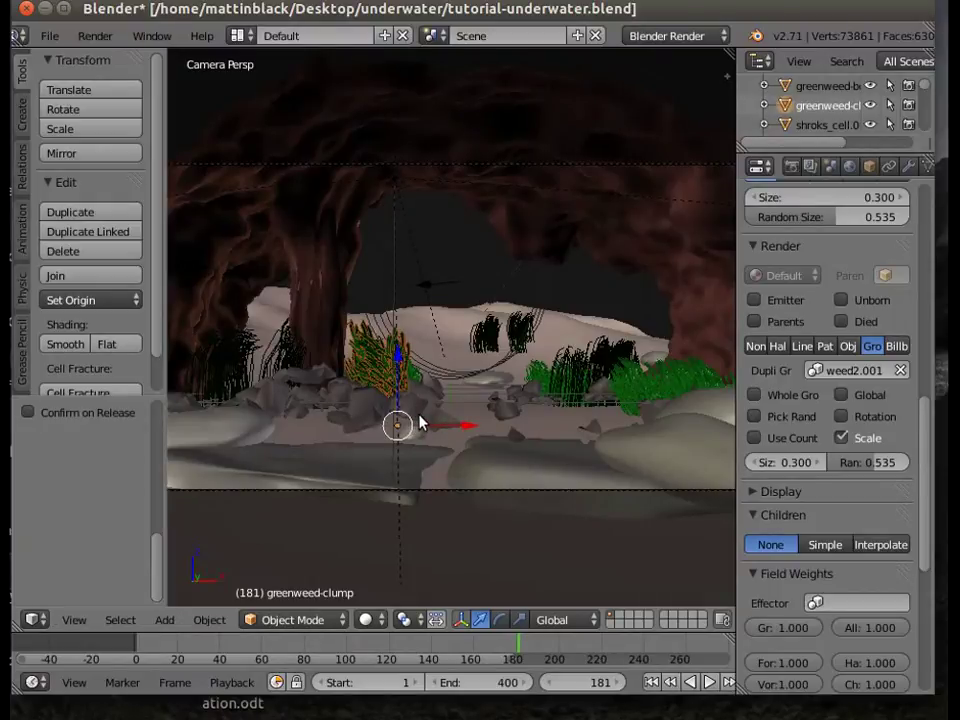
key("g")
key("y")
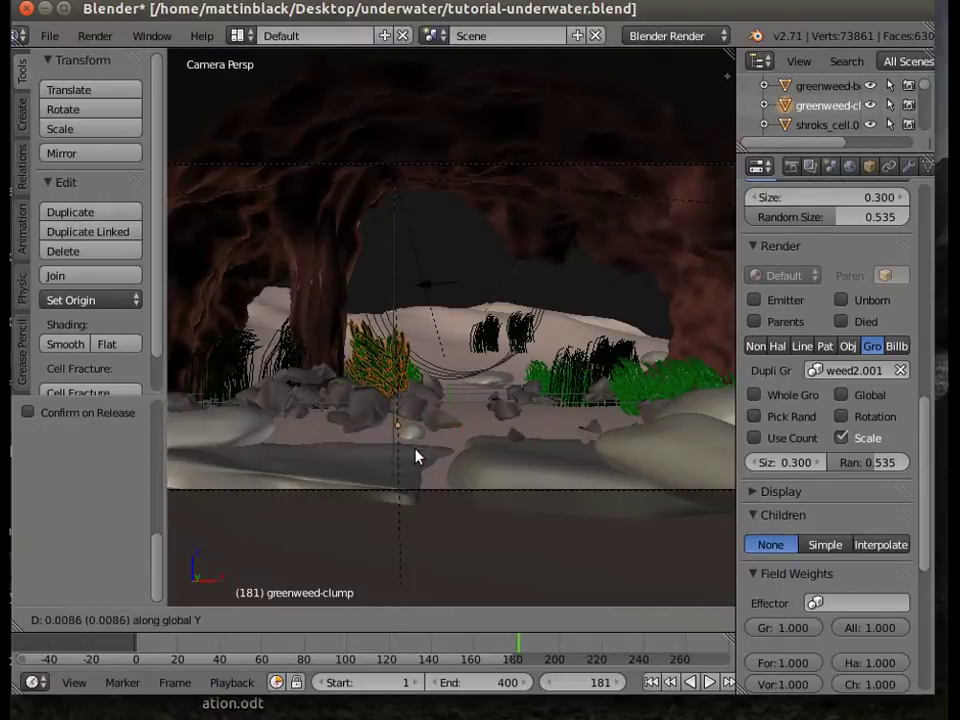
left_click(531, 321)
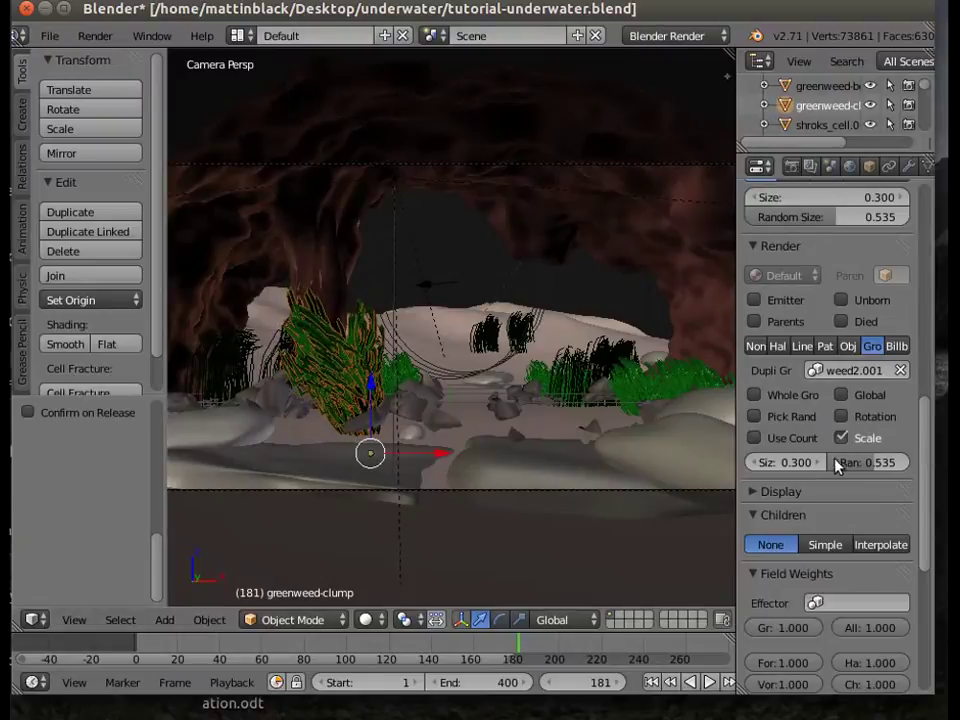
- Set the weed clump's particle size to 0.130 and scale the clump object down further
left_click(810, 468)
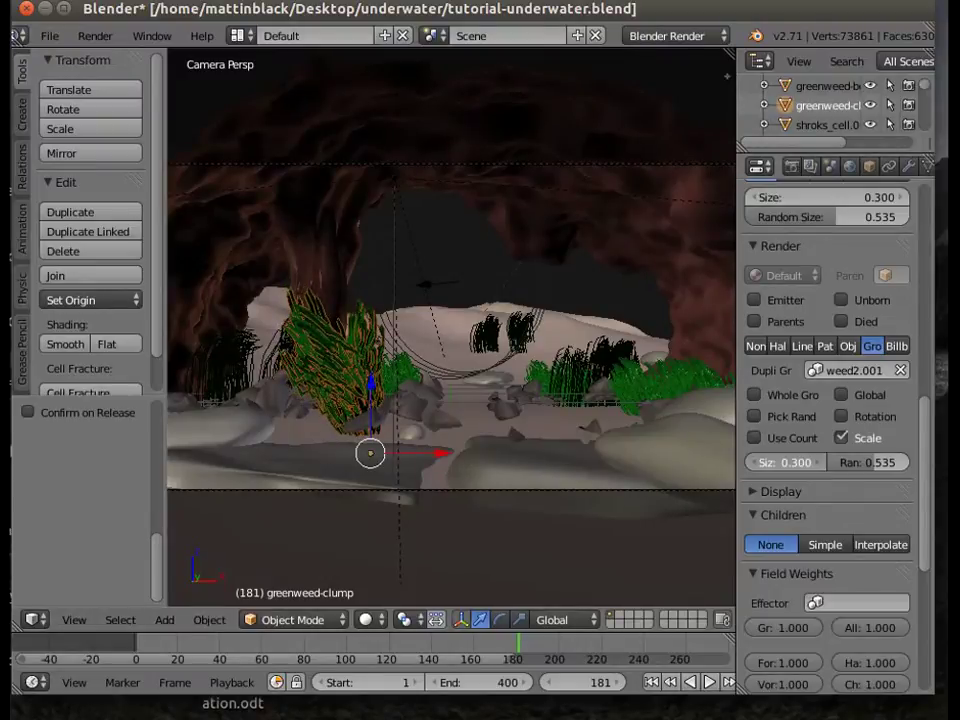
left_click_drag(785, 462, 810, 463)
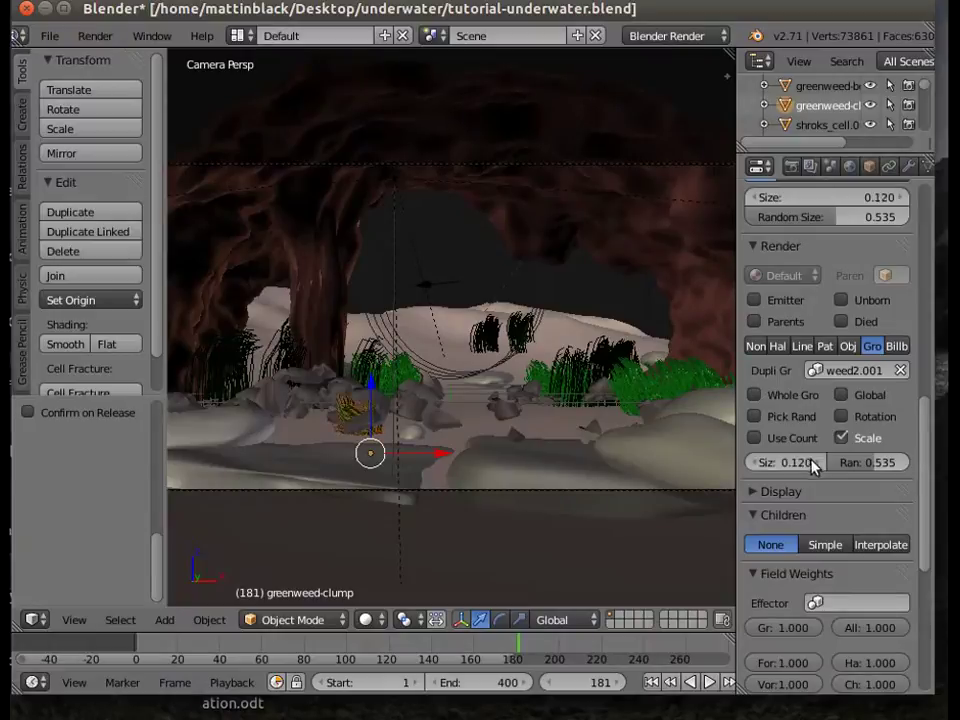
left_click(816, 462)
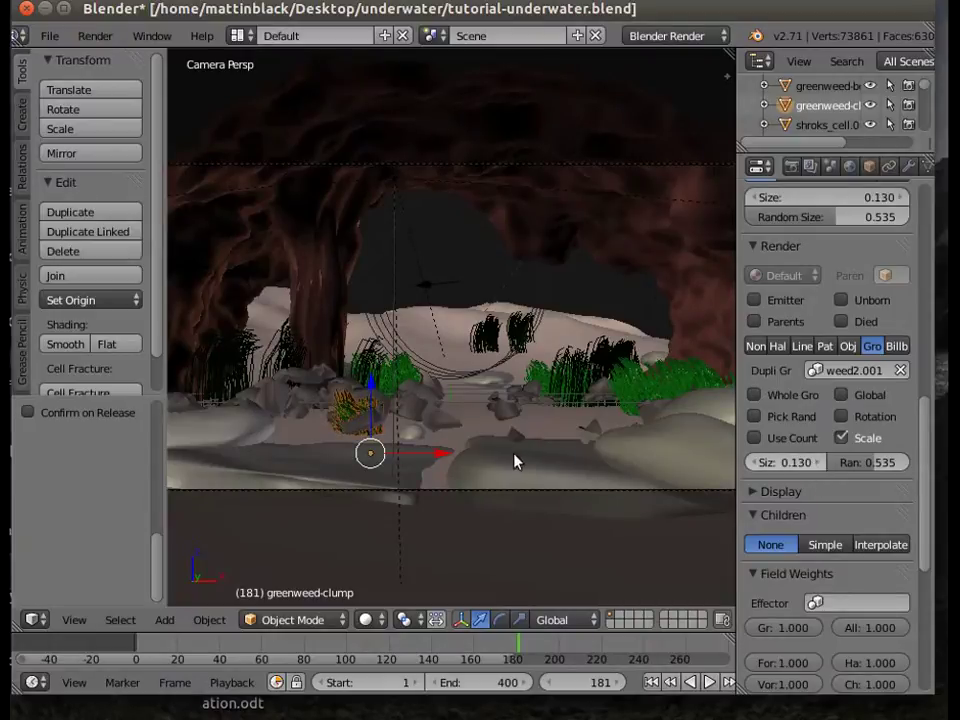
key("s")
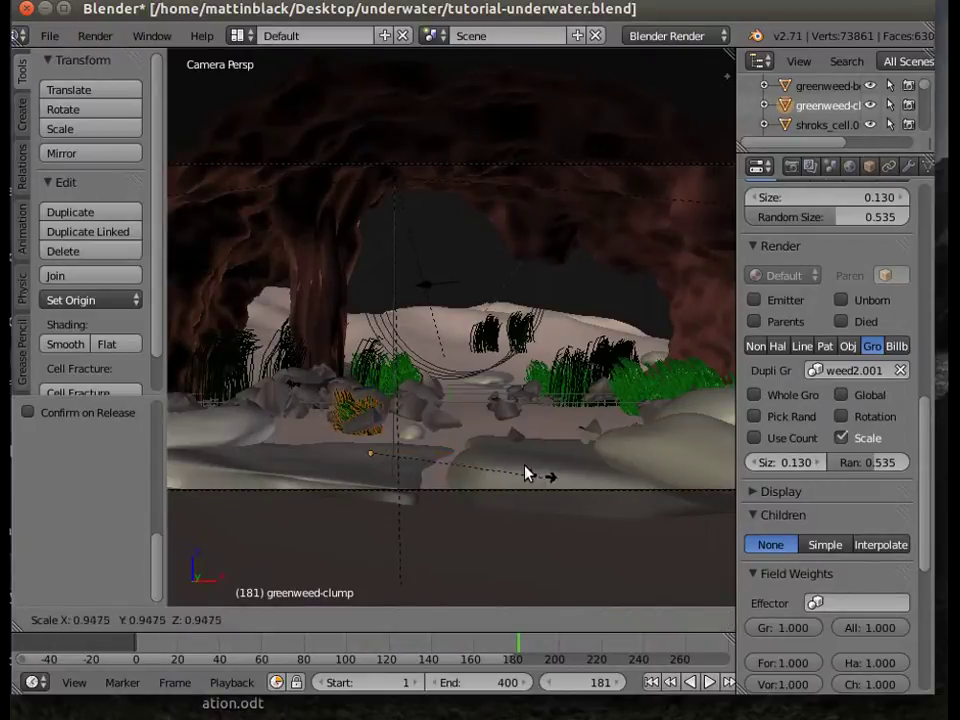
left_click(445, 458)
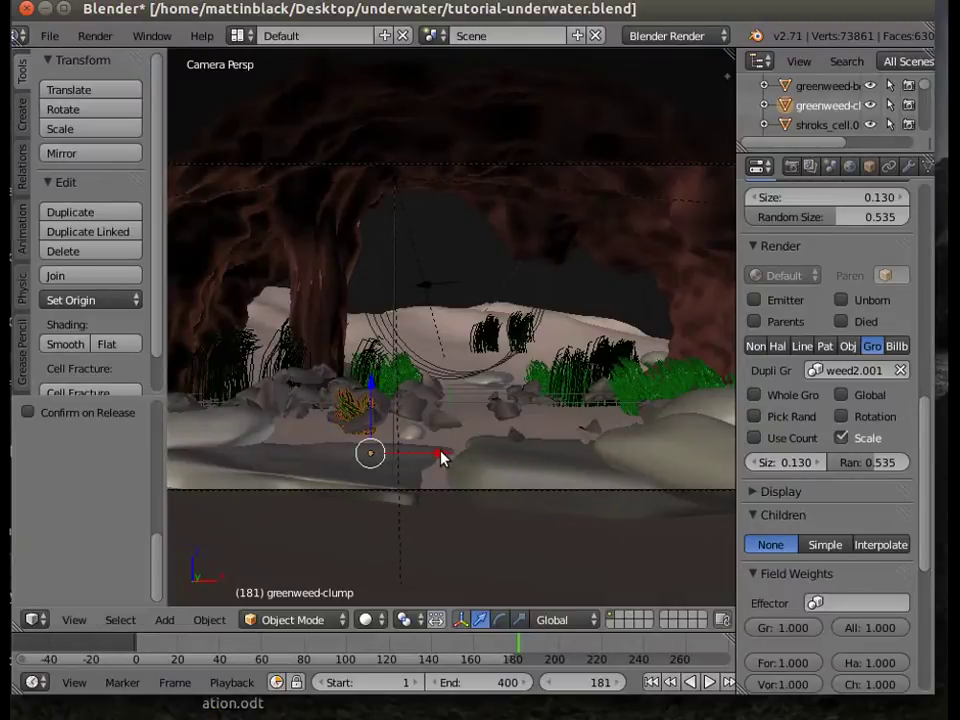
- Move greenweed-clump about 0.1 along X and raise it slightly along Z beside the rocks
key("g")
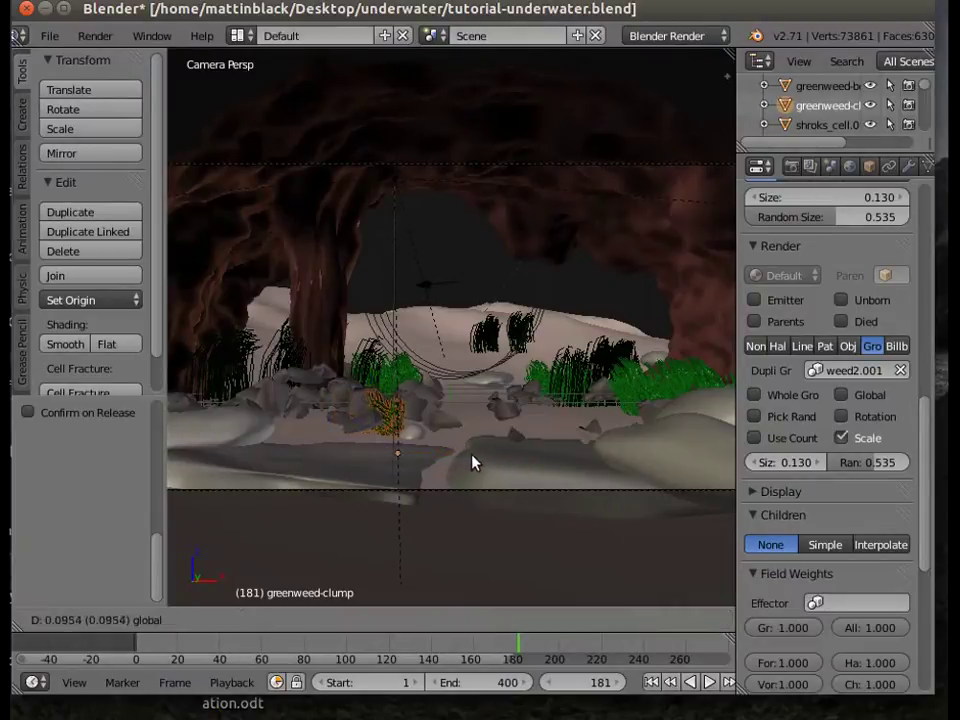
left_click(471, 461)
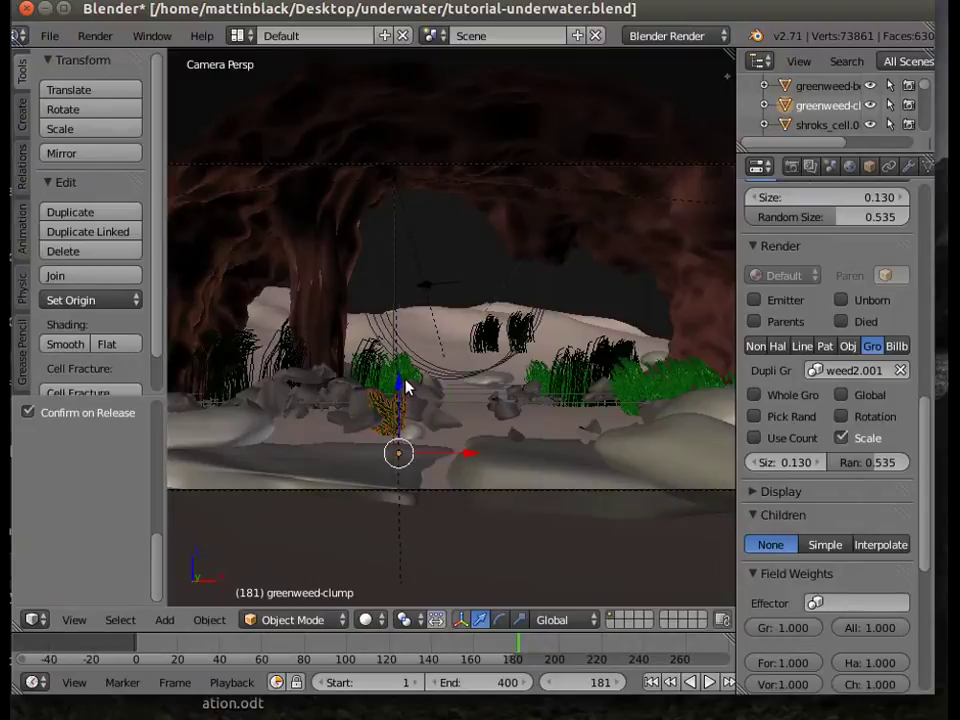
key("g")
key("z")
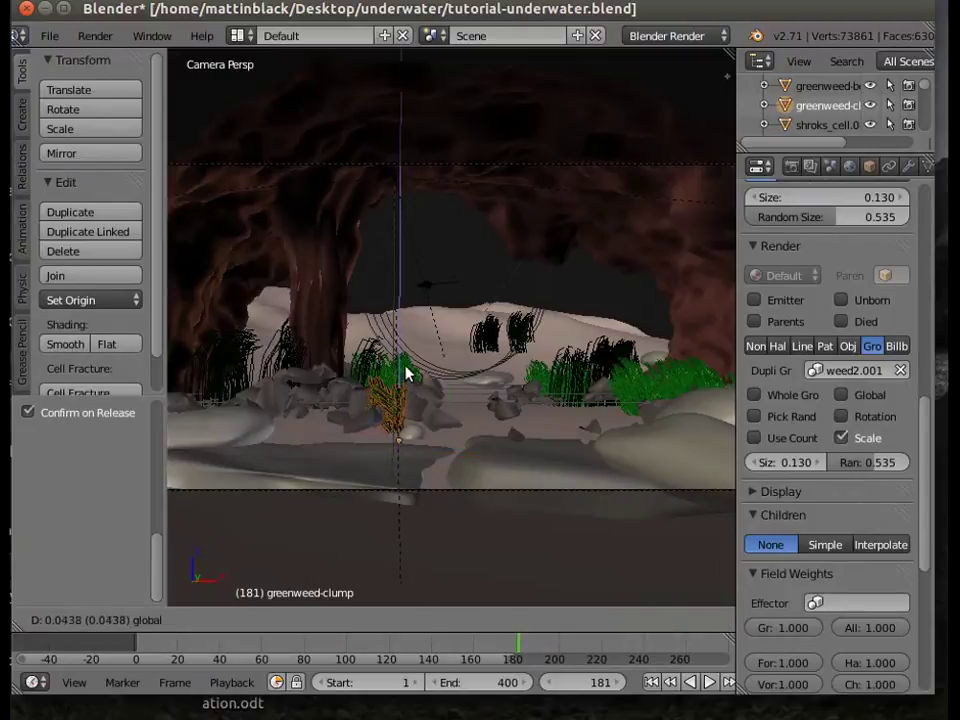
- Fit the greenweed clump against the foreground rocks by raising it, scaling it down slightly and nudging it along X
left_click(497, 435)
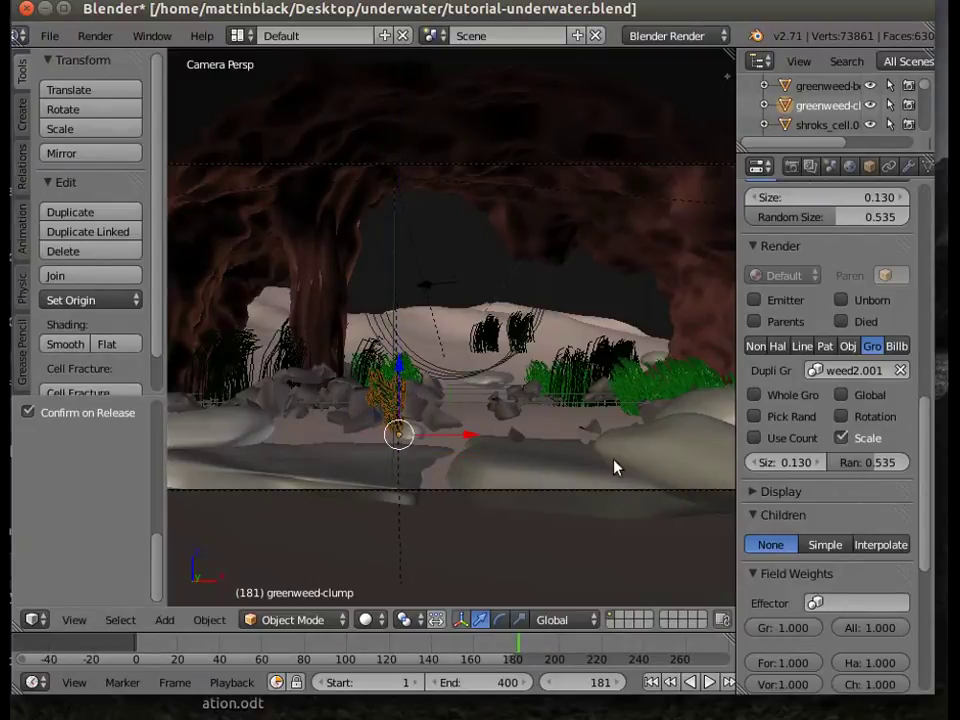
key("s")
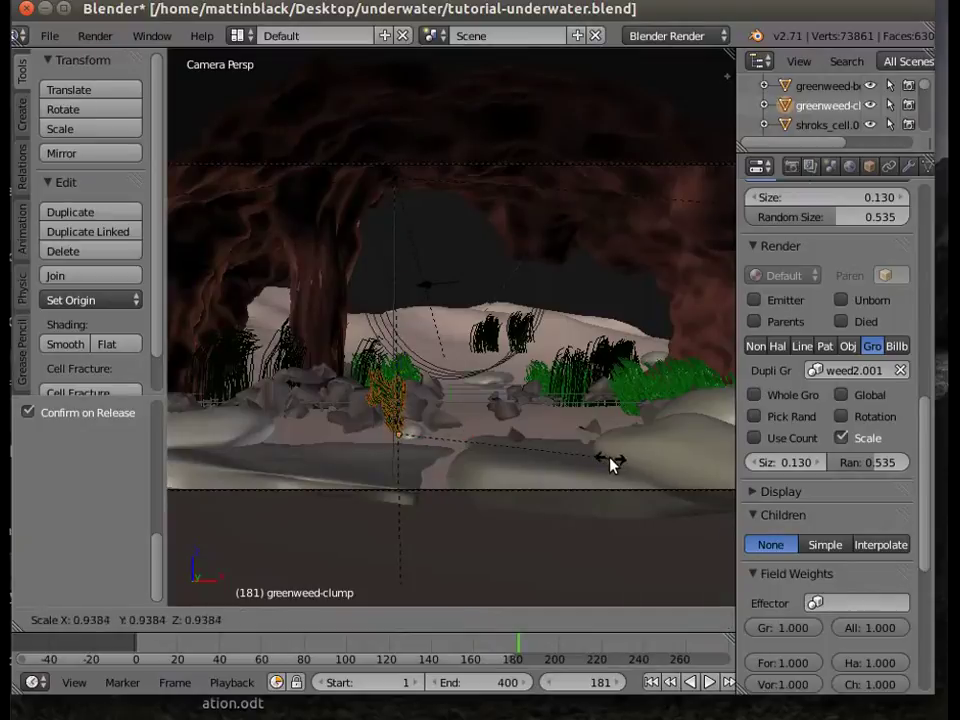
left_click(546, 450)
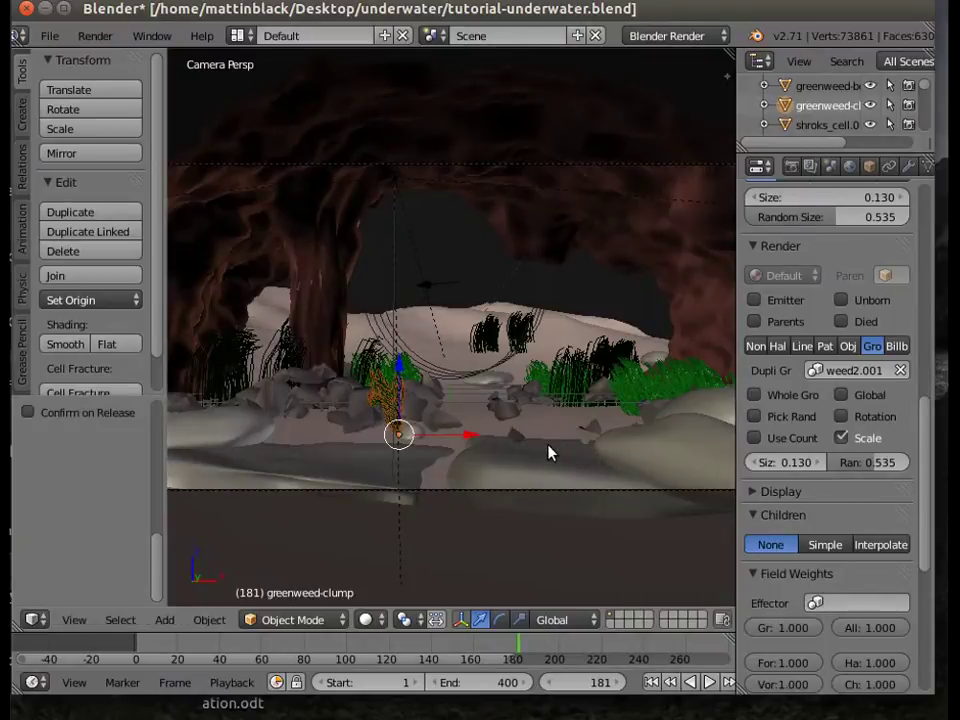
mouse_move(474, 437)
left_mouse_down()
mouse_move(491, 434)
mouse_move(484, 426)
left_mouse_up()
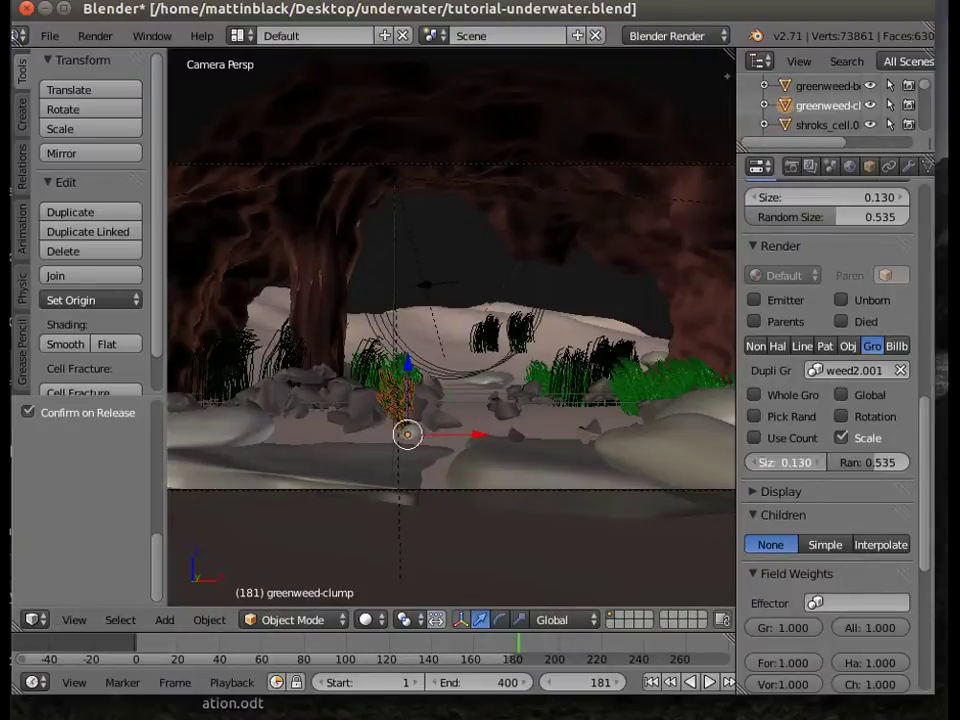
- Set the greenweed clump's particle size to 0.090 and play the animation to check its movement
left_click_drag(784, 462, 775, 462)
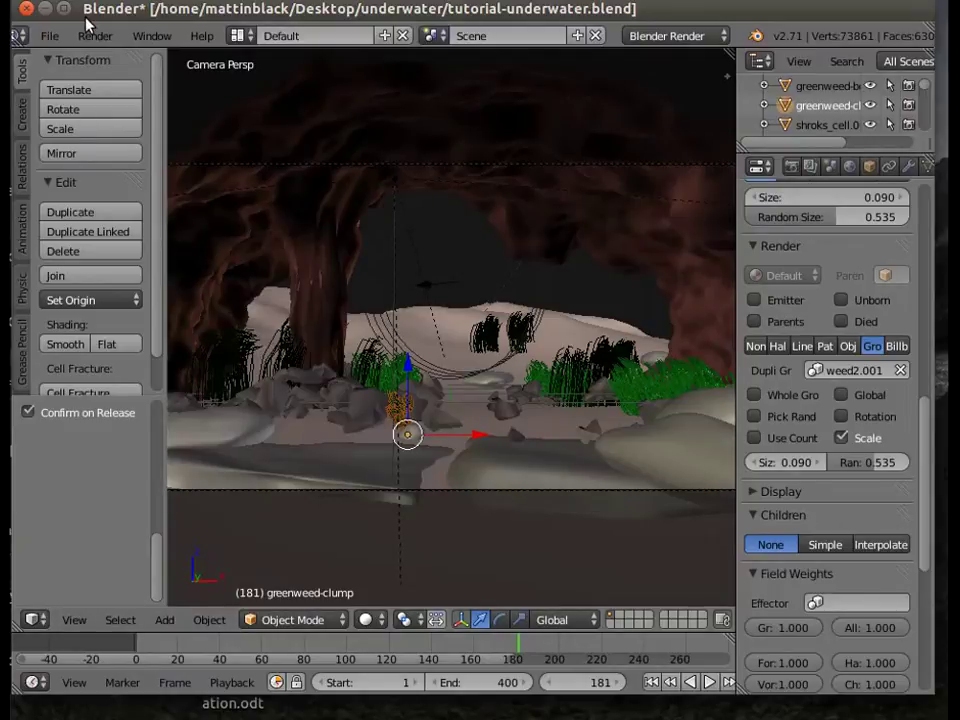
scroll(444, 473, "up", 3)
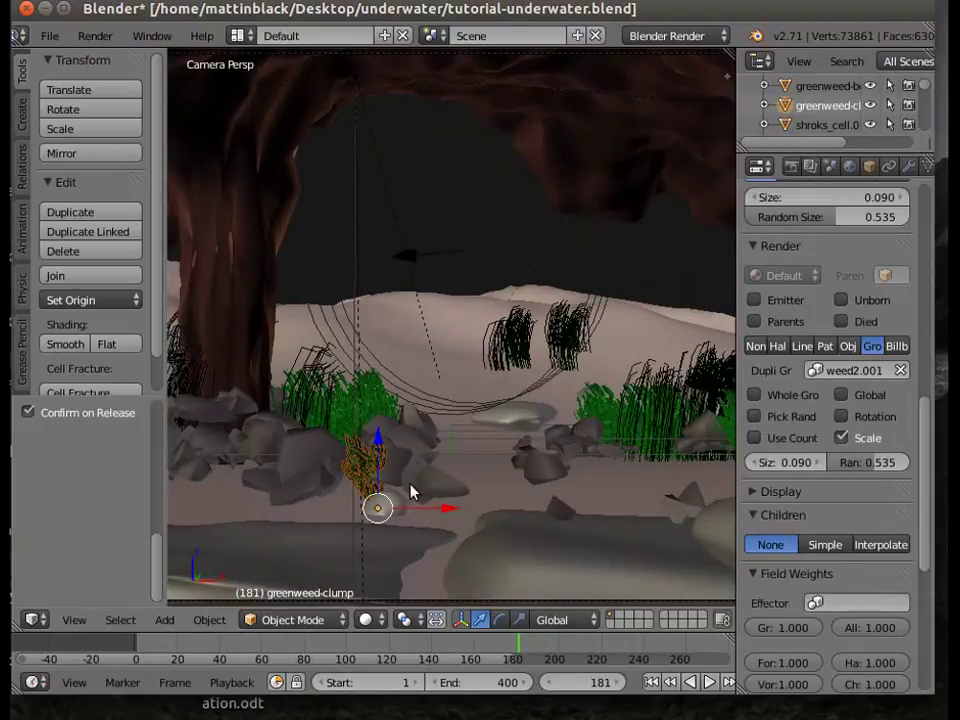
left_click(145, 641)
key("alt+a")
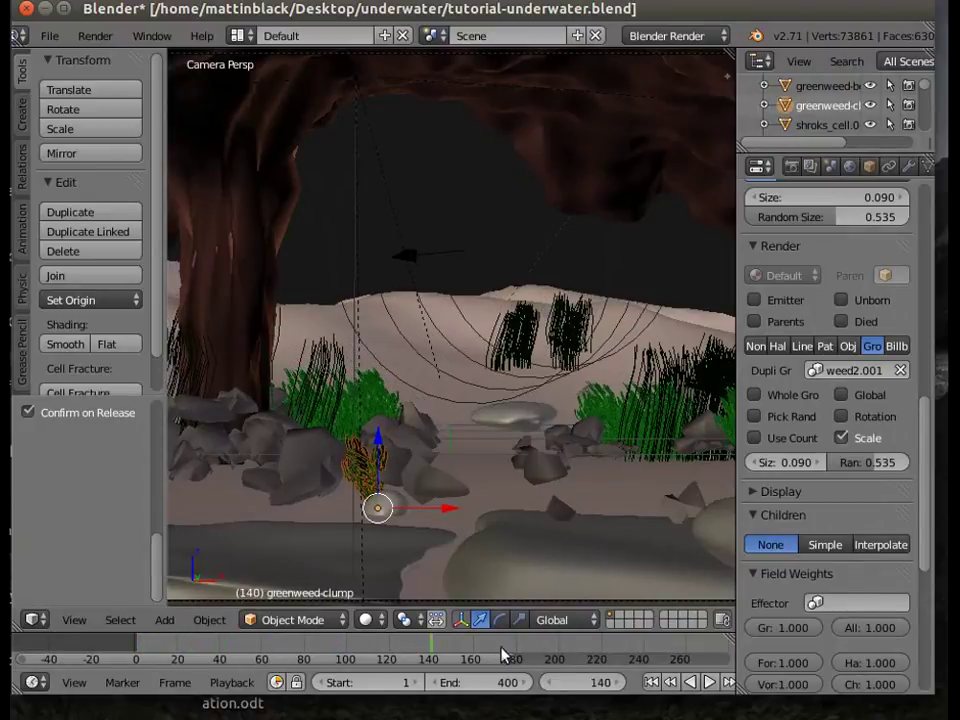
key("alt+a")
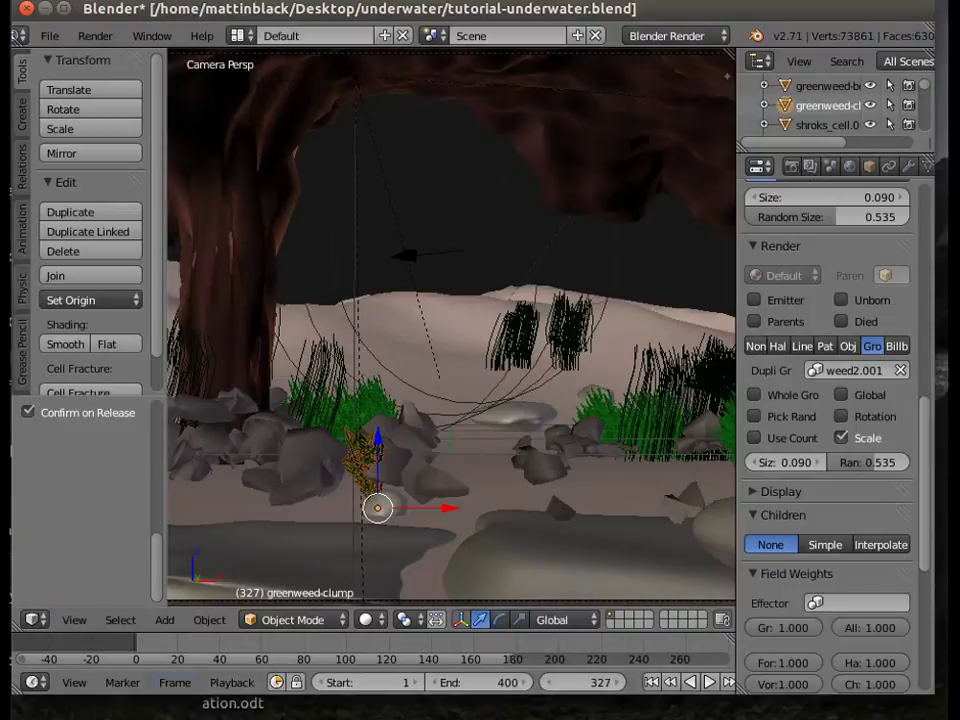
- Rotate the greenweed clump about its vertical axis, working from a perspective view outside the camera
left_click(499, 619)
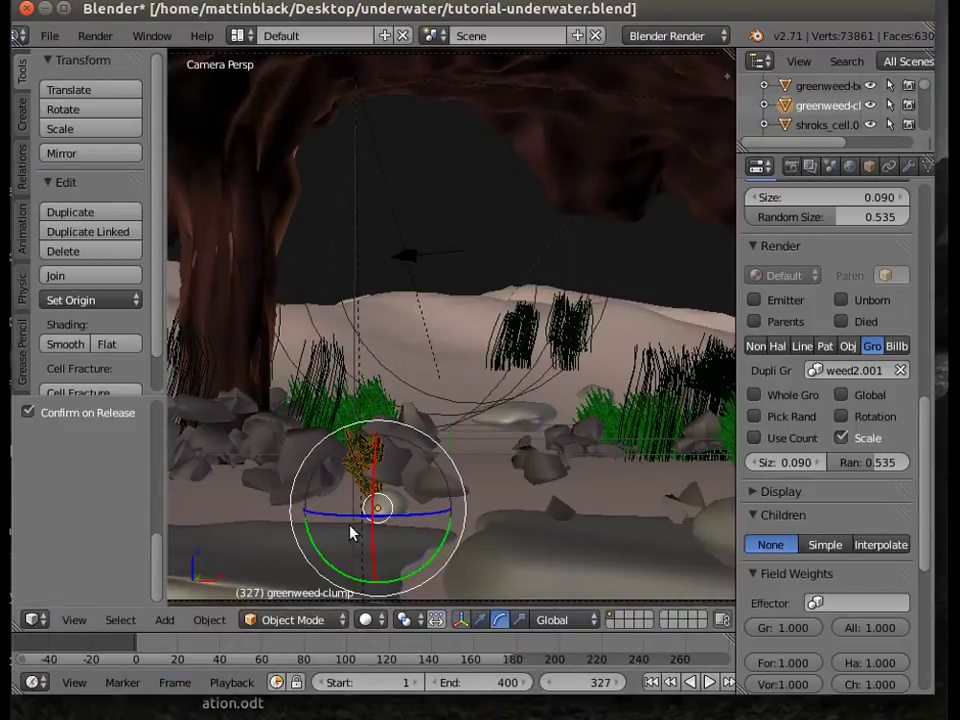
middle_click_drag(333, 563, 440, 231)
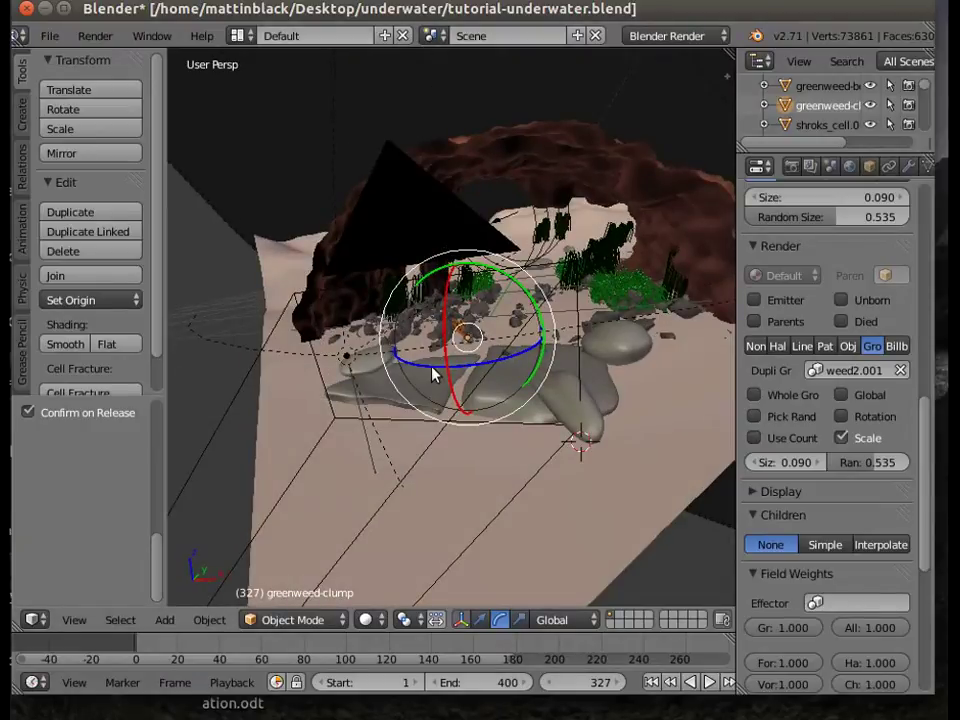
left_click_drag(433, 374, 525, 345)
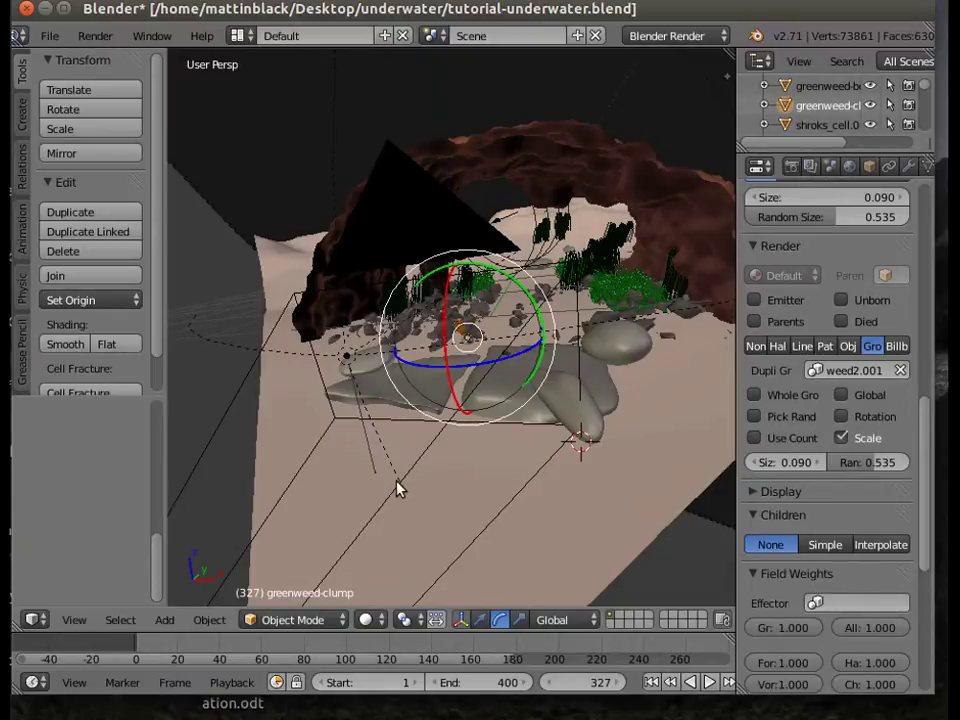
- Reposition the greenweed clump slightly along Z and along X, away from the small pale stone and toward the rock pile
scroll(396, 487, "up", 5)
middle_click_drag(406, 449, 419, 423)
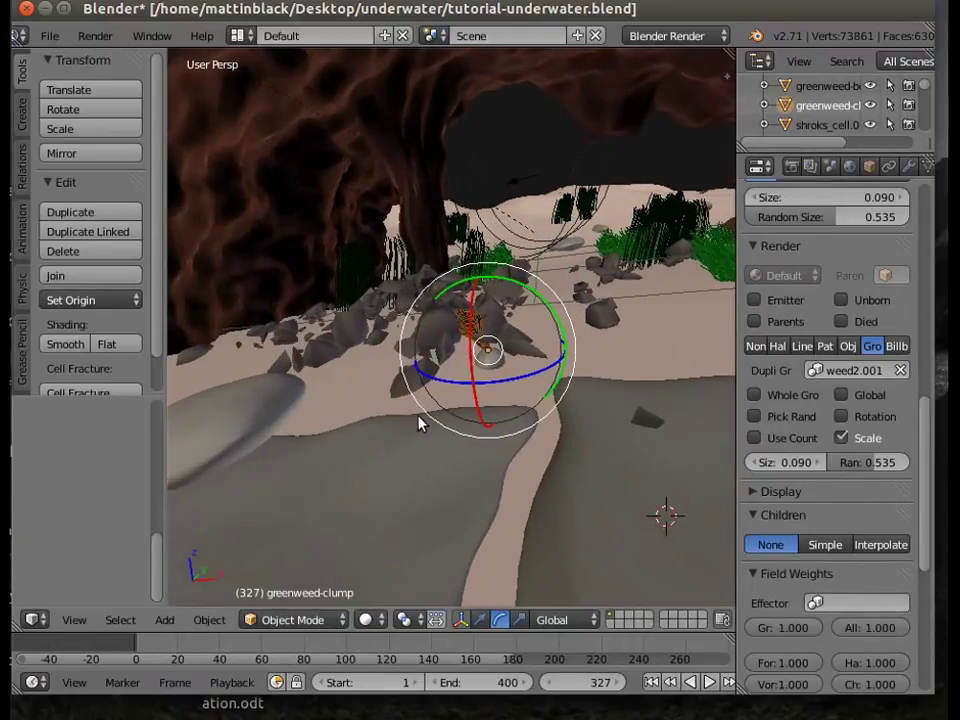
left_click(481, 620)
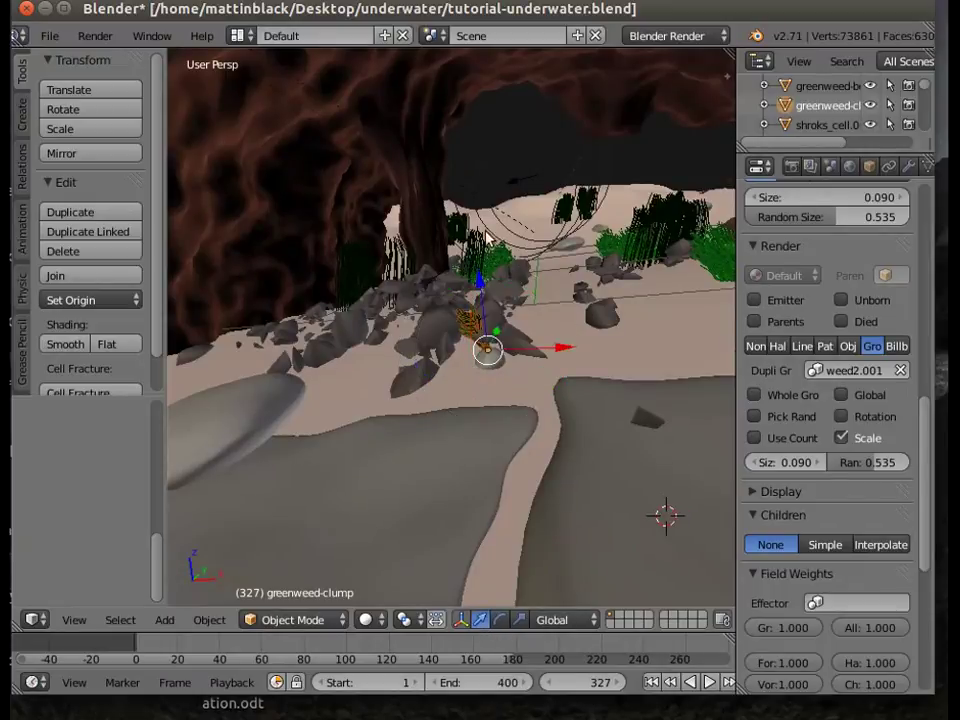
left_click_drag(476, 274, 474, 272)
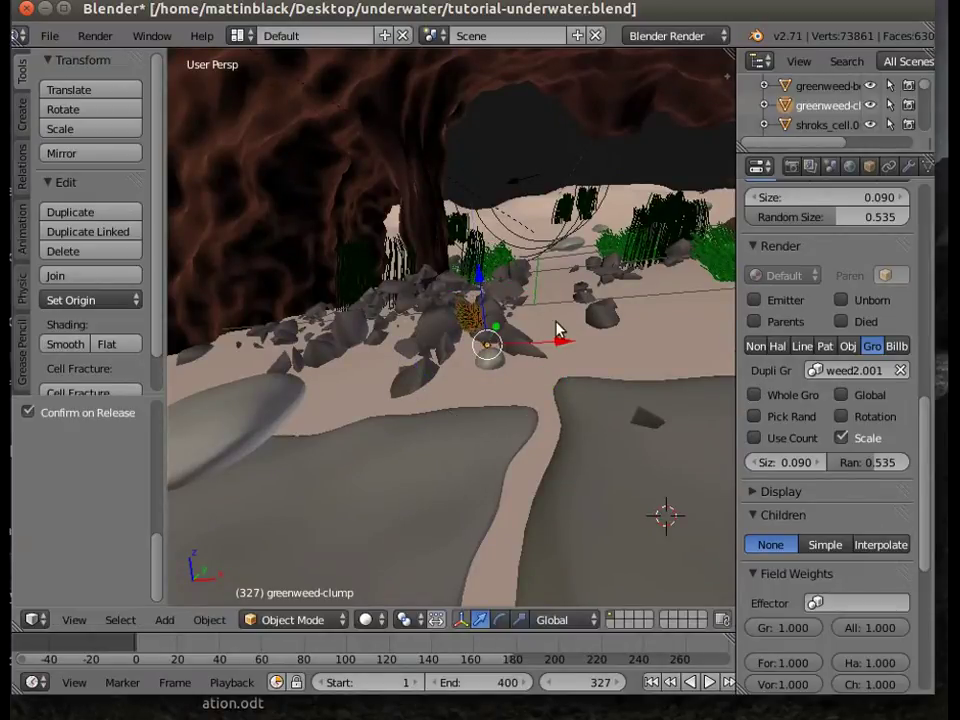
left_click_drag(560, 343, 489, 342)
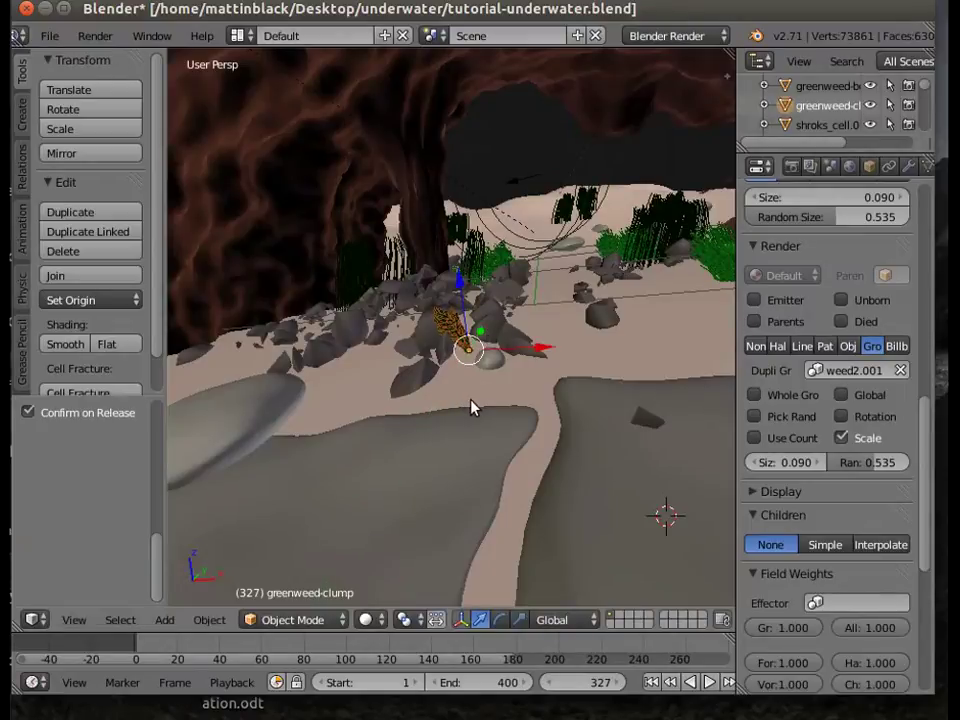
- Return to the camera view and lower the greenweed clump so its base meets the sand
left_click(74, 620)
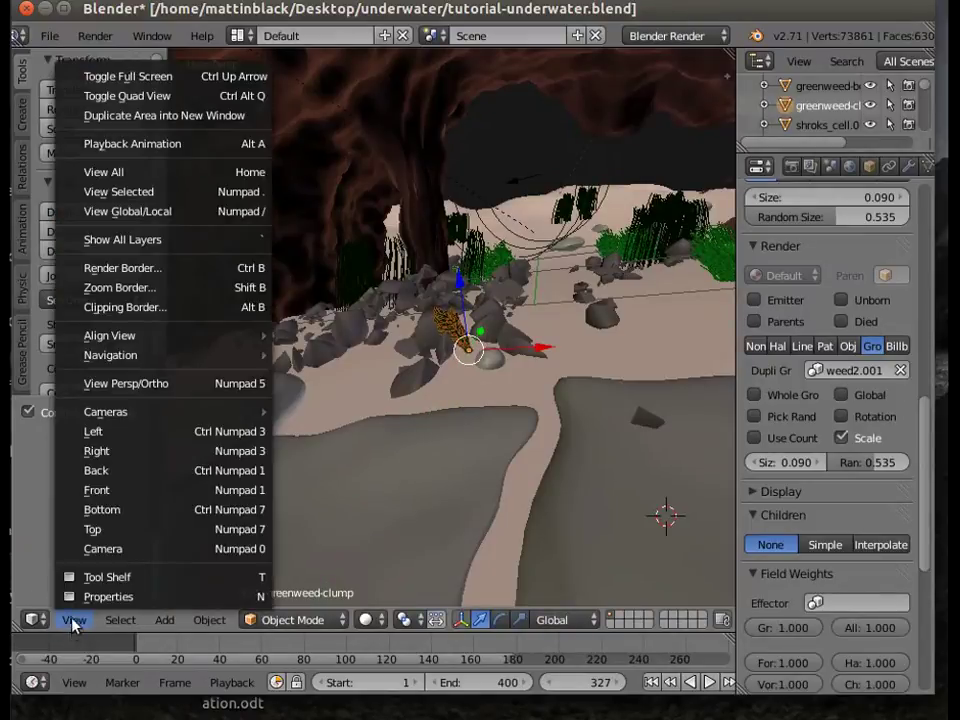
left_click(104, 550)
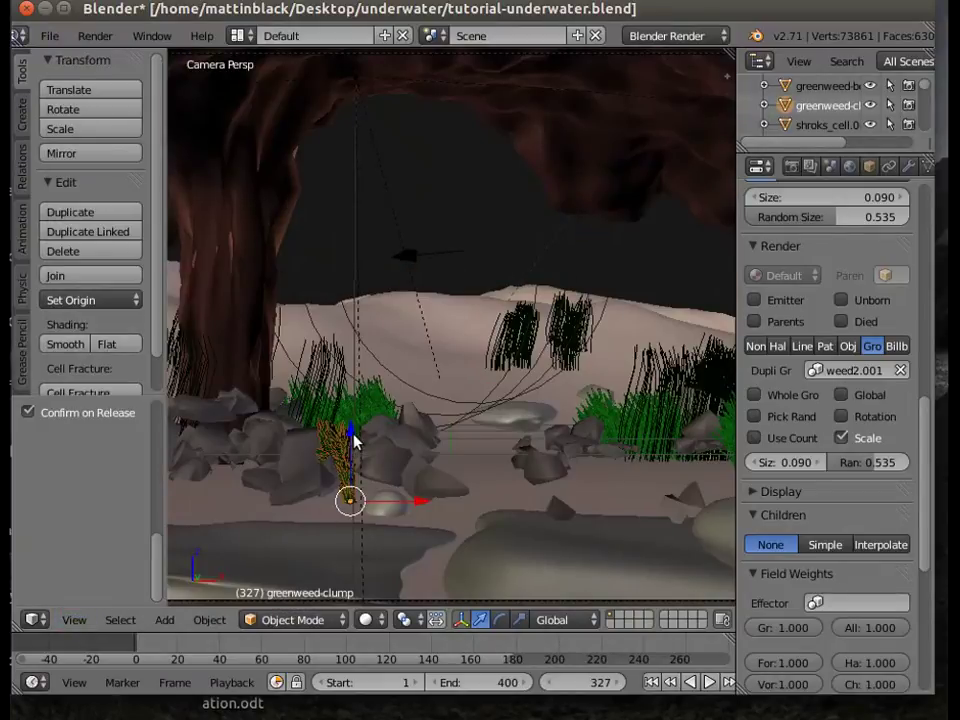
left_click_drag(354, 446, 354, 448)
right_click_drag(354, 449, 355, 453)
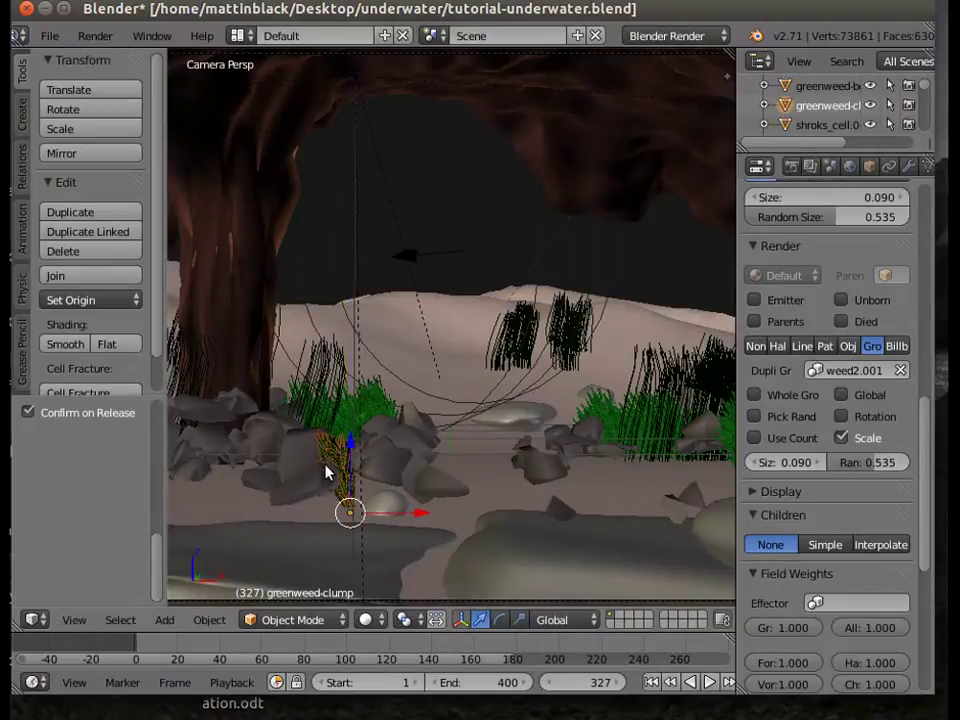
- Lower the rock shroks_cell.122 beside the greenweed clump along Z and shift it along global Y
right_click(304, 426)
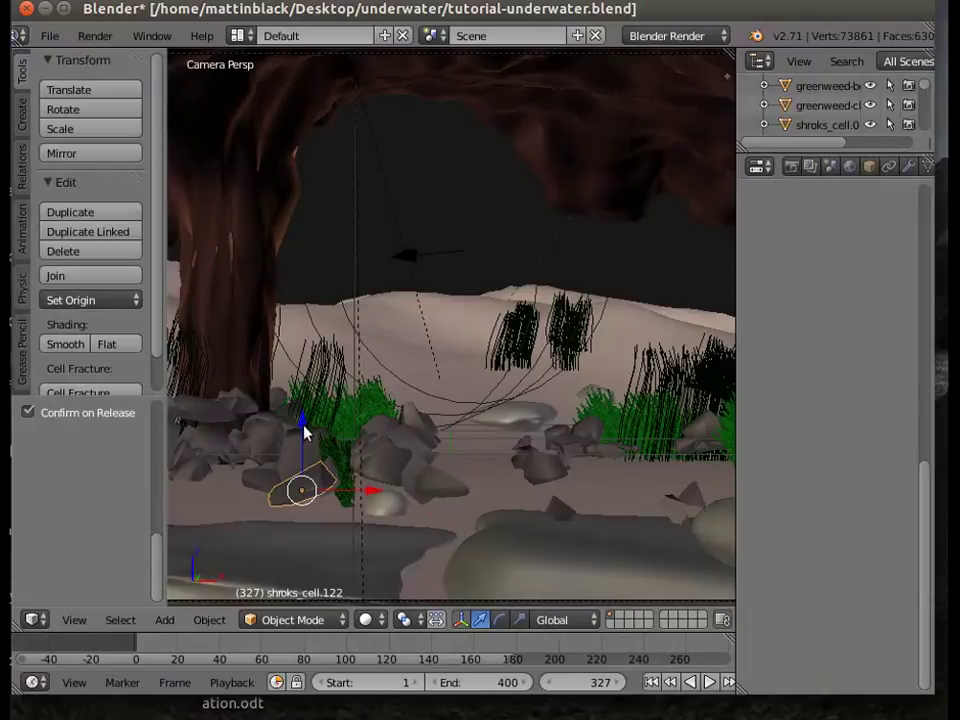
key("g")
key("z")
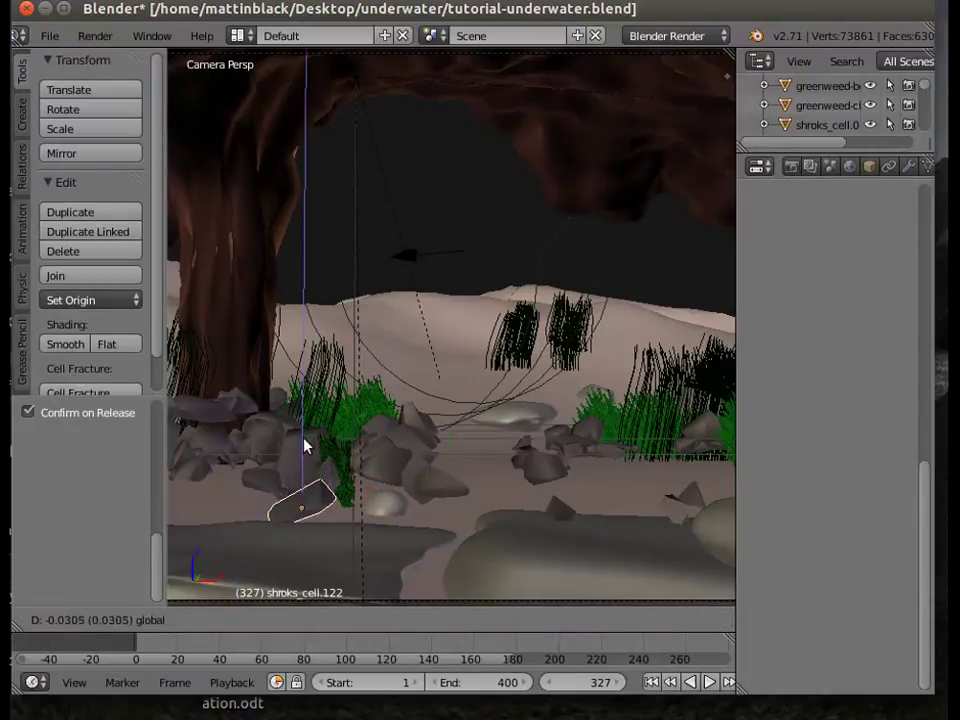
left_click(304, 448)
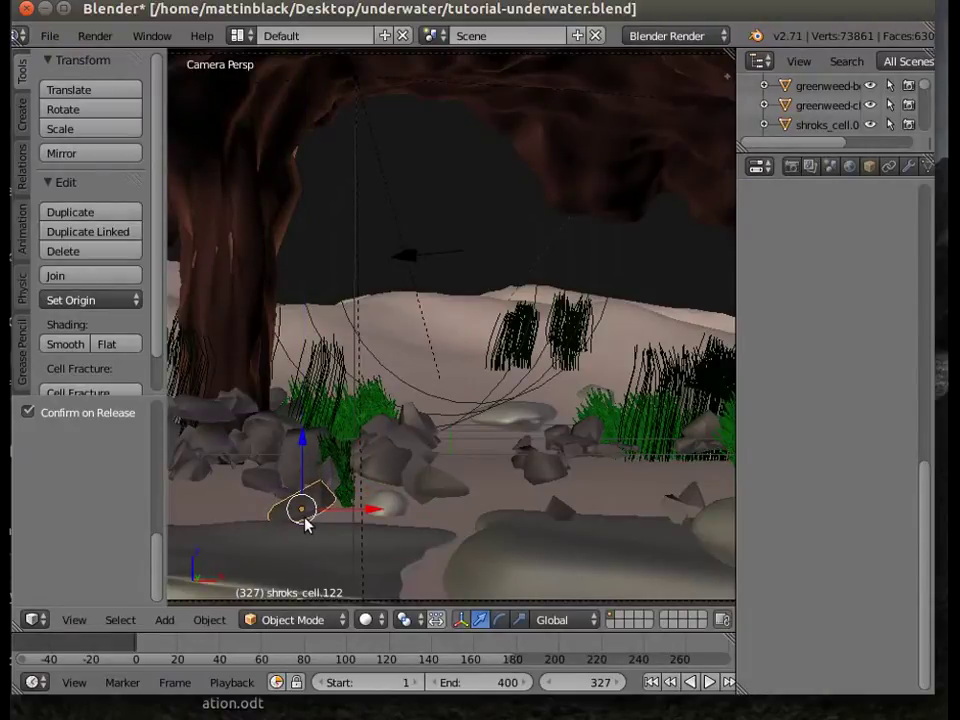
key("g")
key("y")
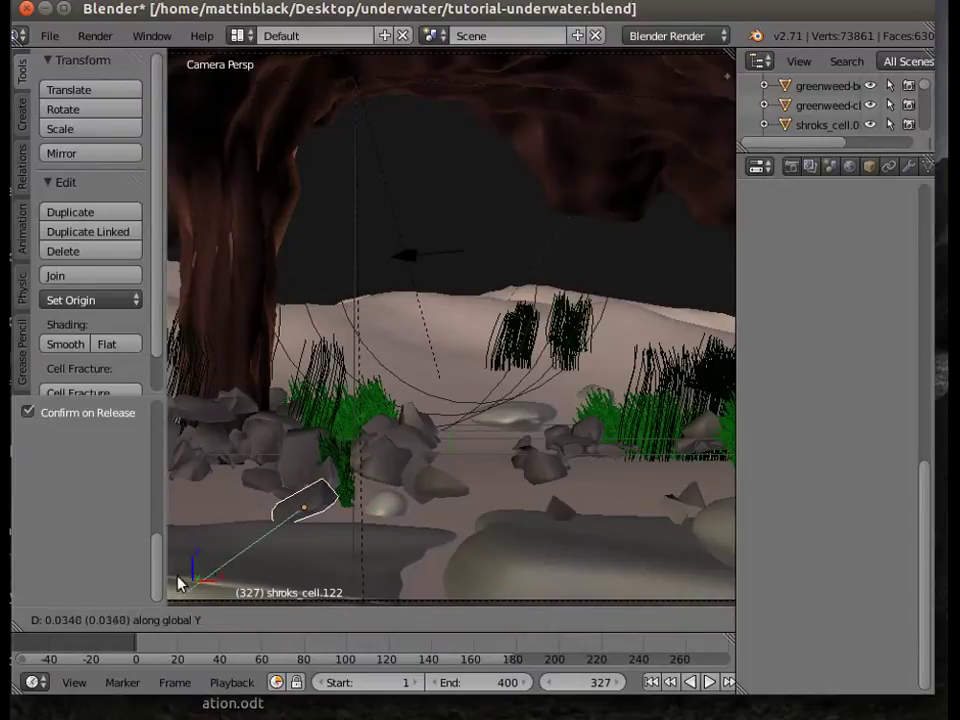
left_click(610, 85)
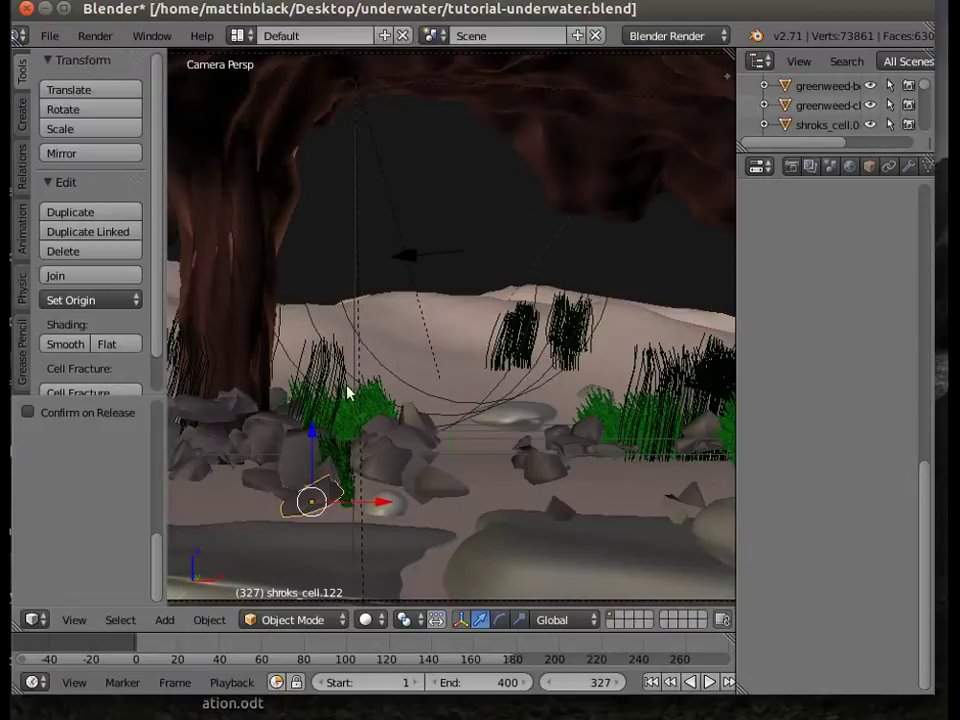
left_click_drag(314, 432, 316, 447)
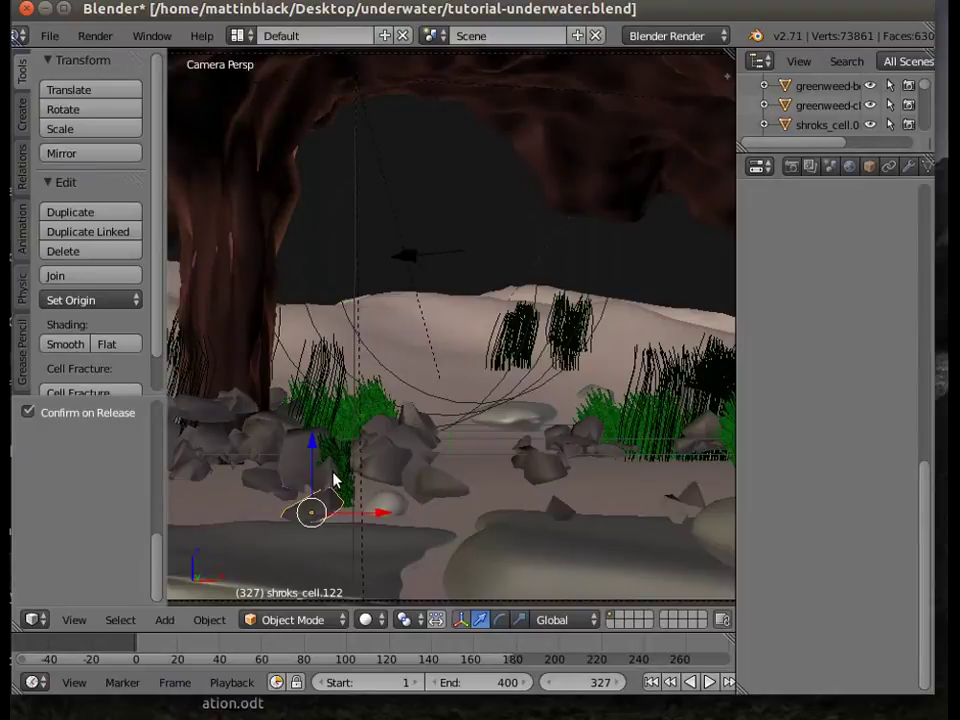
- Lower the remaining raised rocks around the greenweed clump one by one along Z, including shroks_cell.077_cell.012 and shroks_cell.133
right_click(332, 407)
left_click_drag(332, 407, 296, 489)
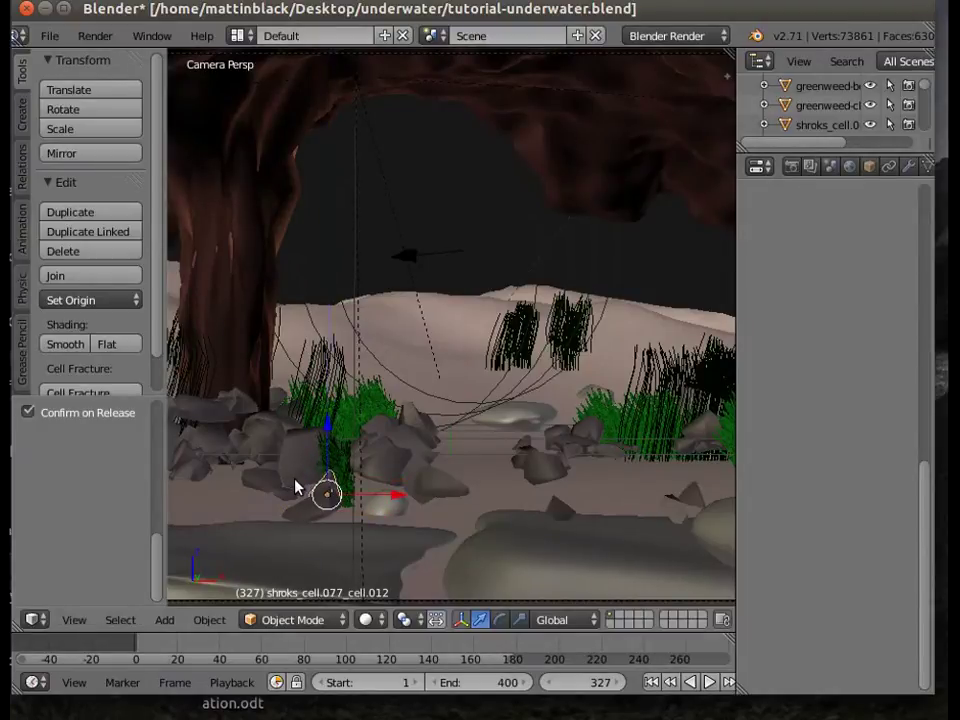
right_click(302, 466)
left_click_drag(302, 400, 259, 480)
right_click(257, 476)
left_click_drag(262, 408, 392, 473)
right_click(268, 474)
right_click(388, 469)
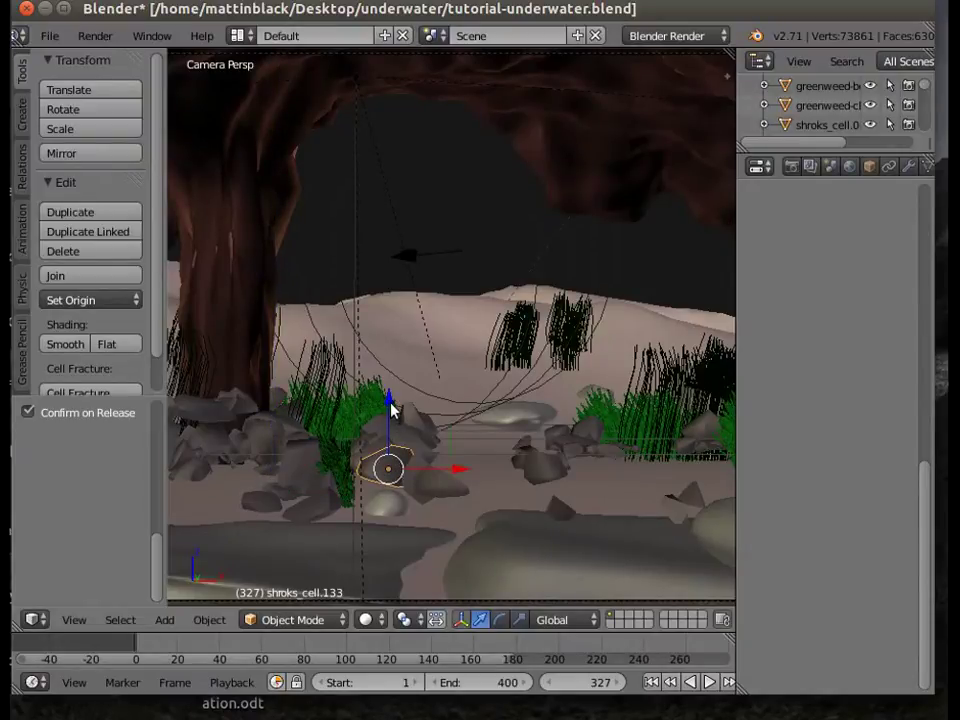
mouse_move(392, 412)
left_mouse_down()
mouse_move(391, 444)
mouse_move(391, 430)
left_mouse_up()
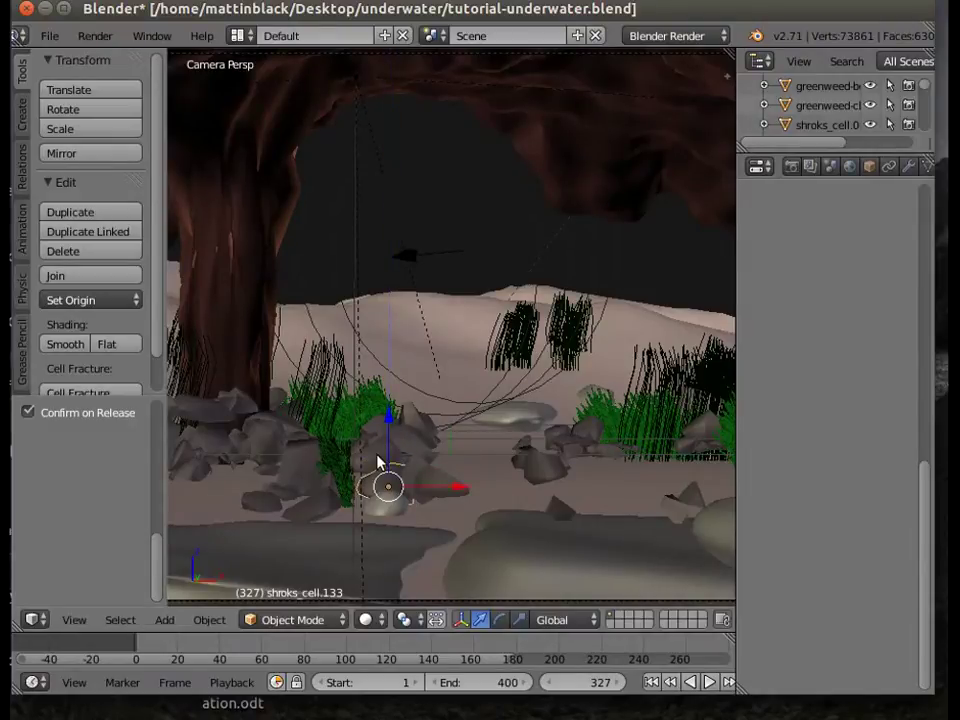
- Add shroks_cell.168, shroks_cell.101 and shroks_cell.060 to the selected rock, lower the group along Z and shift it along global Y
right_click(380, 461)
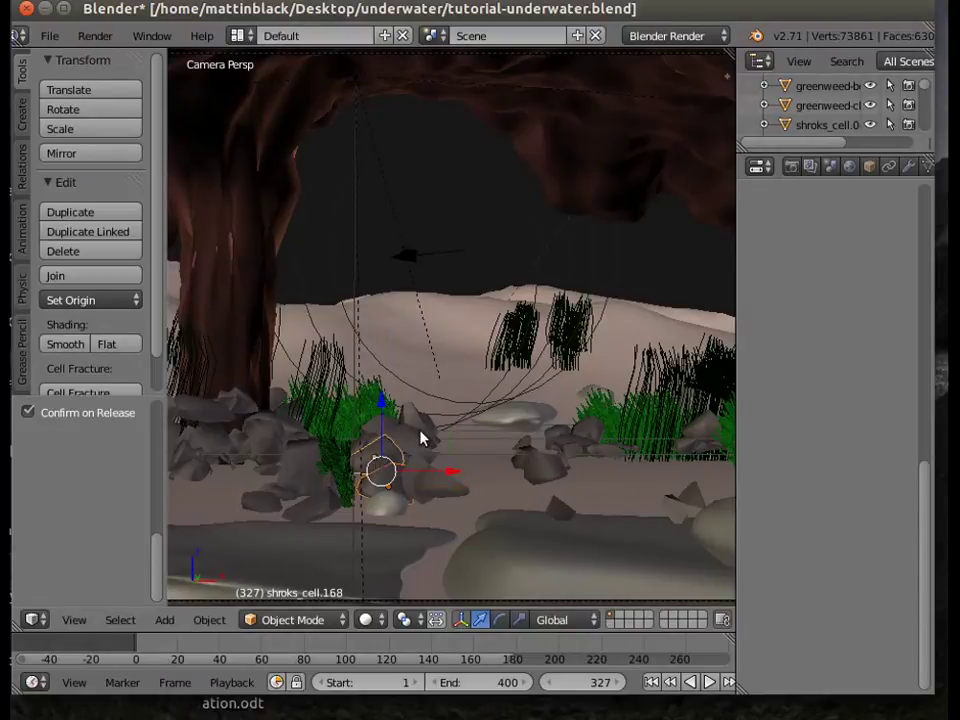
right_click(432, 486)
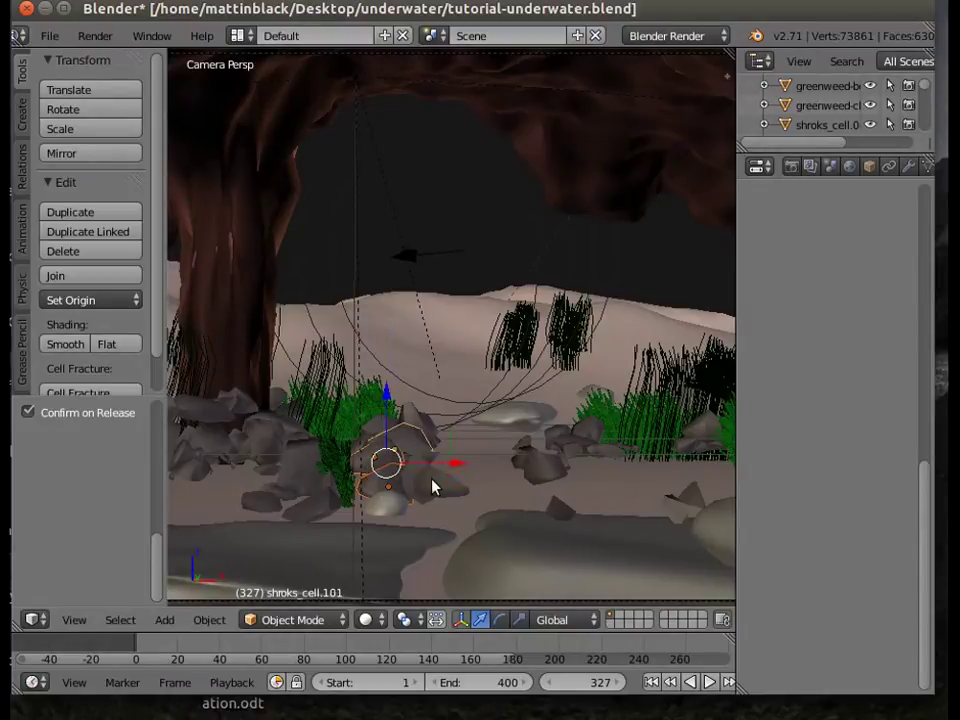
right_click(399, 433, "shift")
key("g")
key("z")
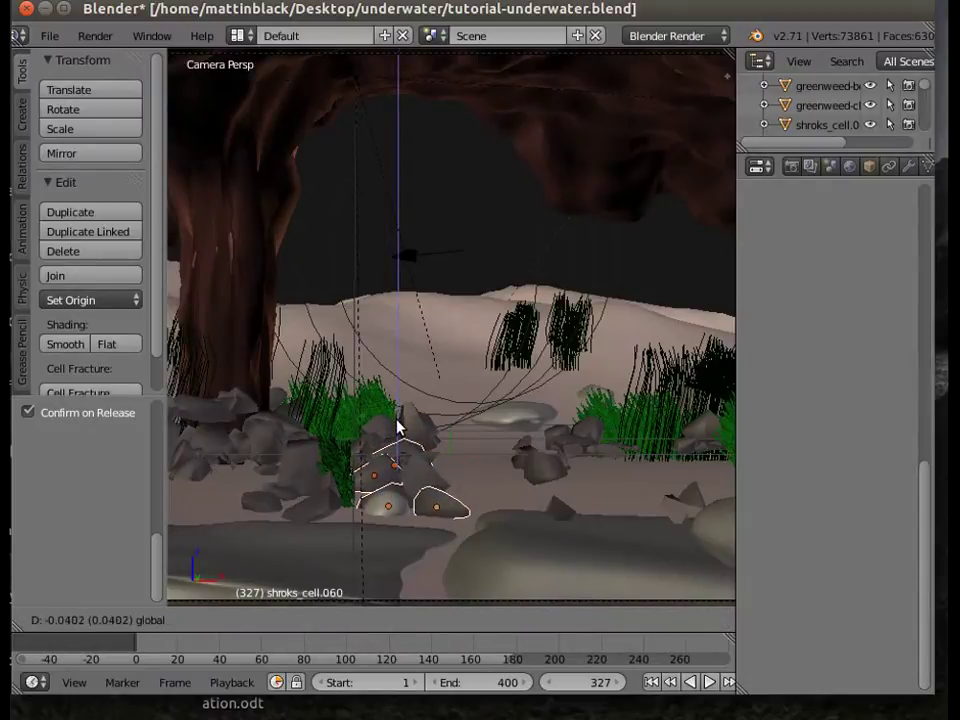
left_click(398, 428)
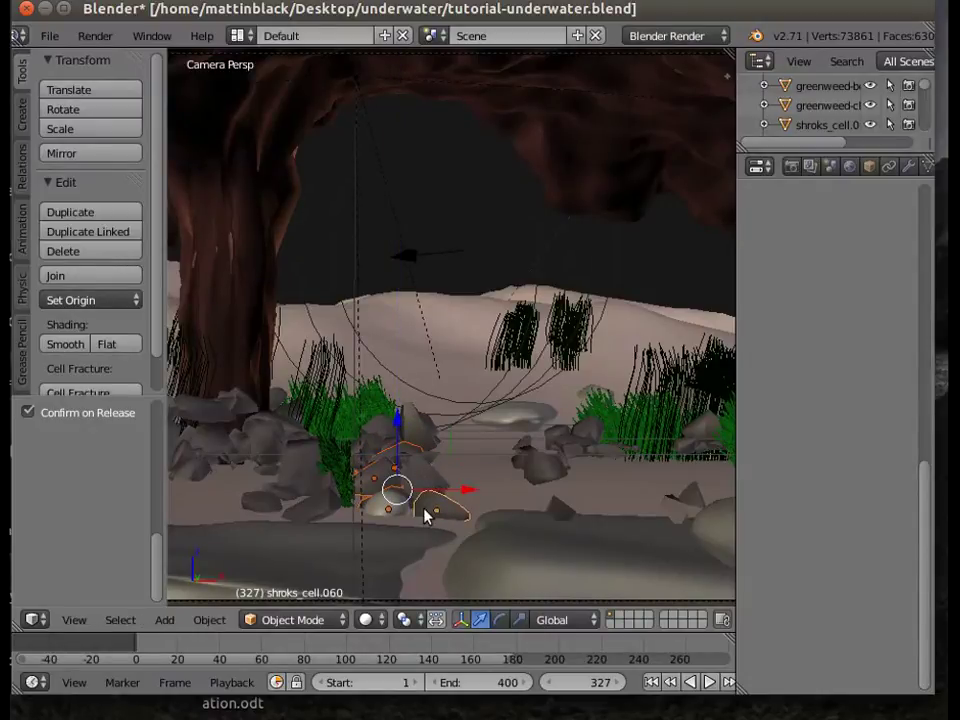
key("g")
key("y")
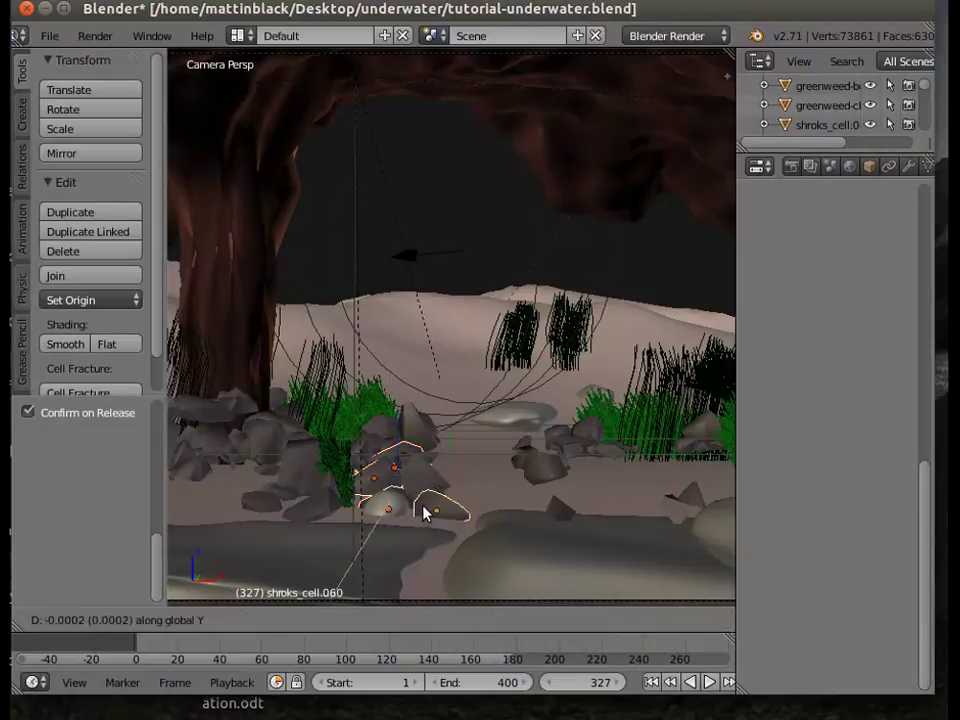
left_click(370, 563)
- Nudge the rock shroks_cell.184 along X and rotate it about the Y axis
right_click(430, 480)
left_click_drag(507, 486, 514, 486)
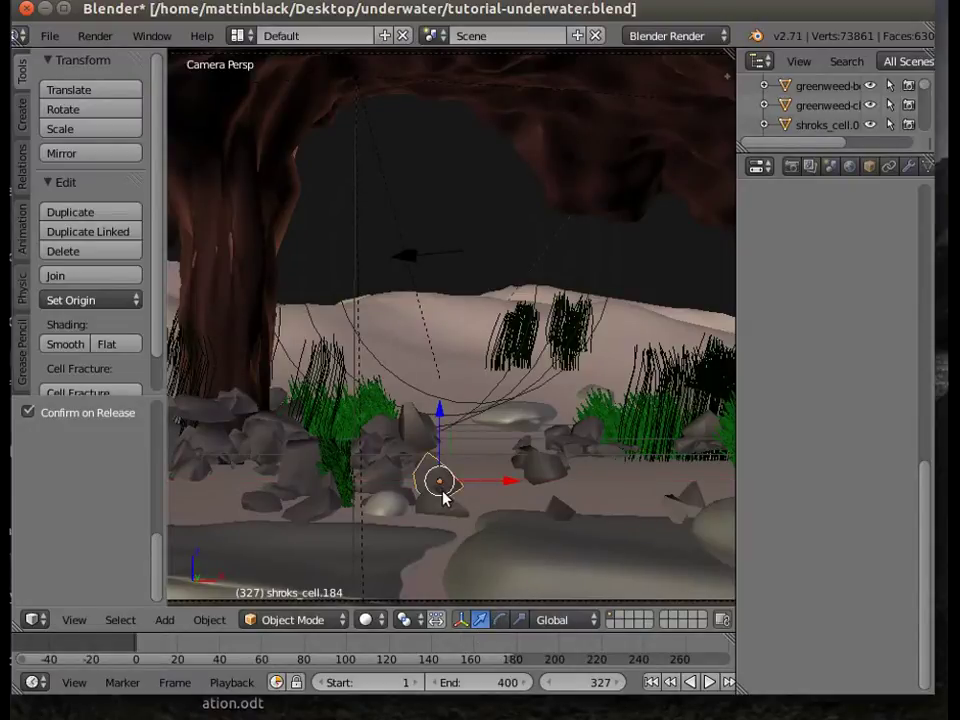
left_click(500, 620)
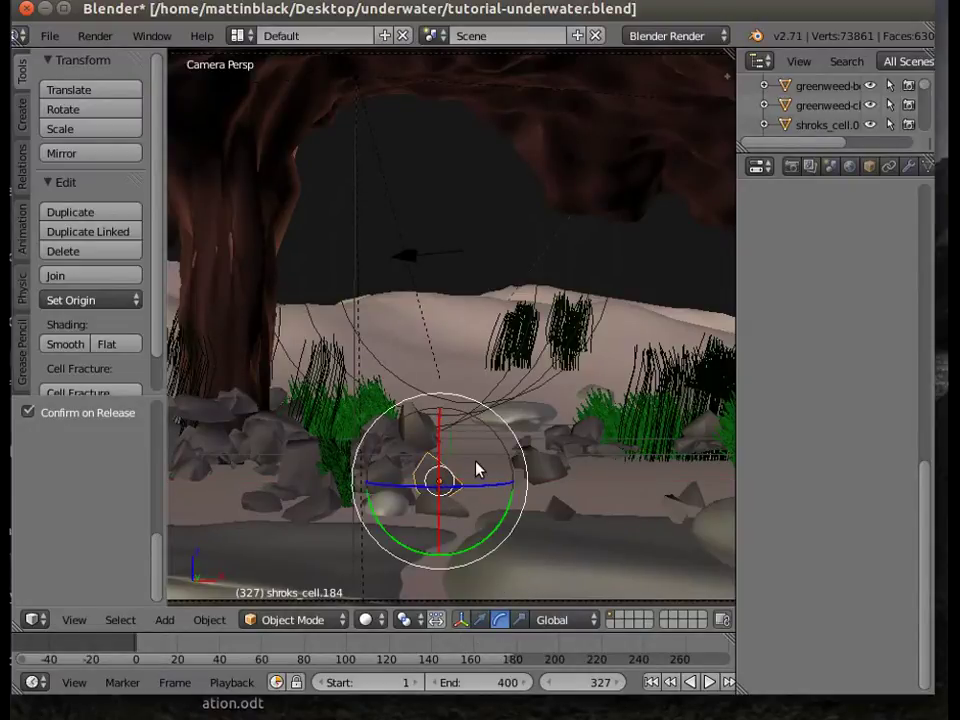
left_click_drag(381, 527, 405, 405)
left_click(483, 619)
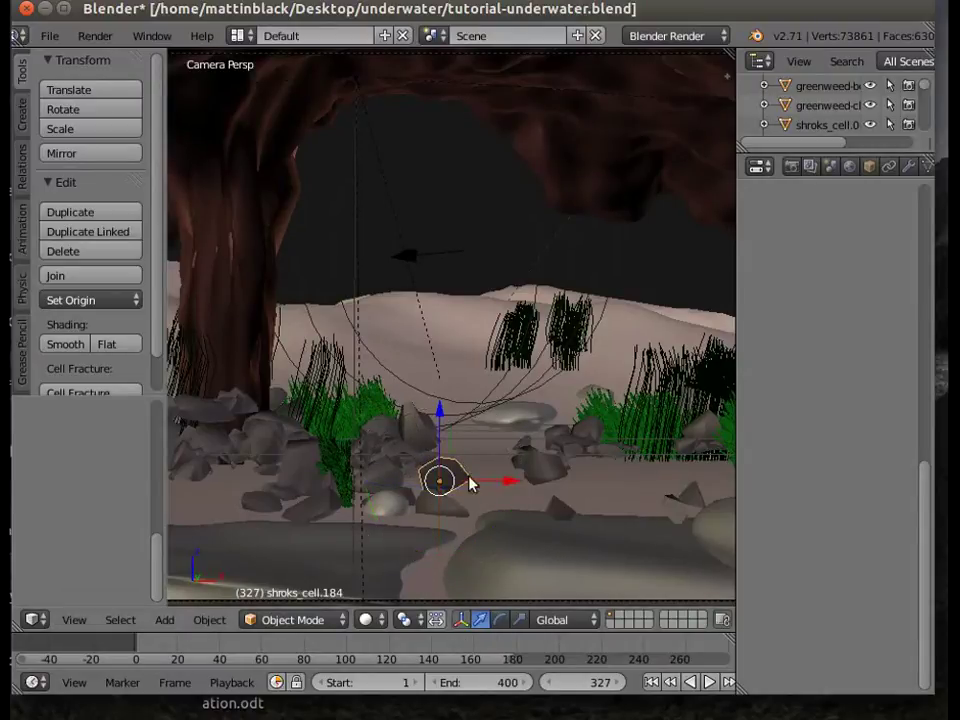
- Lower the rock shroks_cell.184 along Z and shift it along global Y
left_click_drag(446, 413, 443, 440)
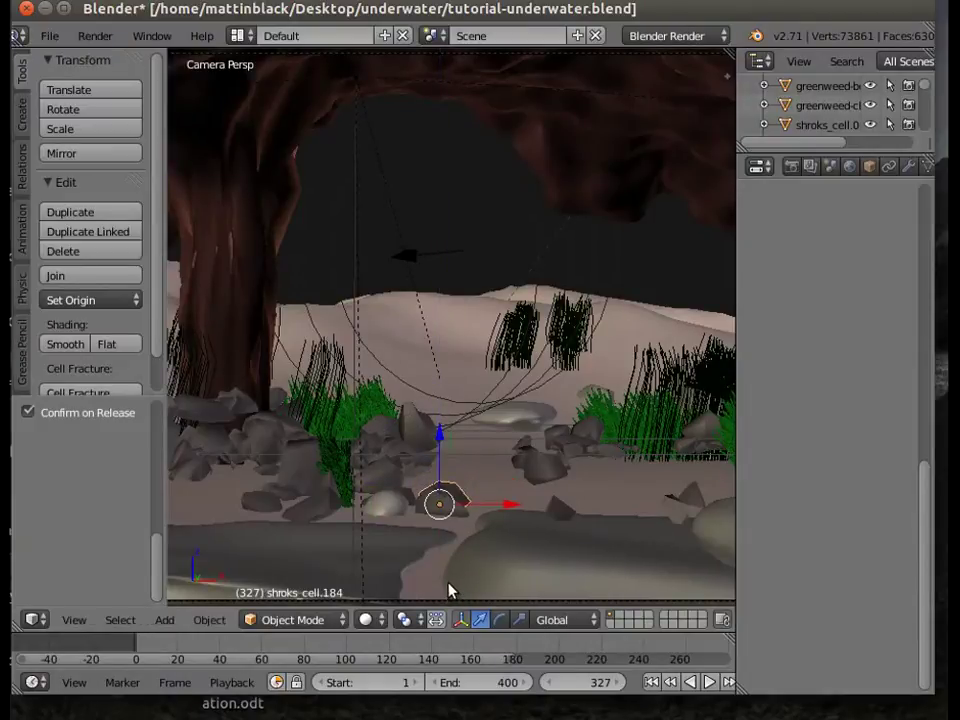
key("g")
key("y")
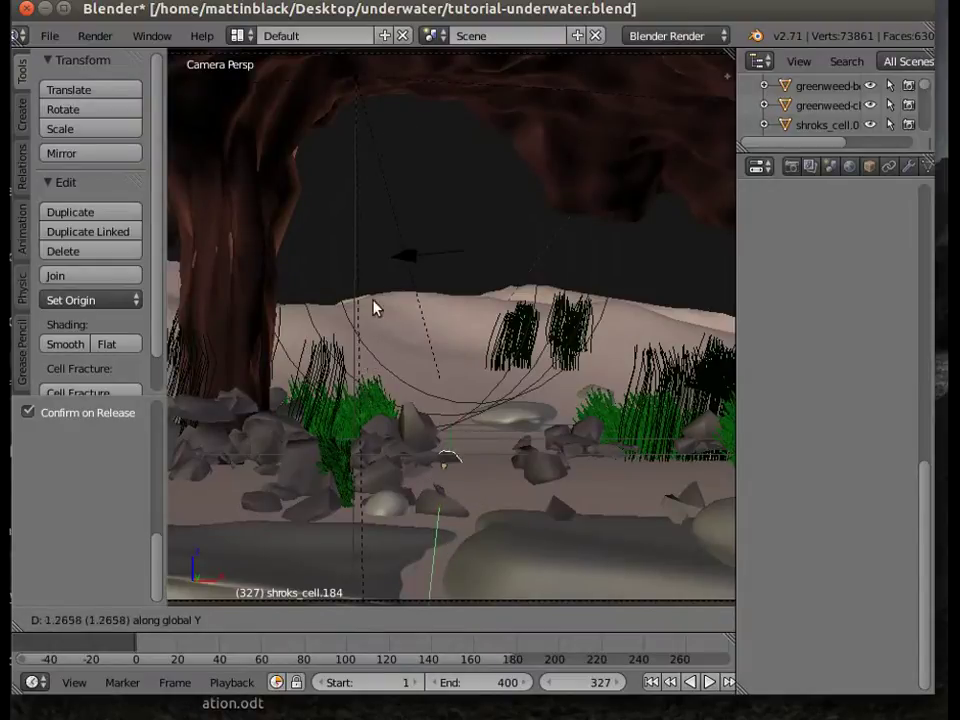
left_click(390, 178)
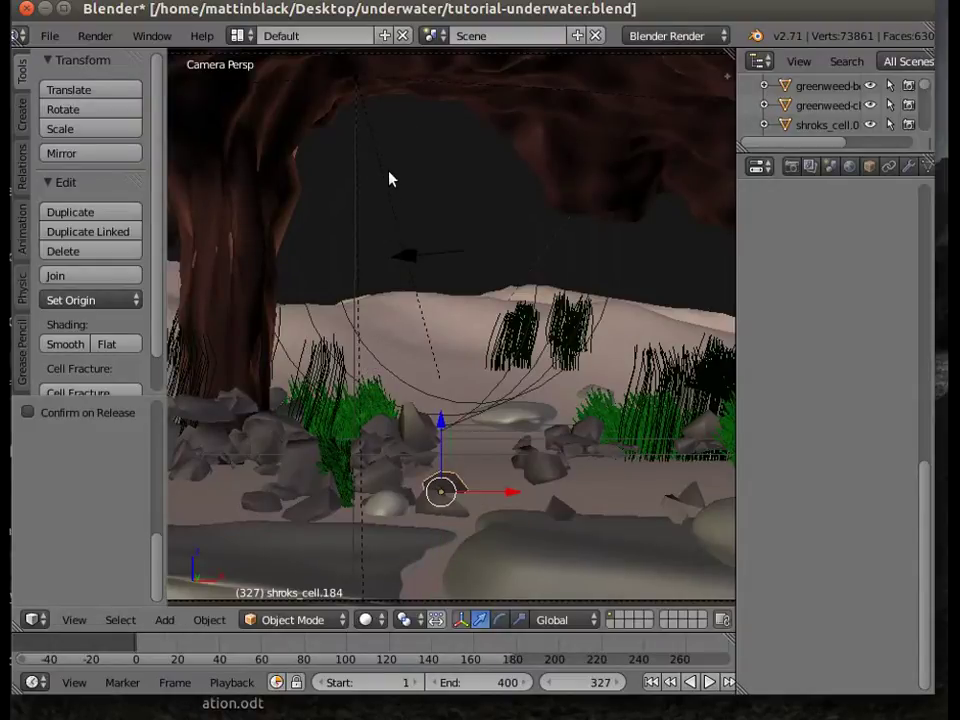
- Lower the rock shroks_cell.124 along Z onto the seabed and shift it along global Y
right_click(549, 470)
left_click_drag(549, 401, 551, 430)
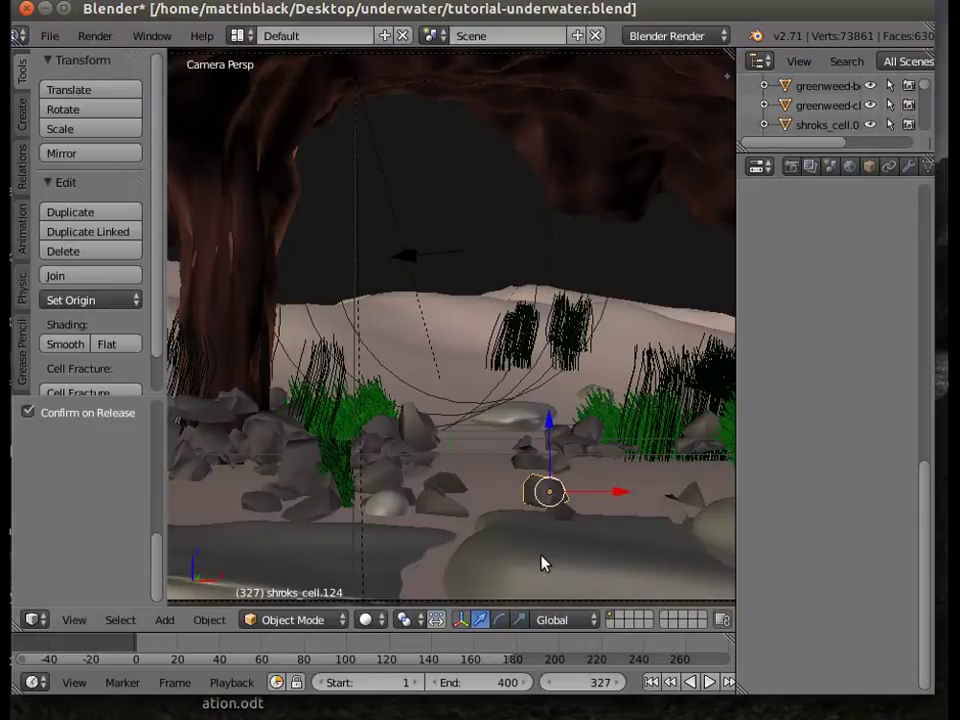
key("g")
key("y")
left_click_drag(540, 564, 650, 142)
left_click(650, 142)
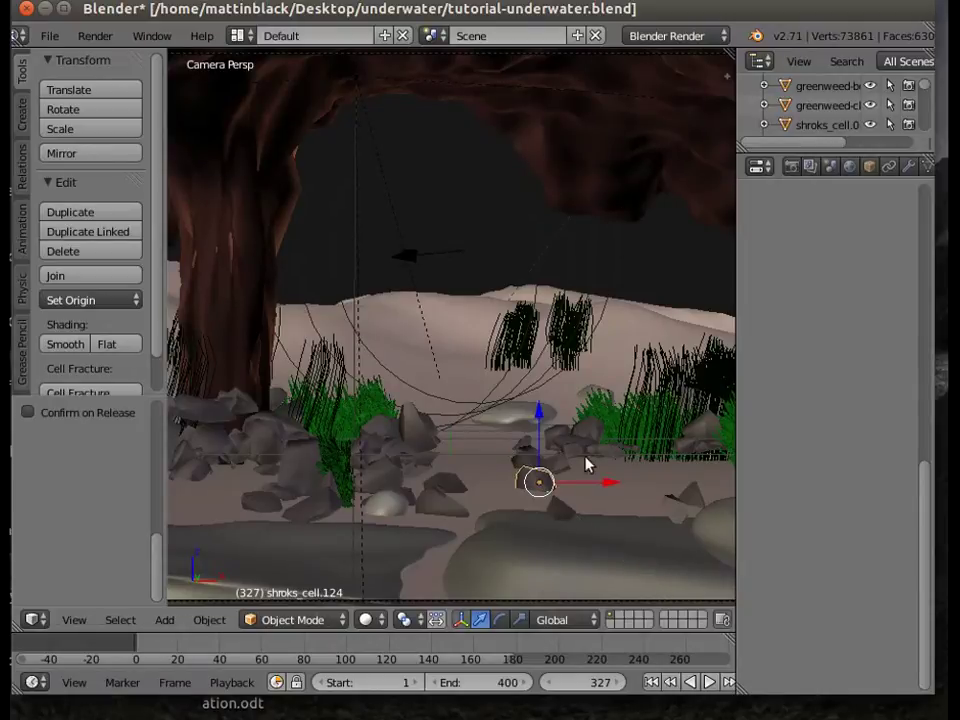
- Select the rocks shroks_cell.045_cell.016 and shroks_cell.022_cell.008 together, lower them along Z and shift them along global Y
right_click(548, 475)
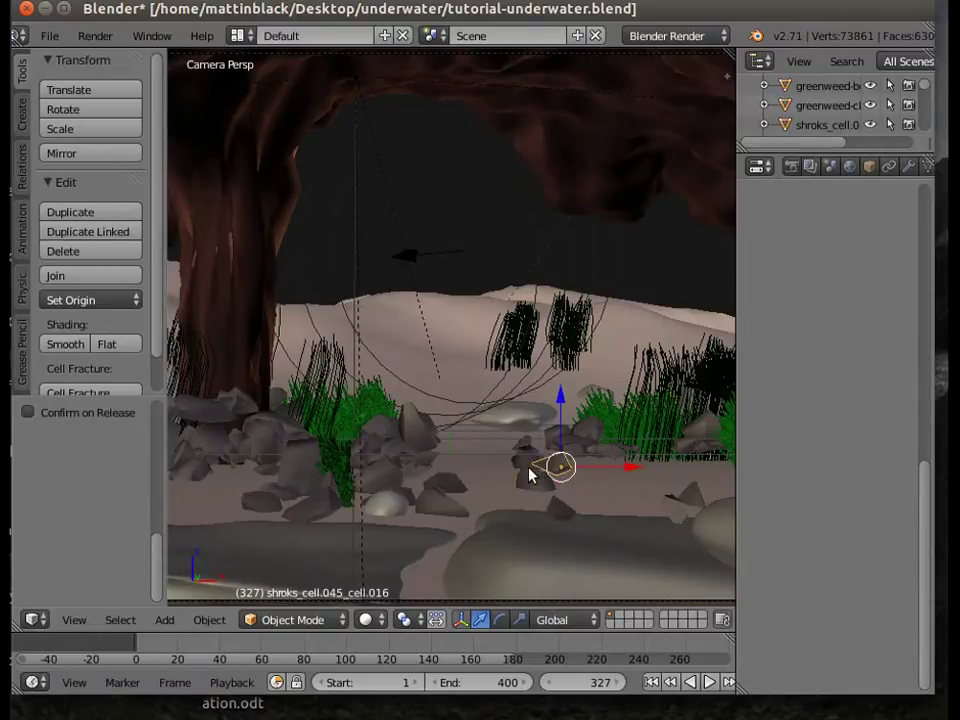
right_click(520, 467)
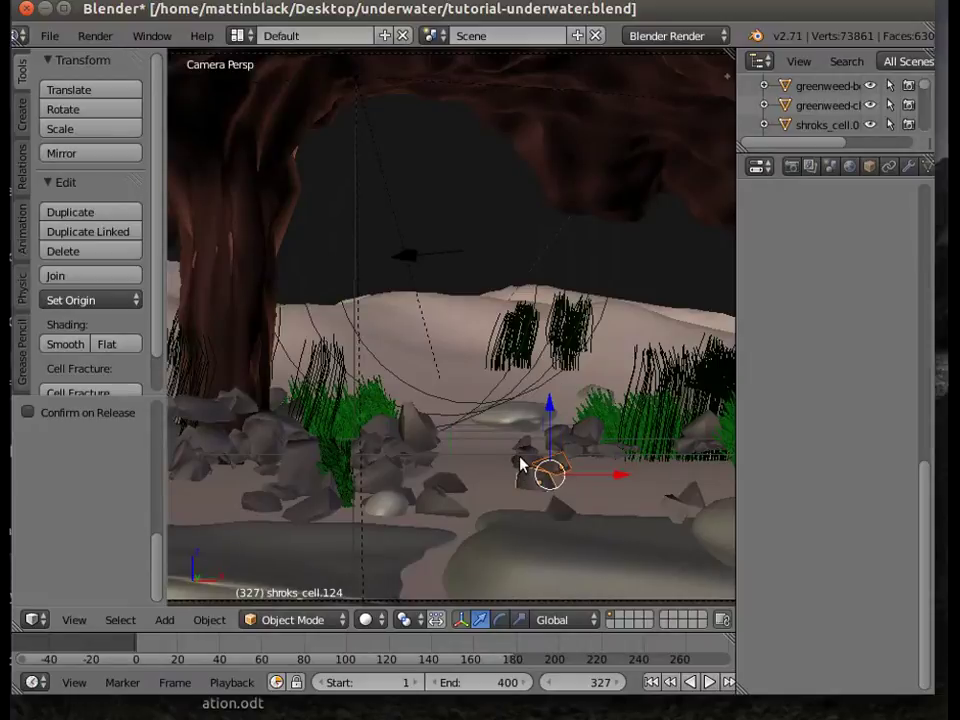
right_click(523, 463)
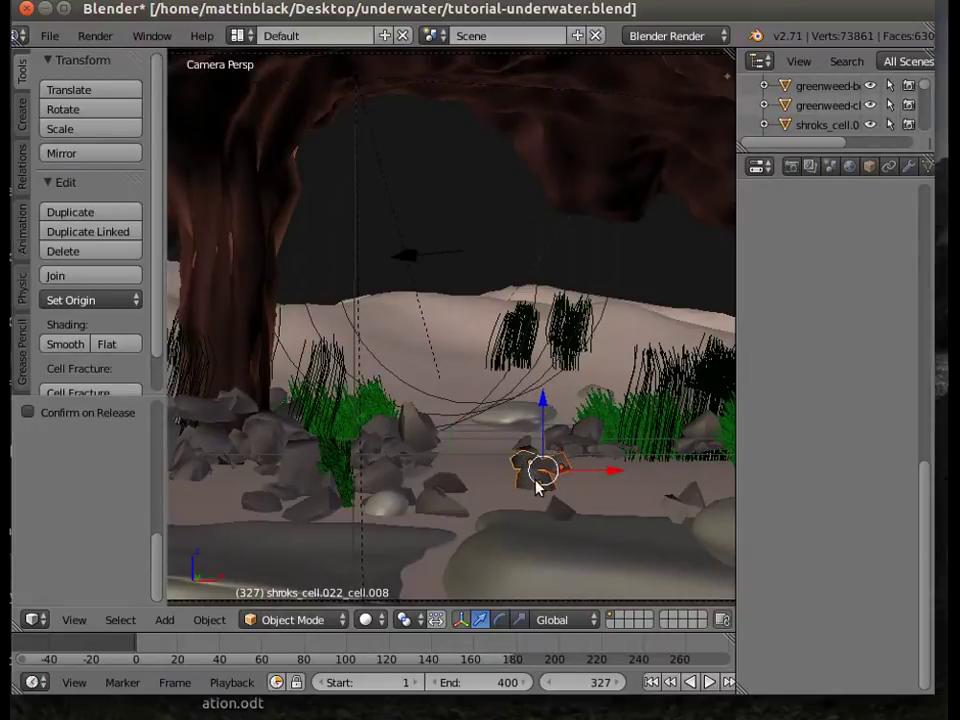
right_click(536, 484)
right_click(528, 481)
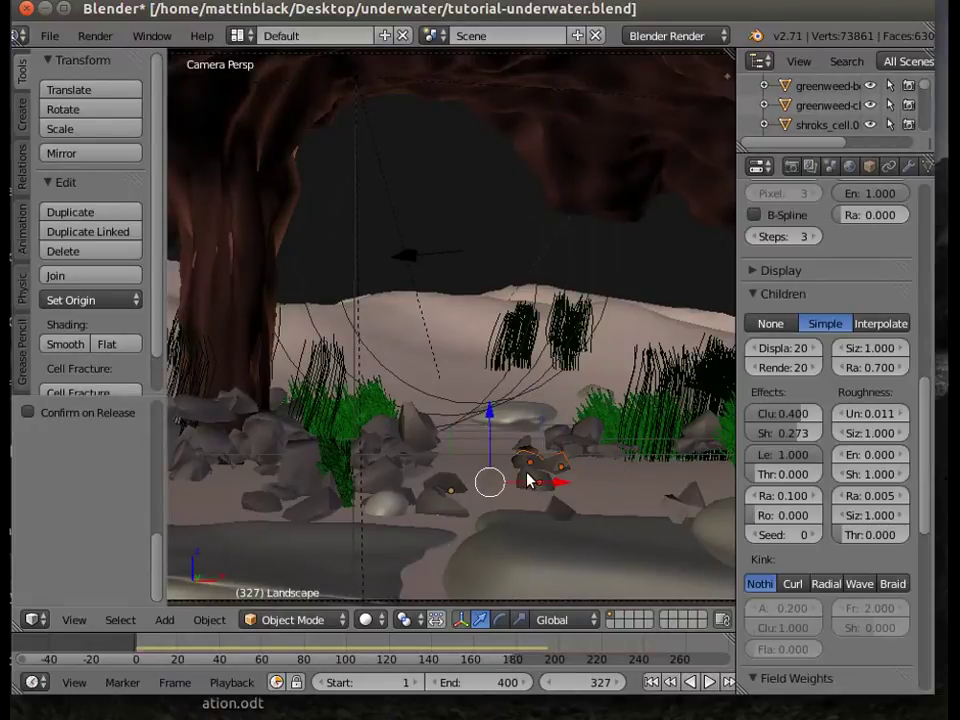
right_click(530, 465)
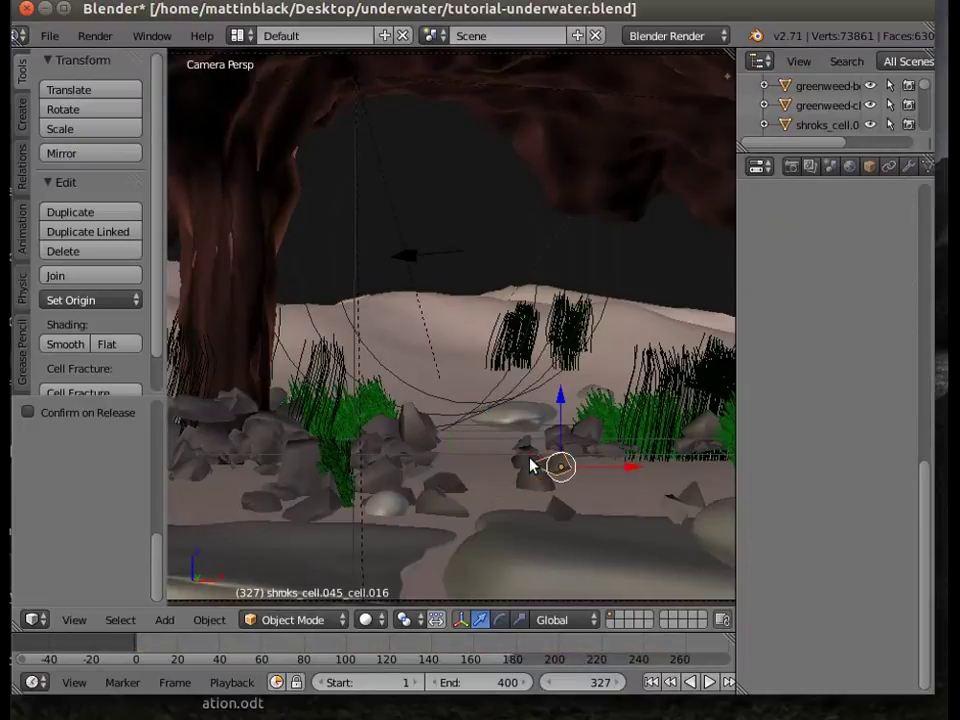
right_click(530, 463)
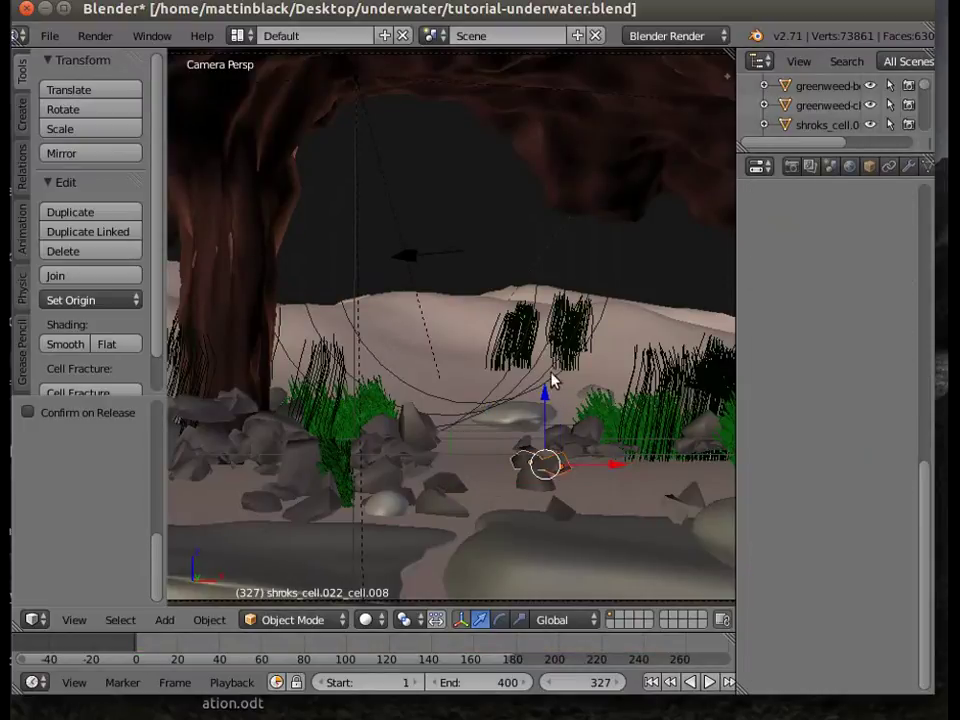
left_click_drag(545, 395, 546, 422)
key("g")
key("y")
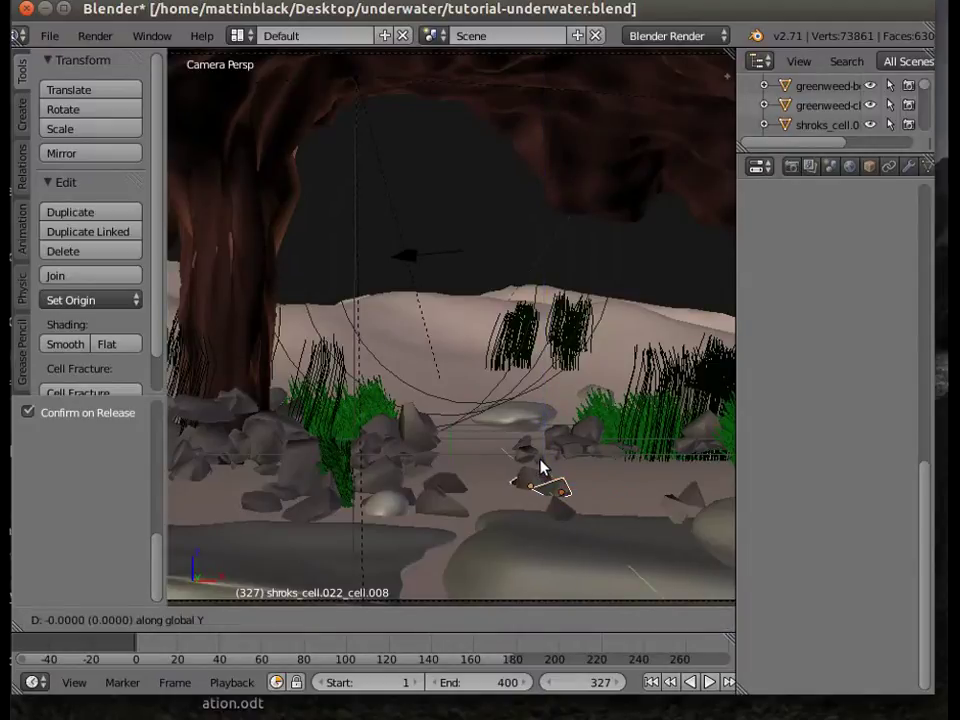
left_click(655, 97)
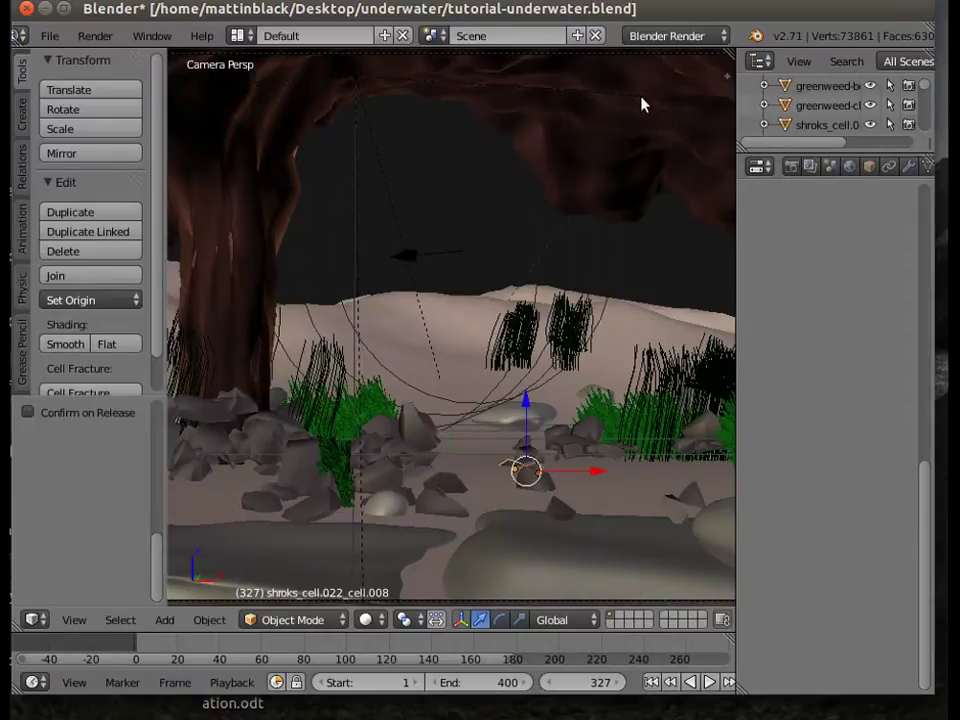
- Delete the rock shroks_cell.028_cell.023 behind shroks_cell.124
right_click(540, 462)
key("x")
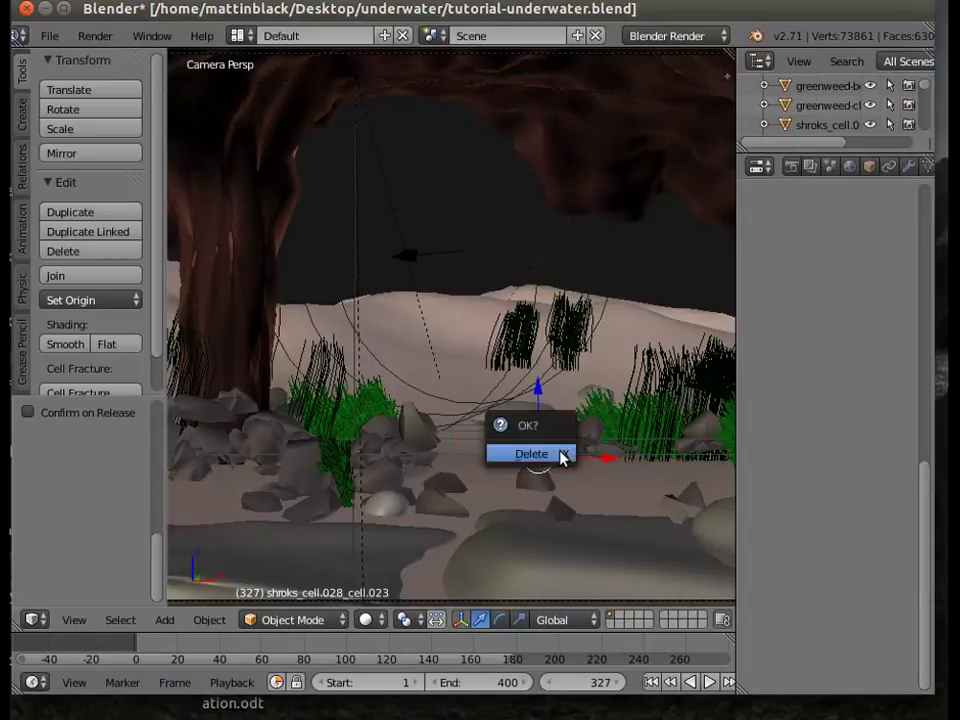
left_click(531, 454)
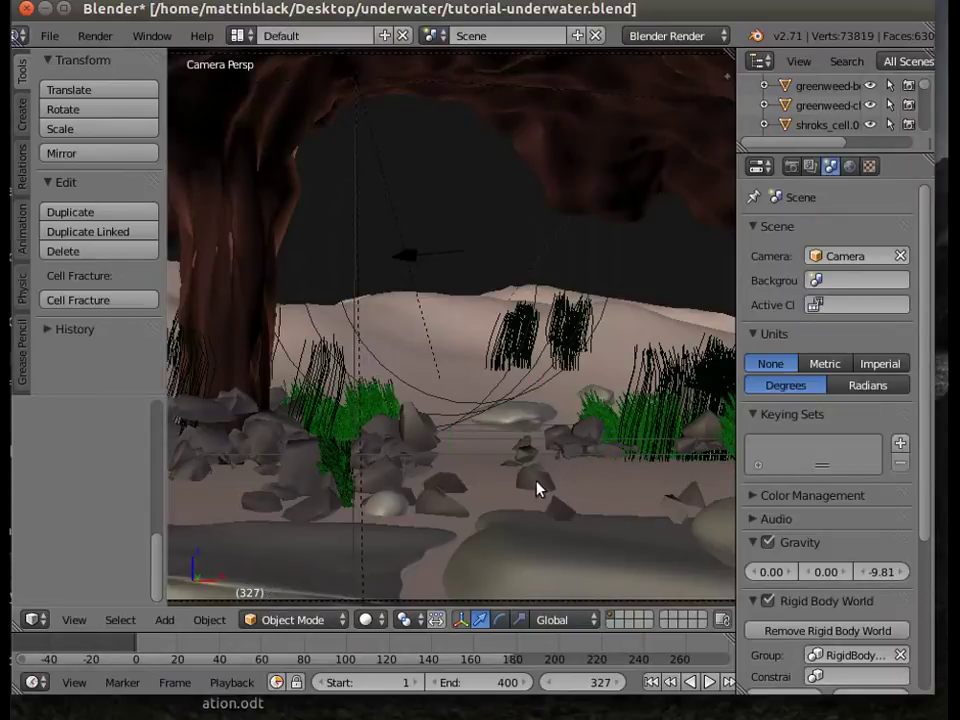
- Move the small rock shroks_cell.011_cell.014 along X to the front of the right-hand weeds and lower it along Z
right_click(522, 449)
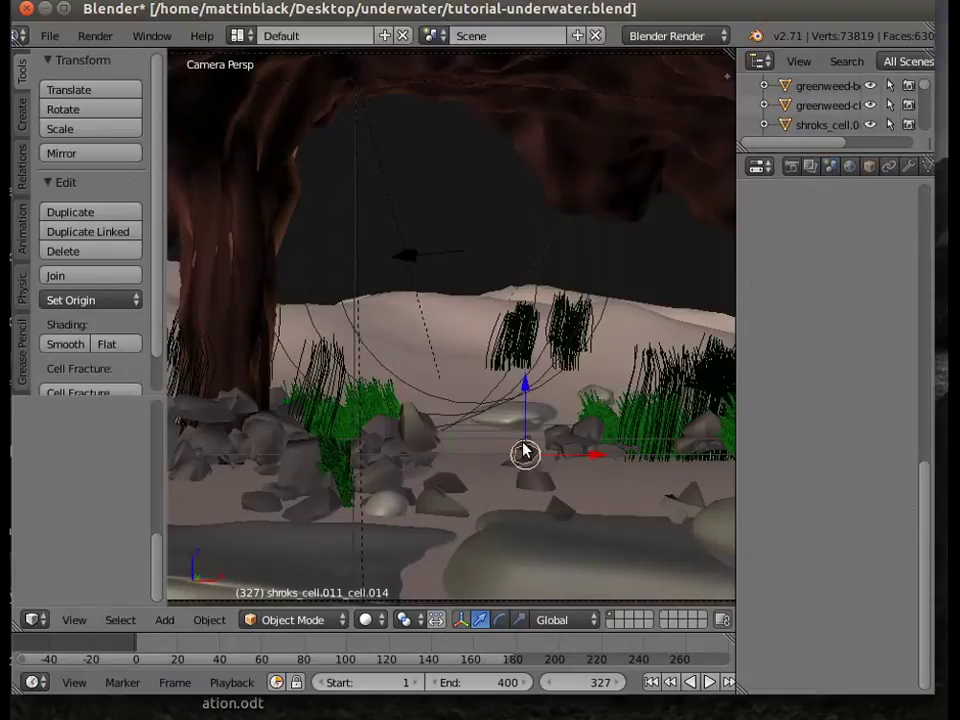
right_click(526, 458)
right_click(526, 457)
key("g")
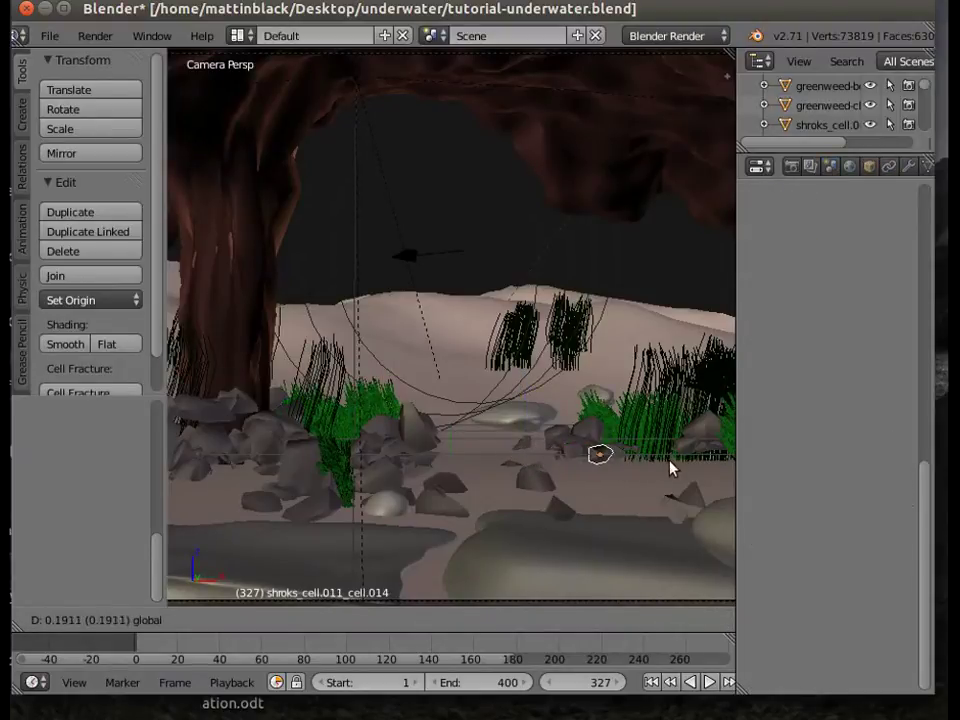
left_click(705, 467)
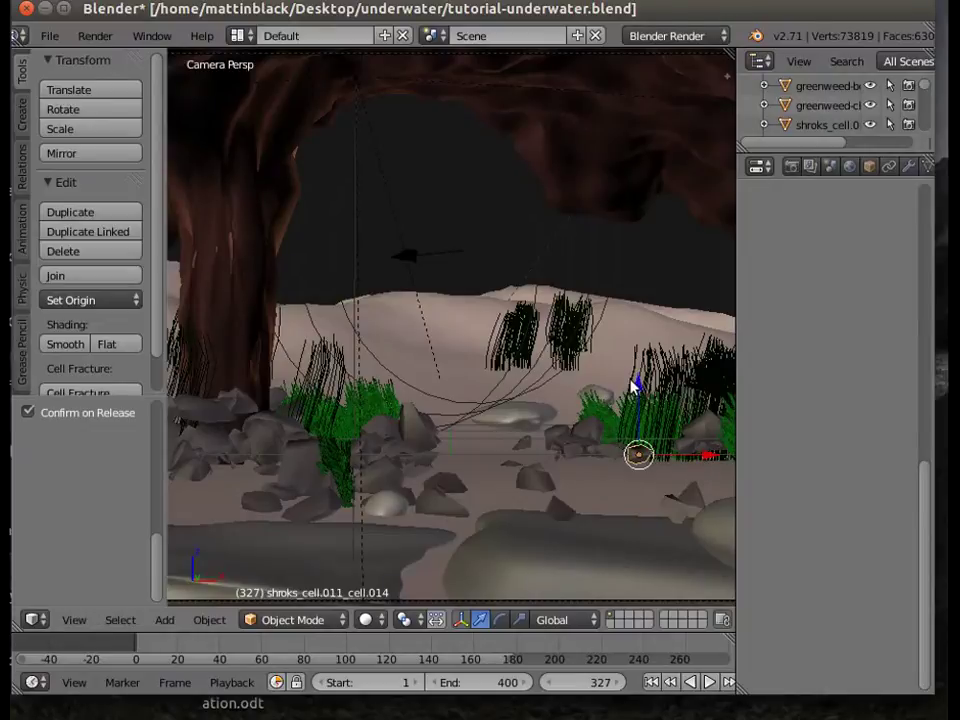
key("g")
key("z")
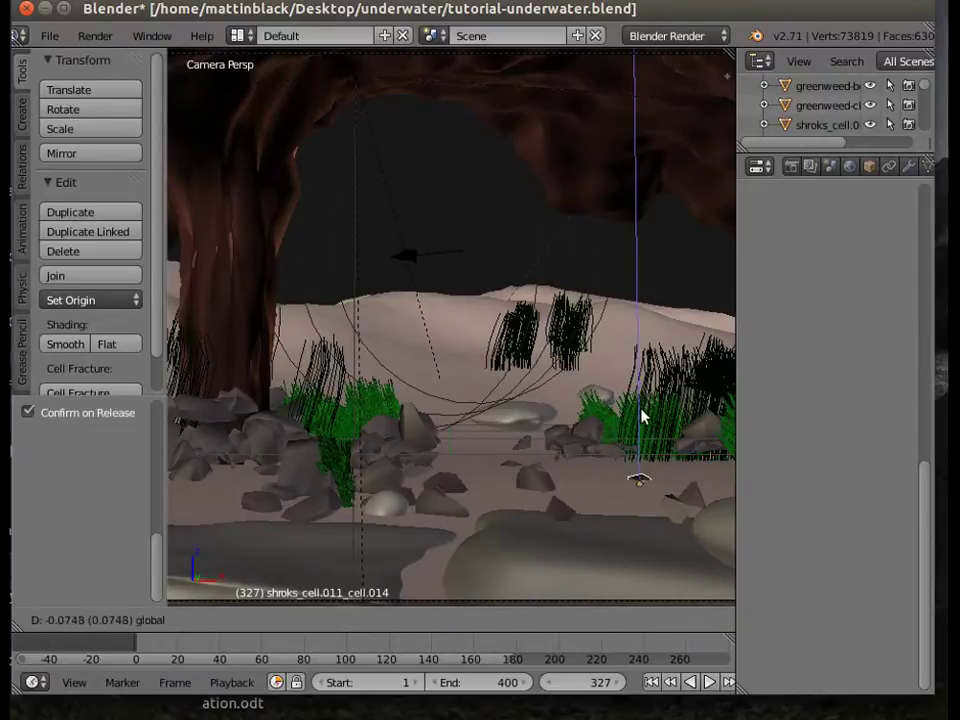
left_click(645, 406)
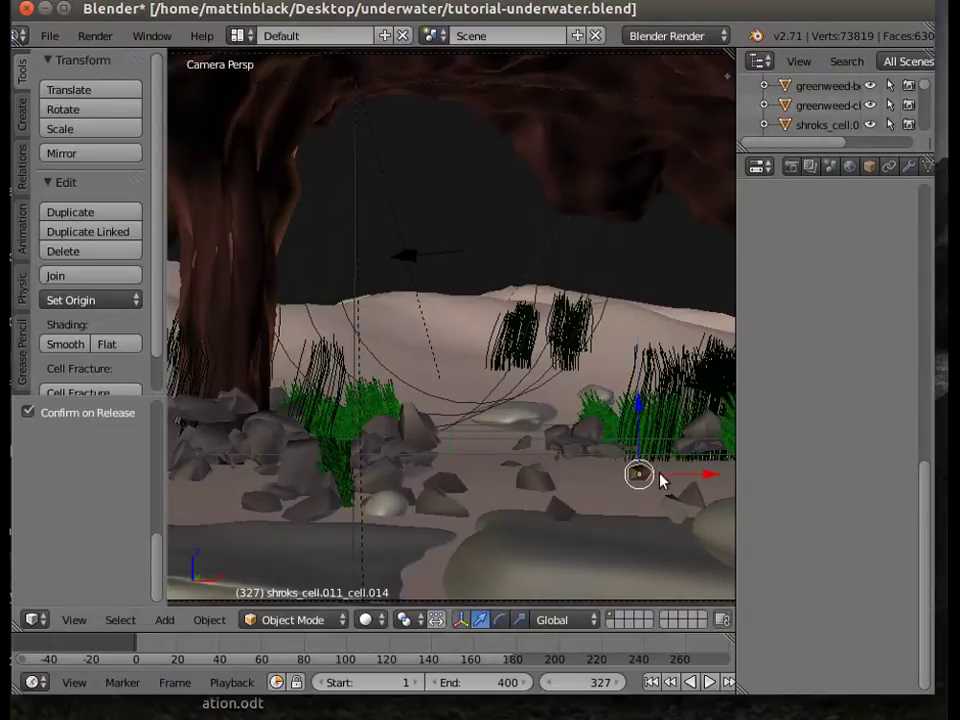
- Shift the rock shroks_cell.011_cell.014 along global Y toward the weeds and nudge it along X
key("g")
key("y")
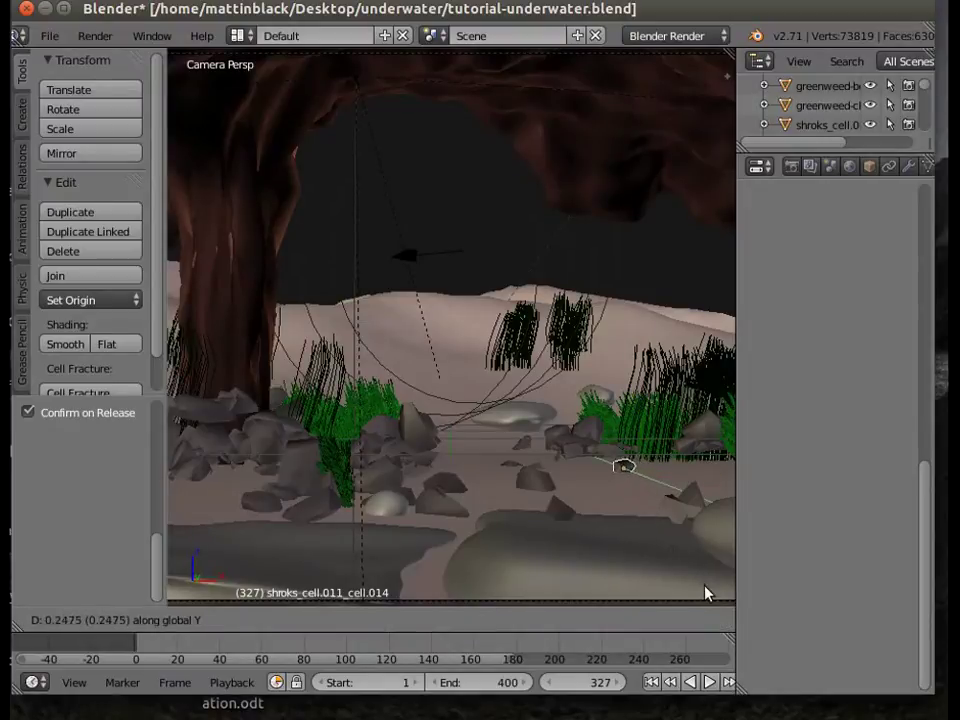
left_click(697, 558)
left_click_drag(707, 469, 714, 474)
- Lower the rock shroks_cell.181 and the rock next to it among the right-hand weeds along Z
right_click(707, 436)
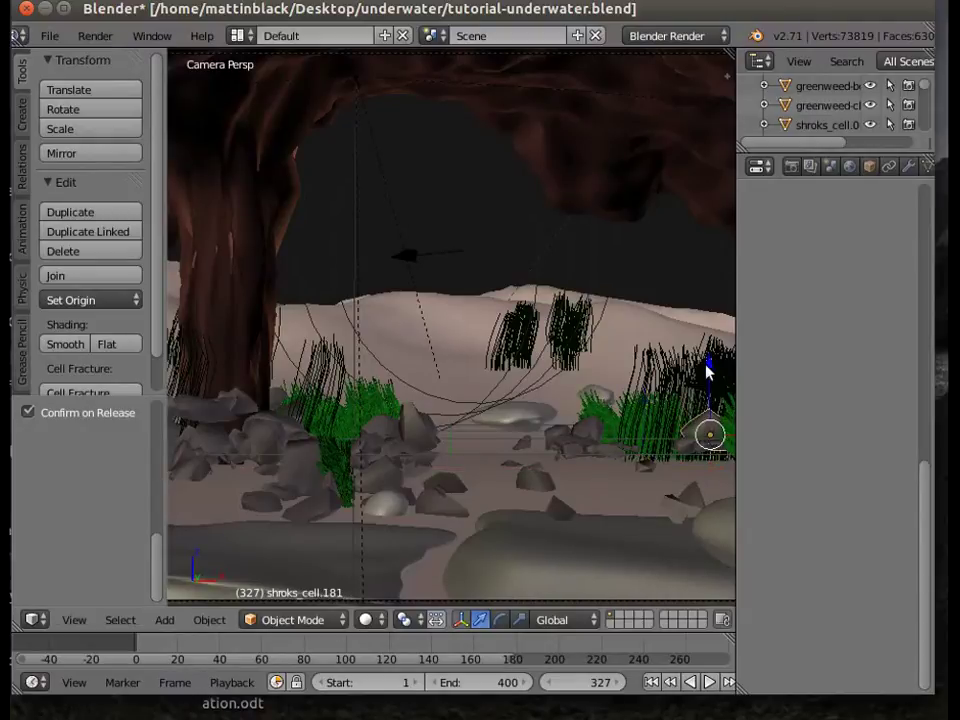
left_click_drag(707, 376, 707, 384)
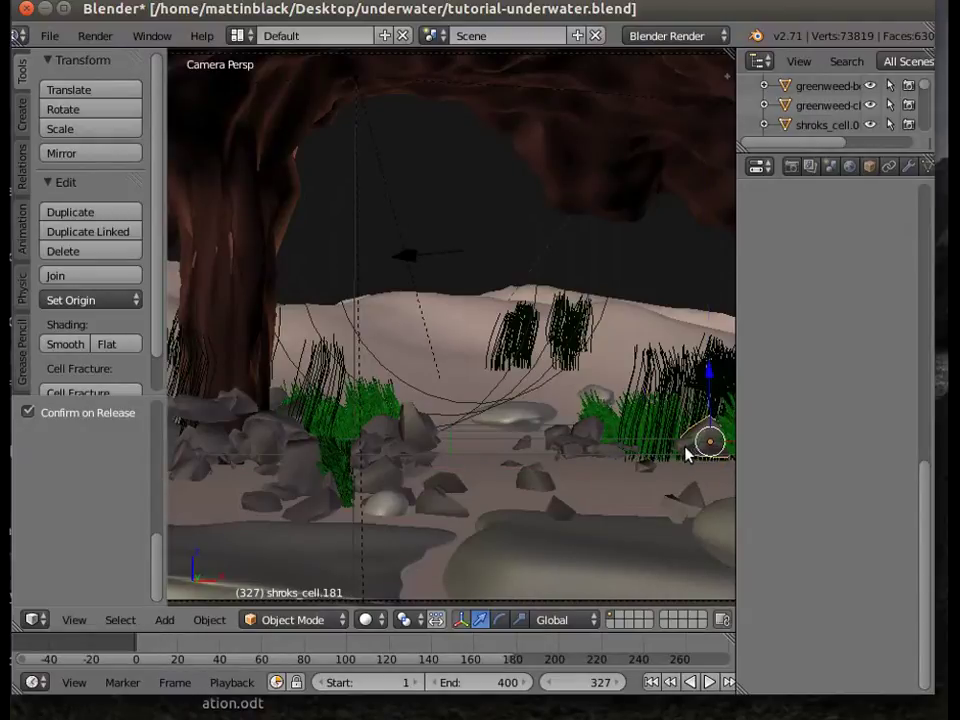
right_click(686, 450)
left_click_drag(686, 386, 685, 435)
right_click(707, 437)
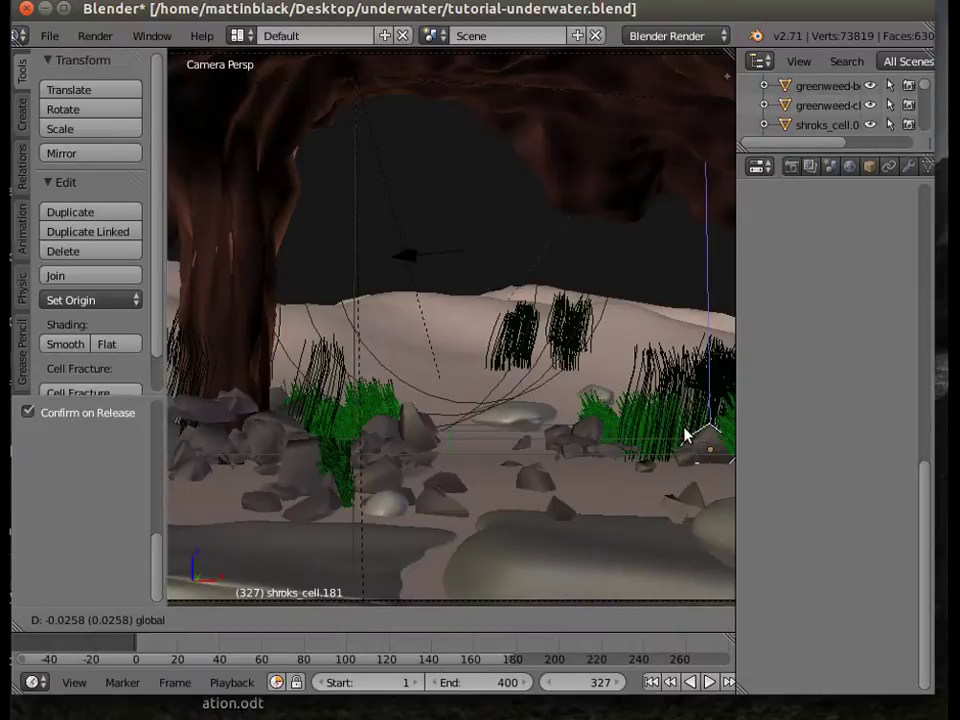
left_click_drag(680, 514, 681, 510)
- Shift the rock shroks_cell.086_cell.027 beside shroks_cell.105 along global Y and lower it along Z
right_click(676, 510)
right_click(681, 511)
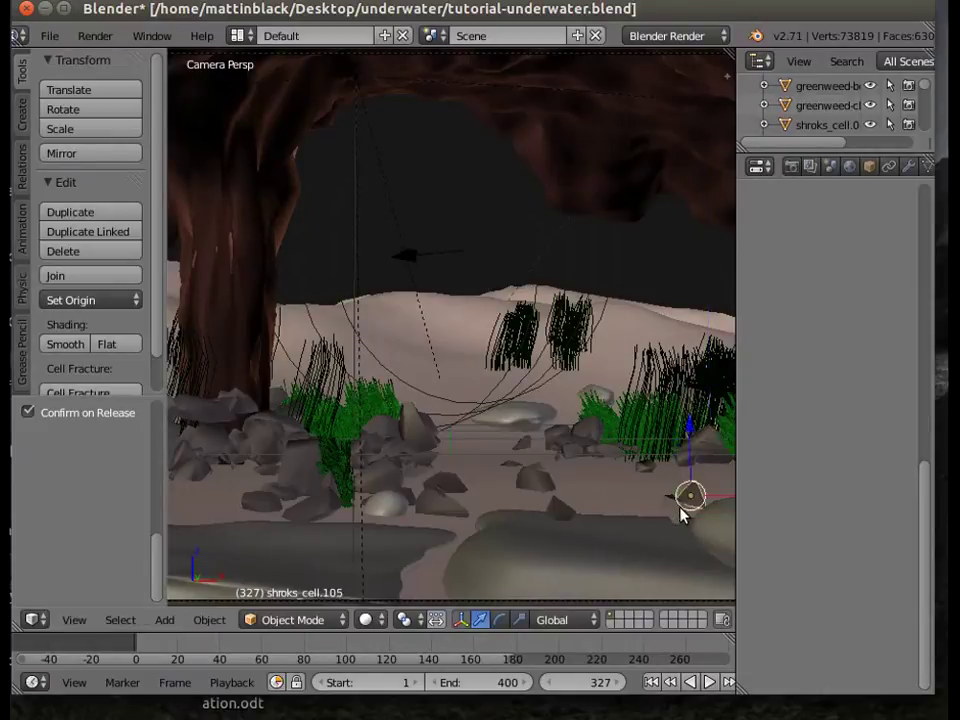
right_click(681, 514)
right_click(676, 512)
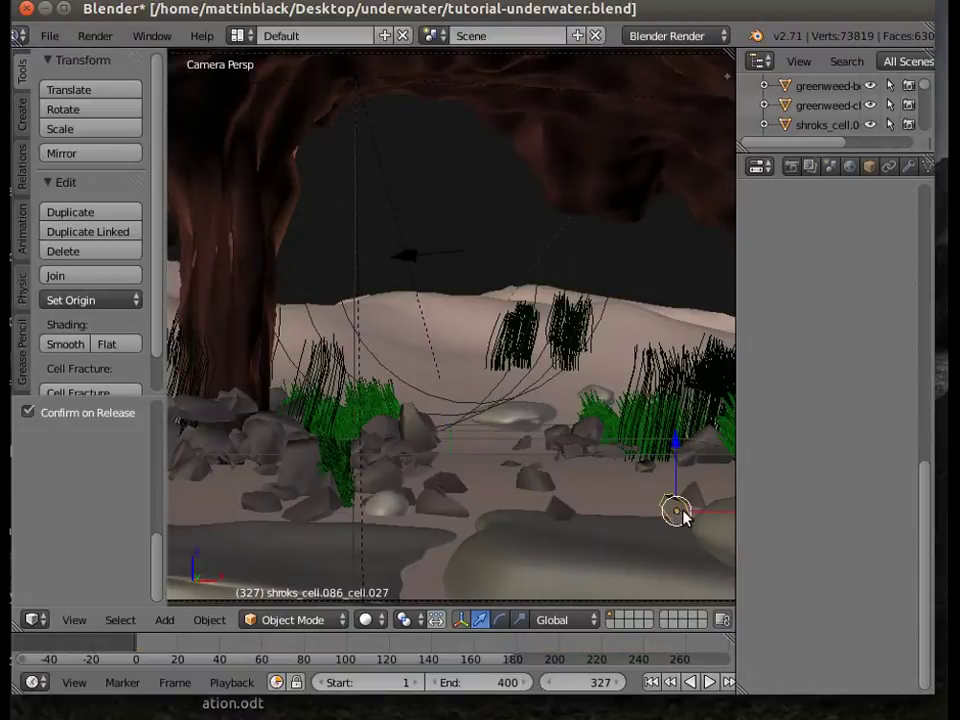
key("g")
key("y")
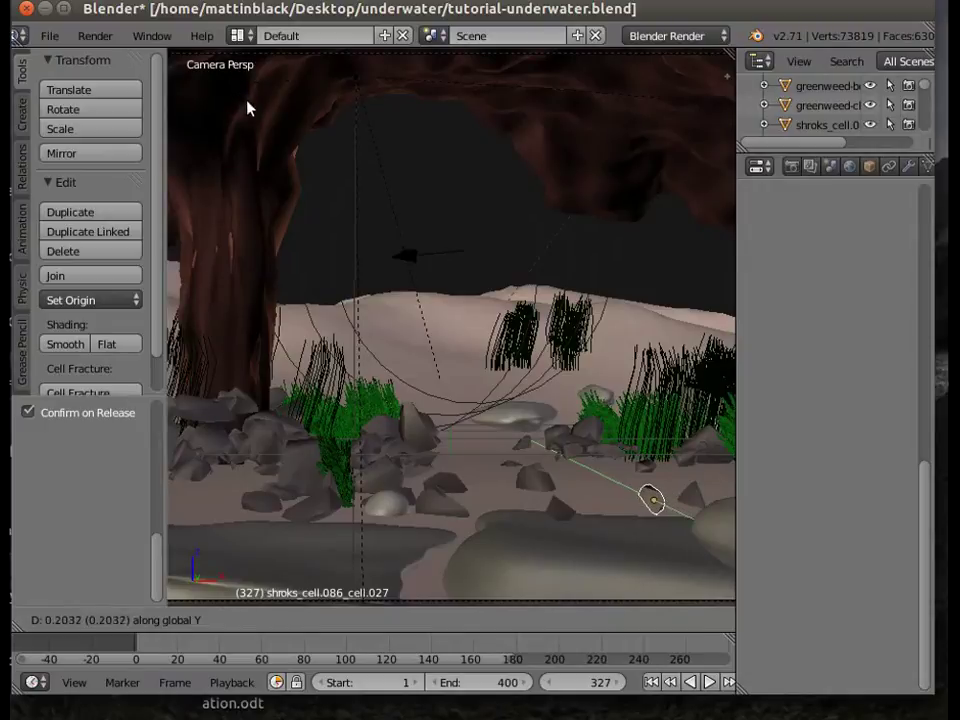
left_click(298, 107)
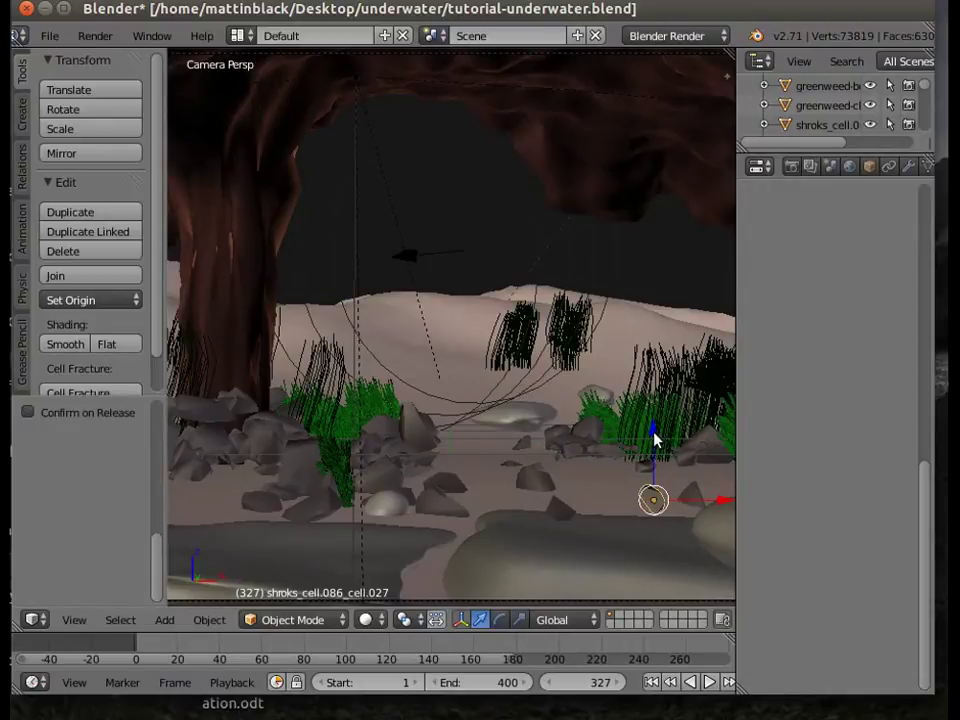
left_click_drag(654, 439, 649, 470)
- Move the rock shroks_cell.086_cell.010 behind the large foreground boulder along X and shift it along global Y
right_click(568, 511)
right_click(574, 511)
right_click(560, 514)
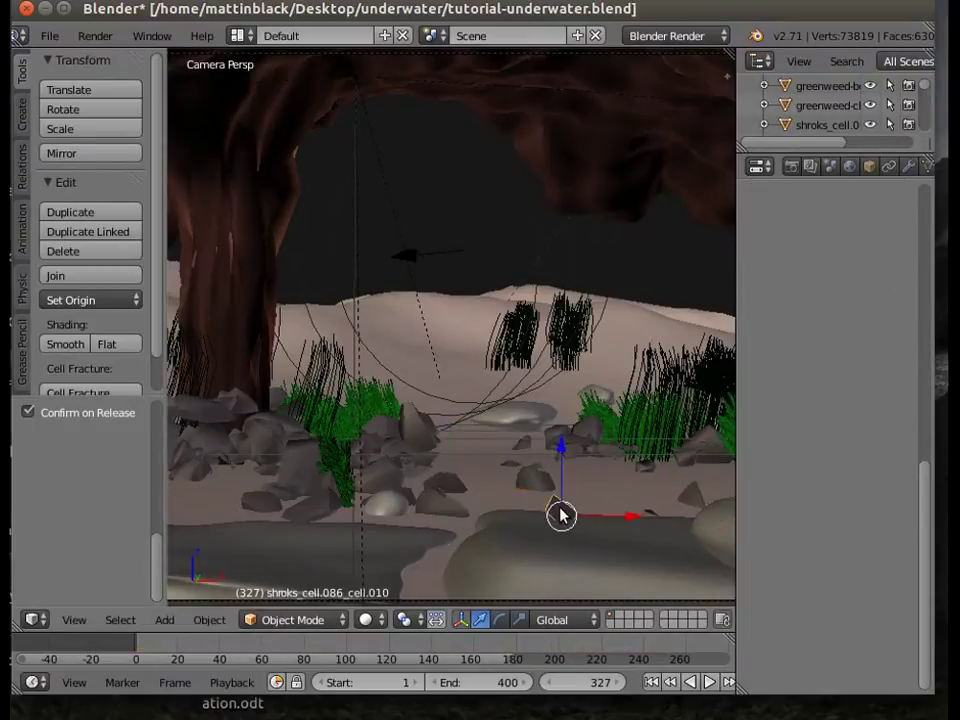
right_click(613, 521)
right_click(561, 521)
left_click_drag(635, 528, 668, 545)
key("g")
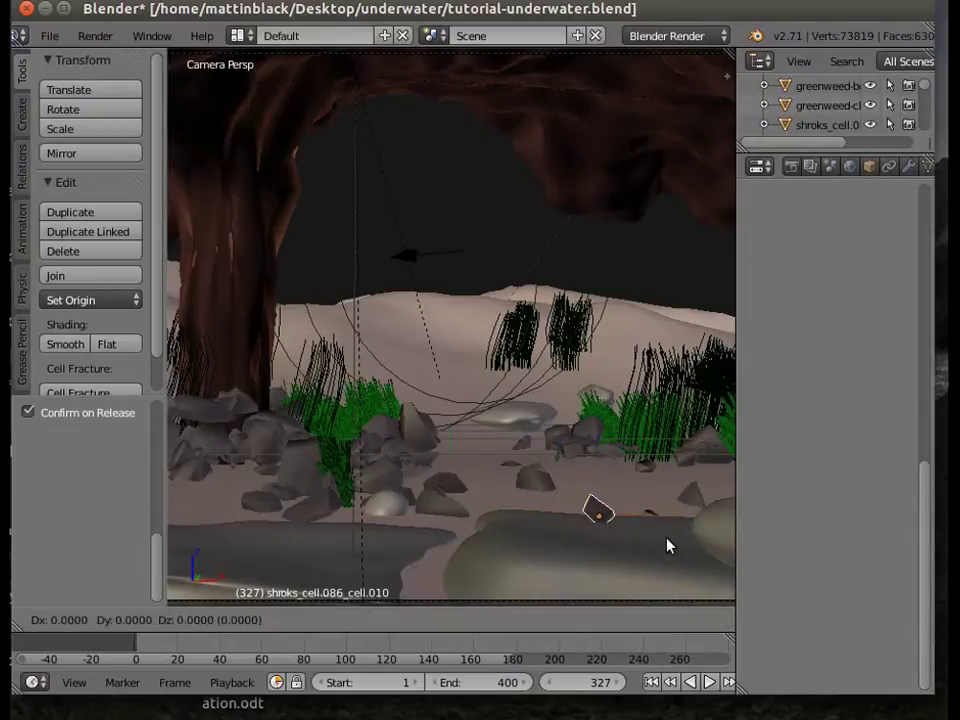
key("y")
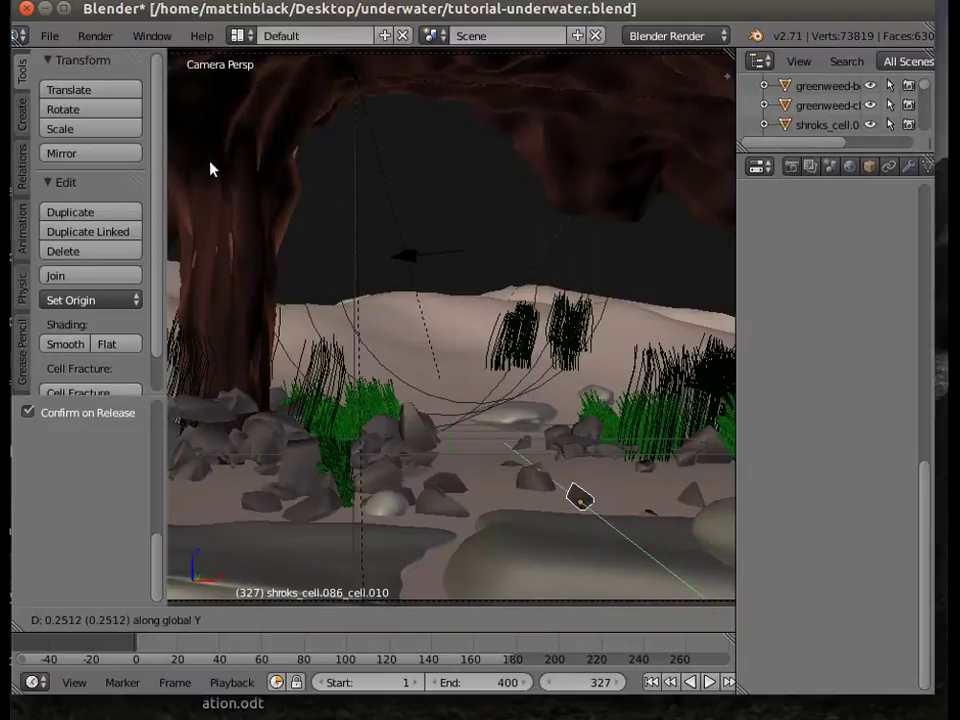
left_click(117, 65)
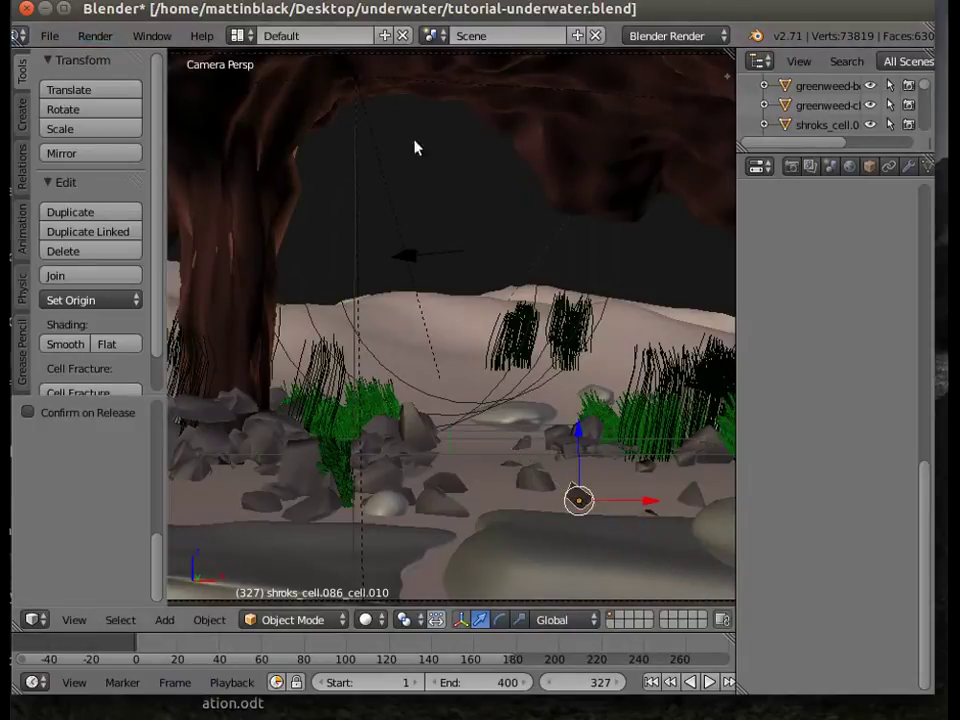
- Lower the rock shroks_cell.086_cell.010 behind the large foreground boulder along Z and shift it along global Y
key("g")
key("z")
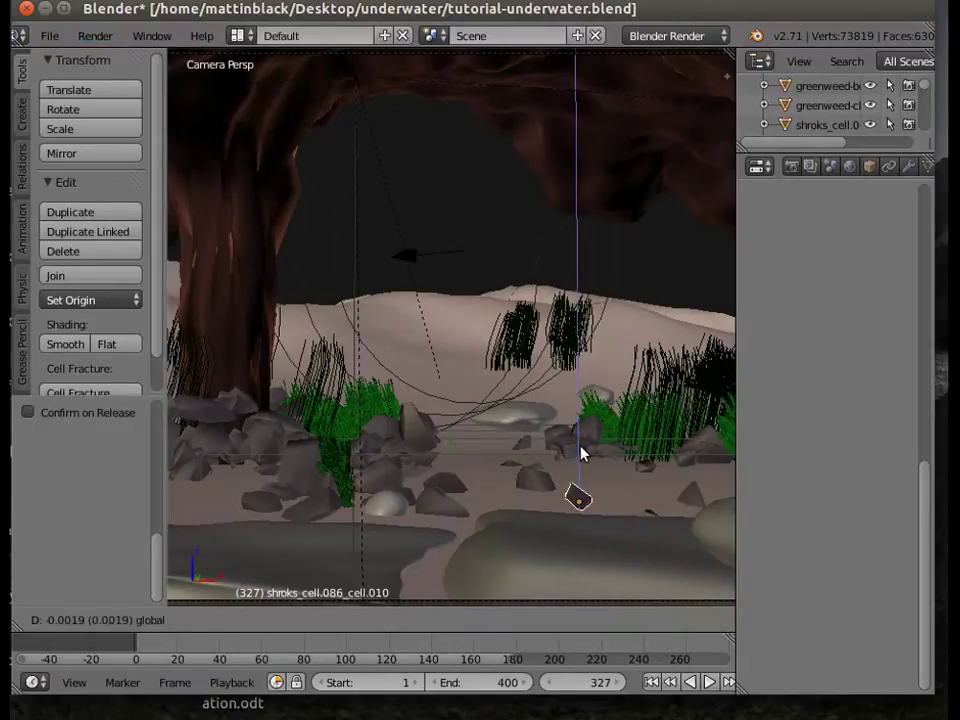
left_click(572, 508)
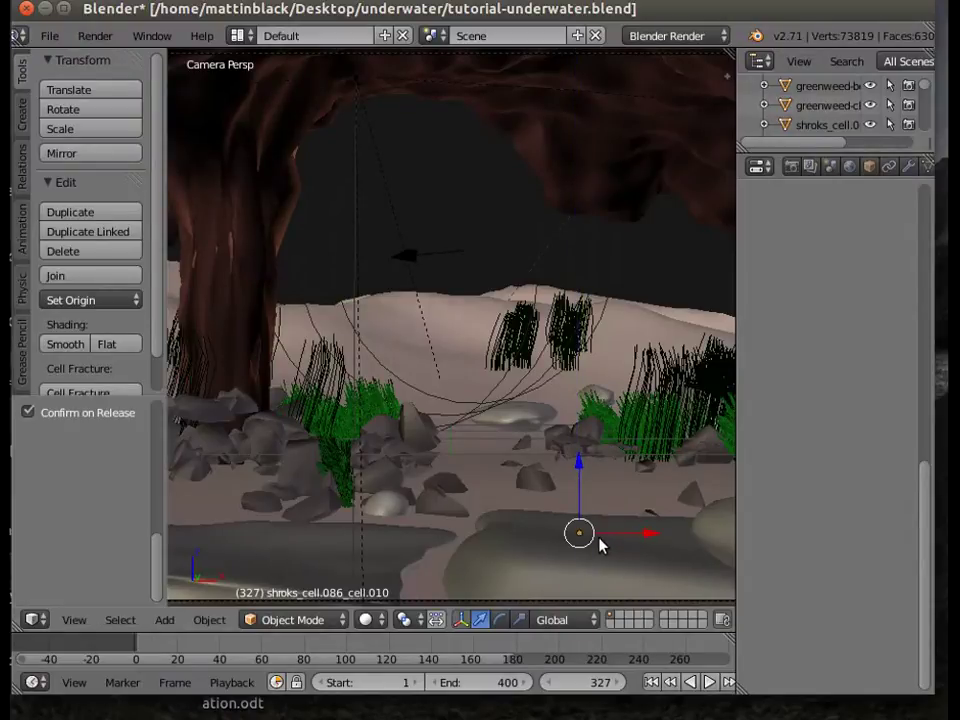
key("g")
key("y")
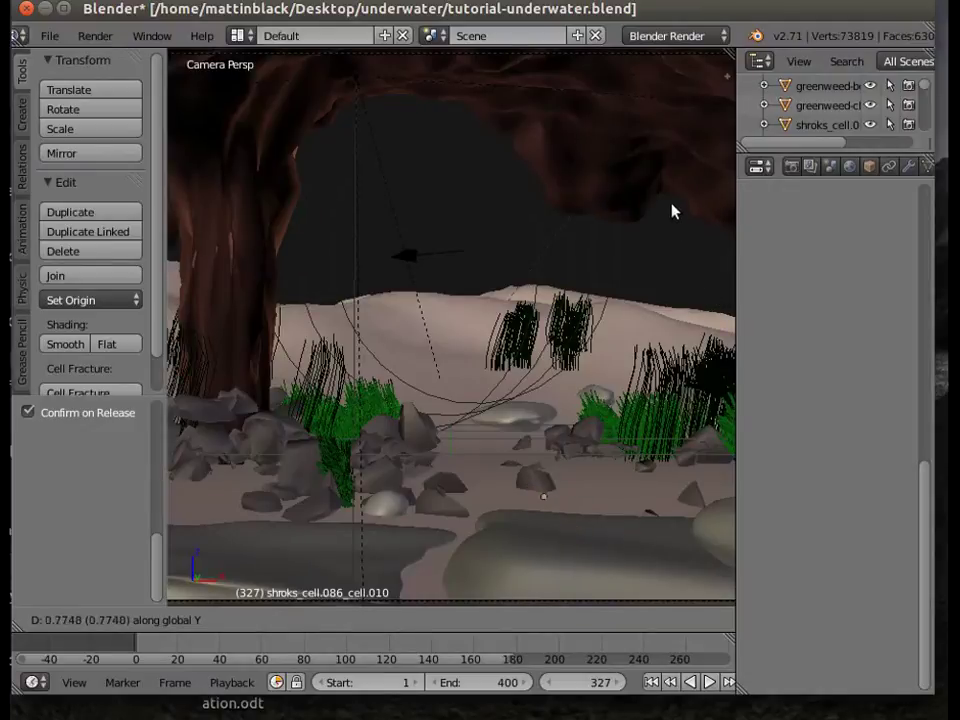
left_click(586, 275)
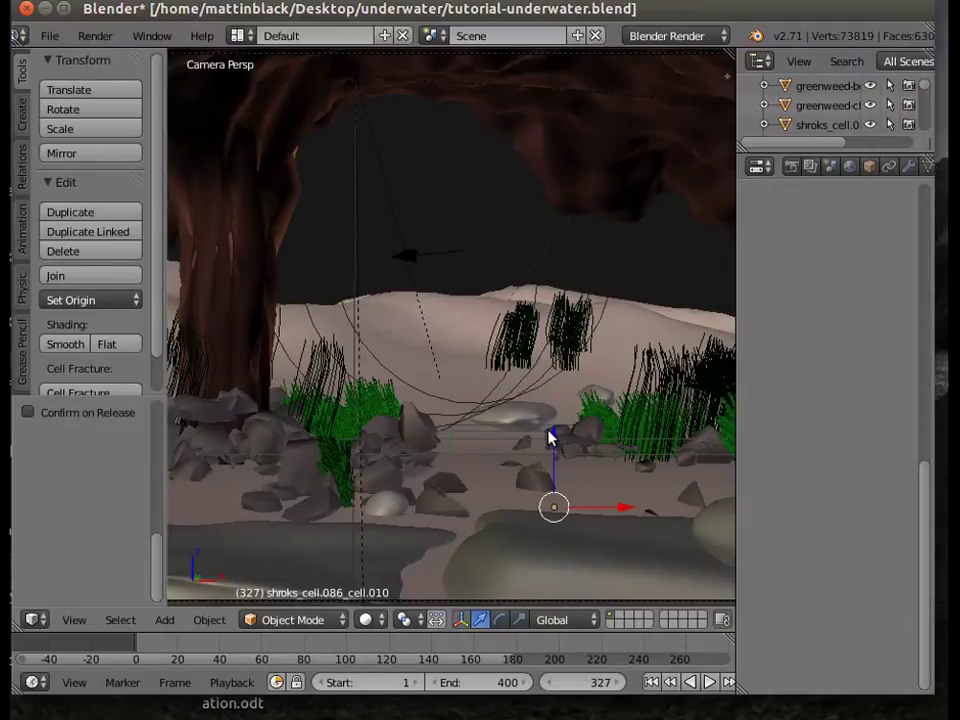
- Raise the rock shroks_cell.086_cell.010 along Z and nudge it along X against the neighbouring mid-ground rock
key("g")
key("z")
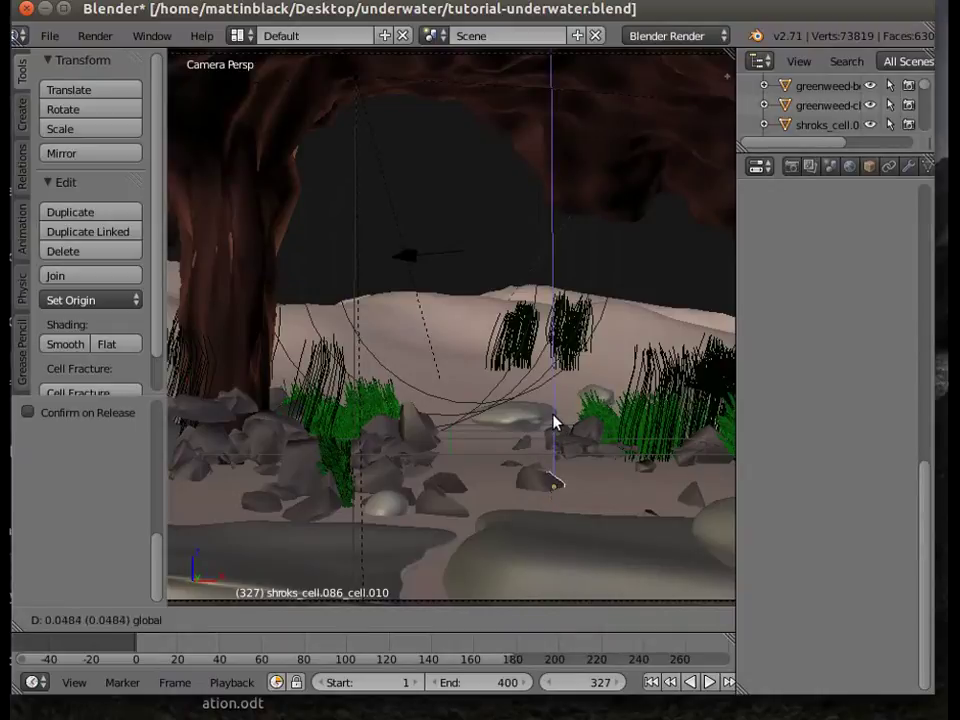
left_click(555, 430)
mouse_move(628, 488)
left_mouse_down()
mouse_move(659, 490)
mouse_move(636, 491)
left_mouse_up()
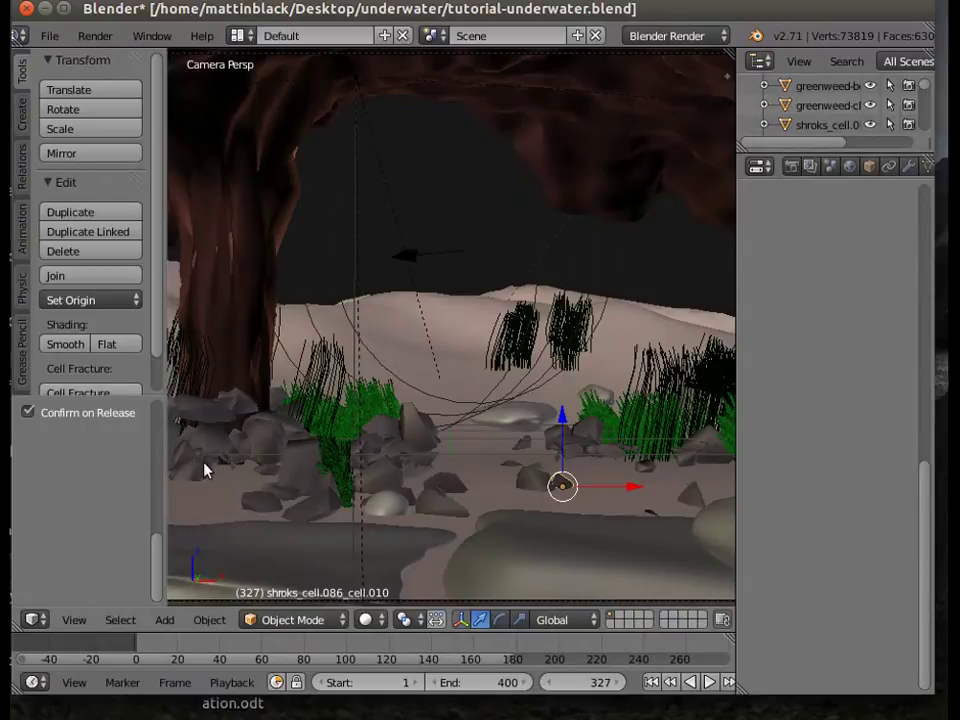
- Lower the rock shroks_cell.105 beside the right-hand boulder along Z and shift it along global Y
right_click(698, 502)
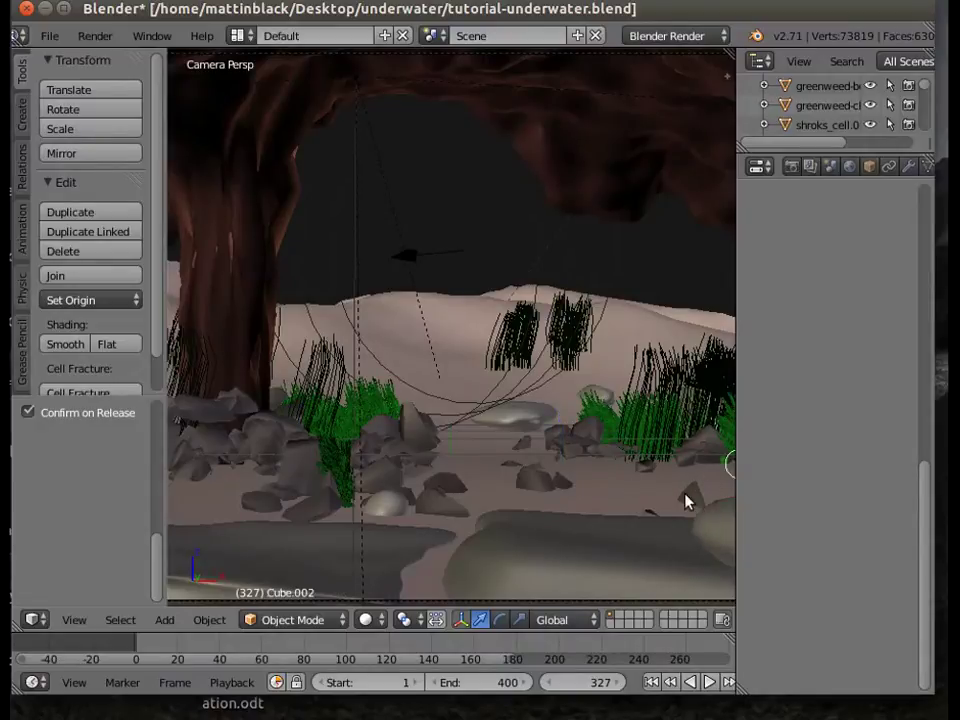
right_click(687, 500)
key("g")
key("z")
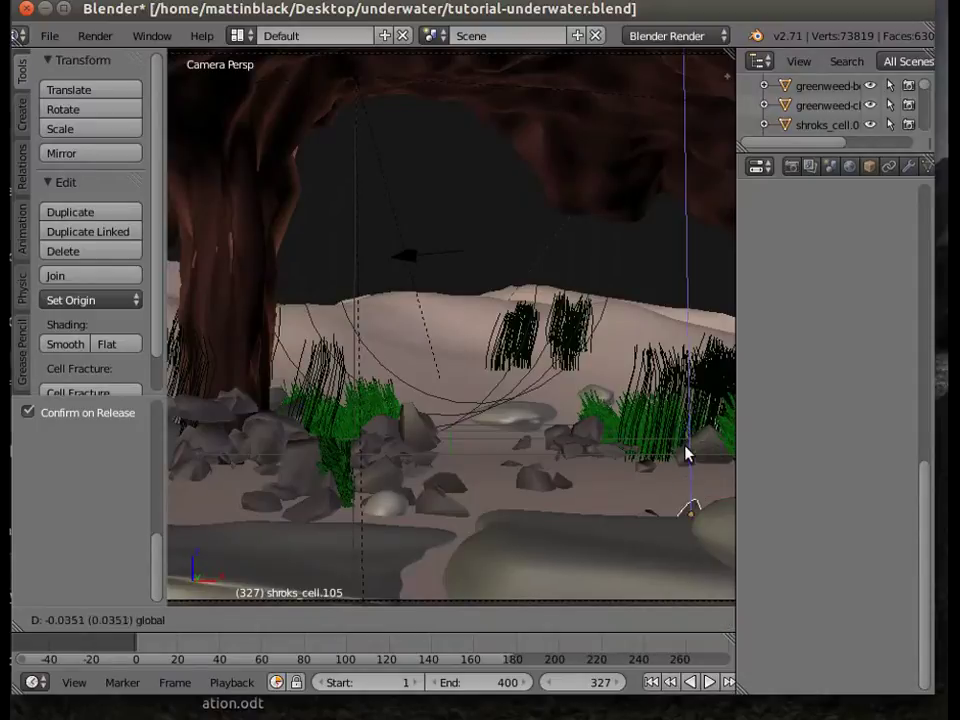
left_click(687, 455)
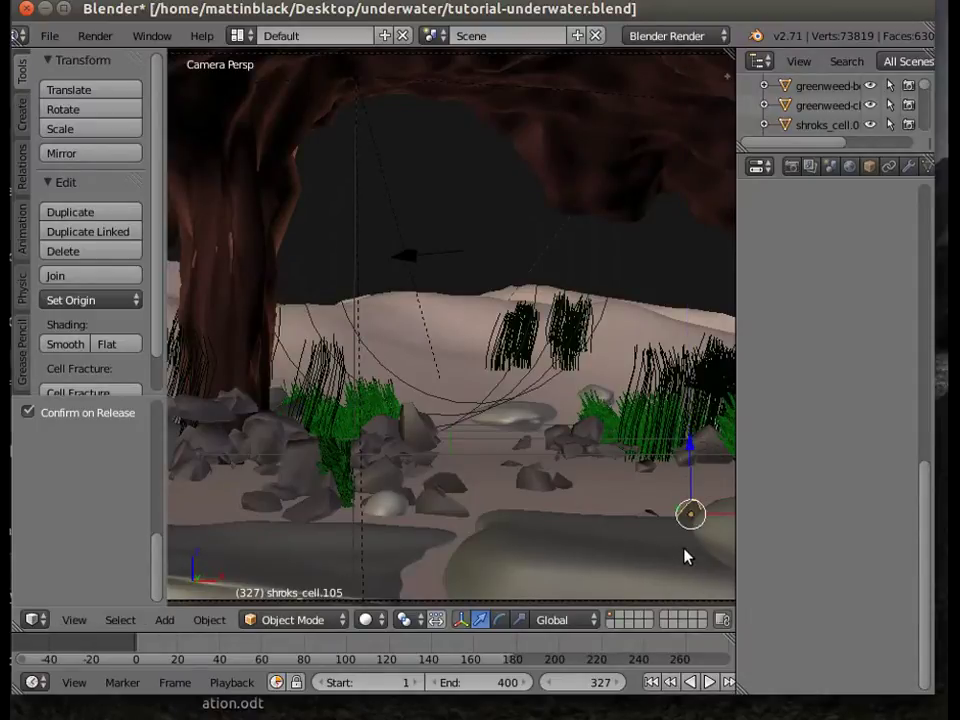
key("g")
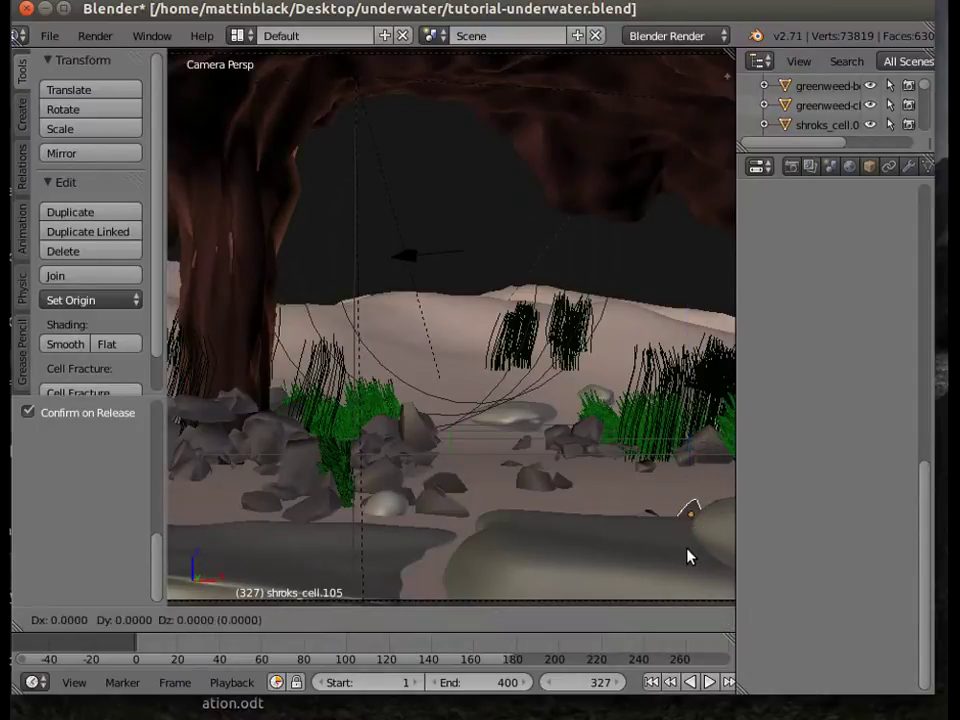
key("y")
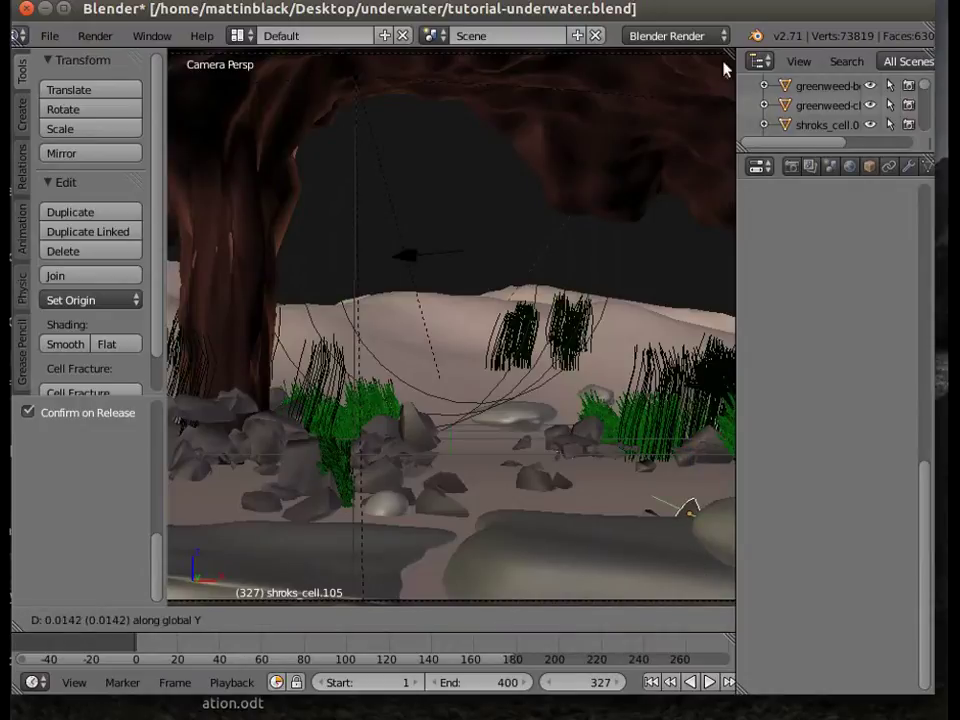
left_click(199, 131)
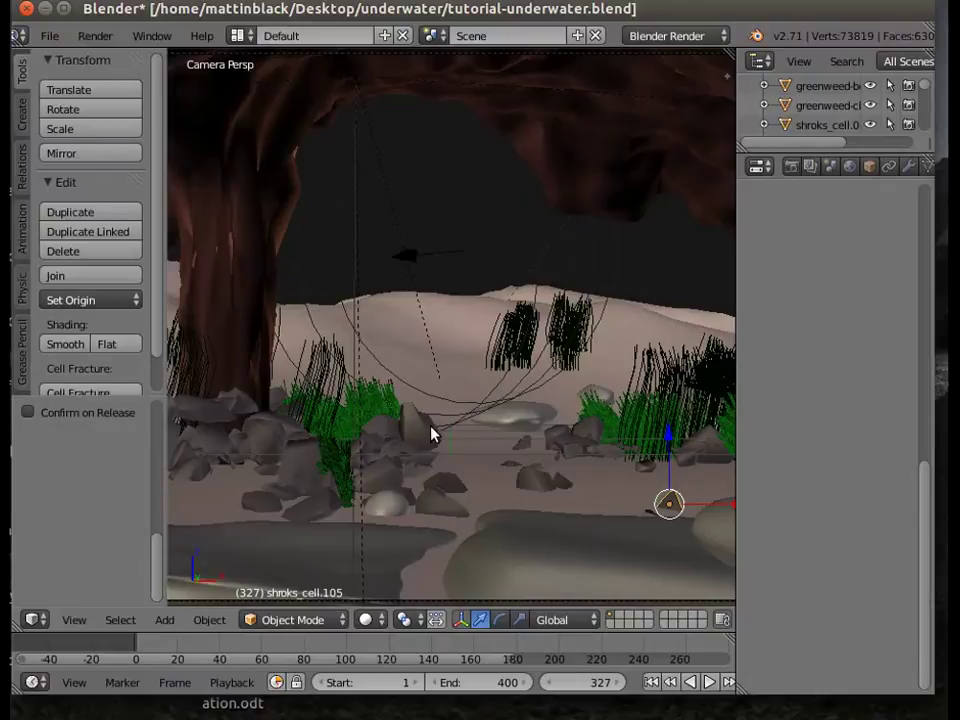
- Lower the small rock shroks_cell.048_cell.010 in the middle of the seabed along Z
right_click(524, 447)
right_click(518, 401)
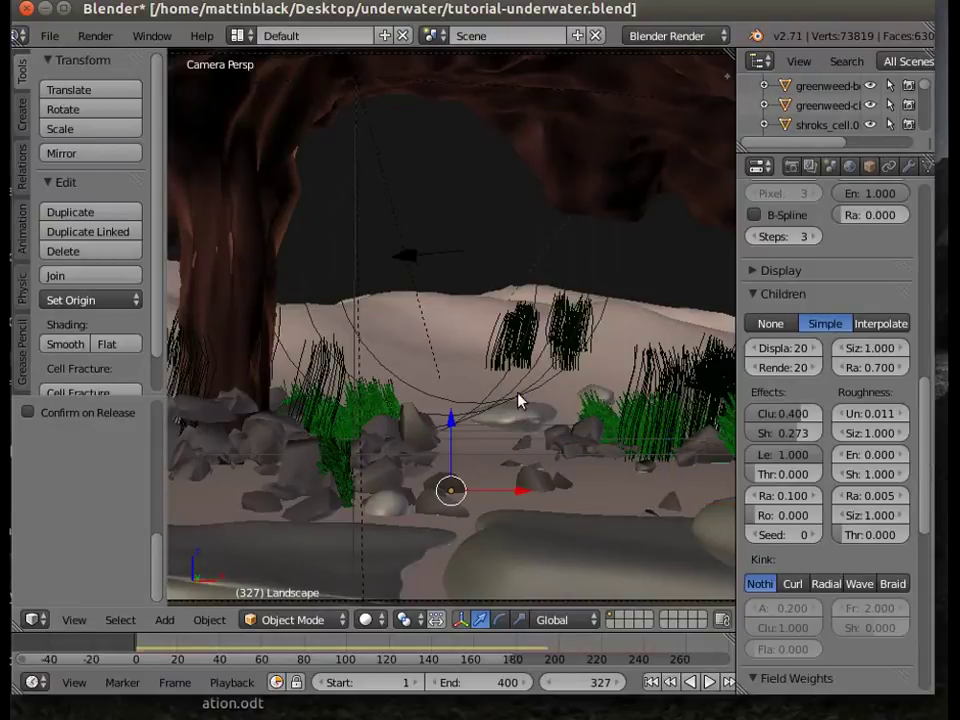
right_click(528, 448)
key("g")
key("z")
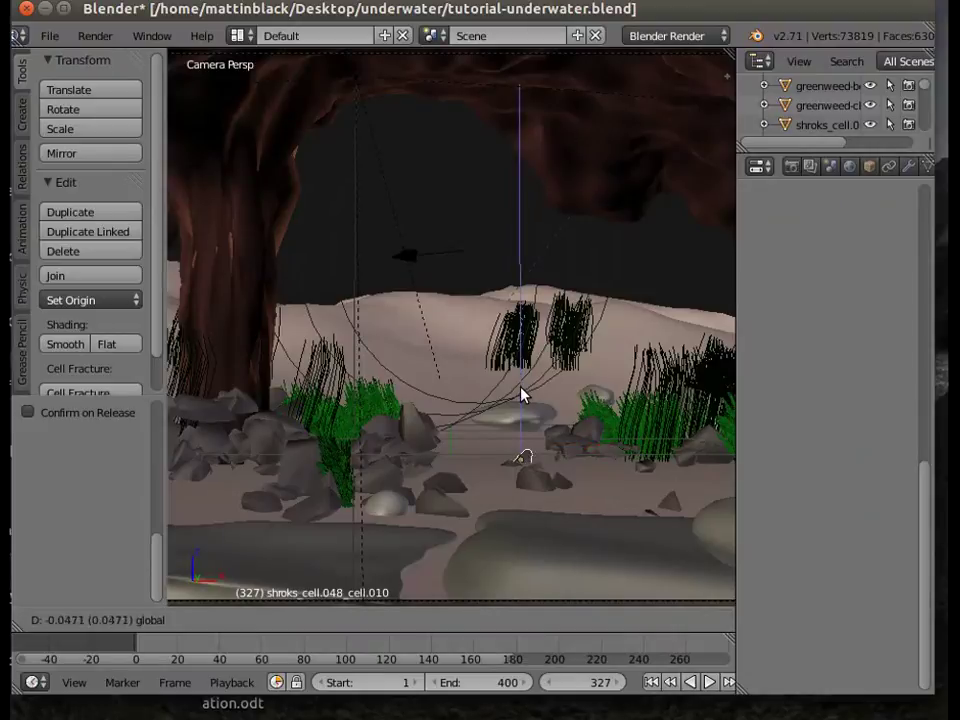
left_click(517, 420)
- Lower the smooth flat stone Icosphere.004 at the centre of the seabed slightly along Z
right_click(517, 418)
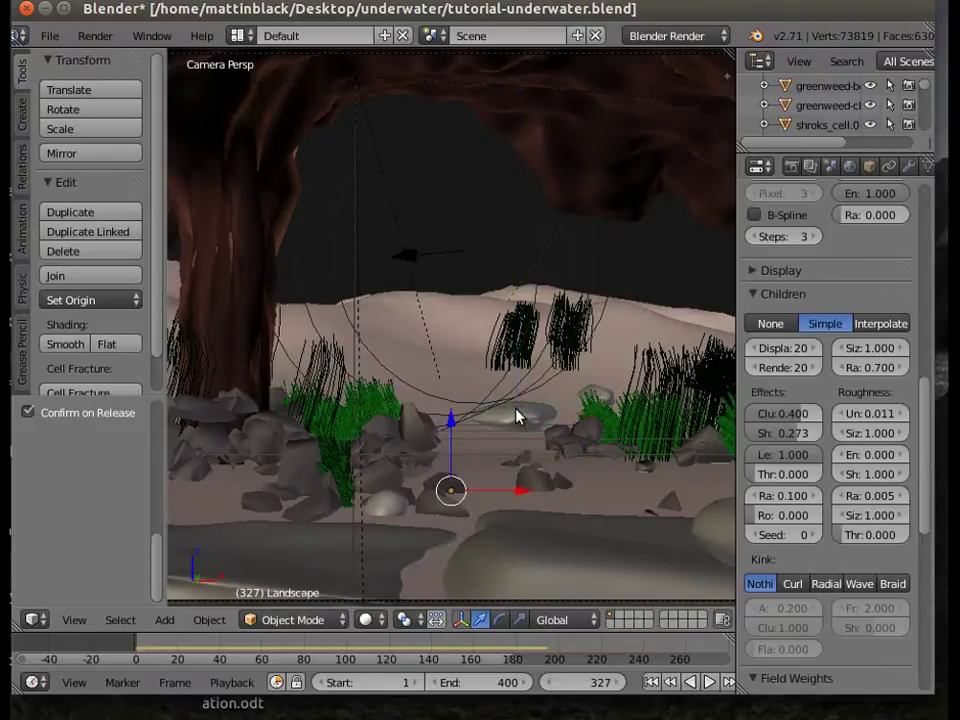
right_click(517, 418)
key("g")
key("z")
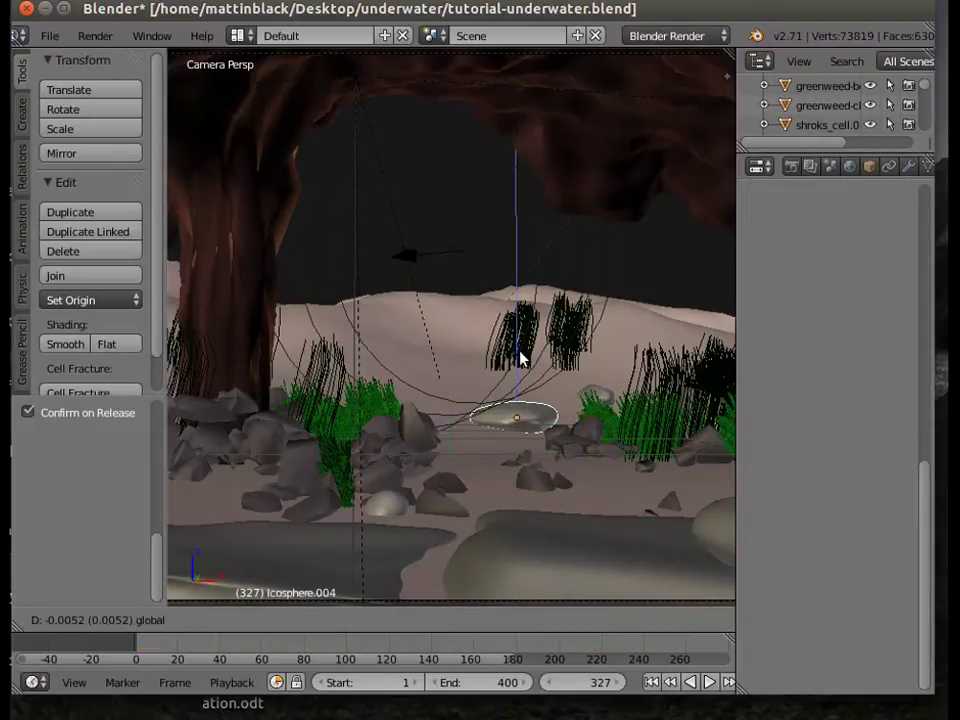
left_click(520, 358)
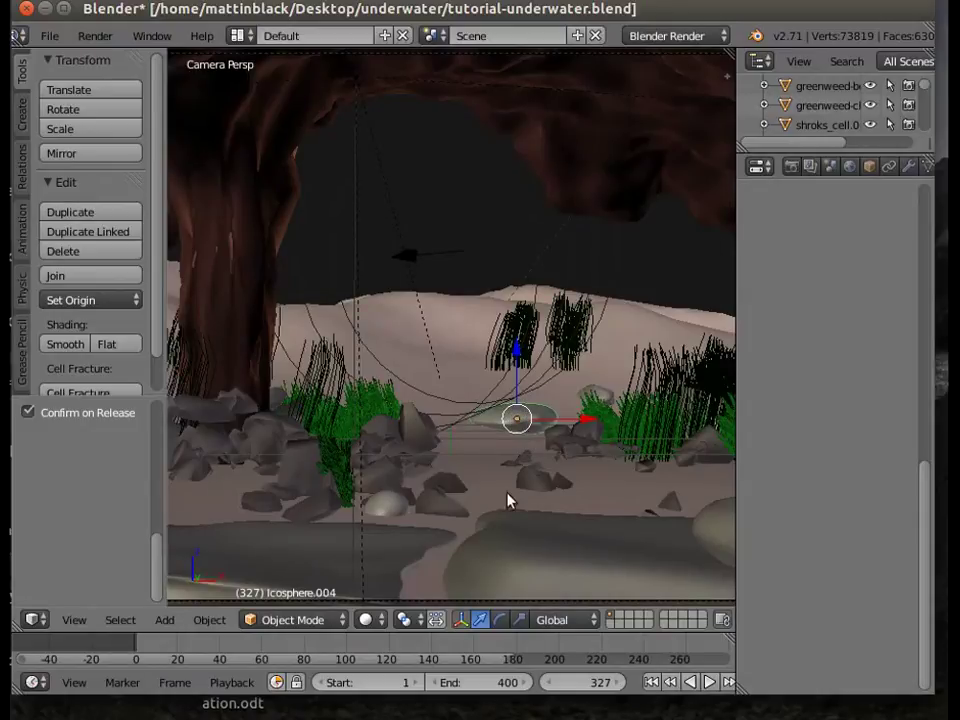
- Duplicate the large flat foreground rock Cube.001 and shift the copy along X toward the other boulder
right_click(361, 562)
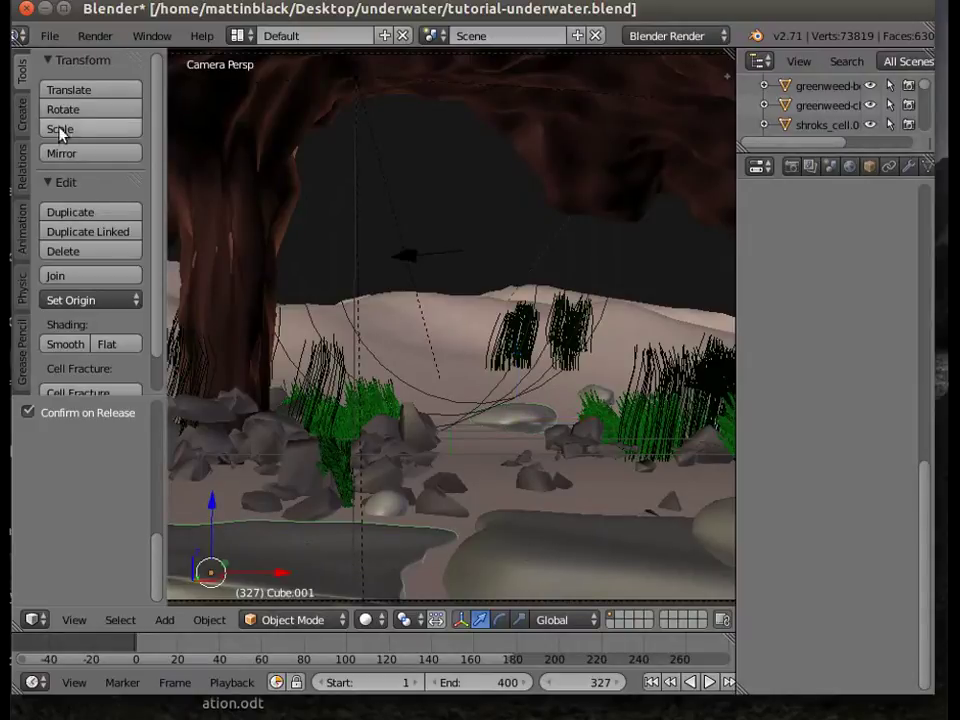
left_click(86, 211)
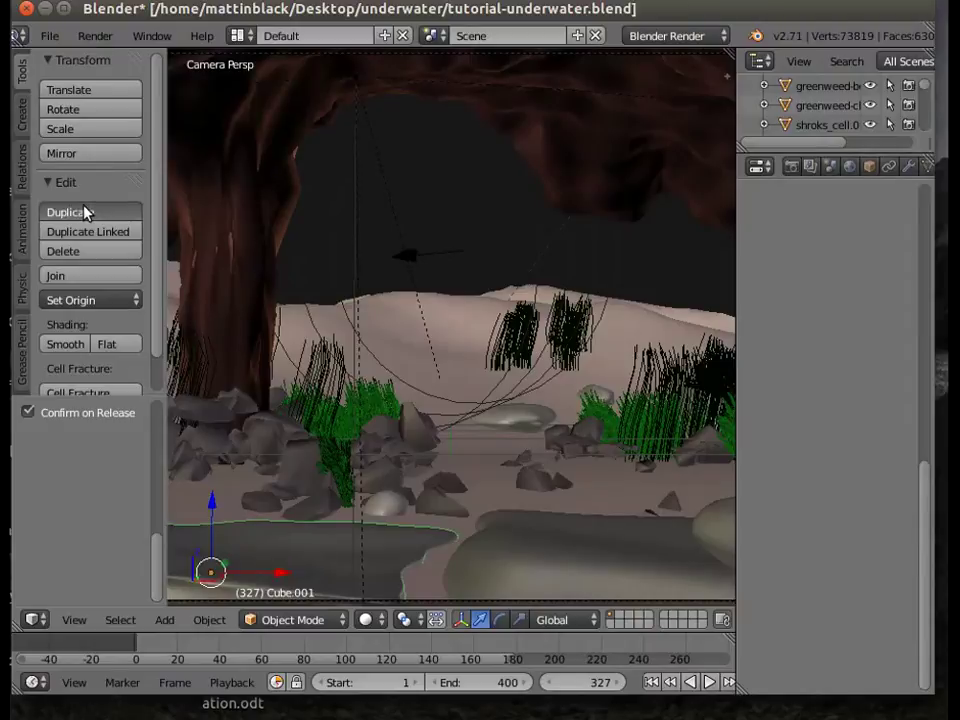
left_click(208, 191)
left_click_drag(227, 571, 296, 521)
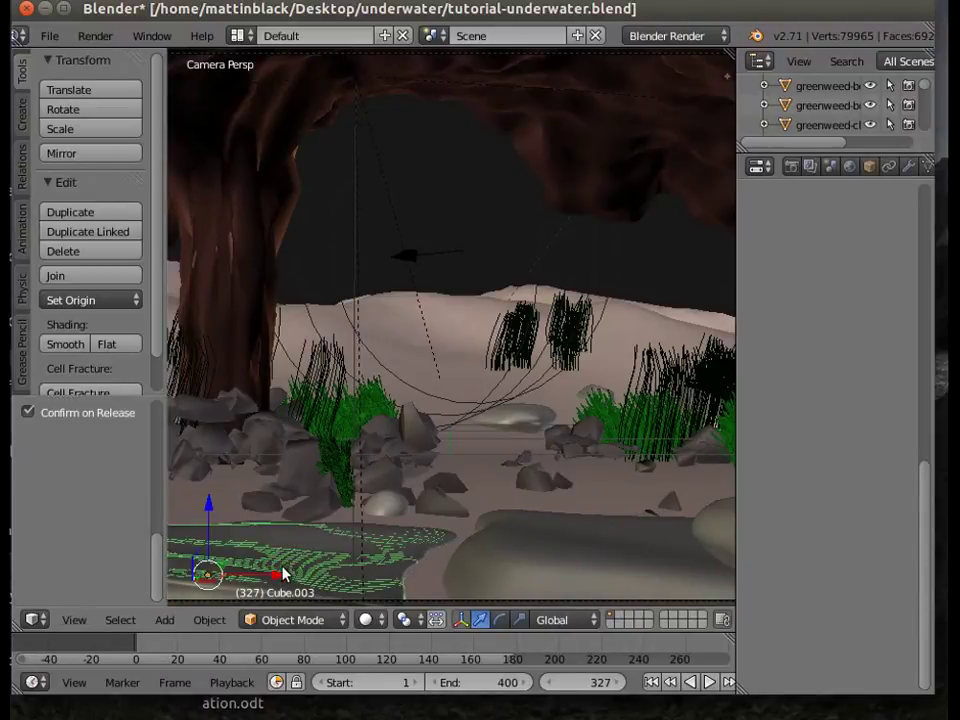
left_click_drag(291, 577, 351, 574)
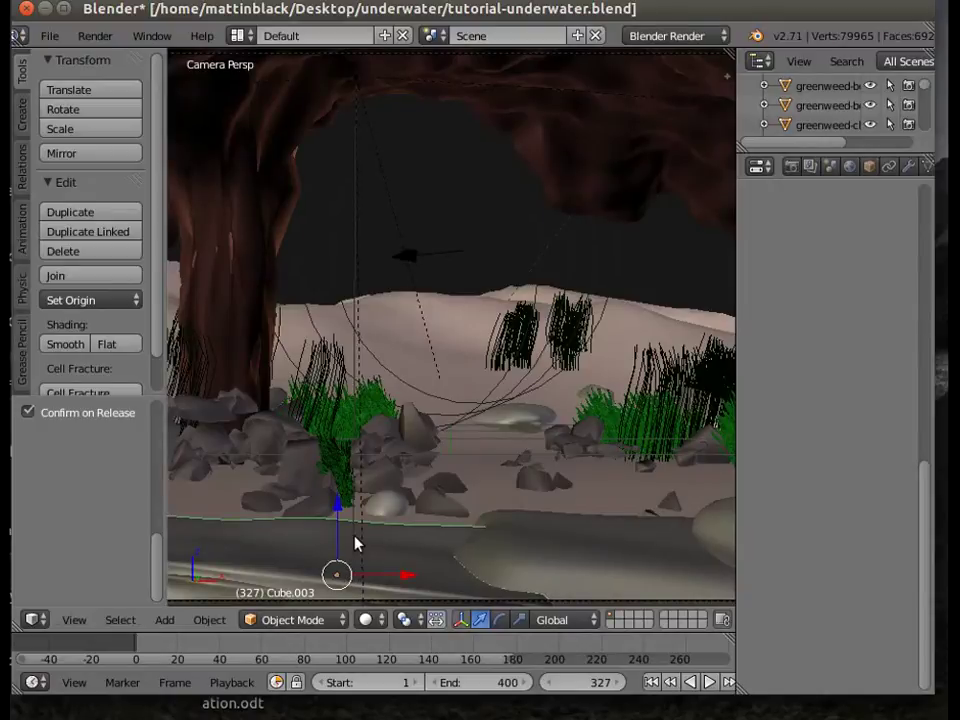
- Move the copied rock Cube.003 back along Y, raise it slightly, and shift it along X to the right-hand small rocks
left_click_drag(357, 543, 484, 428)
left_click_drag(409, 394, 411, 376)
left_click_drag(480, 444, 606, 433)
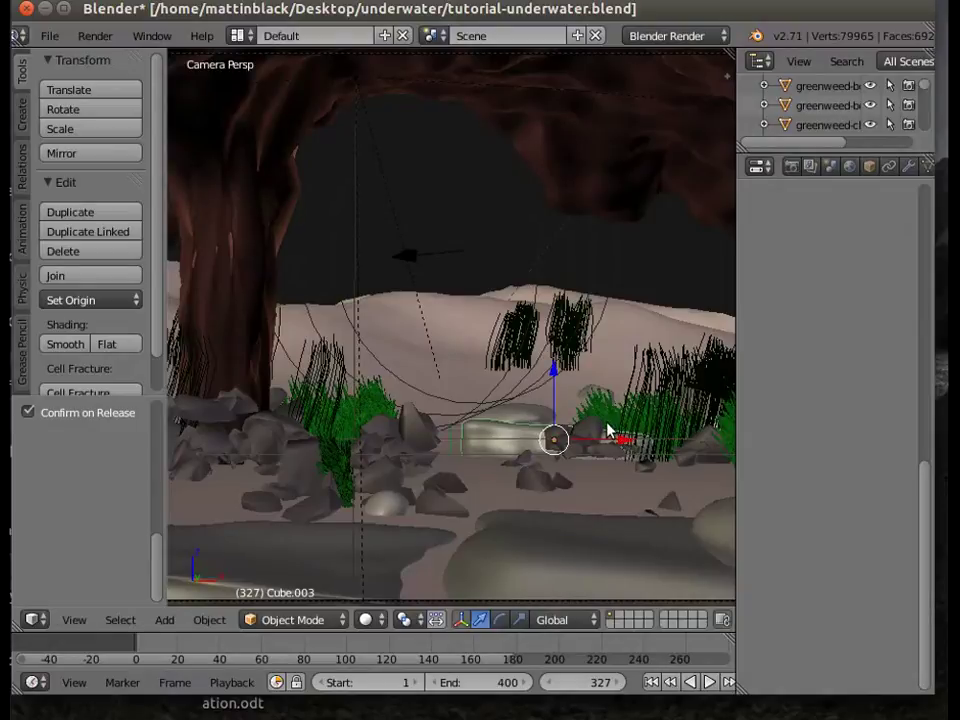
- Push the rock Cube.003 farther back along global Y and raise it along Z behind the smooth flat stone
key("g")
key("y")
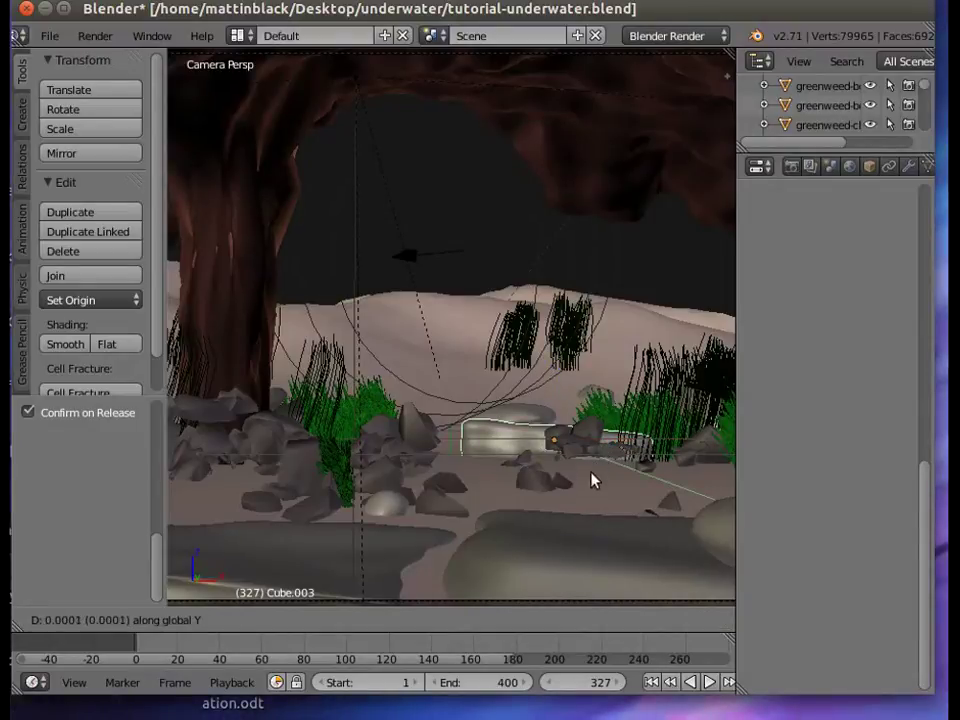
left_click(621, 92)
left_click_drag(519, 362, 521, 311)
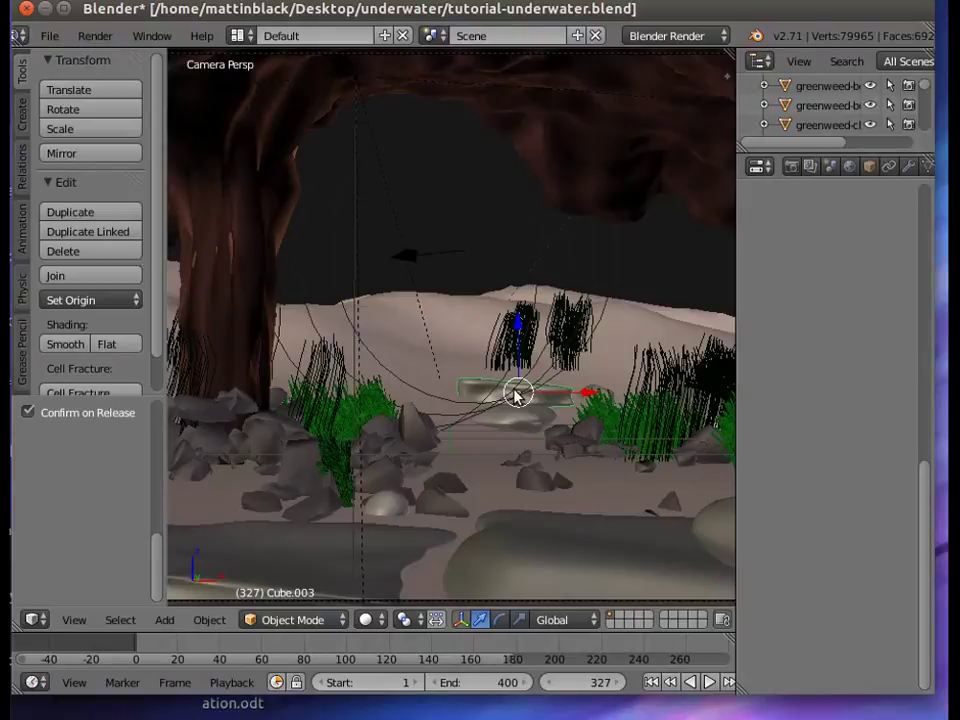
- Shift the rock Cube.003 along global Y and X to the base of the two distant weed clumps, adjusting its height
left_click_drag(517, 395, 513, 318)
key("y")
left_click(512, 325)
left_click_drag(579, 377, 602, 379)
left_click_drag(537, 311, 538, 312)
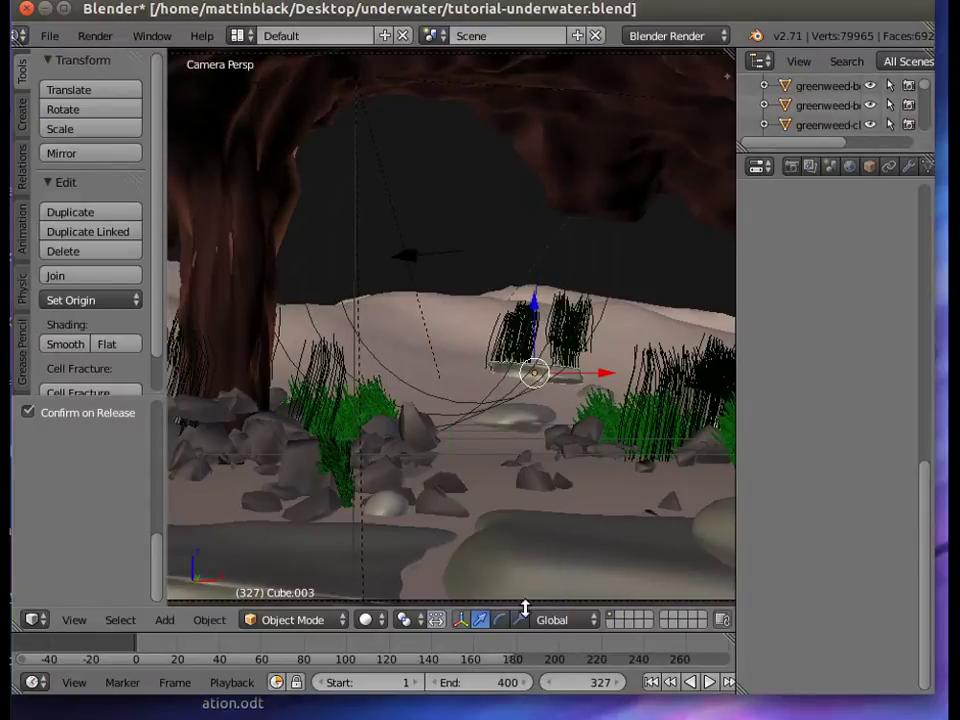
- Rotate the rock Cube.003 slightly about the Y and X axes so it follows the sand slope
left_click(501, 620)
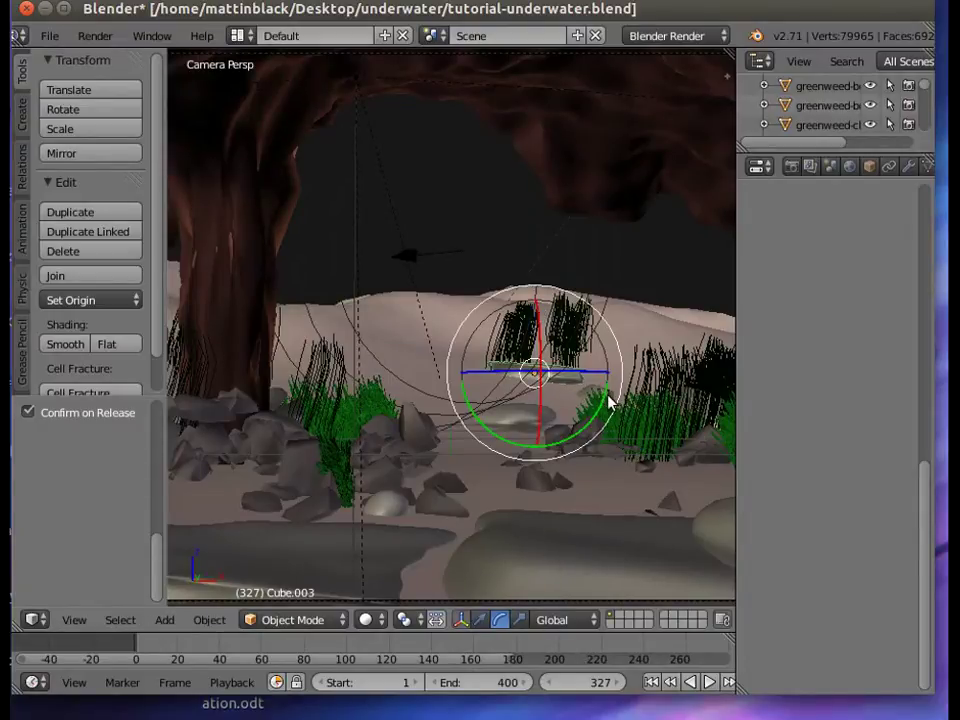
left_click_drag(604, 405, 604, 412)
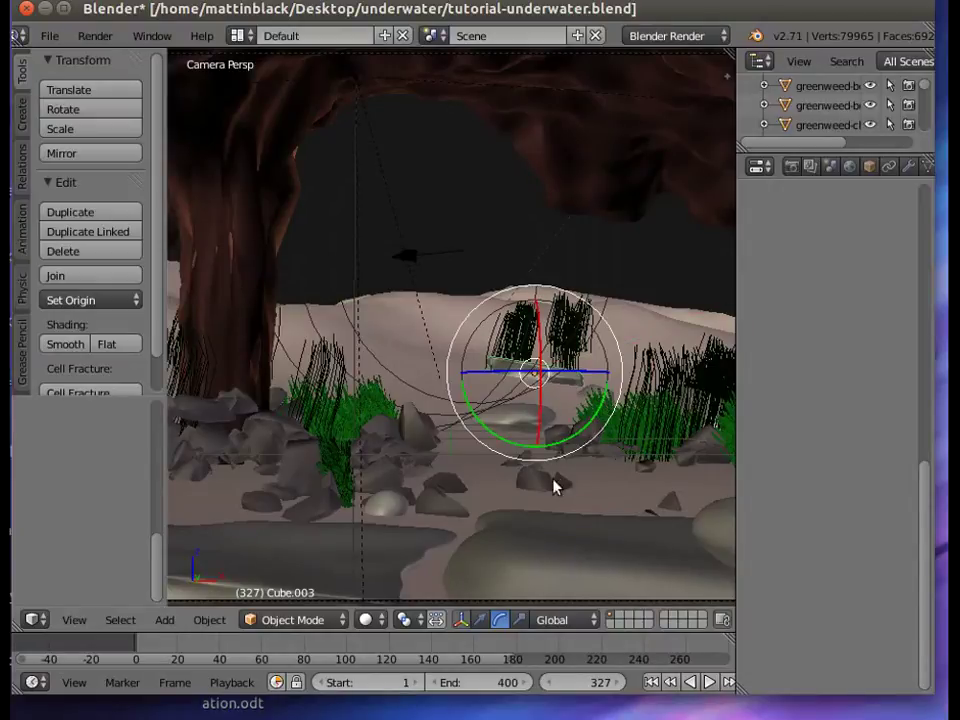
left_click_drag(542, 364, 542, 370)
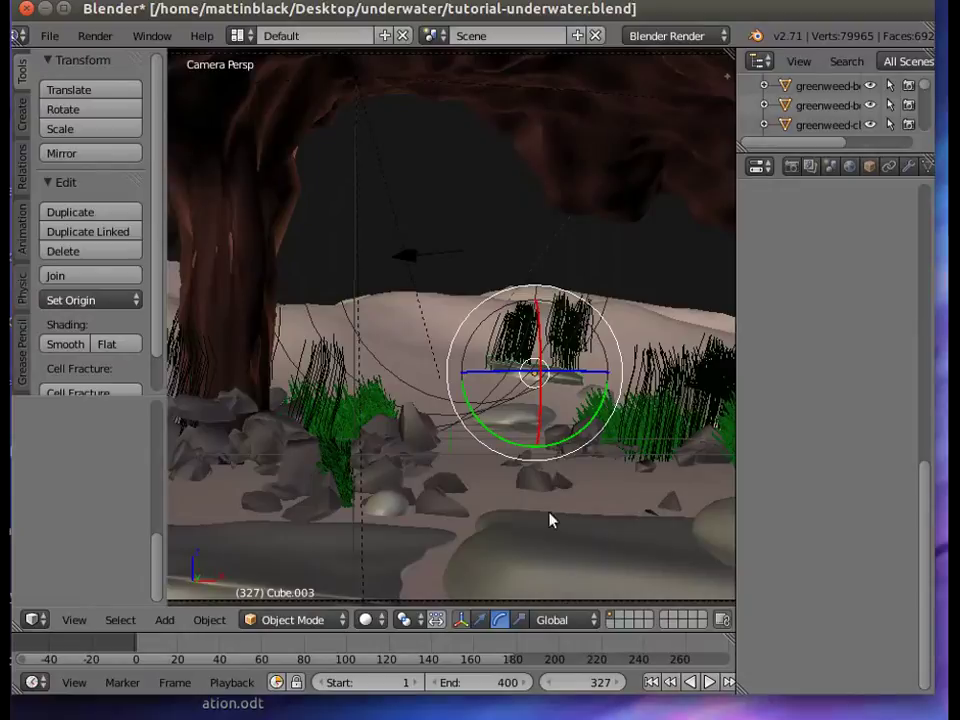
- Duplicate the greenweed-clump among the rocks and move the copy along X to the seabed beside the far smooth boulder
scroll(414, 503, "down", 2)
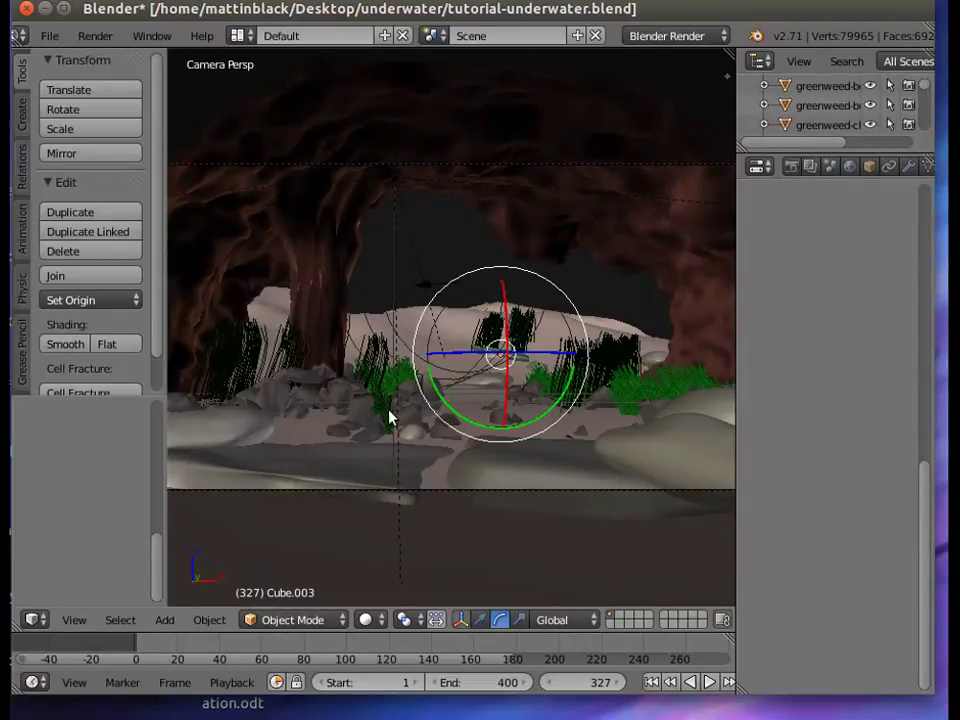
middle_click_drag(248, 431, 358, 461)
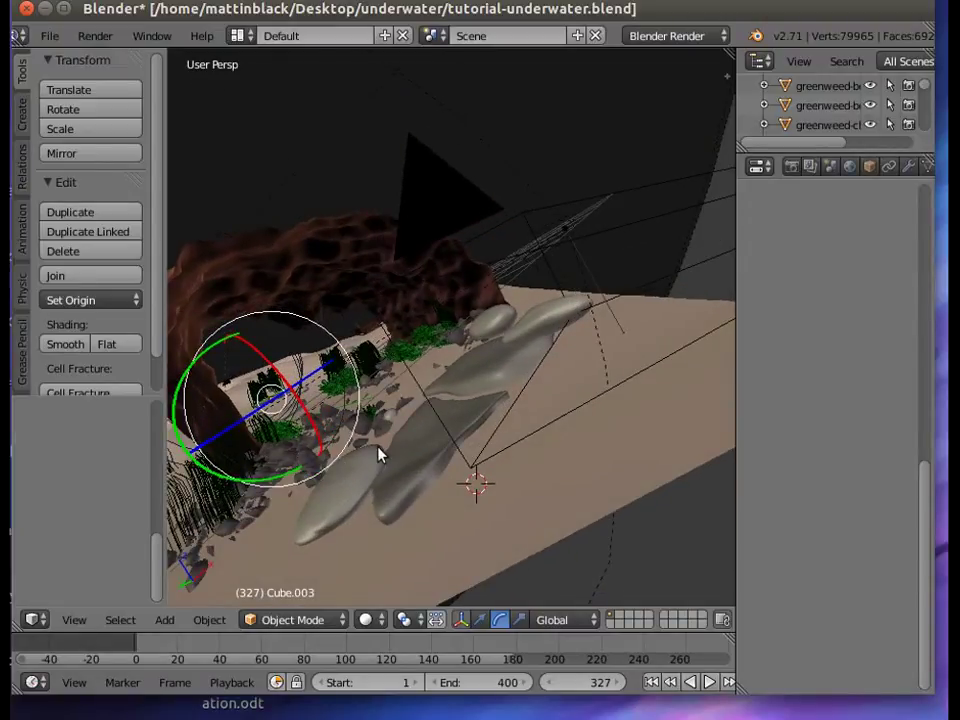
right_click(373, 415)
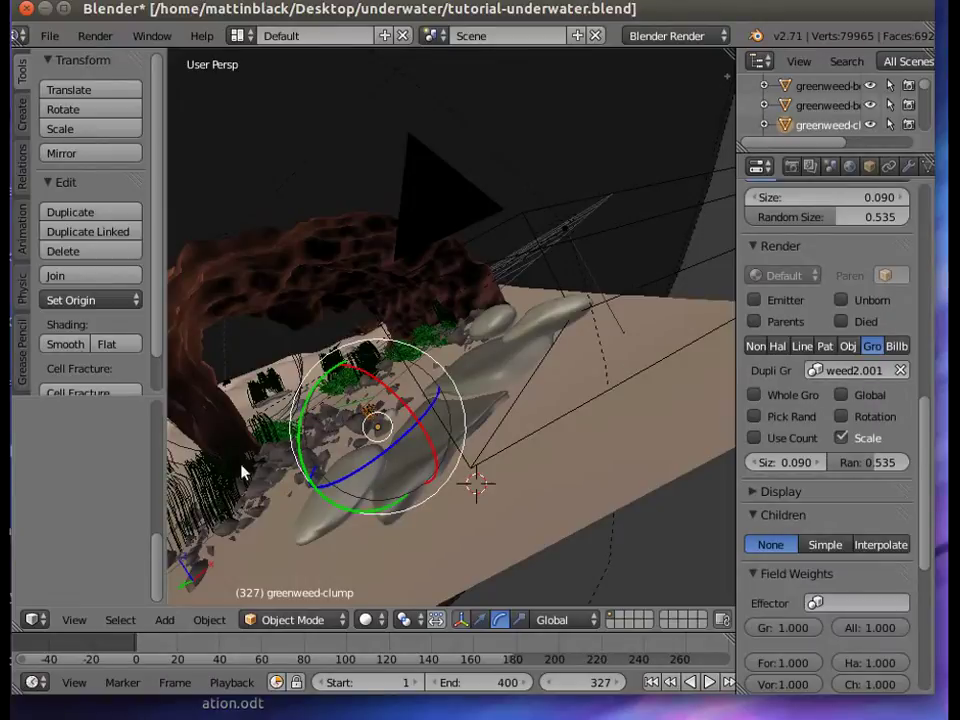
left_click(82, 218)
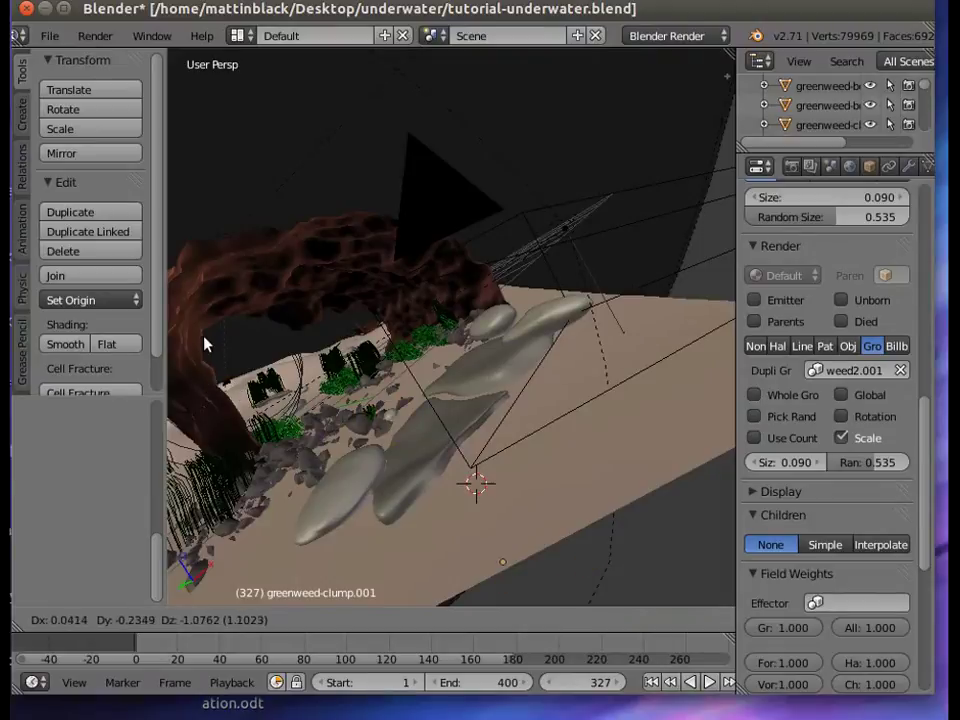
left_click(183, 295)
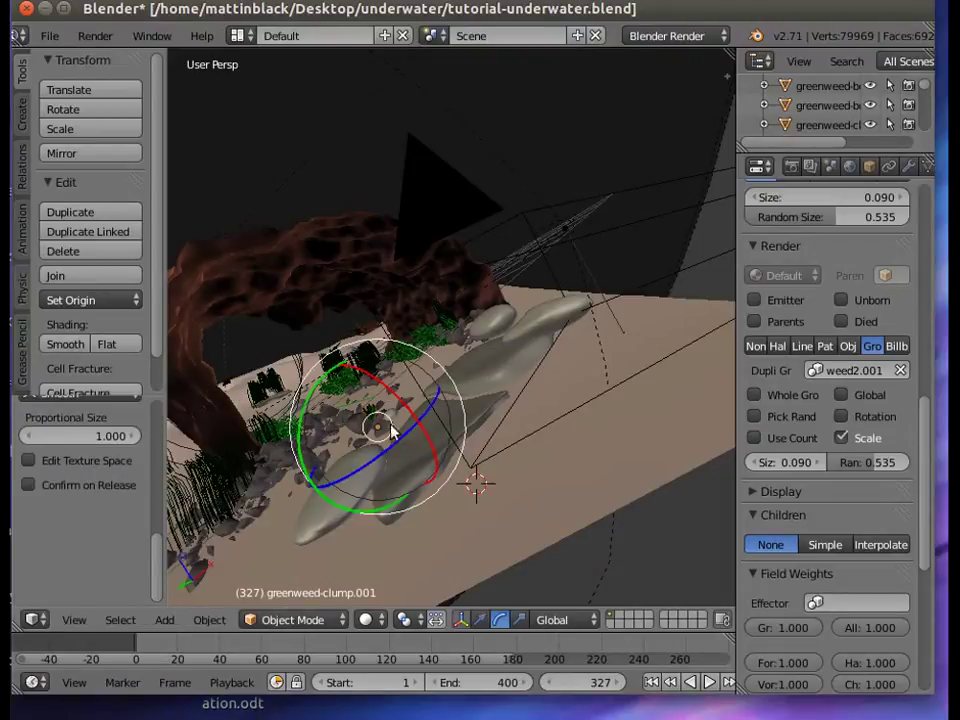
left_click(482, 621)
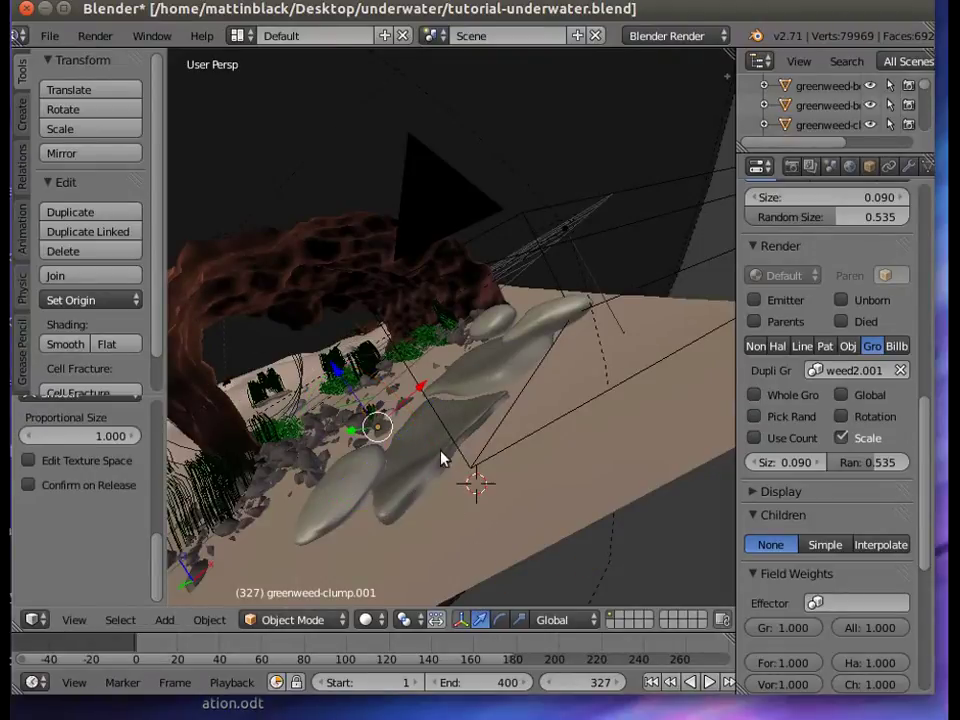
left_click_drag(421, 398, 289, 510)
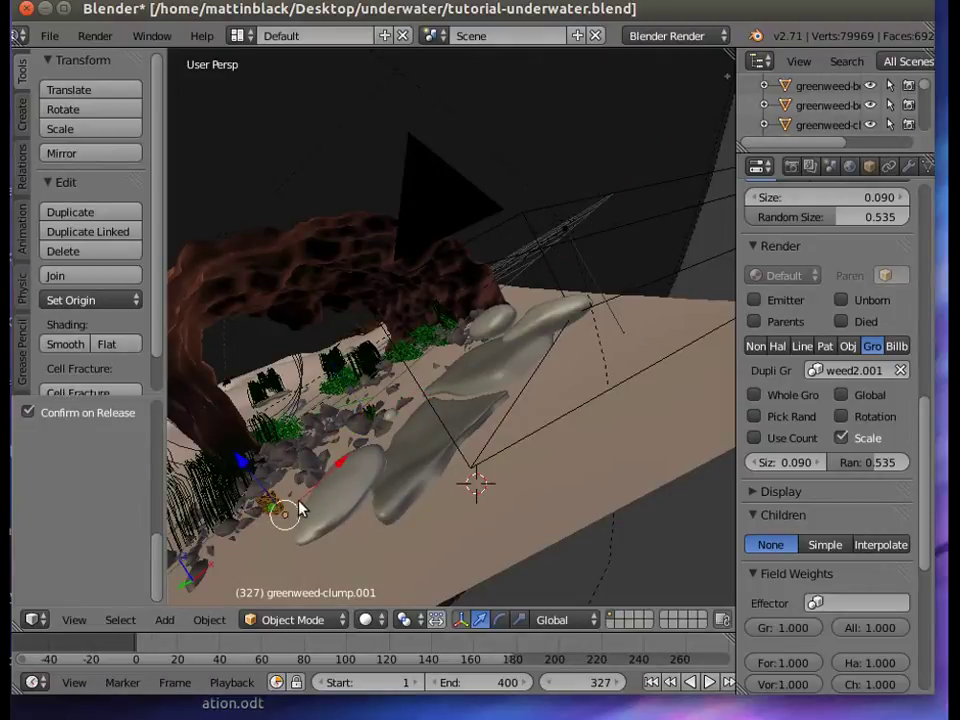
- Move the copied greenweed clump to the tall weeds by the cave wall and adjust it along X in camera view
key("g")
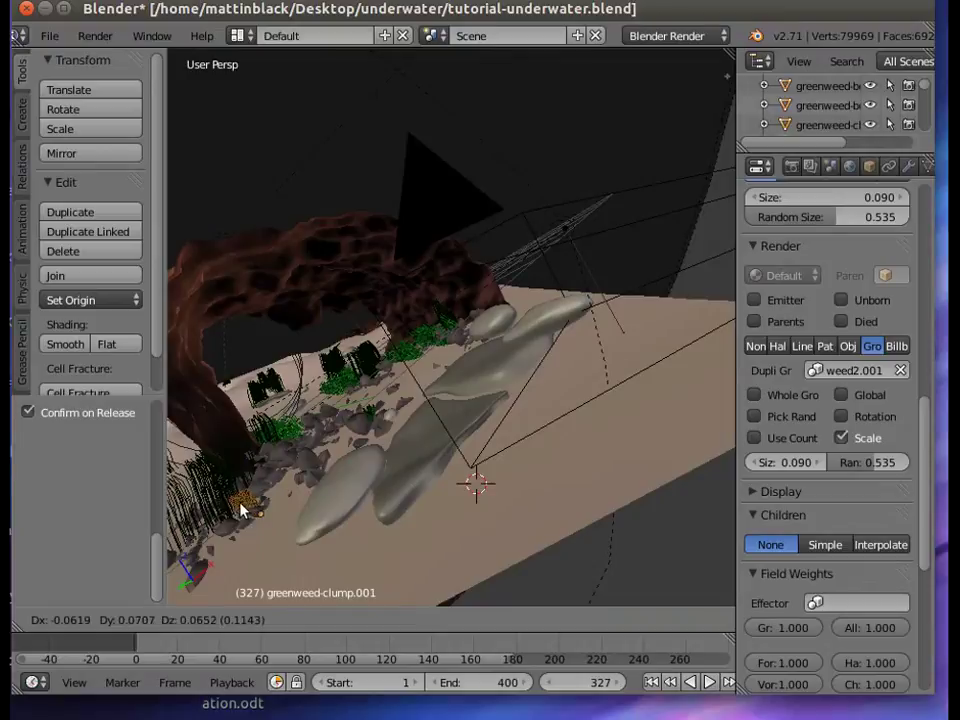
left_click(241, 510)
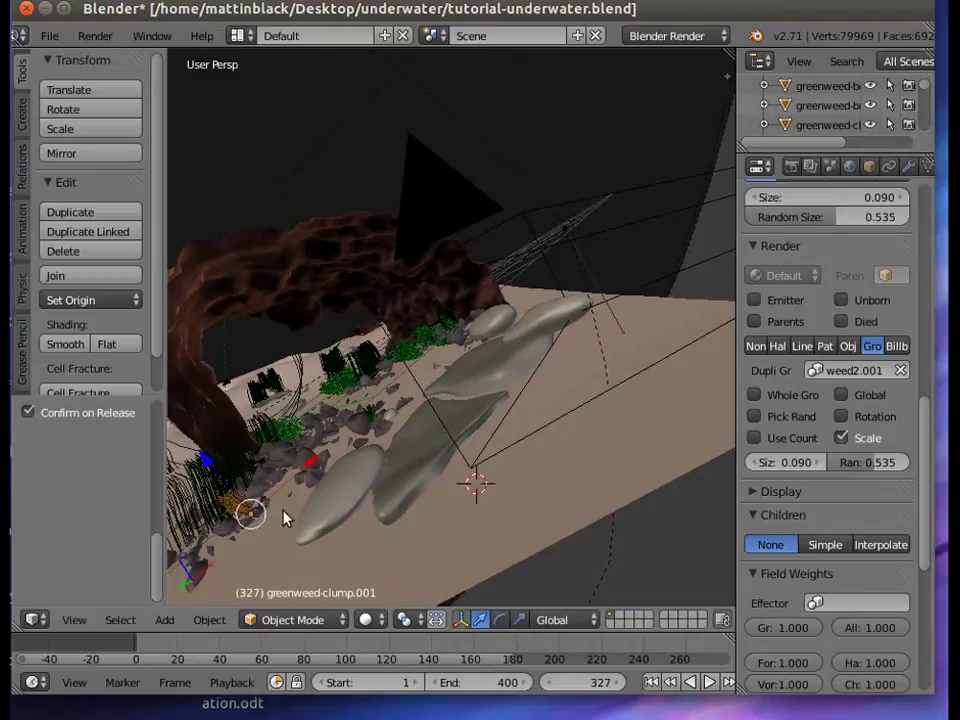
left_click(74, 620)
left_click(100, 549)
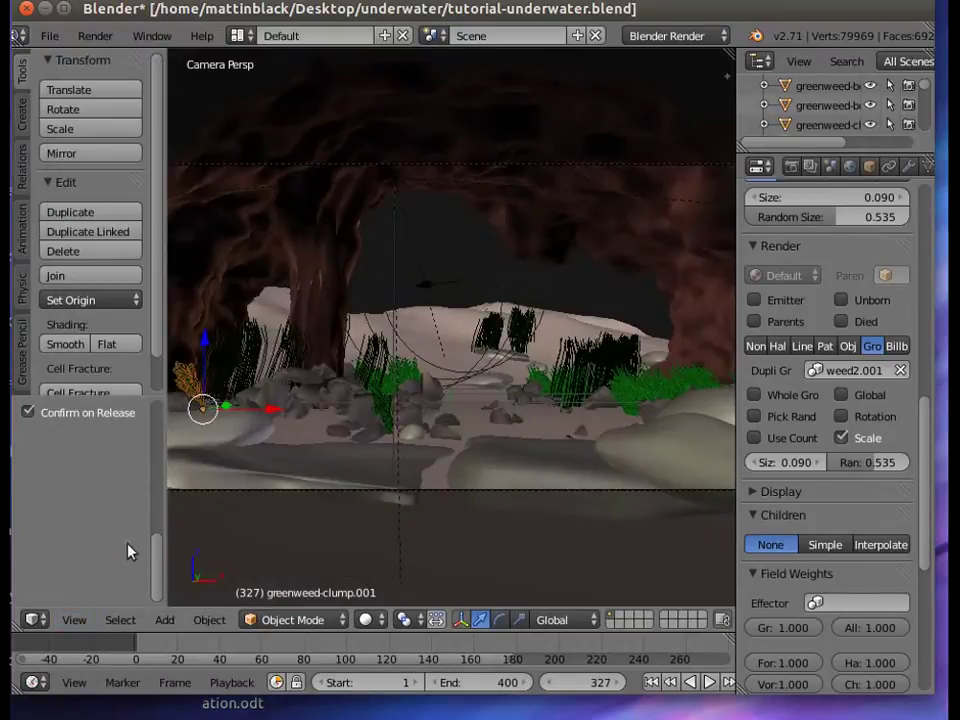
left_click_drag(279, 415, 330, 414)
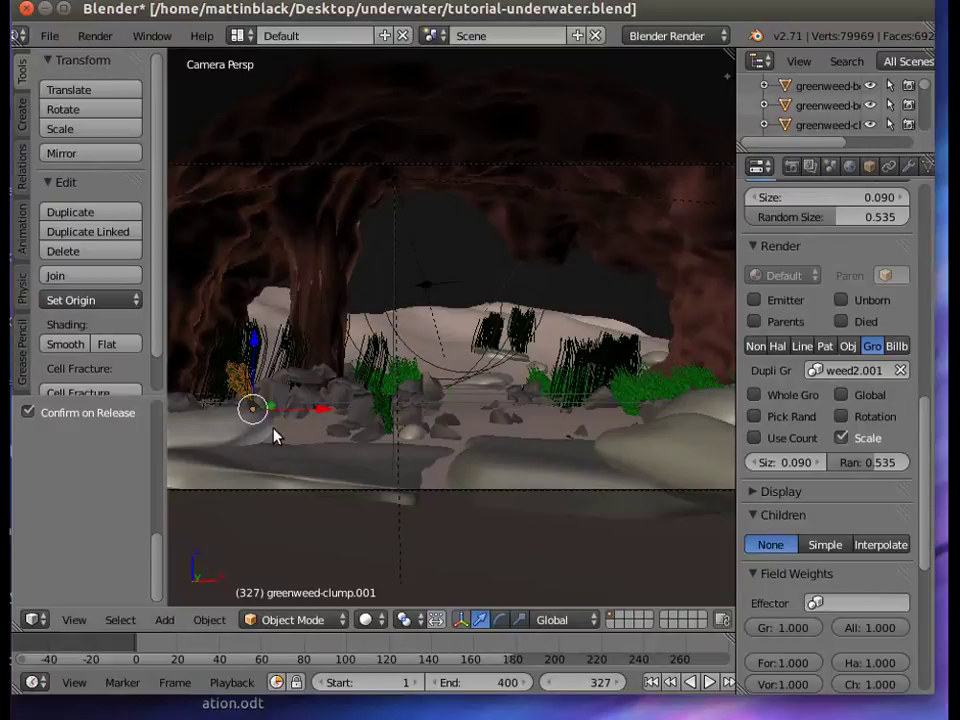
- Shift the copied greenweed clump along global Y, and realign it along X beside the tall dark weeds
key("g")
key("y")
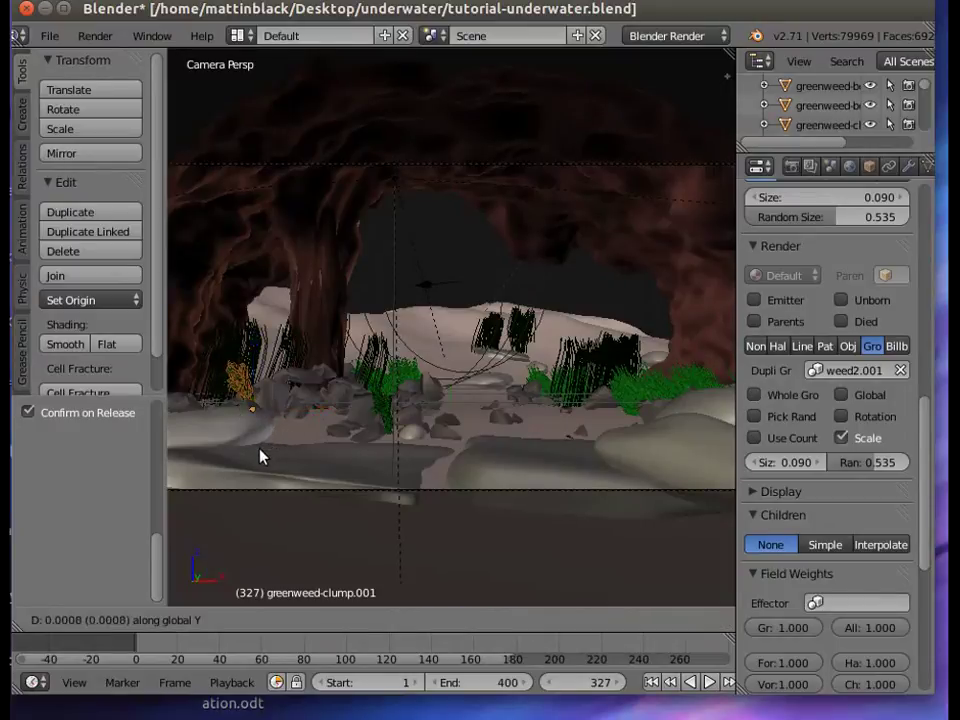
left_click(208, 523)
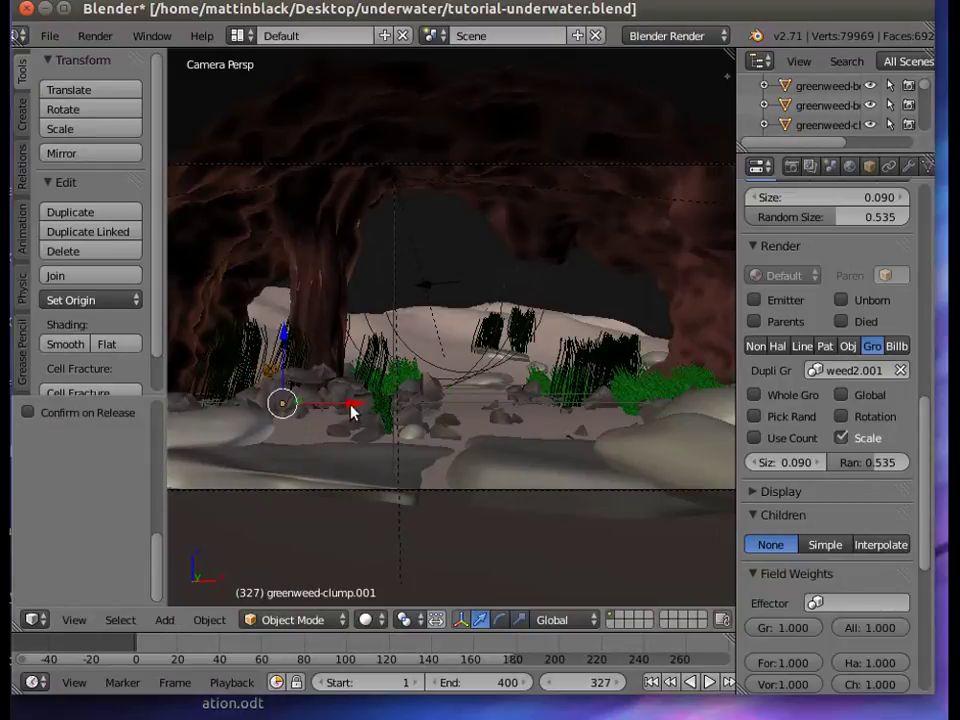
left_click_drag(354, 403, 317, 399)
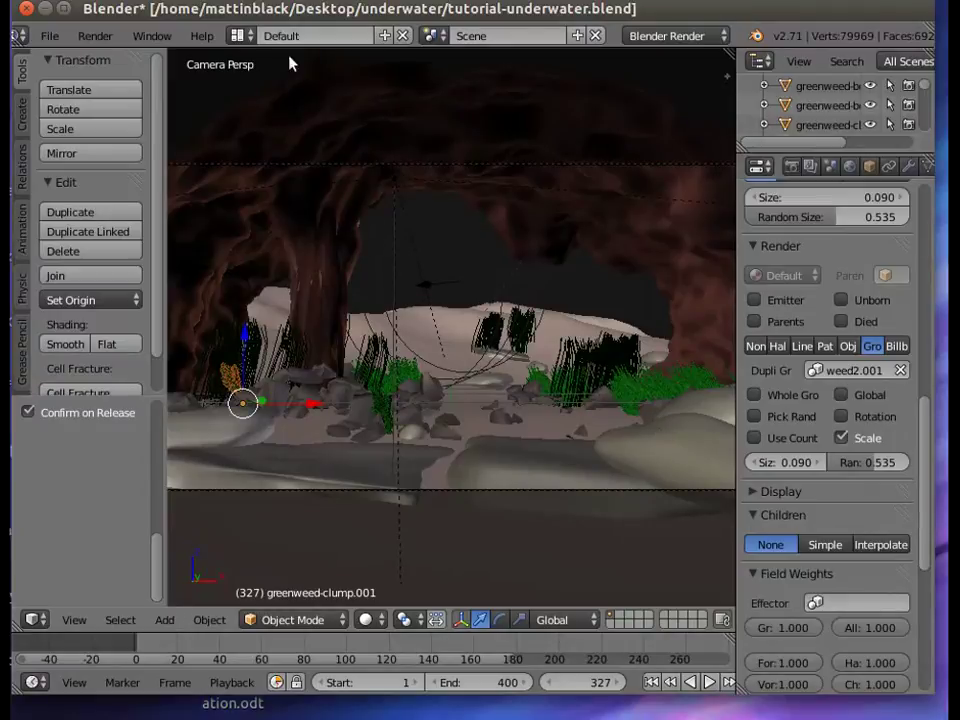
- Append the brownweed-clump object from the seaweed.blend library
left_click(46, 36)
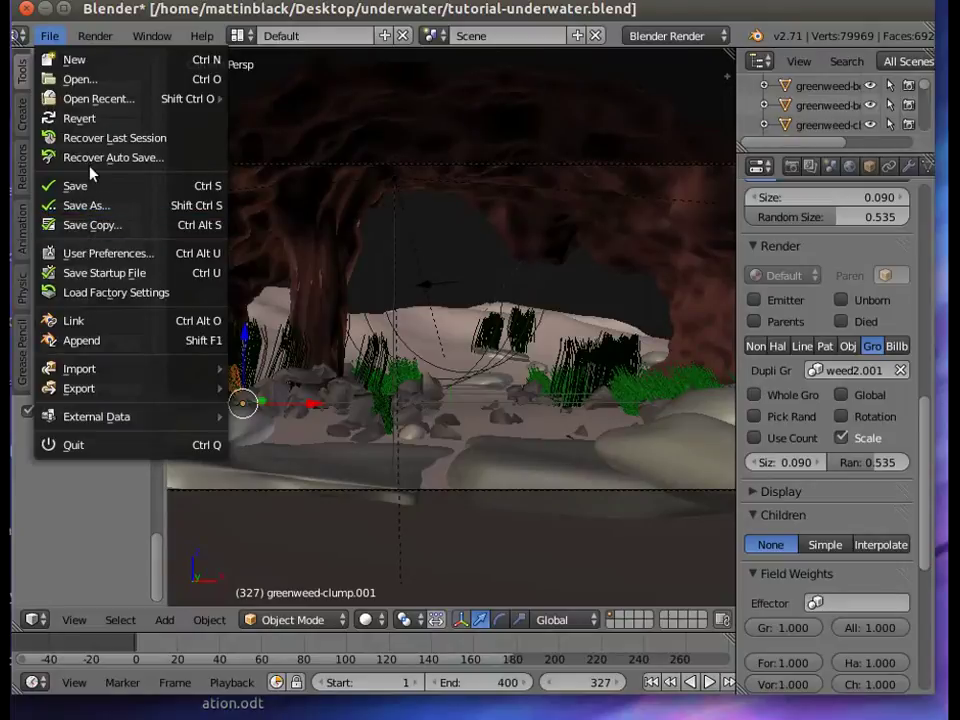
left_click(82, 341)
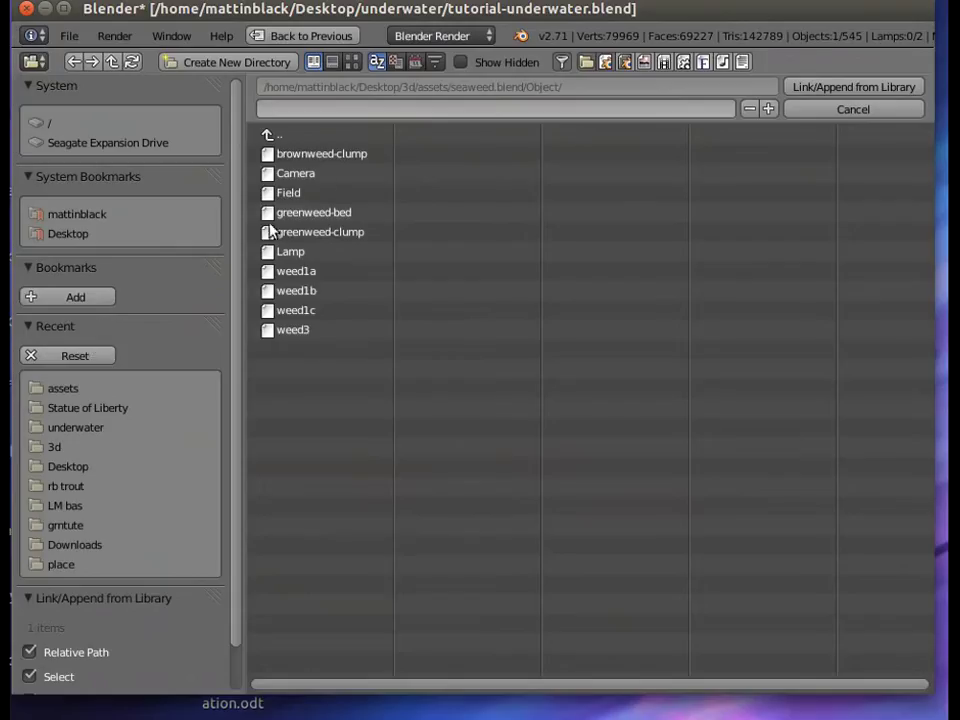
left_click(336, 155)
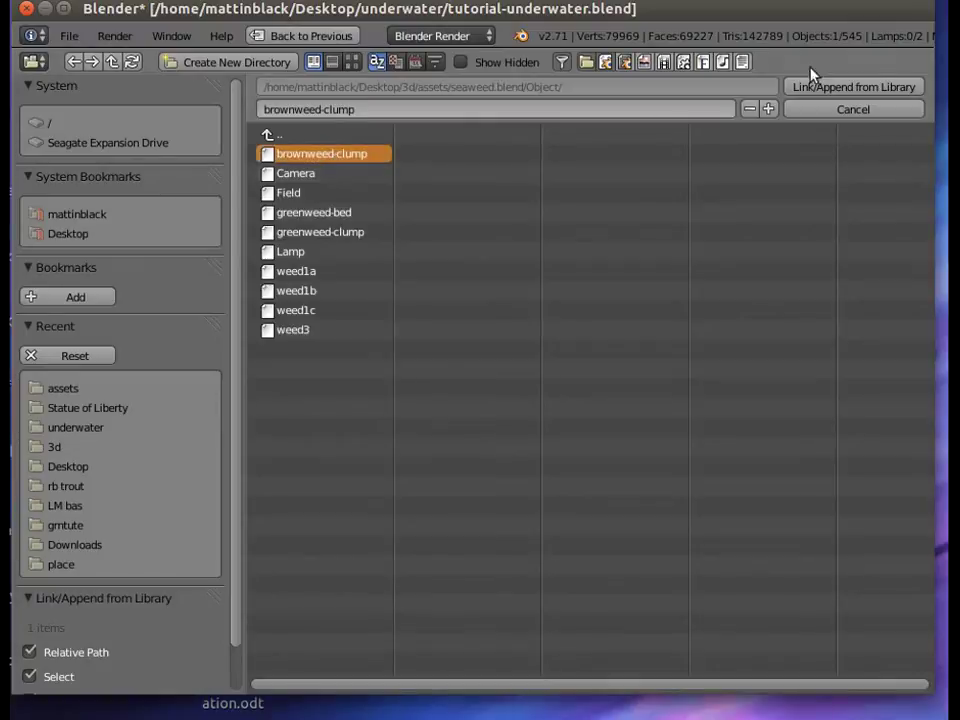
left_click(869, 88)
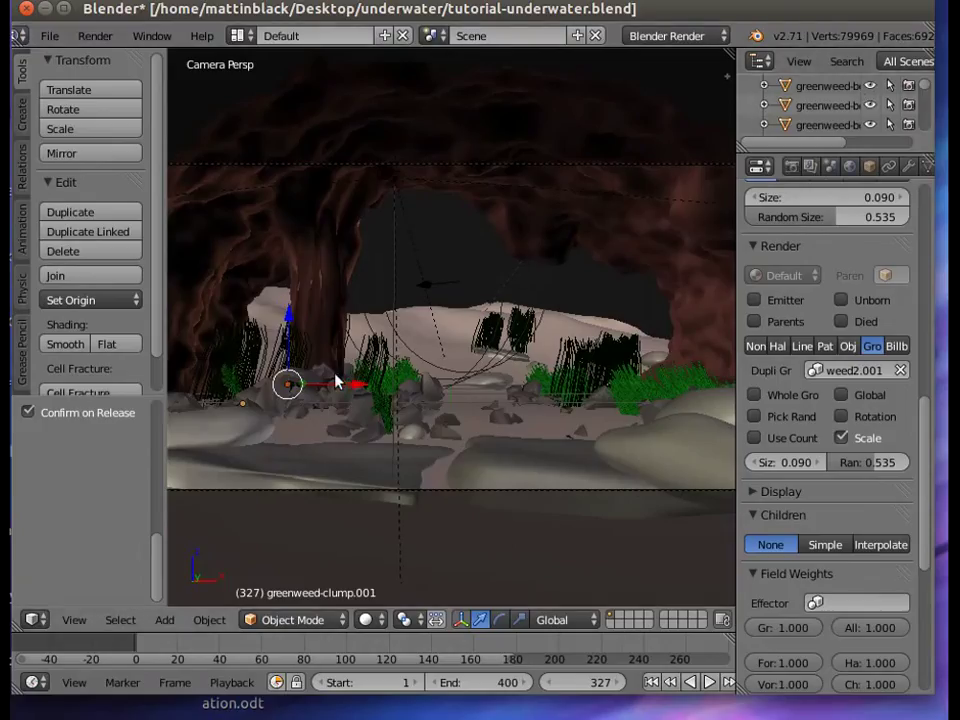
- Move the appended brown weed clump along Y and X from the far edge of the landscape to the cave near the camera
left_click(74, 620)
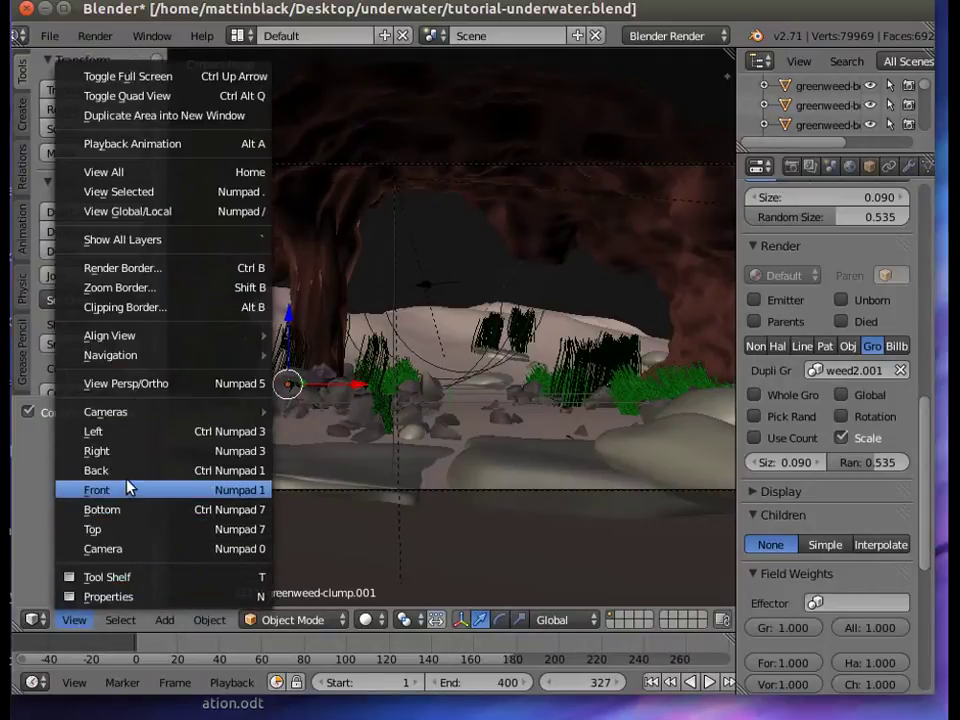
left_click(98, 529)
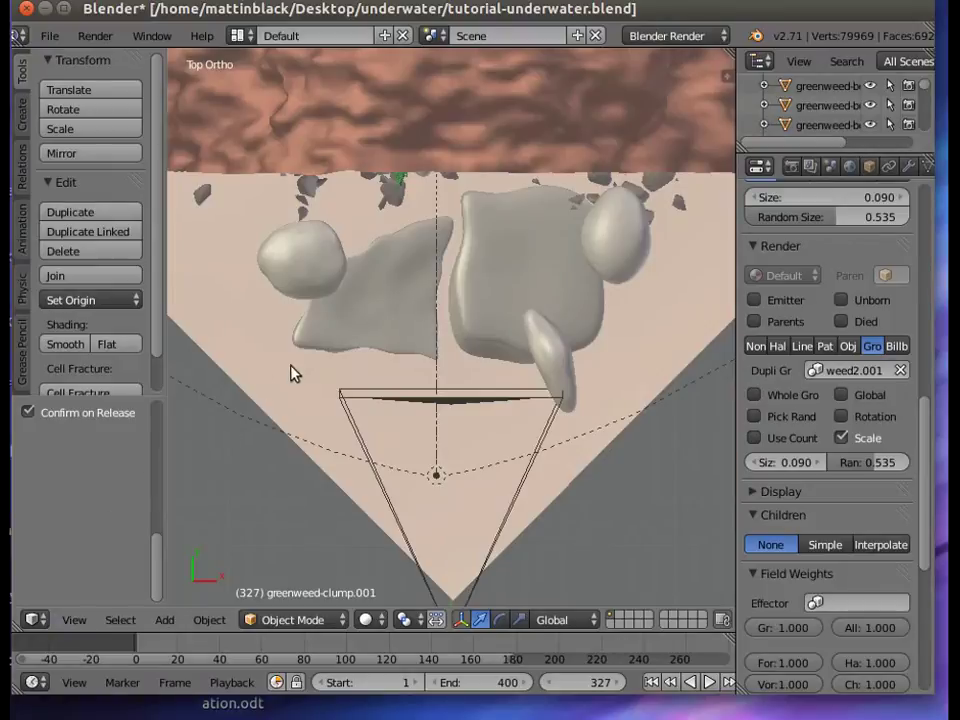
scroll(310, 352, "down", 3)
scroll(313, 353, "down", 2)
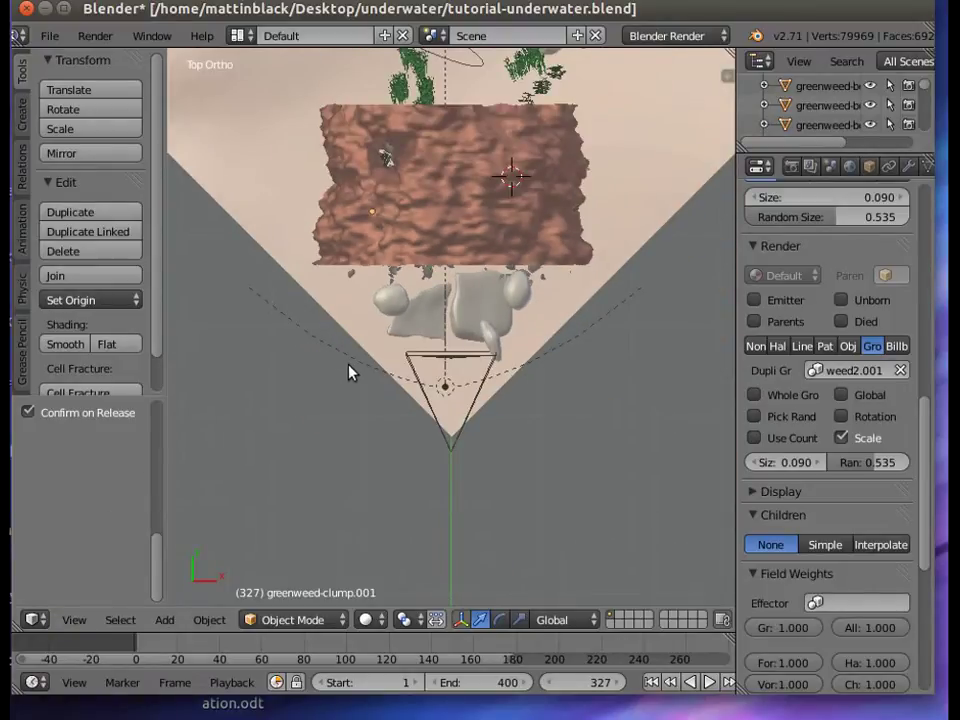
middle_click_drag(349, 373, 373, 303)
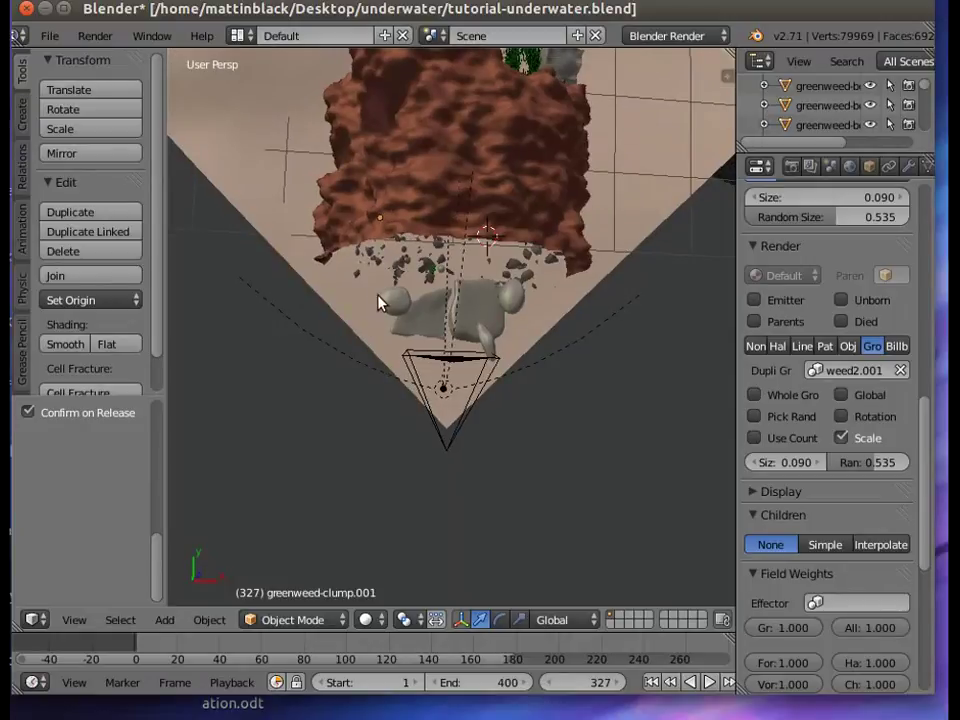
scroll(392, 296, "down", 3)
scroll(392, 294, "down", 4)
scroll(392, 293, "down", 4)
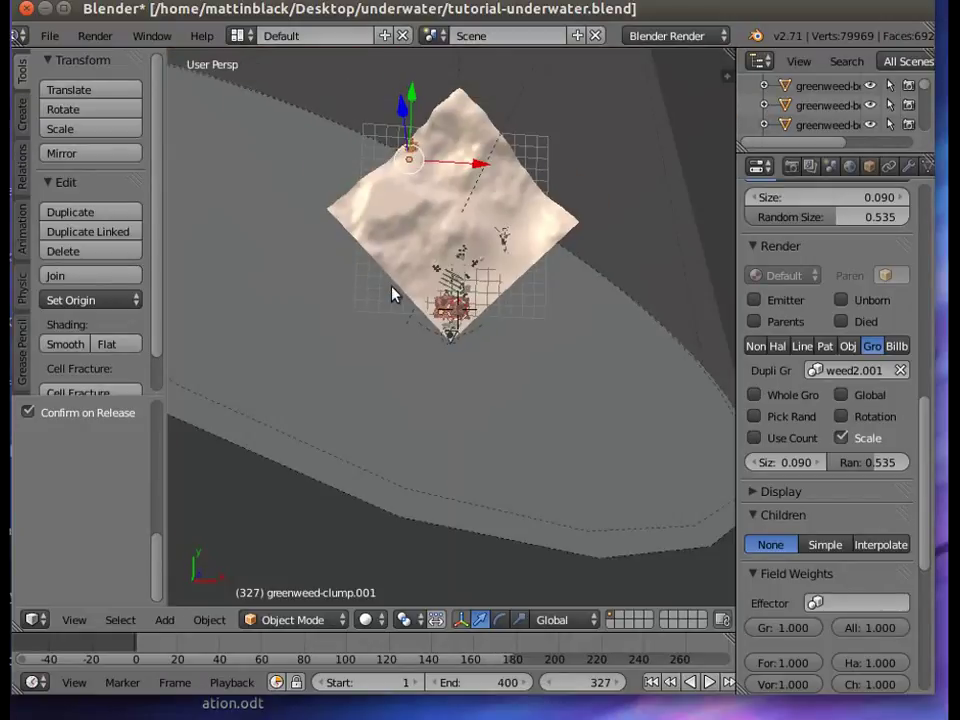
left_click_drag(410, 120, 415, 245)
left_click_drag(463, 313, 510, 310)
left_click_drag(450, 246, 452, 260)
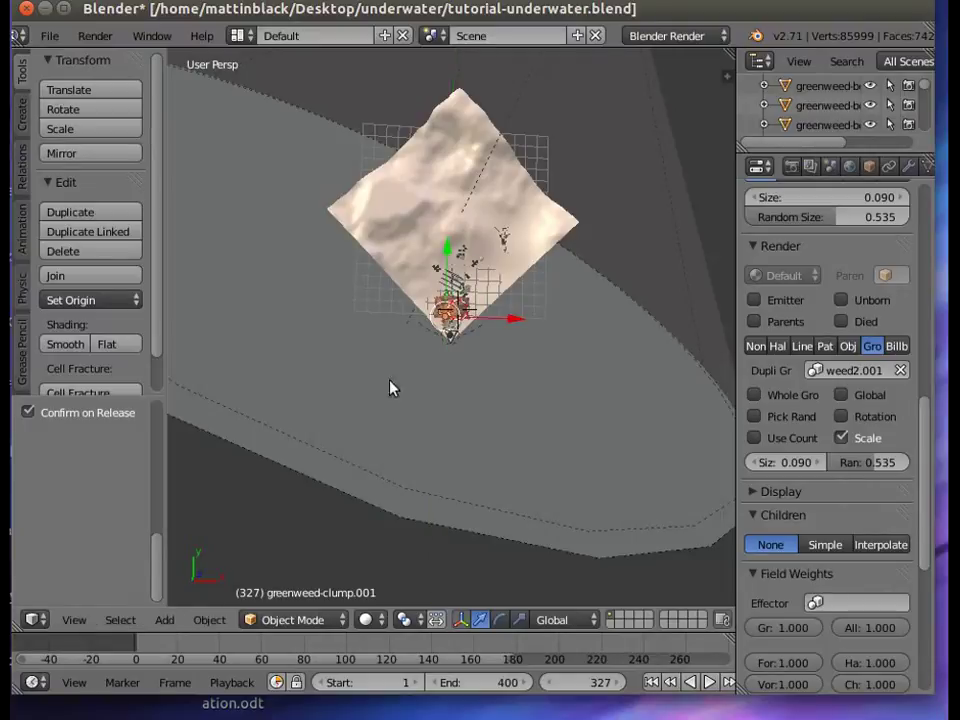
- View the scene through the camera, make brownweed-clump the active object and set its particle size to 0.280
middle_click_drag(318, 487, 280, 470)
left_click(74, 620)
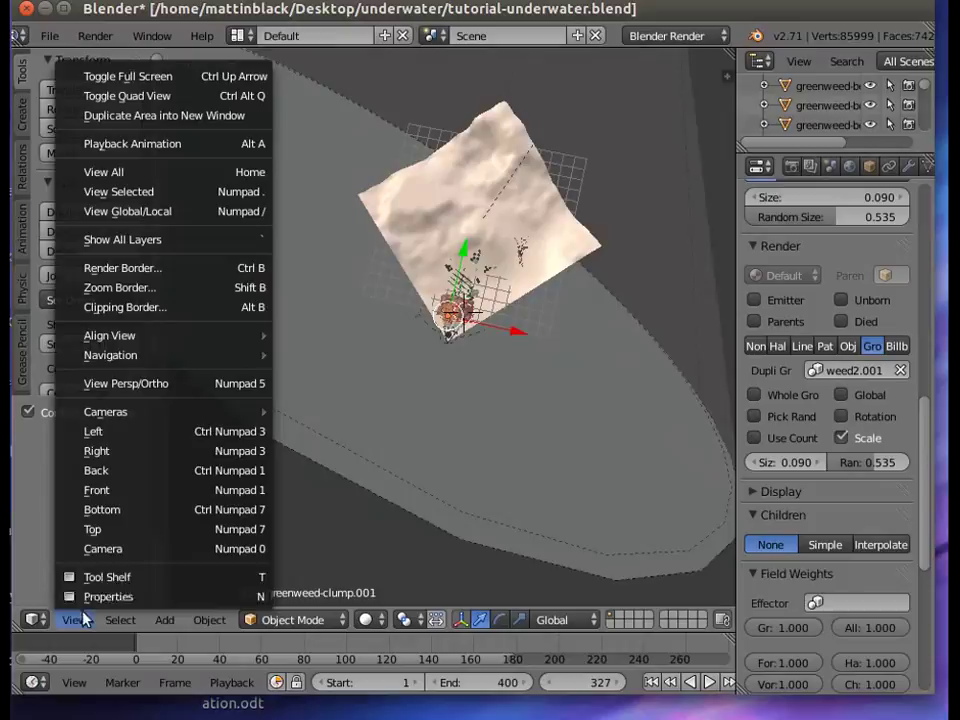
left_click(104, 549)
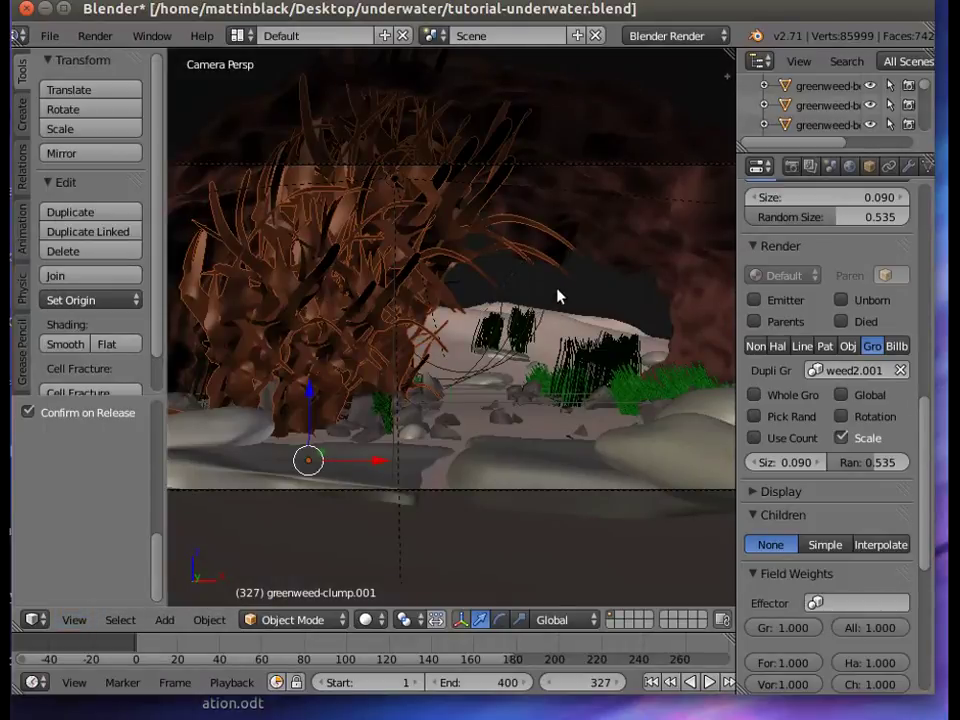
scroll(850, 116, "up", 5)
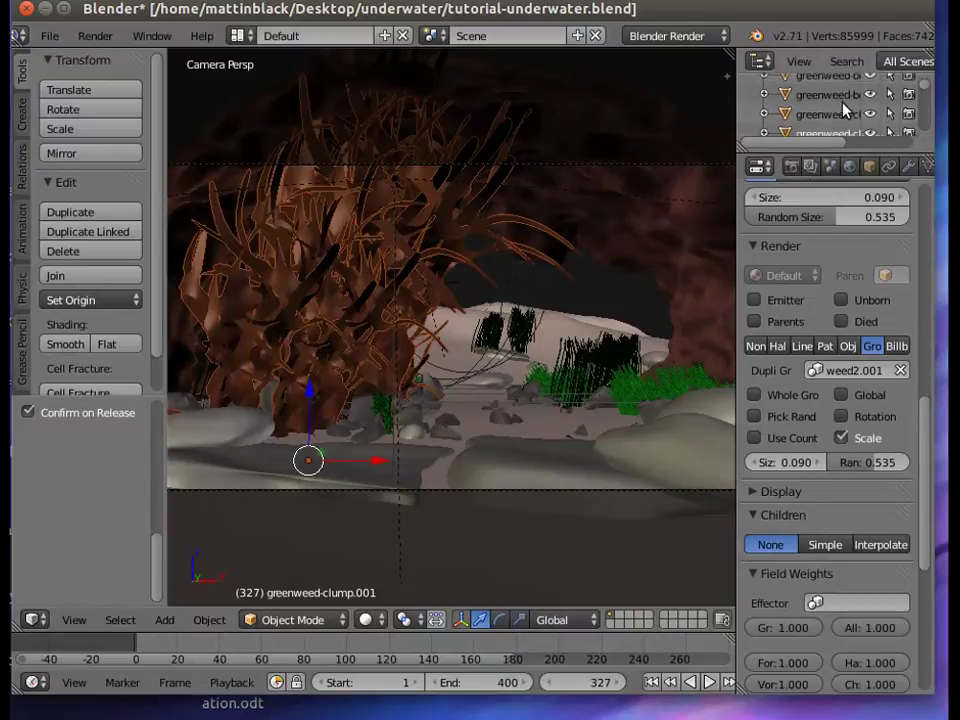
scroll(828, 116, "up", 2)
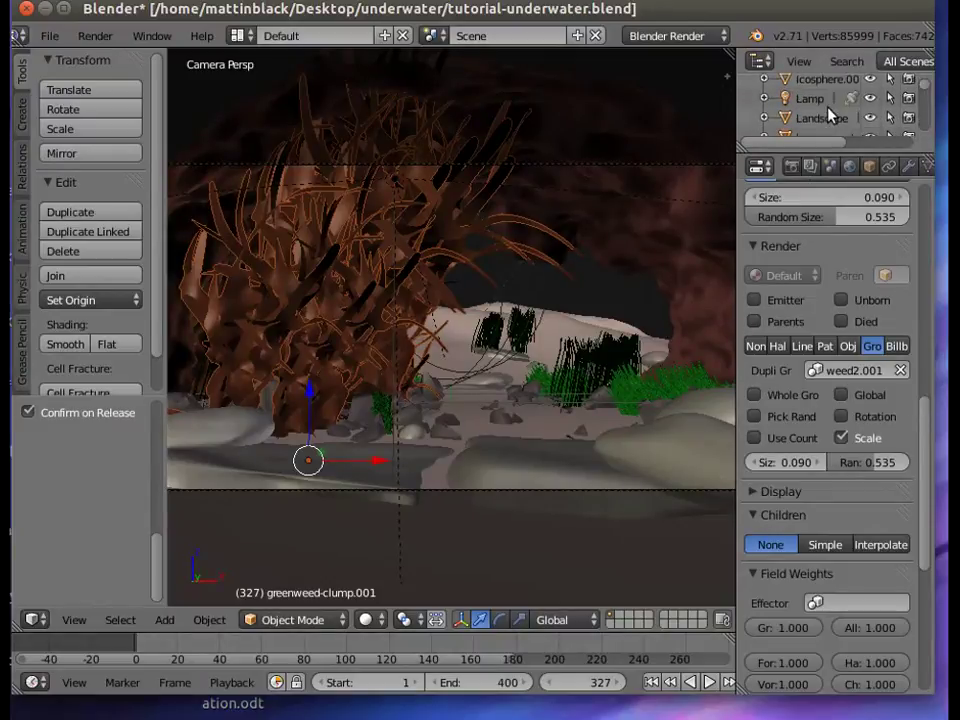
scroll(828, 116, "down", 2)
left_click(828, 110)
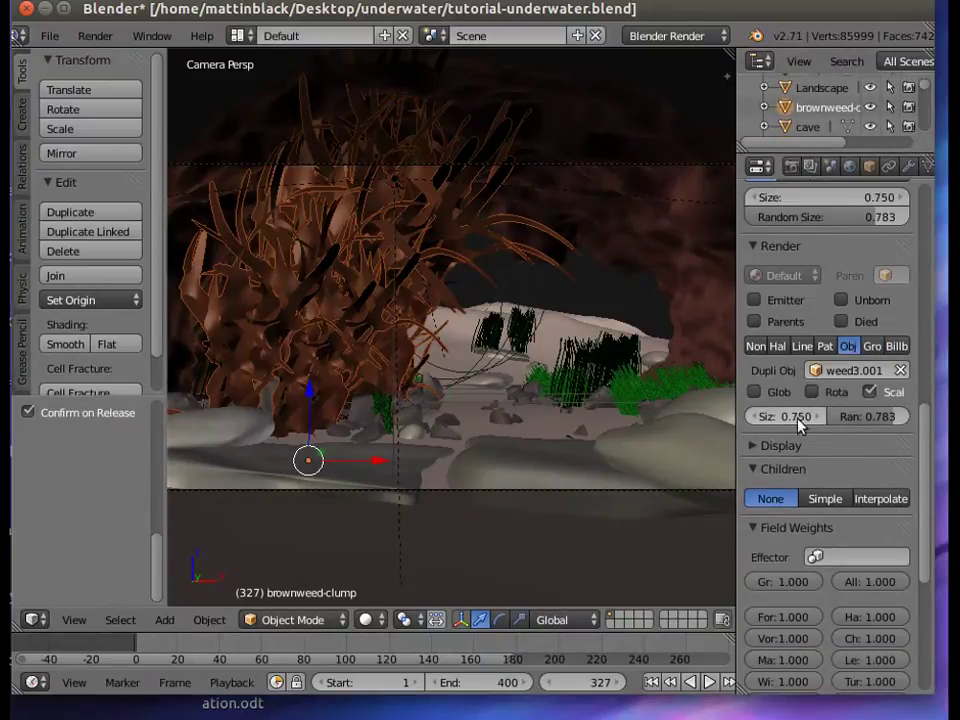
left_click_drag(800, 430, 744, 416)
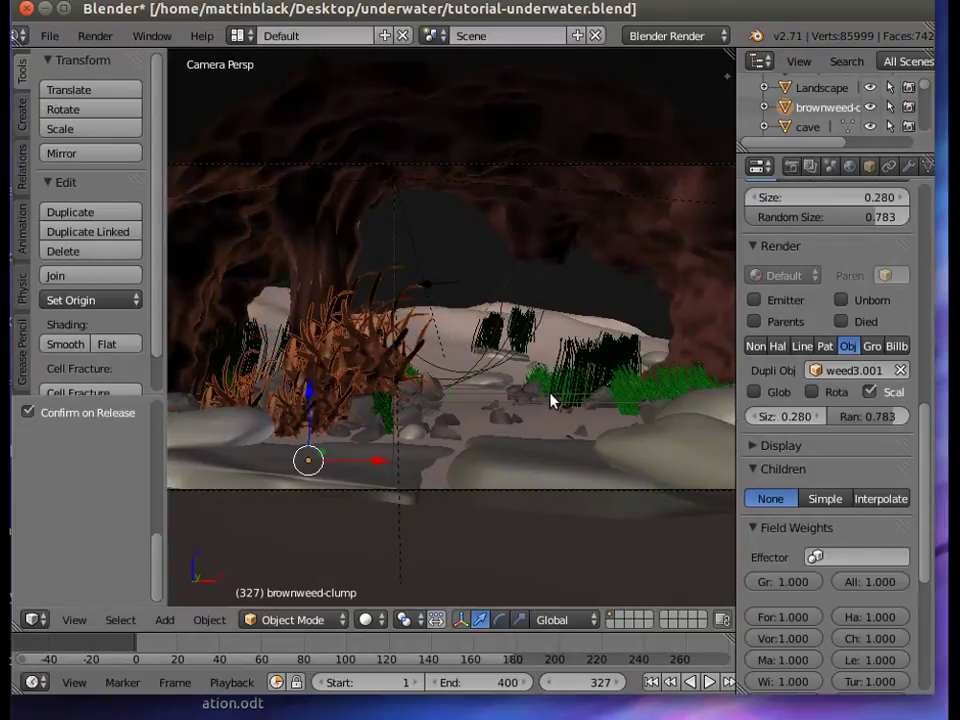
- Scale the brownweed-clump down to about 0.19 and set its particle size to 0.150
key("s")
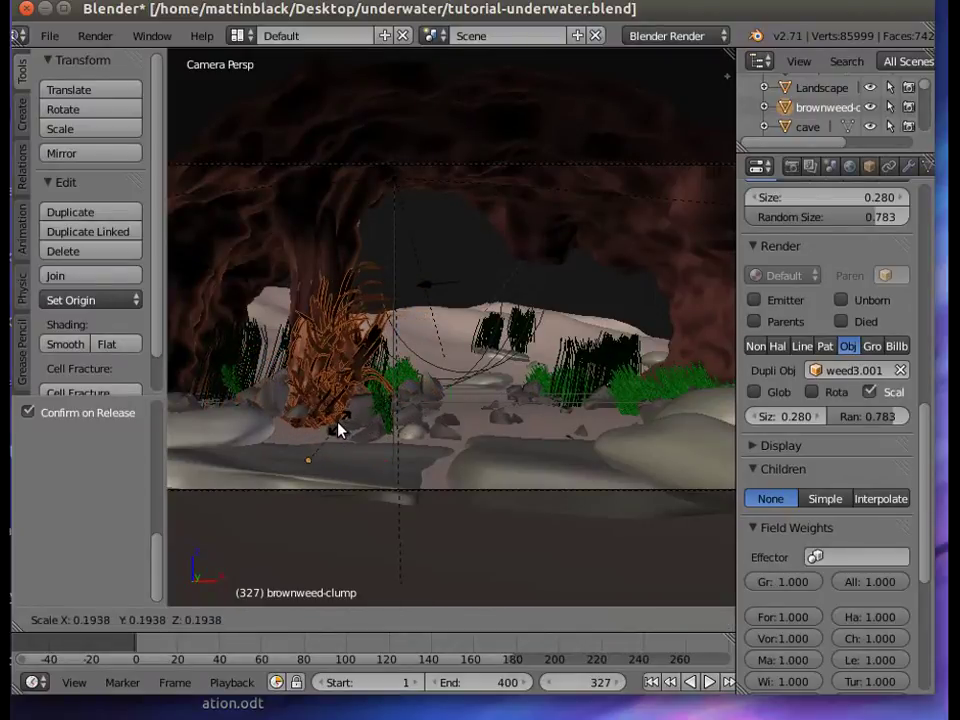
left_click(368, 427)
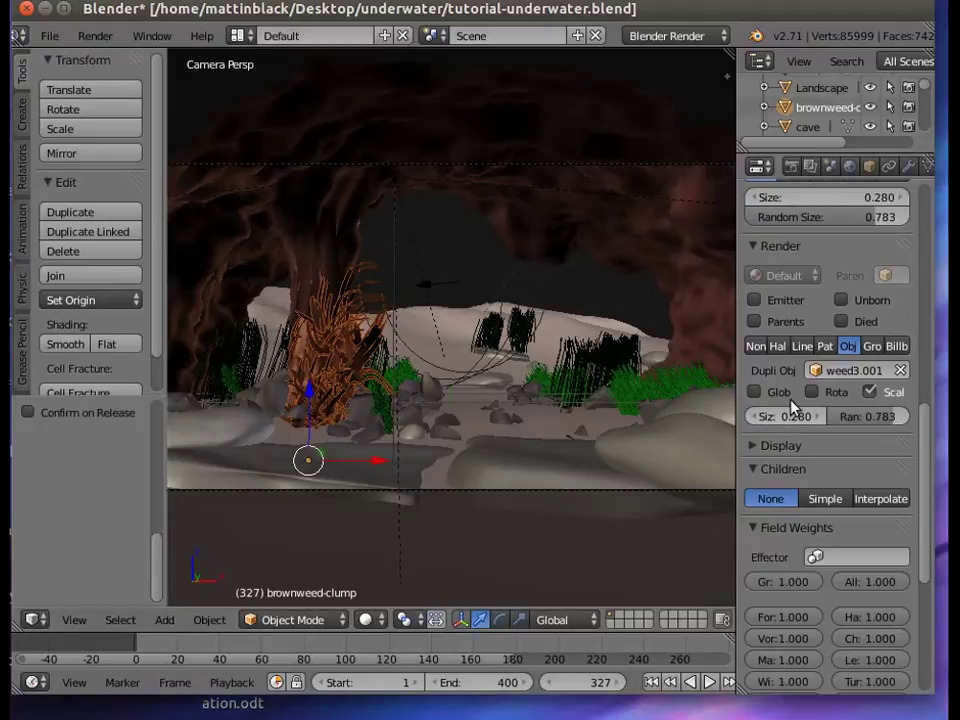
left_click(754, 416)
left_click(754, 417)
left_click(754, 416)
left_click(754, 416)
left_click(754, 416)
left_click(754, 416)
left_click(754, 416)
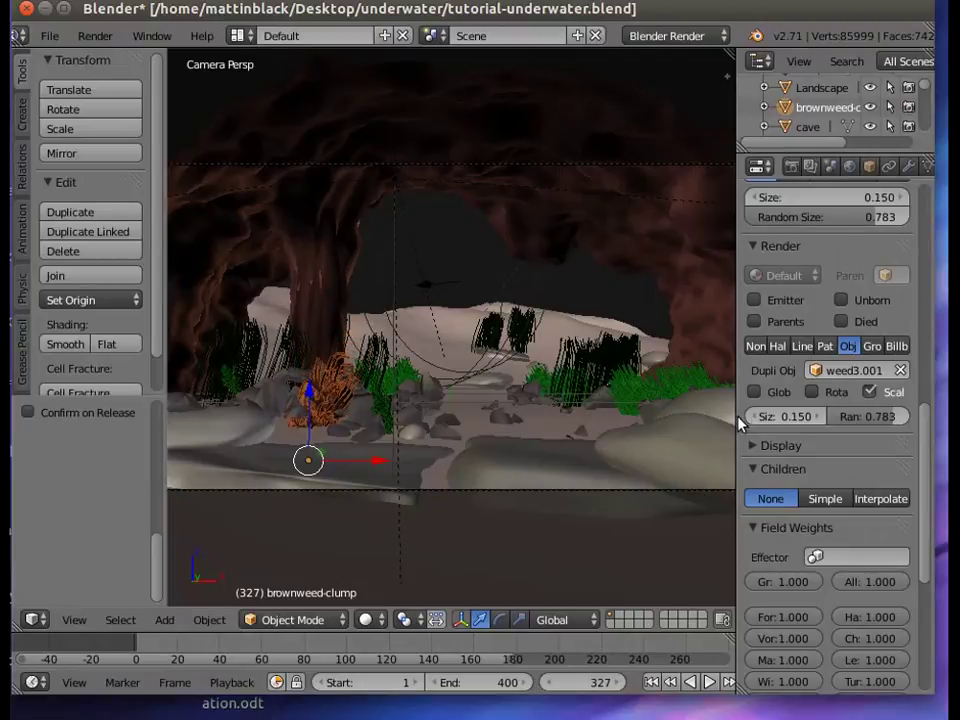
- Raise the brownweed-clump about 0.12 along global Z so its base sits on the sand by the rocks
key("g")
key("z")
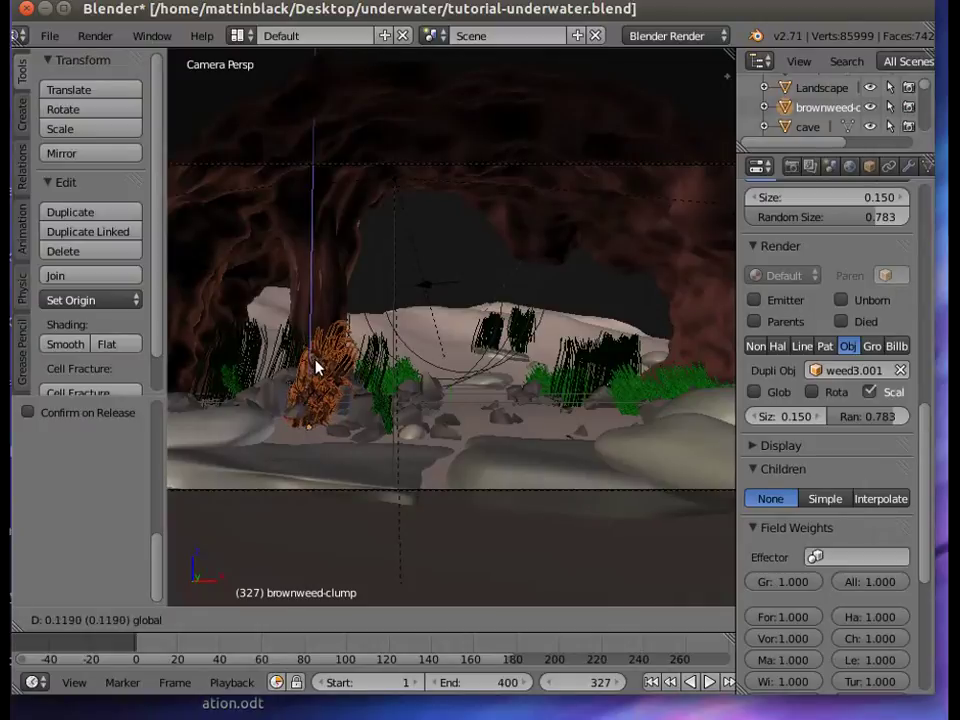
left_click(449, 390)
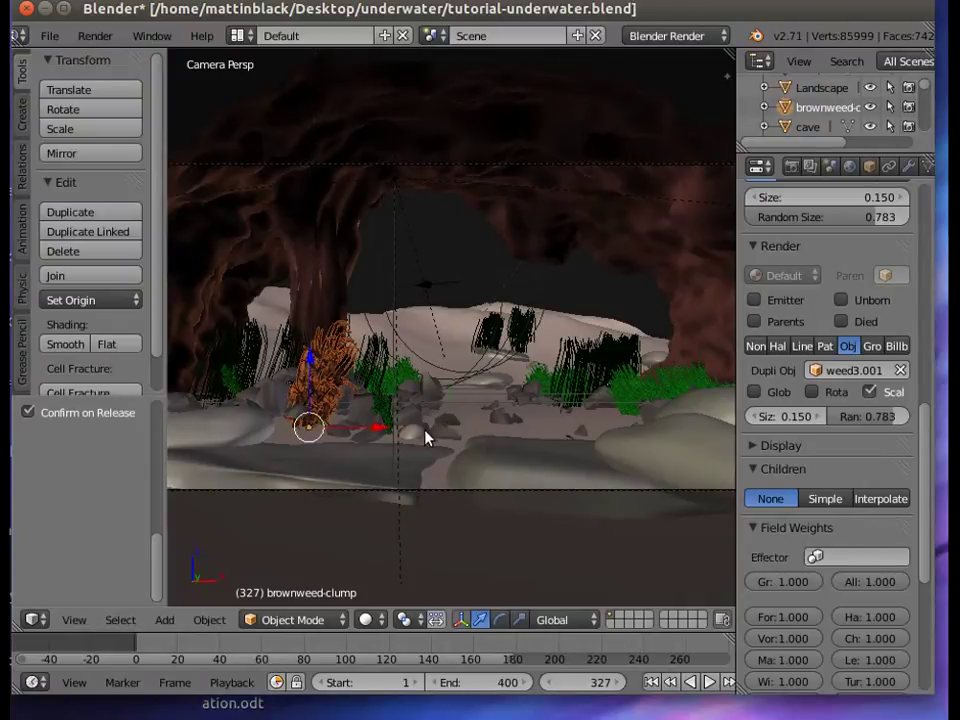
- Set the brownweed-clump's particle size to 0.060
left_click(754, 417)
left_click(754, 417)
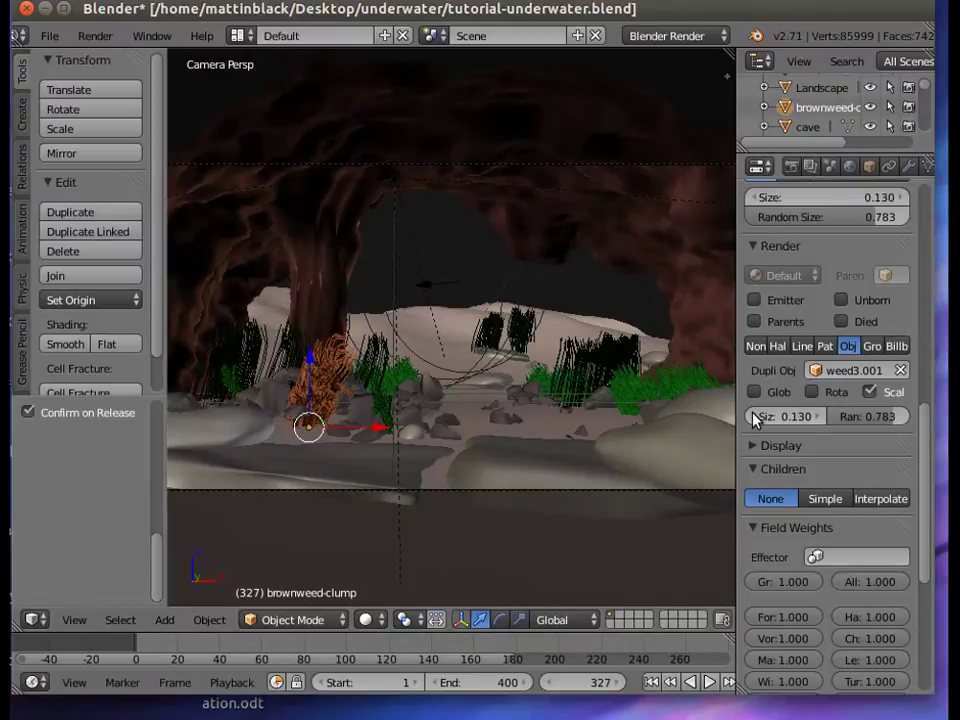
left_click(754, 417)
left_click(754, 417)
left_click(754, 417)
left_click(754, 417)
left_click(754, 417)
left_click(754, 417)
left_click(754, 417)
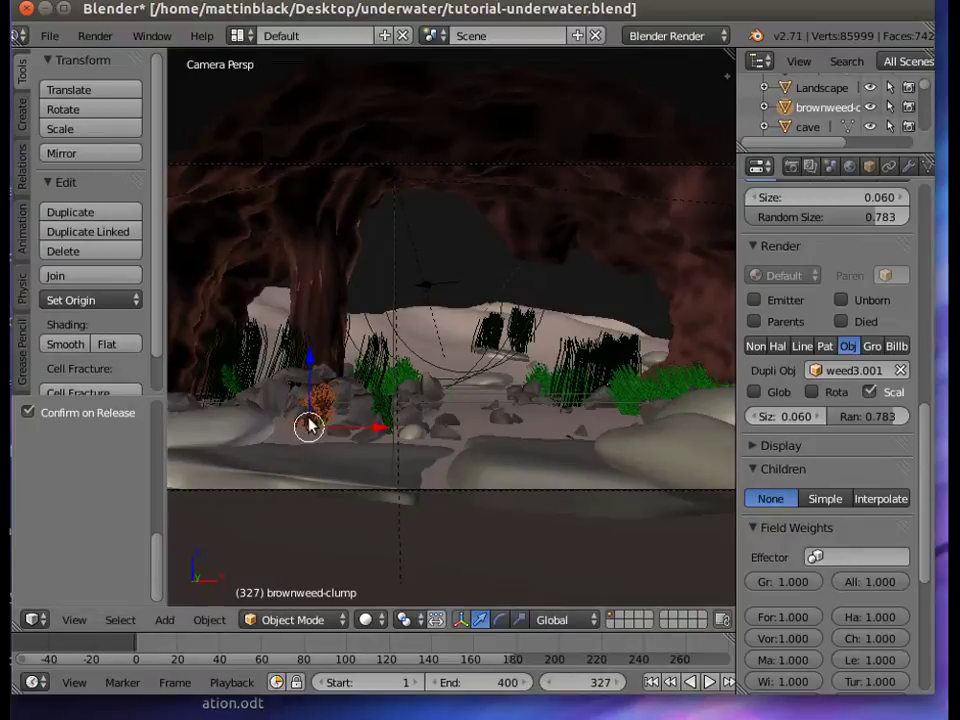
- Move the brownweed-clump along Y toward the camera and along X to the edge of the near smooth boulder
left_click_drag(318, 423, 510, 334)
key("y")
left_click_drag(351, 436, 298, 428)
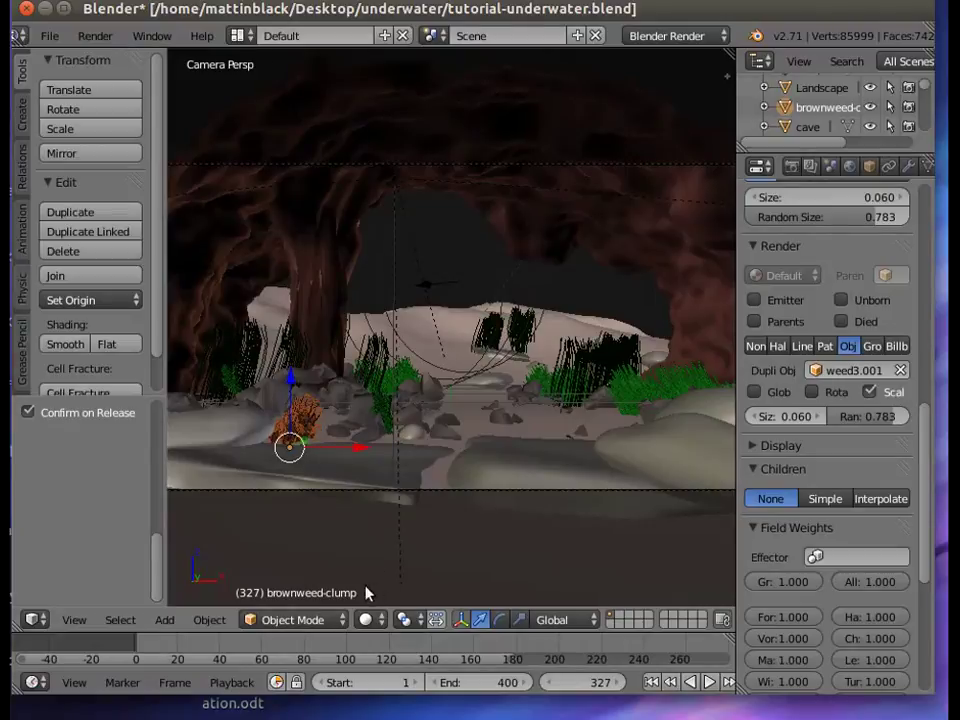
- Rotate the brownweed-clump about the Z axis at frame 121 and check its appearance at frame 137
left_click_drag(146, 645, 388, 662)
left_click(500, 620)
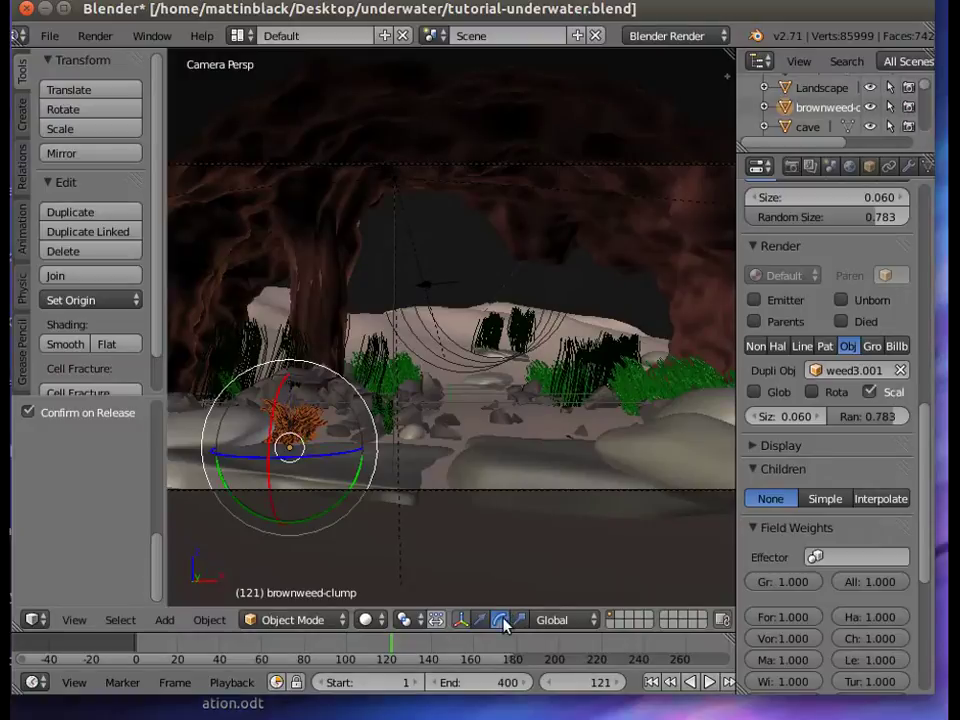
left_click_drag(332, 461, 266, 474)
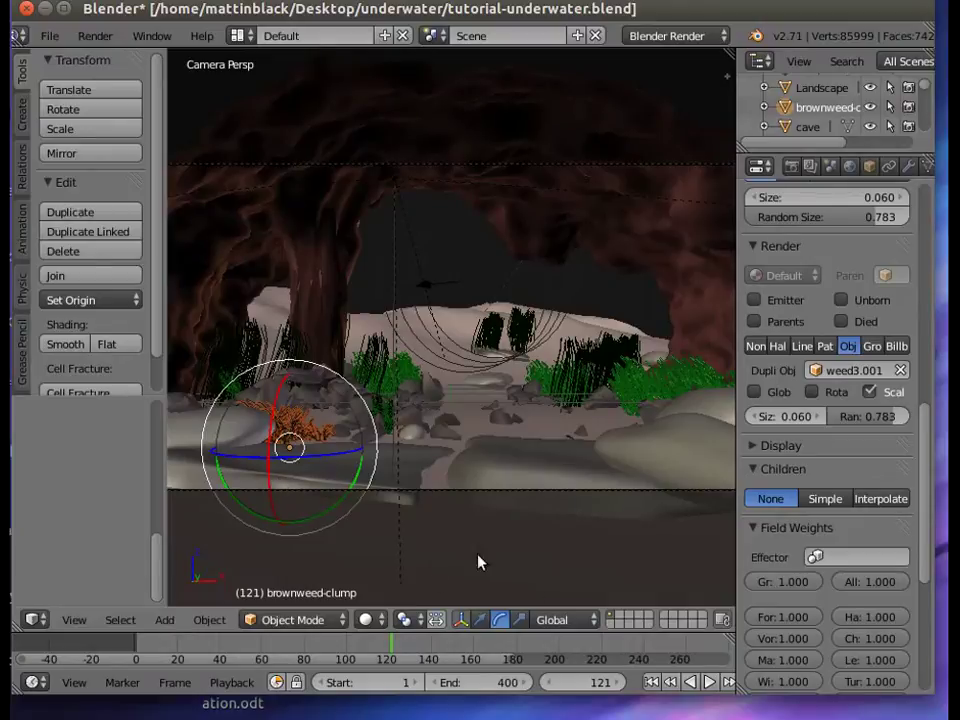
left_click_drag(404, 663, 426, 665)
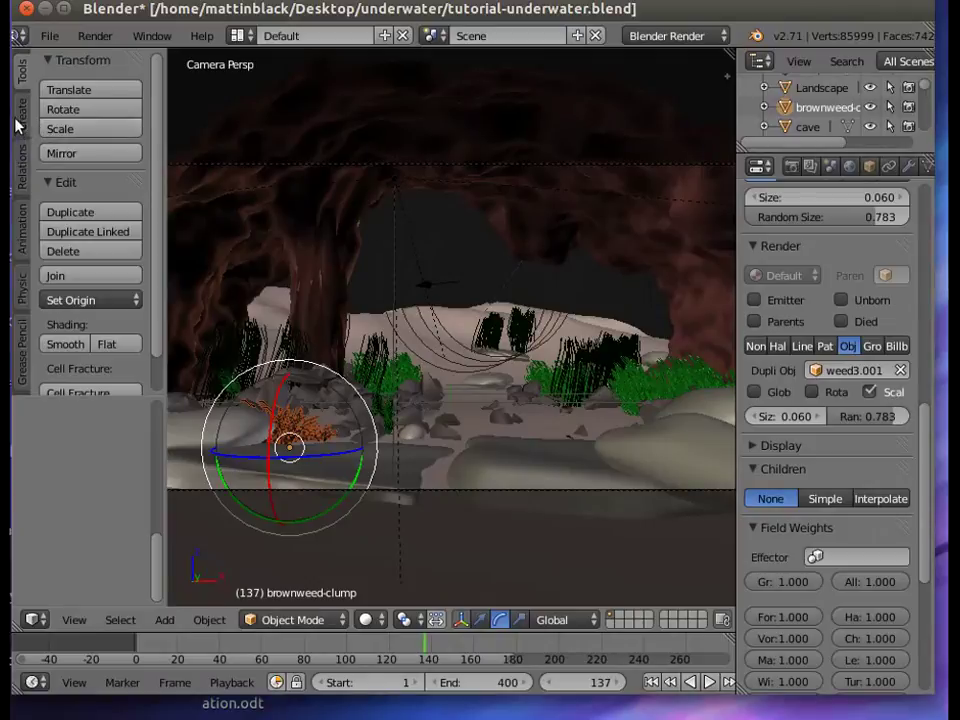
scroll(92, 198, "down", 2)
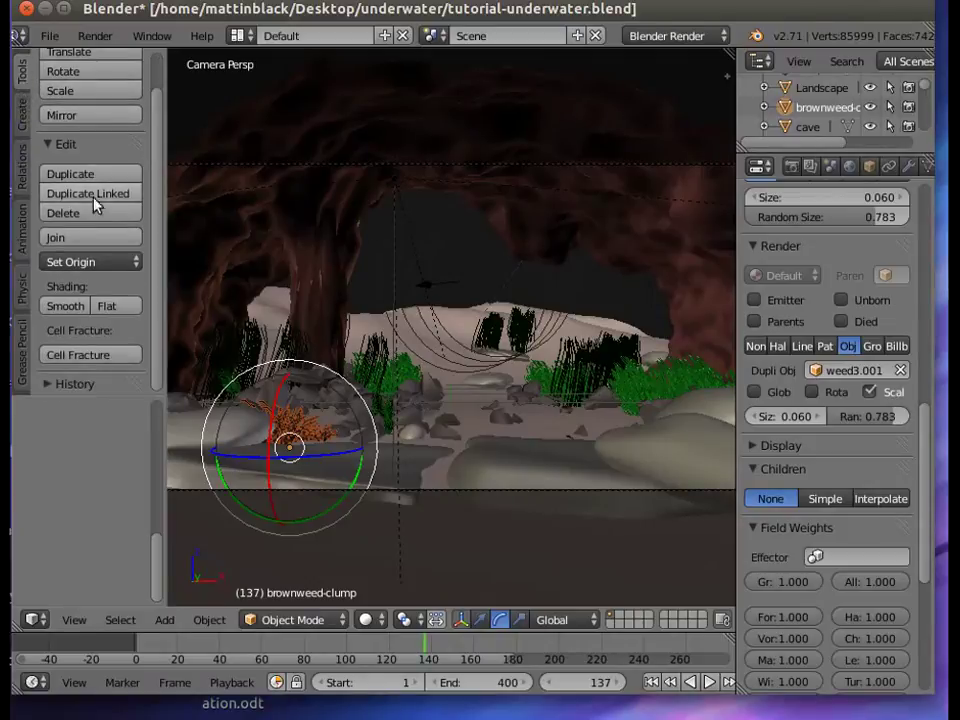
- Duplicate the brownweed-clump and move the copy along X to the far edge of the opposite near boulder
left_click(86, 176)
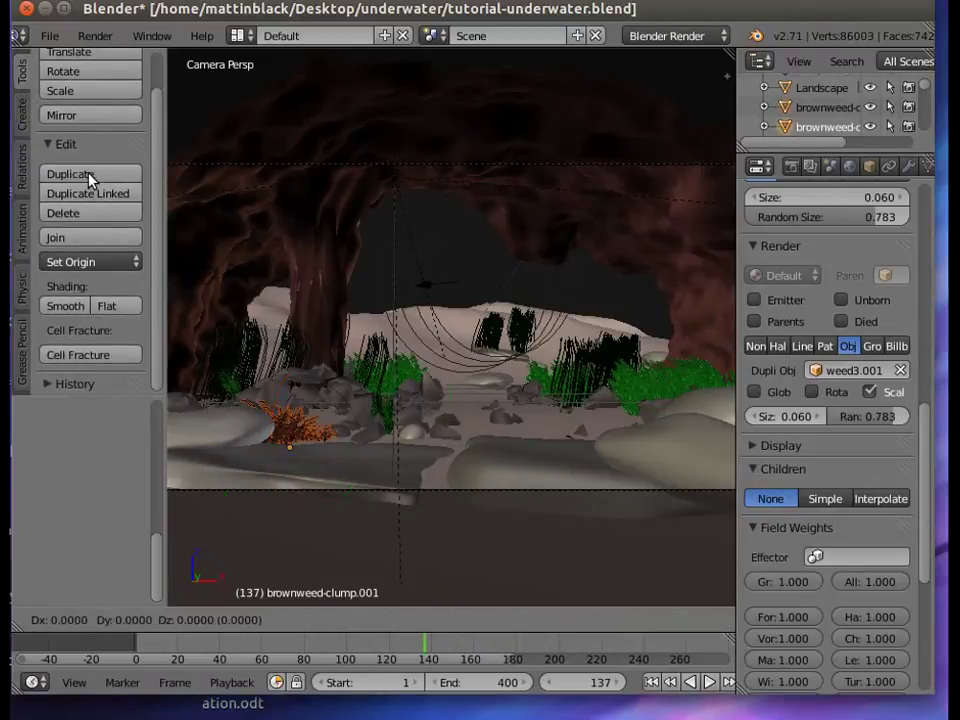
right_click(128, 181)
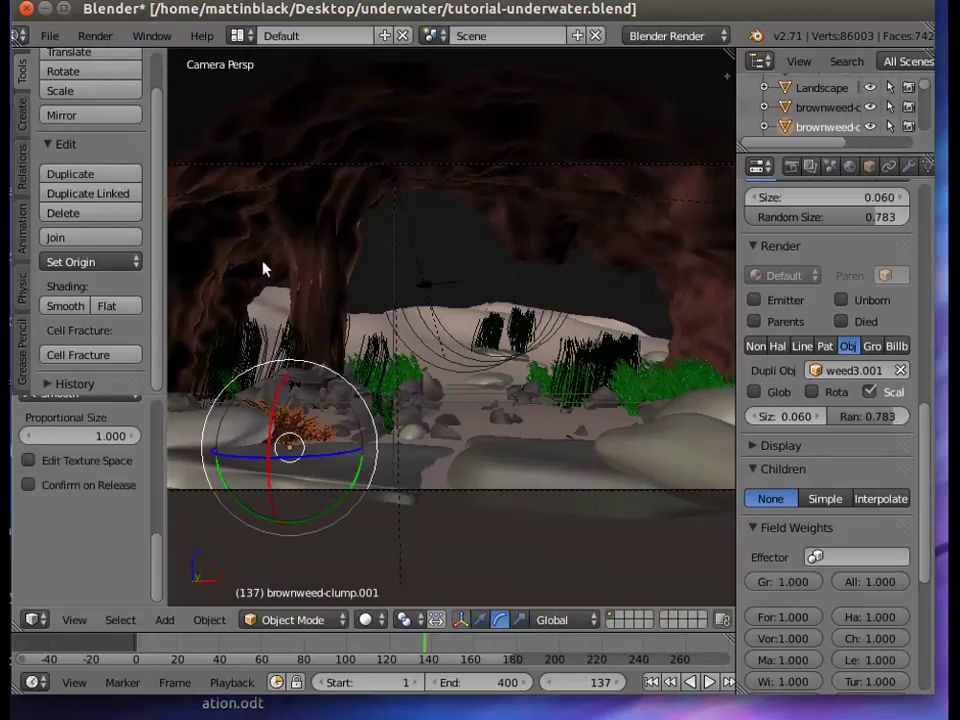
left_click(482, 620)
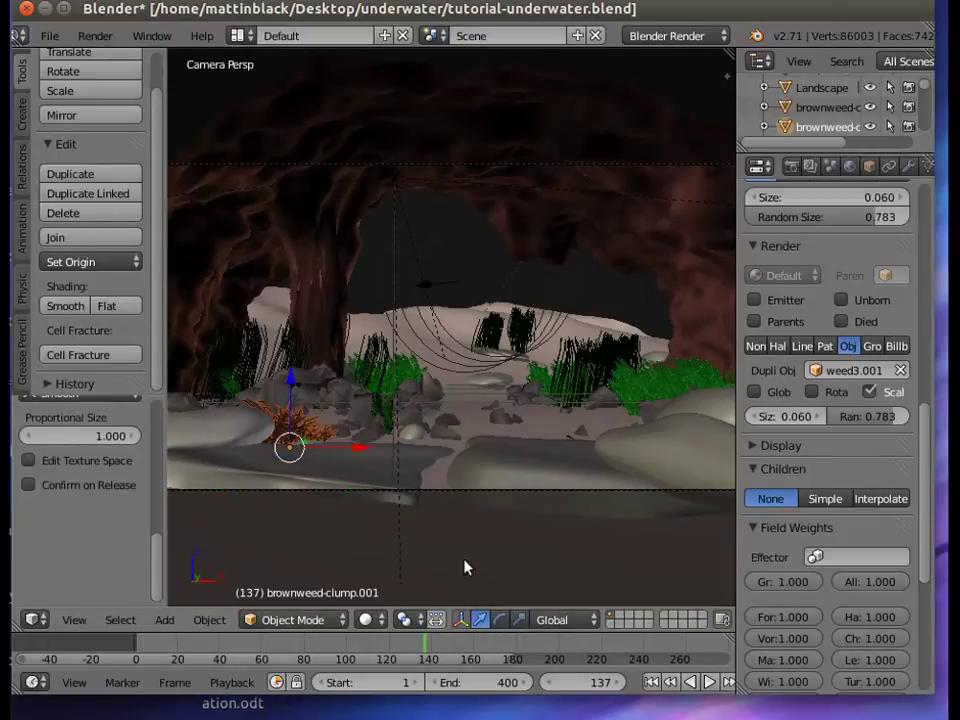
left_click_drag(366, 457, 604, 480)
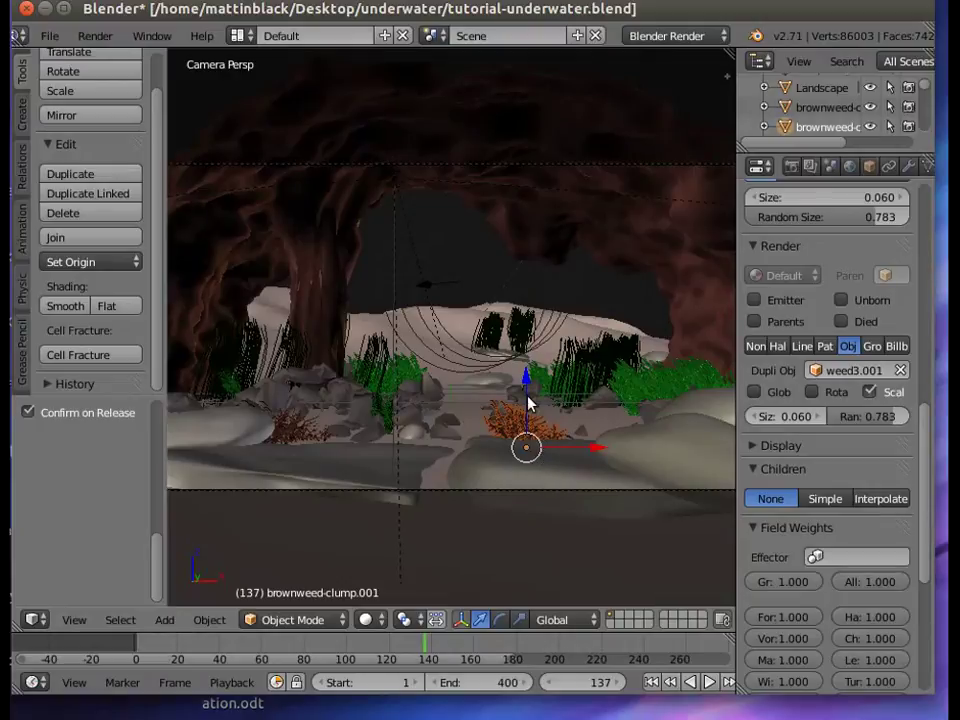
- Move the duplicated brownweed-clump slightly away from the camera along Y and nudge it along X behind the boulder
key("g")
key("y")
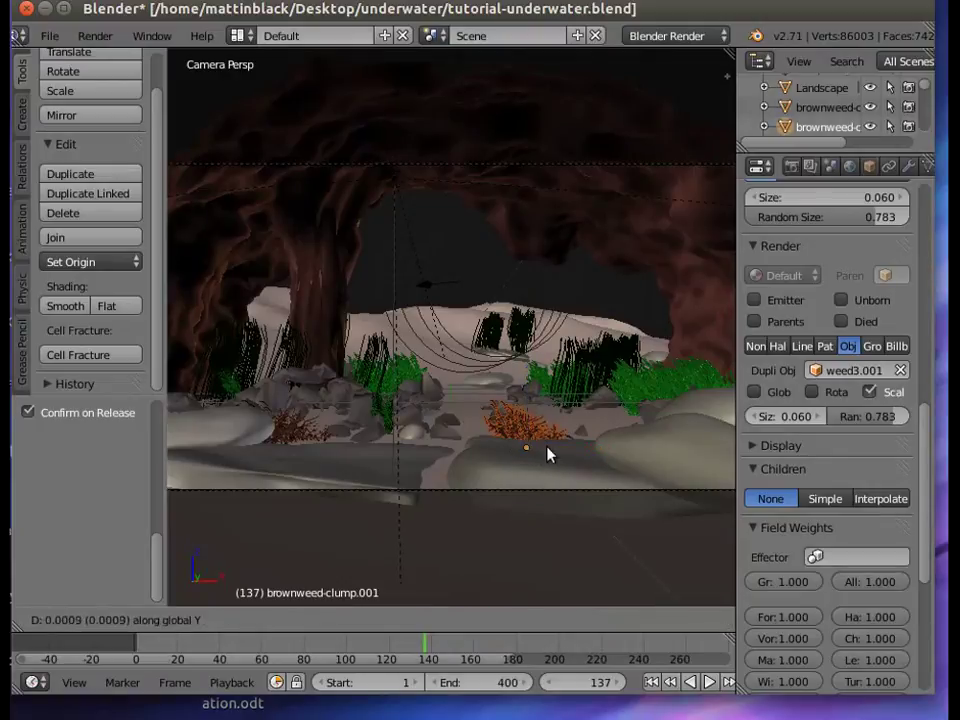
left_click(560, 483)
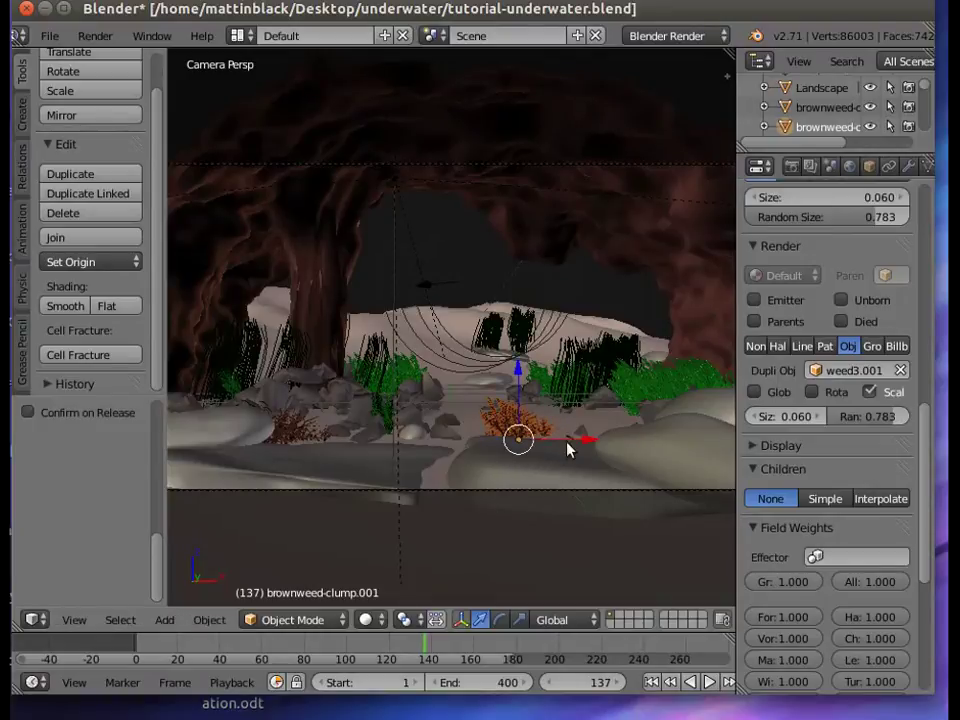
mouse_move(595, 447)
left_mouse_down()
mouse_move(609, 446)
mouse_move(600, 446)
left_mouse_up()
- Set the duplicated brownweed-clump's particle size to 0.070
left_click(818, 417)
left_click(818, 417)
left_click(818, 417)
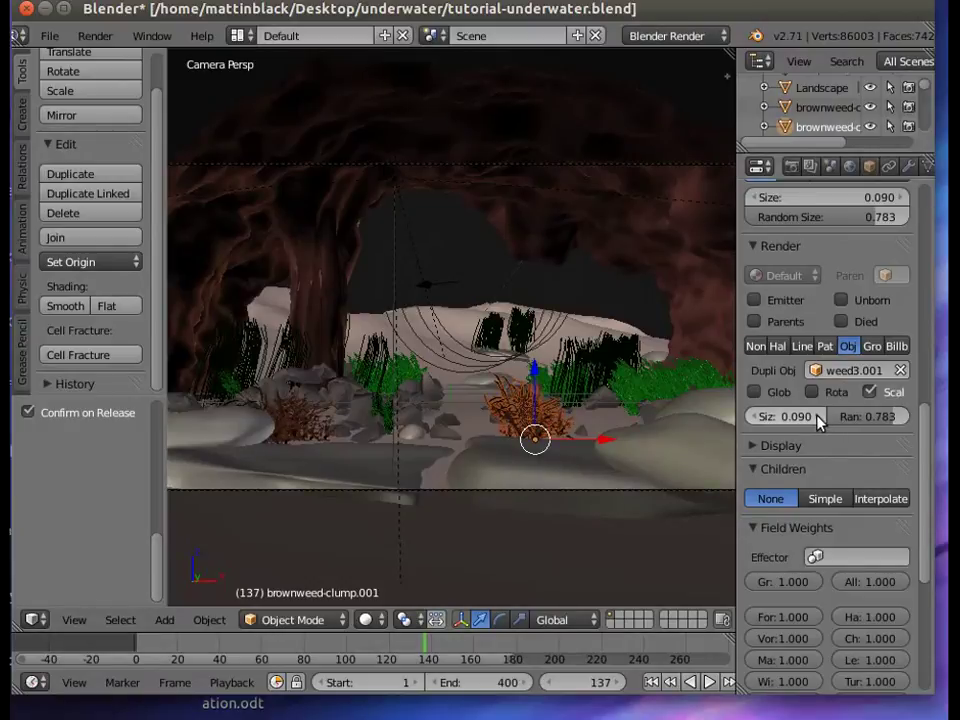
left_click(757, 417)
left_click(757, 417)
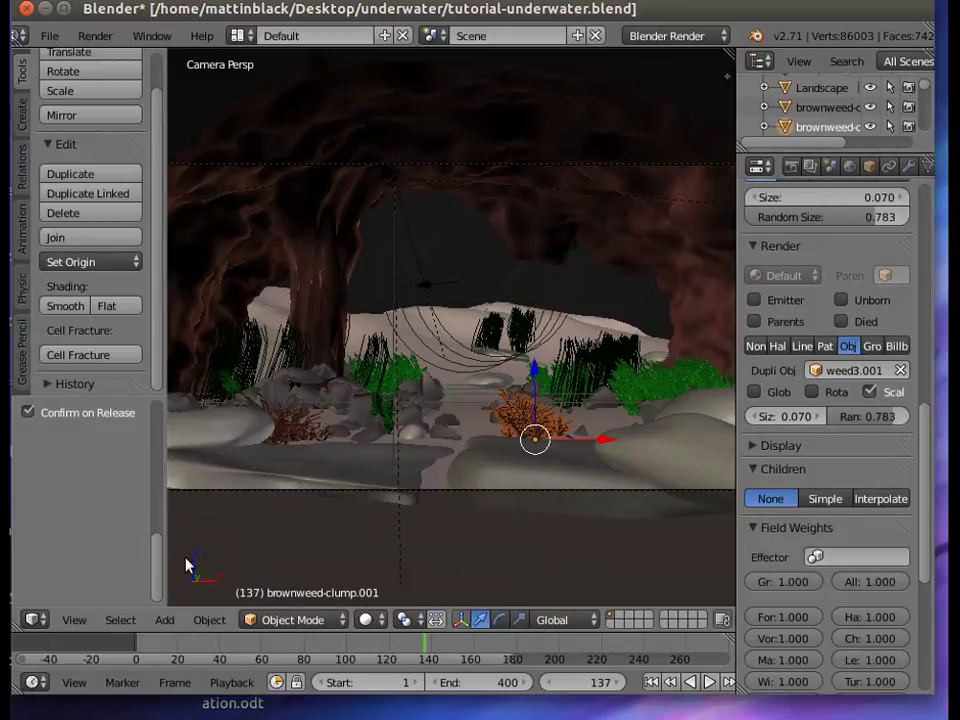
- Make the duplicated brownweed-clump single user for Object & Data, applied to the selected objects
left_click(200, 621)
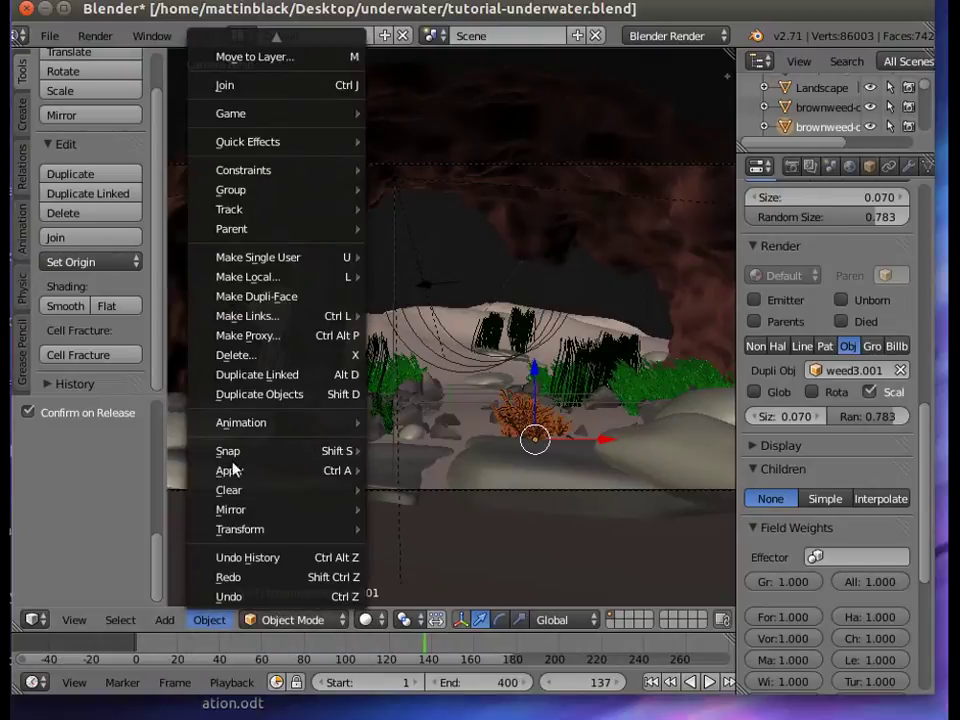
mouse_move(300, 259)
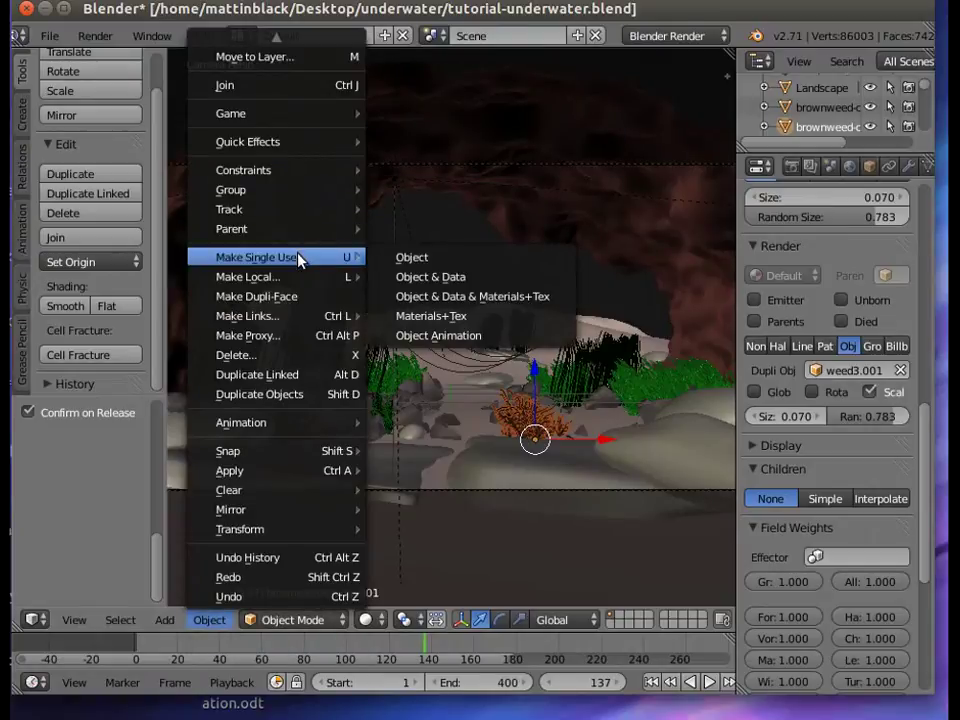
left_click(435, 277)
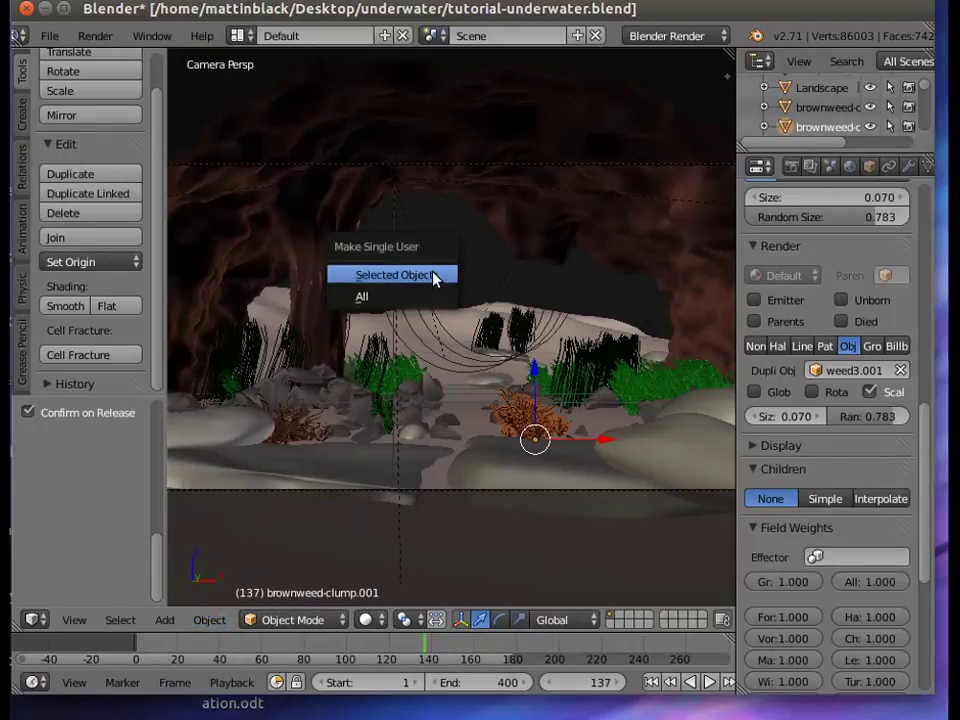
left_click(435, 277)
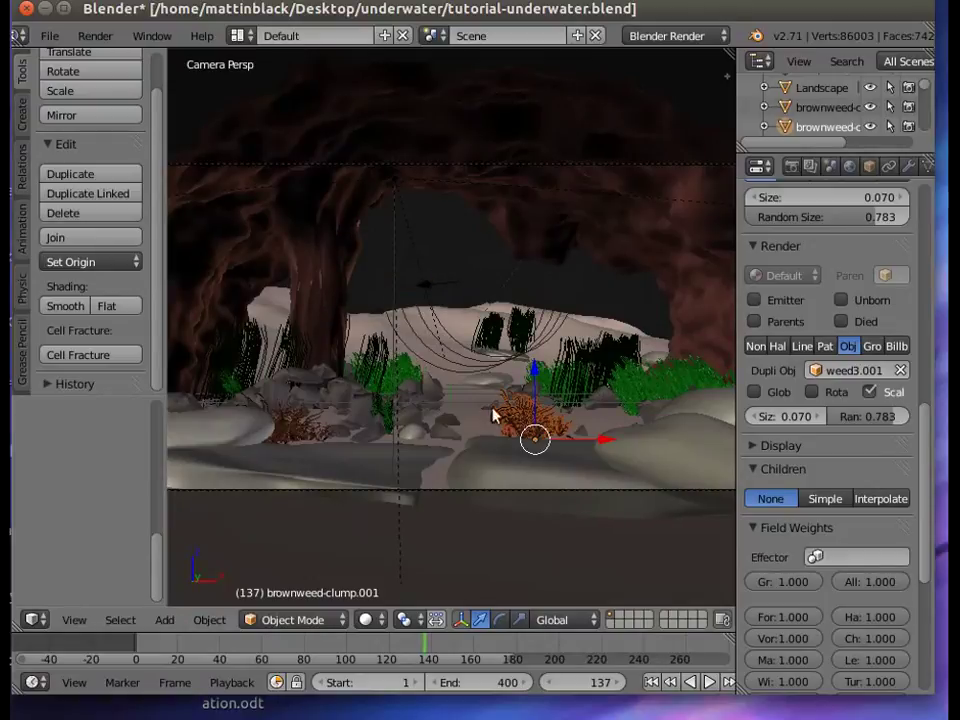
- Try out larger particle sizes on the duplicated brownweed-clump and set it to 0.080
left_click_drag(820, 416, 818, 416)
left_click(820, 416)
left_click(820, 416)
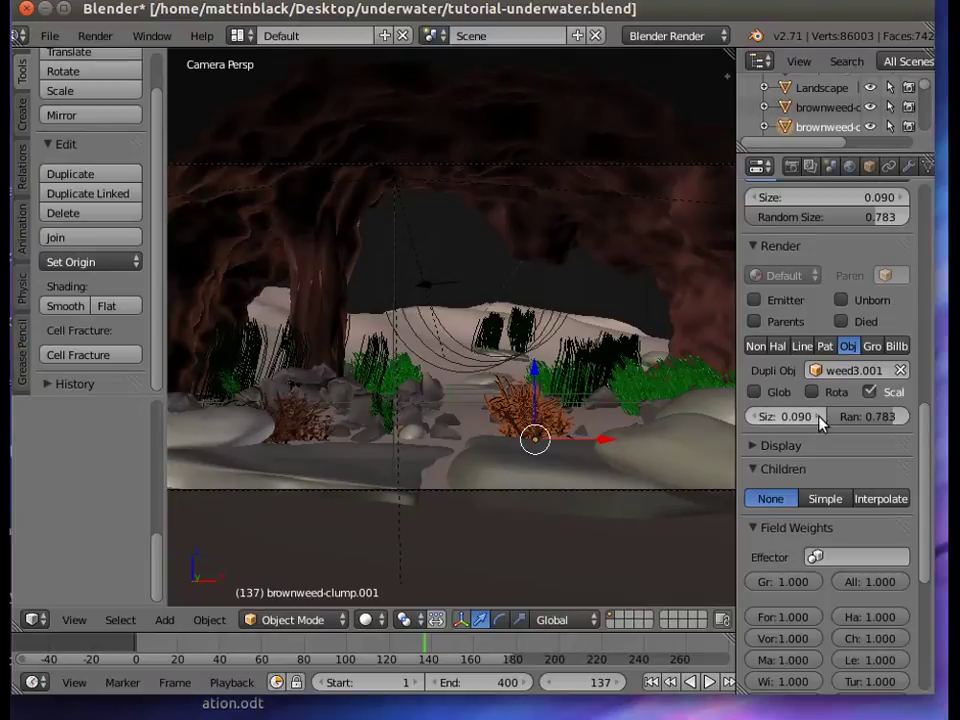
left_click(820, 416)
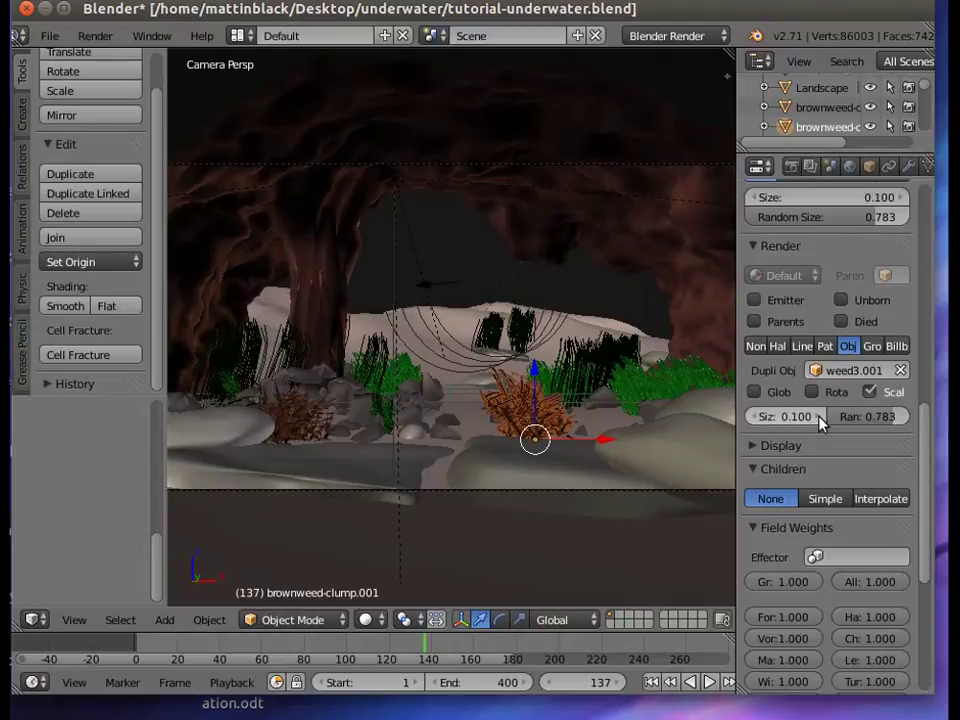
left_click(754, 416)
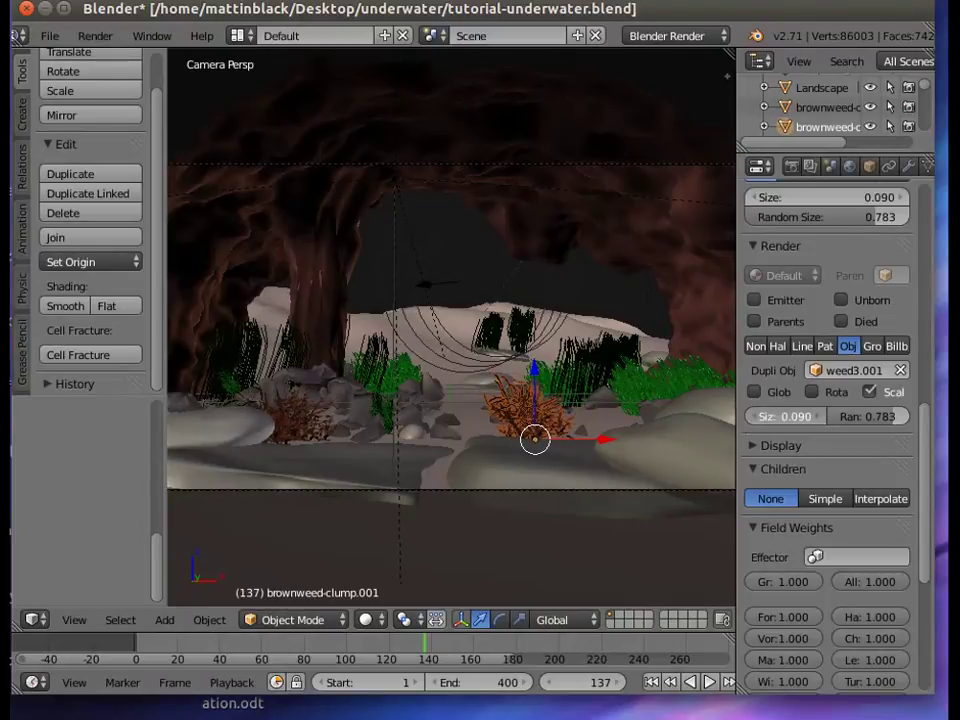
- Make the duplicated brownweed-clump single user for Object & Data & Materials+Tex, applied to the selected objects
right_click(518, 420)
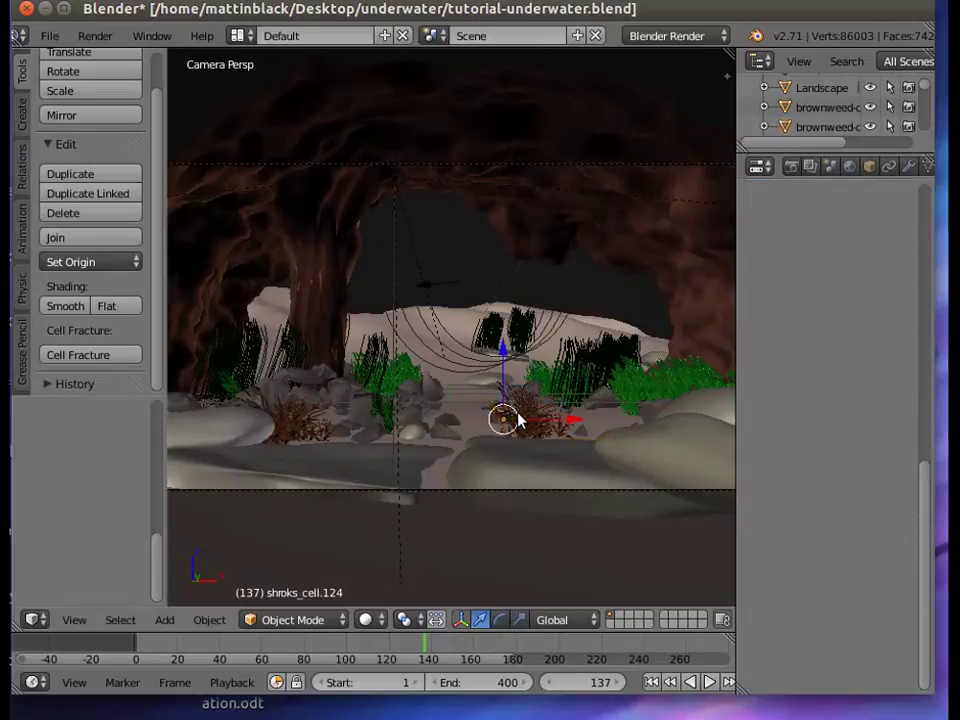
right_click(531, 432)
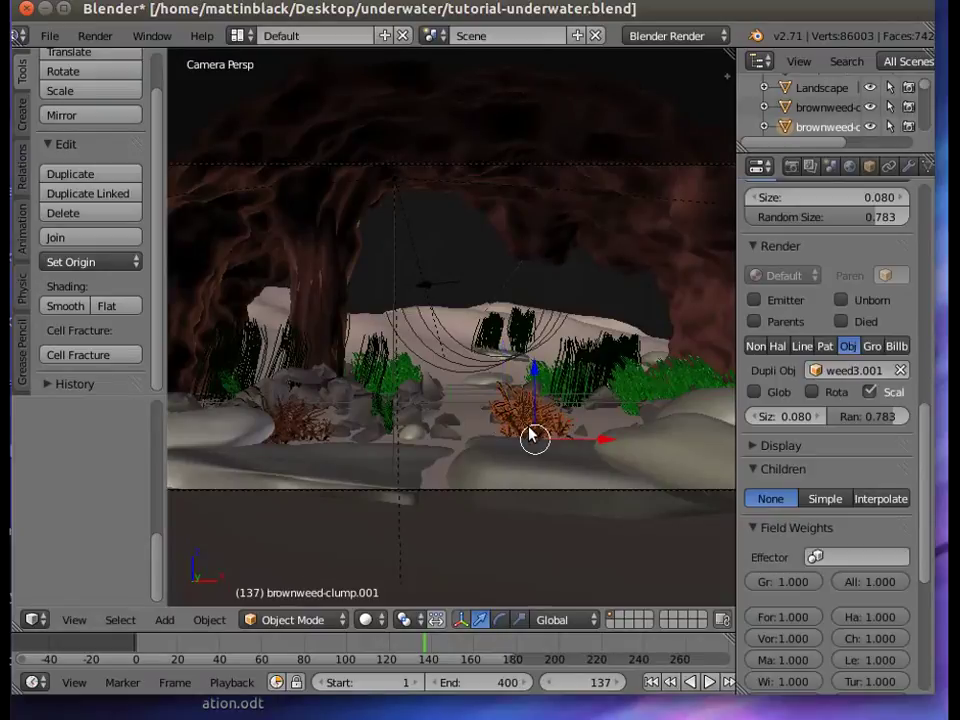
left_click(205, 622)
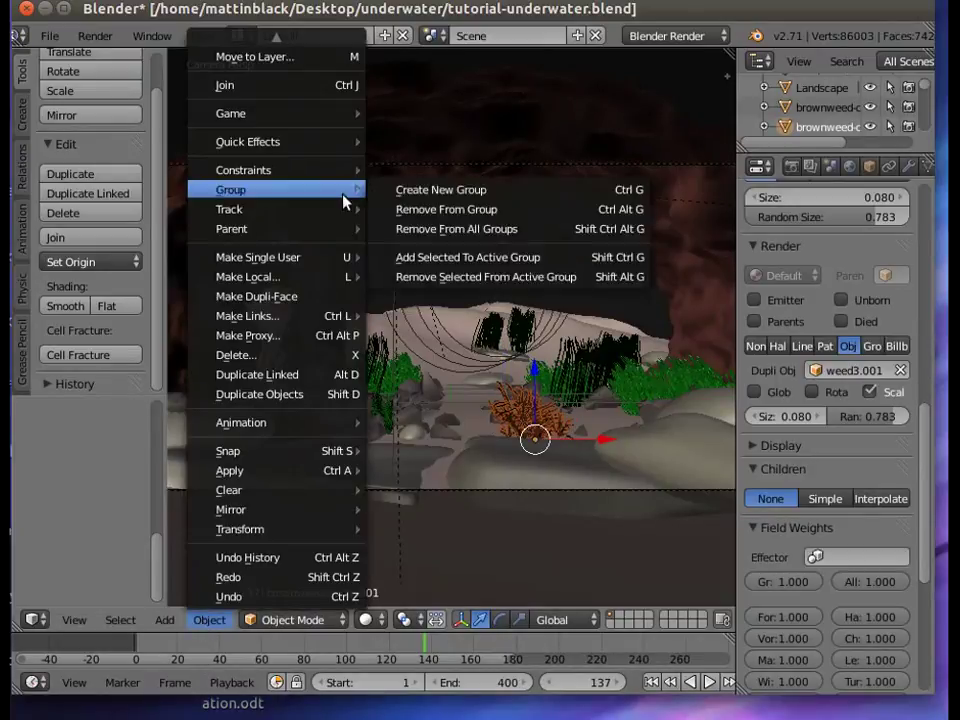
mouse_move(330, 257)
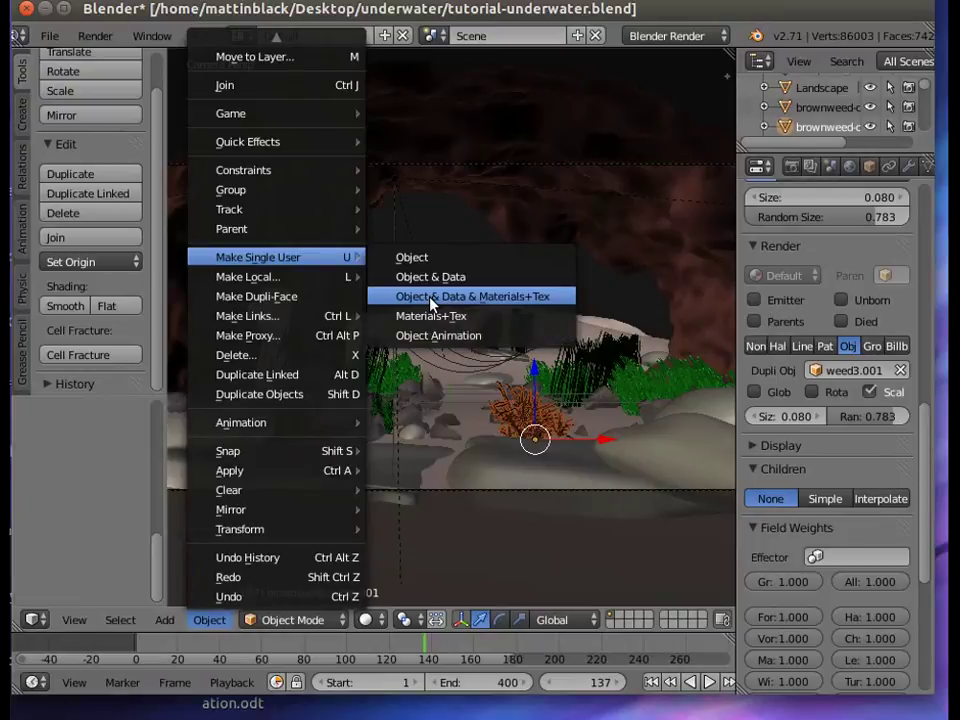
left_click(432, 302)
left_click(436, 302)
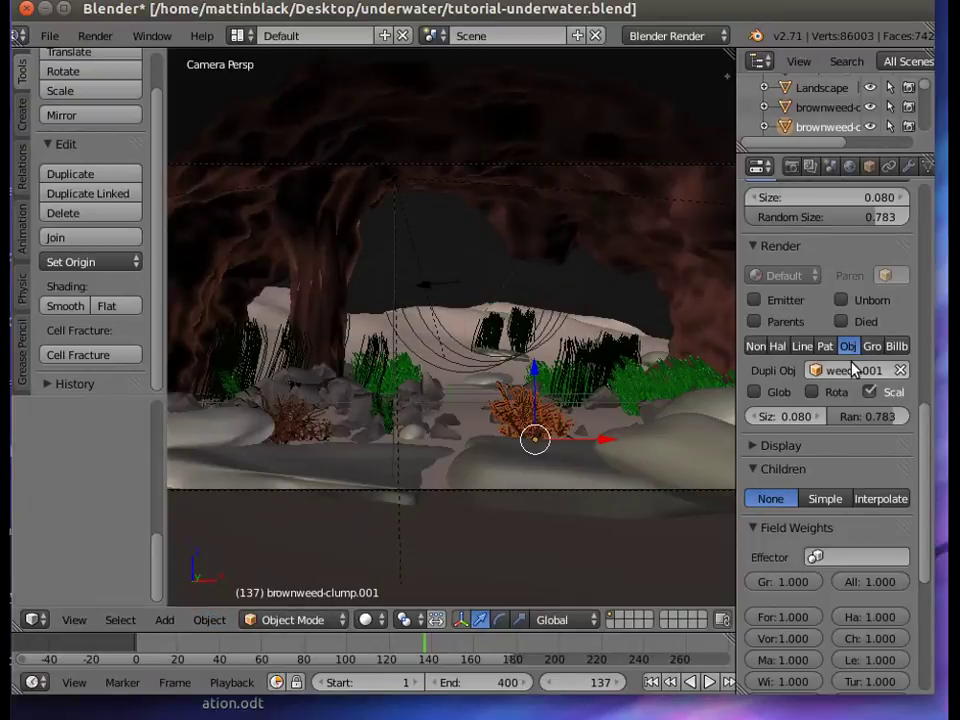
- Check the original brownweed-clump's particle size against the duplicate's and reselect the duplicated clump
right_click(293, 425)
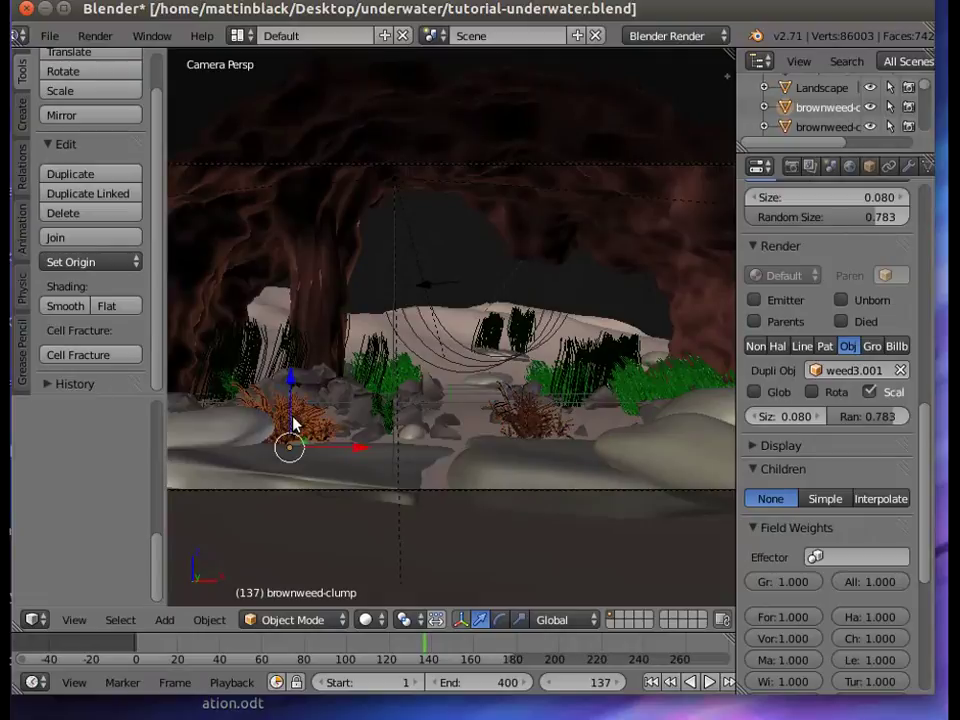
right_click(535, 433)
right_click(535, 432)
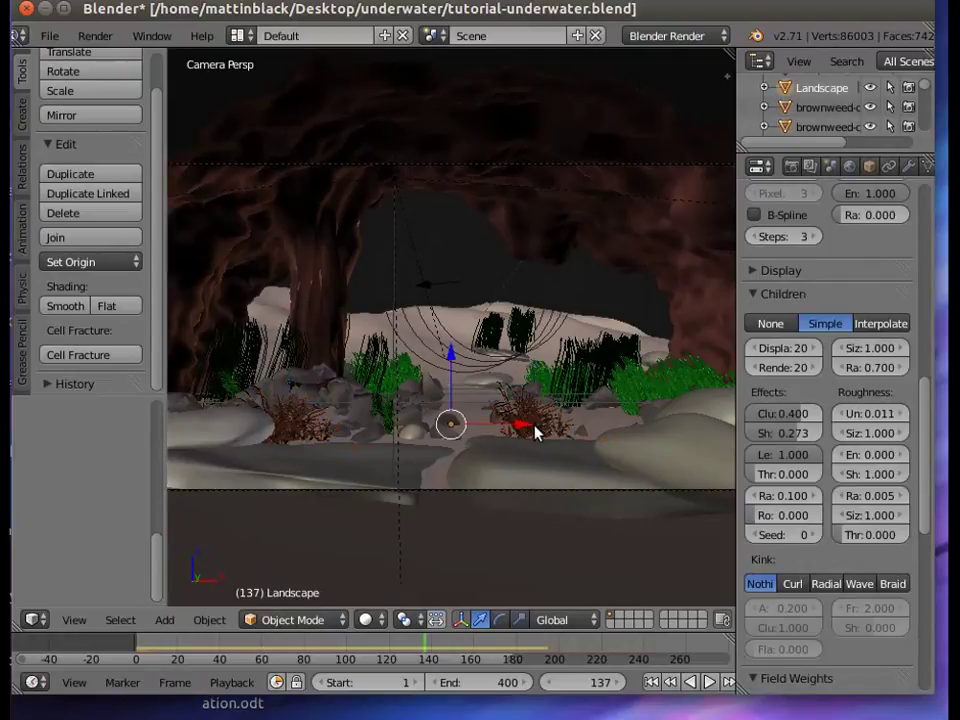
right_click(535, 432)
right_click(535, 432)
right_click(535, 434)
right_click(535, 435)
right_click(536, 436)
right_click(535, 437)
right_click(534, 439)
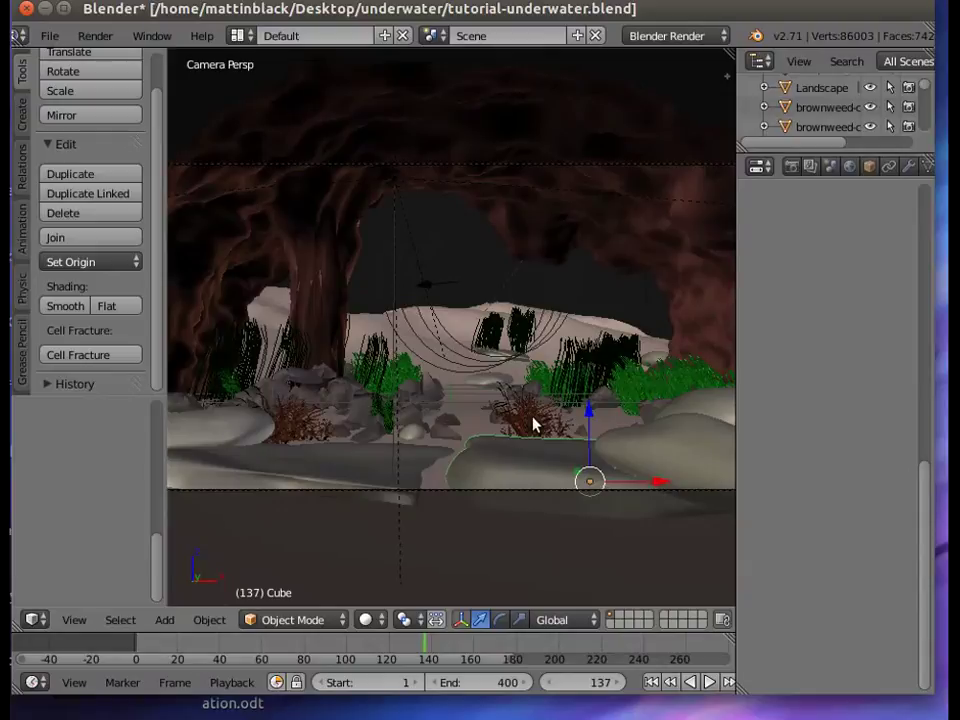
right_click(534, 425)
right_click(534, 425)
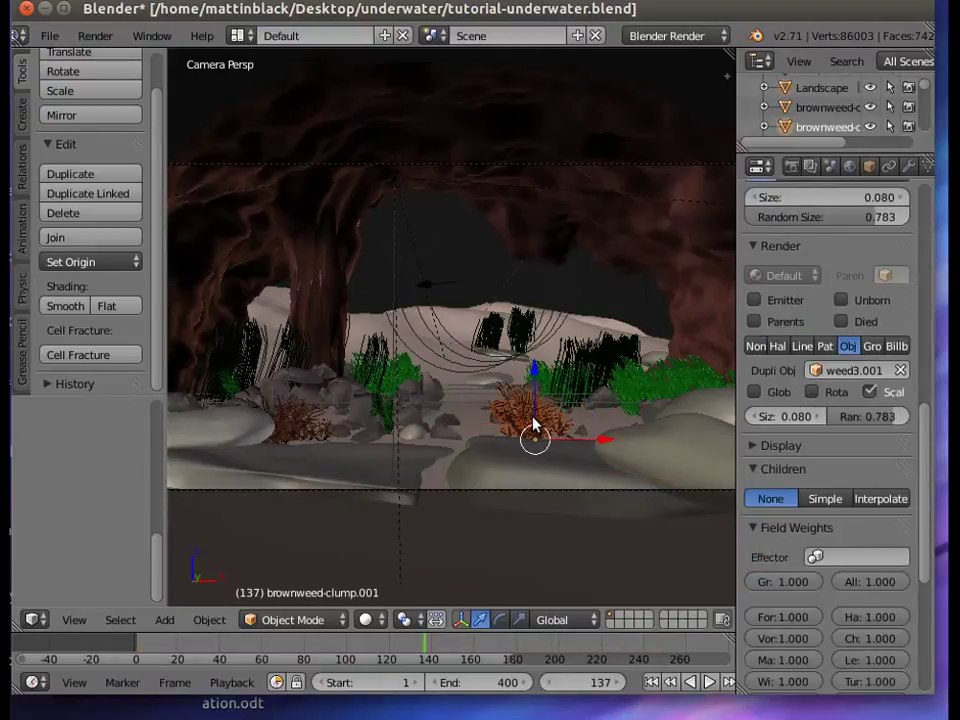
- Set the particle size shared by both brownweed-clumps to 0.090
left_click(815, 417)
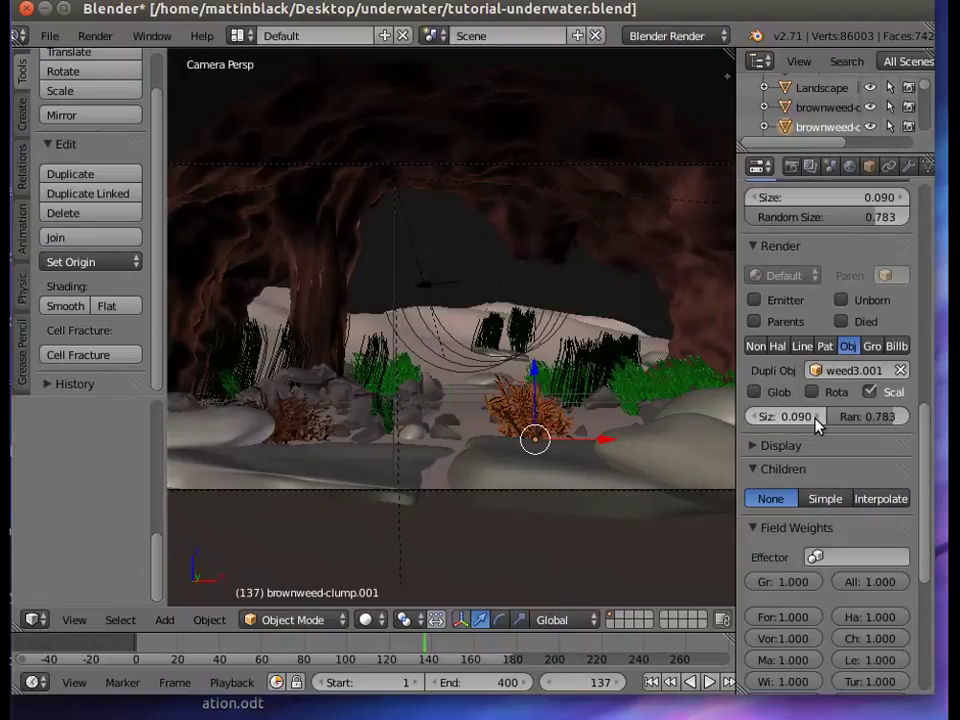
left_click(815, 417)
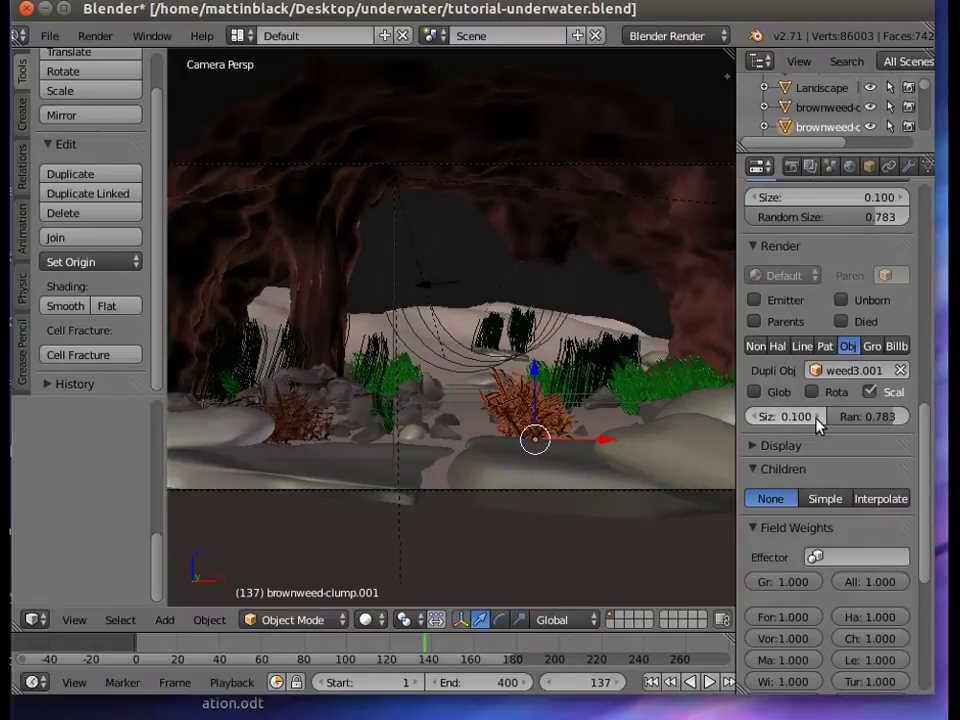
left_click(753, 417)
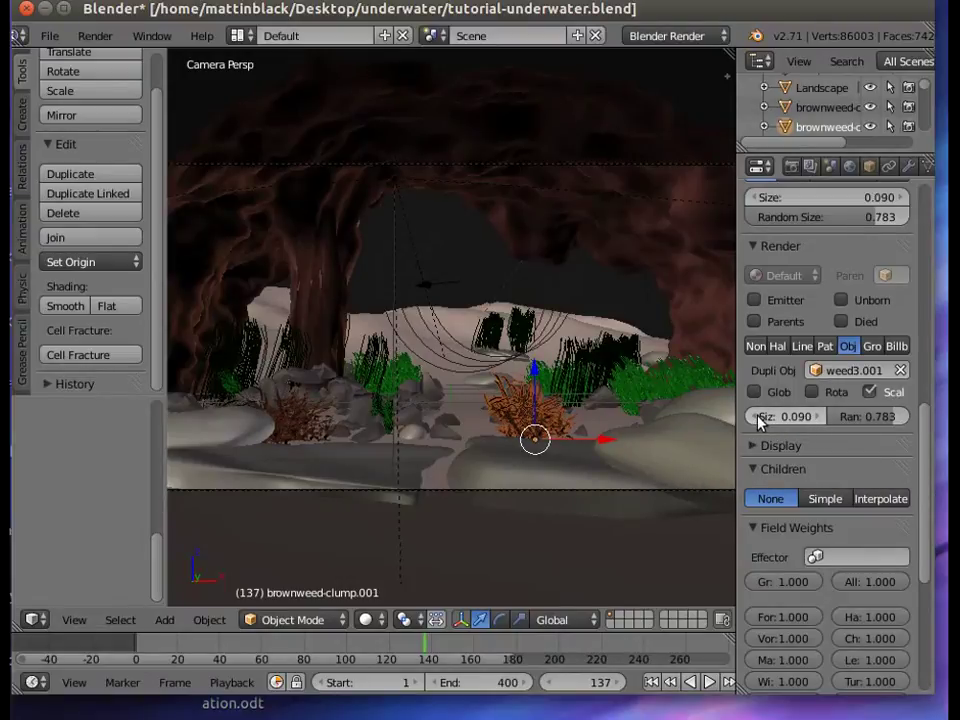
left_click(760, 417)
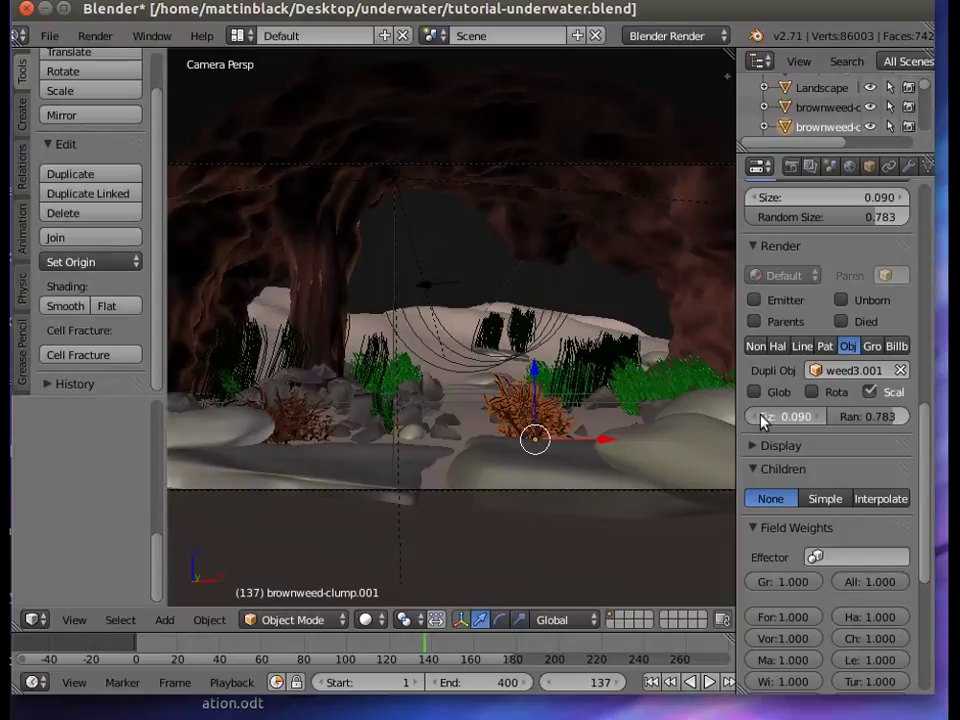
left_click(819, 421)
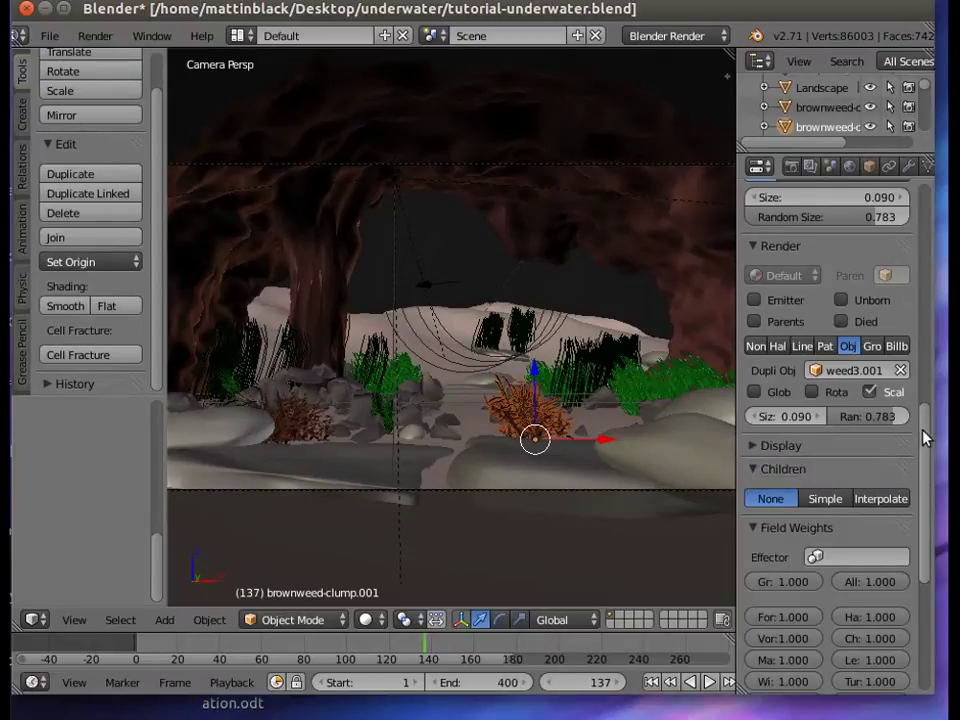
- Give the duplicated brownweed-clump its own copy of the ParticleSettings.002 particle settings
scroll(921, 379, "up", 2)
left_click_drag(921, 379, 903, 197)
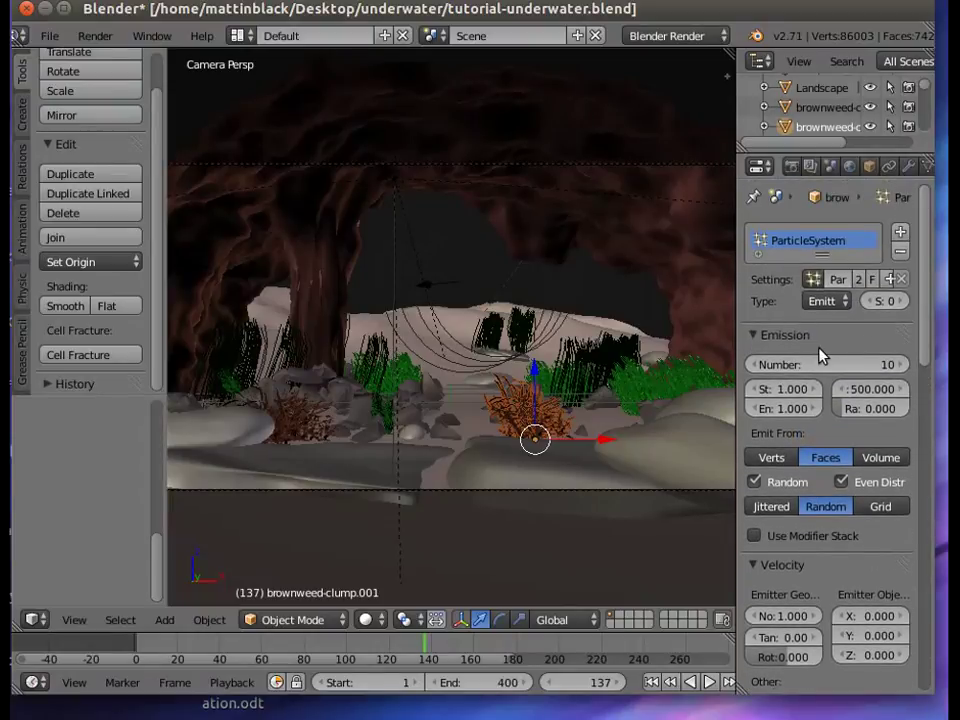
left_click(808, 279)
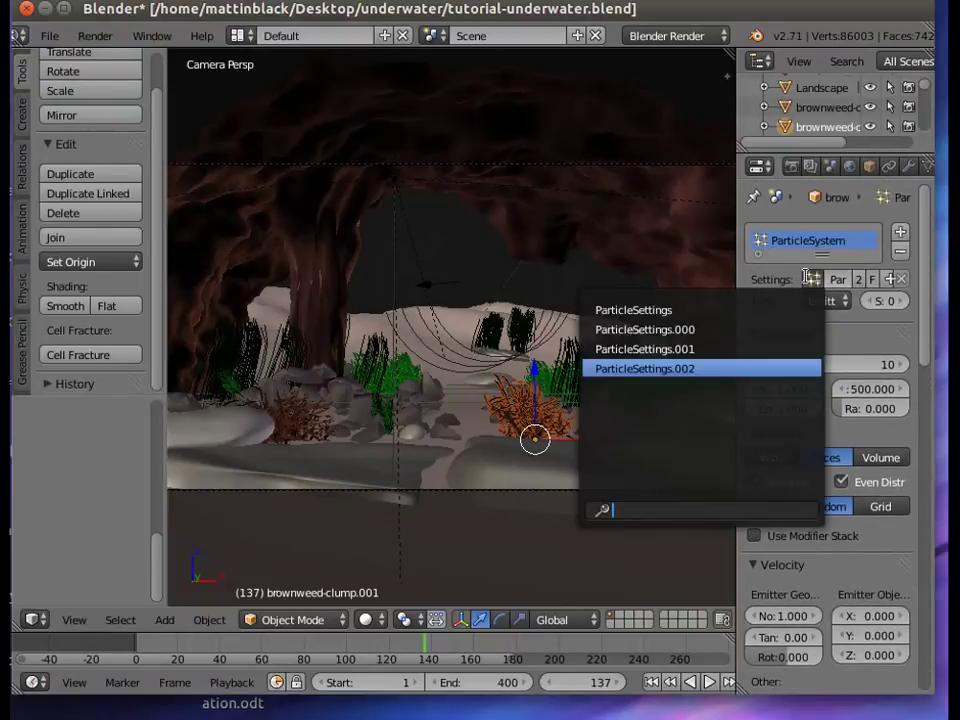
left_click(716, 369)
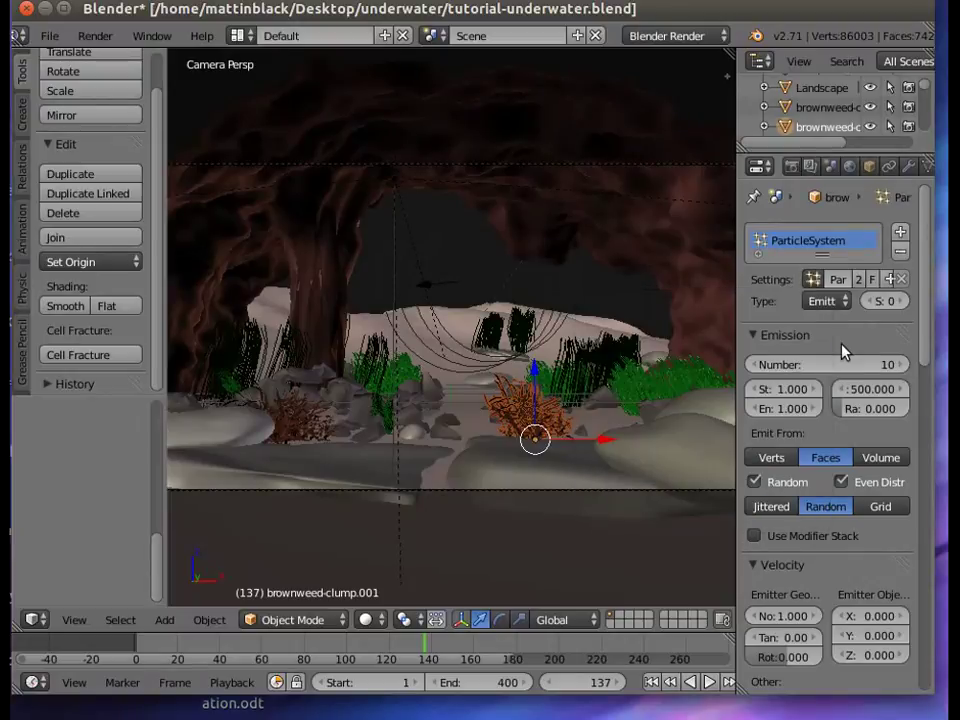
left_click(889, 279)
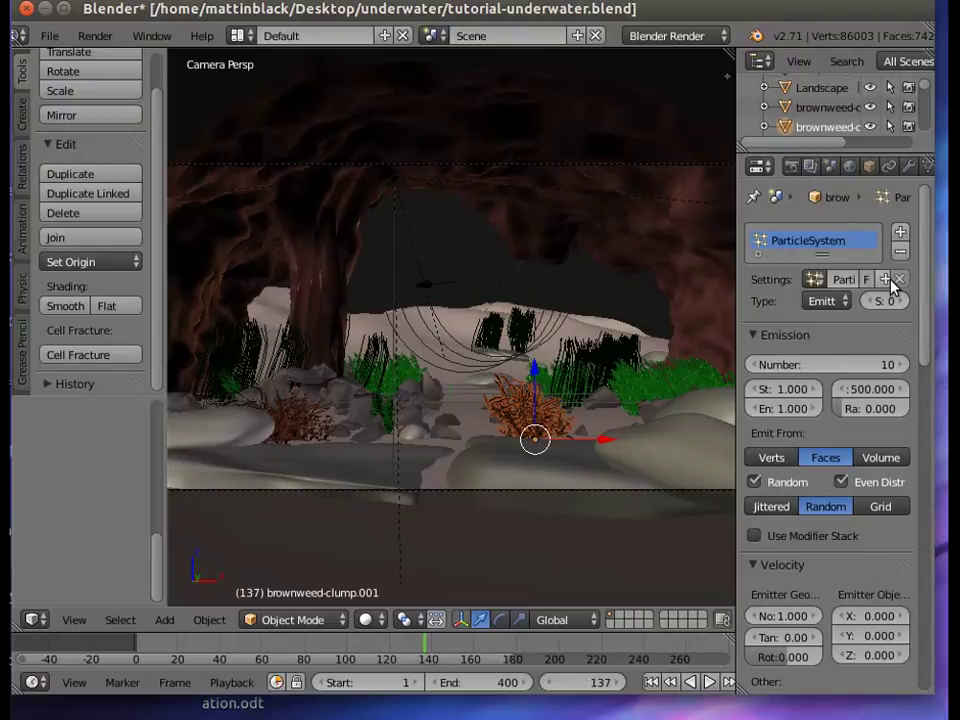
left_click(814, 279)
- Set the duplicated brownweed-clump's particle size to 0.110 in its physics settings
scroll(831, 546, "down", 5)
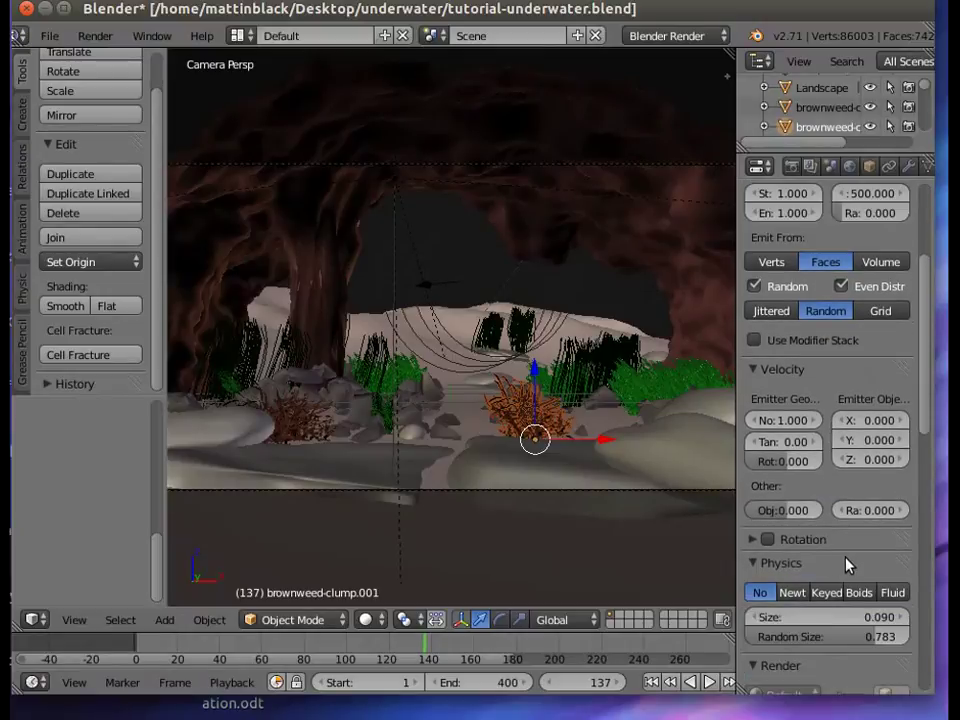
left_click(901, 623)
left_click(901, 623)
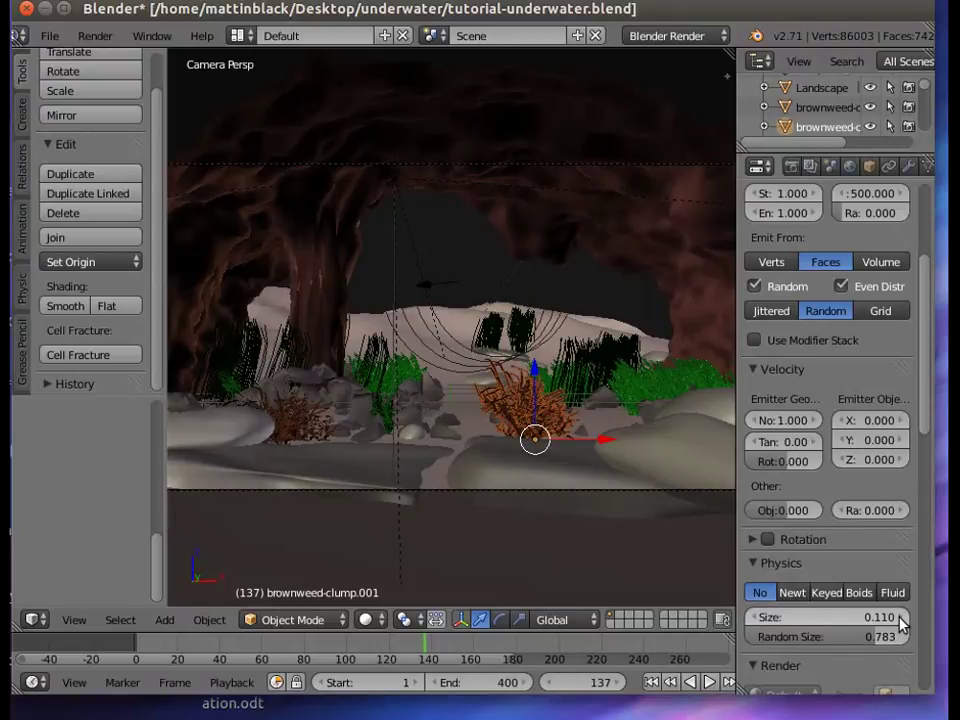
- Set the duplicated brownweed-clump's particle size to 0.120 and scale the clump object down slightly
left_click(901, 623)
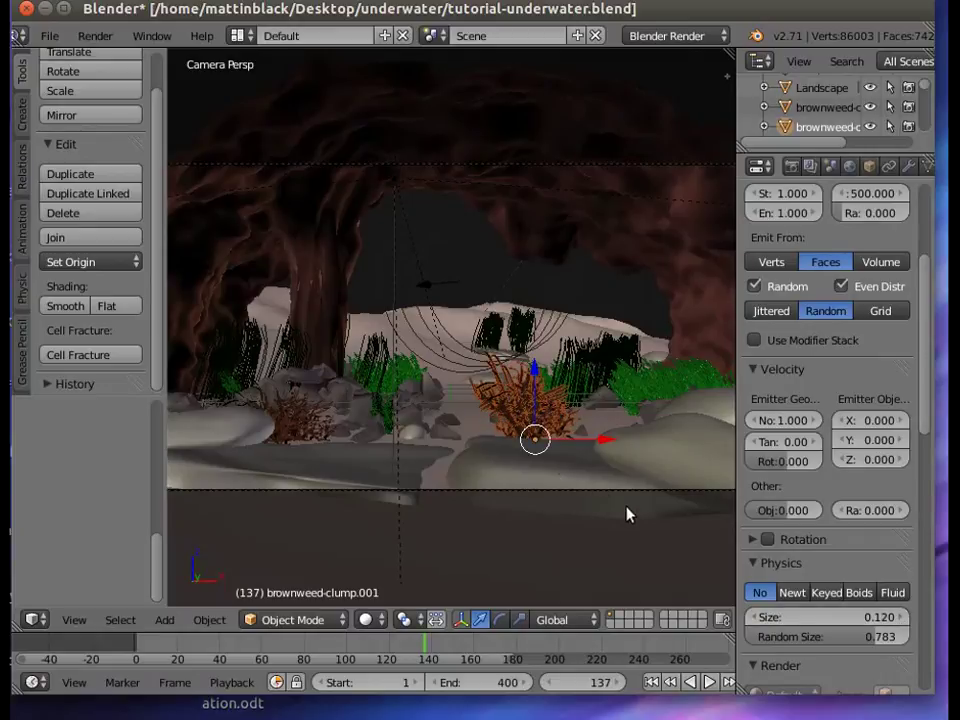
key("s")
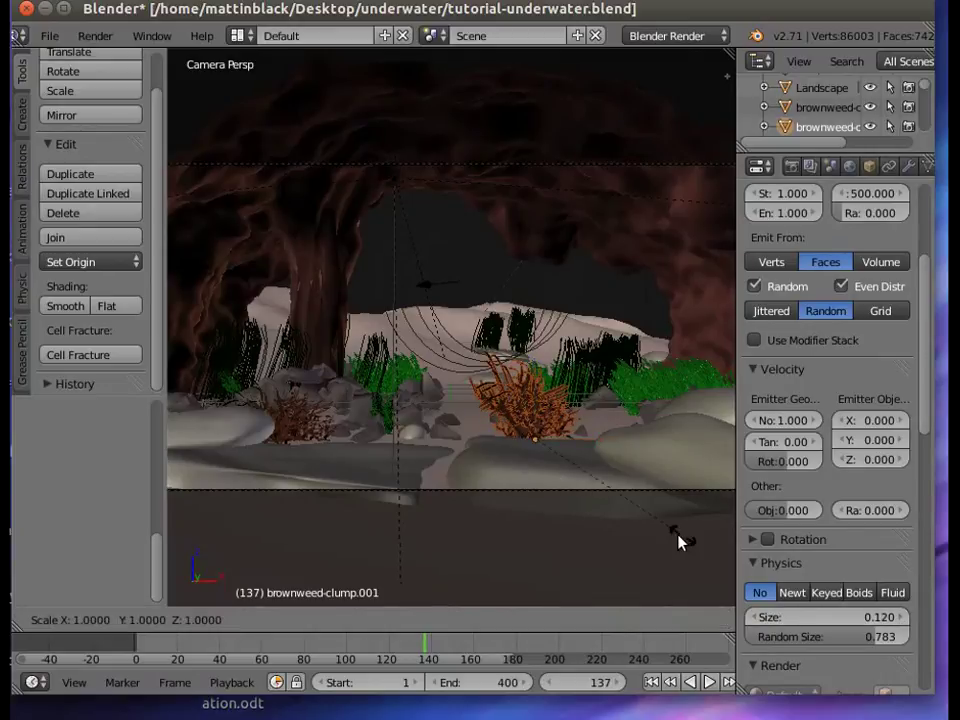
left_click(622, 510)
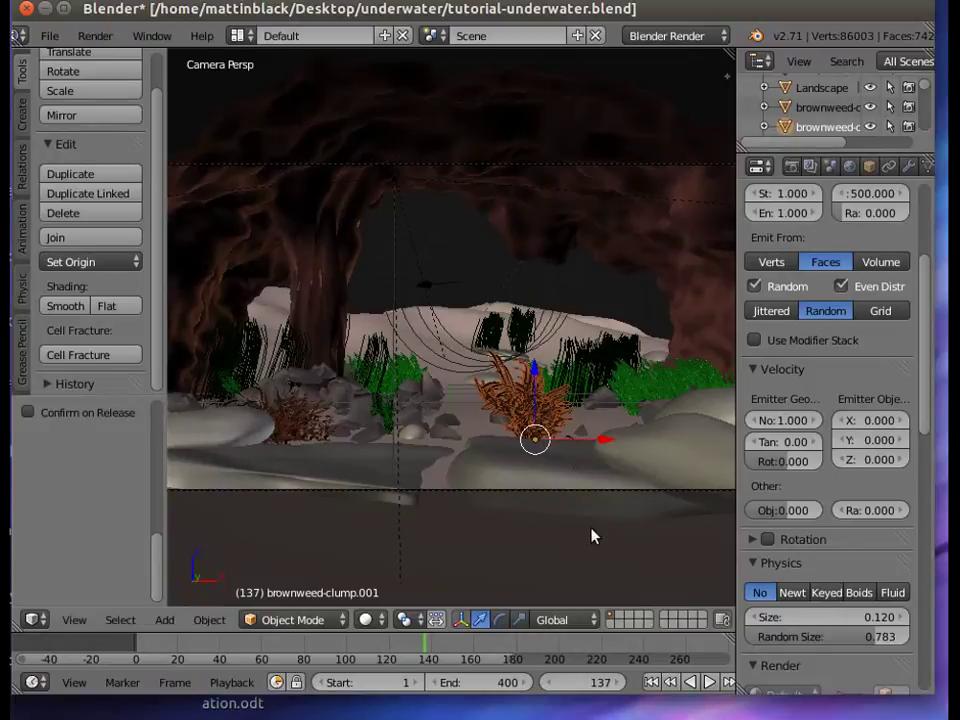
- Move the duplicated brownweed-clump slightly toward the camera along Y, and in camera view shift it a little to the right along X
middle_click_drag(514, 521, 470, 318)
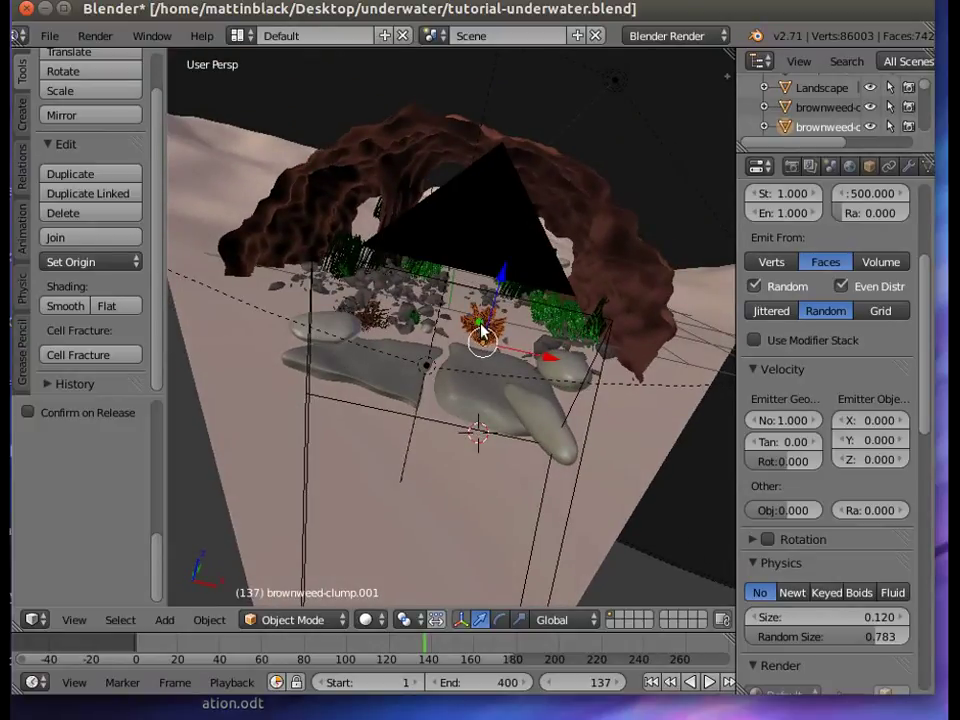
key("g")
key("y")
left_click(480, 333)
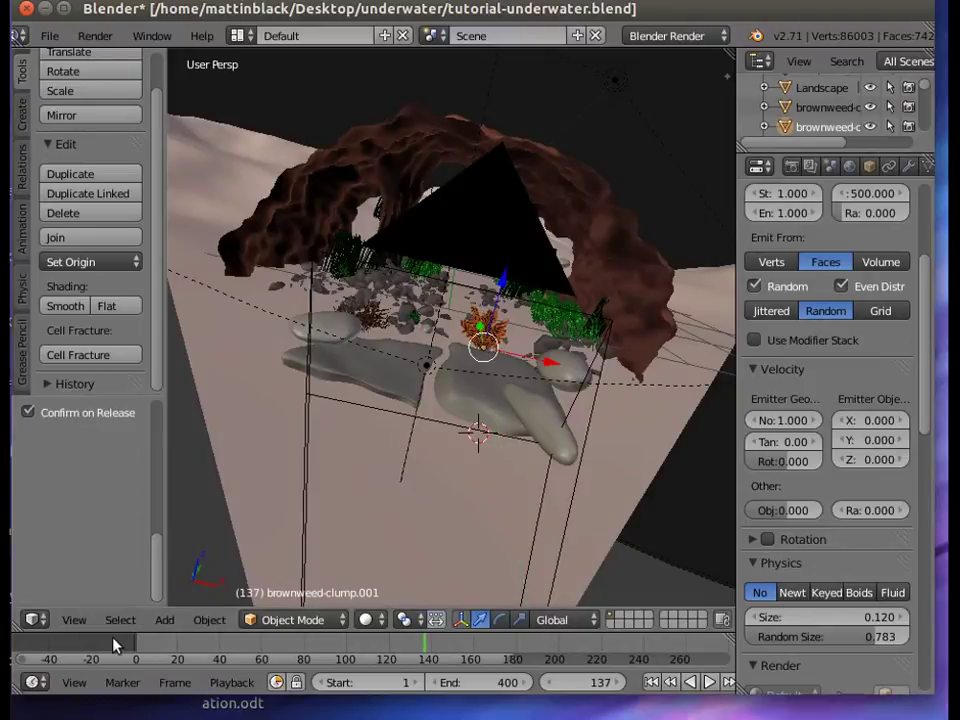
left_click(74, 622)
left_click(88, 550)
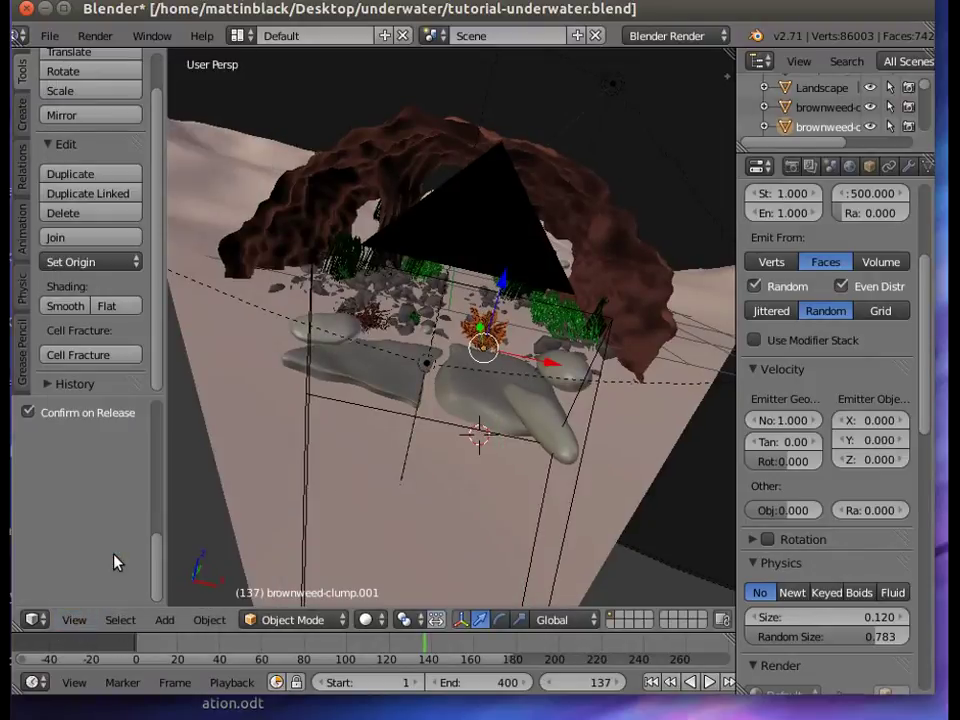
mouse_move(592, 423)
left_mouse_down()
mouse_move(624, 424)
mouse_move(609, 426)
left_mouse_up()
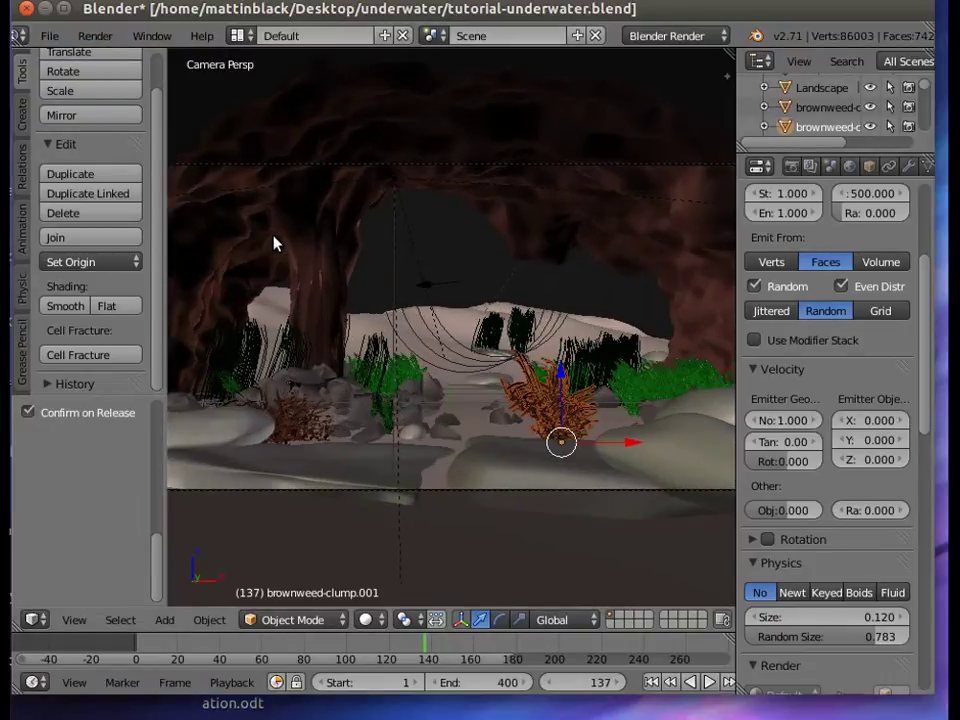
- Render a still image of frame 137 and inspect how the brownweed, greenweed and rocks fill the scene
left_click(96, 36)
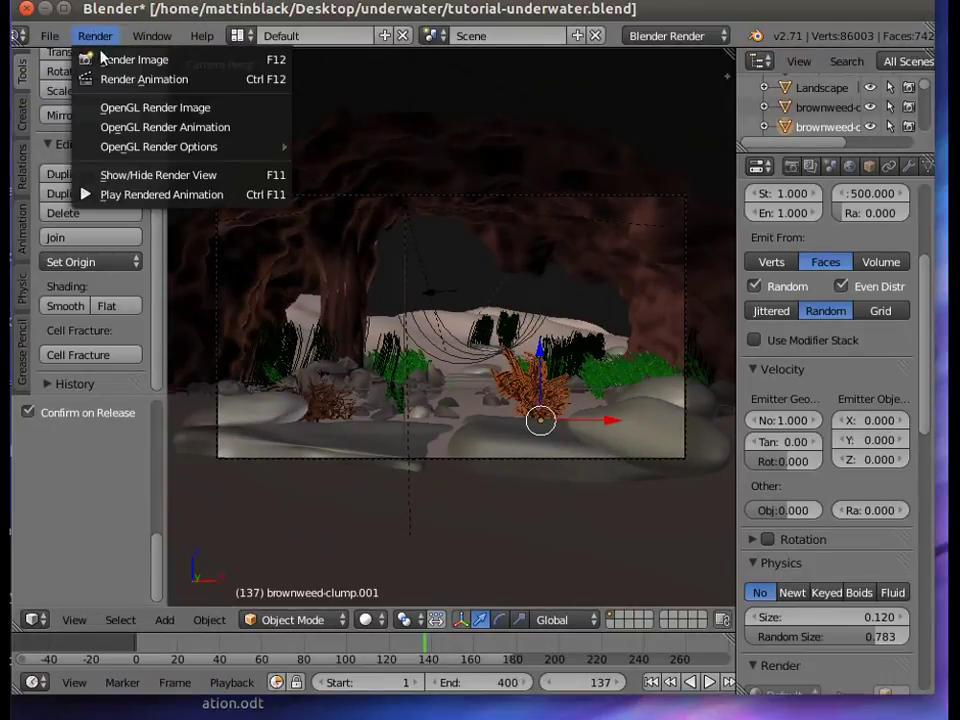
left_click(113, 62)
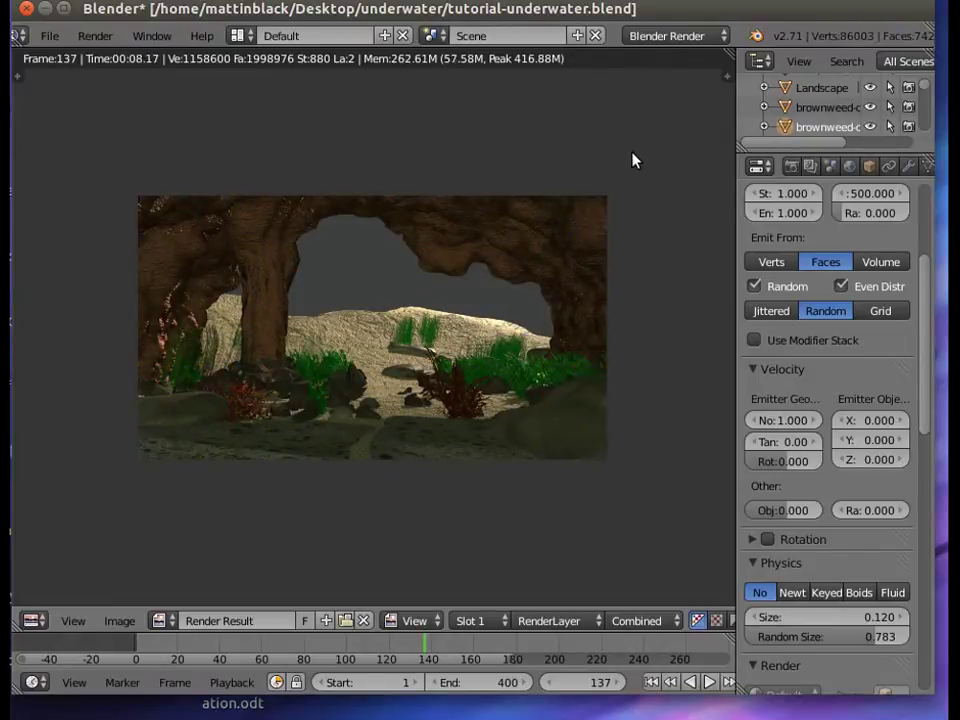
scroll(658, 221, "up", 2)
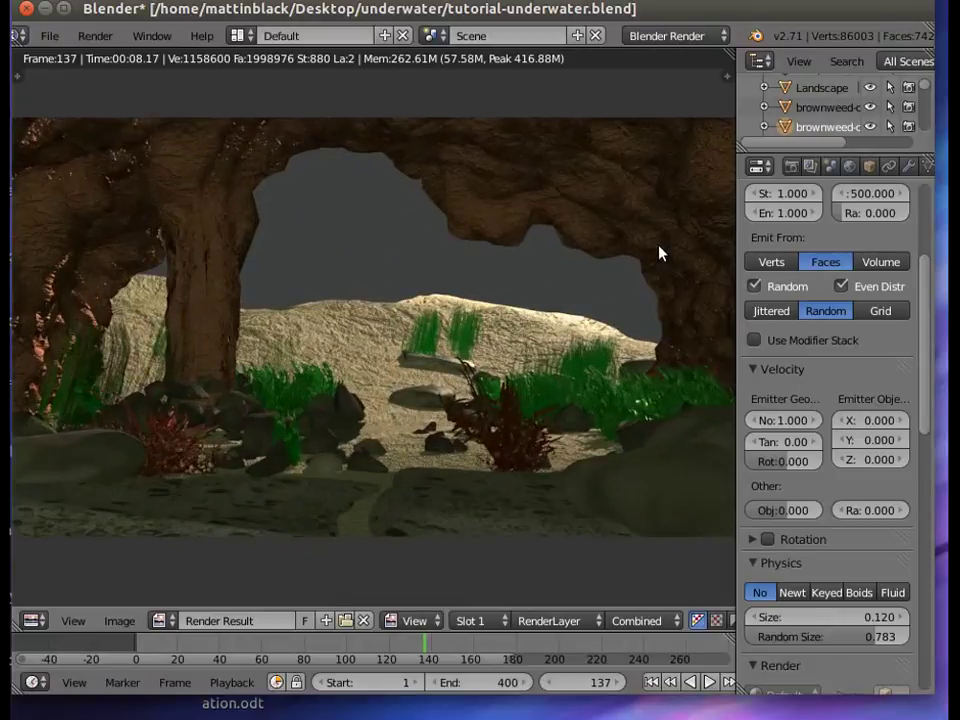
scroll(614, 294, "down", 1)
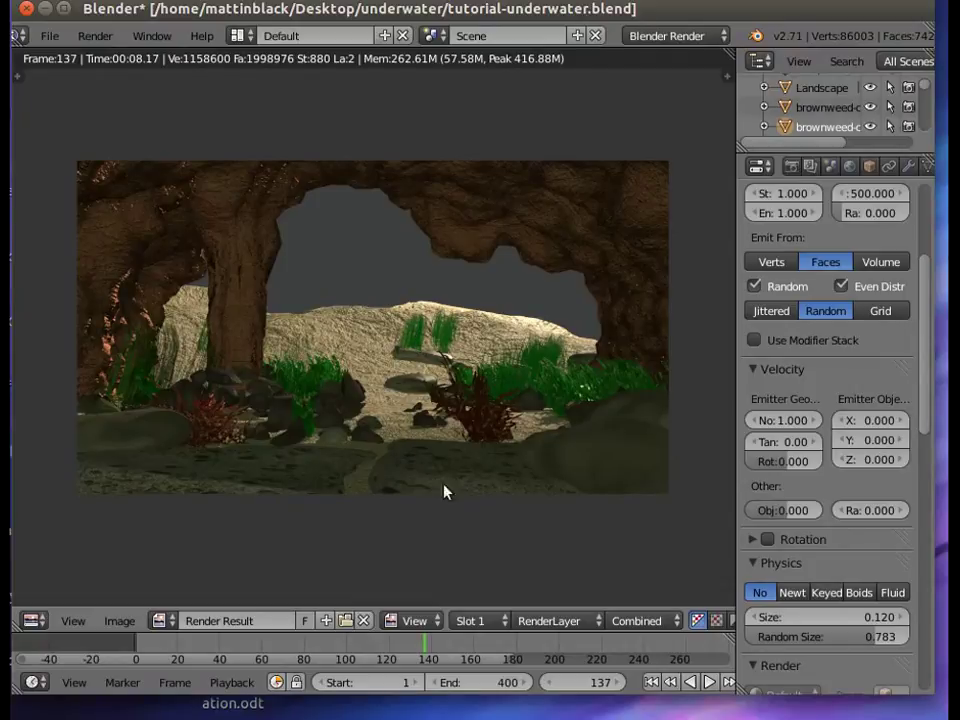
scroll(356, 508, "up", 3)
scroll(354, 509, "down", 2)
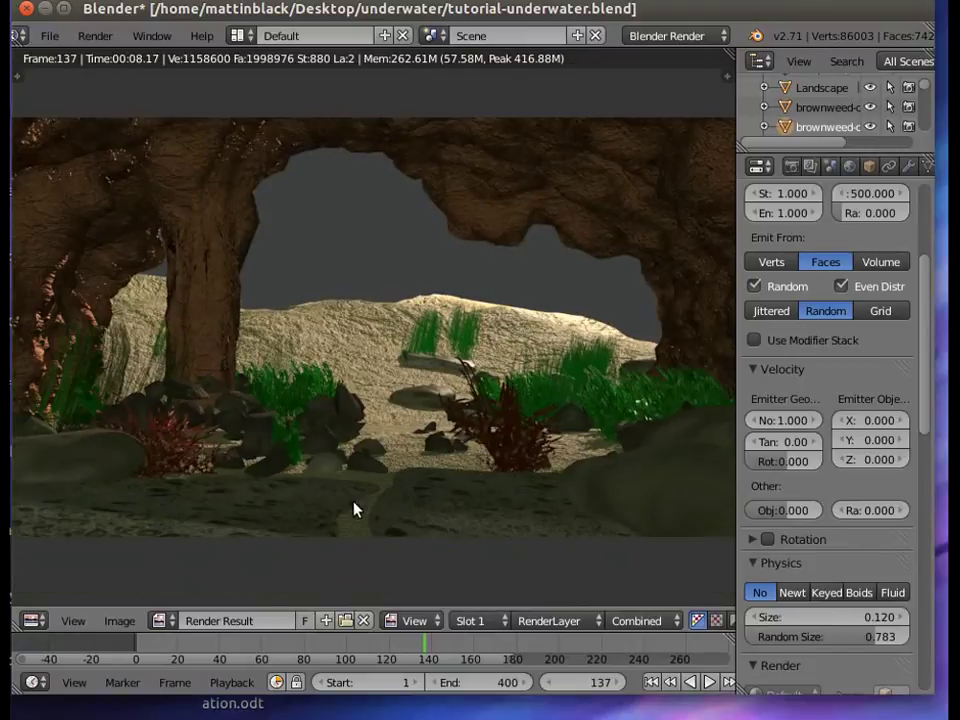
middle_click_drag(394, 534, 402, 531)
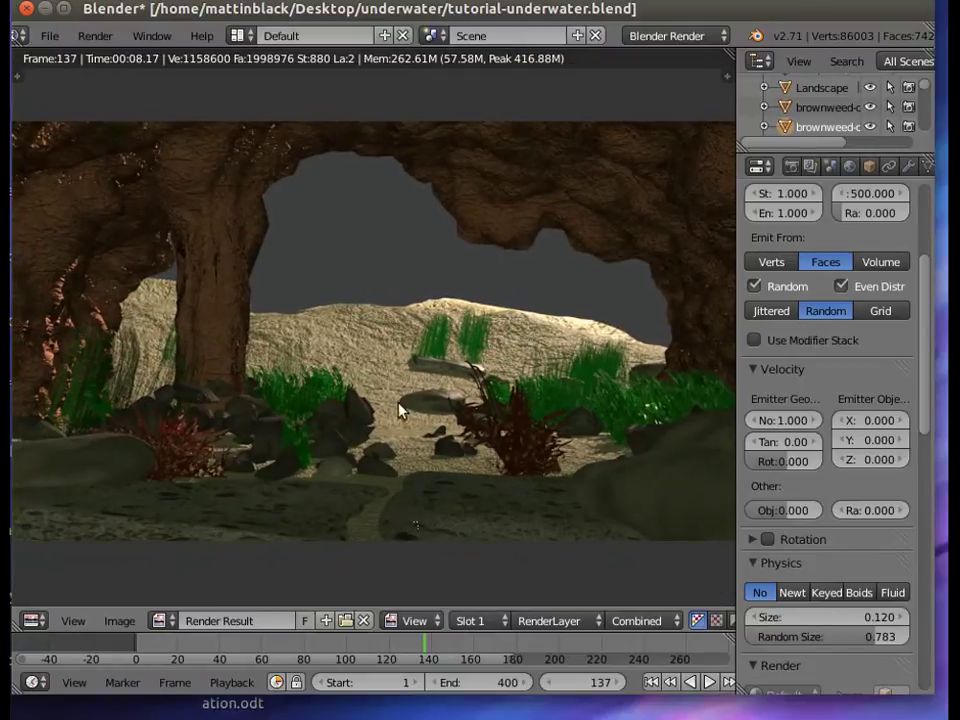
scroll(380, 348, "down", 2)
scroll(380, 348, "up", 1)
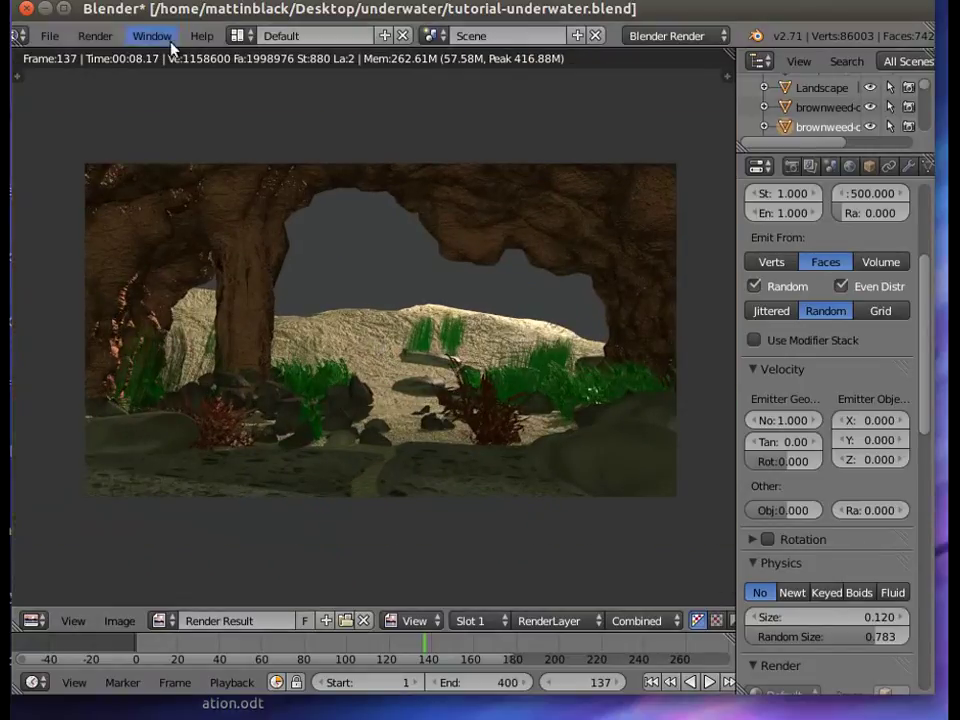
- Leave the render view, select the Landscape object and set its hair particle system's seed to 12
left_click(94, 36)
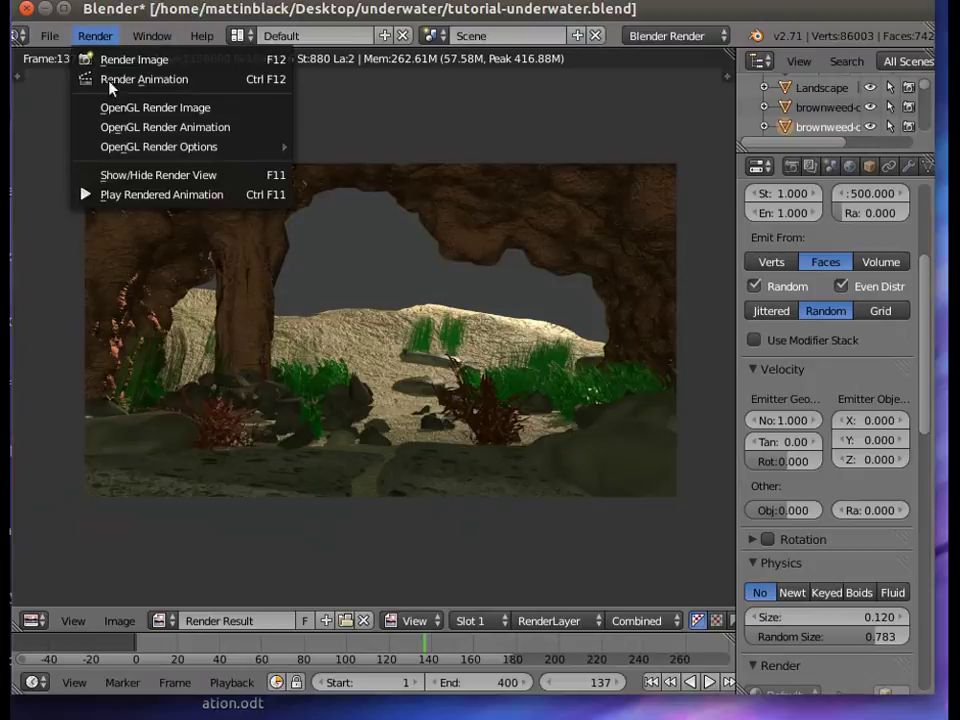
left_click(146, 175)
right_click(476, 405)
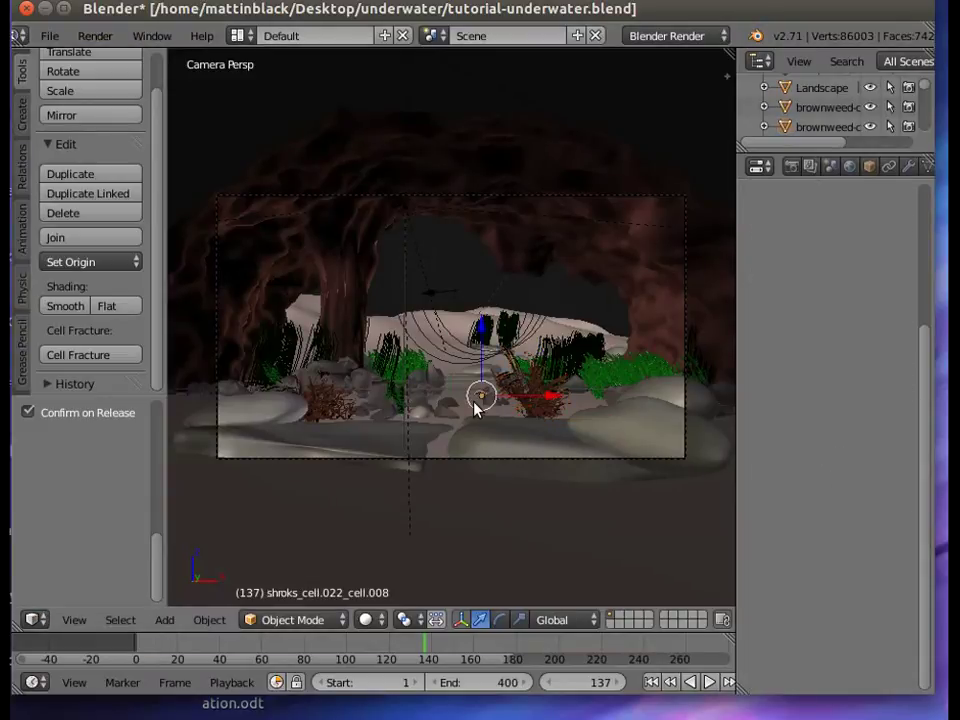
right_click(436, 335)
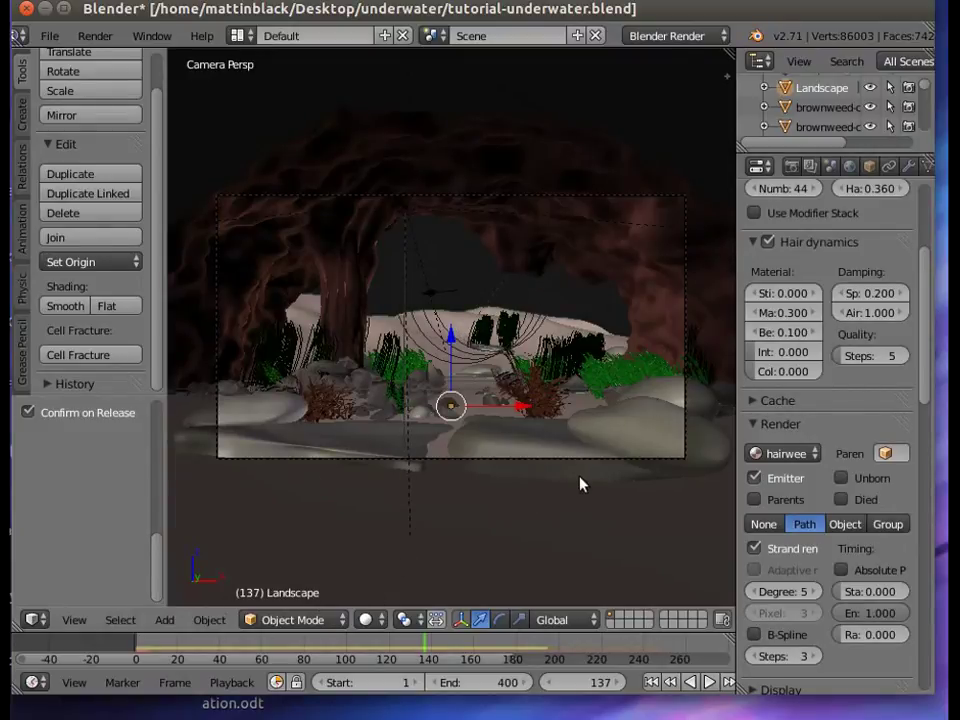
left_click_drag(921, 300, 917, 195)
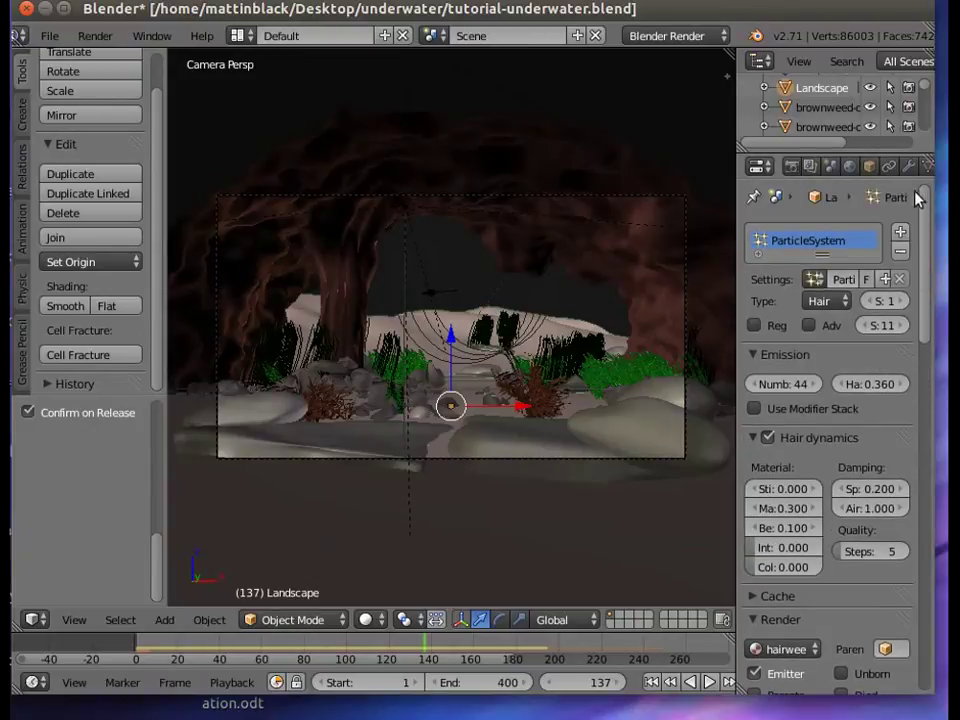
left_click(903, 326)
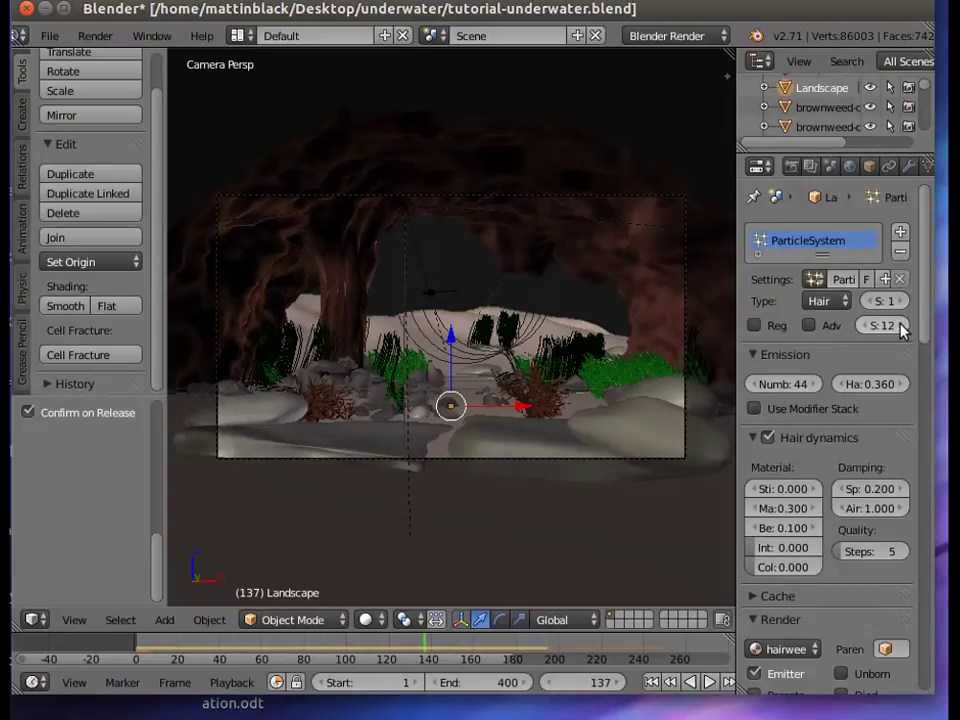
- Set the render path Degree of the Landscape's hair particles to 2
scroll(763, 497, "down", 5)
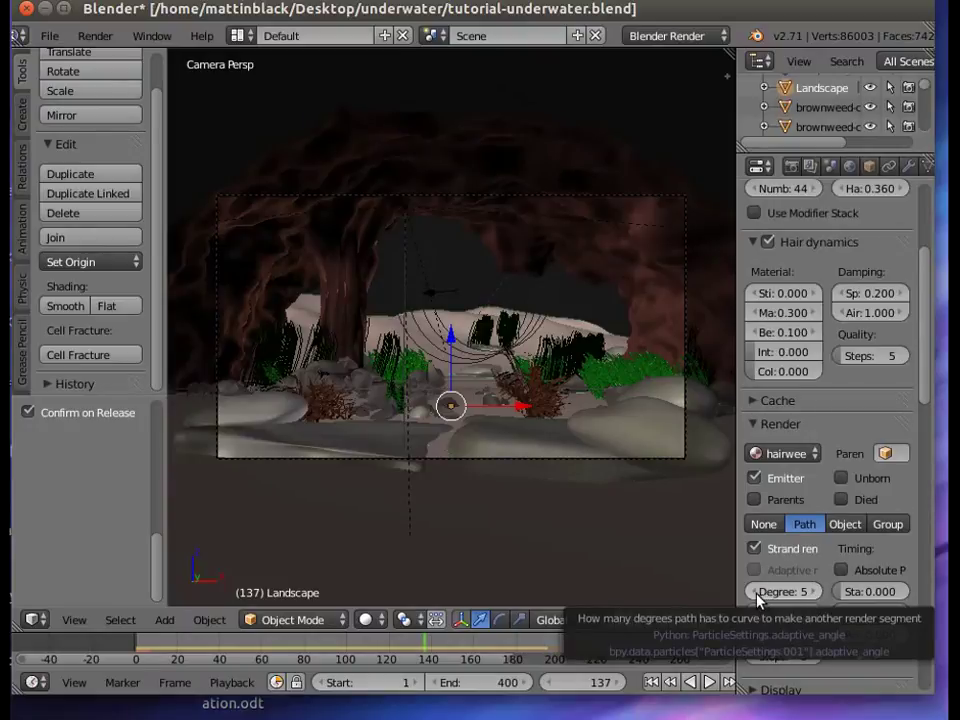
left_click(756, 592)
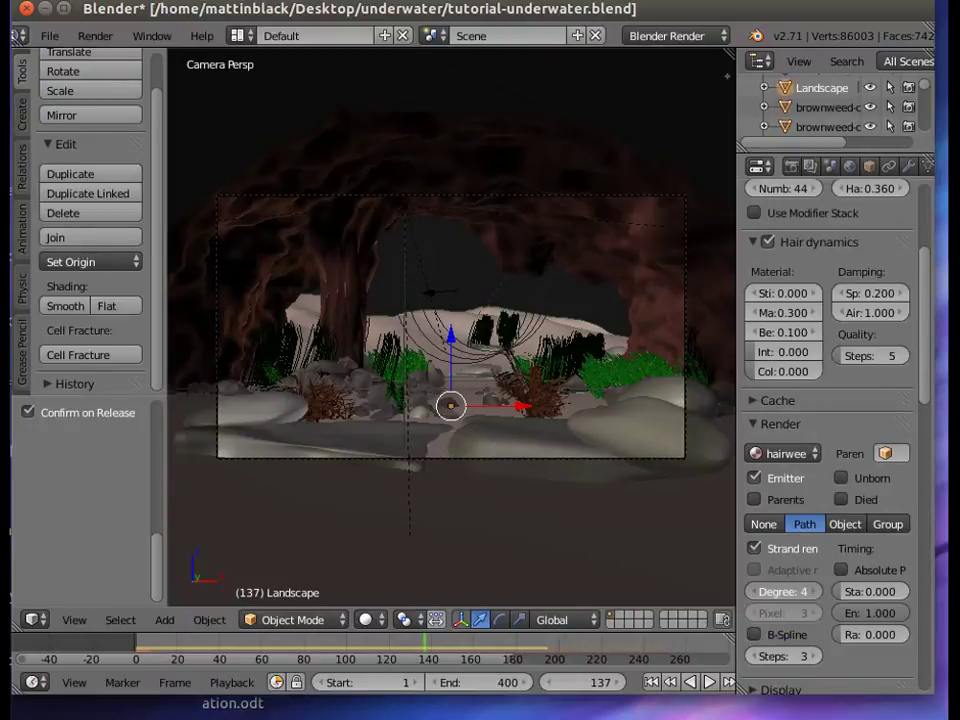
left_click(756, 592)
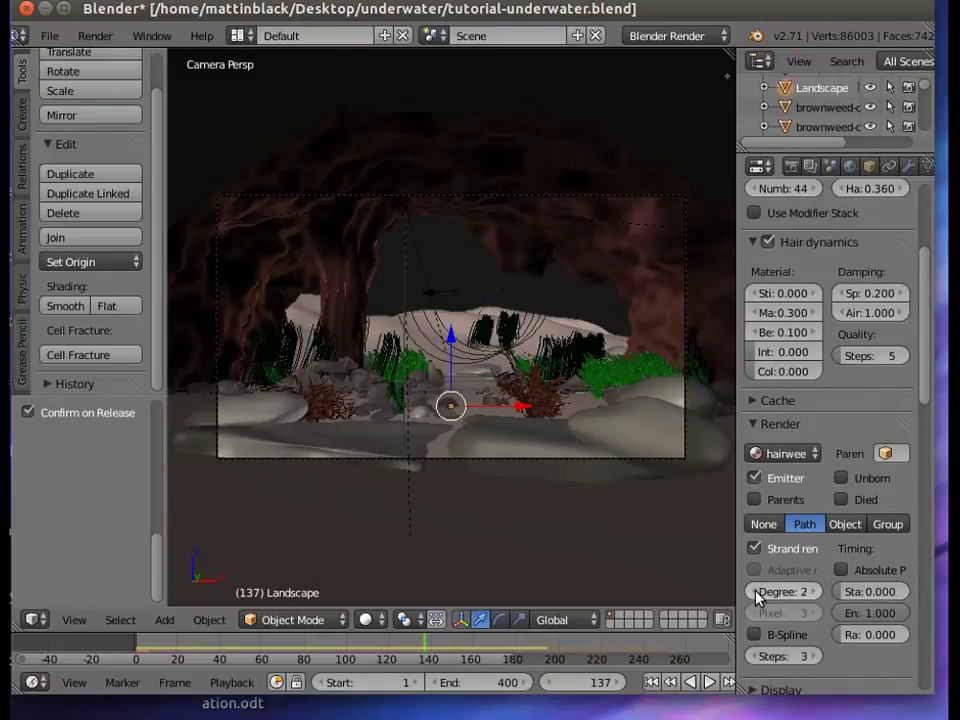
- Set both the display and render child counts of the Landscape hair to 23 and return the timeline to frame 1
scroll(916, 488, "down", 2)
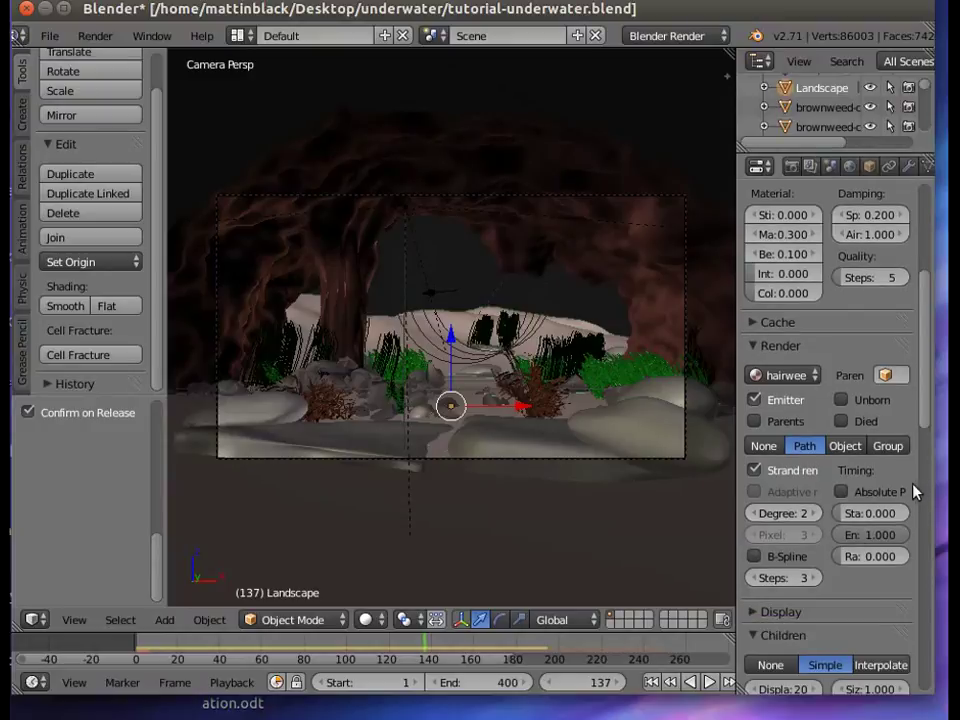
scroll(916, 490, "down", 2)
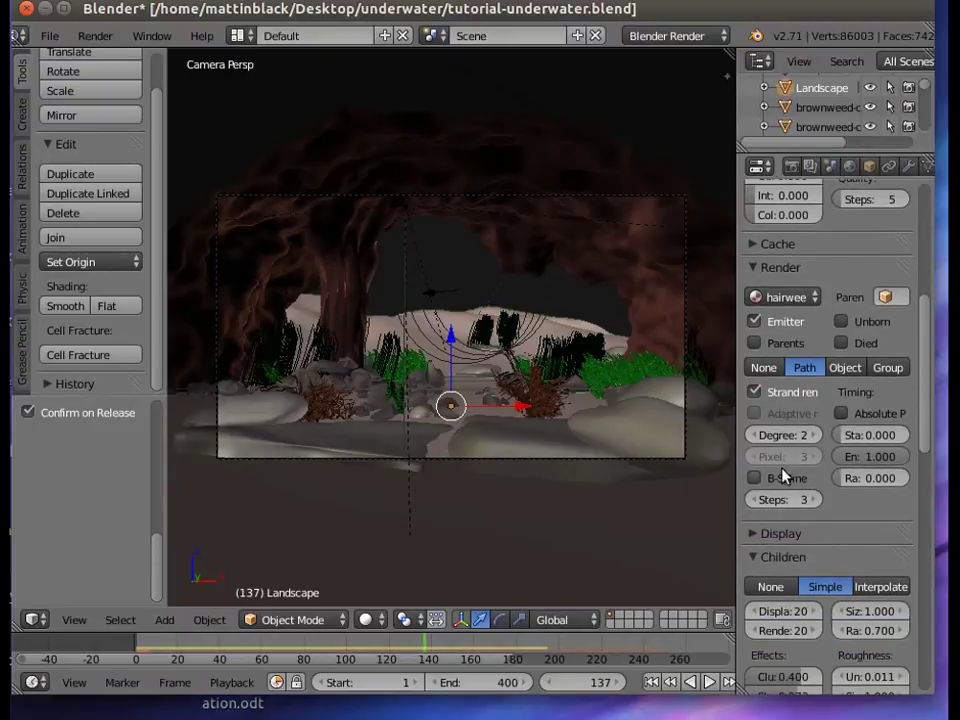
scroll(840, 510, "down", 3)
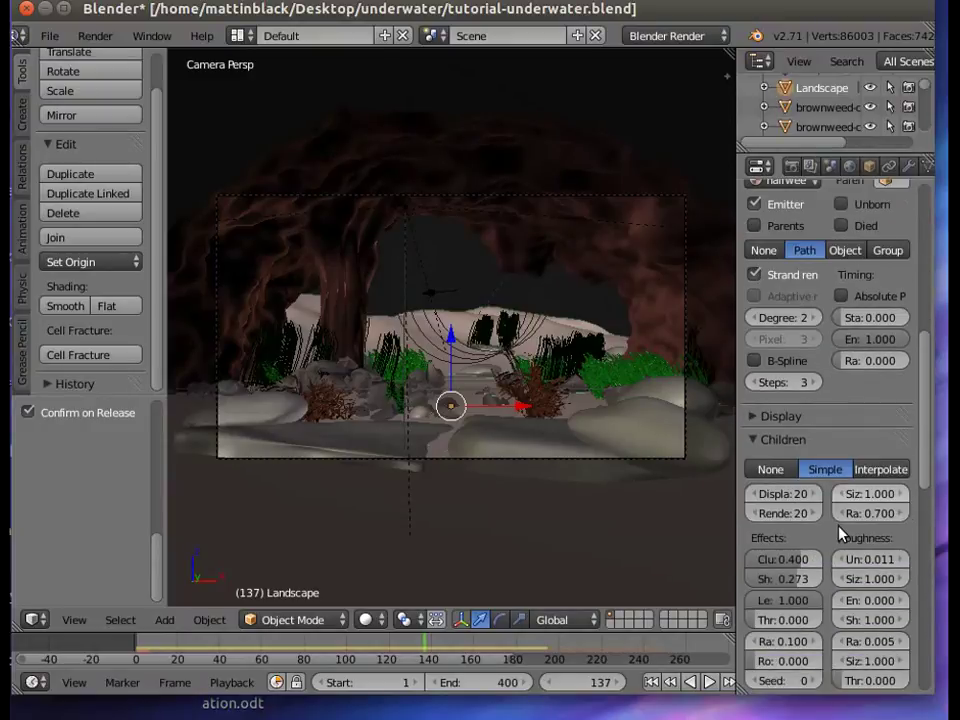
scroll(840, 535, "down", 3)
scroll(838, 533, "down", 2)
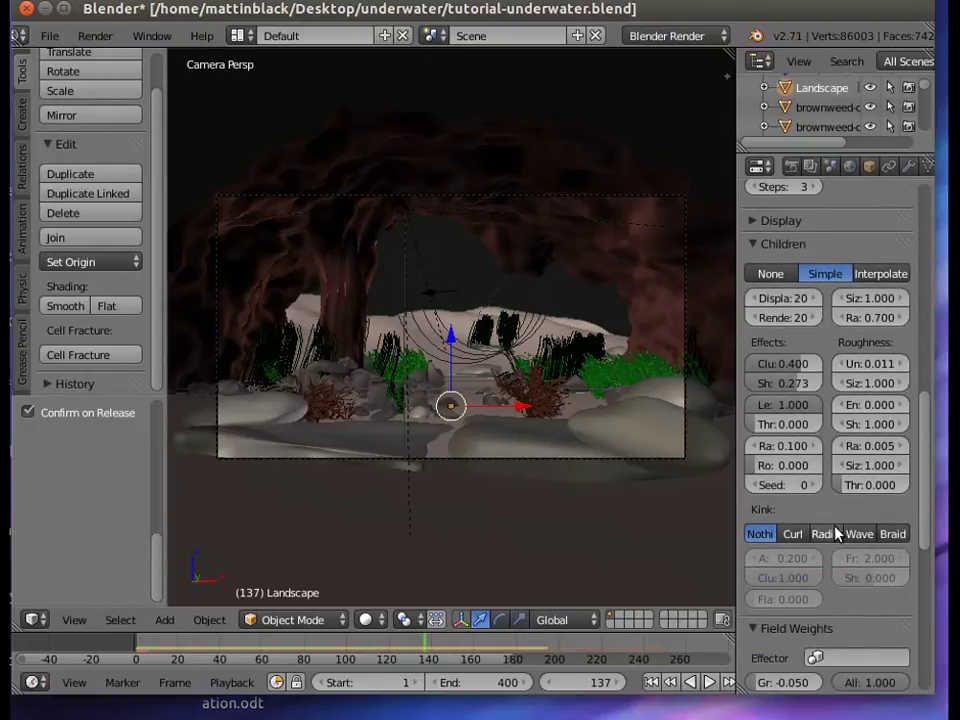
left_click(812, 298)
left_click(812, 298)
left_click(812, 318)
left_click(812, 318)
left_click(812, 318)
left_click(812, 298)
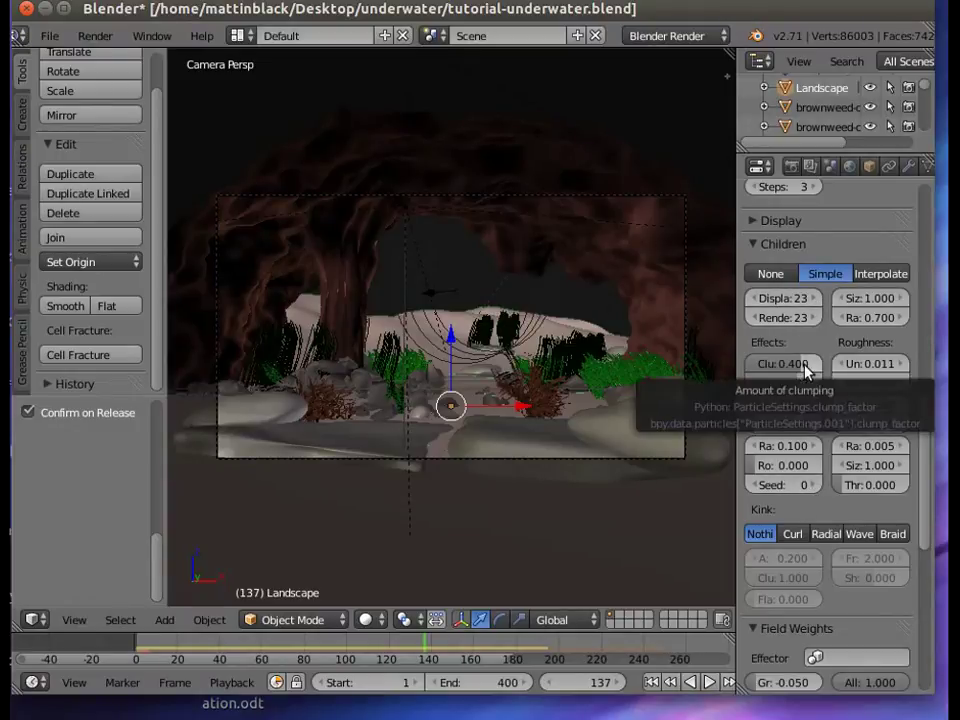
scroll(792, 488, "down", 3)
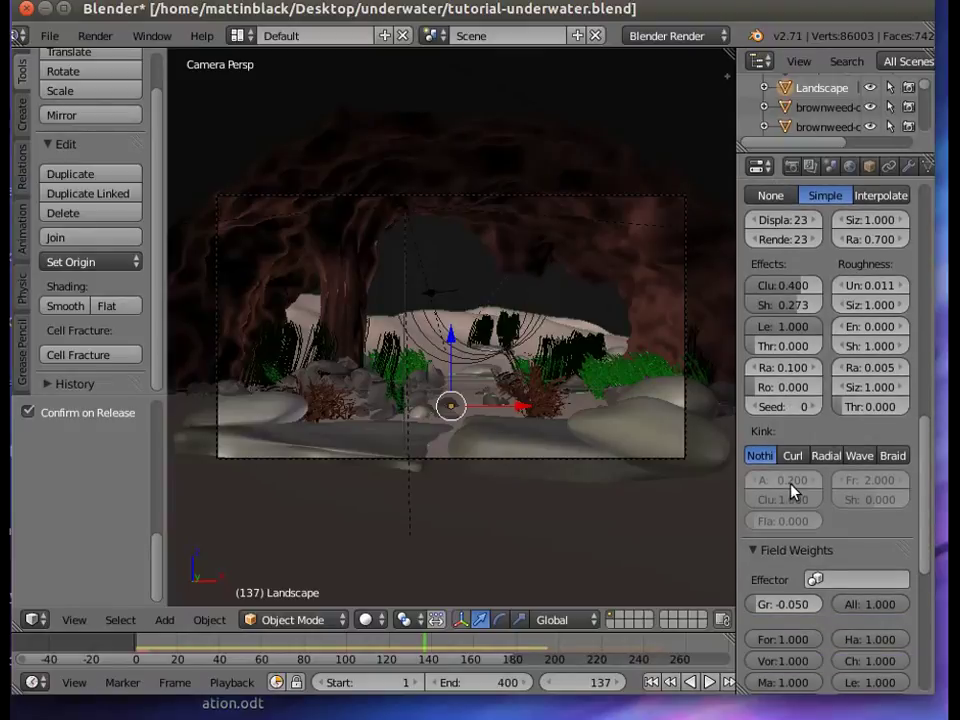
left_click(651, 681)
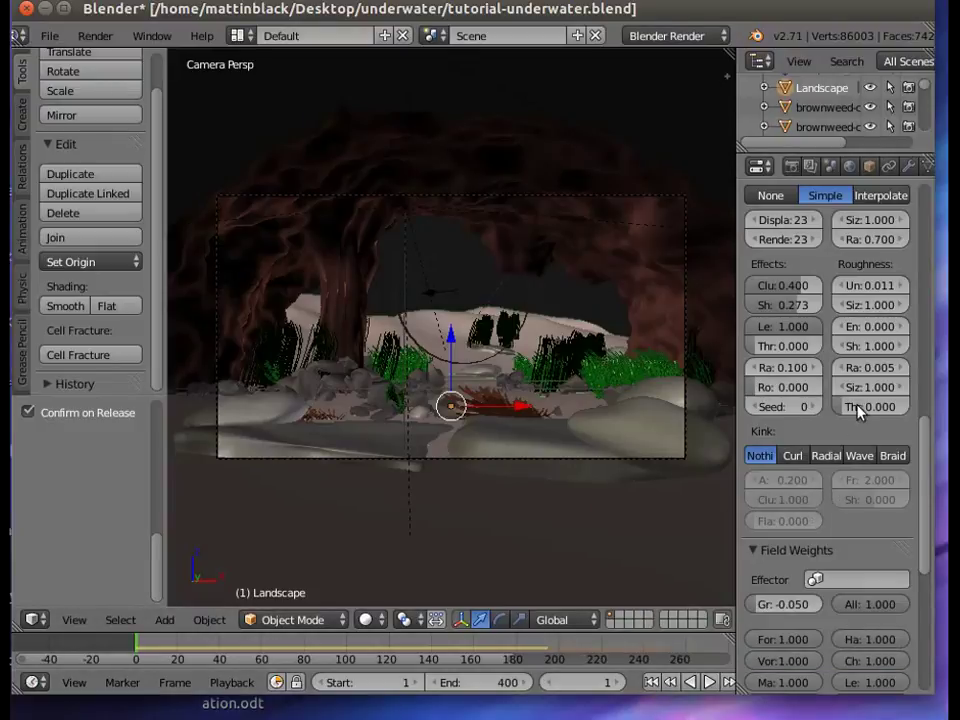
- Try a Braid kink with amplitude 0.186 and a Curl kink on the Landscape's child hairs
left_click(889, 456)
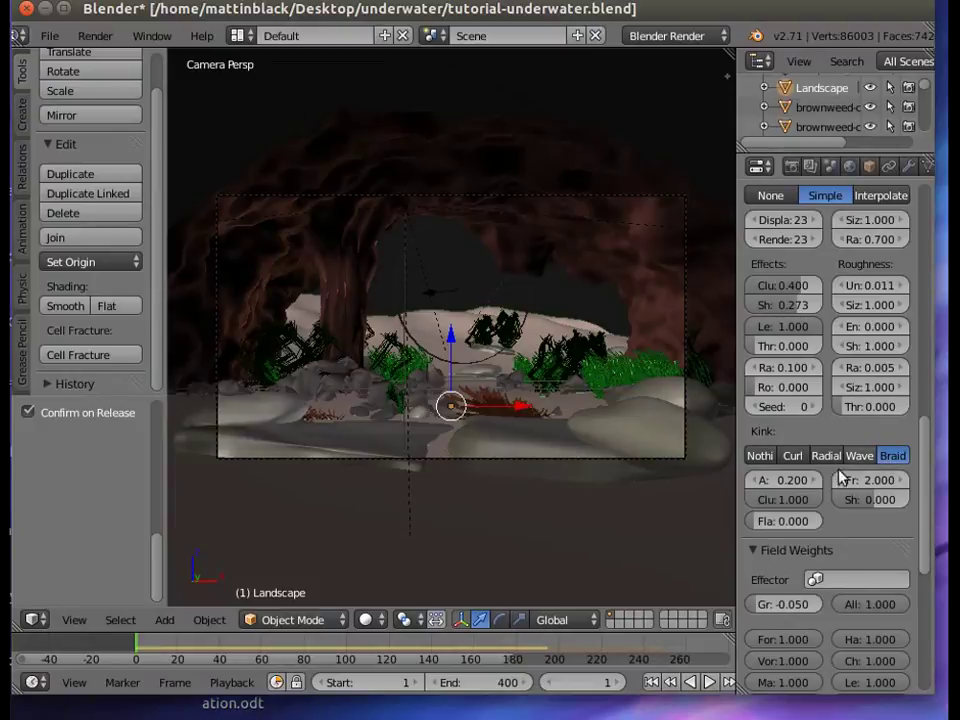
left_click(757, 483)
left_click(757, 483)
left_click(757, 483)
left_click(757, 483)
left_click(757, 483)
left_click(757, 483)
left_click(757, 483)
left_click(757, 483)
left_click(757, 483)
left_click_drag(779, 484, 772, 484)
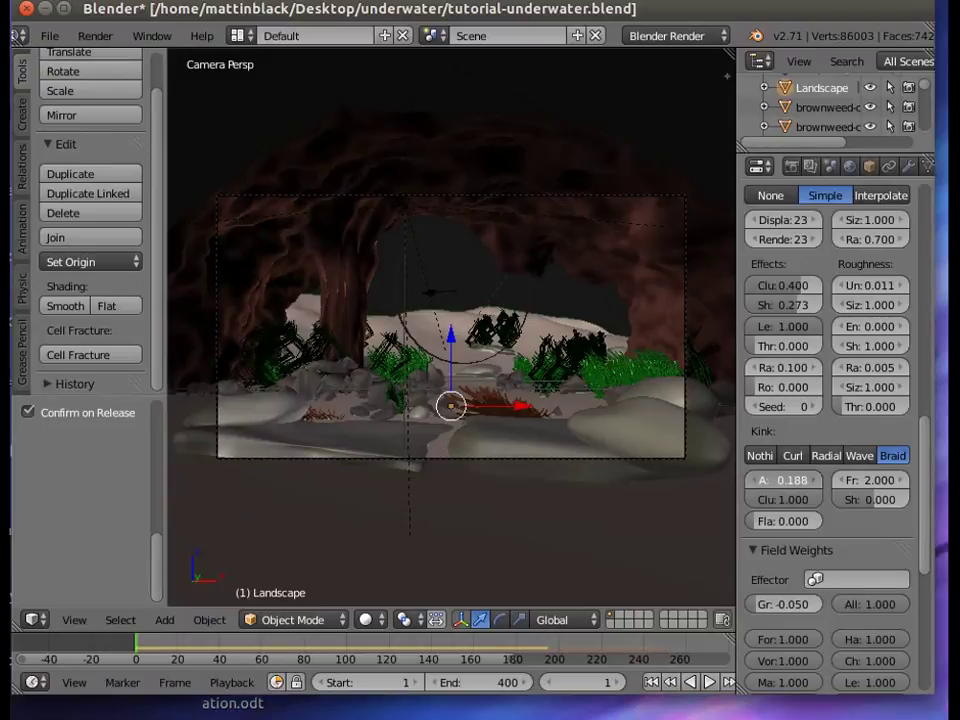
left_click(797, 457)
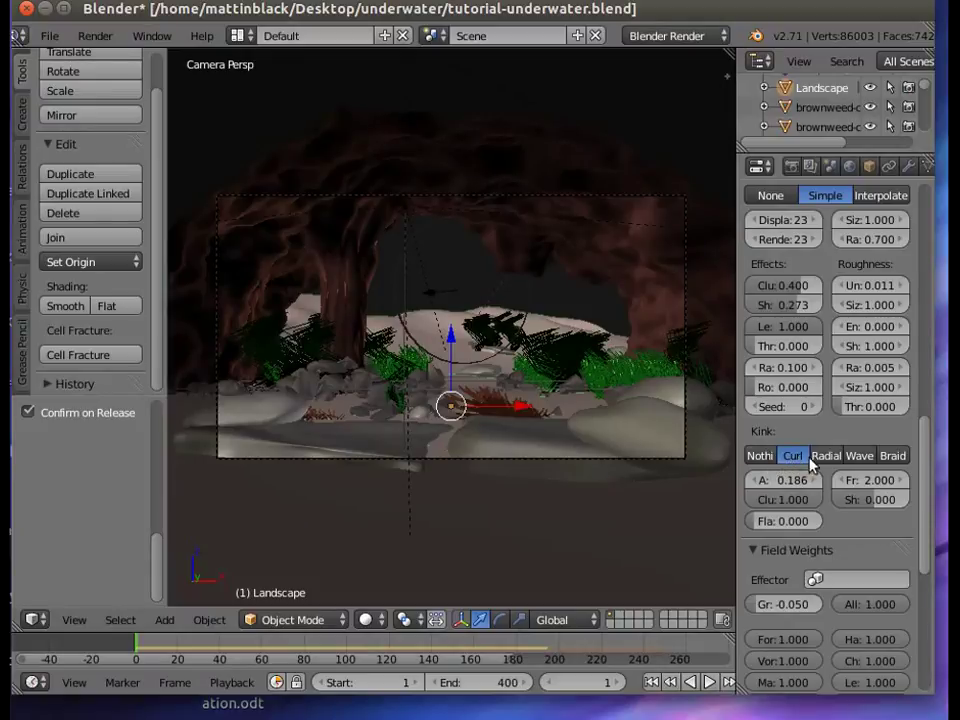
- Apply a Radial kink with an amplitude of 0.179 to the Landscape's child hairs
left_click(826, 456)
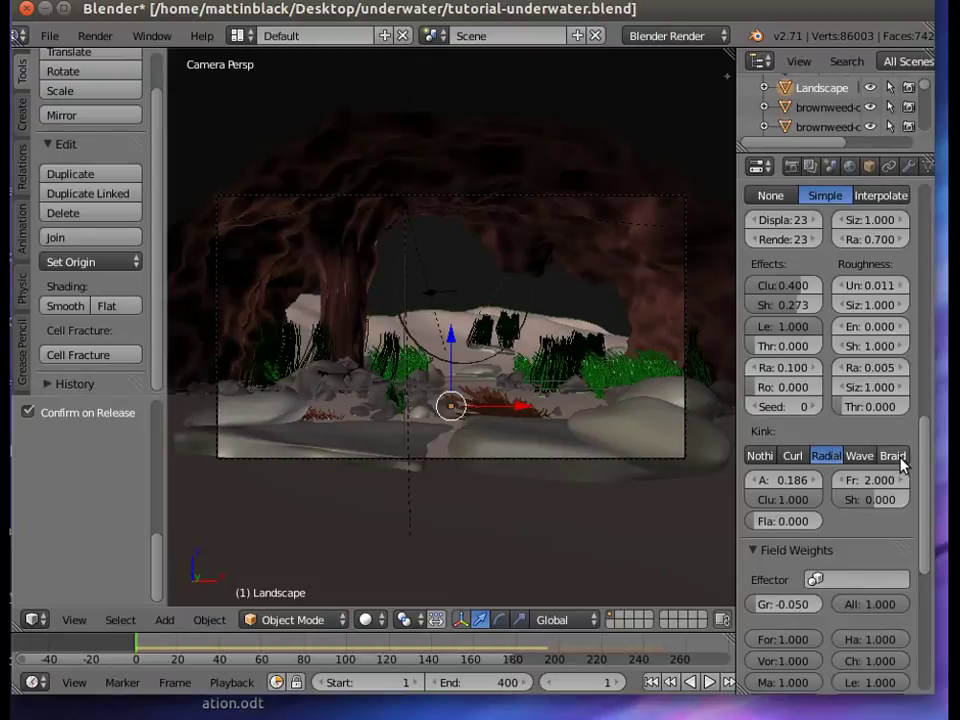
left_click(756, 480)
left_click(756, 480)
left_click(756, 480)
left_click(756, 480)
left_click(756, 480)
left_click(756, 480)
left_click(756, 480)
scroll(833, 546, "down", 3)
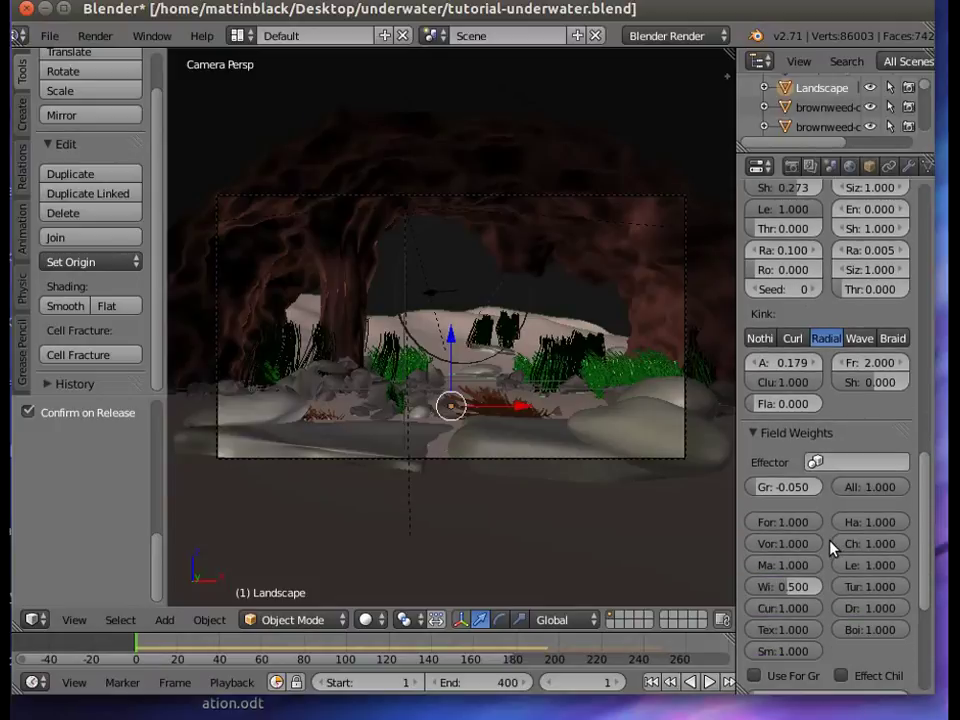
scroll(833, 546, "up", 6)
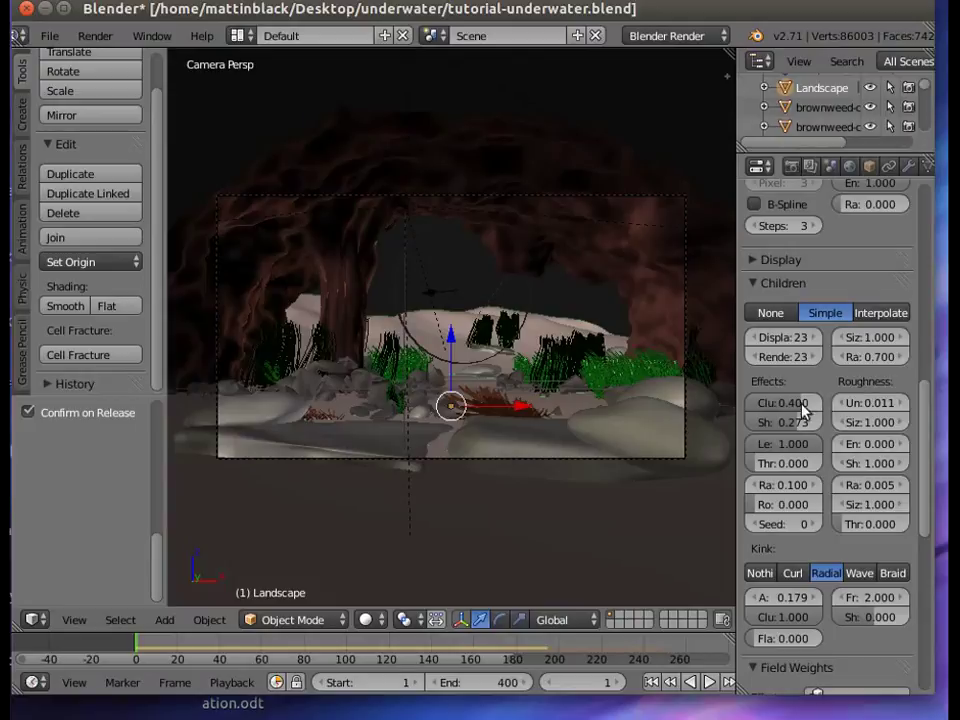
- Set the Landscape child hairs' clump to 0.372 and clump shape to -0.824, and render frame 1
left_click_drag(784, 403, 846, 422)
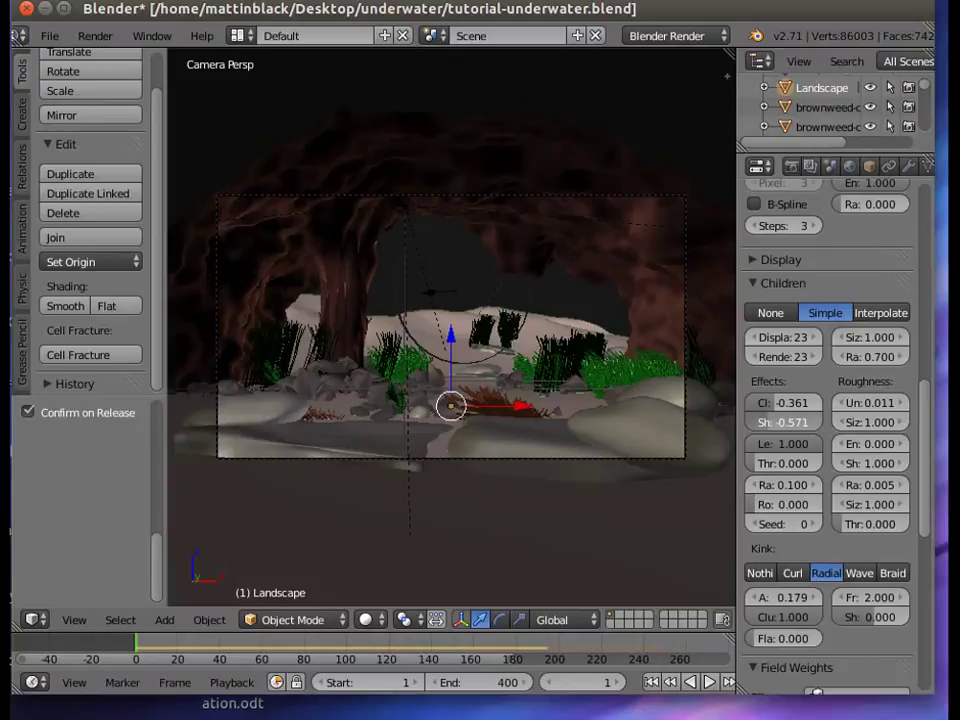
left_click_drag(846, 422, 797, 403)
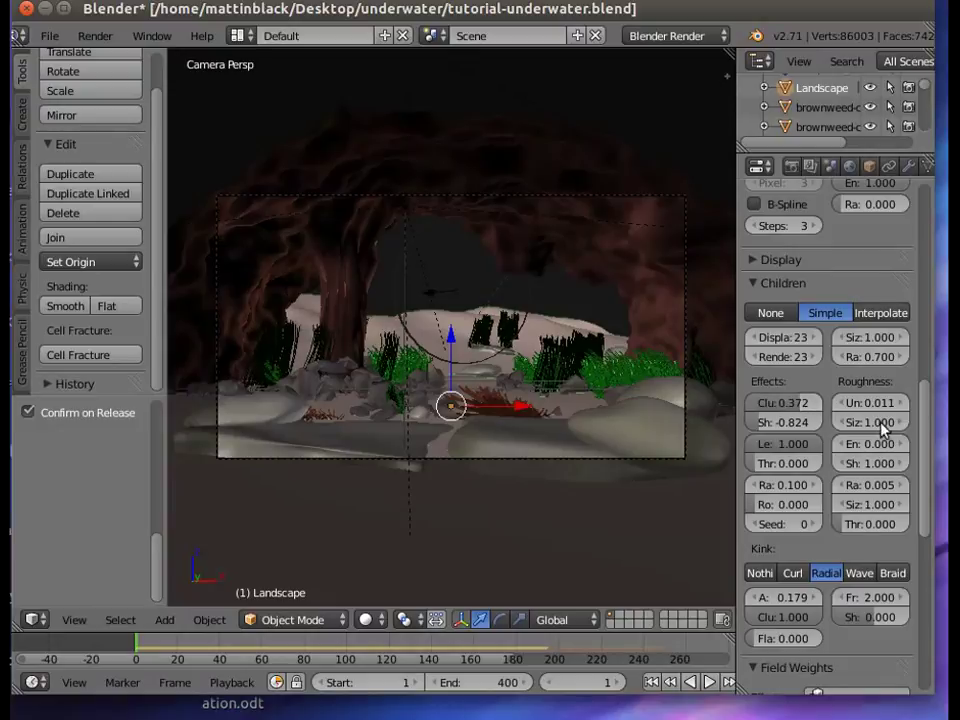
left_click(95, 36)
left_click(118, 60)
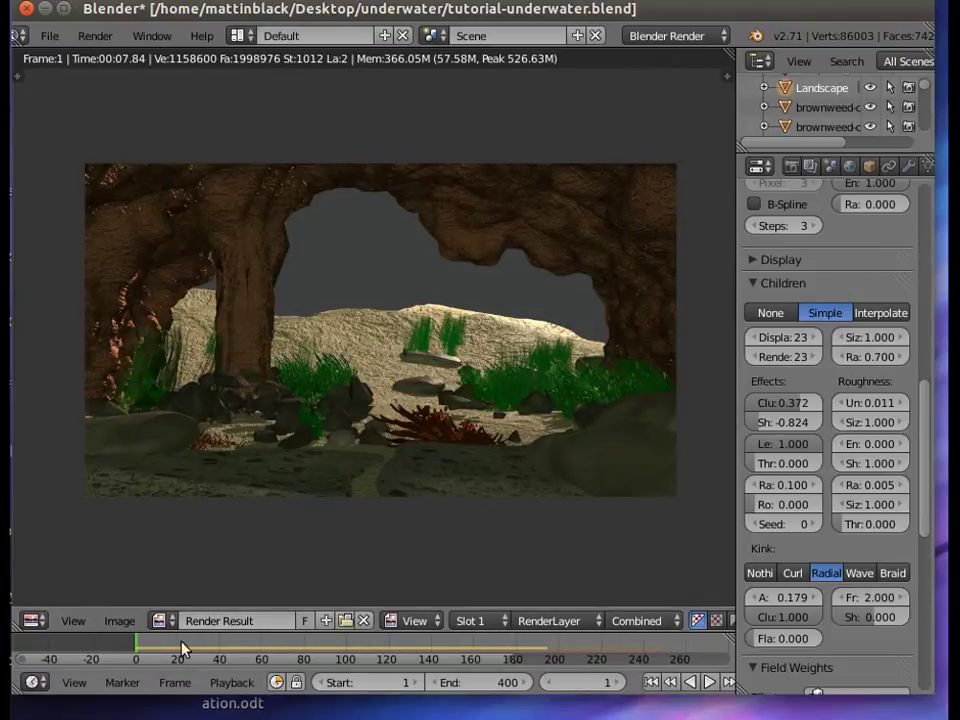
- Render the scene at frame 60 to check the weeds, and close the render view
left_click(261, 654)
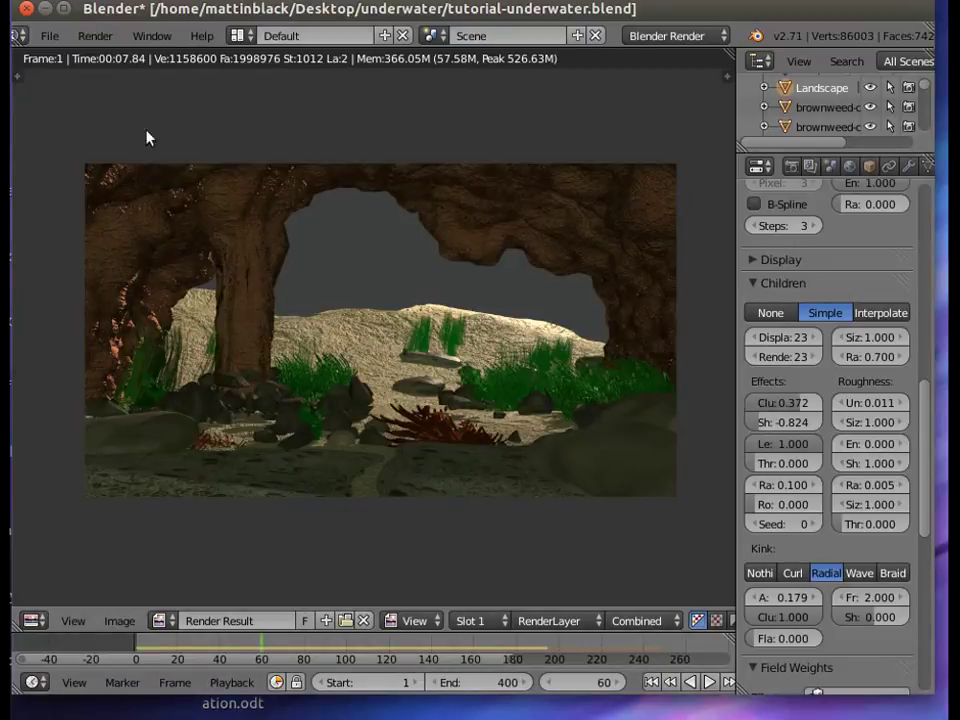
left_click(95, 35)
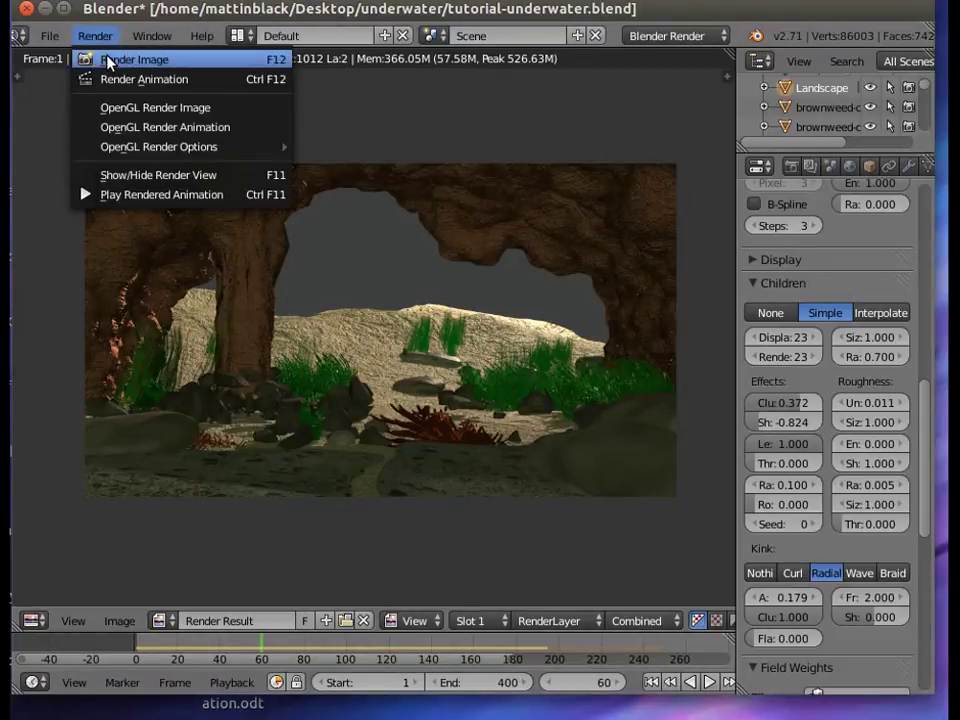
left_click(120, 60)
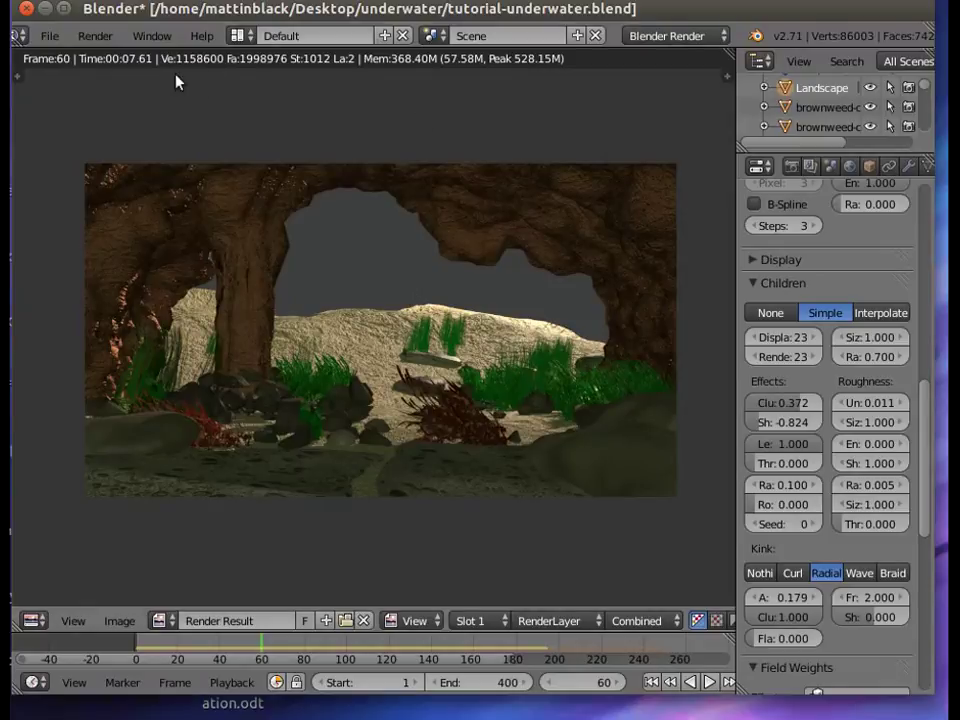
left_click(90, 40)
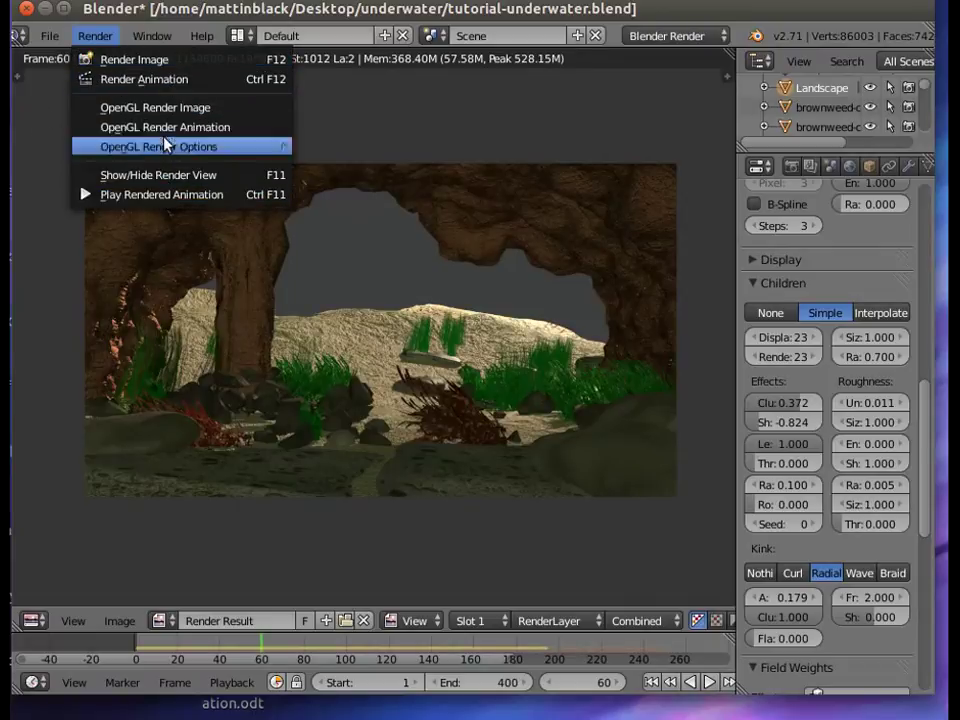
left_click(167, 39)
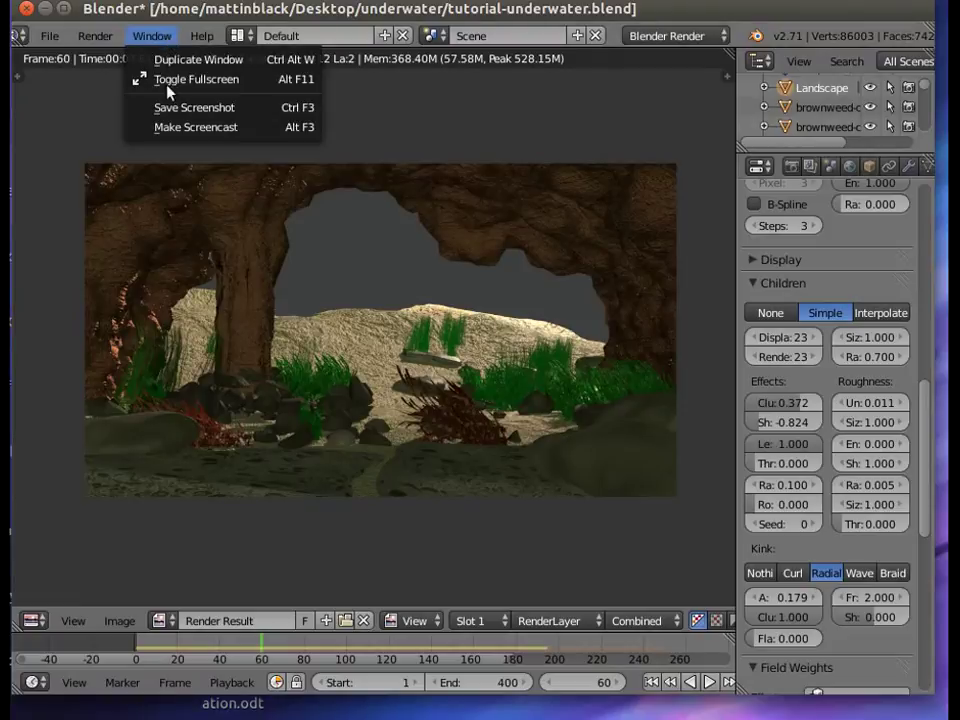
left_click(90, 36)
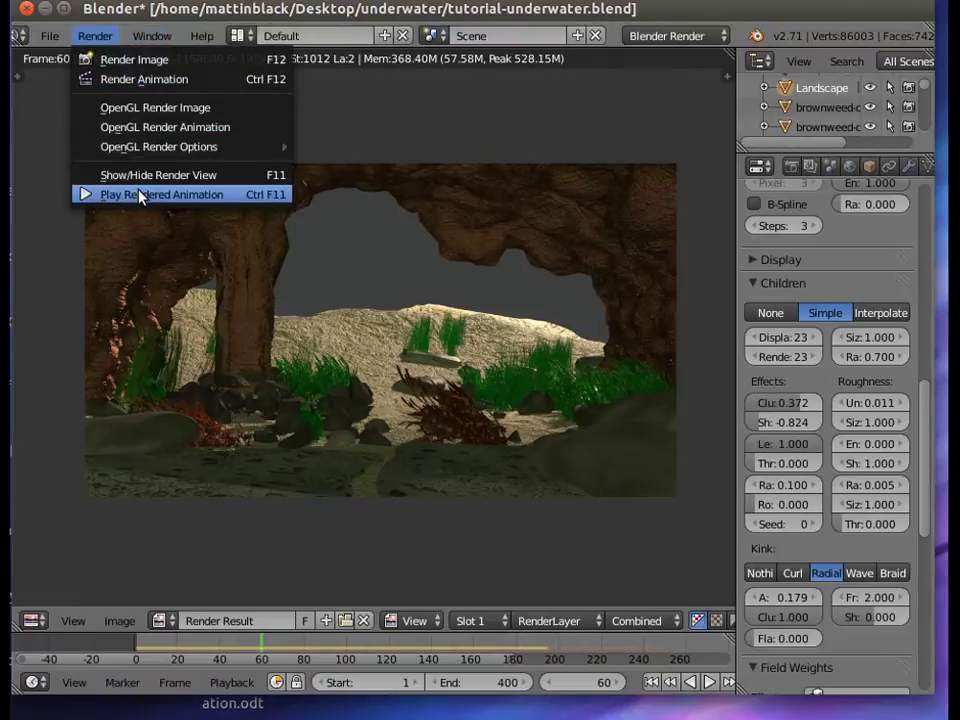
left_click(140, 175)
- Add a cube mesh at the cave and raise it along Z out of the ground
middle_click_drag(533, 485, 293, 461)
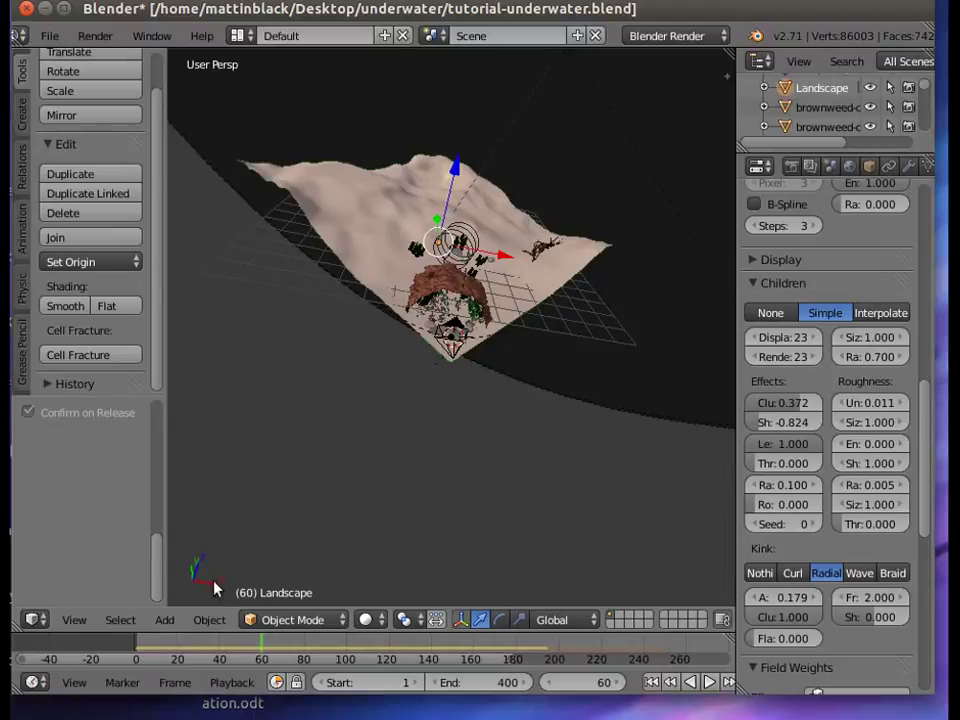
middle_click_drag(214, 587, 206, 621)
left_click(161, 620)
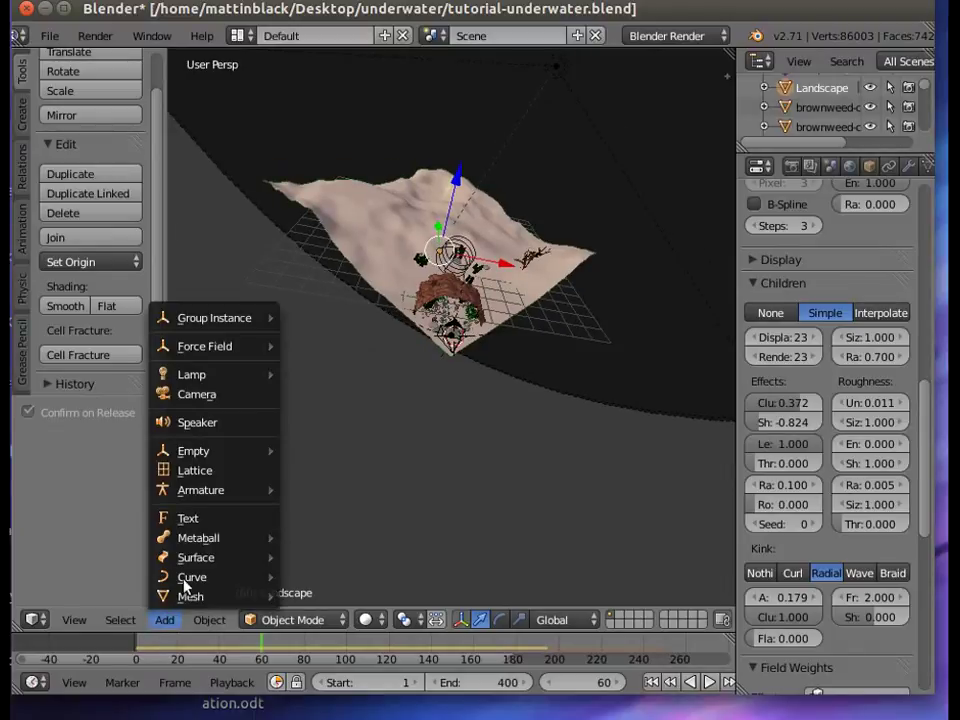
mouse_move(182, 596)
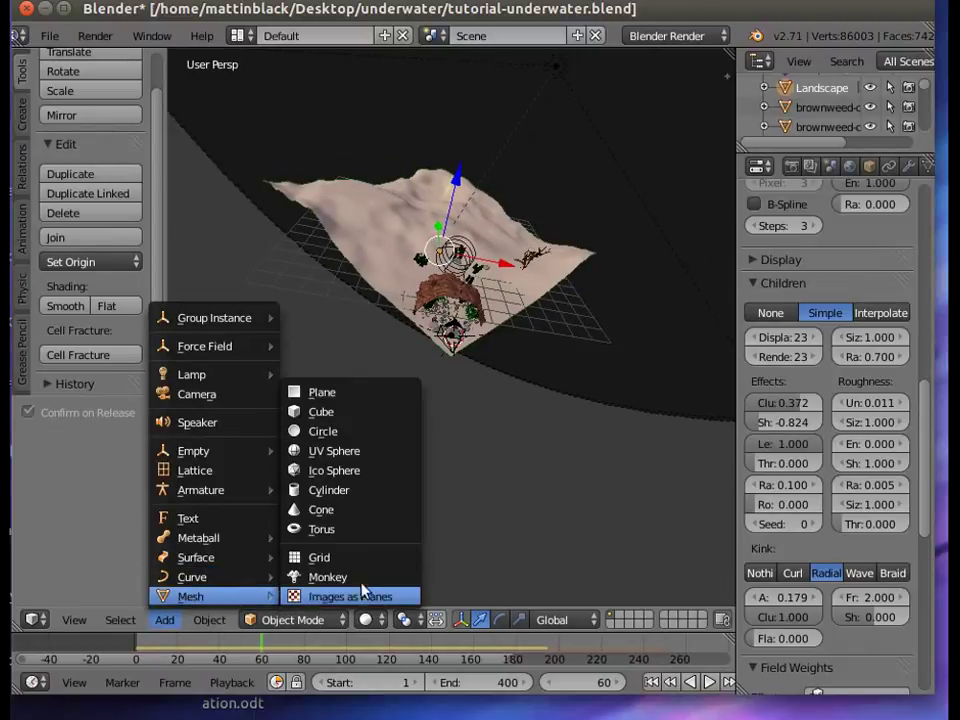
left_click(343, 427)
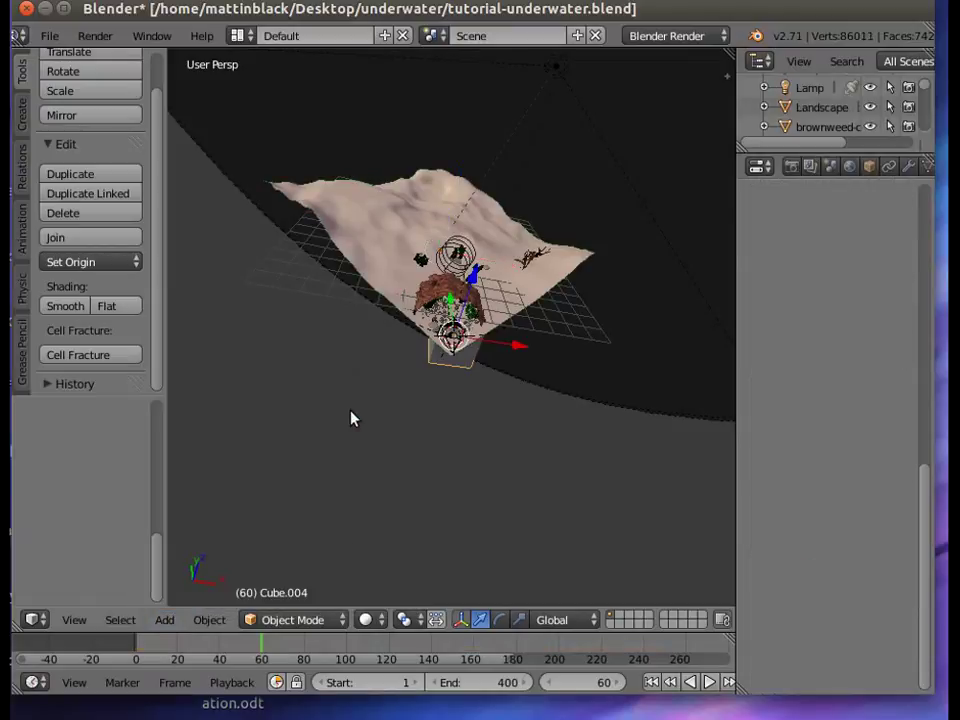
left_click_drag(474, 287, 484, 257)
left_click_drag(525, 317, 330, 455)
middle_click_drag(330, 455, 467, 471)
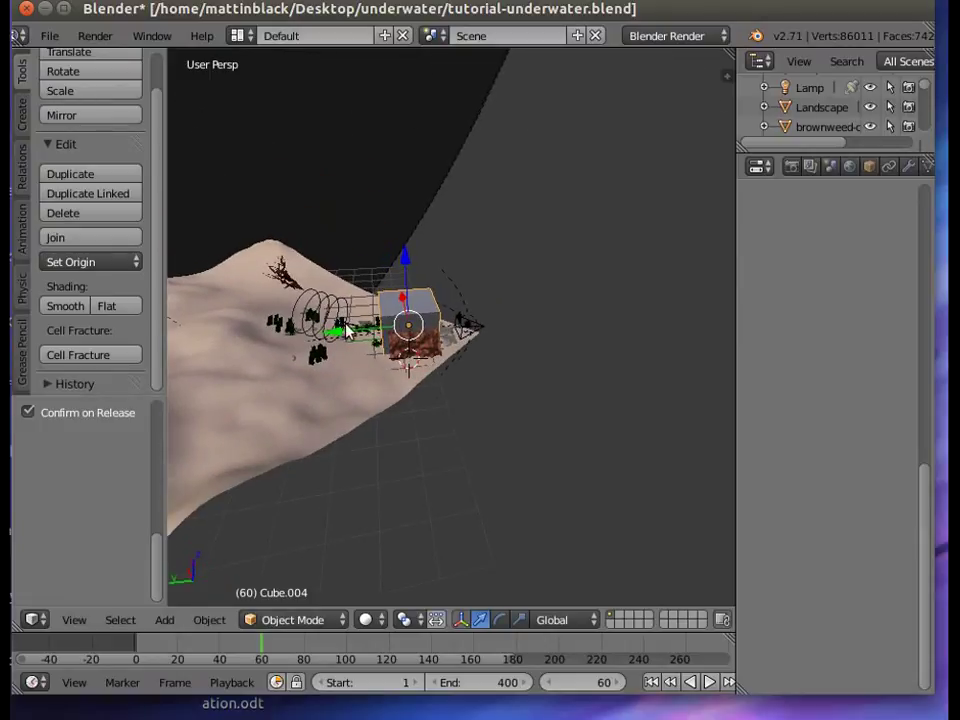
- Move the cube along Y toward the camera and up along Z, to about Y -8.1 and Z 0.9
key("g")
key("y")
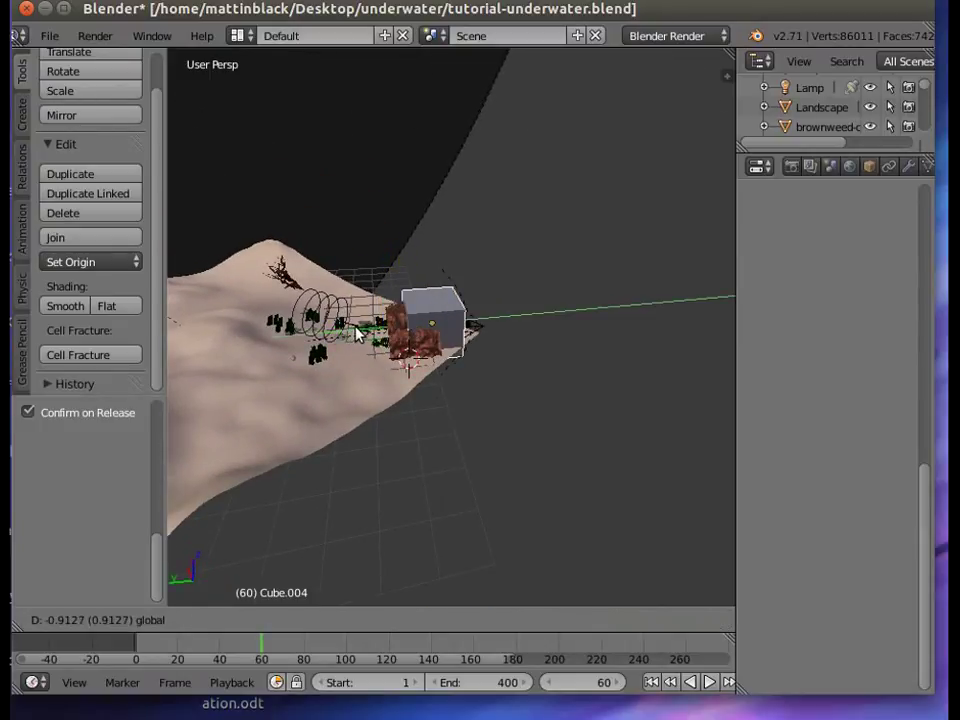
left_click(440, 454)
middle_click_drag(440, 454, 362, 459)
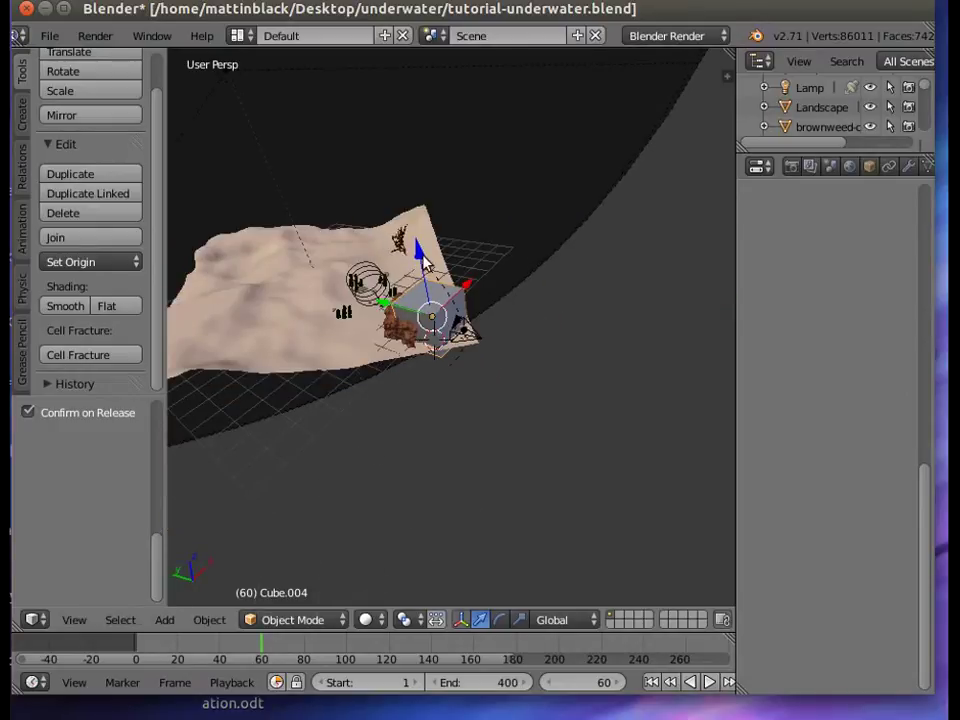
key("g")
key("z")
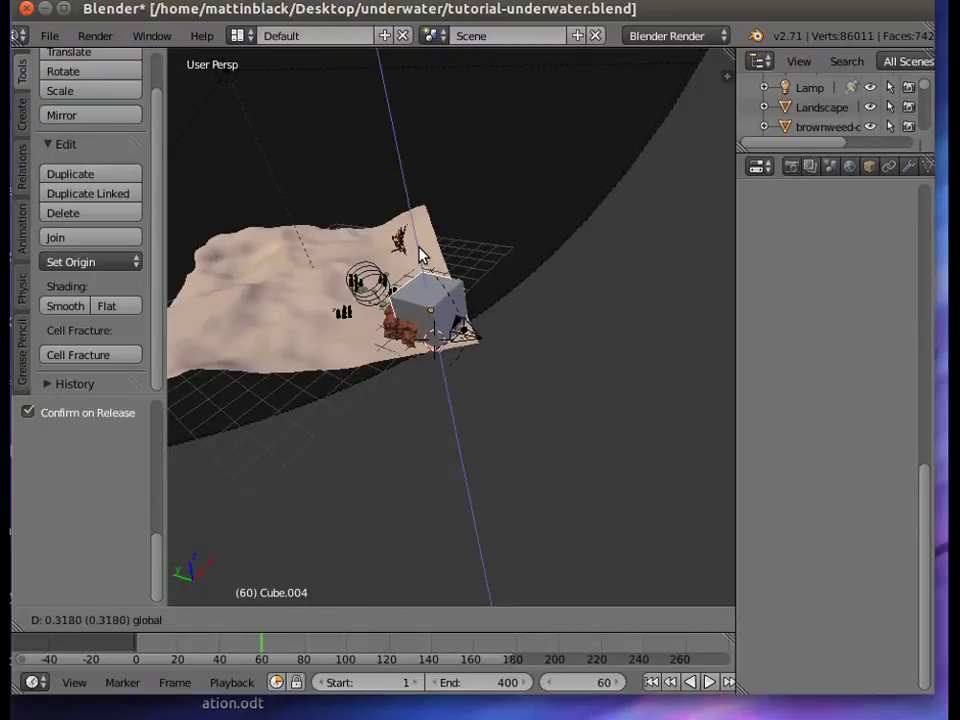
left_click(410, 419)
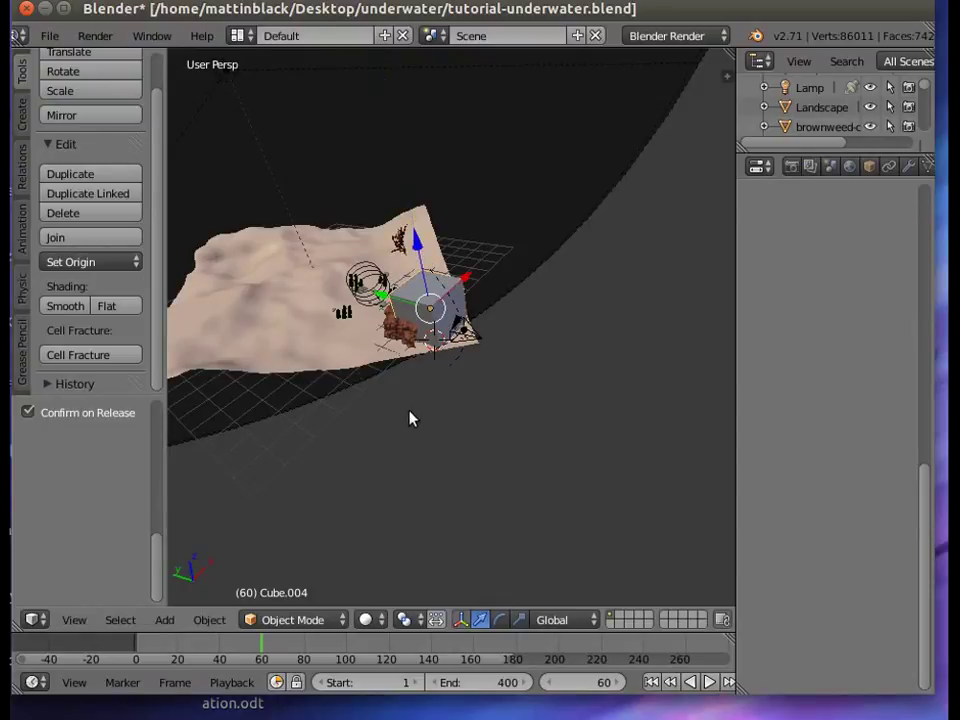
middle_click_drag(411, 418, 420, 425)
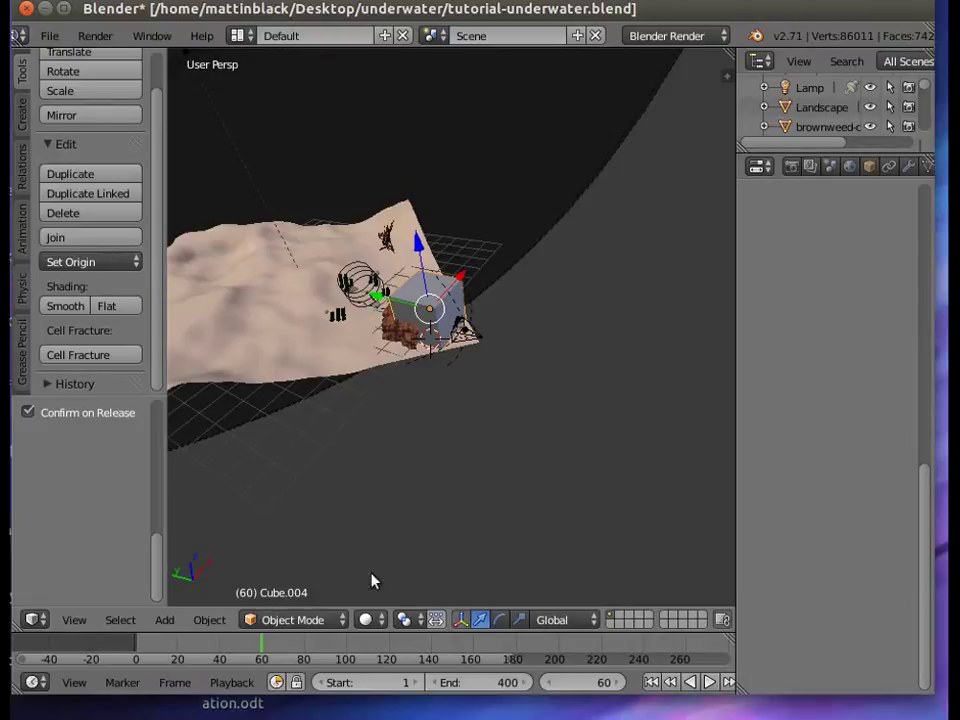
- Select the cube's vertical edge on the far side facing the landscape in Edit Mode with edge selection, and look through the camera
left_click(298, 619)
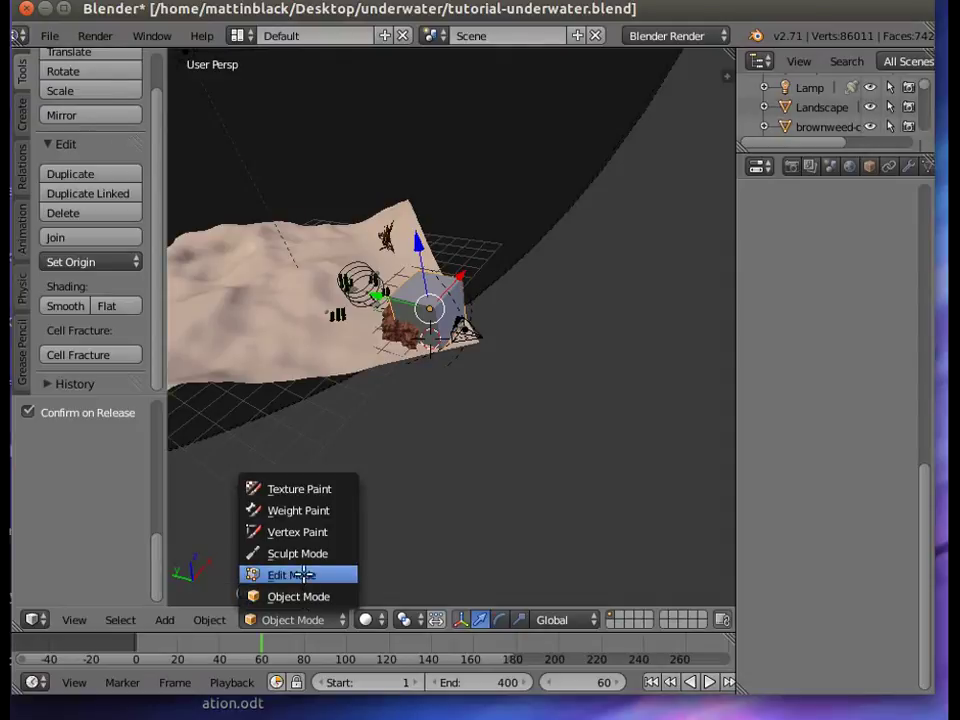
left_click(291, 575)
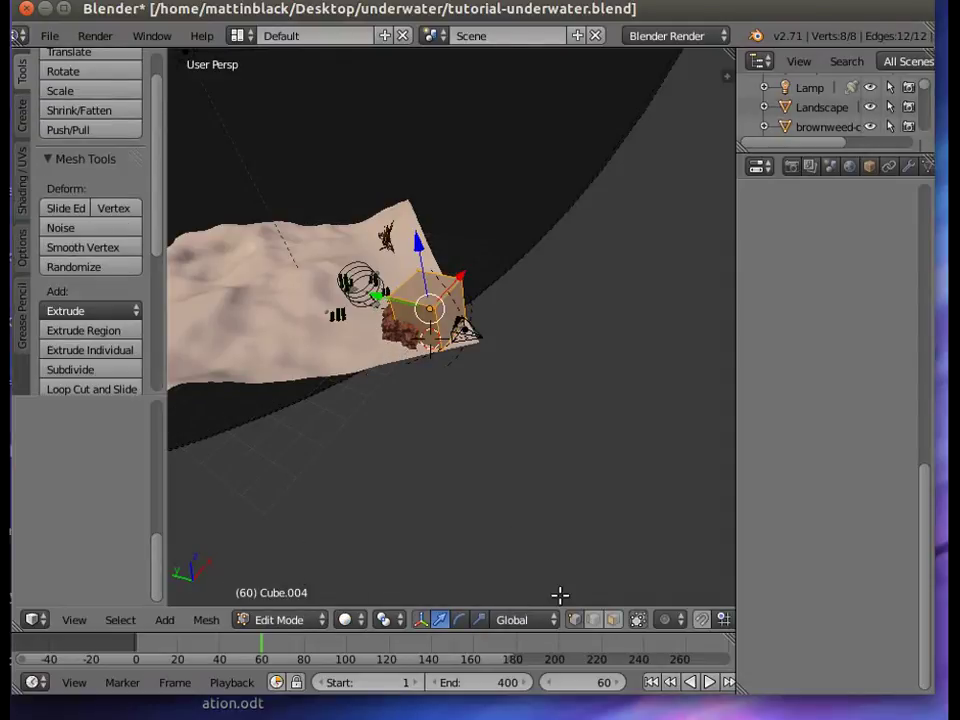
left_click(593, 619)
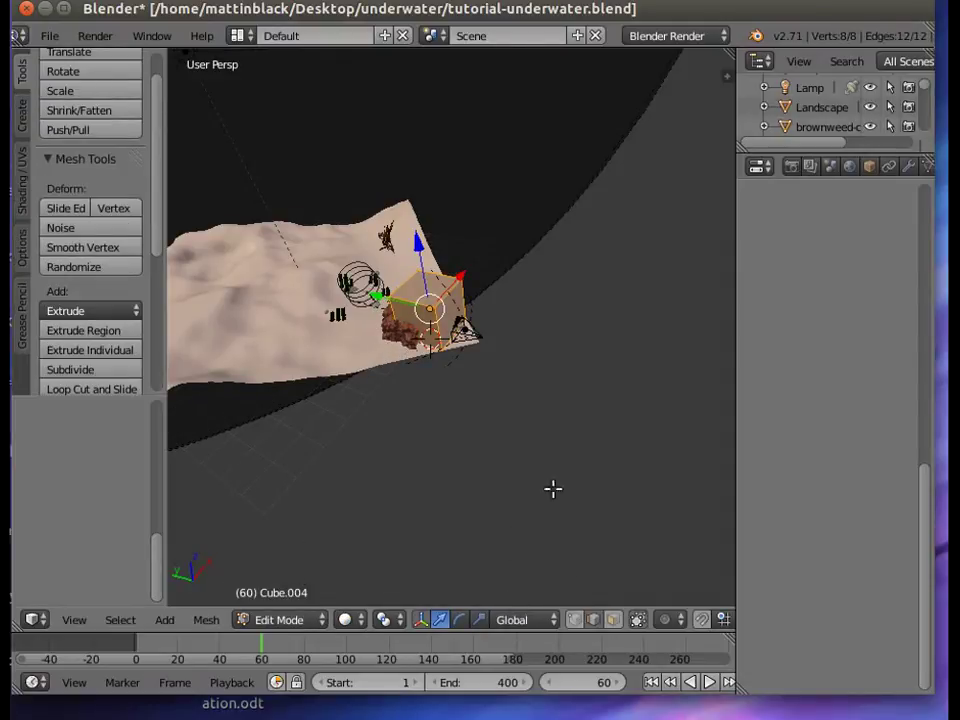
right_click(391, 301)
left_click(76, 621)
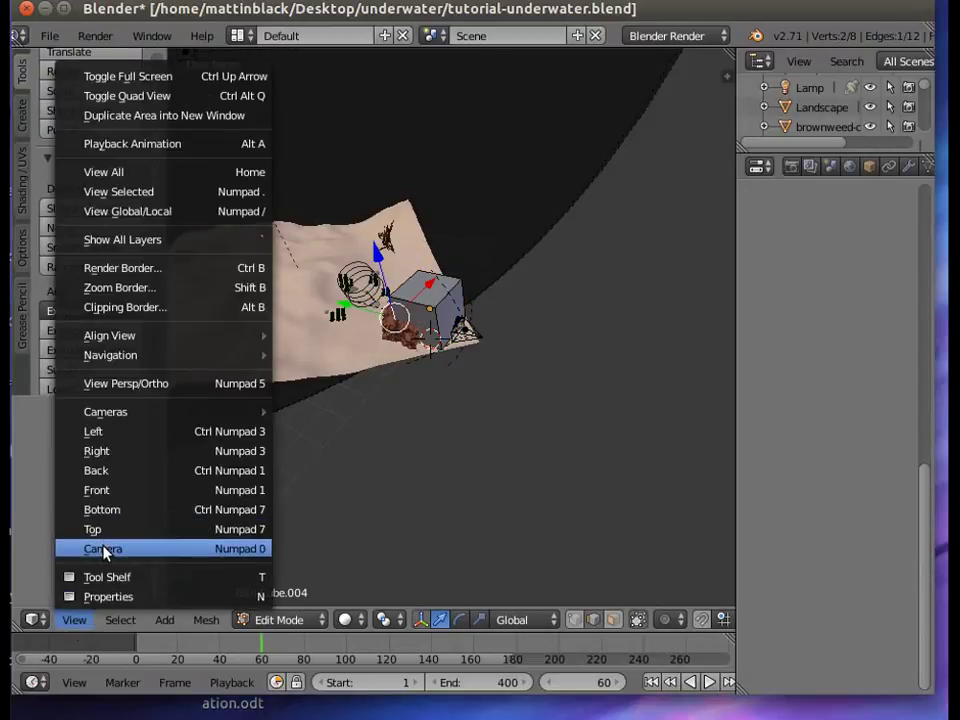
left_click(85, 551)
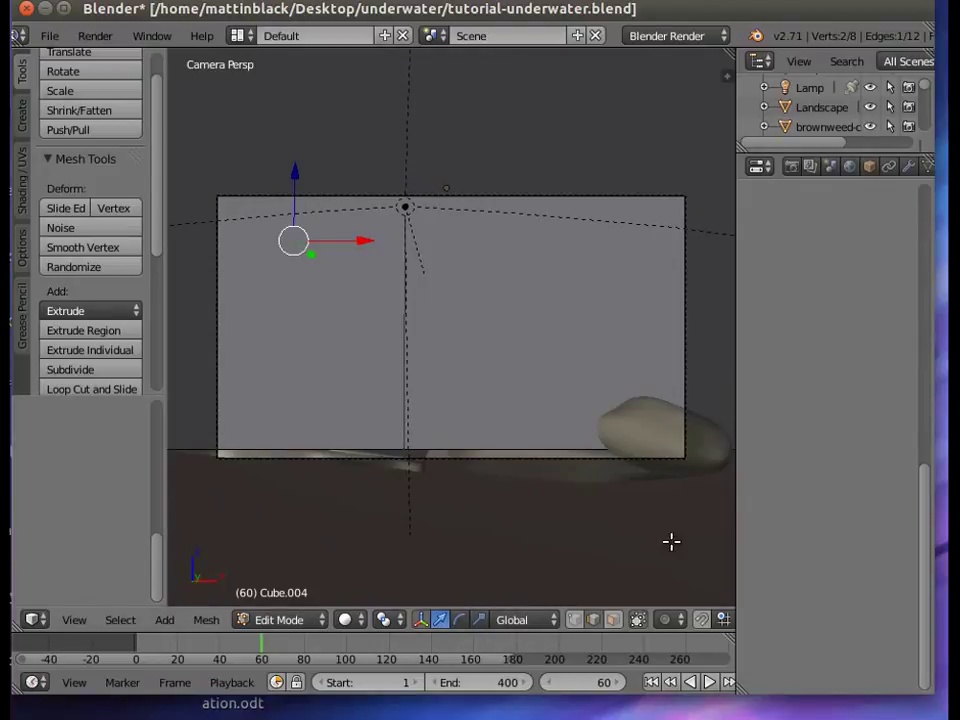
- Rename the new cube object as water
scroll(826, 117, "down", 5)
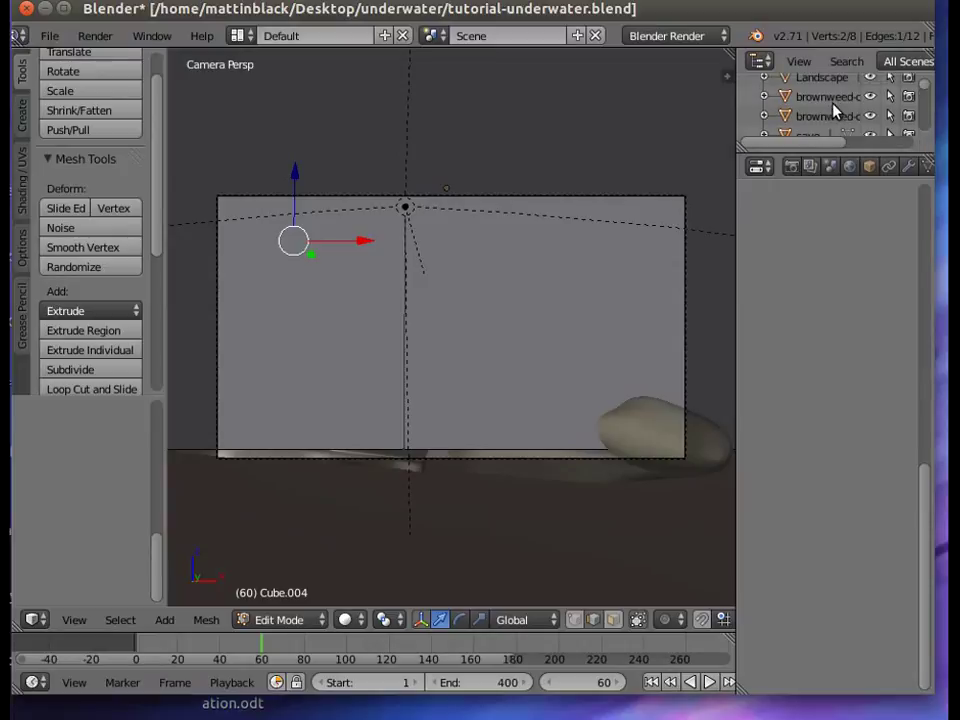
scroll(826, 128, "down", 2)
scroll(826, 128, "up", 6)
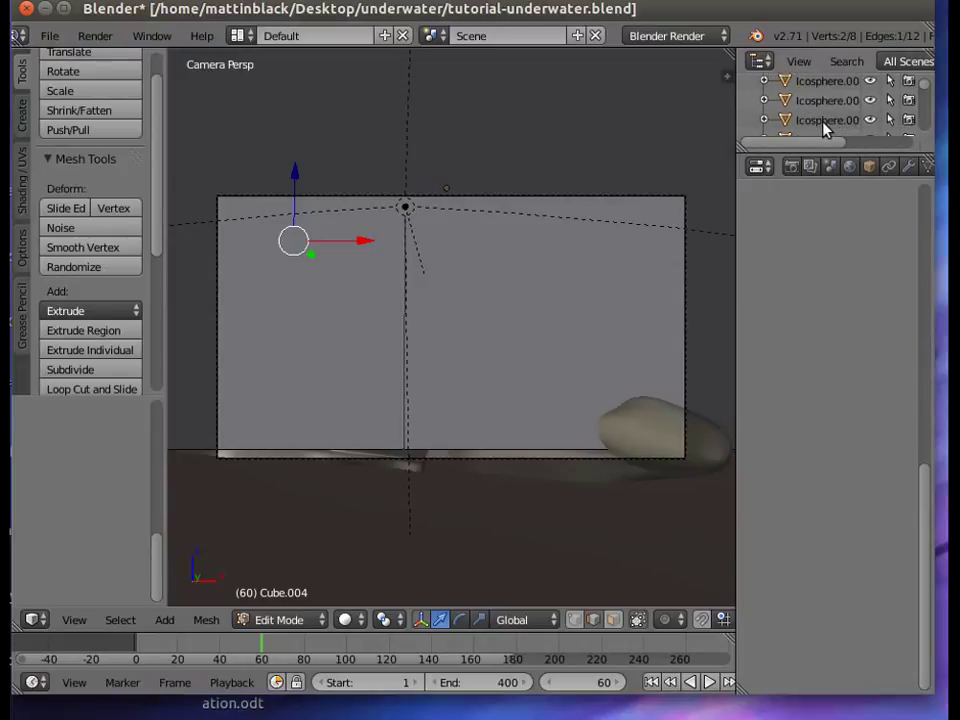
scroll(826, 128, "down", 5)
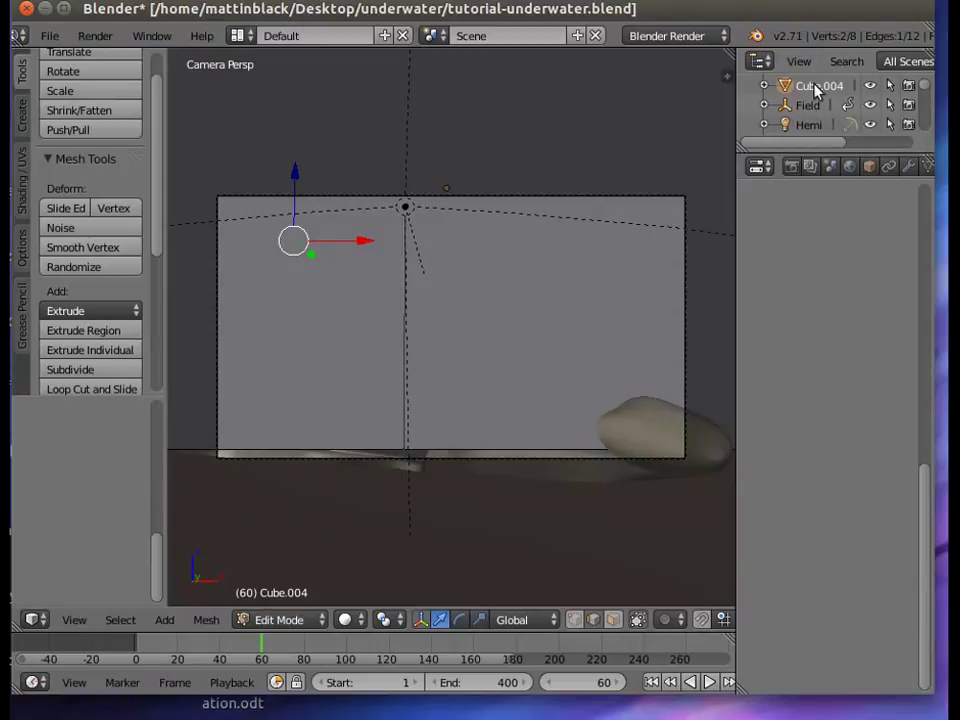
left_click(868, 167)
left_click(814, 234)
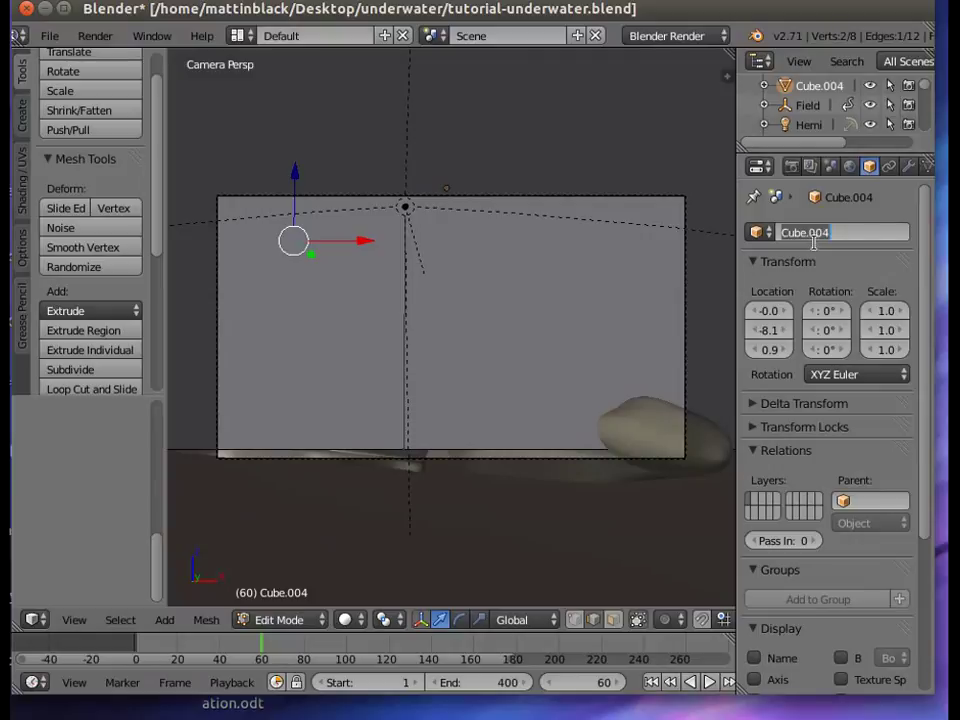
type("a")
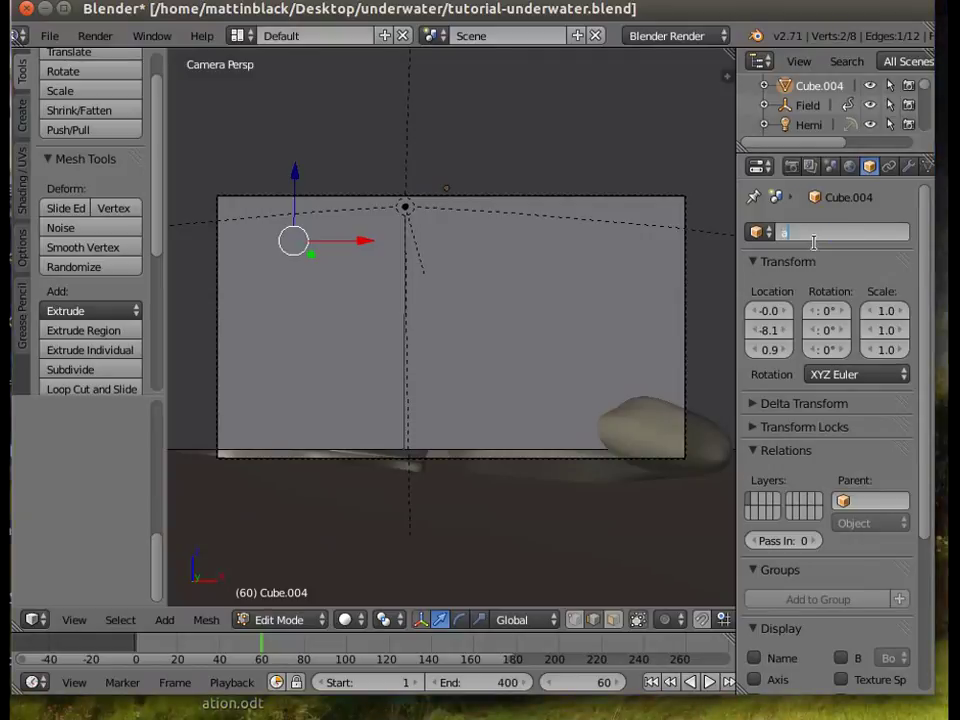
type("ater")
key("Return")
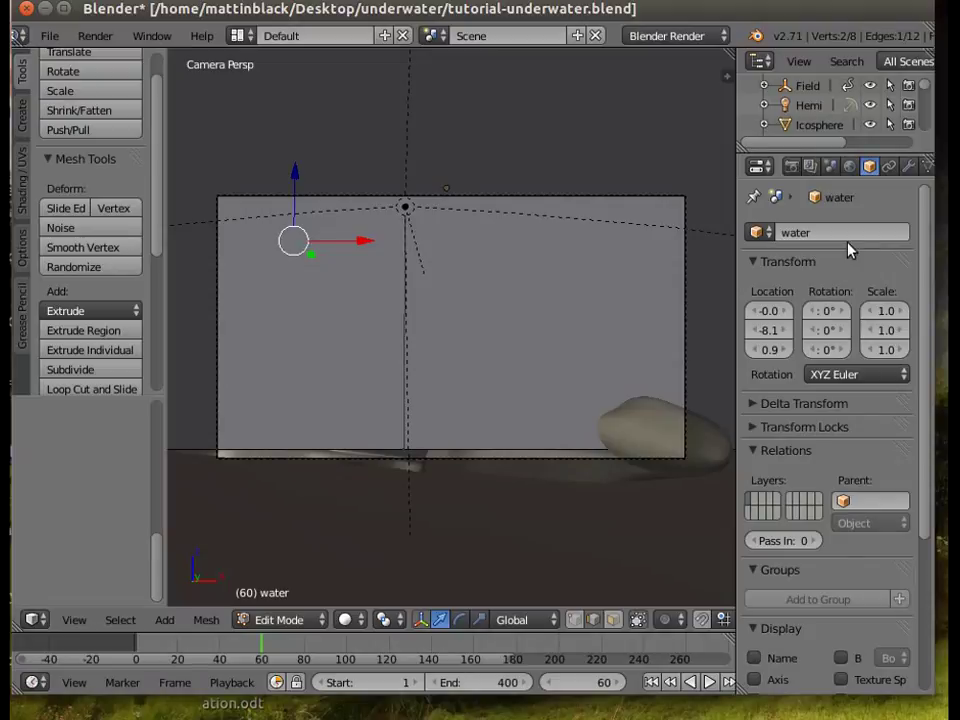
- Set the water cube's maximum draw type to Wire
scroll(784, 585, "down", 5)
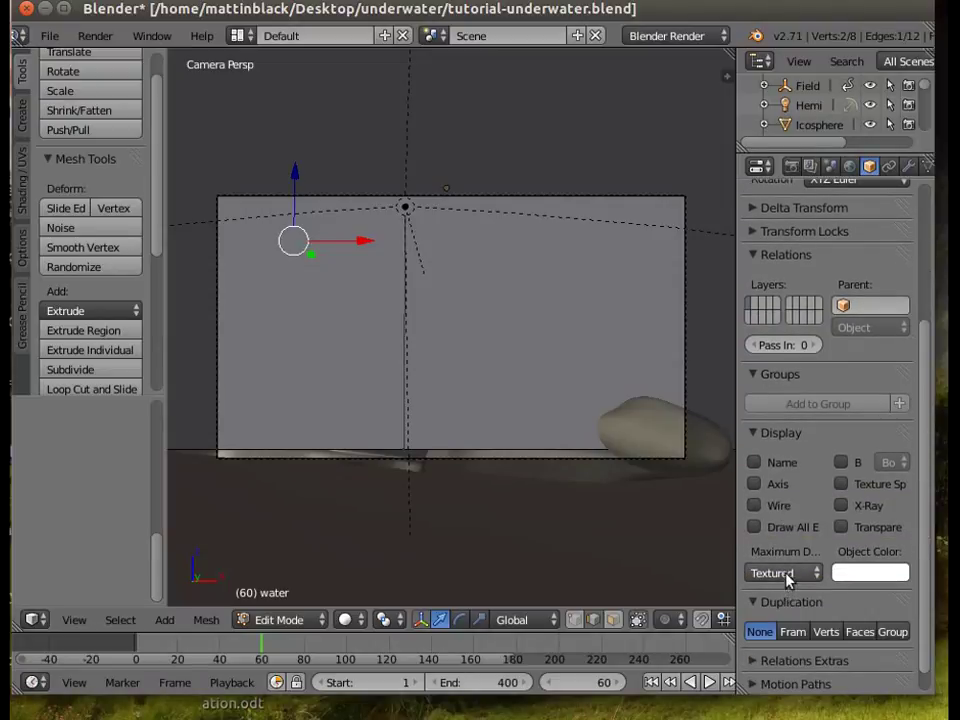
left_click(777, 574)
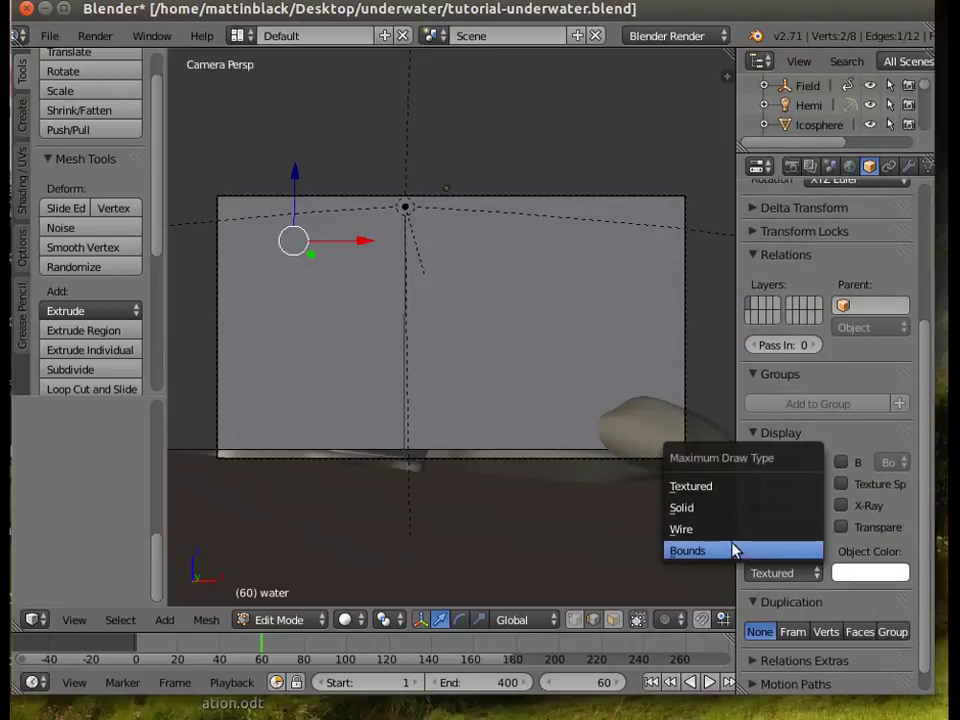
left_click(729, 530)
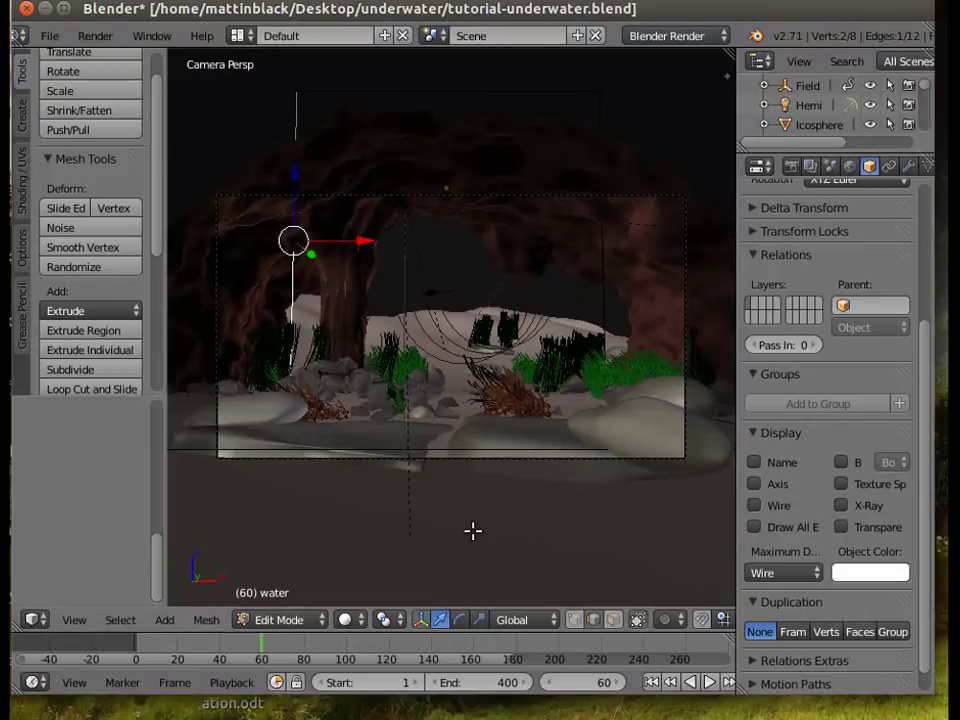
- Move the selected vertical edge of the water cube outward along negative X, and dismiss the system error dialog
left_click_drag(365, 240, 310, 234)
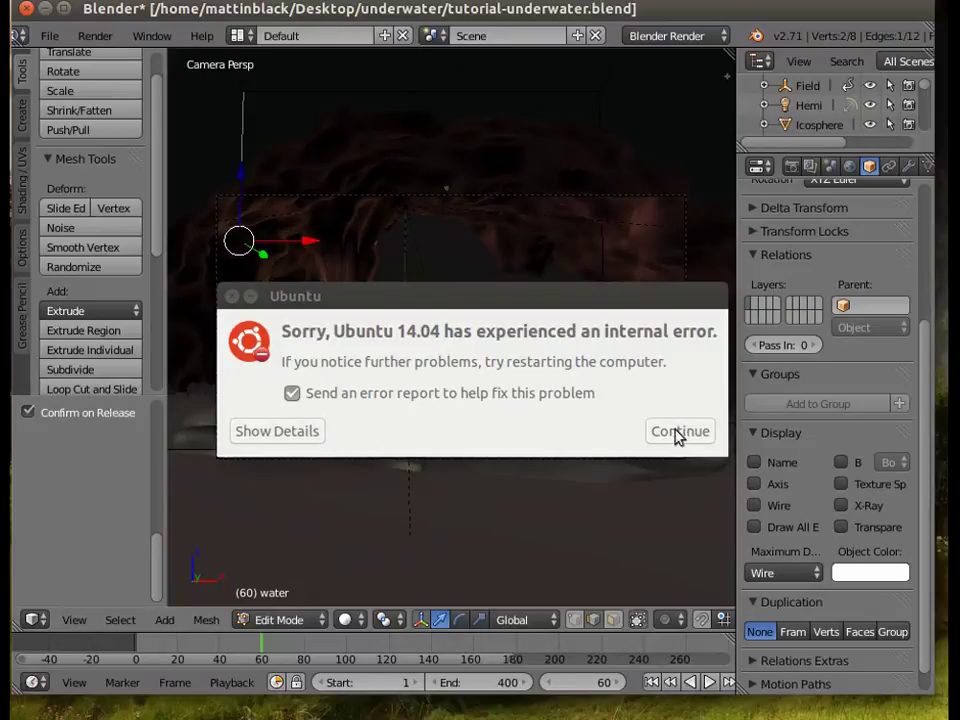
left_click(231, 296)
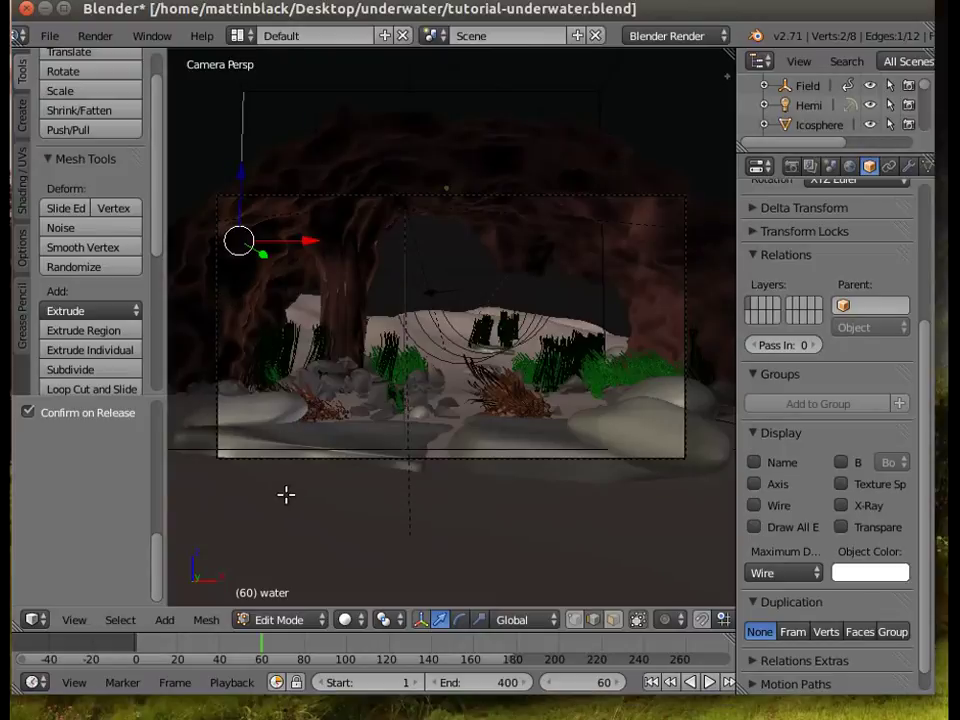
- In top view, move the water cube's selected vertical edge far back along Y across the landscape and outward along negative X
middle_click_drag(323, 490, 396, 470)
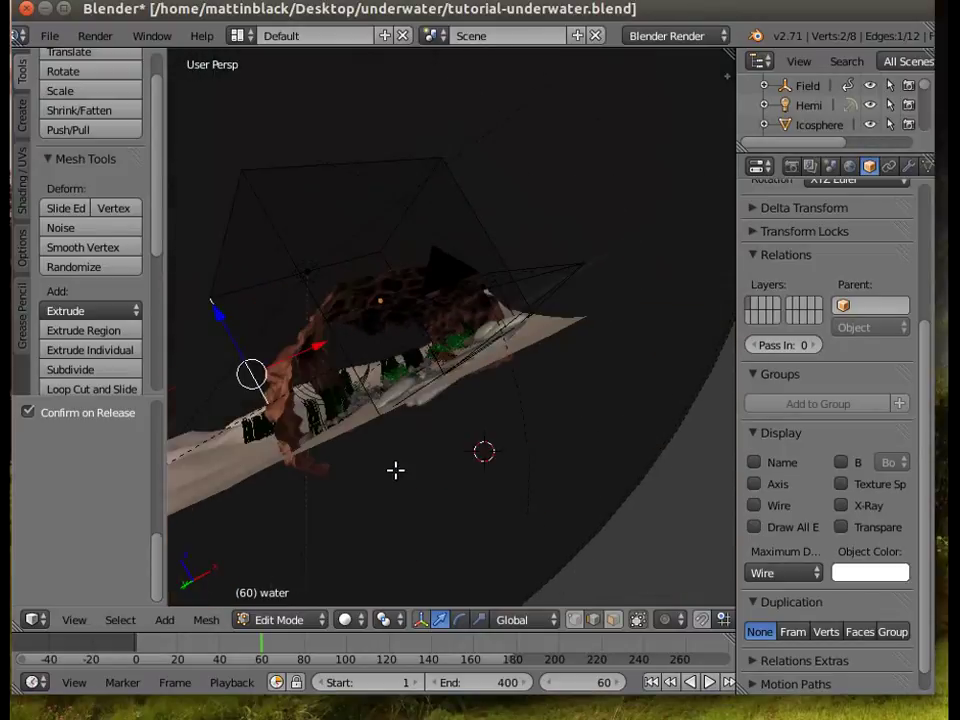
scroll(396, 468, "down", 4)
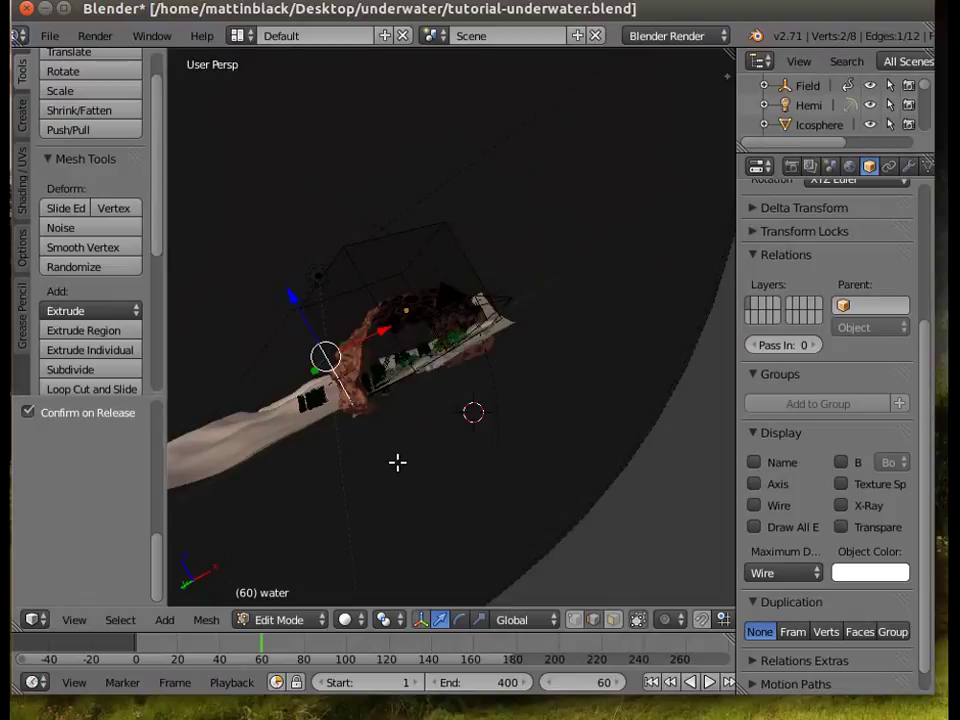
left_click(75, 622)
left_click(109, 531)
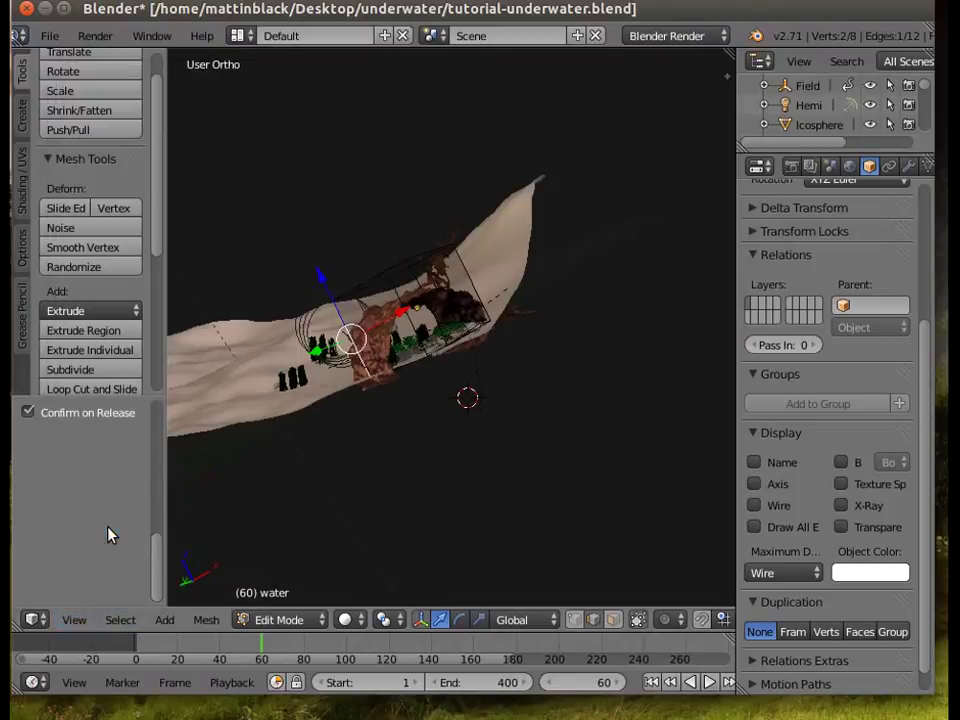
scroll(355, 325, "down", 2)
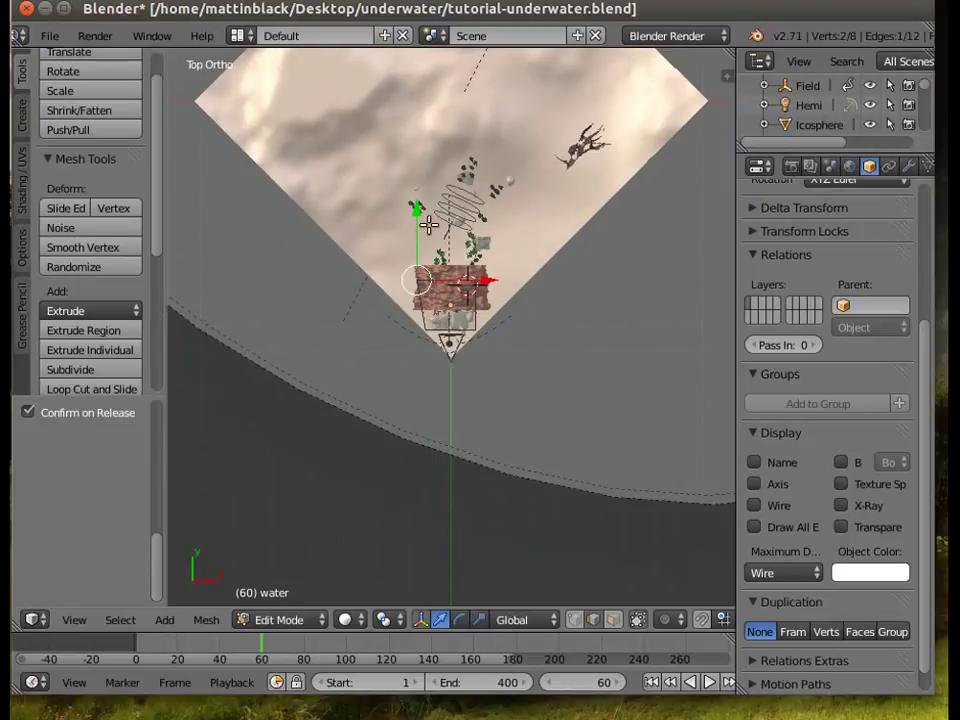
left_click_drag(420, 213, 424, 649)
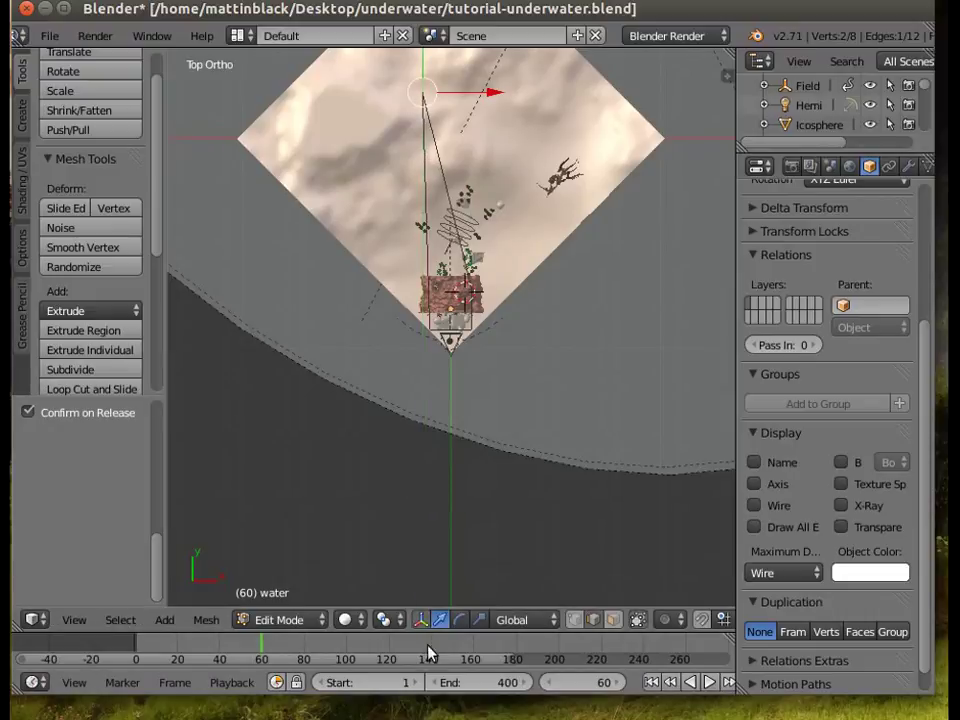
scroll(434, 138, "down", 1)
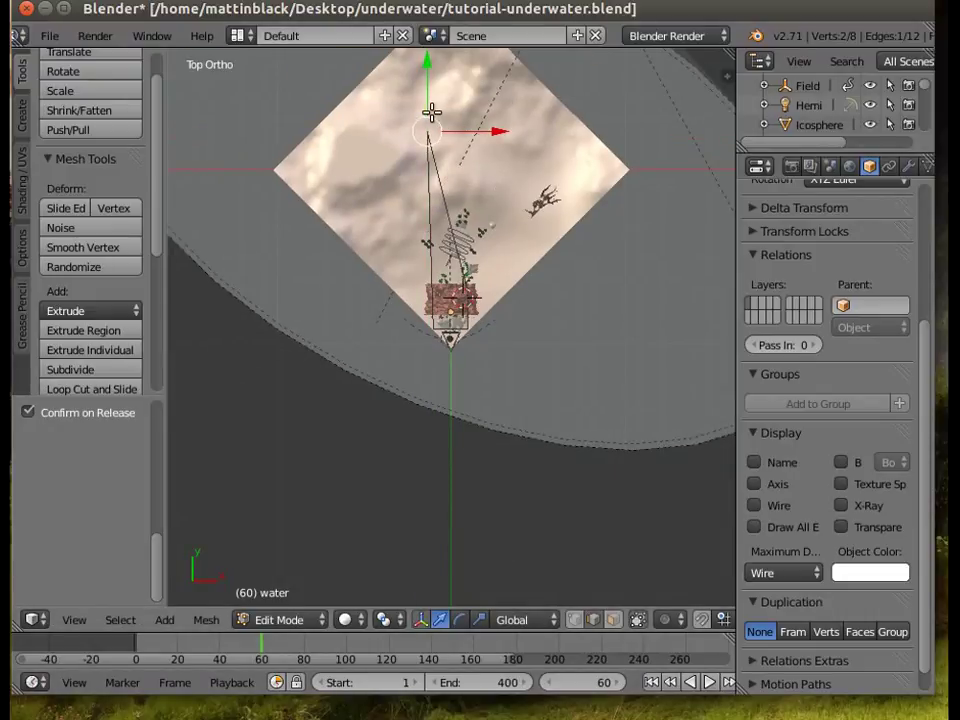
left_click_drag(429, 95, 432, 57)
left_click_drag(493, 138, 437, 426)
- Select the water cube's other far vertical edge and move it outward along positive X in camera view
middle_click_drag(437, 426, 470, 320)
left_click(458, 302)
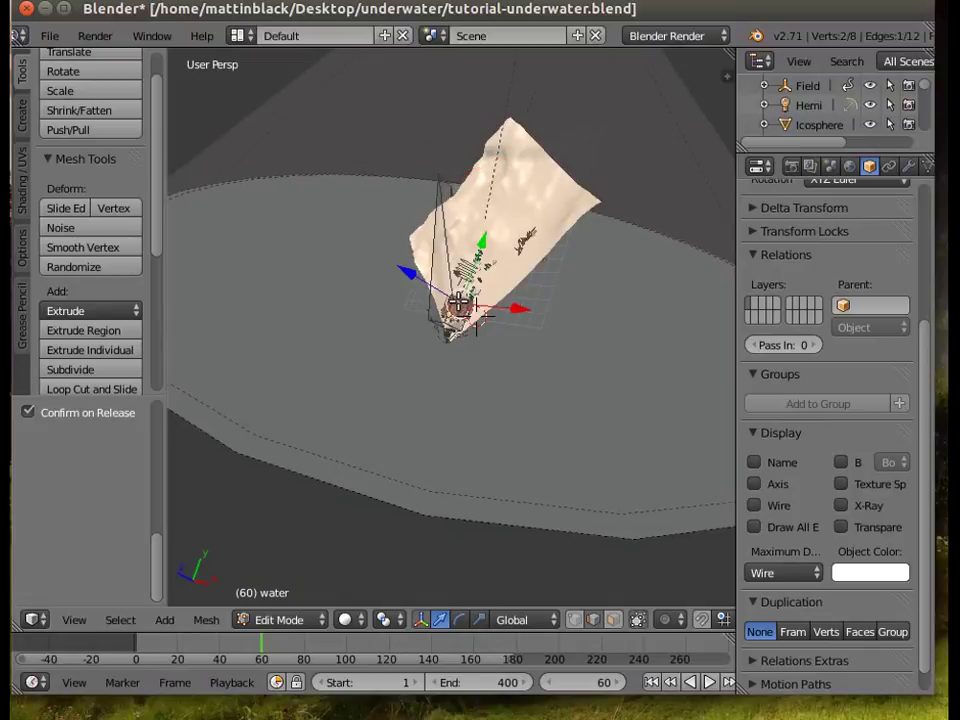
left_click(73, 625)
left_click(105, 550)
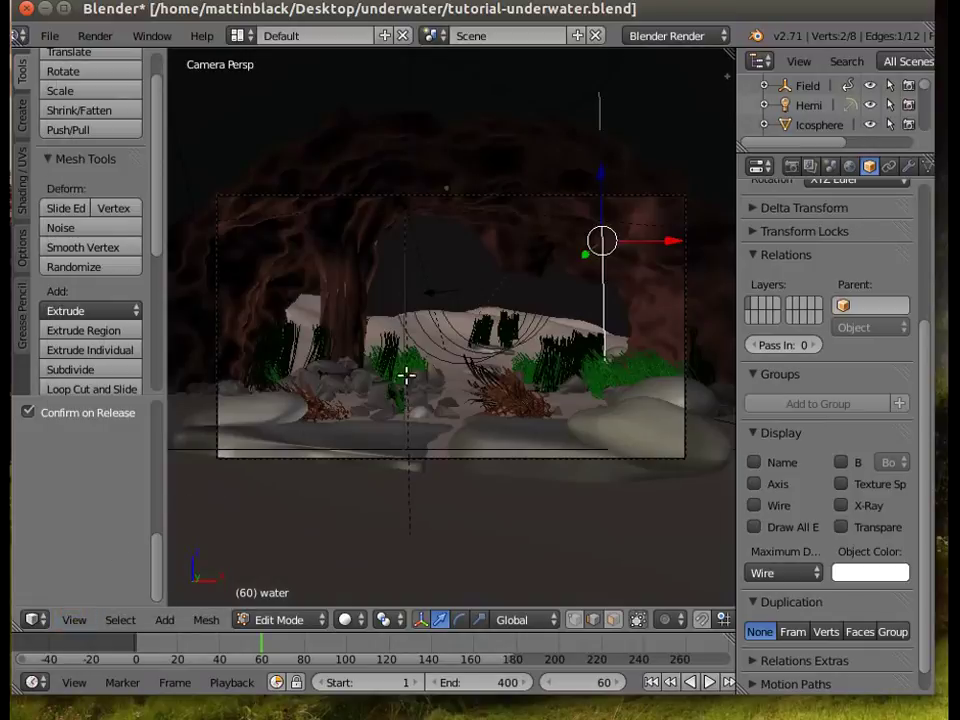
left_click_drag(670, 238, 178, 237)
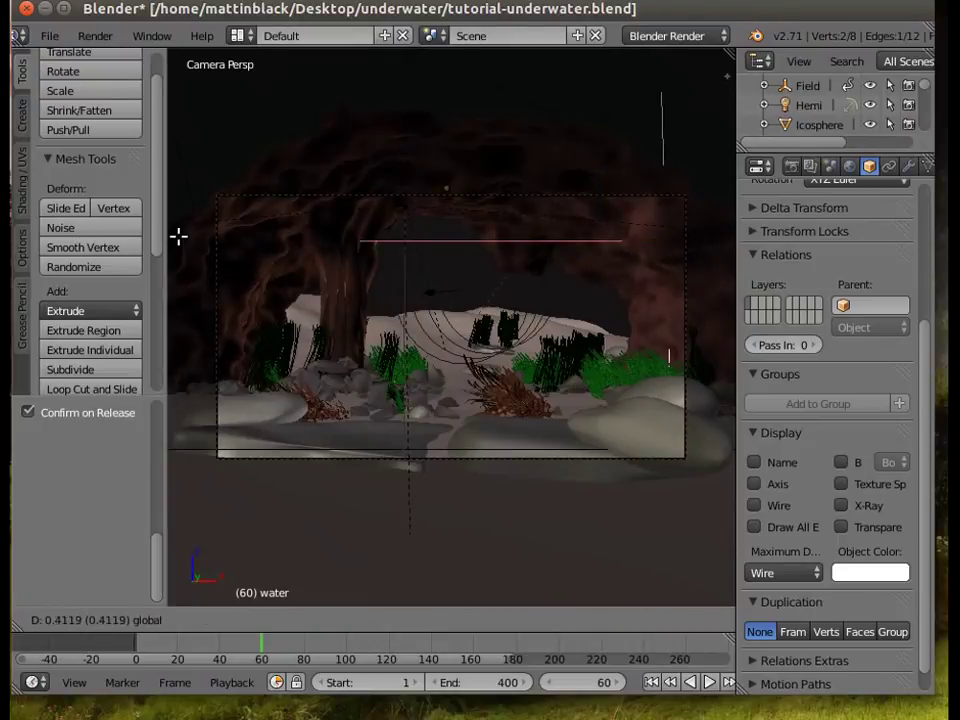
right_click(178, 237)
- In top view, move this edge back along Y and outward along X until it is roughly level with the opposite far edge
left_click(72, 620)
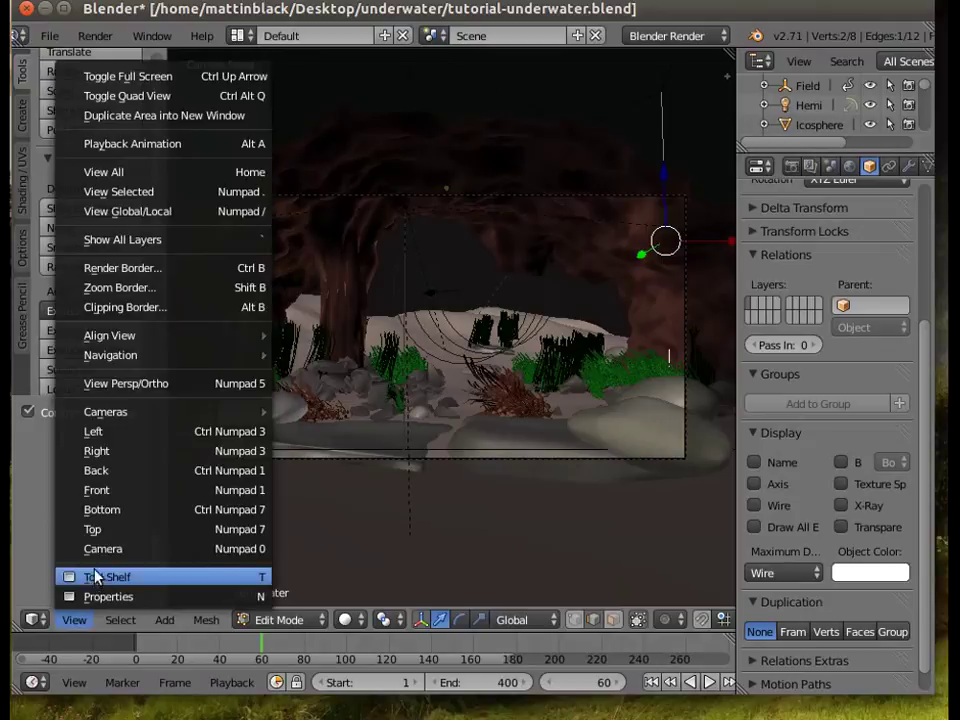
left_click(100, 533)
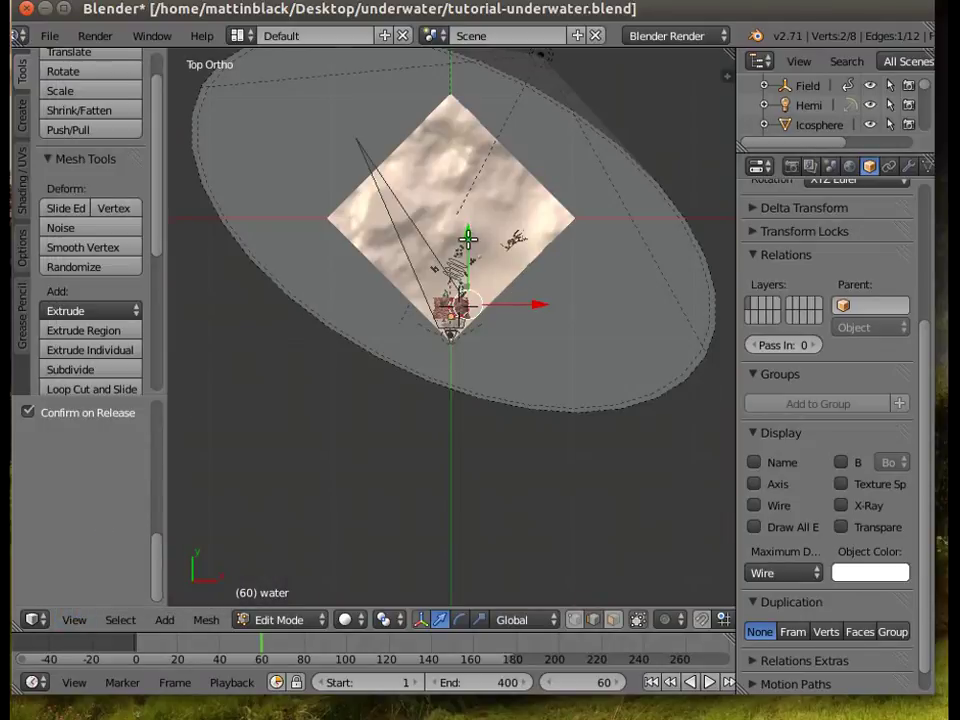
key("g")
key("y")
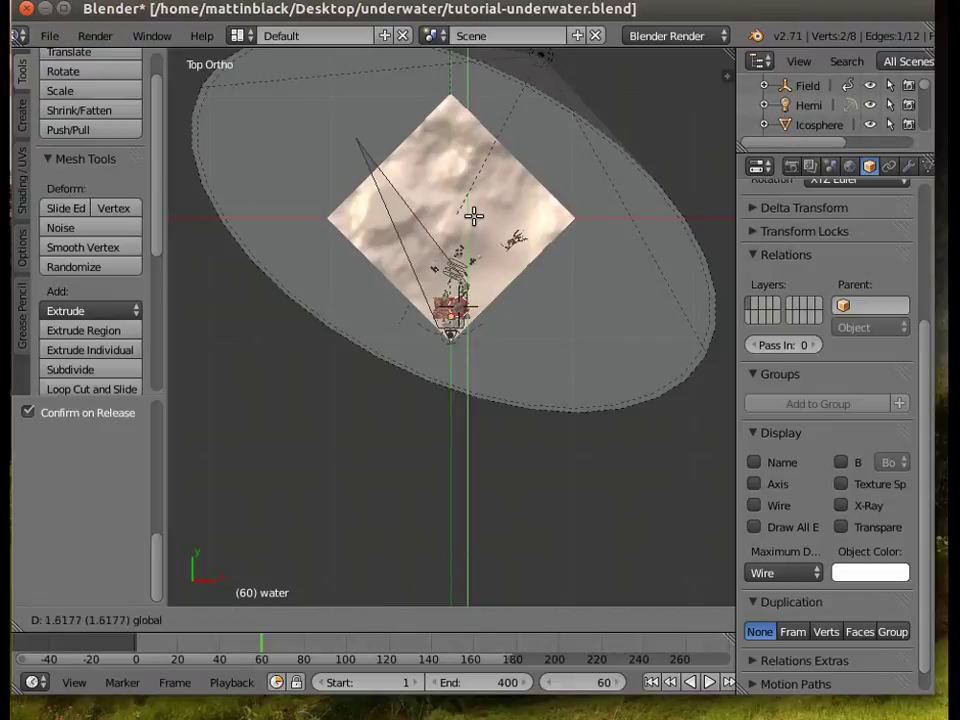
left_click(471, 214)
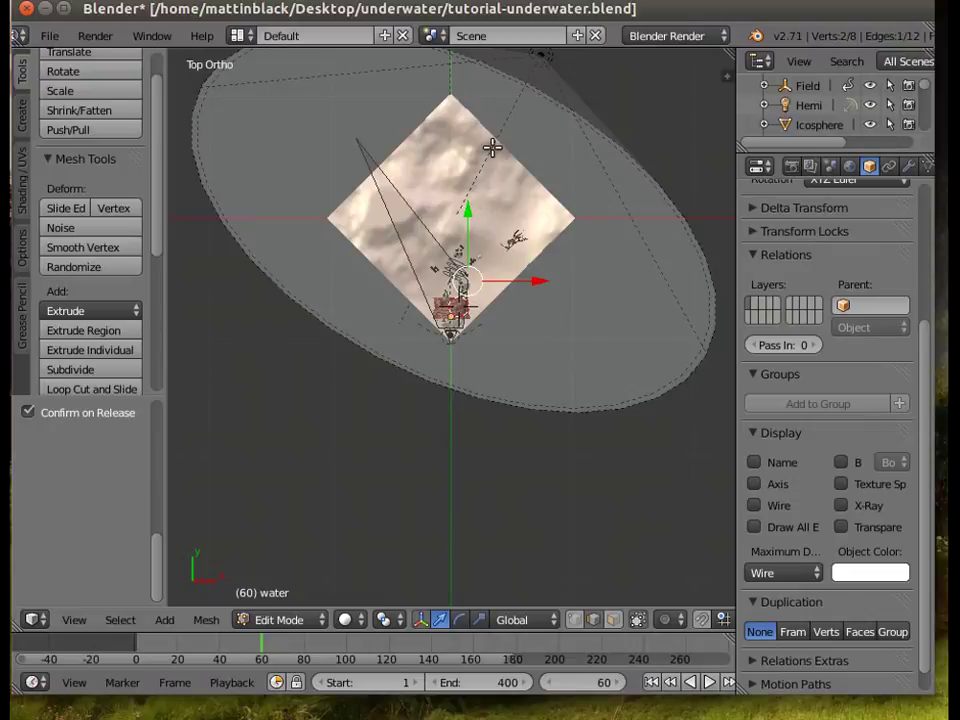
left_click_drag(469, 216, 568, 139)
key("x")
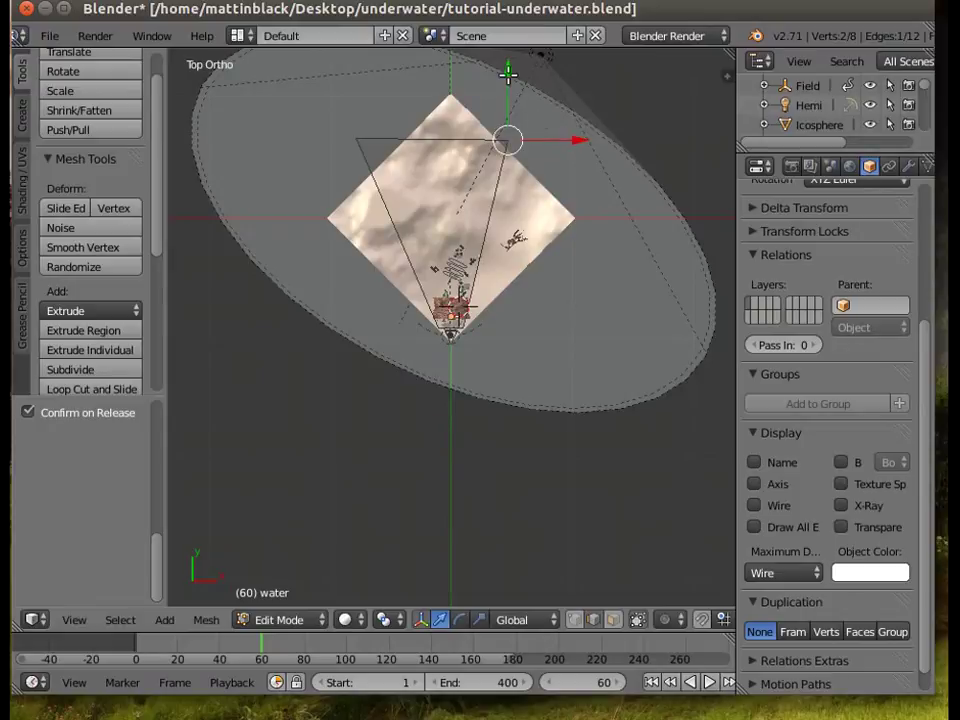
left_click_drag(507, 71, 507, 68)
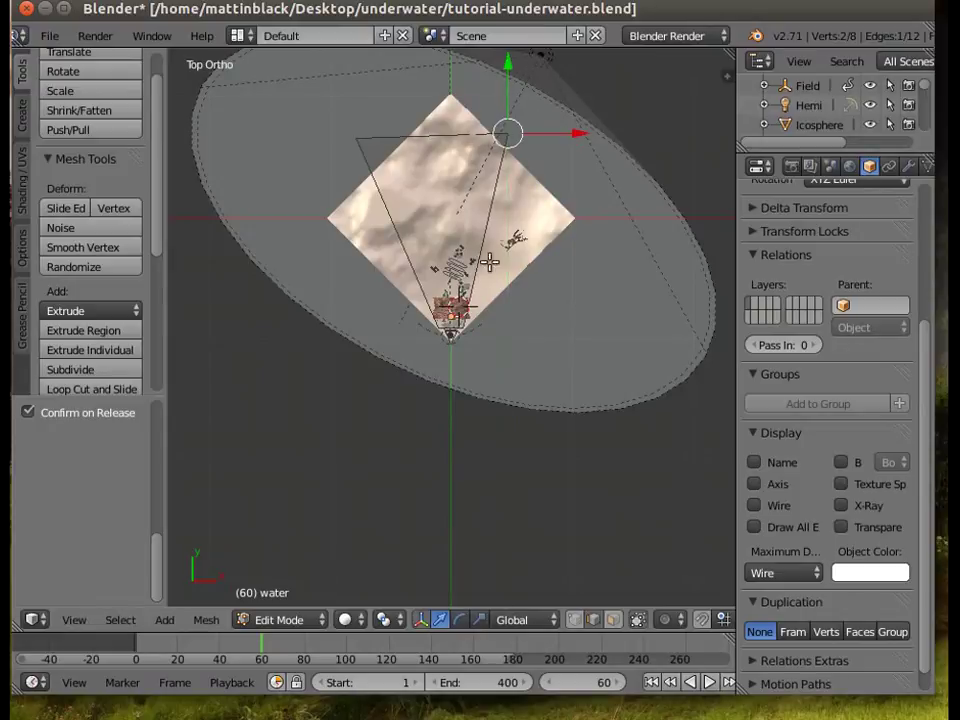
- Look through the camera and set the water cube's maximum draw type to Solid
left_click(74, 620)
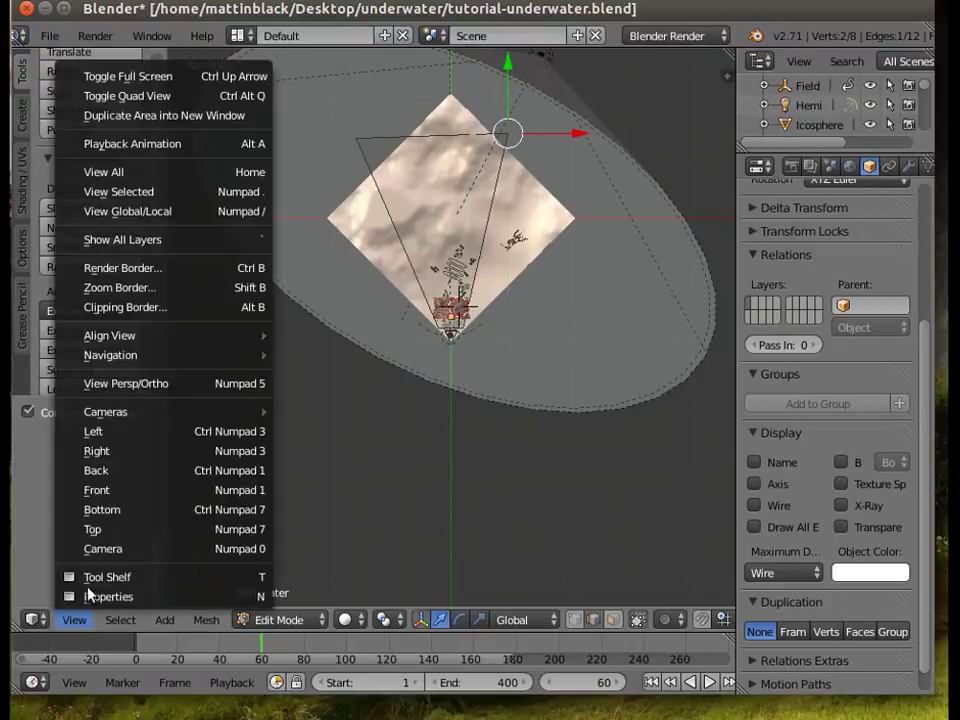
left_click(80, 550)
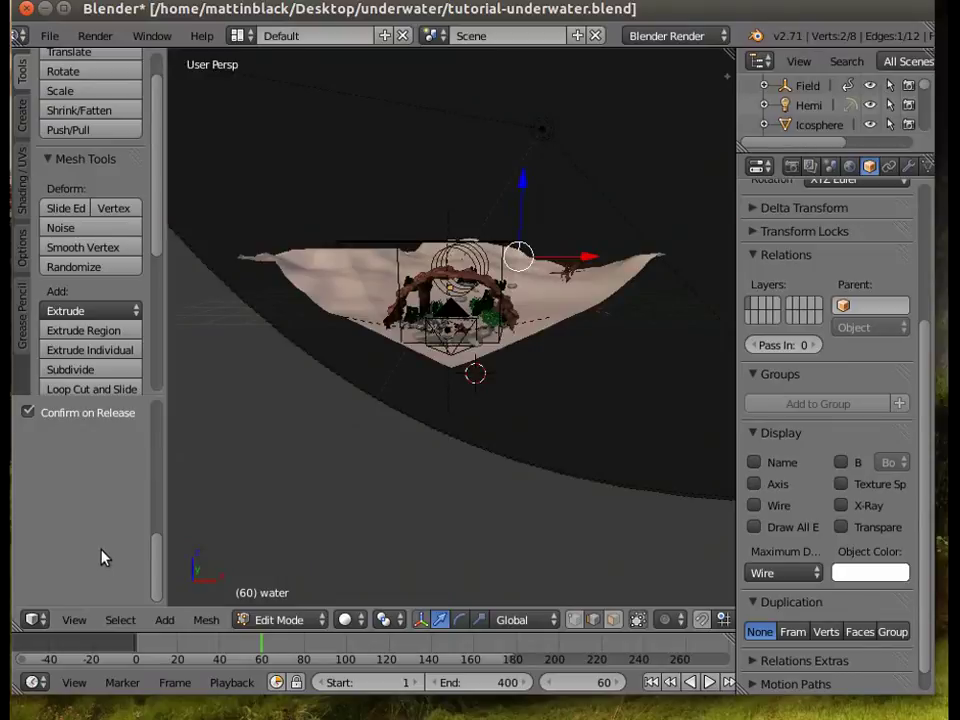
key("KP_0")
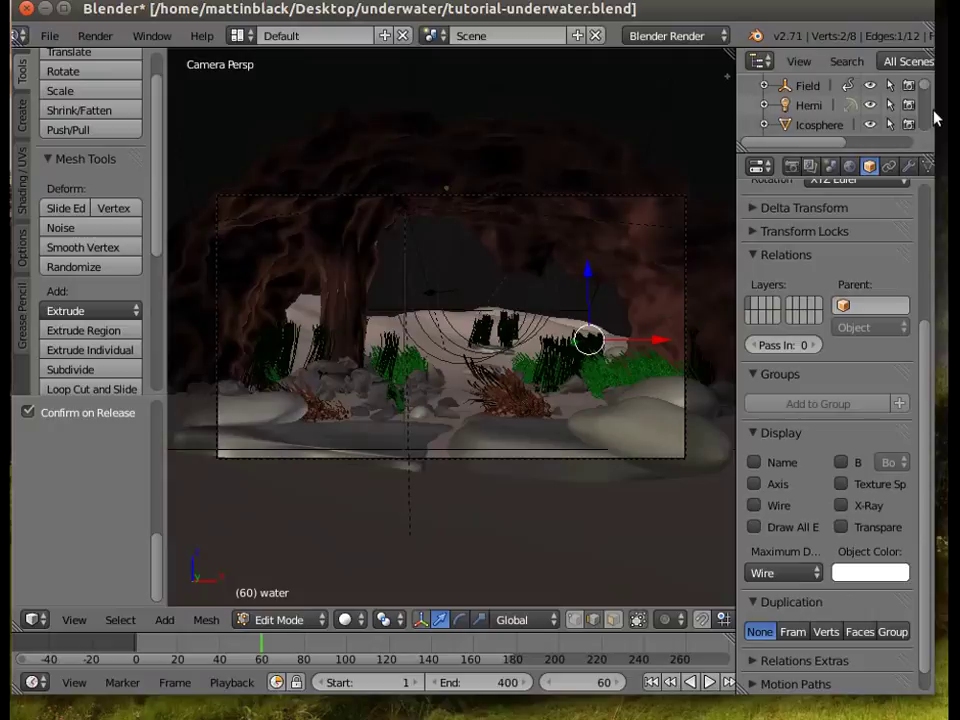
scroll(927, 285, "up", 2)
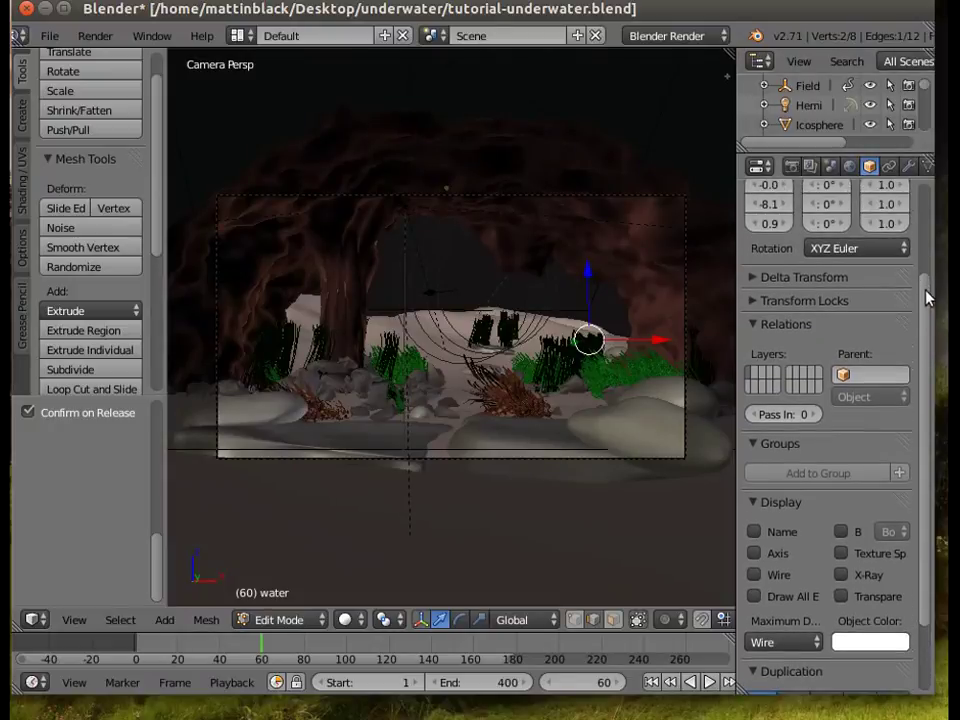
scroll(927, 290, "up", 3)
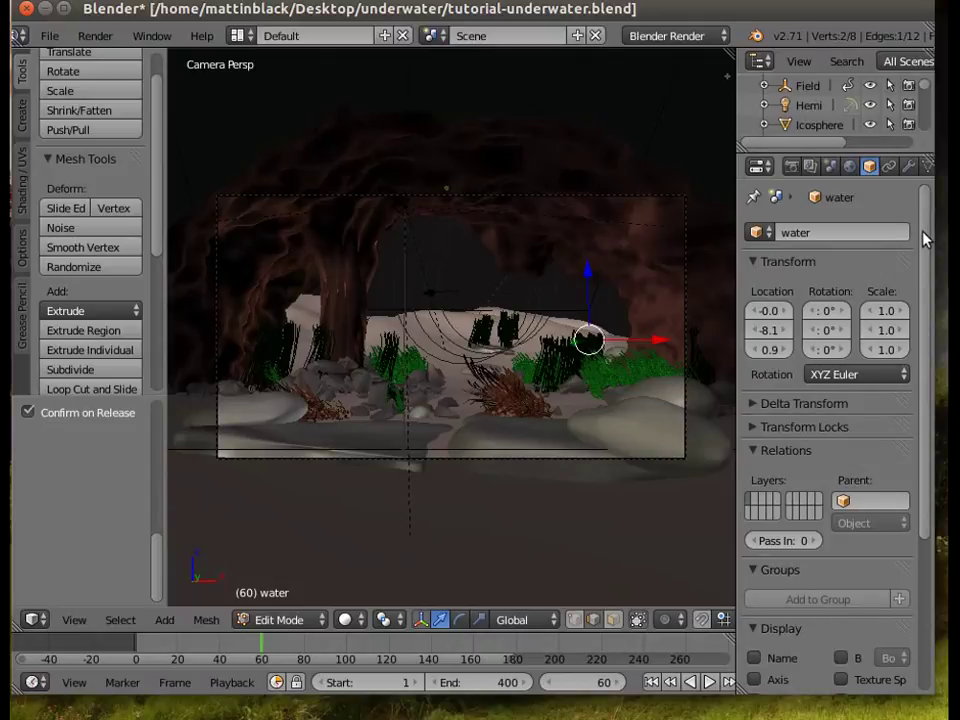
scroll(921, 340, "down", 5)
left_click(800, 548)
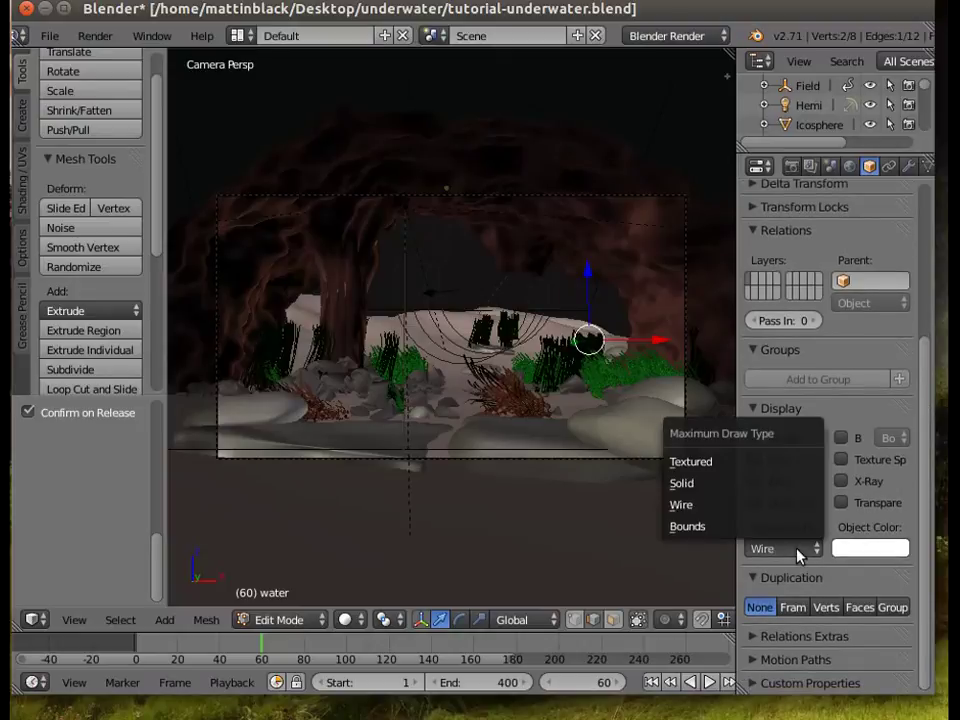
left_click(737, 483)
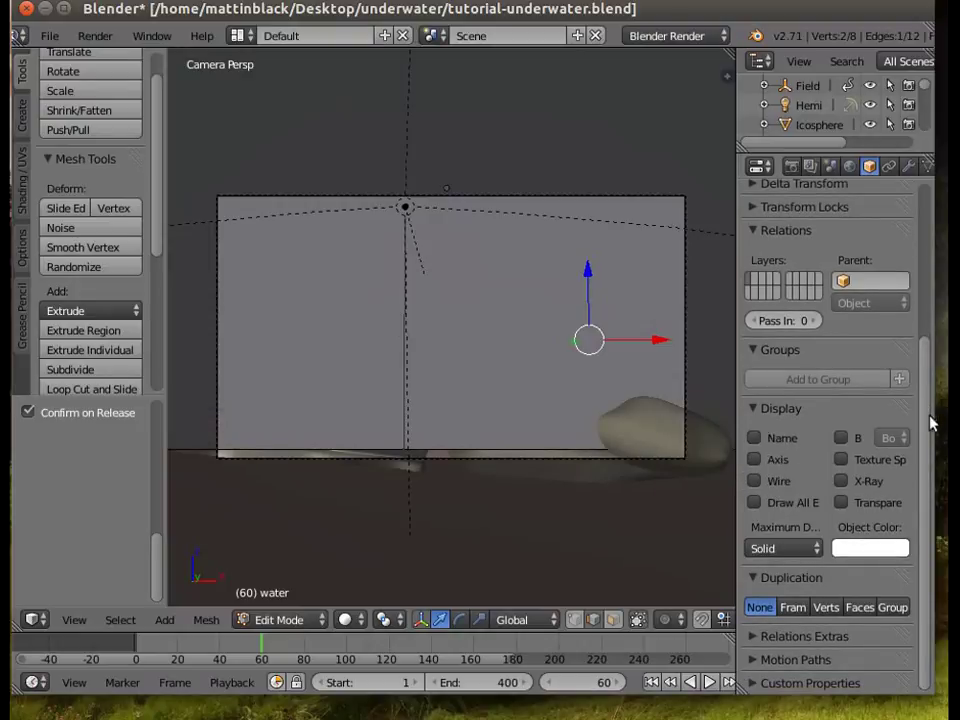
- Return to Object Mode and hide the water object in the viewport from its Outliner entry
left_click_drag(926, 414, 945, 205)
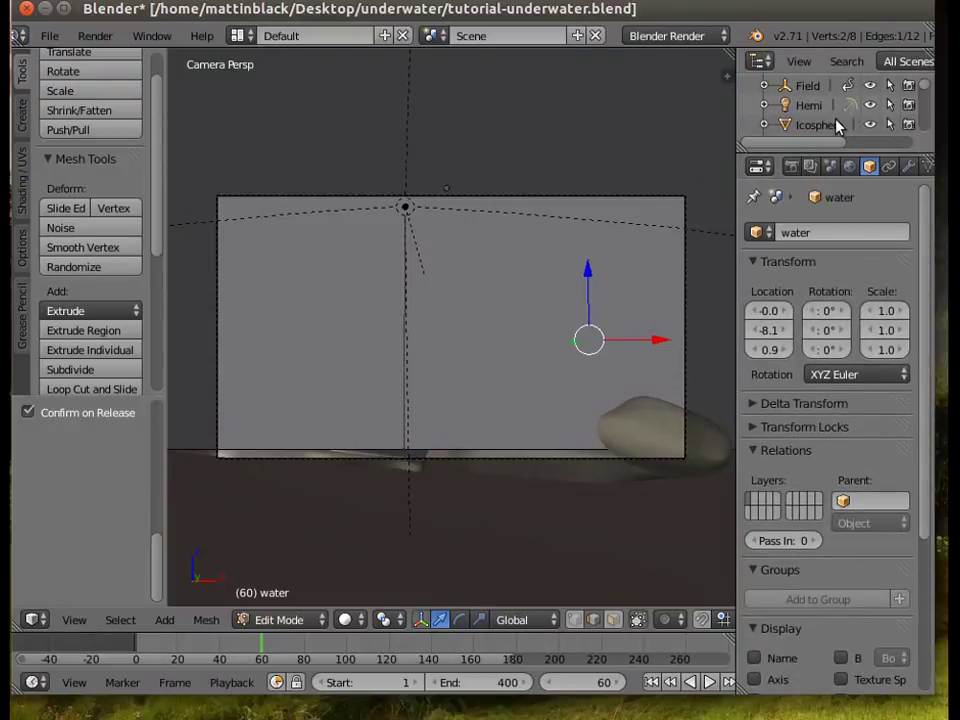
scroll(836, 100, "down", 3)
scroll(836, 100, "down", 4)
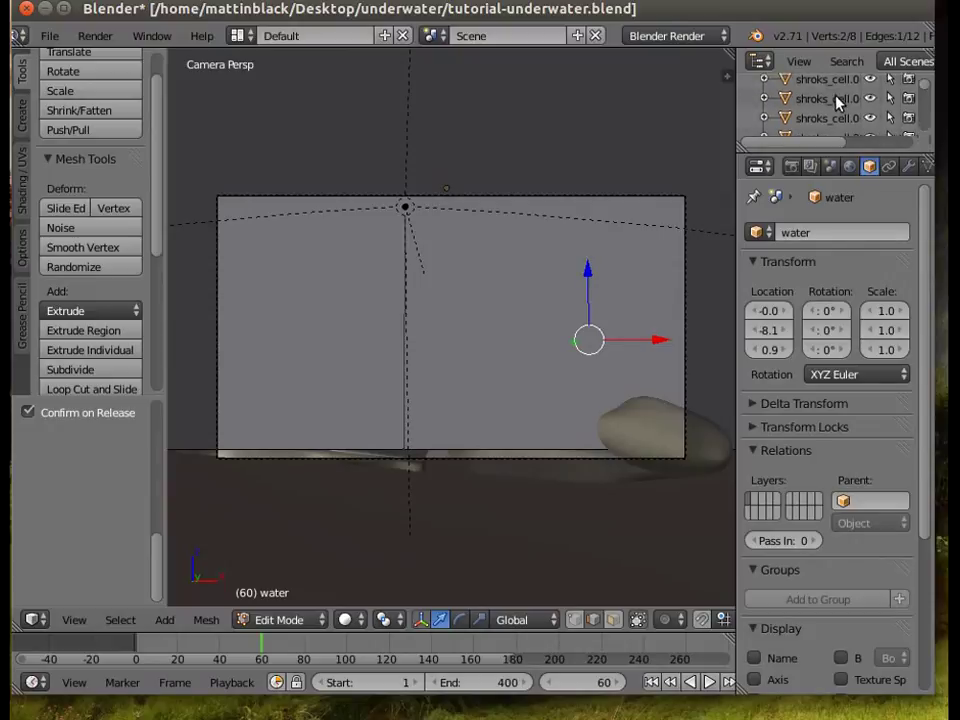
scroll(933, 95, "down", 1)
left_click_drag(925, 90, 931, 146)
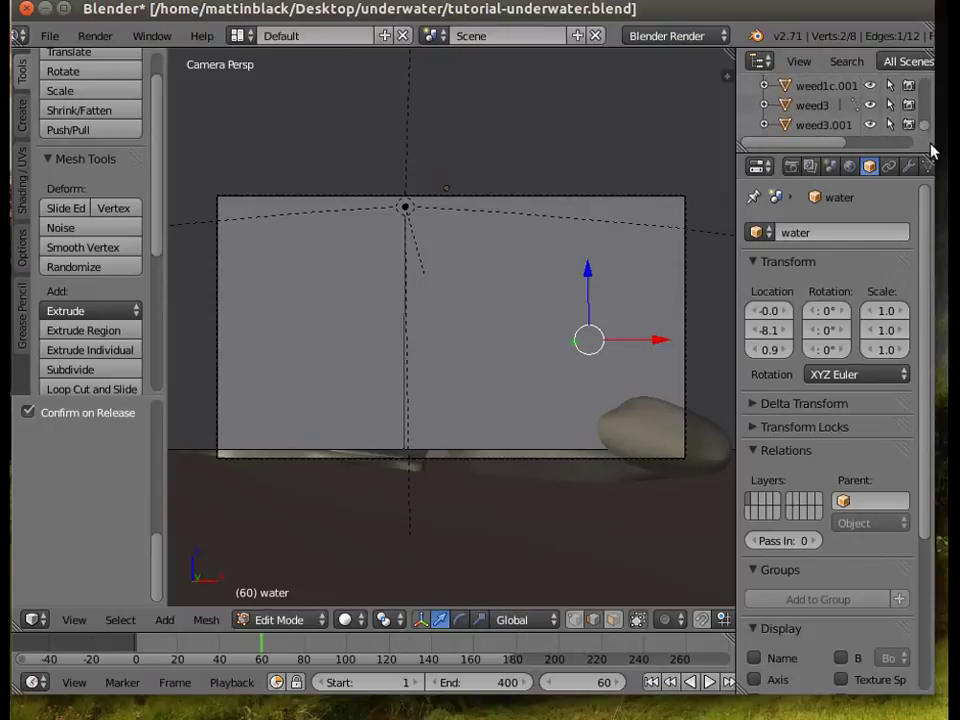
scroll(847, 117, "up", 3)
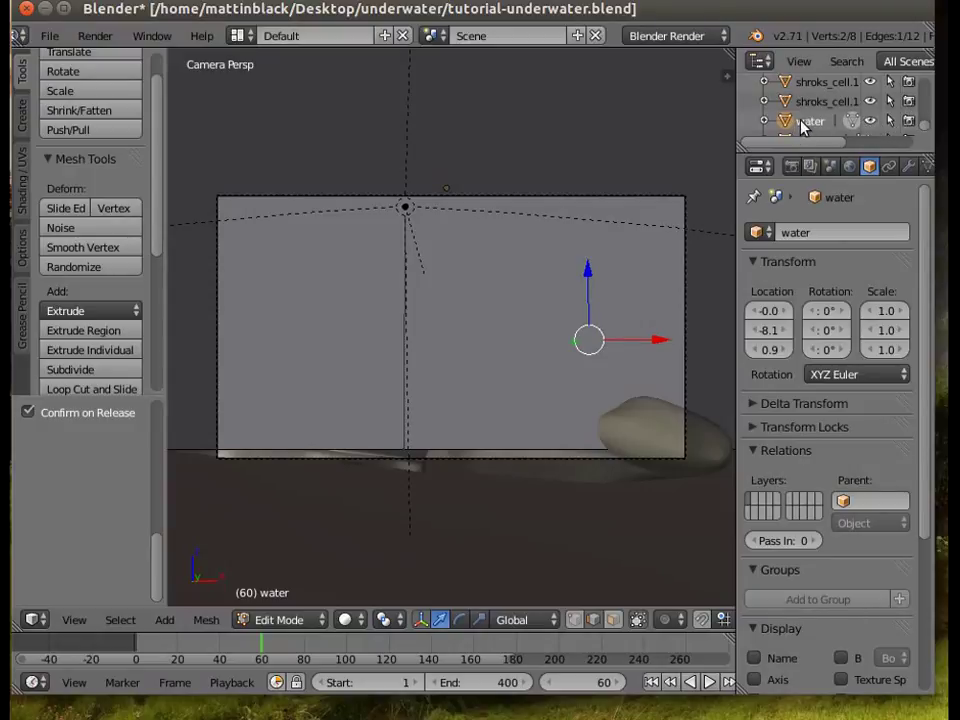
left_click(262, 620)
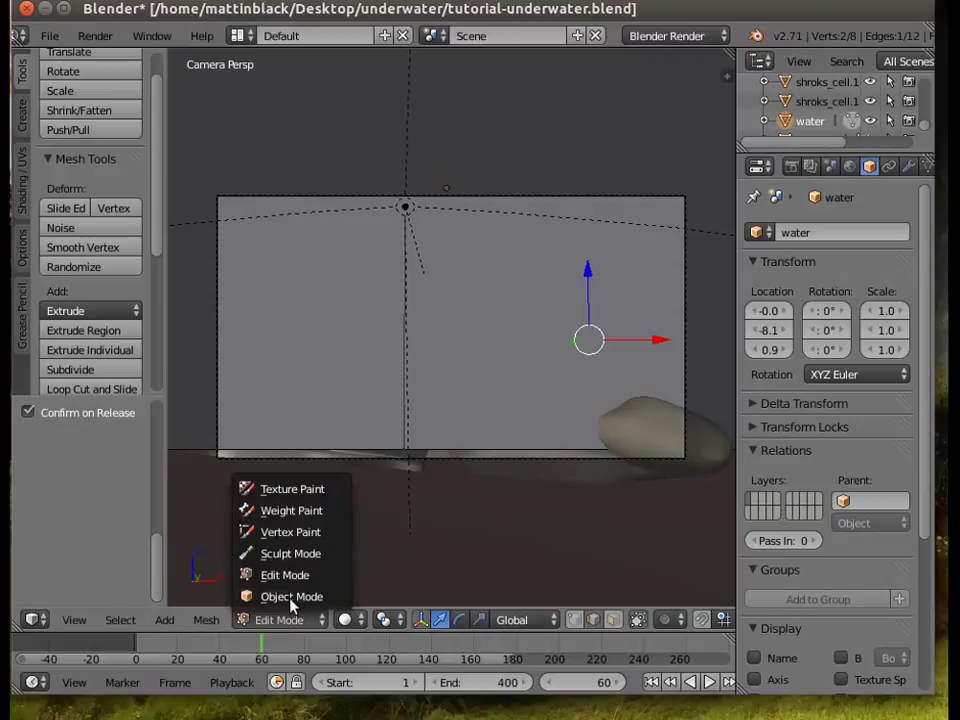
left_click(280, 595)
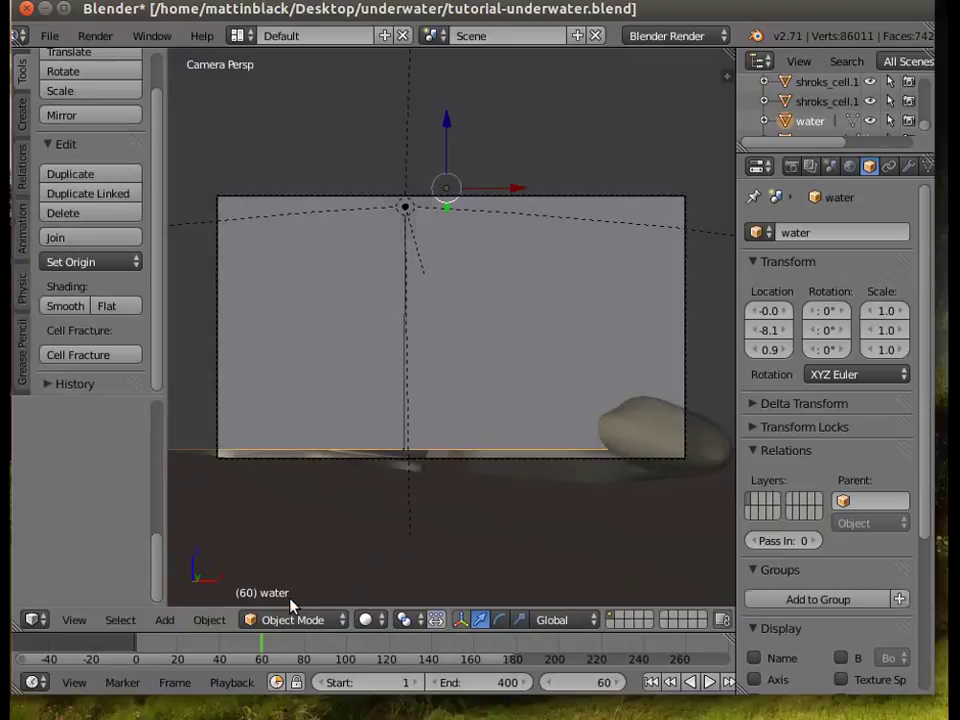
left_click(869, 120)
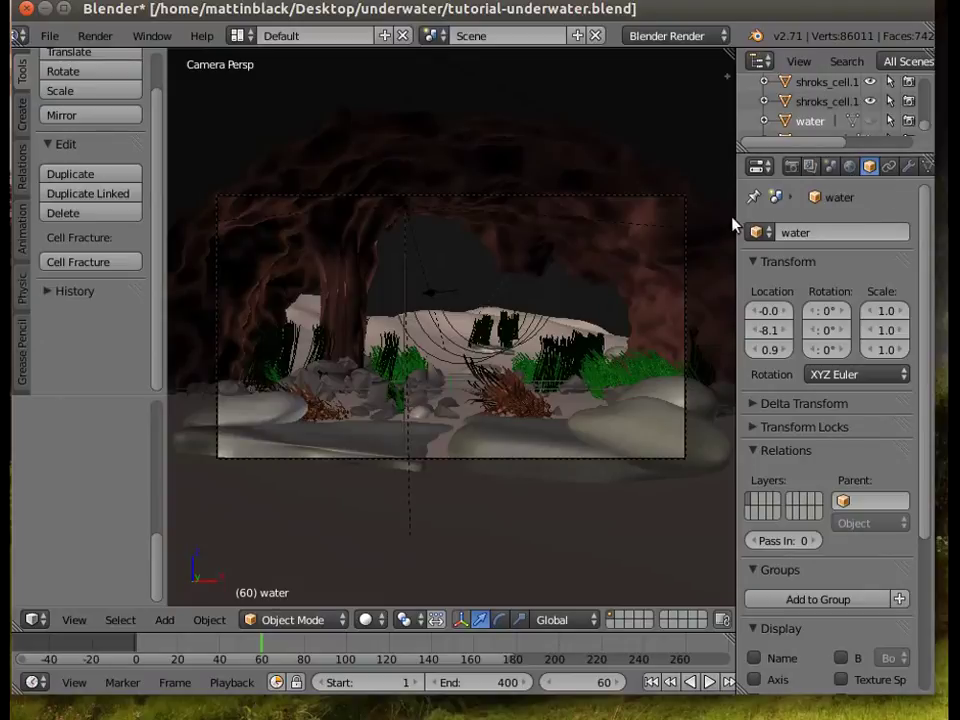
- Widen the properties area, create a new material for the water object and name it water
left_click_drag(736, 214, 646, 210)
left_click(858, 167)
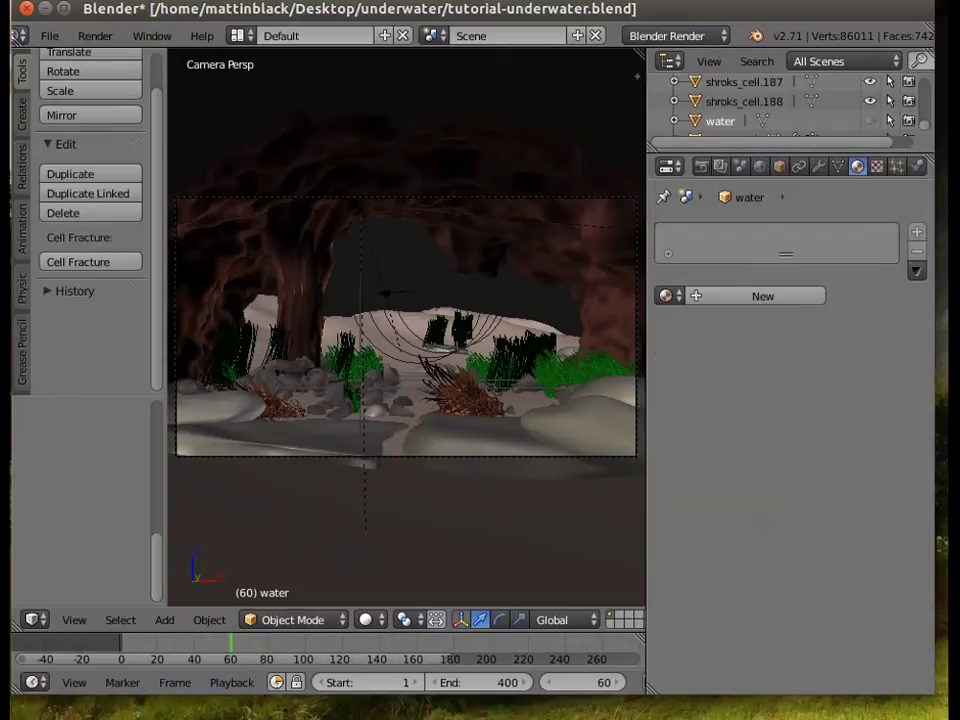
left_click(697, 296)
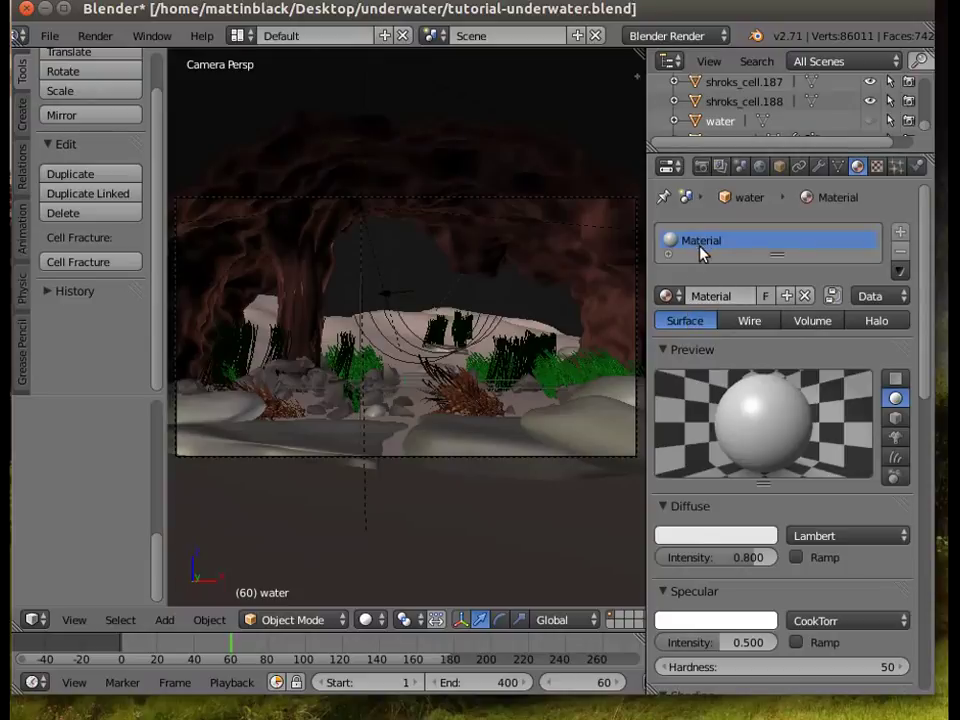
left_click(682, 293)
type("water")
key("Return")
- Set the water material's diffuse color to a dark bluish green
left_click(695, 537)
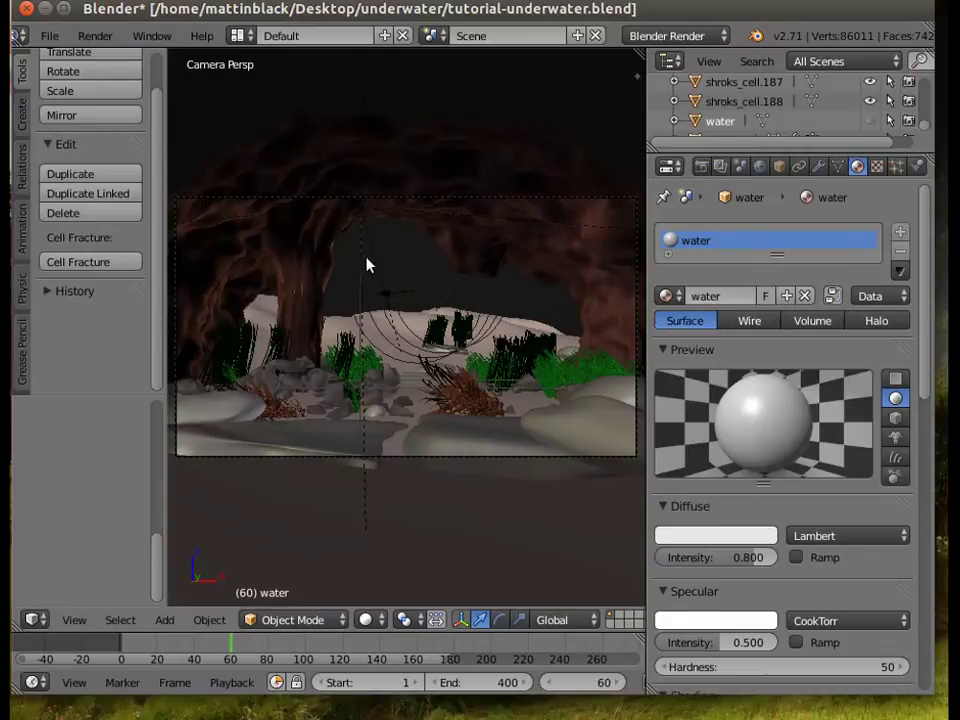
left_click(713, 538)
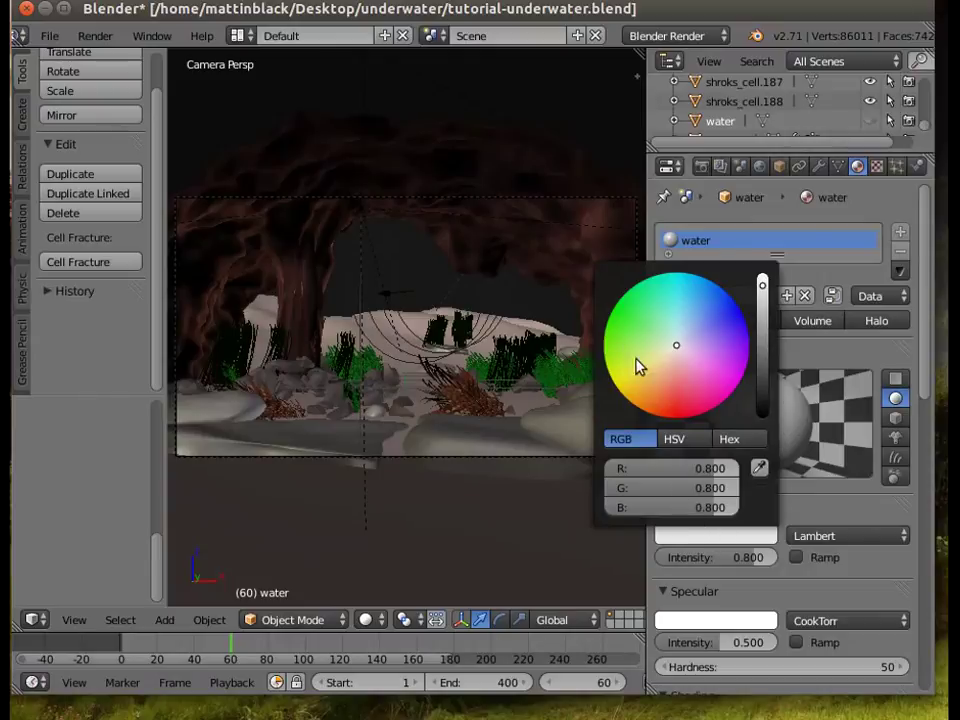
left_click(657, 294)
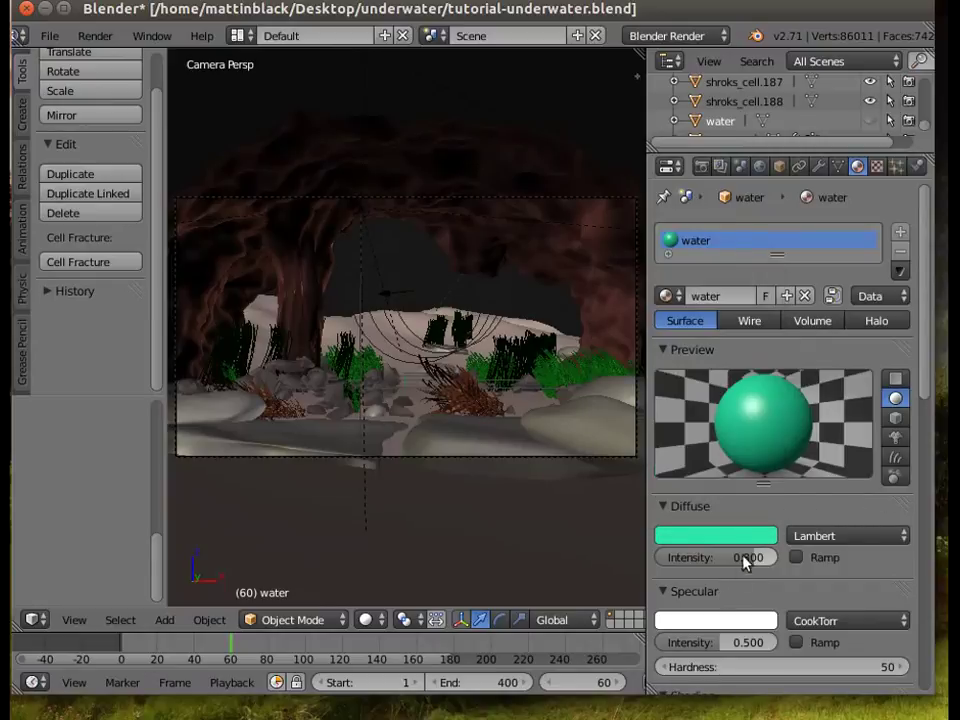
left_click_drag(763, 290, 762, 357)
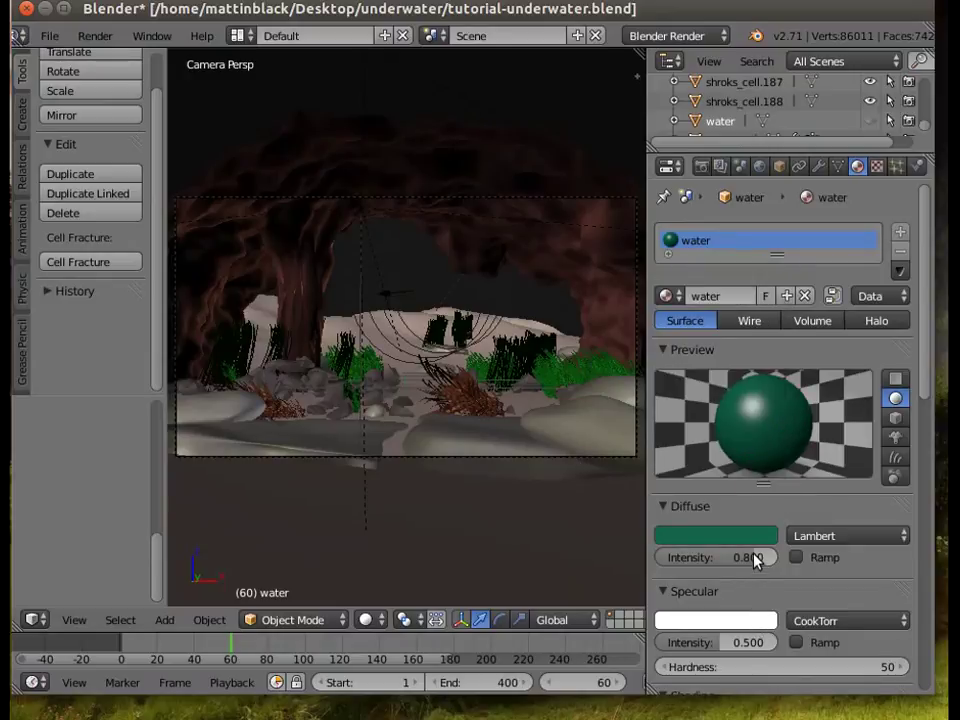
- Set the water material's diffuse intensity to about 0.911 and specular intensity to 0, and change its type to Volume
left_click_drag(756, 557, 769, 557)
left_click_drag(733, 643, 659, 643)
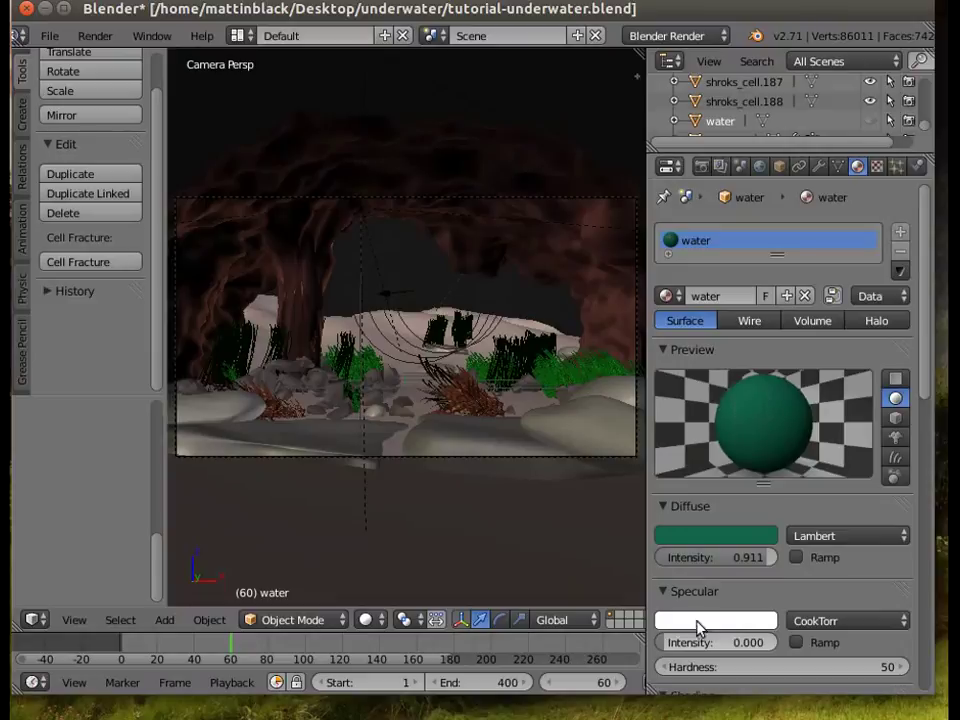
left_click(814, 324)
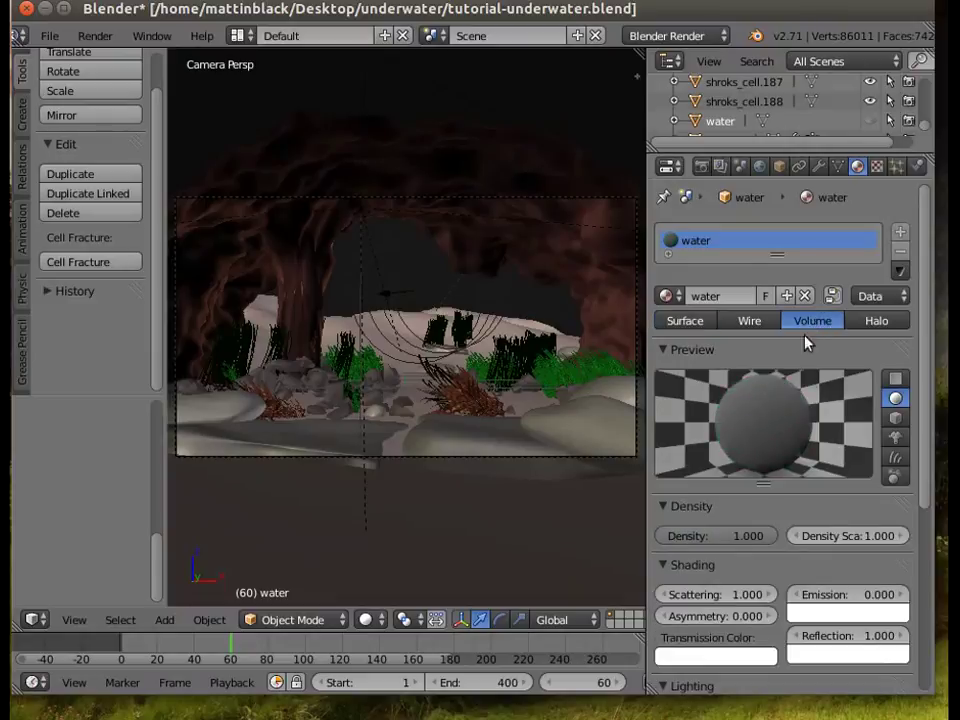
- Set the water volume's transmission color to a dark bluish green
scroll(758, 546, "down", 1)
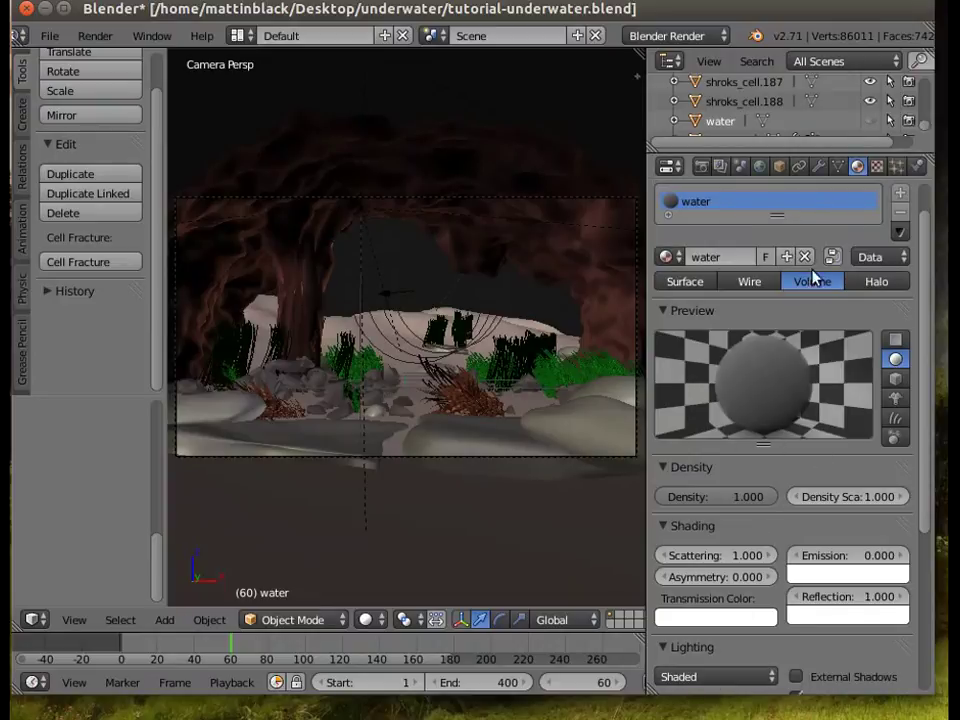
left_click(733, 620)
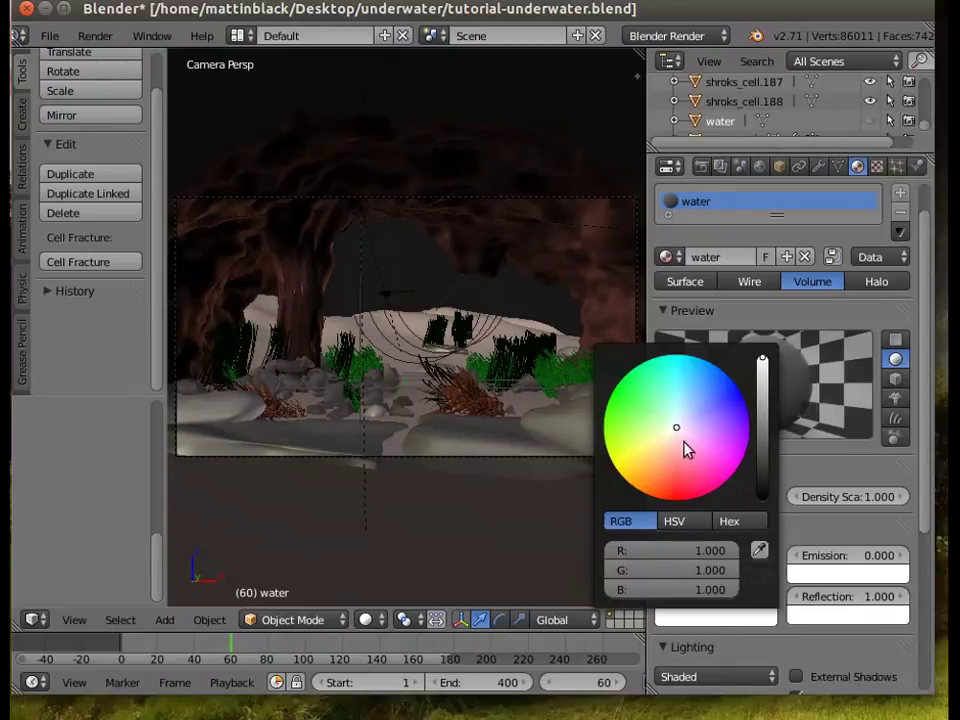
left_click(652, 370)
left_click(762, 361)
left_click_drag(762, 361, 762, 438)
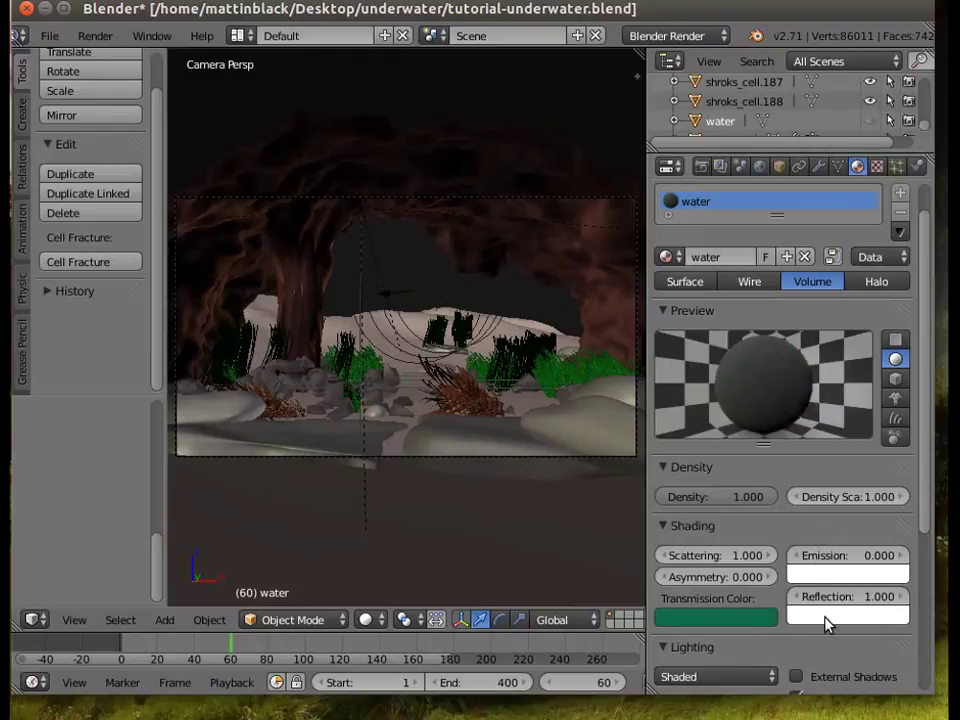
- Set the water volume's reflection color to a pale green
left_click(826, 624)
left_click(807, 421)
mouse_move(806, 421)
left_mouse_down()
mouse_move(771, 375)
mouse_move(781, 372)
left_mouse_up()
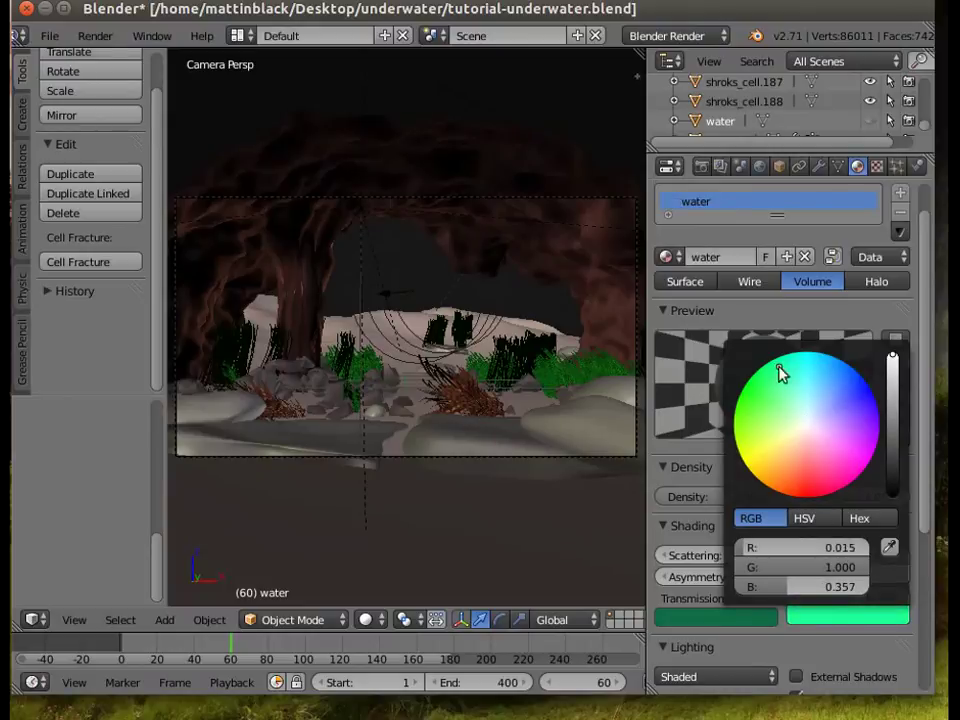
left_click(780, 369)
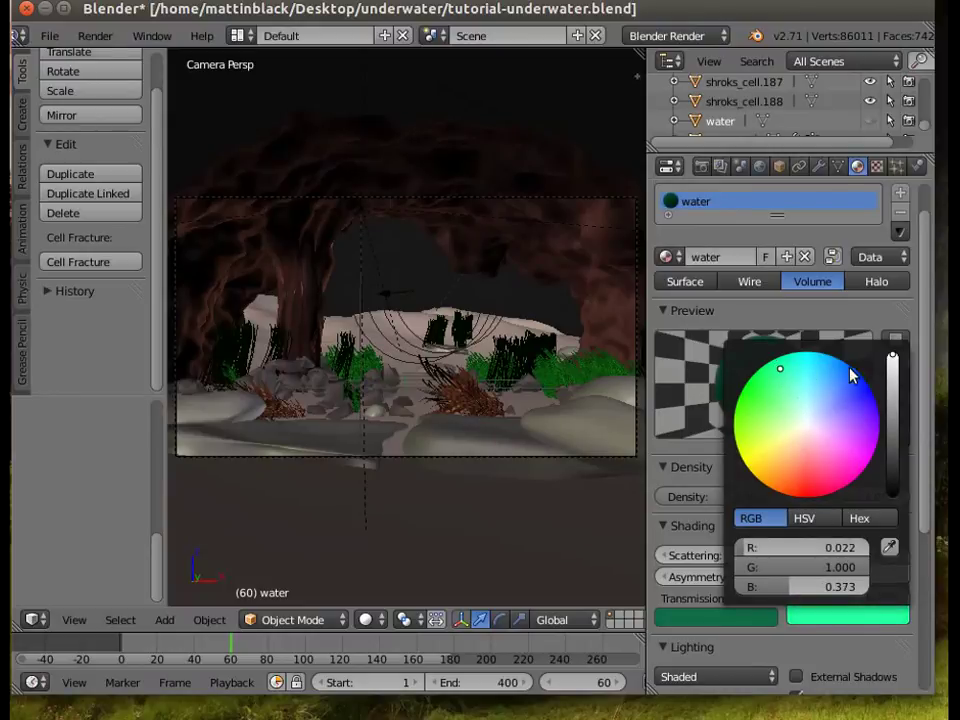
left_click_drag(784, 377, 787, 412)
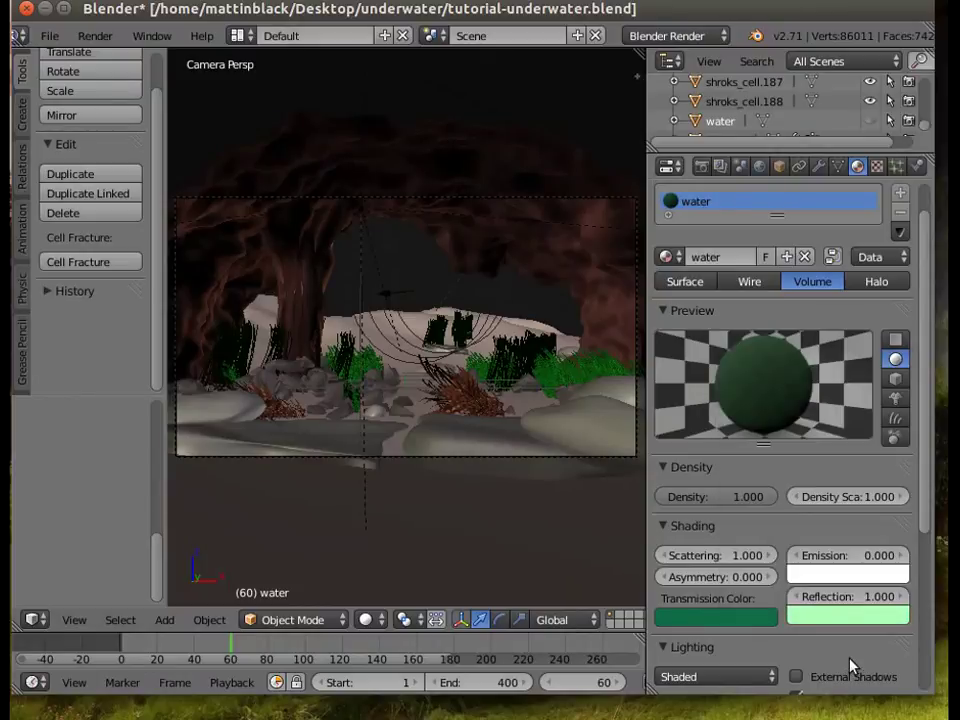
- Set the water volume's emission color to a pale aqua green and its density scale to 0.05
left_click(840, 575)
left_click_drag(794, 371, 791, 364)
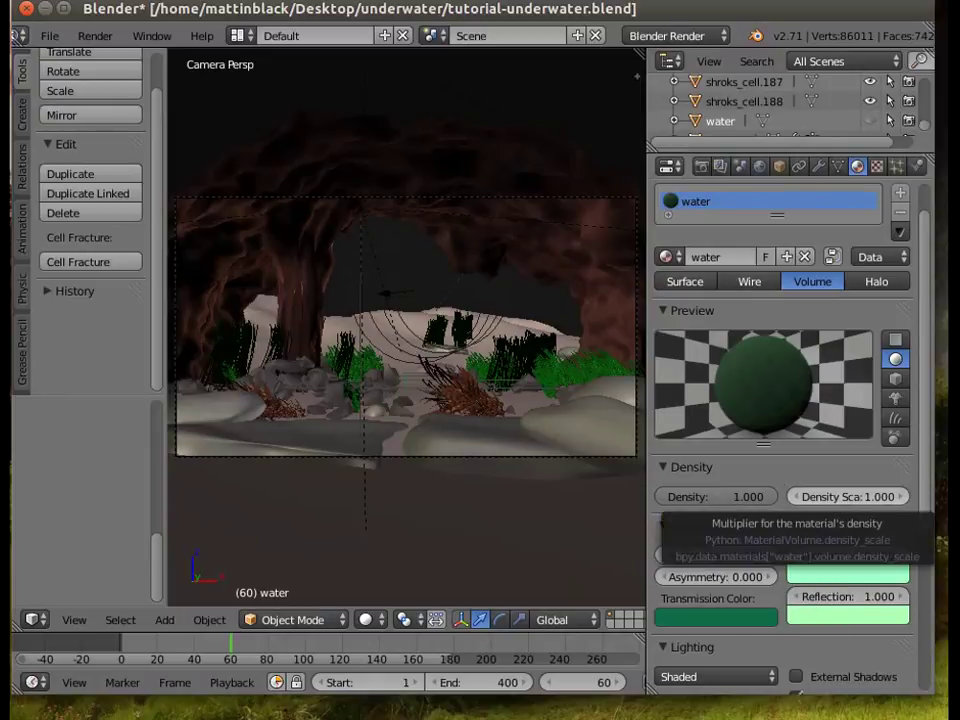
left_click(830, 500)
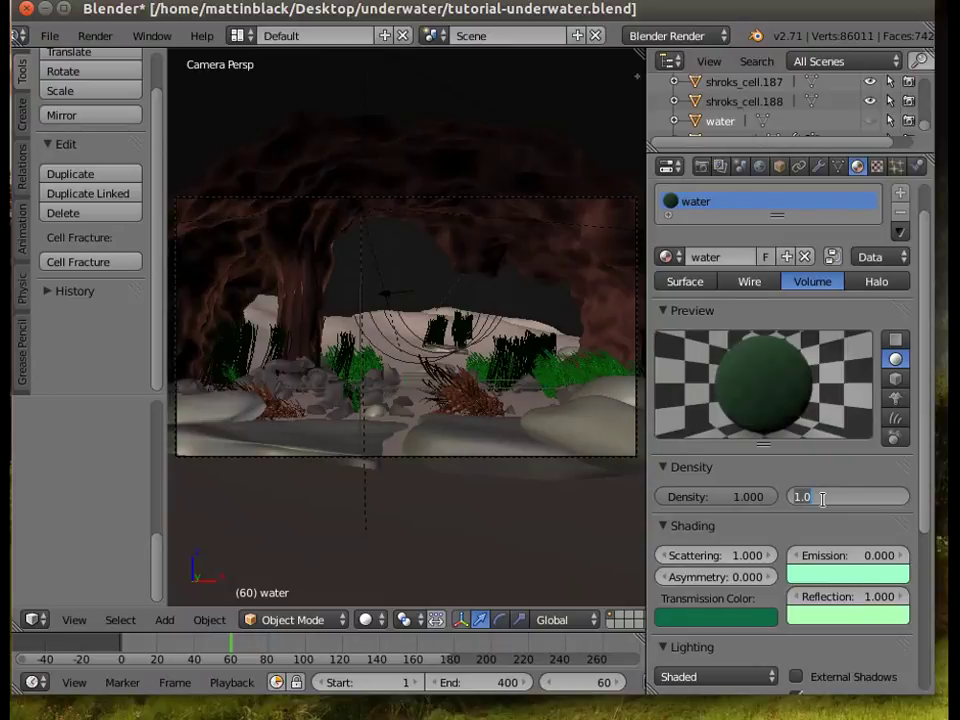
type("0.05")
key("Return")
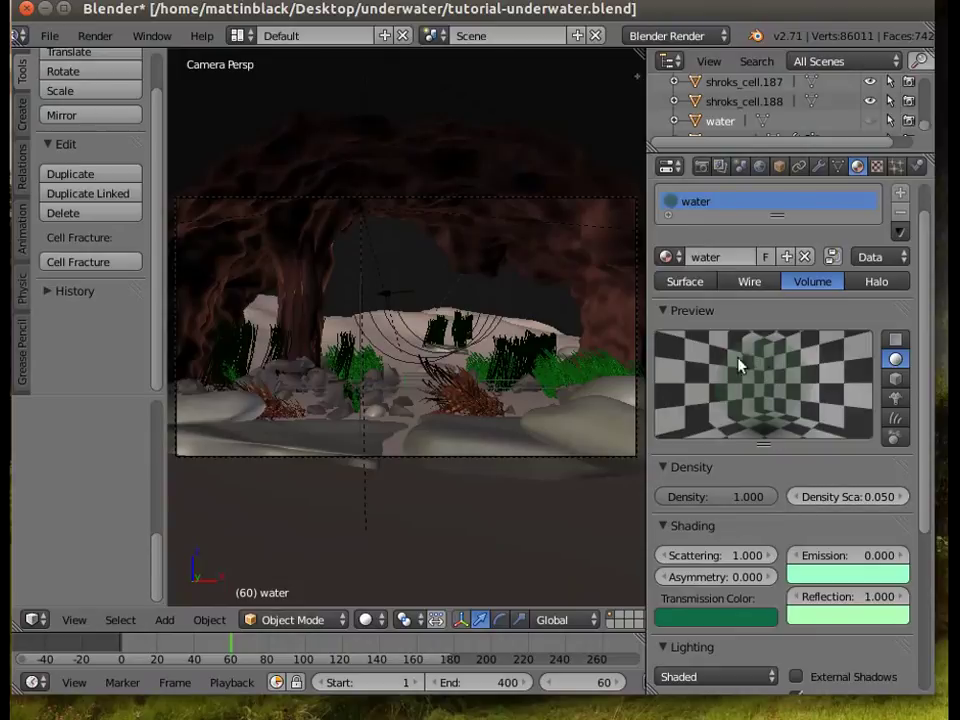
- Render the current frame, examine the water's coverage around the distant sand up close, and return to the 3D view
left_click(98, 36)
left_click(120, 60)
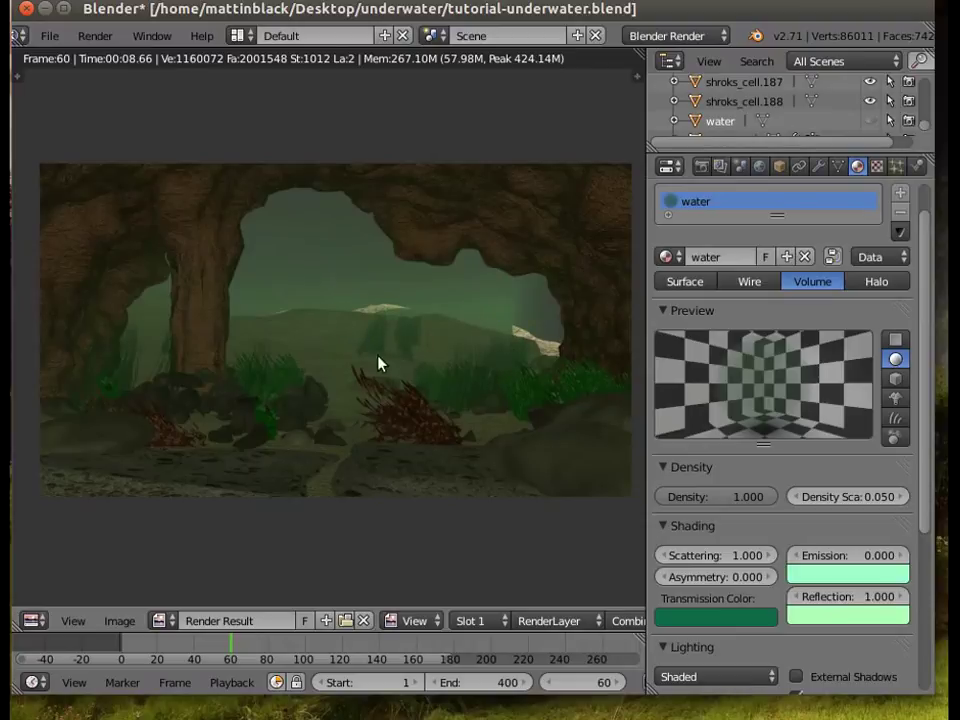
scroll(422, 513, "up", 1)
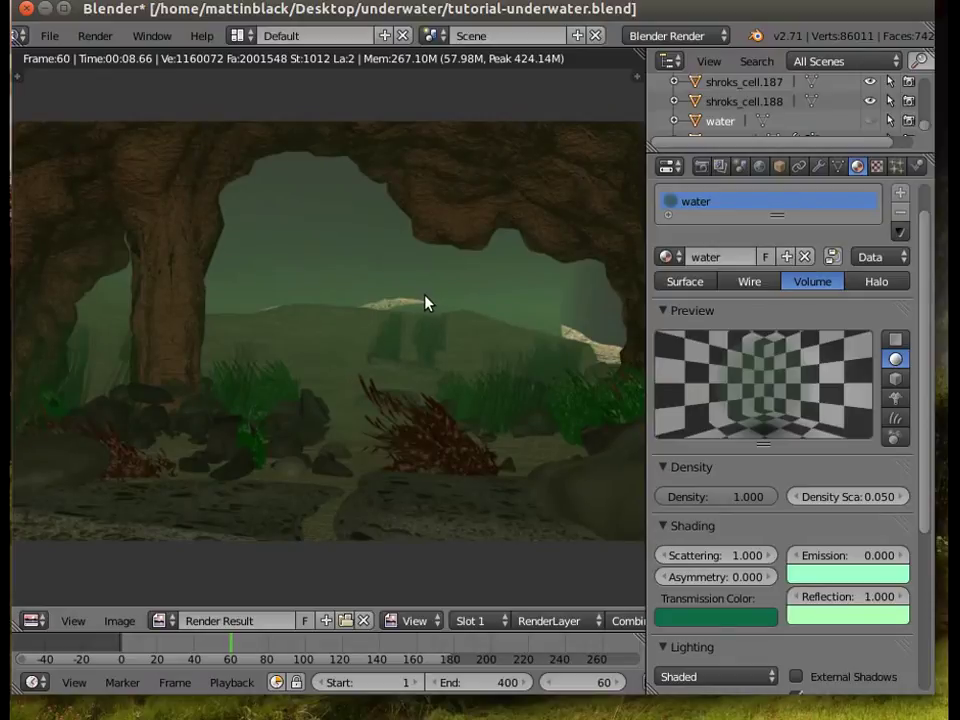
scroll(64, 604, "up", 1)
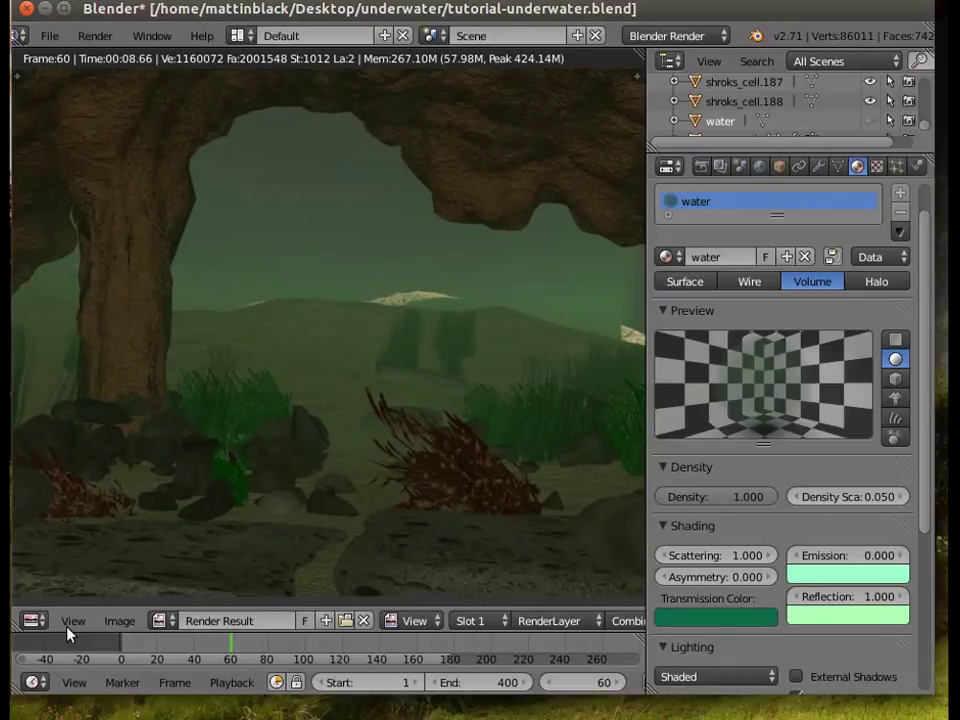
left_click(71, 621)
left_click(95, 36)
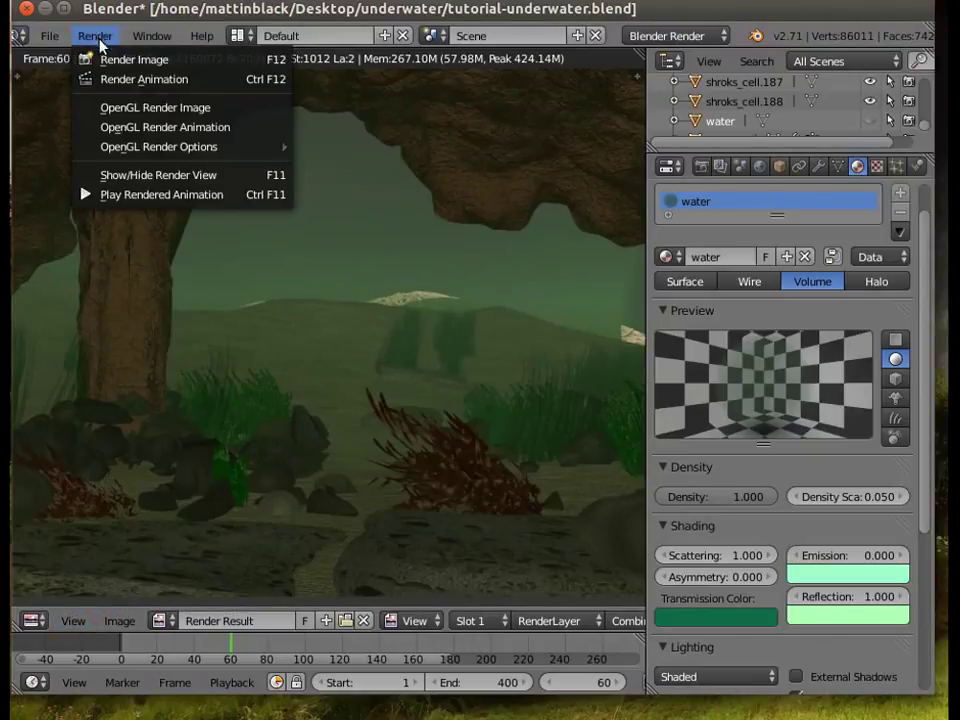
left_click(137, 182)
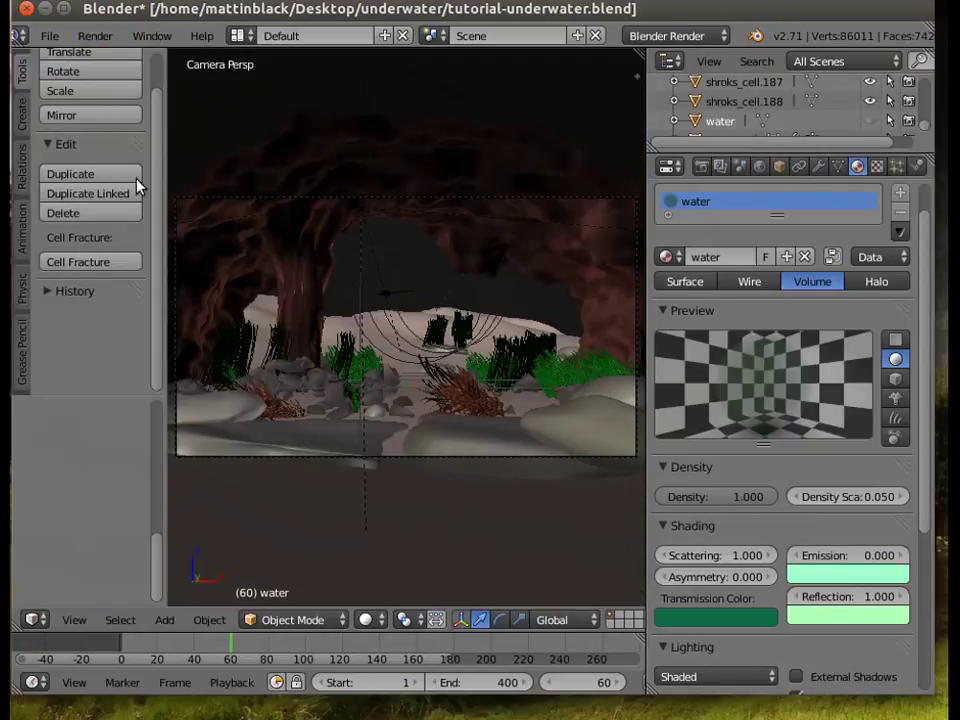
- Show the water object again in a top orthographic view and enter Edit Mode on it
left_click(75, 620)
left_click(98, 527)
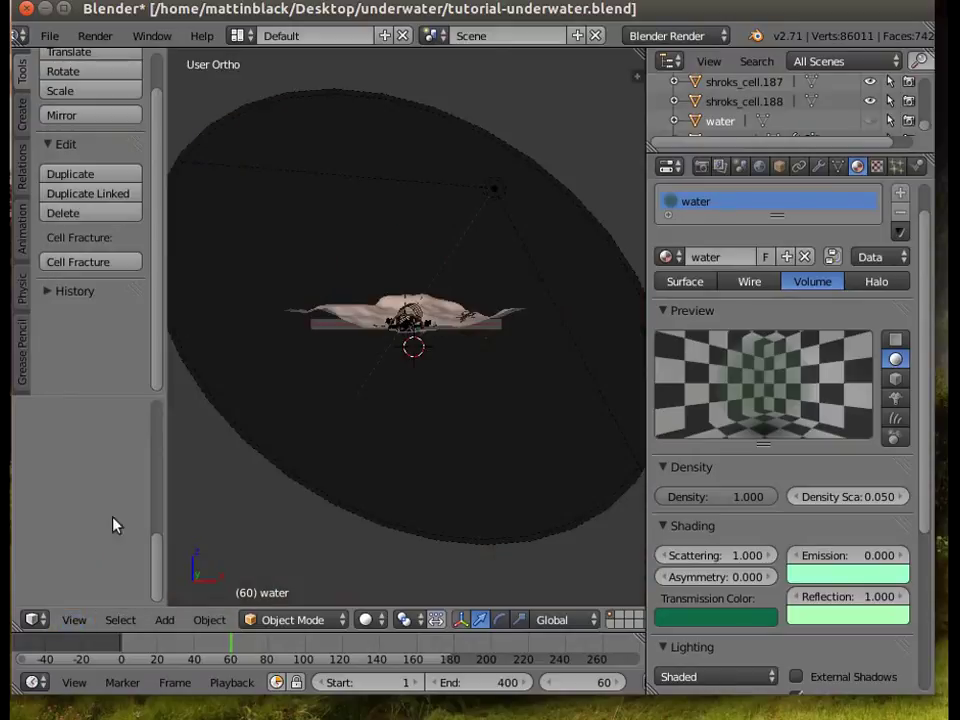
key("KP_7")
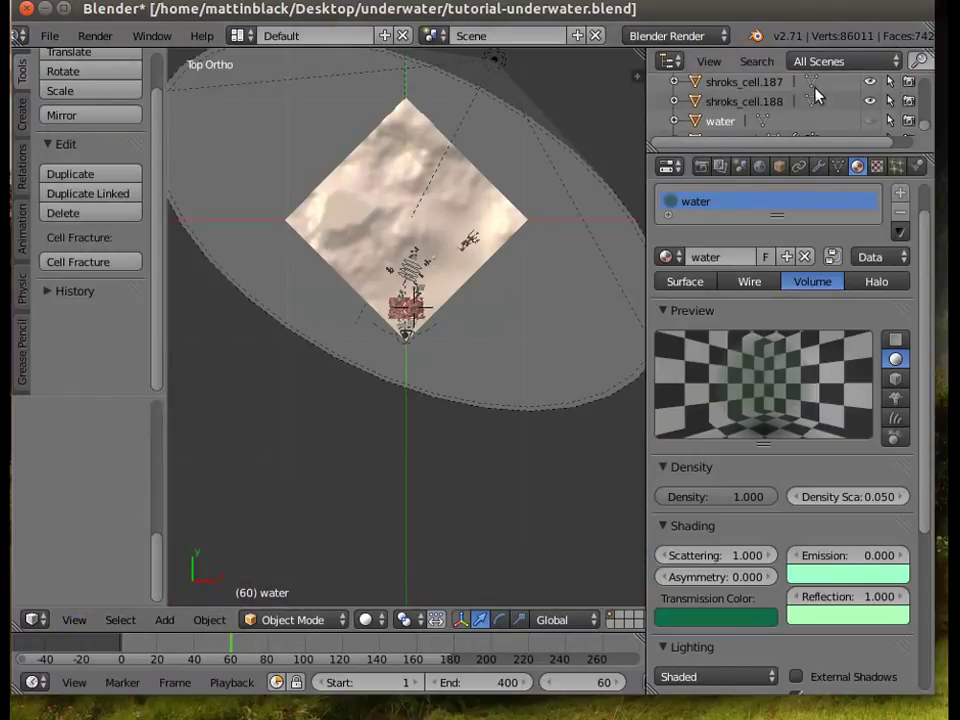
left_click(869, 121)
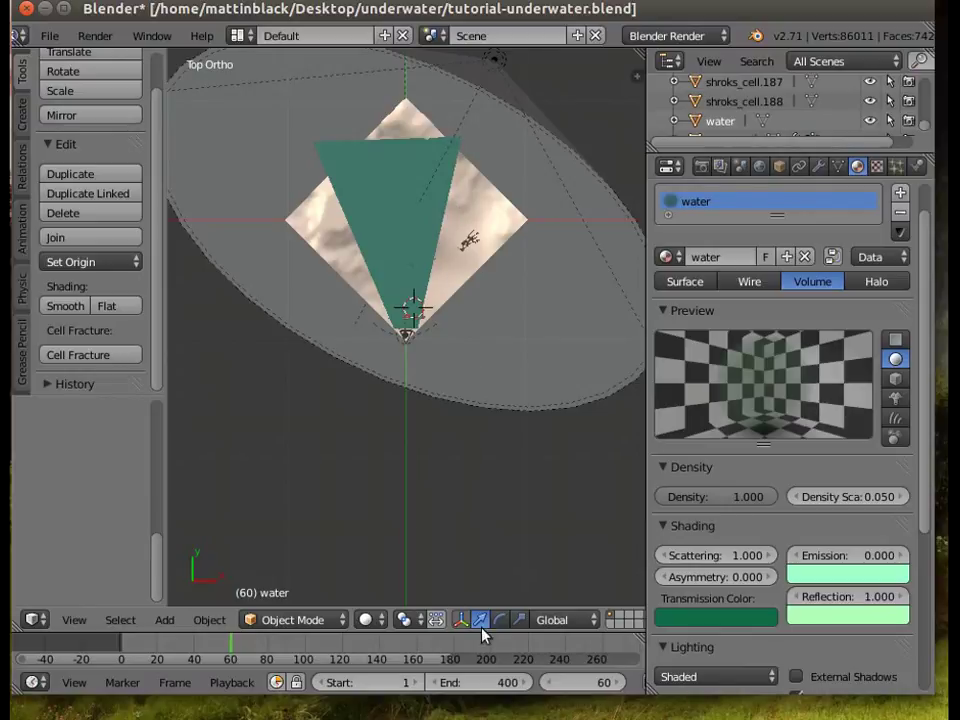
left_click(334, 619)
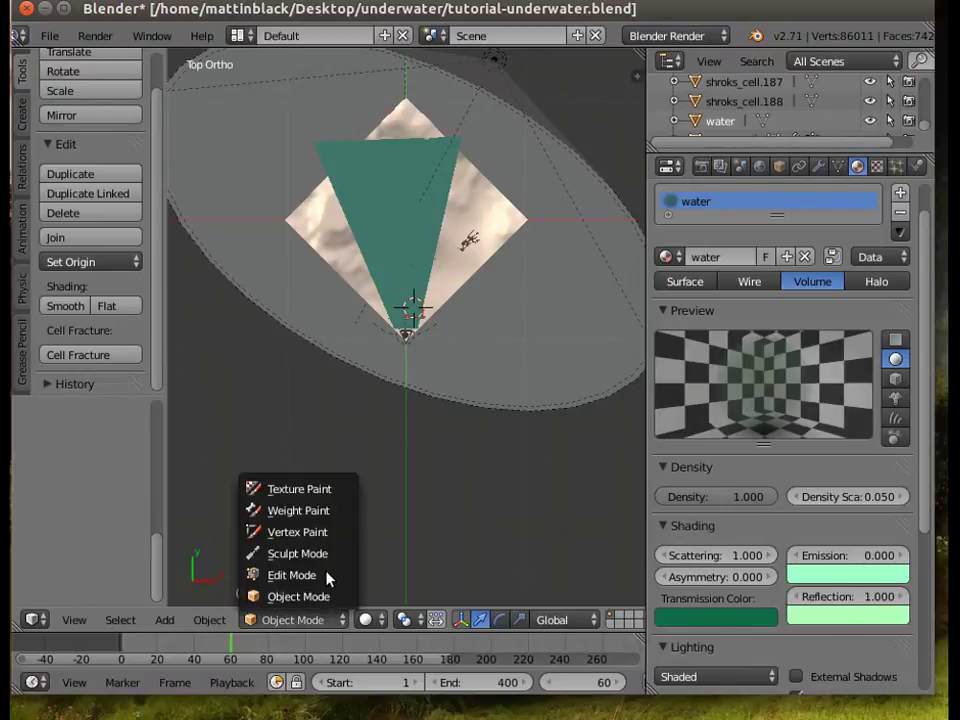
left_click(326, 575)
- Move the selected far vertical edge of the water mesh farther from the camera along Y and outward along X
middle_click_drag(487, 455, 529, 253)
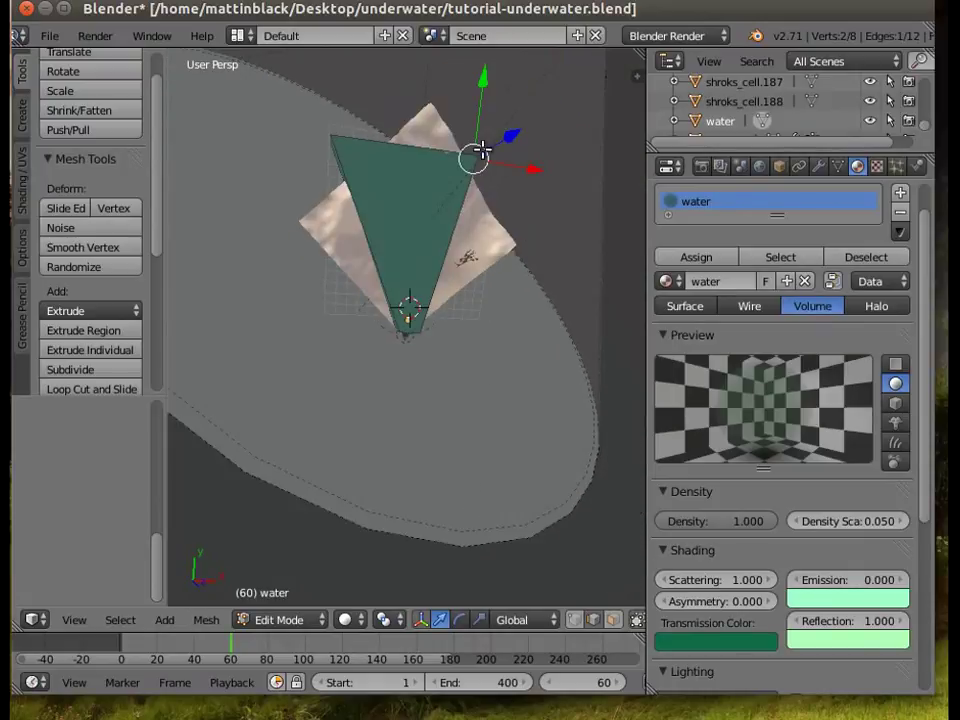
key("g")
key("y")
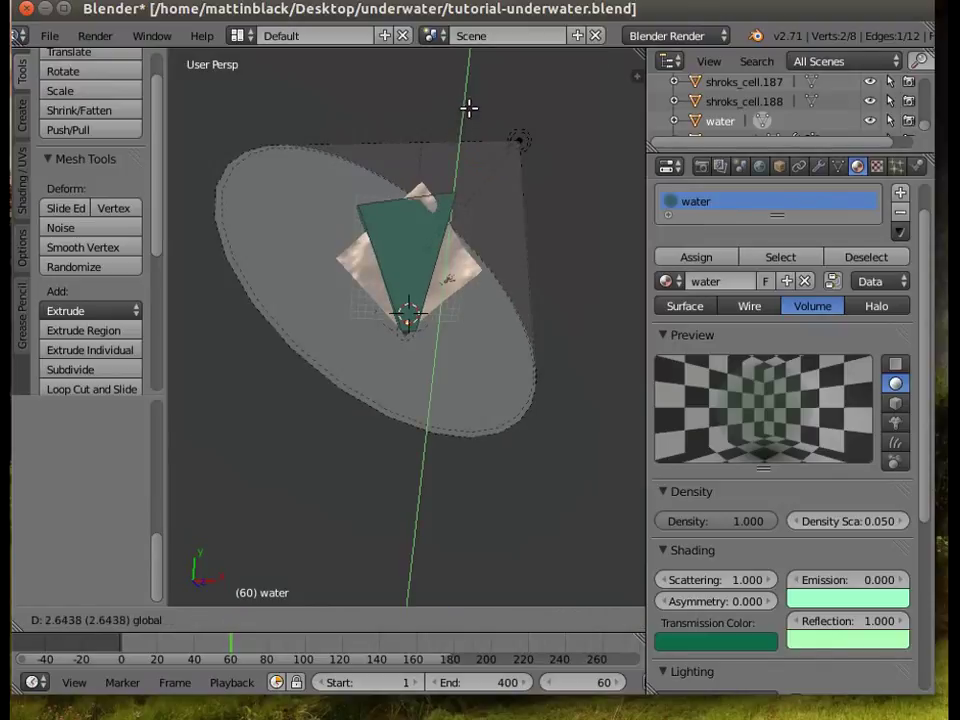
left_click(469, 97)
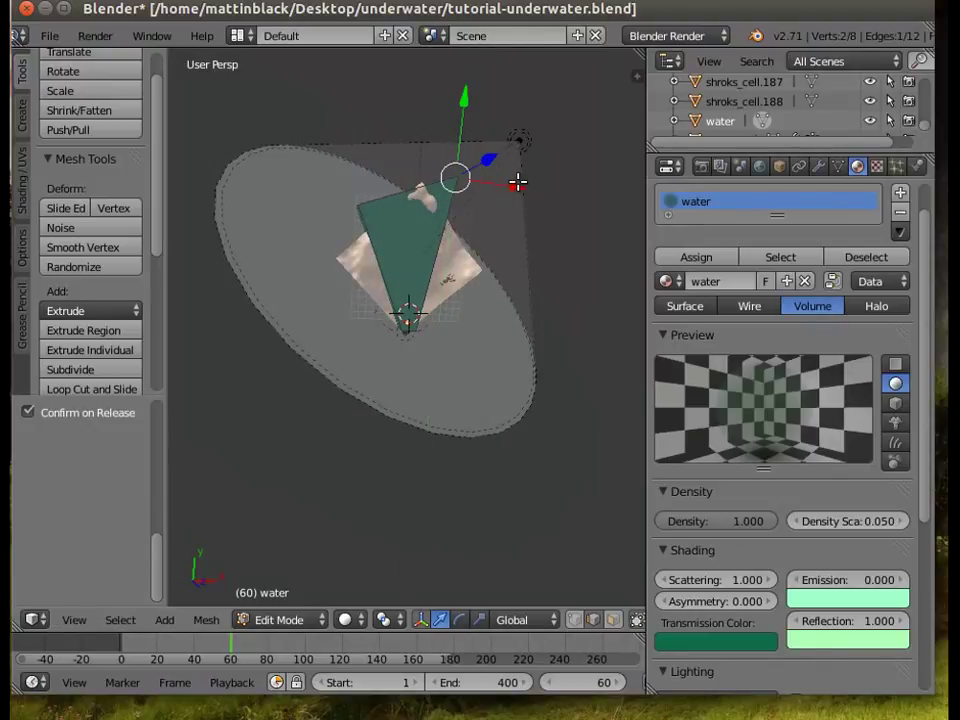
key("g")
key("x")
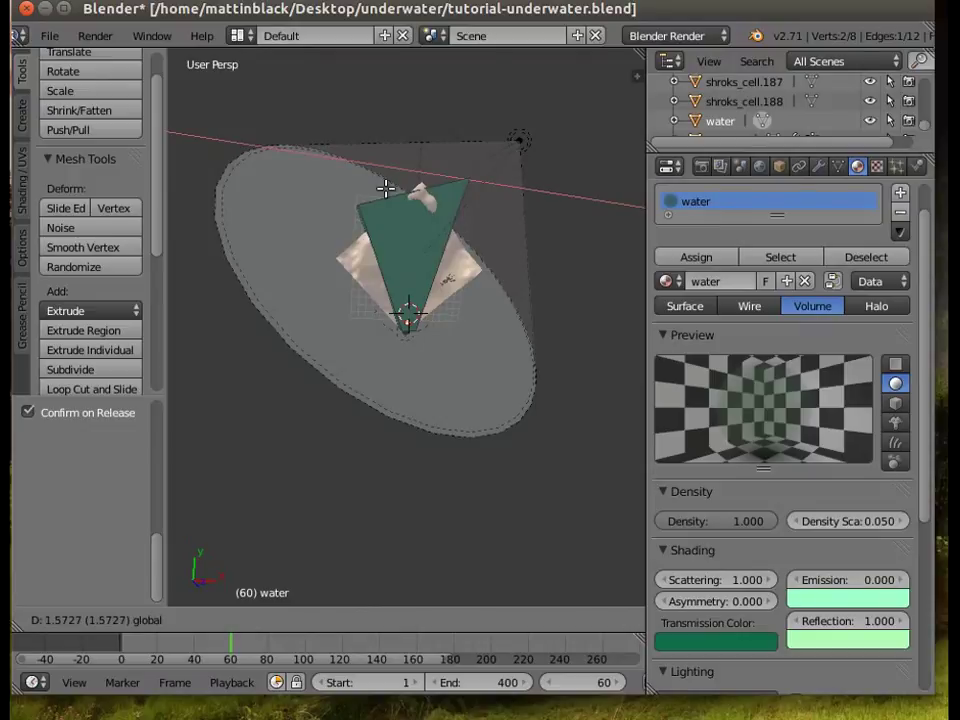
left_click(318, 261)
- Move the opposite far vertical edge farther back along Y and raise the far top edge slightly, checking through the camera
middle_click_drag(322, 263, 380, 241)
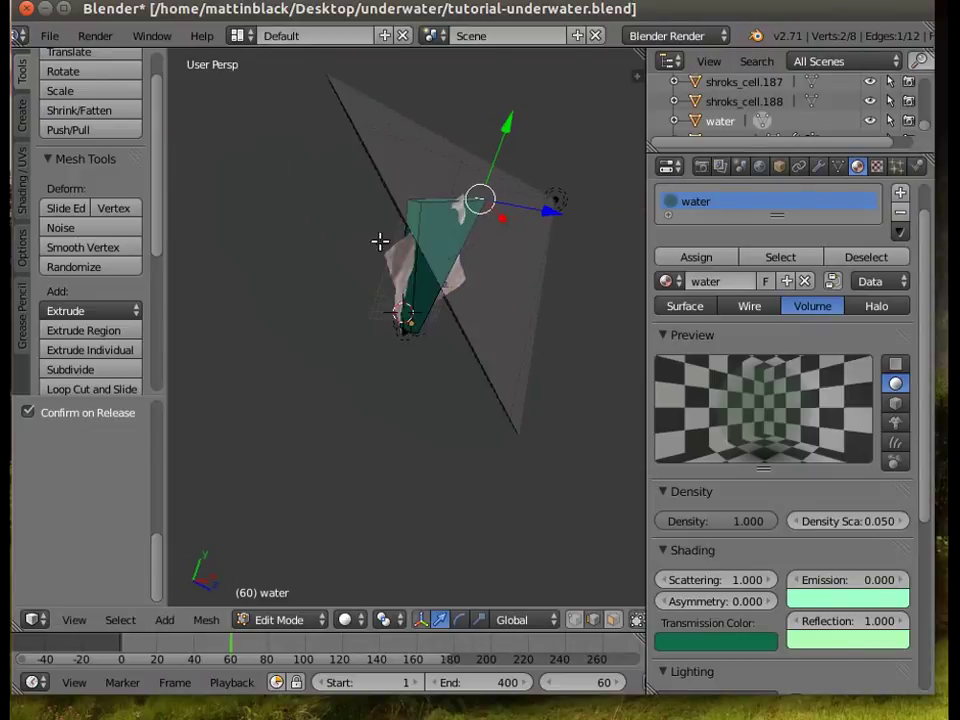
right_click(414, 199)
left_click_drag(437, 122, 436, 101)
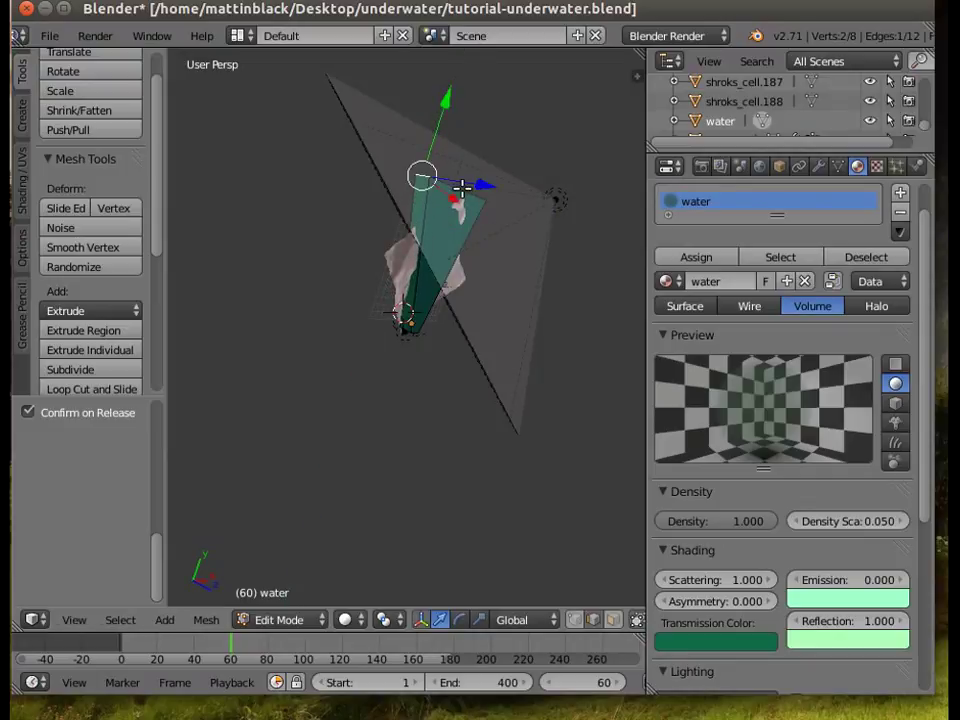
right_click(462, 188)
left_click_drag(532, 203, 536, 206)
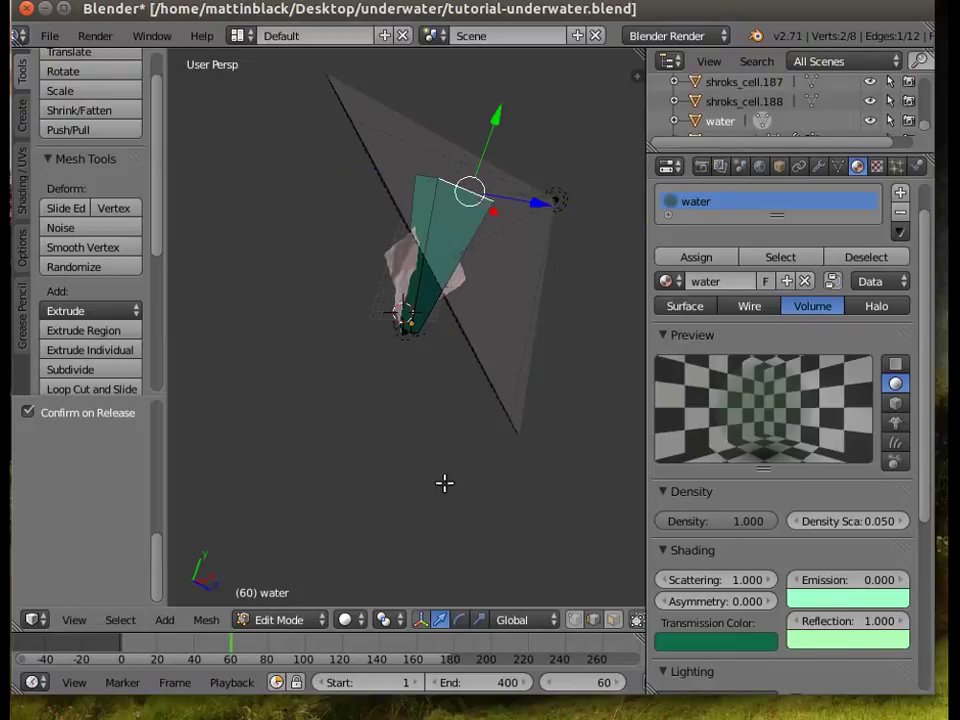
left_click(73, 620)
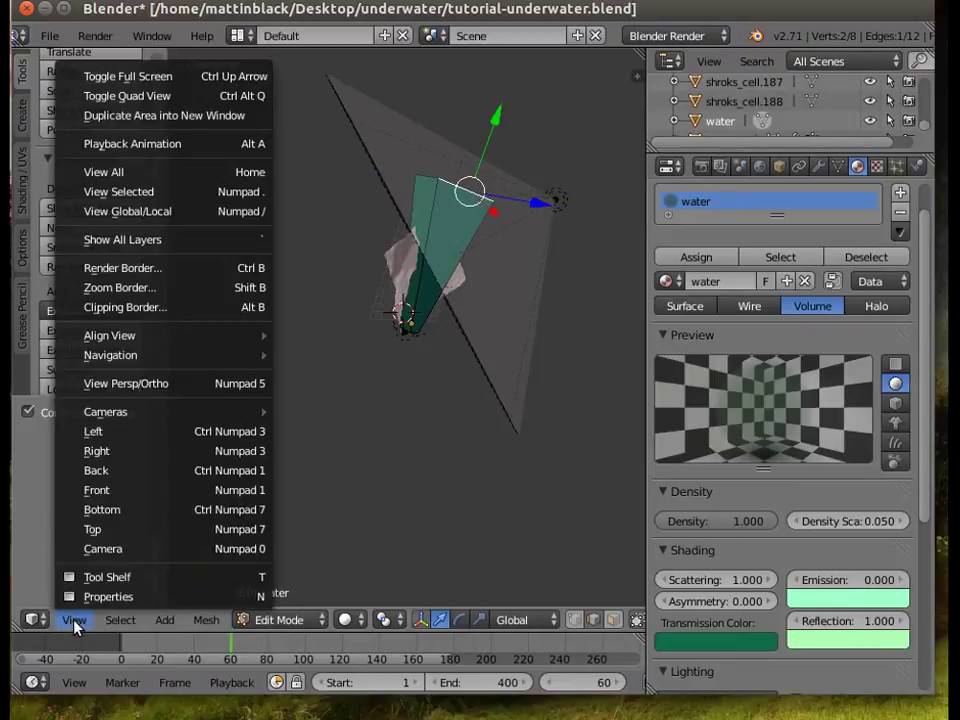
left_click(100, 549)
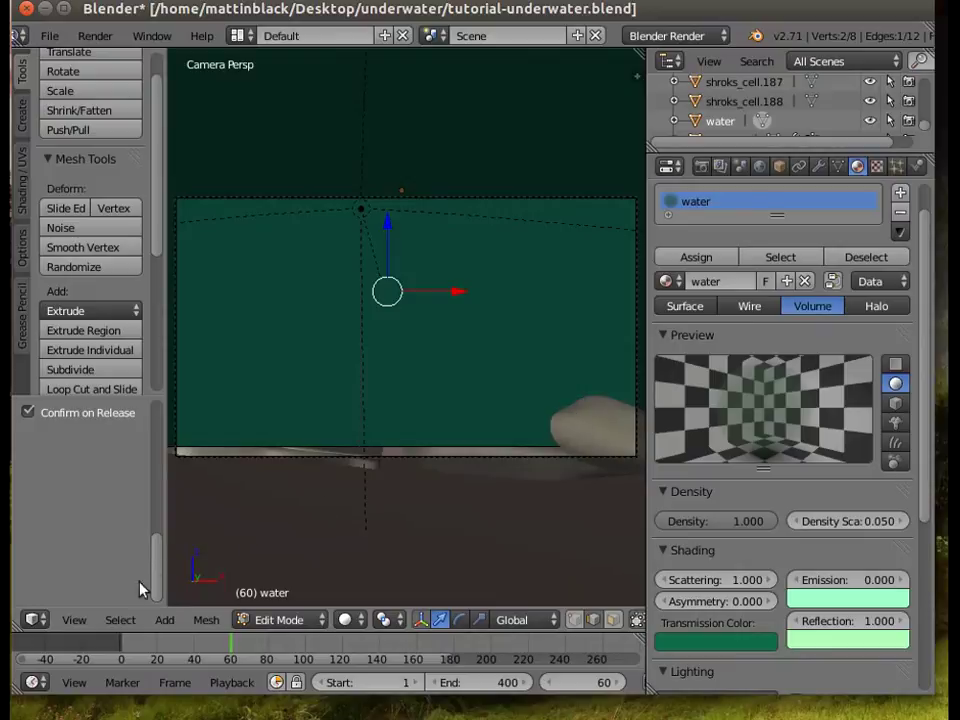
- Move both near vertical edges of the water mesh toward the camera along Y, the first by about 0.65 units
left_click(66, 622)
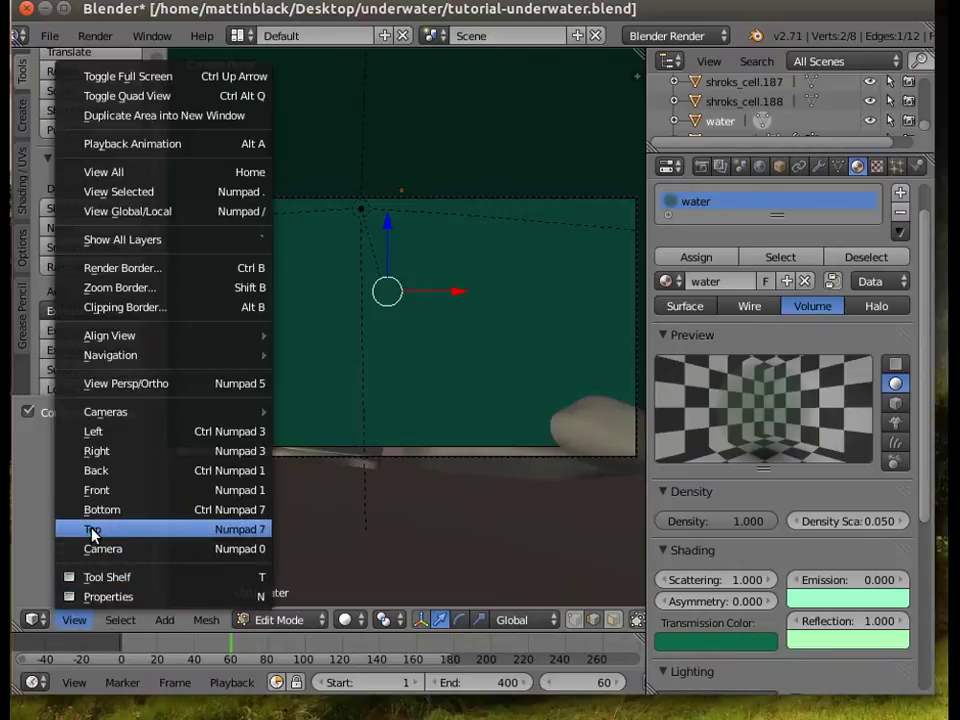
left_click(88, 528)
middle_click_drag(317, 452, 362, 349)
scroll(360, 396, "up", 5)
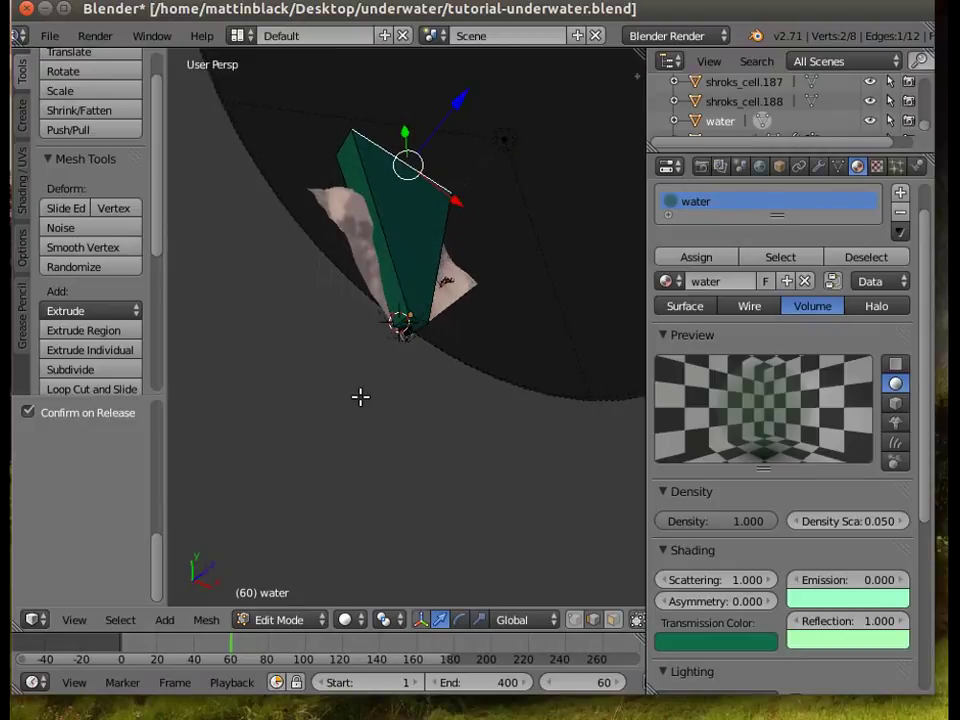
scroll(365, 390, "up", 3)
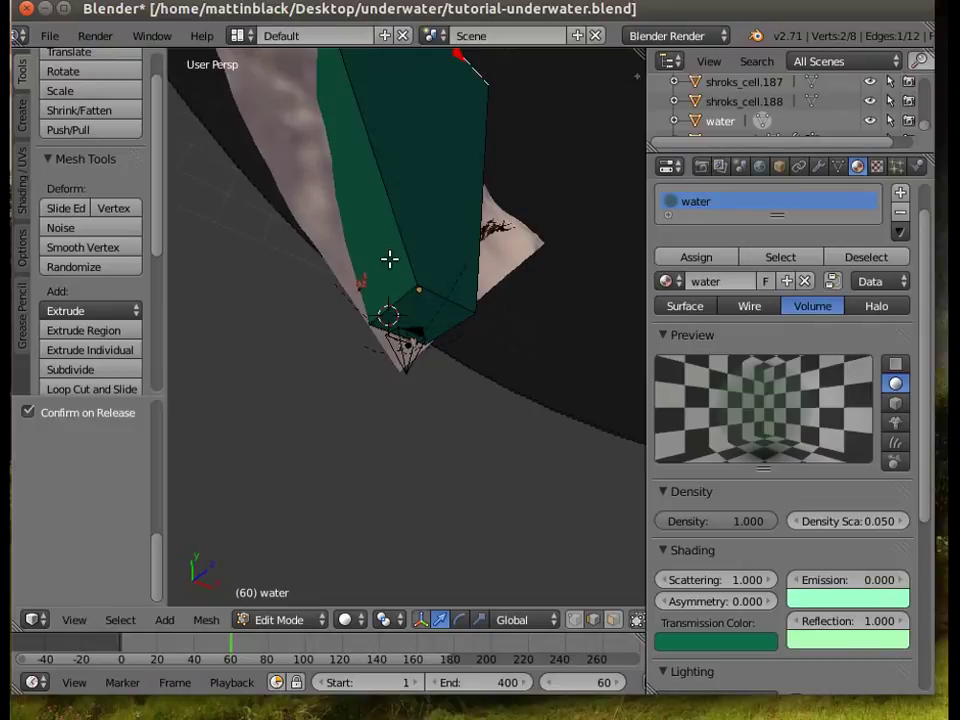
key("g")
key("y")
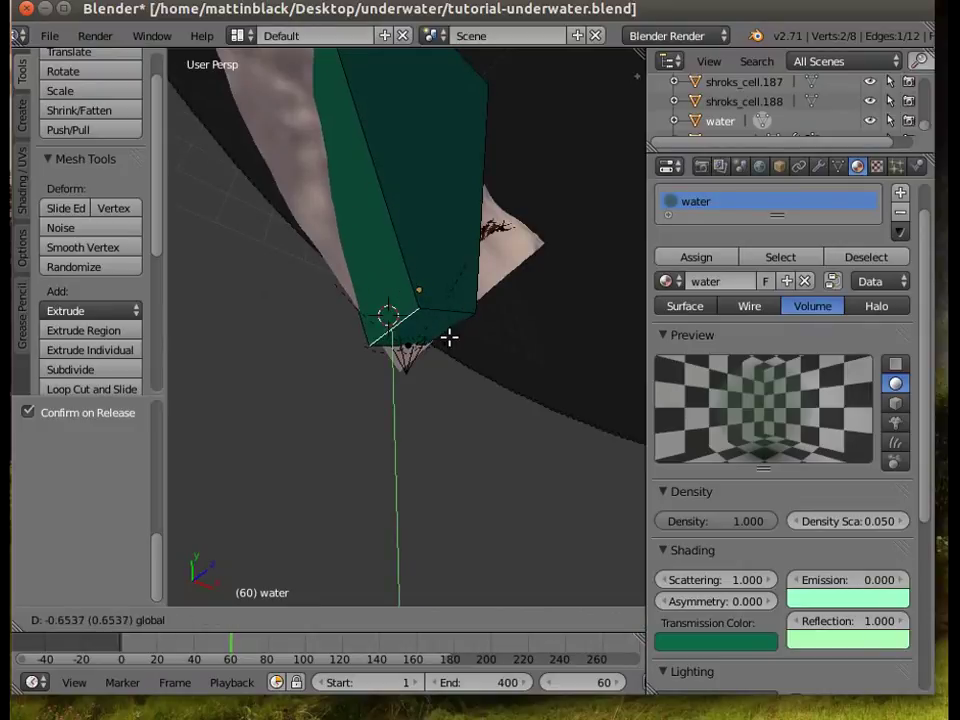
left_click(449, 338)
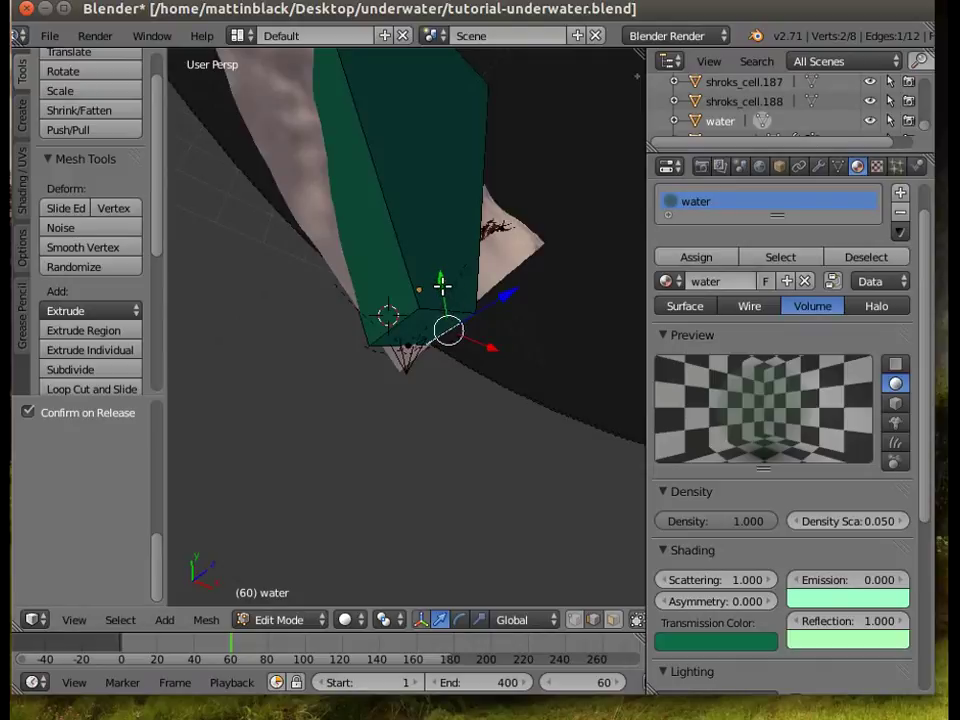
key("g")
key("y")
right_click(440, 302)
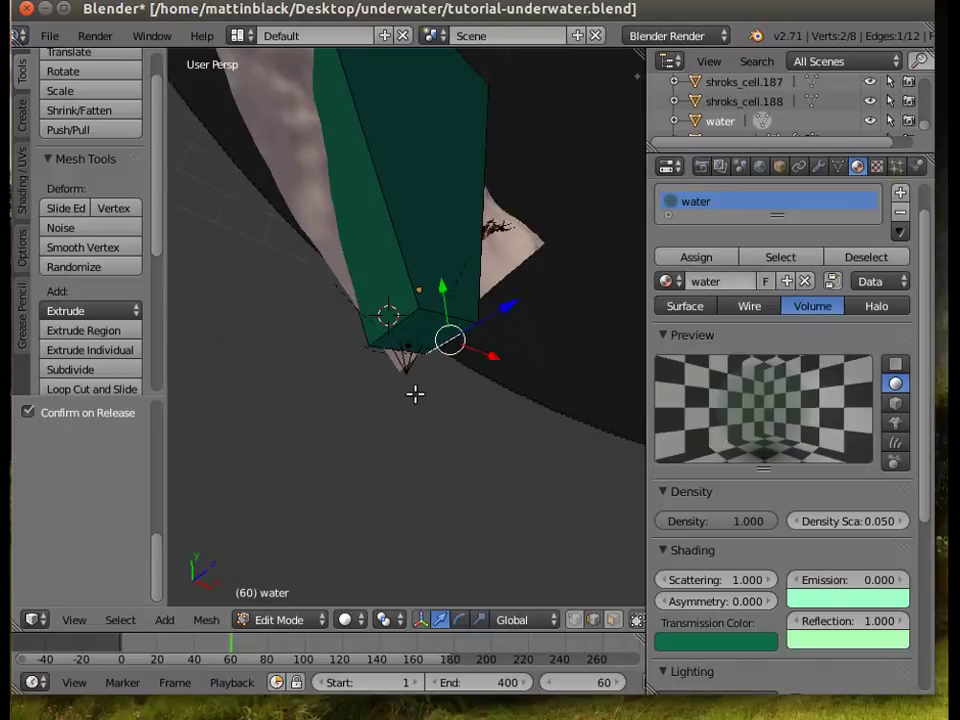
- Render the current frame through the camera and zoom out to inspect the whole cave image
left_click(72, 620)
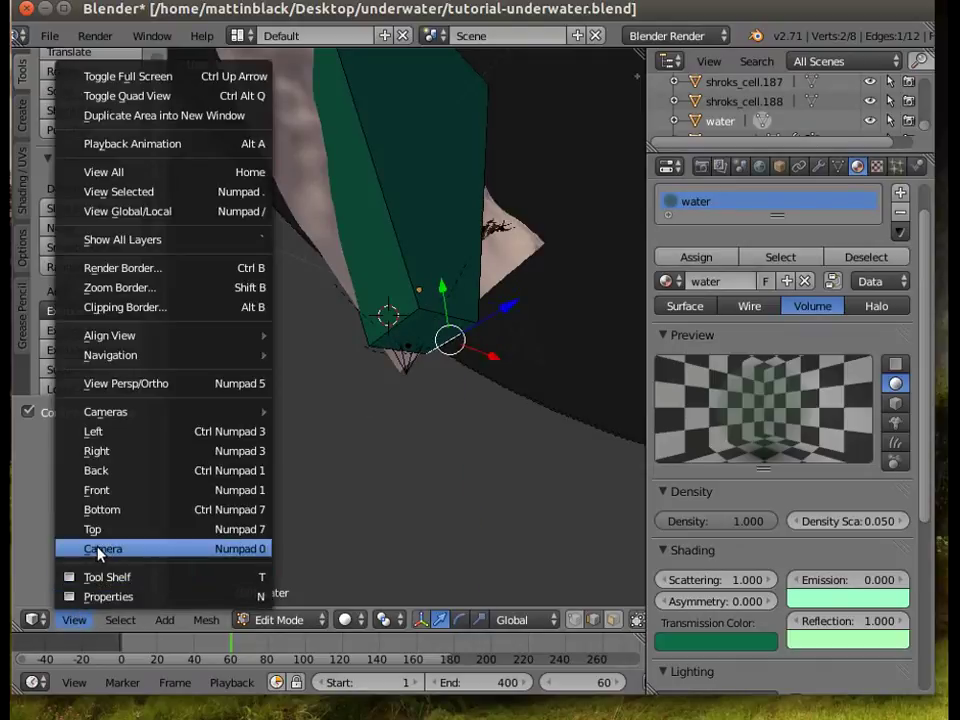
left_click(95, 546)
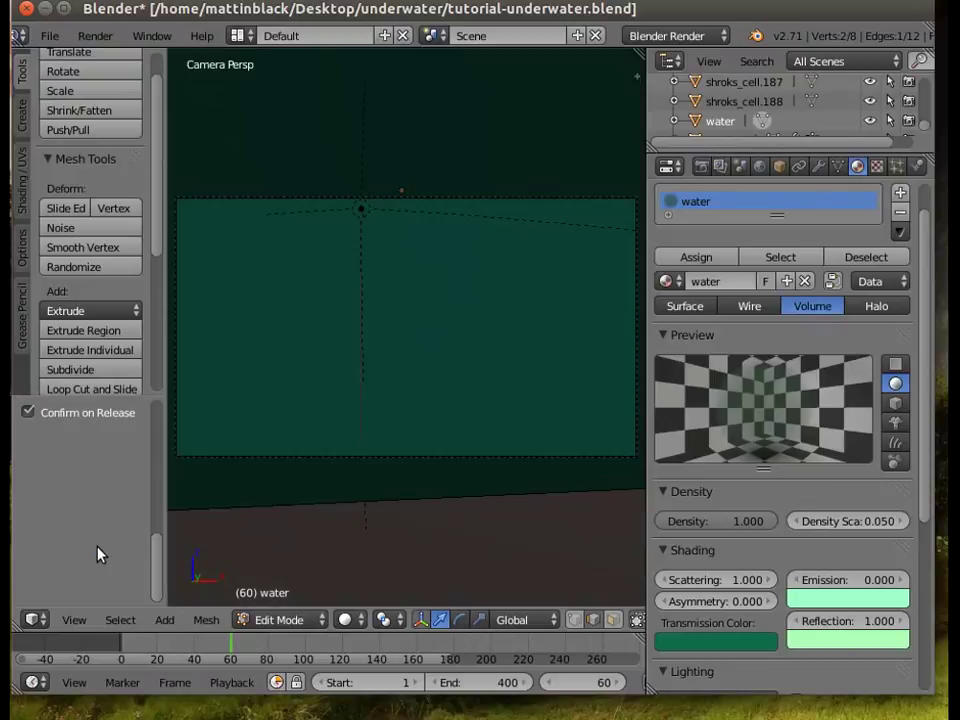
left_click(94, 36)
left_click(125, 61)
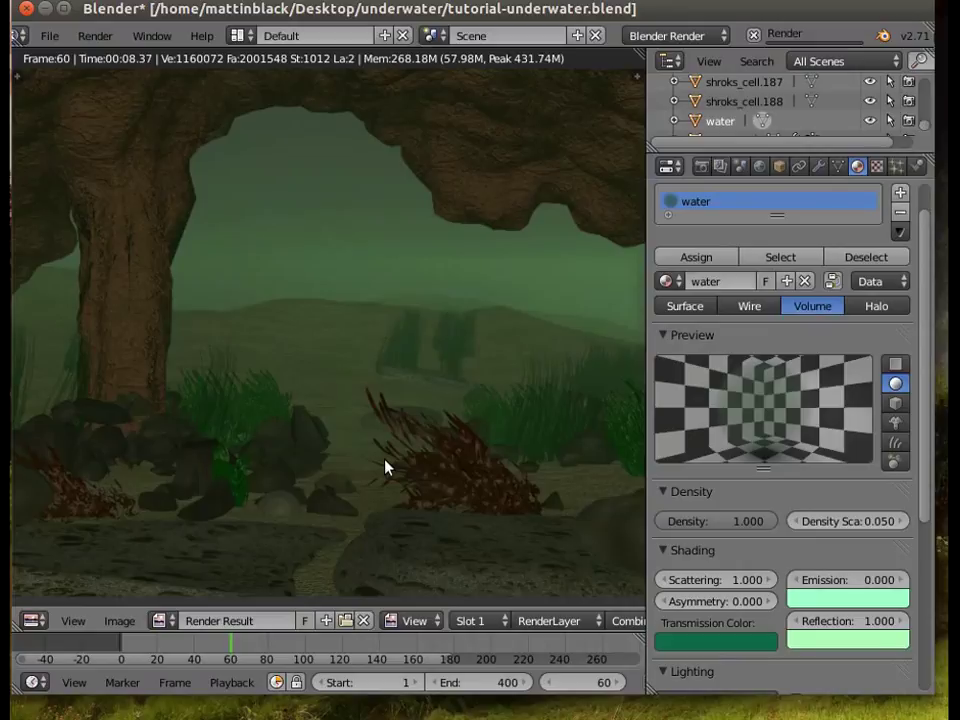
scroll(406, 397, "down", 1)
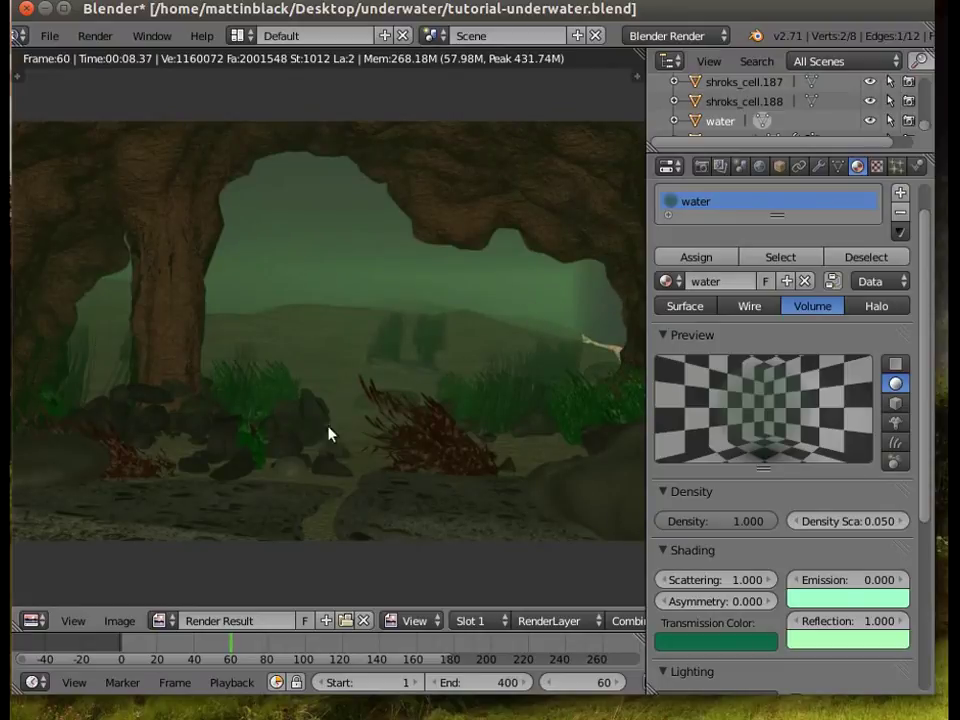
scroll(411, 349, "down", 1)
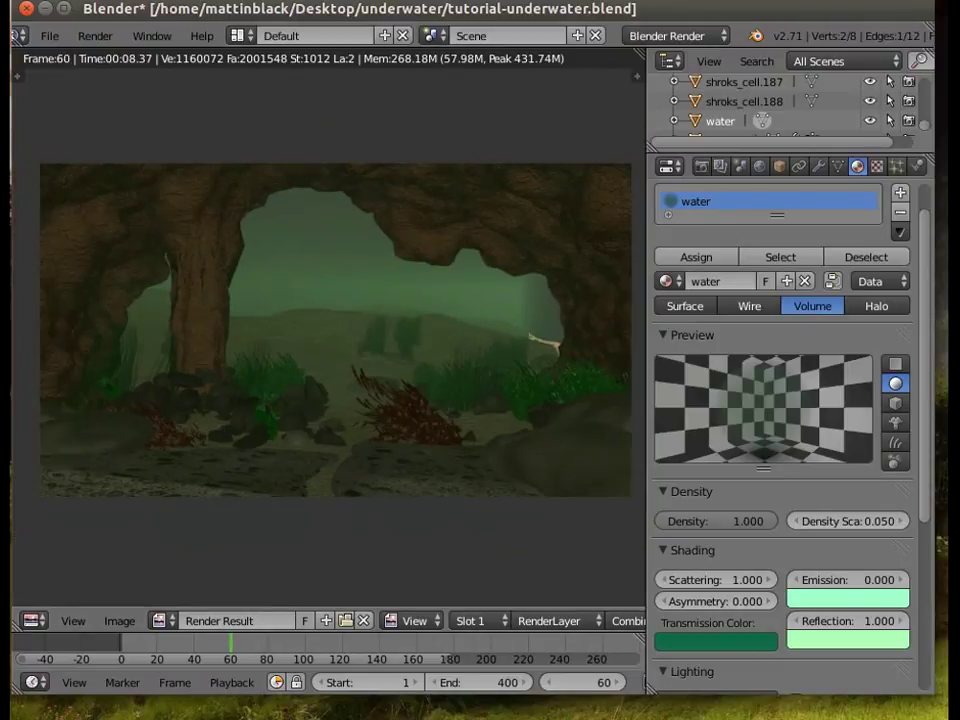
- Return to the 3D view and move the water mesh's far vertical edge on the +X side farther outward along X
left_click(95, 36)
left_click(160, 191)
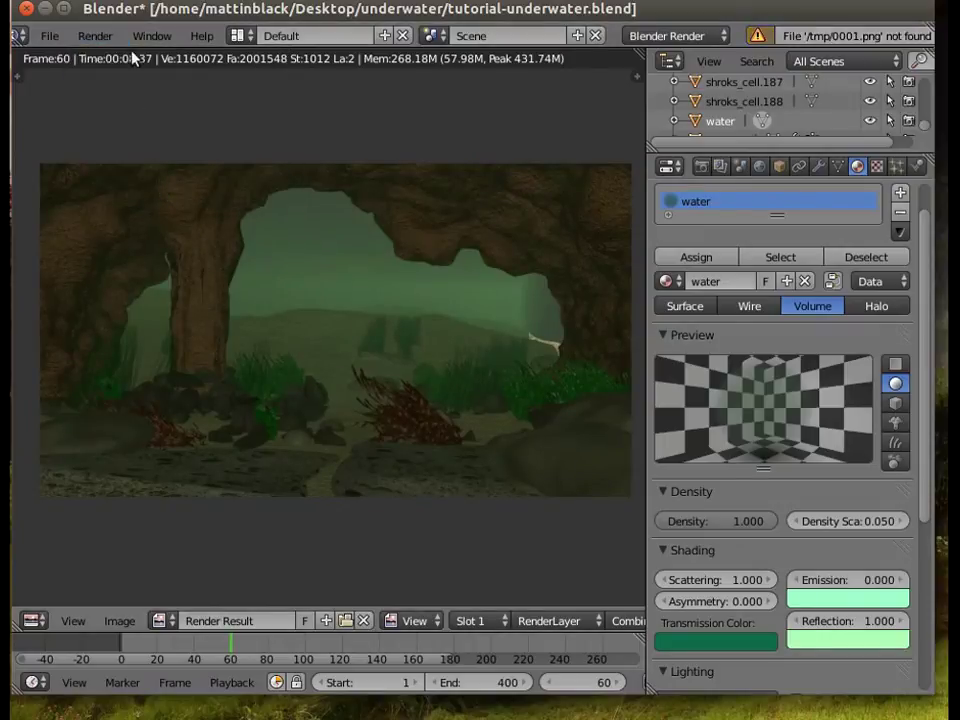
left_click(98, 36)
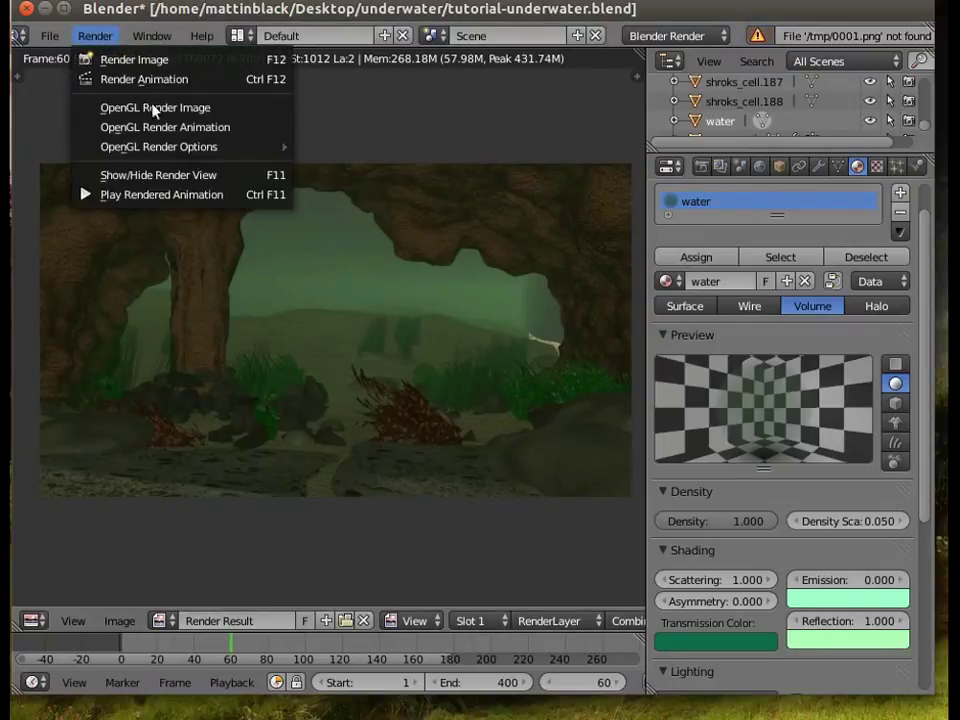
left_click(170, 176)
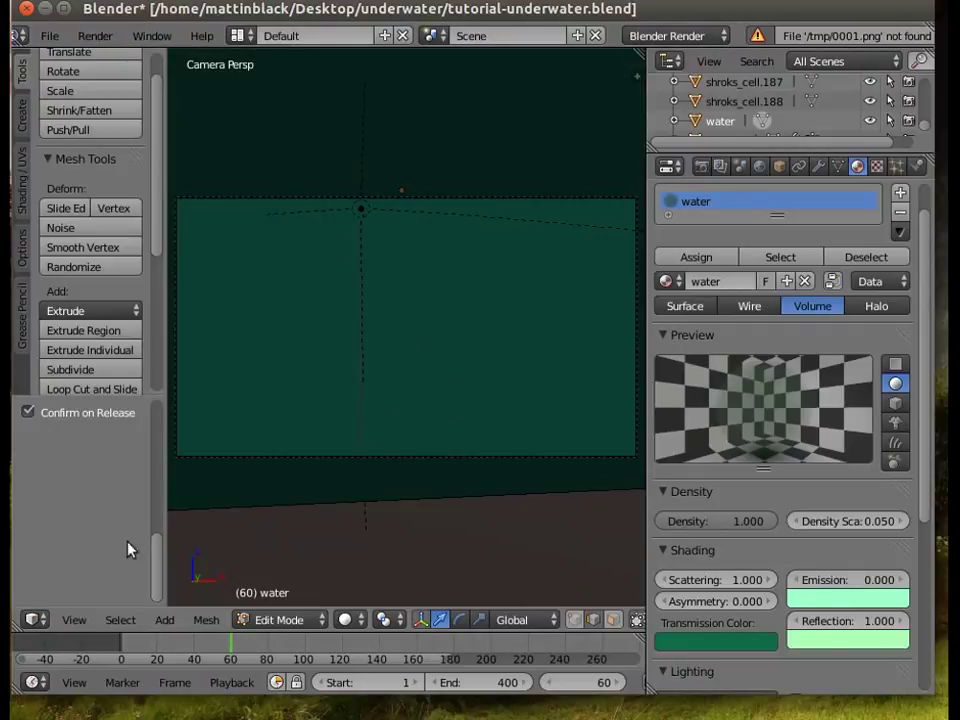
left_click(76, 627)
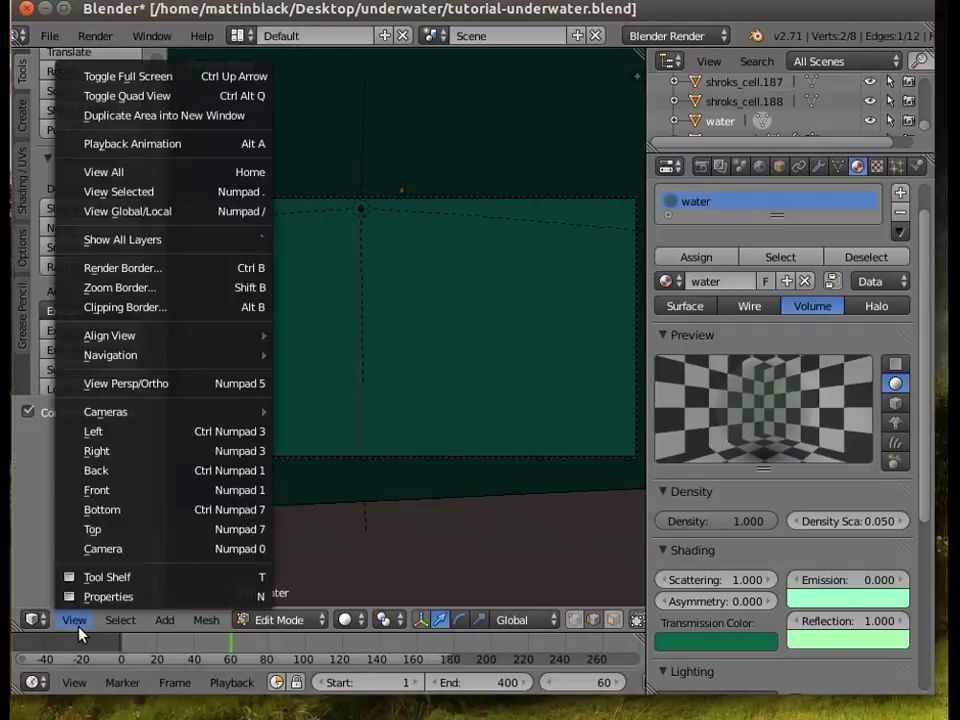
left_click(92, 529)
scroll(540, 327, "down", 5)
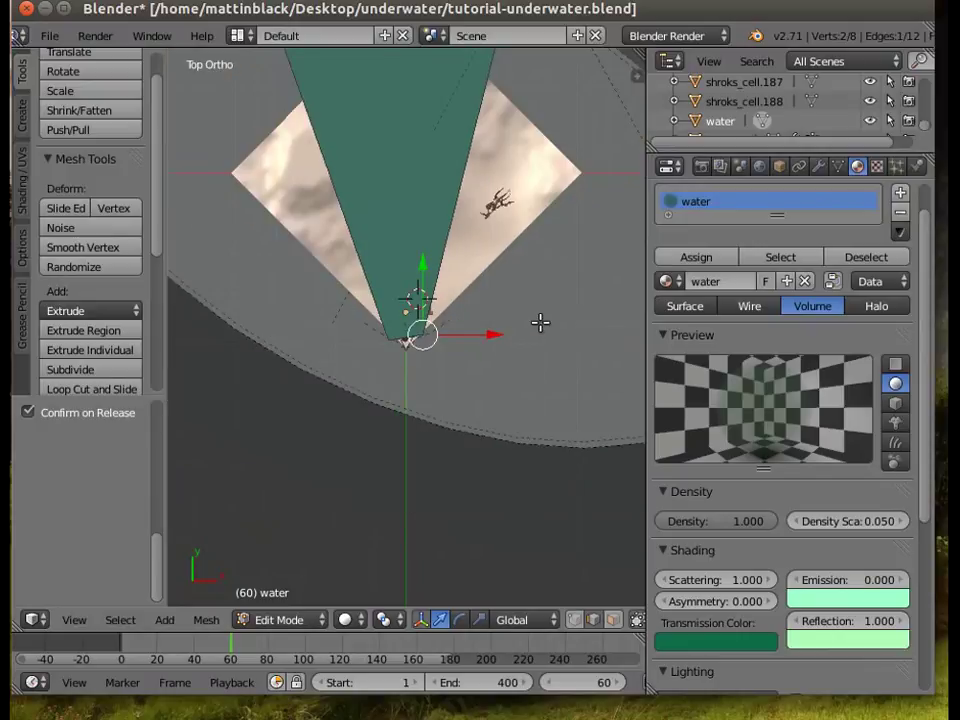
middle_click_drag(529, 234, 489, 266)
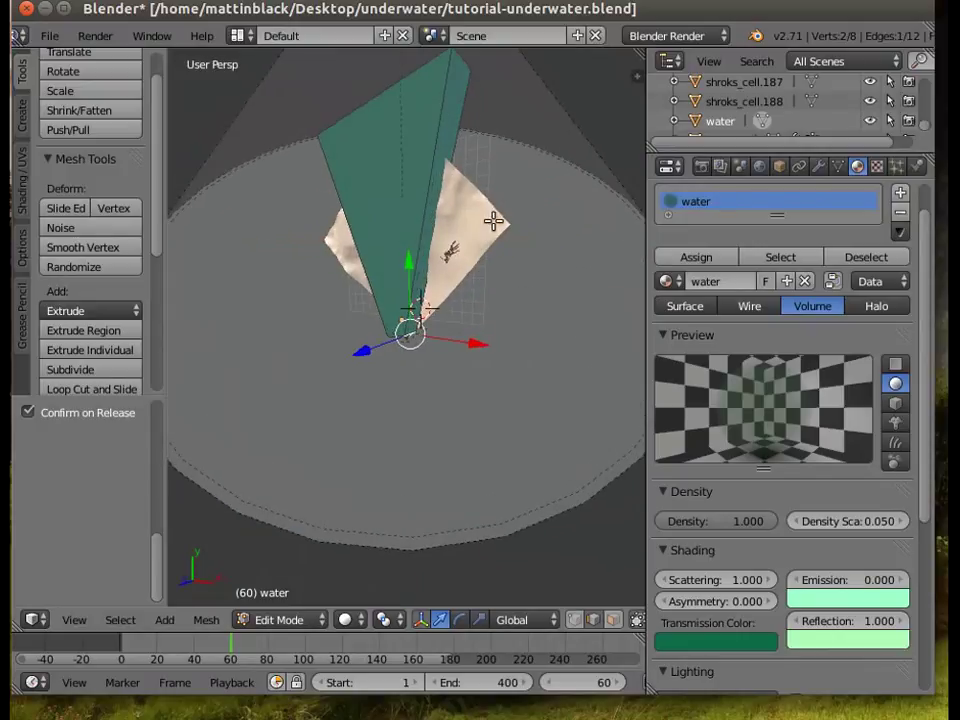
left_click(467, 61)
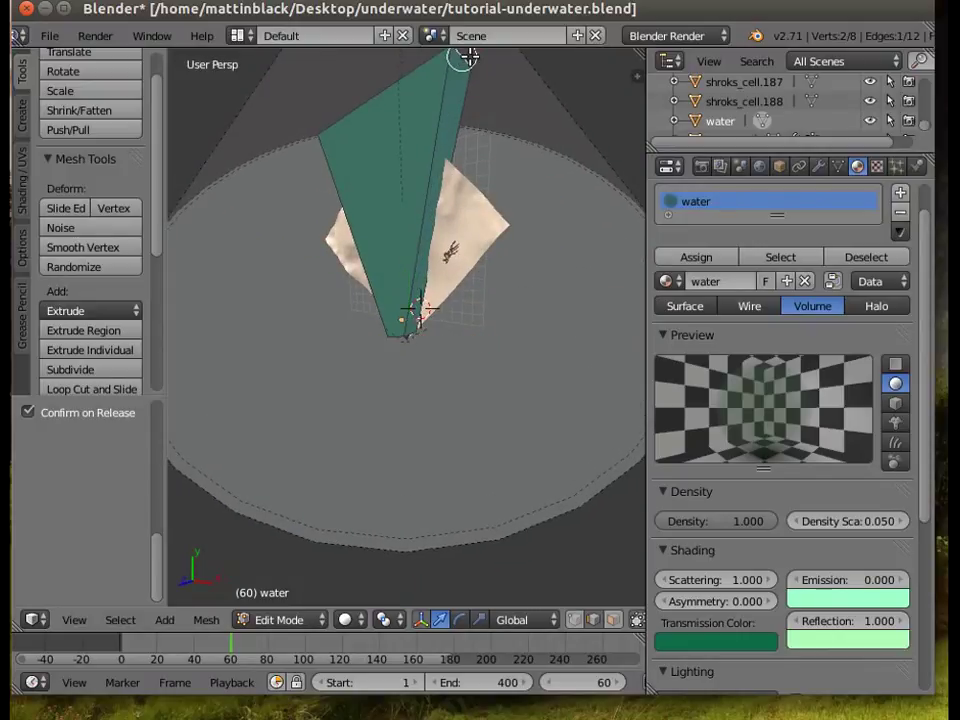
scroll(522, 110, "down", 3)
mouse_move(506, 183)
left_mouse_down()
mouse_move(523, 186)
mouse_move(520, 195)
left_mouse_up()
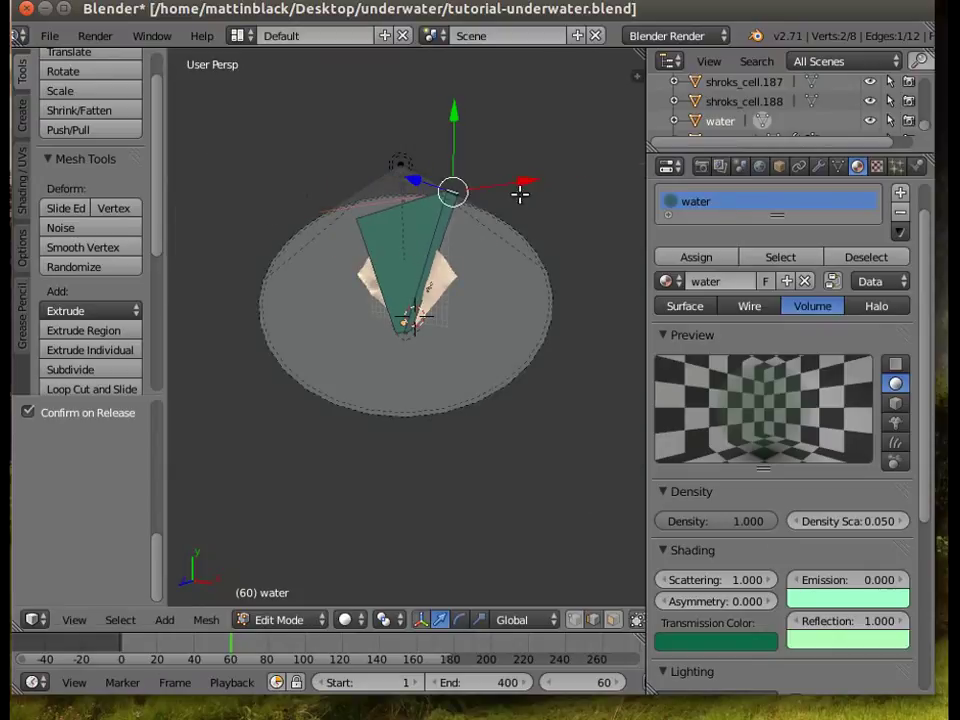
- Switch back to the camera view and render the scene to check the widened water mesh
left_click(68, 622)
left_click(92, 549)
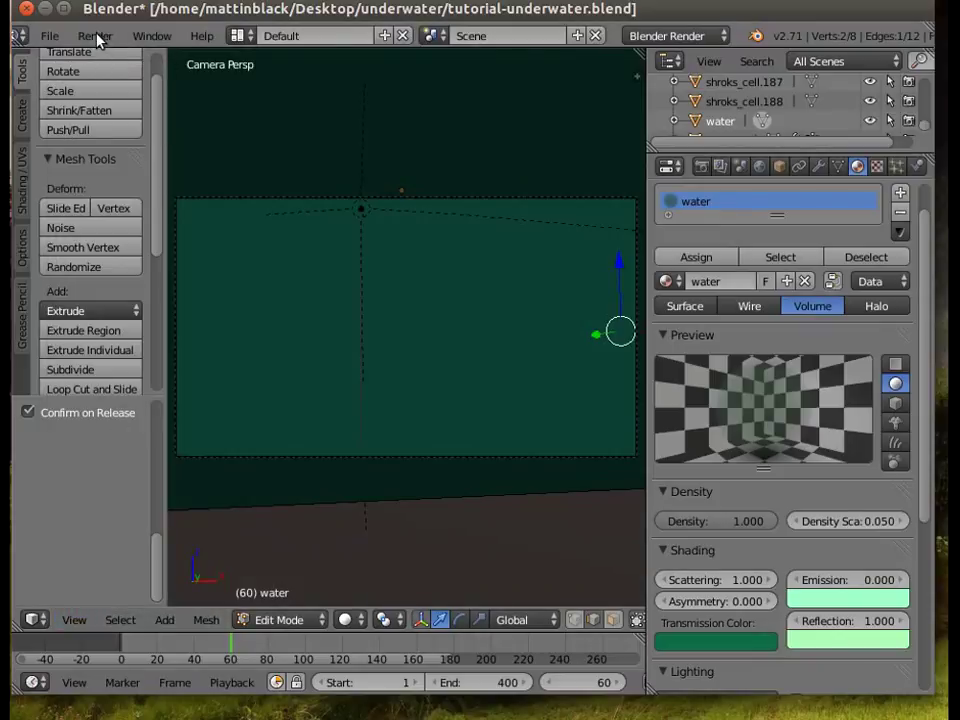
left_click(96, 37)
left_click(108, 58)
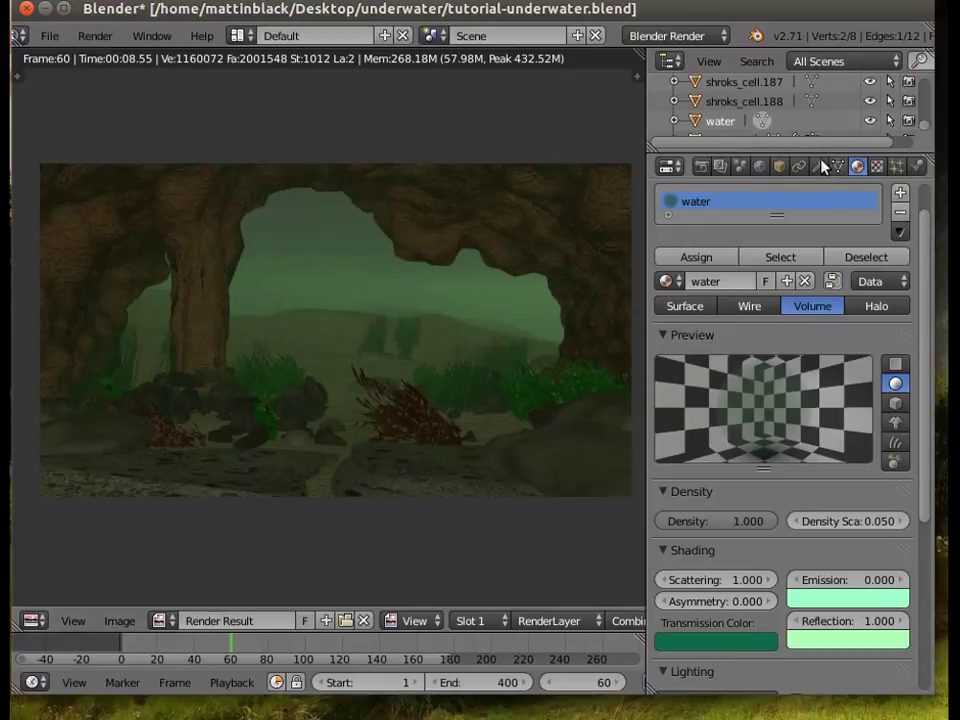
- Select the Lamp object, set its energy to 40, and render the image again
scroll(744, 100, "down", 3)
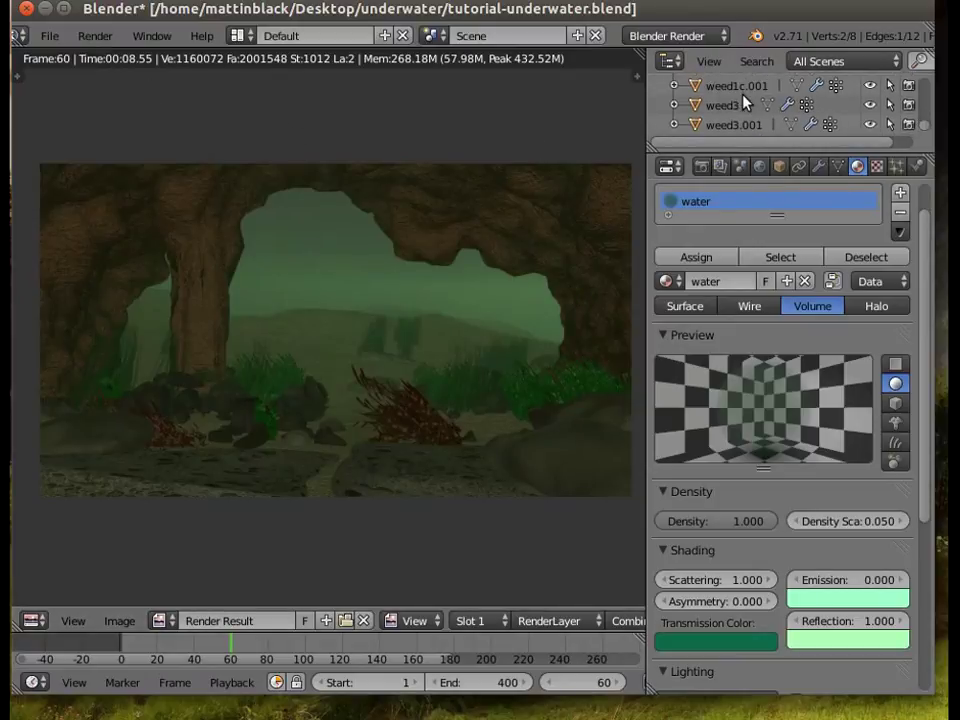
scroll(730, 115, "up", 8)
scroll(727, 118, "up", 12)
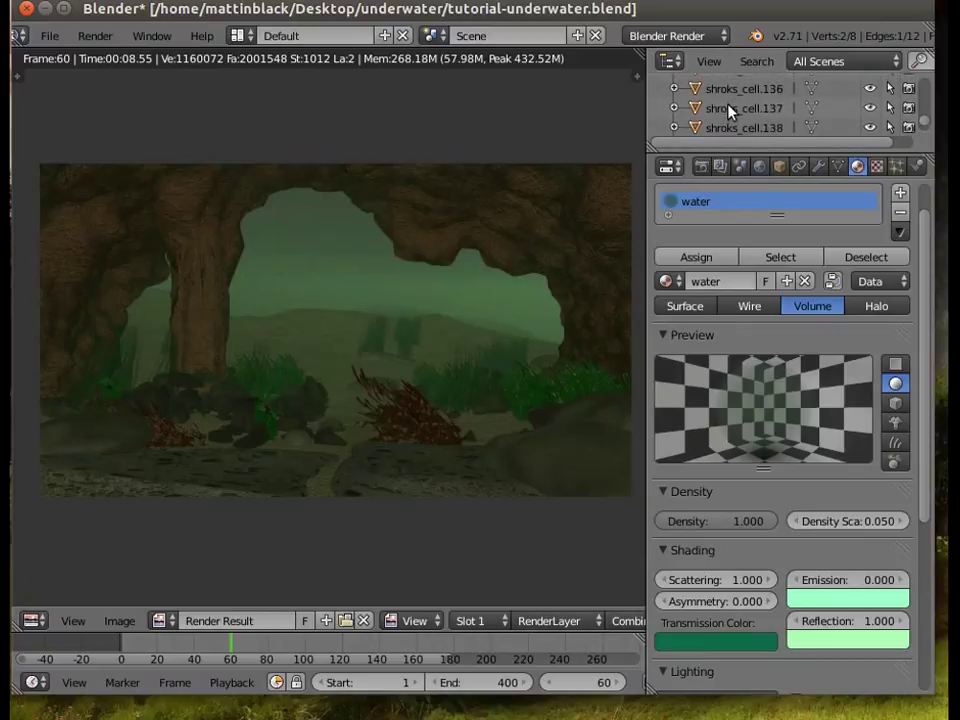
left_click_drag(926, 118, 890, 62)
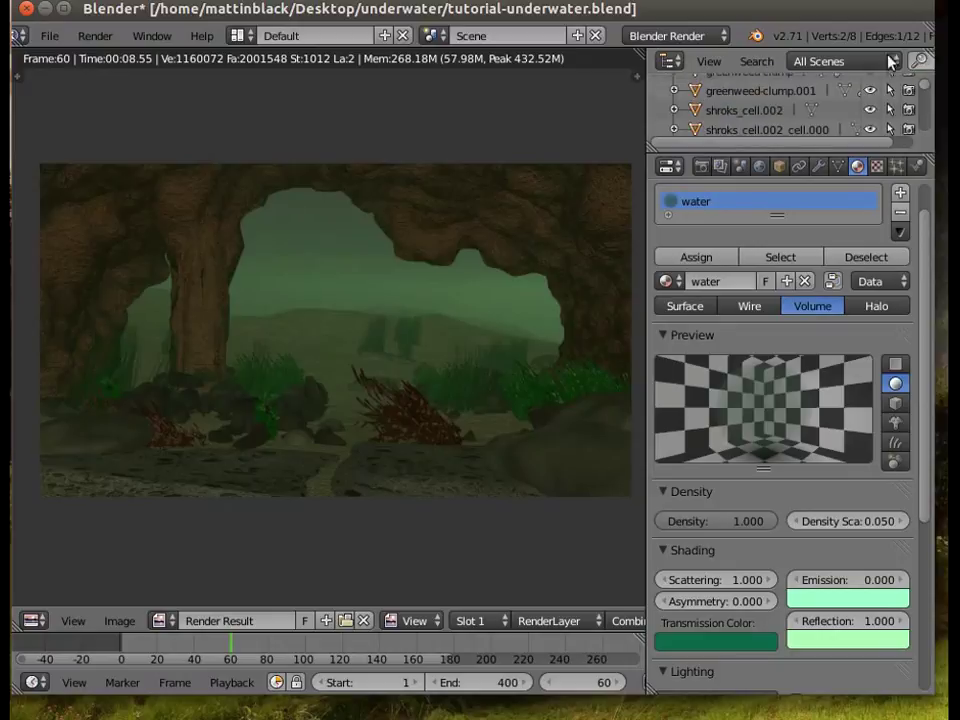
scroll(706, 120, "up", 3)
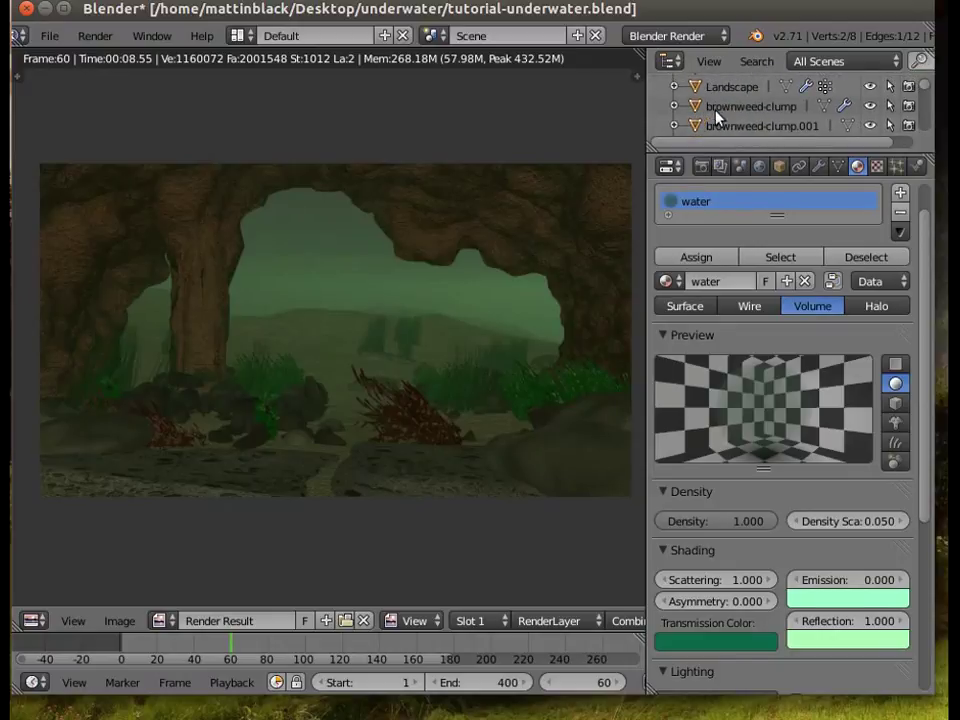
scroll(726, 98, "up", 1)
left_click(724, 97)
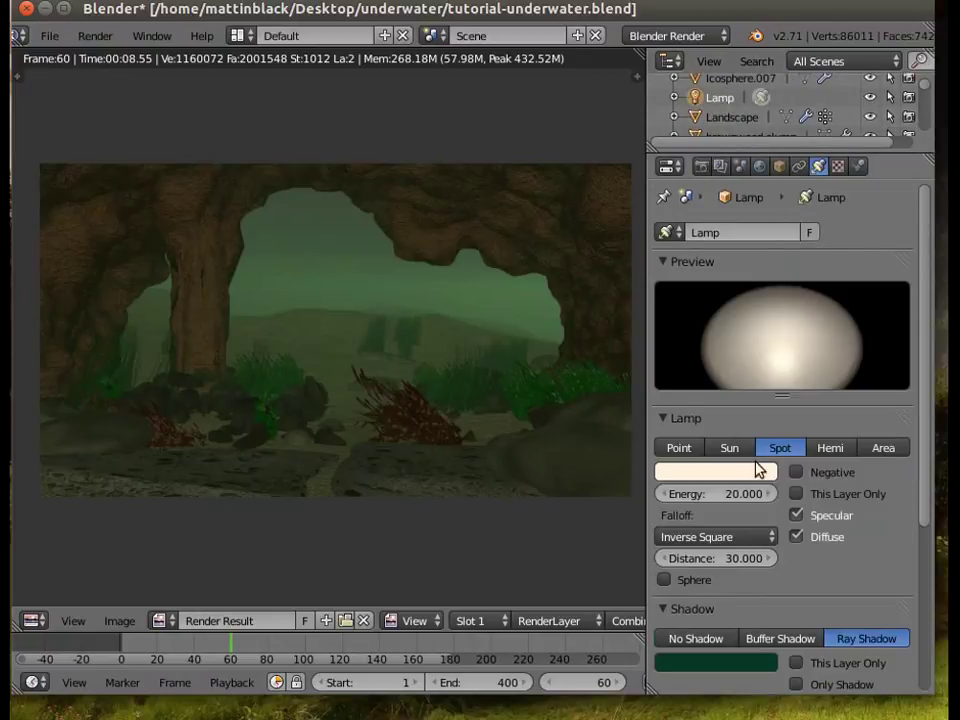
left_click(686, 494)
type("4")
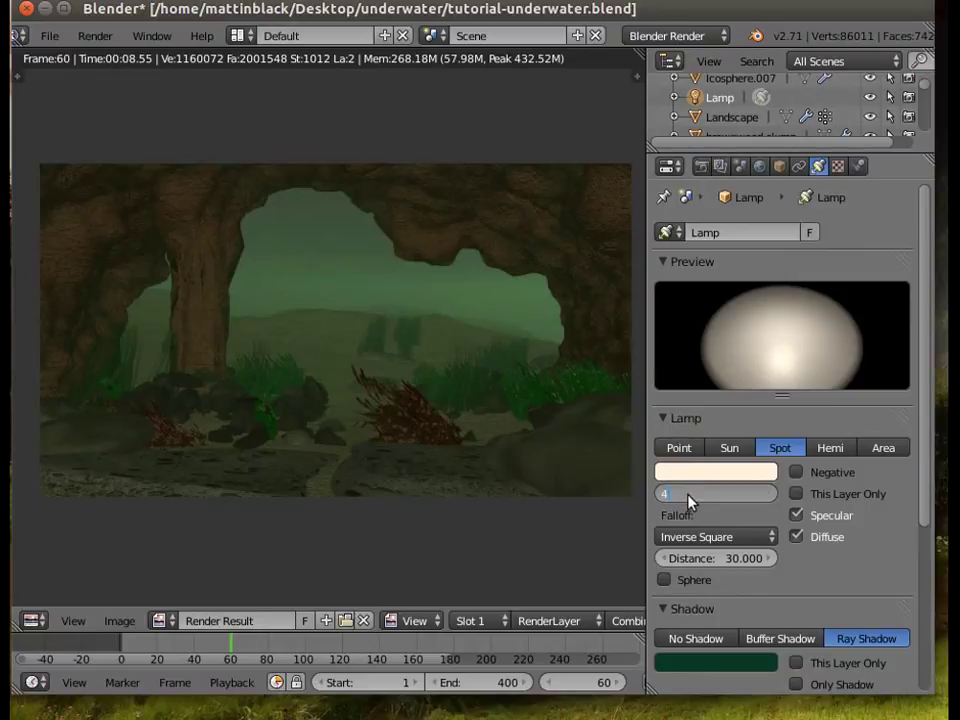
type("0")
key("Return")
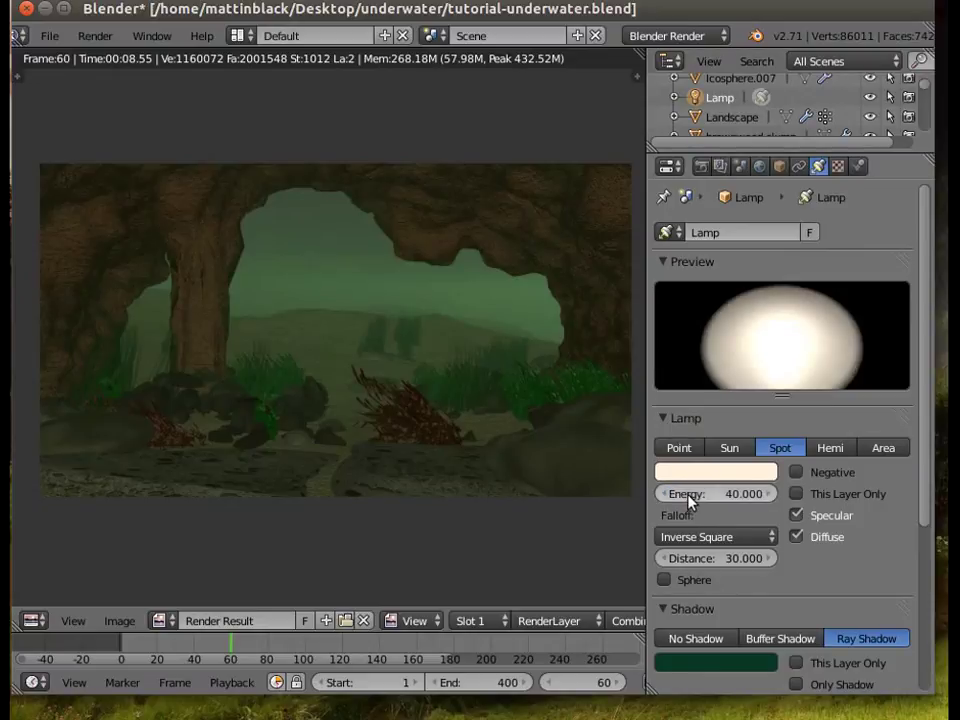
left_click(93, 38)
left_click(90, 58)
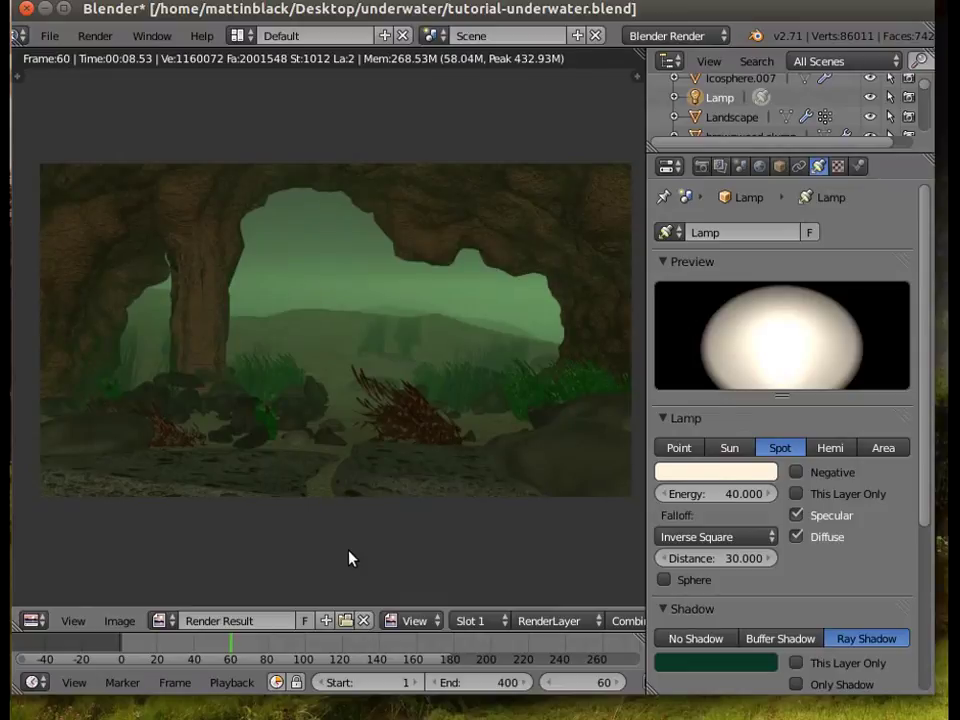
- Set the lamp's ray shadow soft size to 4 and samples to 9, and render the image
scroll(870, 538, "down", 4)
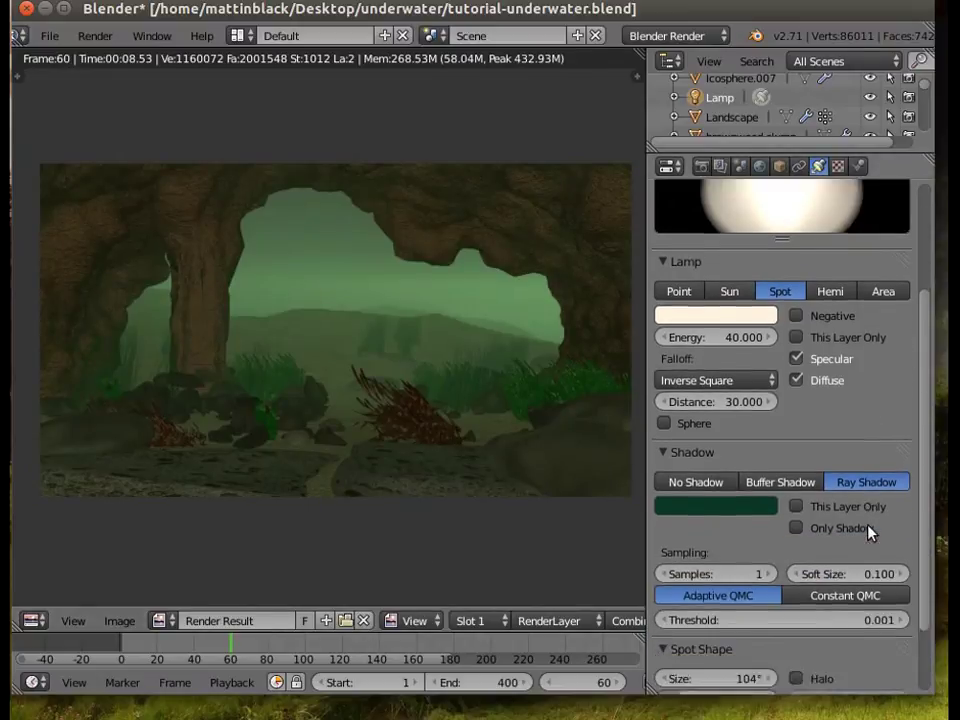
scroll(868, 540, "down", 1)
left_click(838, 535)
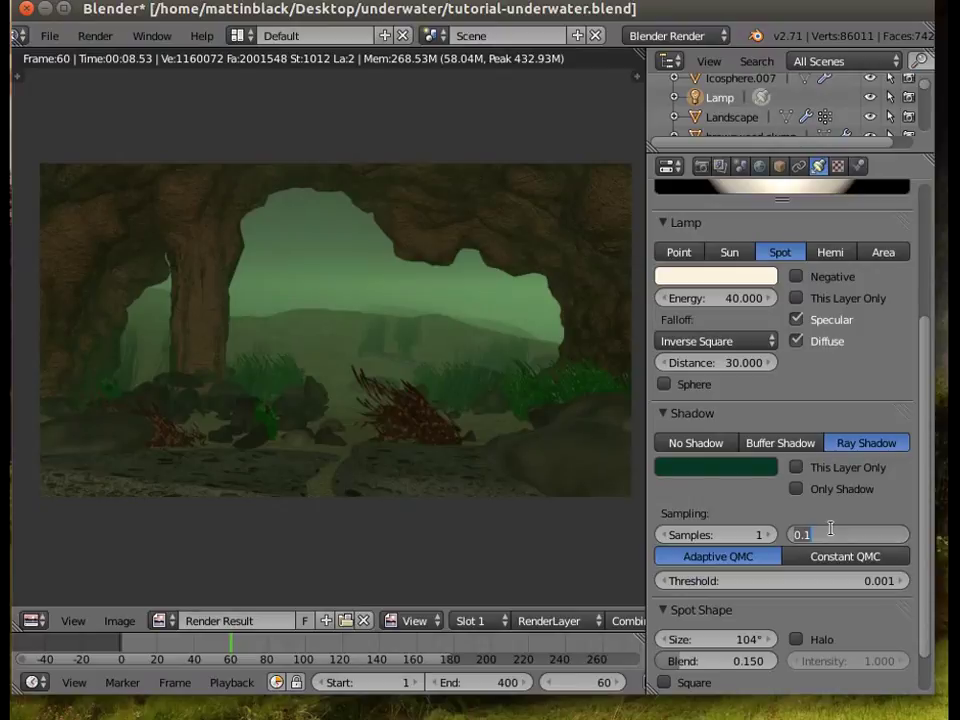
type("4")
key("Return")
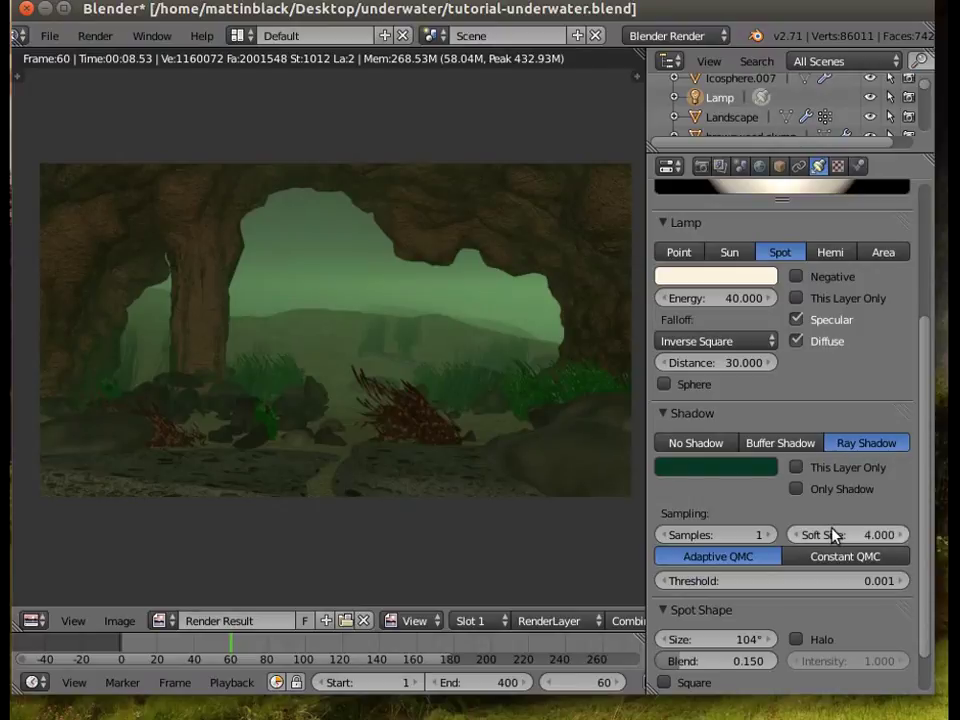
left_click(734, 534)
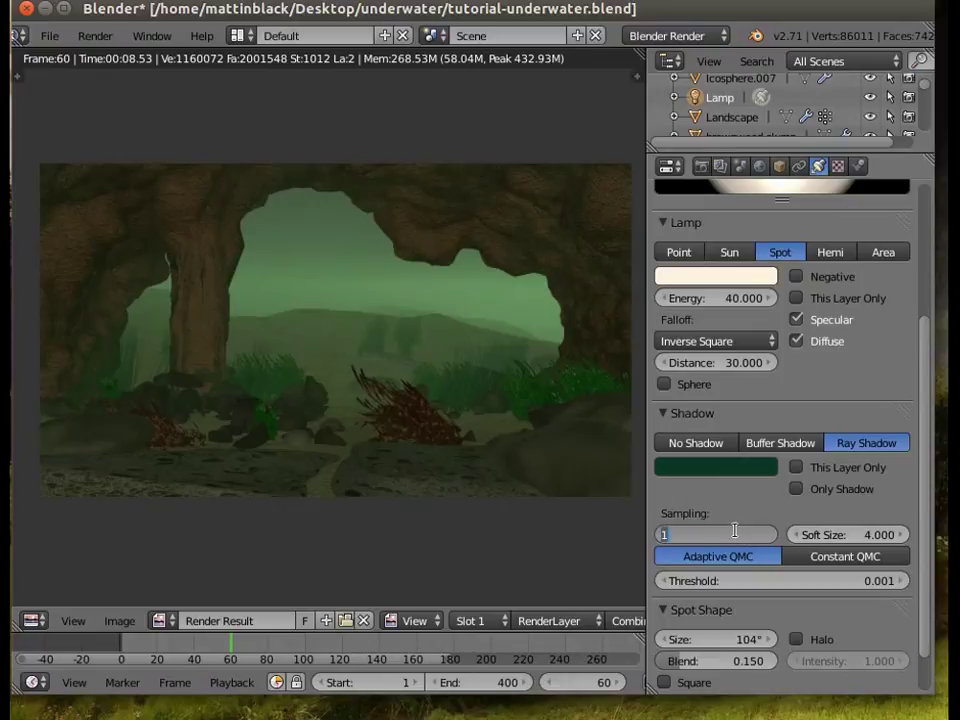
type("9")
key("Return")
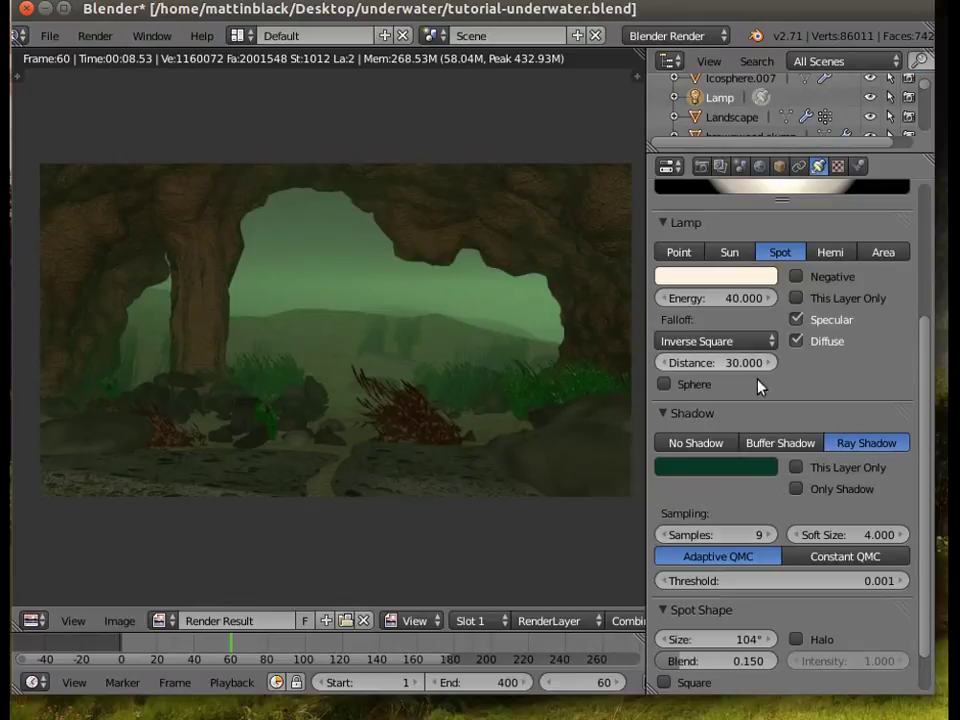
scroll(716, 574, "down", 2)
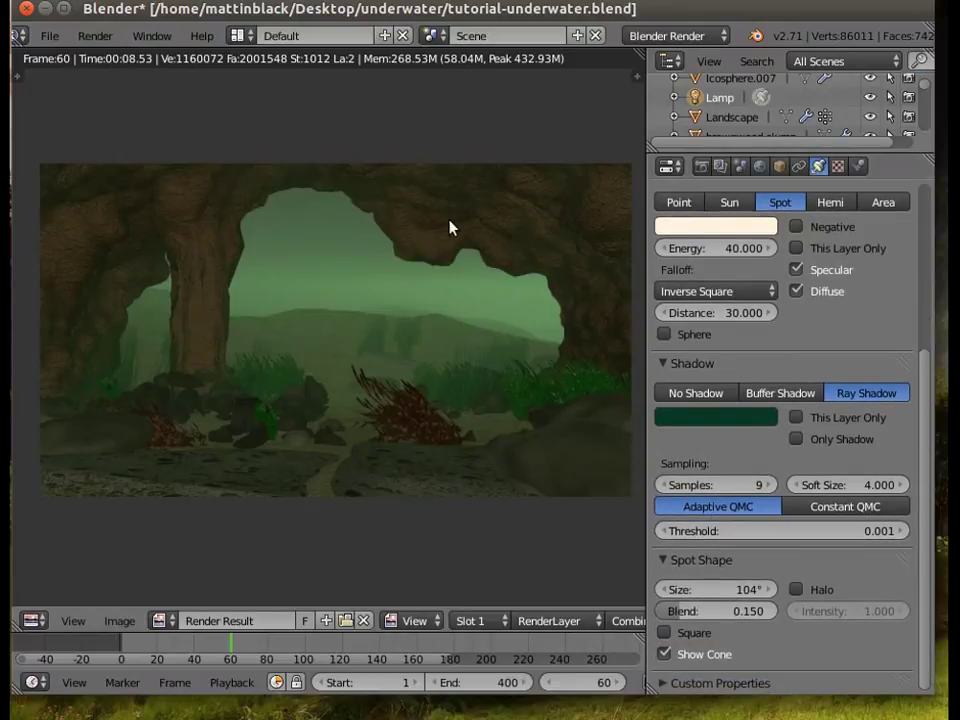
left_click(94, 36)
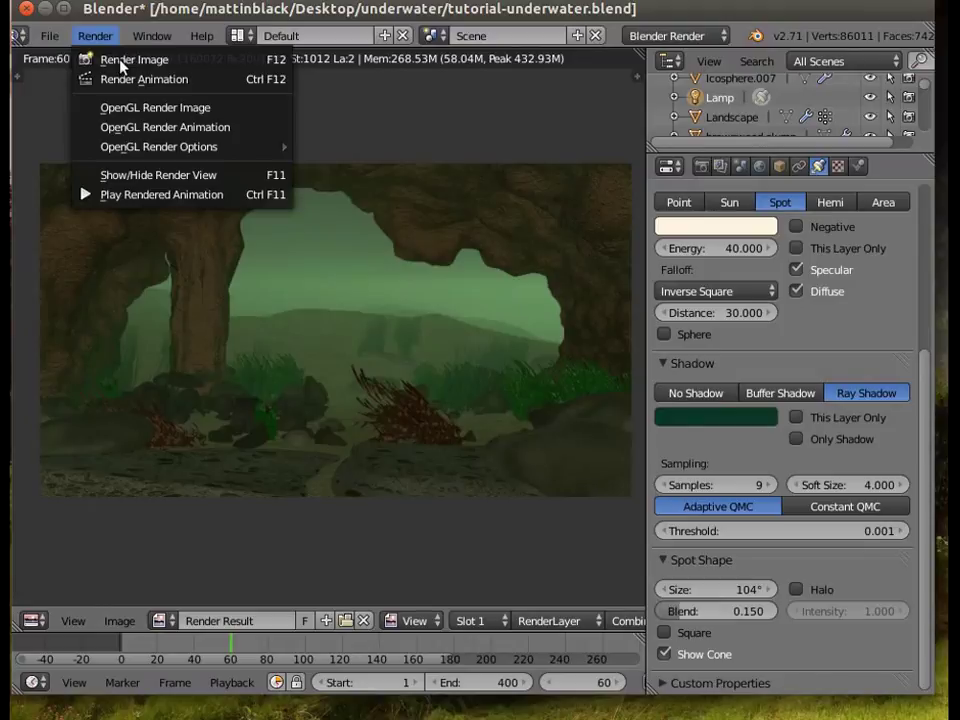
left_click(120, 62)
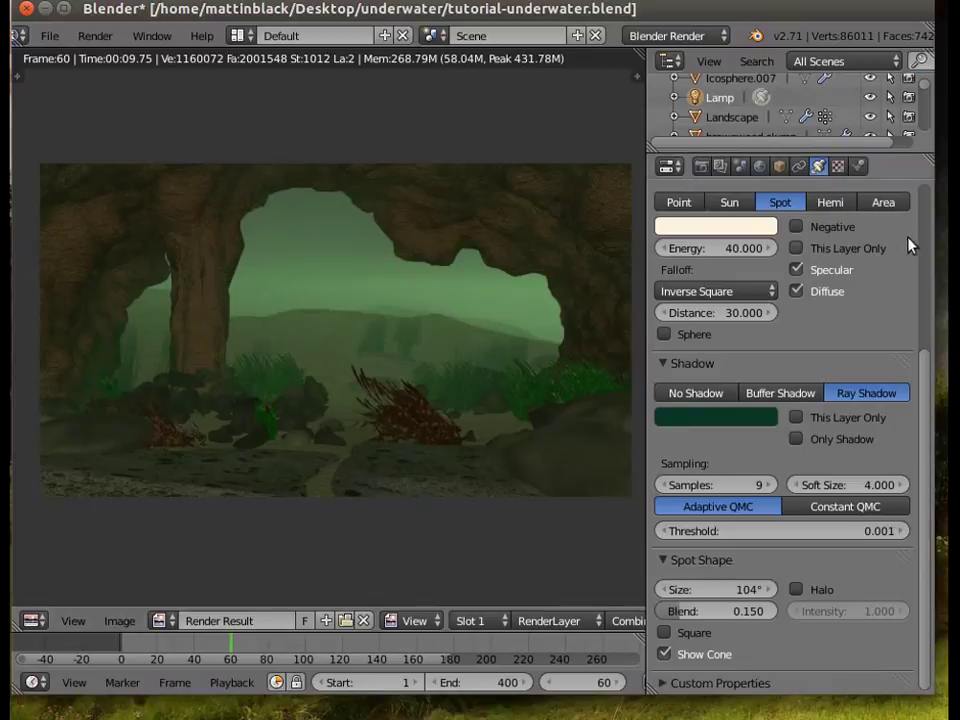
- Return to the 3D view and select the water object from an angled view outside the camera
left_click(88, 36)
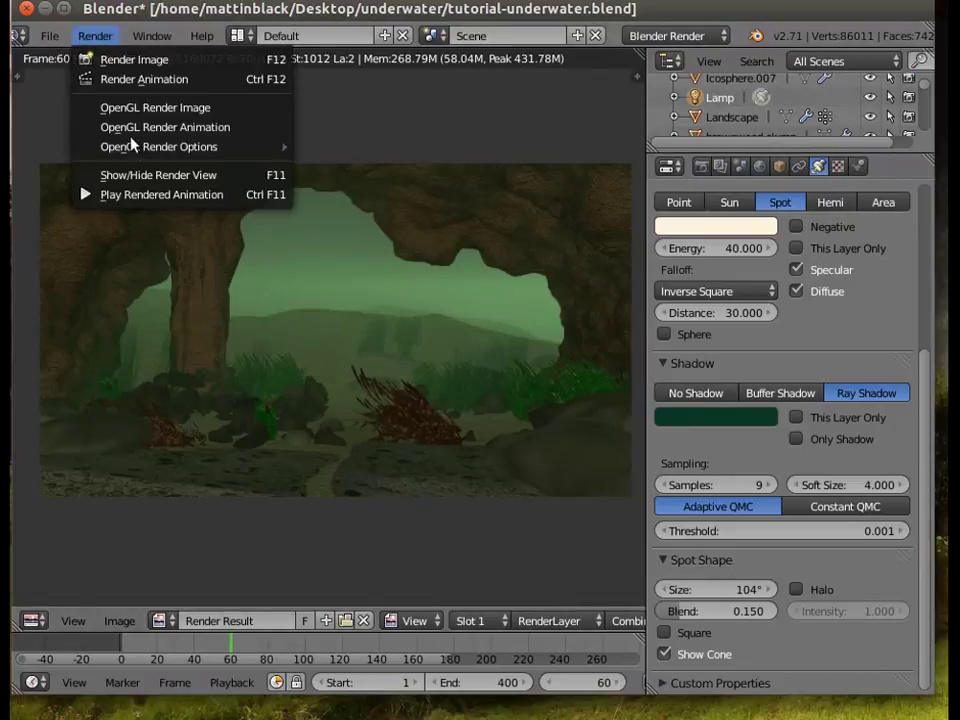
left_click(143, 177)
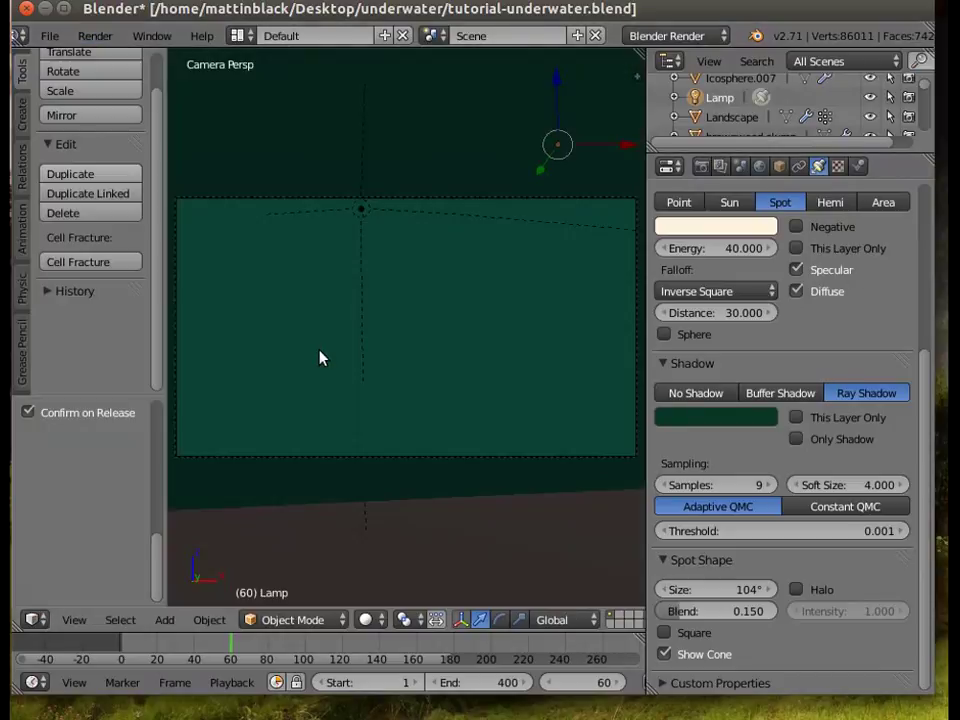
middle_click_drag(403, 388, 424, 379)
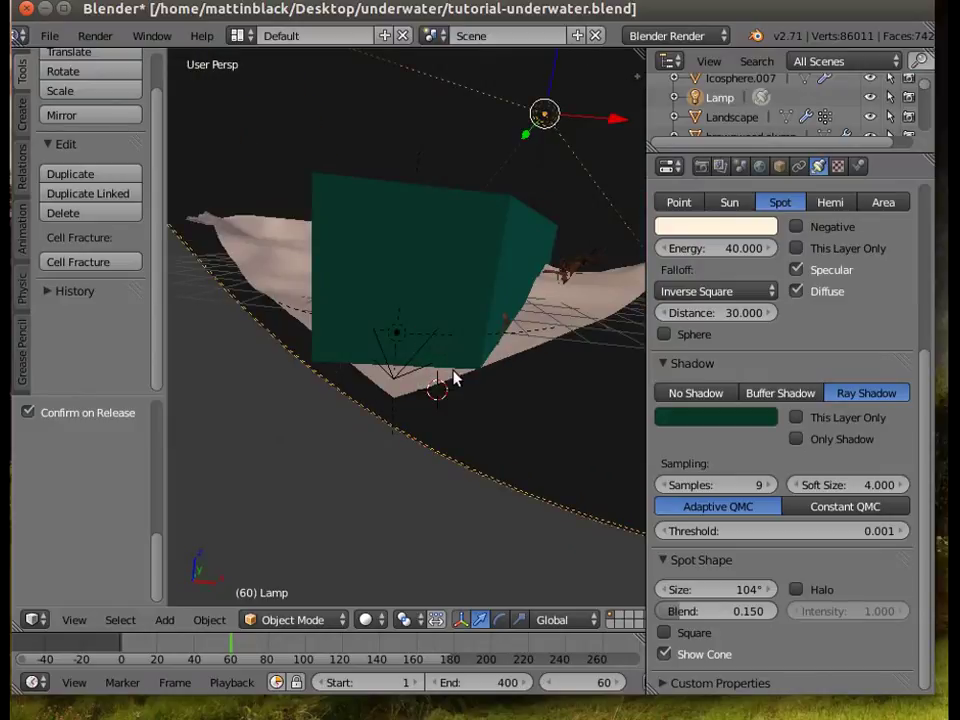
right_click(453, 377)
right_click(453, 377)
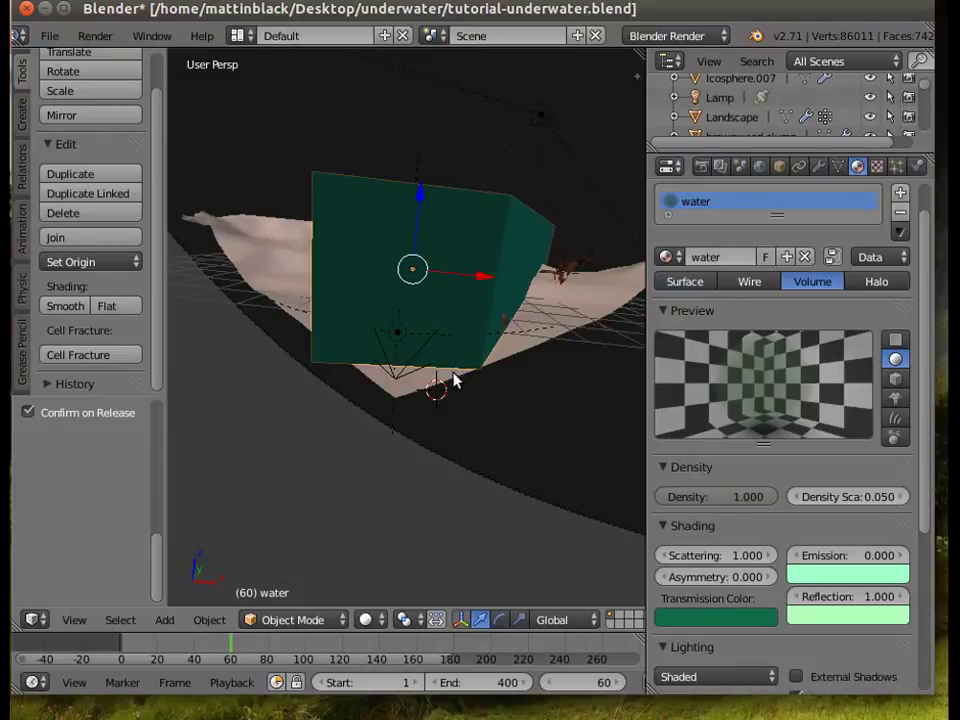
- Enter Edit Mode on the water mesh and move its near lower edge slightly downward along the Z axis
left_click(283, 620)
left_click(276, 575)
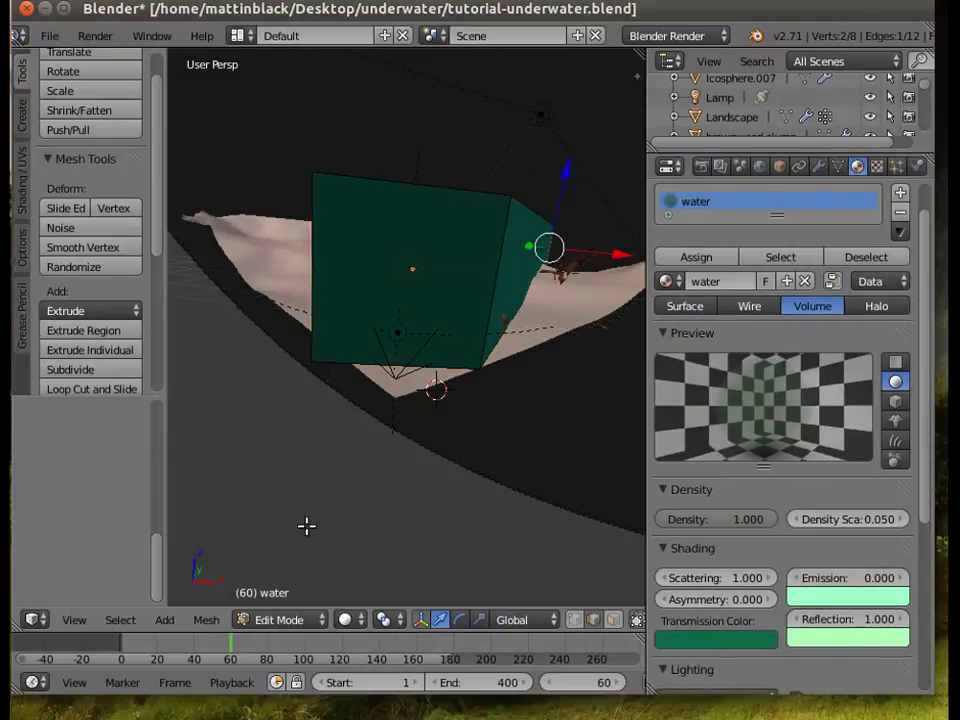
right_click(454, 368)
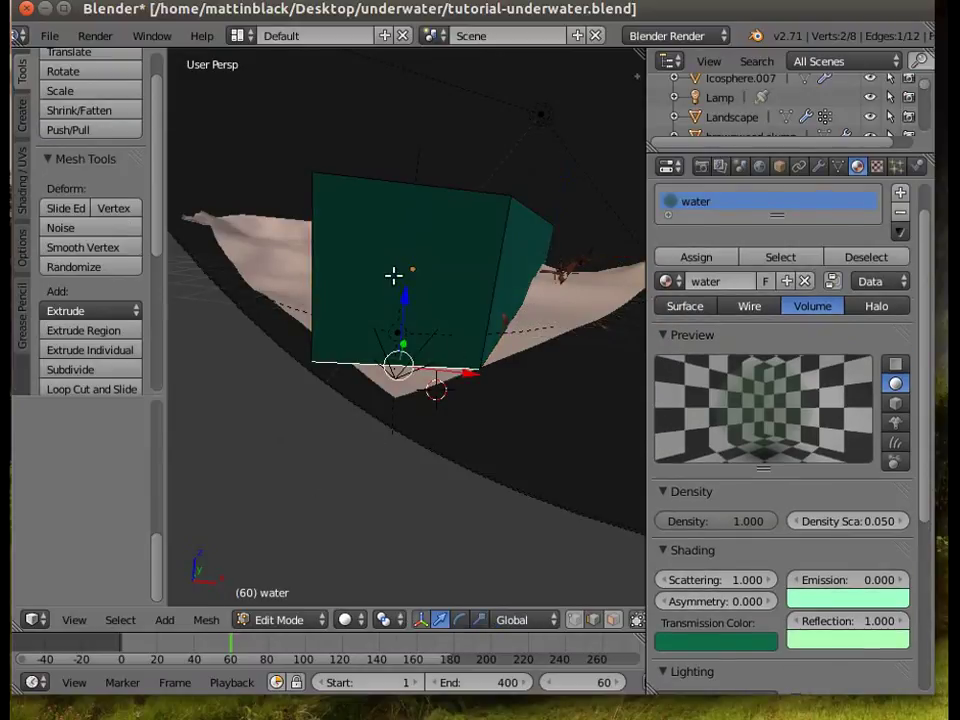
left_click_drag(407, 298, 408, 393)
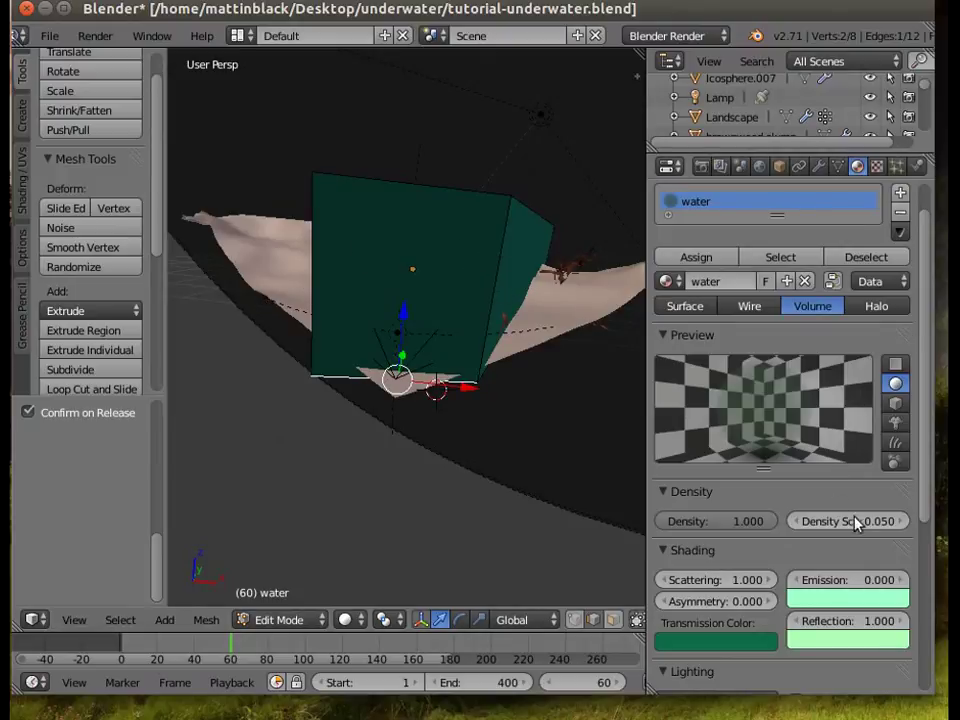
- Set the water material's volume emission to 0.080 and render the image
left_click_drag(848, 580, 868, 580)
left_click(95, 36)
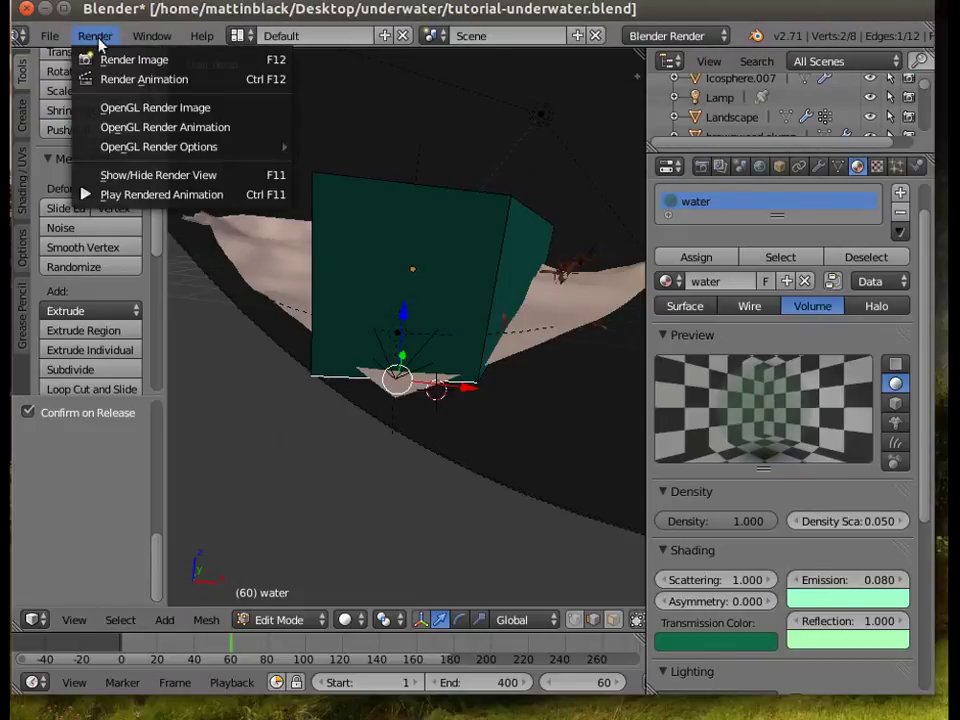
left_click(112, 60)
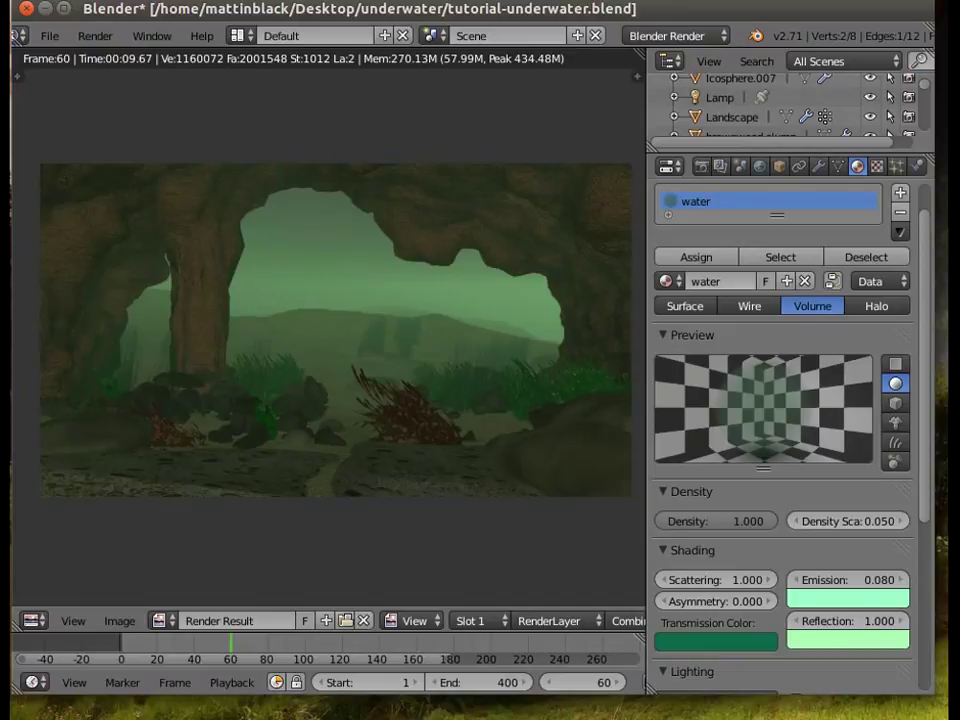
left_click(800, 0)
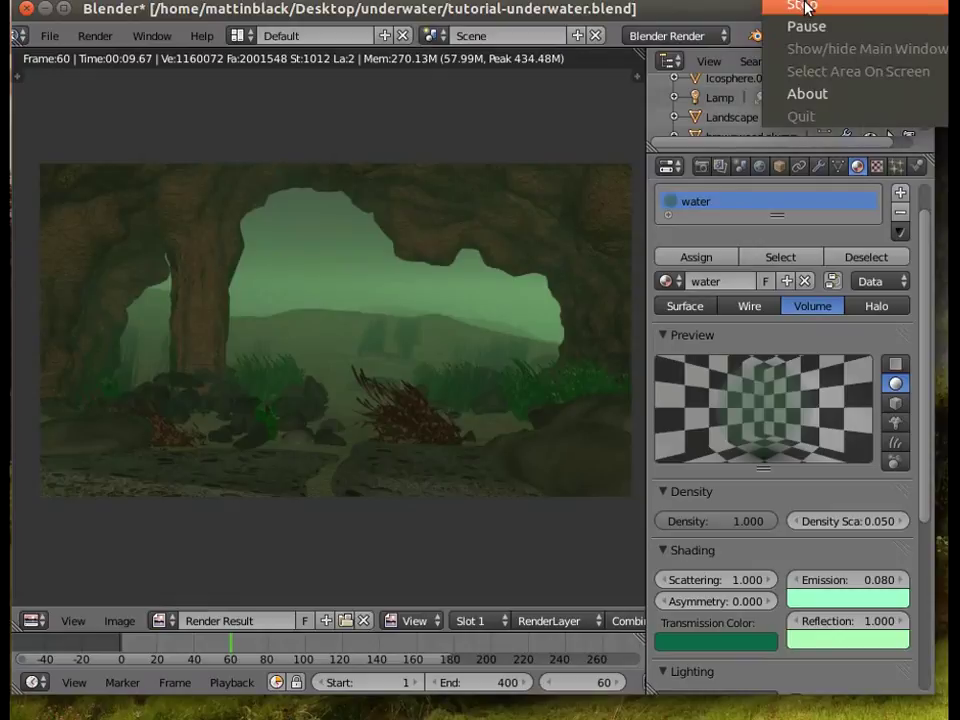